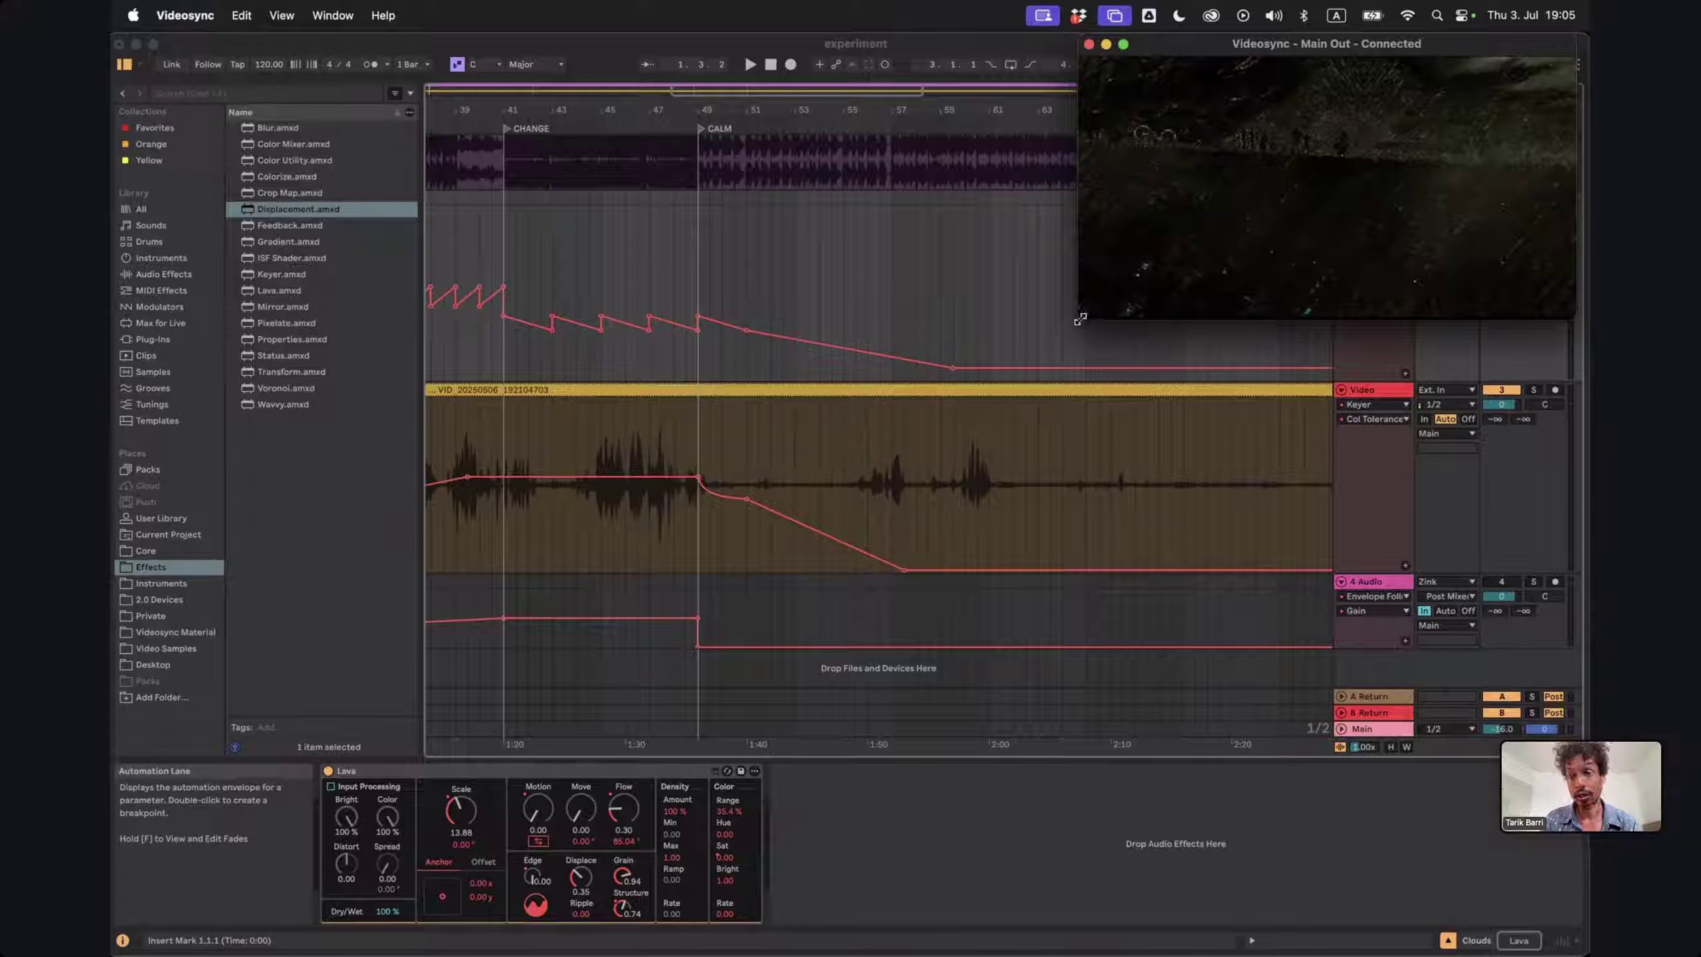
Enlarge the video output window and play the arrangement from its beginning
left_click_drag(1080, 319, 987, 397)
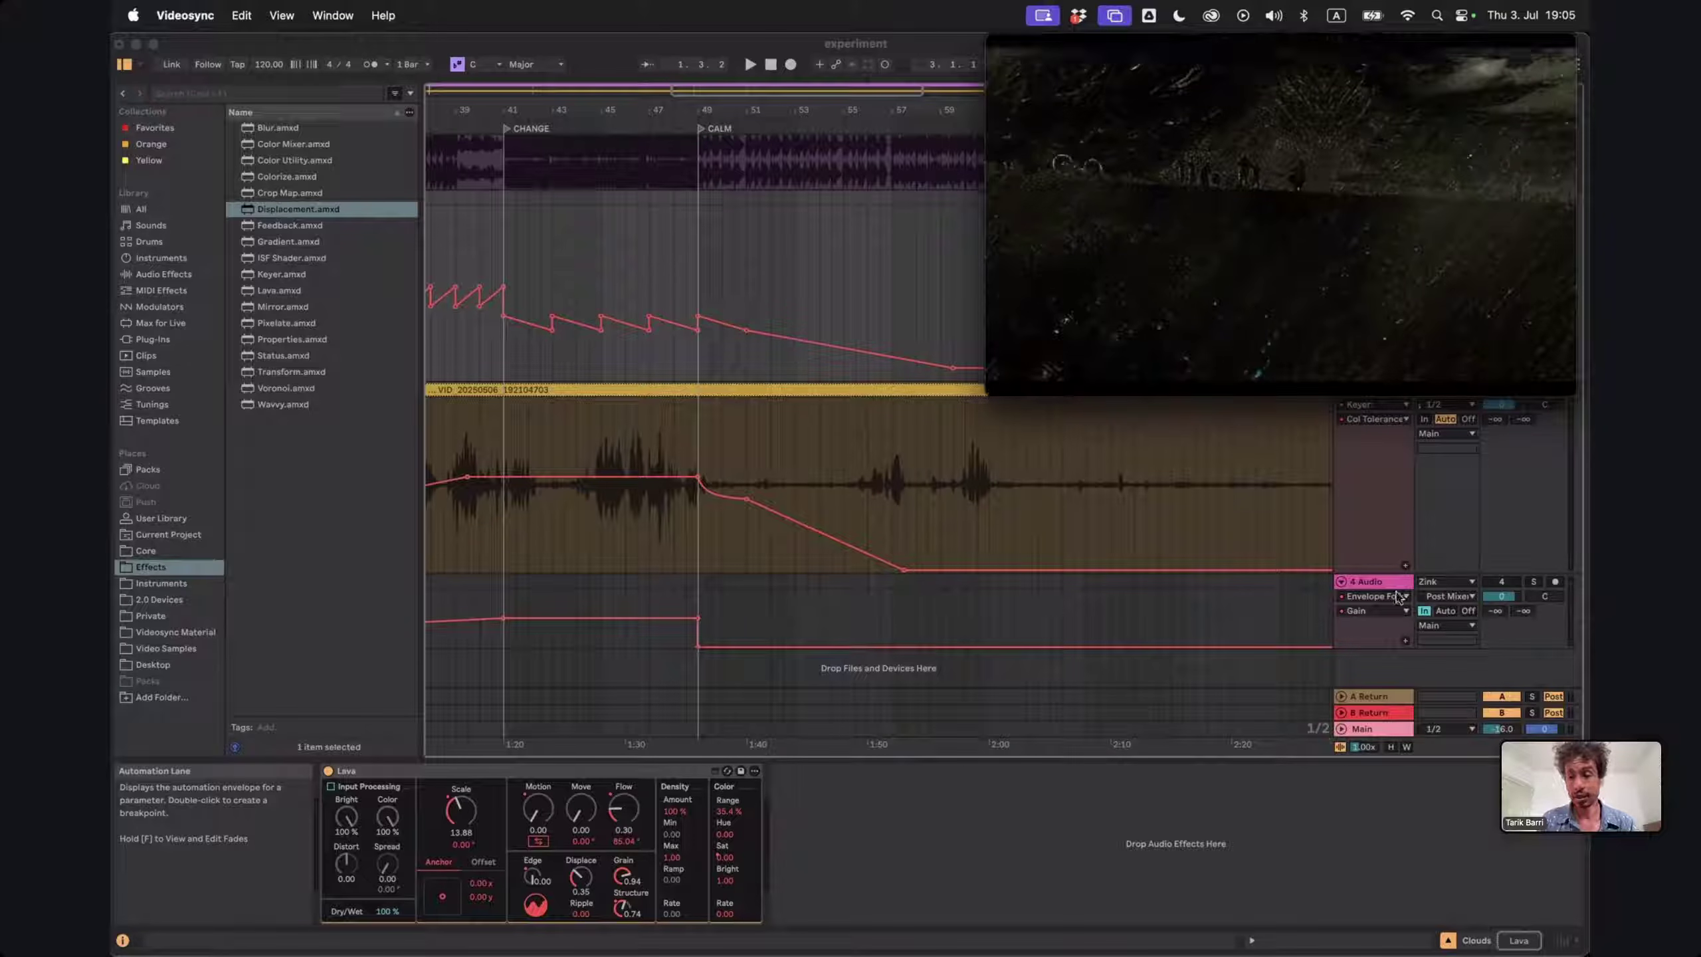
left_click(1501, 536)
key("Tab")
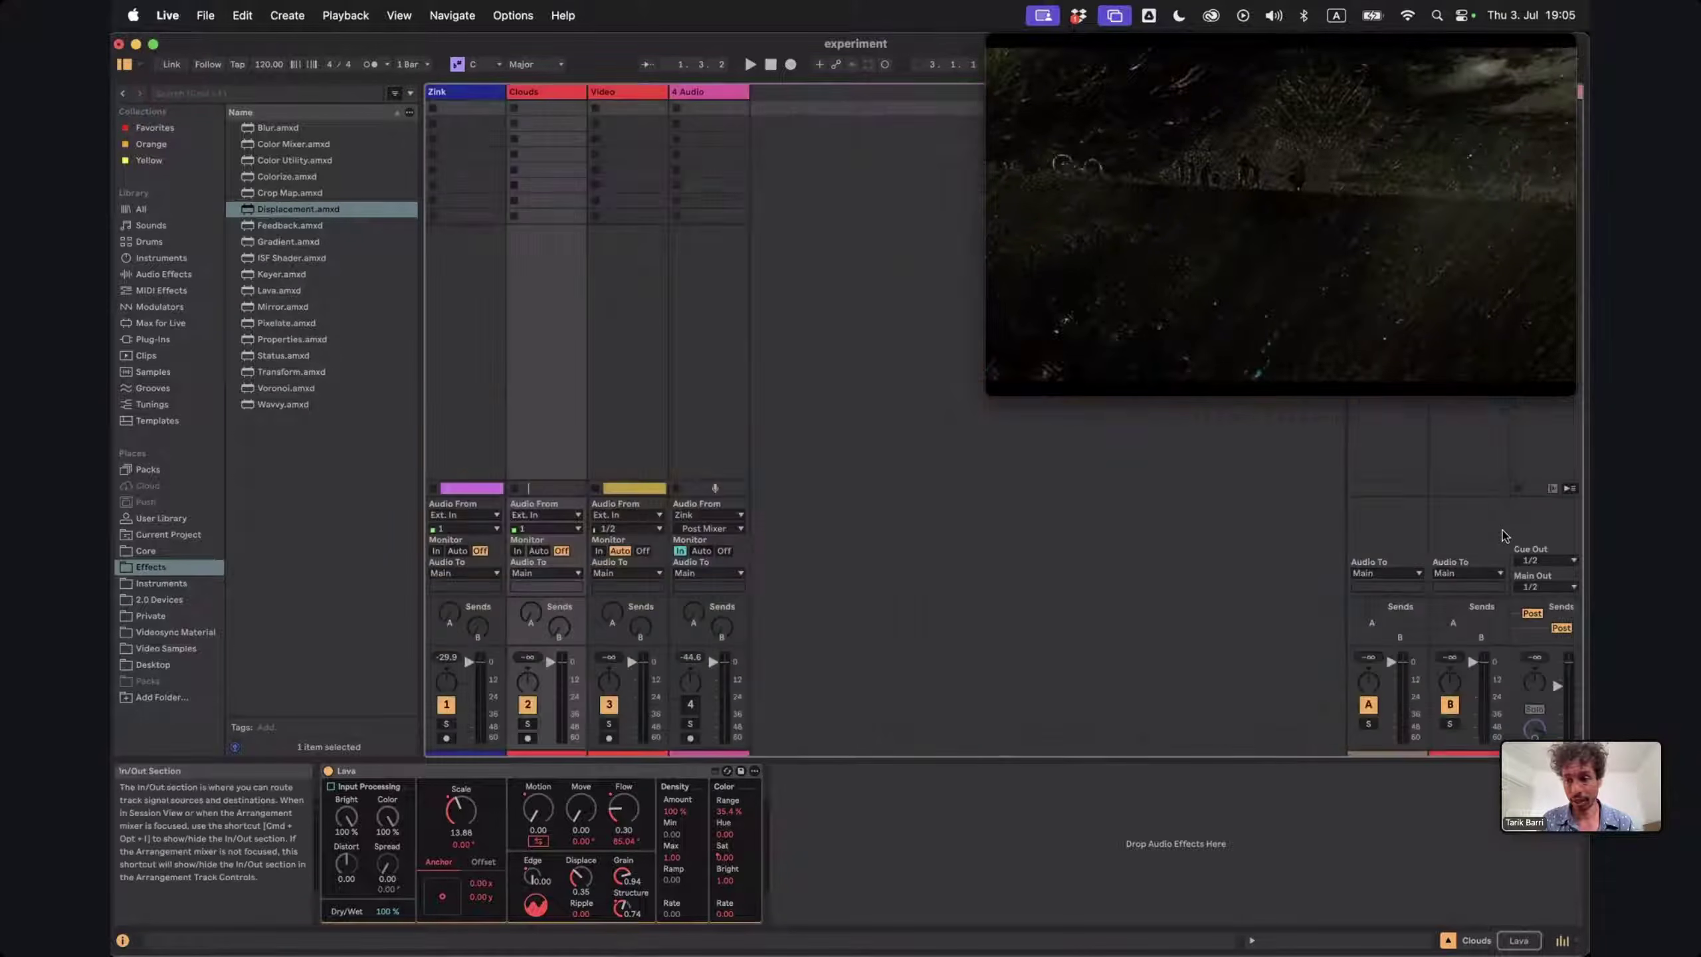
key("Tab")
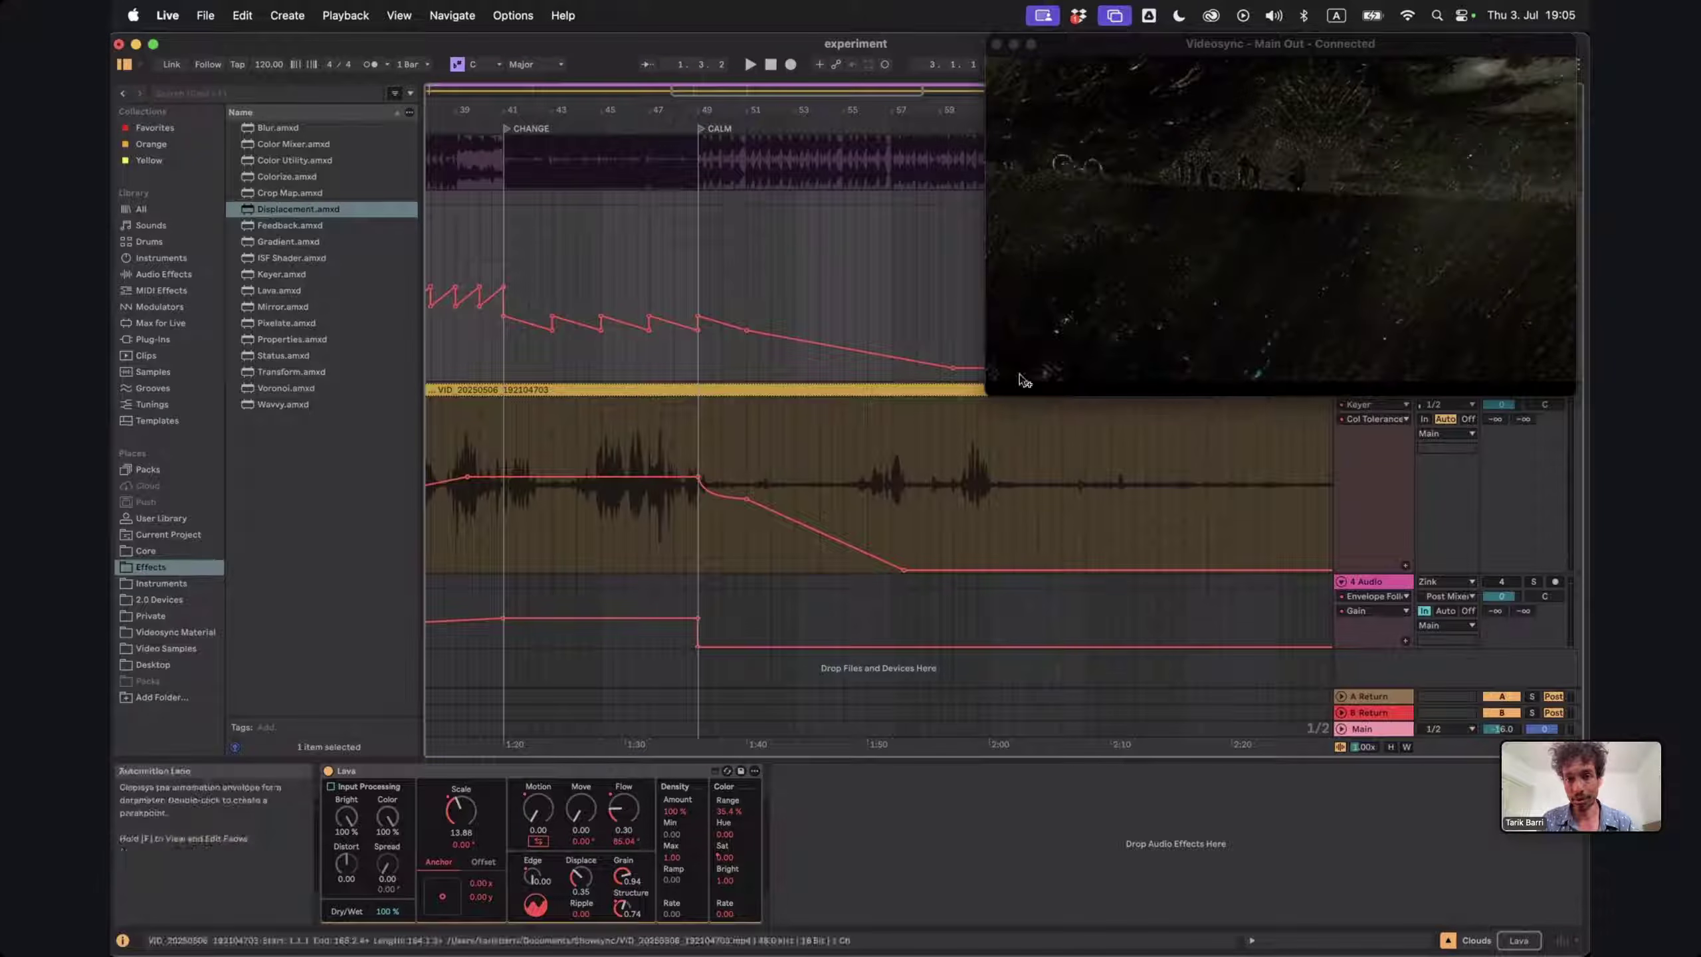
left_click(770, 64)
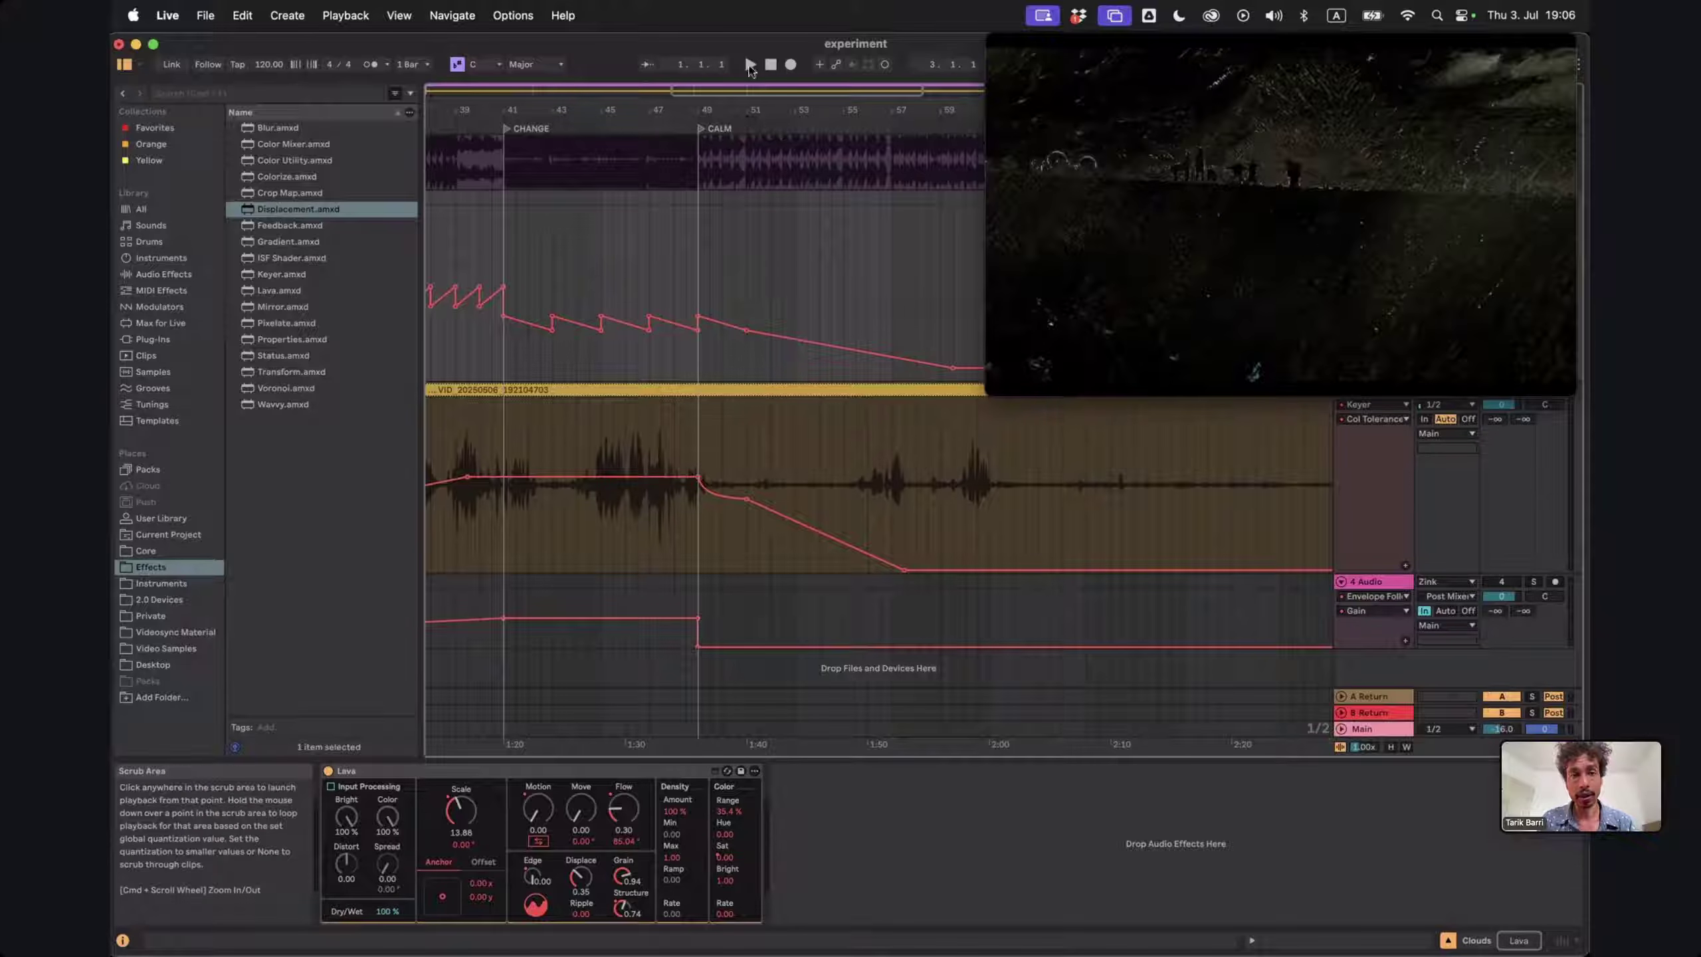
left_click(750, 66)
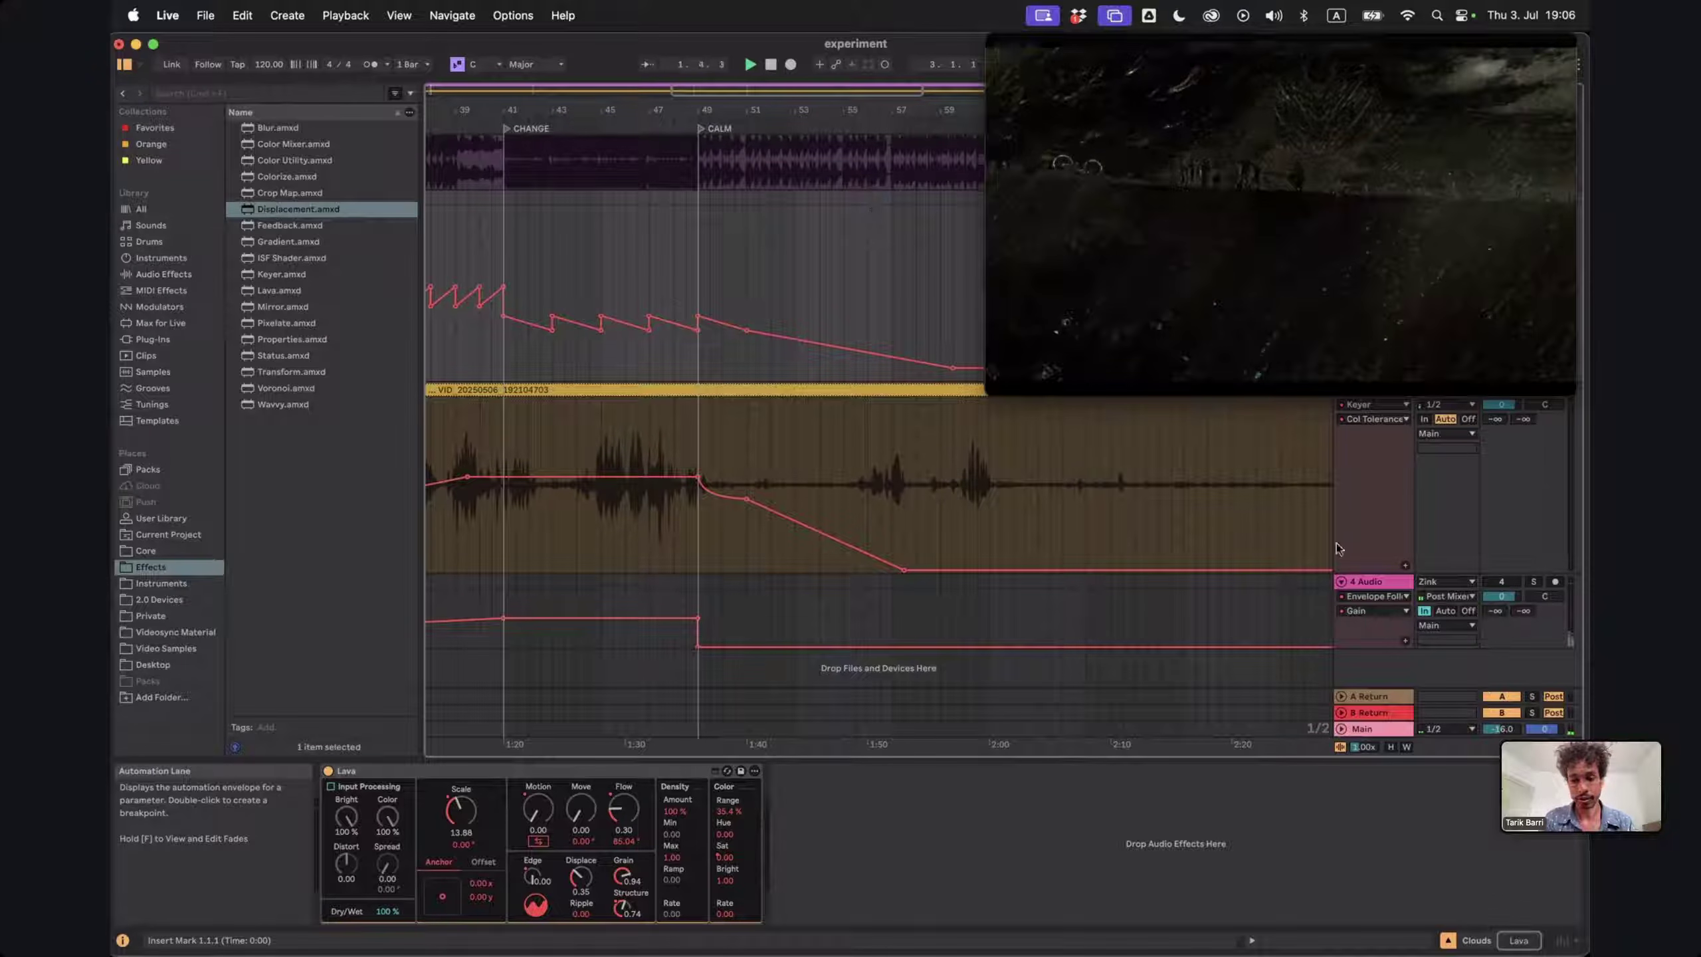
Readjust the video output window's size and make the Arrangement View follow playback
key("Tab")
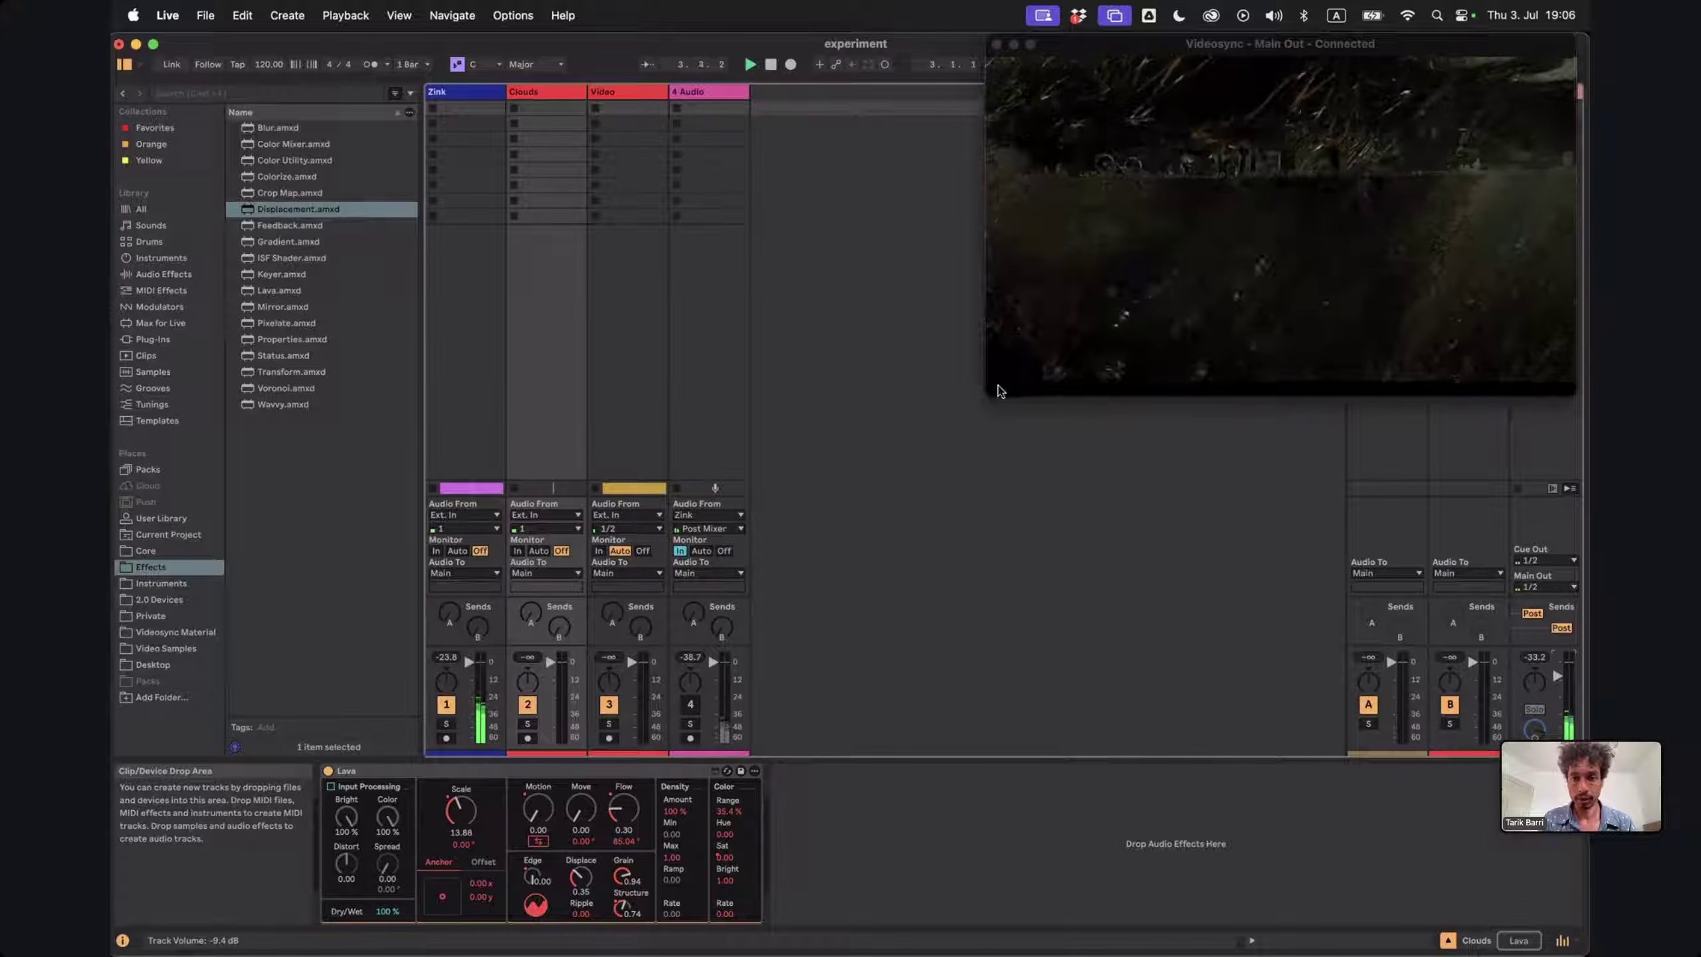
left_click_drag(992, 395, 865, 492)
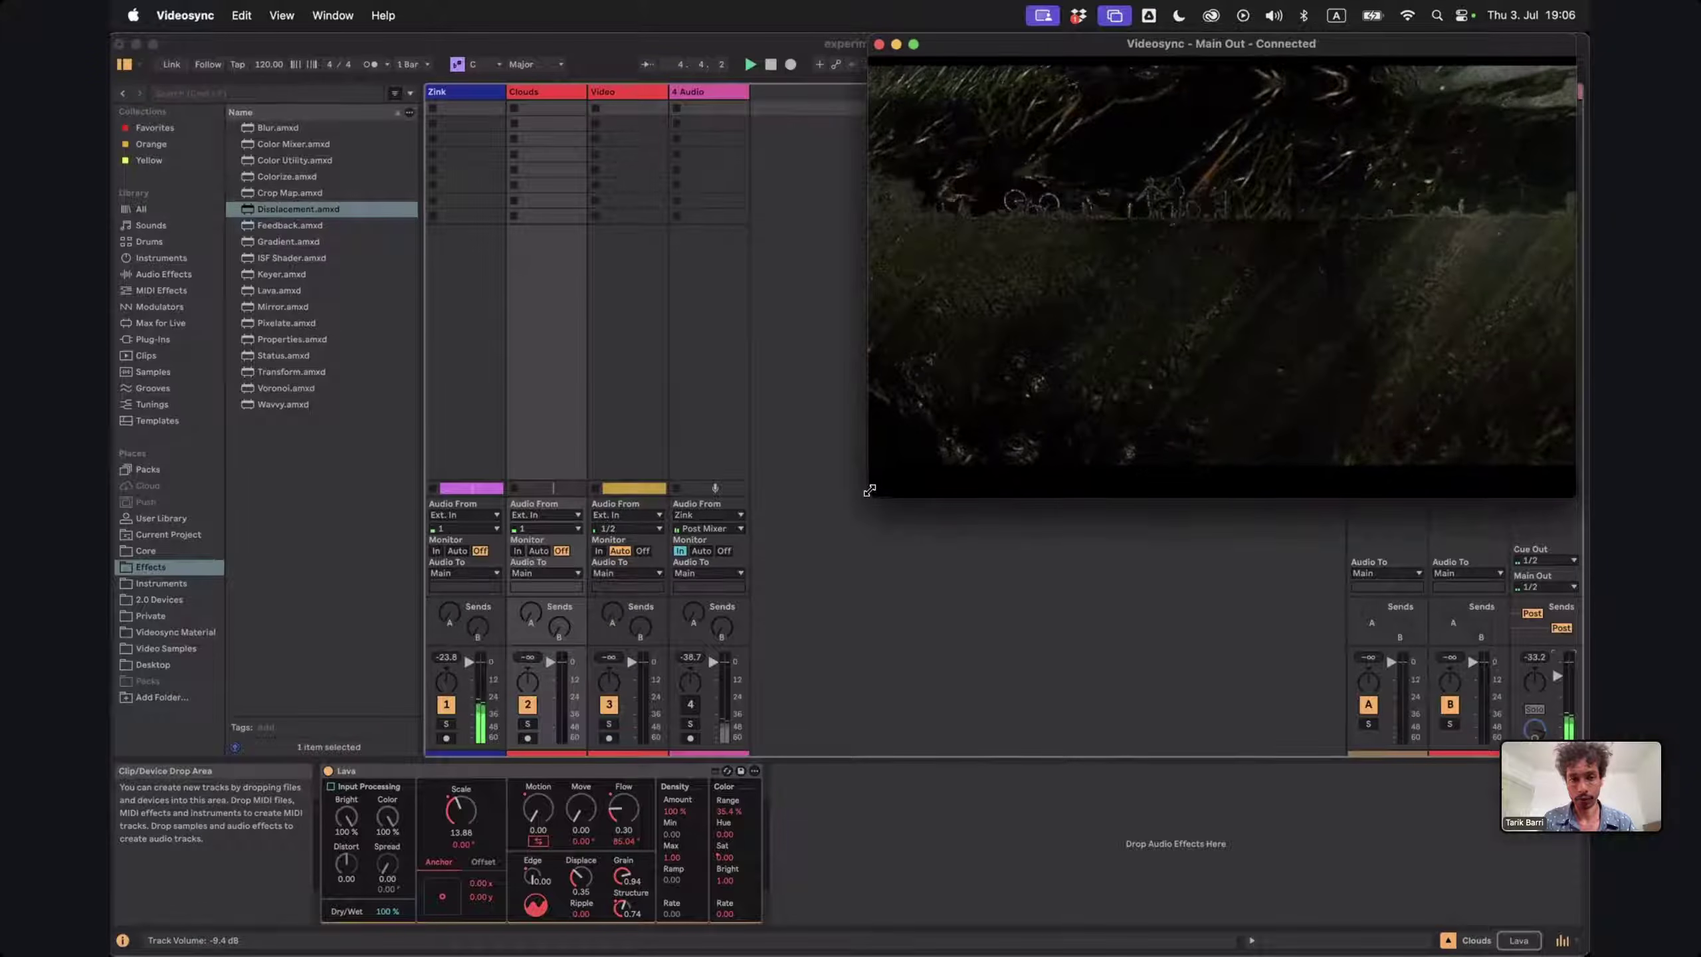
key("Tab")
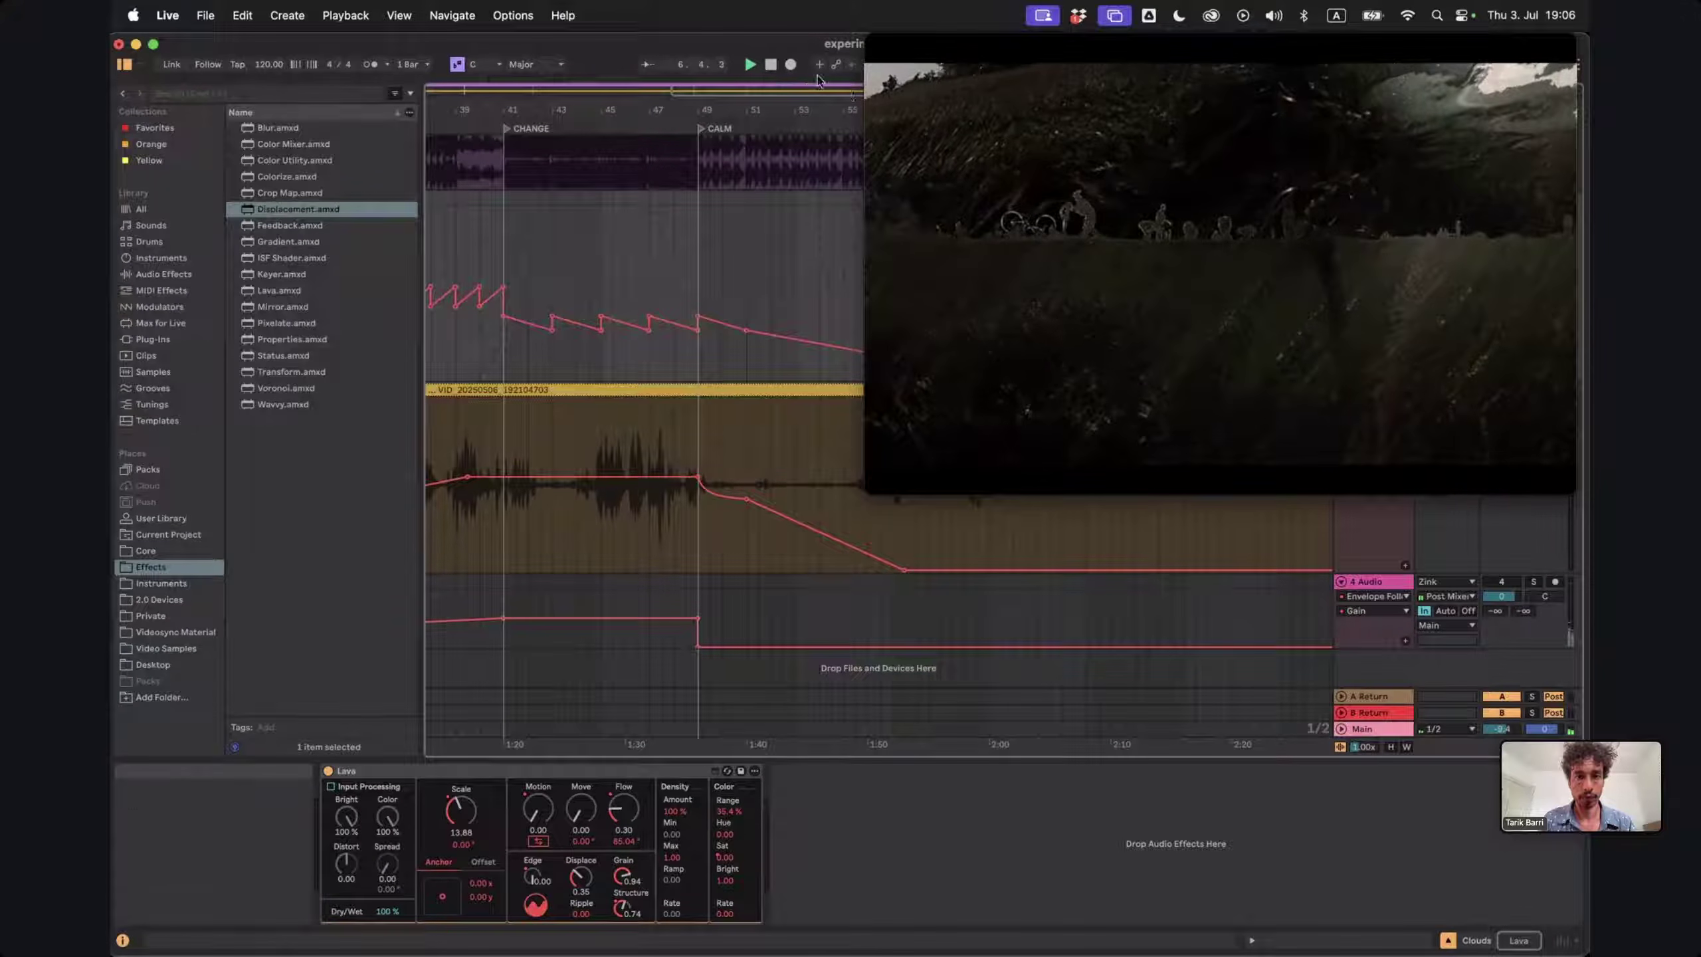
left_click_drag(868, 494, 936, 418)
left_click(645, 67)
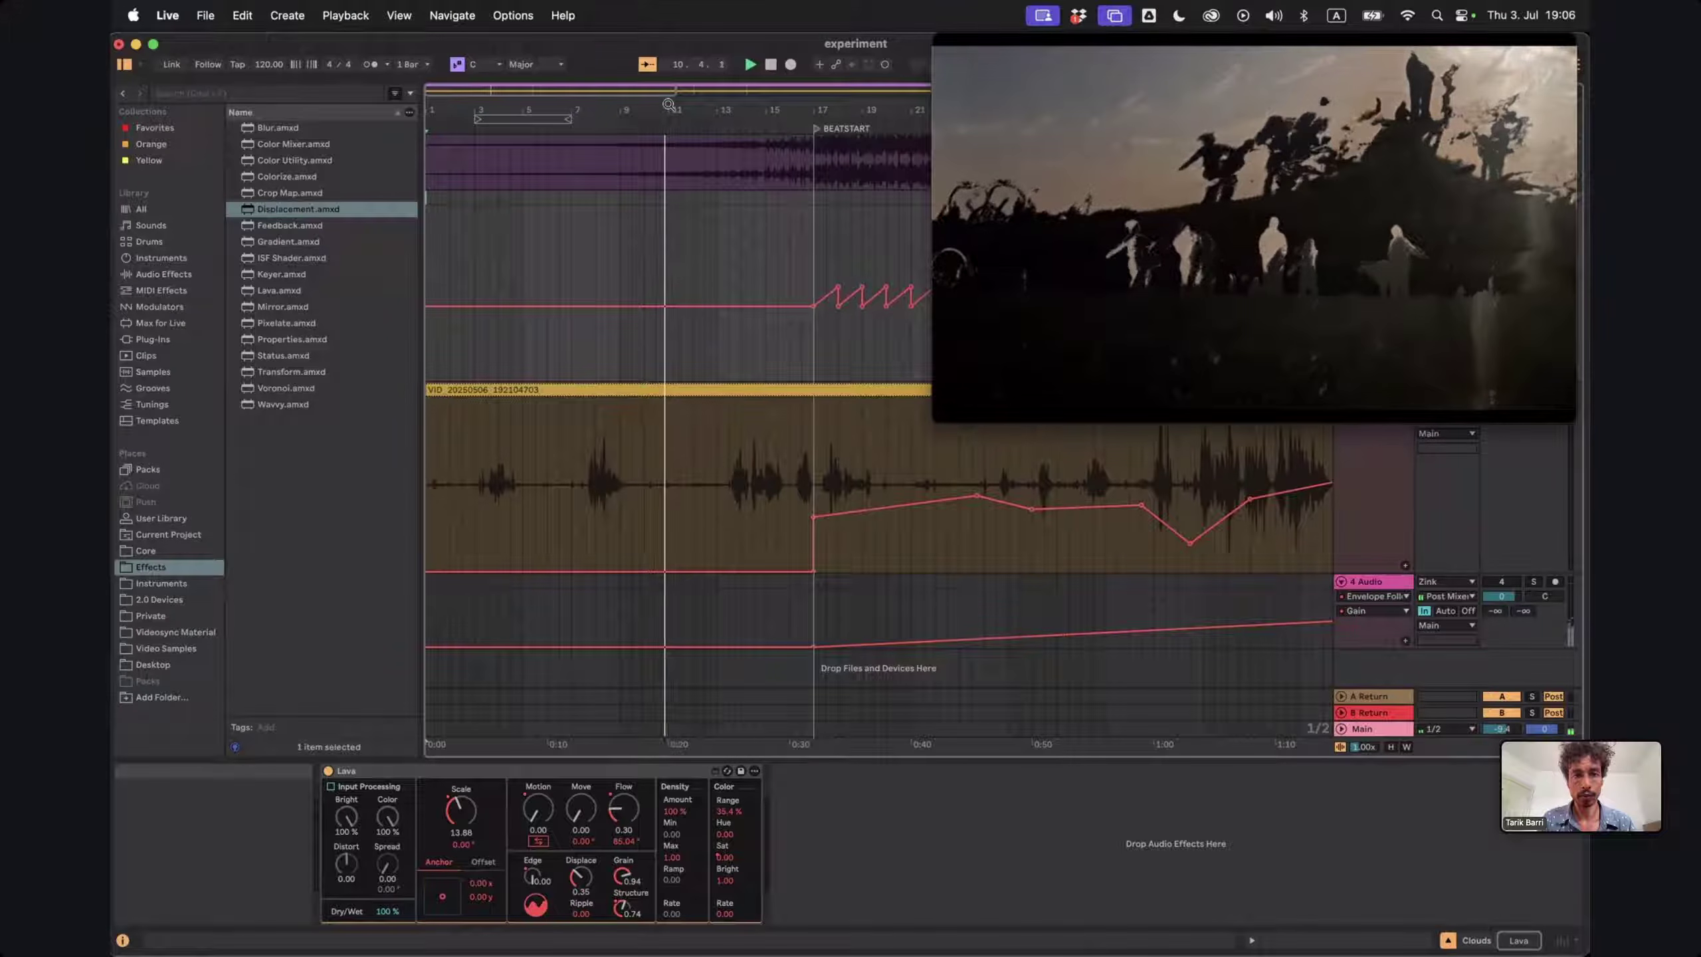
left_click_drag(516, 97, 517, 105)
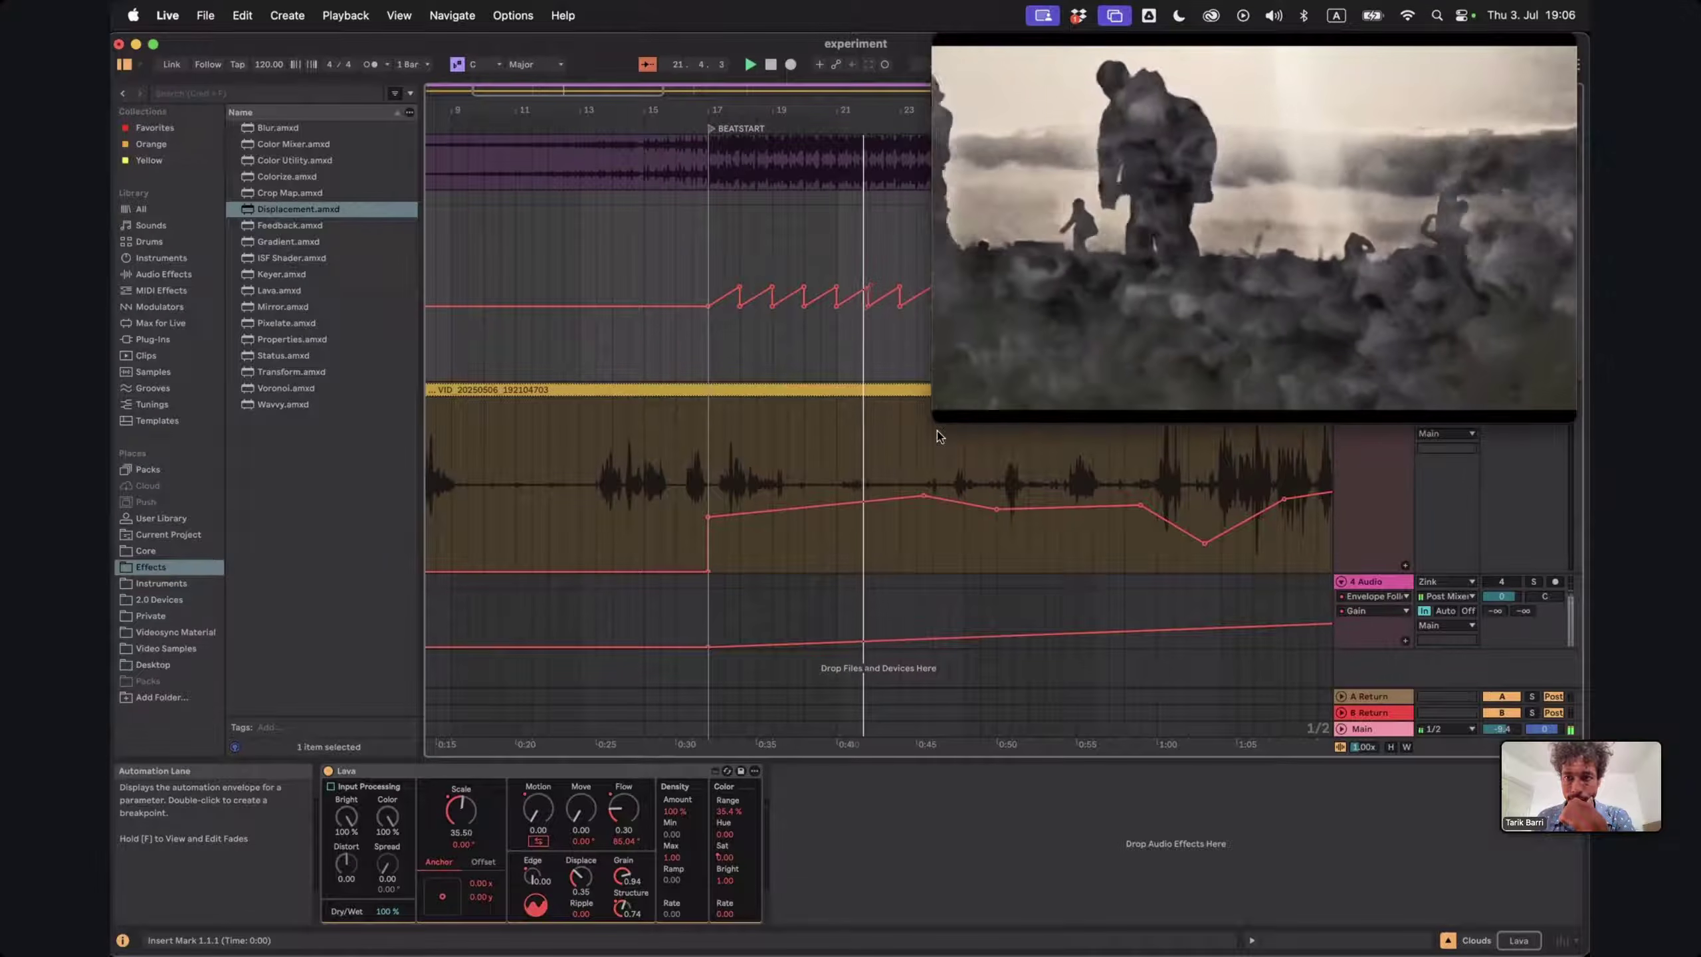
Examine the automation on the Clouds, Video and 4 Audio tracks from BEATSTART through CHANGE against the video output during playback
mouse_move(943, 497)
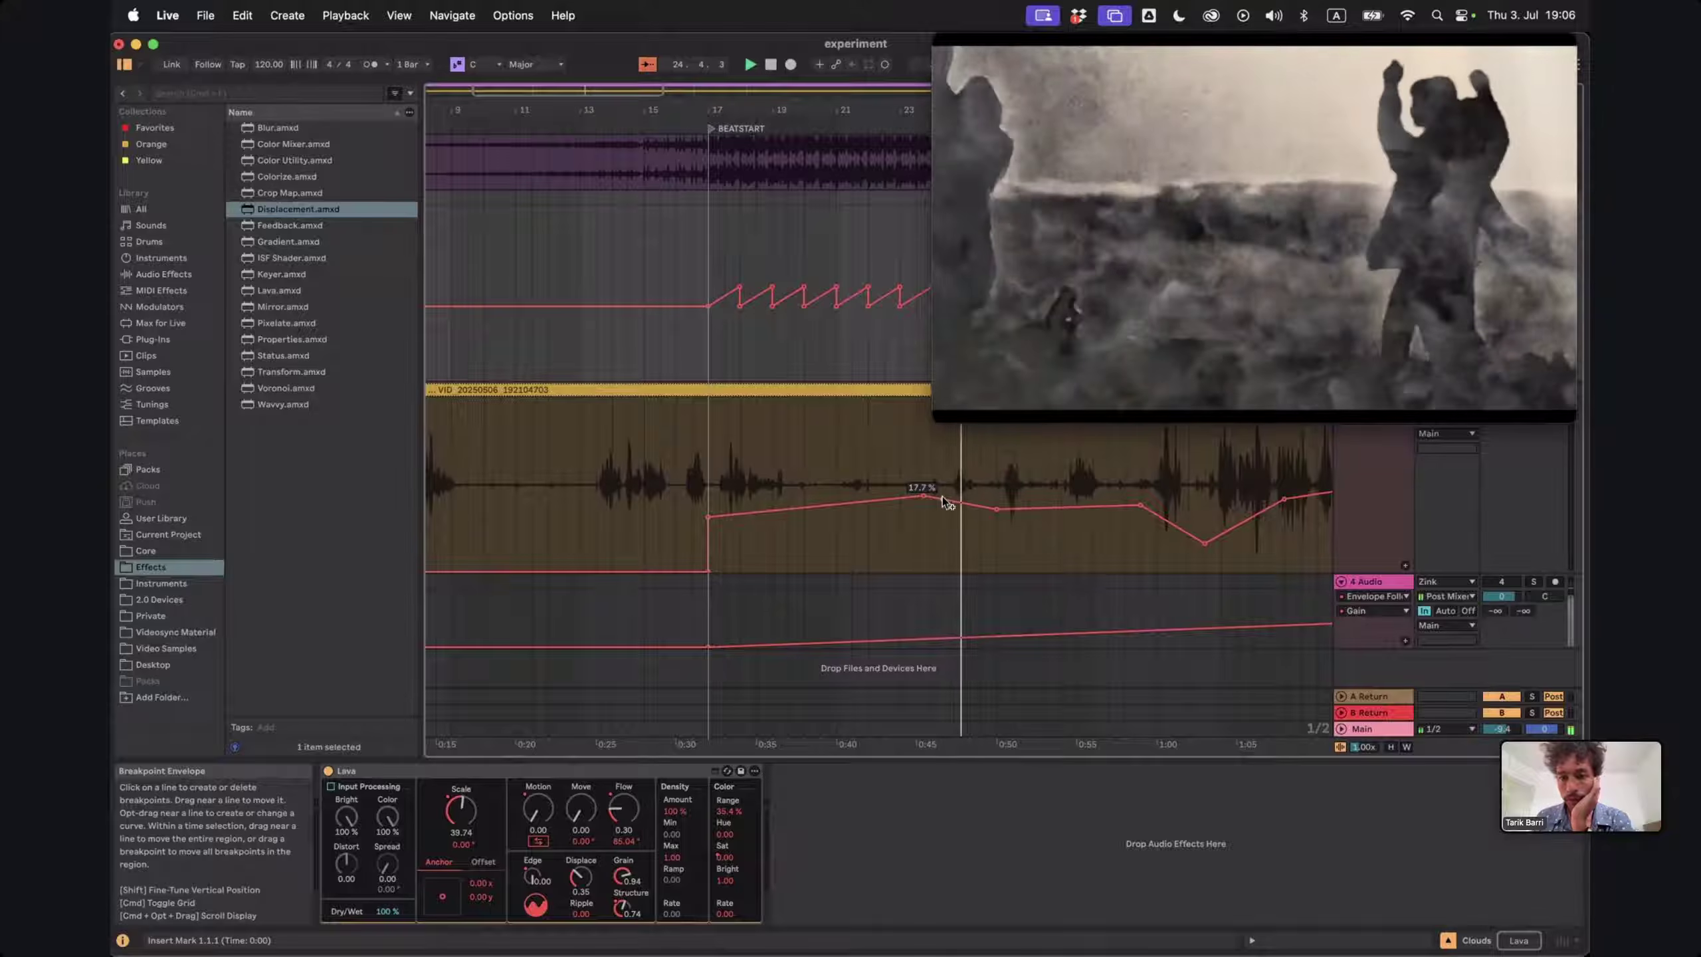
scroll(945, 515, "right", 5)
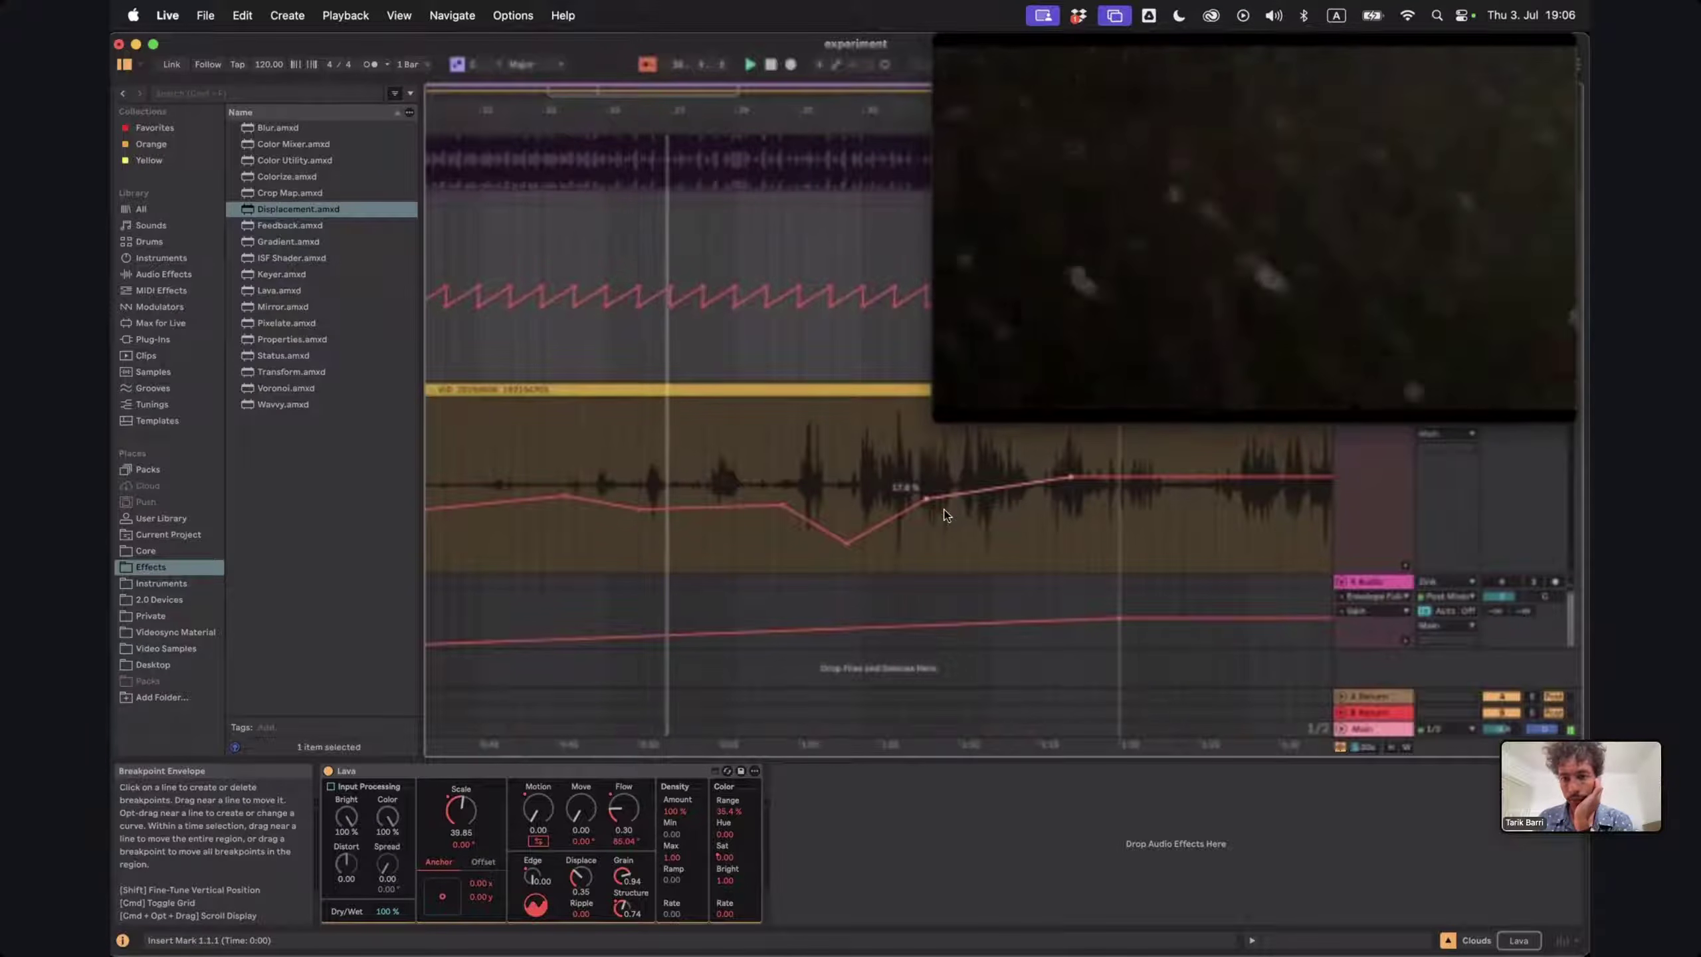
scroll(945, 515, "right", 2)
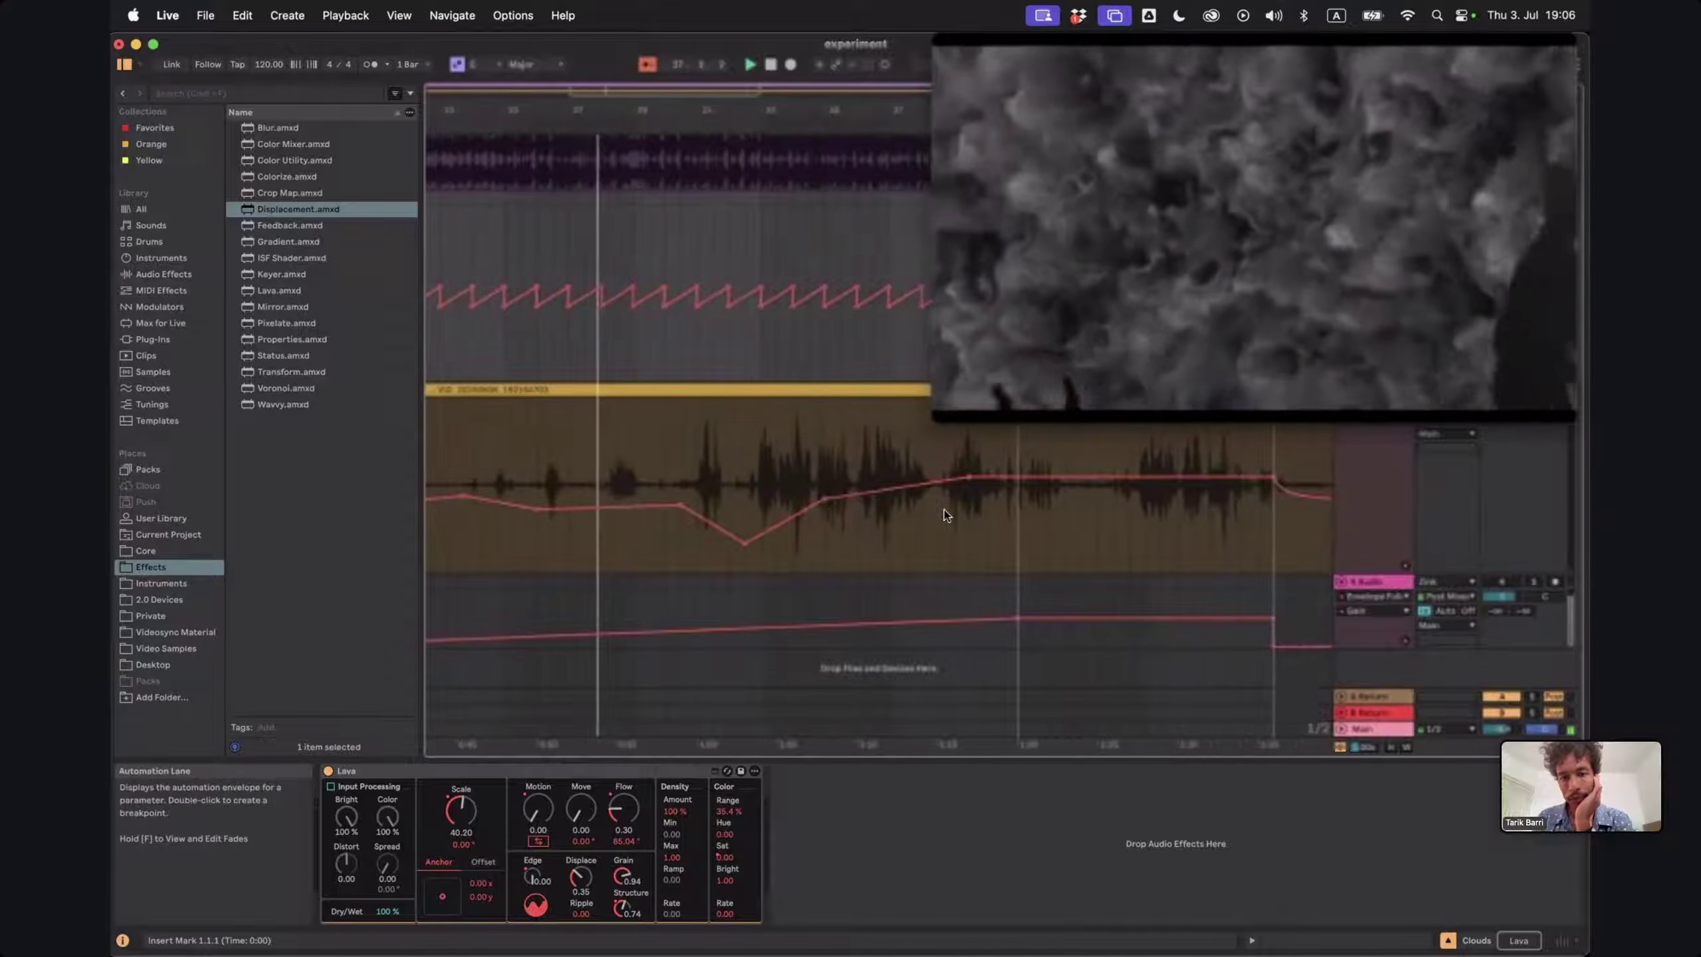
scroll(945, 515, "up", 1)
scroll(945, 514, "right", 2)
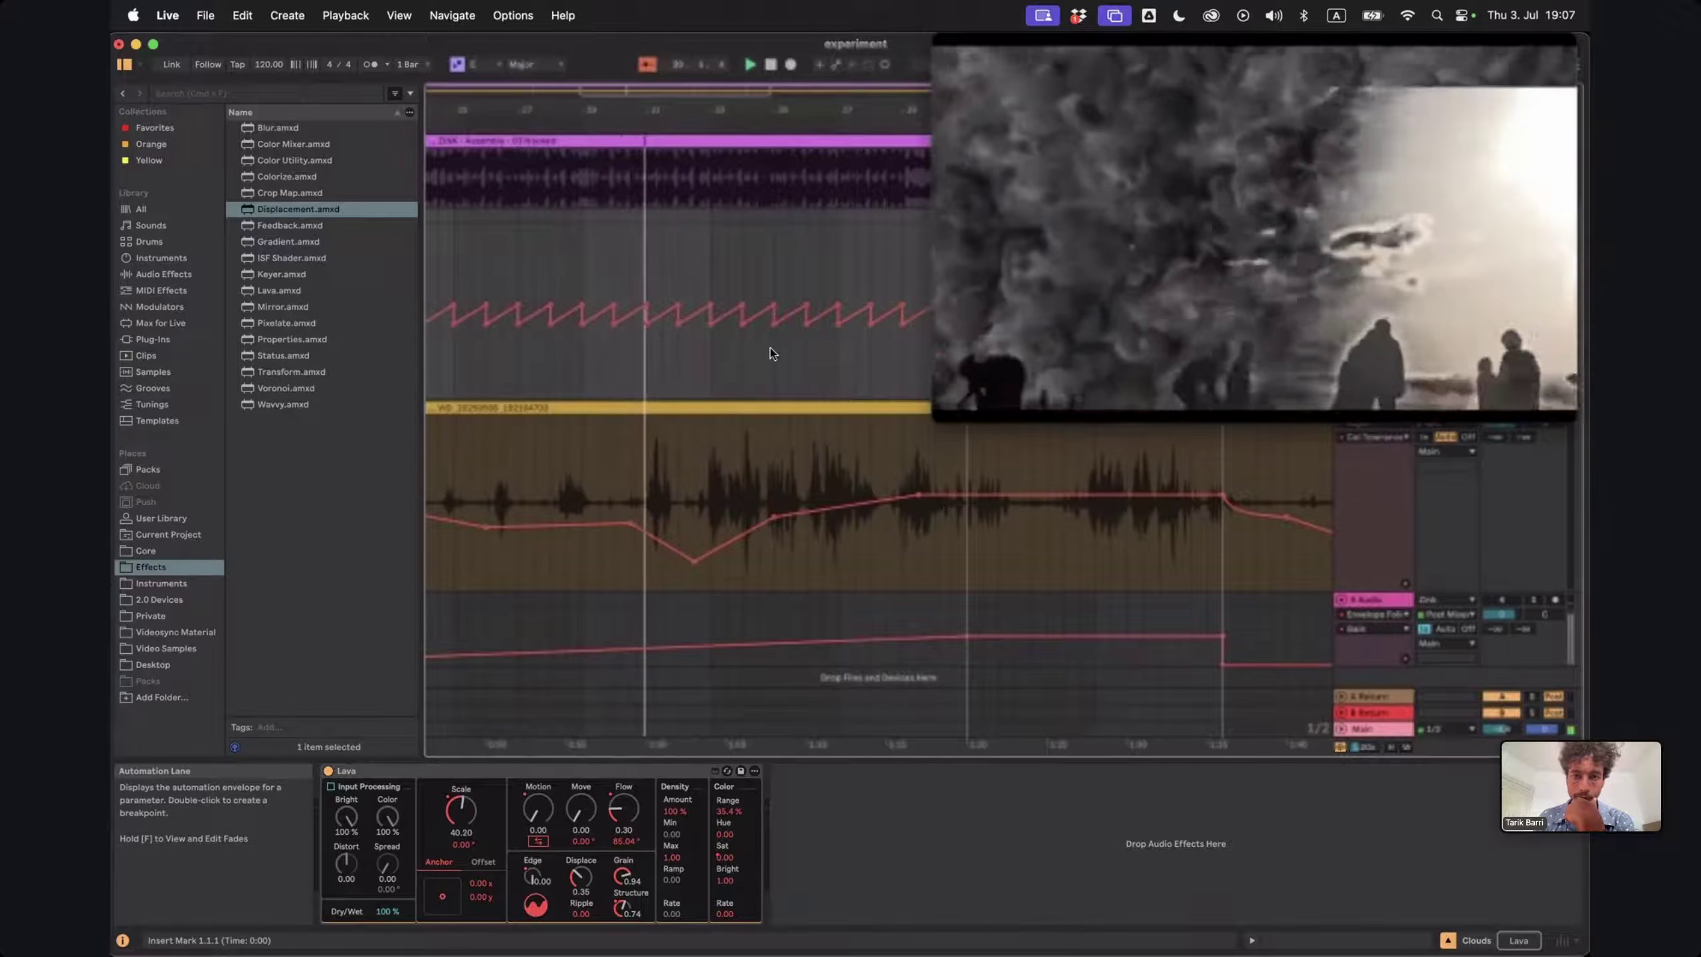
scroll(768, 346, "right", 1)
scroll(766, 344, "right", 5)
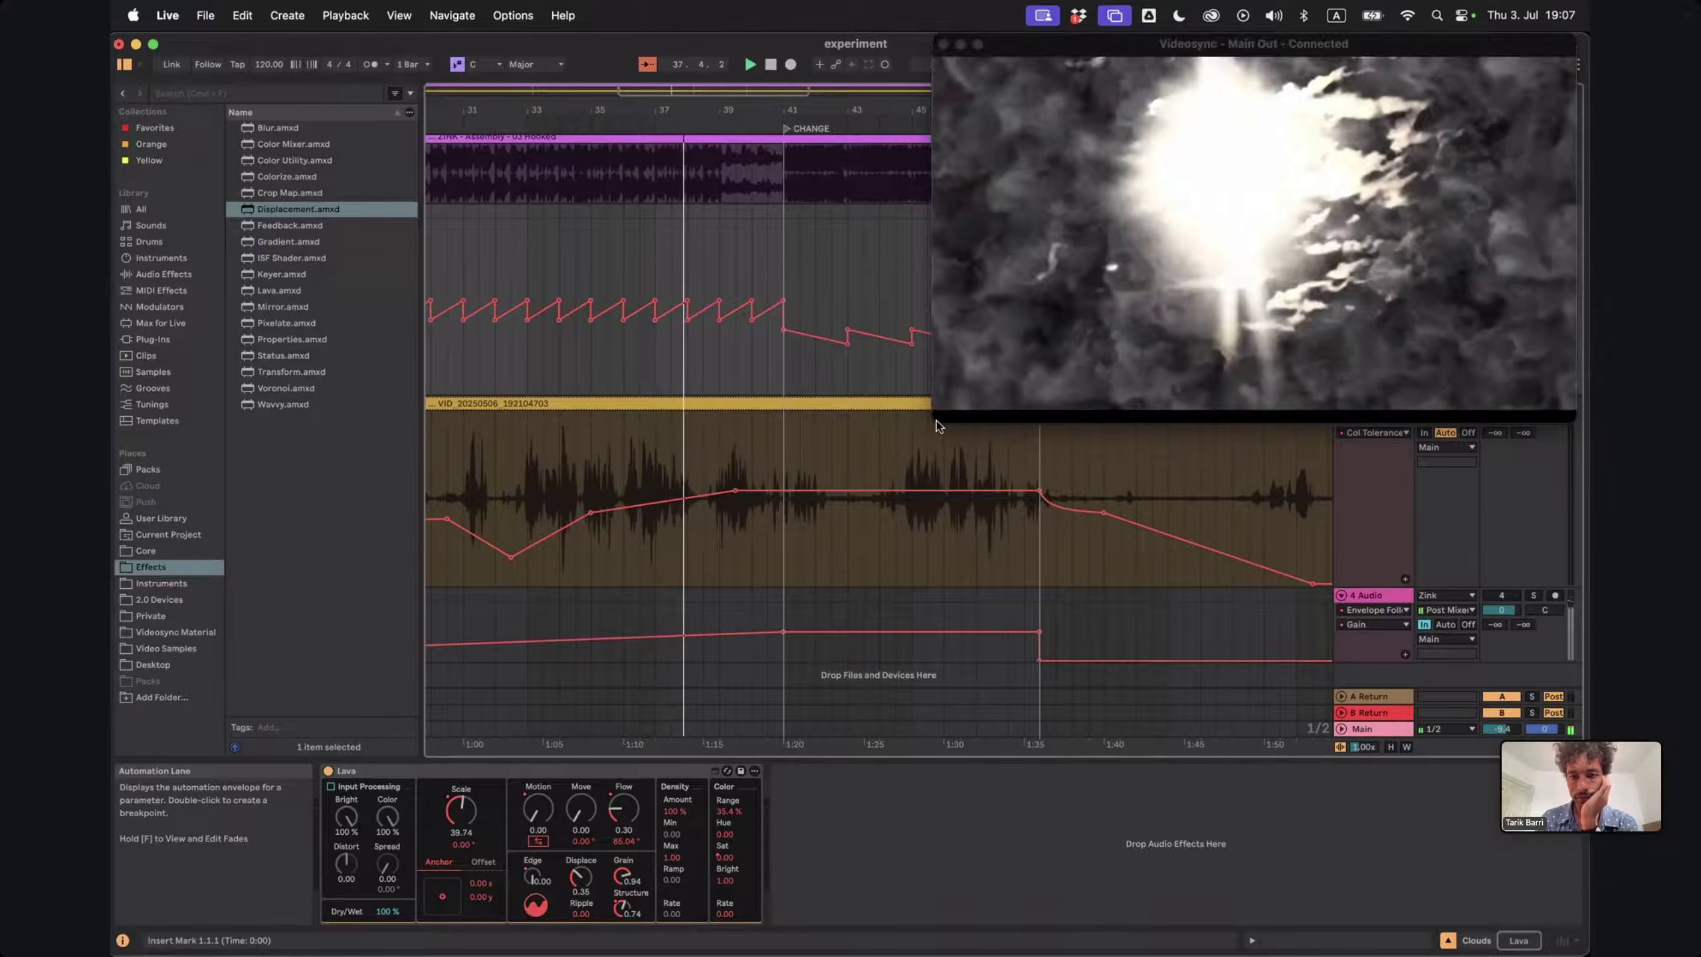
left_click(935, 417)
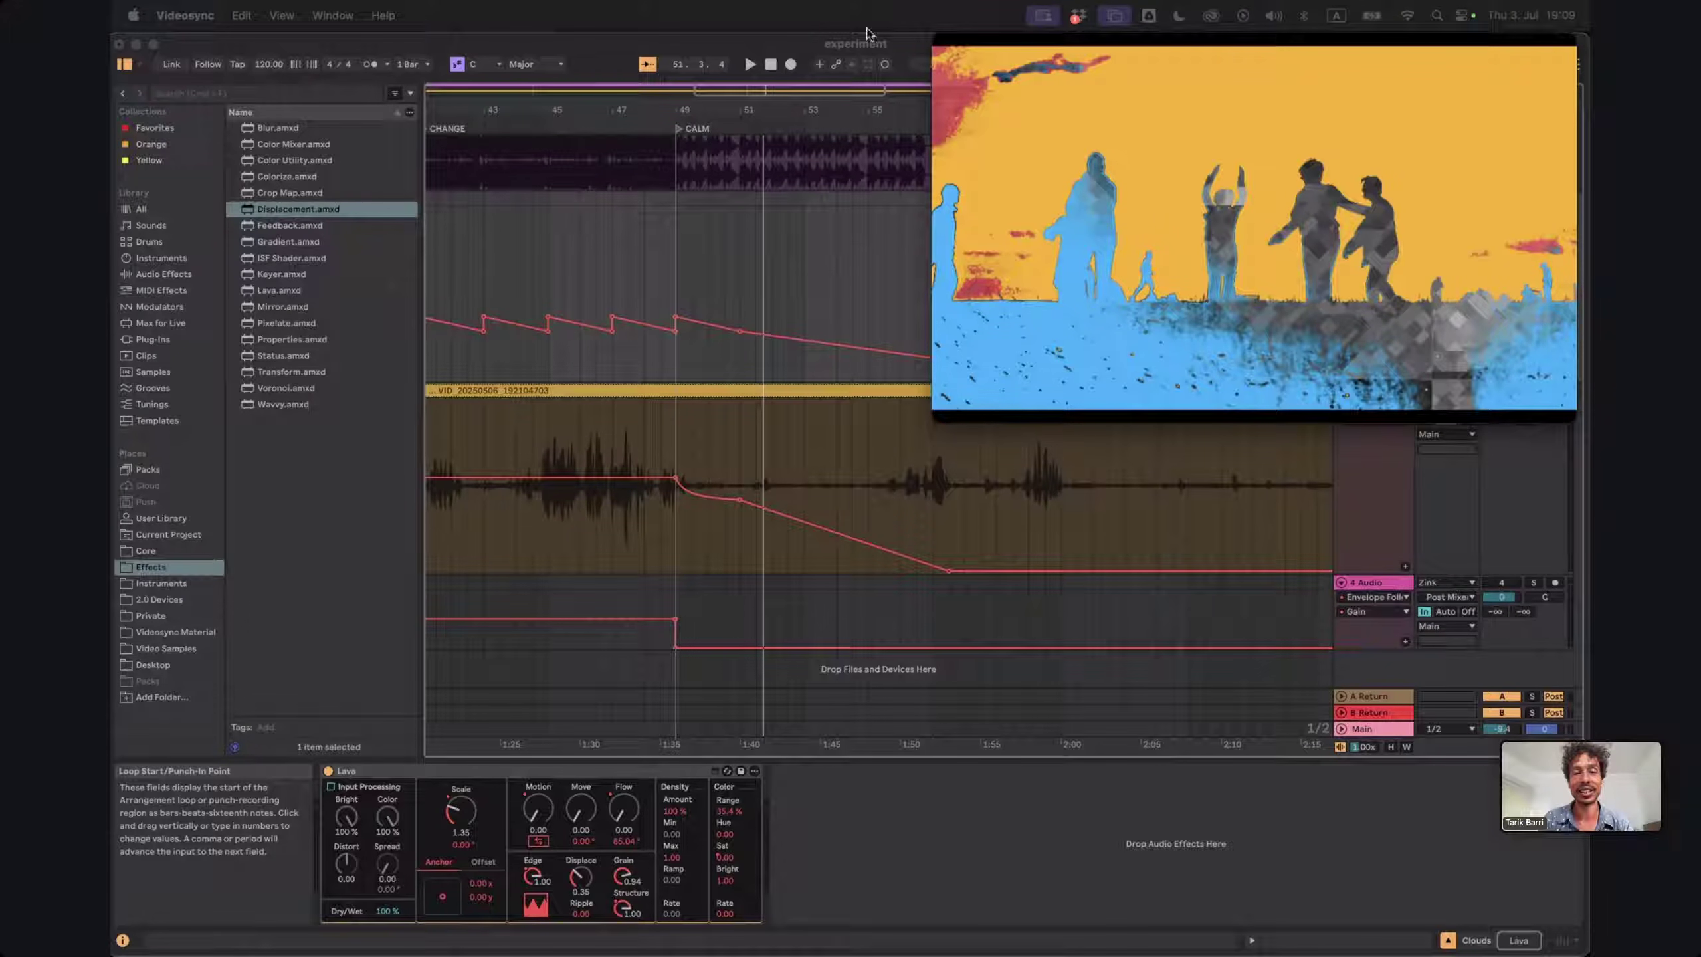
Return to the beginning of the arrangement and restart playback there
double_click(770, 65)
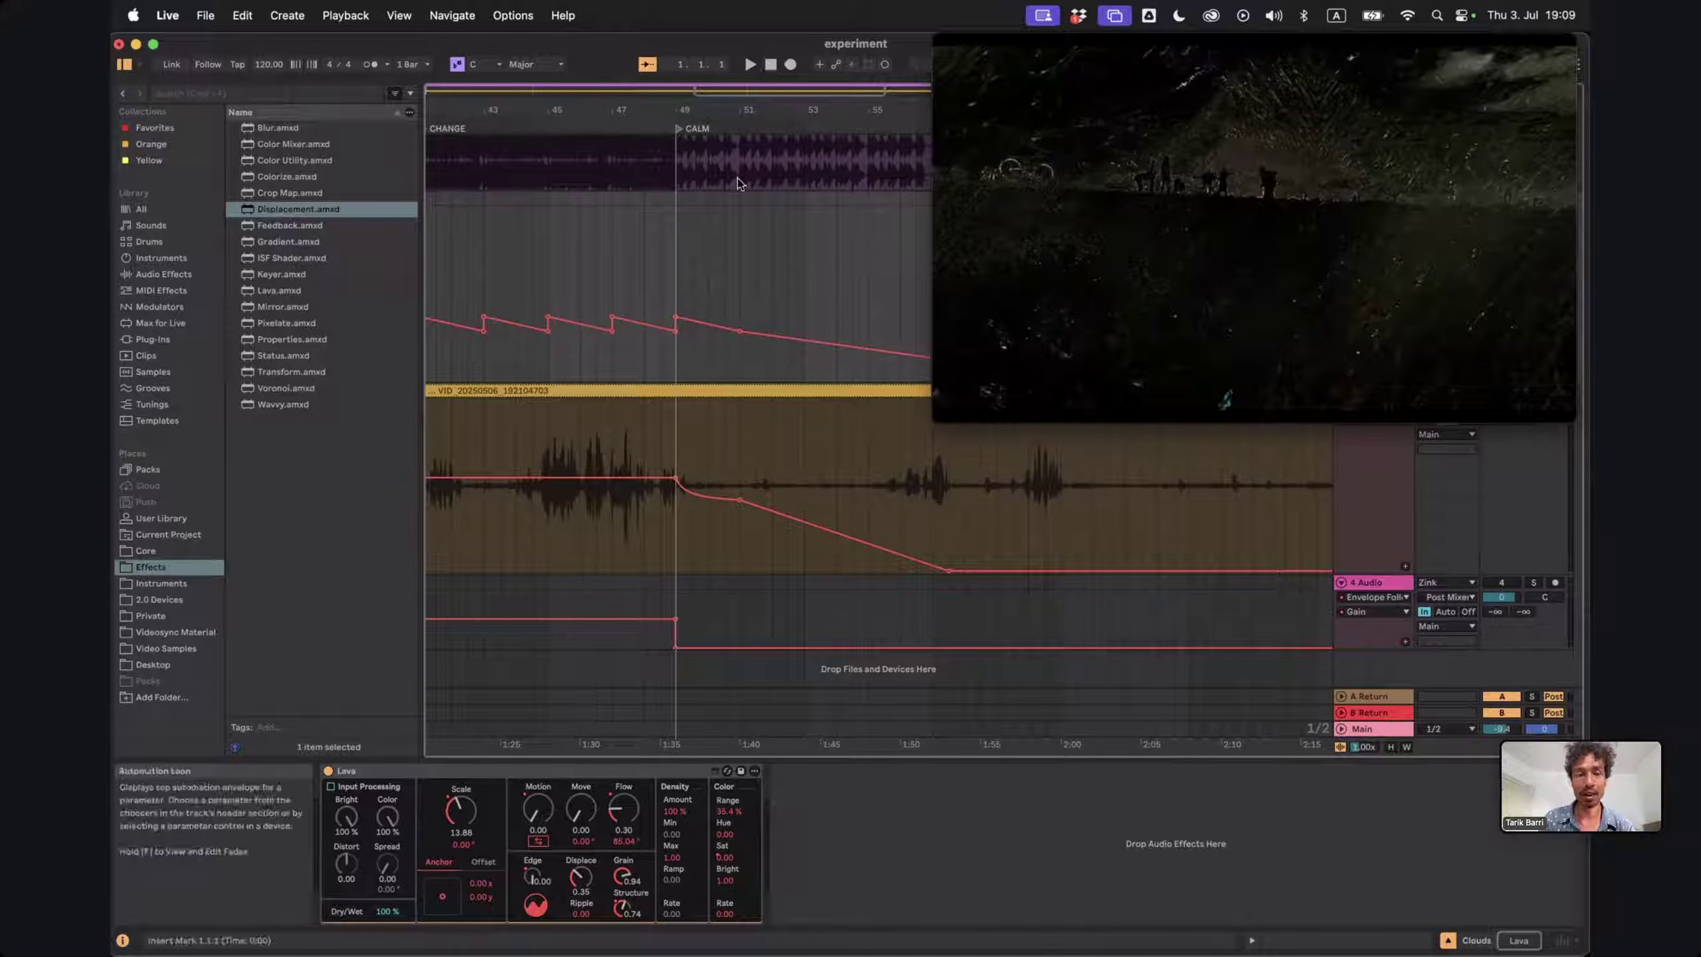
scroll(737, 178, "left", 20)
key("space")
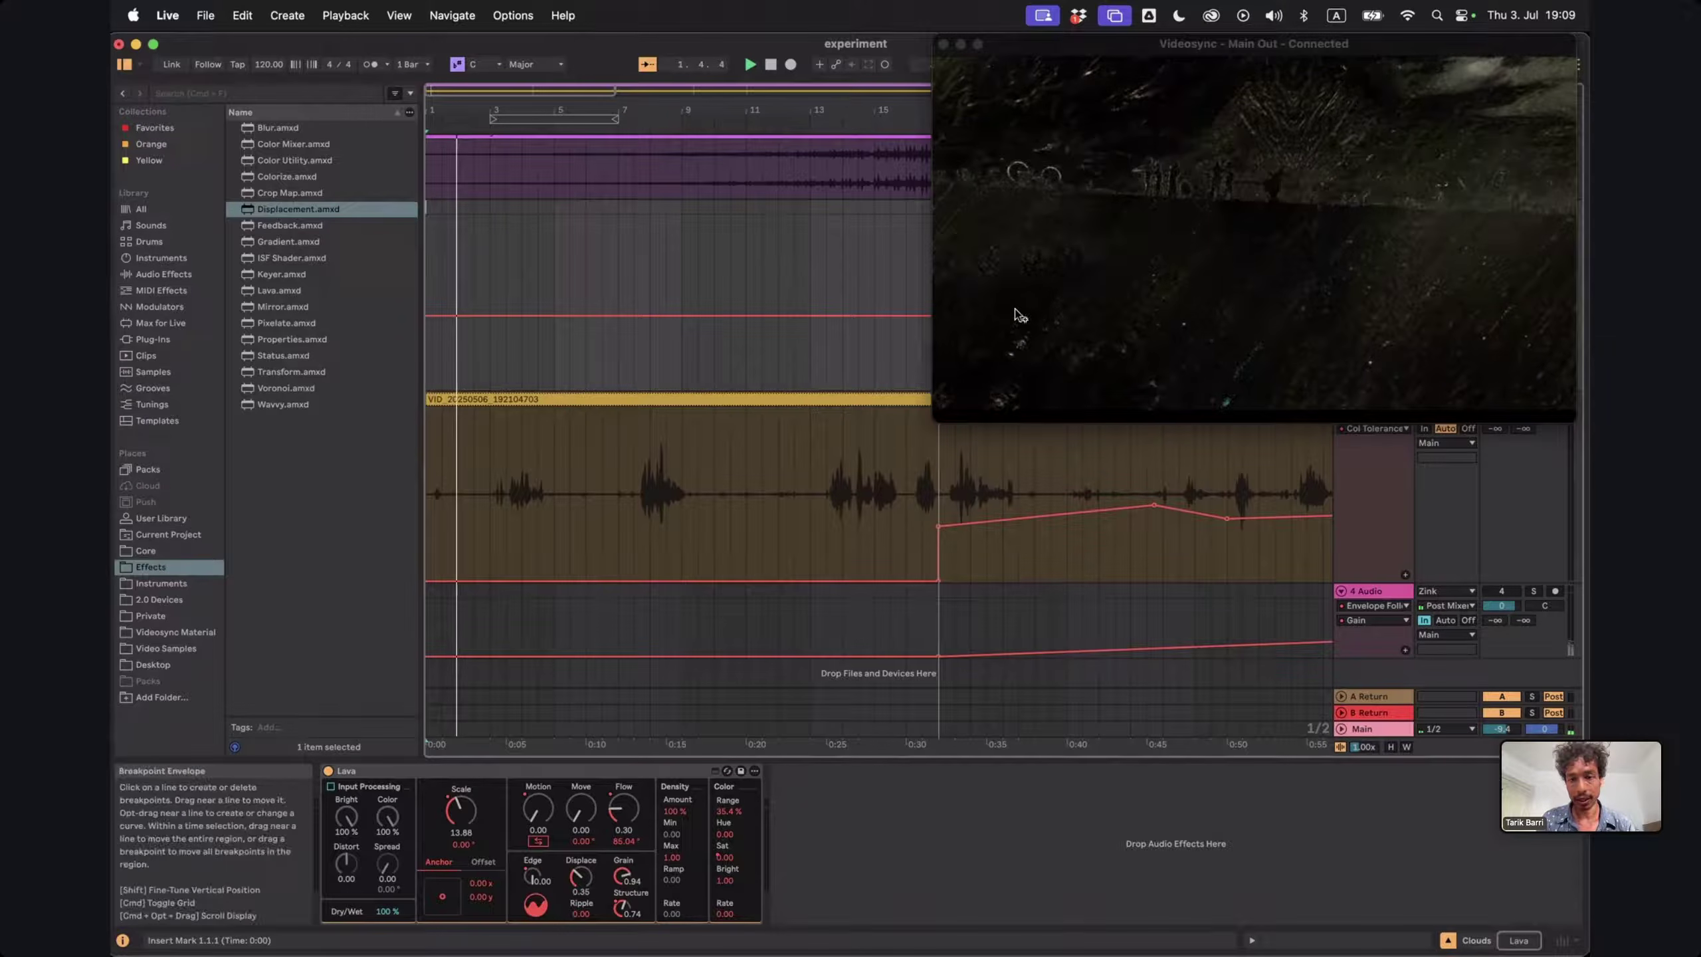
Shrink the video output window and move it clear of the track headers
left_click_drag(934, 418, 1013, 358)
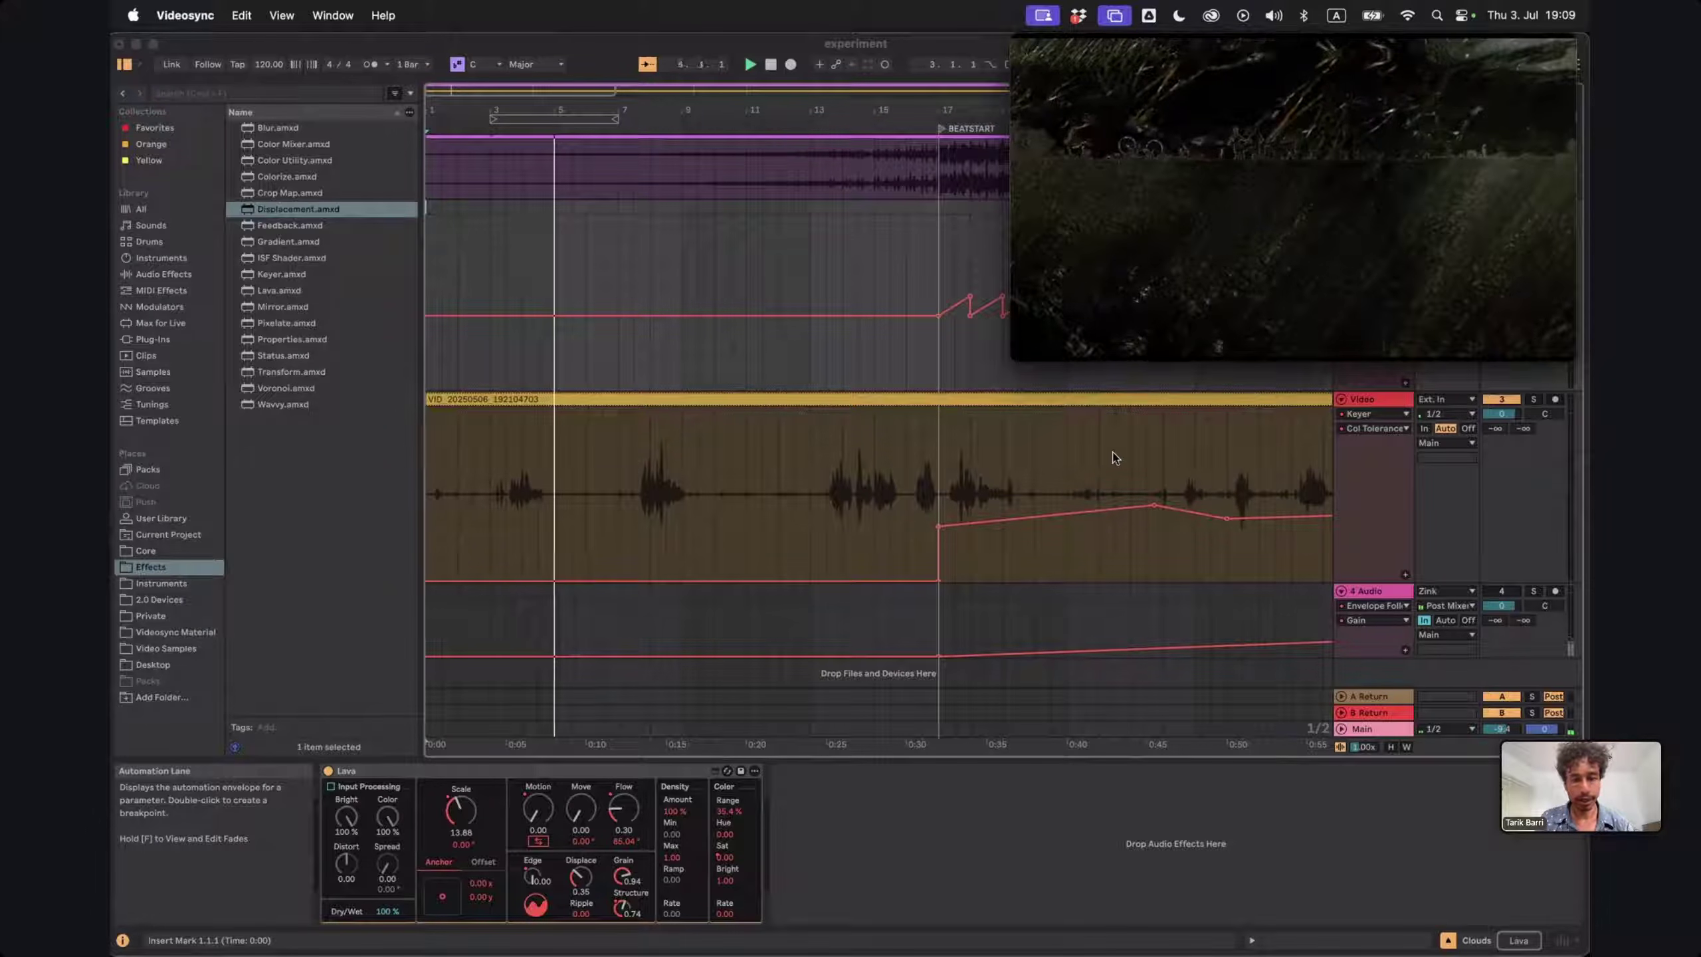
scroll(1253, 466, "up", 1)
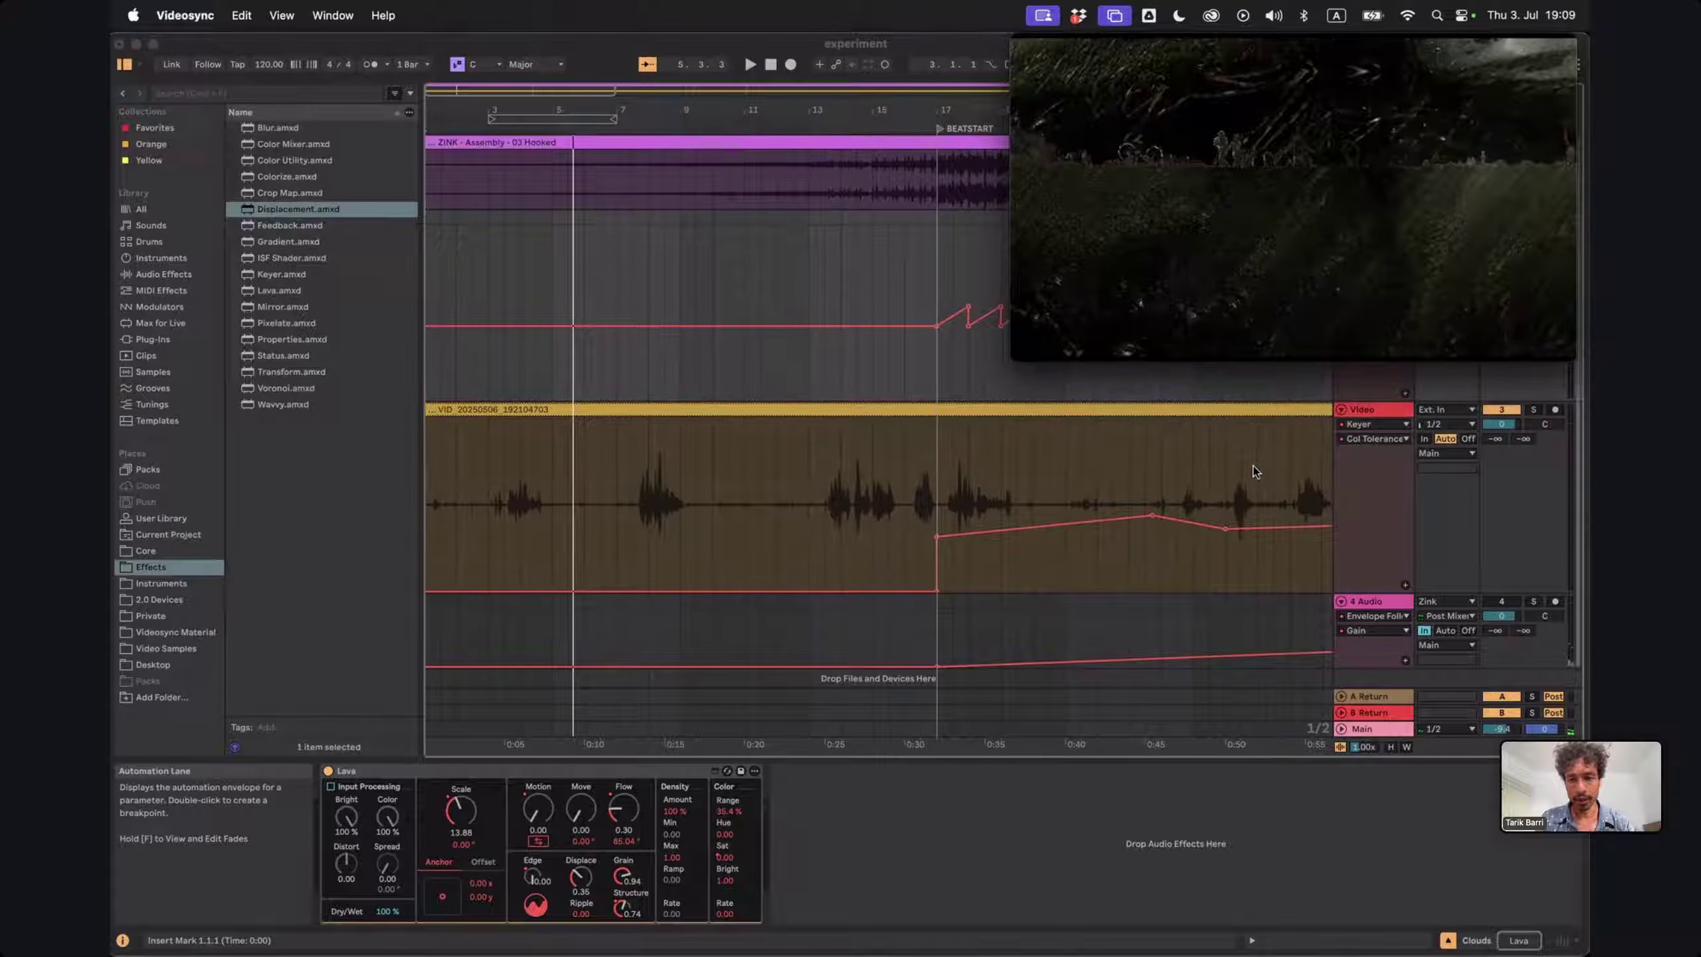
left_click_drag(1162, 173, 456, 173)
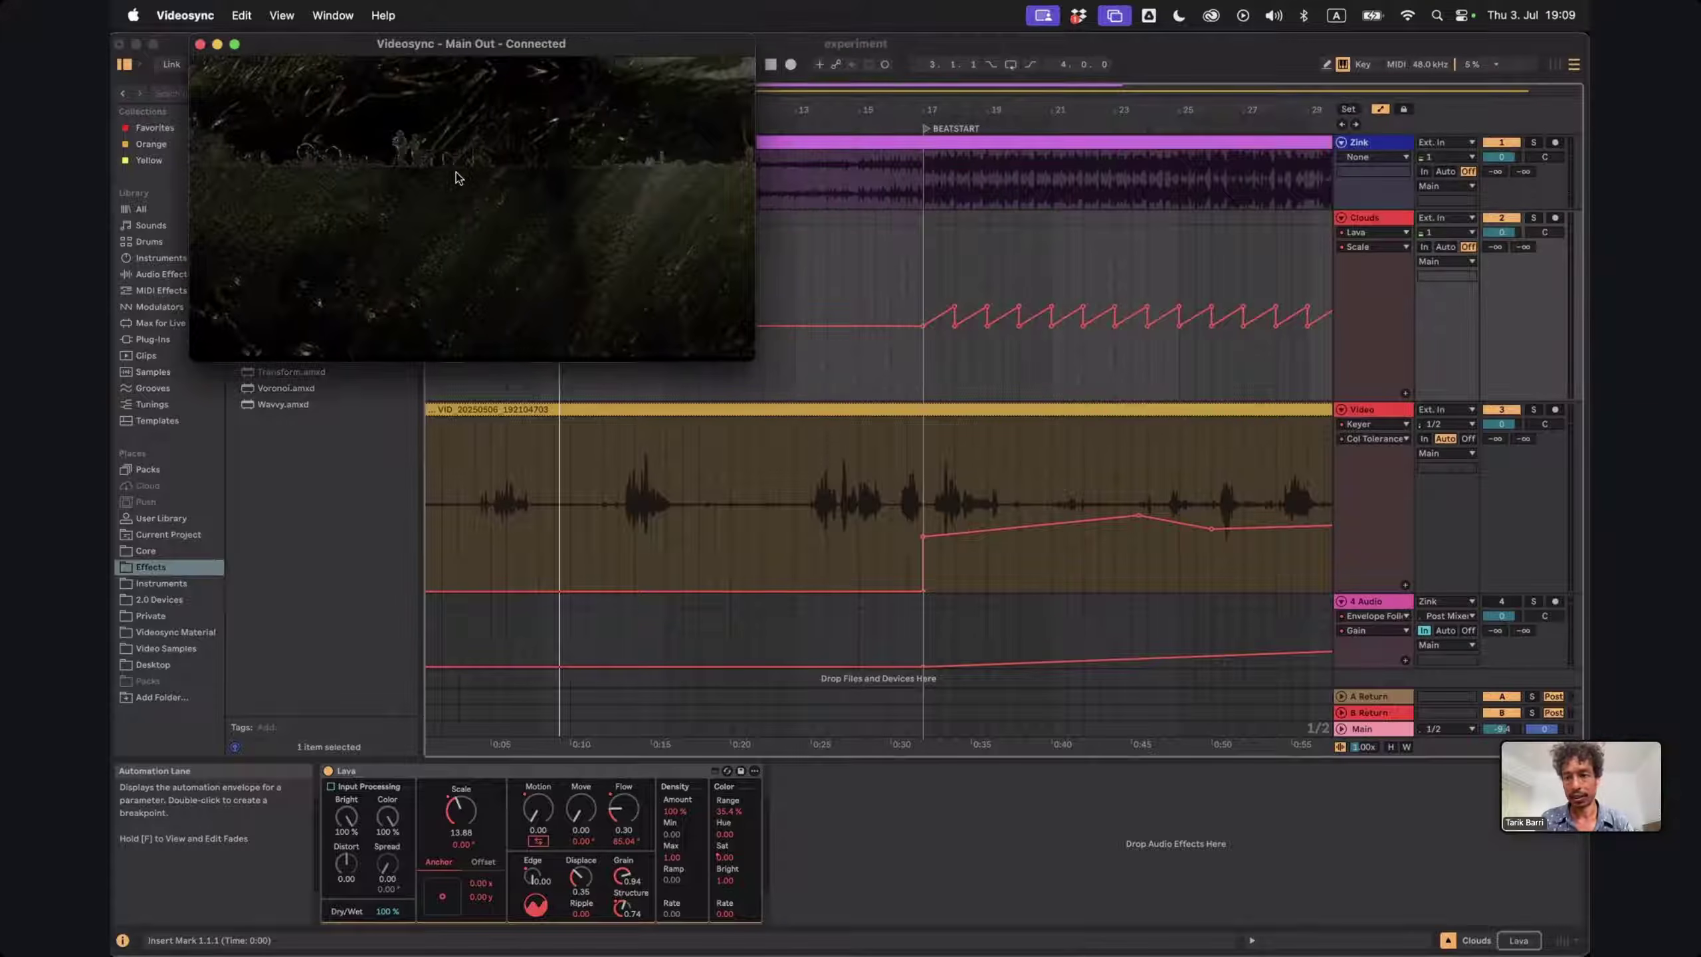
Review the Zink, Clouds and Video tracks and the devices each one contains
left_click(1367, 218)
left_click(1368, 219)
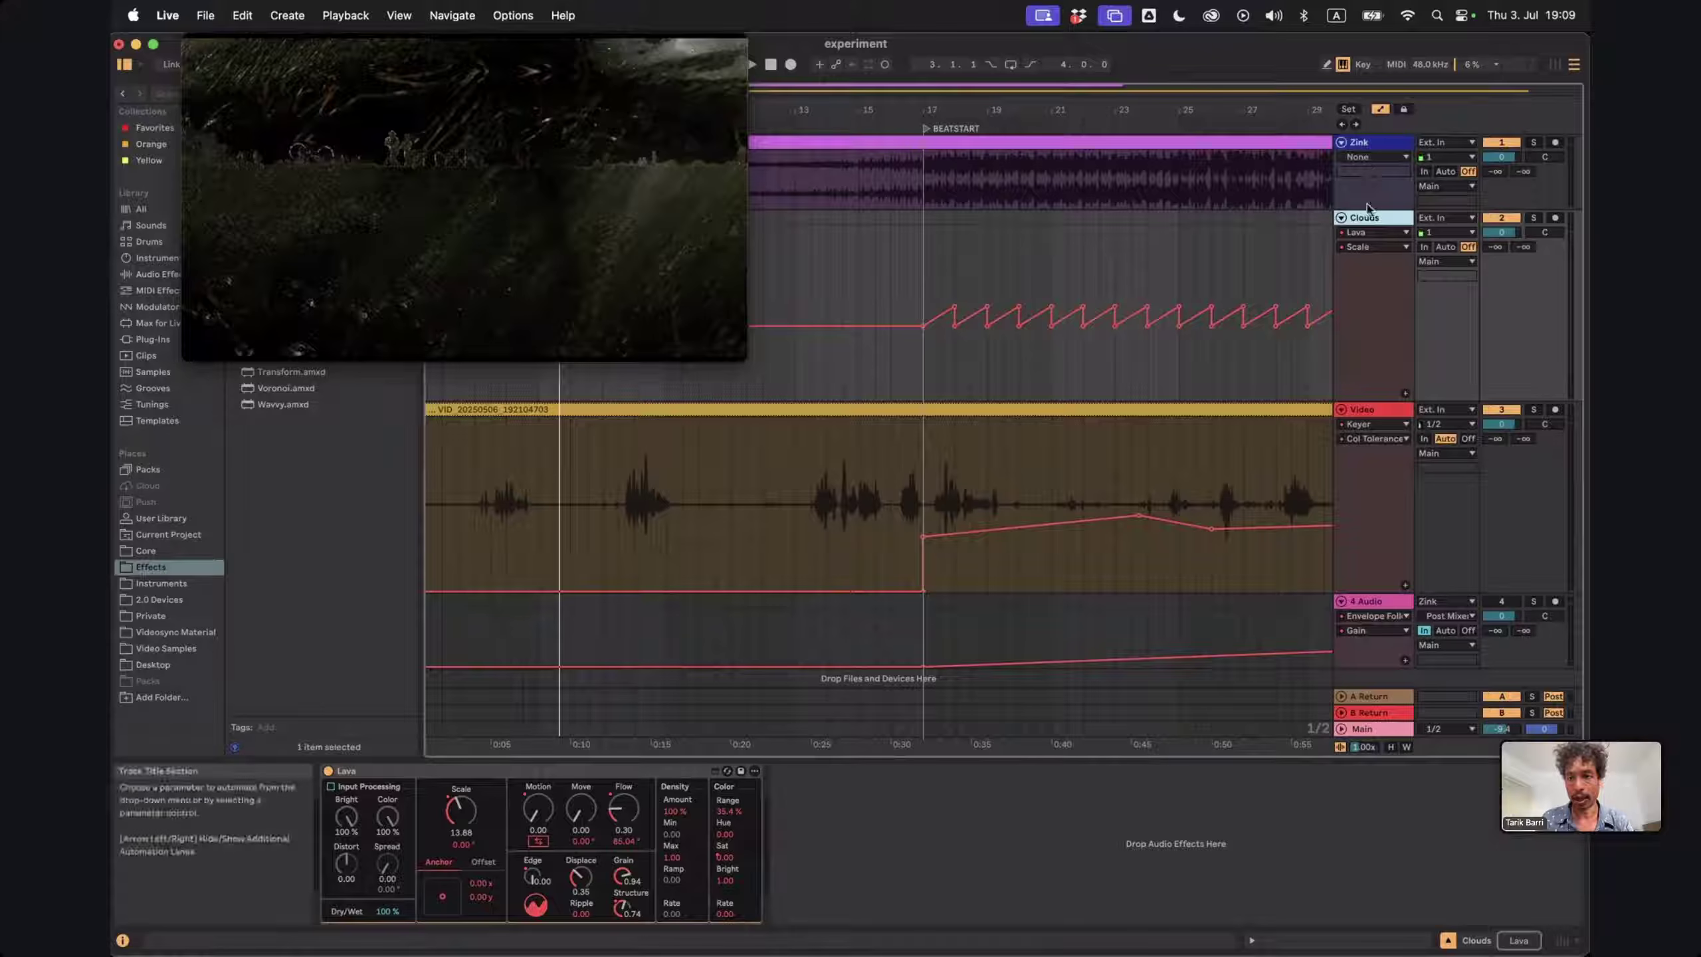
left_click(1370, 143)
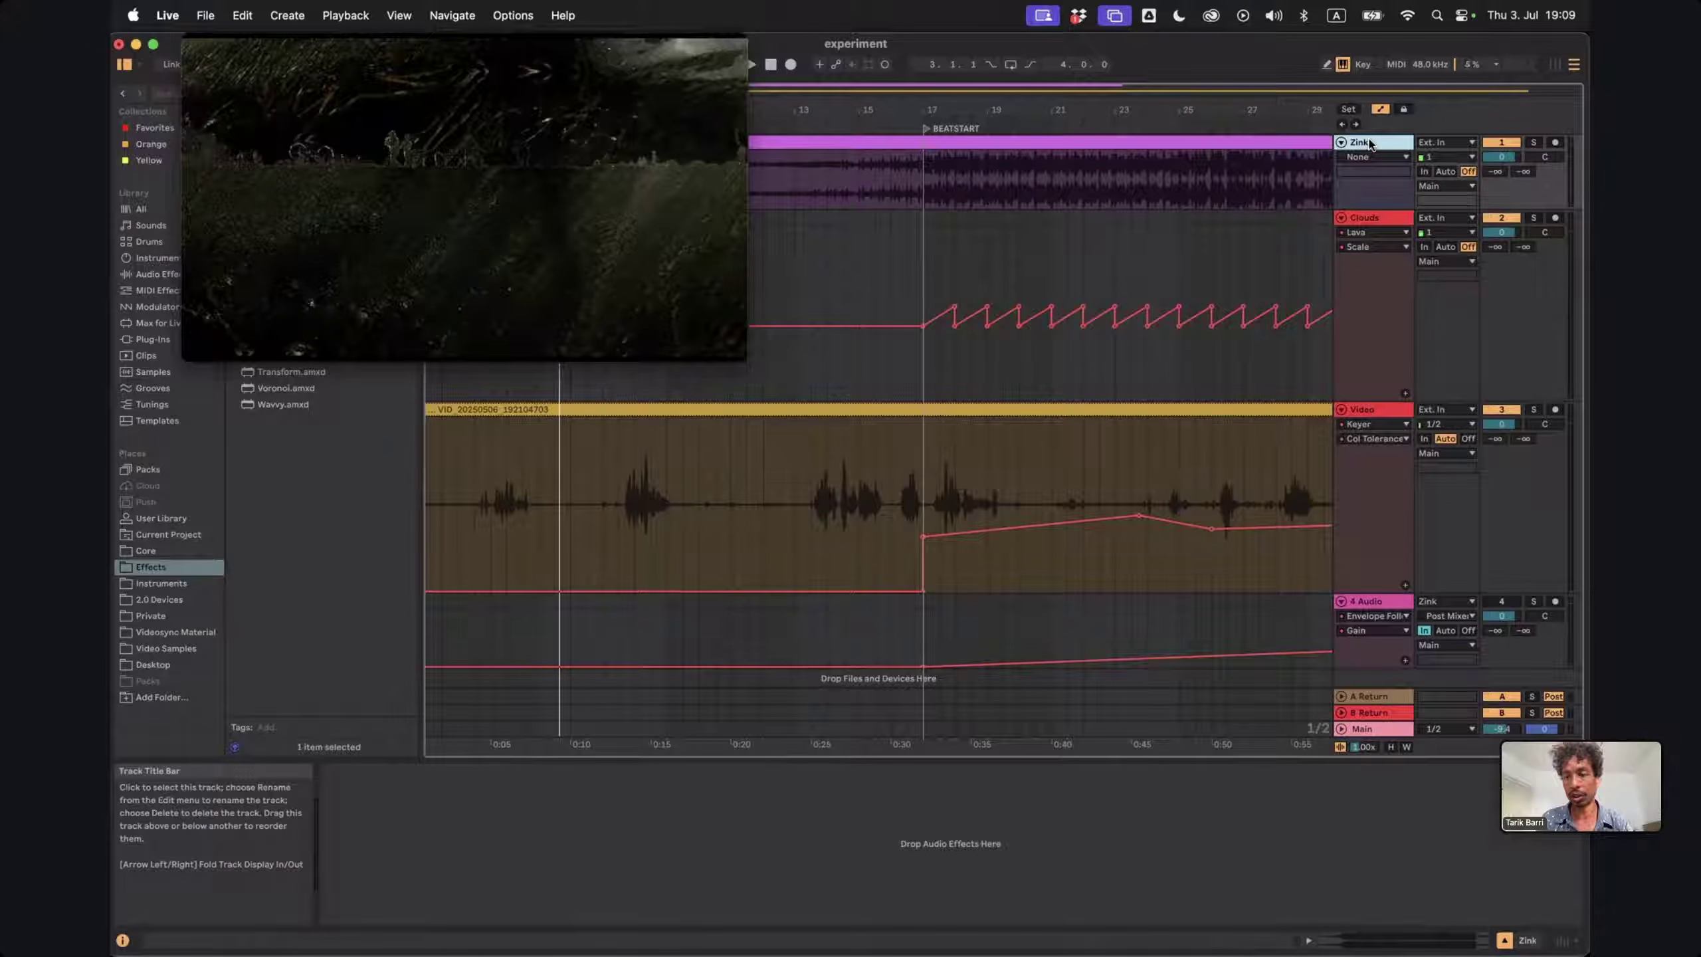
left_click(1386, 218, "shift")
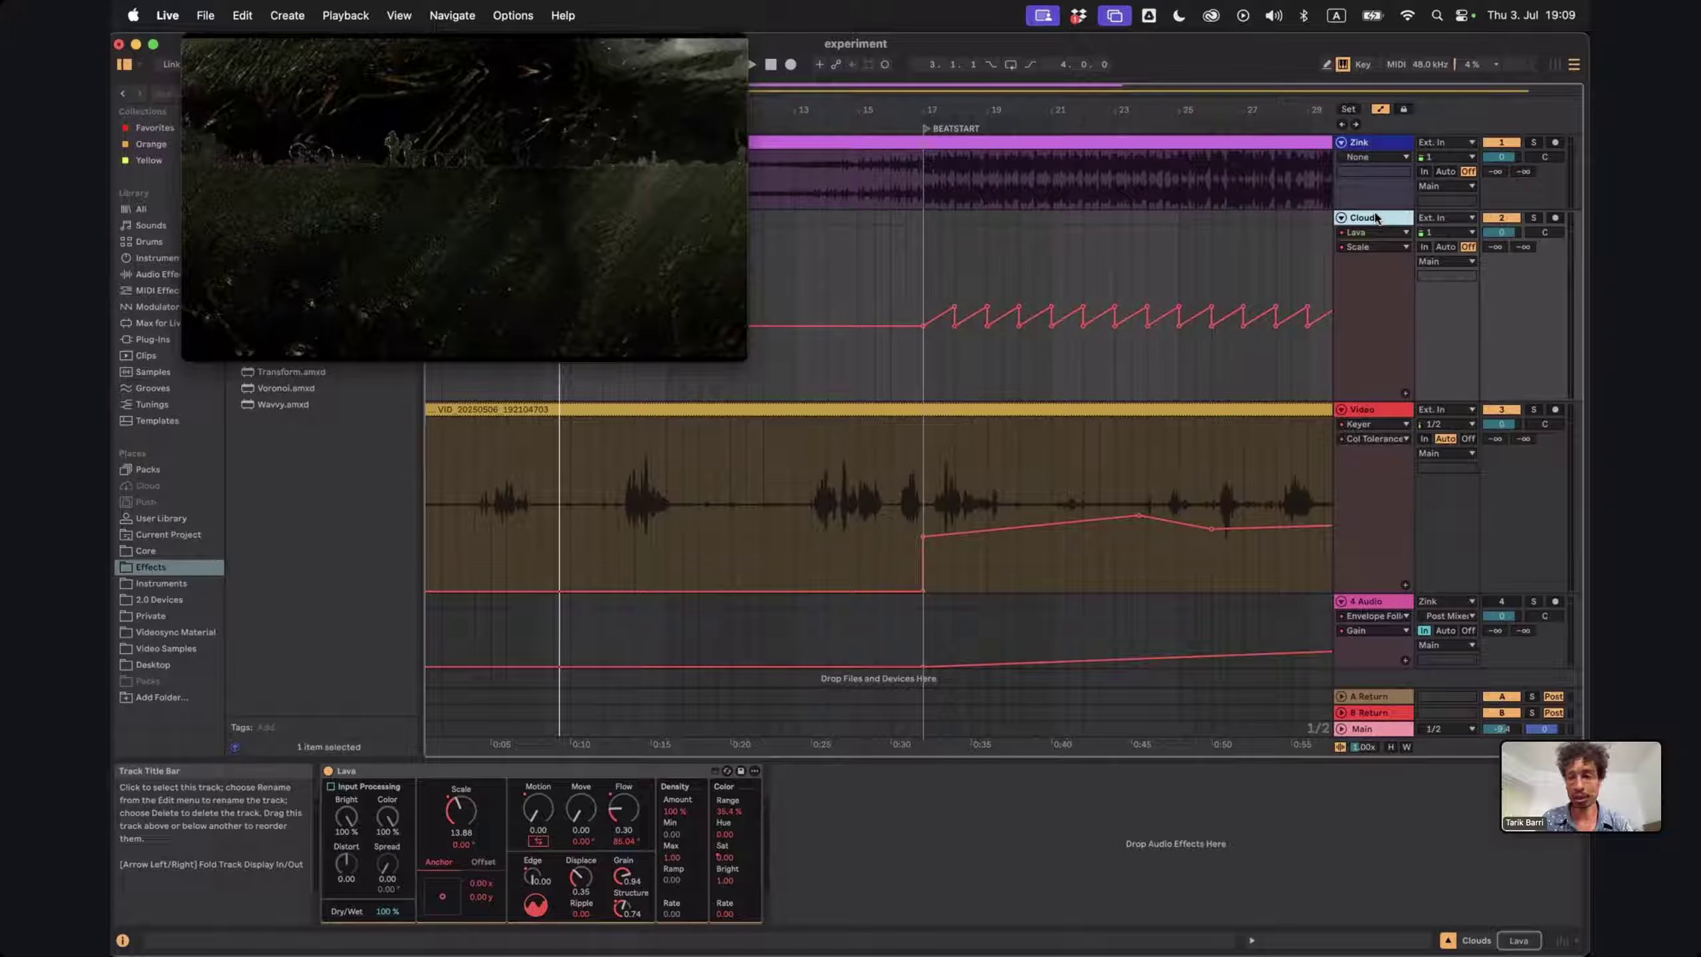
left_click(1371, 410)
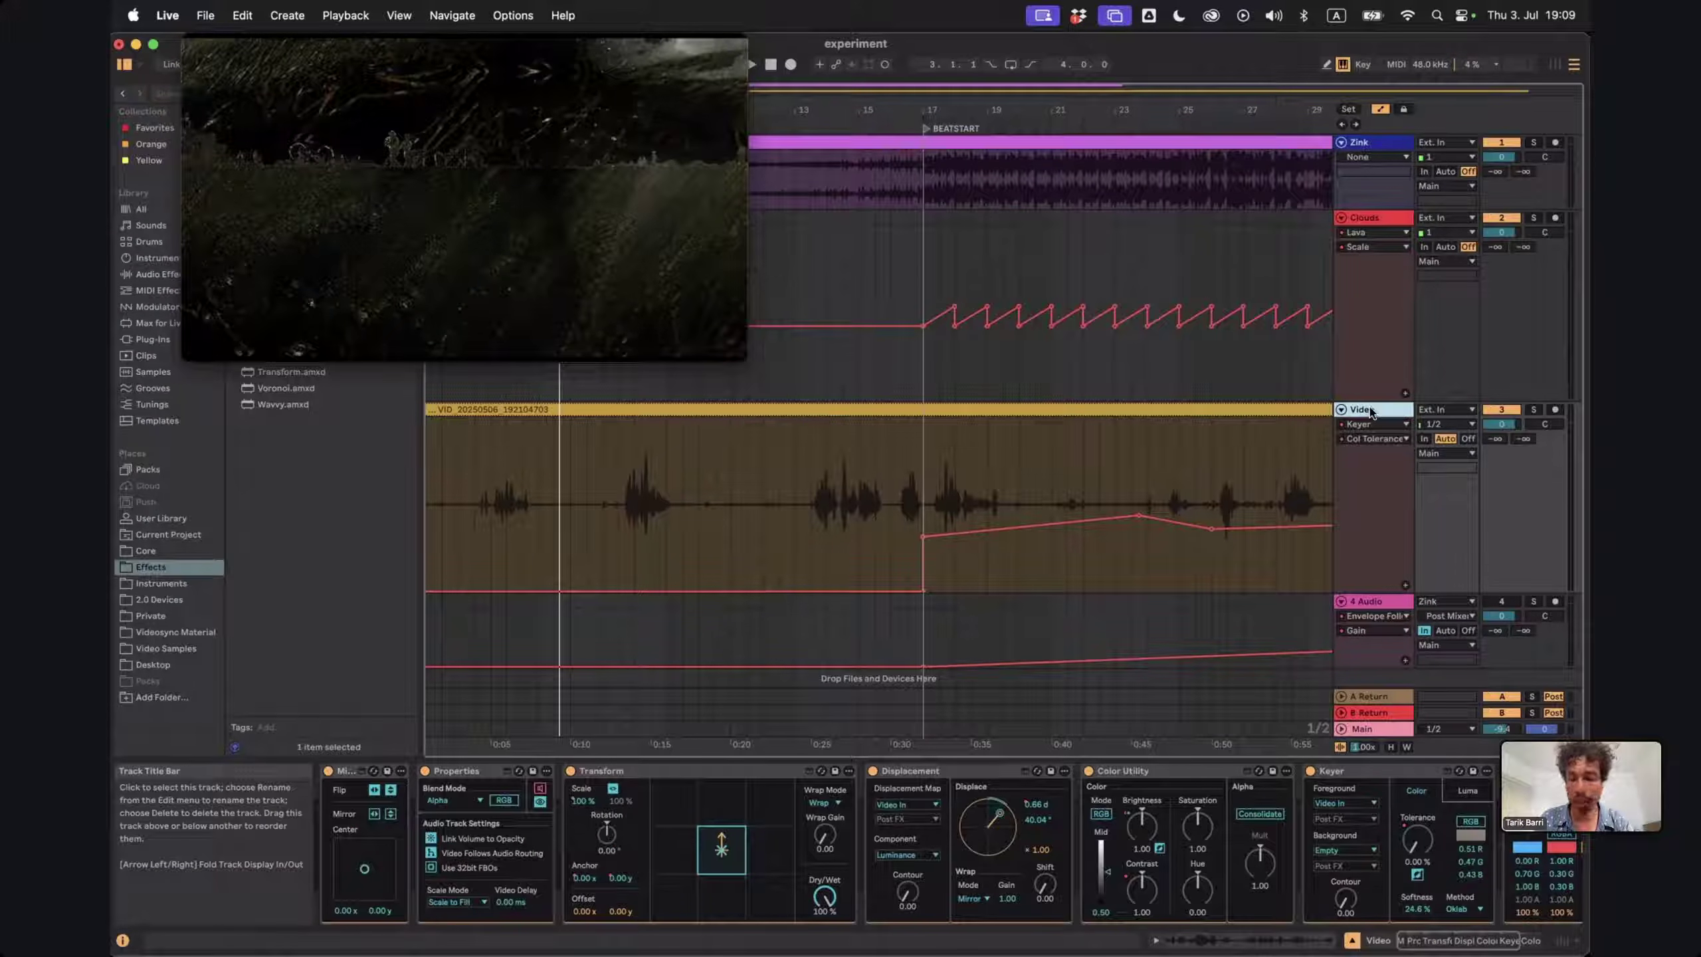
scroll(1340, 507, "down", 1)
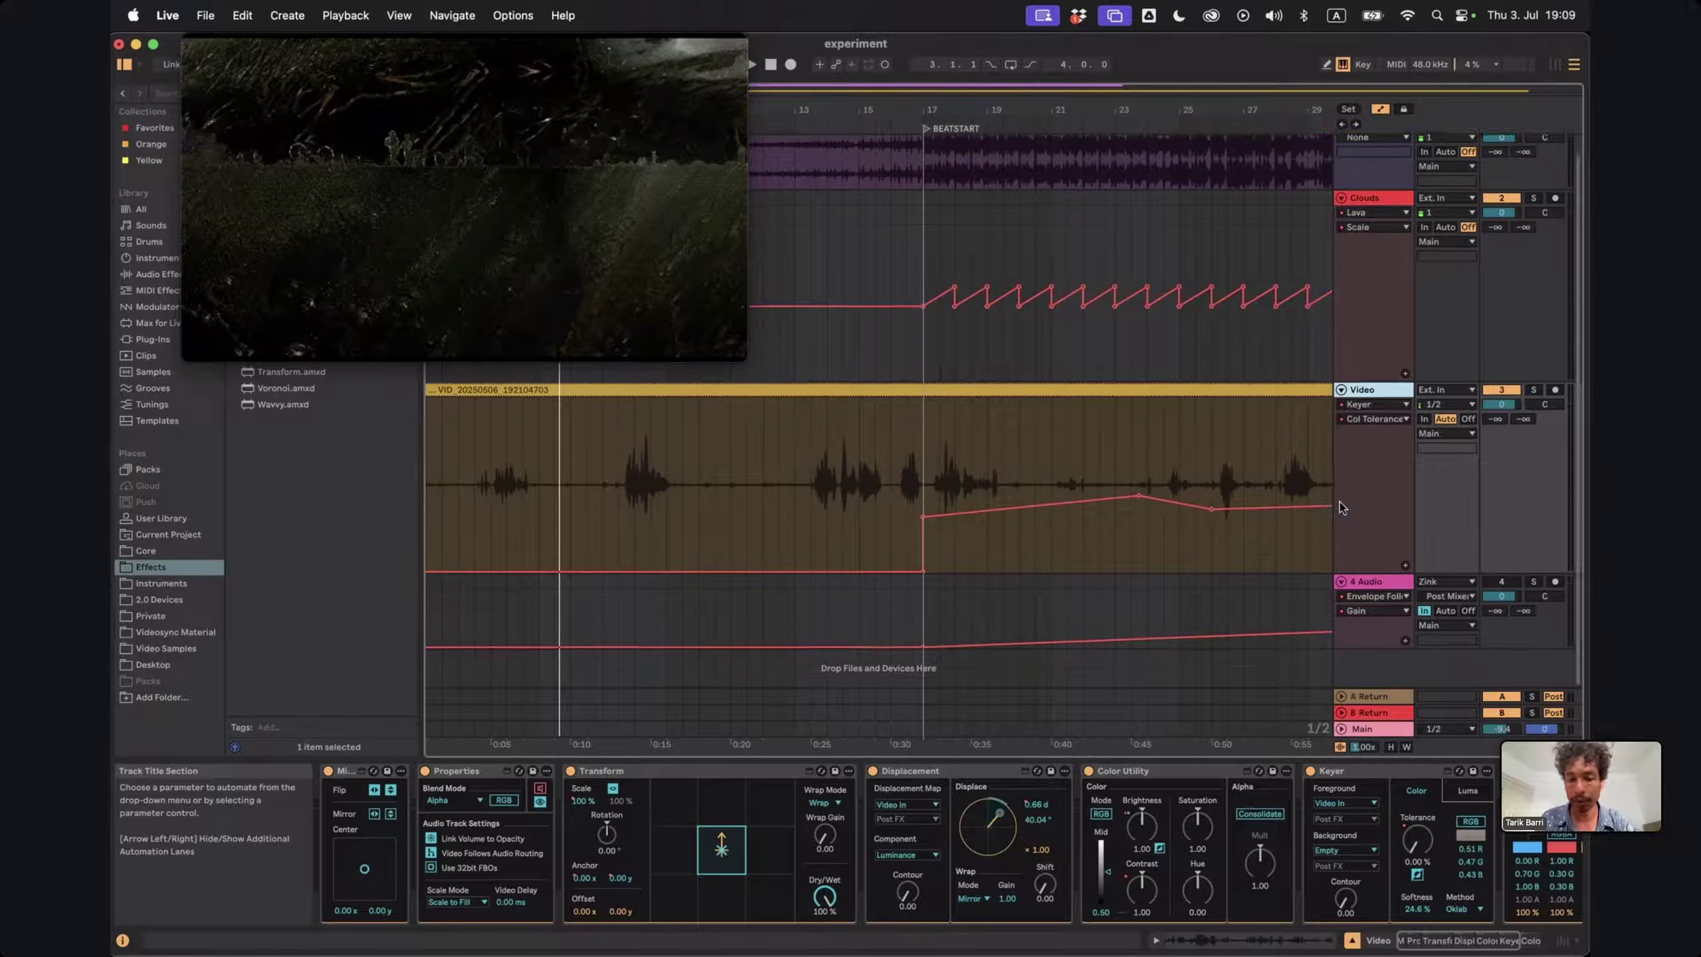
Rename the 4 Audio track as "Envelope follower"
left_click(1376, 583)
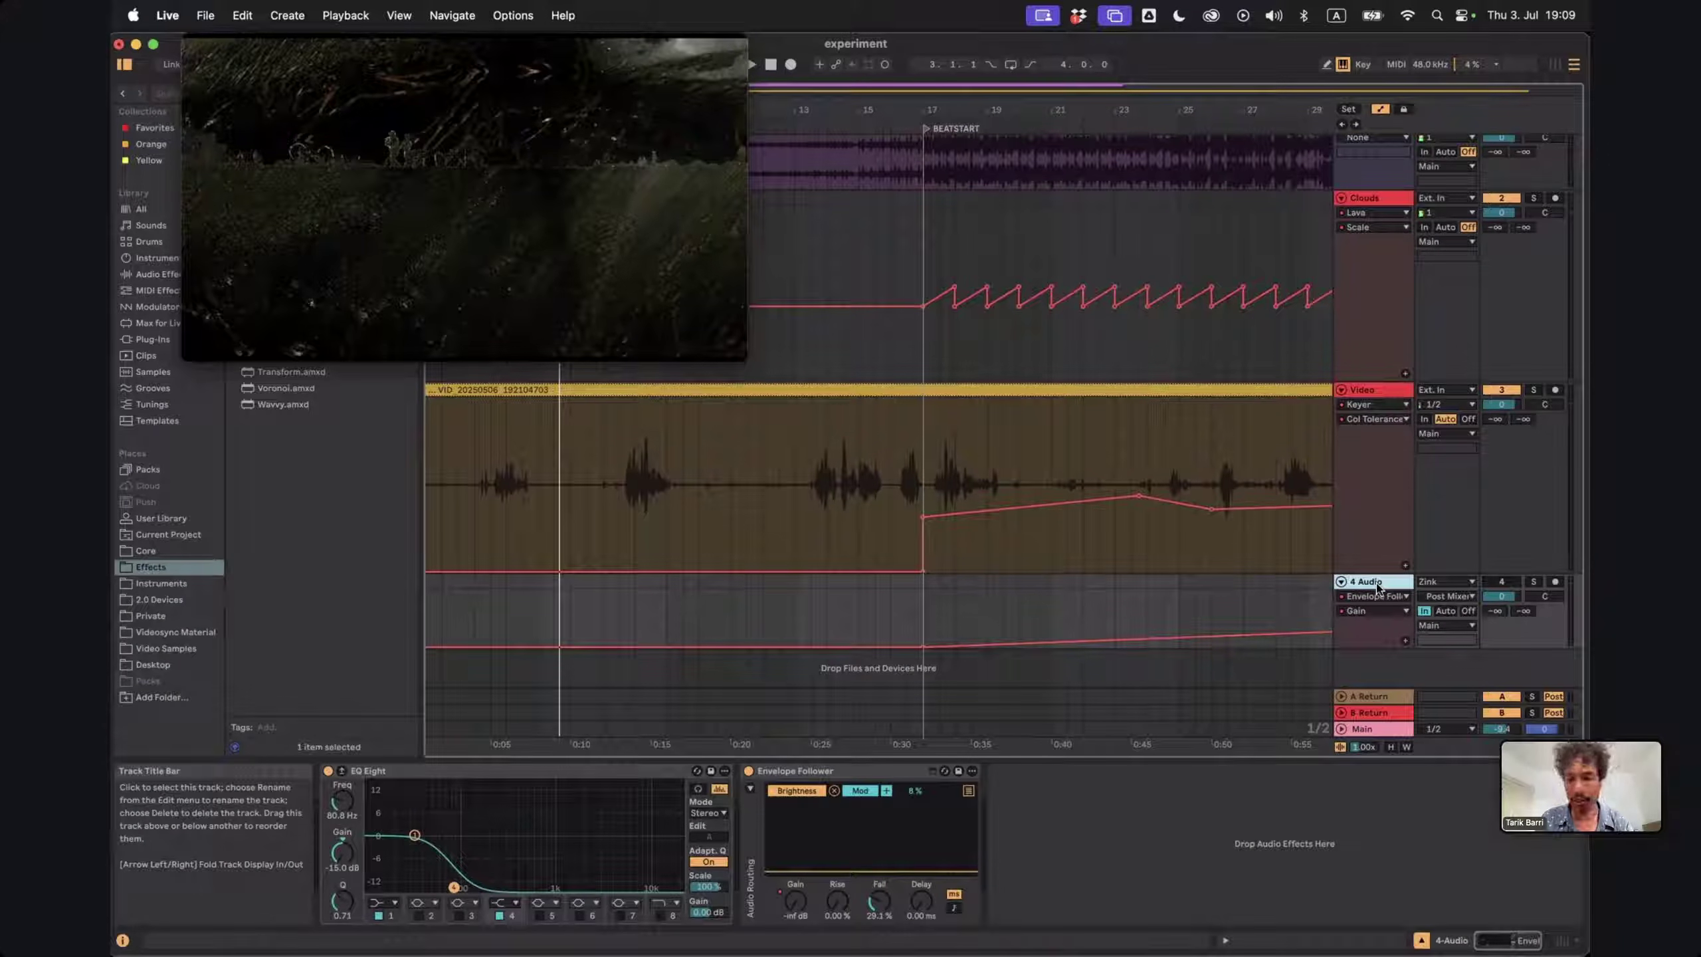
key("super+r")
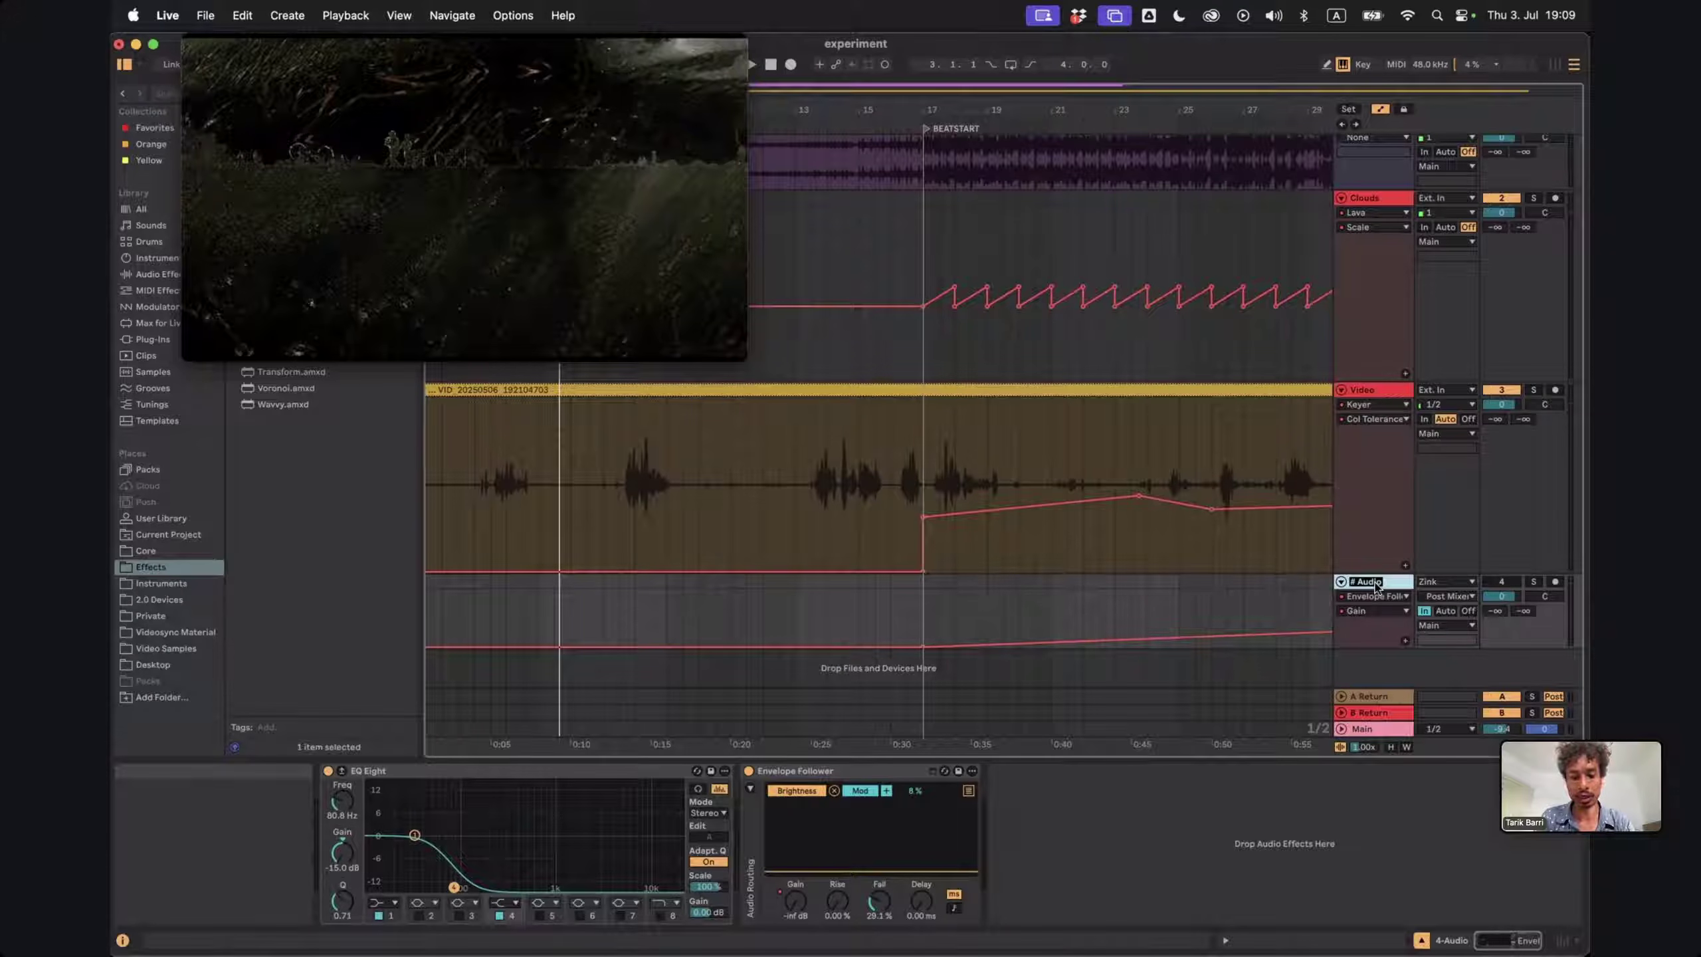
type("Envelo")
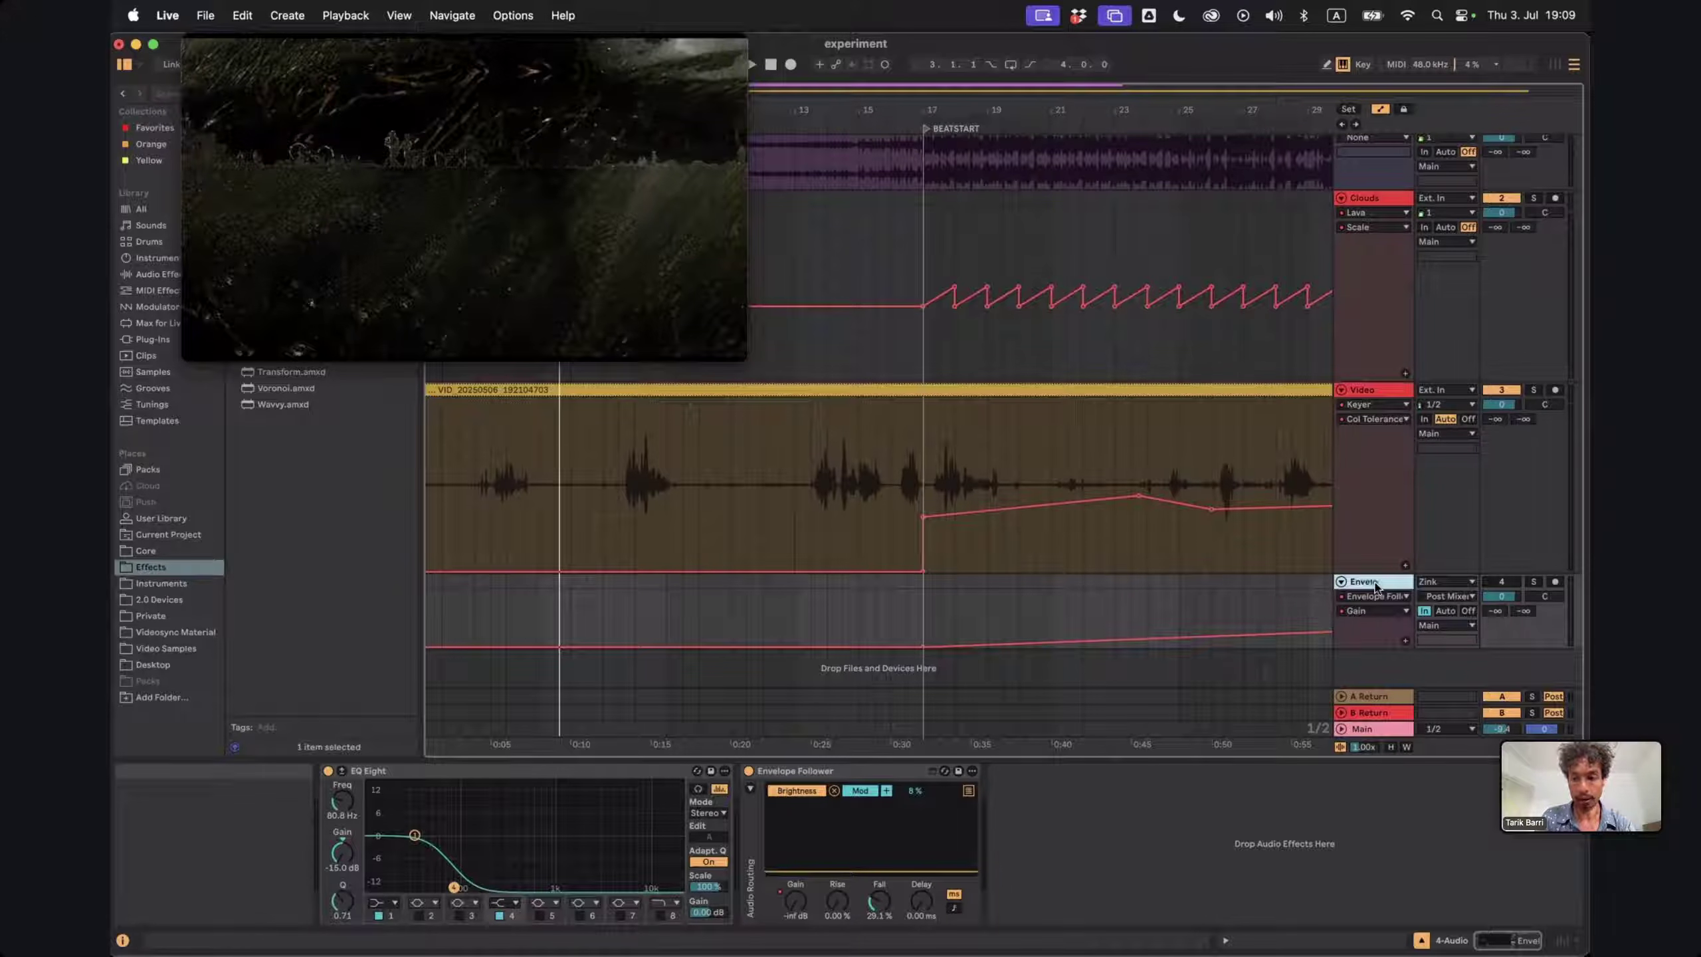
type("pe follower")
key("Return")
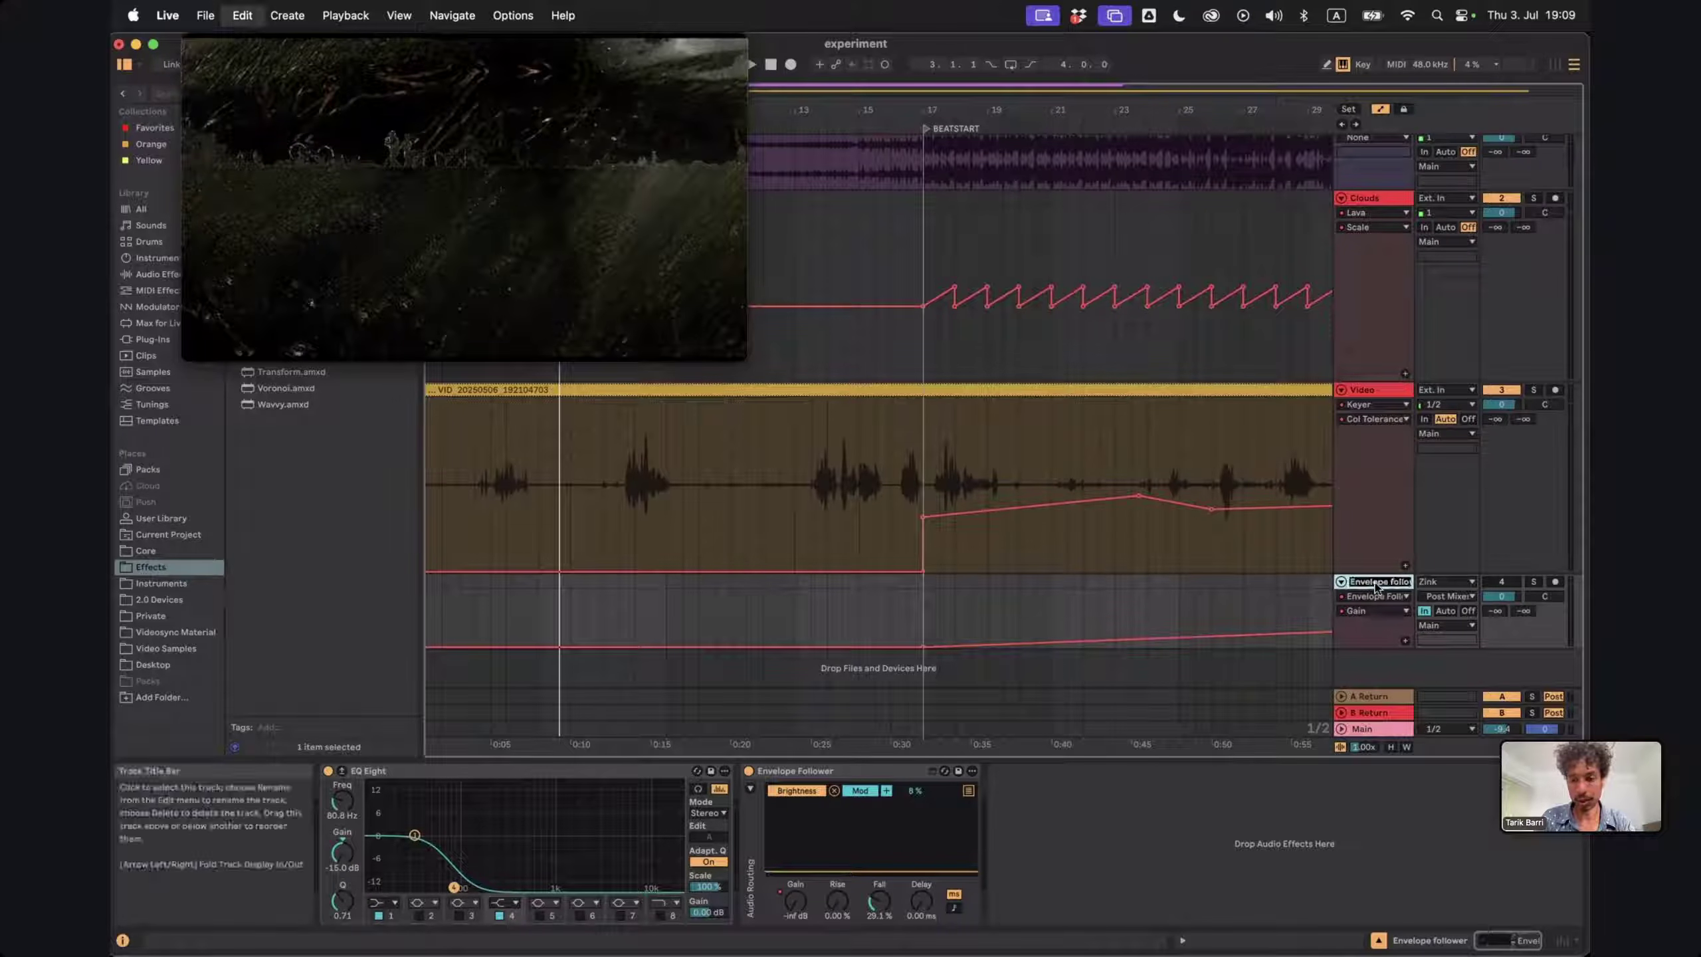
Shorten the name of the envelope-following audio track to "EnvFollow"
key("super+r")
type("E")
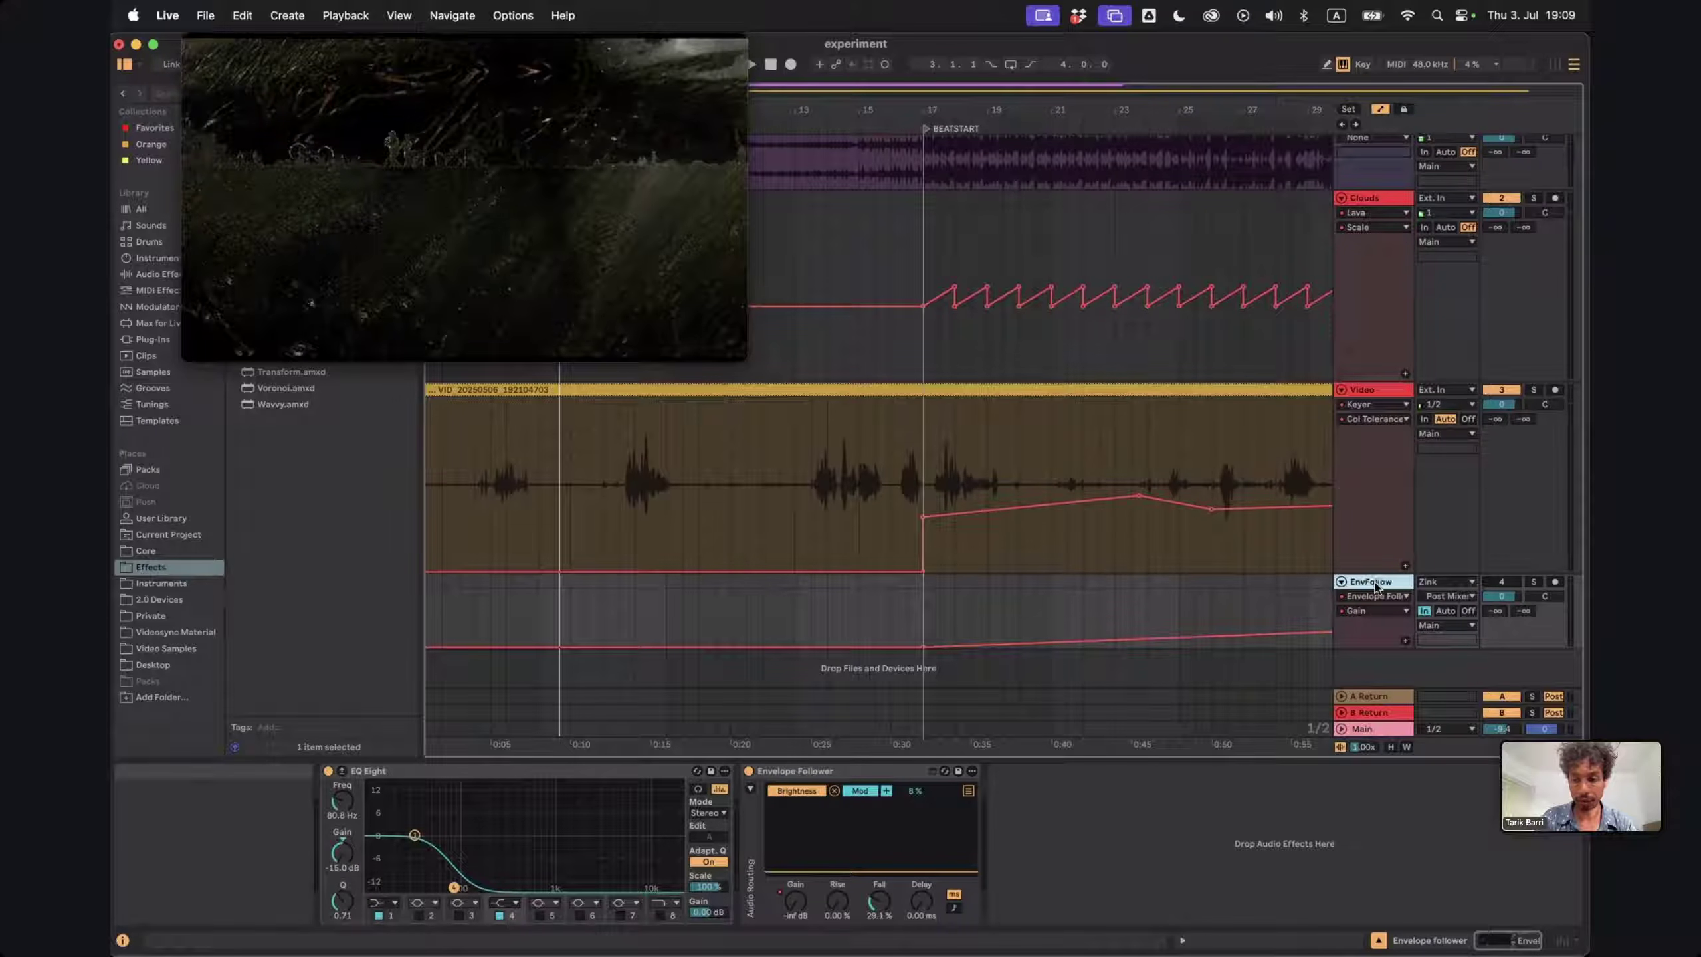
key("Return")
Raise the interface zoom to about 127% in the Display & Input settings
key("super+comma")
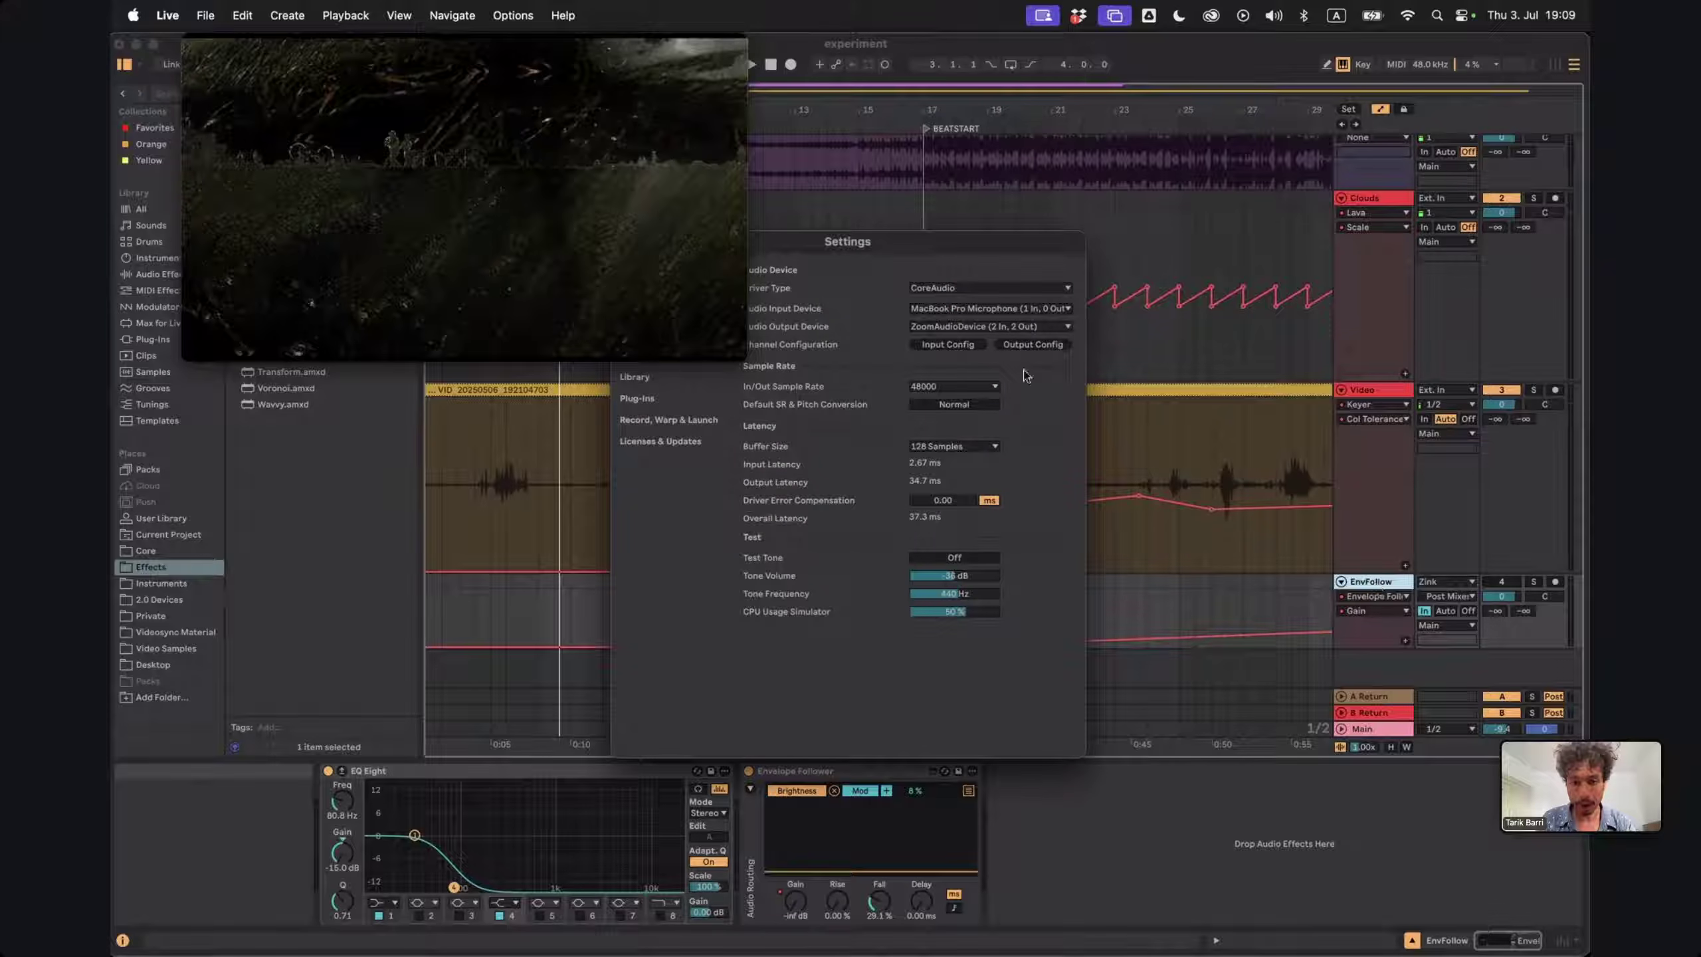
left_click_drag(849, 242, 1094, 242)
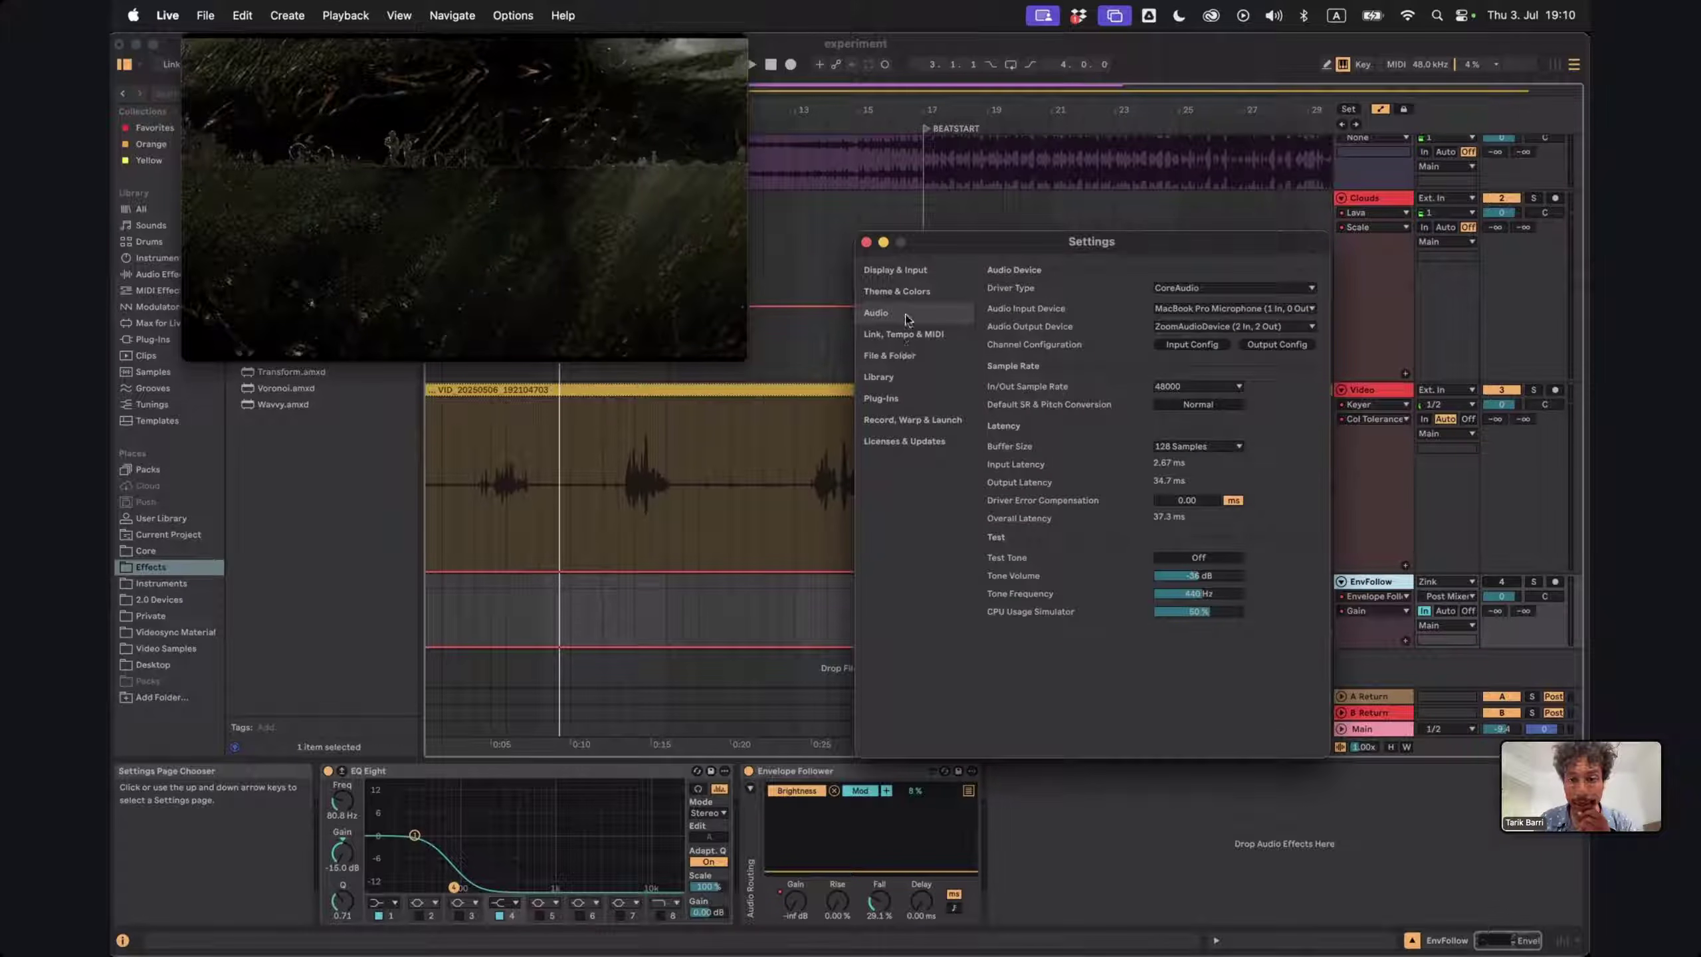
left_click(899, 269)
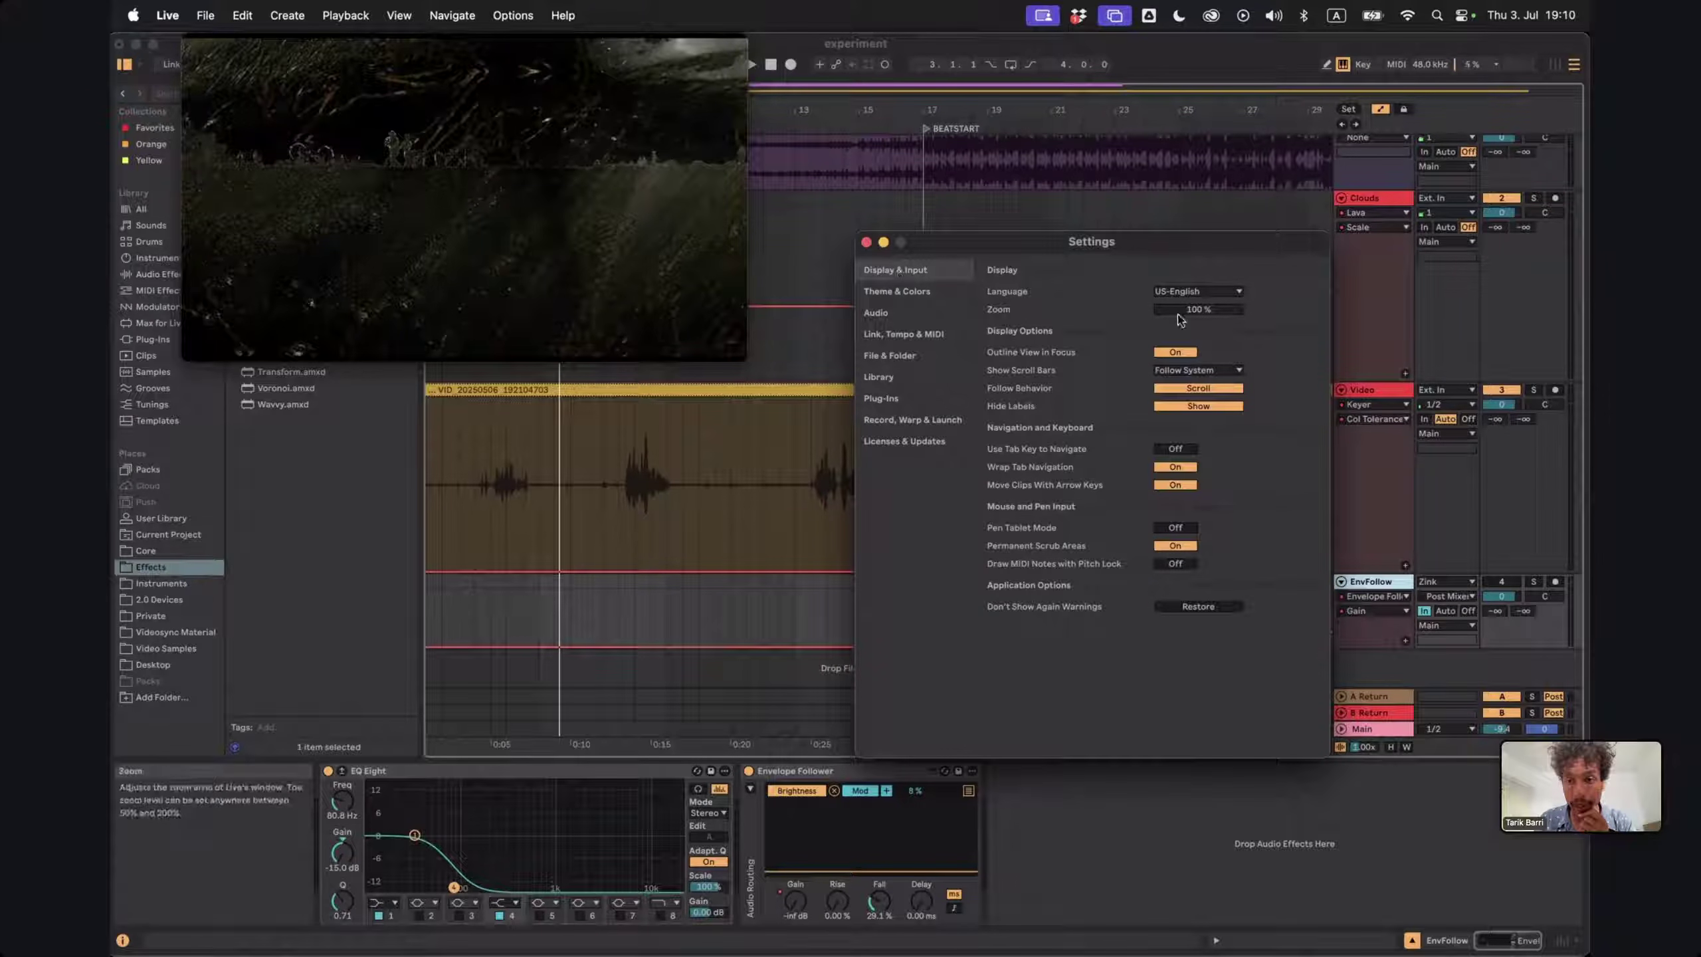
left_click_drag(1198, 309, 1276, 330)
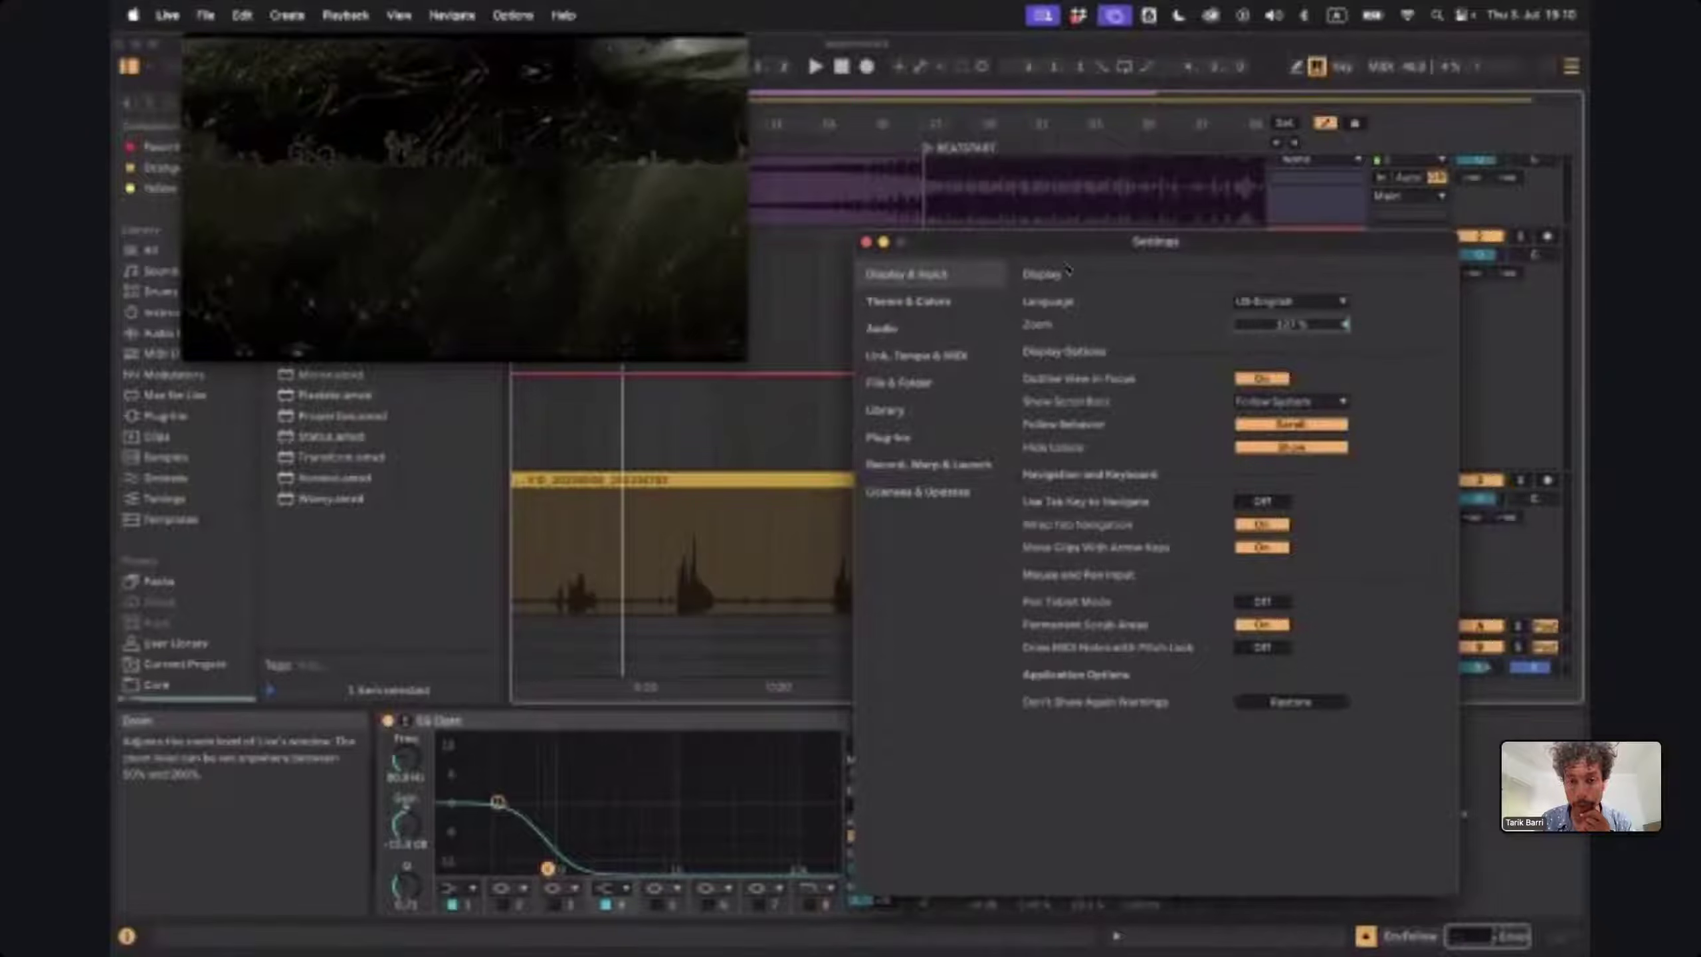
Close the Settings window and look through the device chain of the Video track
left_click(866, 242)
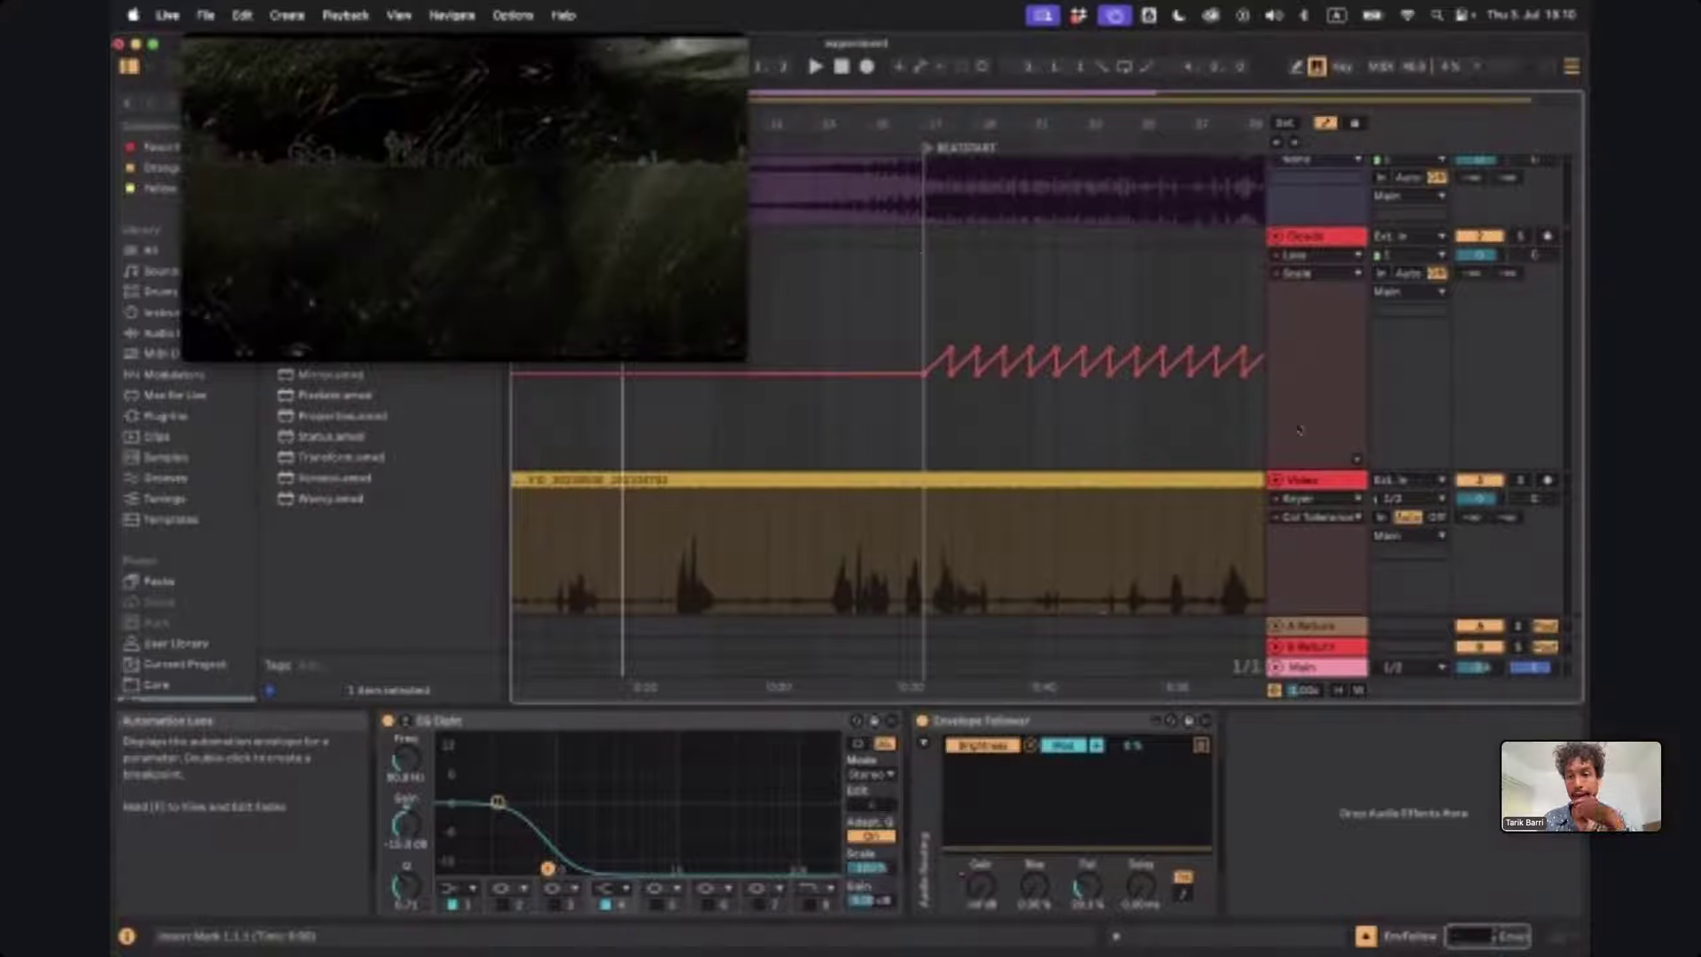
left_click(1309, 480)
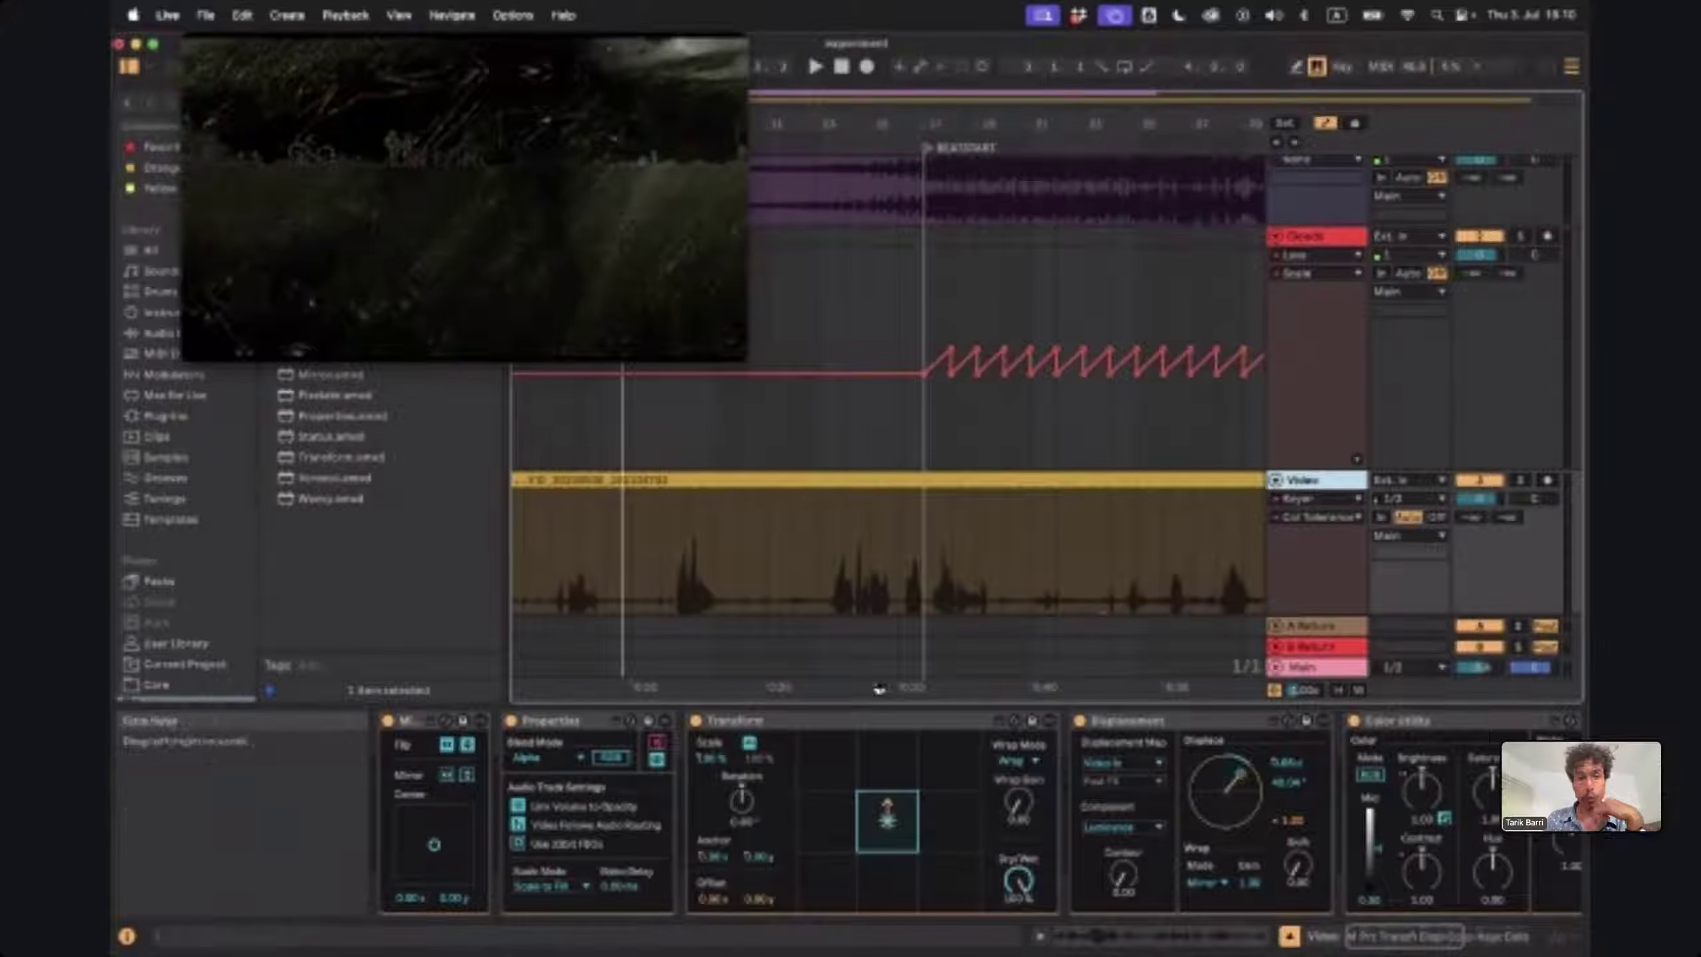
scroll(1038, 727, "right", 10)
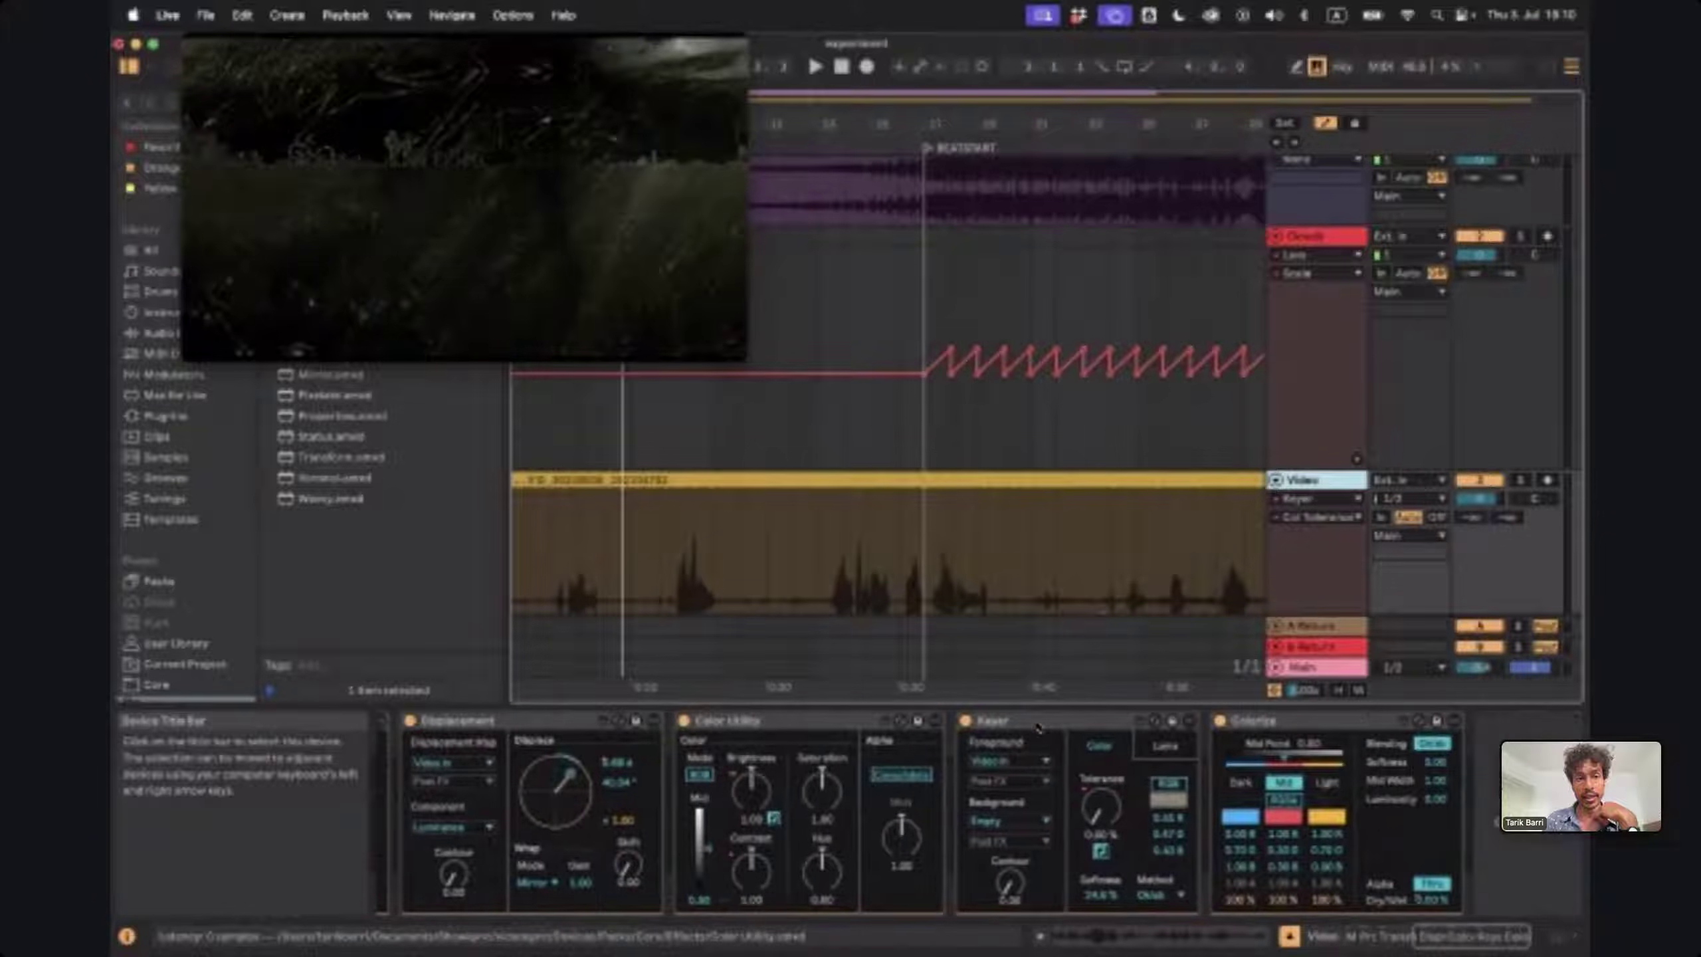
scroll(1018, 717, "left", 10)
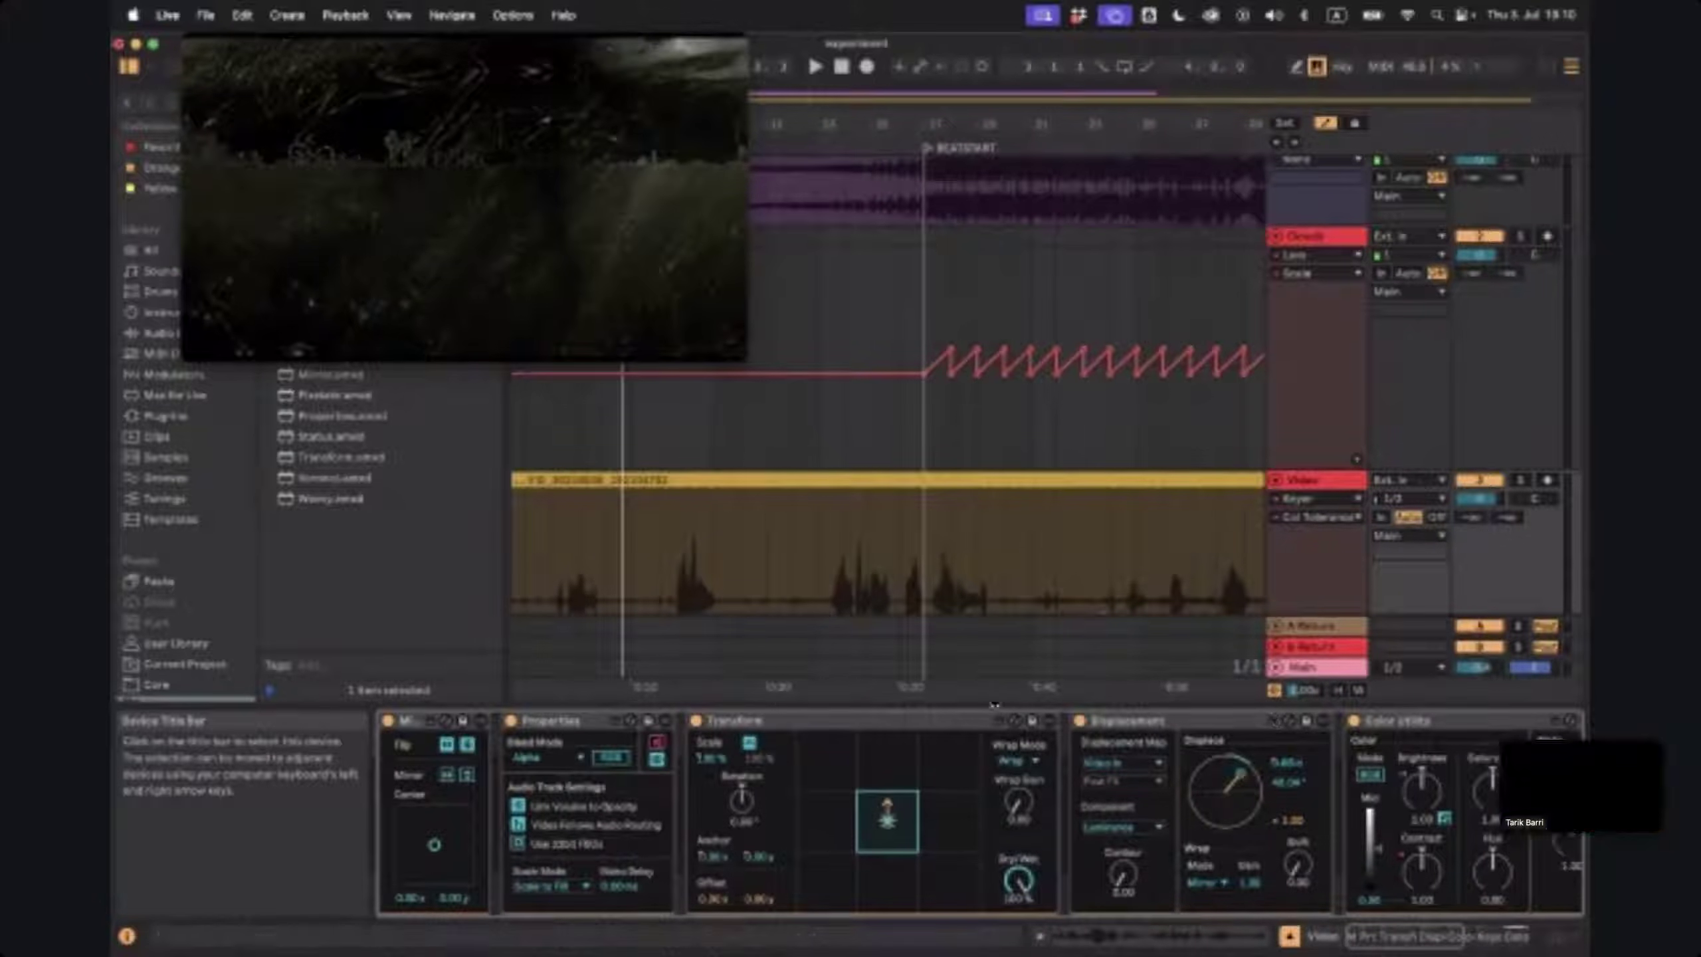
Select the Video track's devices from Transform onward and bypass and re-enable them together to compare the picture
left_click(801, 727)
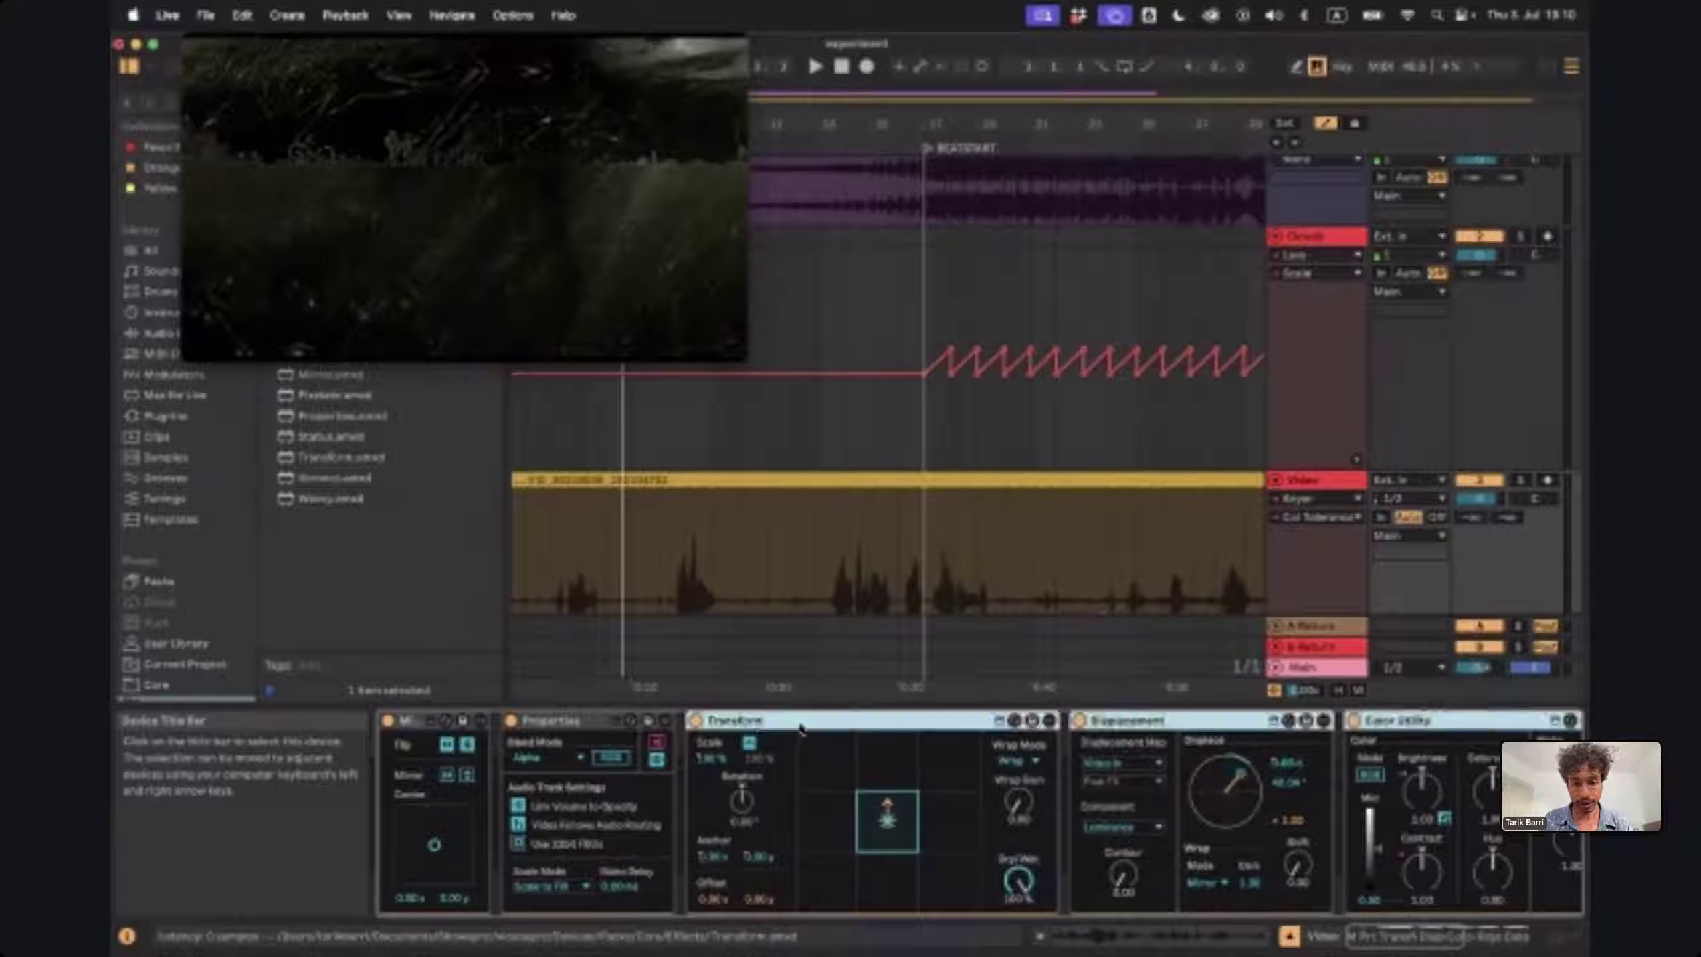
scroll(802, 729, "right", 10)
scroll(678, 722, "left", 10)
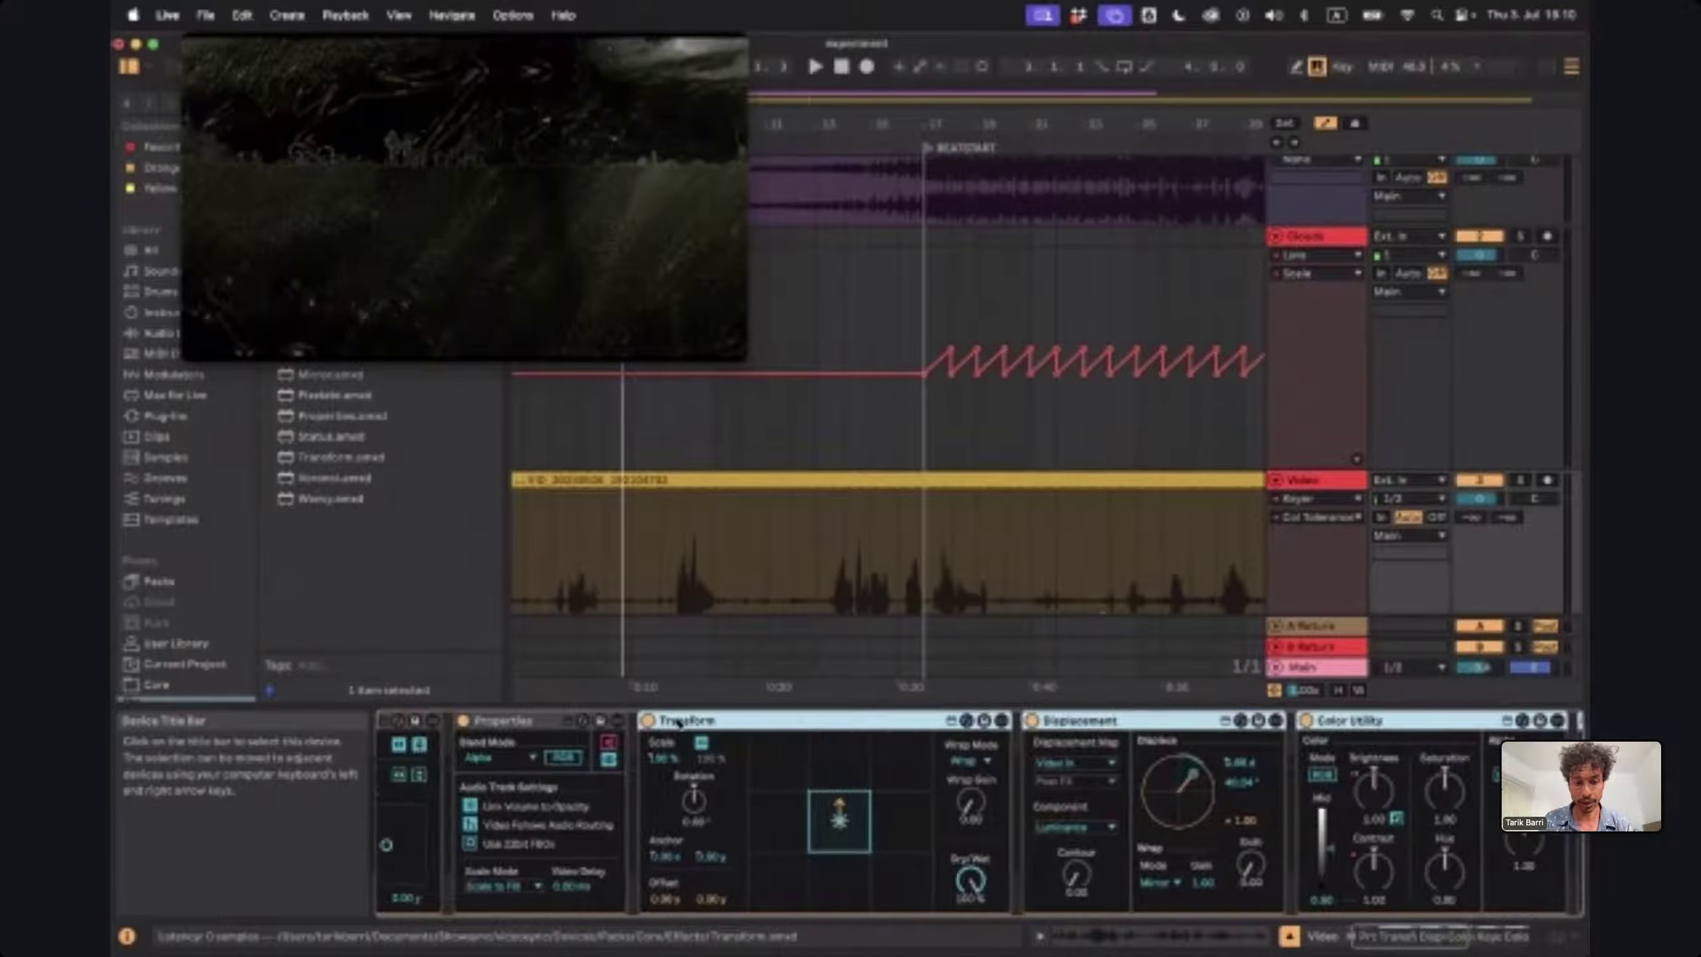
scroll(679, 722, "left", 3)
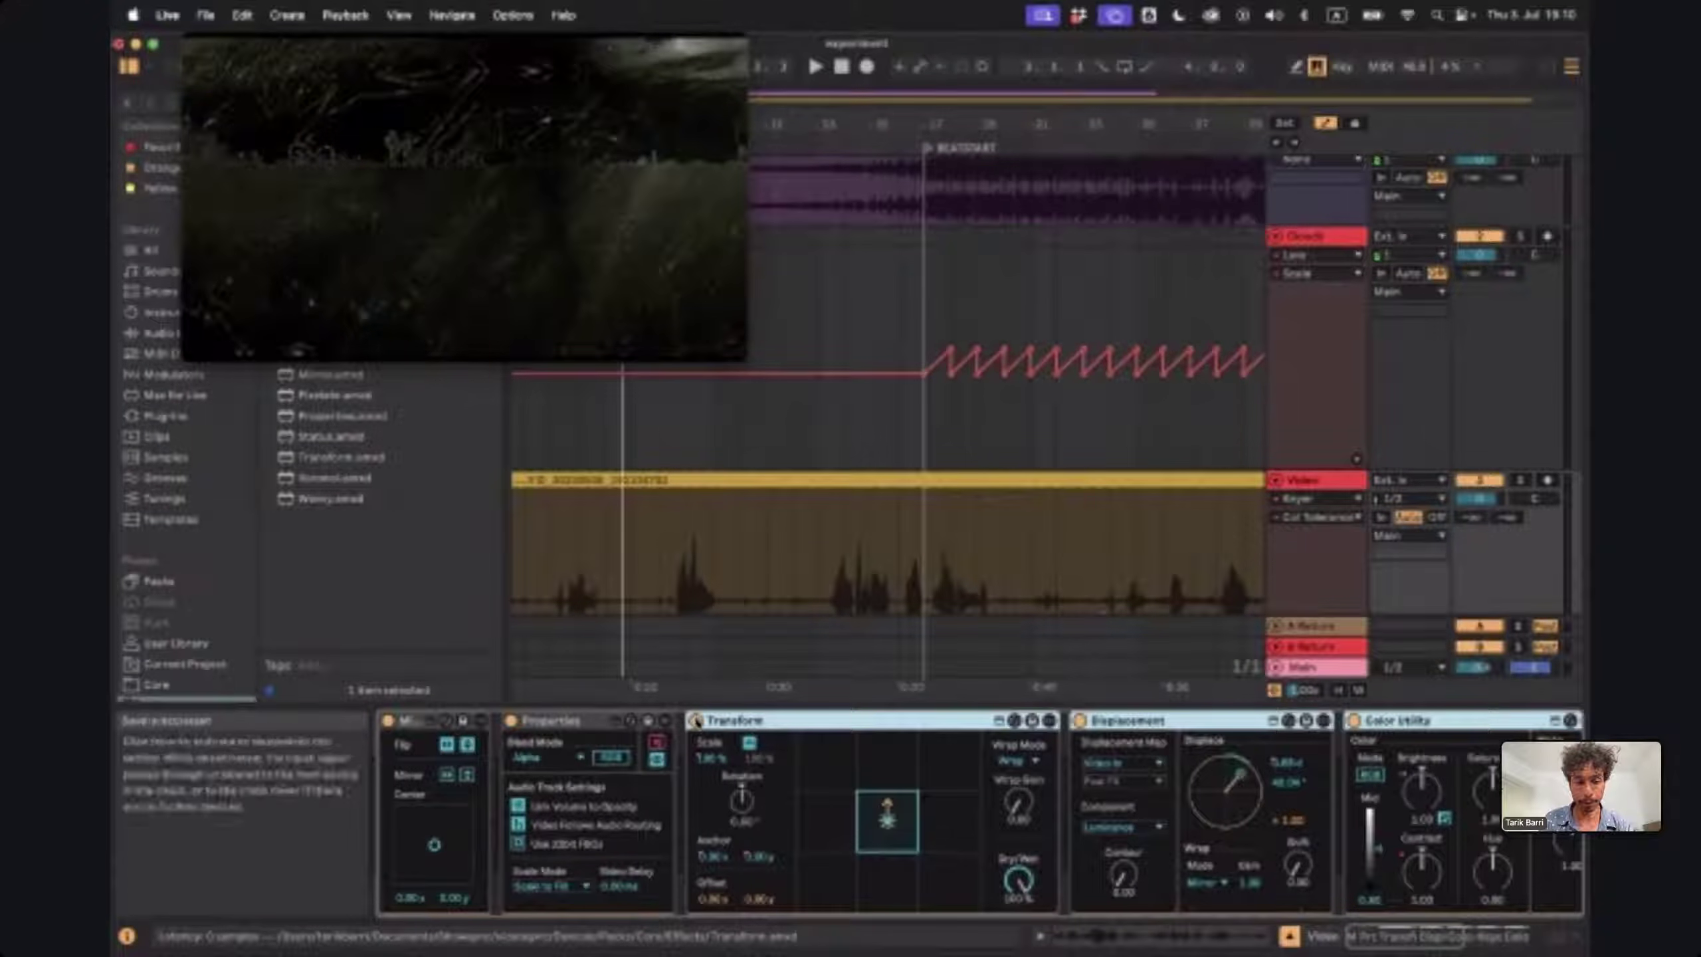
left_click(696, 721)
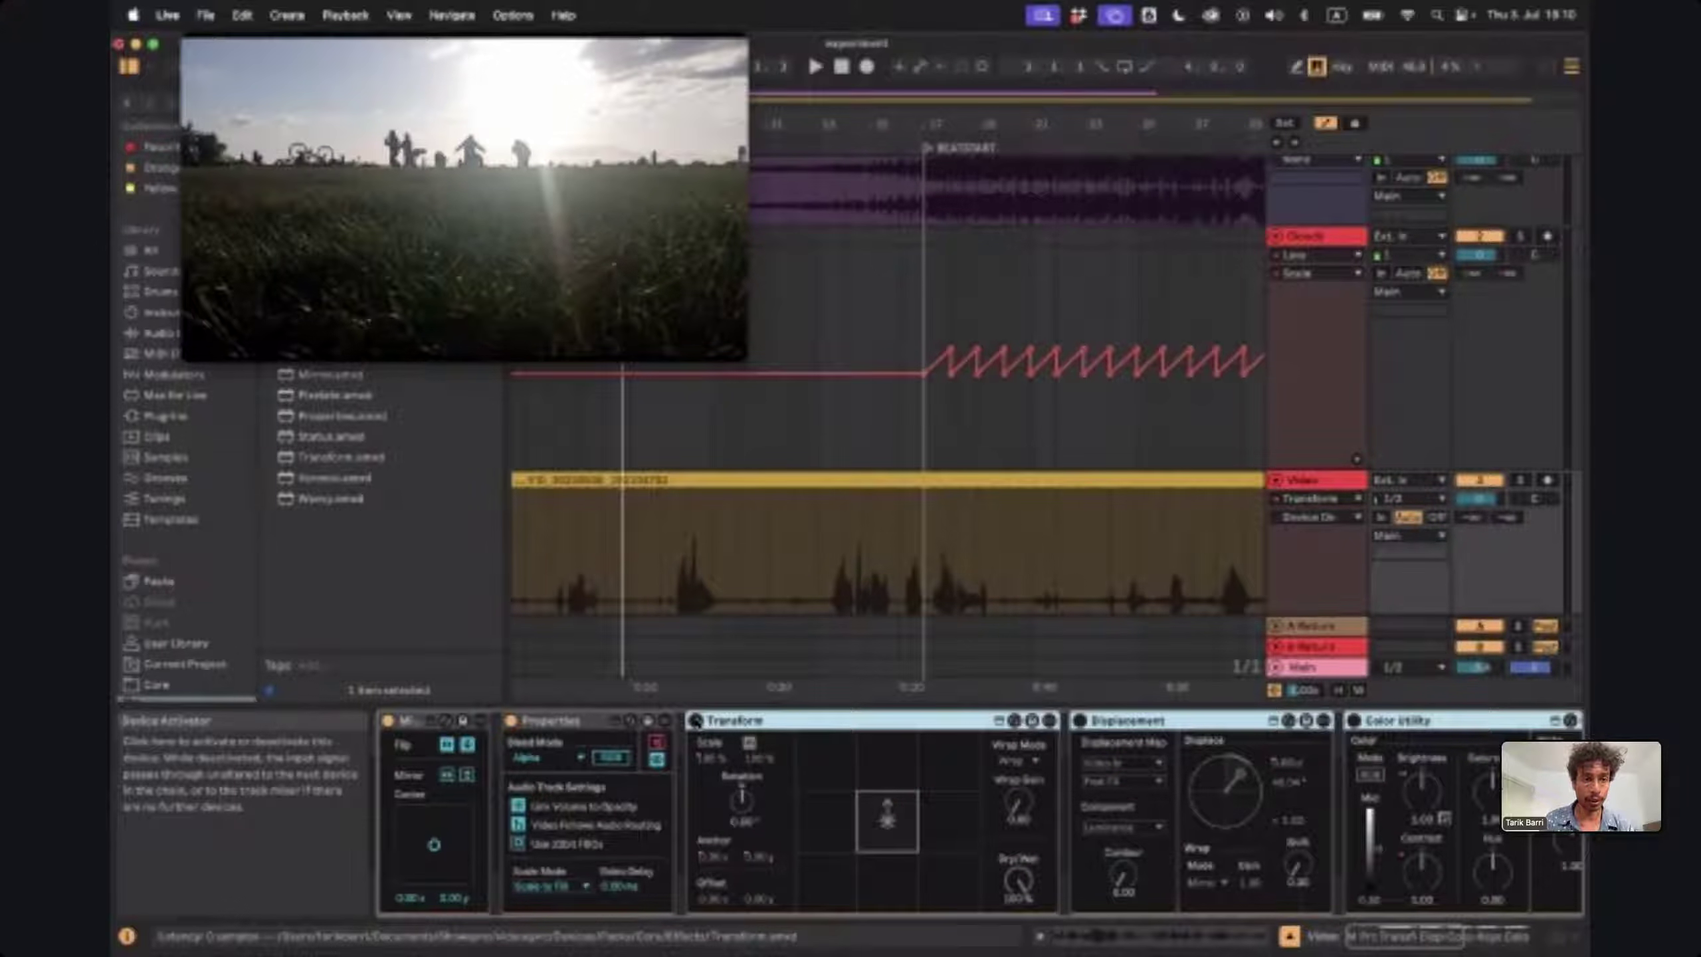
left_click(696, 720)
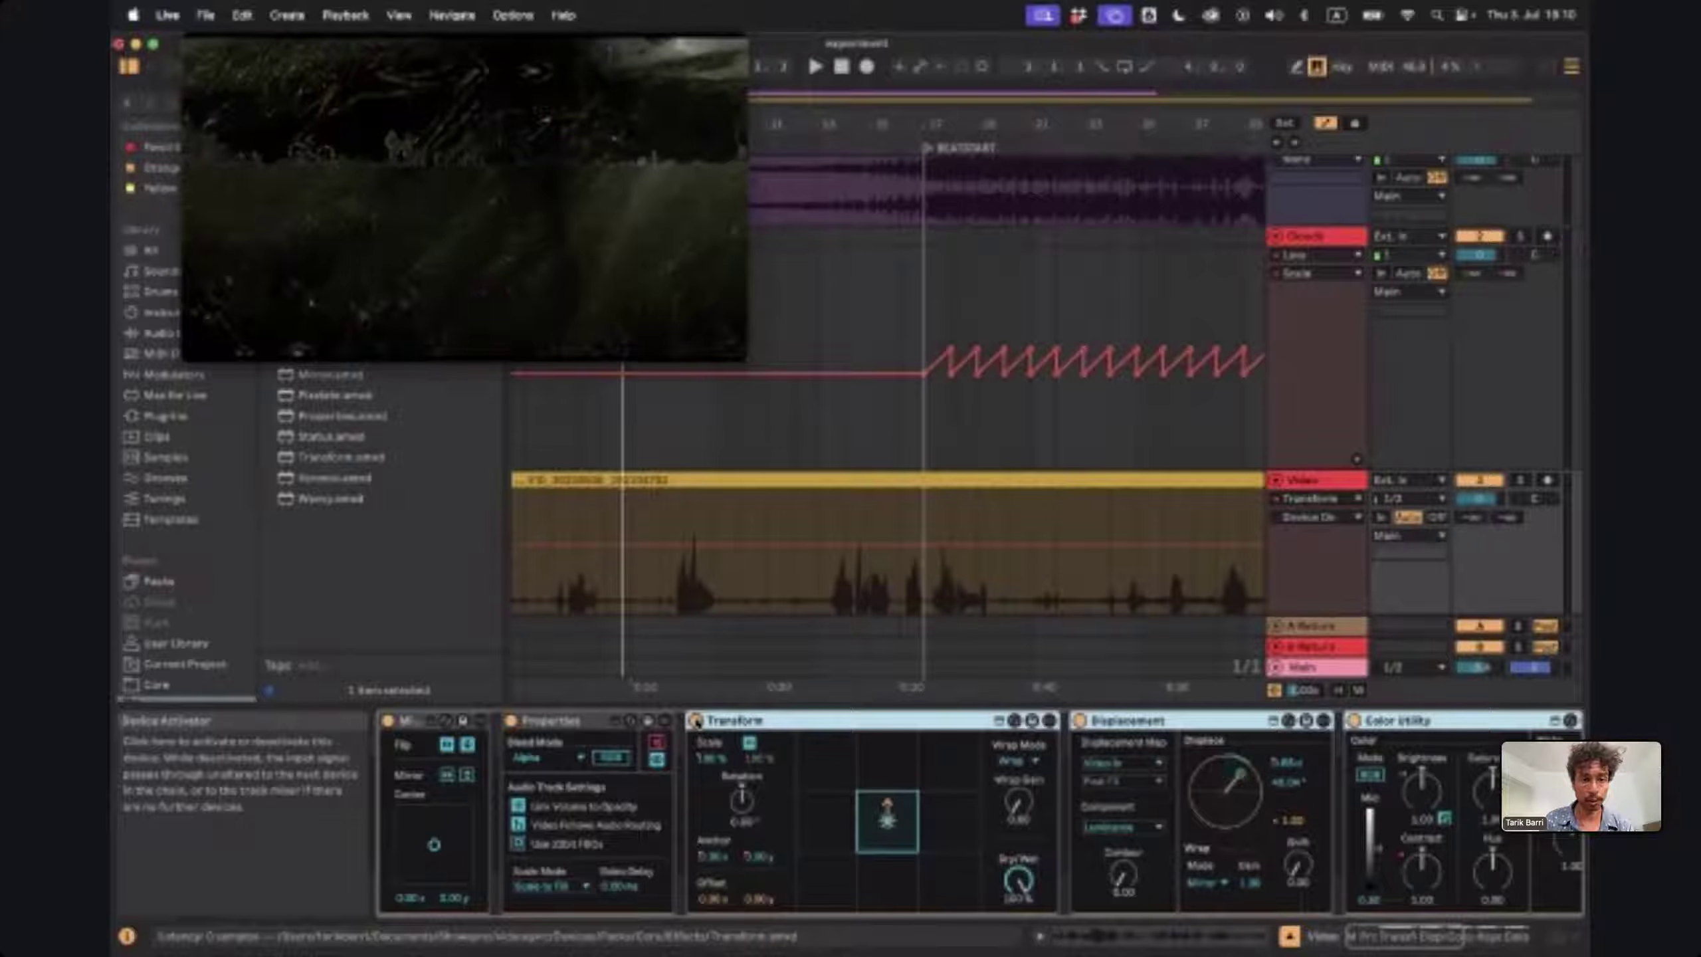
Switch the Displacement device off and on repeatedly to compare its effect, and inspect its Contour control
left_click(1143, 729)
left_click(1080, 721)
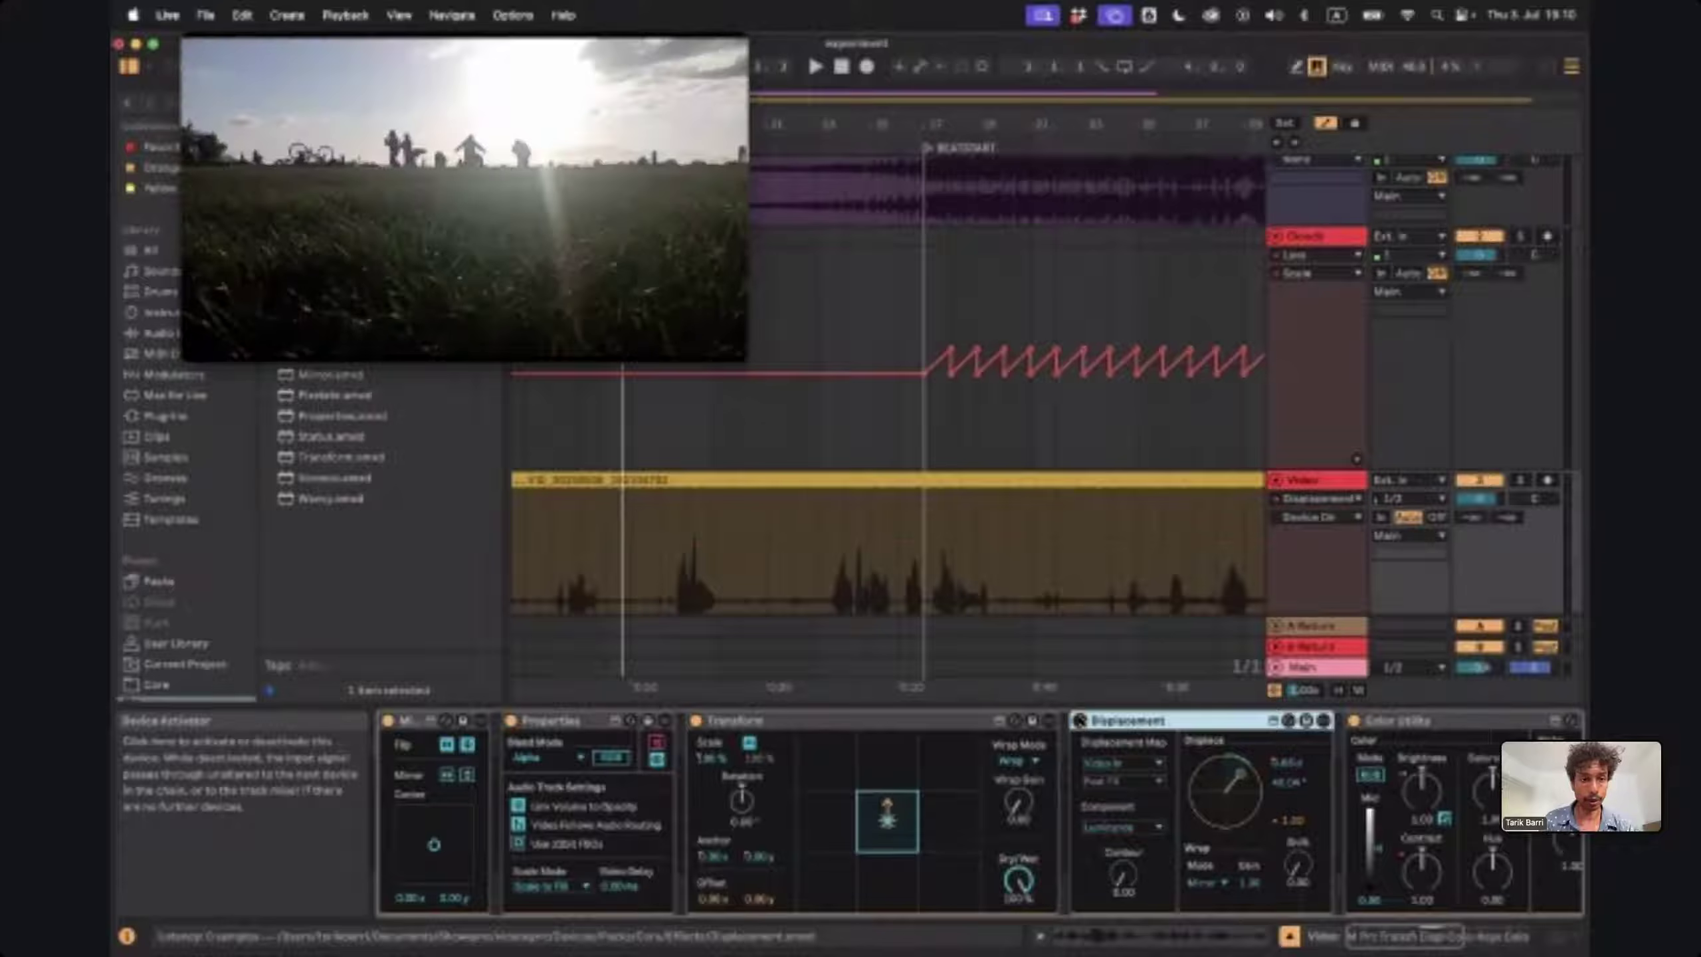
left_click(1080, 721)
left_click(1080, 721)
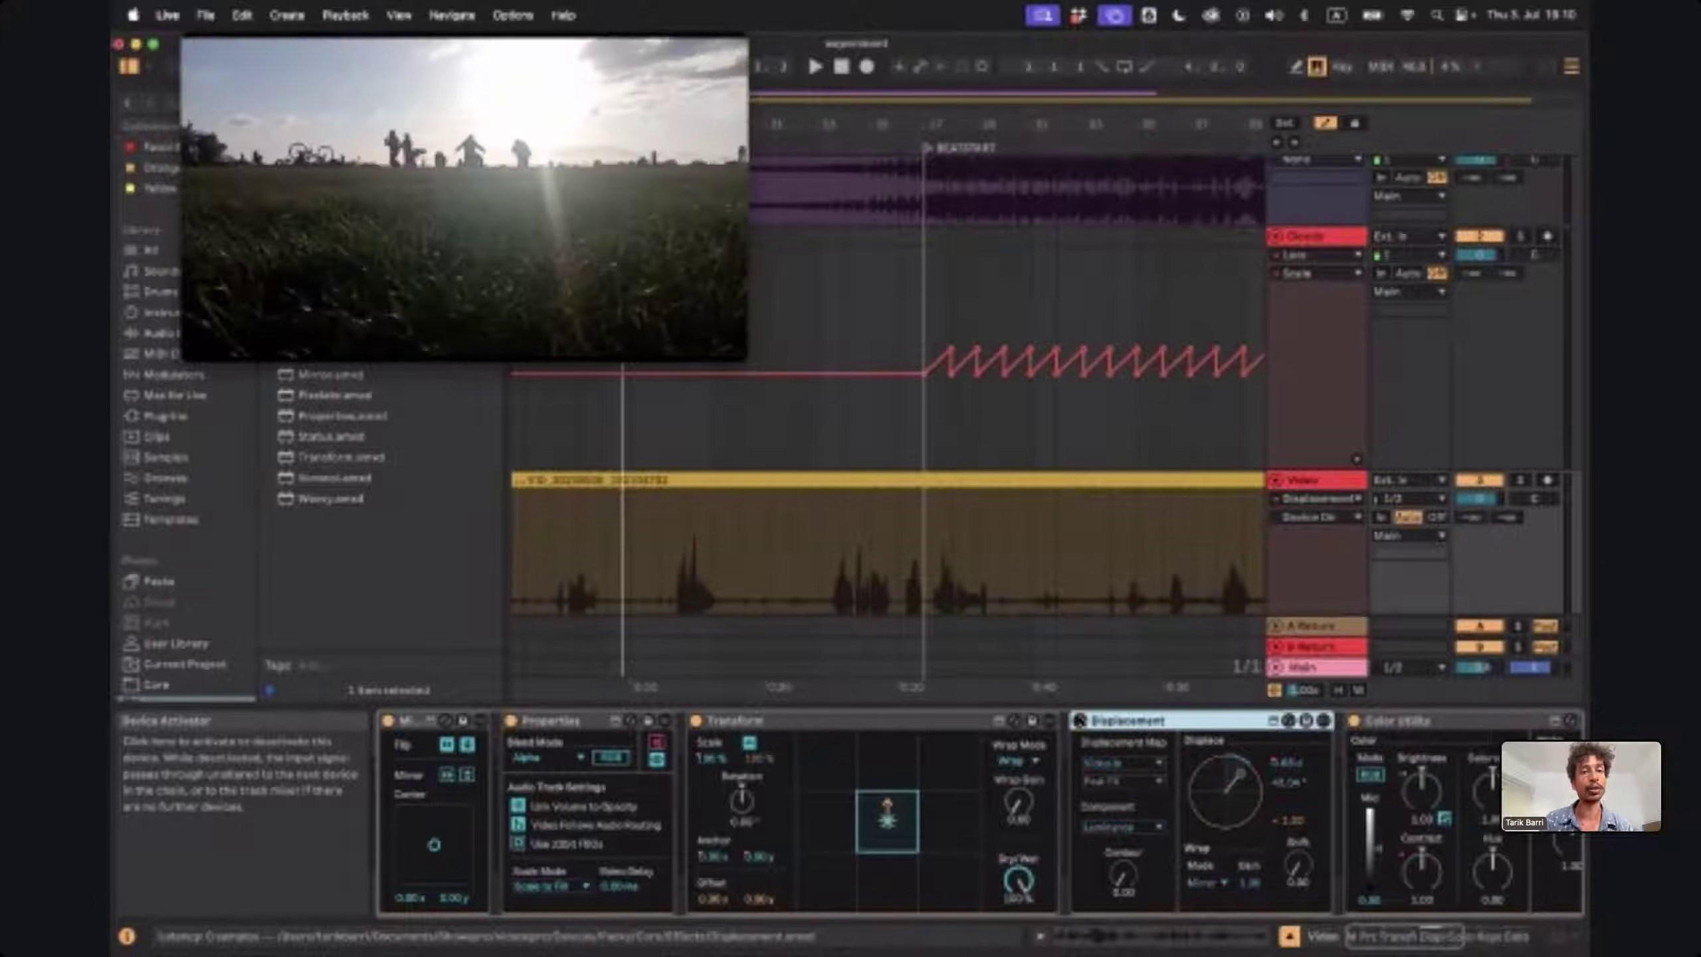
left_click(1080, 721)
left_click(1080, 722)
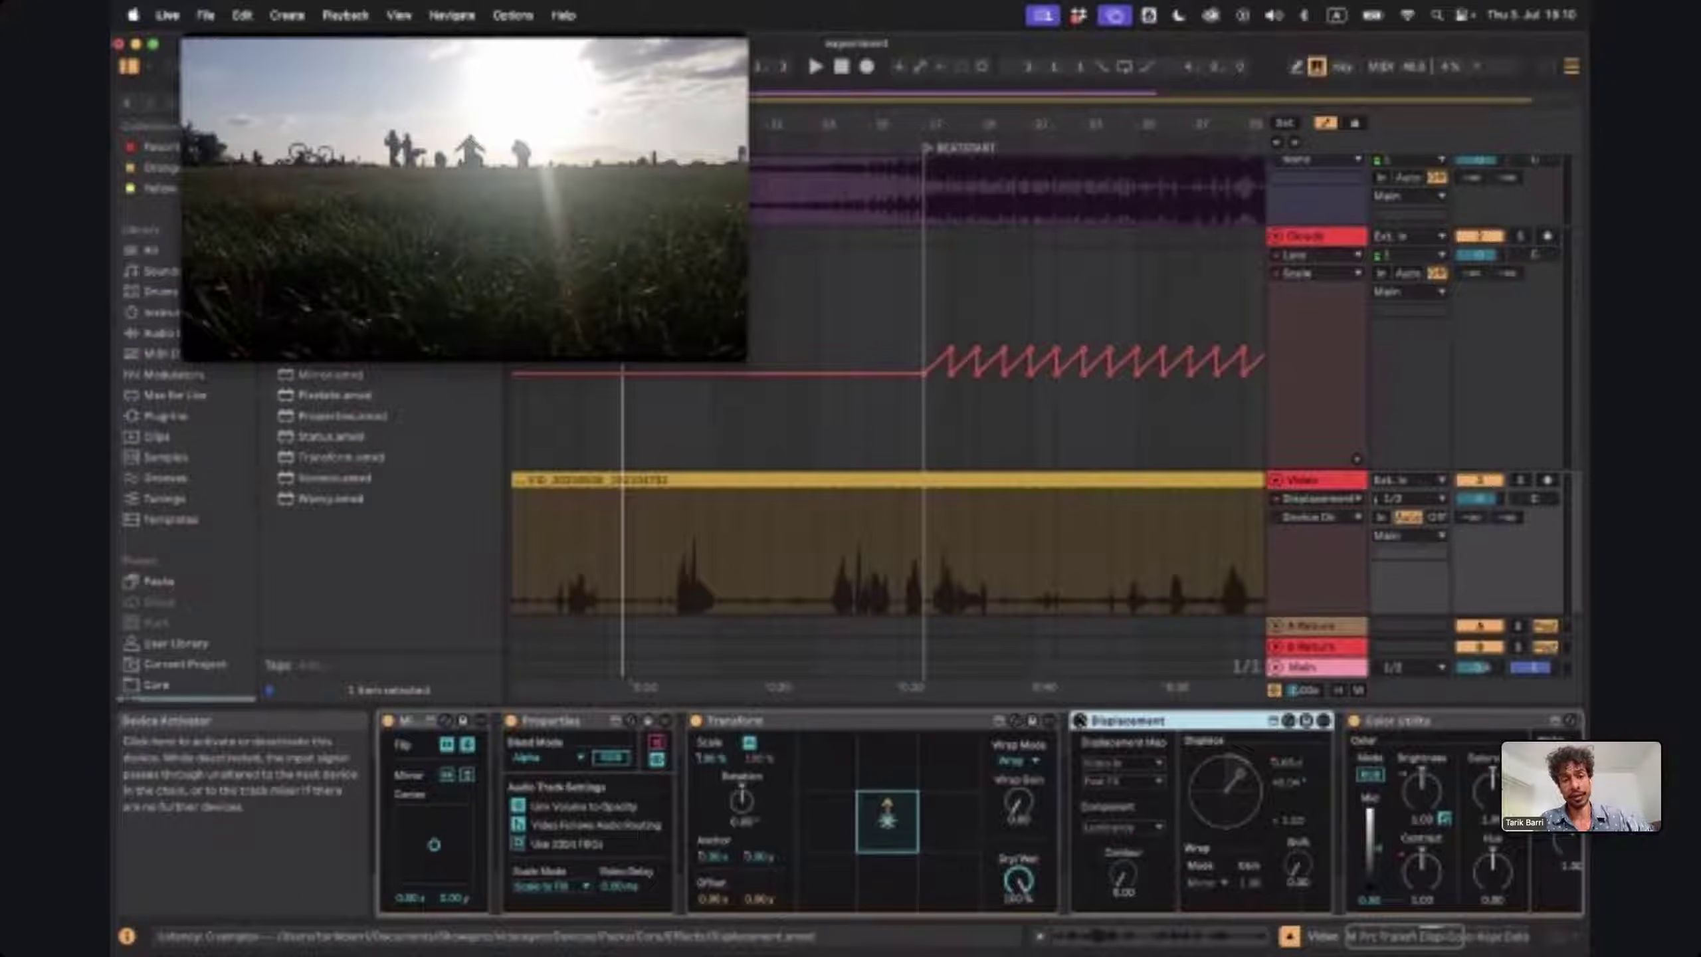
left_click(1080, 721)
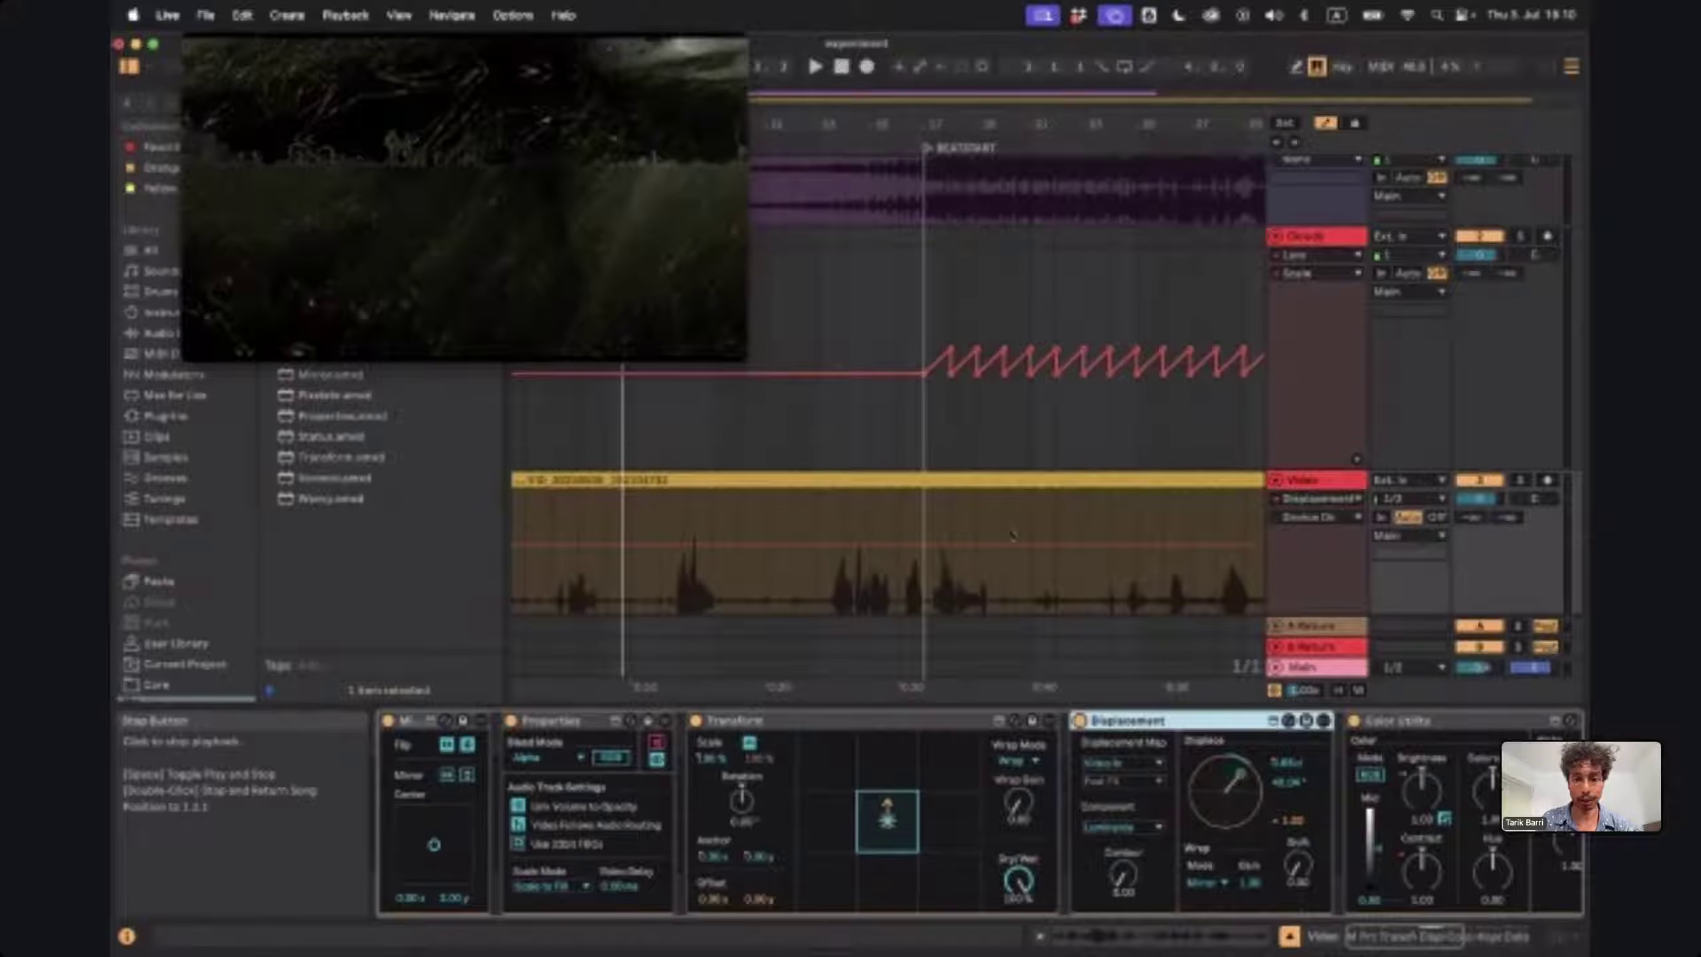
left_click(1123, 873)
left_click_drag(1123, 873, 1123, 838)
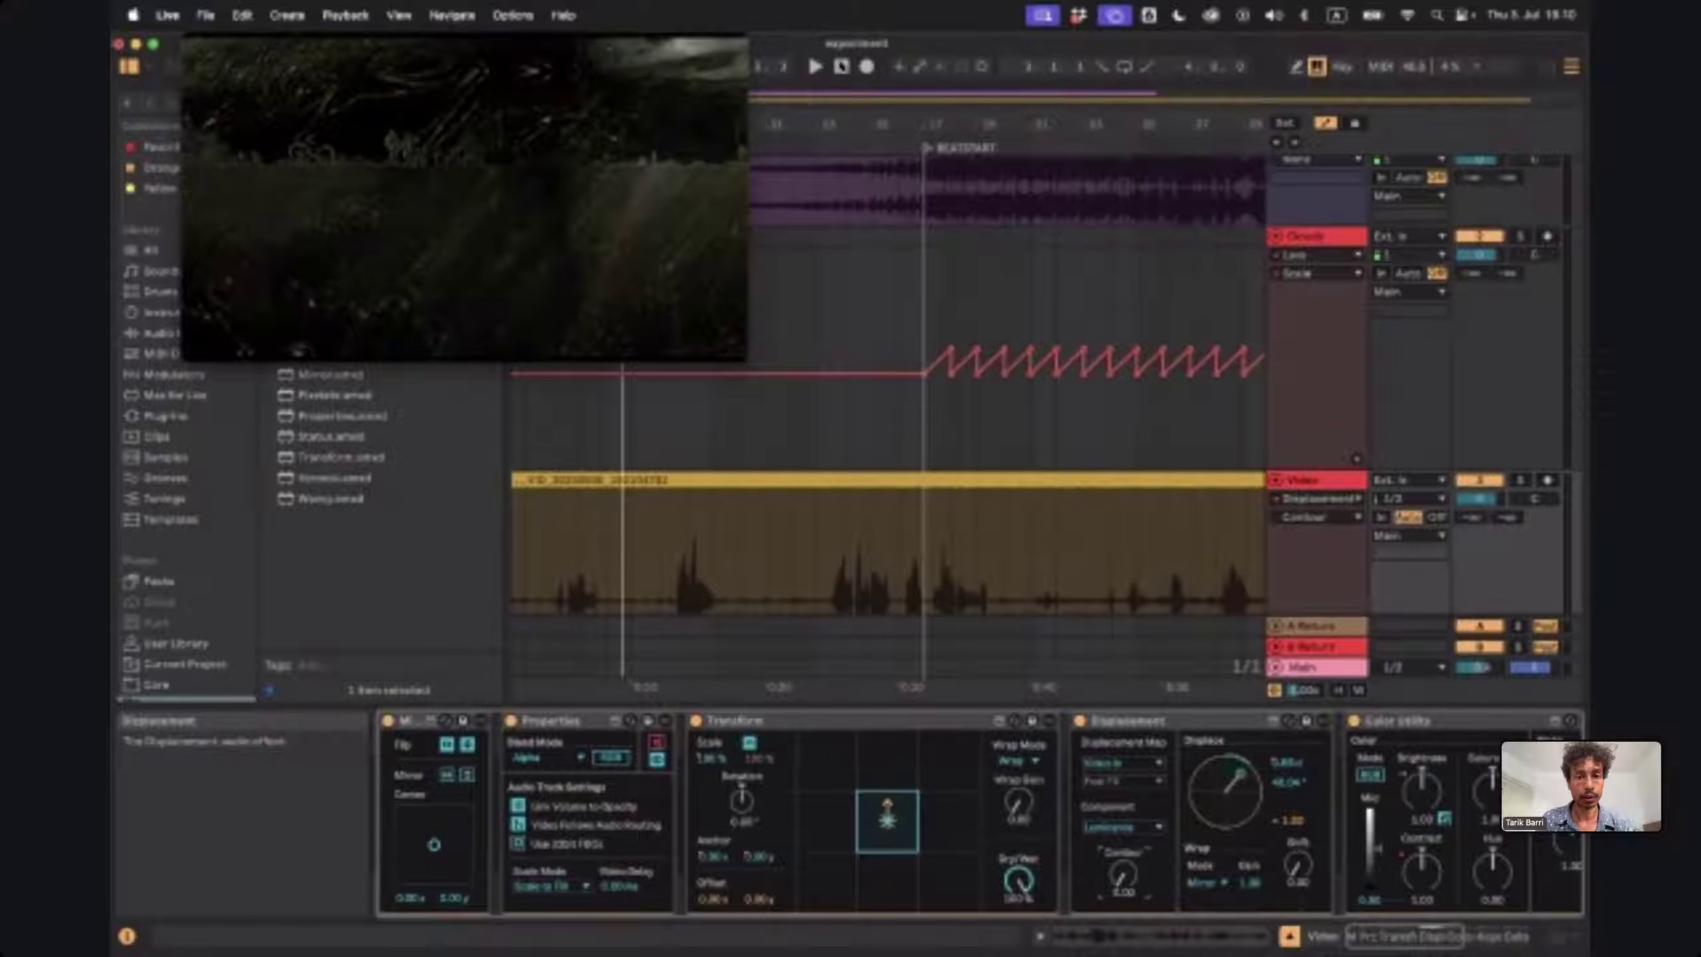
Move the Videosync output window farther aside and raise Live's interface zoom to 130%
left_click(687, 57)
left_click_drag(685, 57, 627, 55)
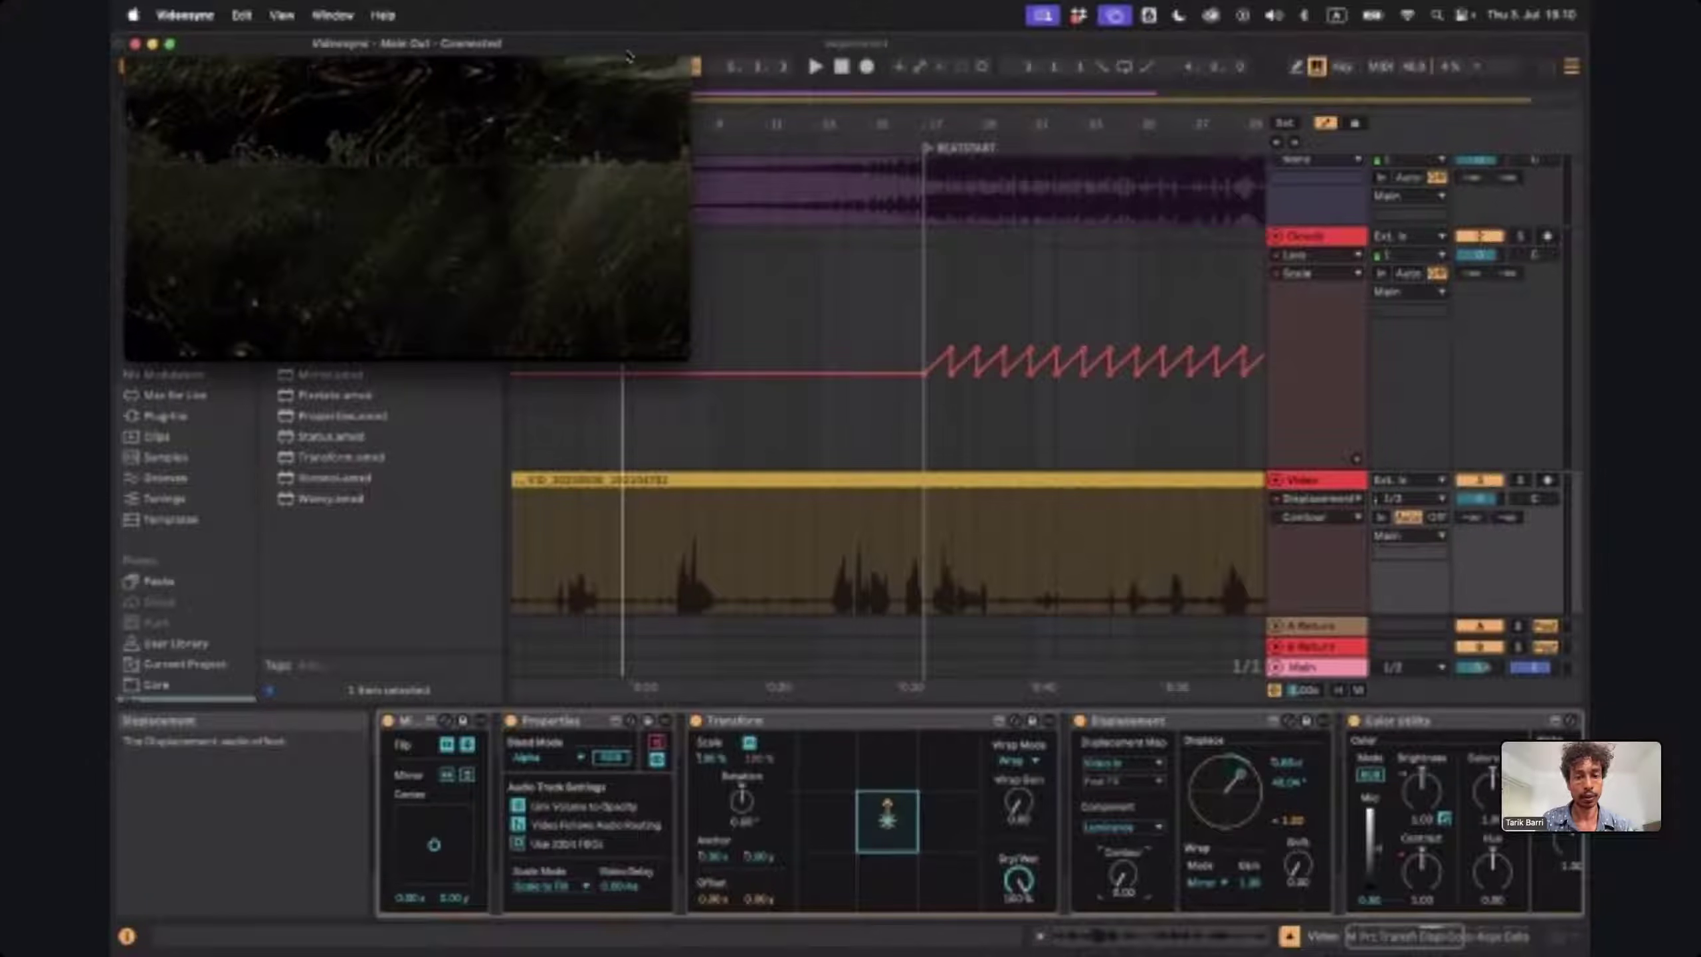
left_click(1265, 51)
key("super+comma")
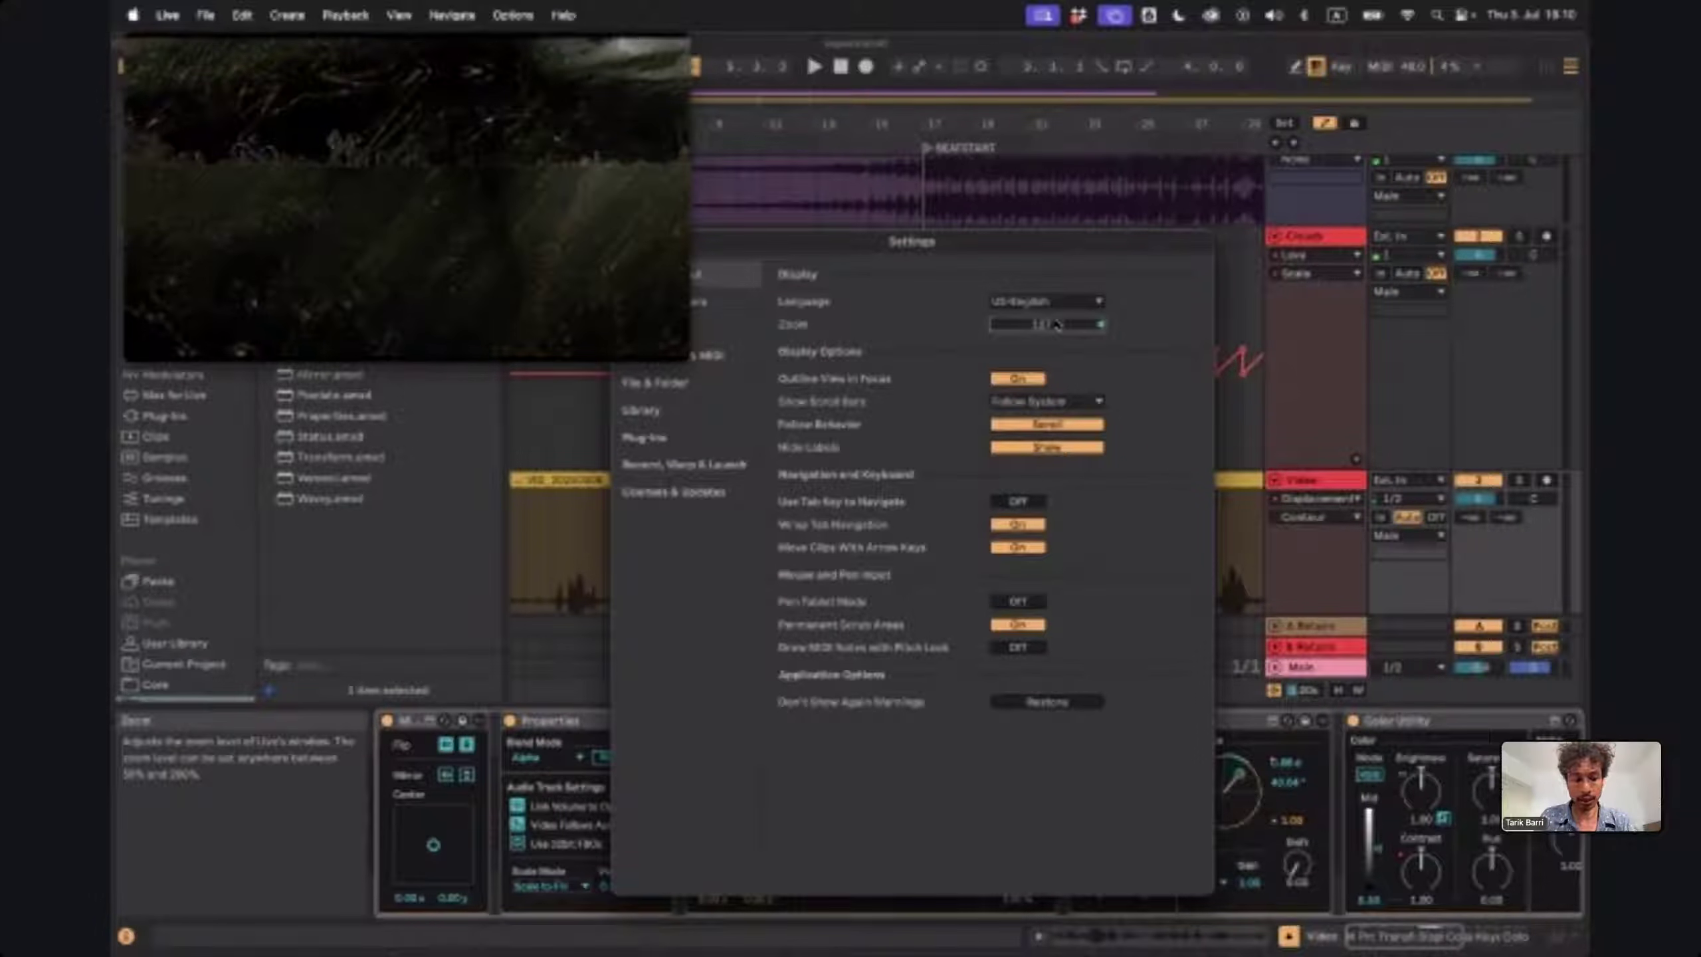
scroll(1056, 325, "up", 2)
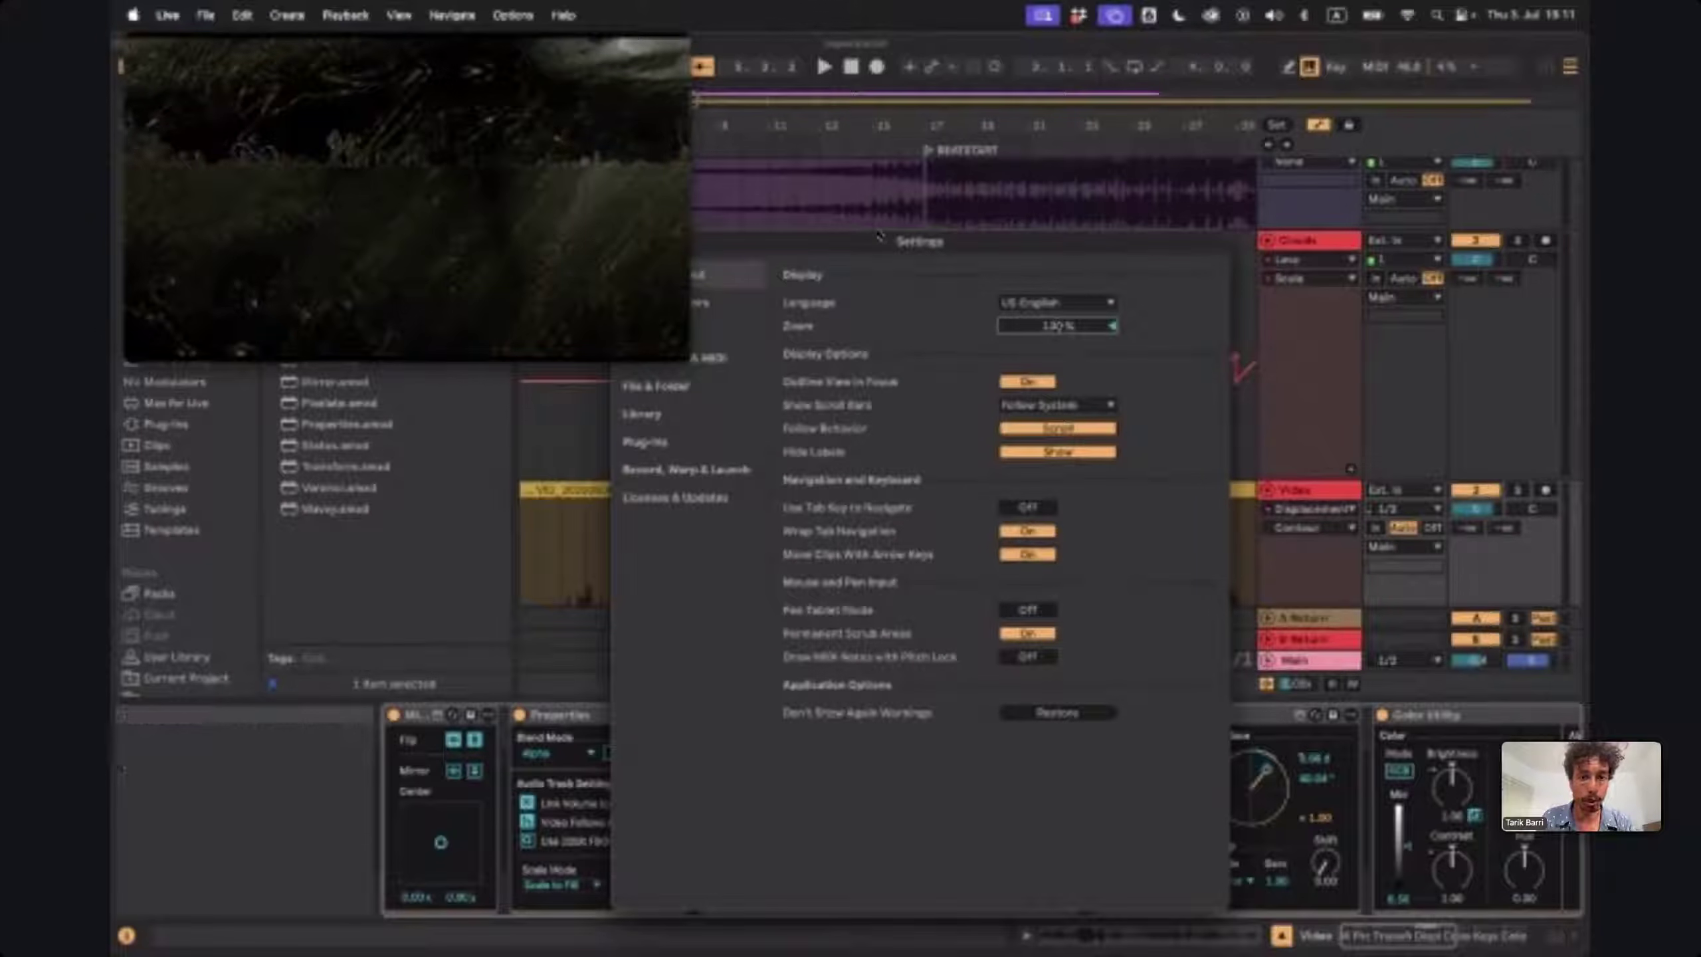
left_click_drag(880, 239, 1045, 238)
left_click(789, 240)
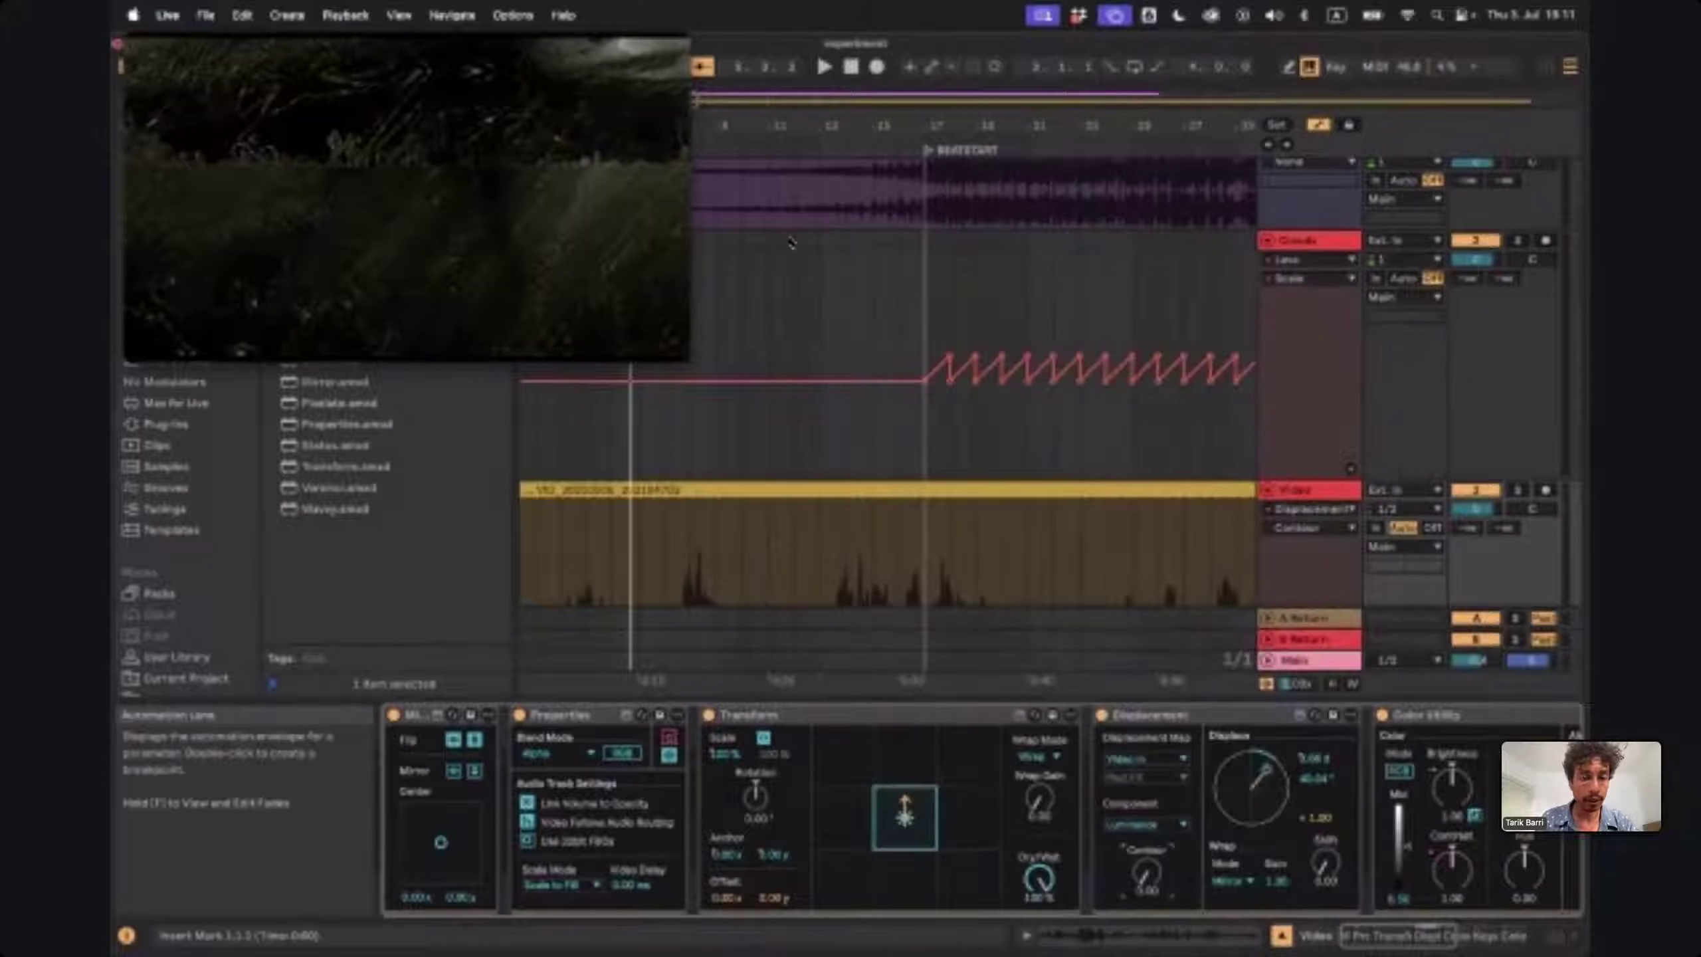
Reset the interface zoom to 100% in the Display & Input settings
left_click(663, 289)
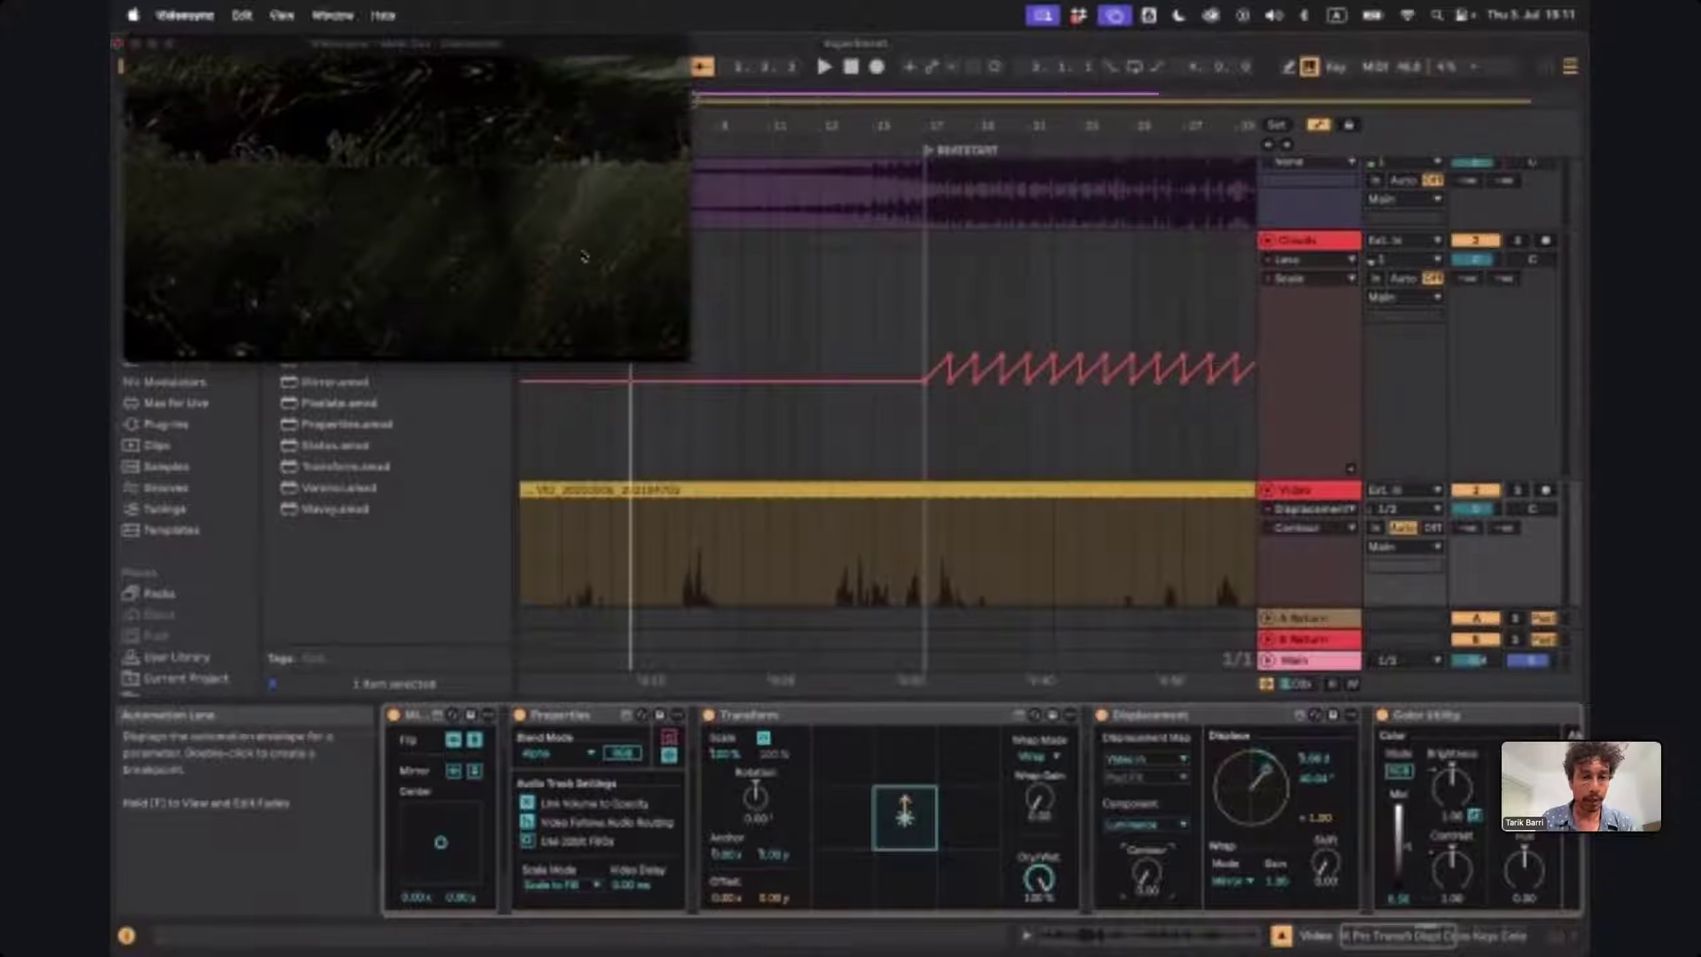
left_click(1036, 37)
key("super+comma")
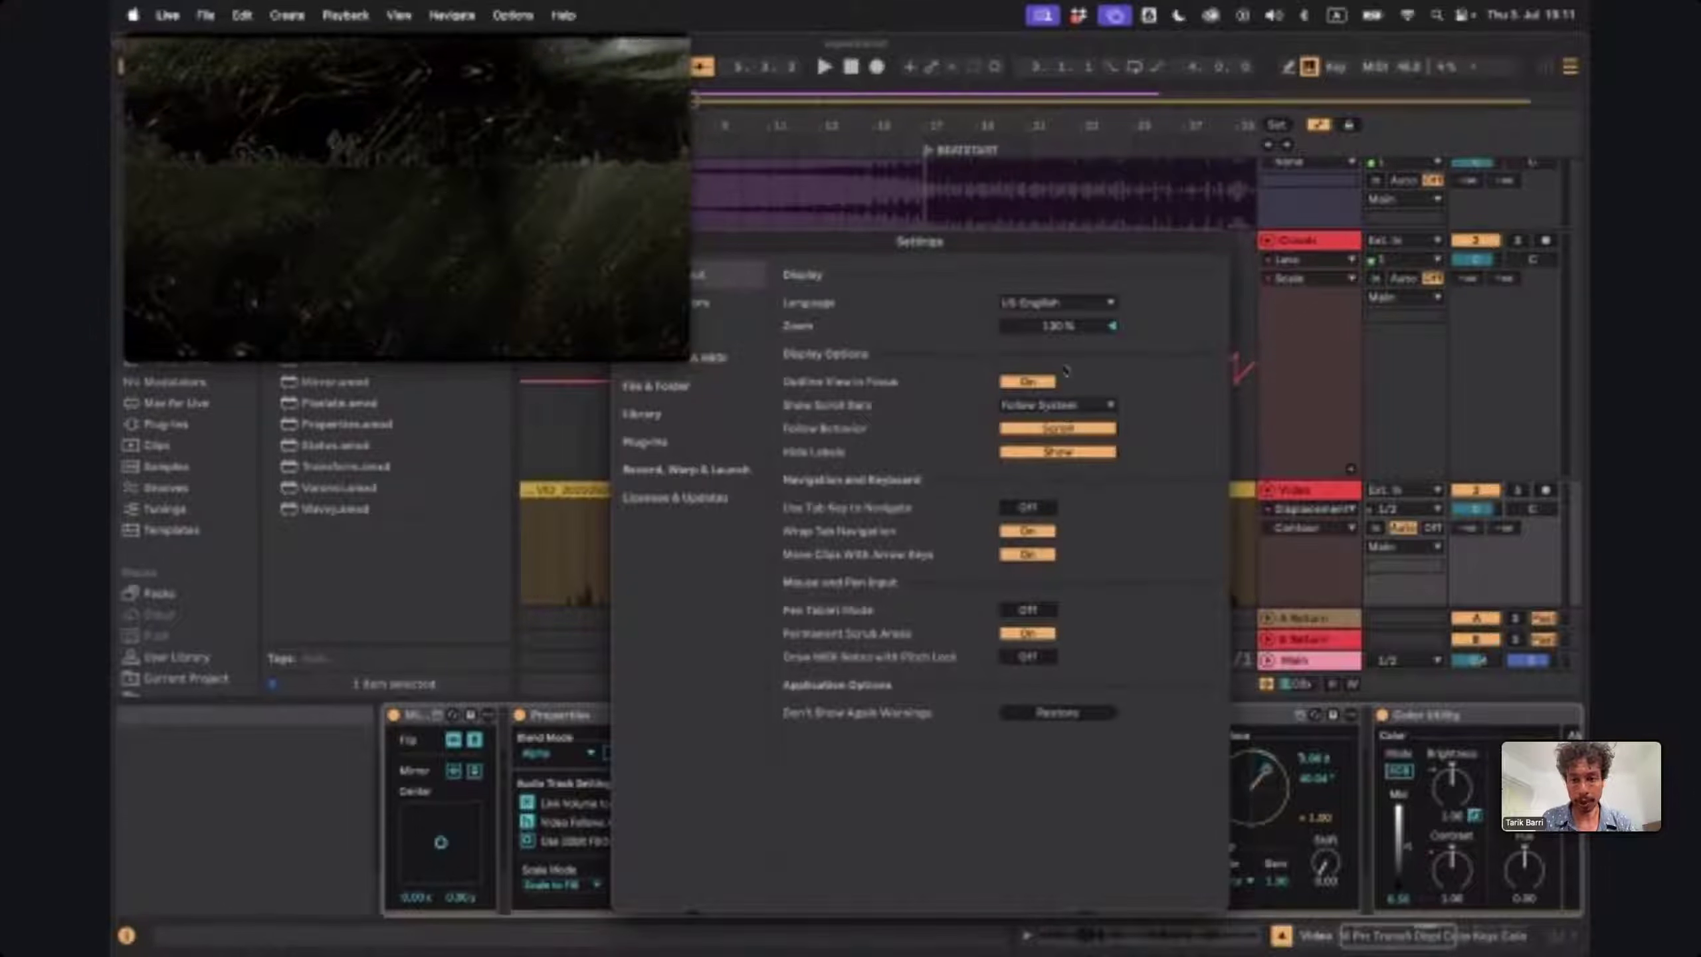
scroll(1055, 327, "down", 3)
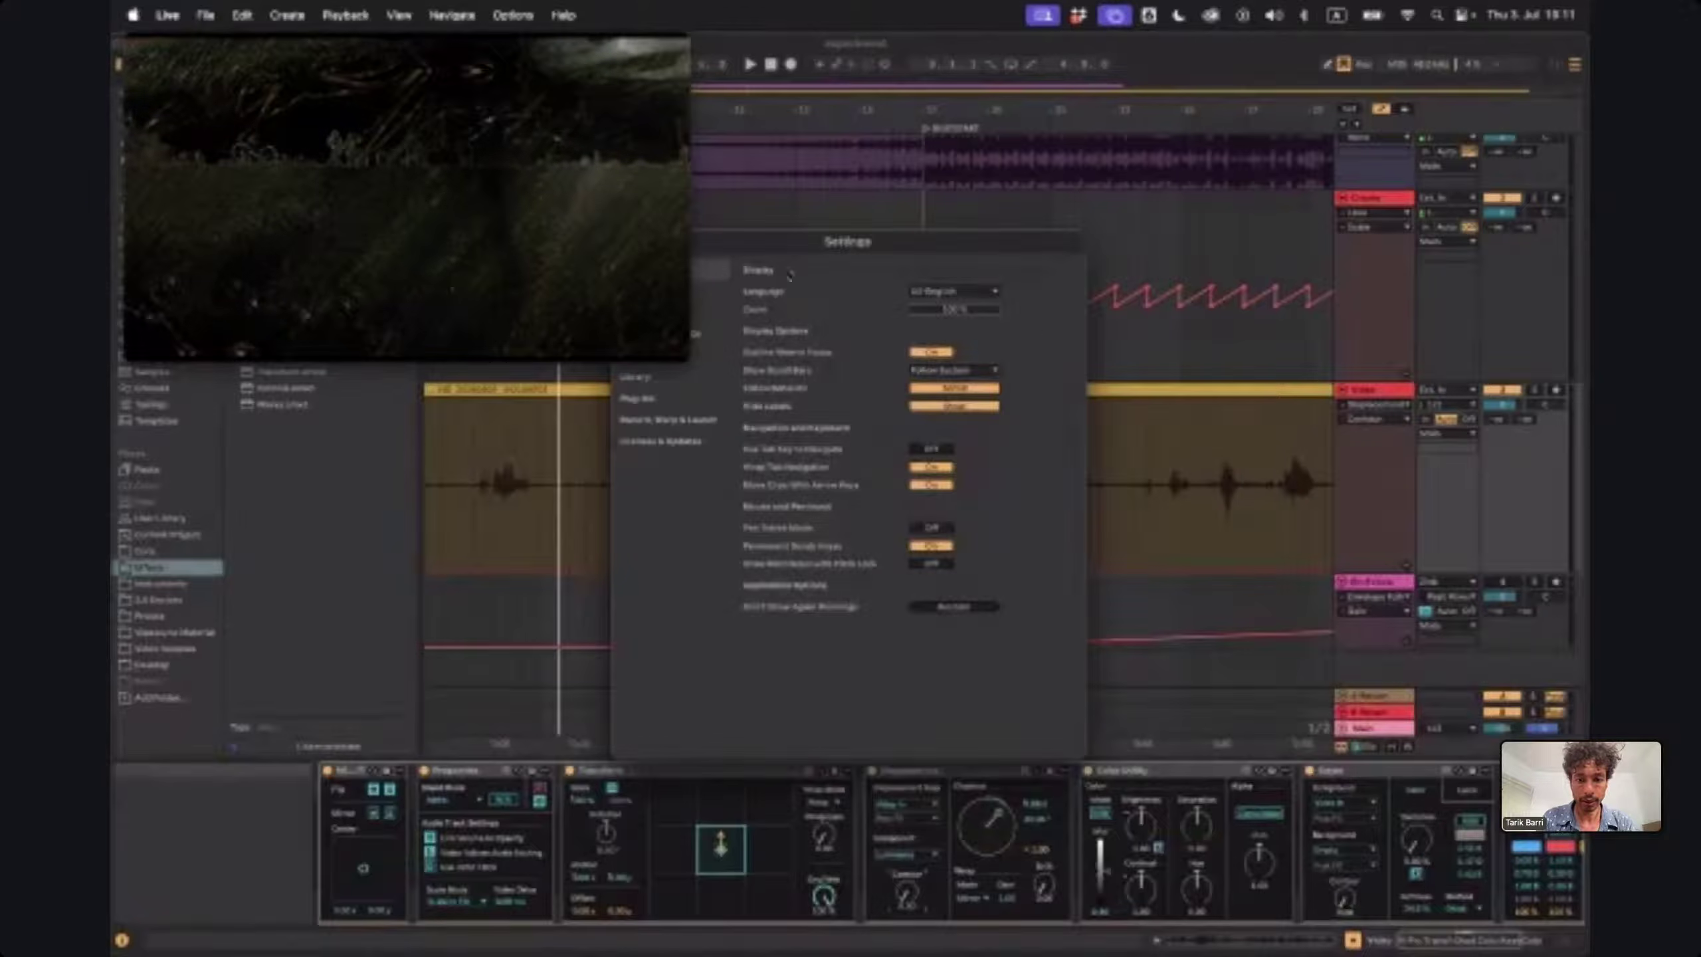
Move the Settings window clear of the video output, set the interface zoom to 130% and close the settings
left_click_drag(754, 249, 1048, 142)
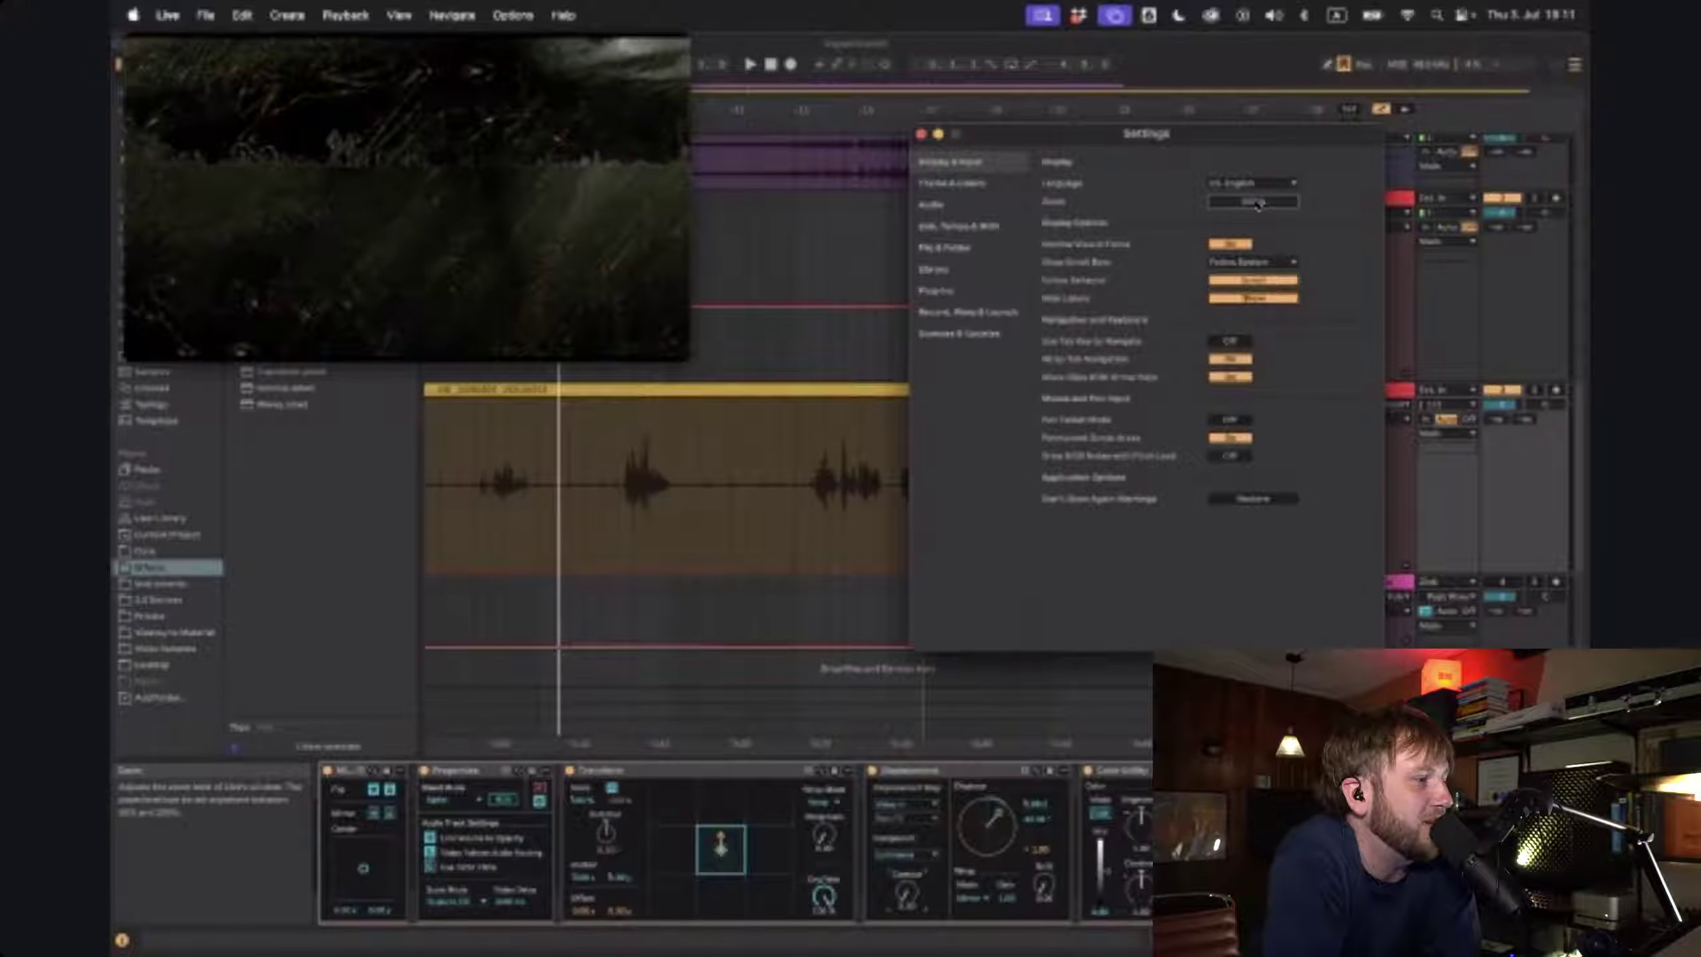
left_click_drag(1256, 204, 1257, 206)
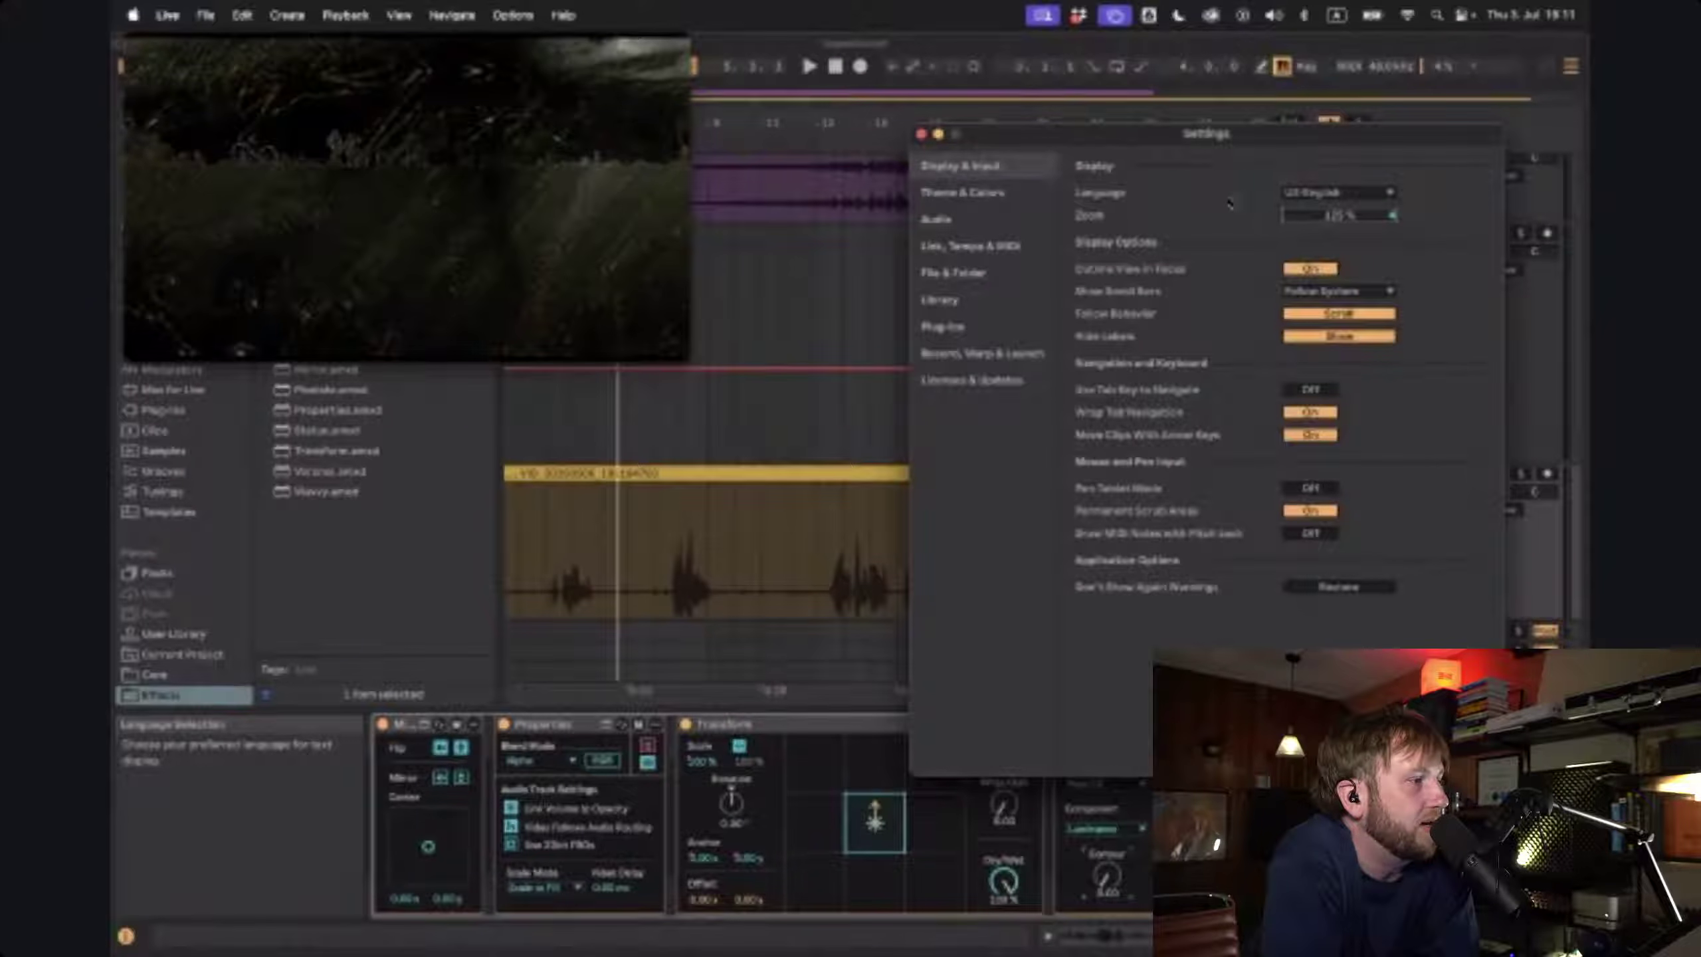
left_click_drag(1351, 213, 1351, 220)
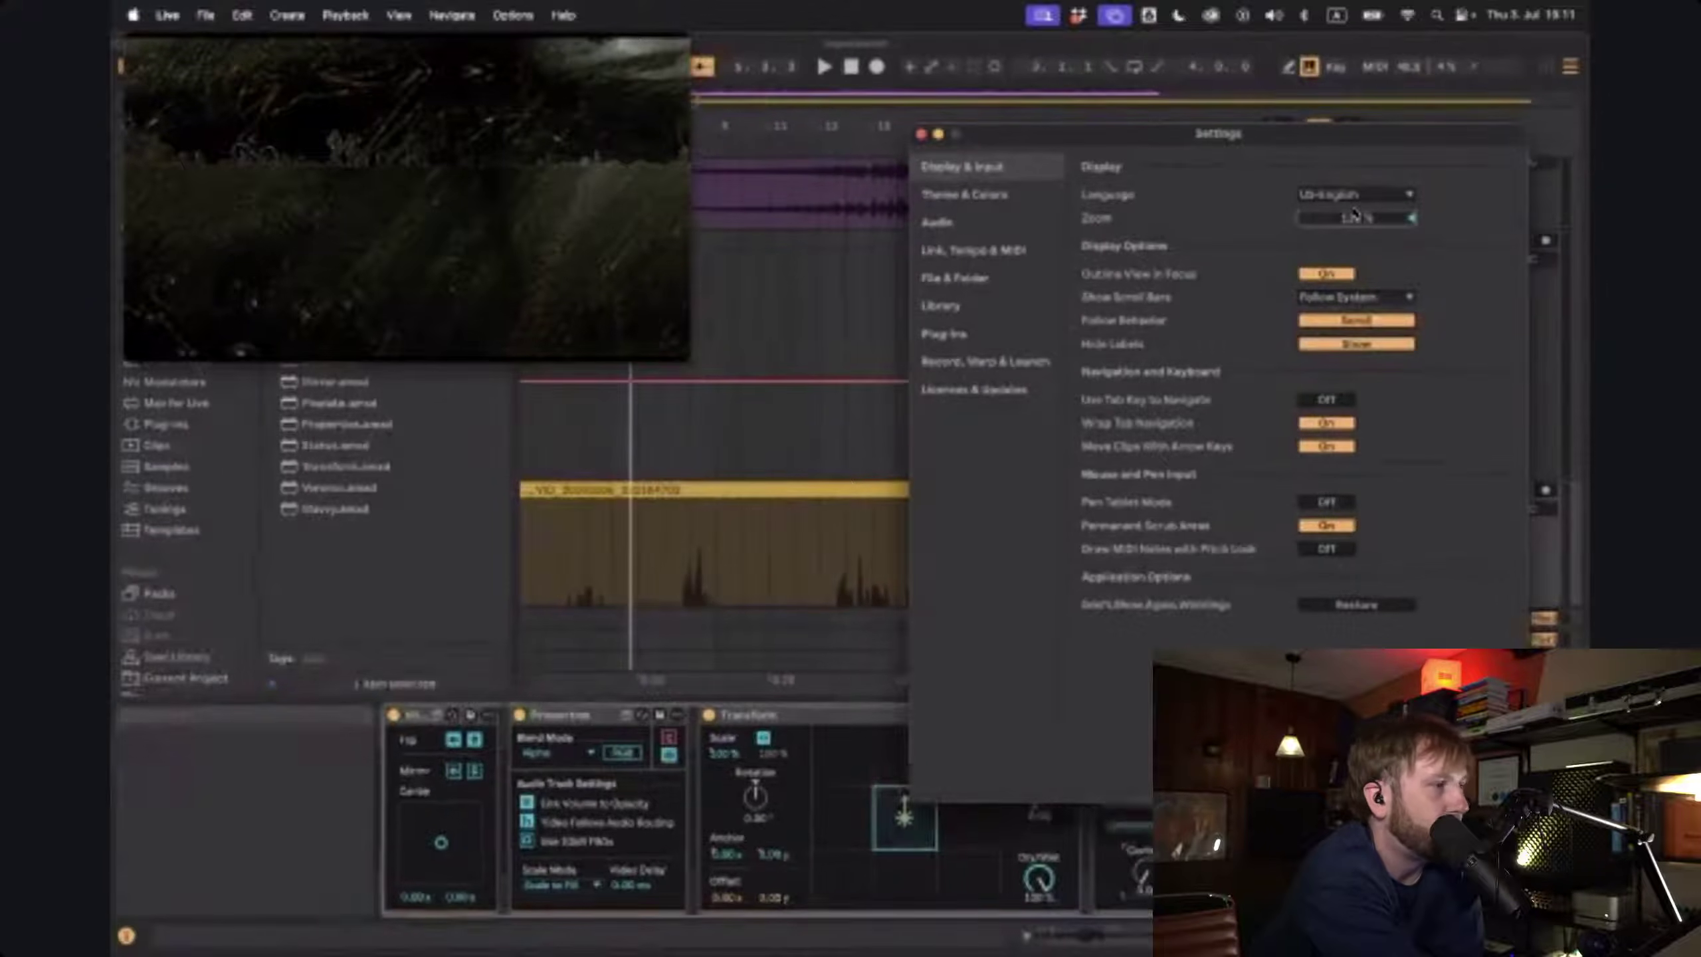
left_click(922, 134)
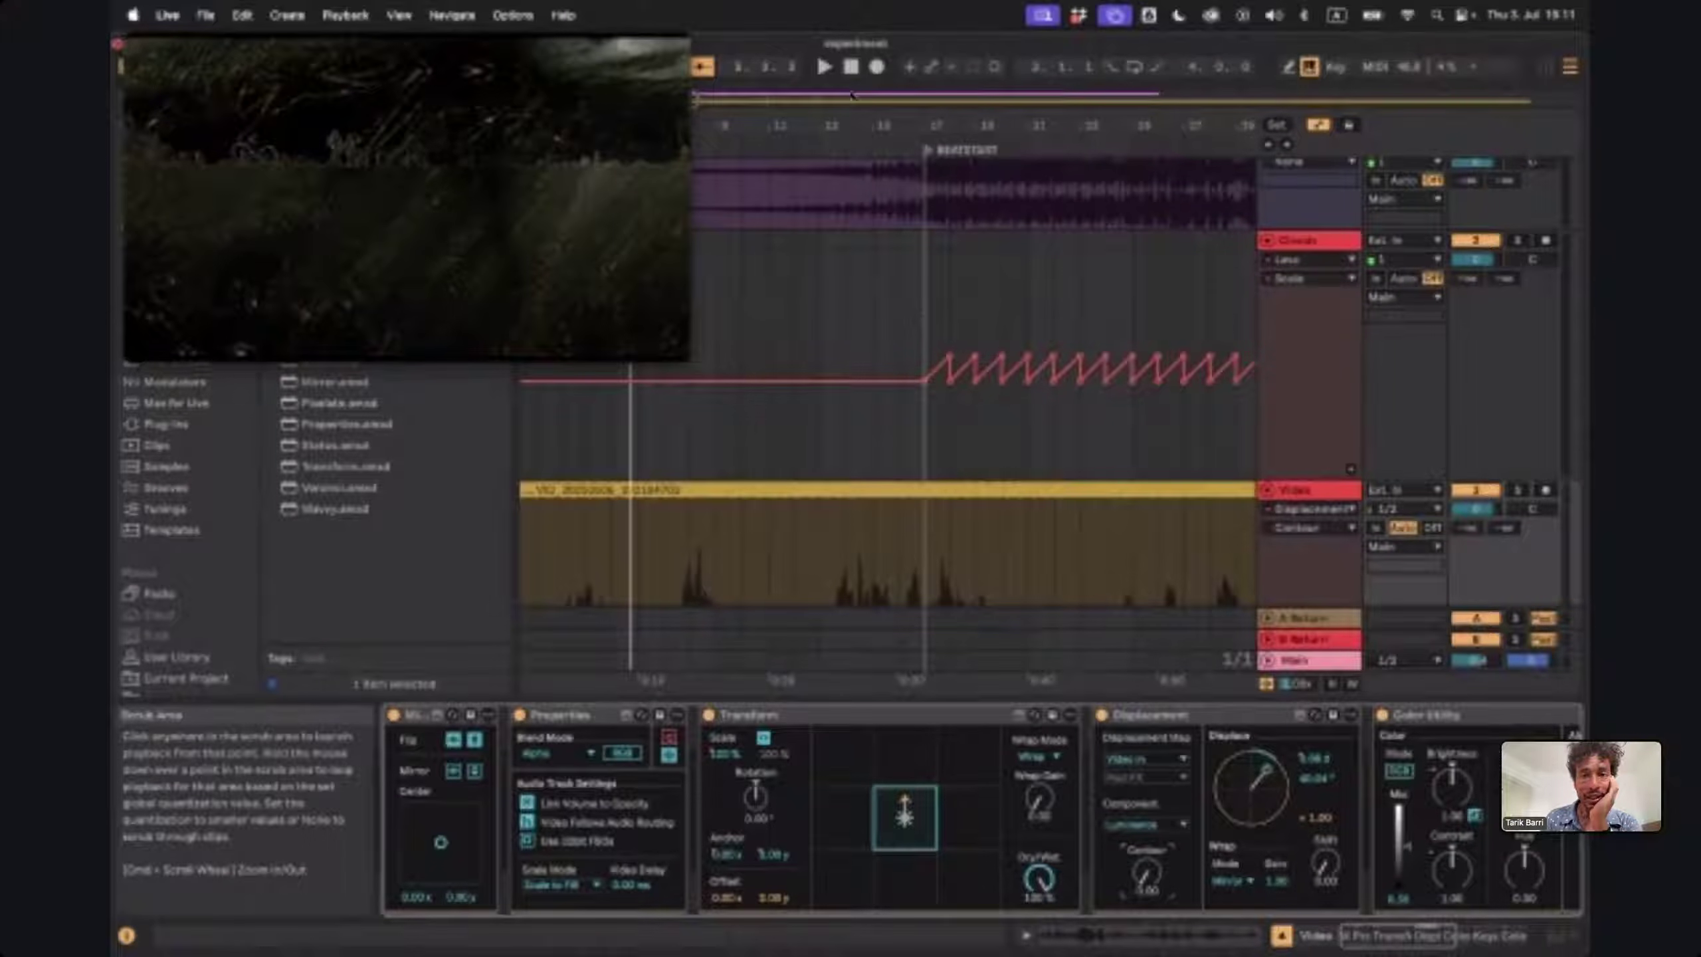
Play the set briefly, uncover the browser's effect list and examine the Displacement, Color Utility, Keyer and Colorize devices
left_click(851, 70)
key("space")
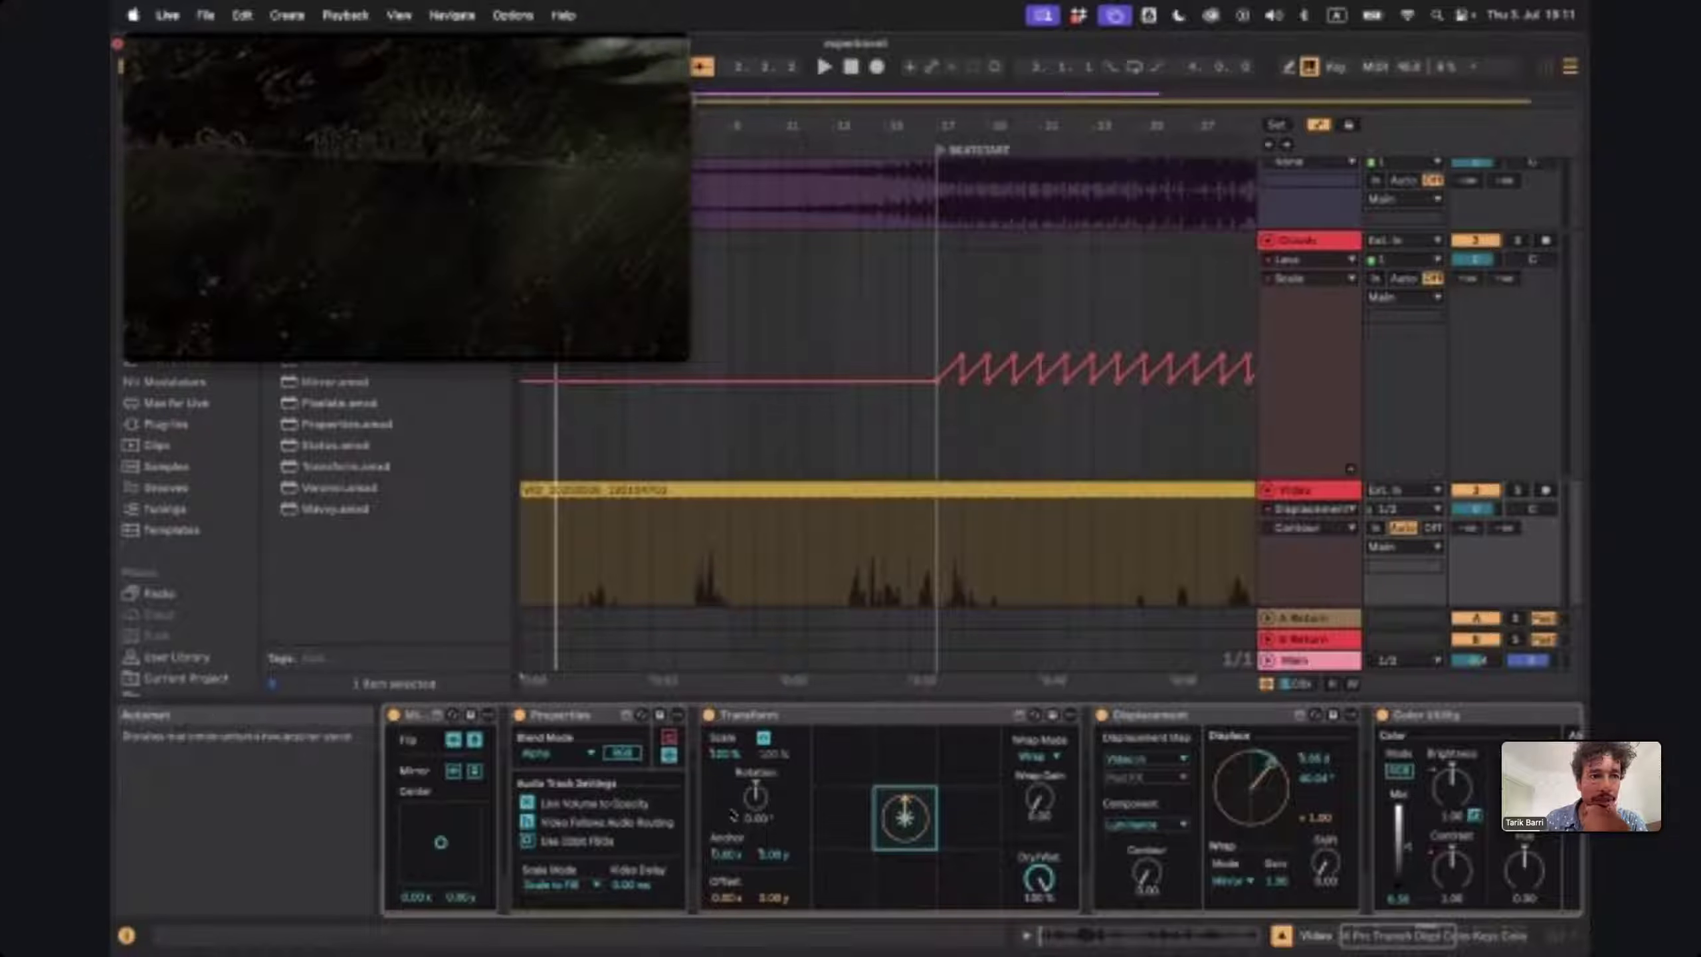
scroll(734, 814, "right", 5)
left_click(575, 293)
left_click_drag(574, 293, 1184, 293)
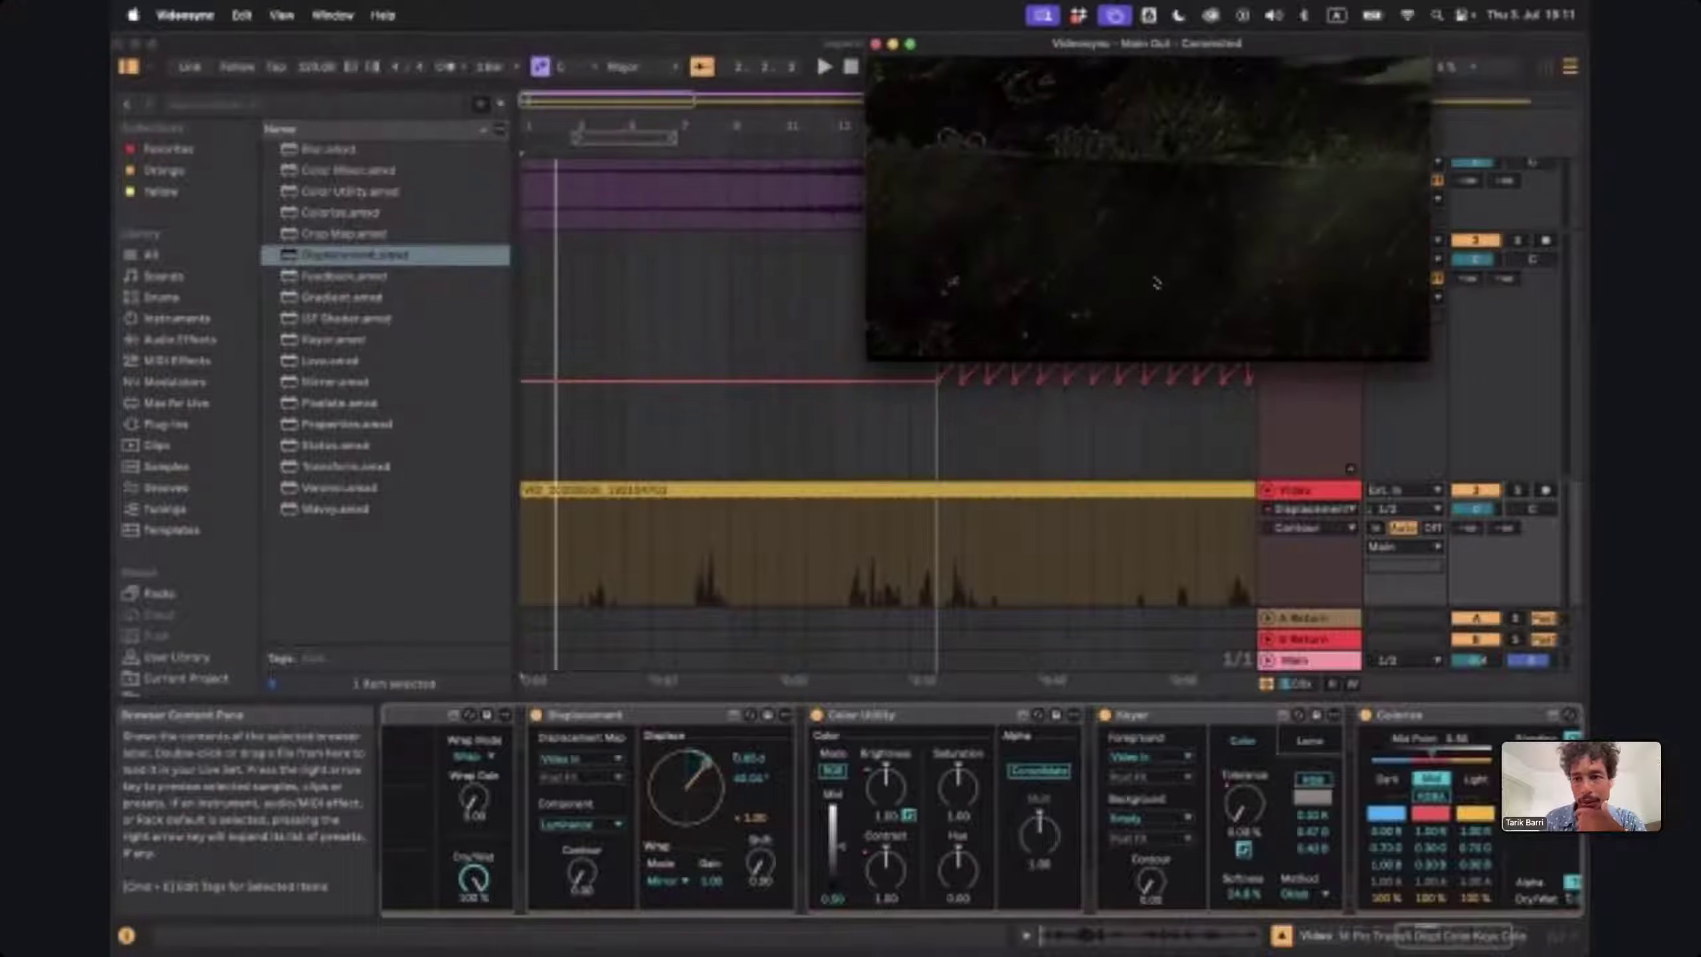
left_click(1237, 583)
scroll(952, 866, "right", 3)
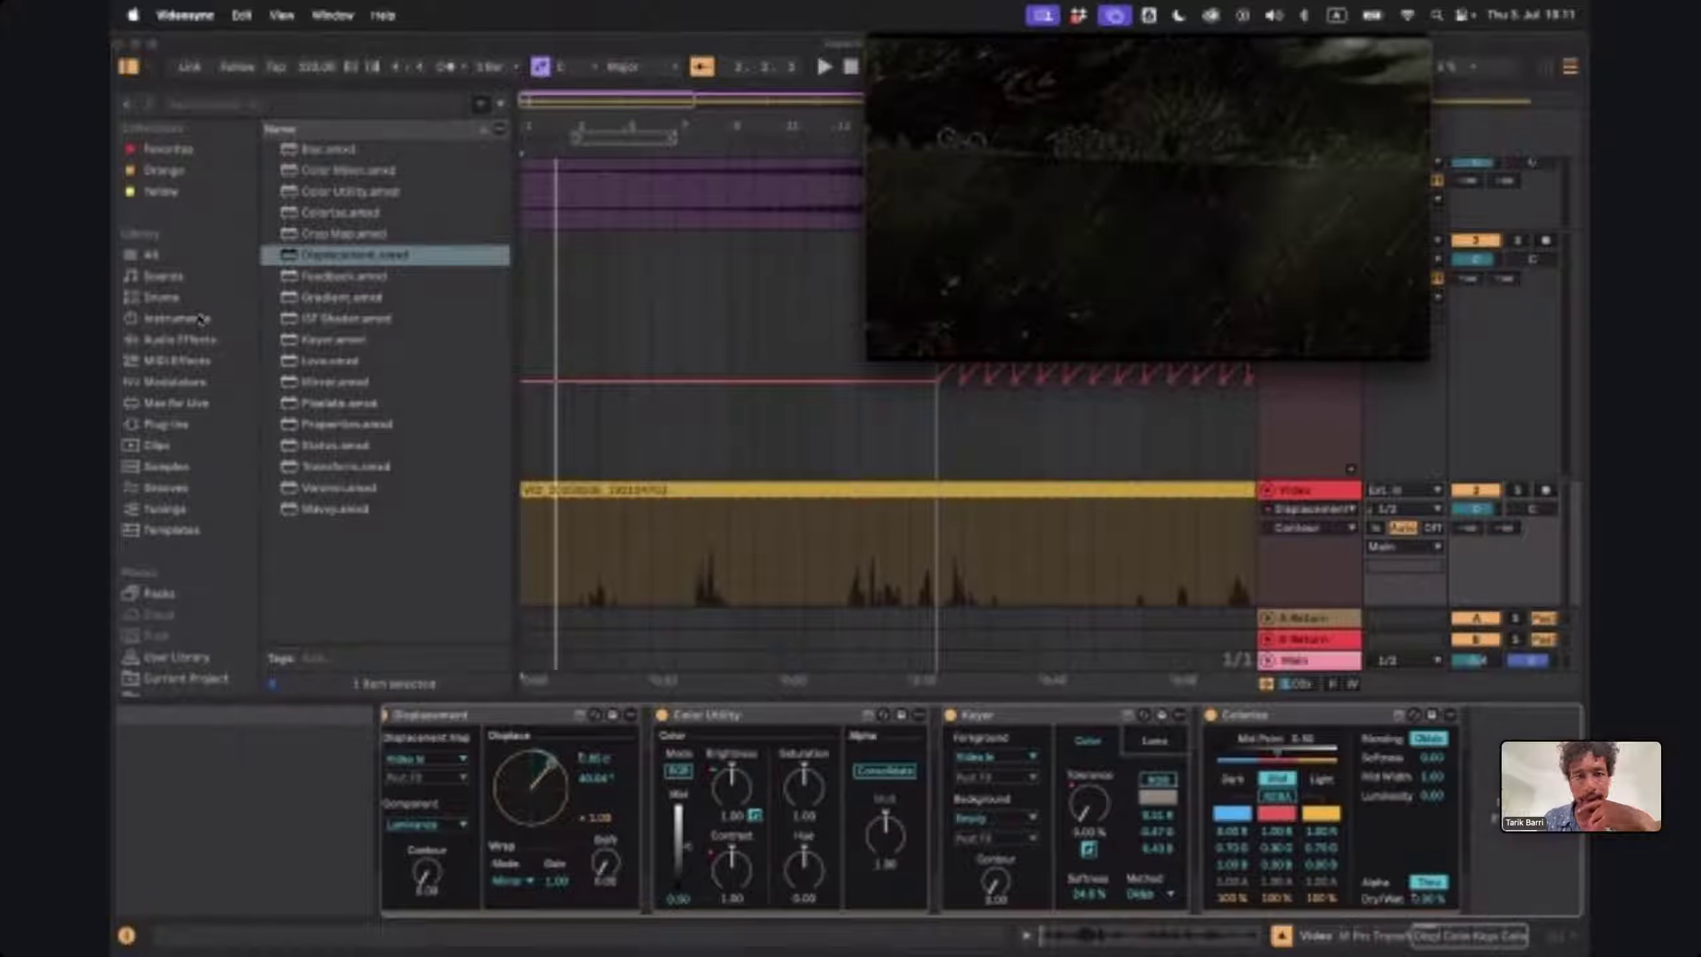
left_click(312, 188)
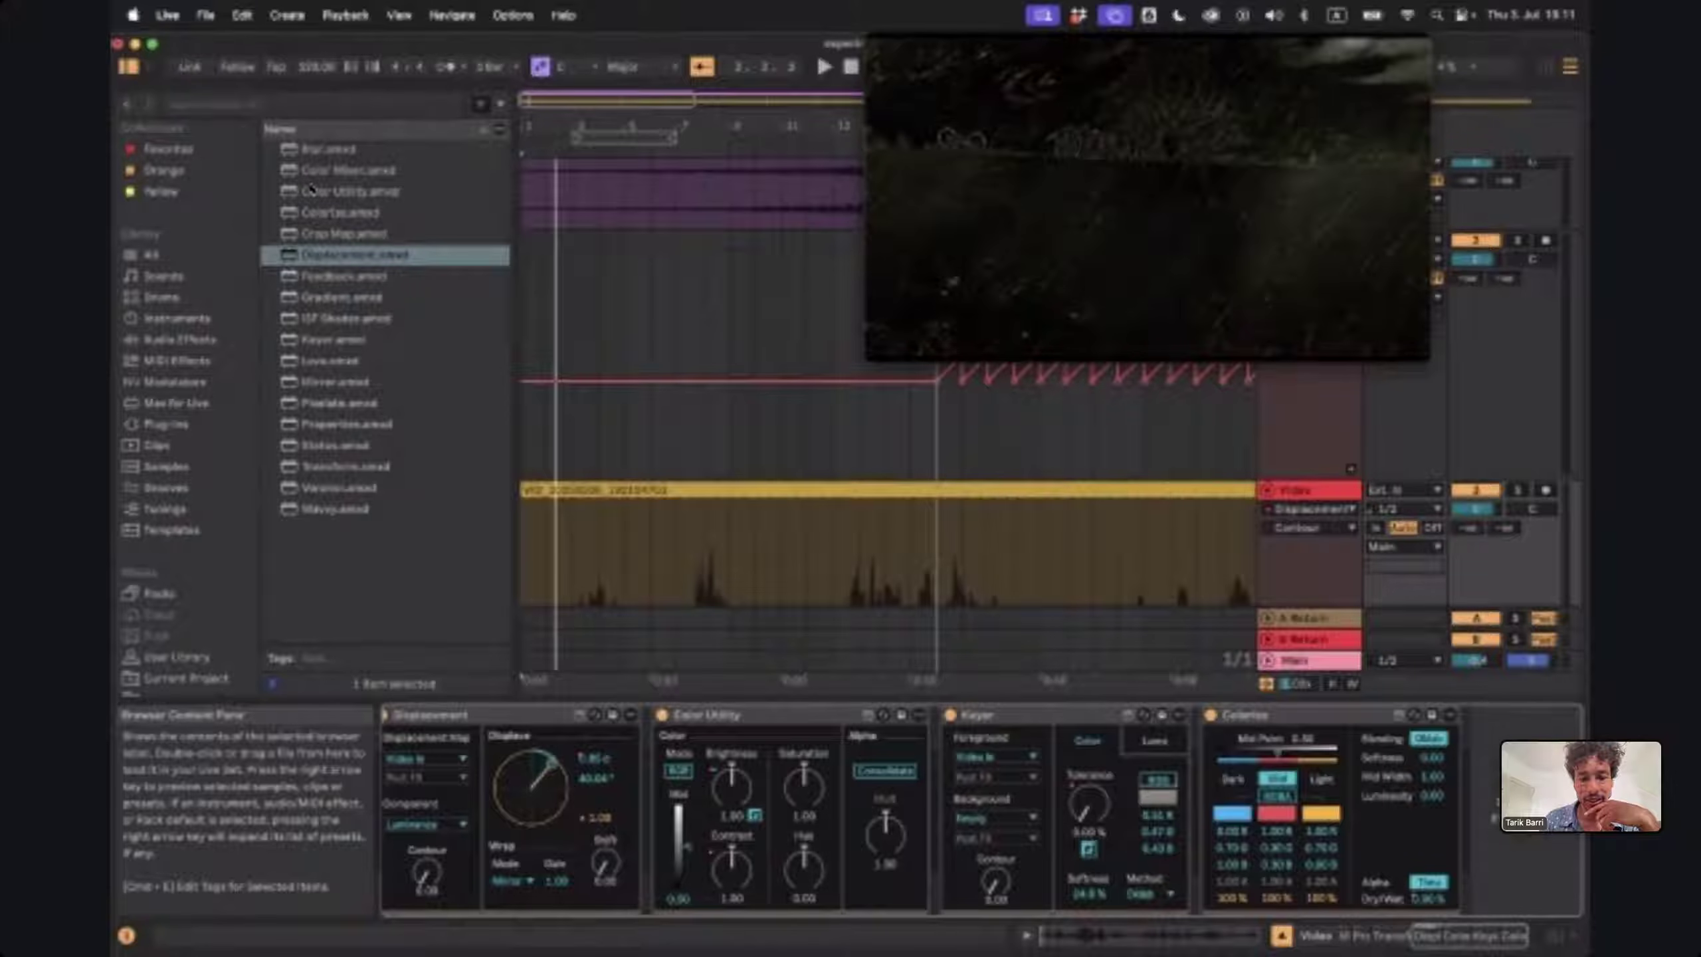
Show the Color Utility Contrast automation on the Video track and move the video output back over the browser
left_click(732, 867)
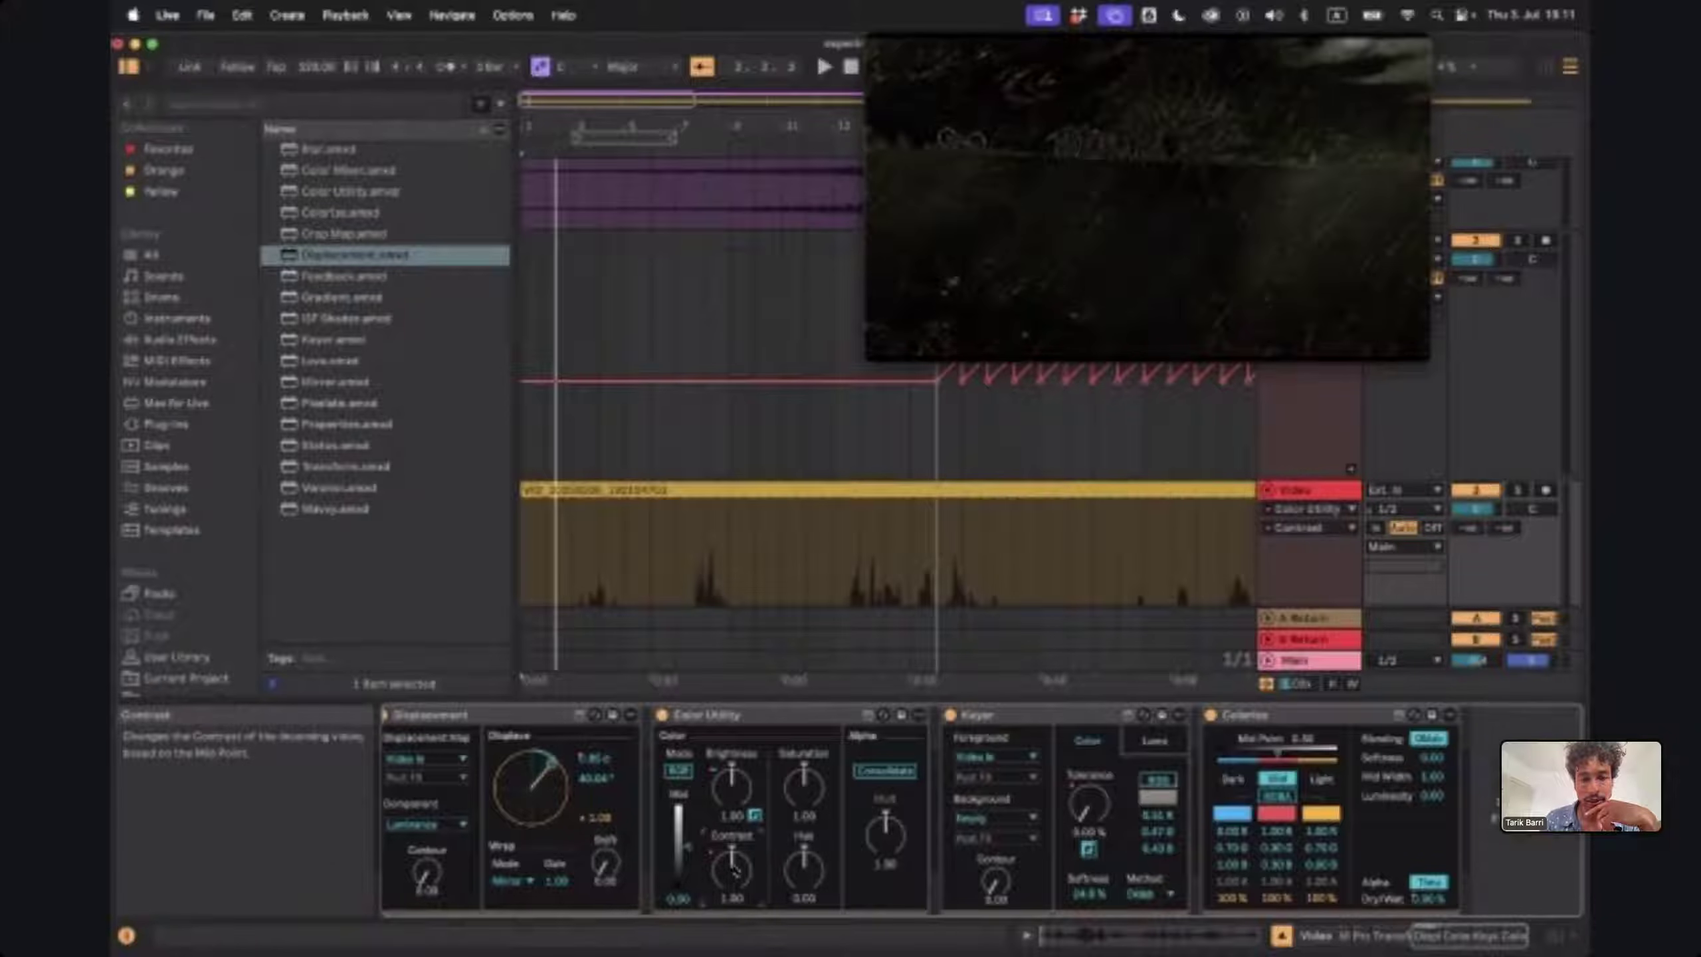
left_click_drag(967, 290, 300, 290)
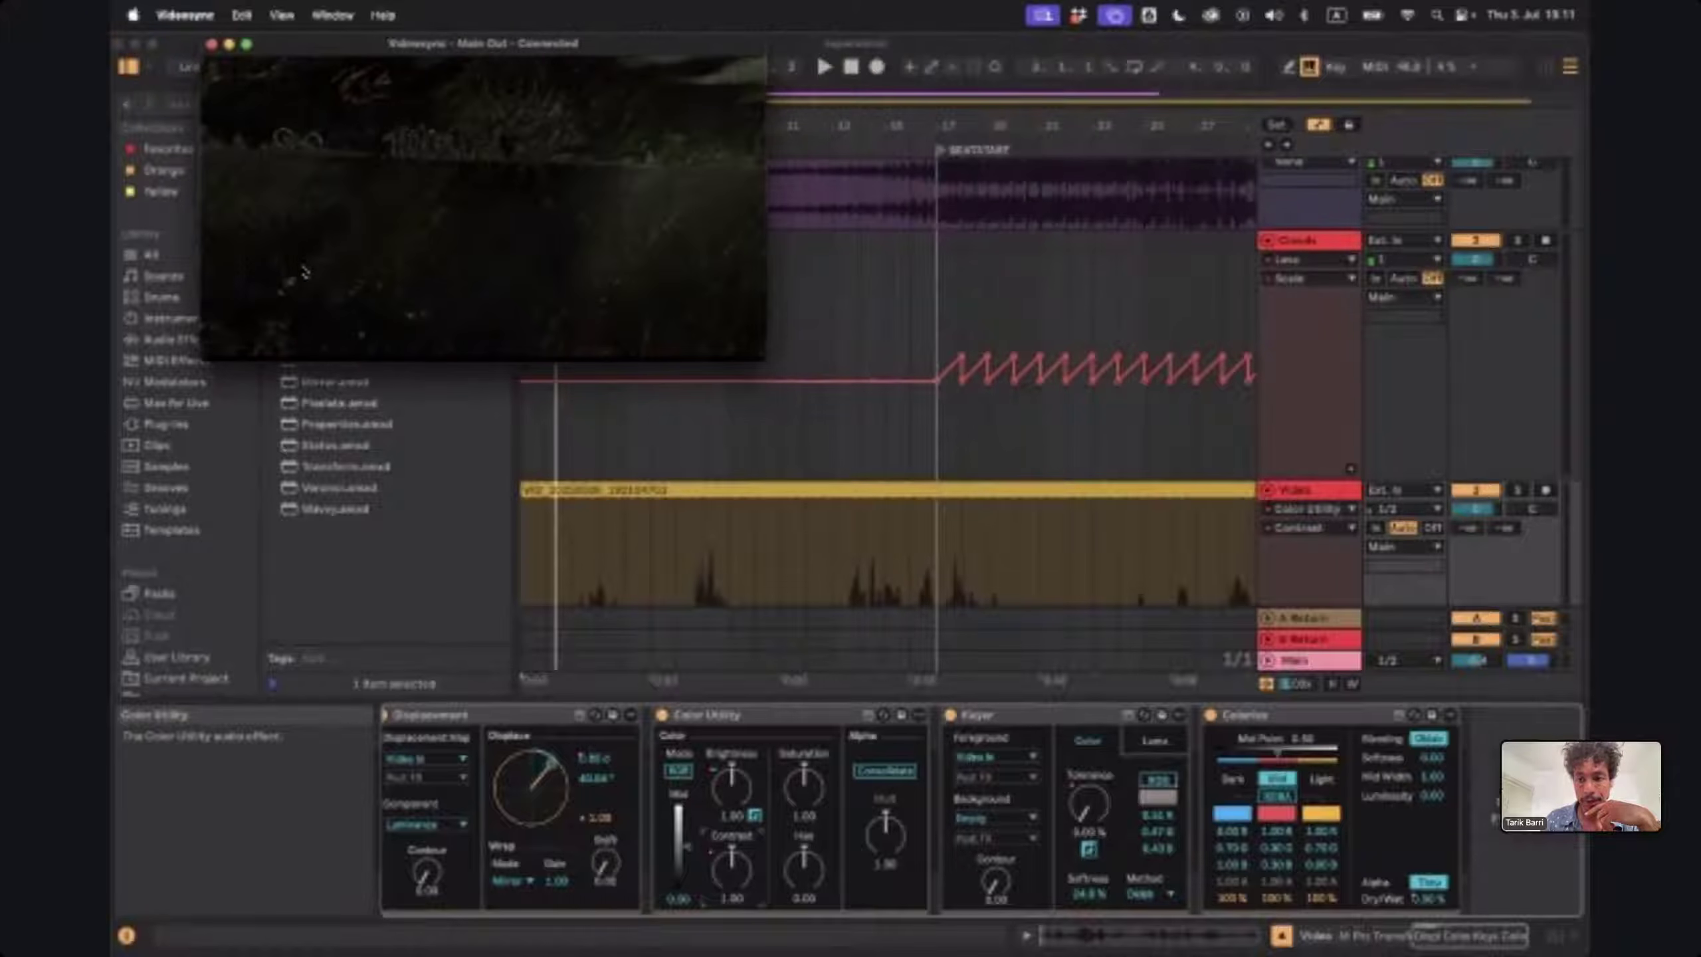
scroll(744, 563, "down", 5)
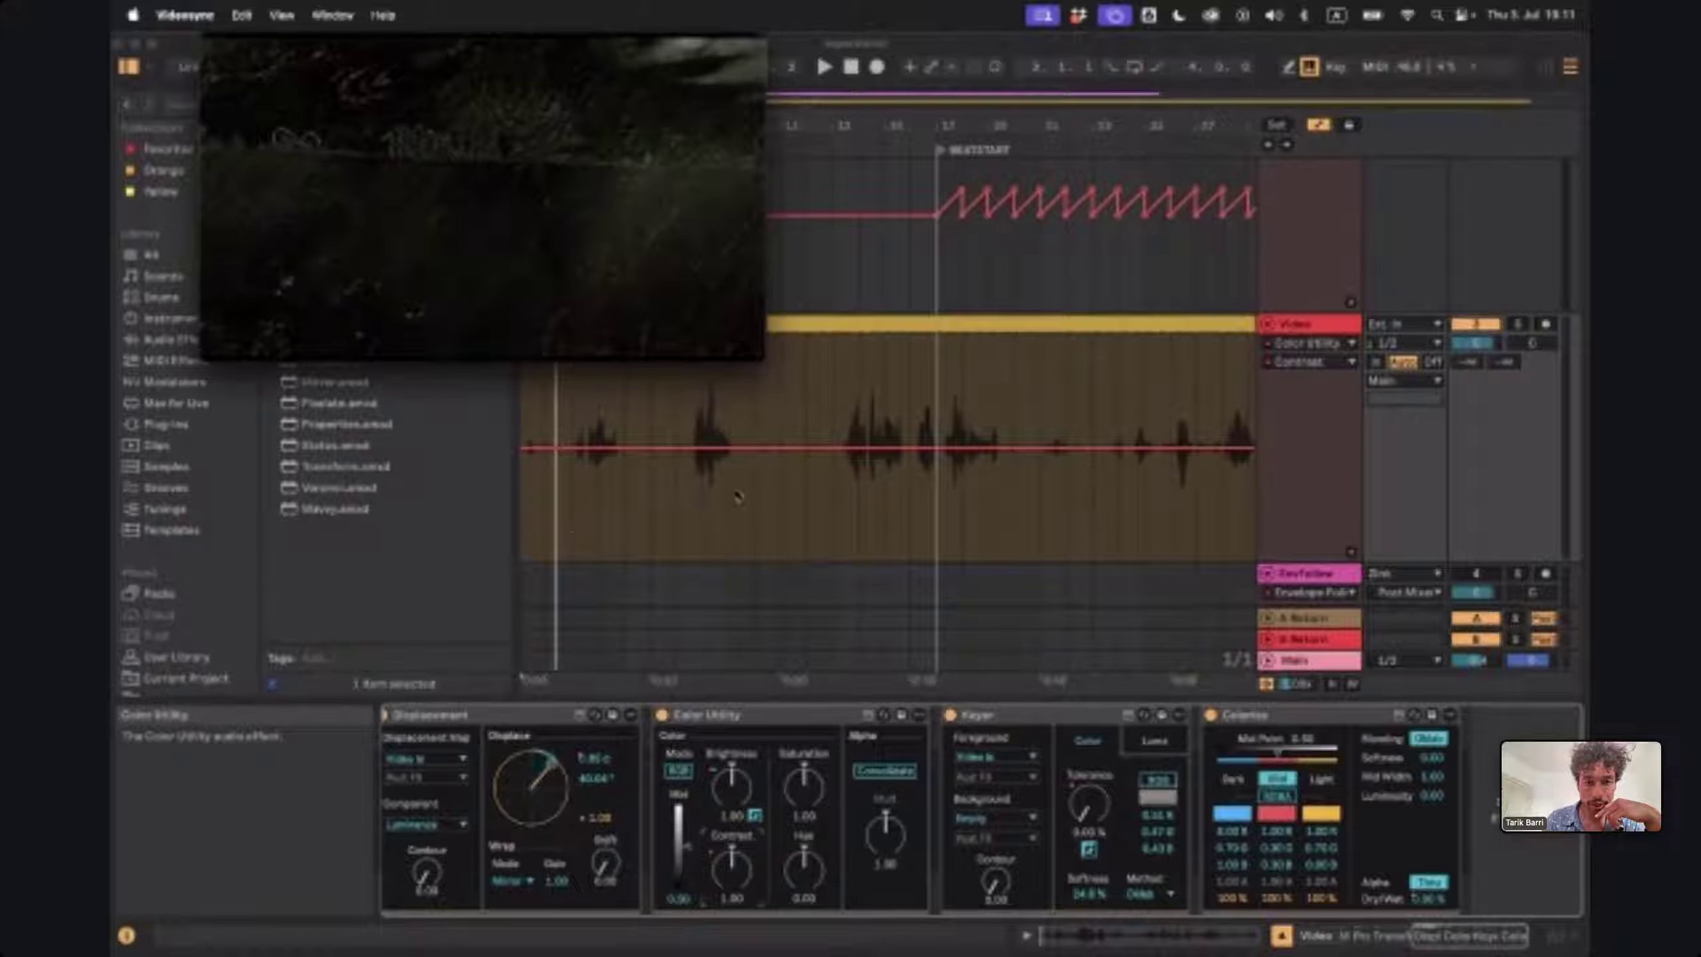
Shape the Video track's Contrast automation into a ramp that falls from a raised start to the BEATSTART marker at bar 17
left_click(936, 454)
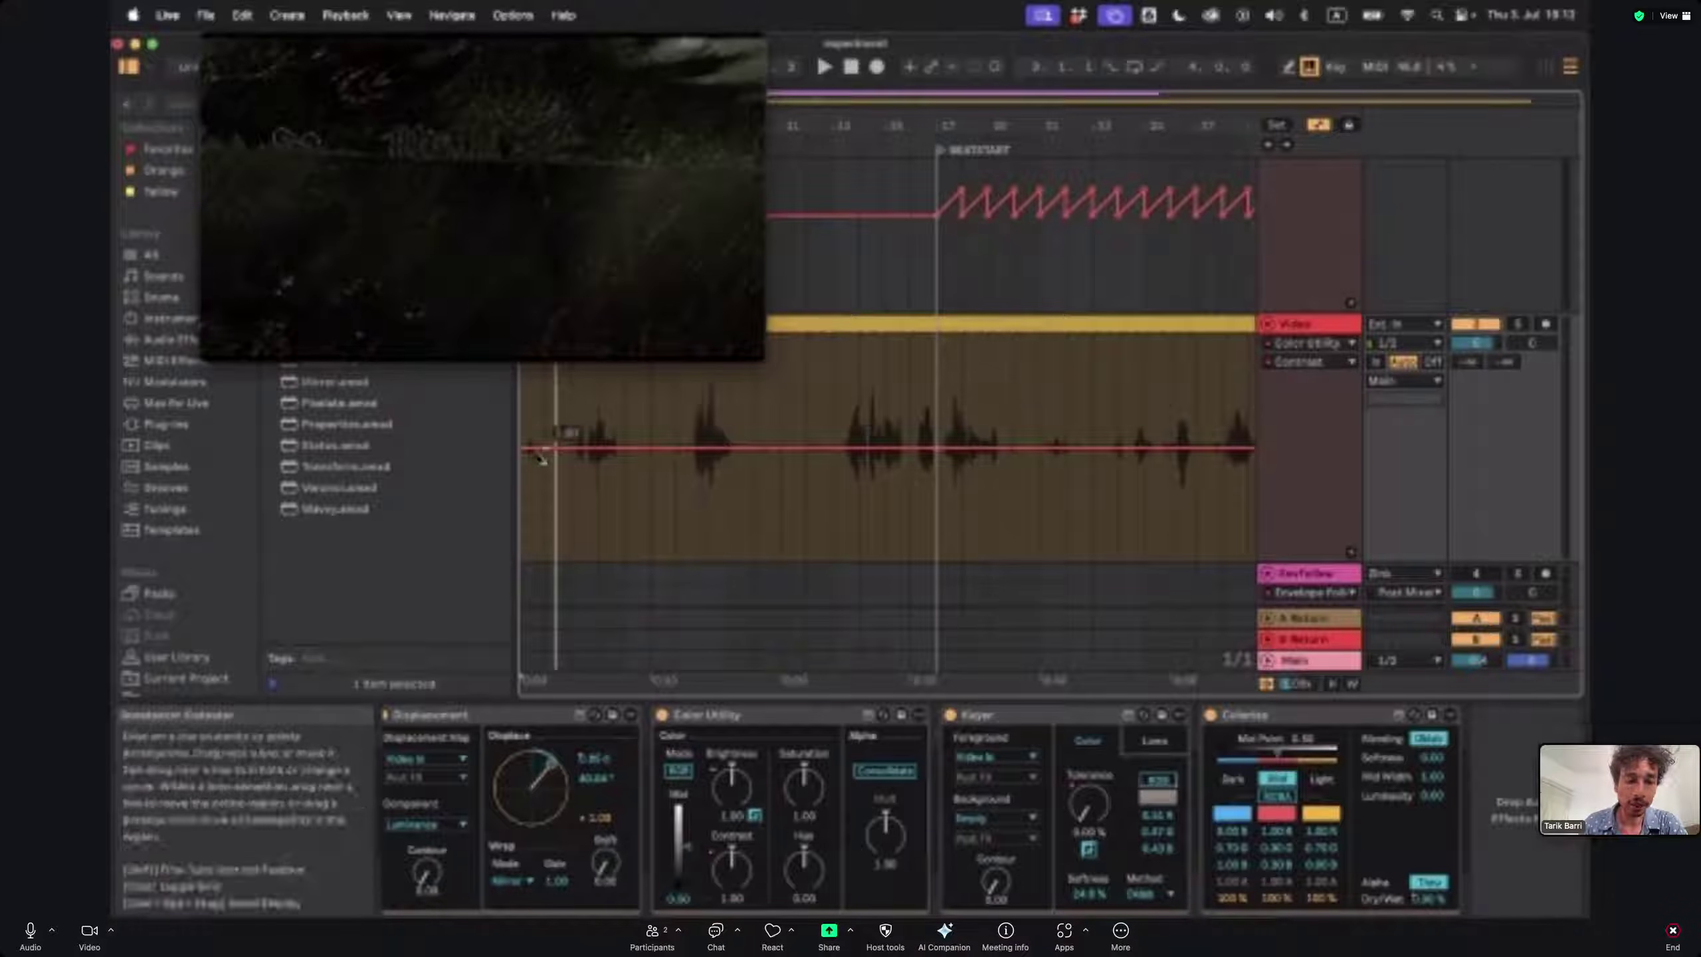
scroll(544, 459, "up", 1)
left_click_drag(546, 468, 520, 373)
left_click(619, 216)
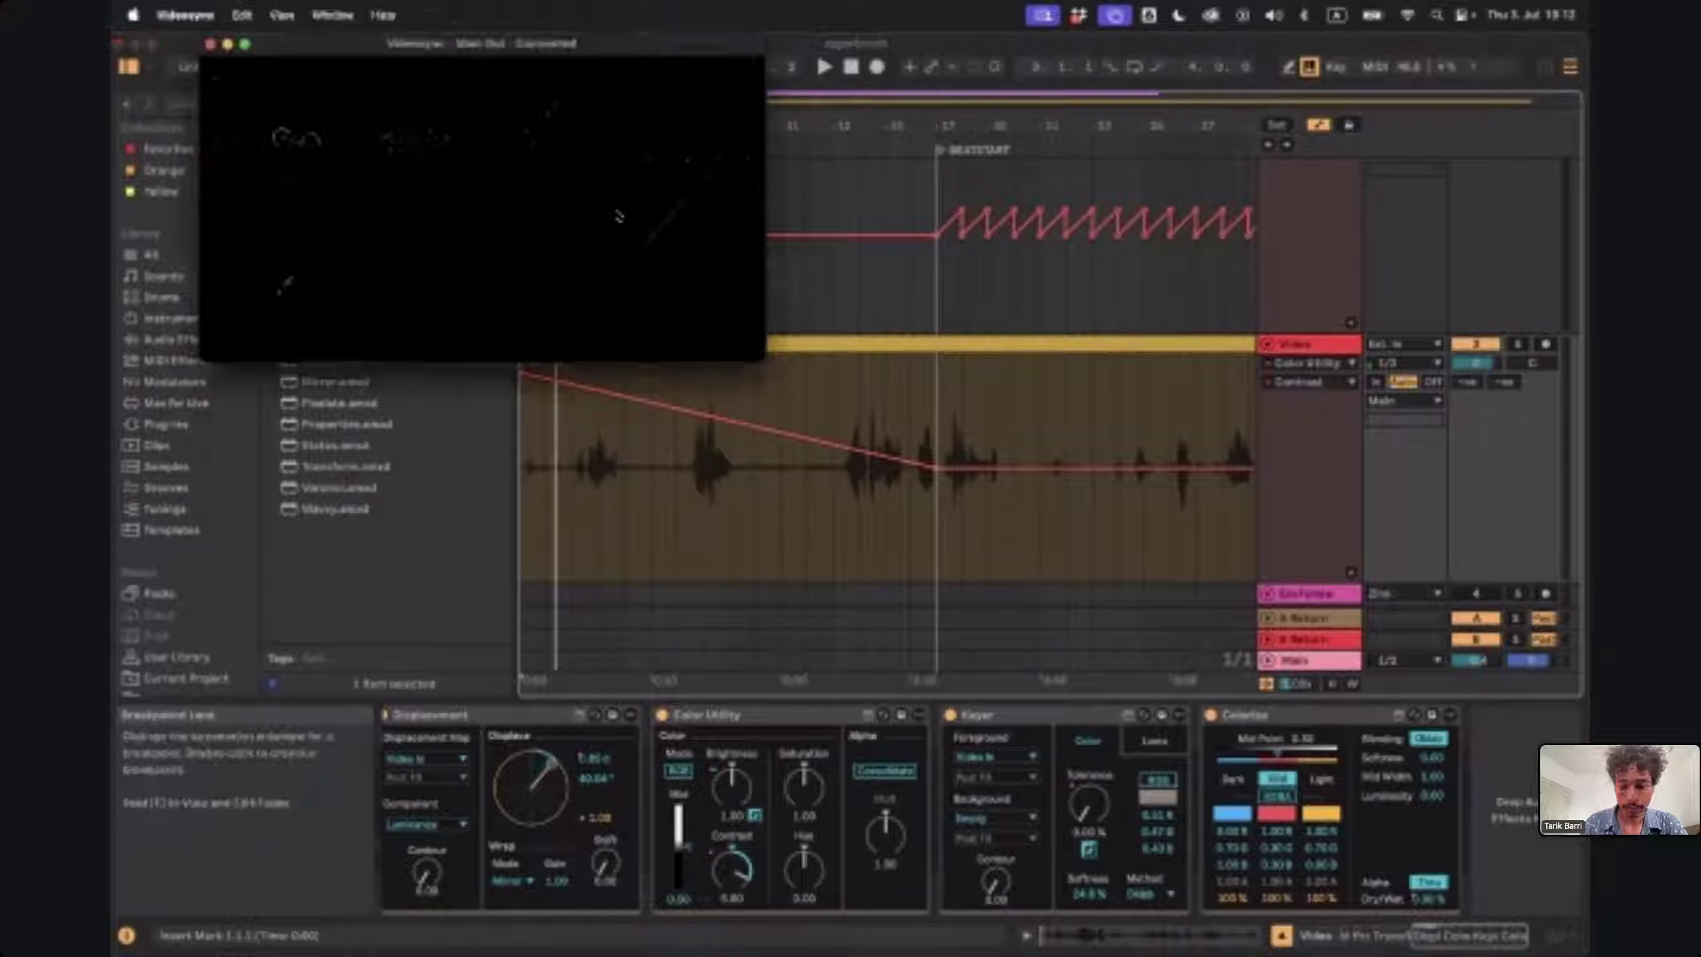
left_click(1064, 44)
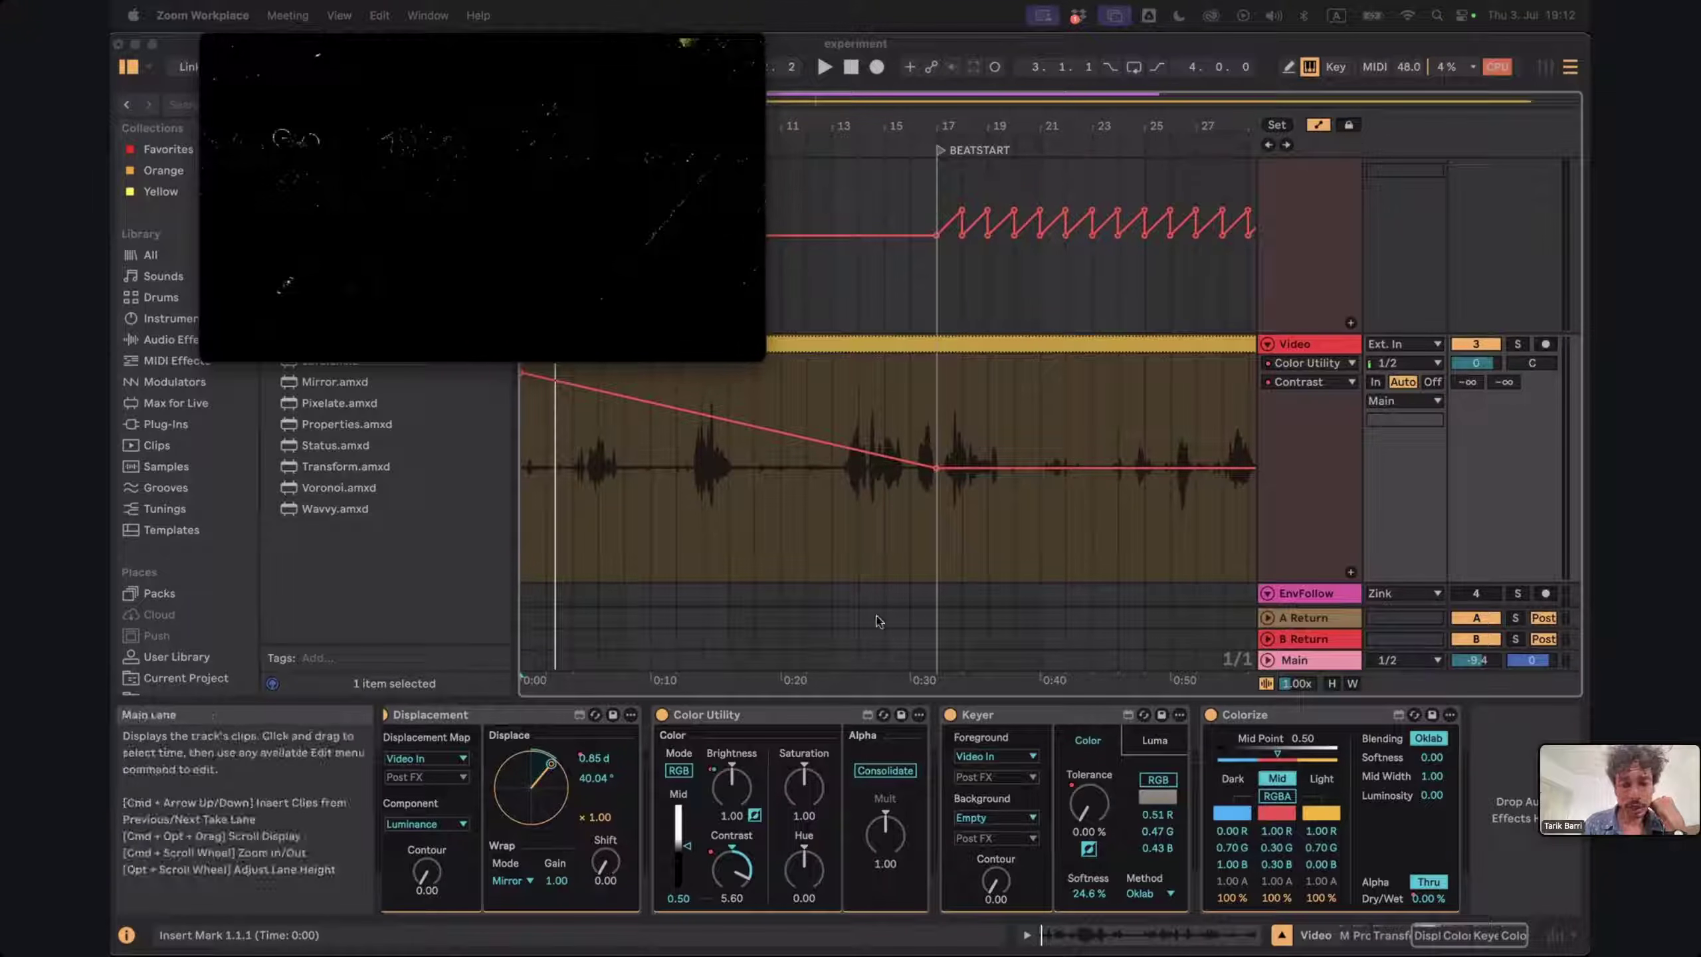
Fine-tune the starting breakpoint of the Video track's Contrast ramp, ending slightly higher than before
left_click(521, 377)
mouse_move(521, 377)
left_mouse_down()
mouse_move(521, 415)
mouse_move(521, 381)
left_mouse_up()
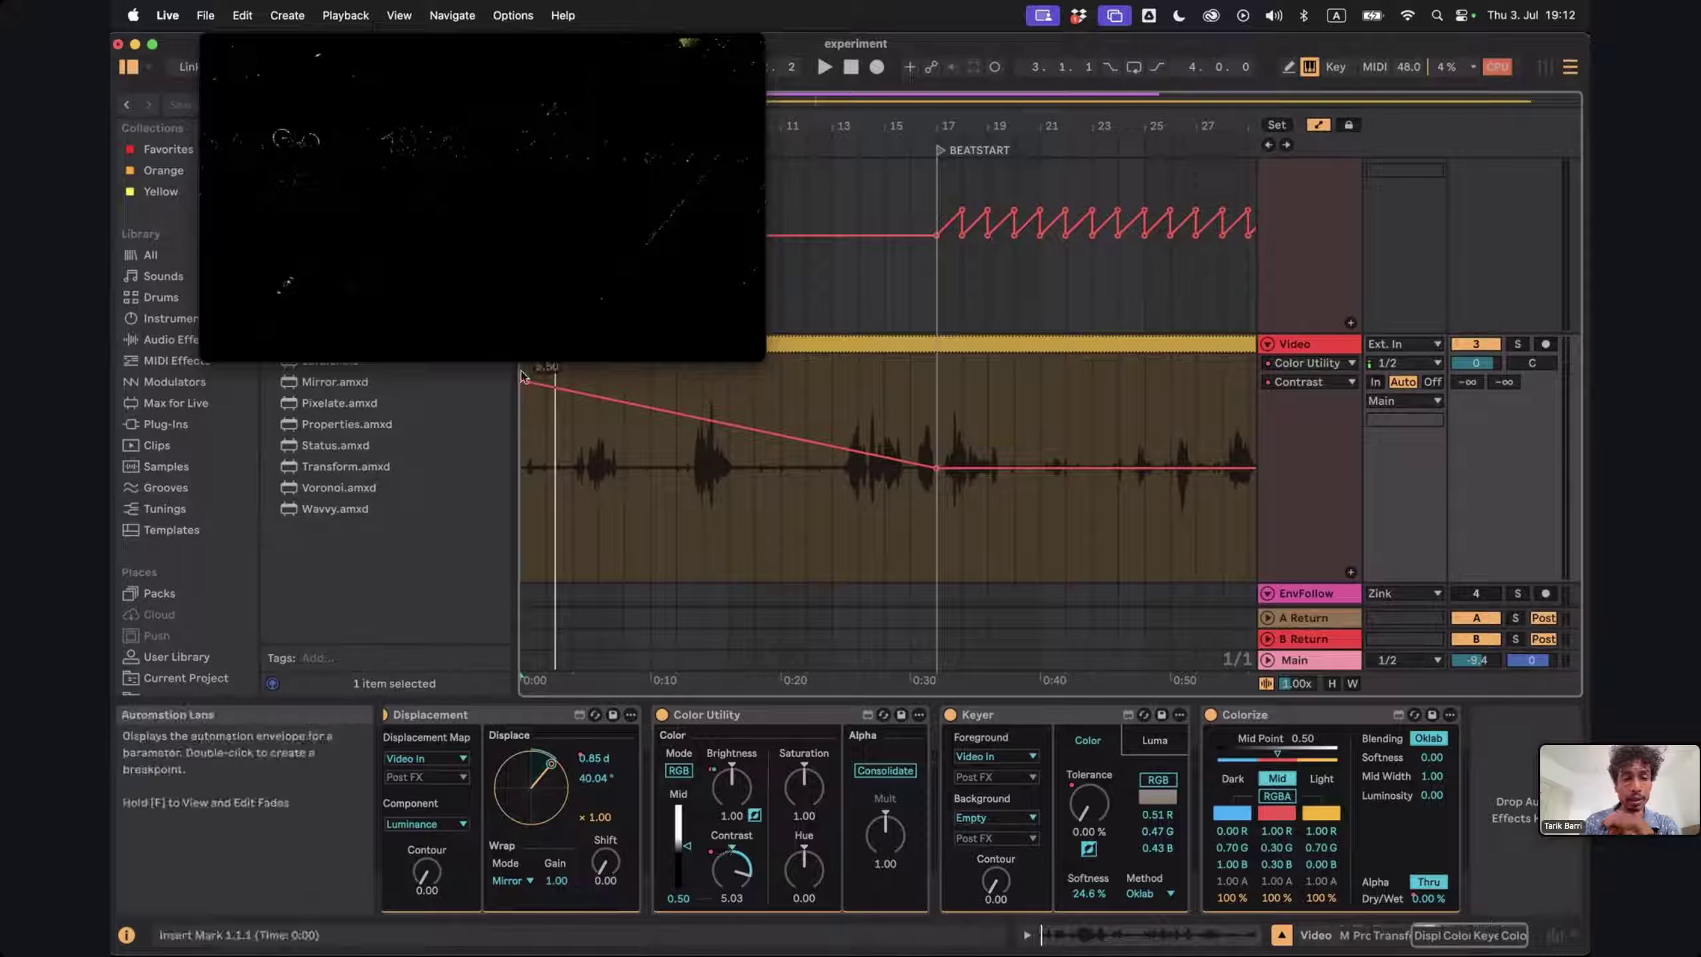
mouse_move(523, 384)
left_mouse_down()
mouse_move(523, 580)
mouse_move(523, 372)
left_mouse_up()
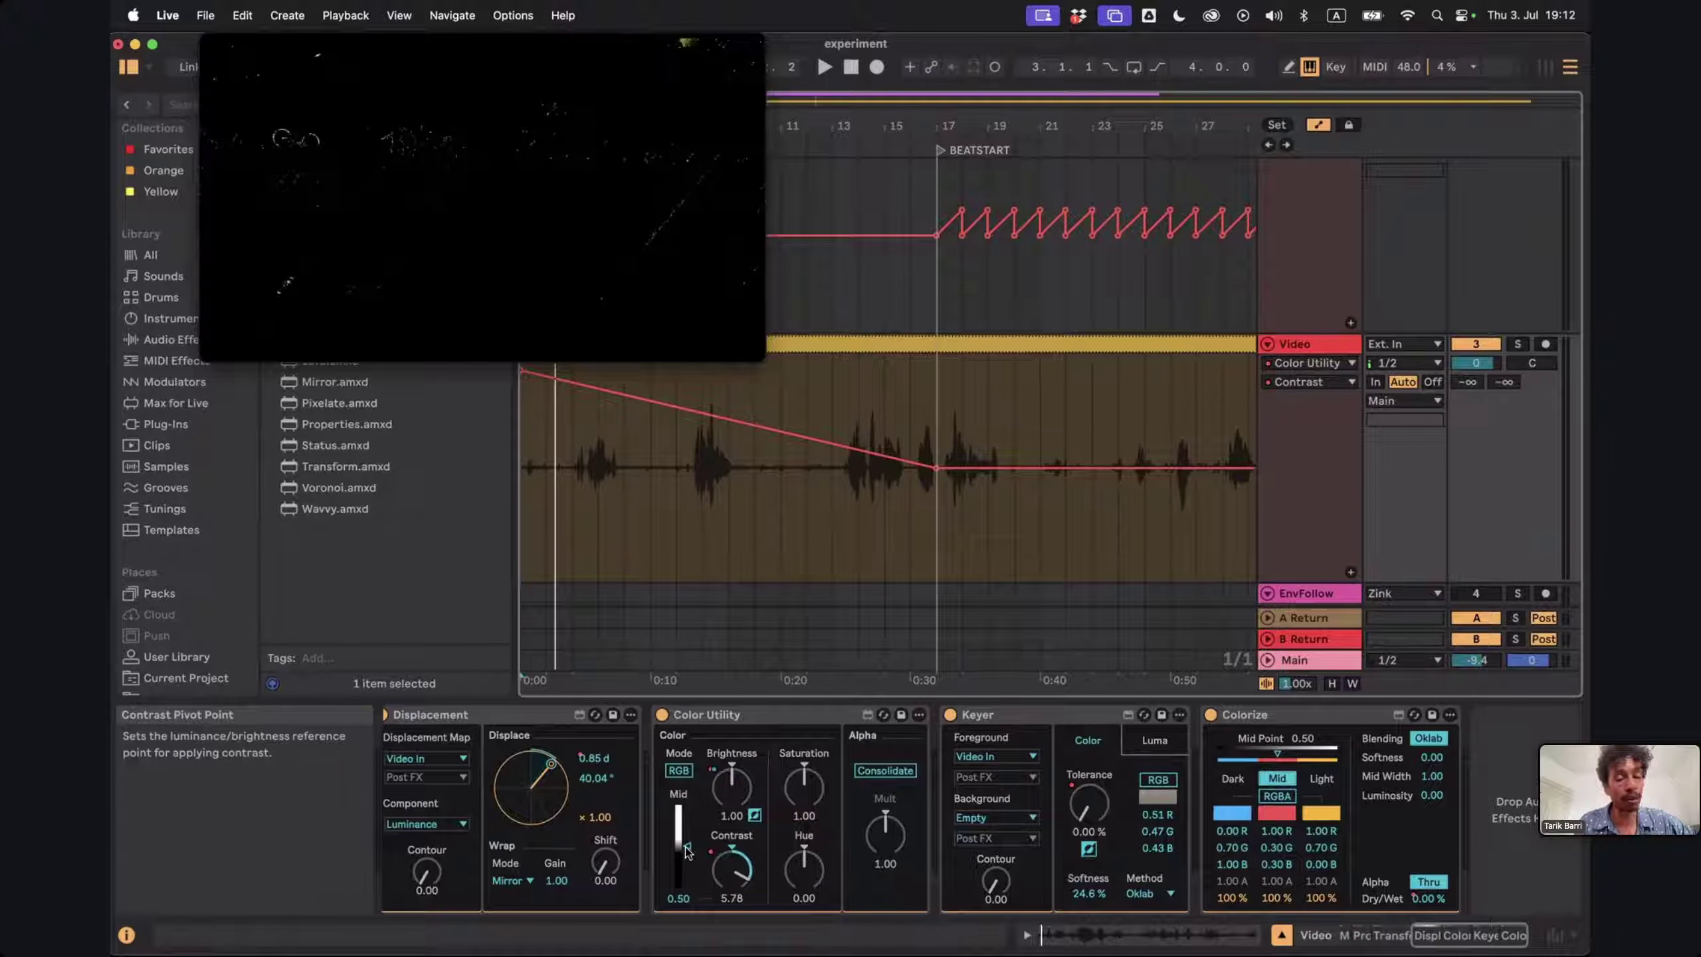
Lower the Mid contrast pivot of the Video track's Color Utility device to 0.00
left_click_drag(690, 852, 684, 850)
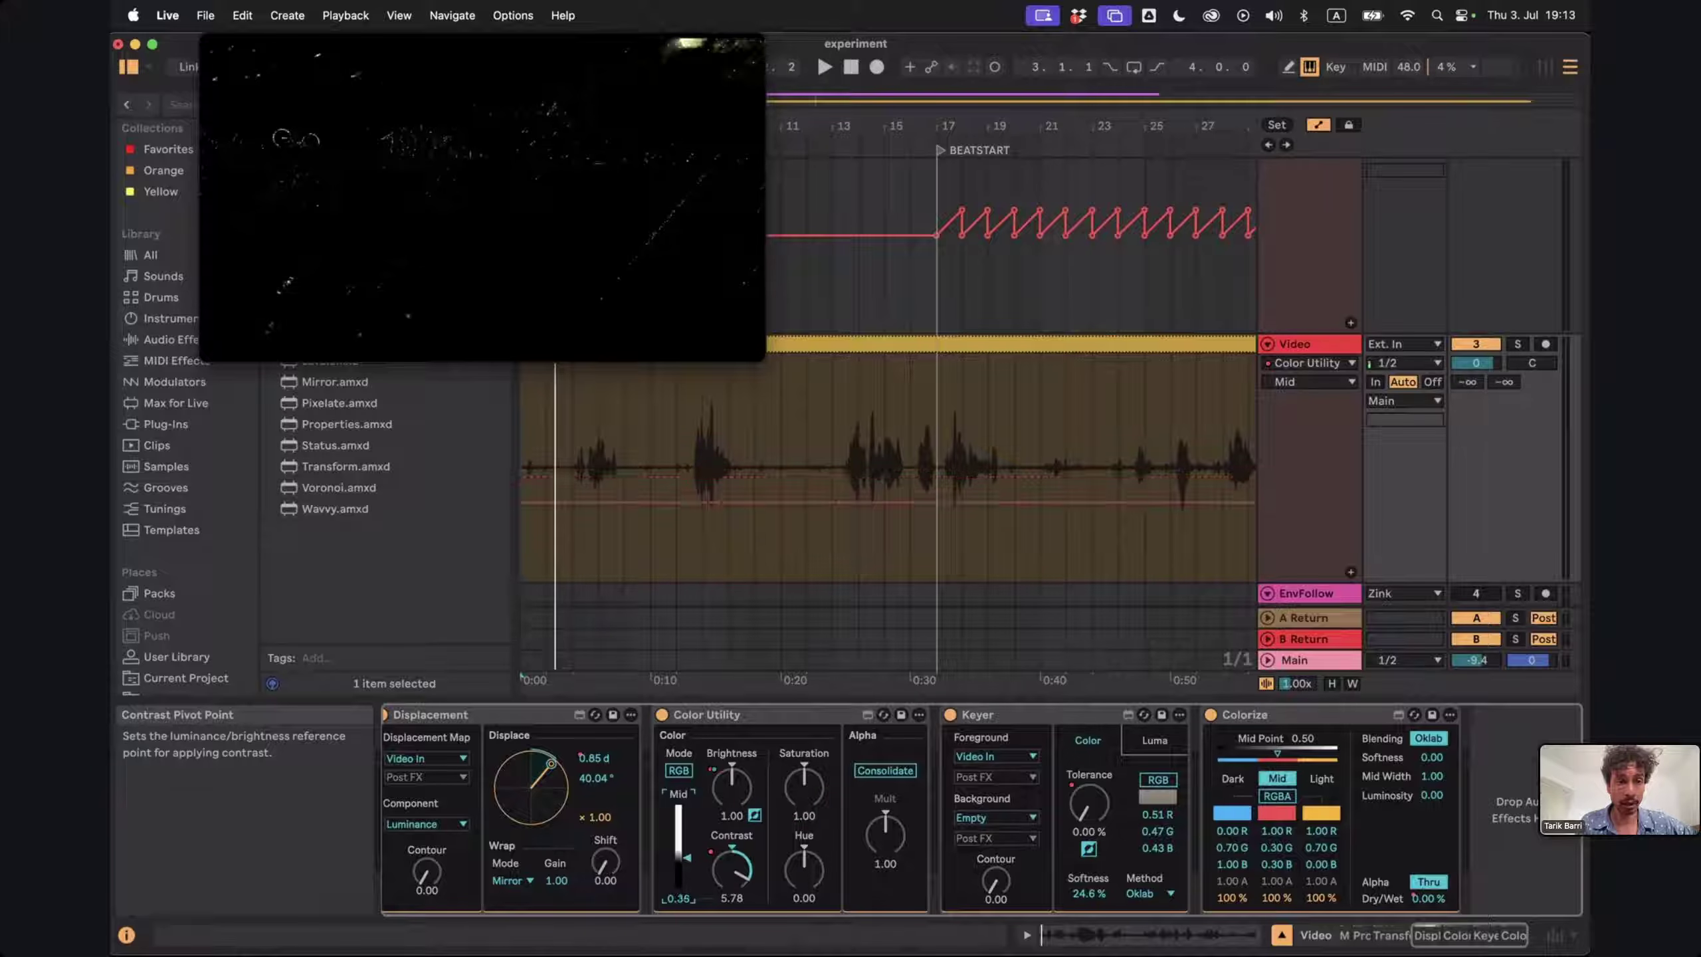
left_click_drag(679, 878, 679, 887)
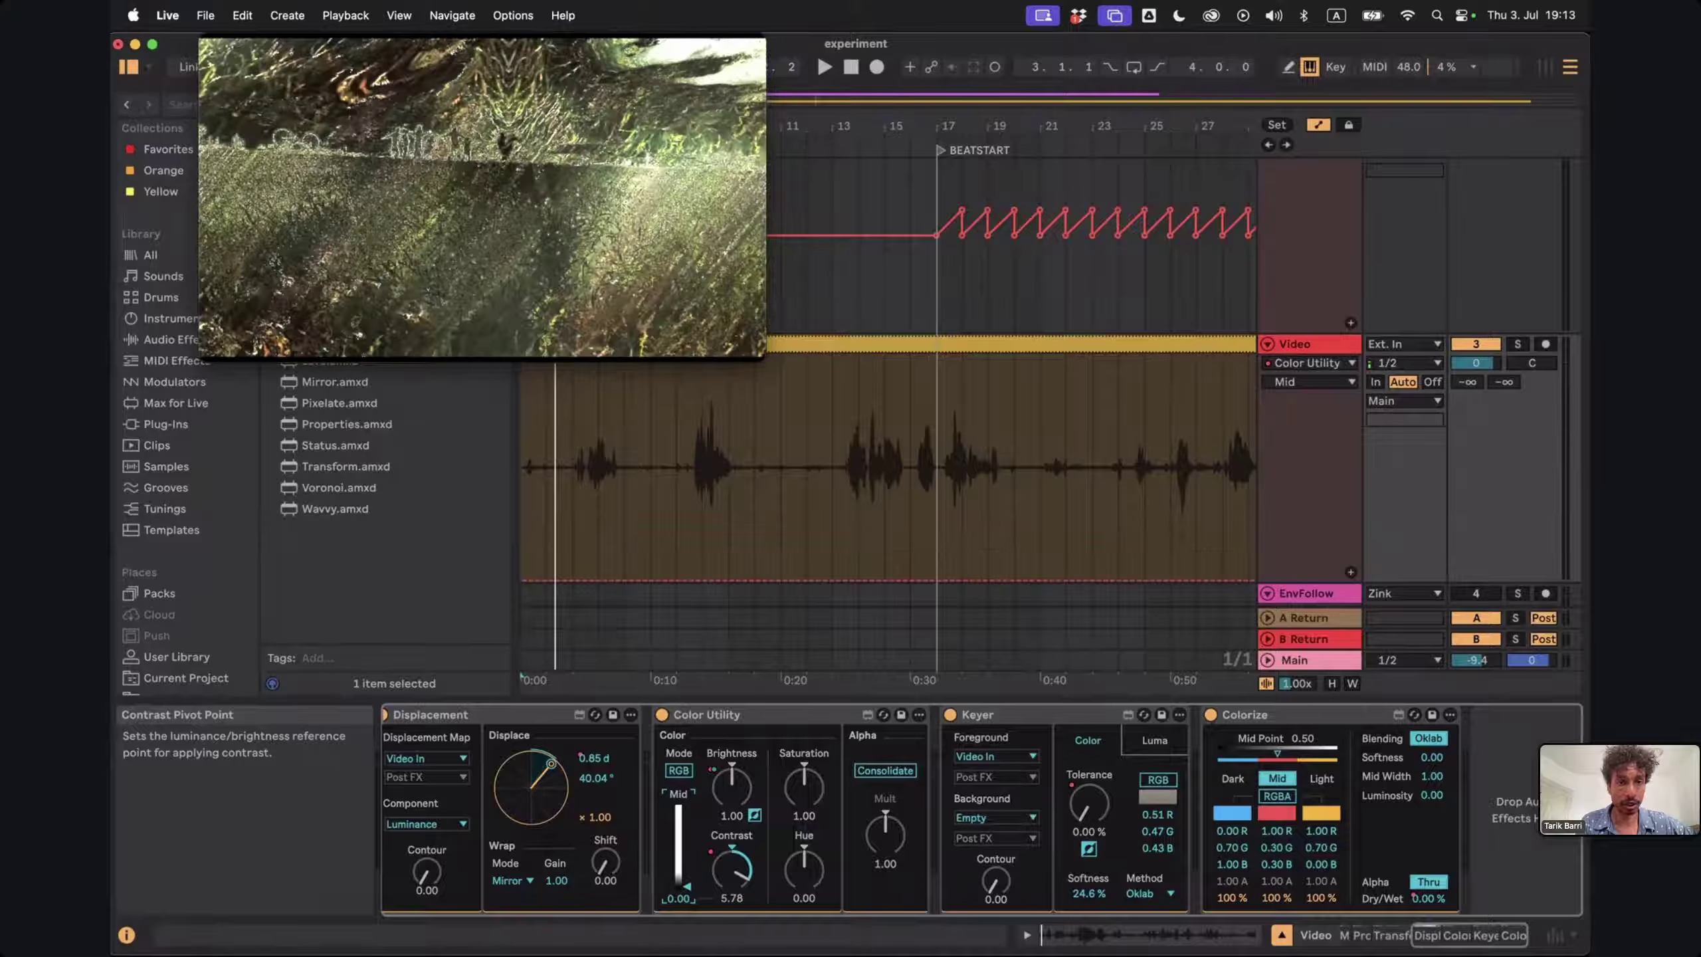
mouse_move(679, 886)
left_mouse_down()
mouse_move(679, 853)
mouse_move(679, 886)
left_mouse_up()
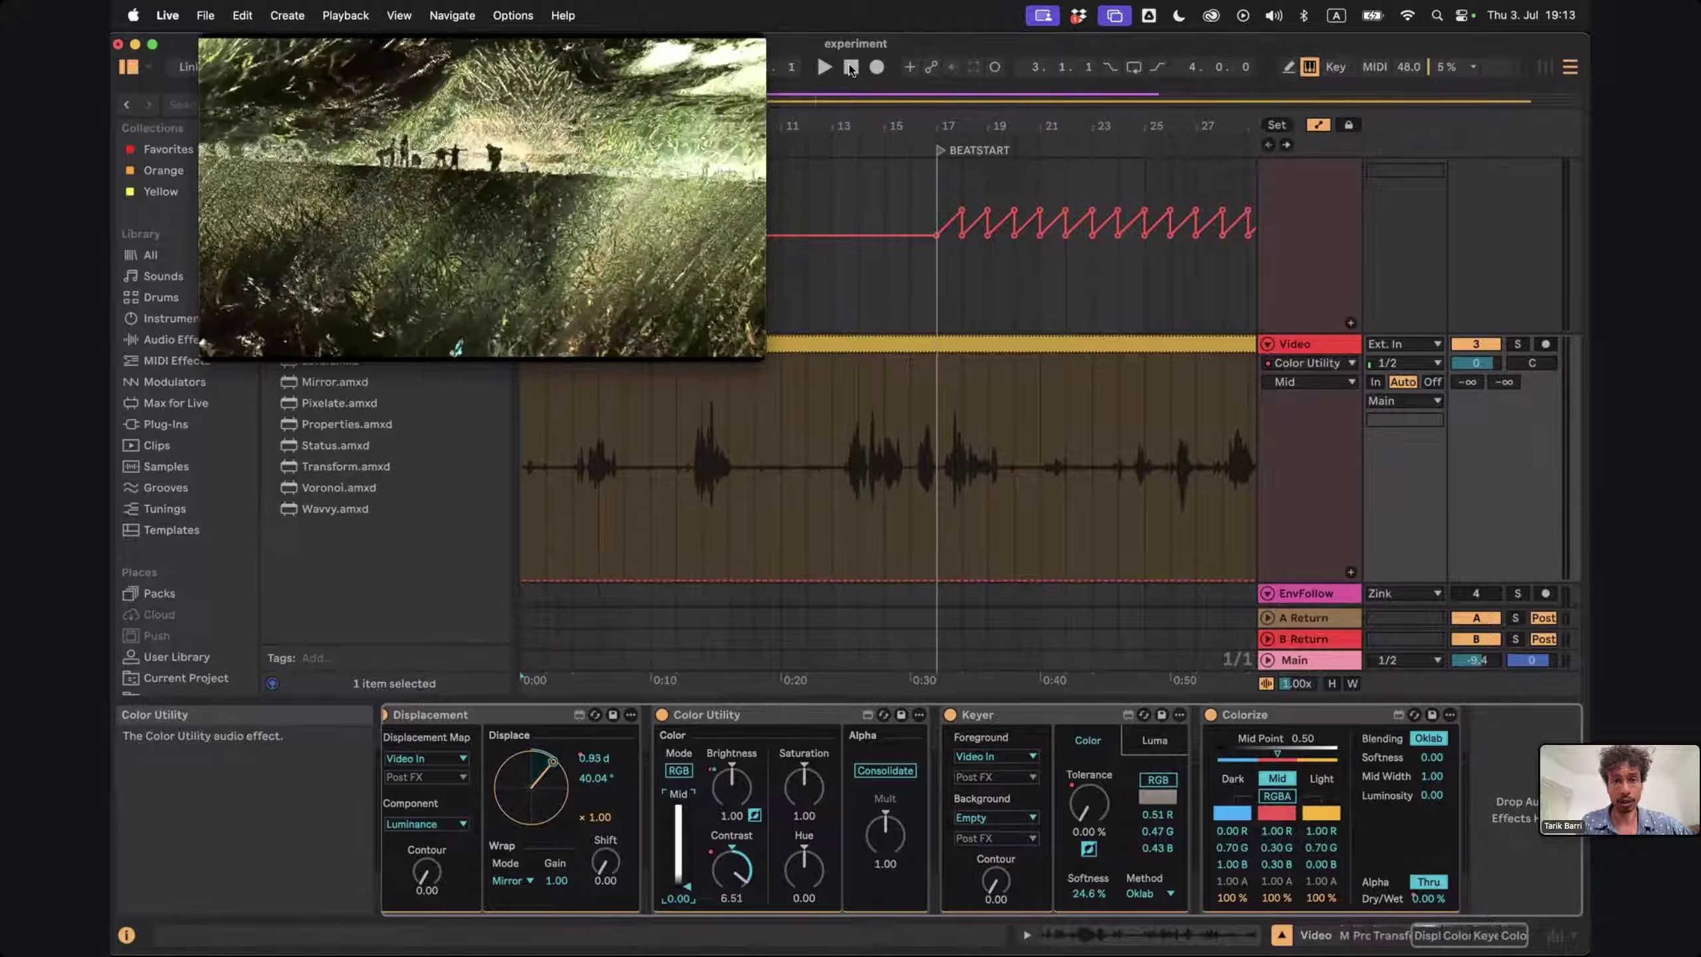
Play the set from the start to review the Contrast ramp, show its automation and play briefly from the BEATSTART marker at bar 17
left_click(827, 63)
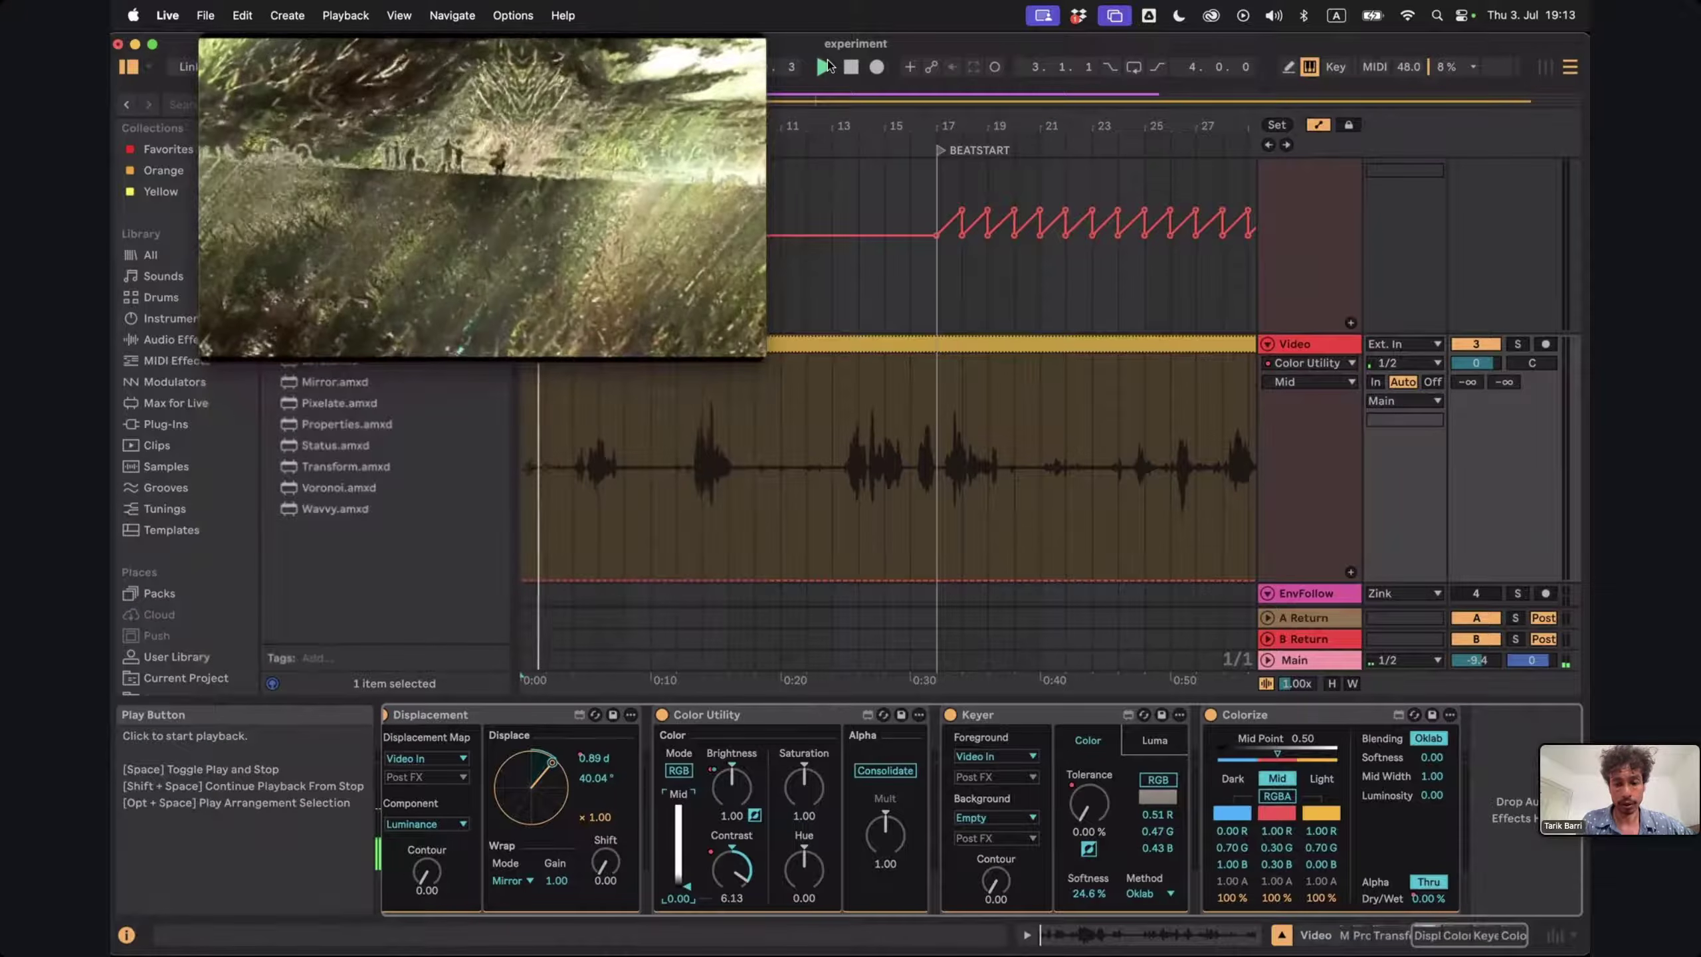
key("XF86AudioRaiseVolume")
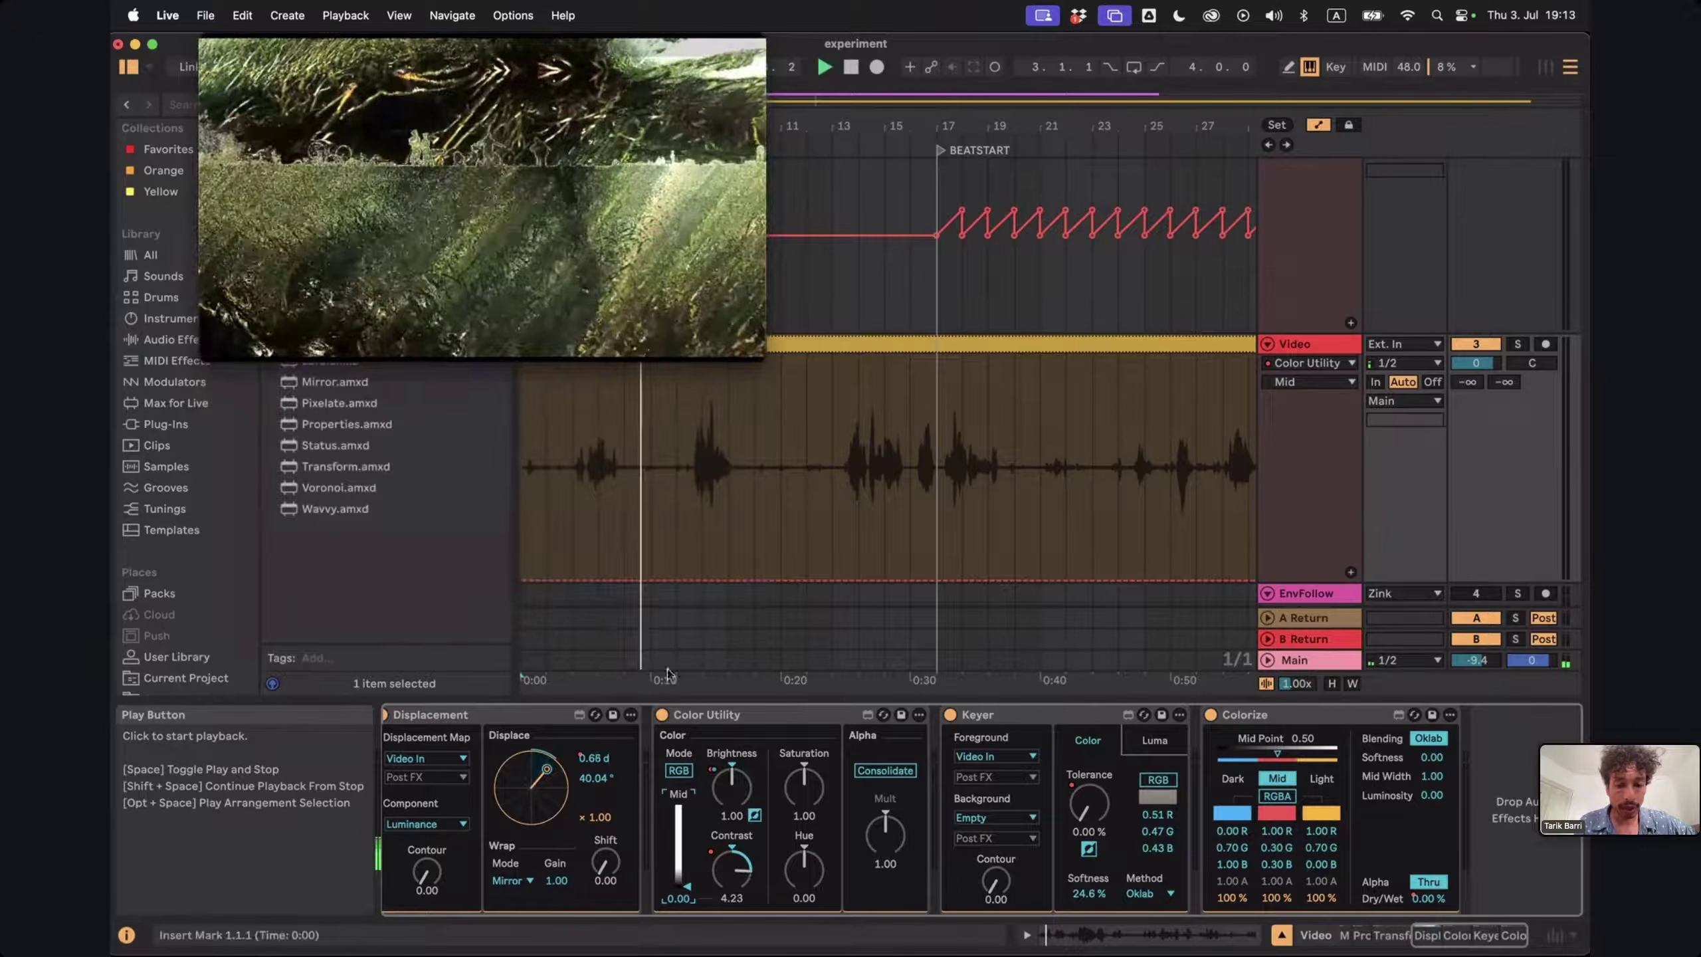
left_click(737, 877)
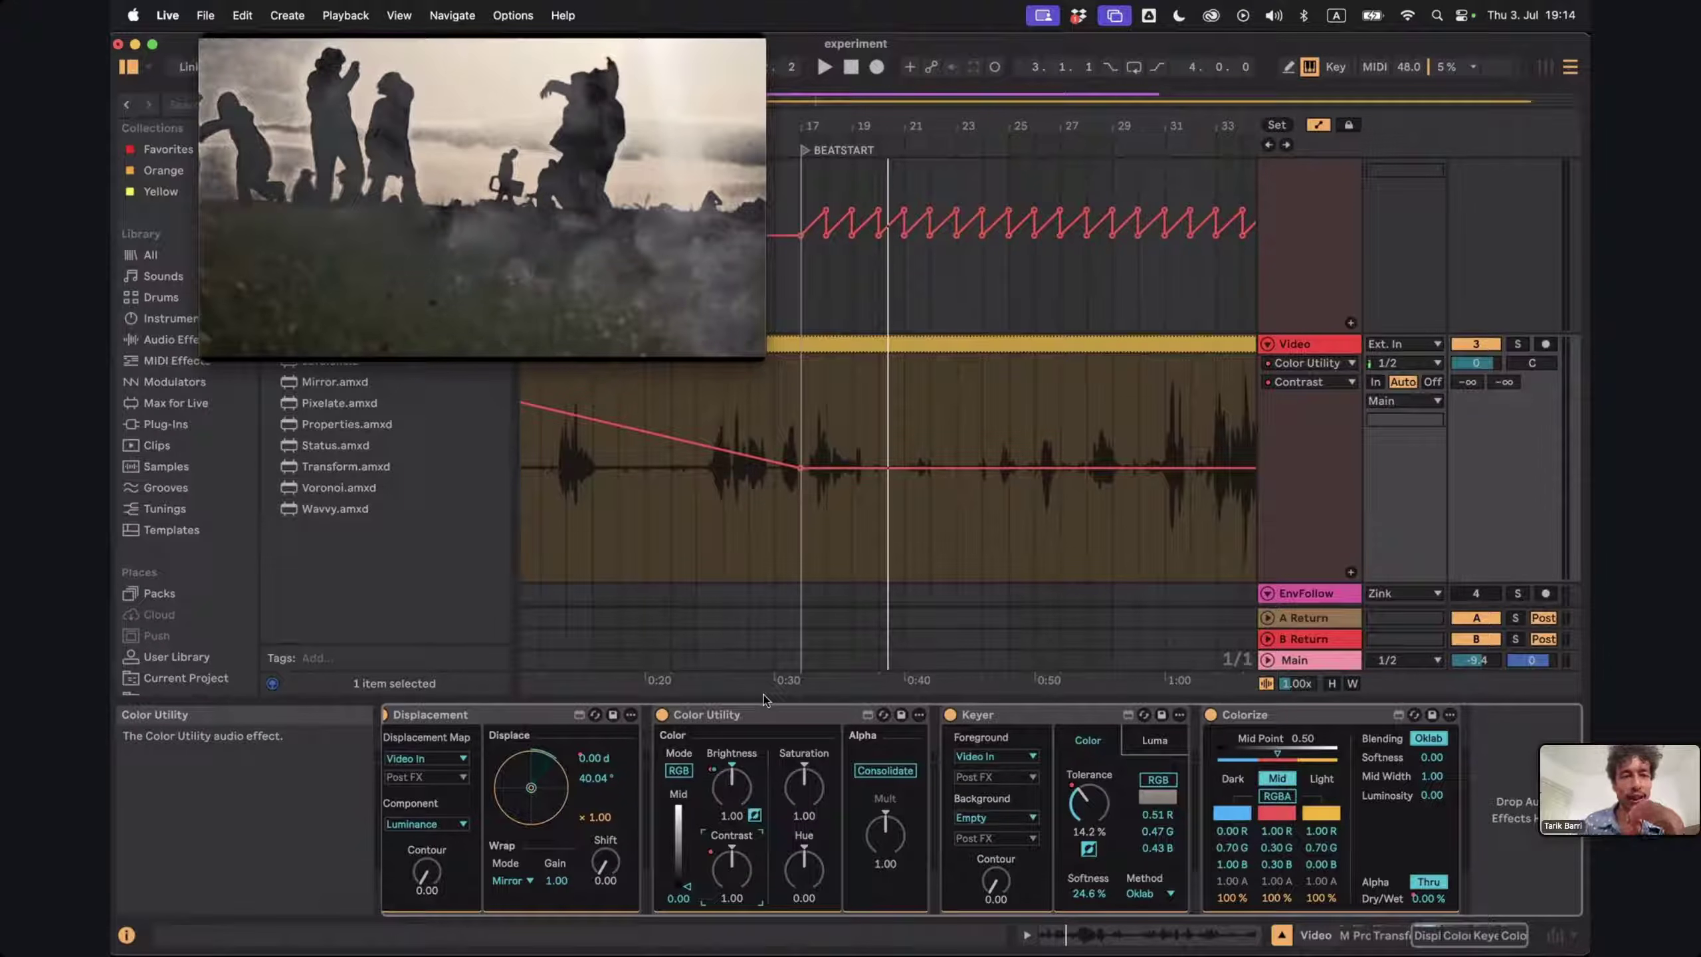
left_click(800, 409)
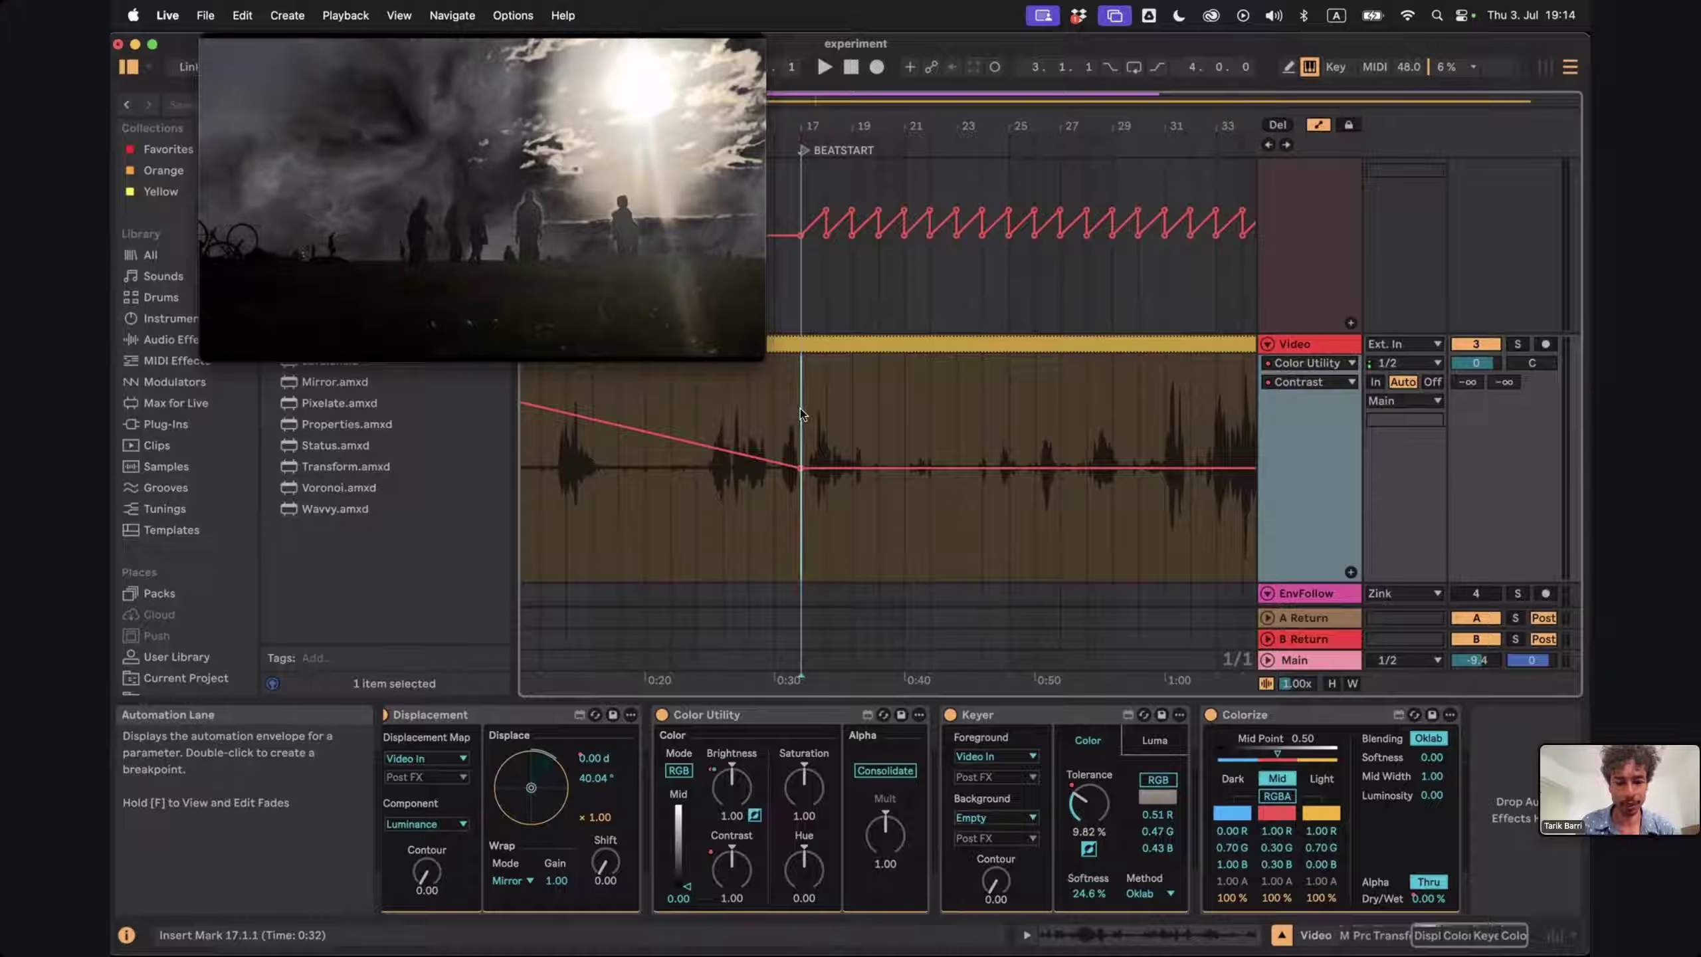
key("space")
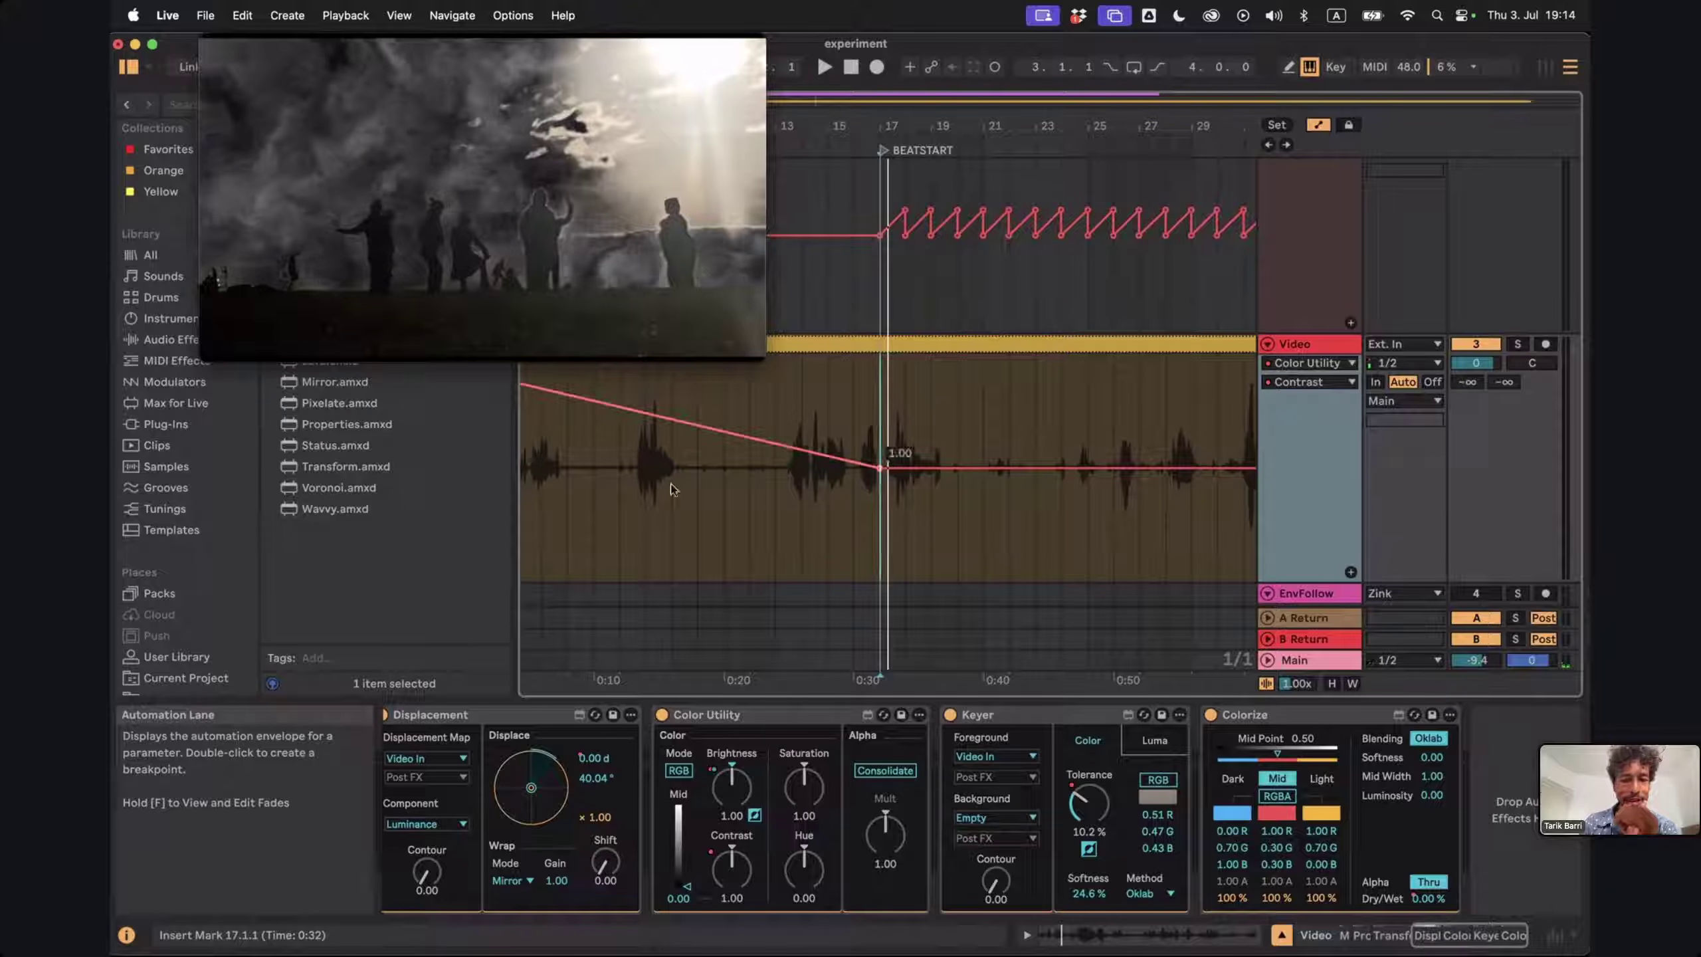
Move the video output off the browser and add the Blur effect after Colorize on the Video track, briefly trying its Size X
left_click(513, 55)
left_click_drag(513, 55, 910, 54)
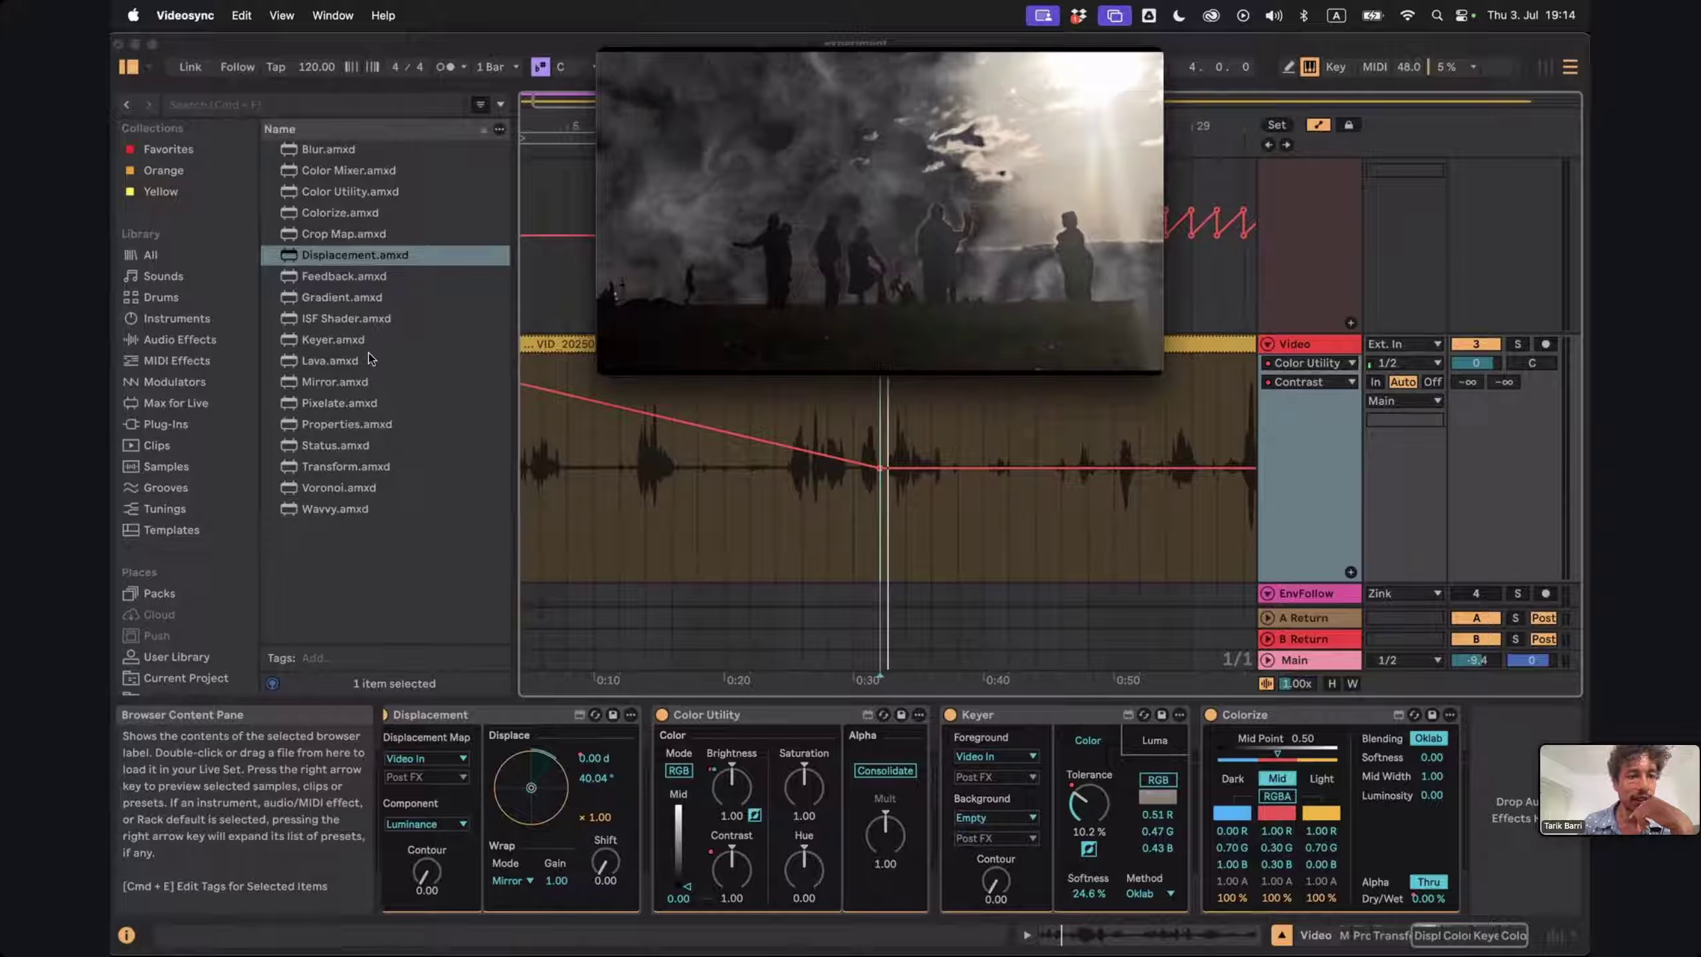
left_click(314, 148)
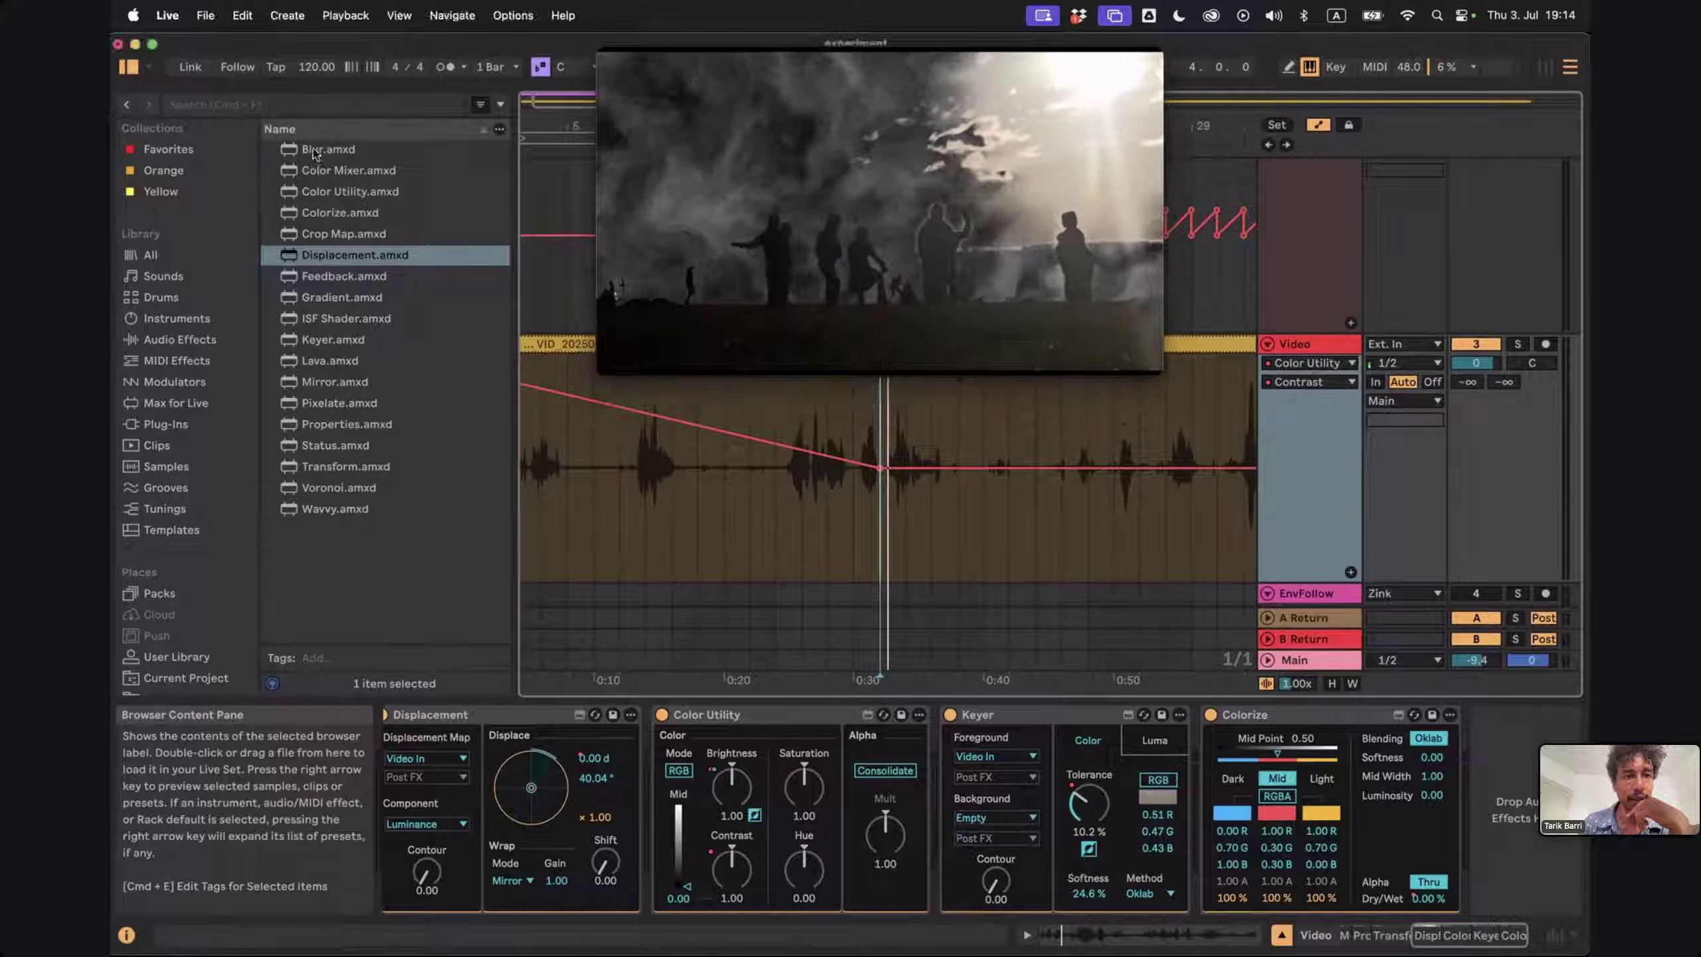
left_click(310, 150)
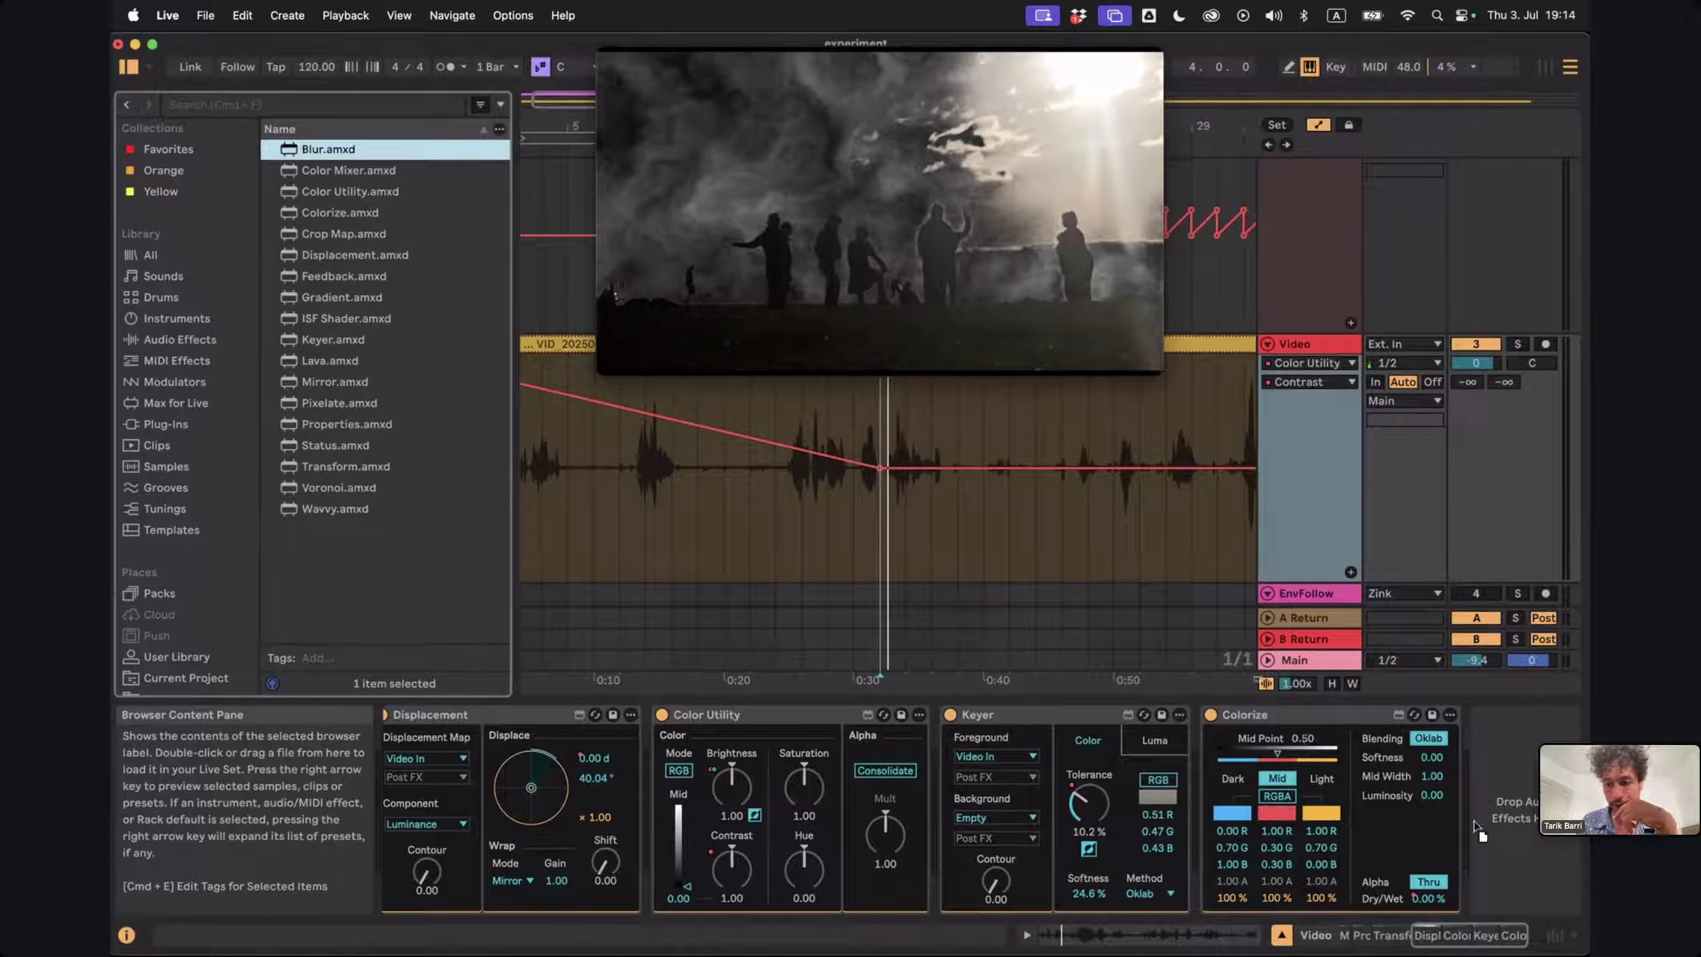
left_click_drag(1476, 823, 1515, 809)
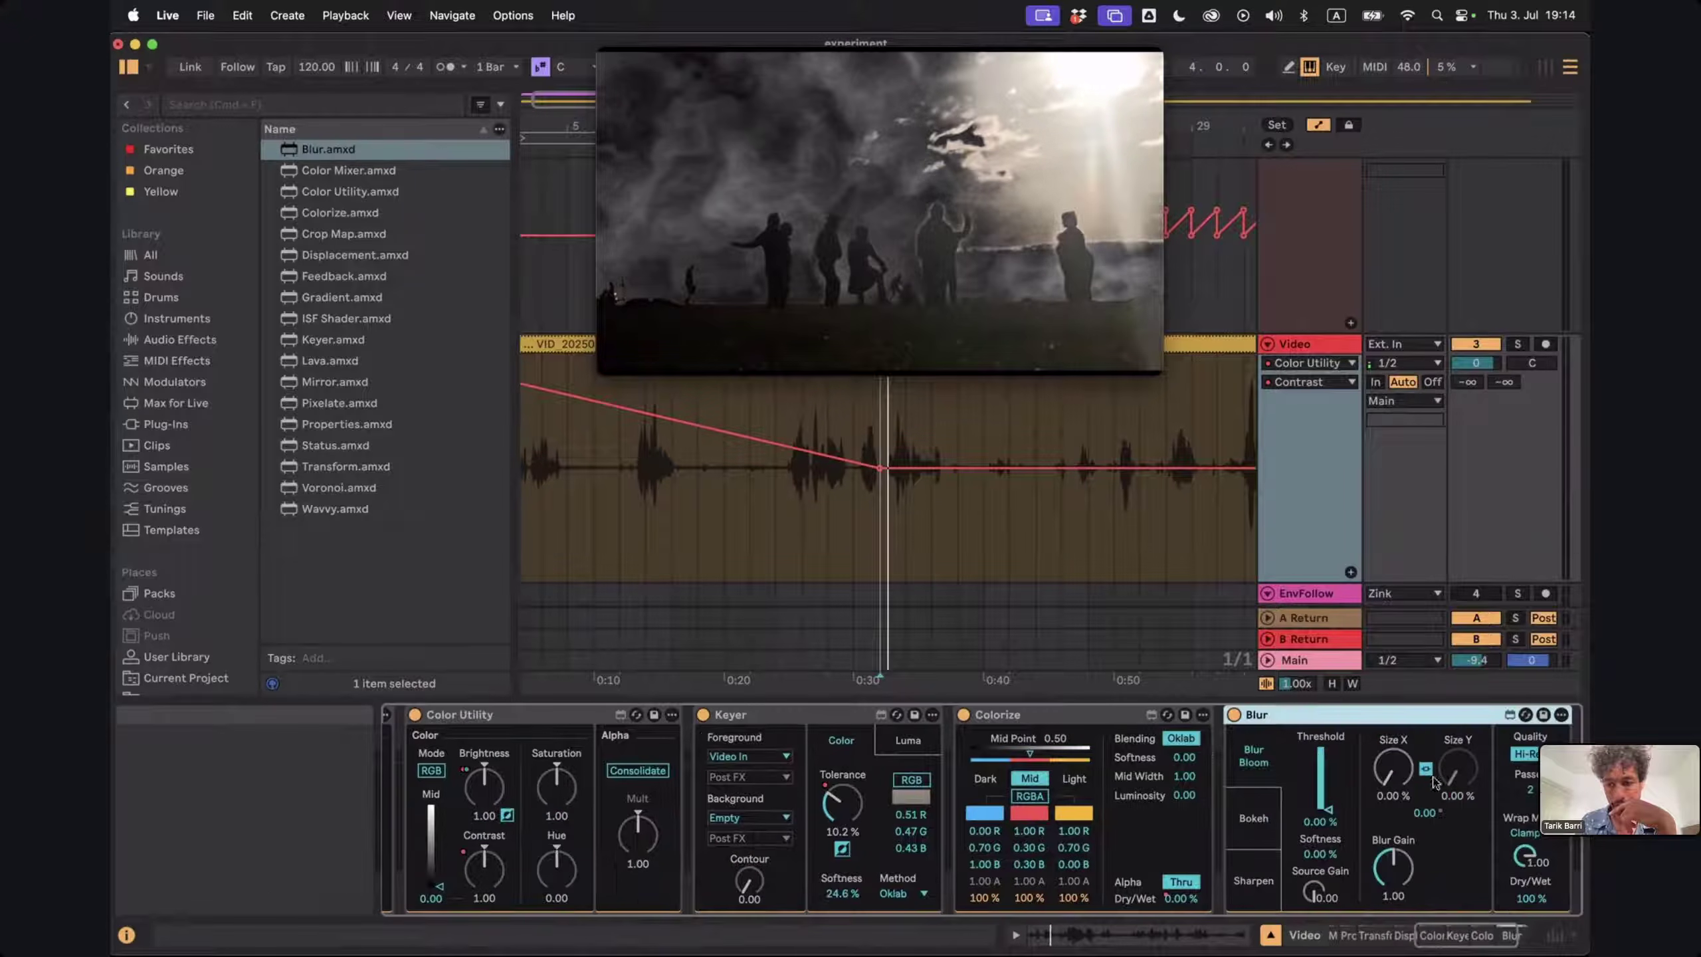
mouse_move(1393, 767)
left_mouse_down()
mouse_move(1393, 751)
mouse_move(1393, 767)
left_mouse_up()
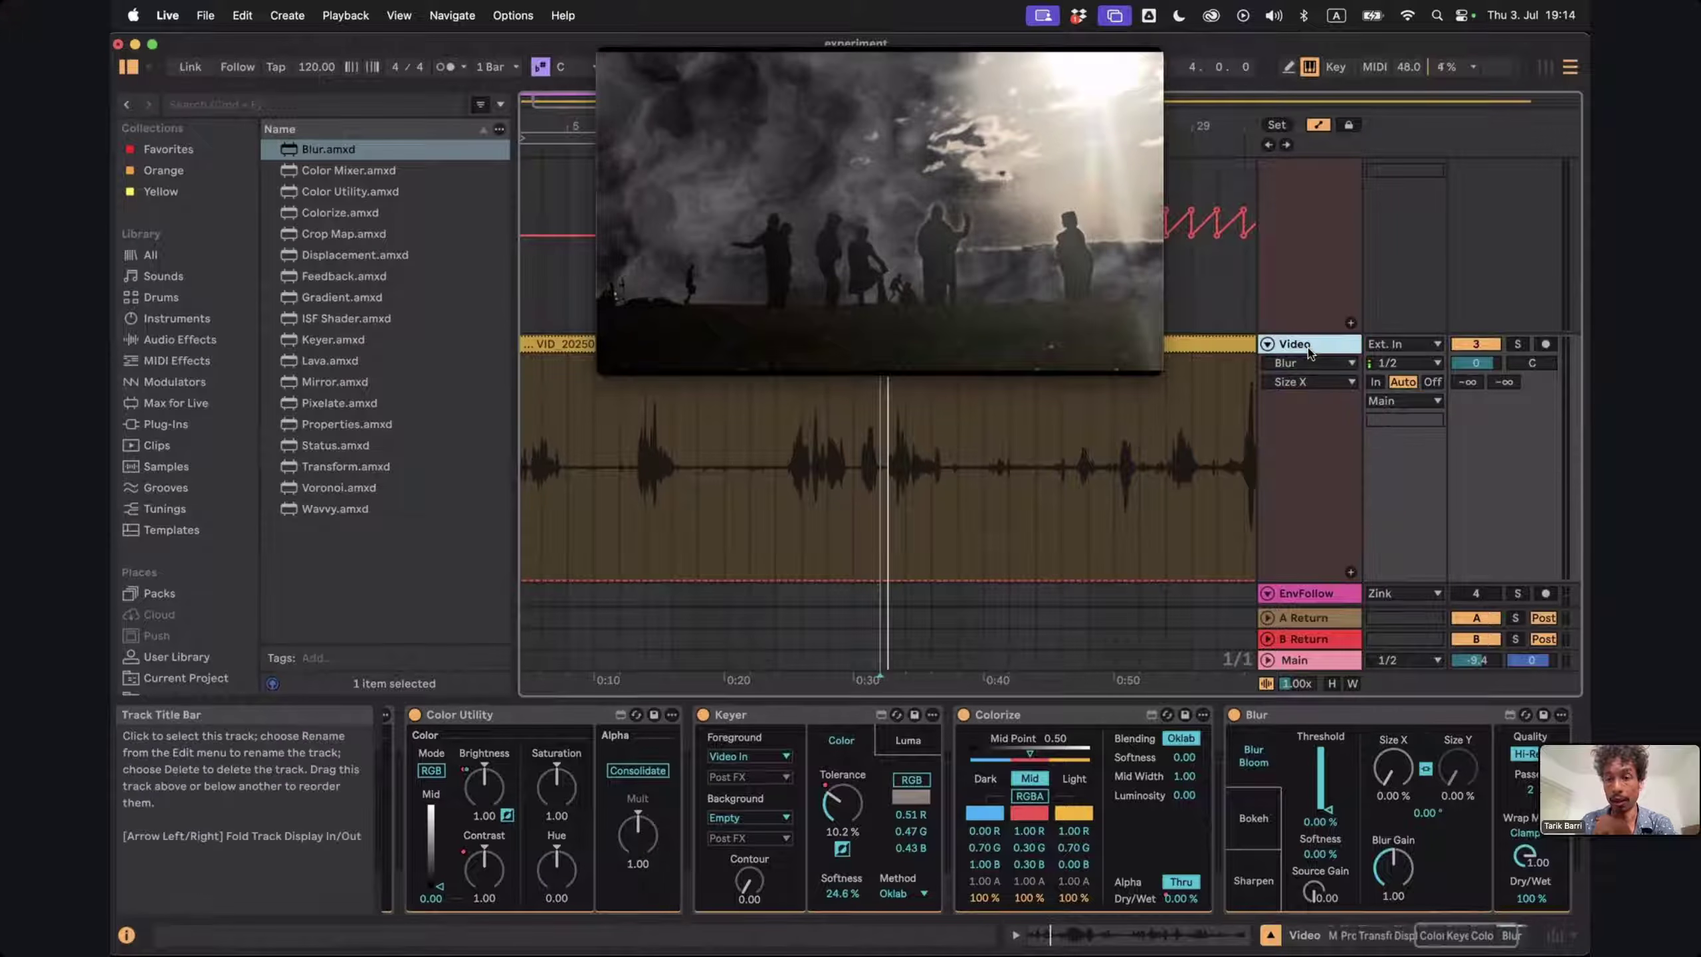
Switch the Clouds track off and on, and do the same with the Video track, to compare their contributions to the picture
scroll(1308, 348, "up", 5)
left_click(1302, 265)
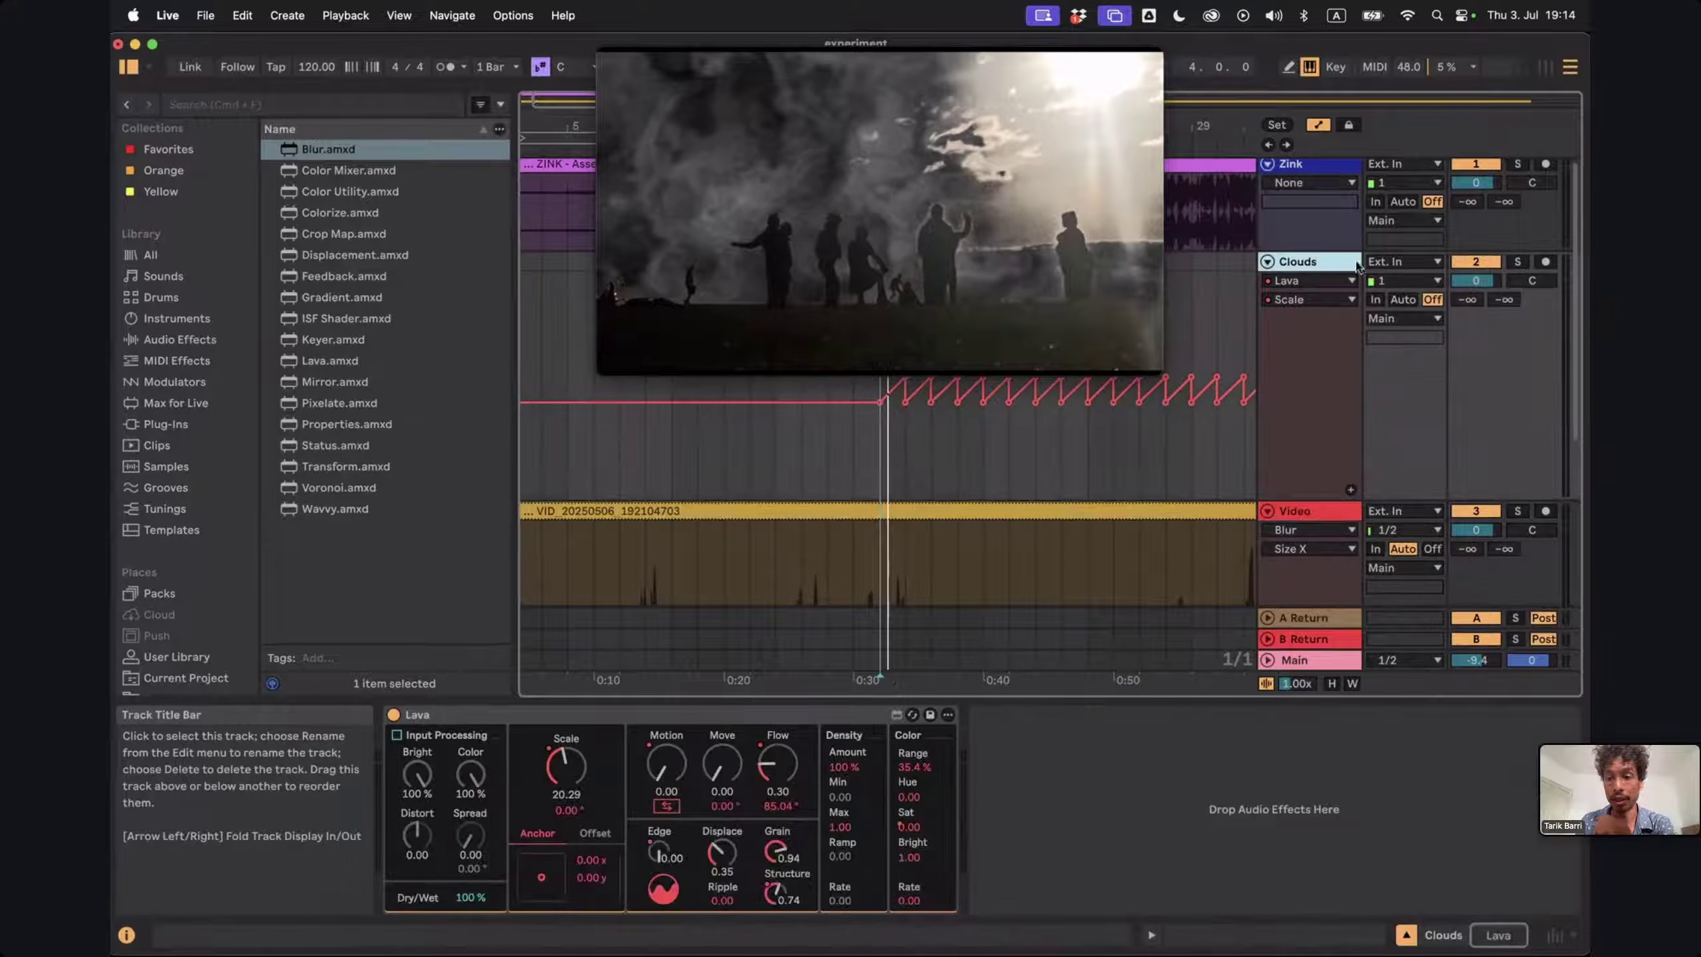
left_click(1477, 262)
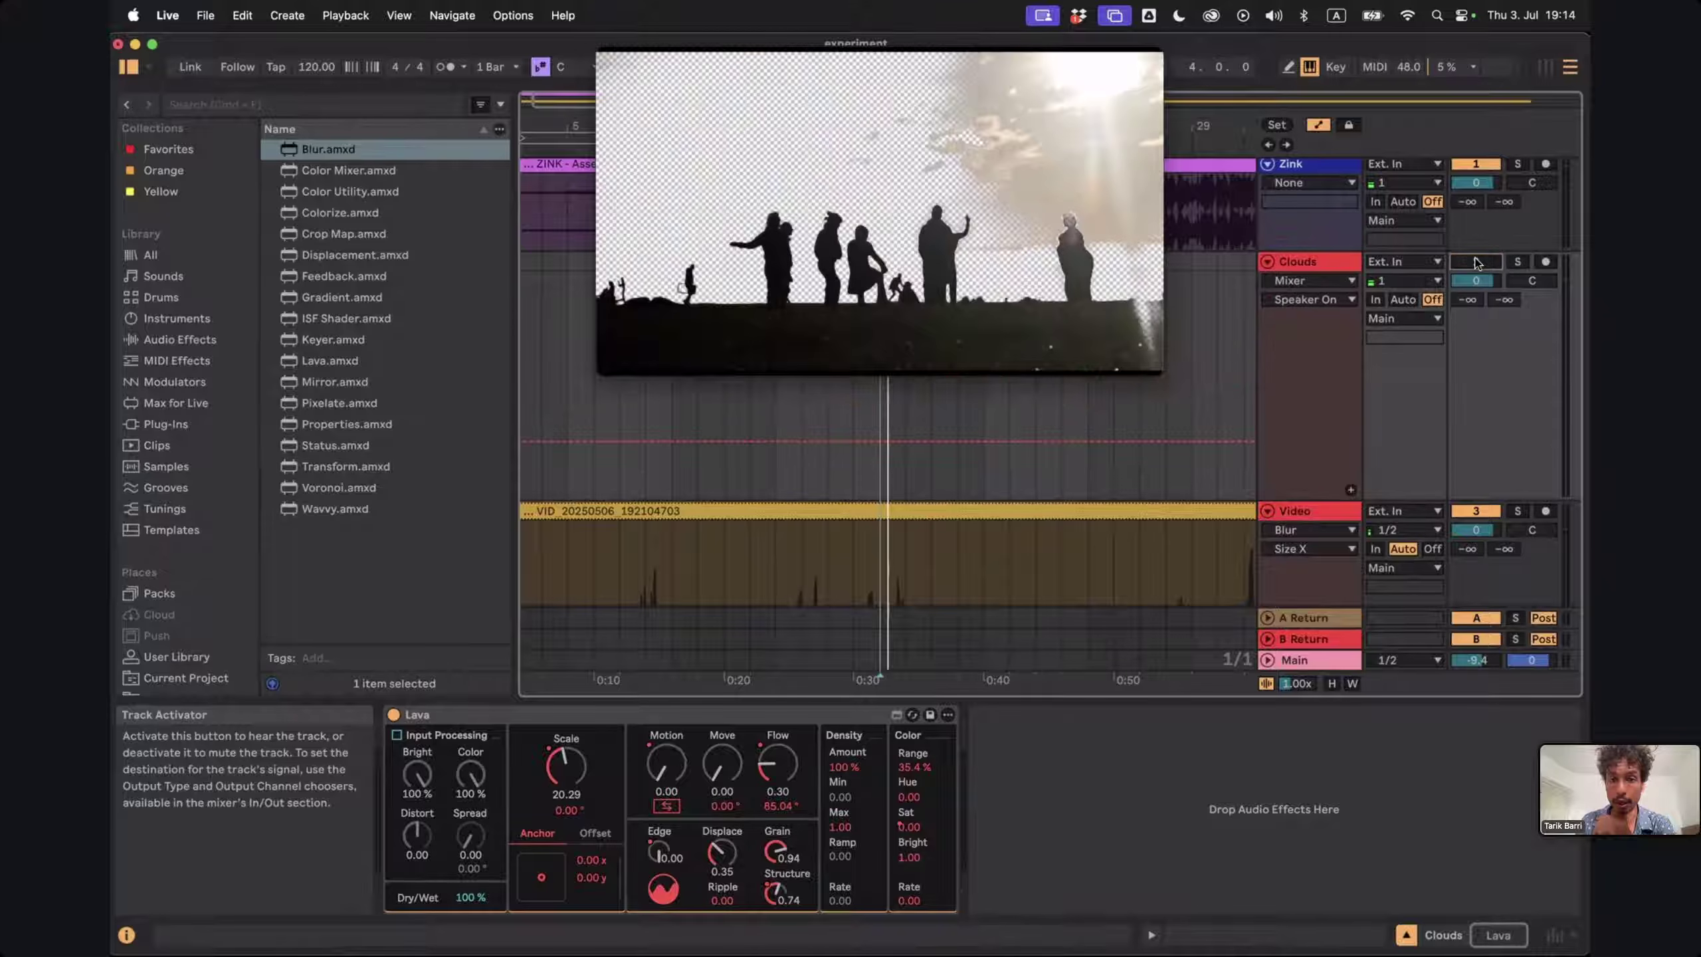
left_click(1476, 262)
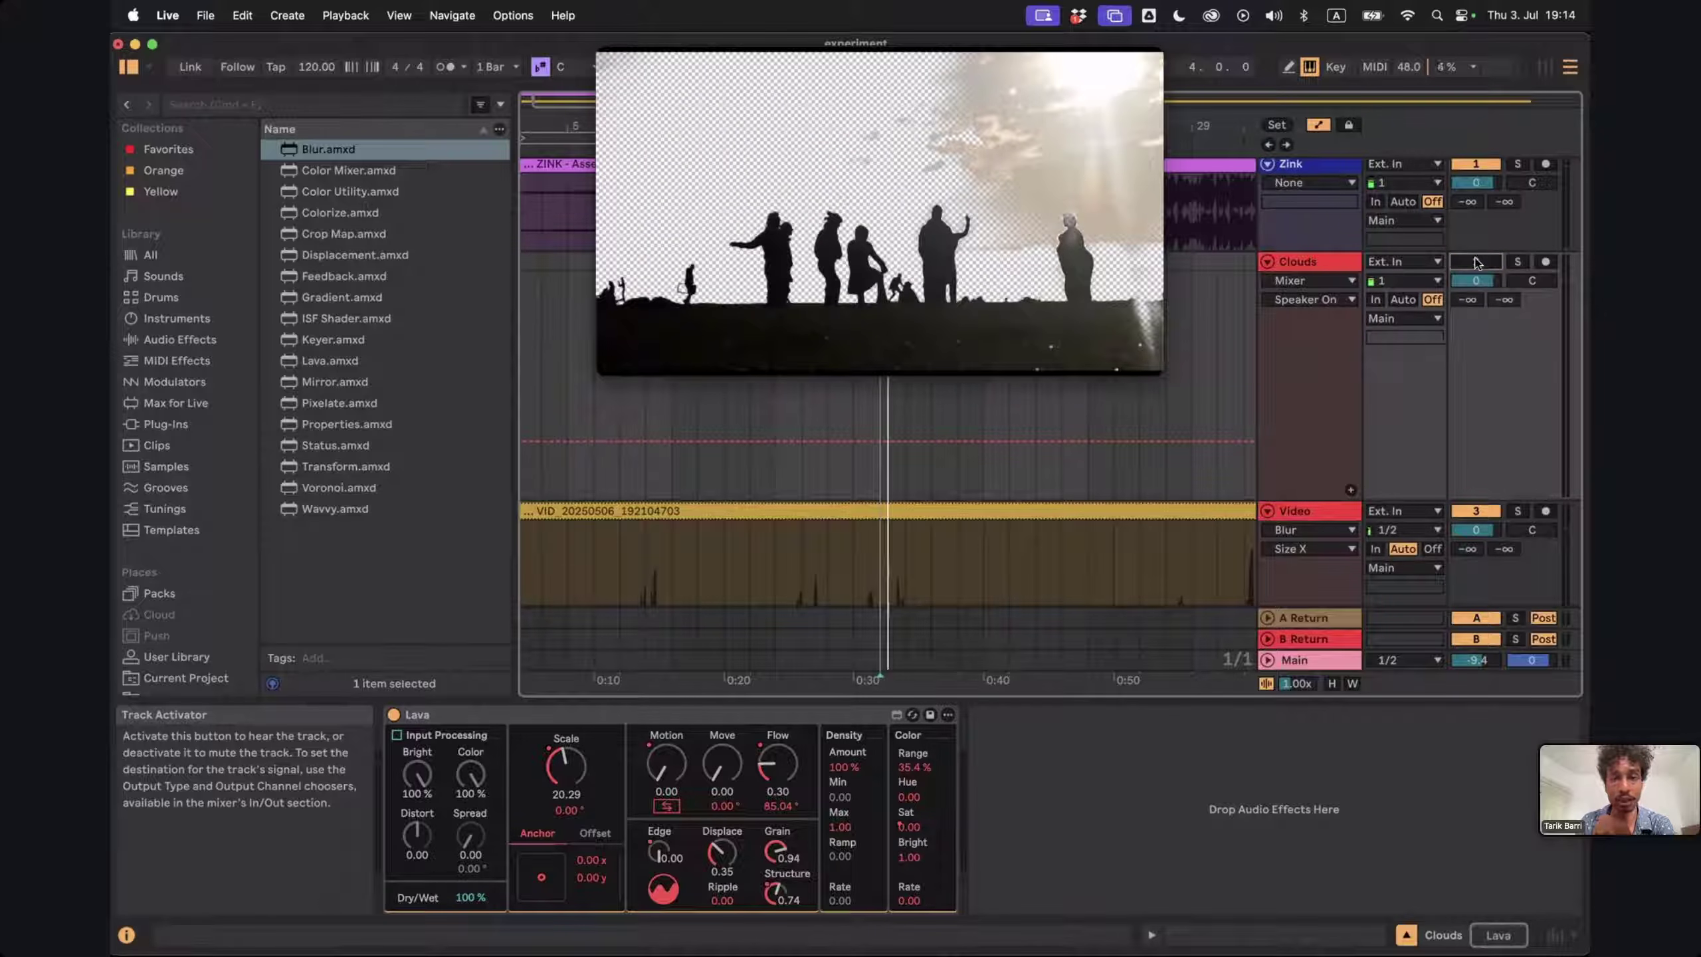
left_click(1477, 262)
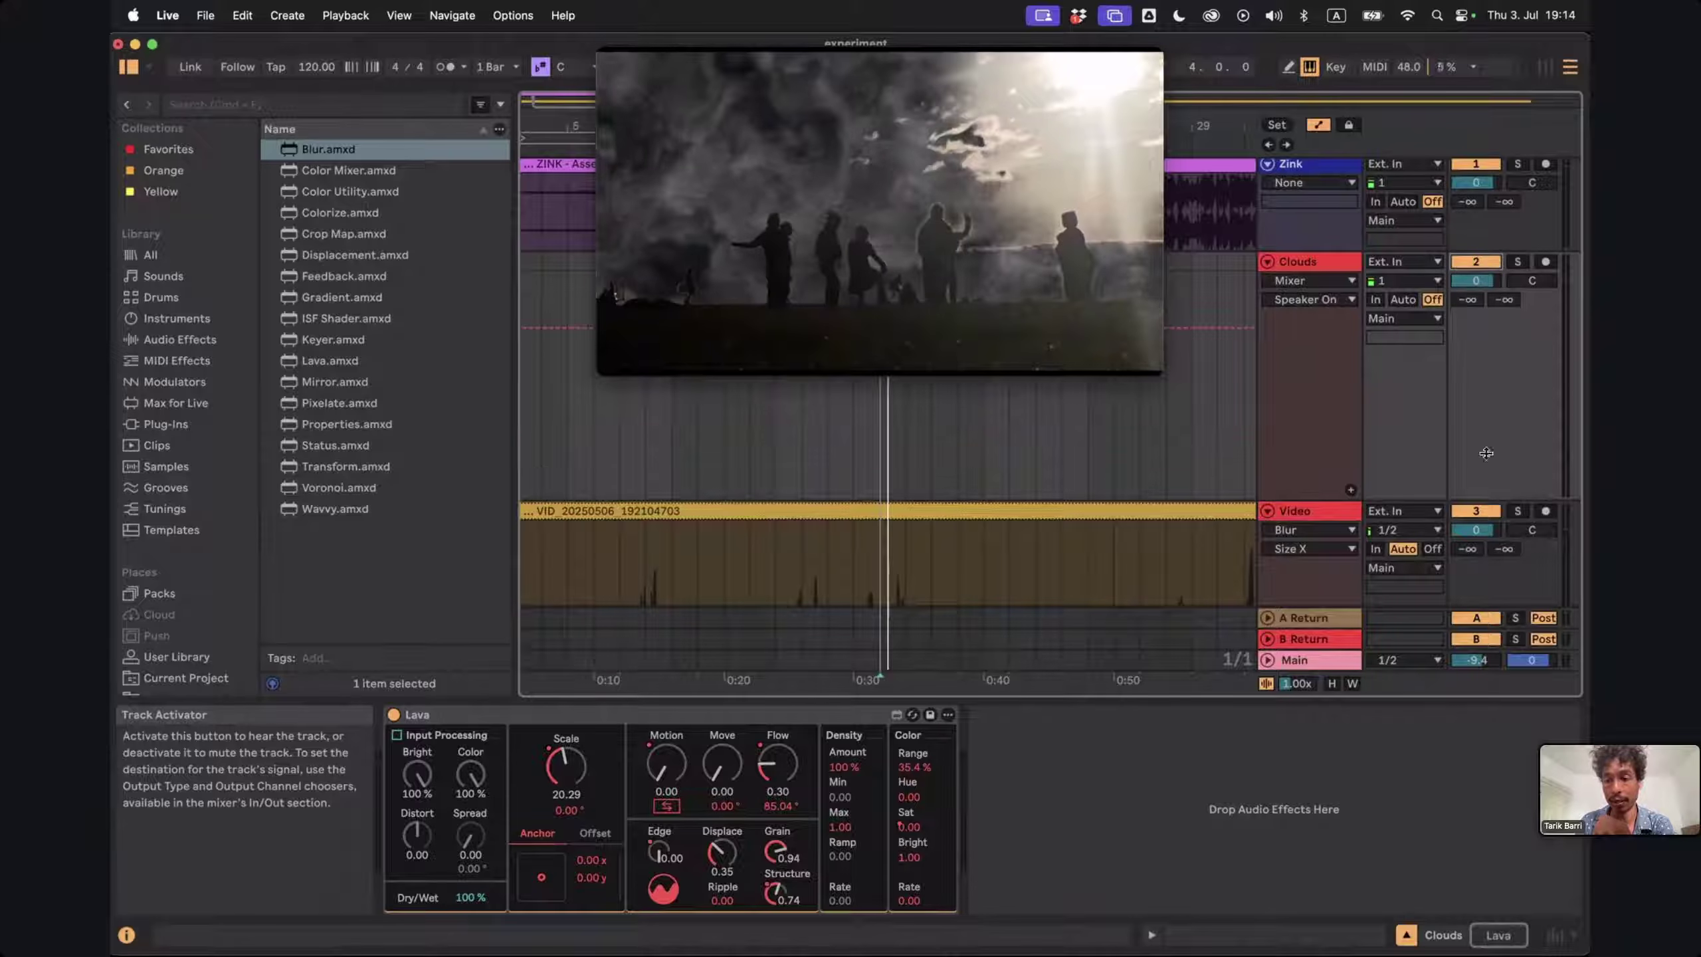
left_click(1483, 511)
left_click(1476, 511)
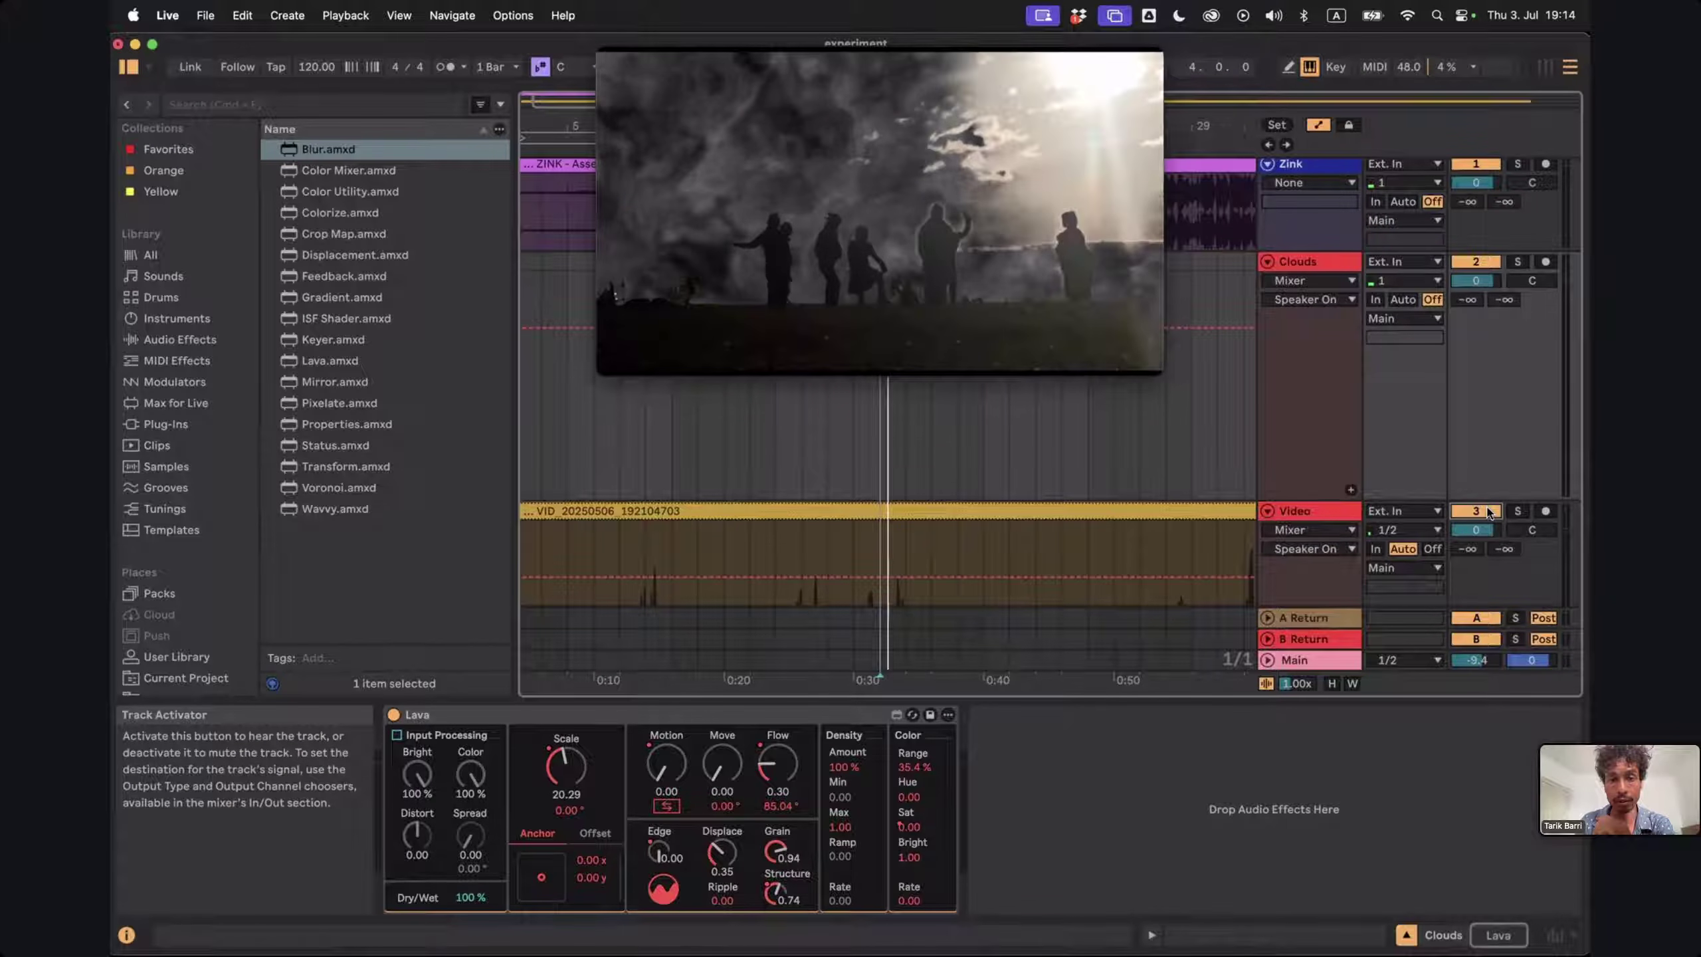
left_click(1477, 511)
left_click(1477, 511)
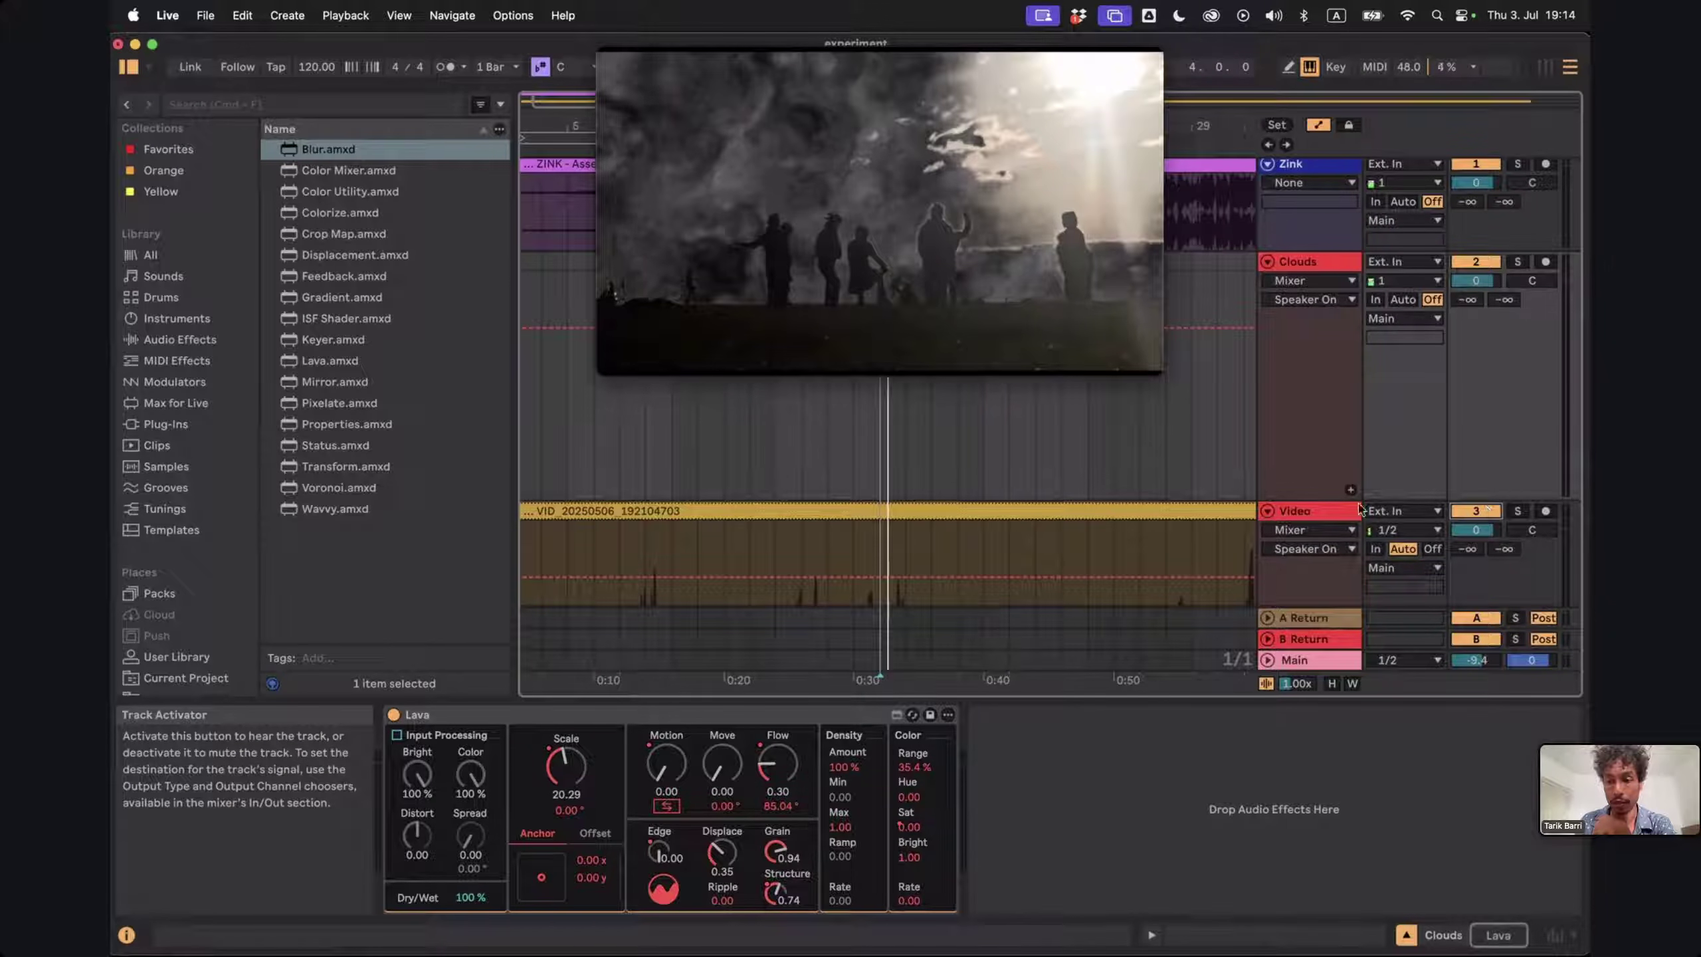
Reopen the Video track's devices and try the Blur device's Size X, leaving it at 0.00%
left_click(1317, 512)
left_click(1298, 724)
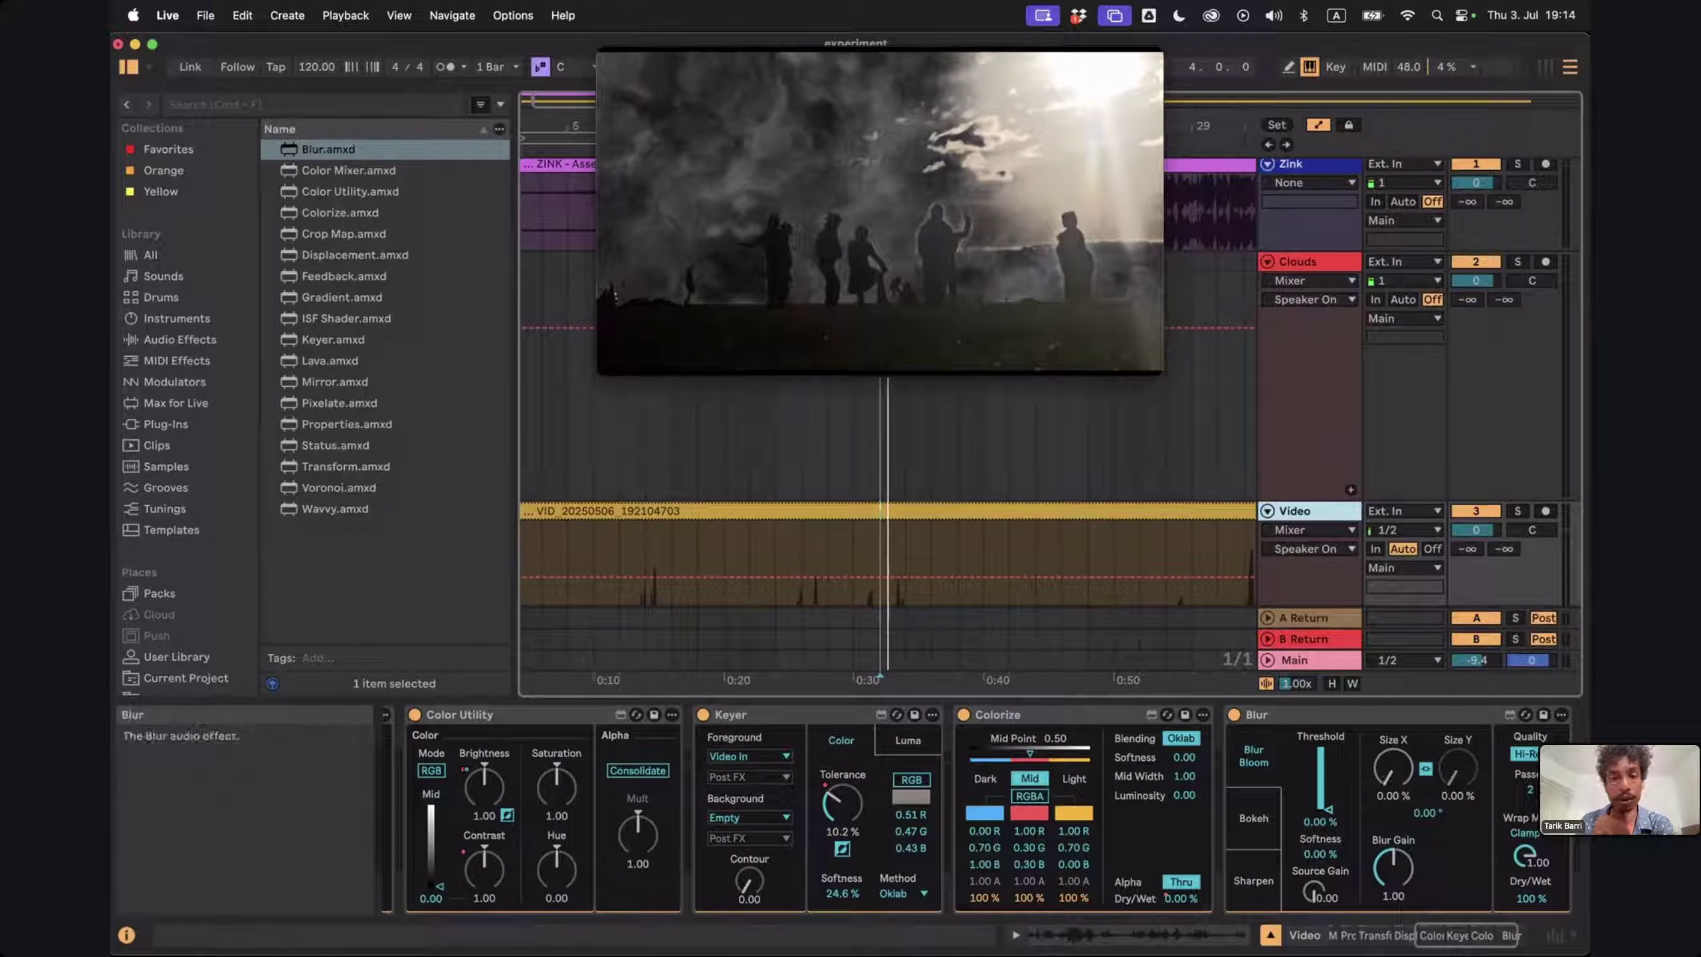
mouse_move(1393, 768)
left_mouse_down()
mouse_move(1393, 747)
mouse_move(1393, 784)
left_mouse_up()
scroll(1327, 588, "down", 2)
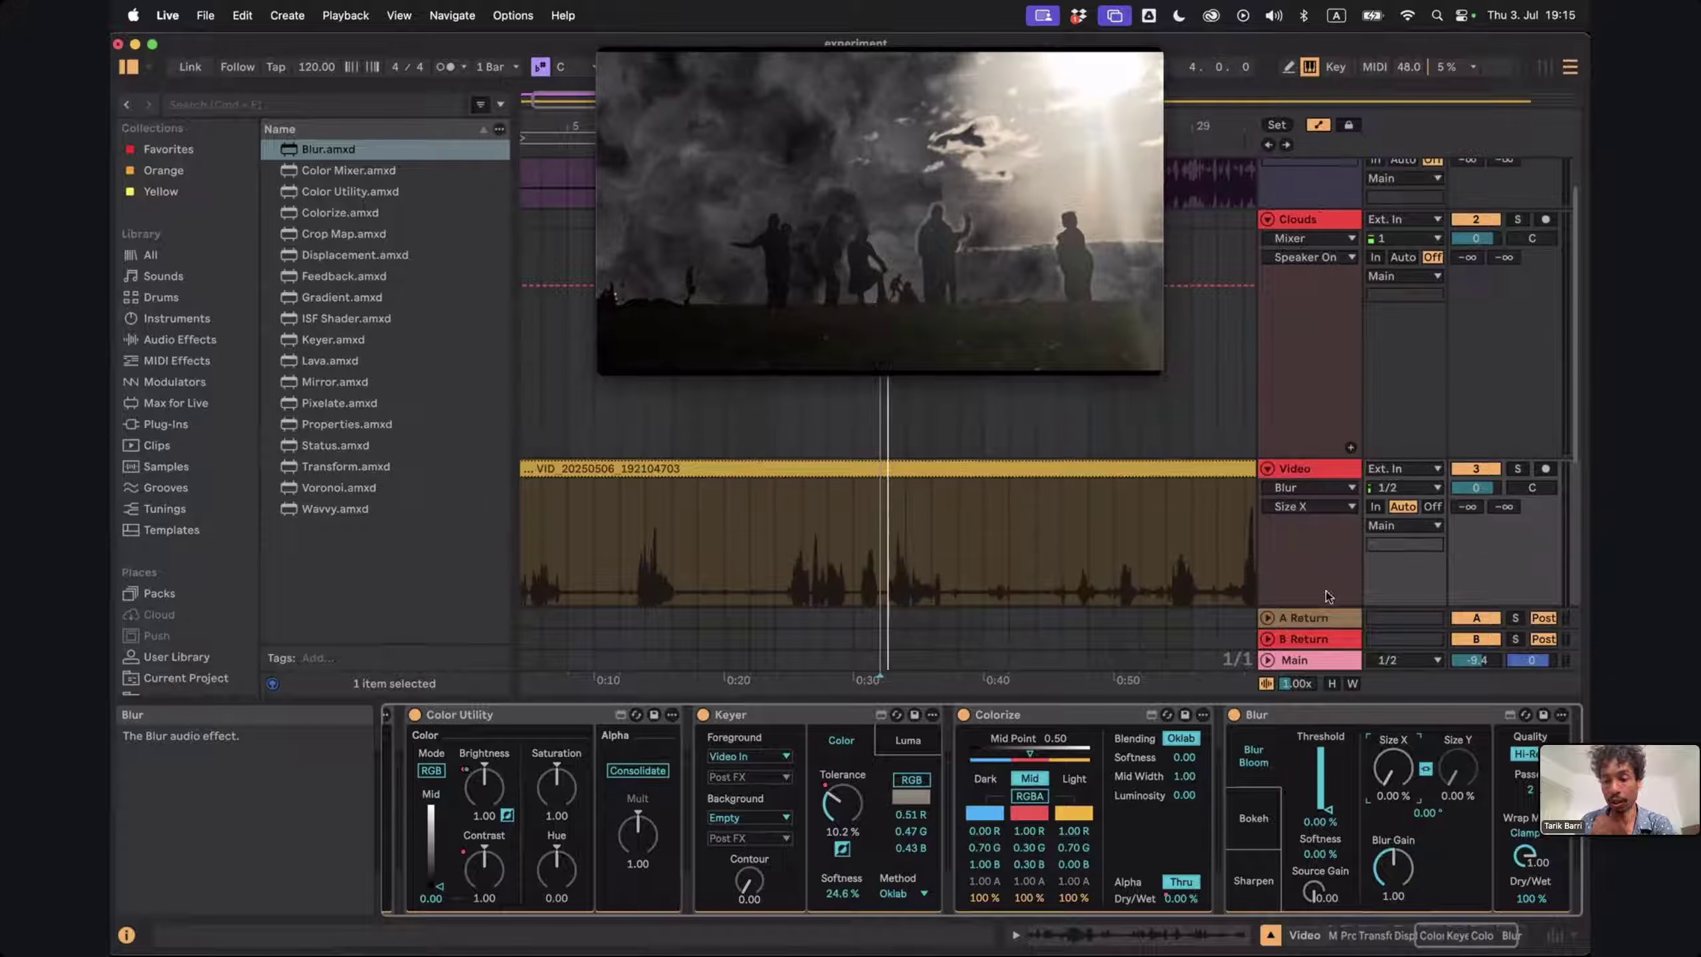
Try the Blur device on the Main track with Size X raised to 19.0%, and return it to the end of the Video track's chain
left_click(1303, 717)
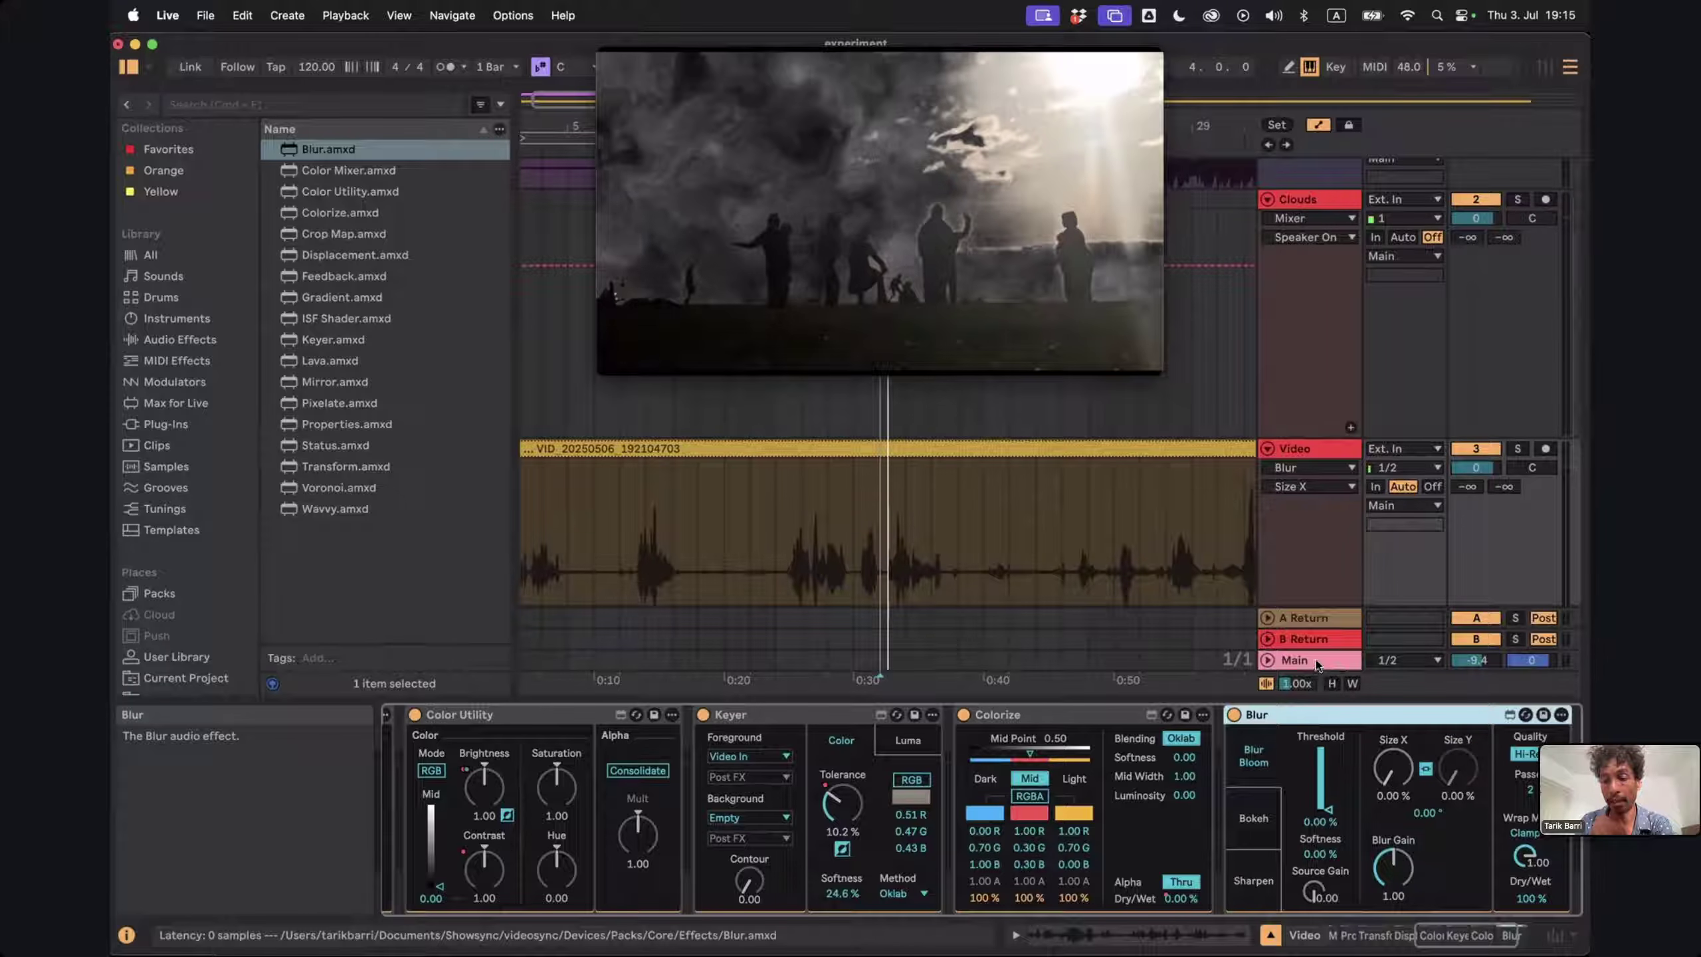
left_click(1317, 662)
left_click_drag(552, 774, 553, 772)
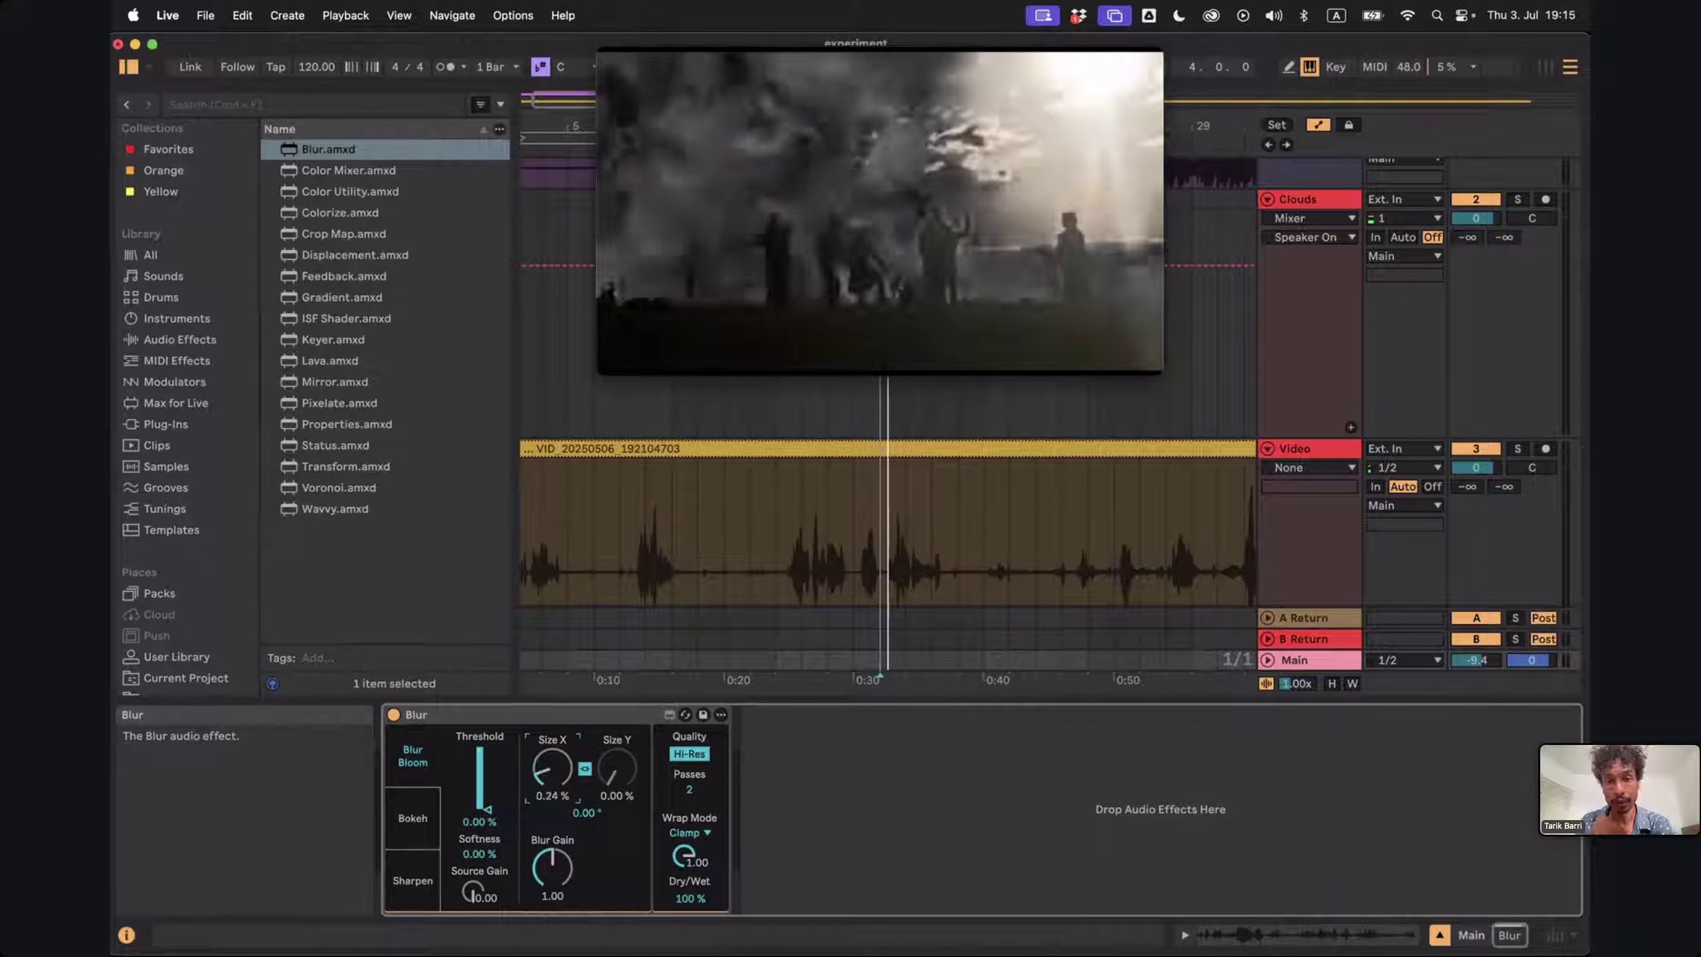
left_click_drag(552, 771, 552, 744)
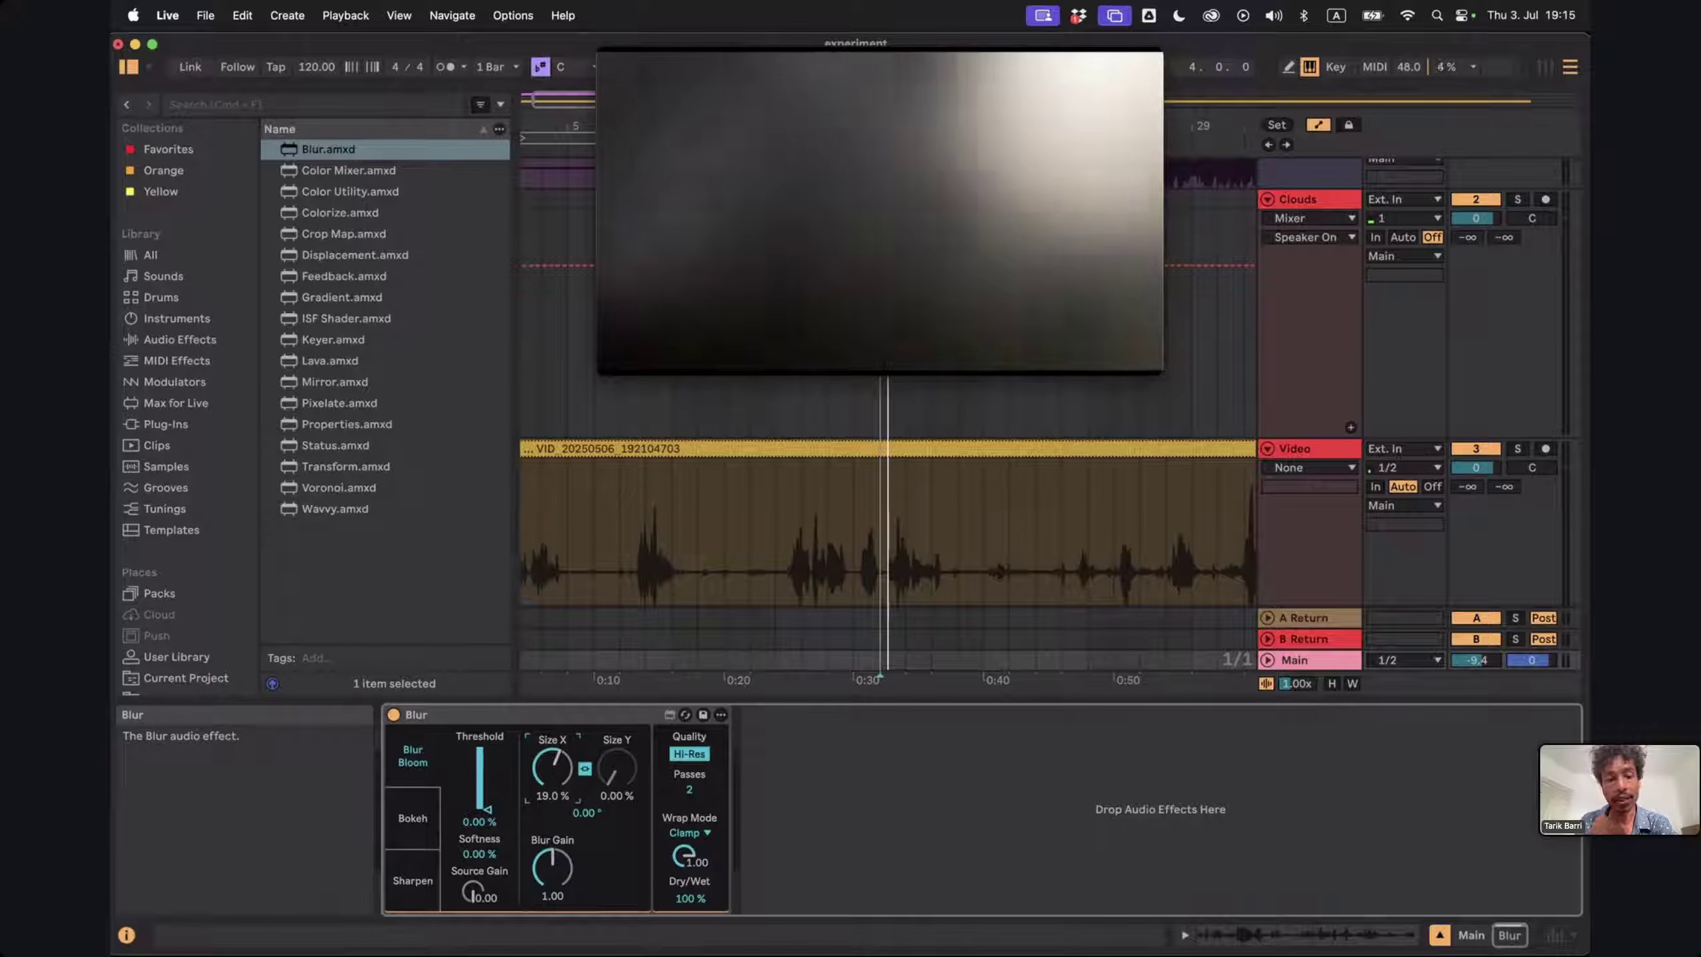
left_click(508, 716)
scroll(1292, 483, "down", 1)
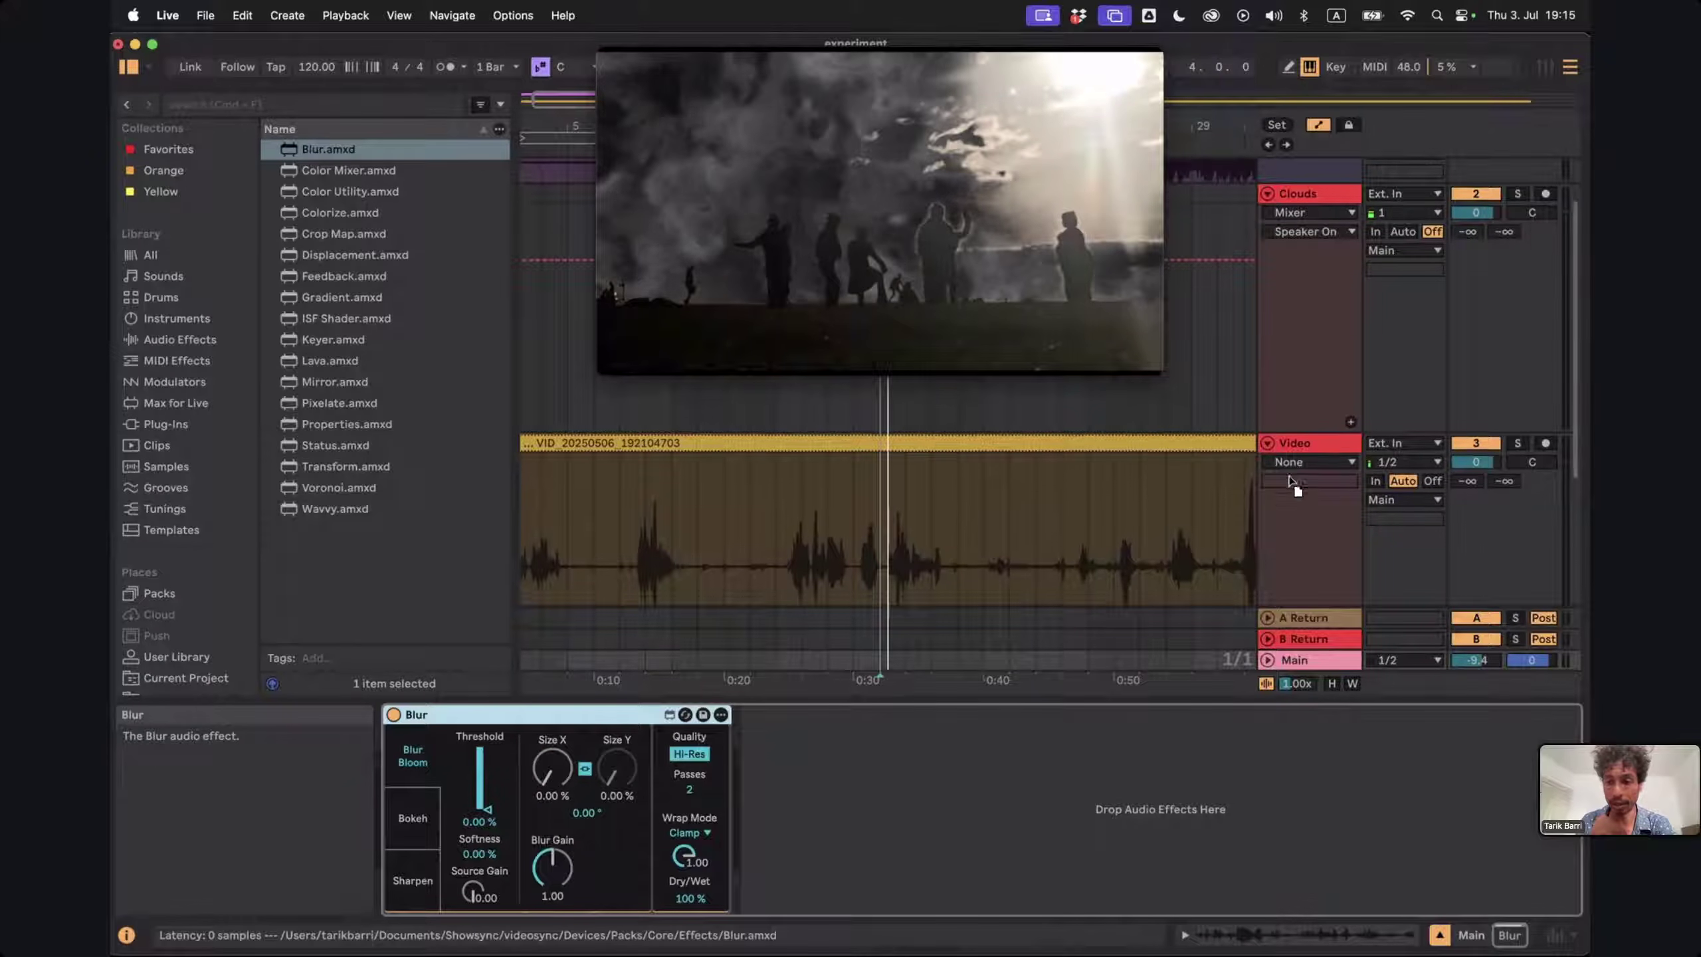
left_click(1296, 440)
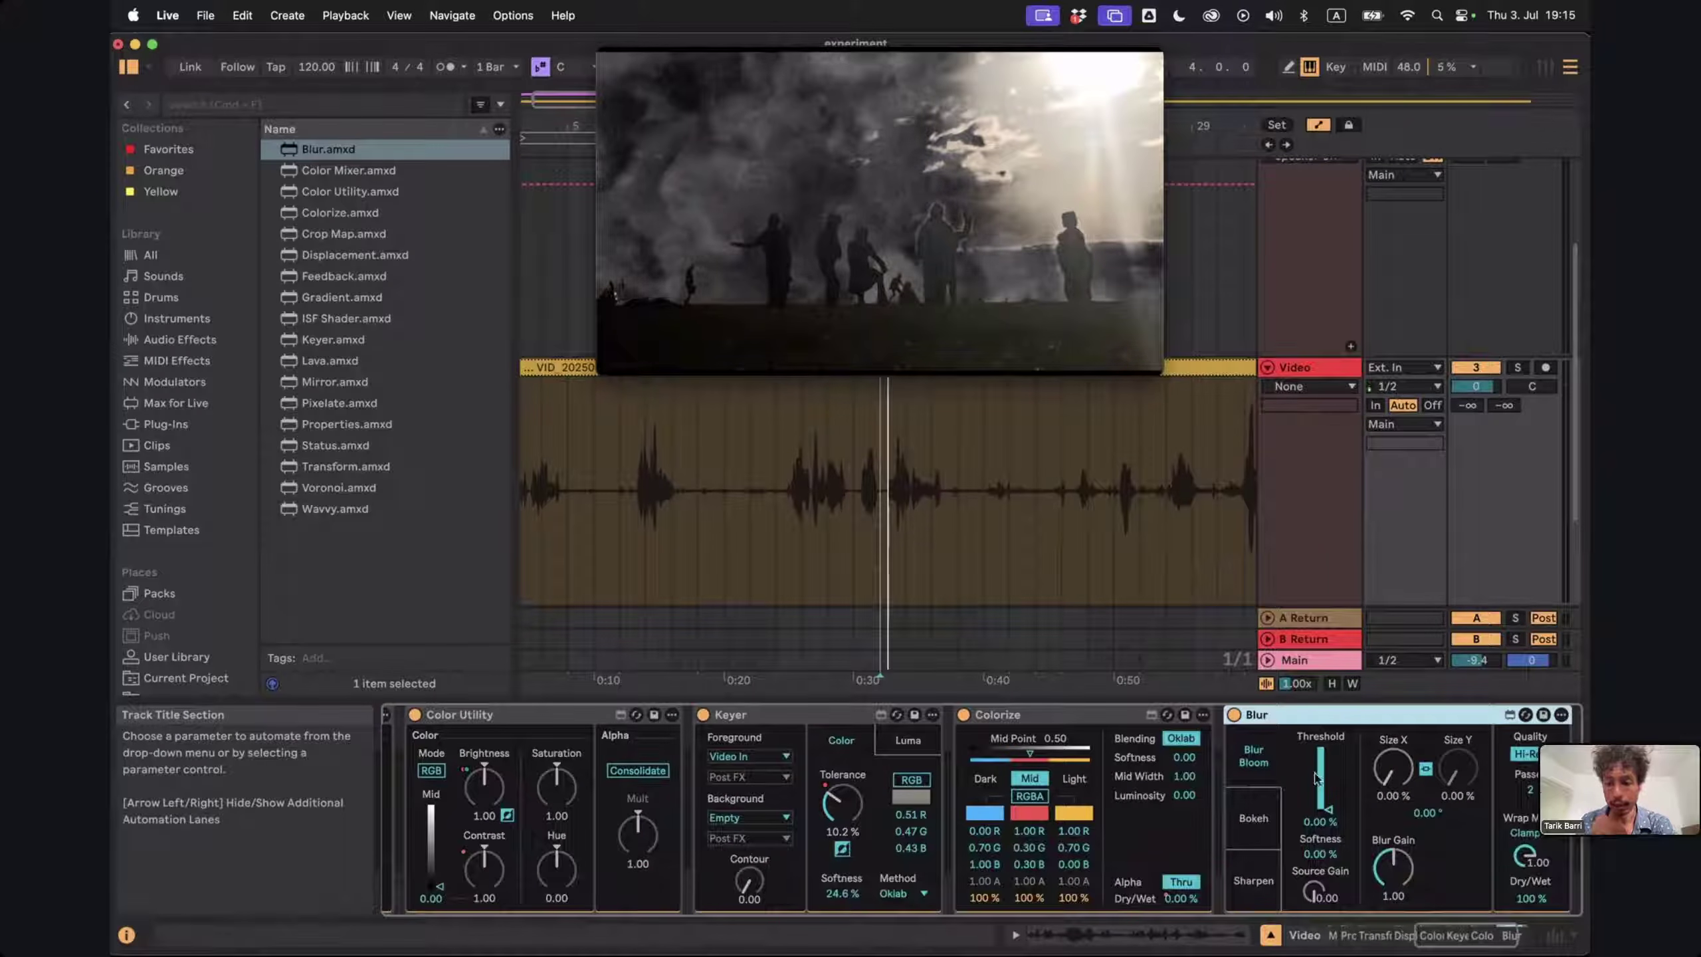
Switch the Video track's Blur device to Bokeh with Size X 8.57% and Threshold 20.1%, trying Softness at 26.2% before resetting it to 0.00%
left_click(1254, 819)
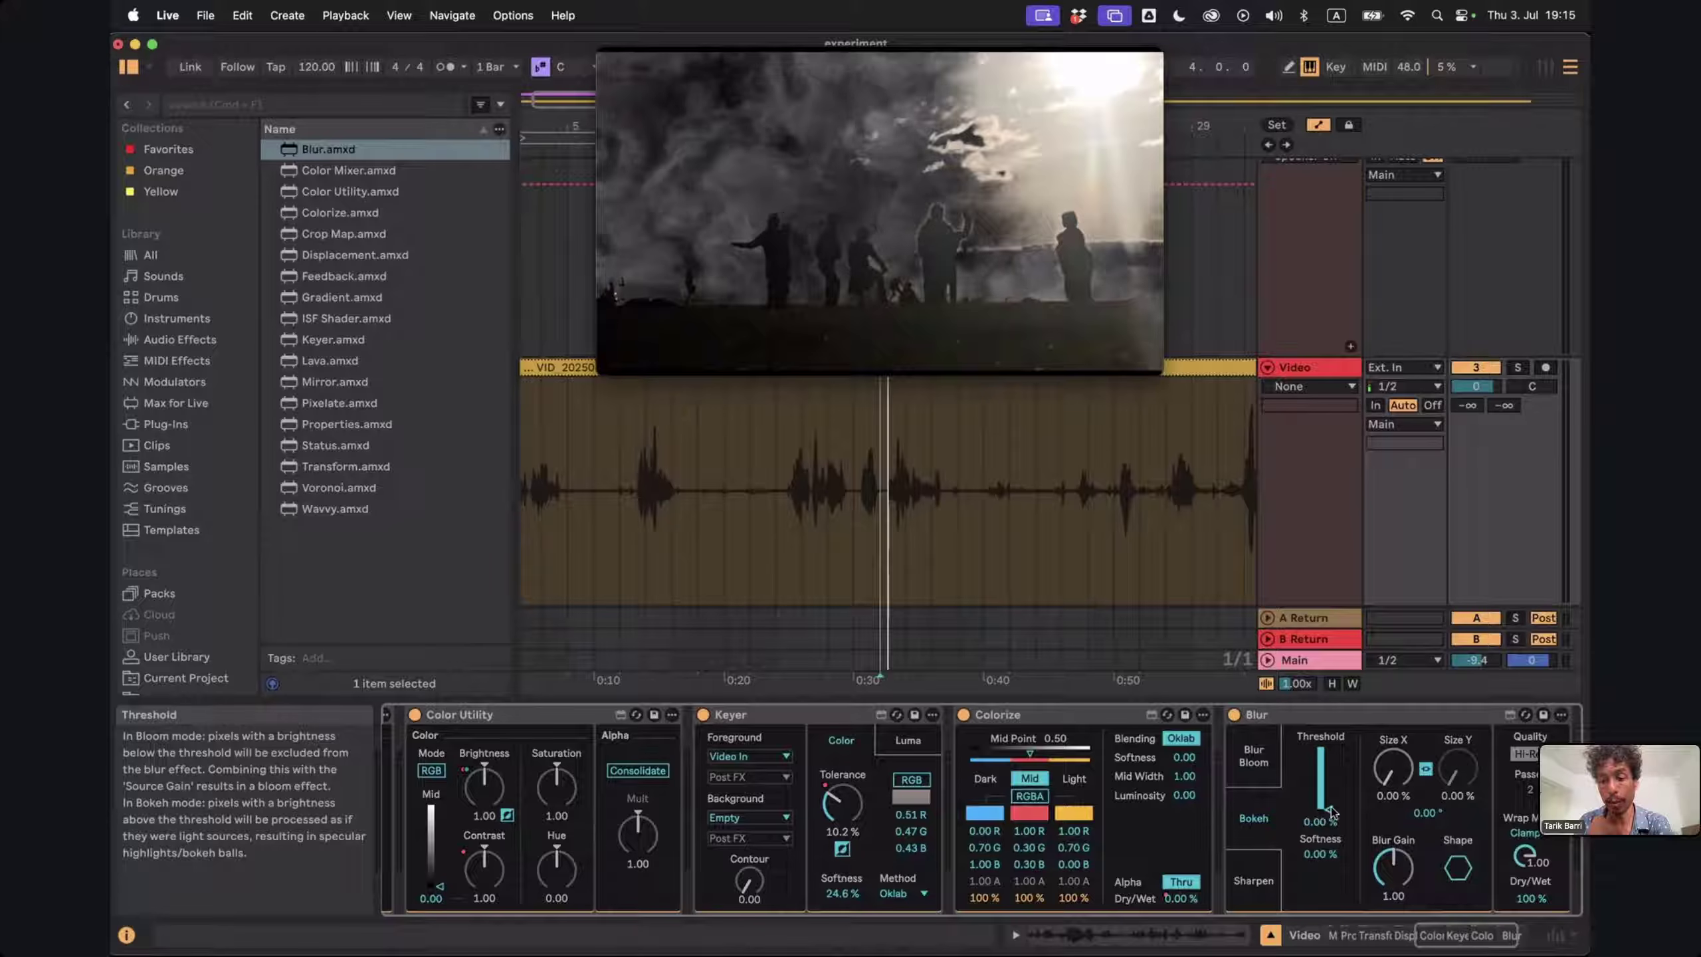
left_click_drag(1393, 767, 1328, 788)
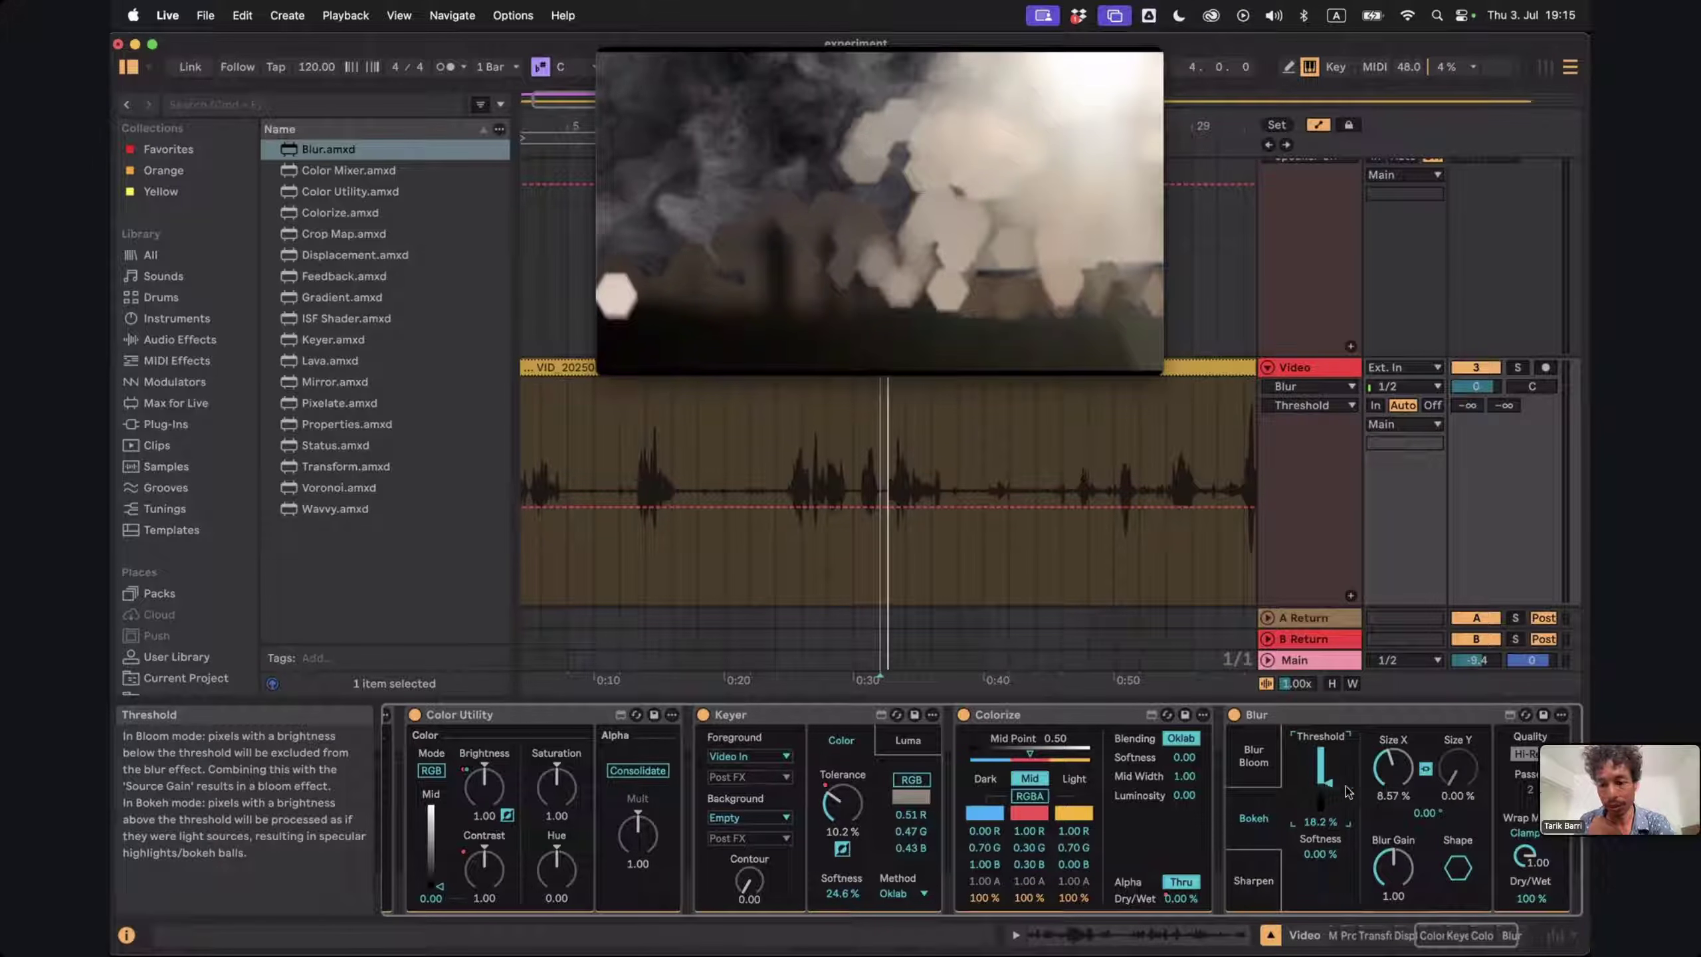
left_click_drag(1320, 854, 1329, 785)
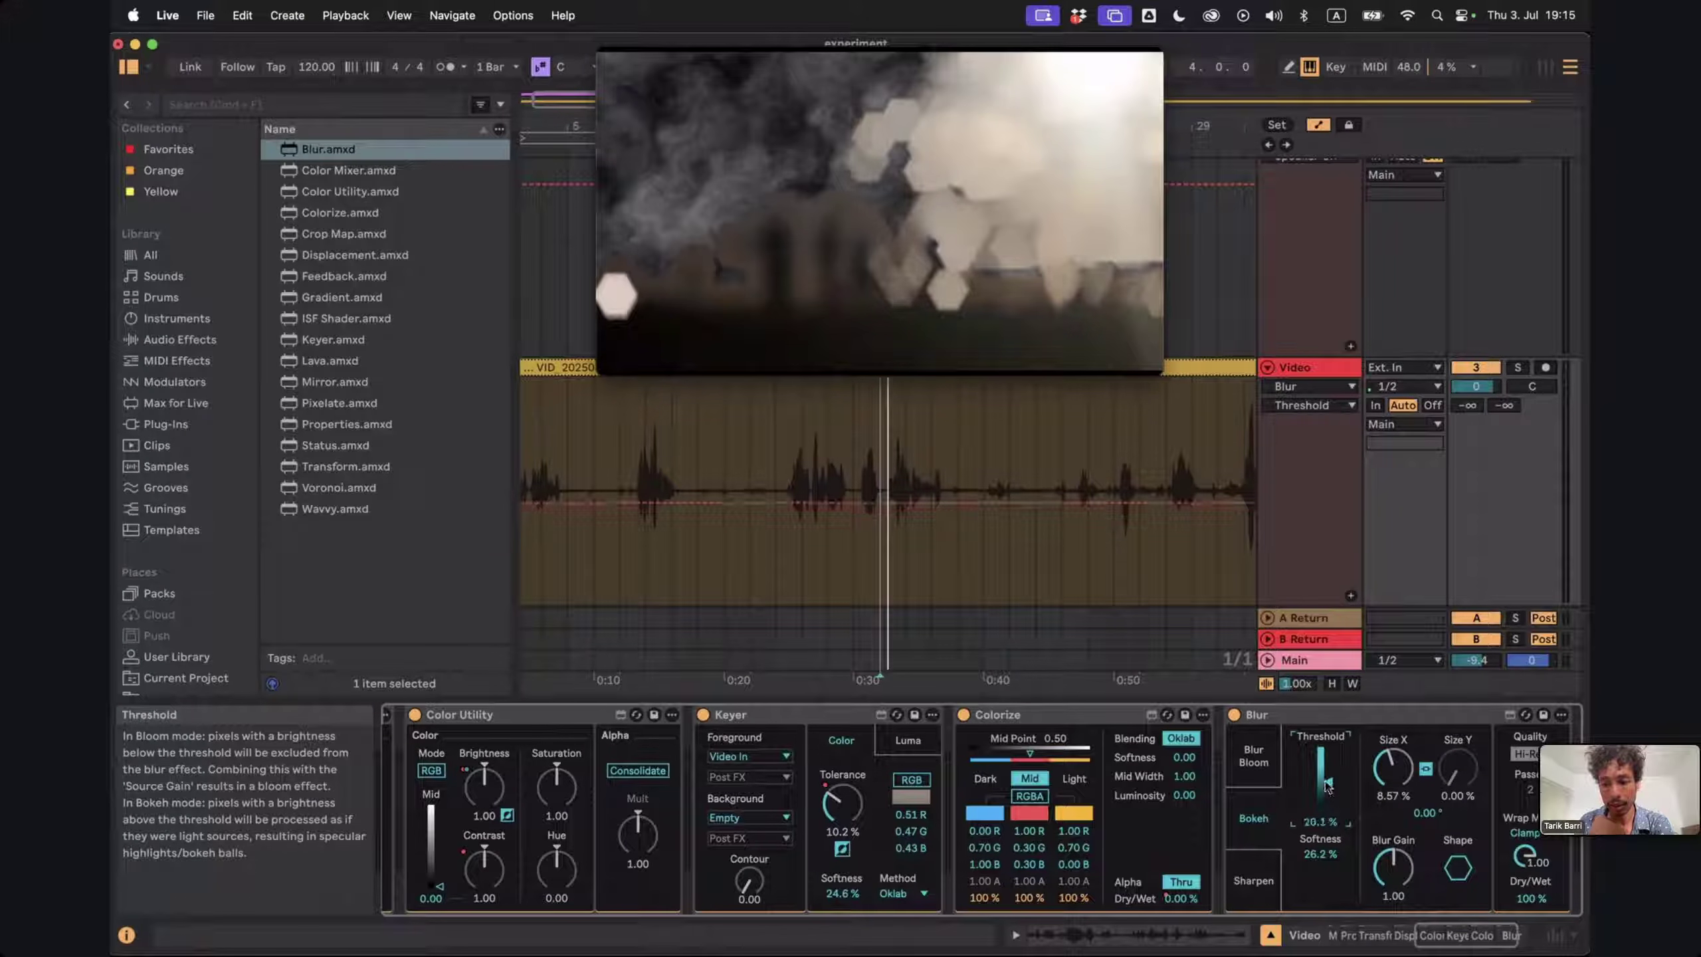
left_click_drag(1323, 844, 1323, 857)
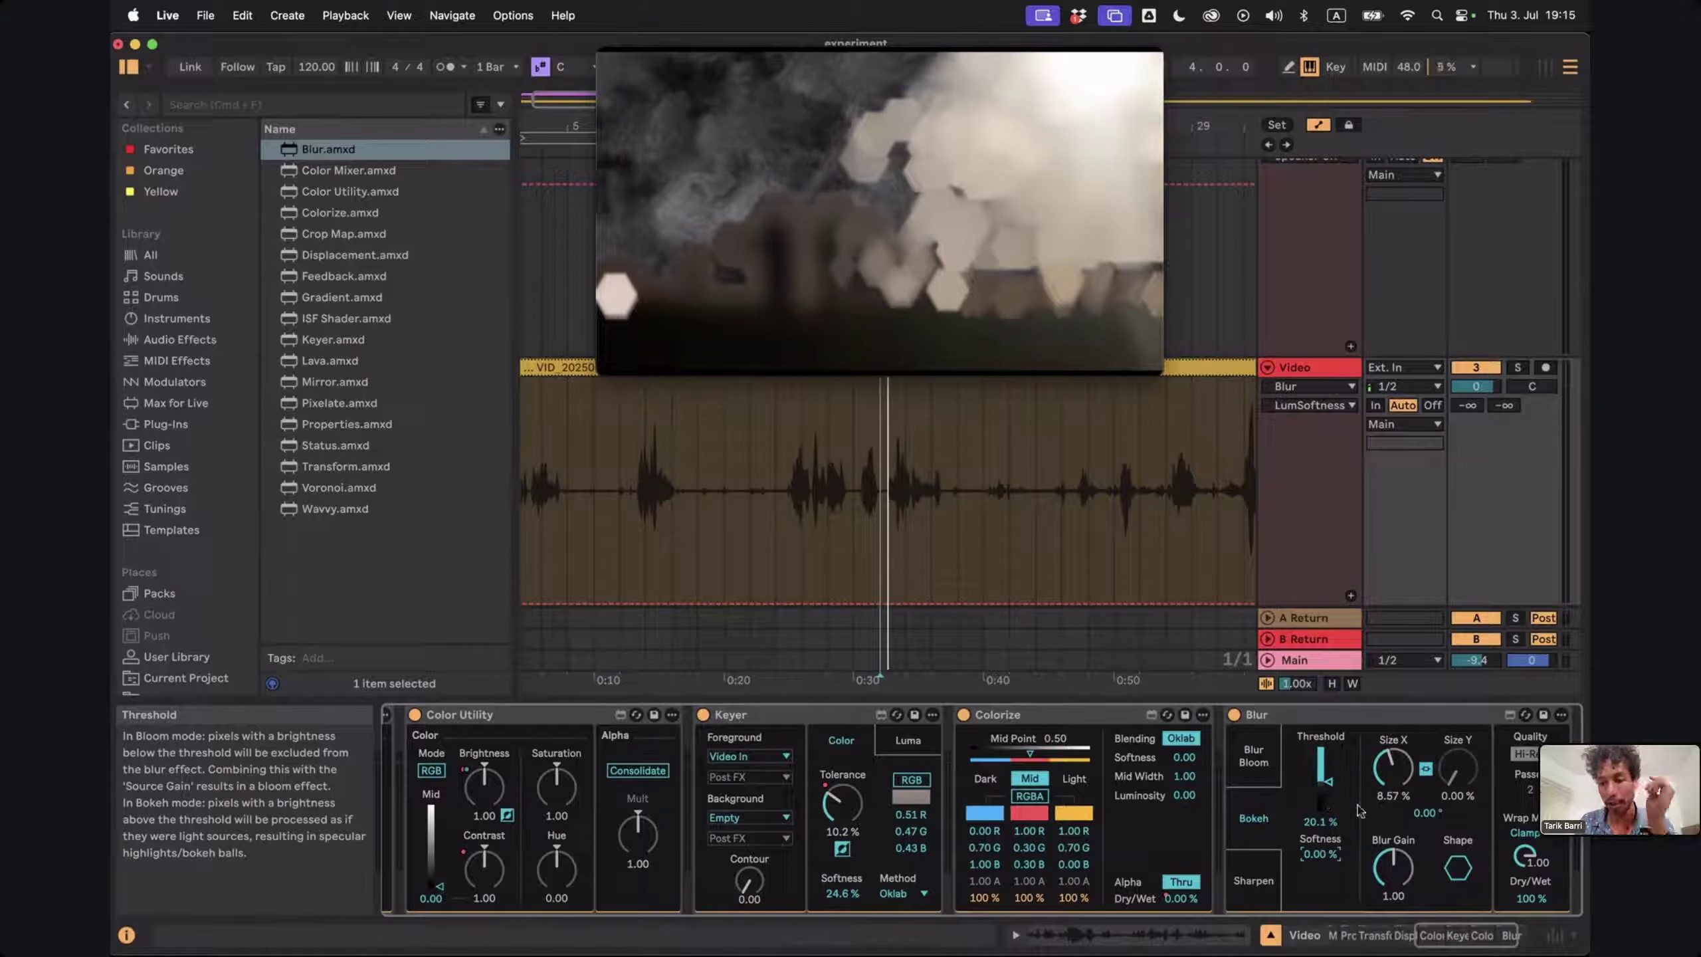
Cycle the bokeh Shape between hexagon and circle to compare them, and settle on the circle
left_click(1459, 871)
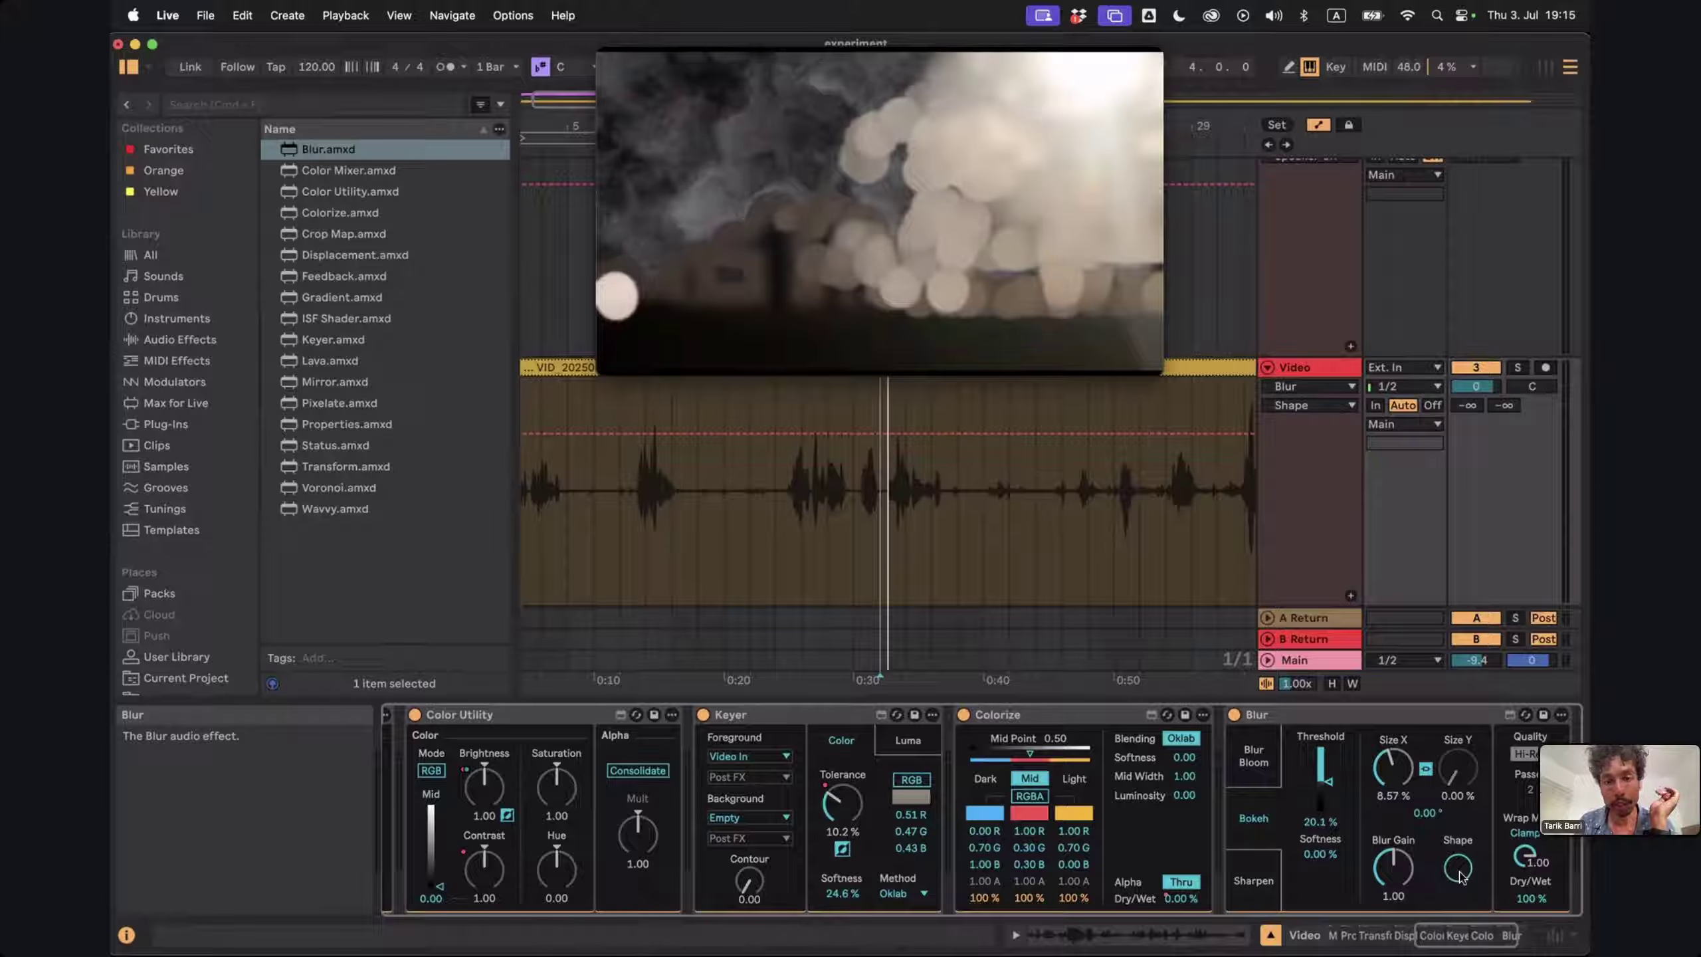
left_click(1459, 871)
left_click(1458, 871)
left_click(1459, 872)
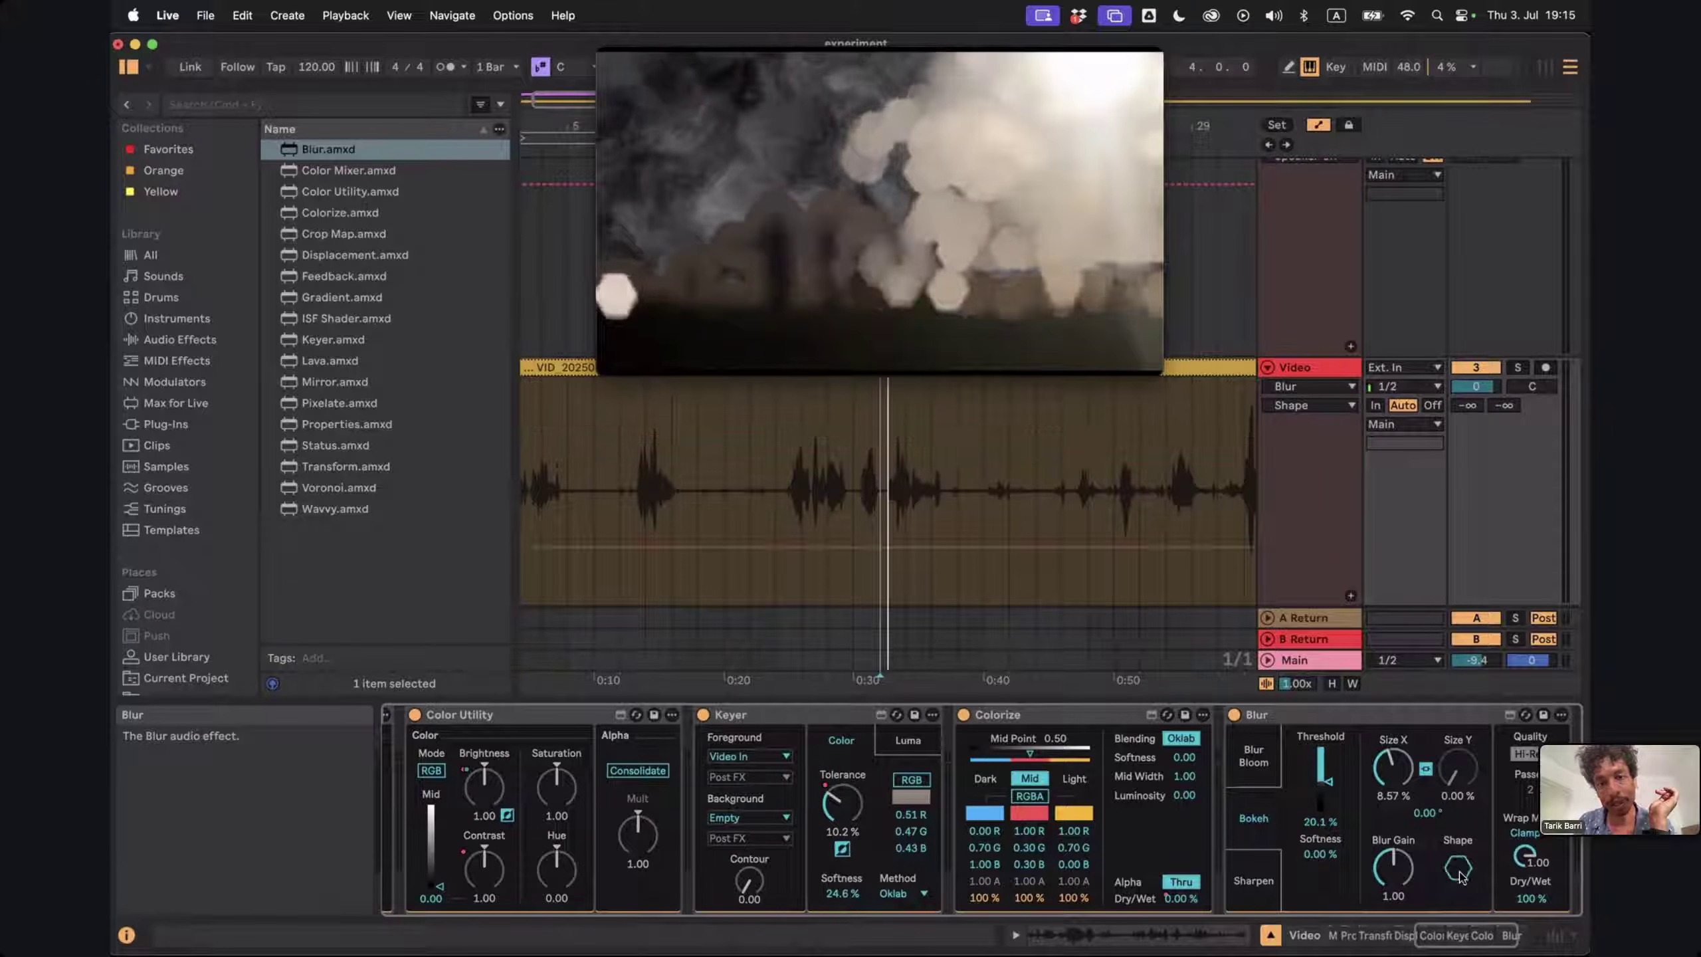
left_click(1459, 871)
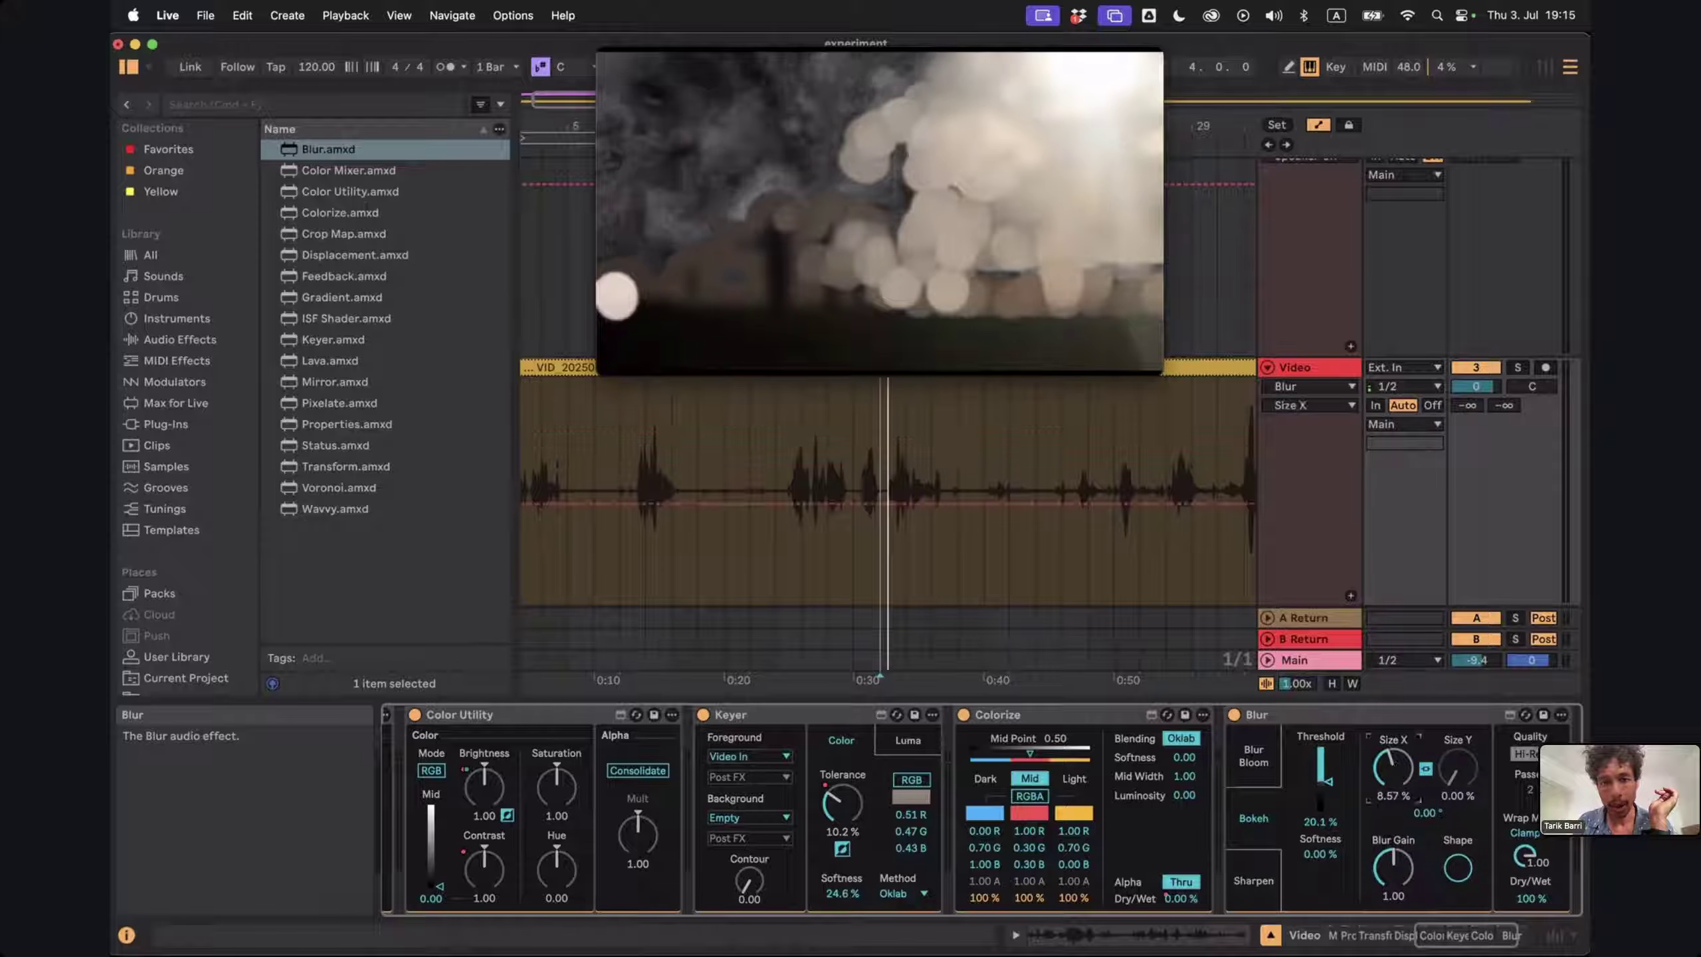
Set the Blur device's Size X to 11.1% and show its automation on the Video track
mouse_move(1395, 771)
left_mouse_down()
mouse_move(1395, 701)
mouse_move(1395, 771)
left_mouse_up()
right_click(1395, 771)
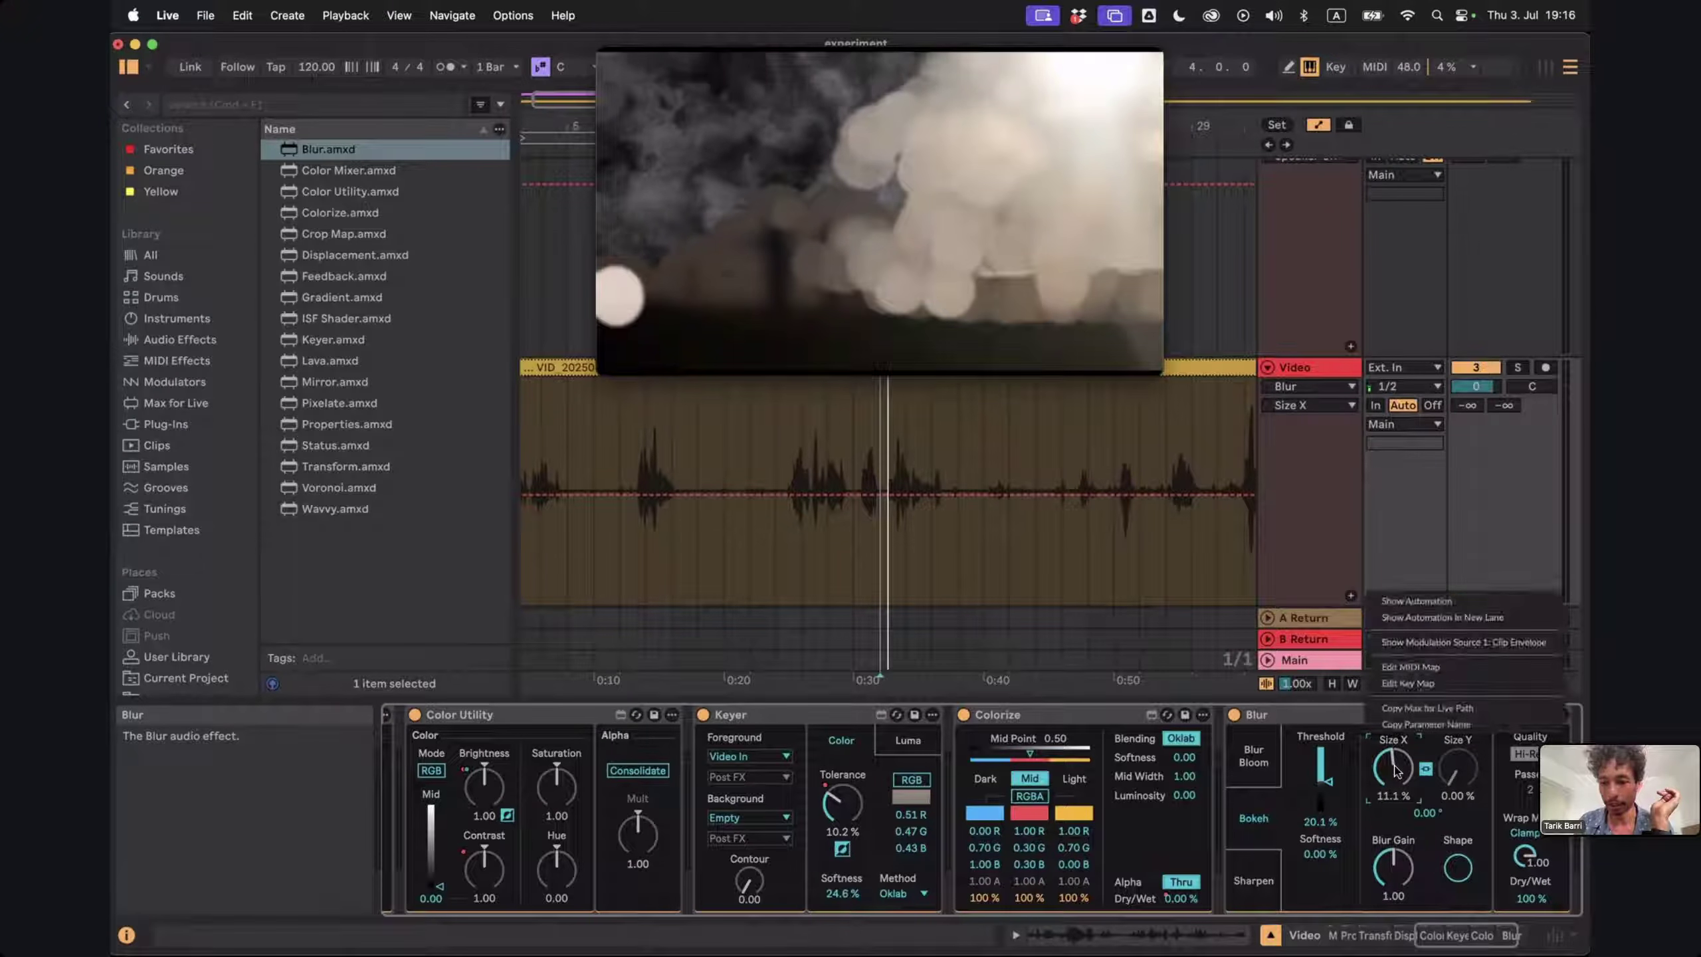
left_click(1421, 599)
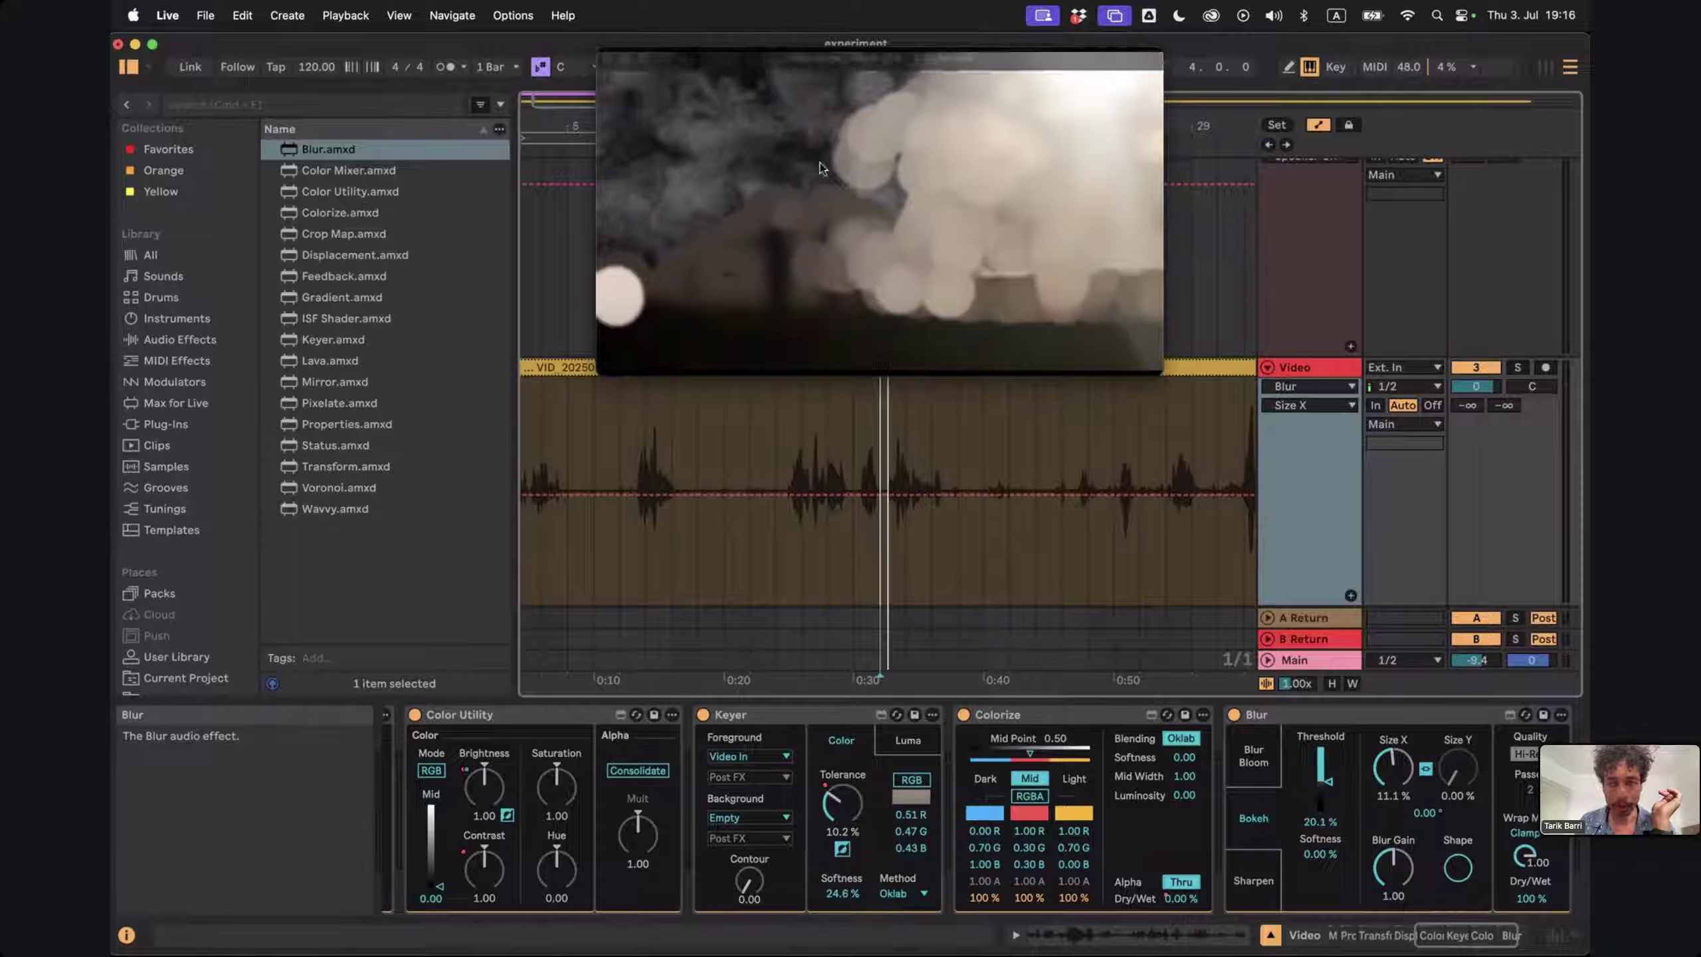
Move the floating video output window aside to uncover the timeline, and hide the browser
left_click_drag(820, 162, 1215, 149)
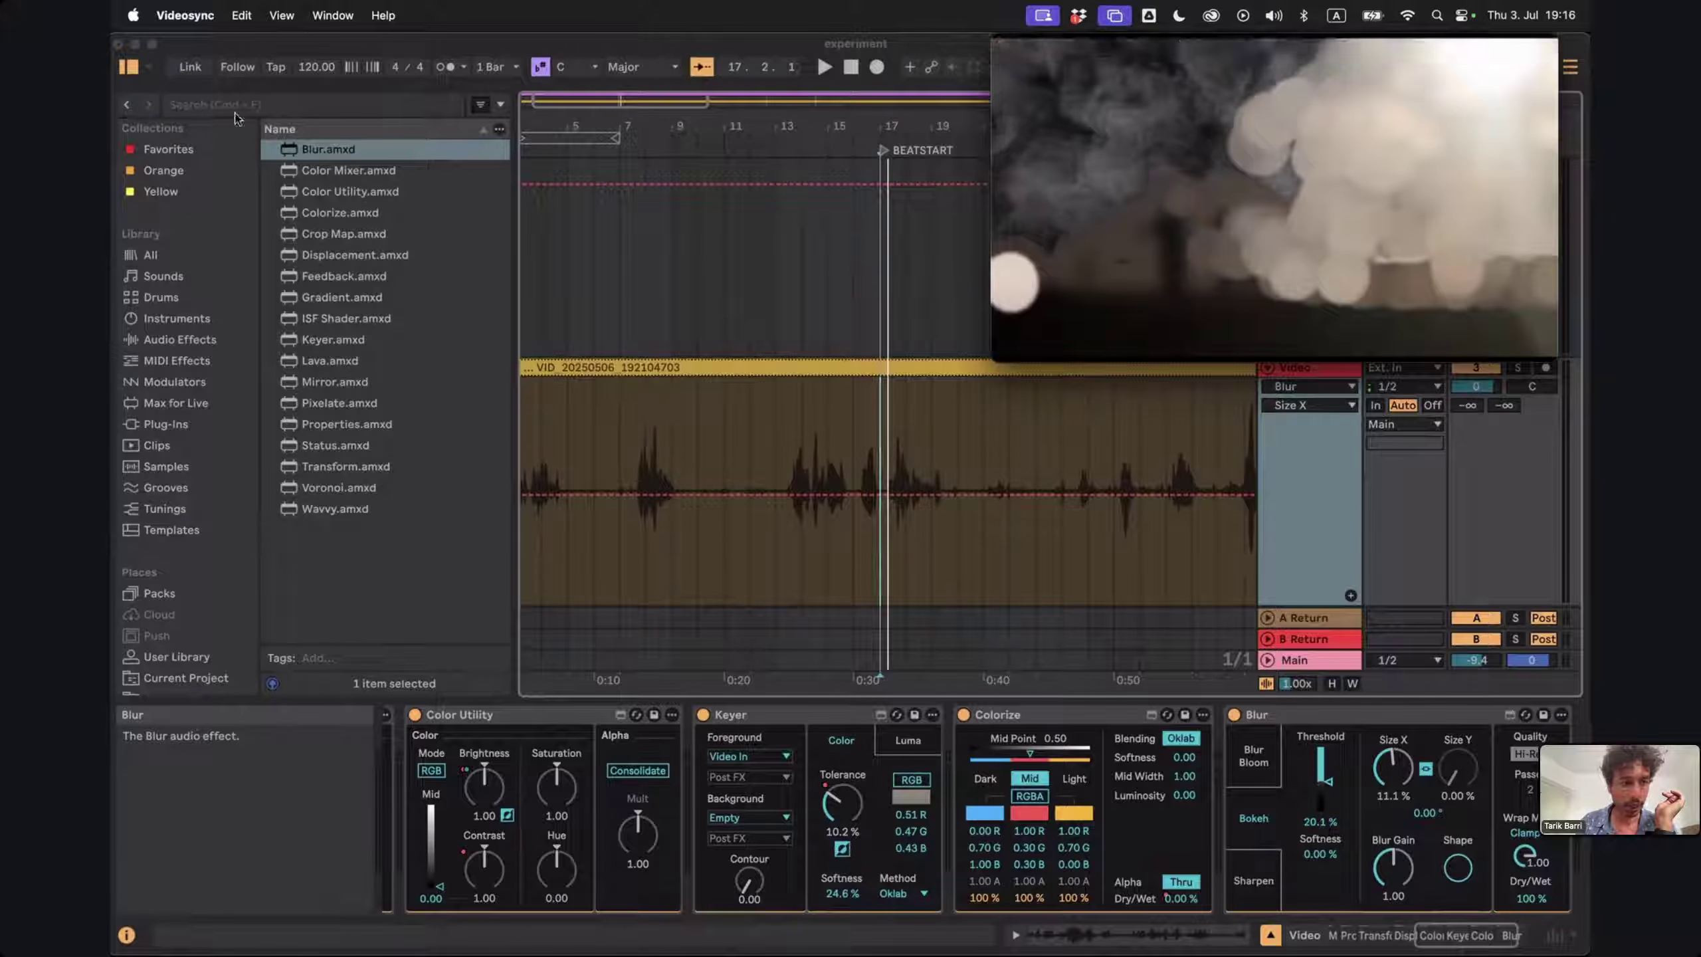
left_click(130, 69)
left_click(128, 68)
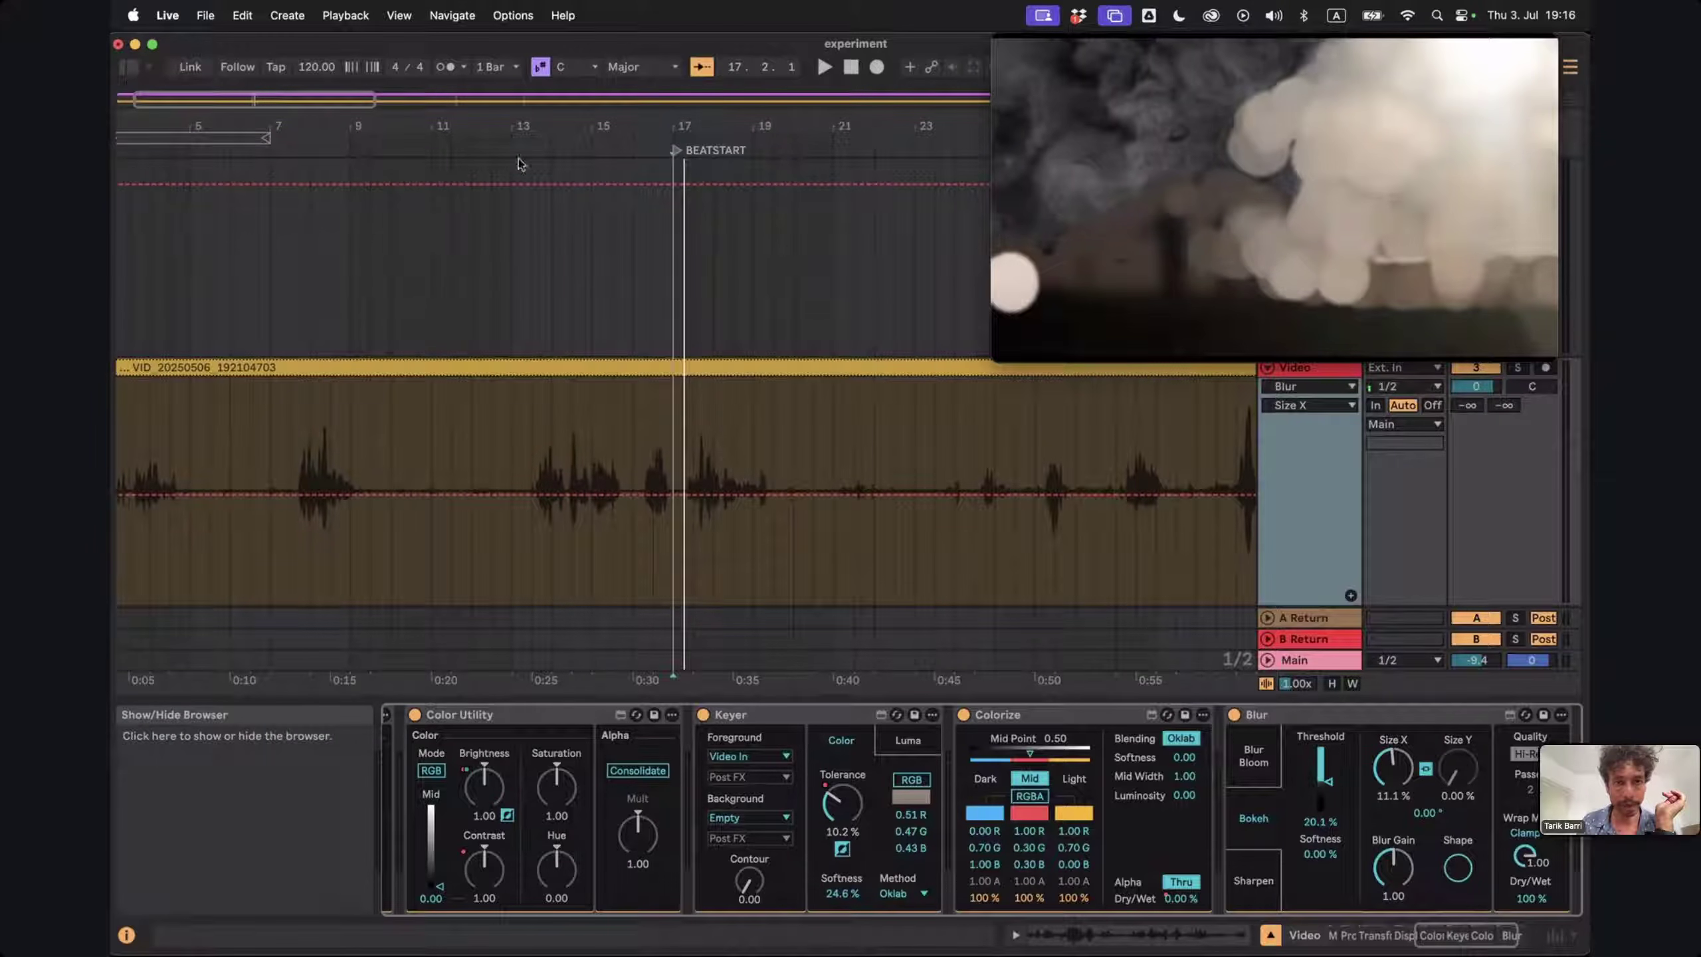
Add a breakpoint to the Size X automation at 17.1.1, where BEATSTART is marked
left_click(675, 499)
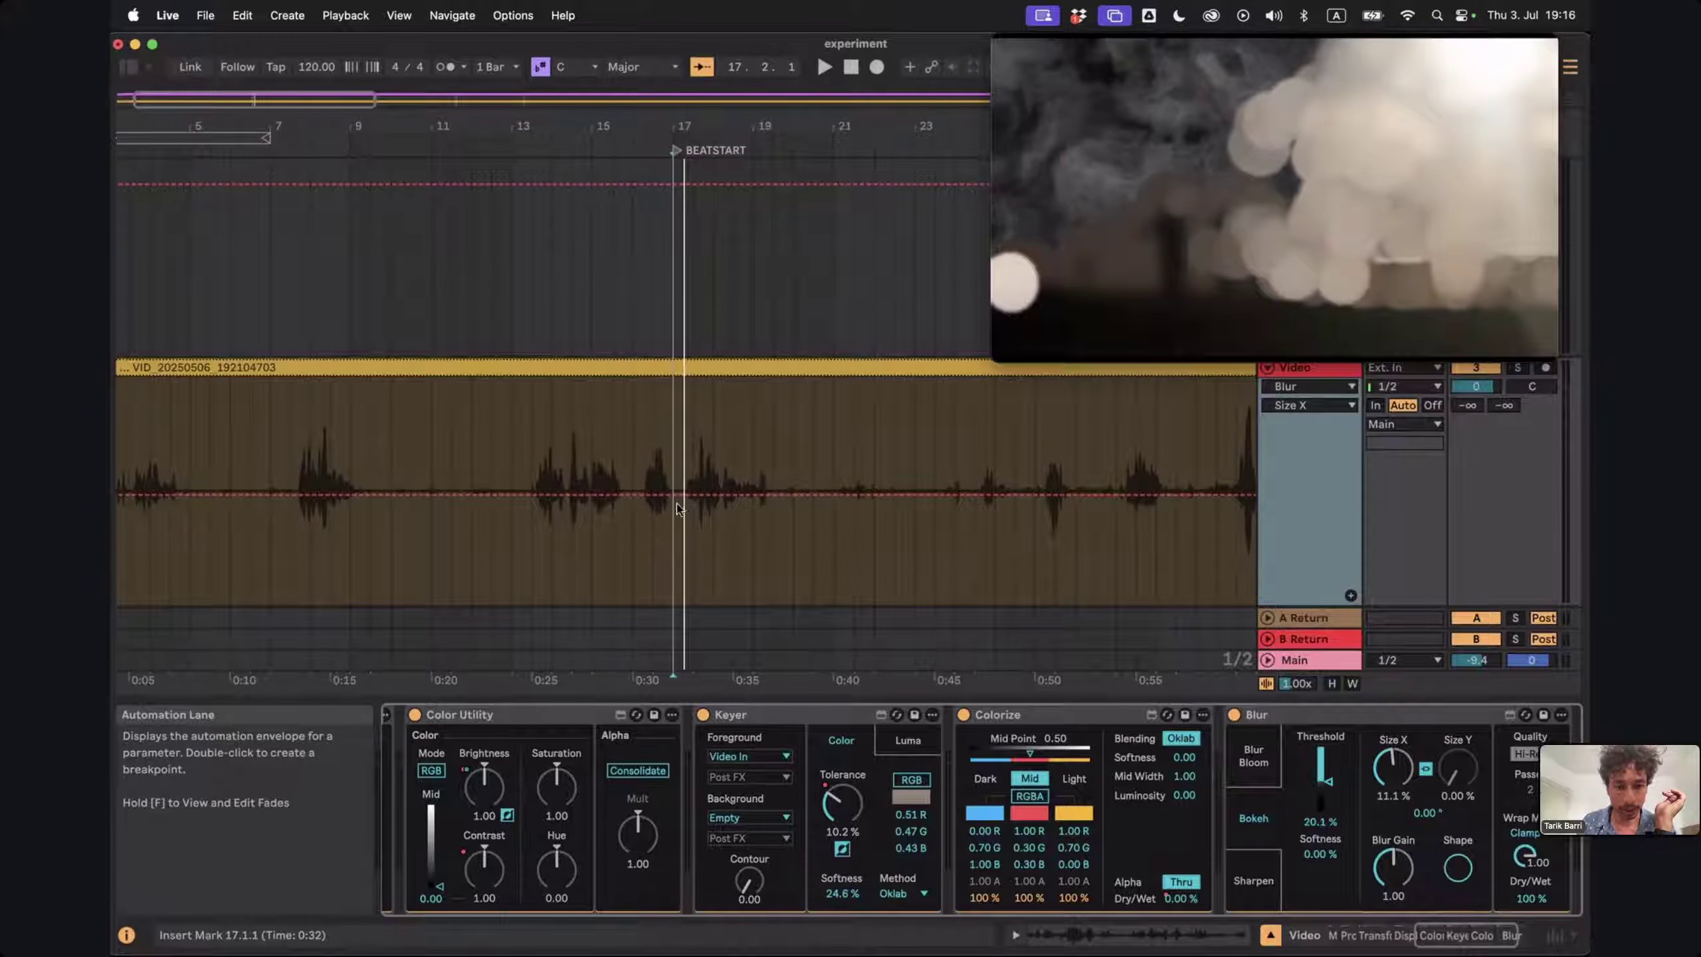
left_click(673, 495)
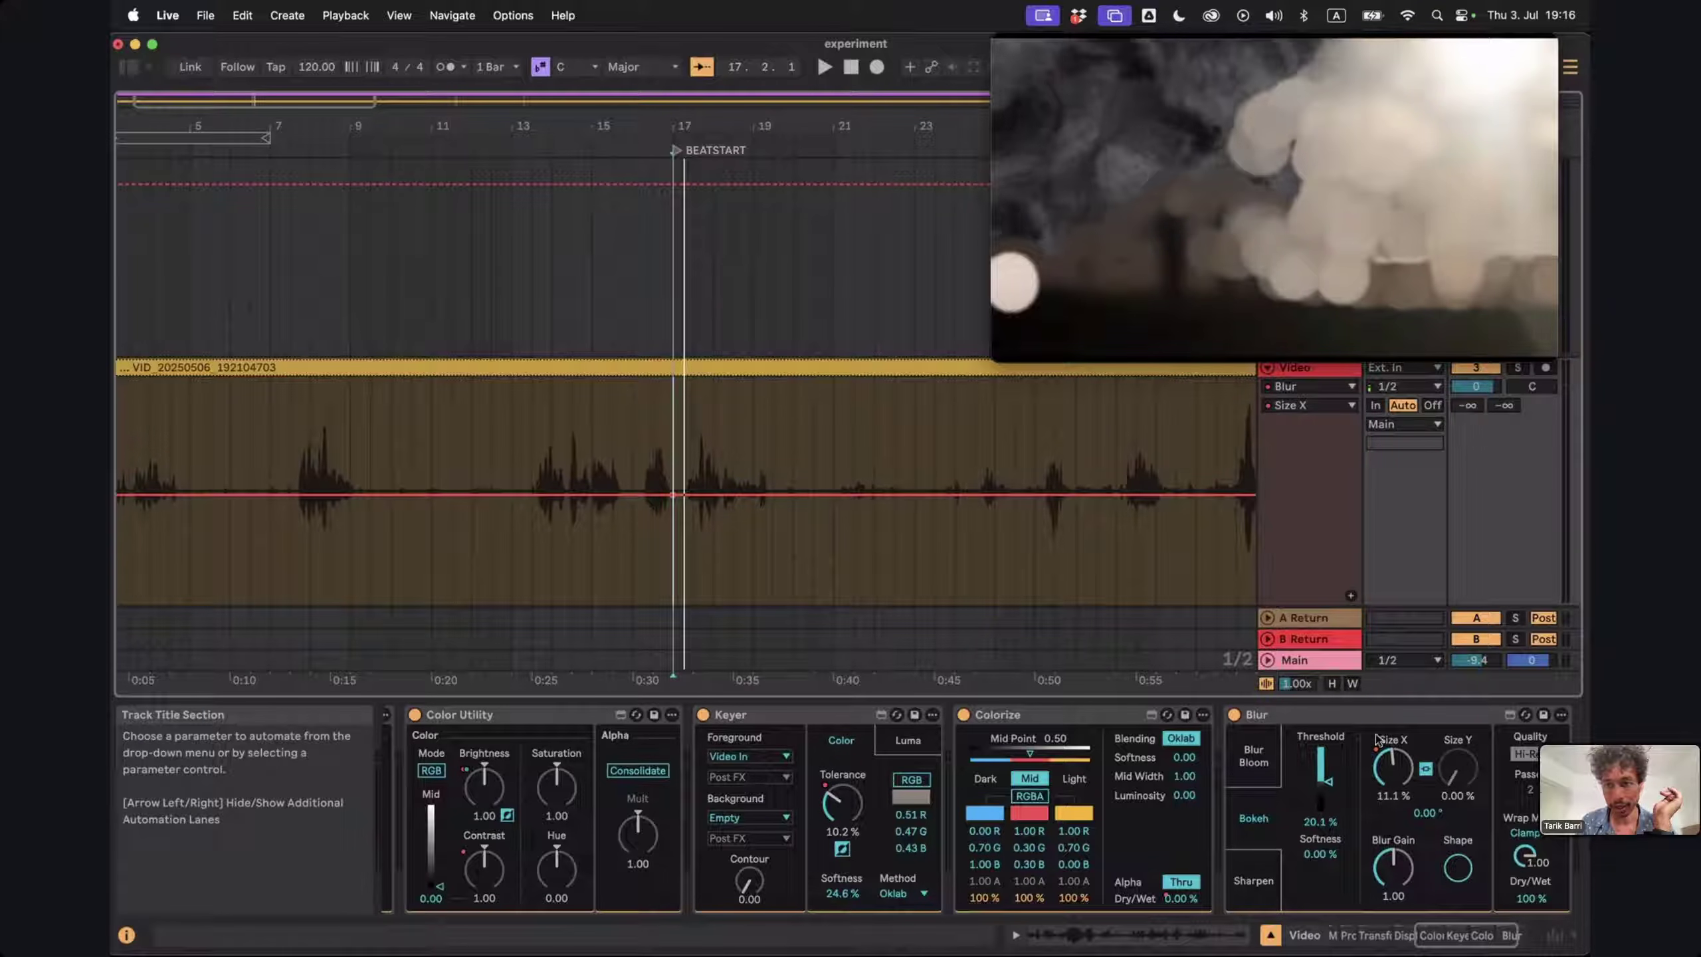
Compare the blur with Link Size off and on, raising Size Y to 11.1% while the sizes are unlinked
left_click(1426, 770)
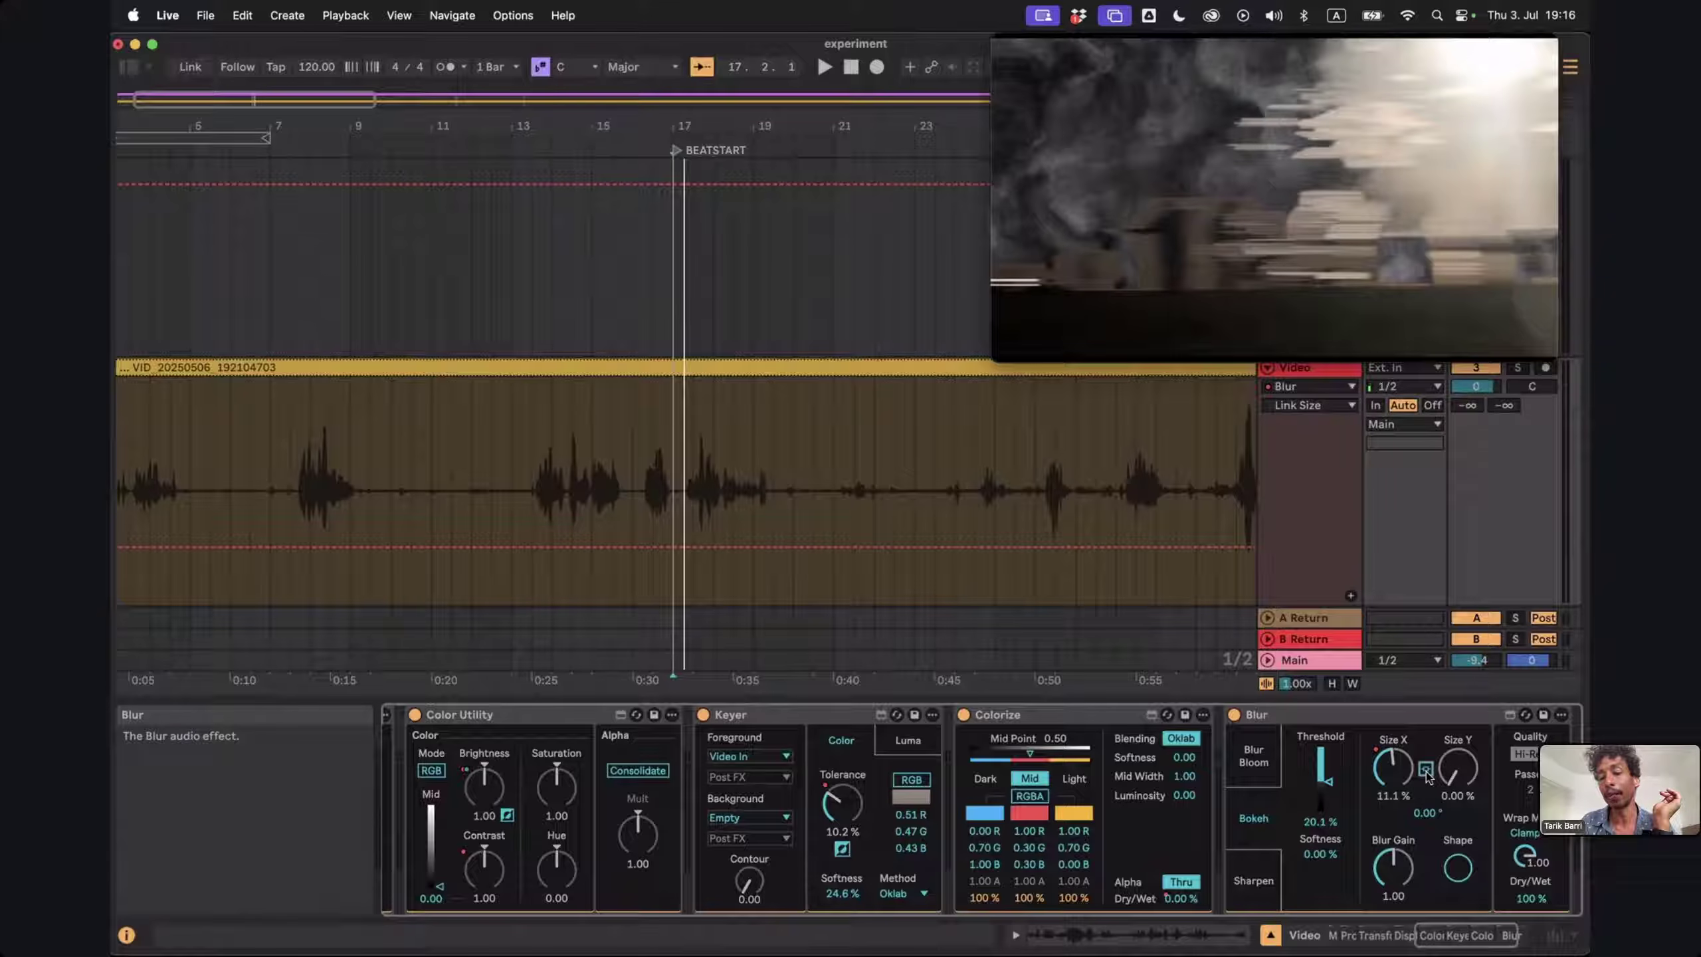
left_click(1426, 770)
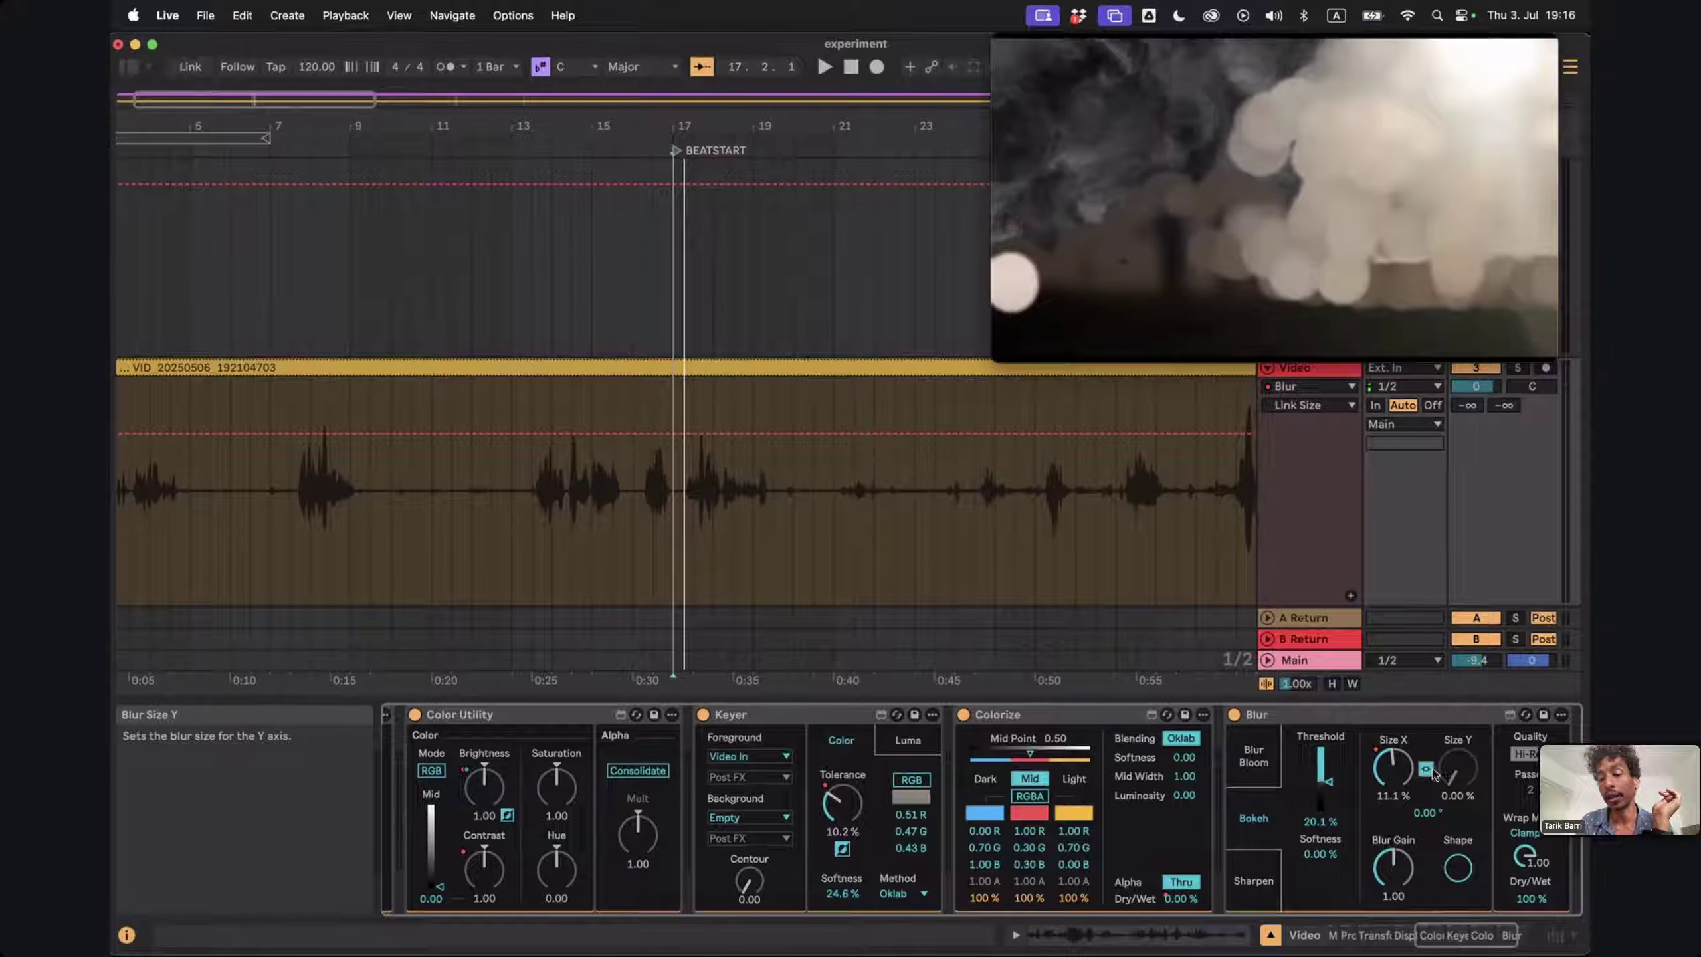
left_click(1427, 771)
left_click(1477, 770)
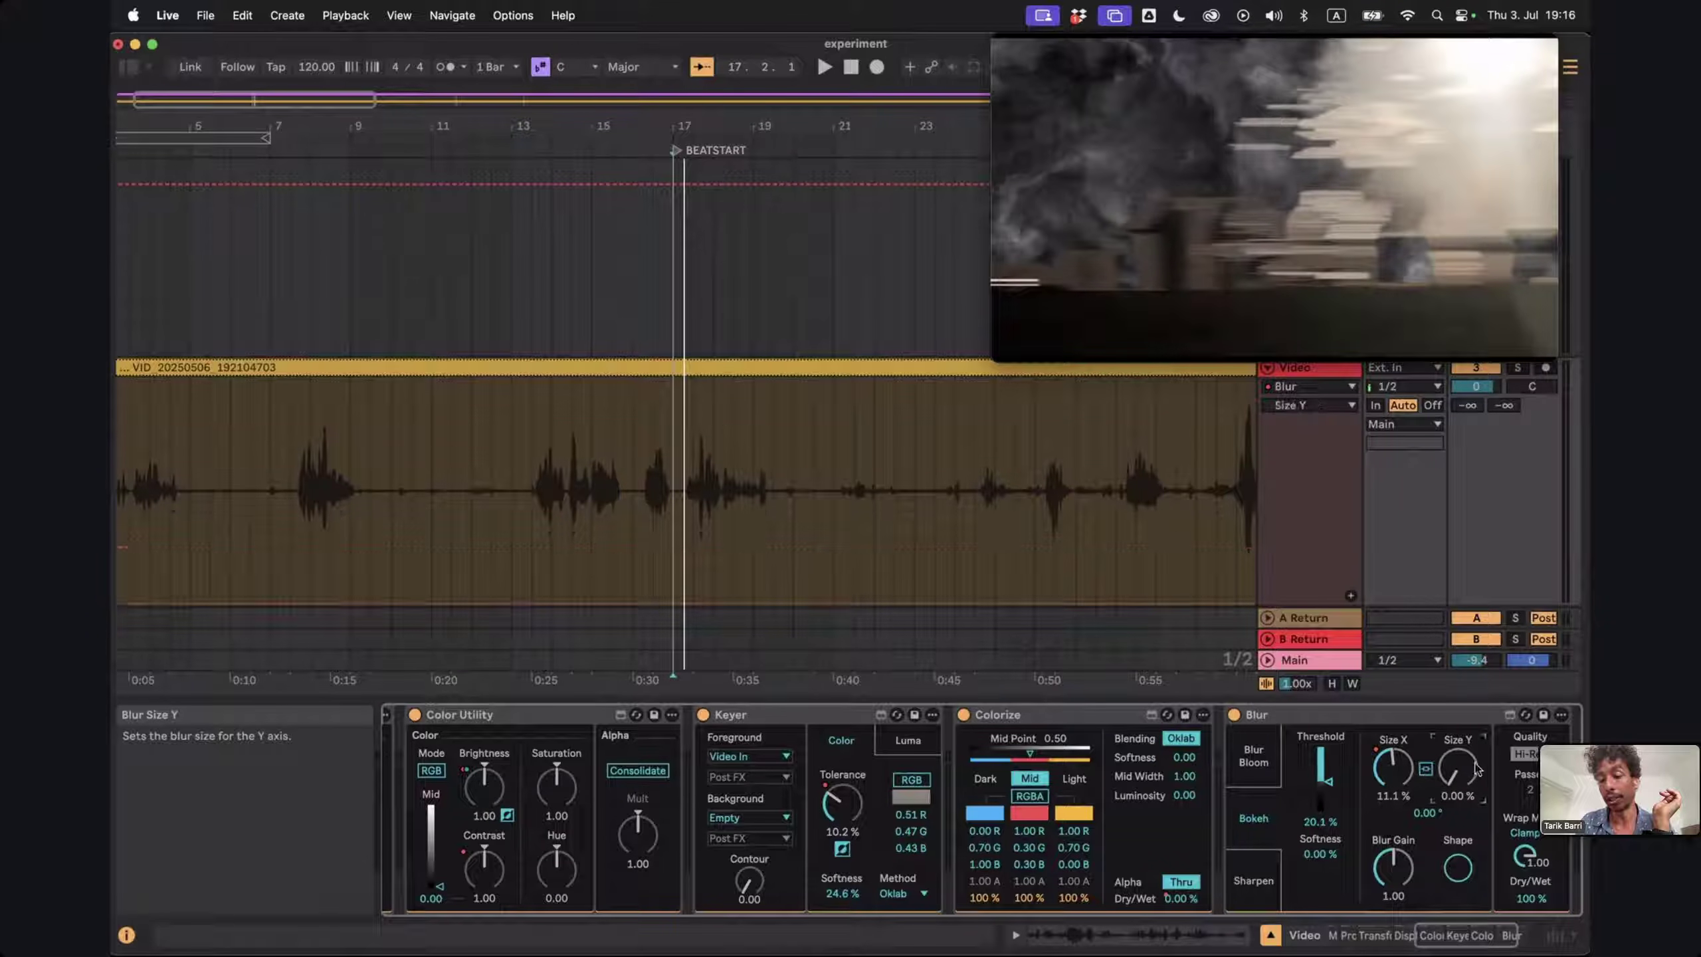
left_click_drag(1477, 770, 1477, 745)
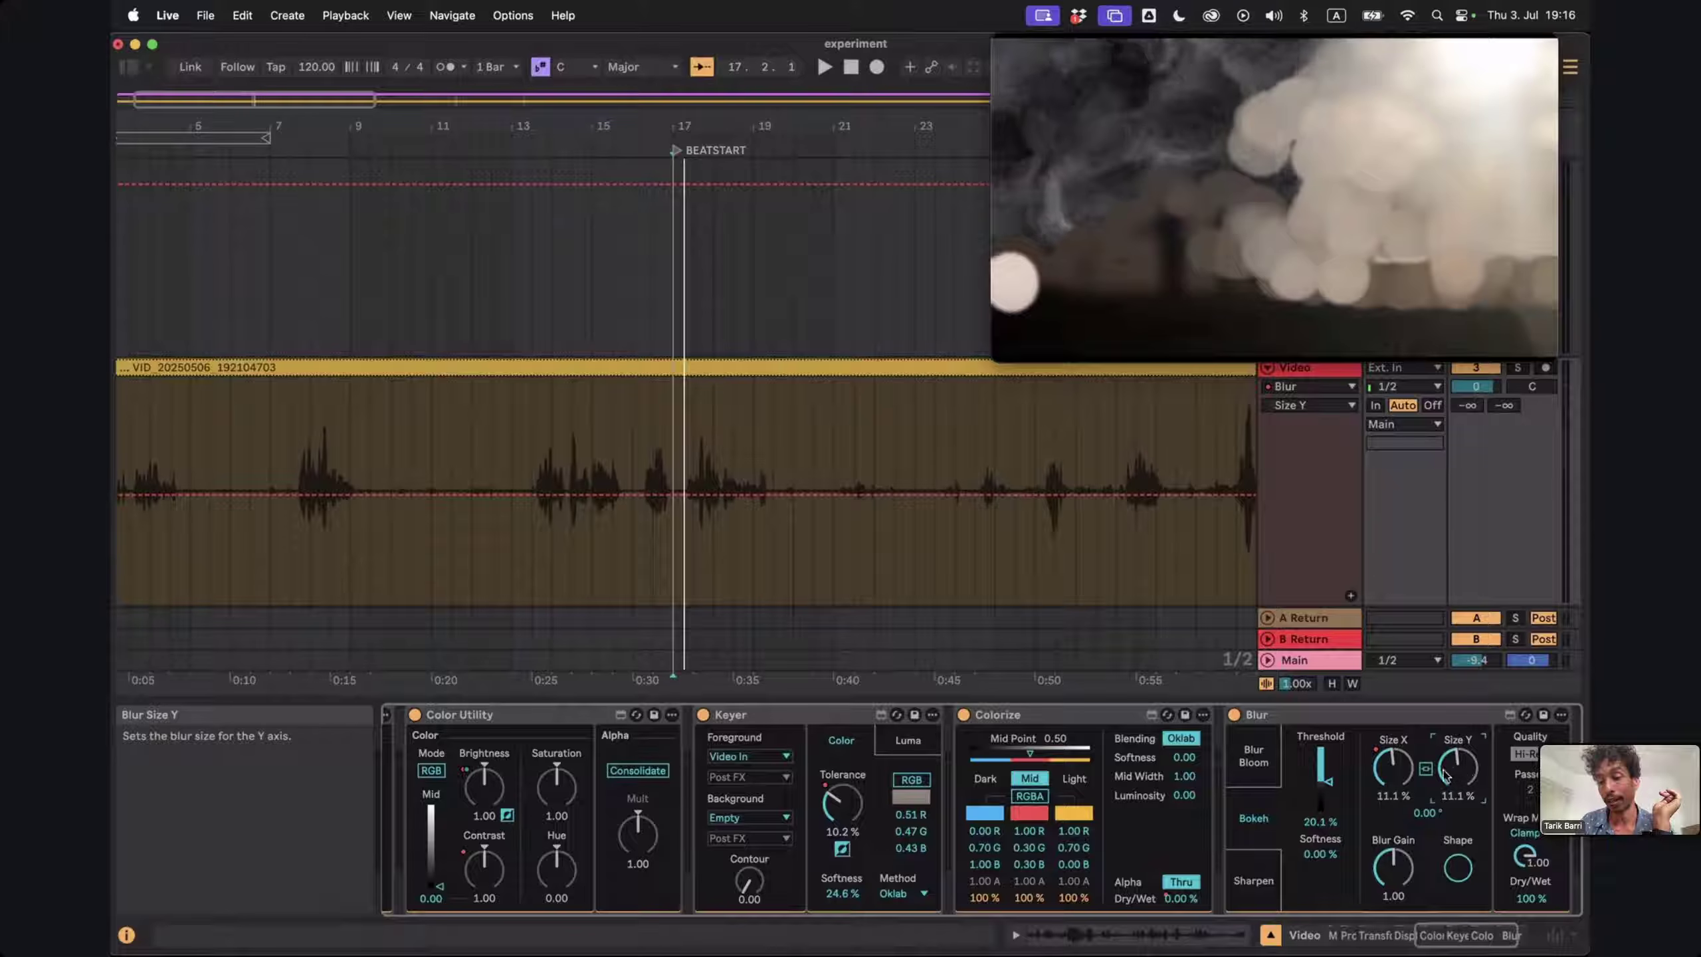
left_click(1427, 771)
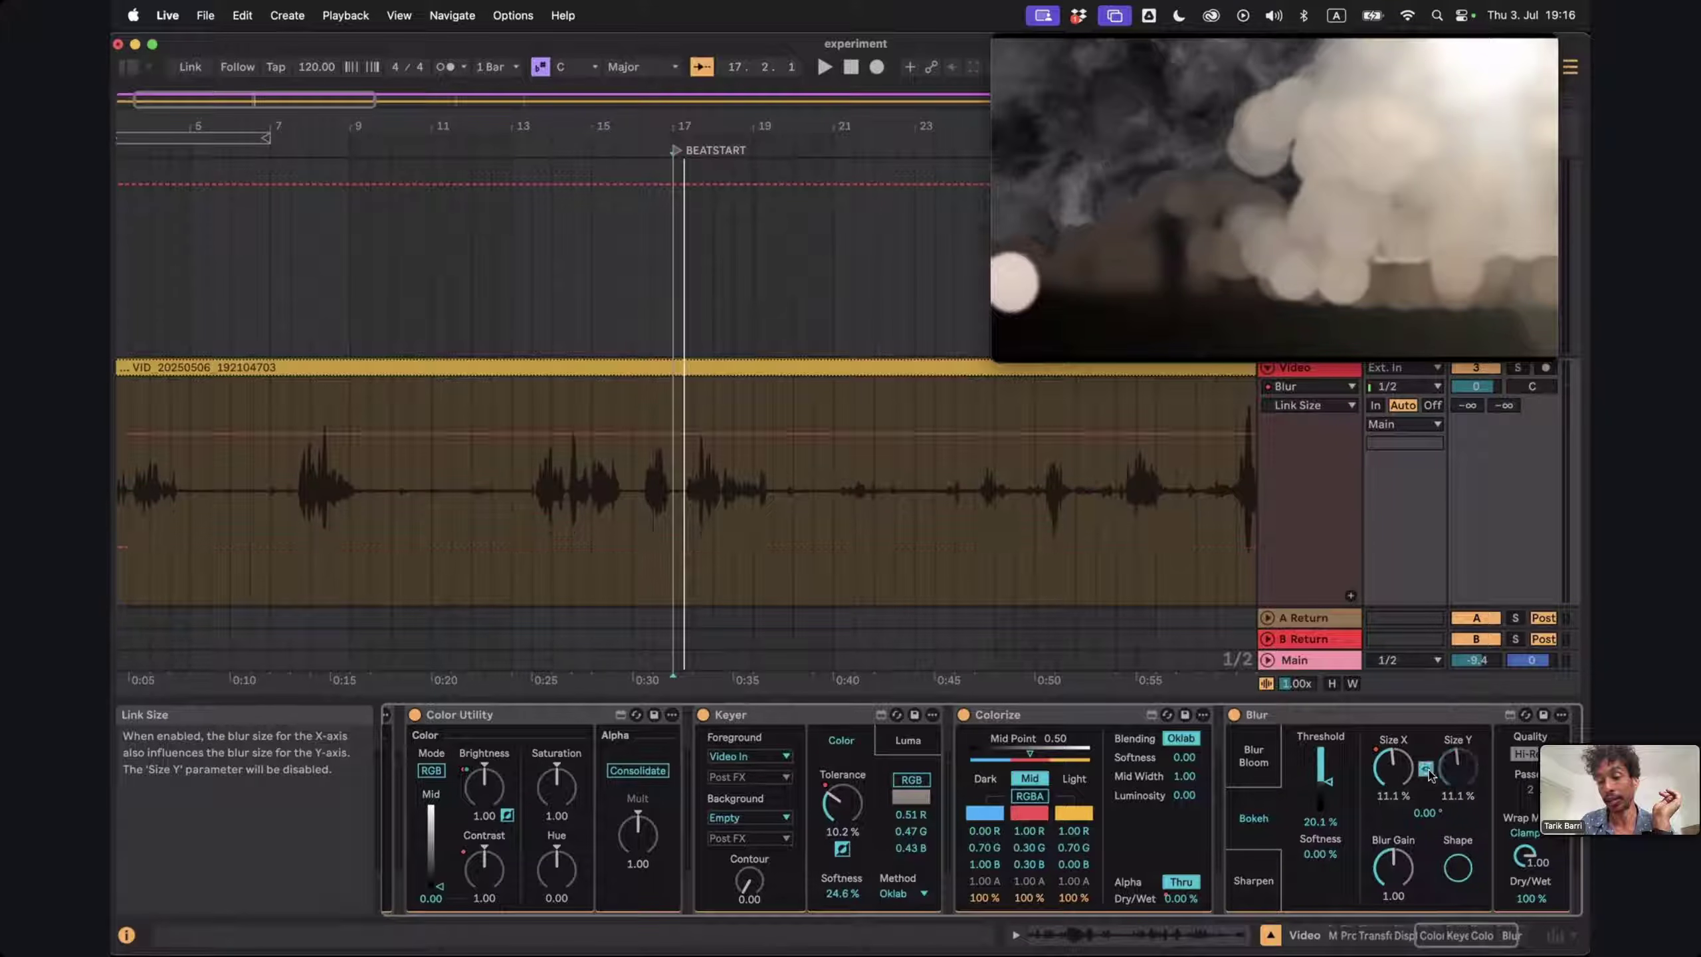
Unlink the blur sizes with Size Y at 0.16%, and try a Blur Angle of -39.69° before resetting it to 0.00°
left_click_drag(1460, 774, 1426, 826)
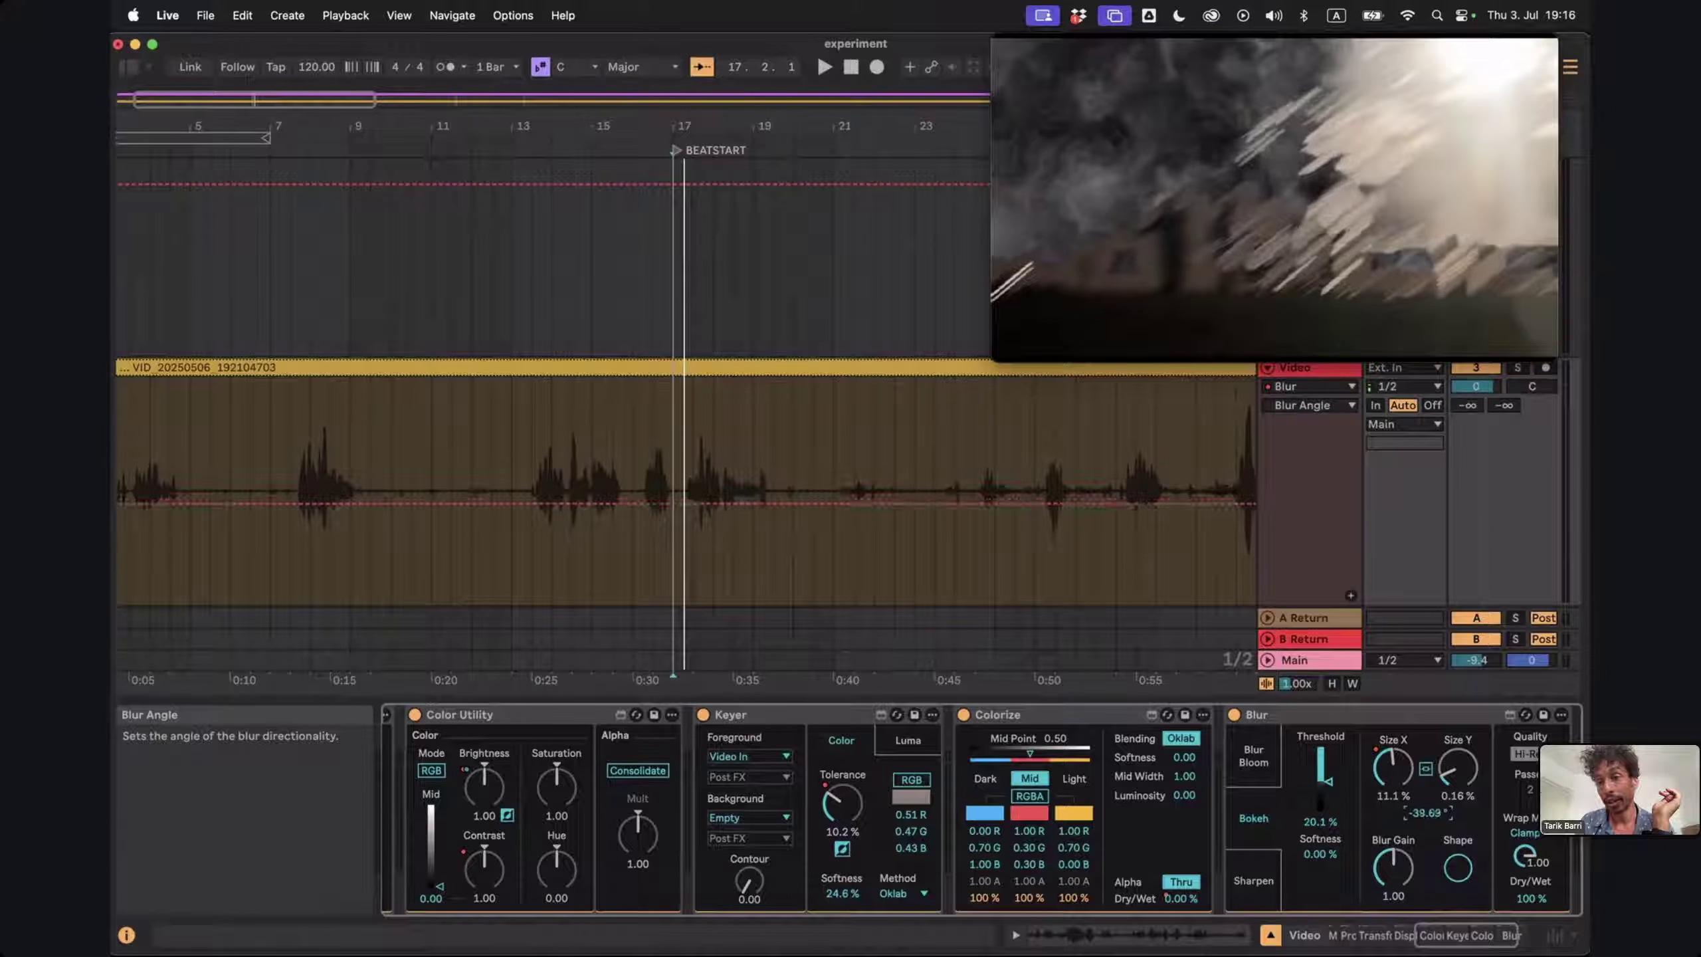
double_click(1425, 813)
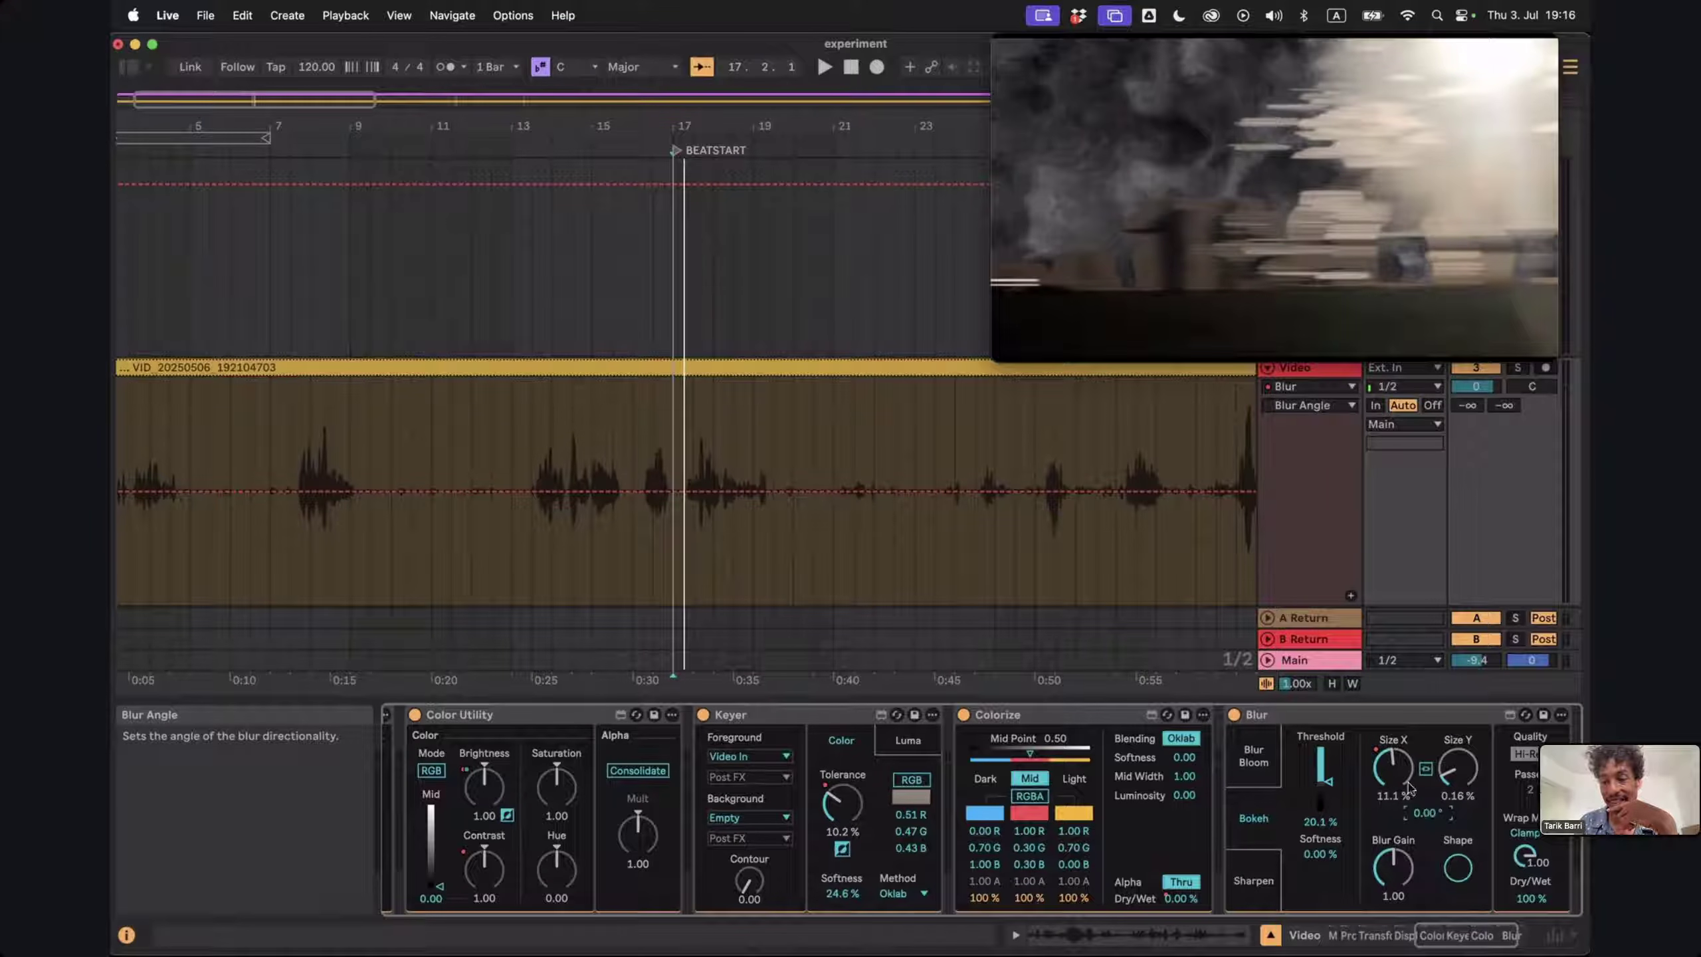
Try Size X at 36.8% before re-enabling its automation, and drop the Size X envelope to 0.00% ahead of 17.1.1
left_click_drag(1395, 771, 1395, 740)
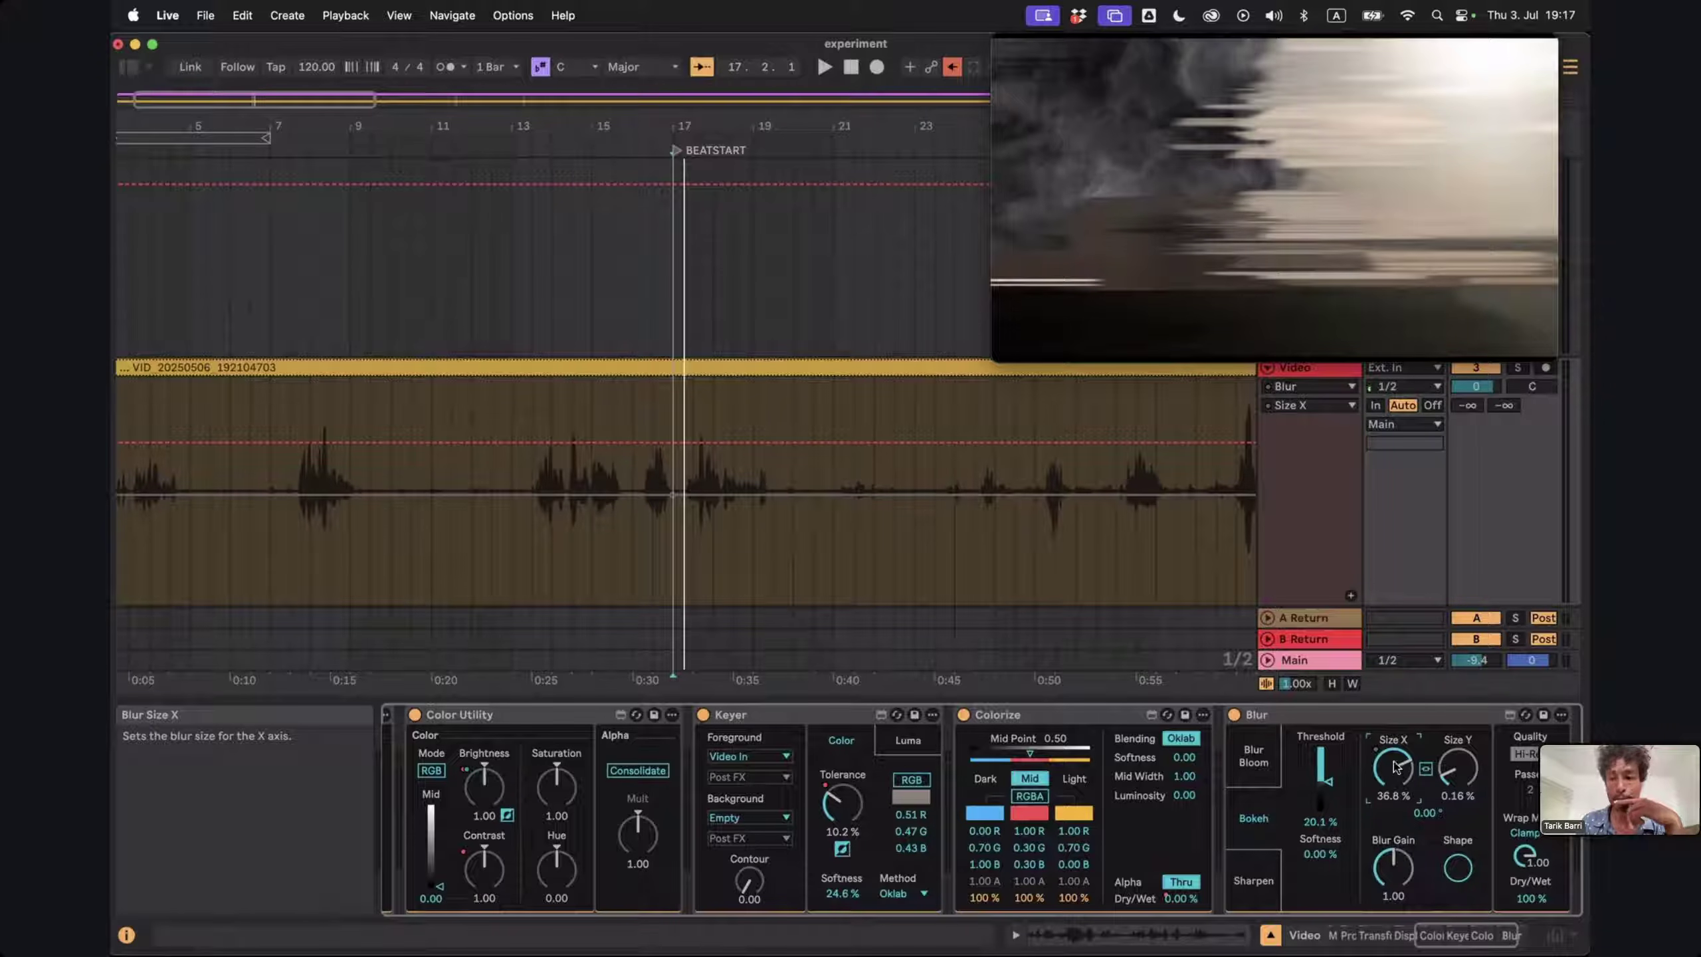
left_click(954, 68)
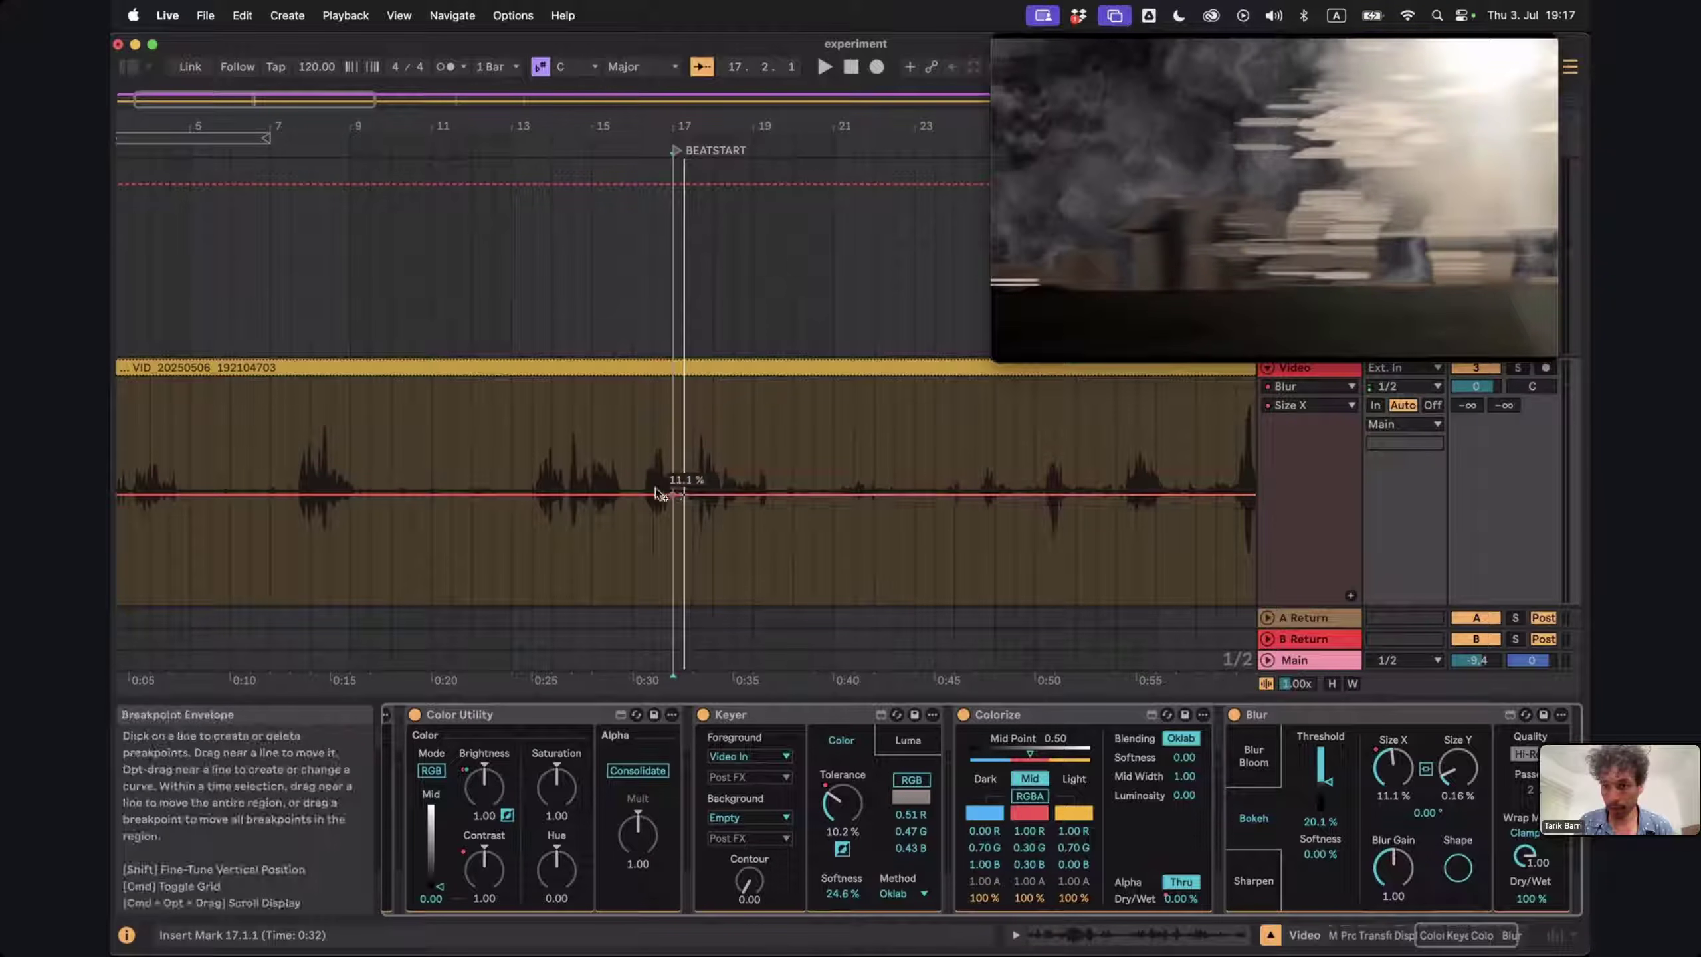
left_click_drag(638, 497, 682, 597)
Play the arrangement from 15.3.1 to check the blur's onset at BEATSTART, and turn Follow off
left_click(612, 531)
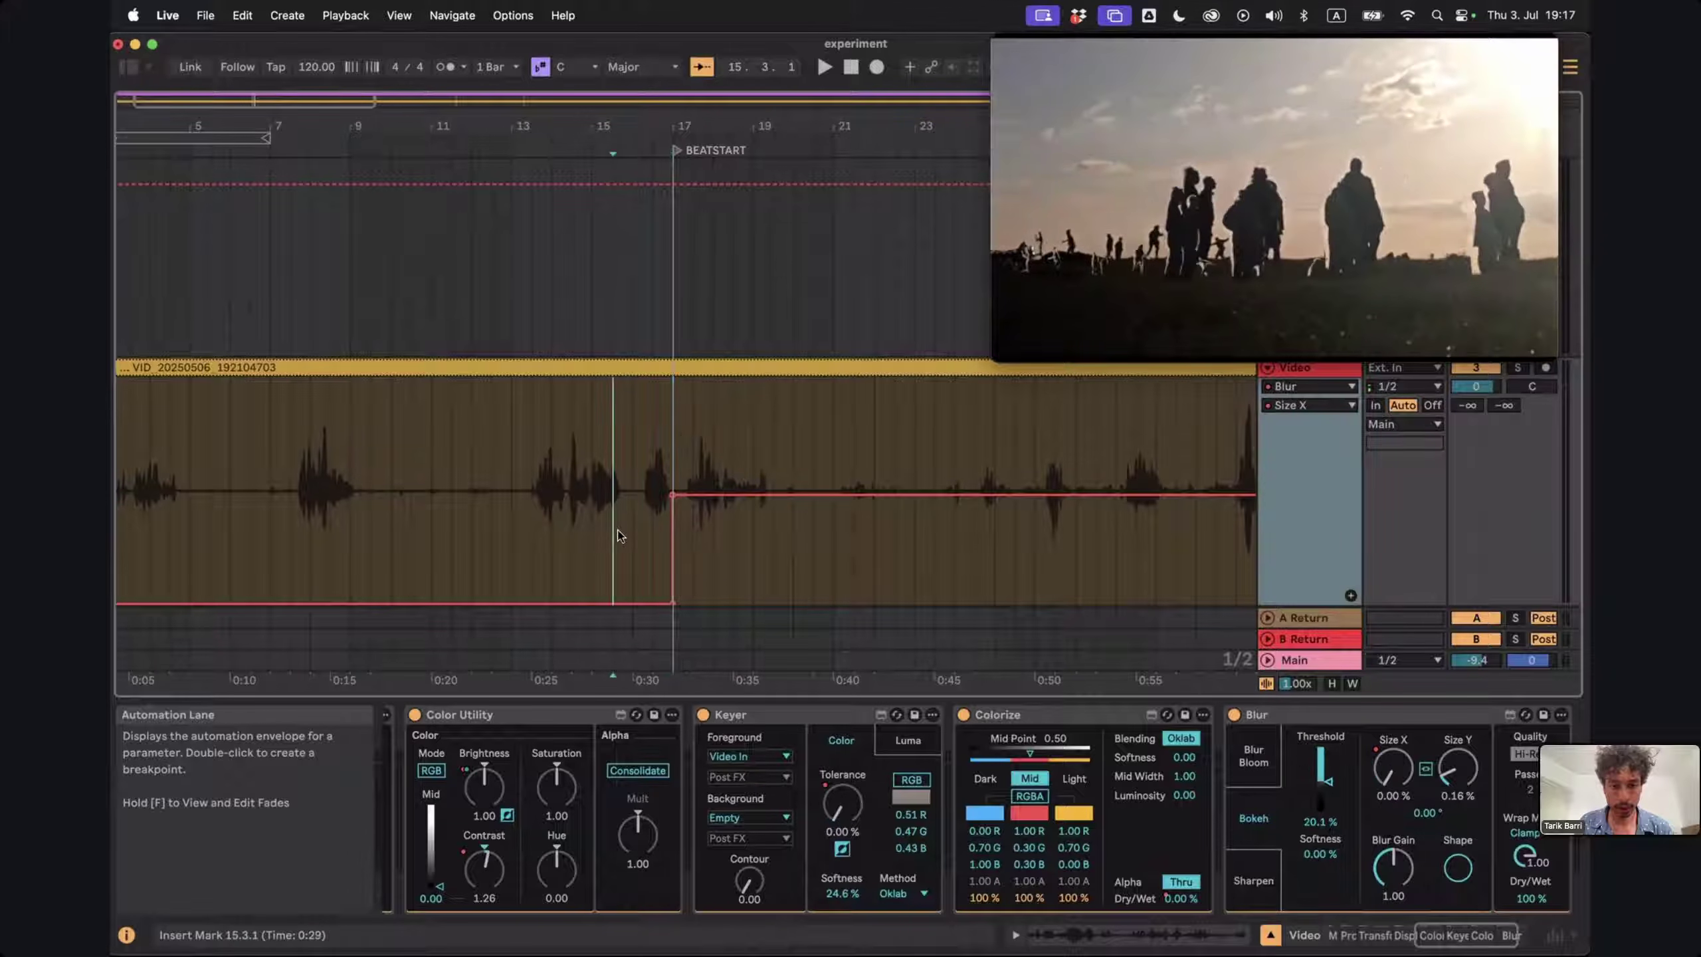
key("space")
left_click(703, 67)
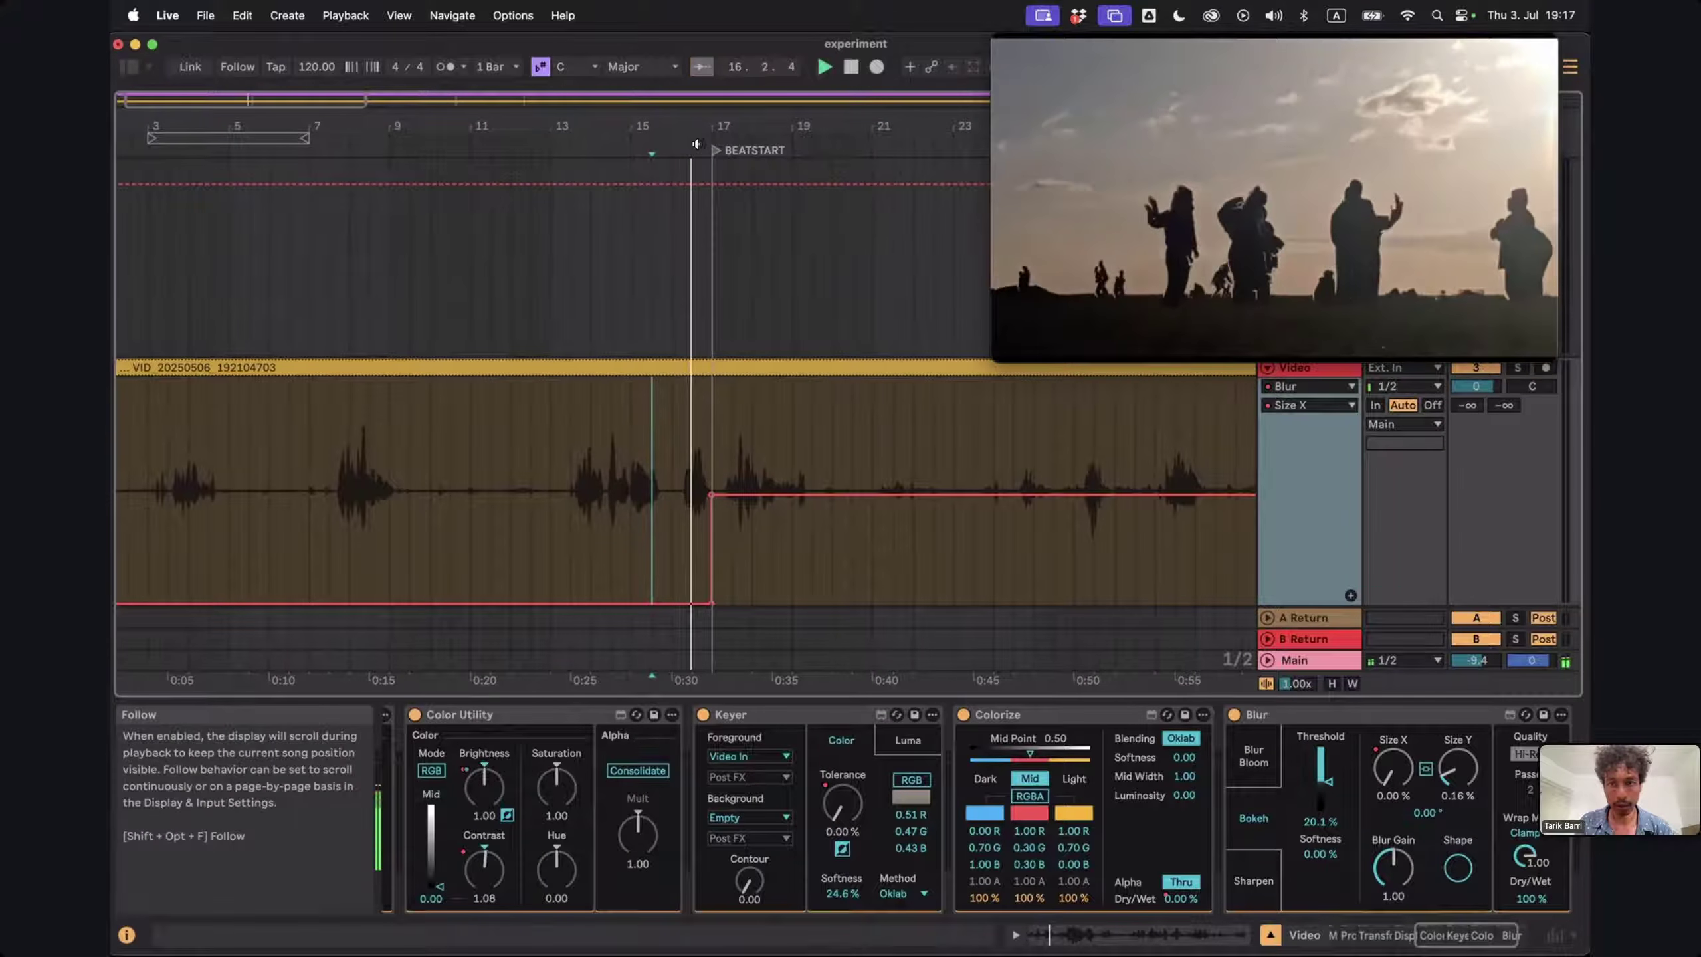
left_click_drag(740, 128, 731, 511)
key("space")
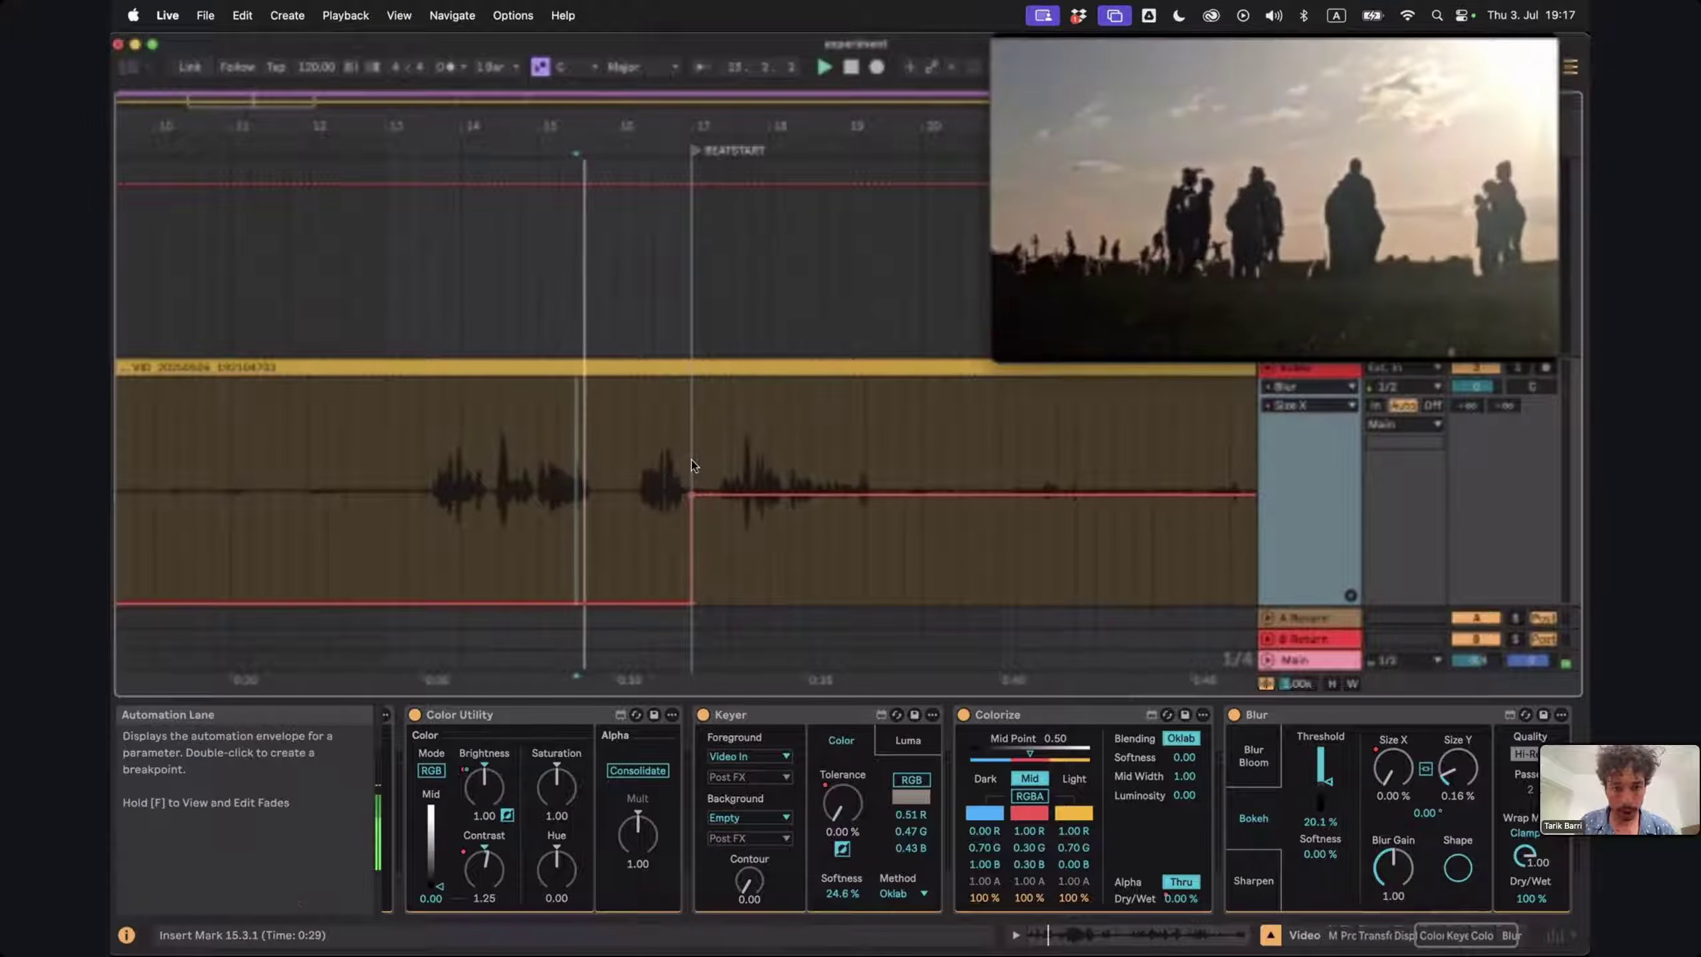
Shift the Size X envelope's jump to 11.1% from 17.1.1 to 17.2.1, and play it from 16.4.1
left_click(693, 428)
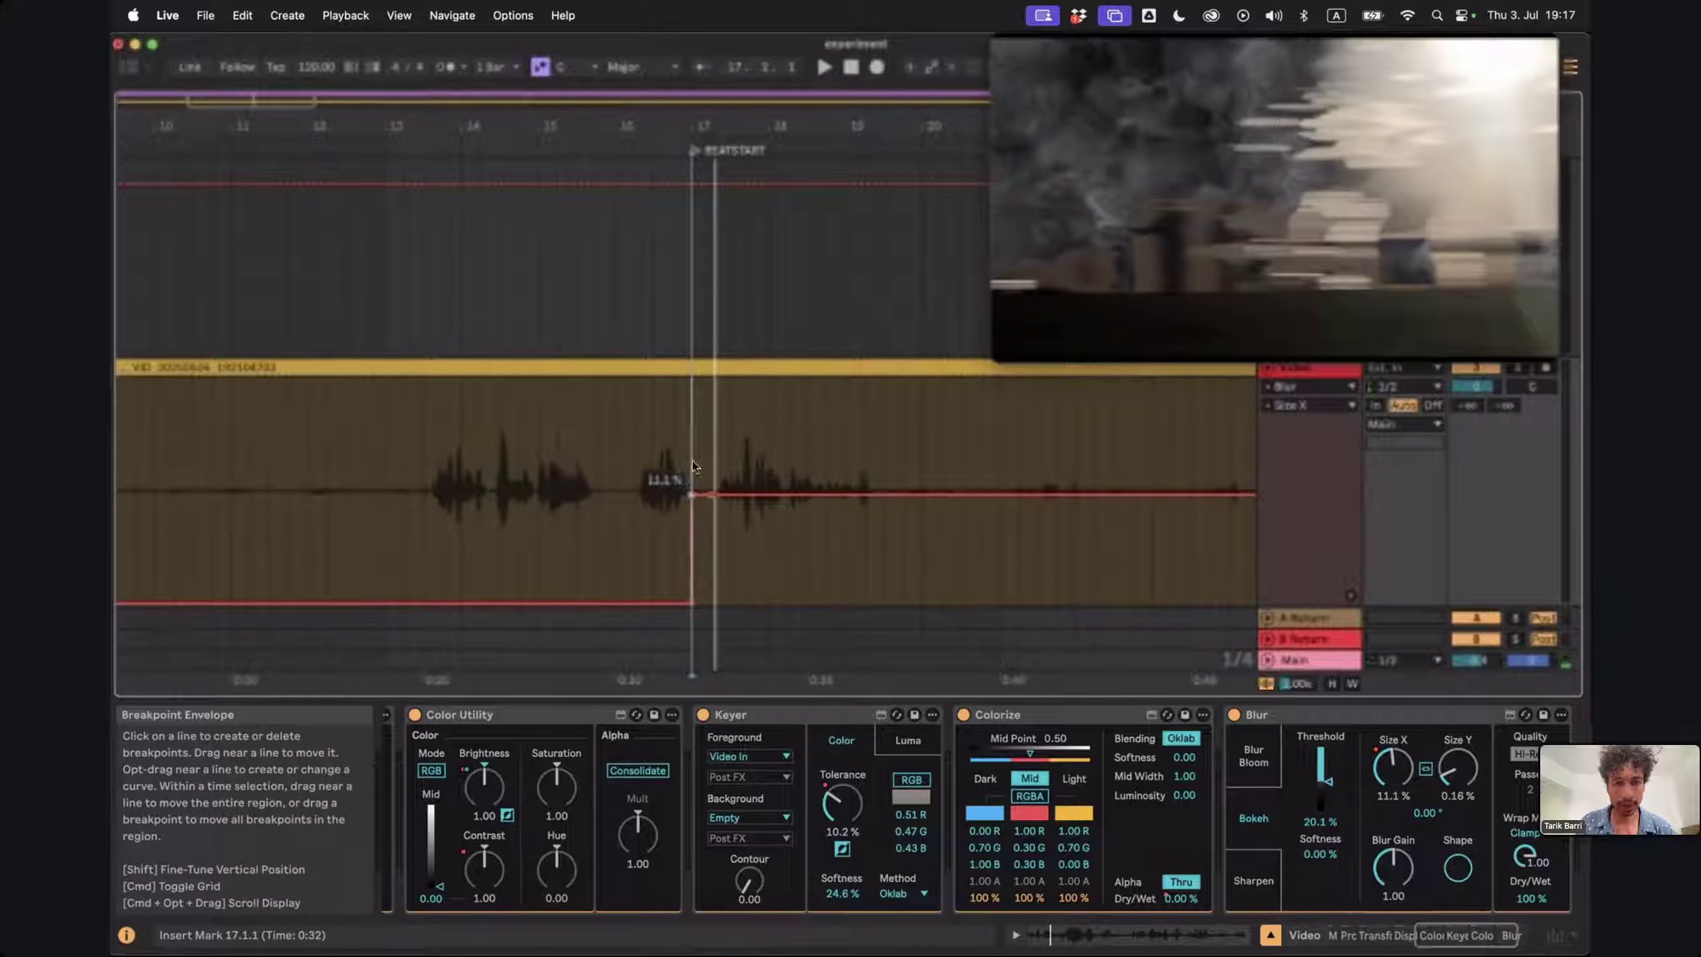
scroll(693, 469, "up", 3)
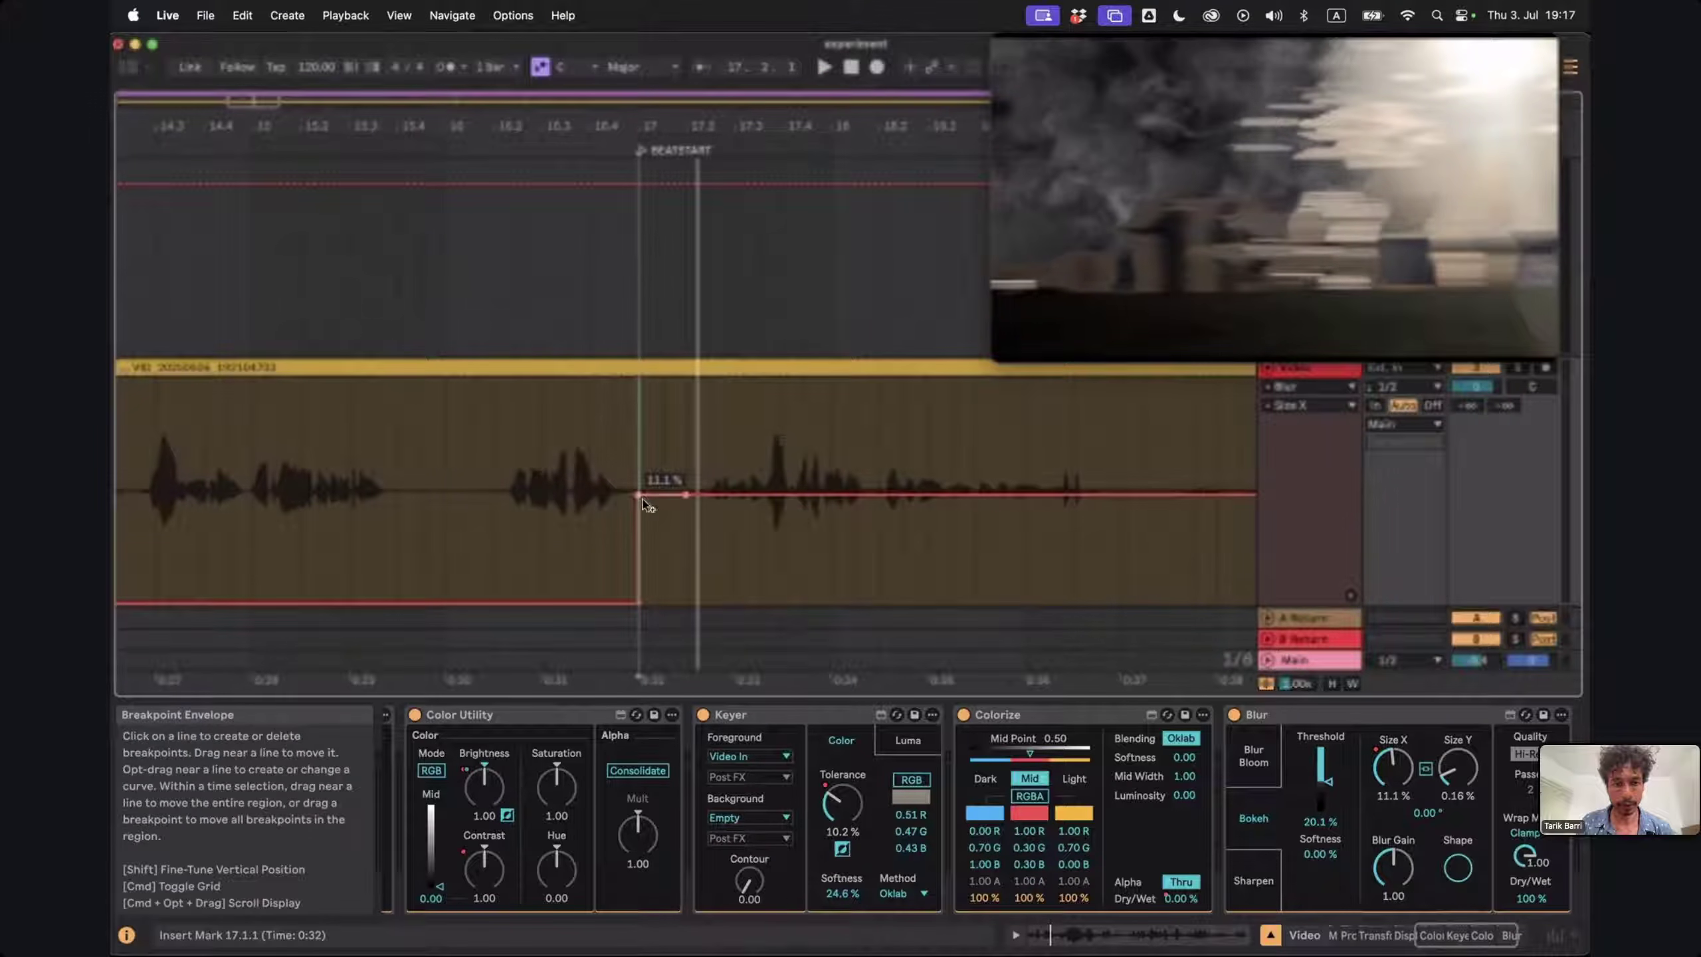
left_click_drag(641, 496, 686, 602)
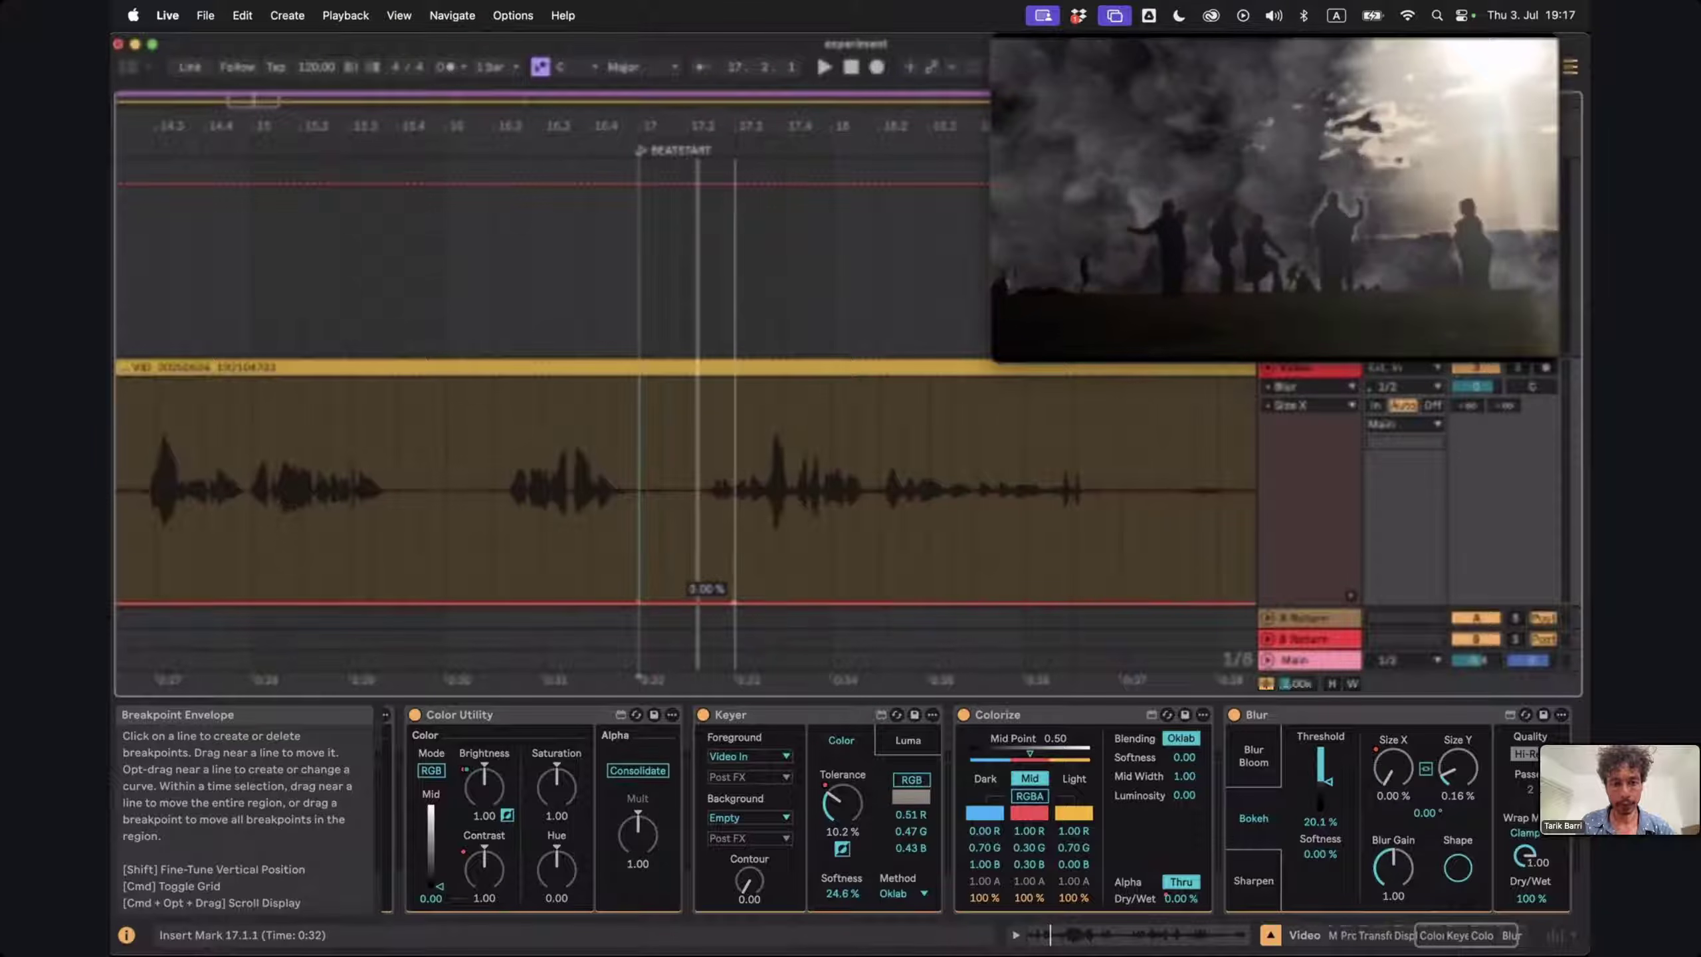
key("cmd+z")
left_click(584, 514)
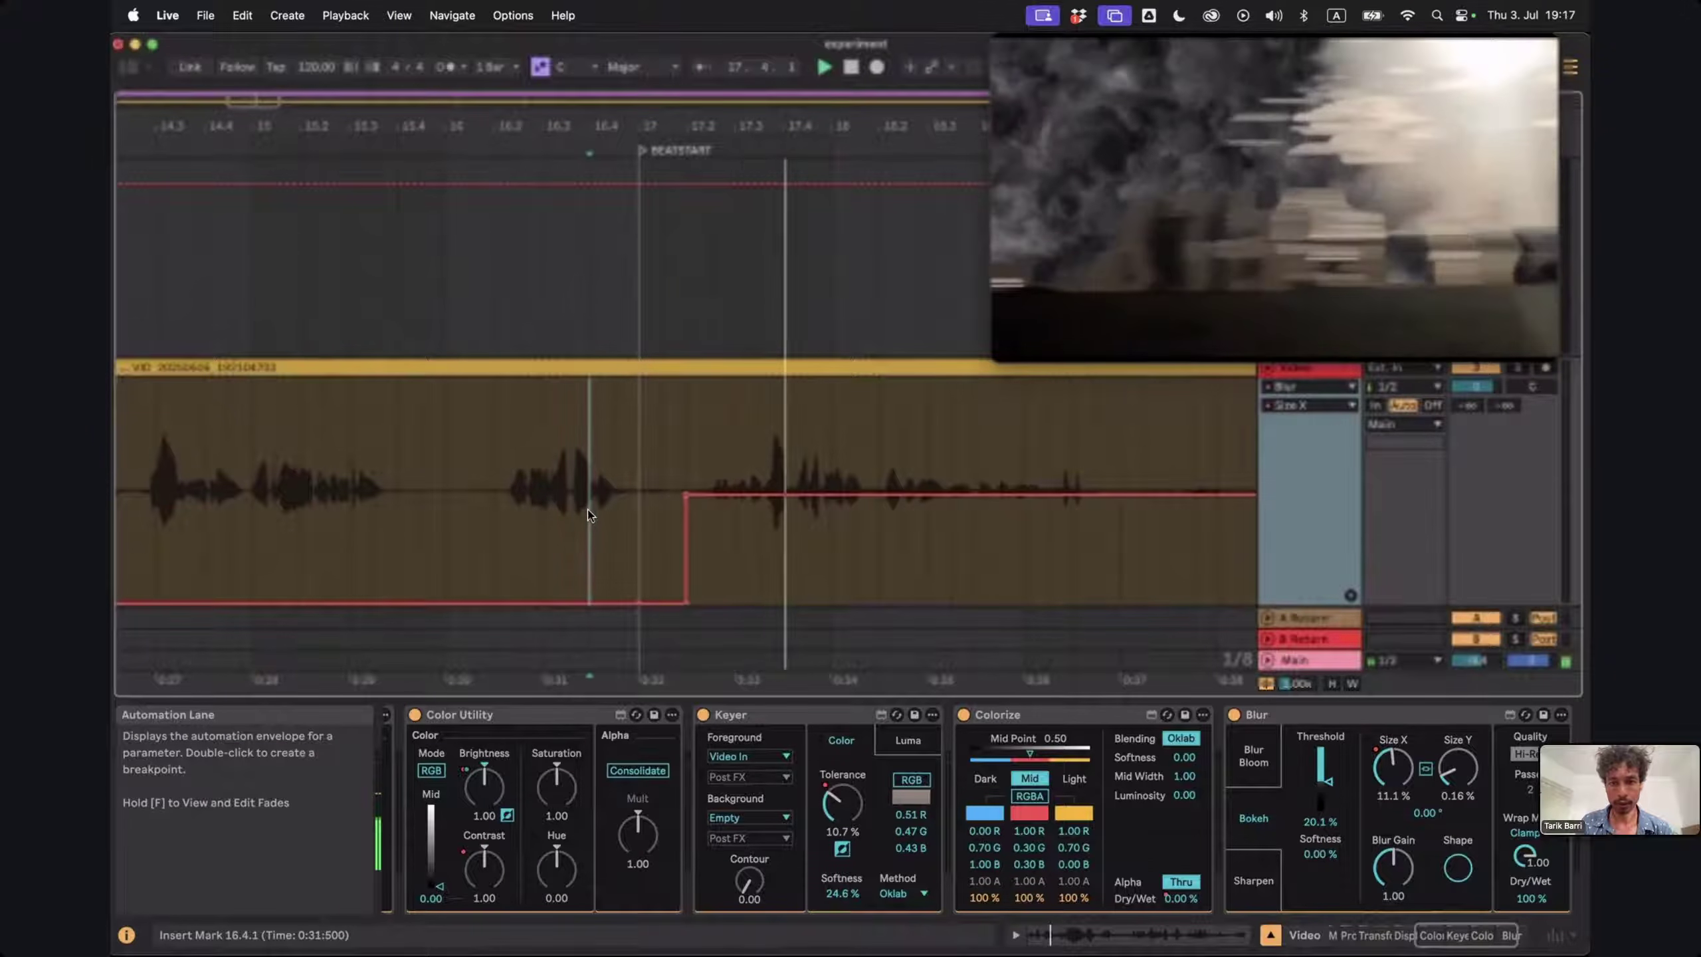
scroll(759, 476, "down", 1)
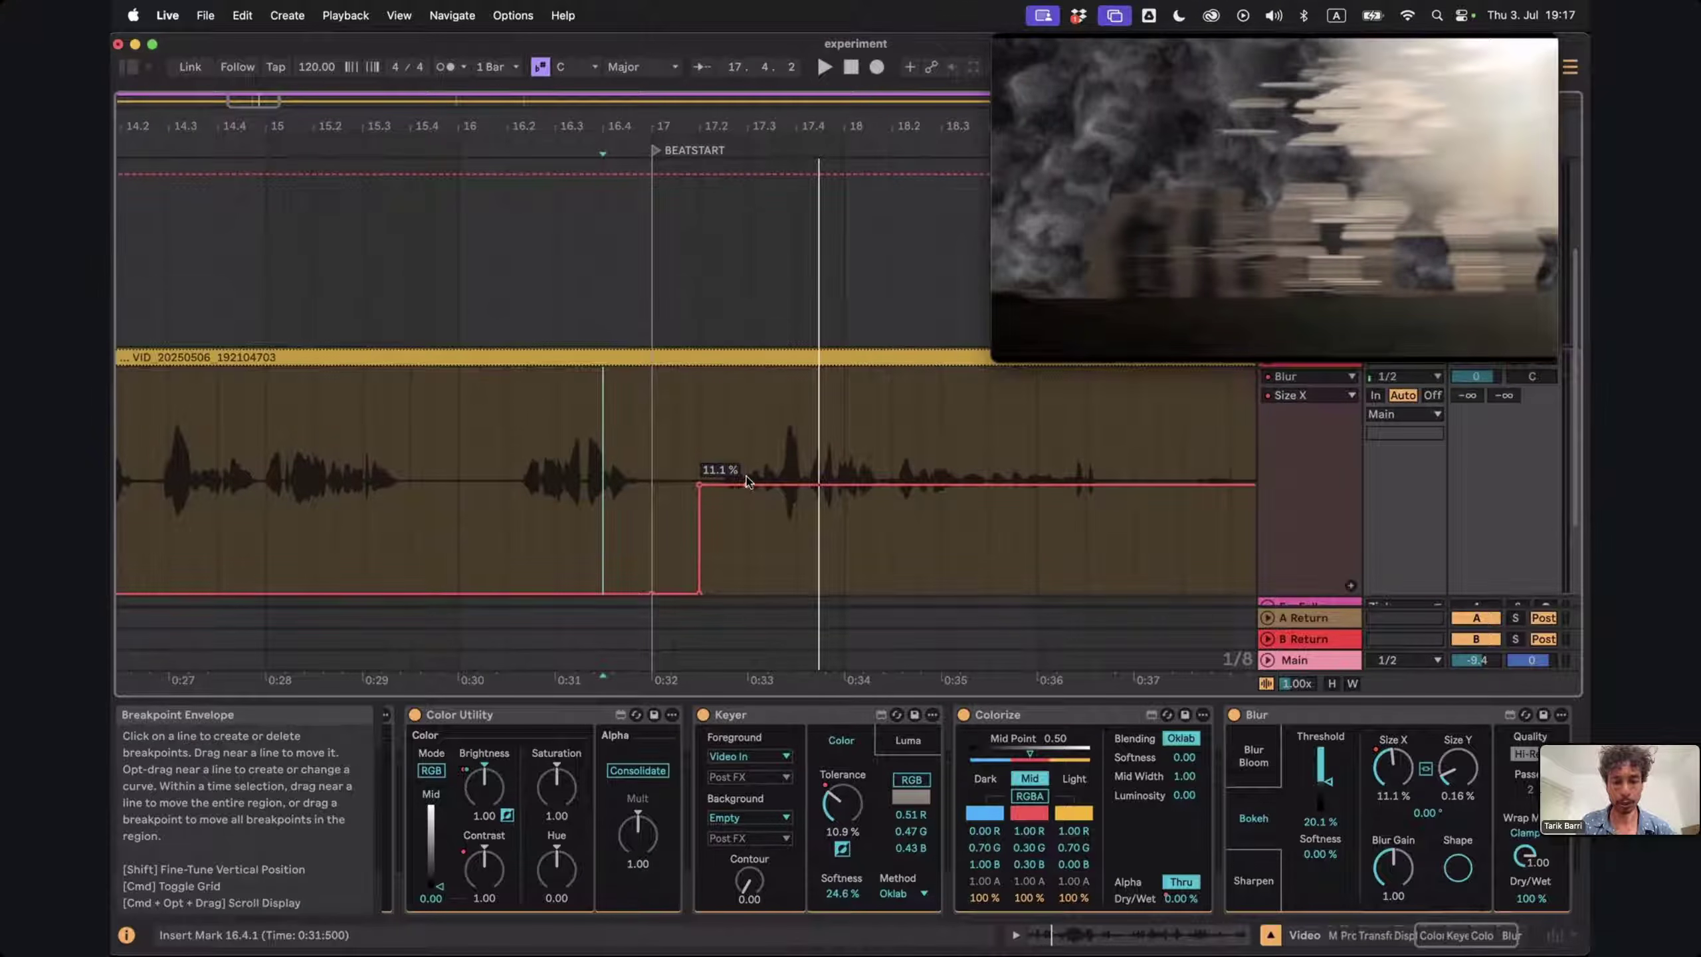
Drop the Size X envelope to 0.00% from 17.3.1 onward so it ramps down from 17.2.1, and play it from 17.1.1
left_click_drag(744, 481, 744, 590)
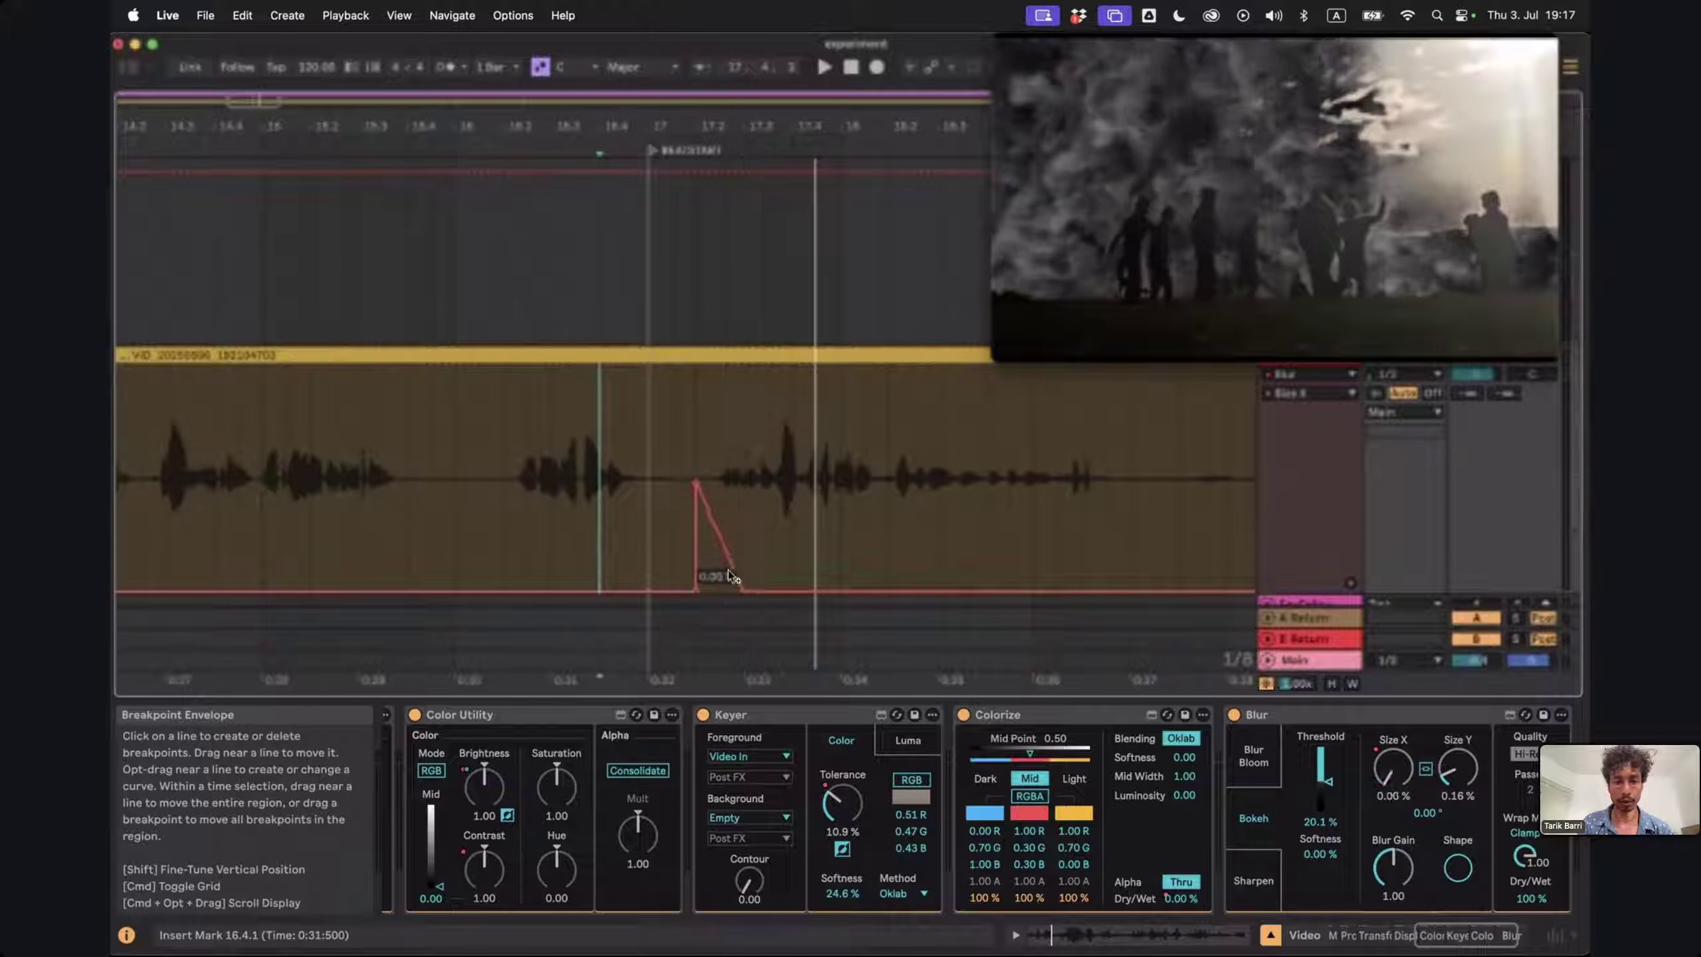
left_click(646, 499)
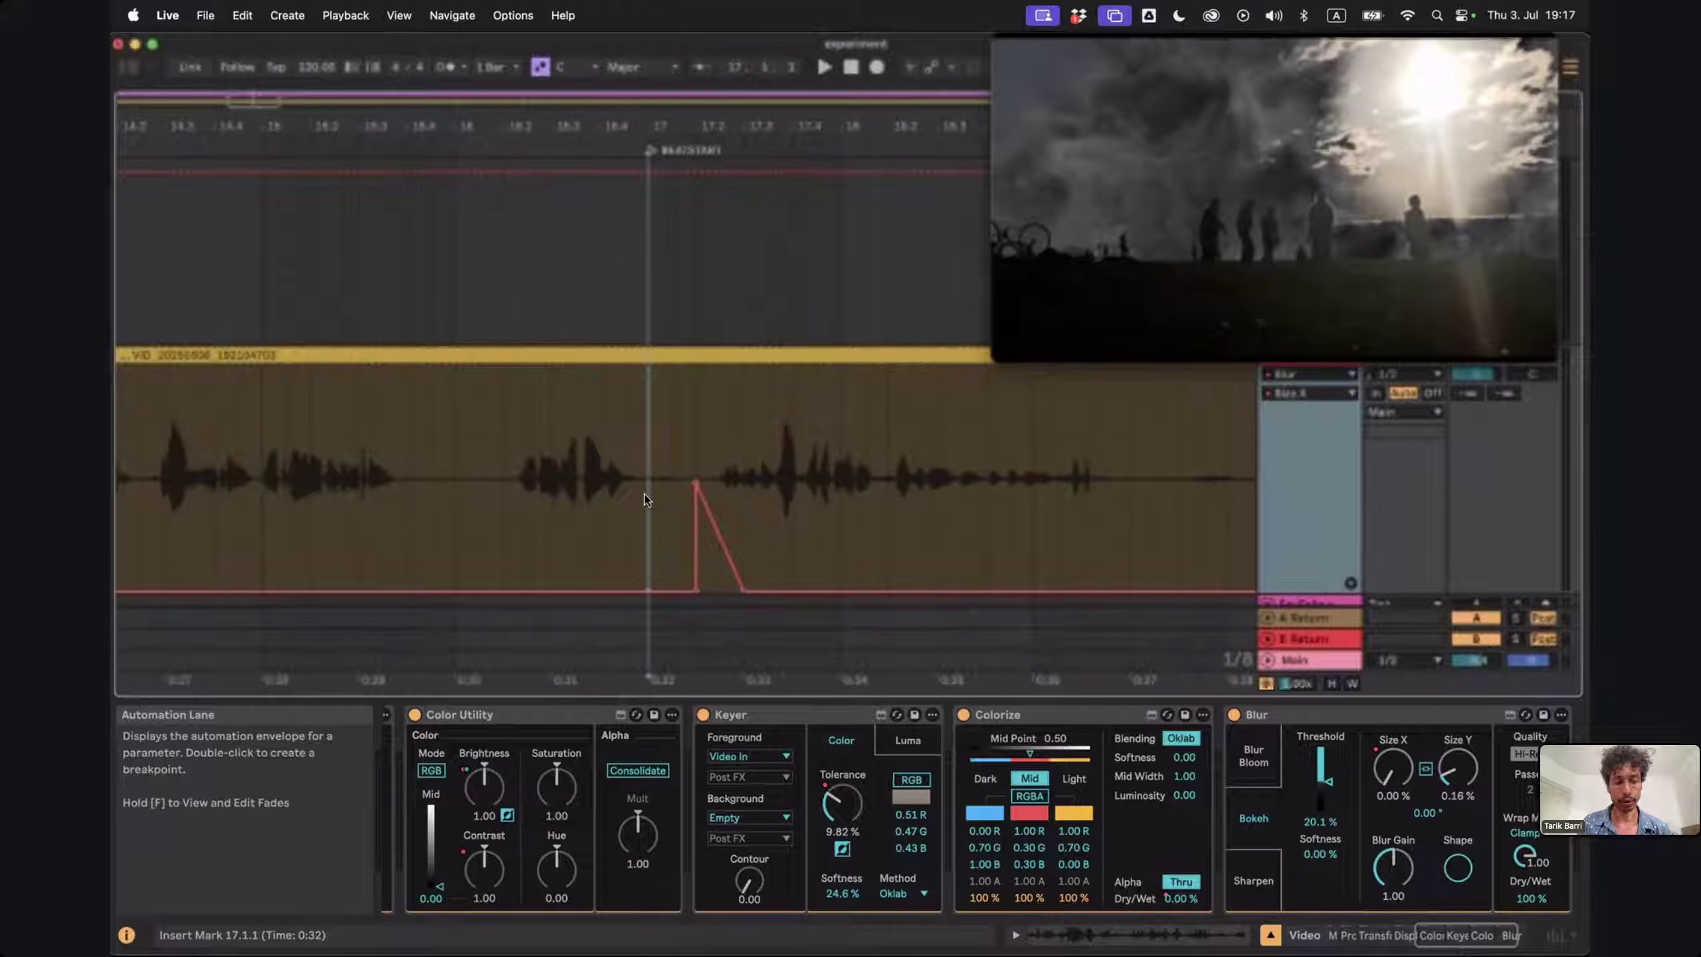
key("space")
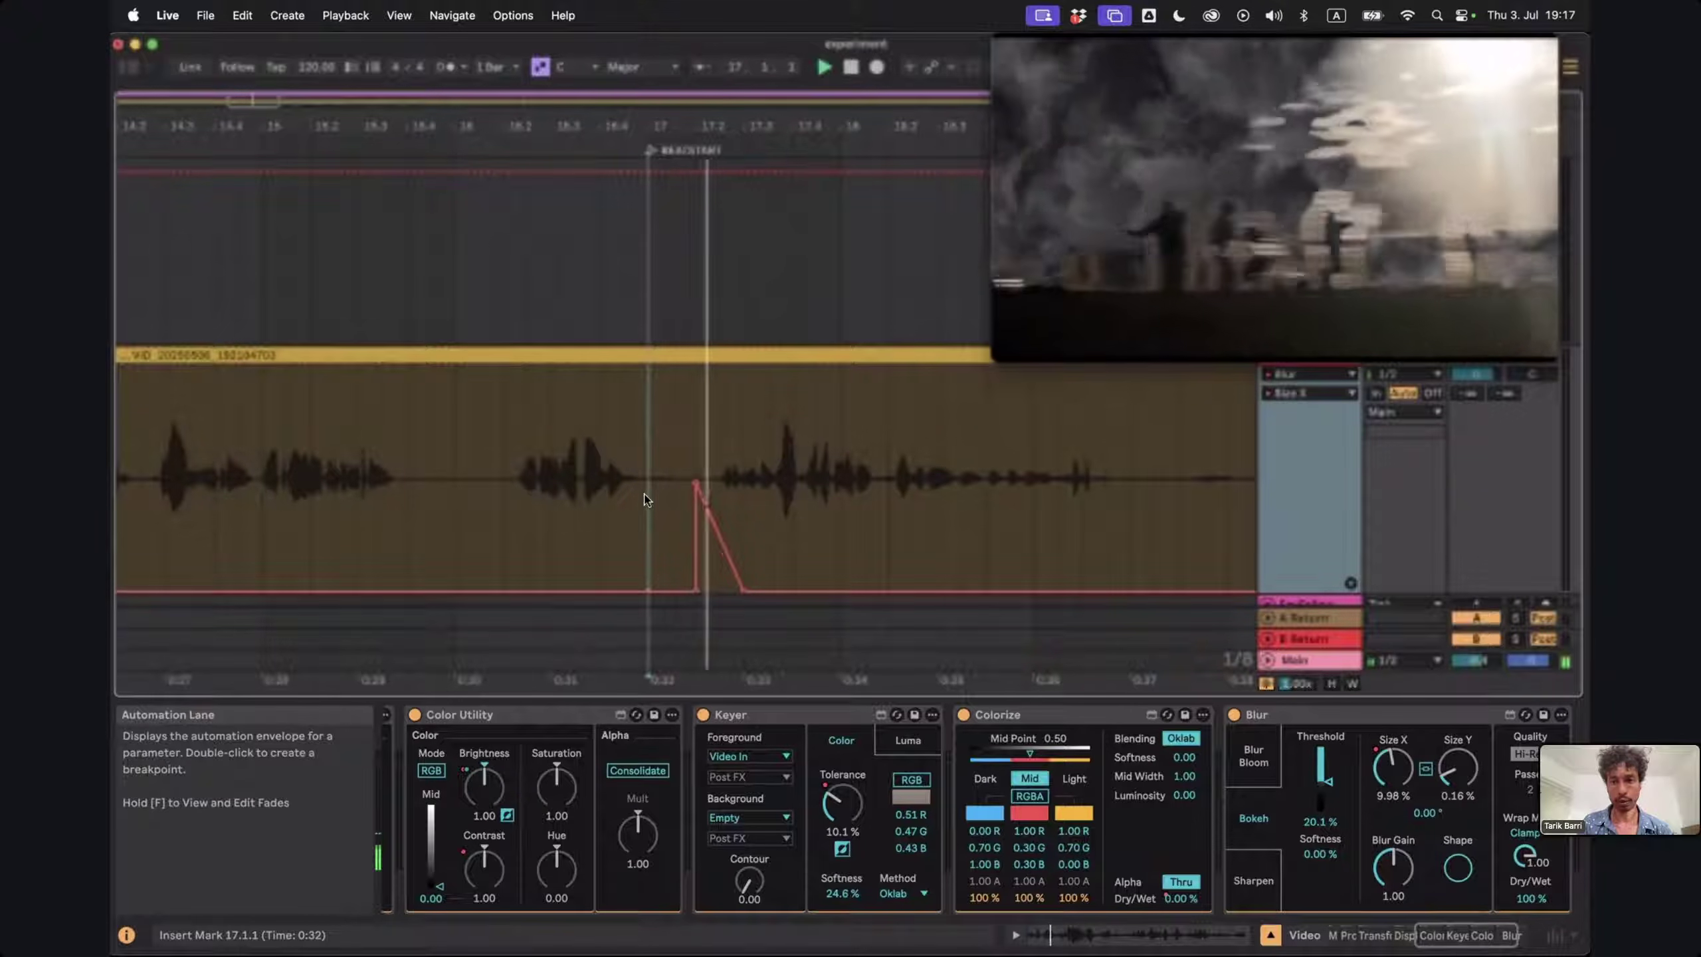
left_click(673, 451)
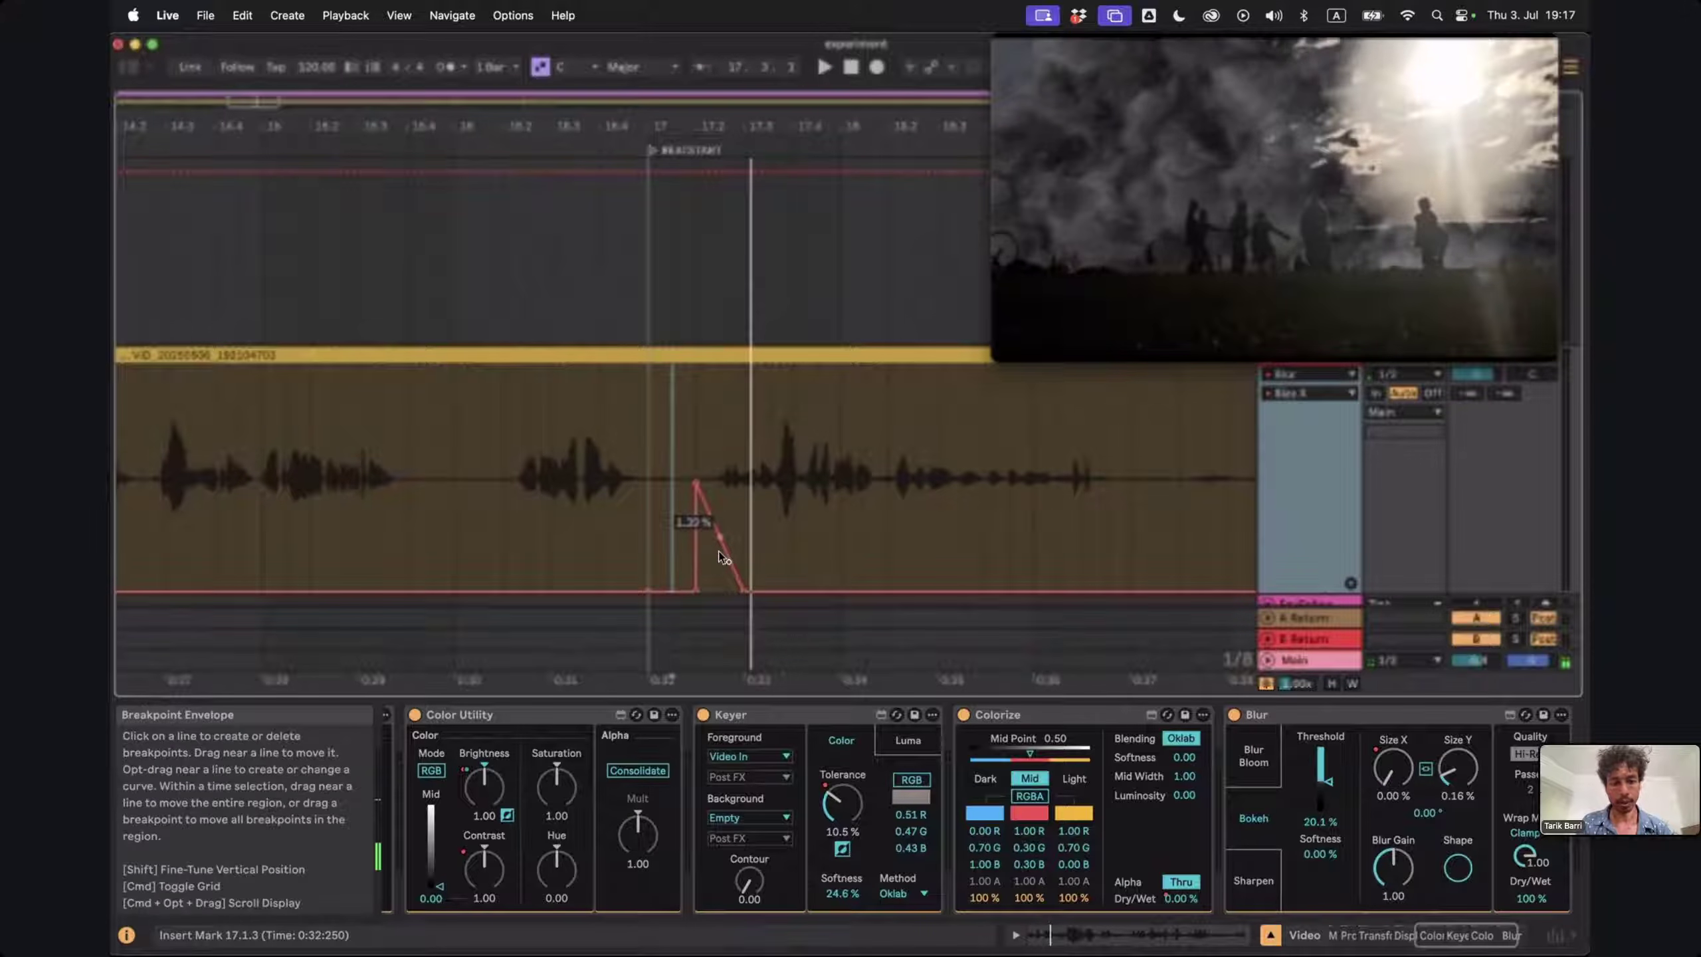
Try bending the Size X ramp into a curve, playing it from 16.4.1, and straighten it again to compare
left_click_drag(717, 551, 714, 566)
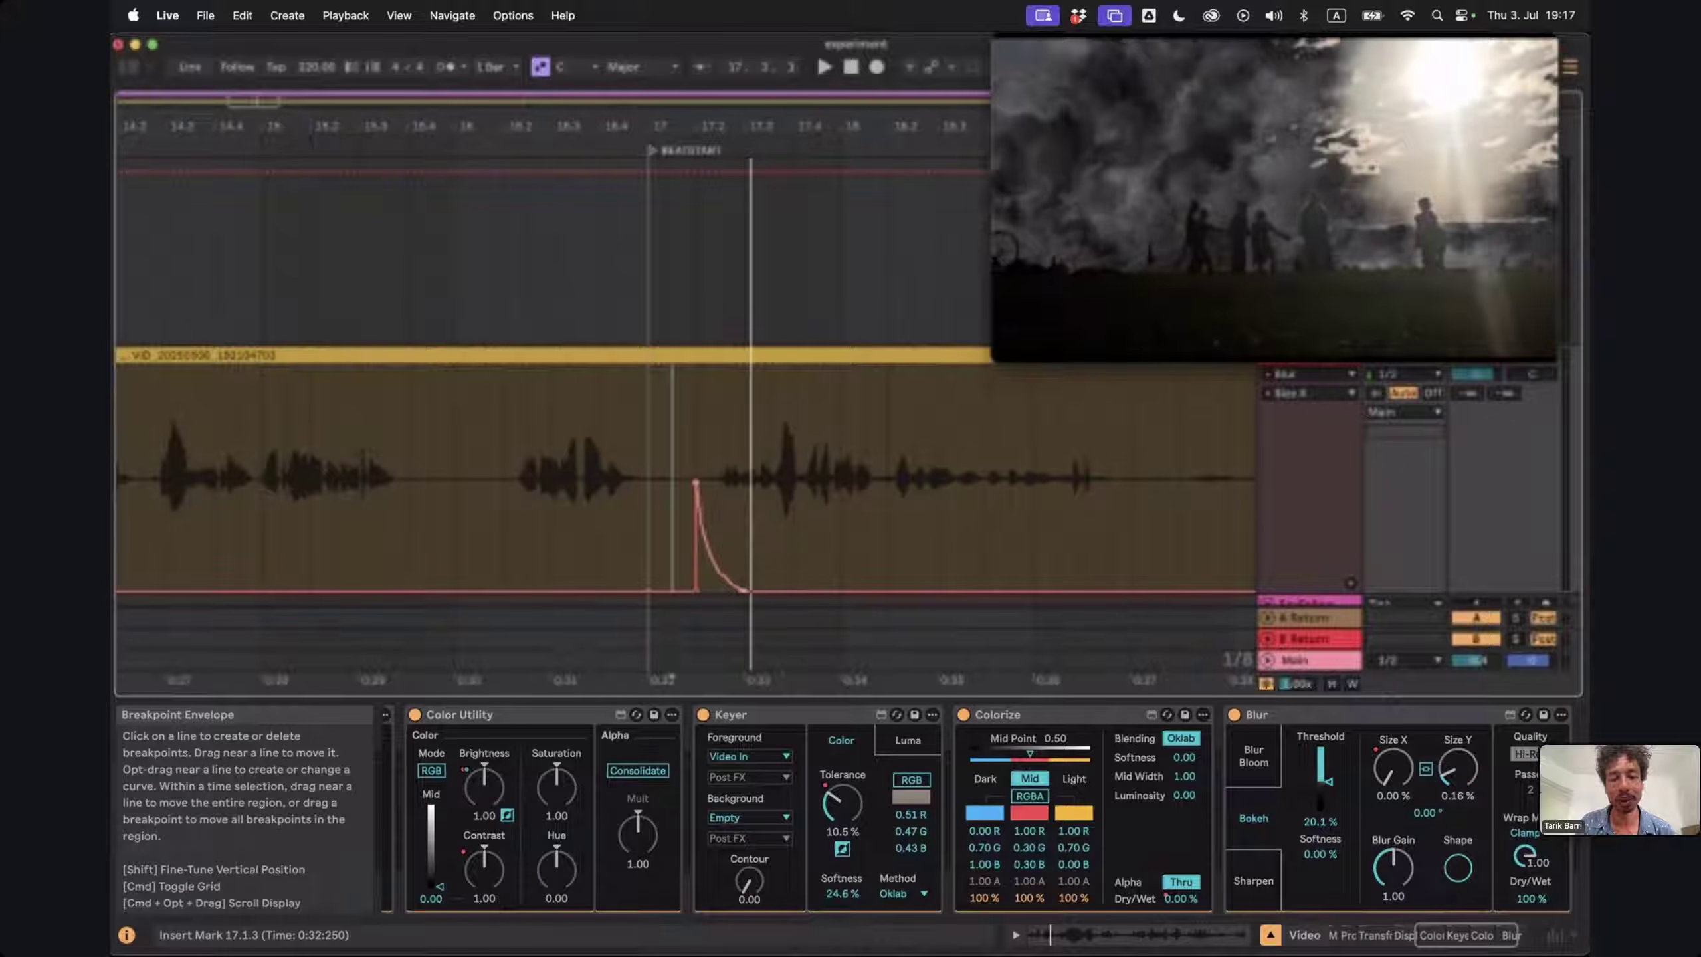
left_click(605, 451)
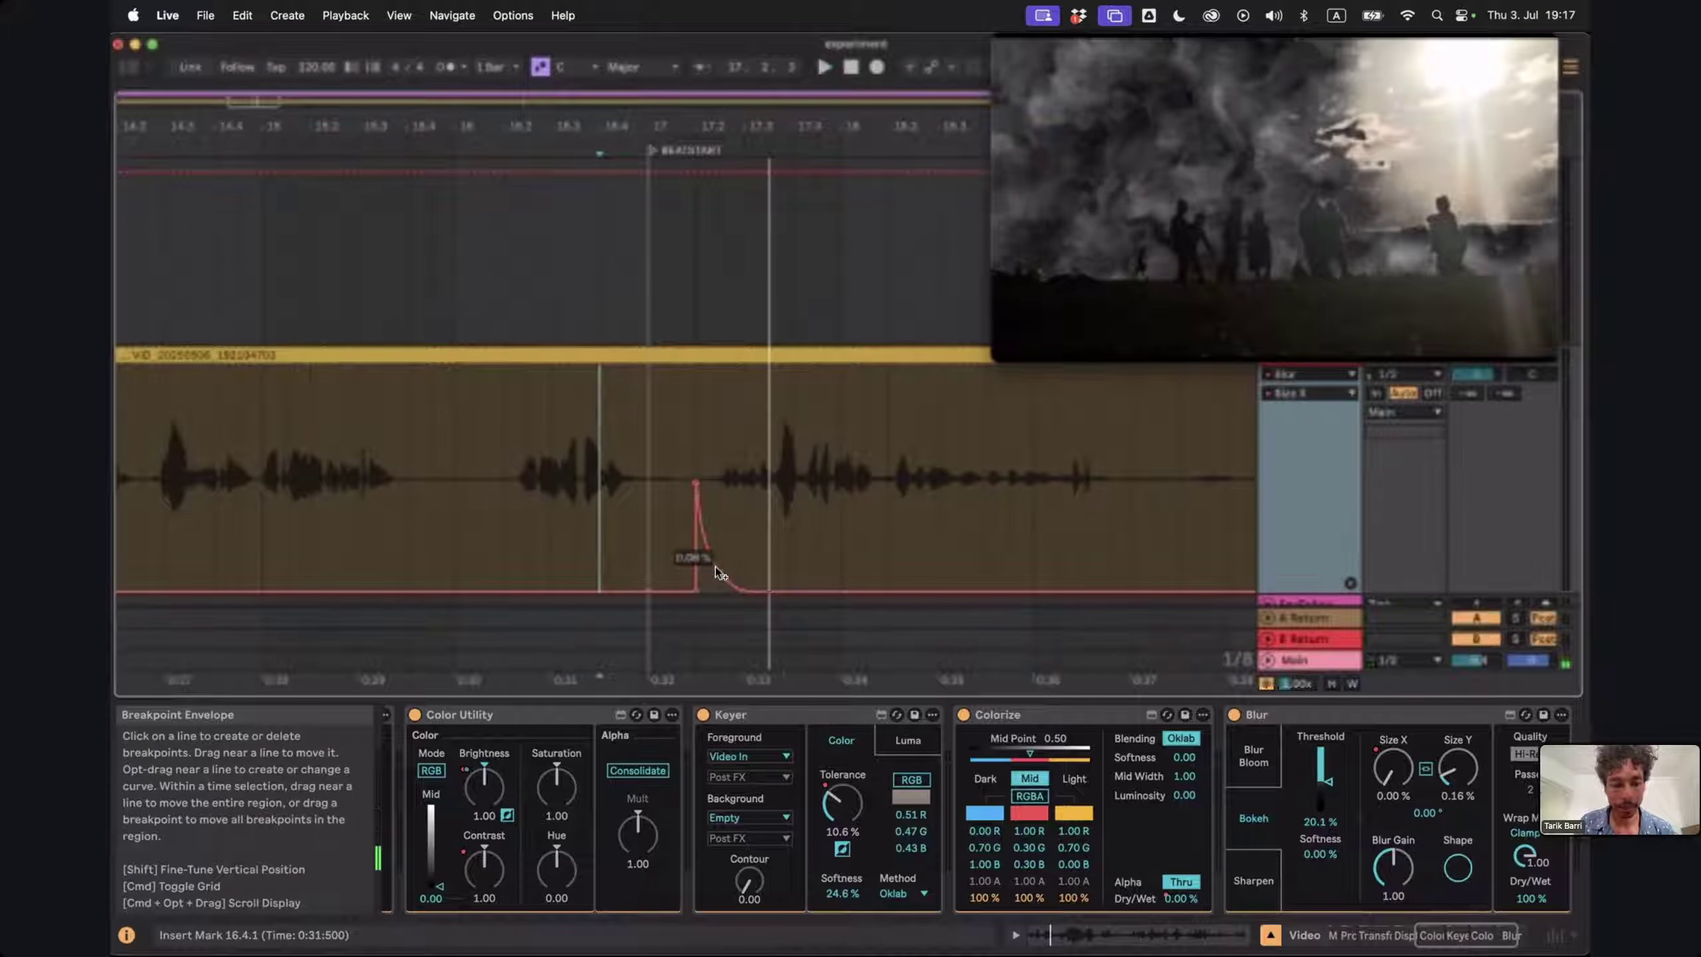
left_click_drag(715, 566, 697, 486)
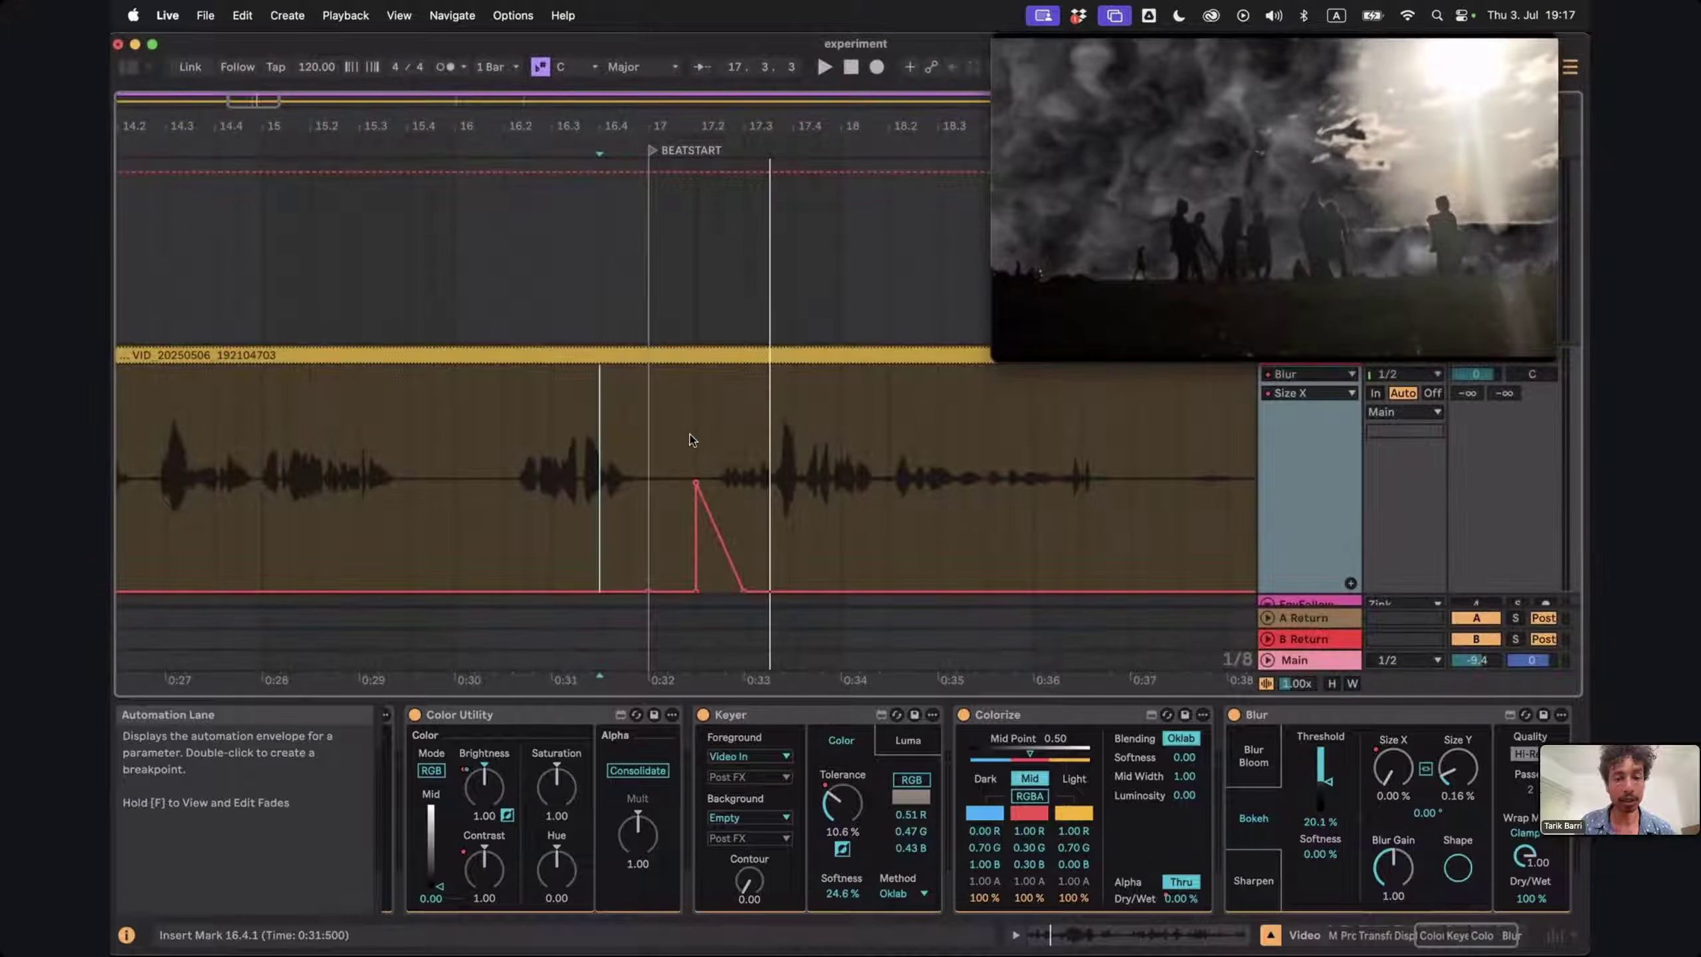
key("space")
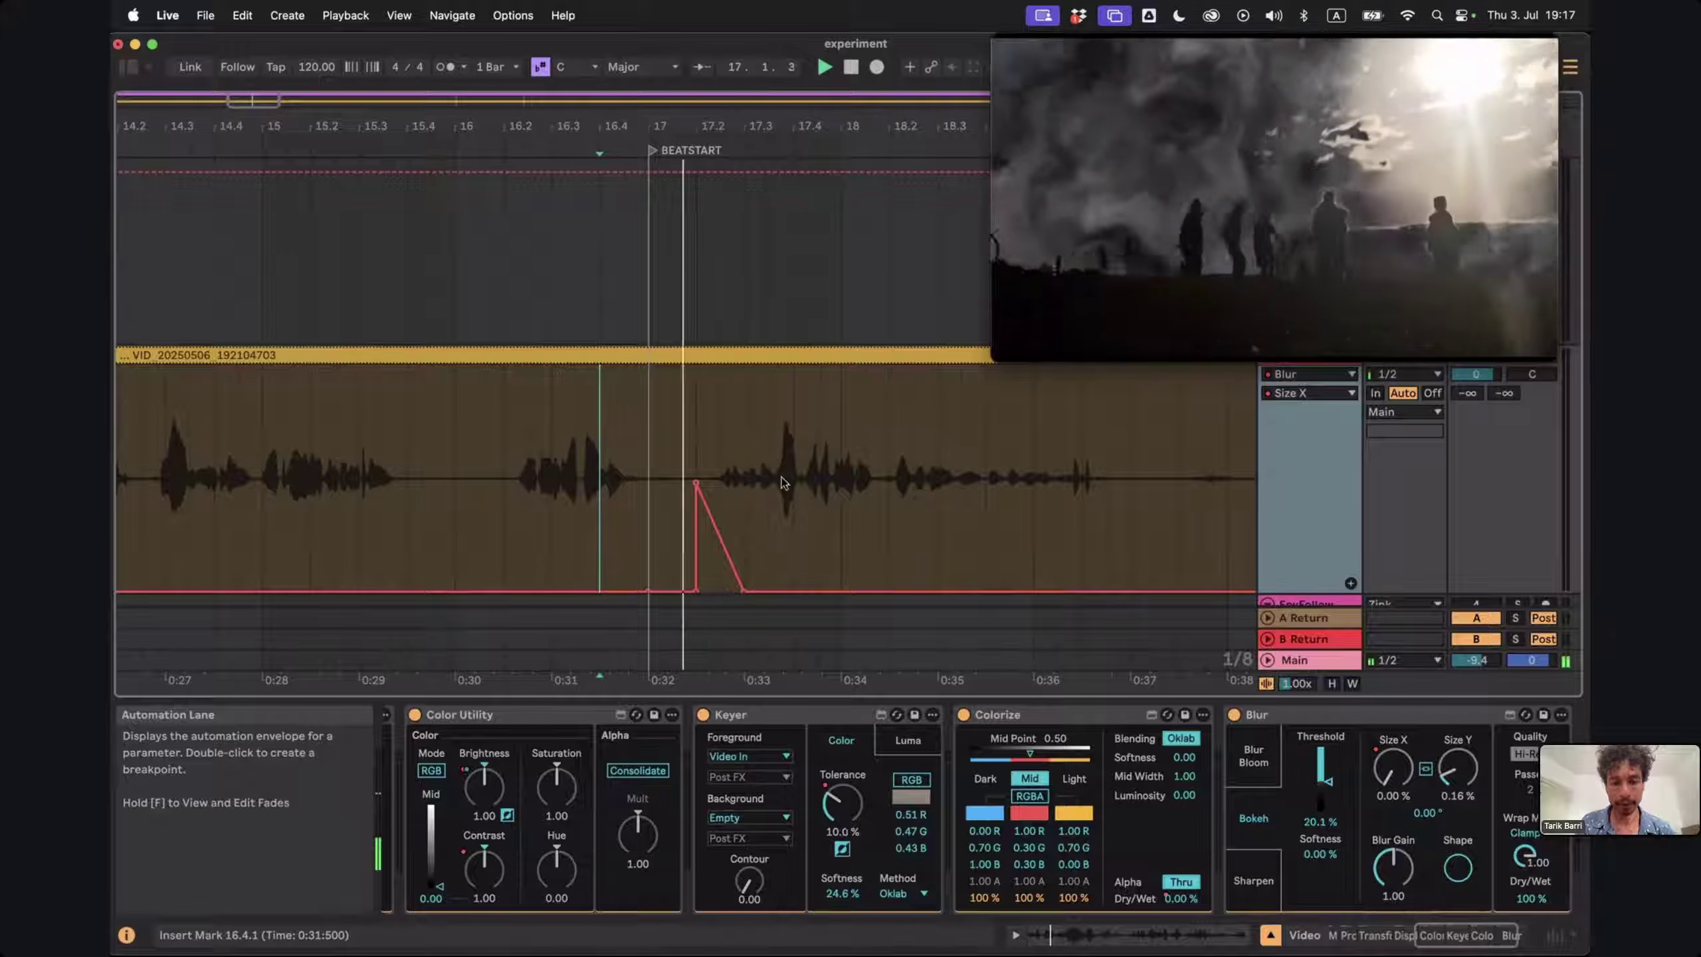
Select the Size X automation from 17.2.1 to 17.4.1 and duplicate it 11 times in a row, up to 23.2.1
left_click(795, 535)
key("space")
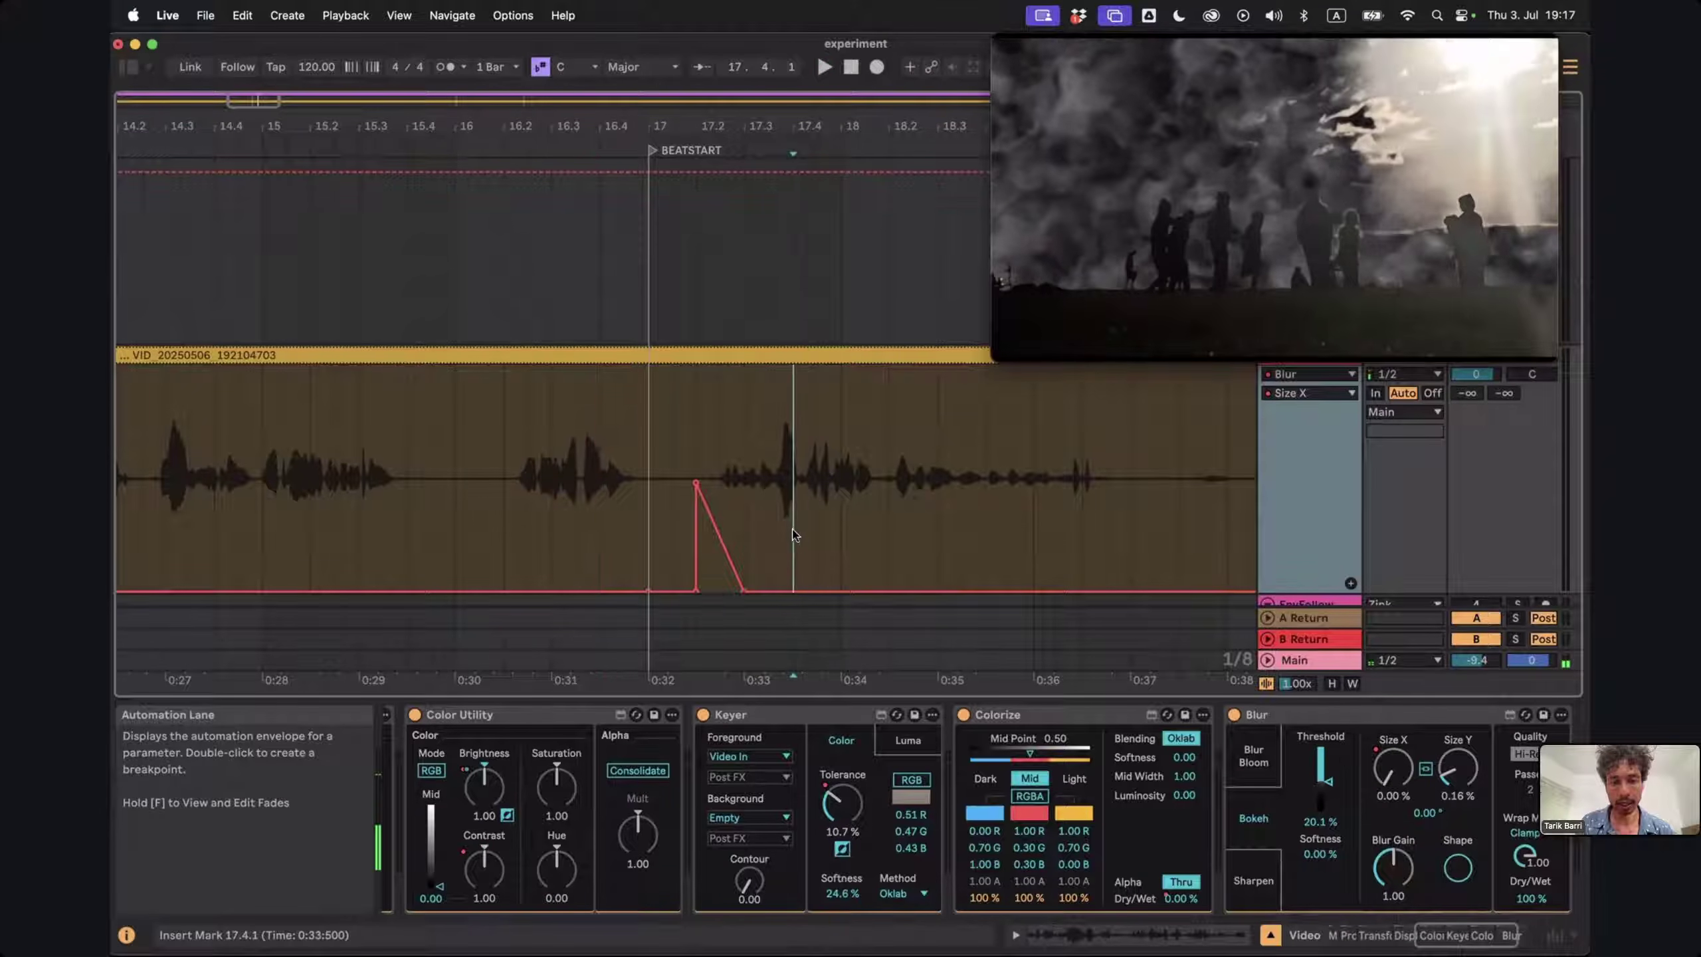
left_click(697, 443, "shift")
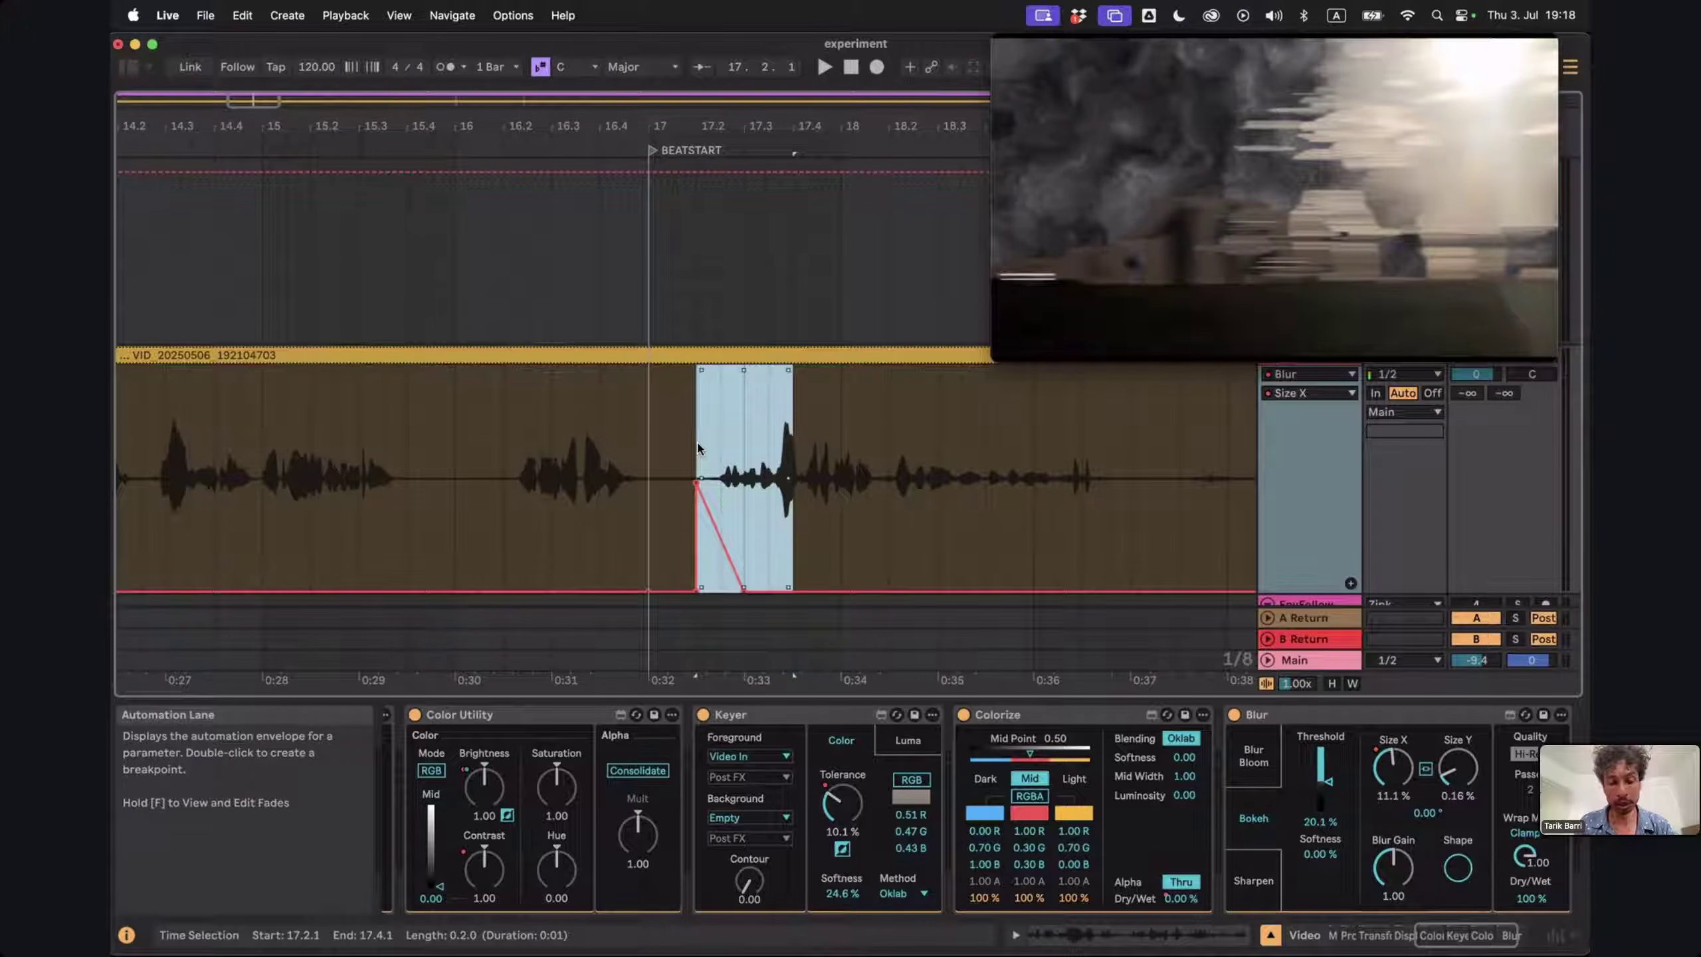
key("super+d")
key("super+d")
key("super+d")
key("super+d")
key("super+d")
key("super+d")
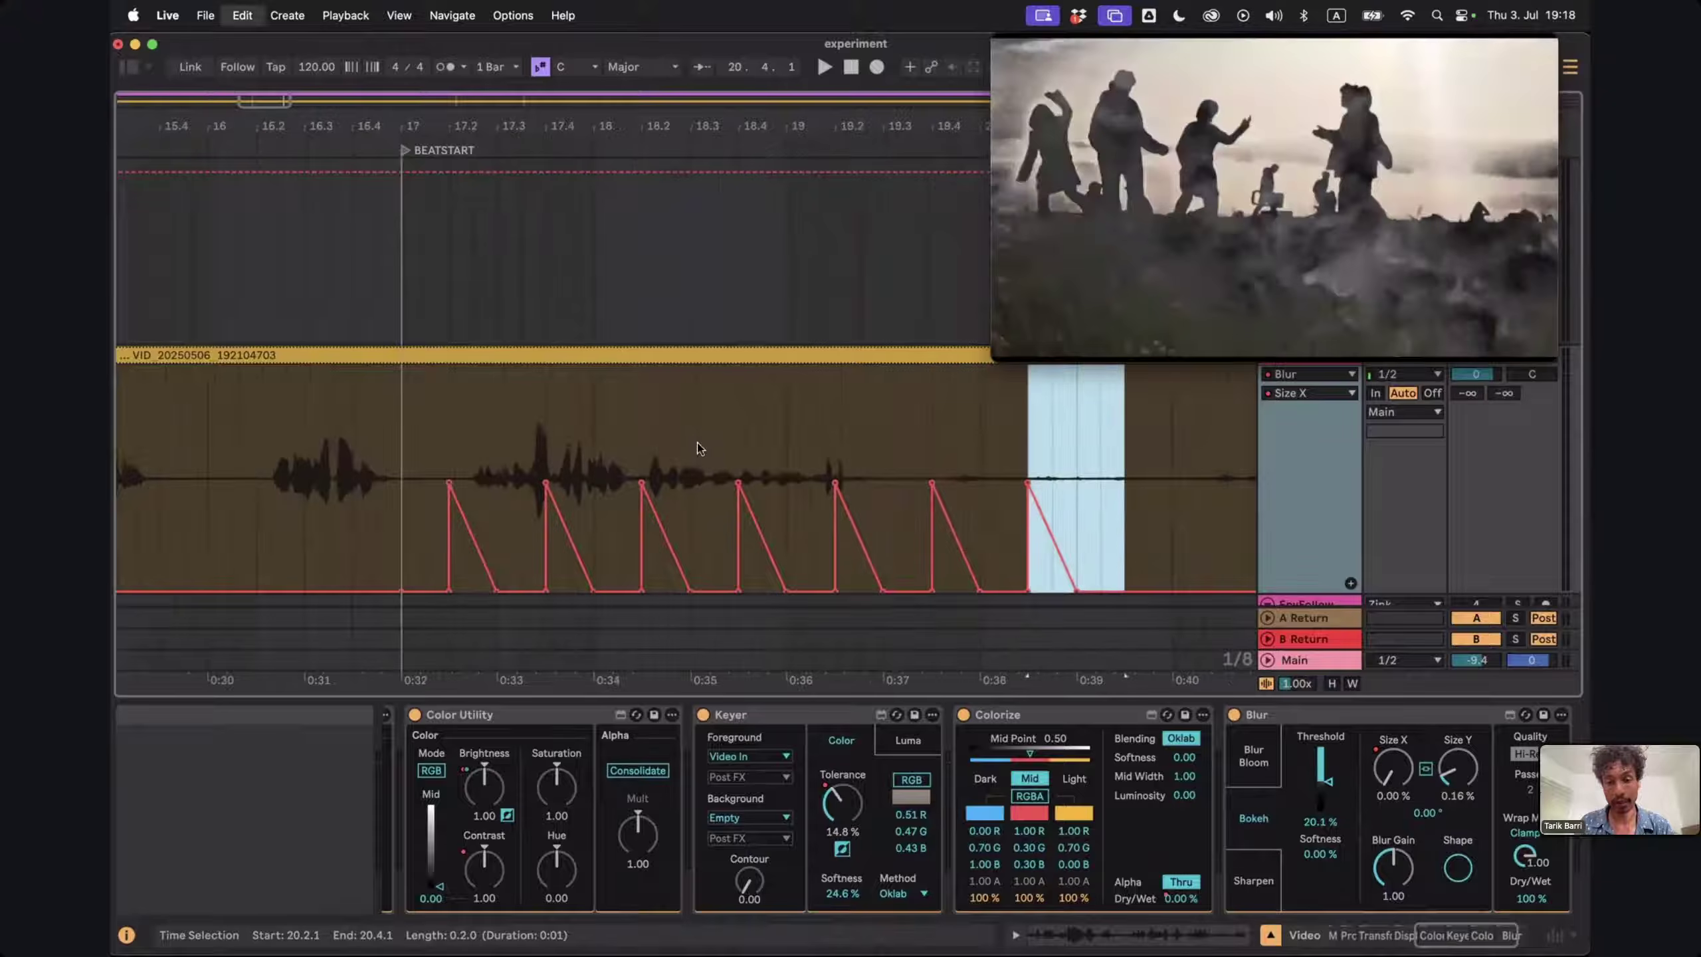
key("super+d")
key("super+d")
key("super+d")
key("super+d")
key("super+d")
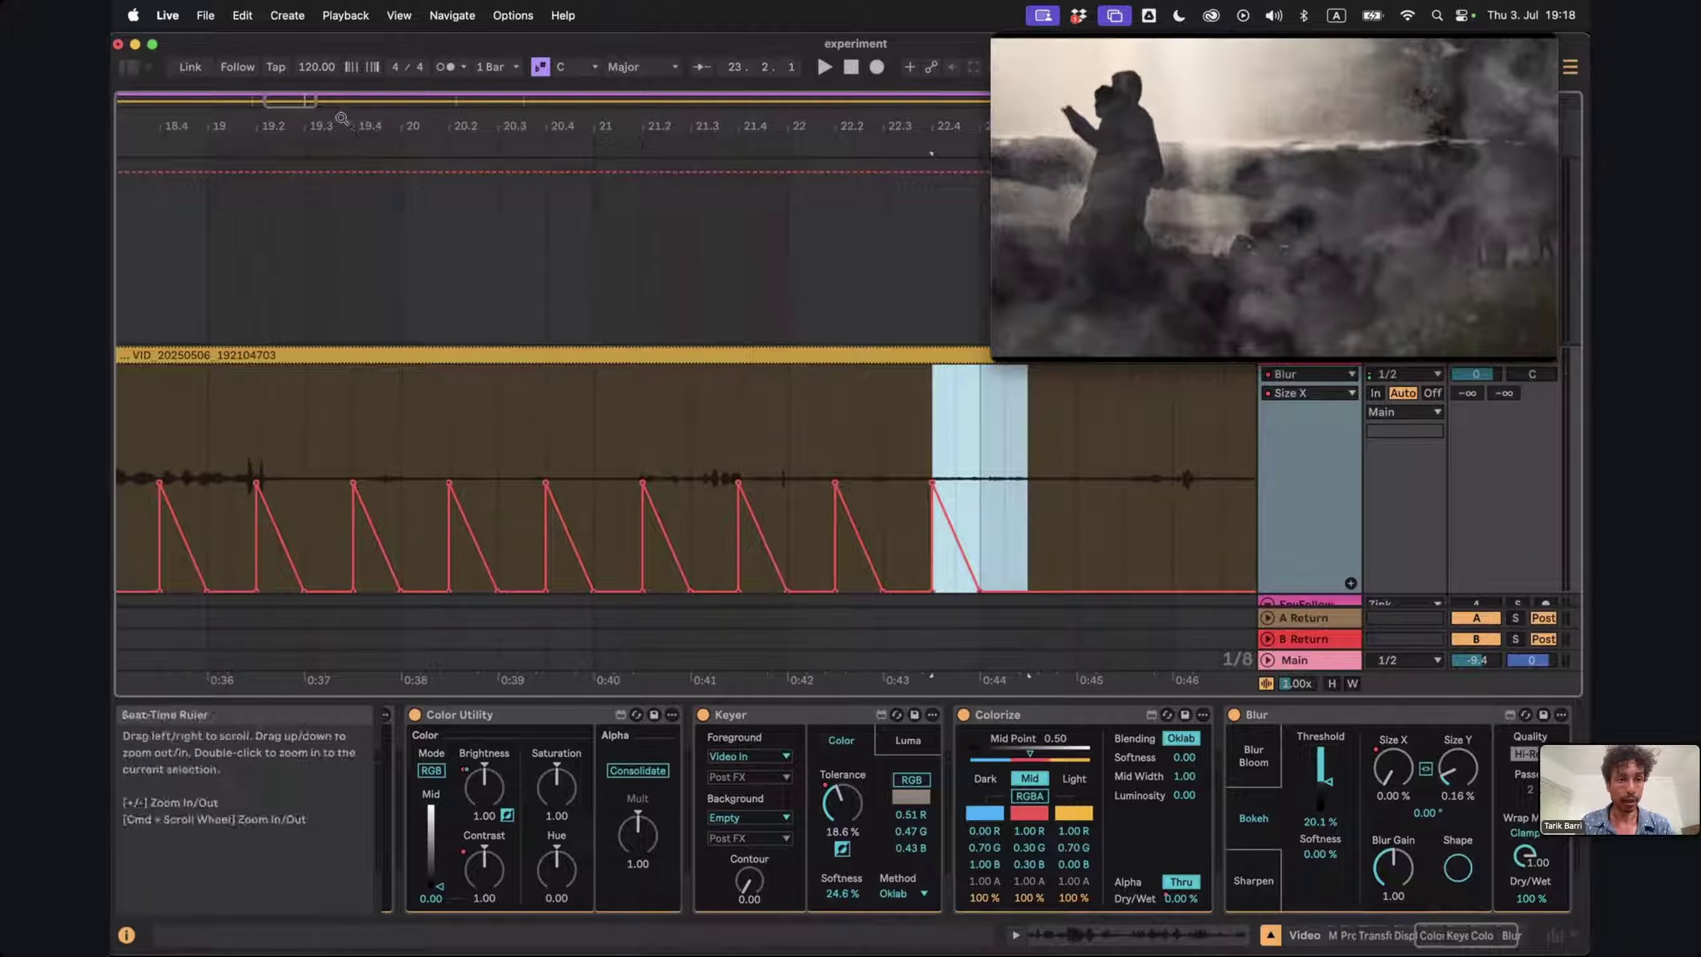
Move the video output window off the track headers and increase the height of the Zink audio track
right_click(341, 118)
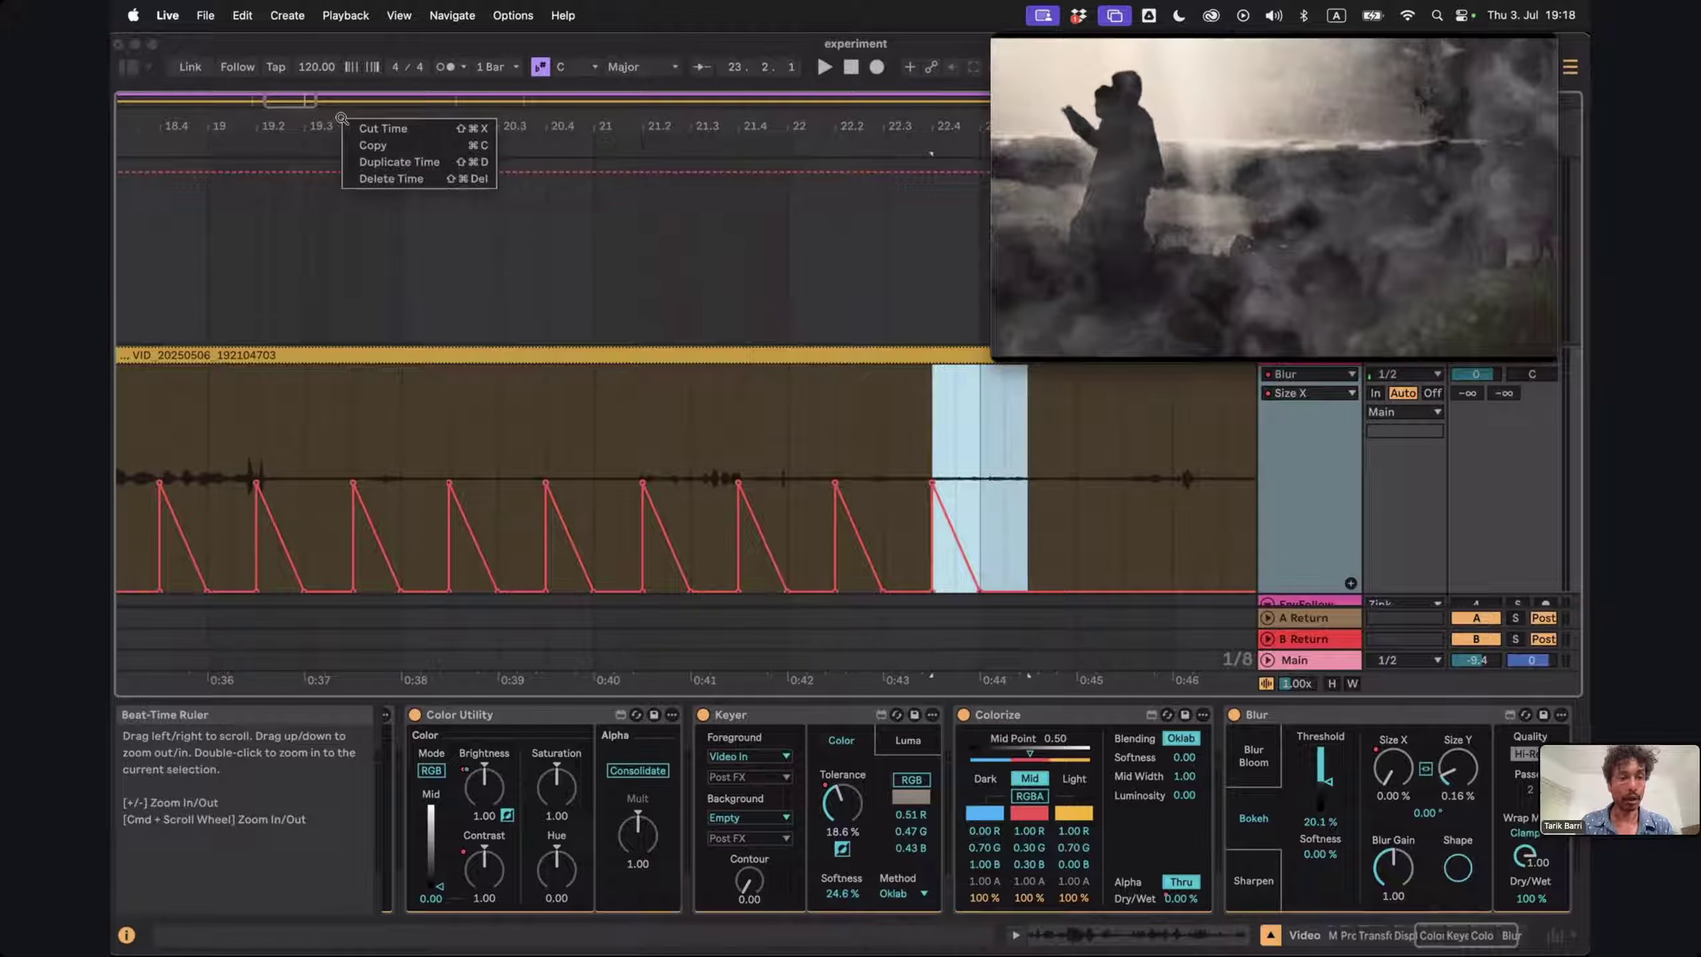
left_click(226, 146)
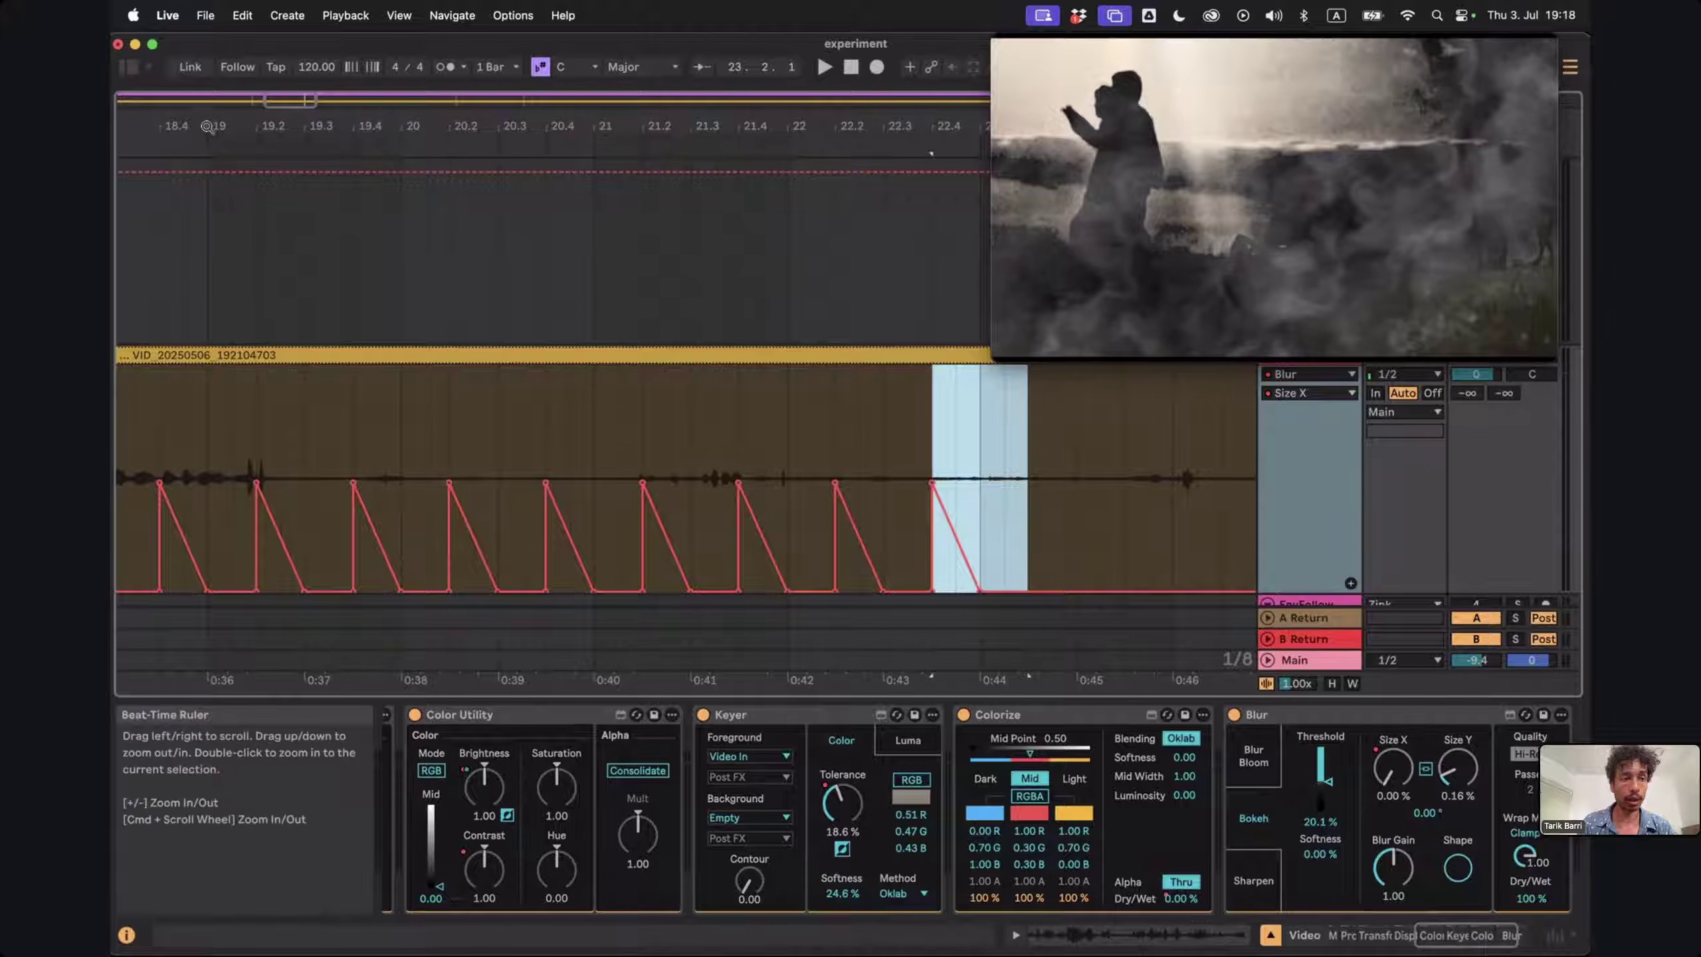
left_click_drag(207, 126, 264, 84)
scroll(1050, 487, "up", 1)
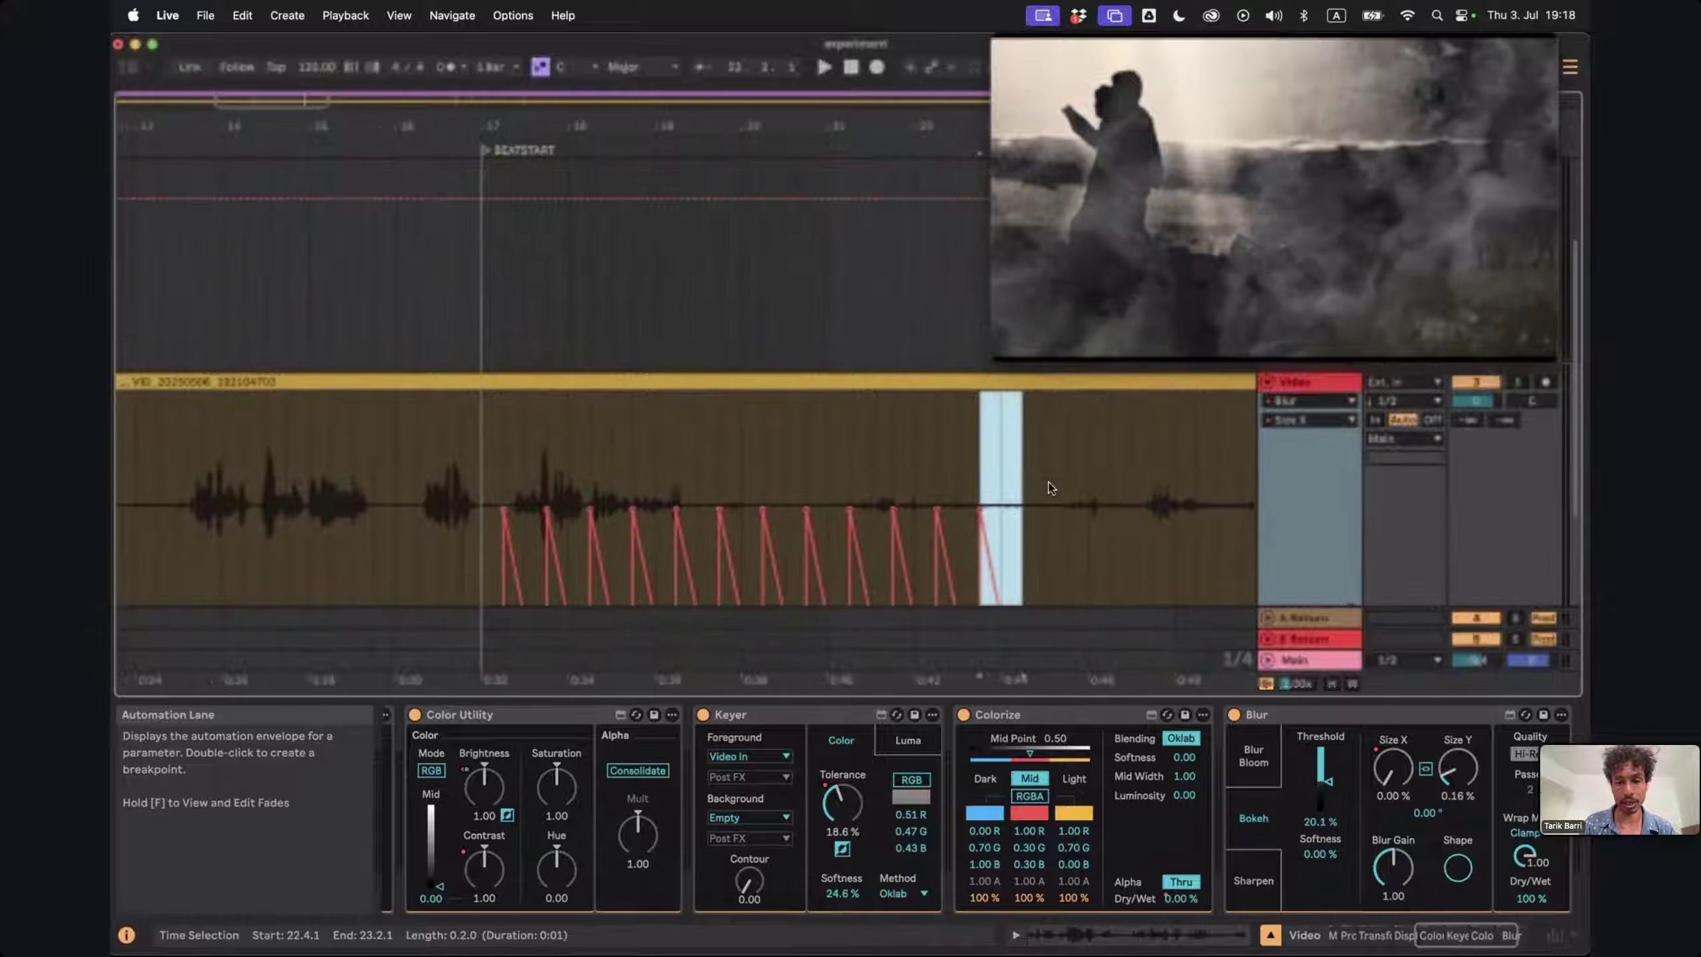
scroll(1050, 488, "up", 2)
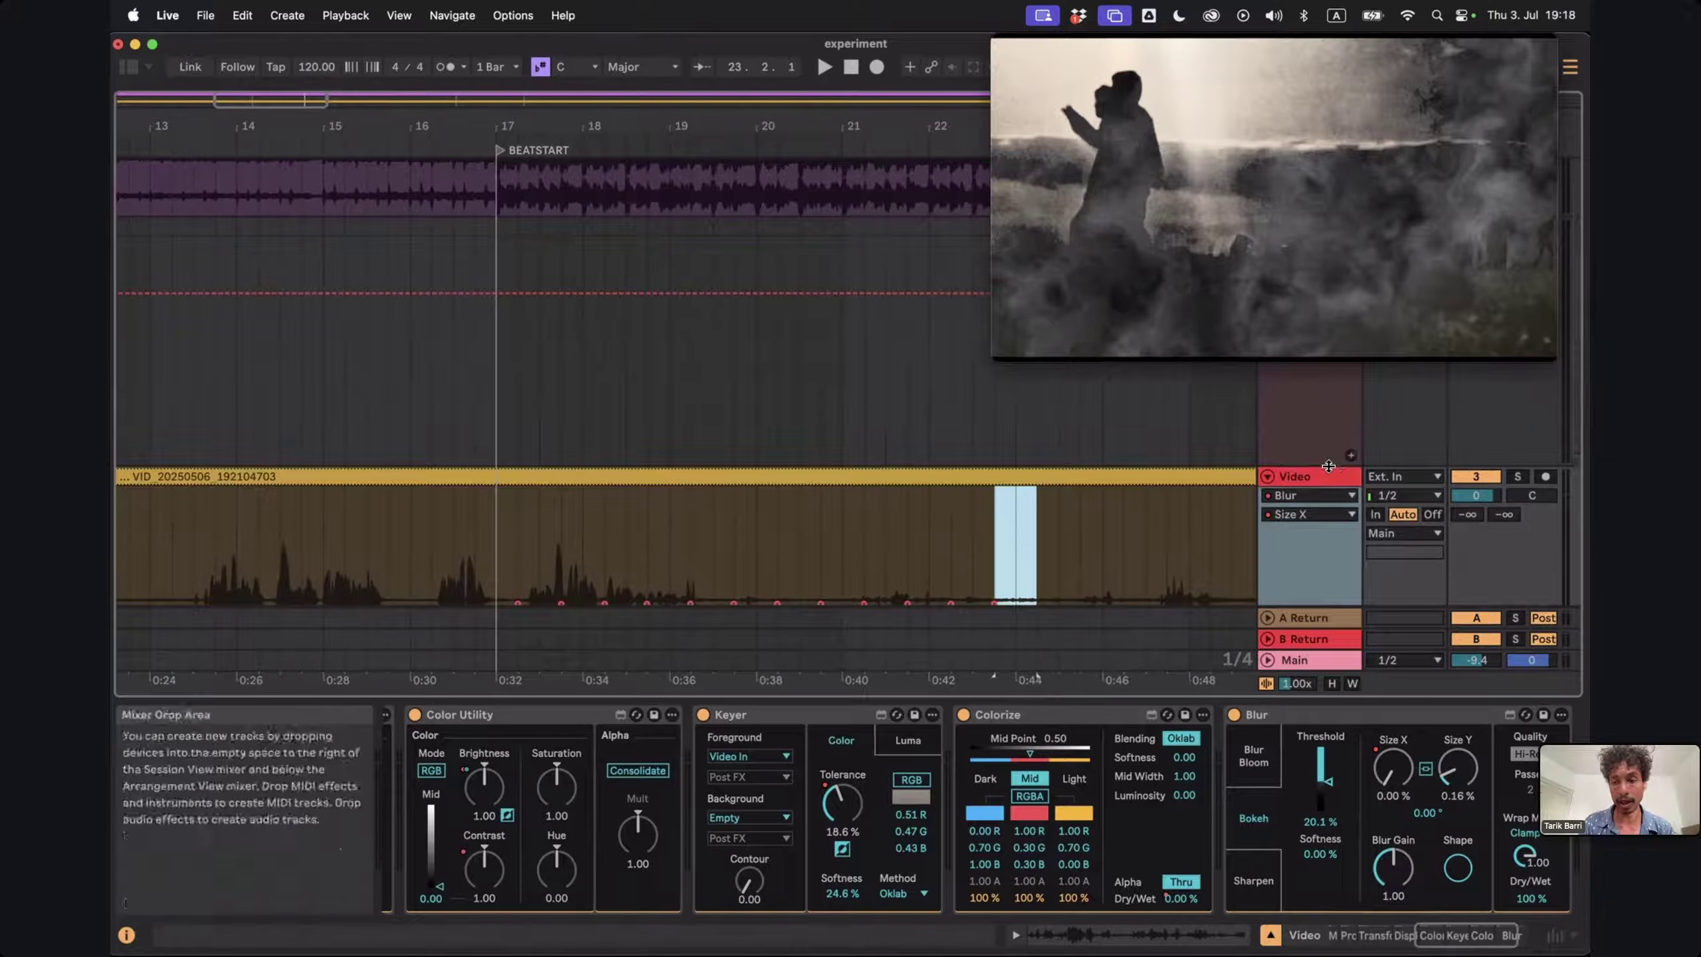
left_click_drag(1329, 466, 1329, 526)
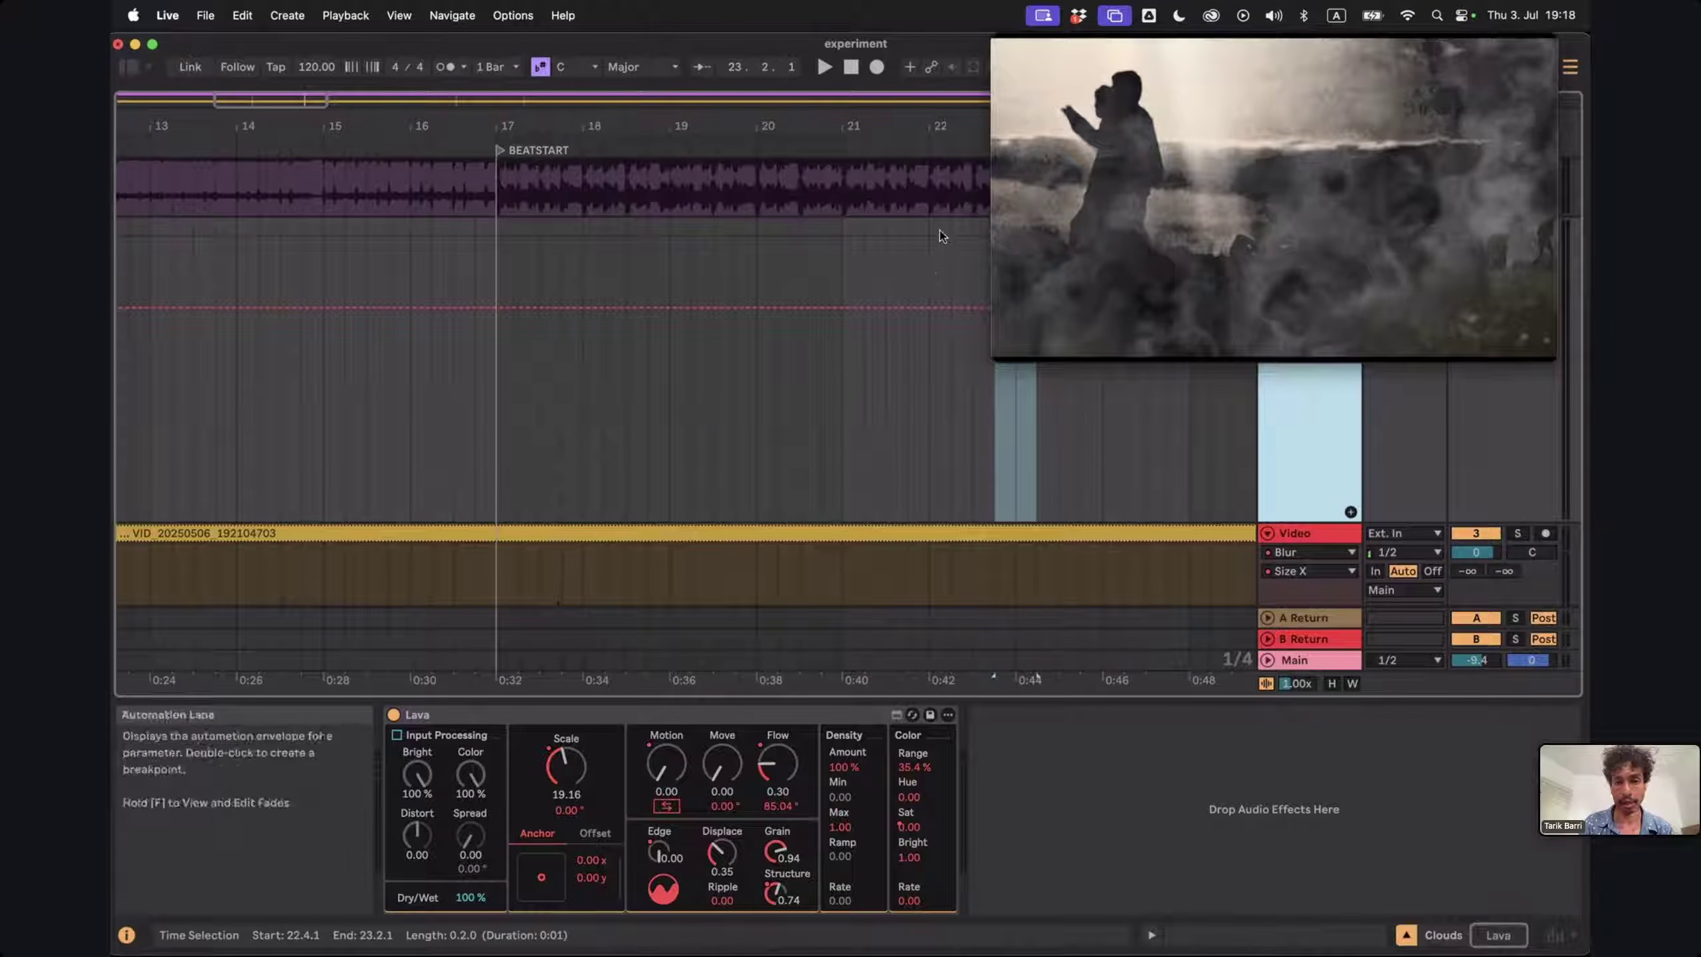
left_click_drag(1352, 266, 869, 266)
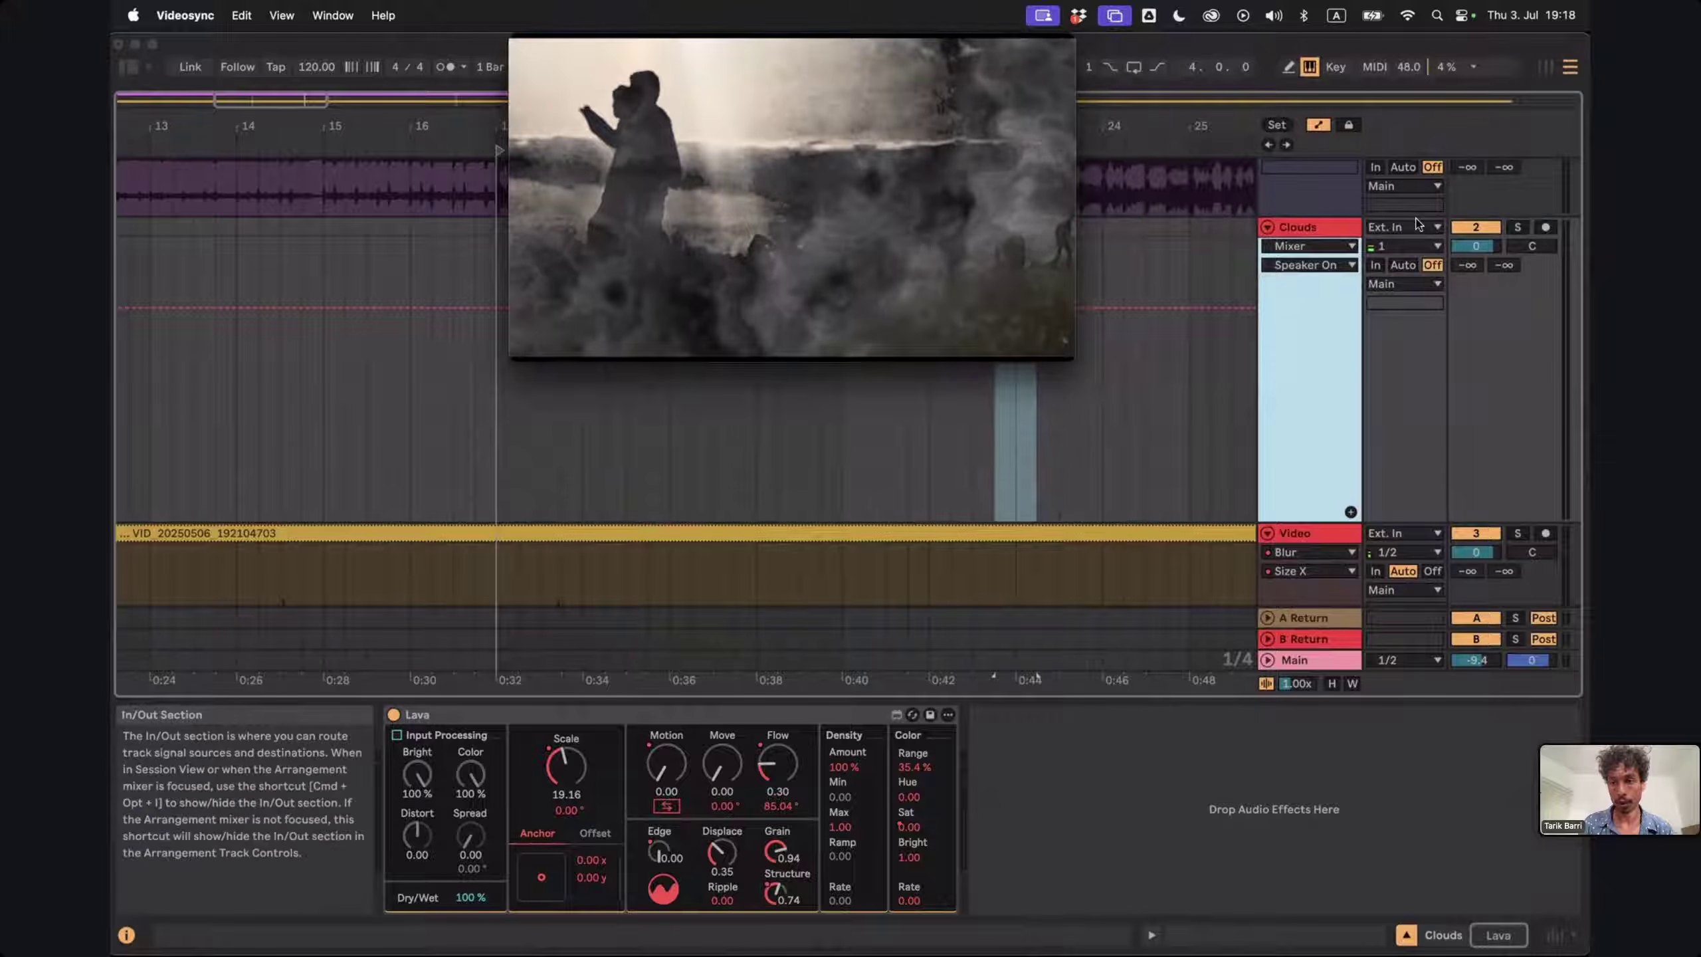
left_click(1486, 217)
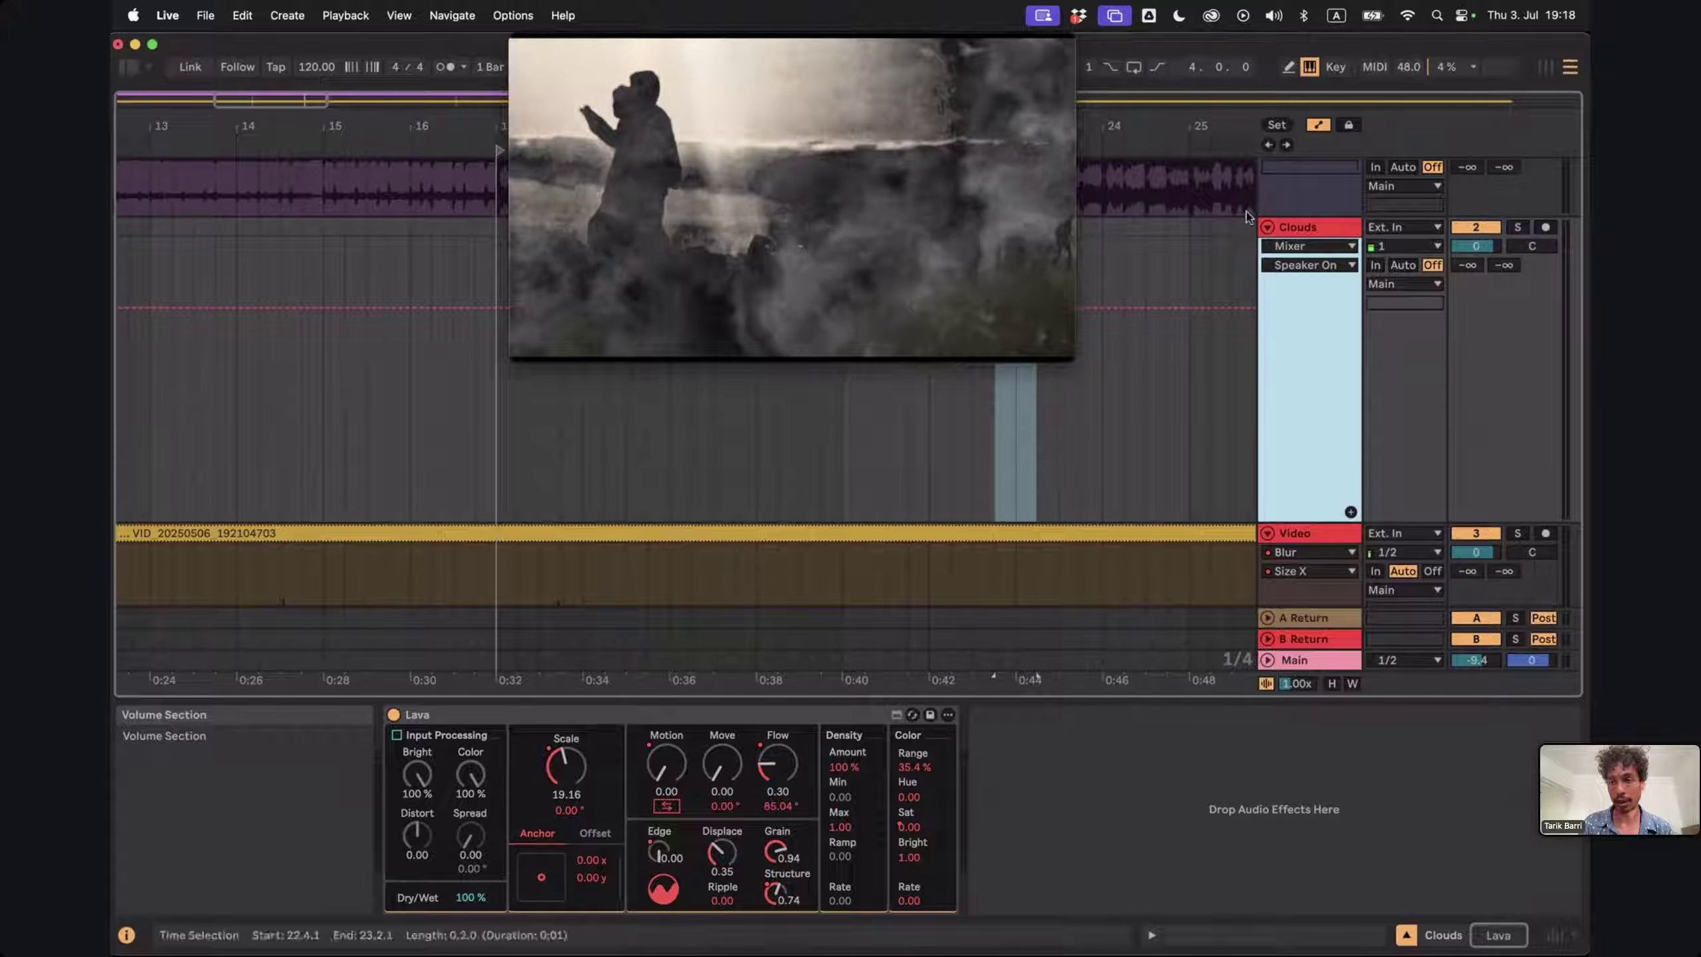
left_click_drag(1282, 219, 1282, 326)
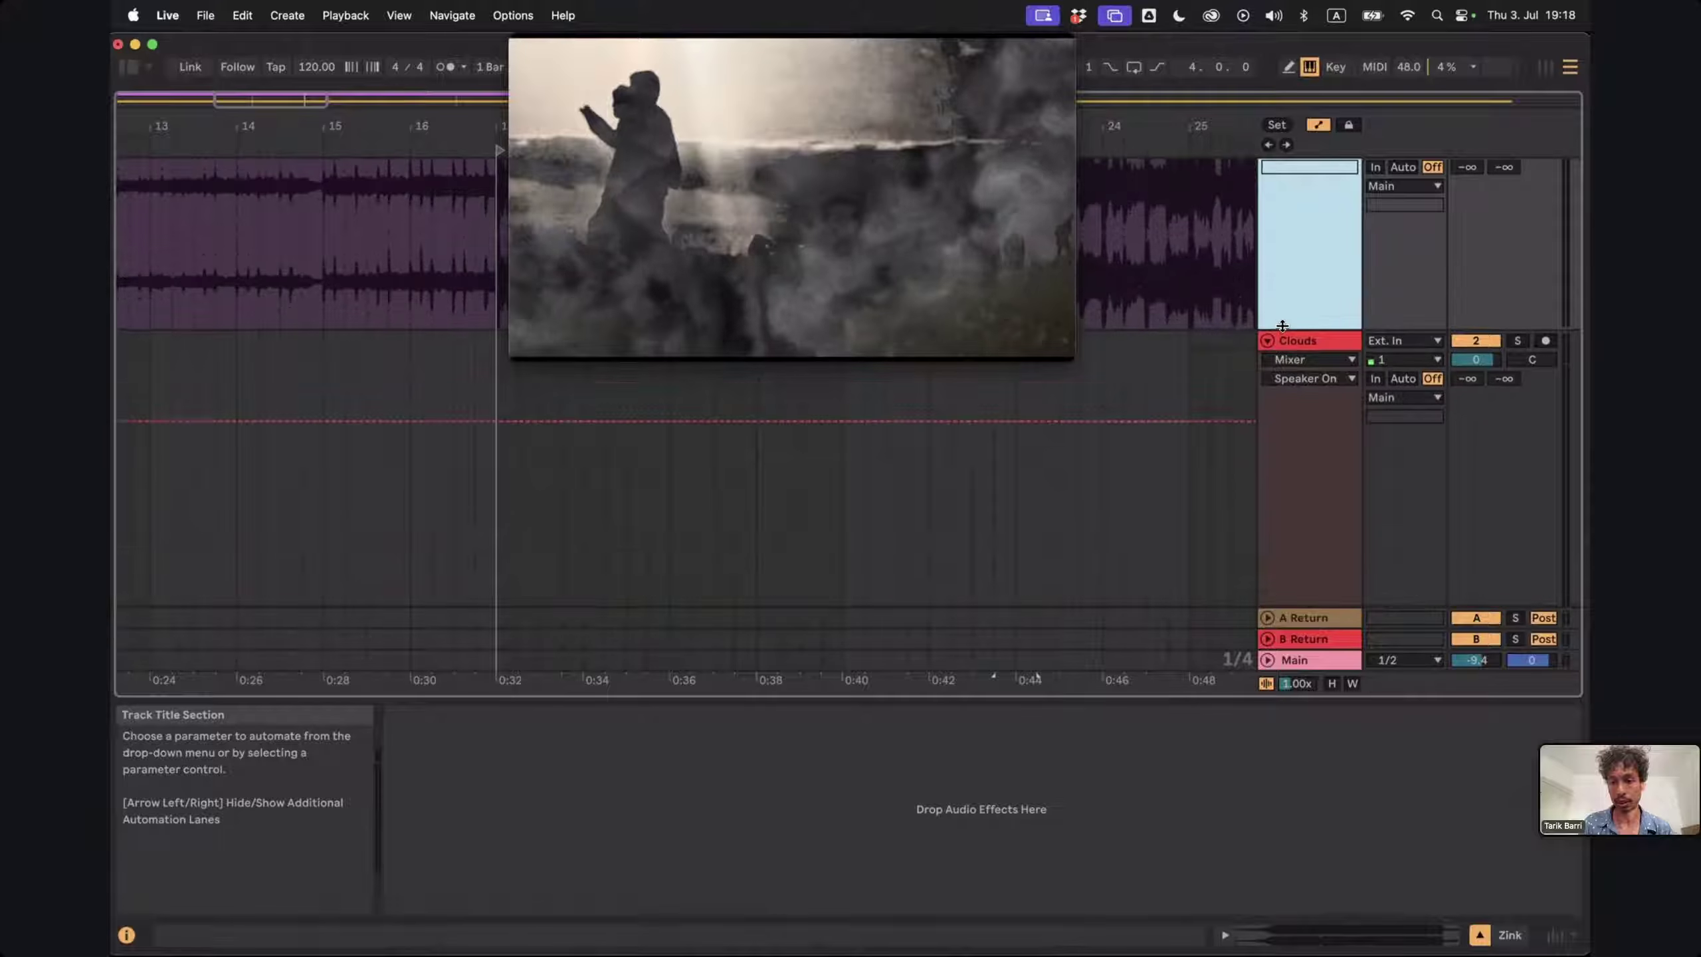
scroll(1293, 362, "down", 3)
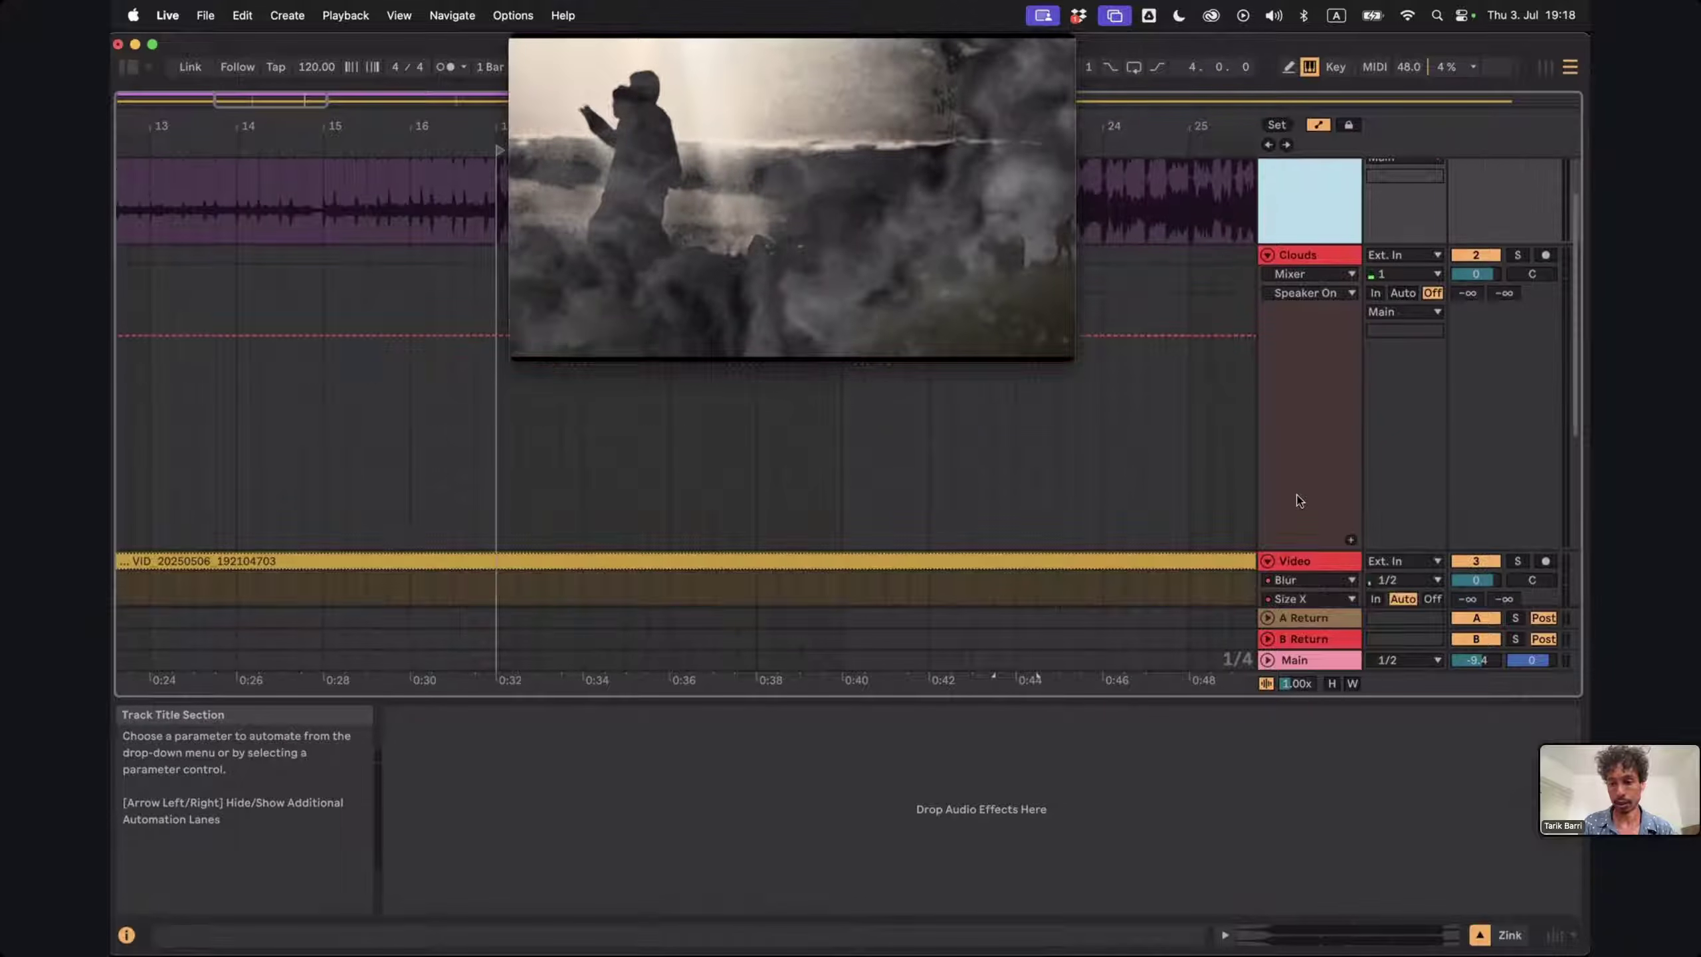
Reduce the height of the Clouds track to expose the Video track's envelope, and move the output window back beside the waveforms
left_click(1302, 540)
left_click_drag(1306, 563, 1306, 333)
left_click_drag(790, 44, 1350, 44)
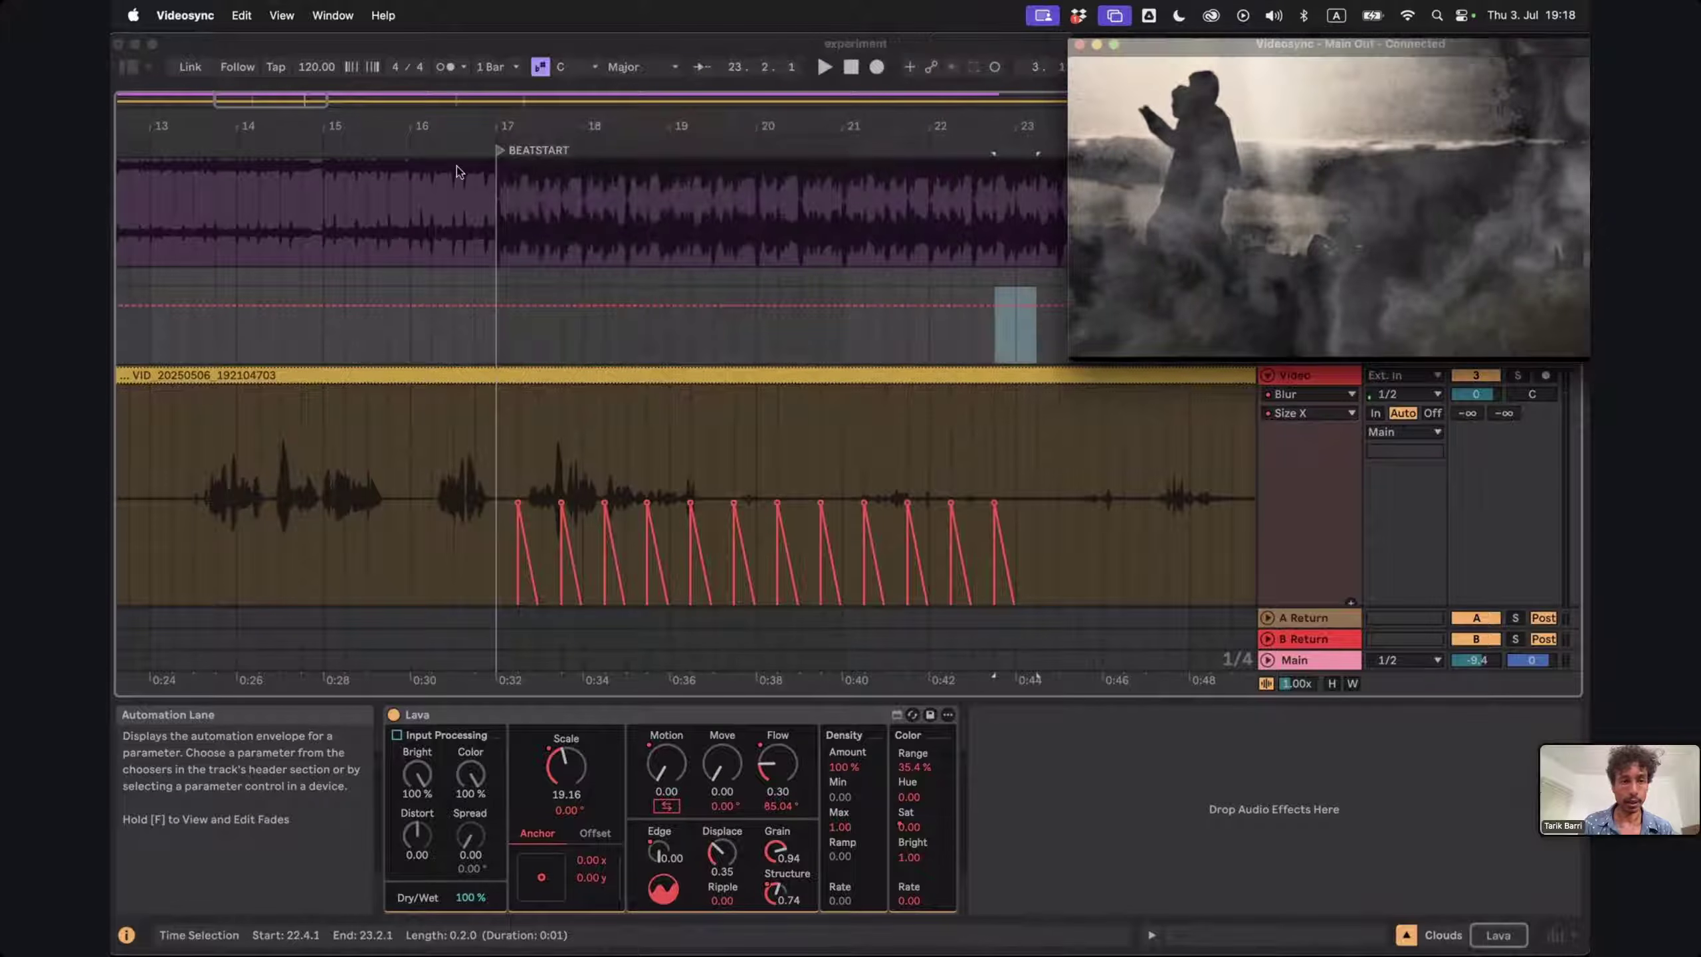
Silence the VID_20250506_192104703 clip on the Video track by lowering its clip gain to -∞ dB
left_click(505, 128)
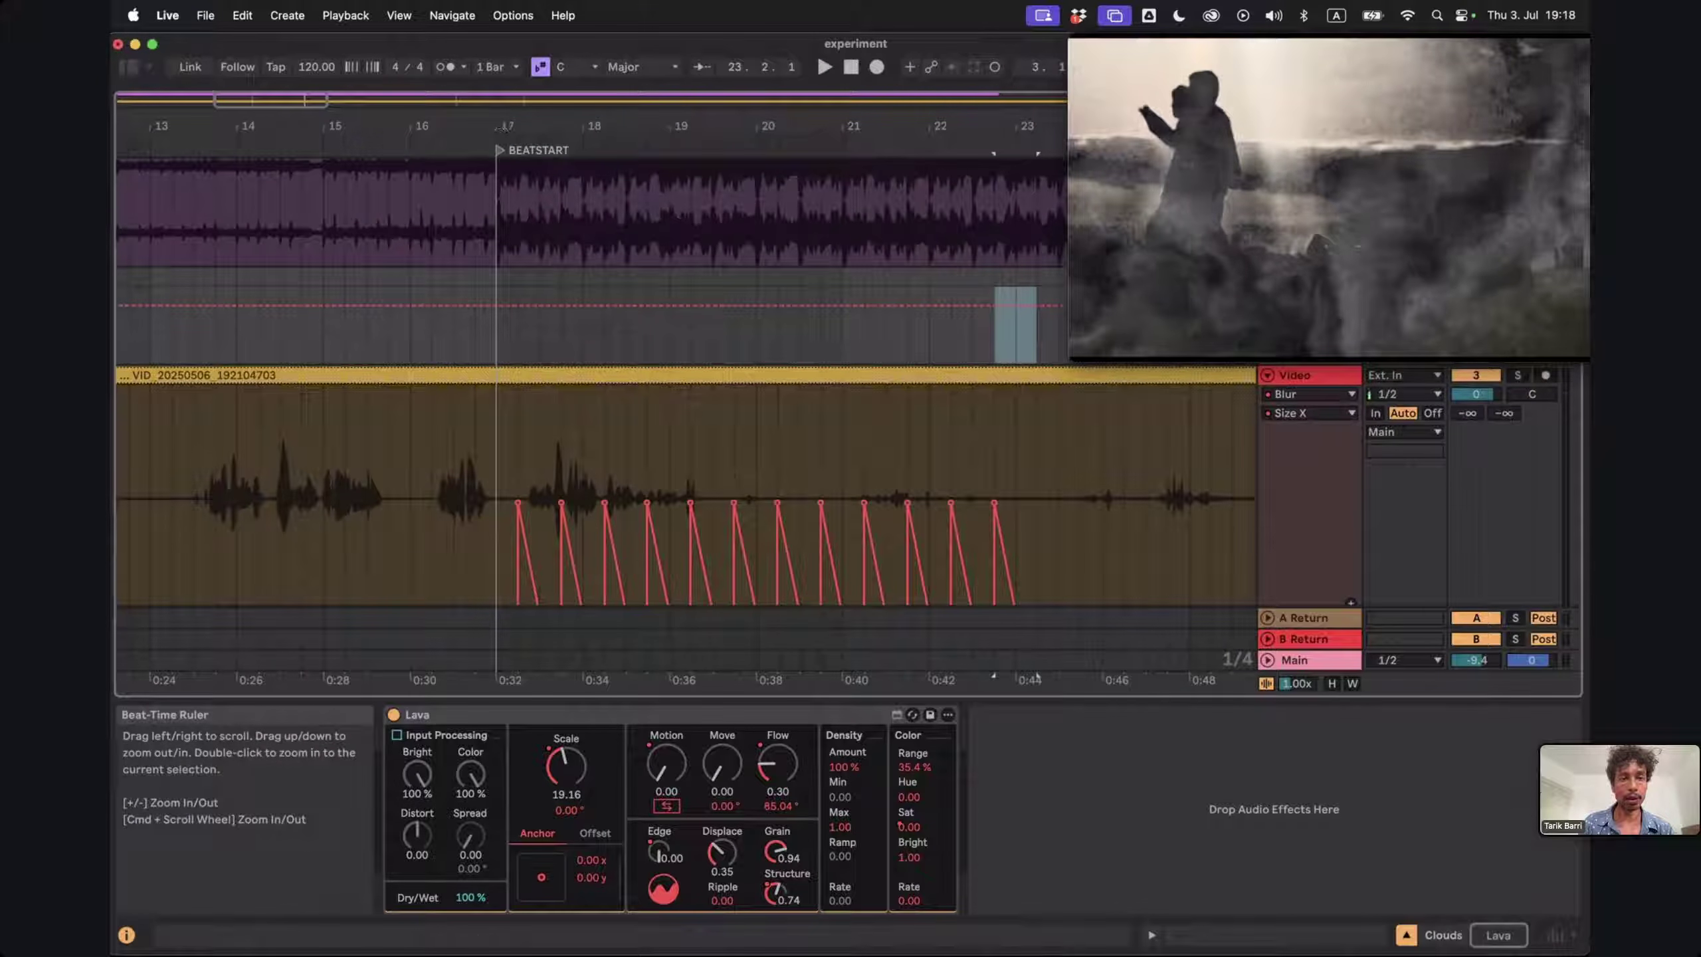
left_click_drag(504, 127, 539, 362)
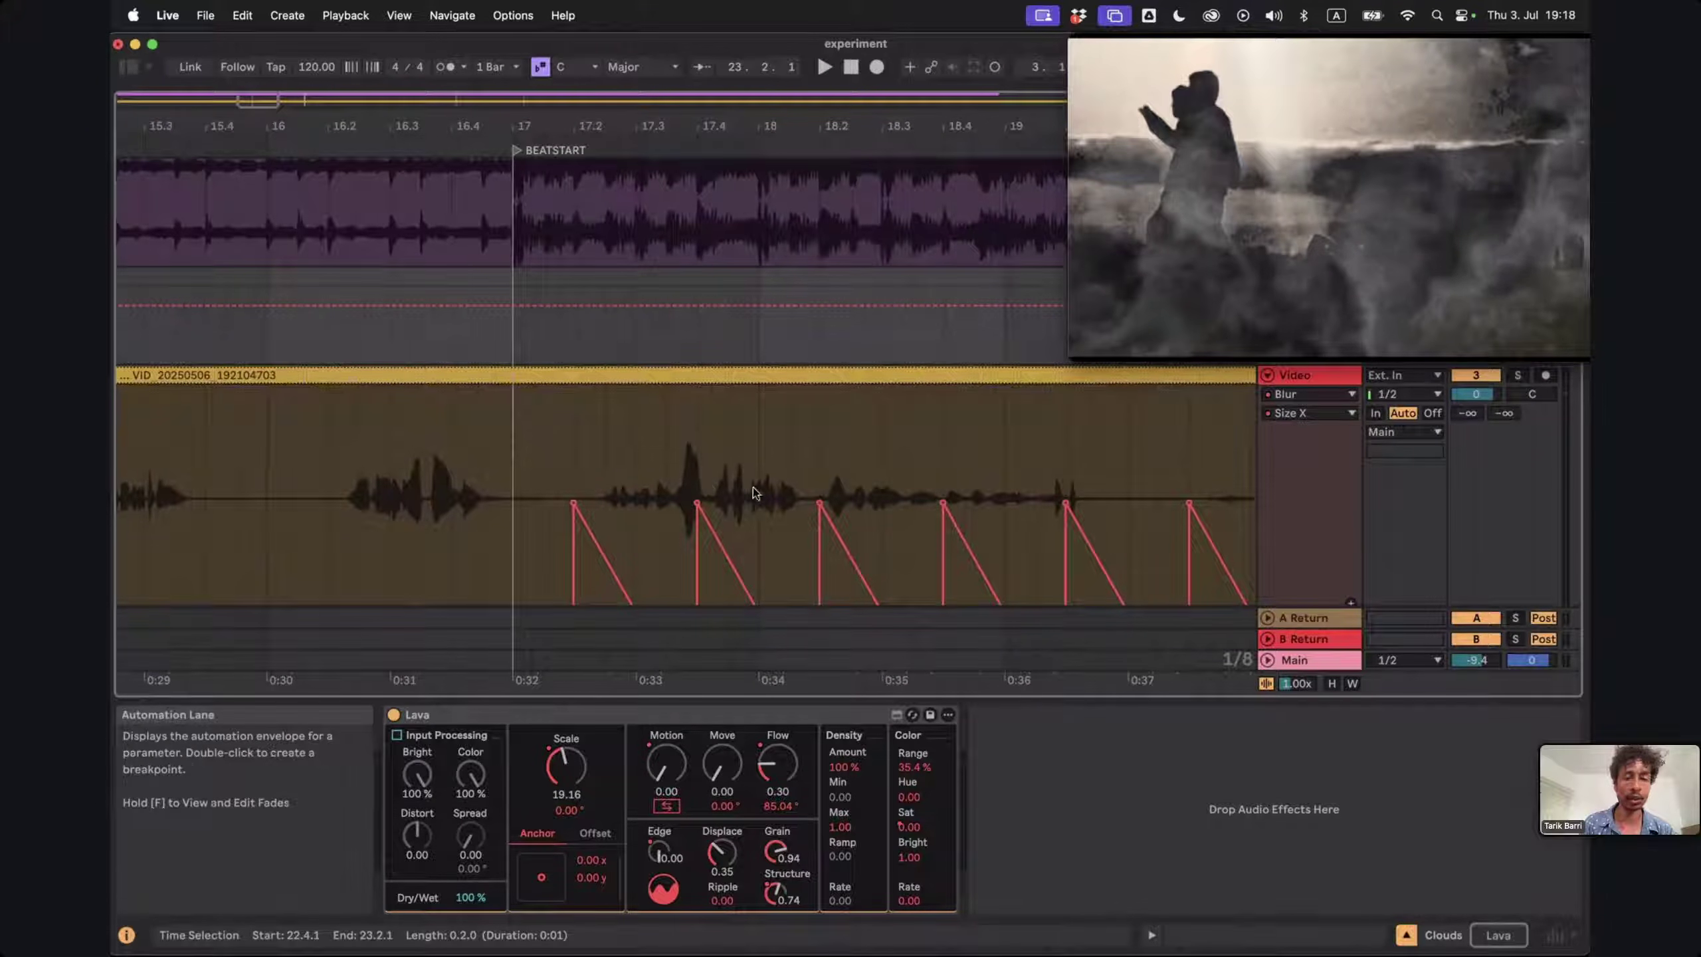
left_click(744, 372)
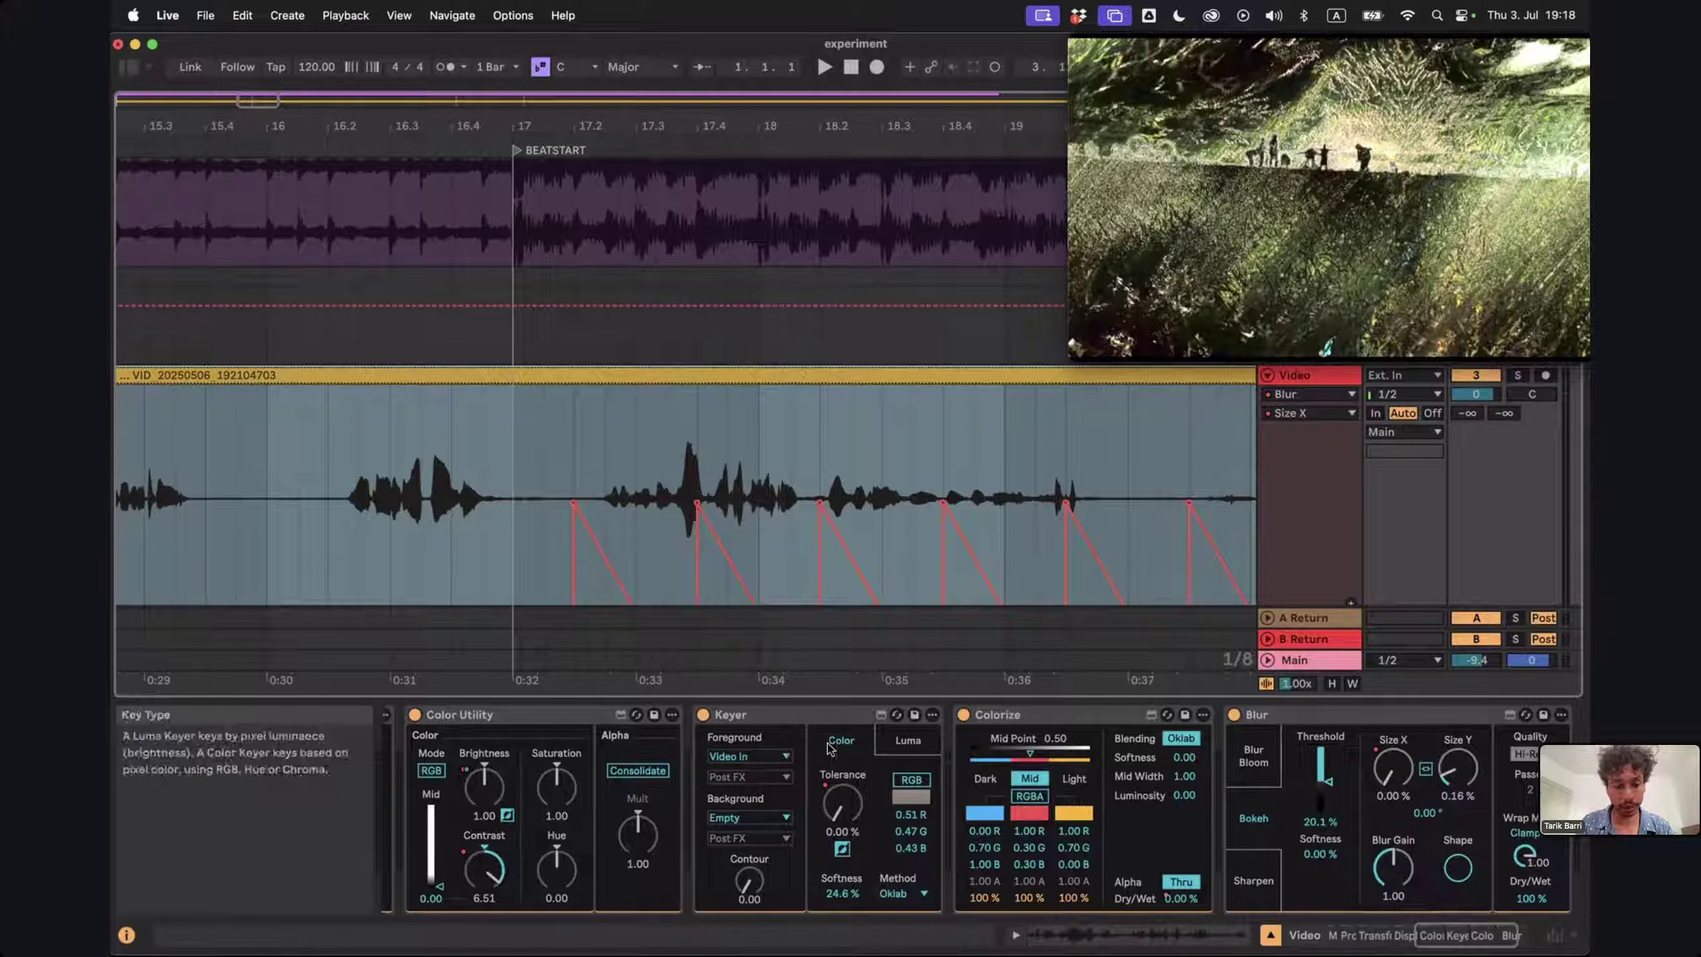
key("shift+Tab")
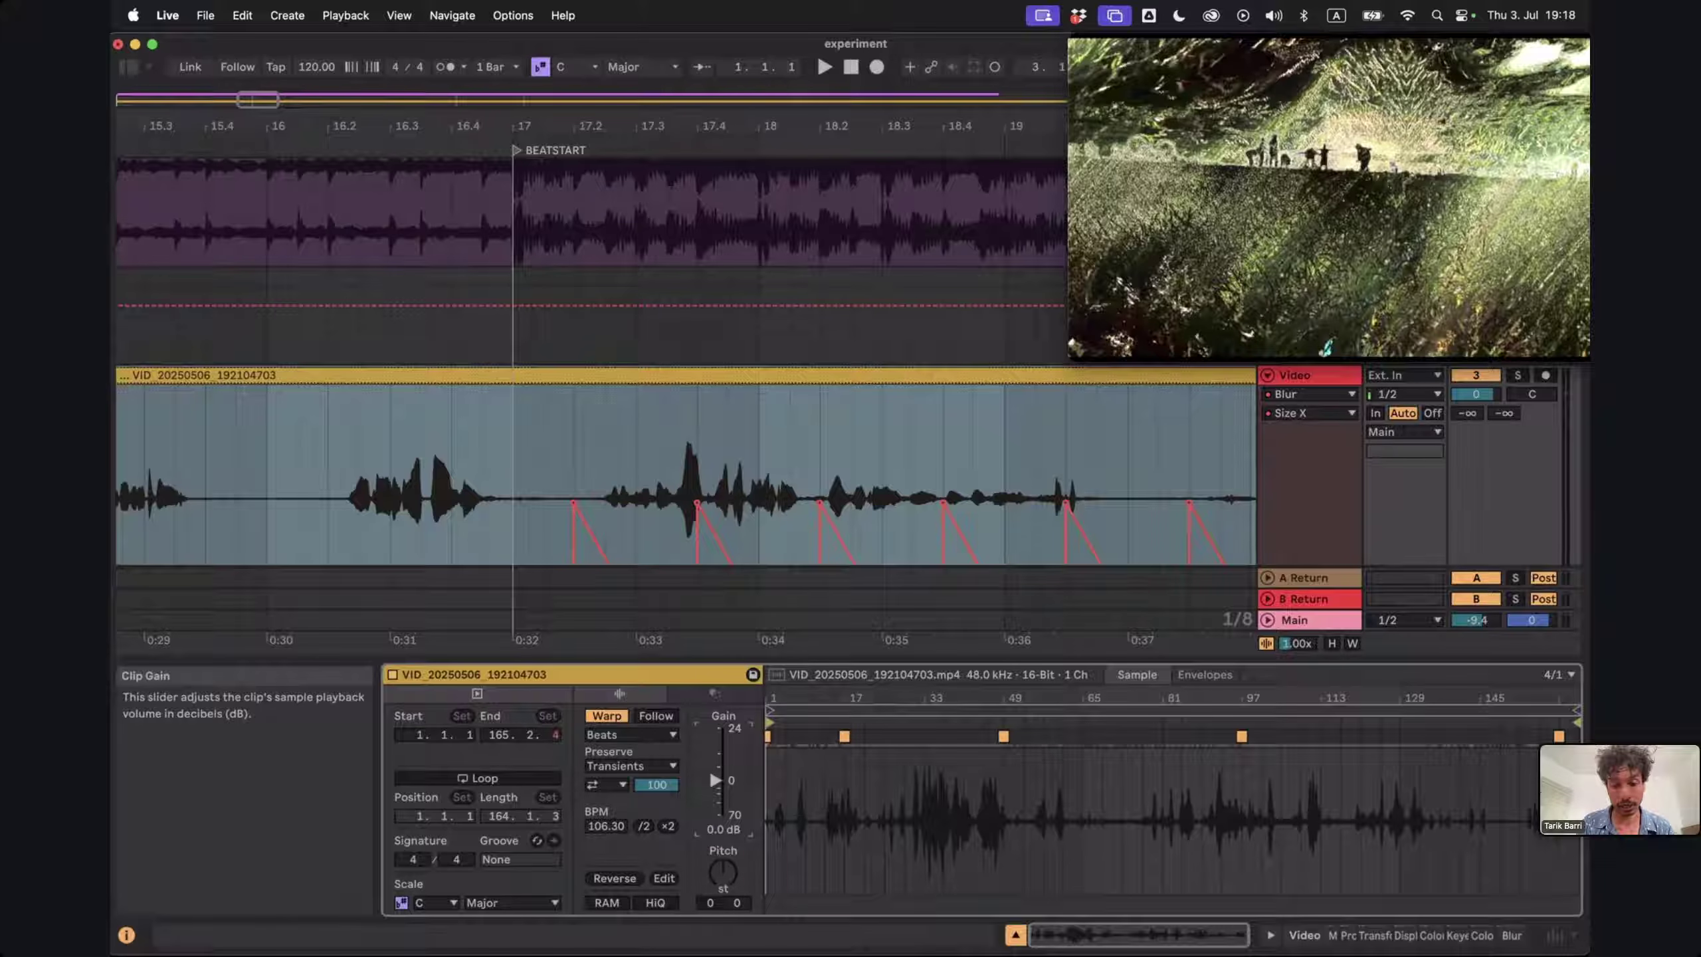
left_click_drag(715, 780, 716, 815)
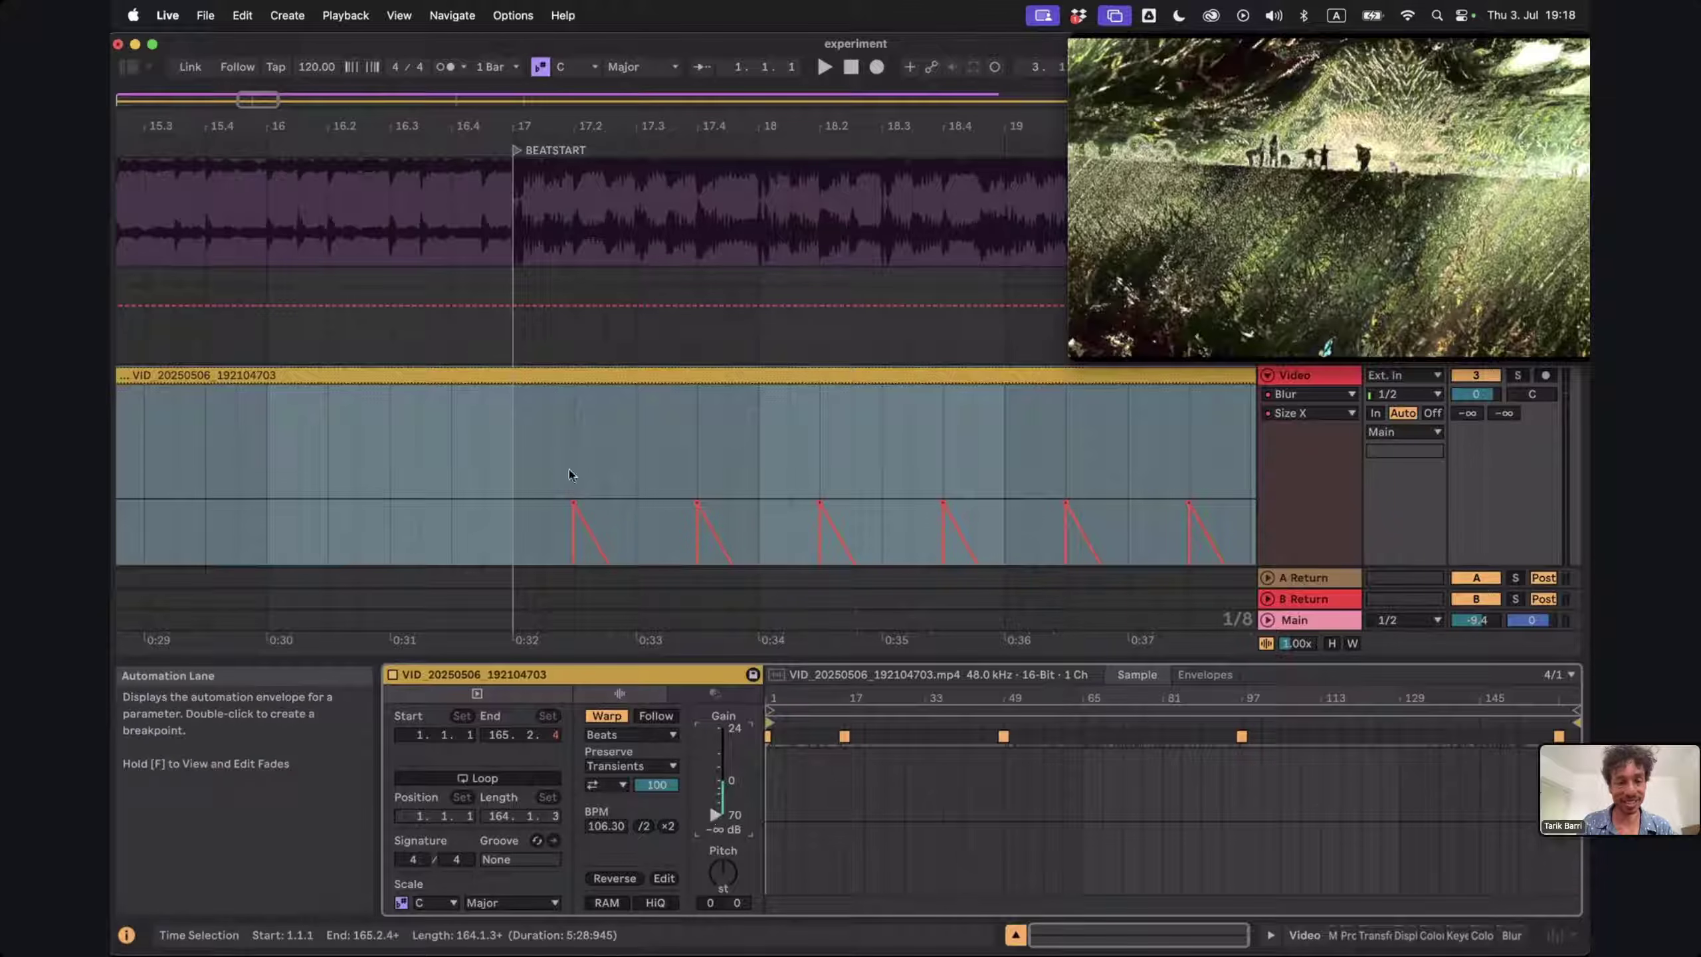
mouse_move(715, 810)
left_mouse_down()
mouse_move(715, 787)
mouse_move(715, 814)
left_mouse_up()
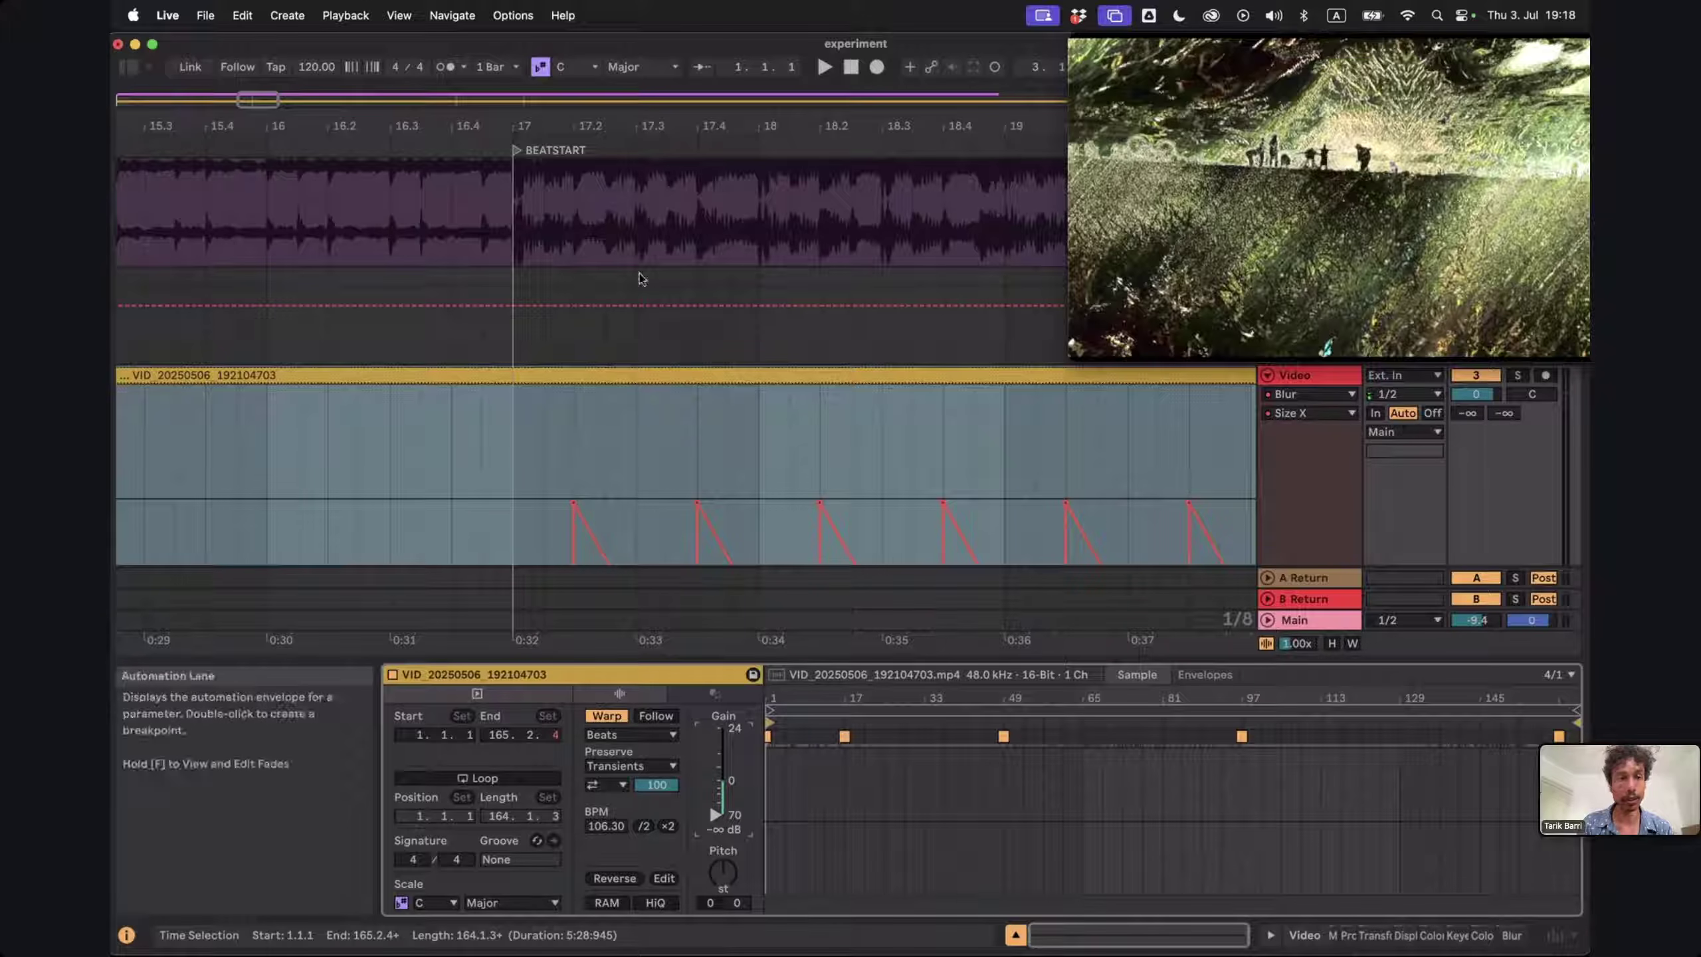
Reduce the heights of the Clouds and Video tracks to make room for the EnvFollow track
scroll(555, 287, "up", 2)
scroll(556, 287, "left", 1)
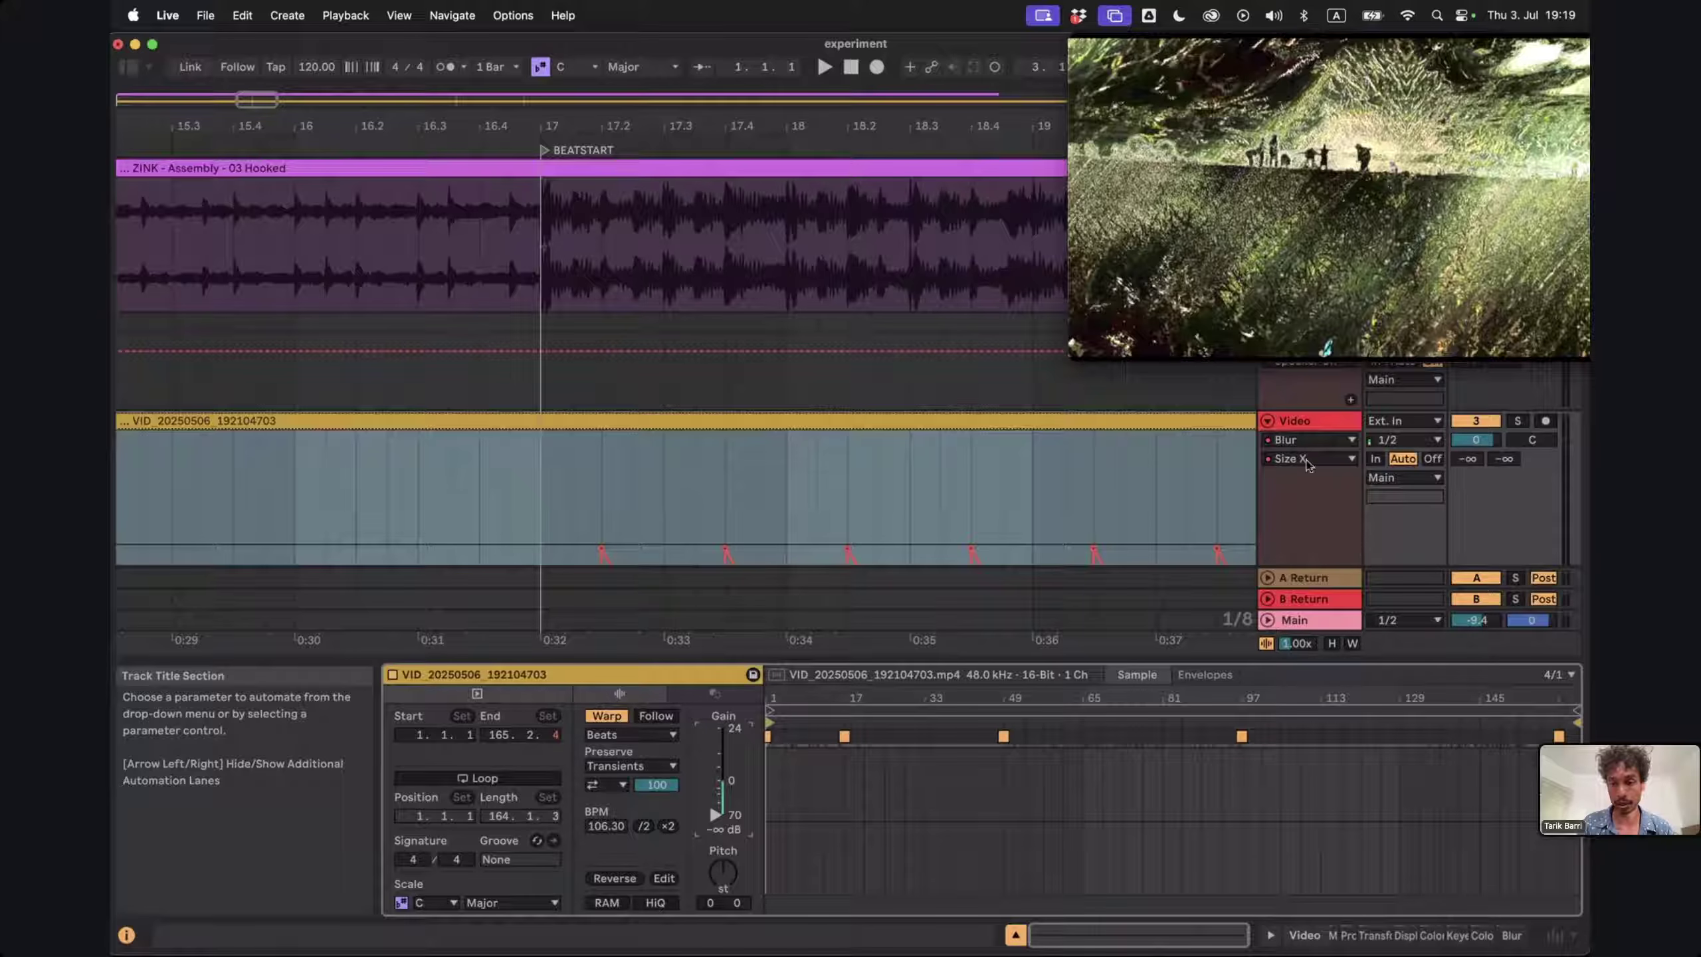
left_click_drag(1303, 410, 1296, 371)
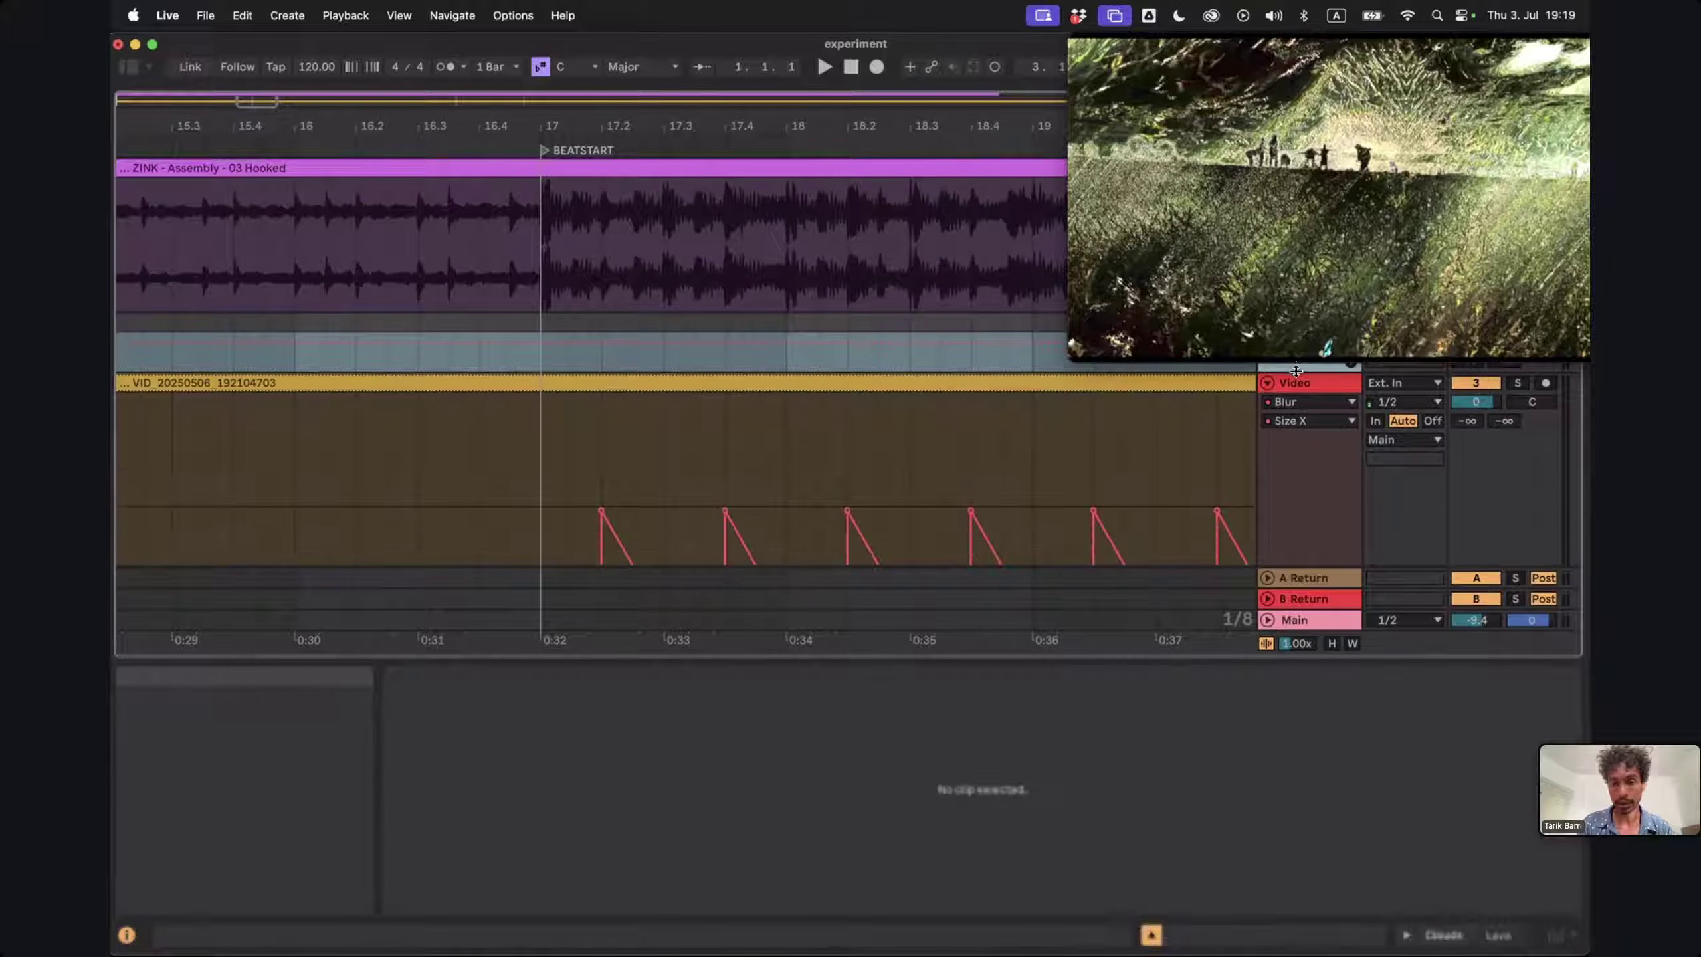
scroll(1340, 525, "down", 3)
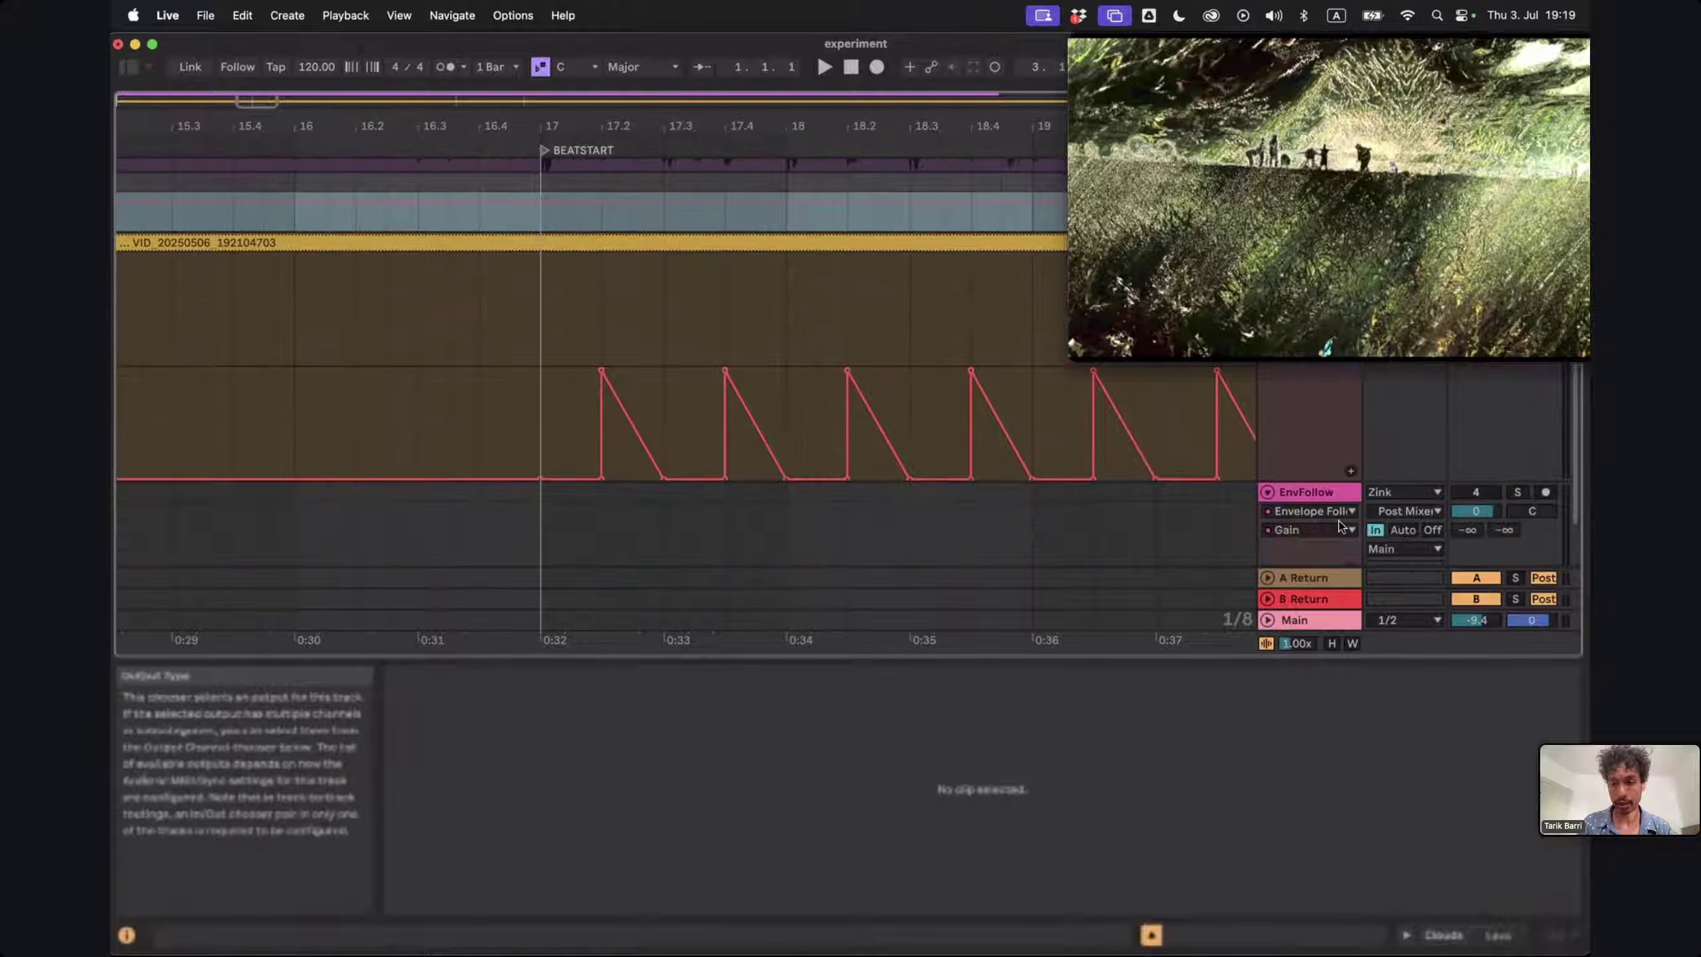
left_click(1306, 475)
scroll(1303, 463, "down", 2)
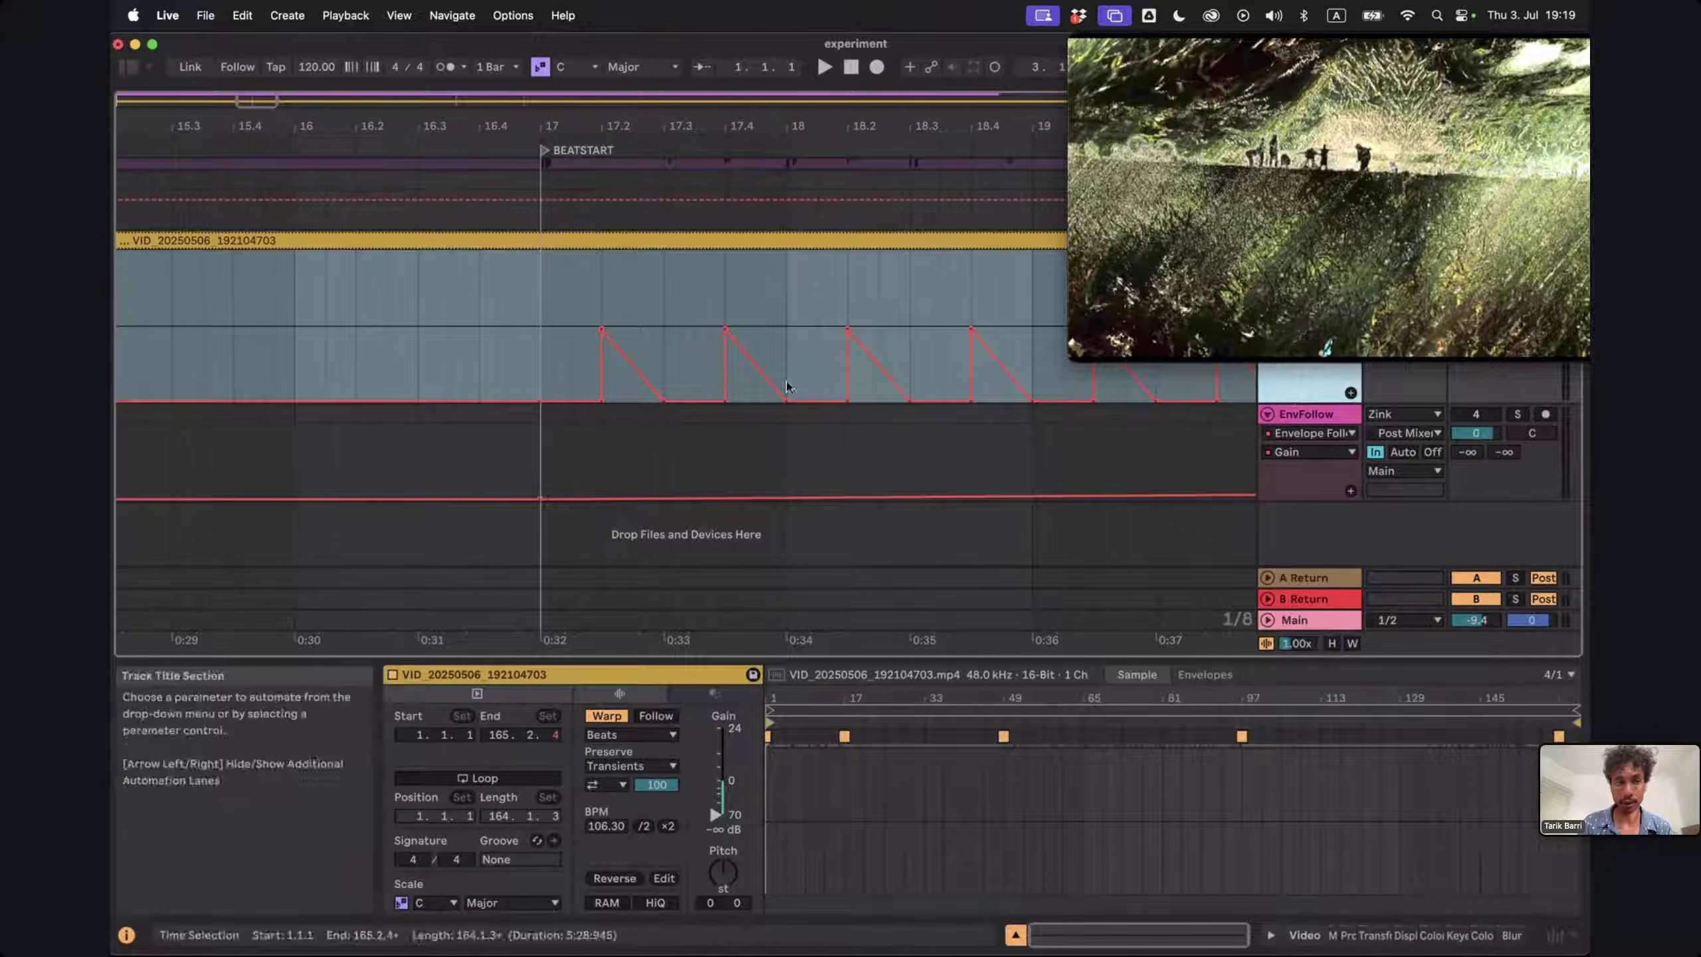
Play the repeated Size X pulses with the music from 16.4.1, and again from 17.4.3
scroll(787, 387, "up", 3)
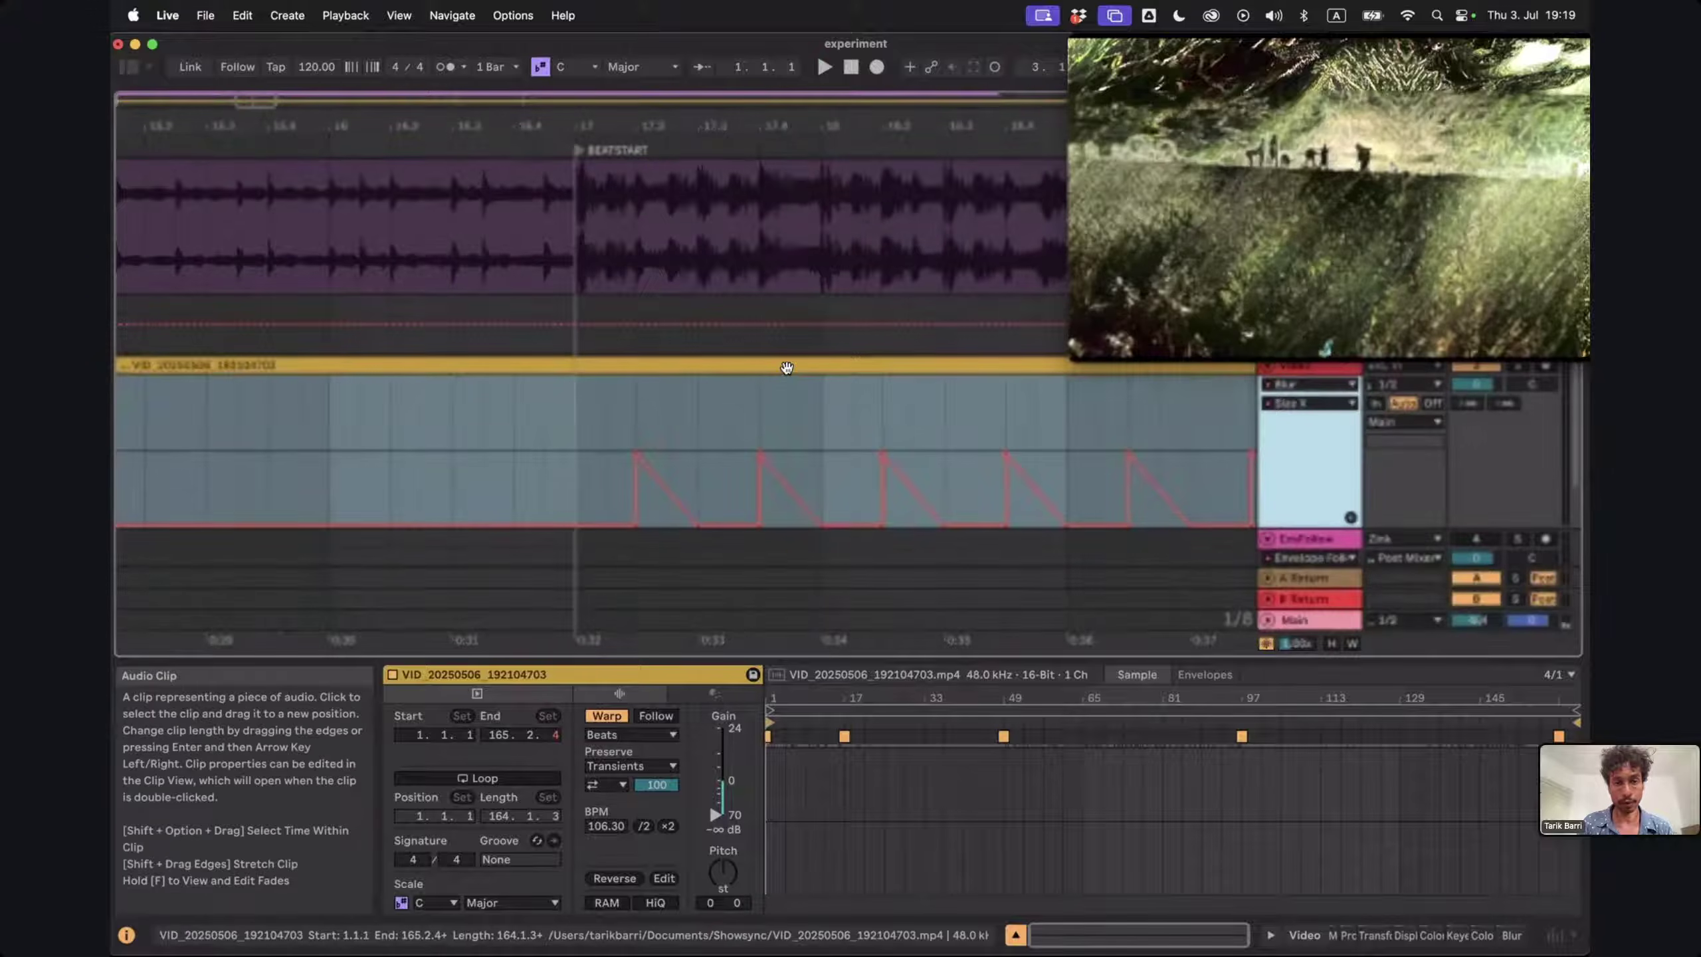
left_click(528, 254)
key("space")
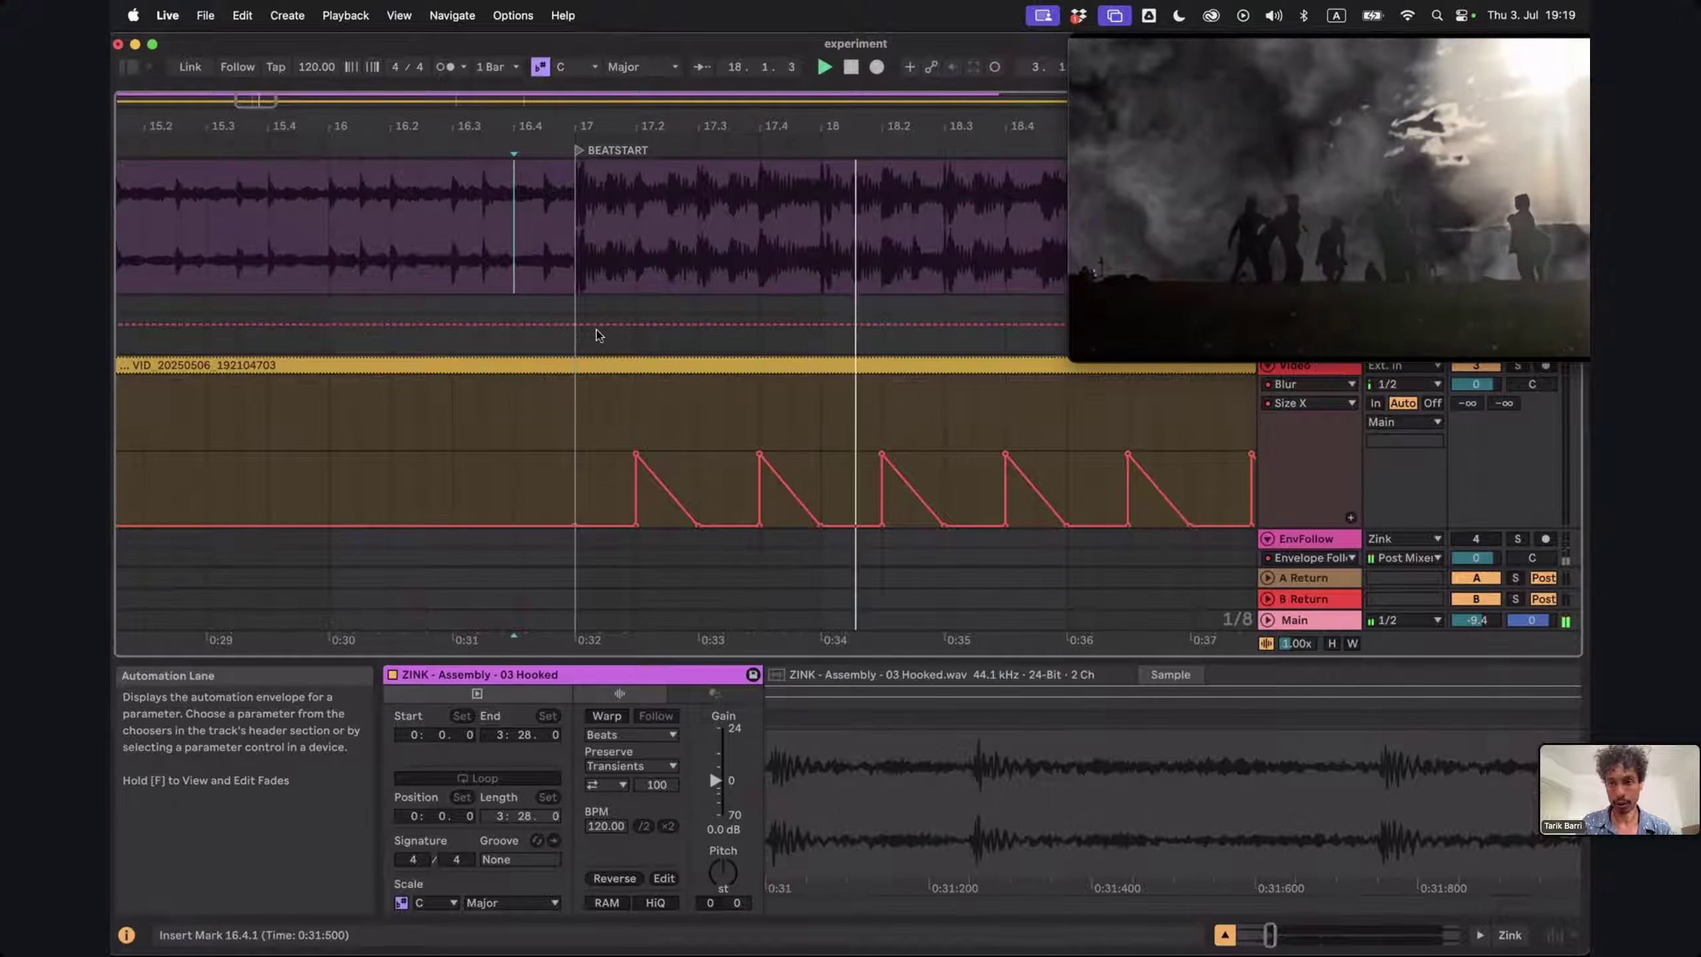
key("space")
left_click(803, 435)
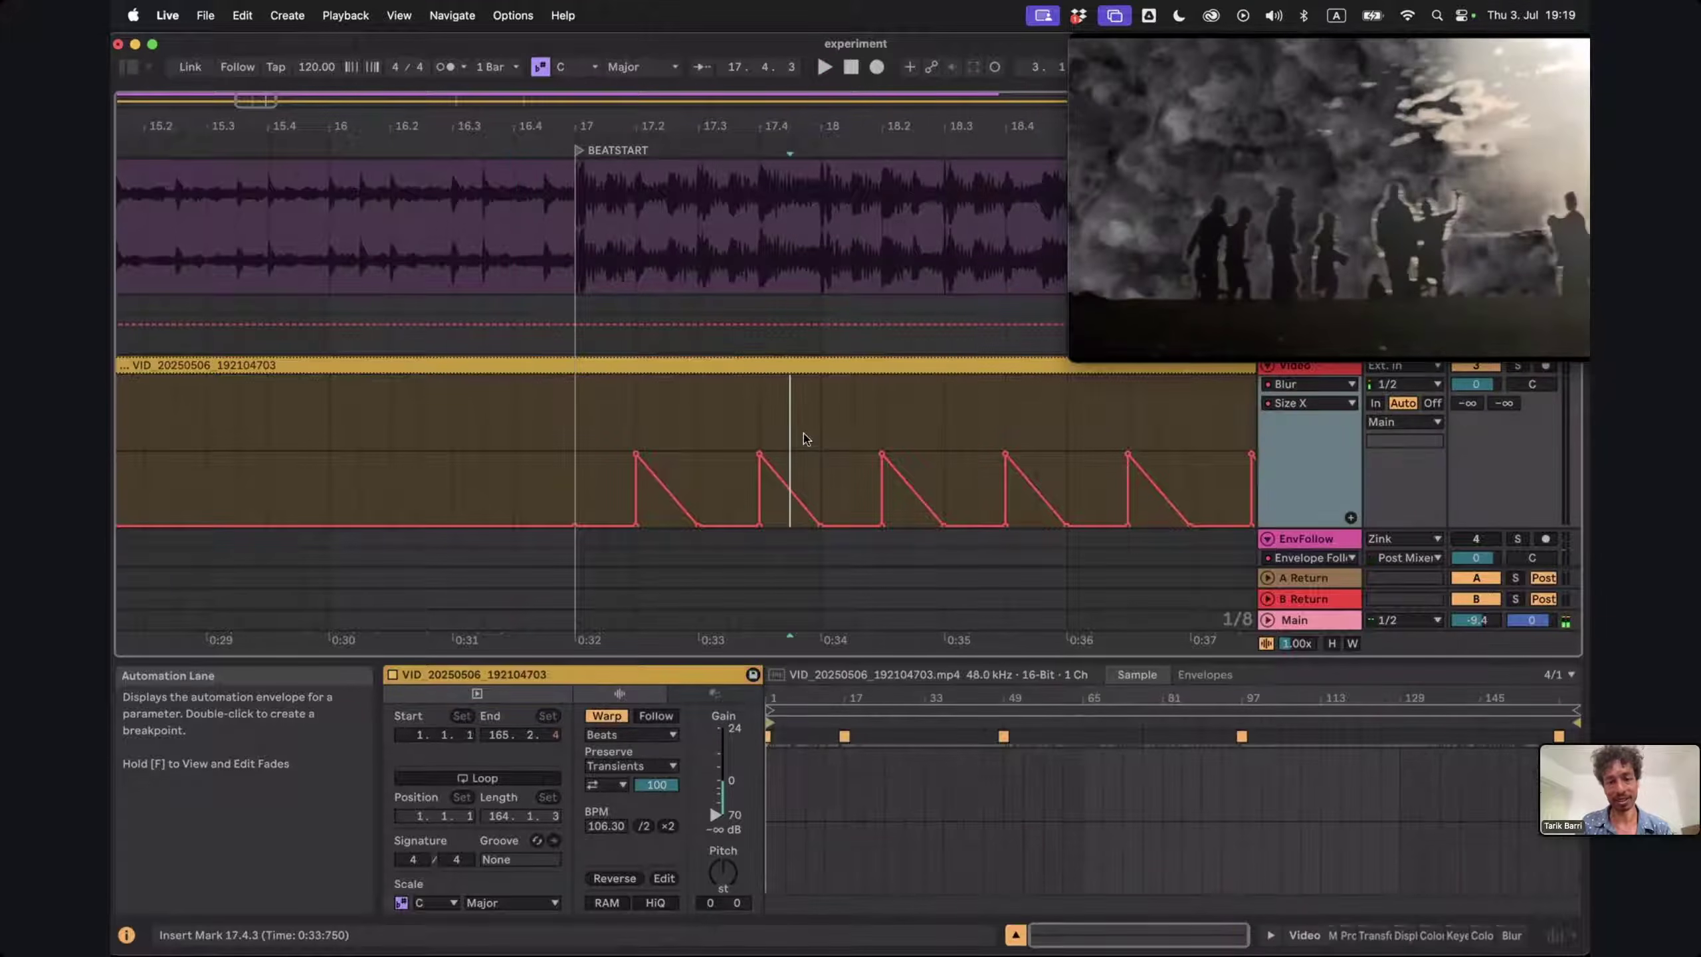
key("space")
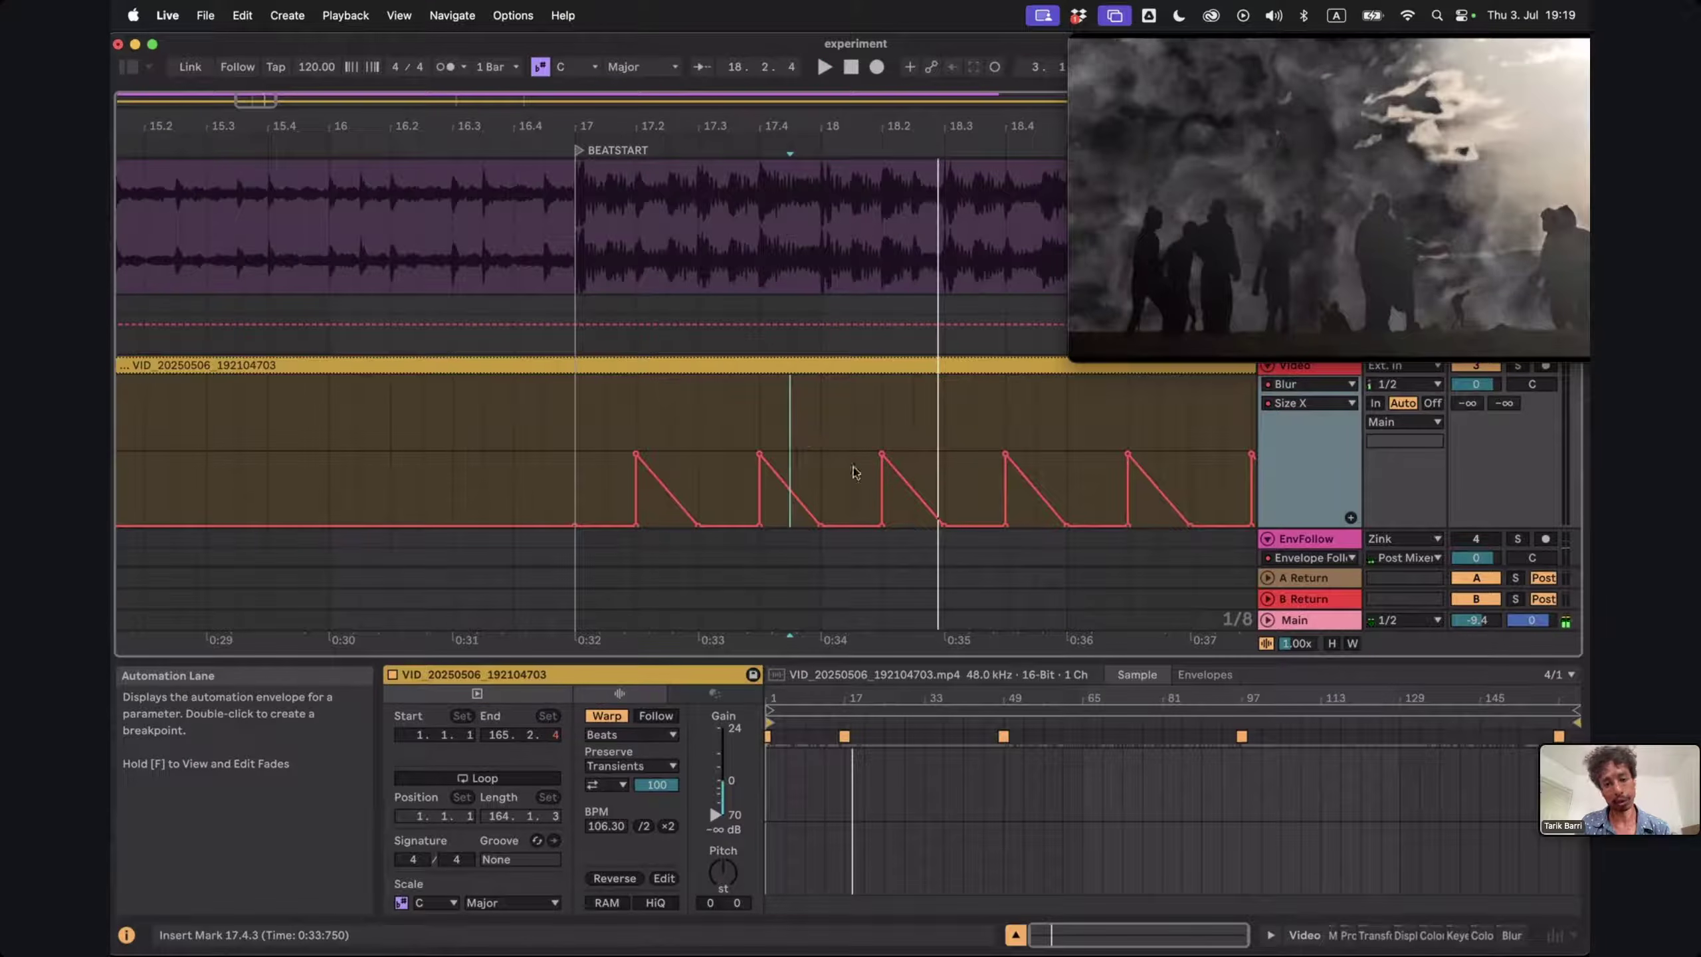
key("space")
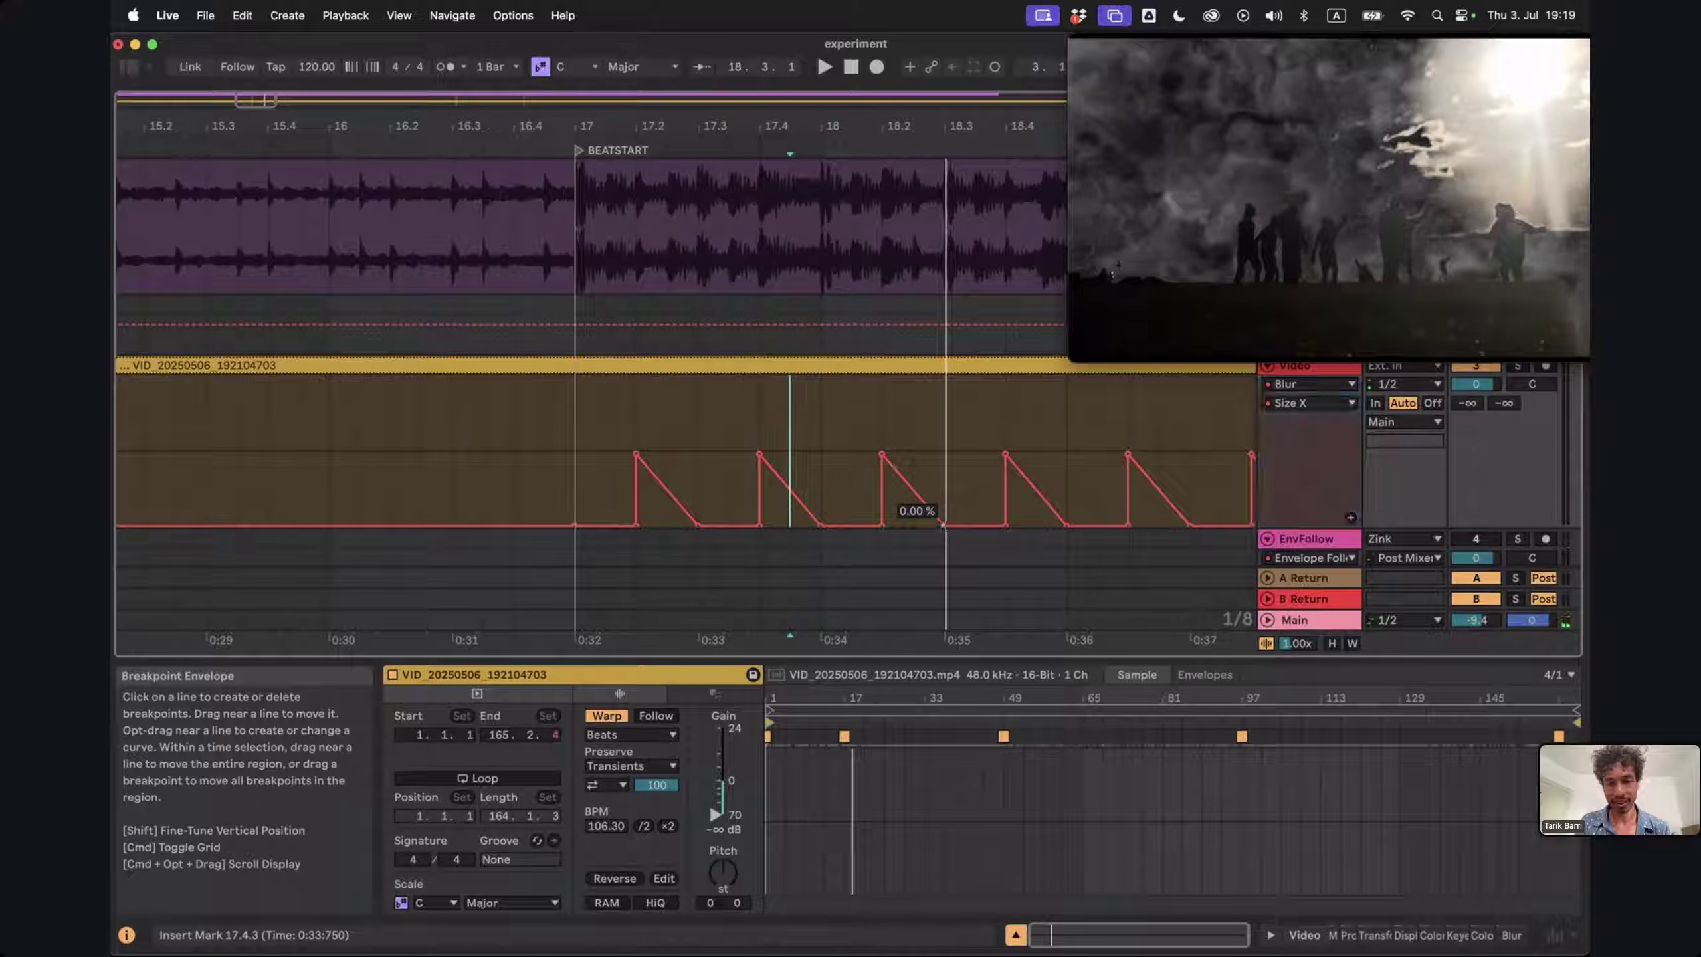
Hold the Size X pulse at 11.1% from 18.2.1 to 18.3.1, and check it in playback from 18.1.1 and 18.2.3
mouse_move(941, 524)
left_mouse_down()
mouse_move(944, 456)
mouse_move(947, 525)
left_mouse_up()
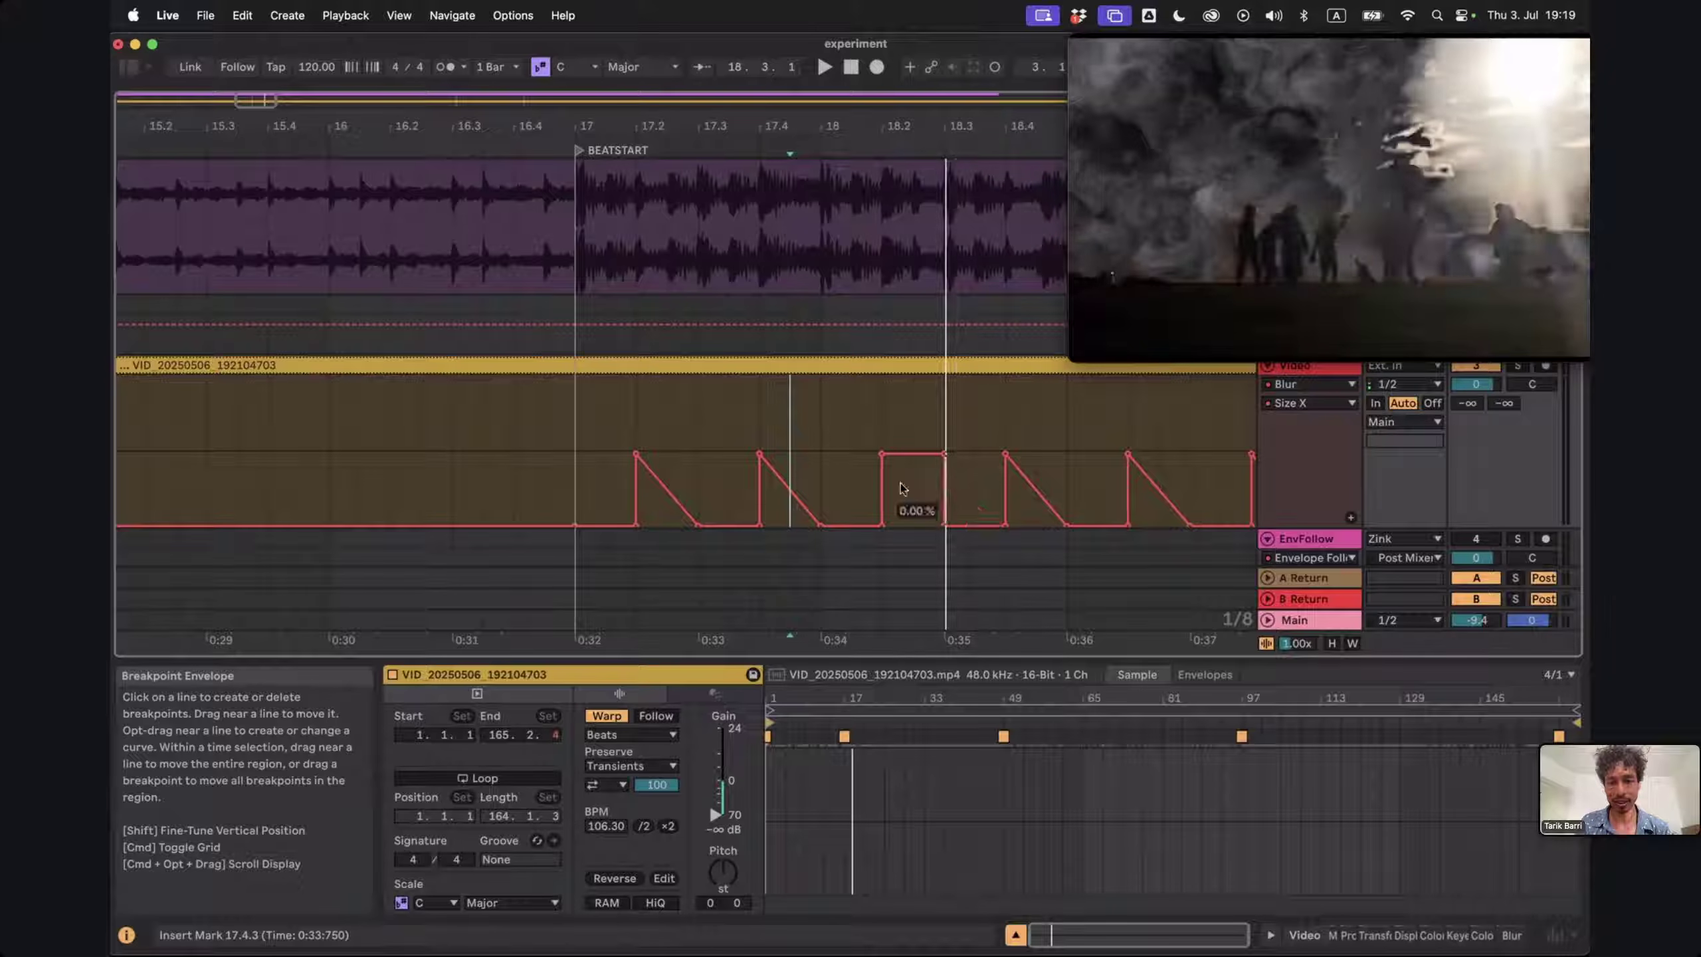
left_click(829, 433)
key("space")
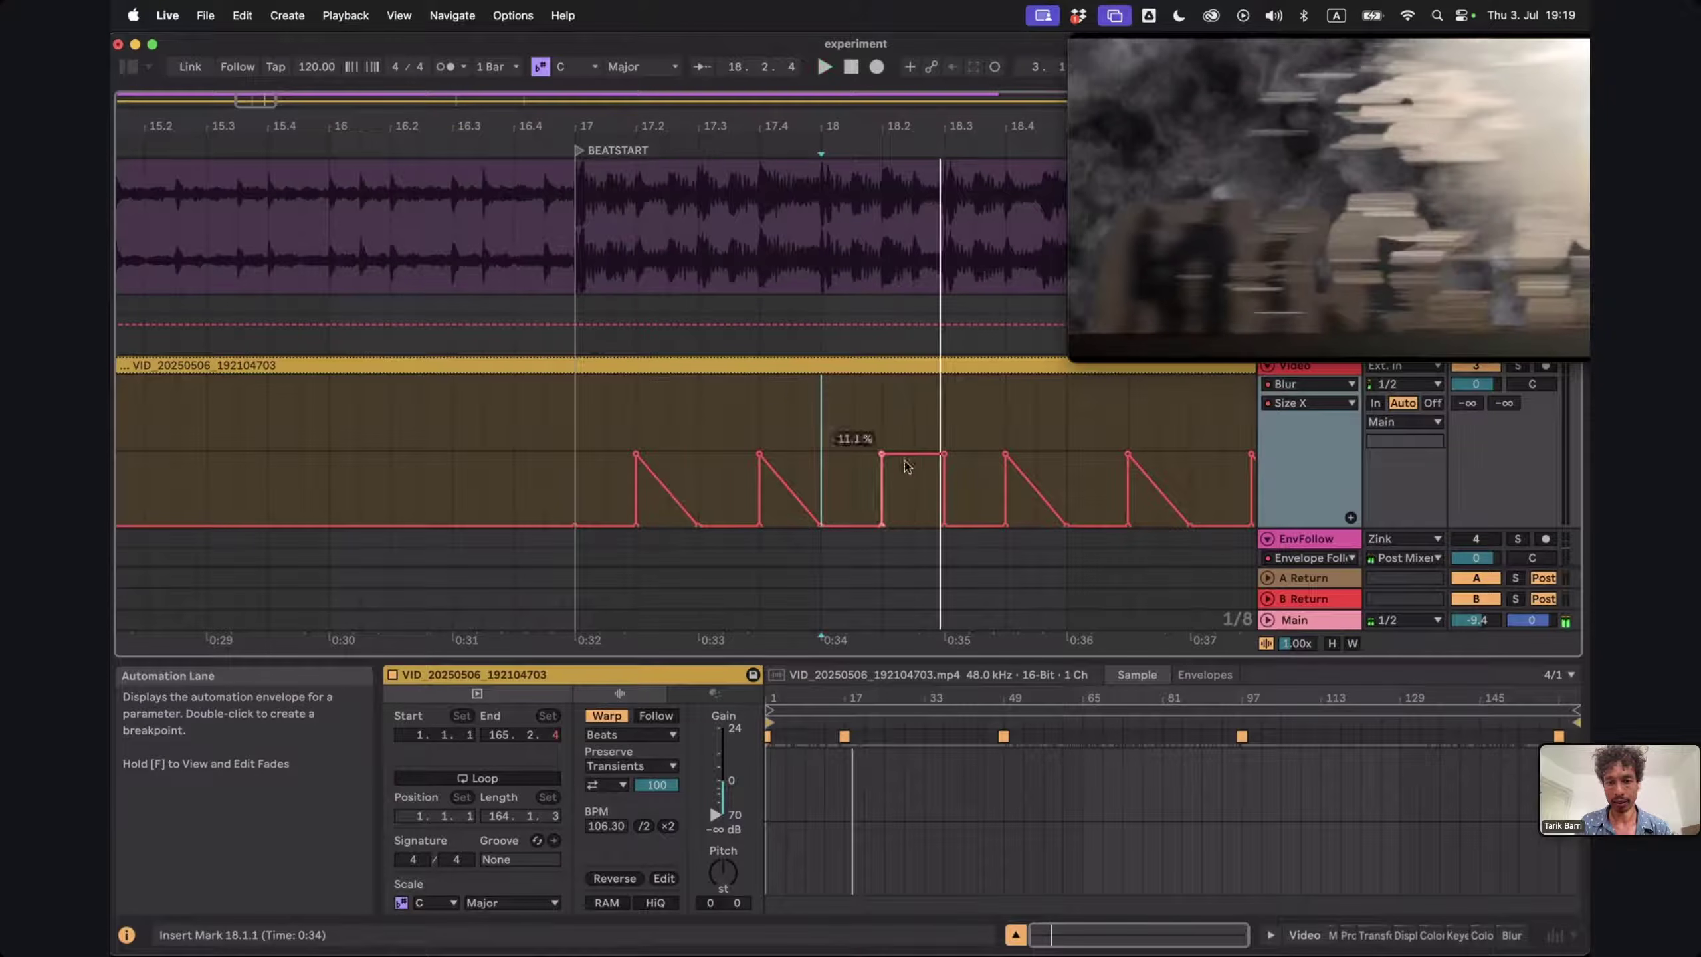
left_click(914, 416)
key("space")
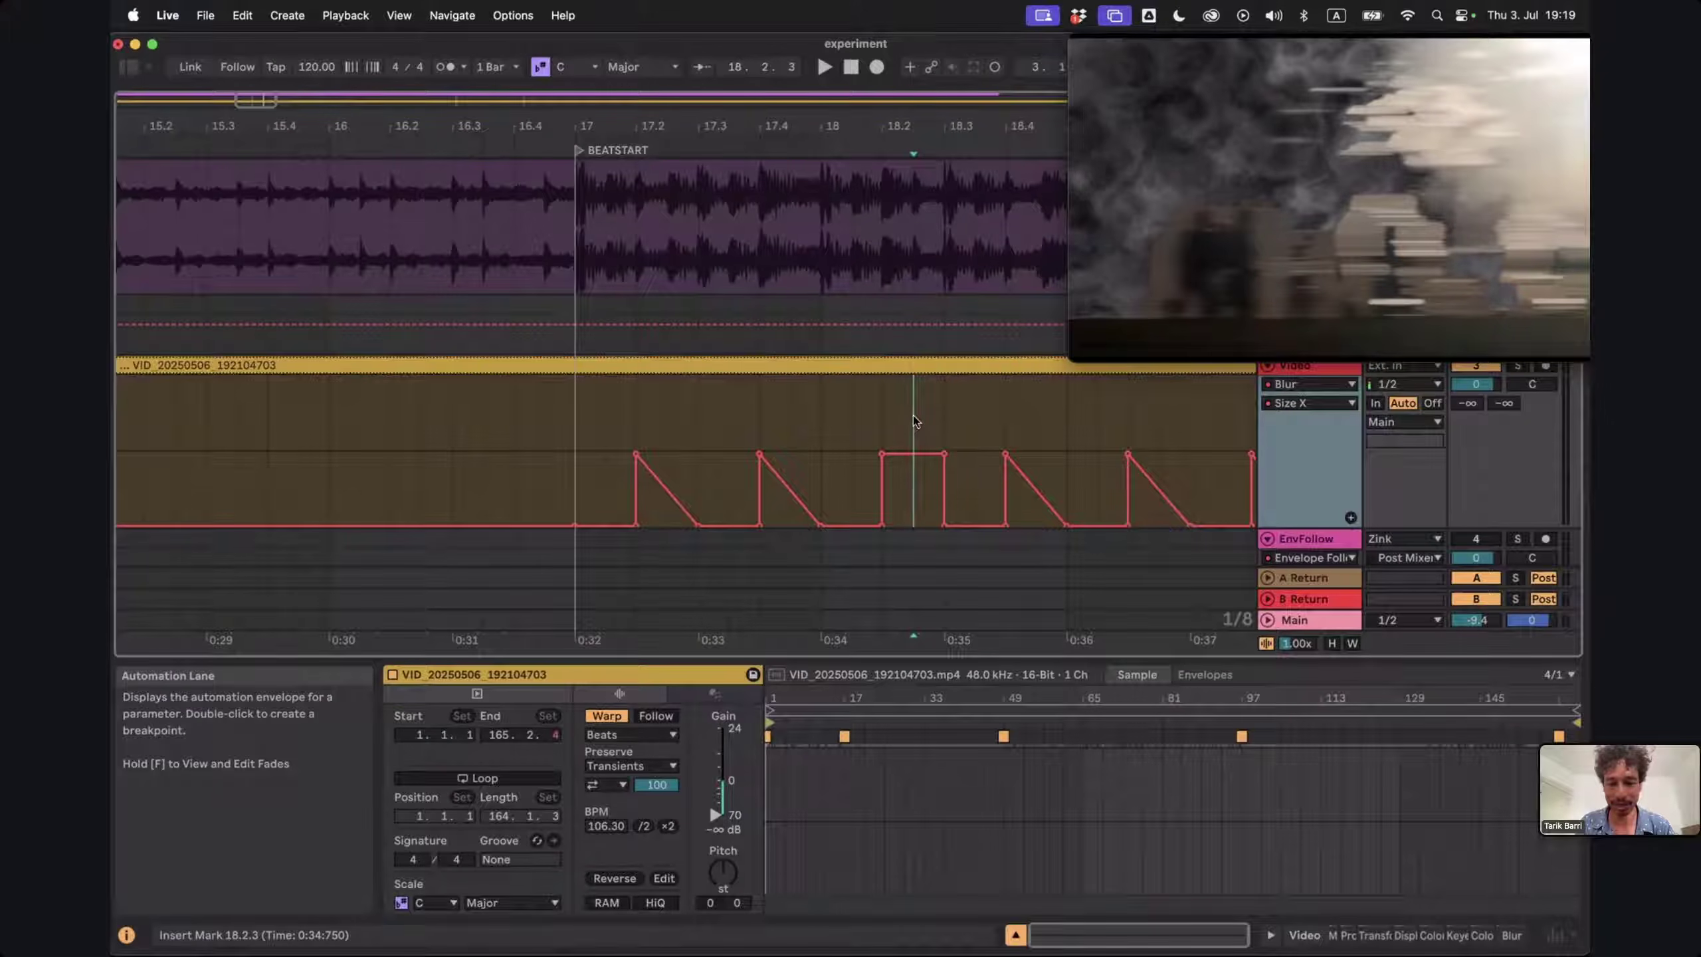
Show the Blur effect's Blur Angle automation in its own additional lane on the Video track
key("shift+Tab")
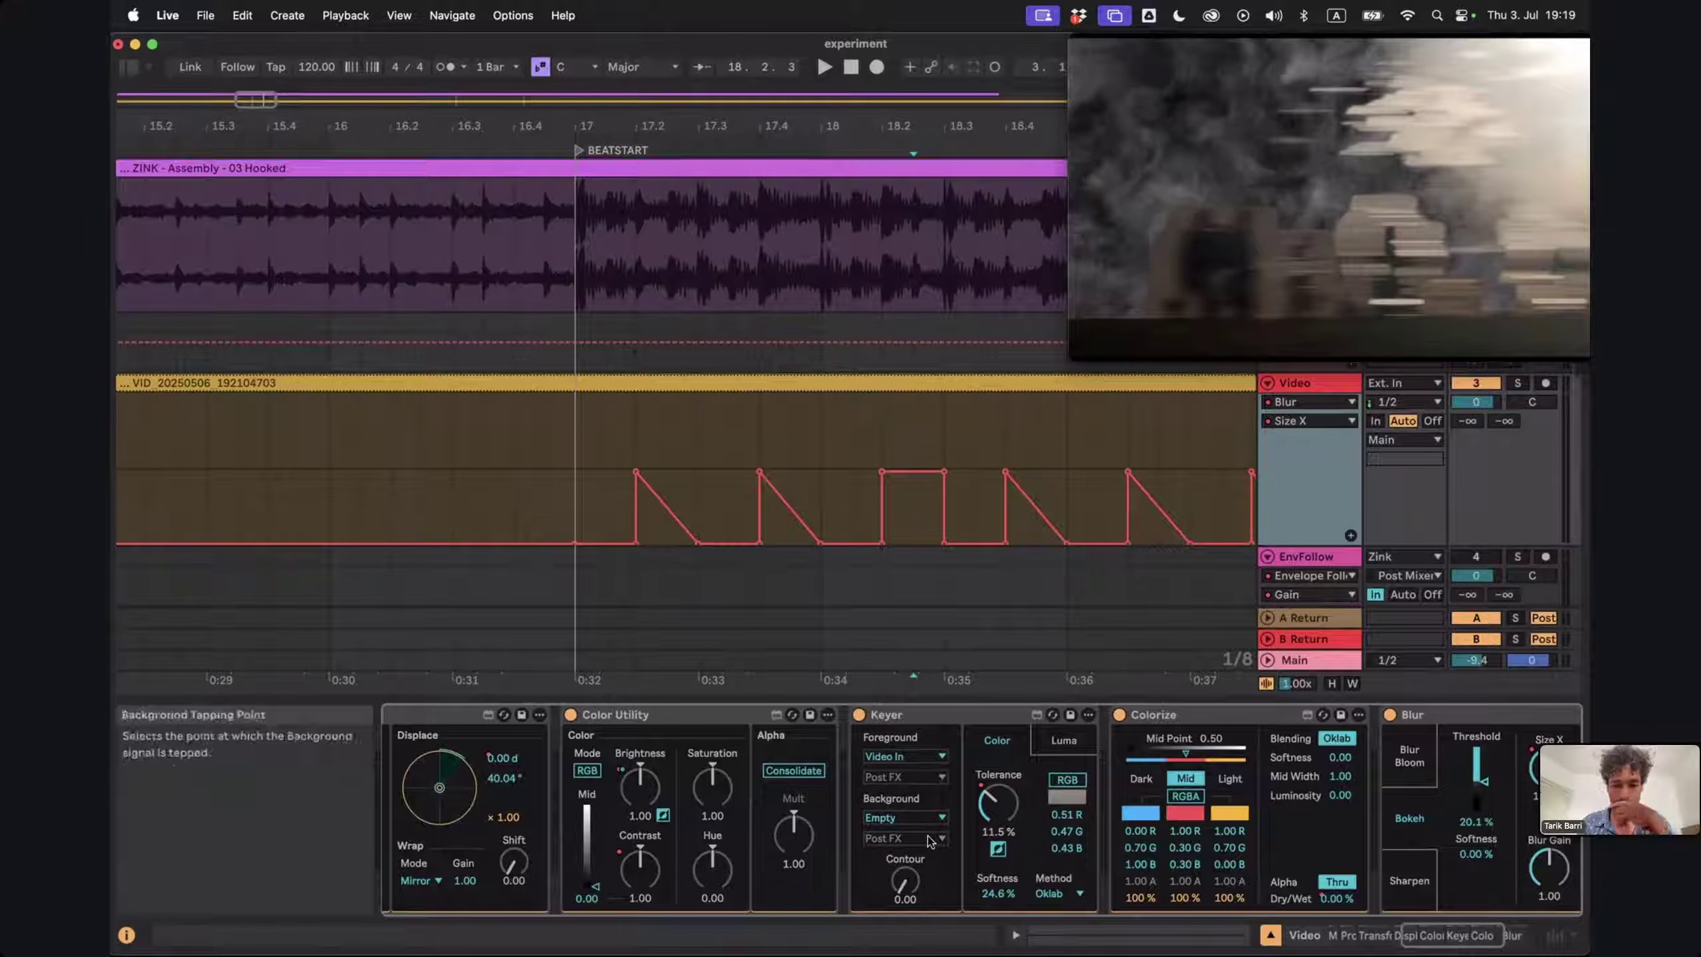
scroll(924, 814, "right", 5)
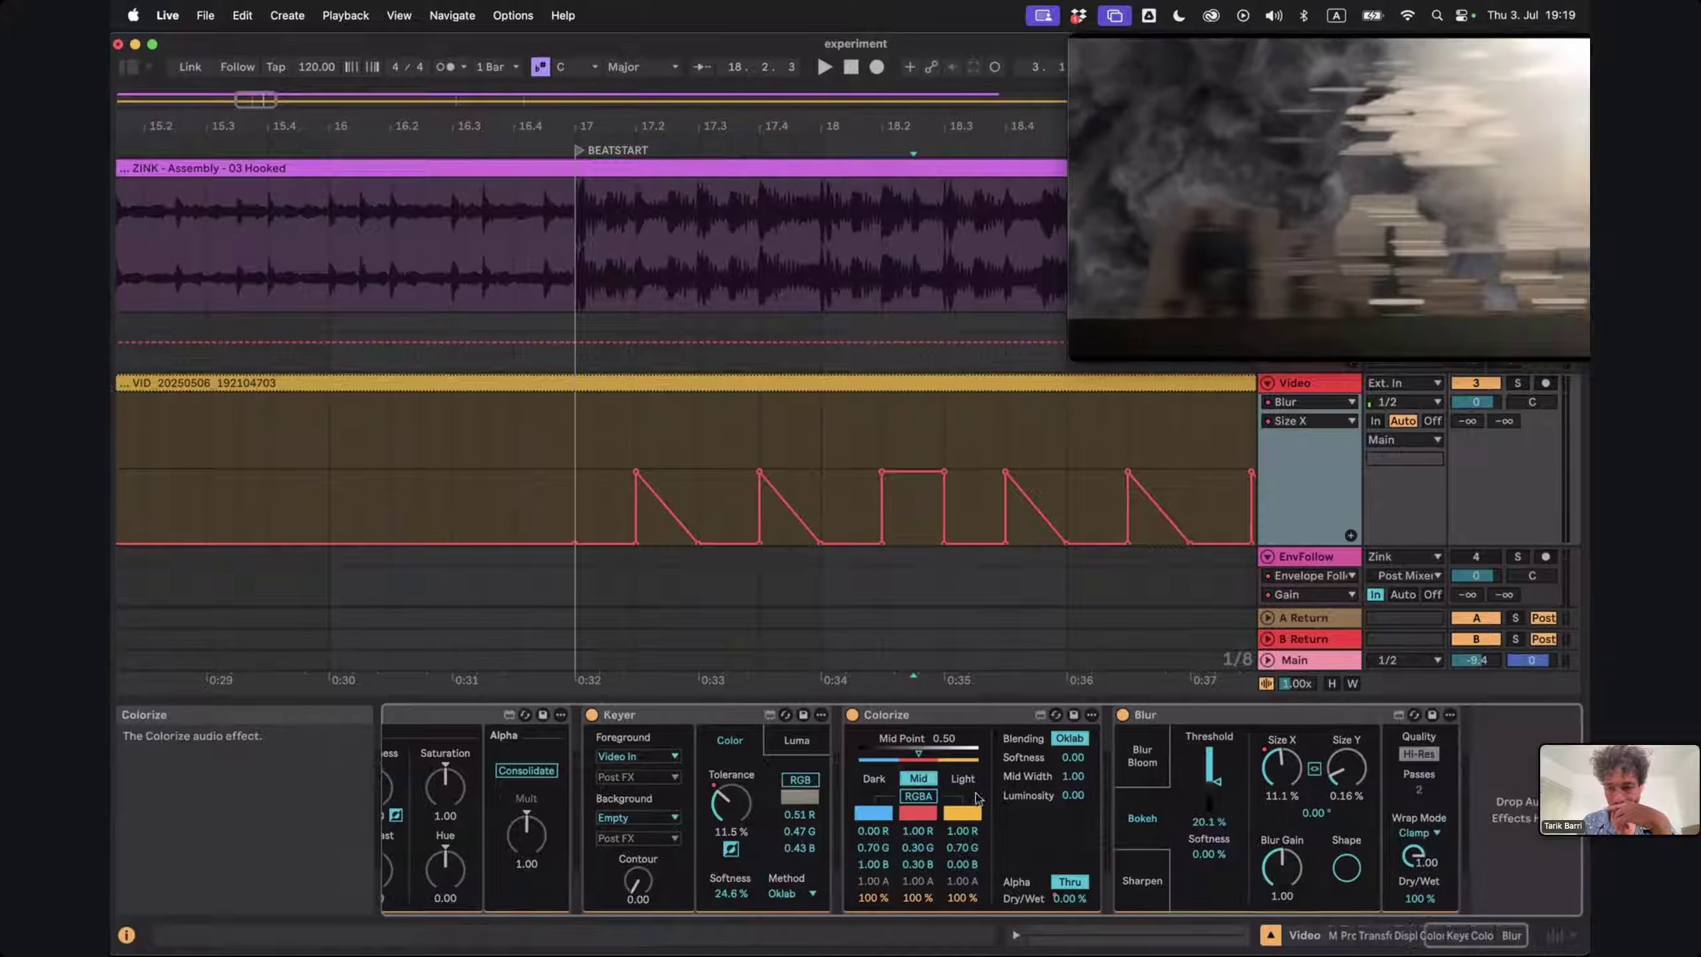
left_click(1312, 813)
right_click(1313, 814)
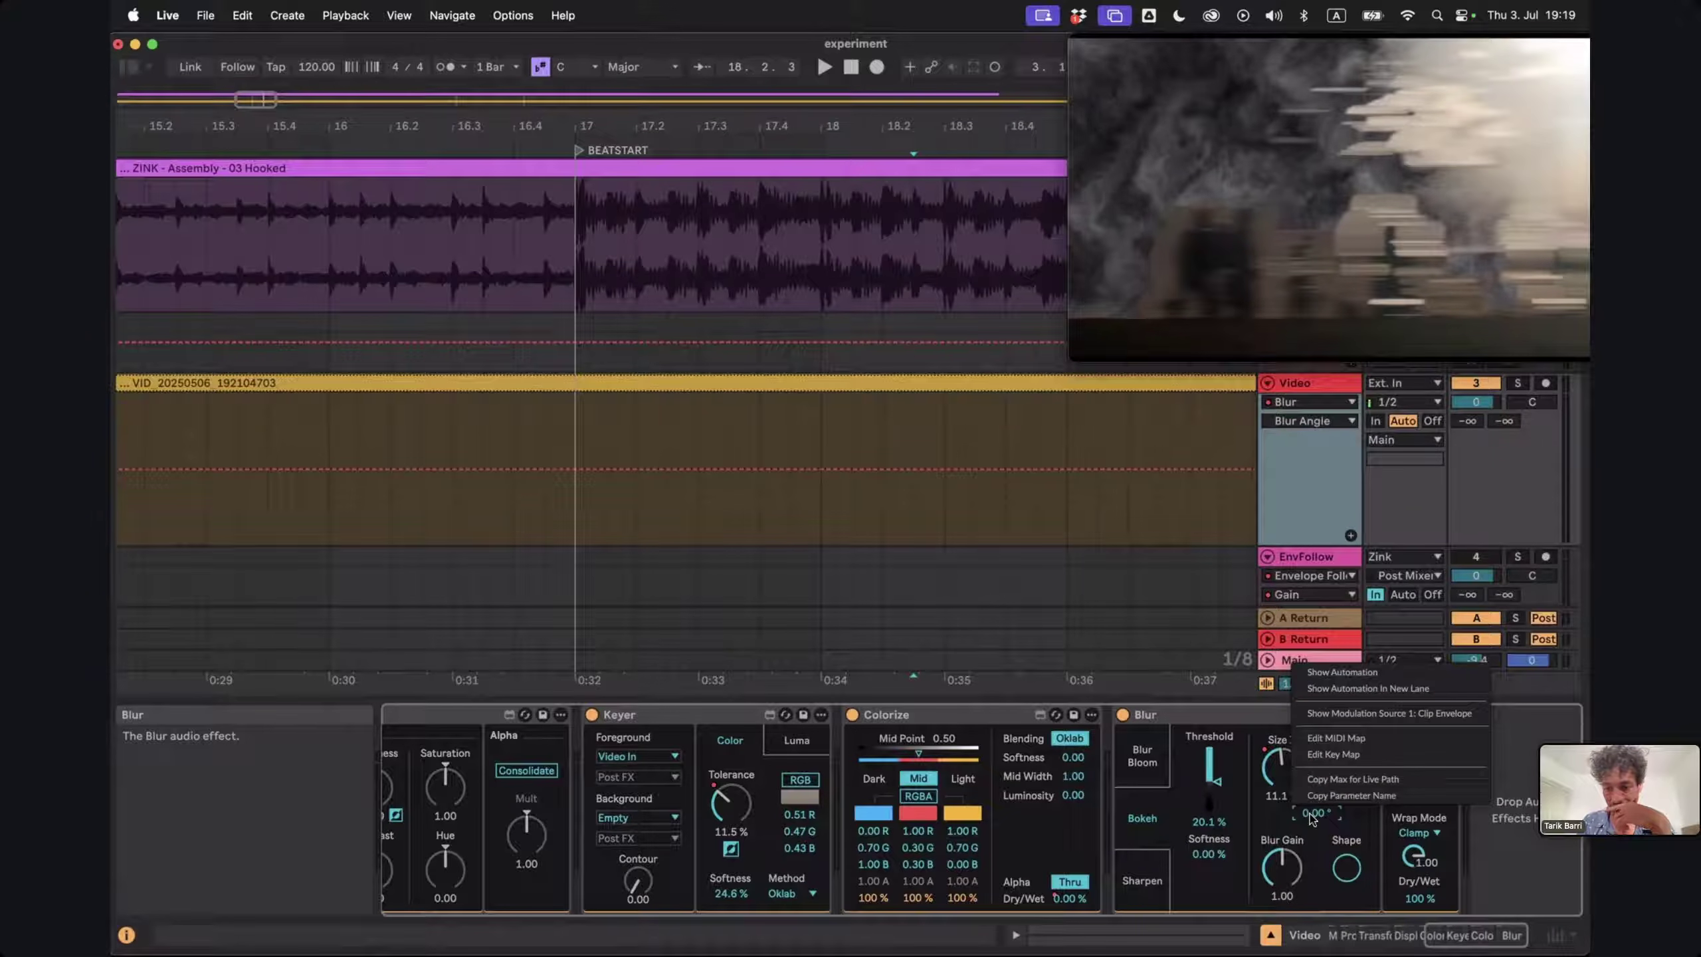
left_click(1335, 672)
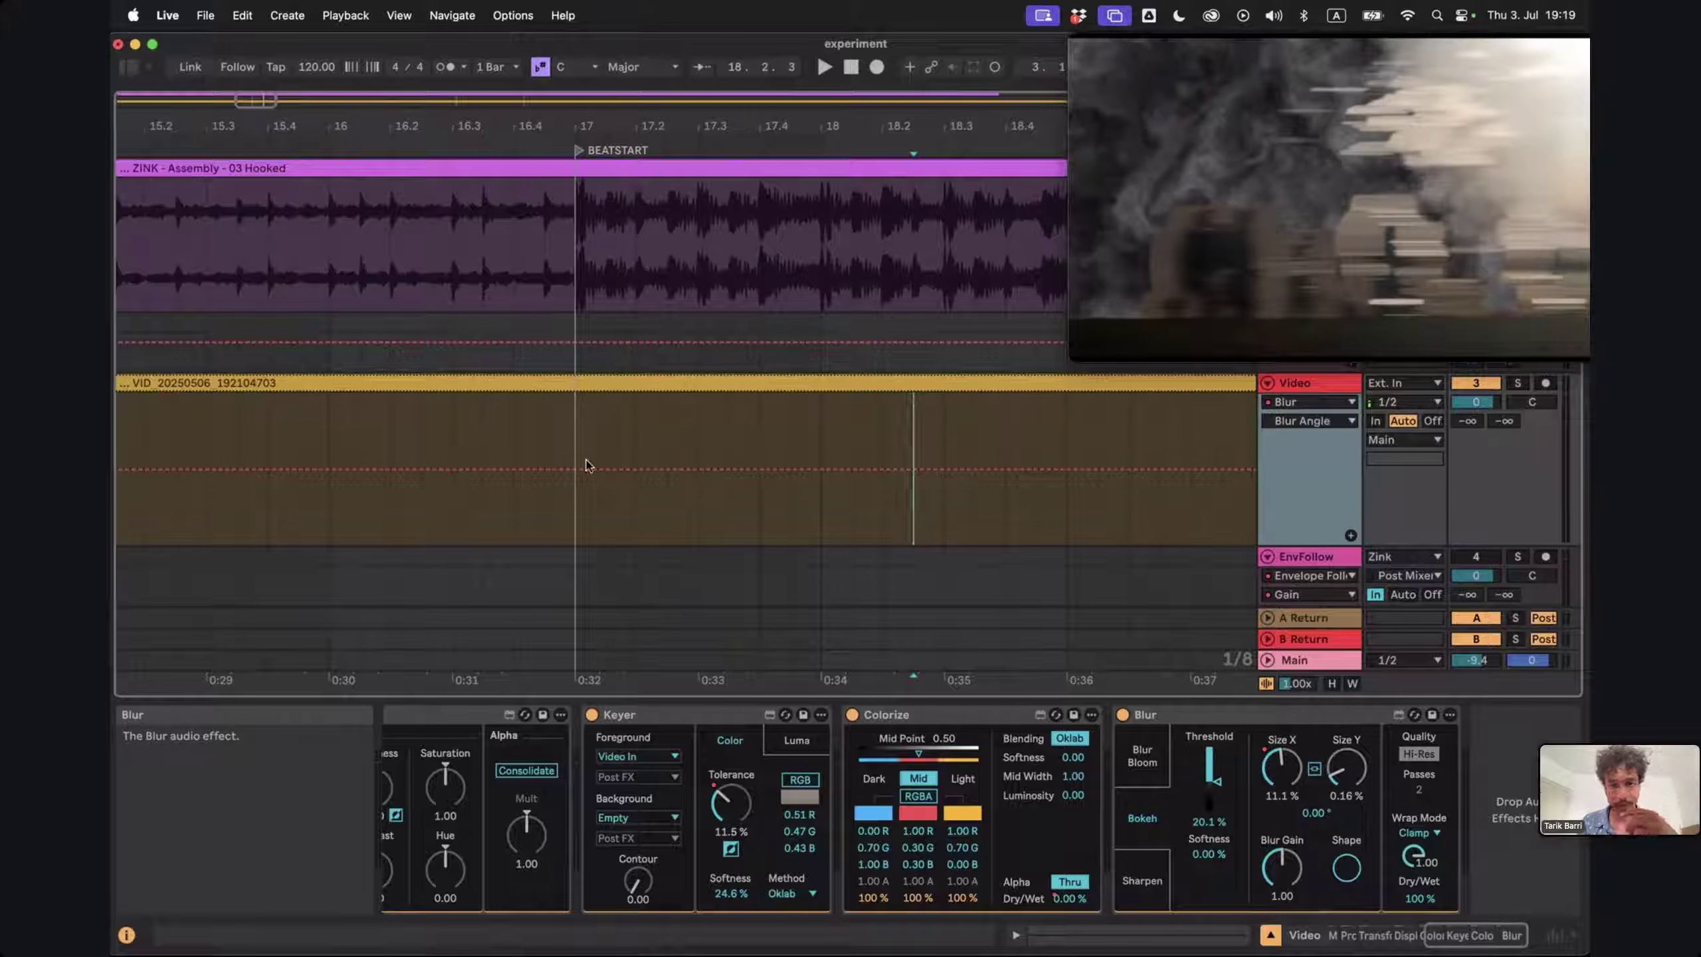
scroll(1236, 522, "left", 2)
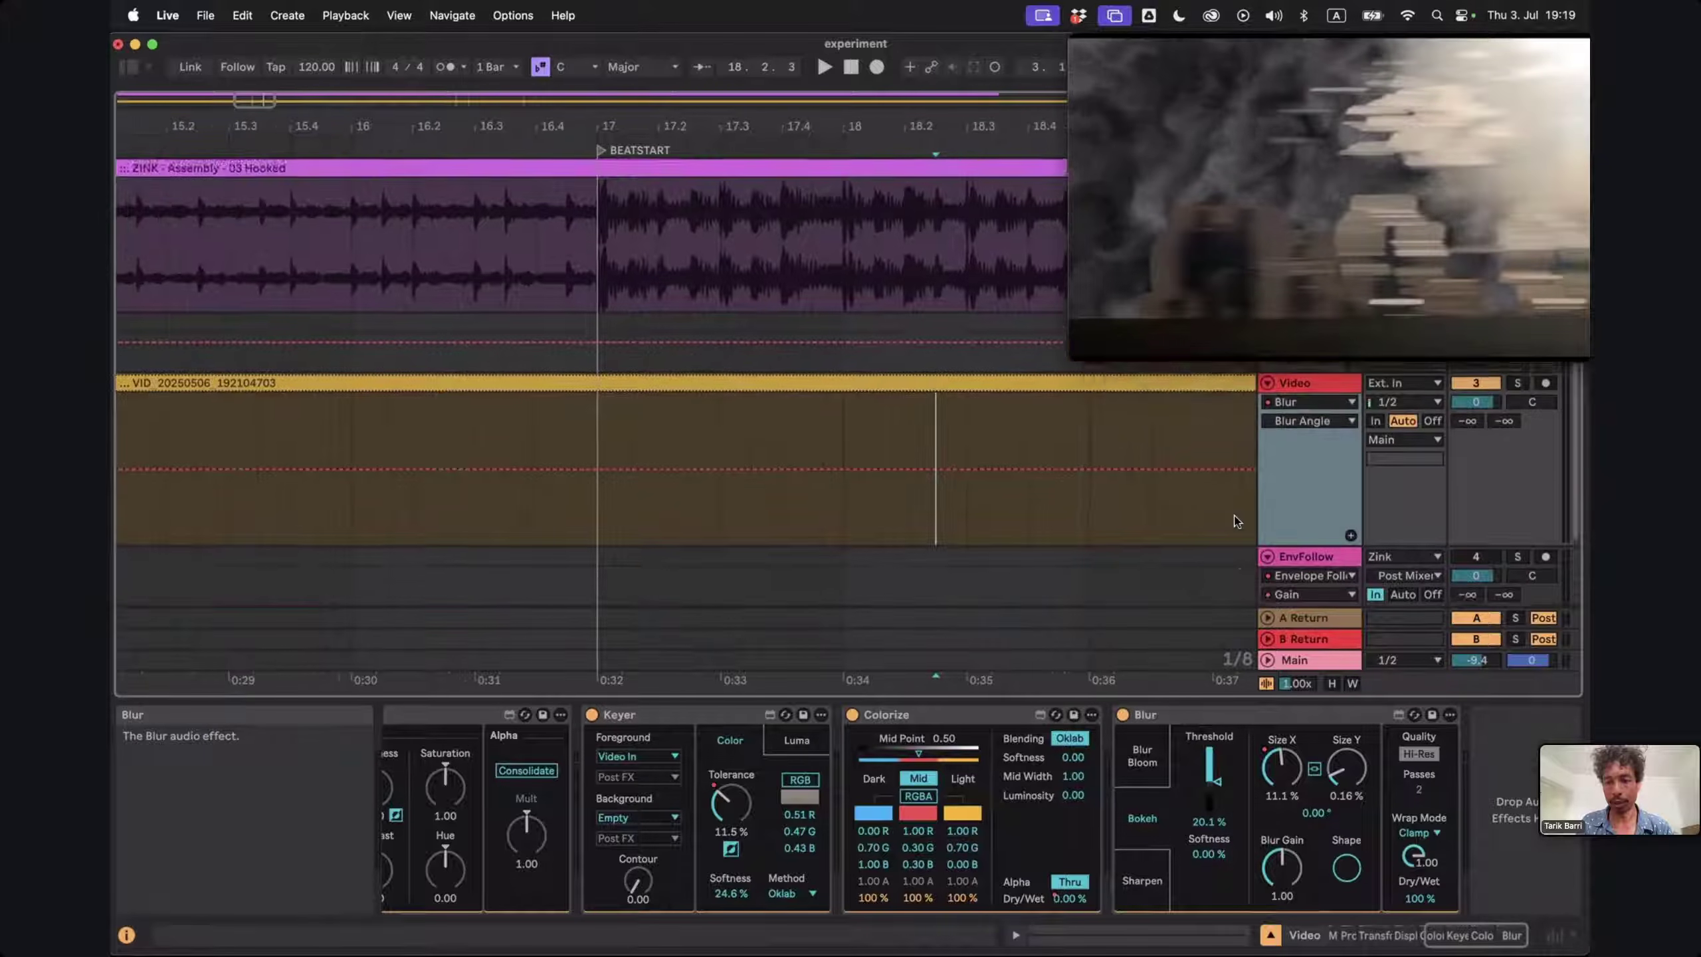
left_click(1350, 533)
scroll(1108, 470, "down", 5)
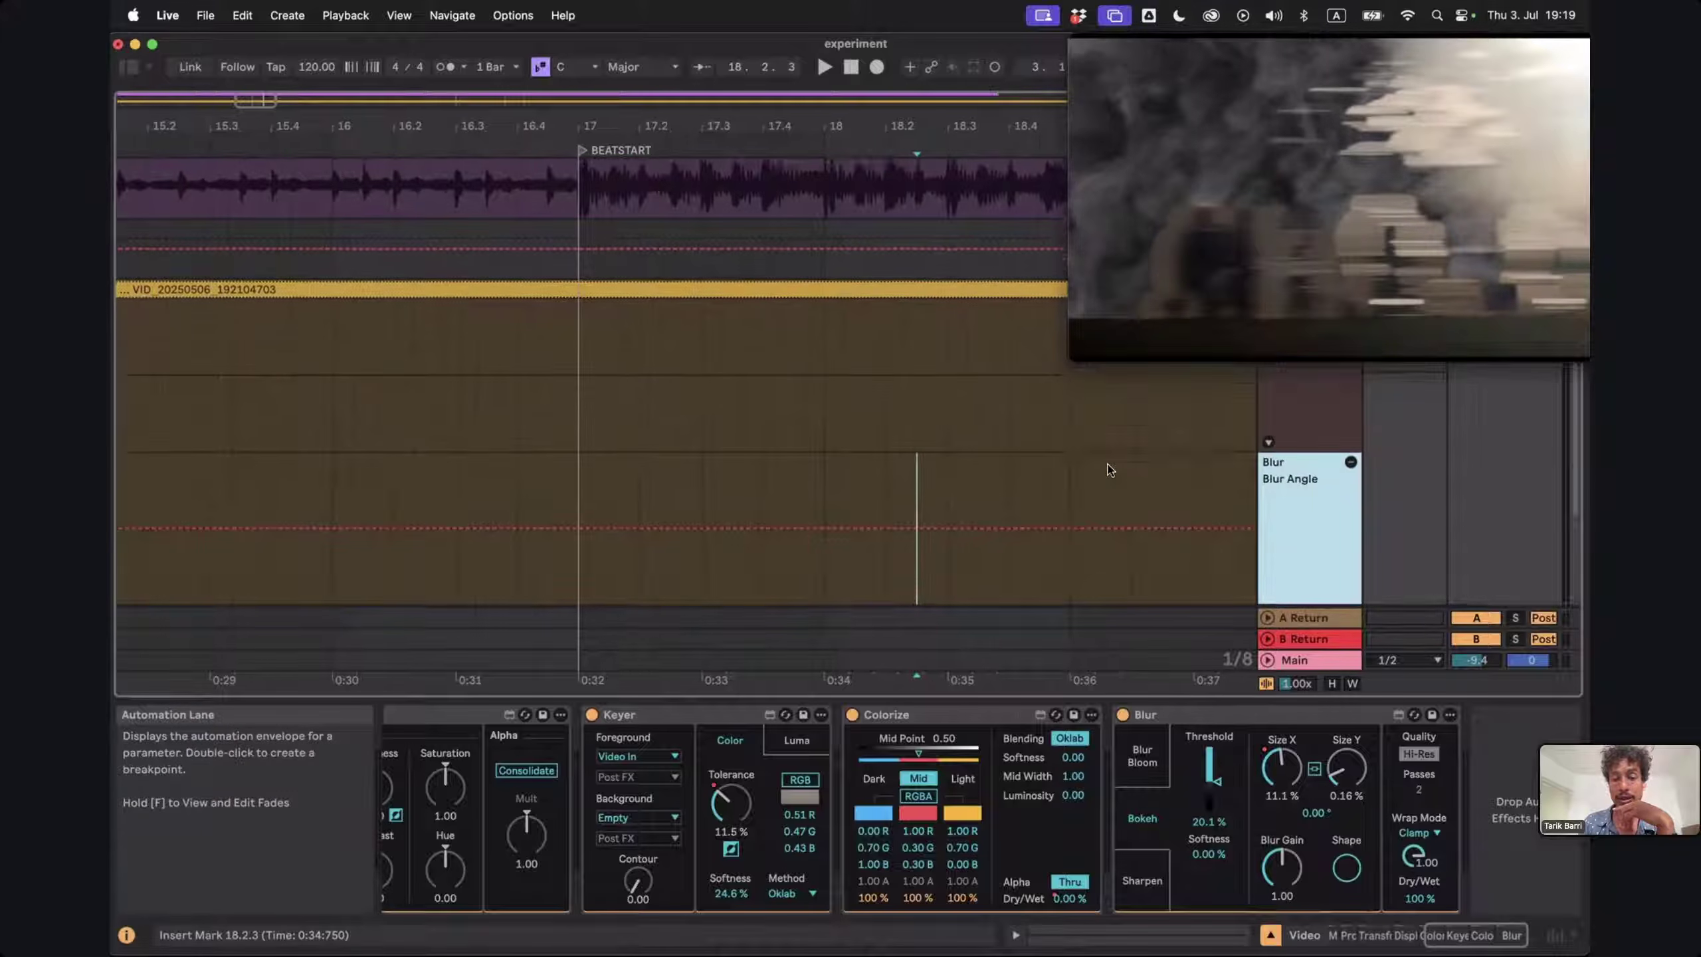
scroll(1109, 471, "down", 3)
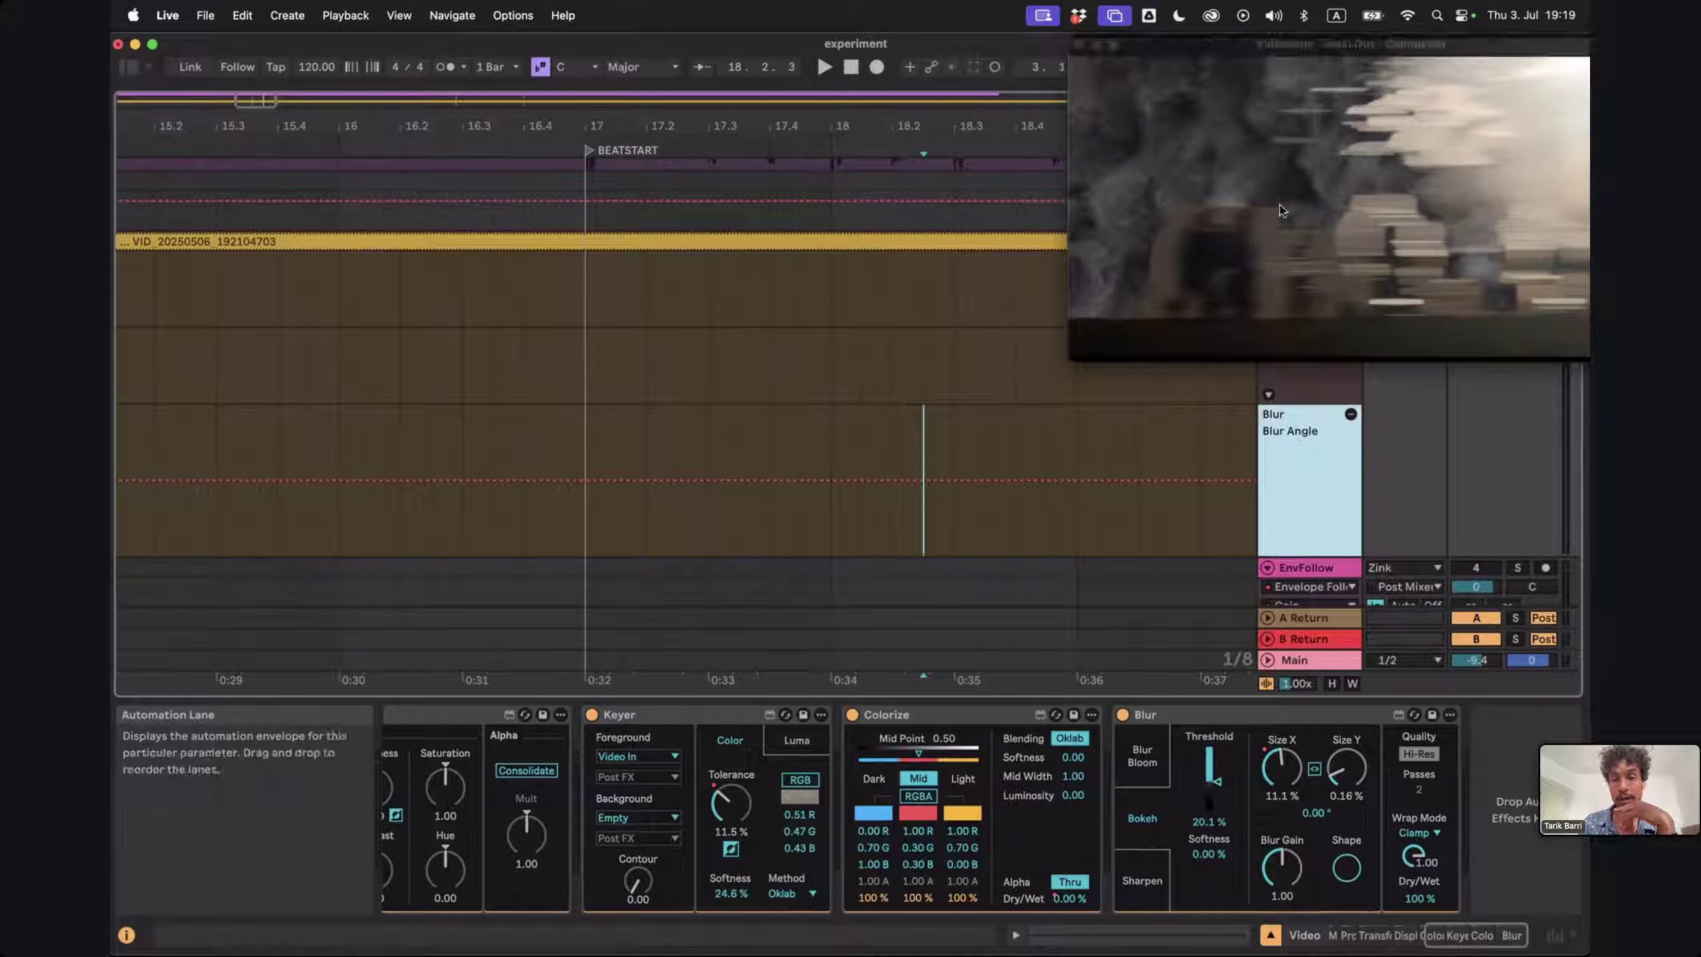
Move the video preview clear of the track controls, shrink it, and show the Blur effect's Size X automation on the Video track
left_click_drag(1282, 210, 350, 211)
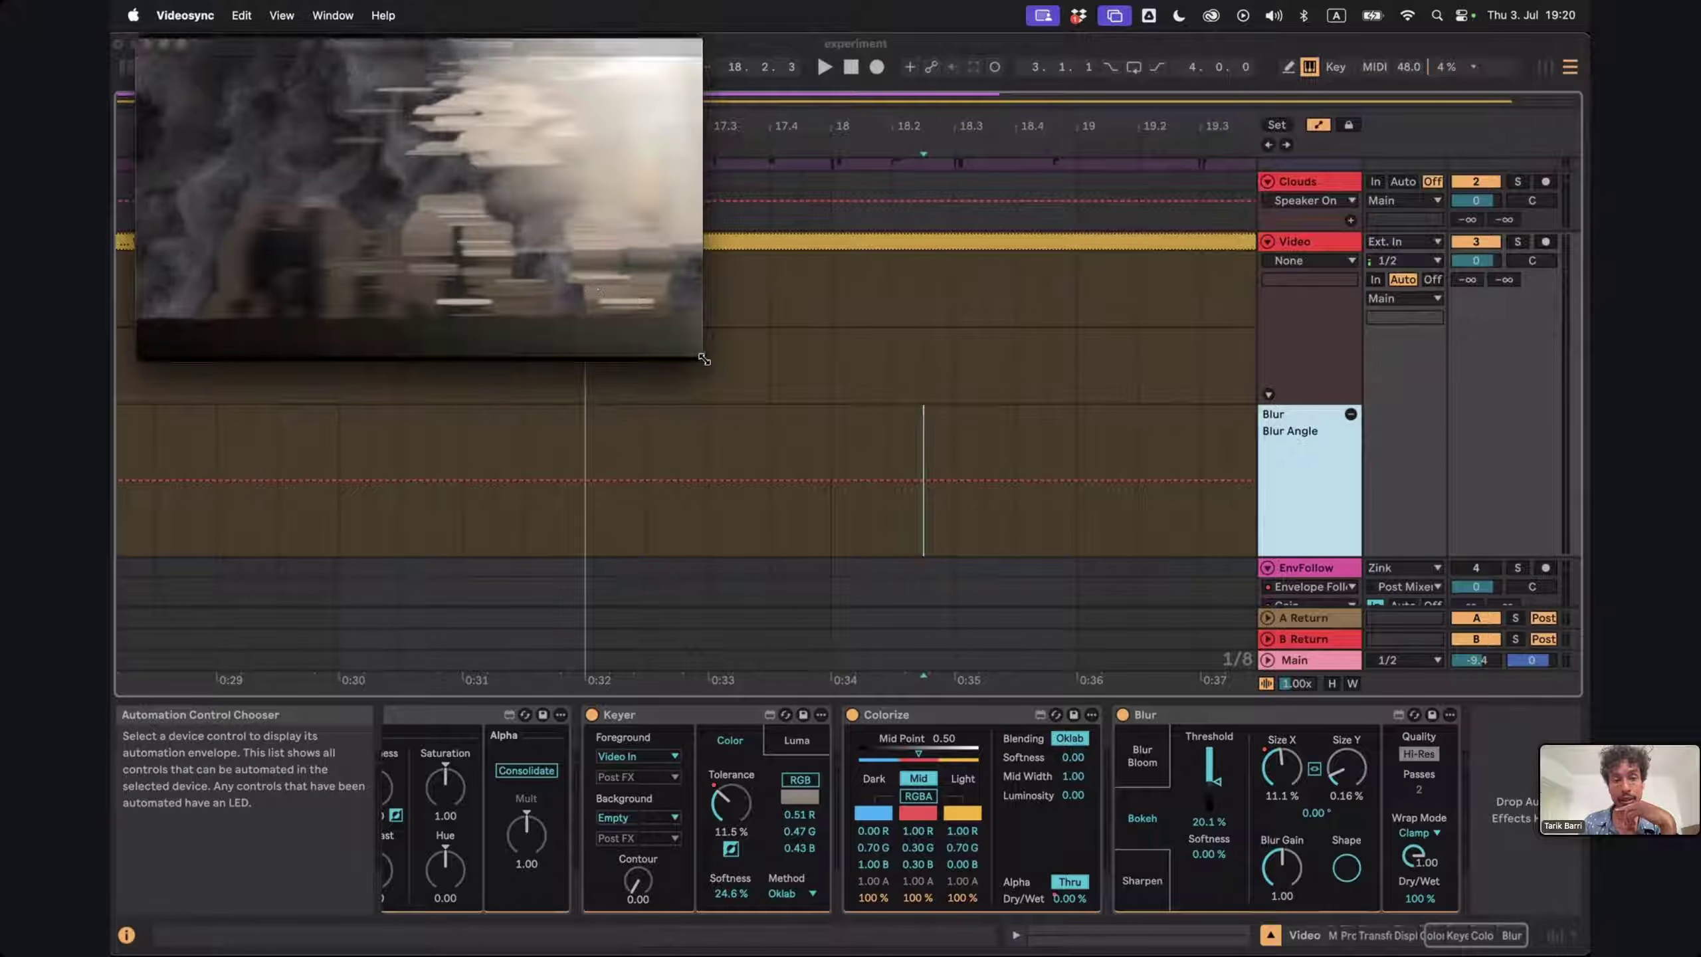
left_click_drag(703, 360, 546, 297)
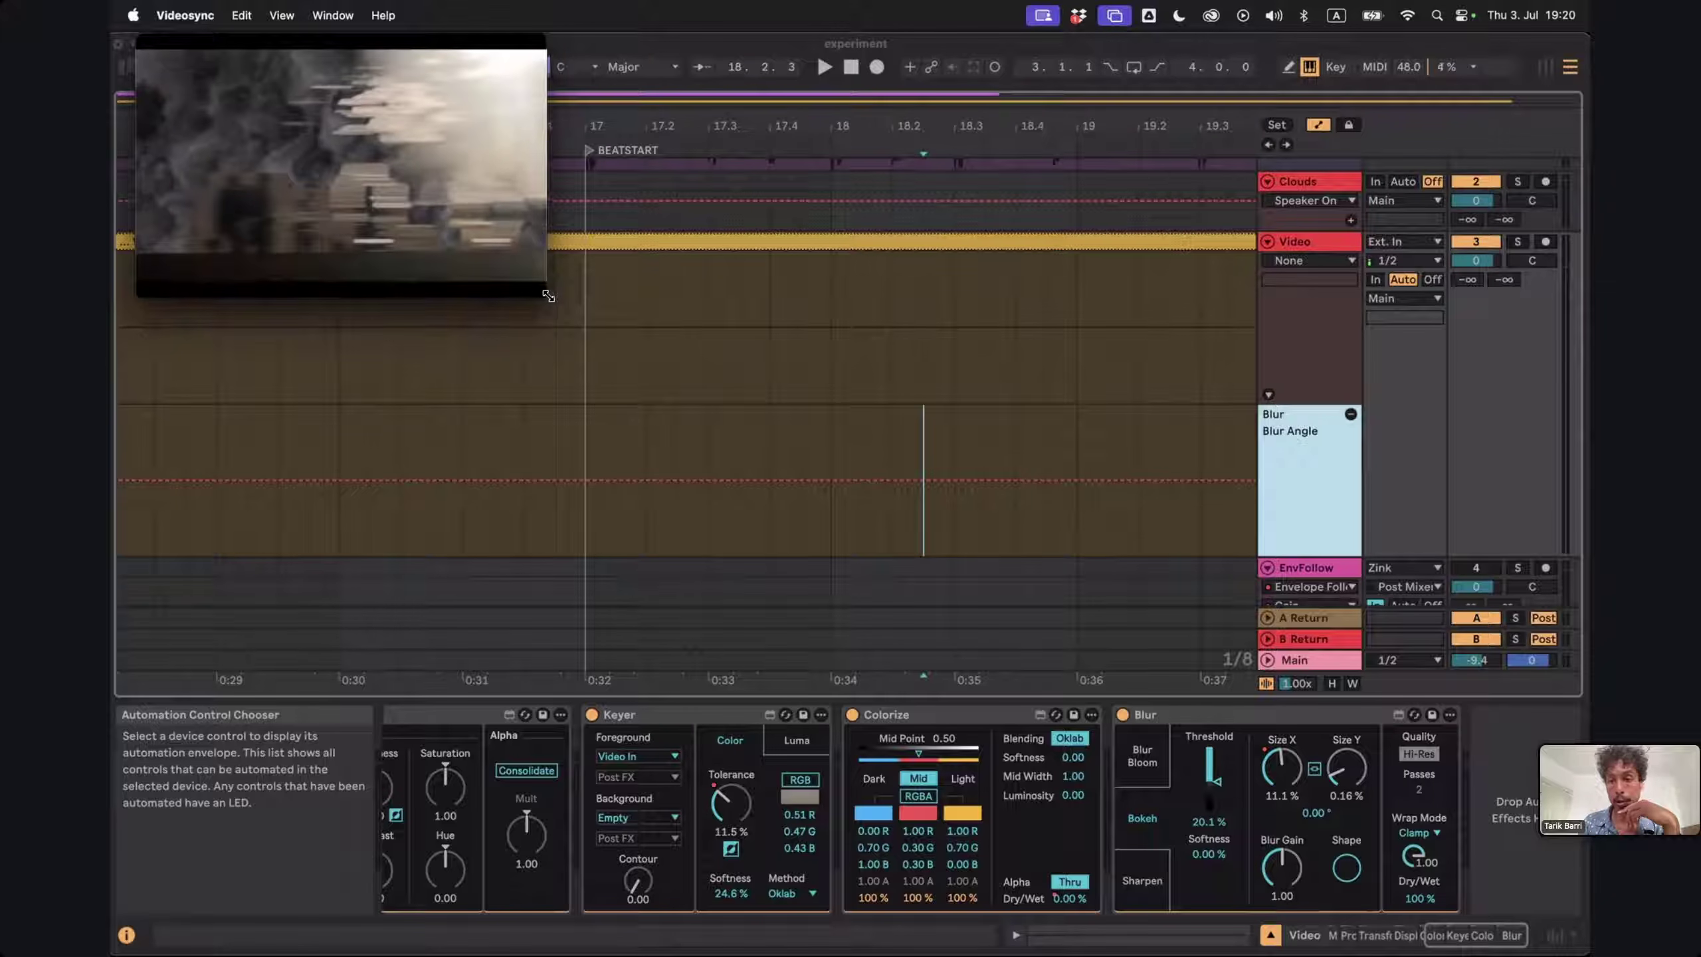
left_click(1316, 260)
left_click(1328, 263)
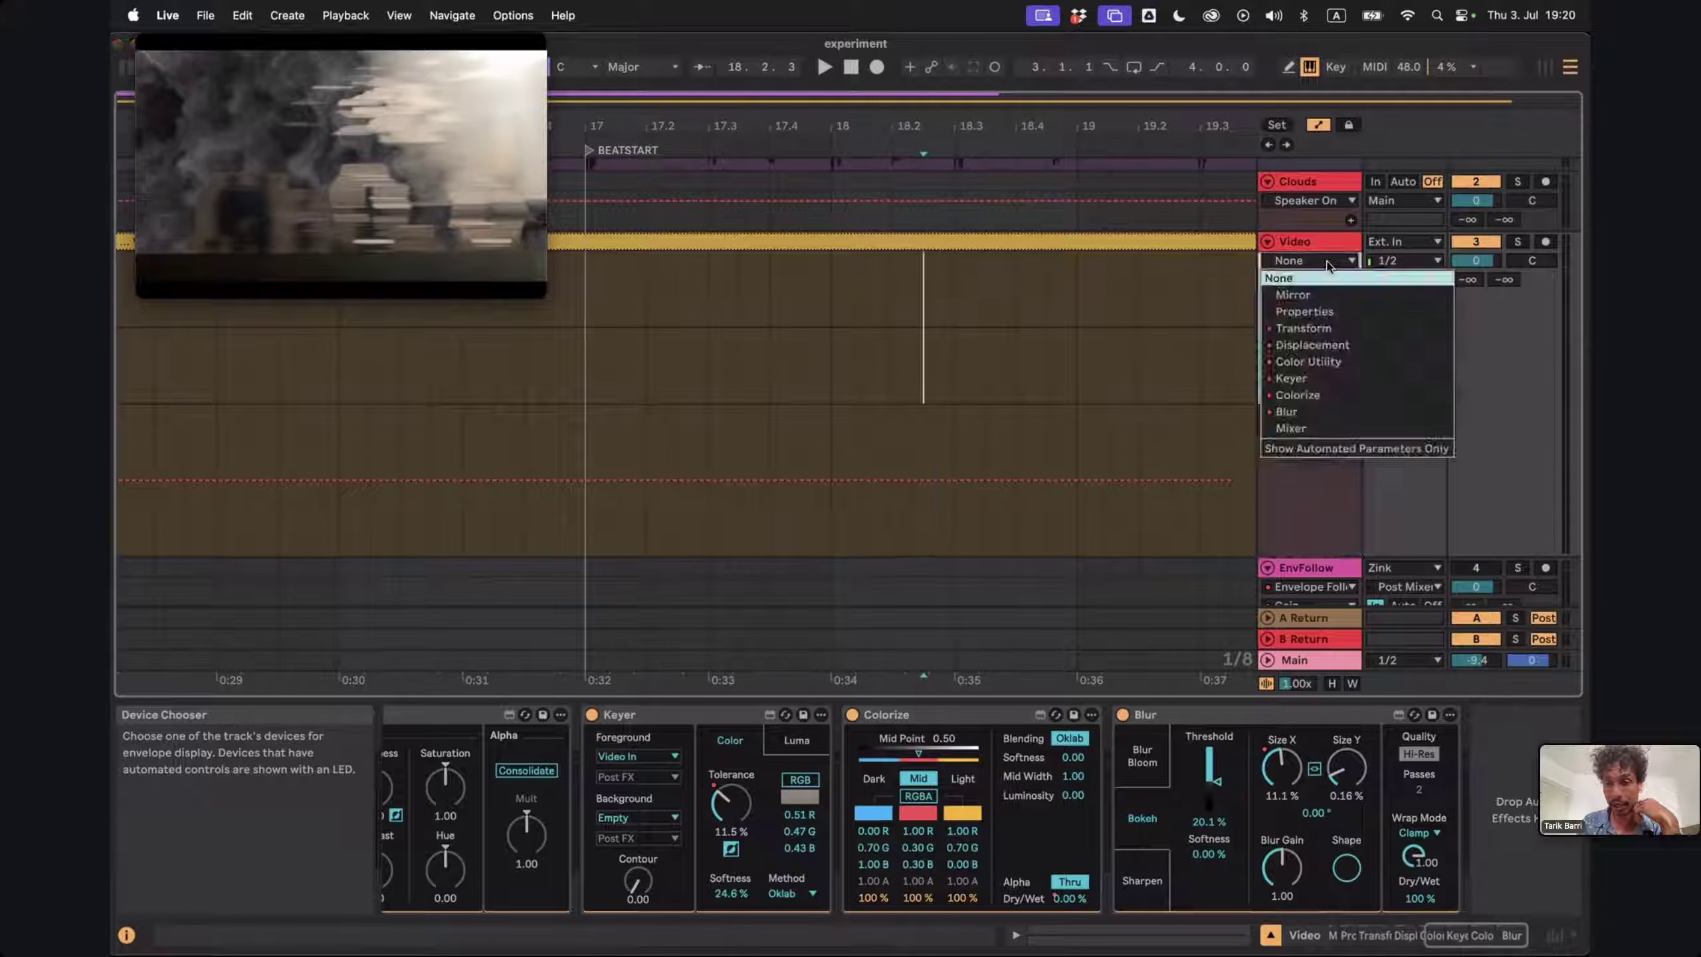
left_click(1306, 411)
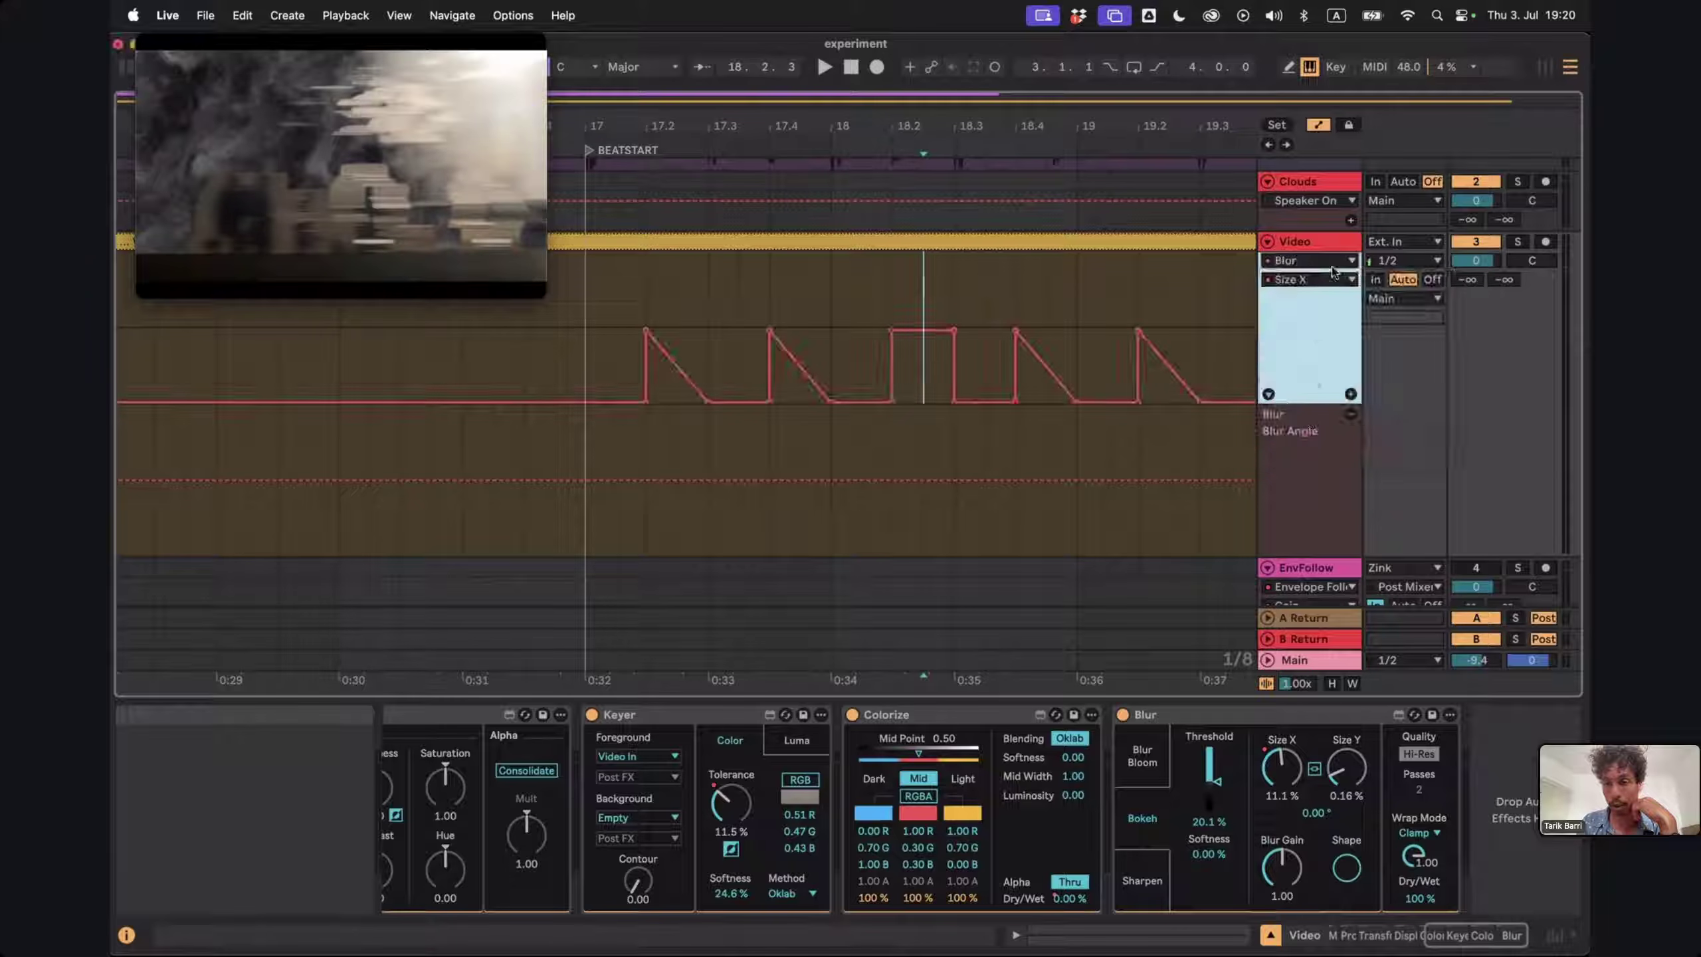
Raise the Blur Angle automation to 90° from 18.2.3 onward, in the middle of the held Size X pulse
left_click(571, 461)
key("space")
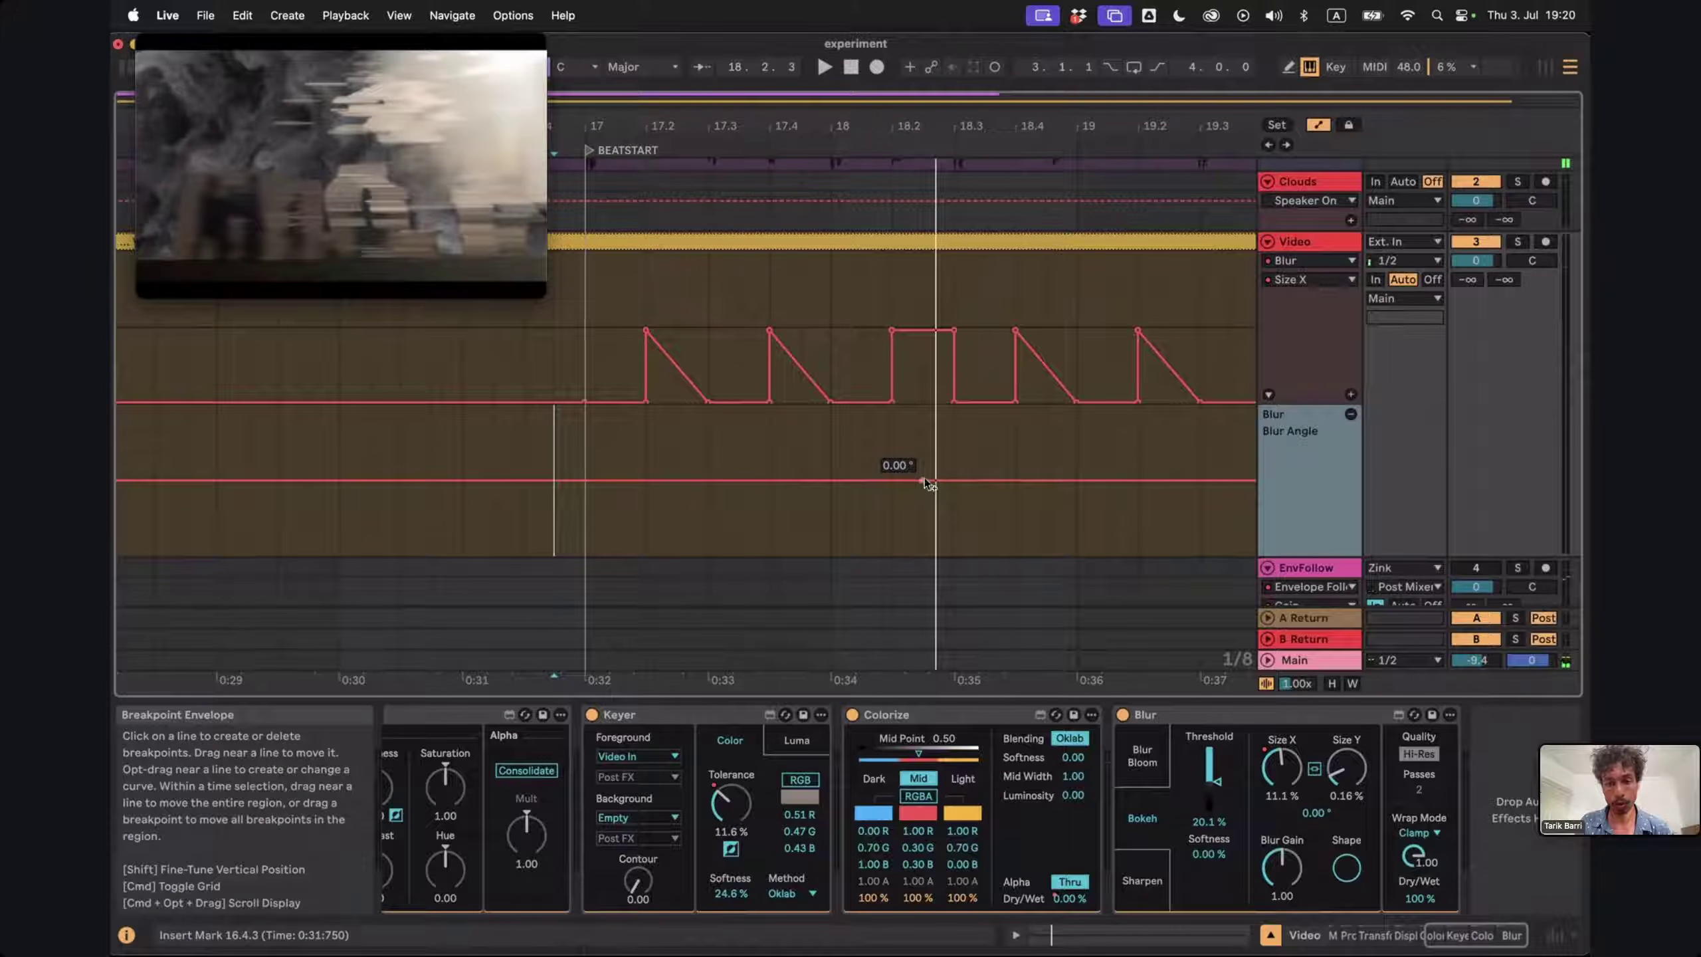
left_click(925, 480)
left_click(923, 338)
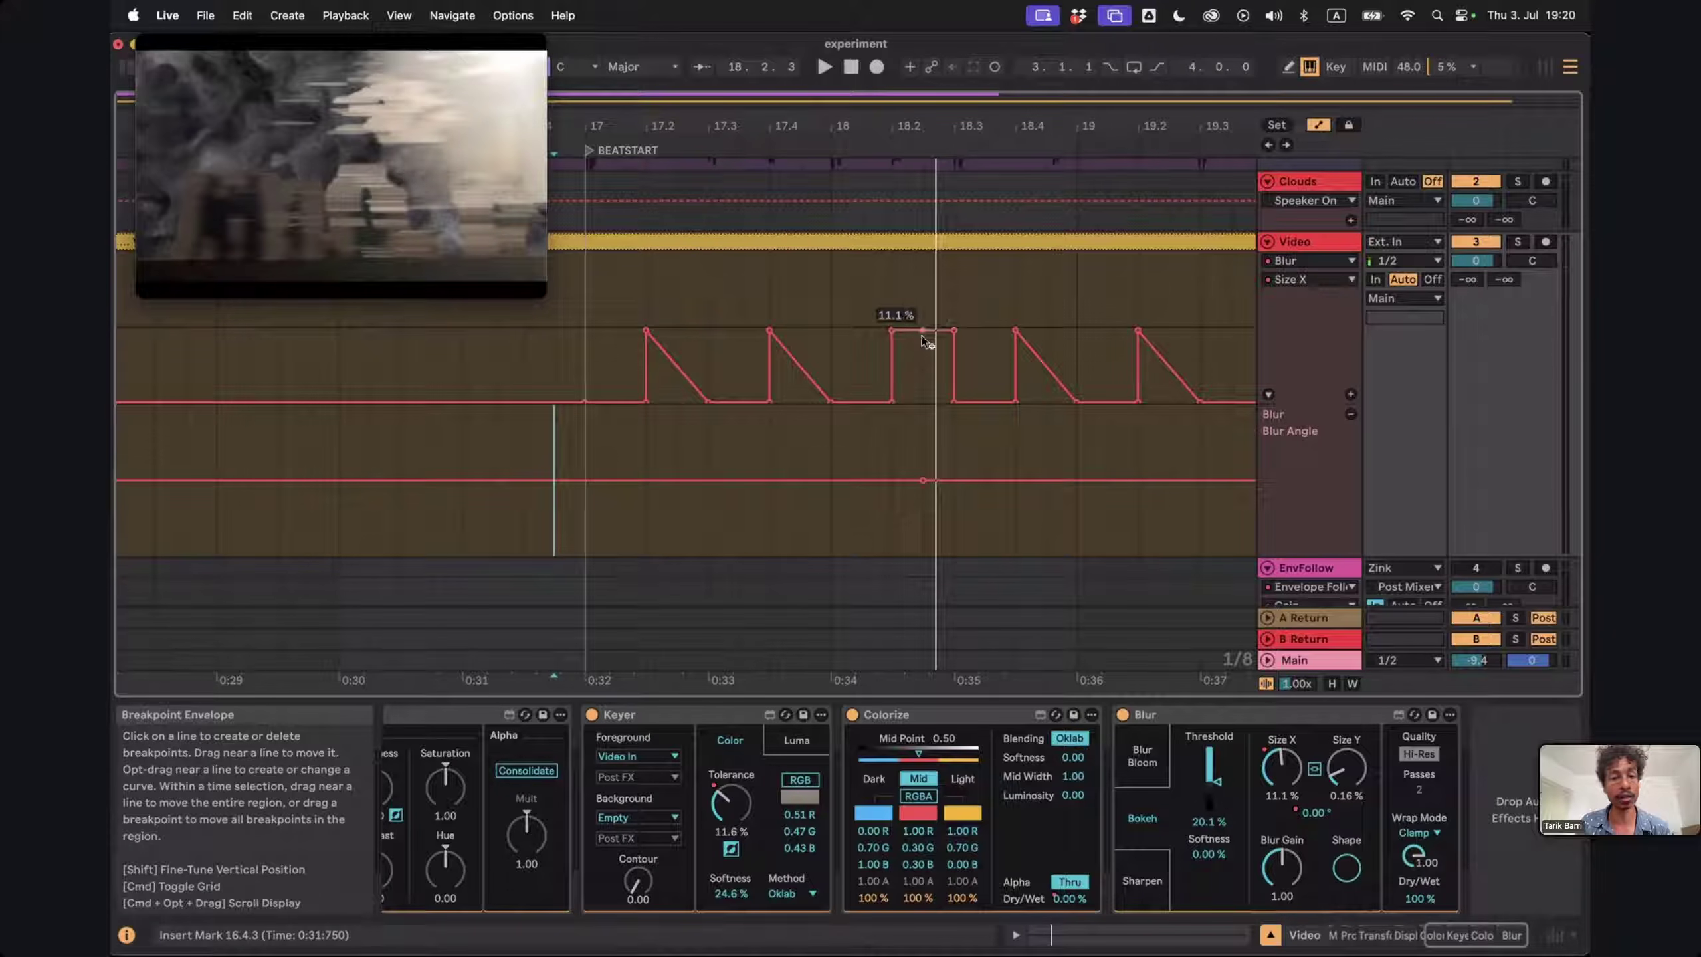
left_click(923, 335)
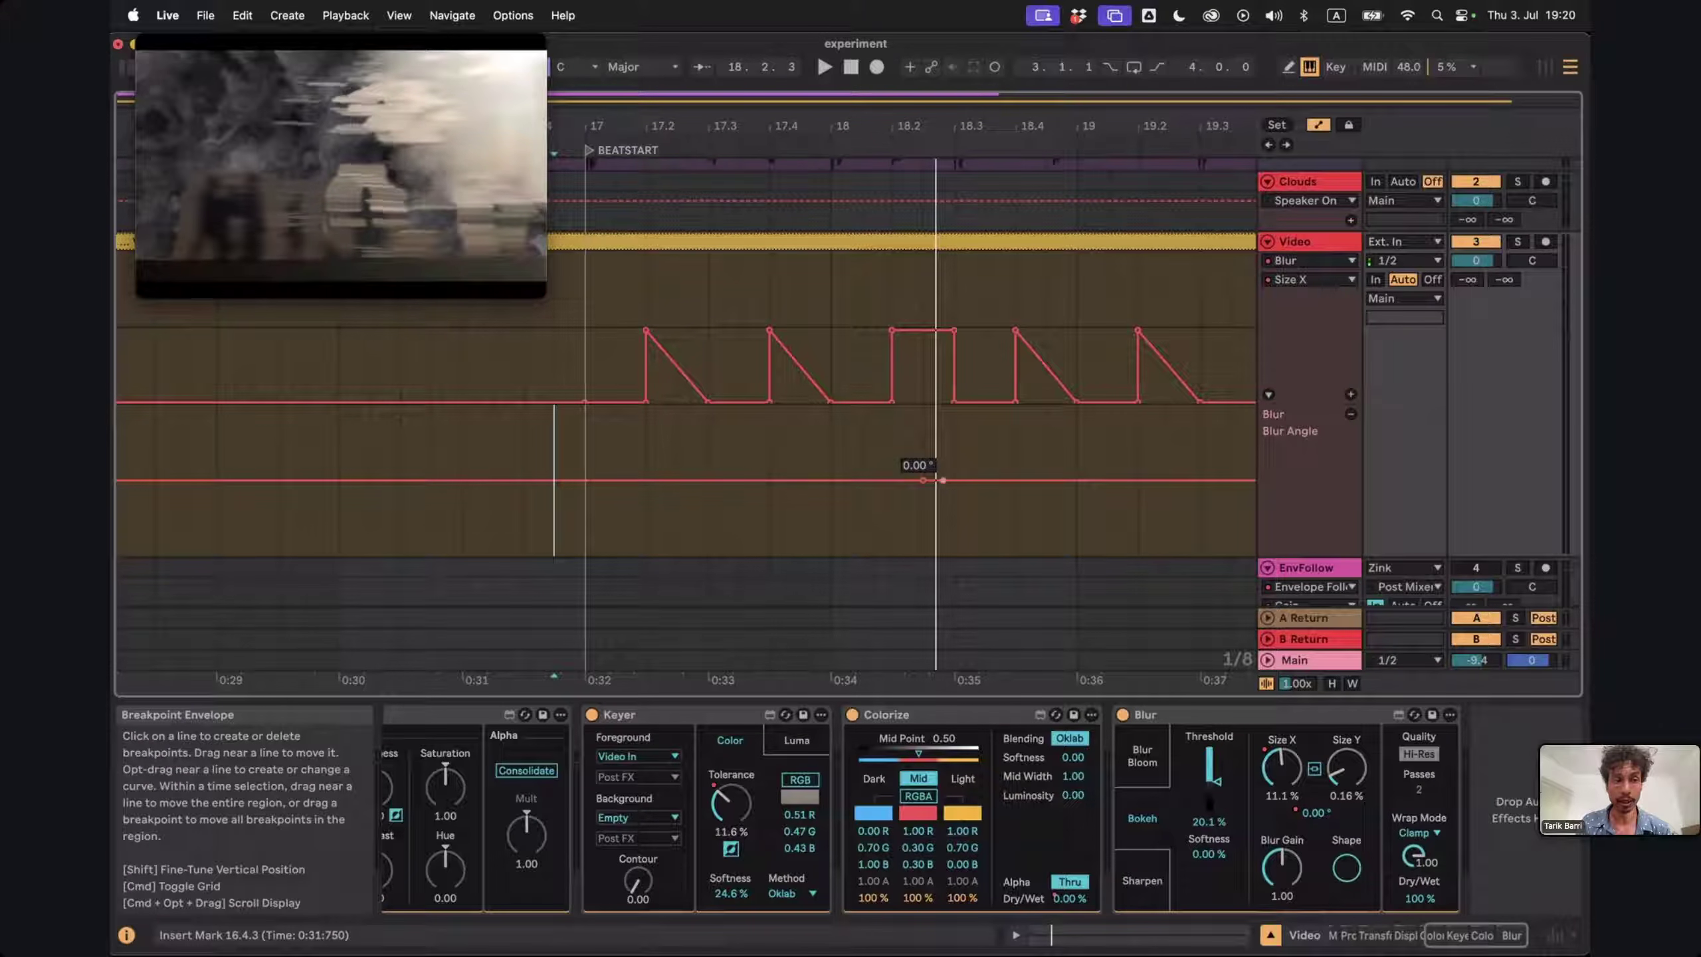
mouse_move(943, 481)
left_mouse_down()
mouse_move(923, 436)
mouse_move(924, 466)
left_mouse_up()
right_click(923, 467)
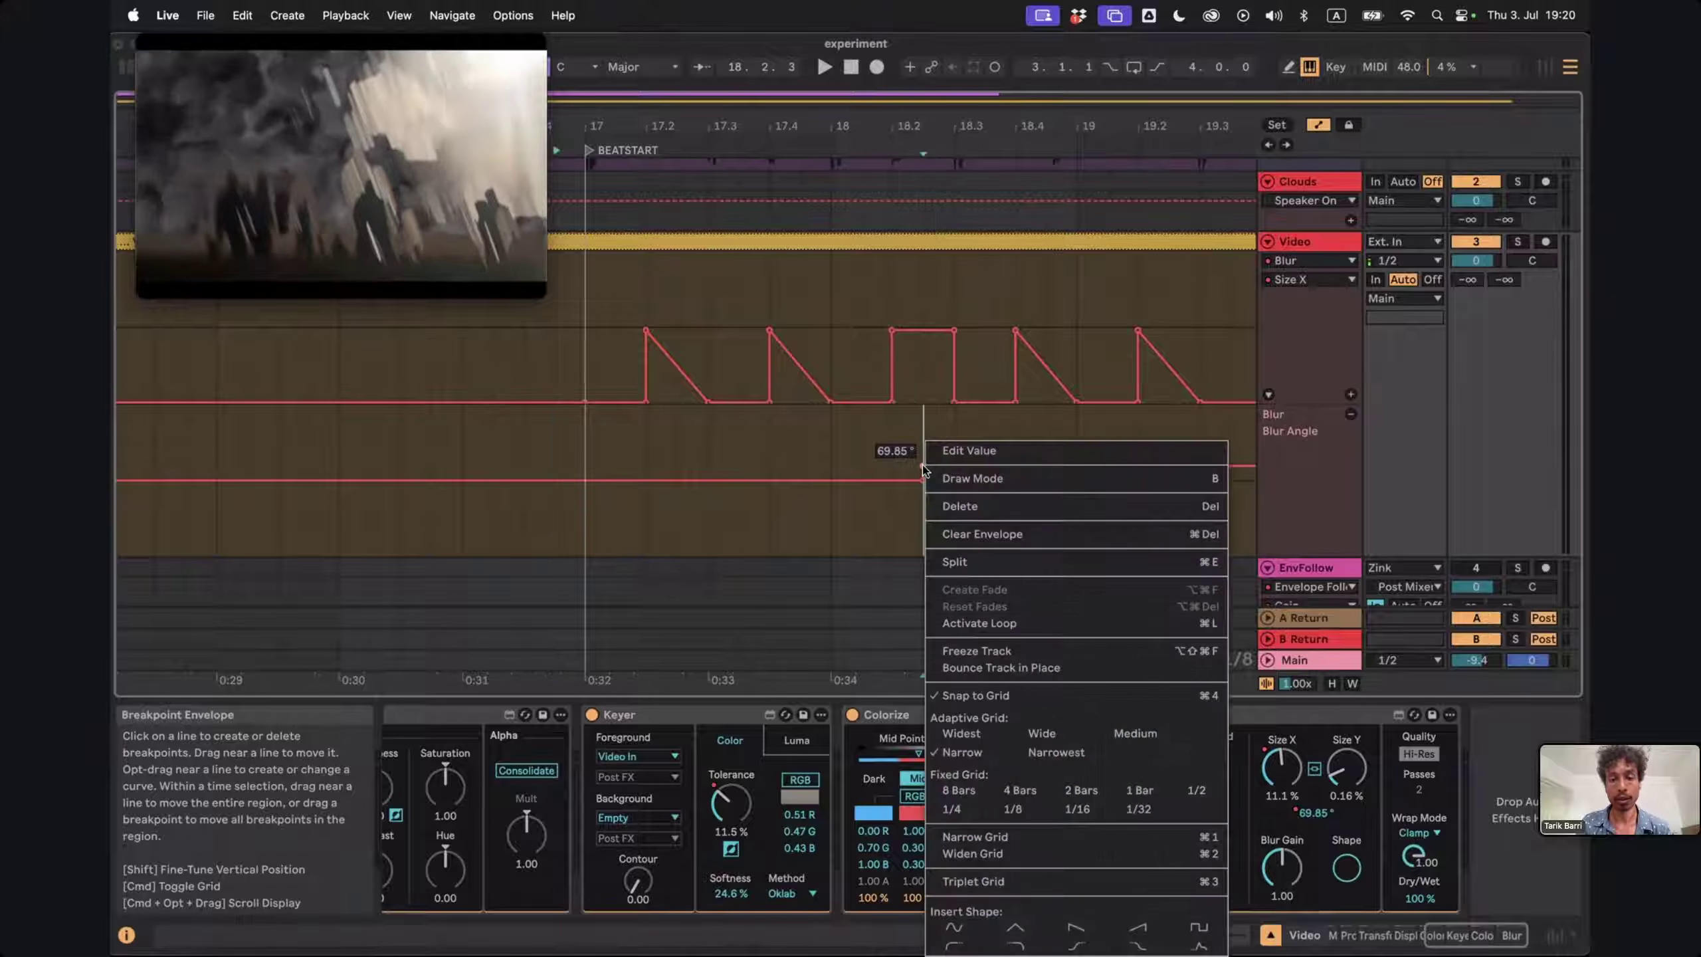
left_click(957, 458)
type("90")
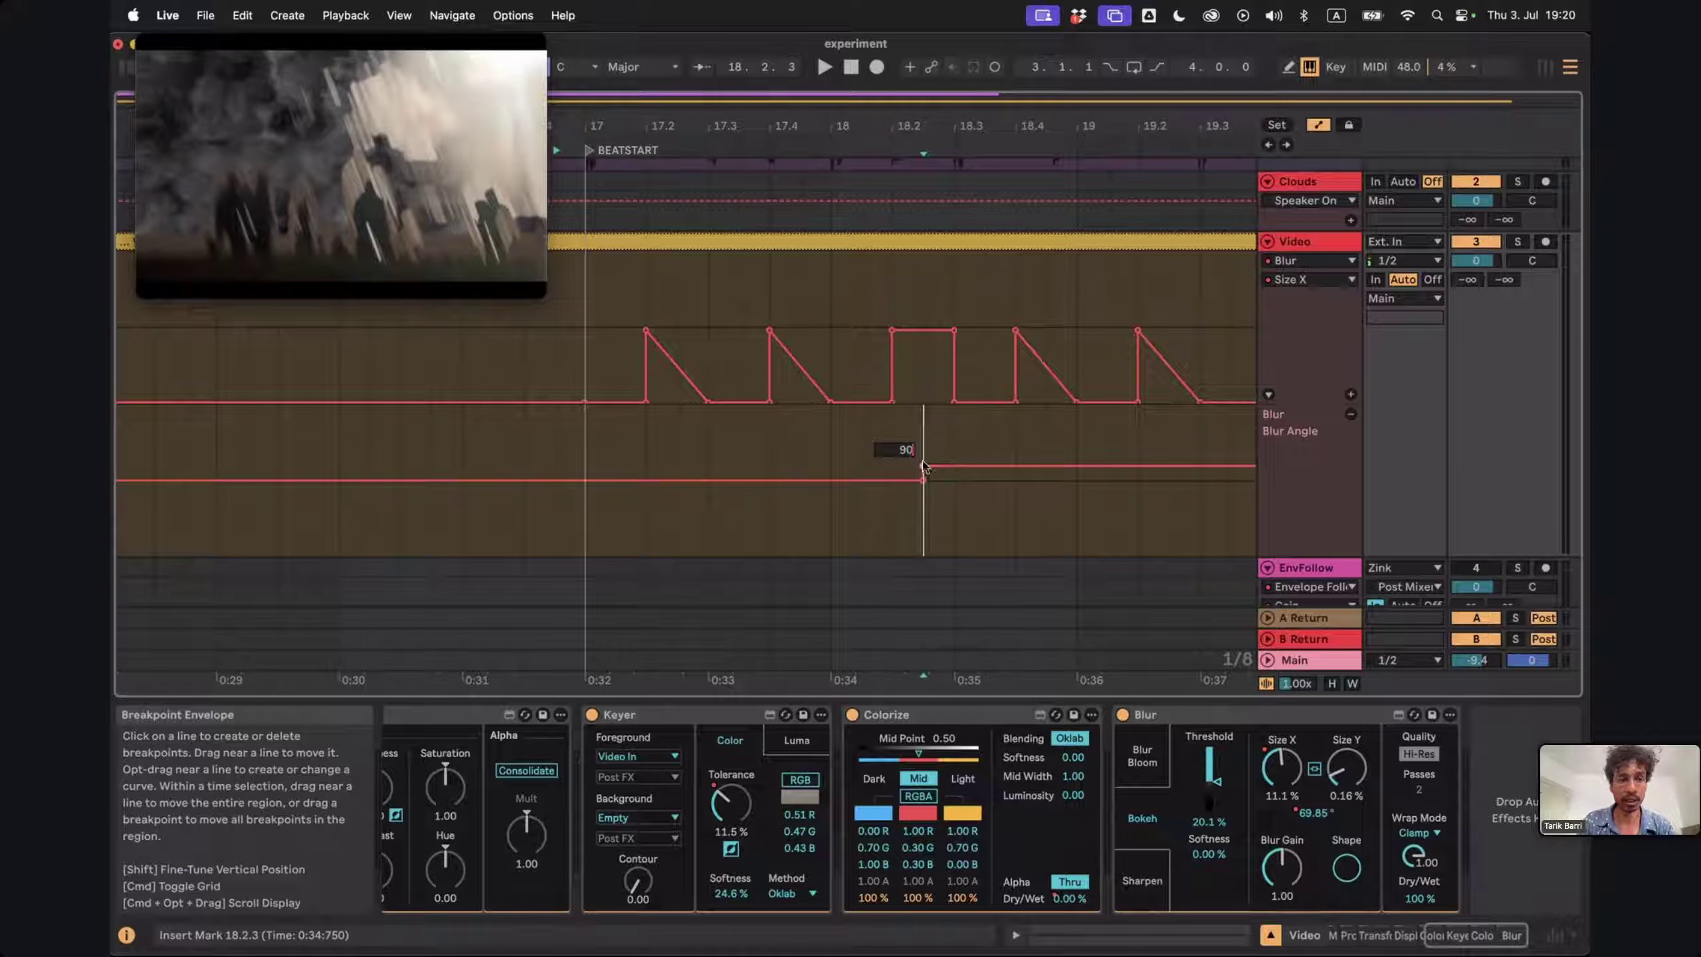
key("Return")
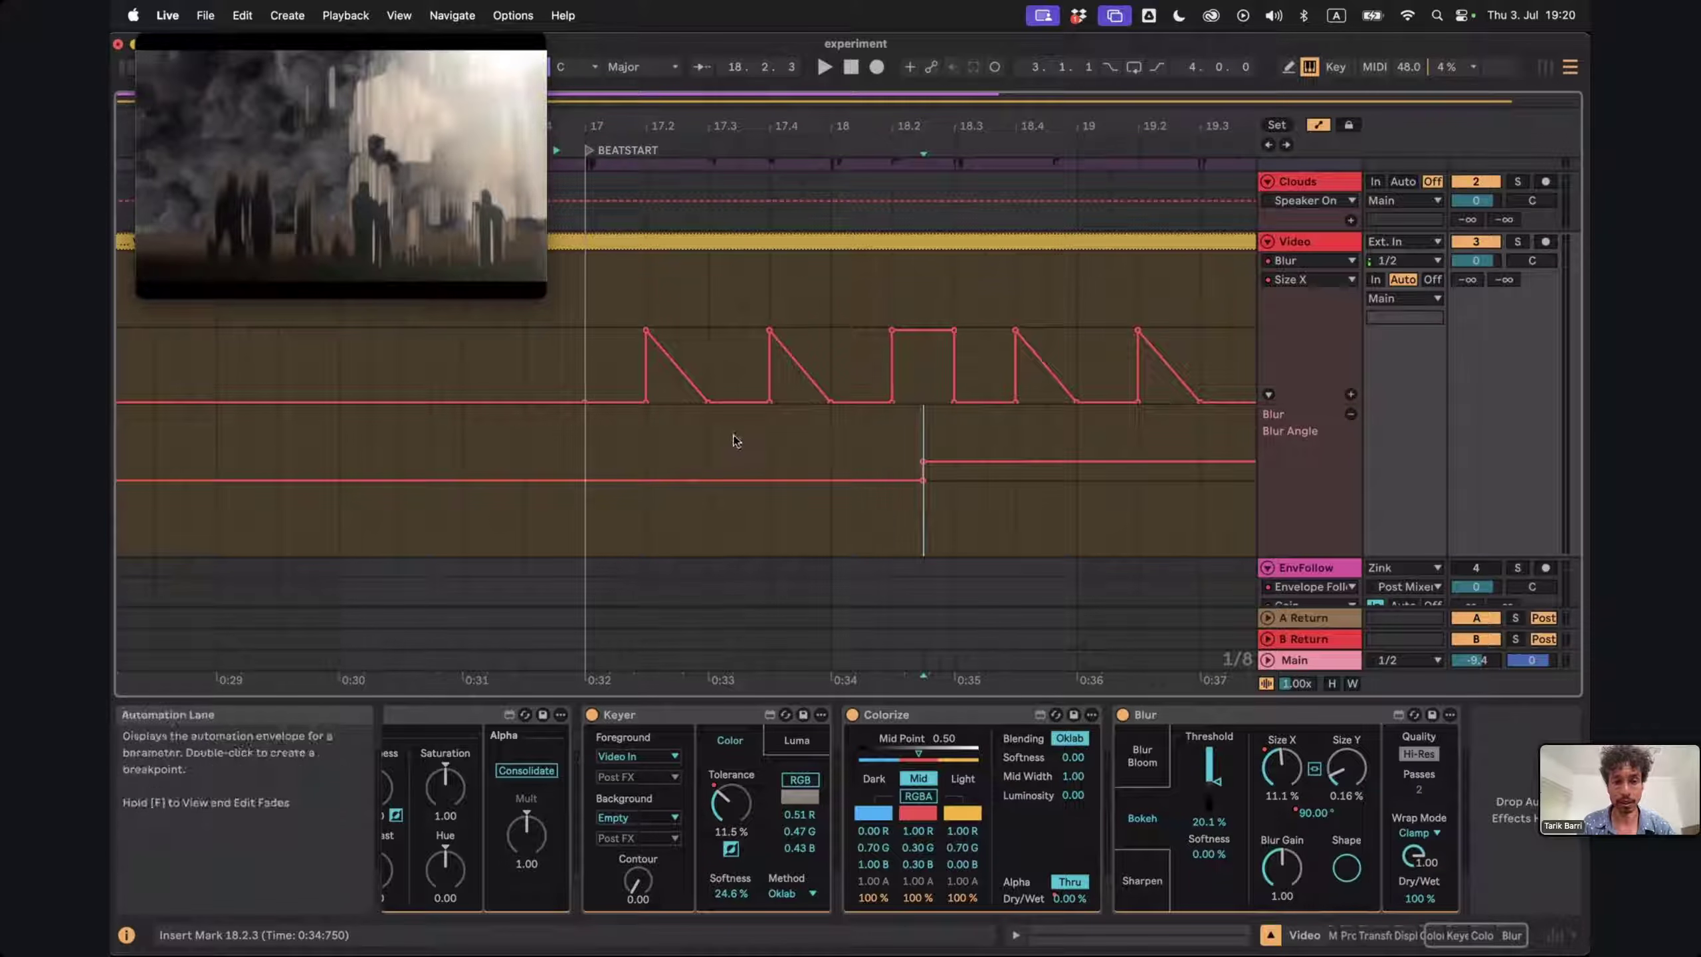
Play from 17.4.1 to check the Blur Angle jump against the music
left_click(771, 443)
key("space")
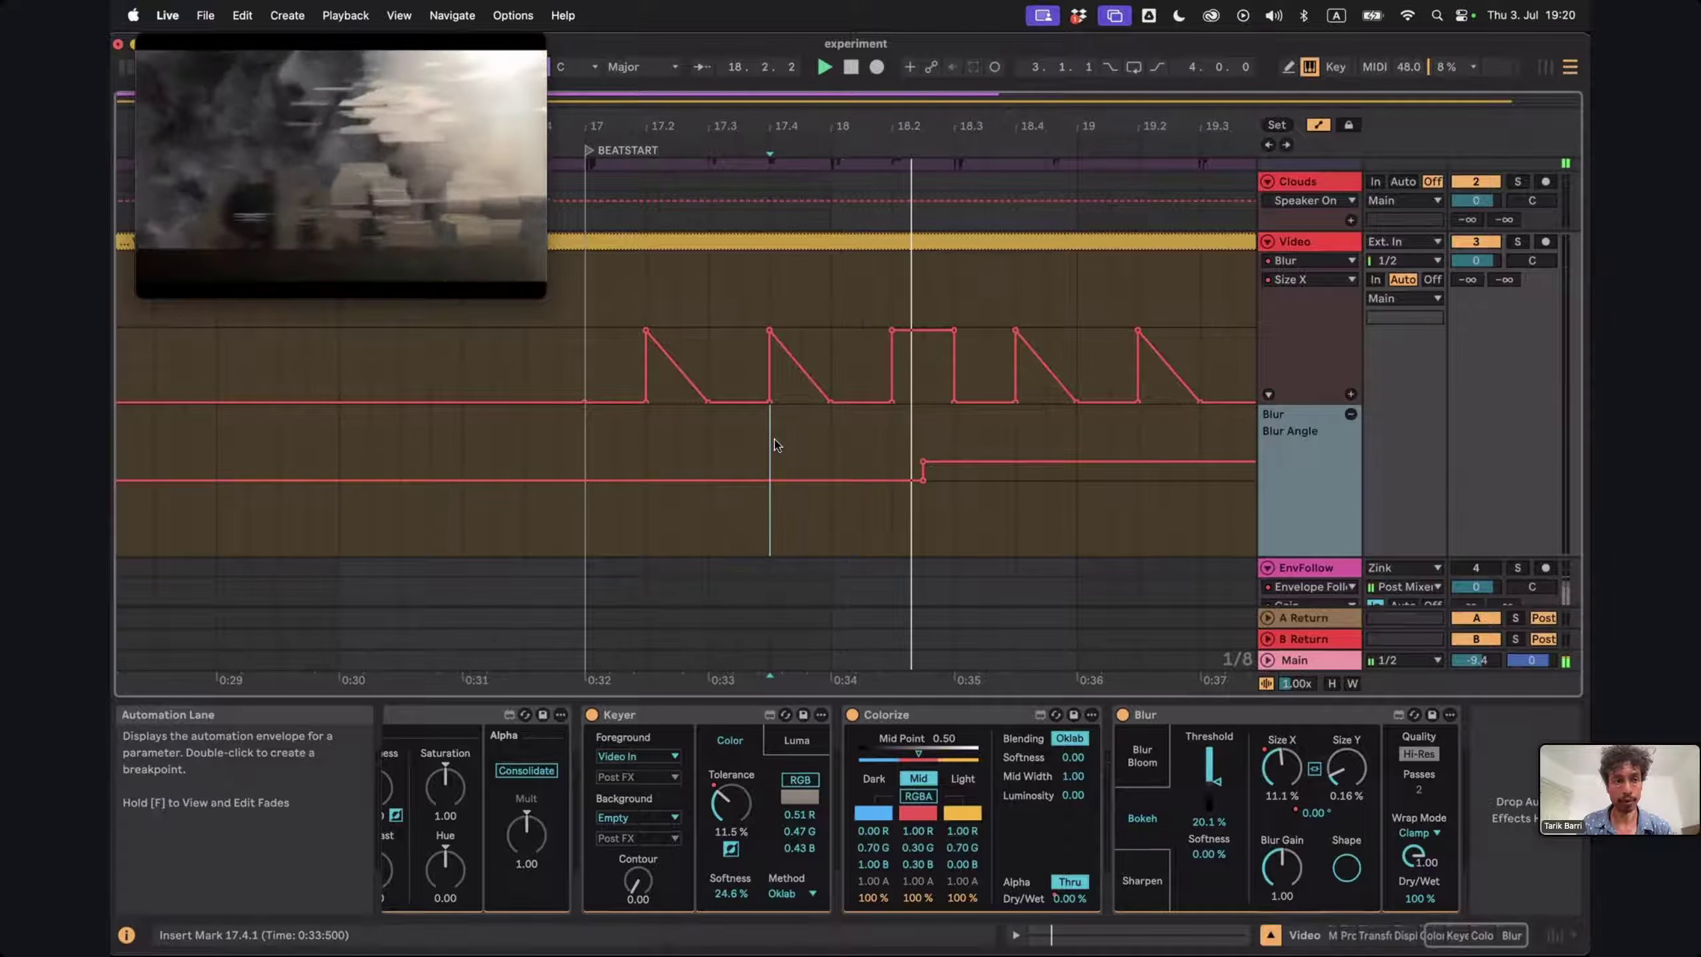
key("space")
key("space")
Try to ramp the Blur Angle from 90° down to about 0° at 18.3.1, with playback from 17.4.3
mouse_move(956, 466)
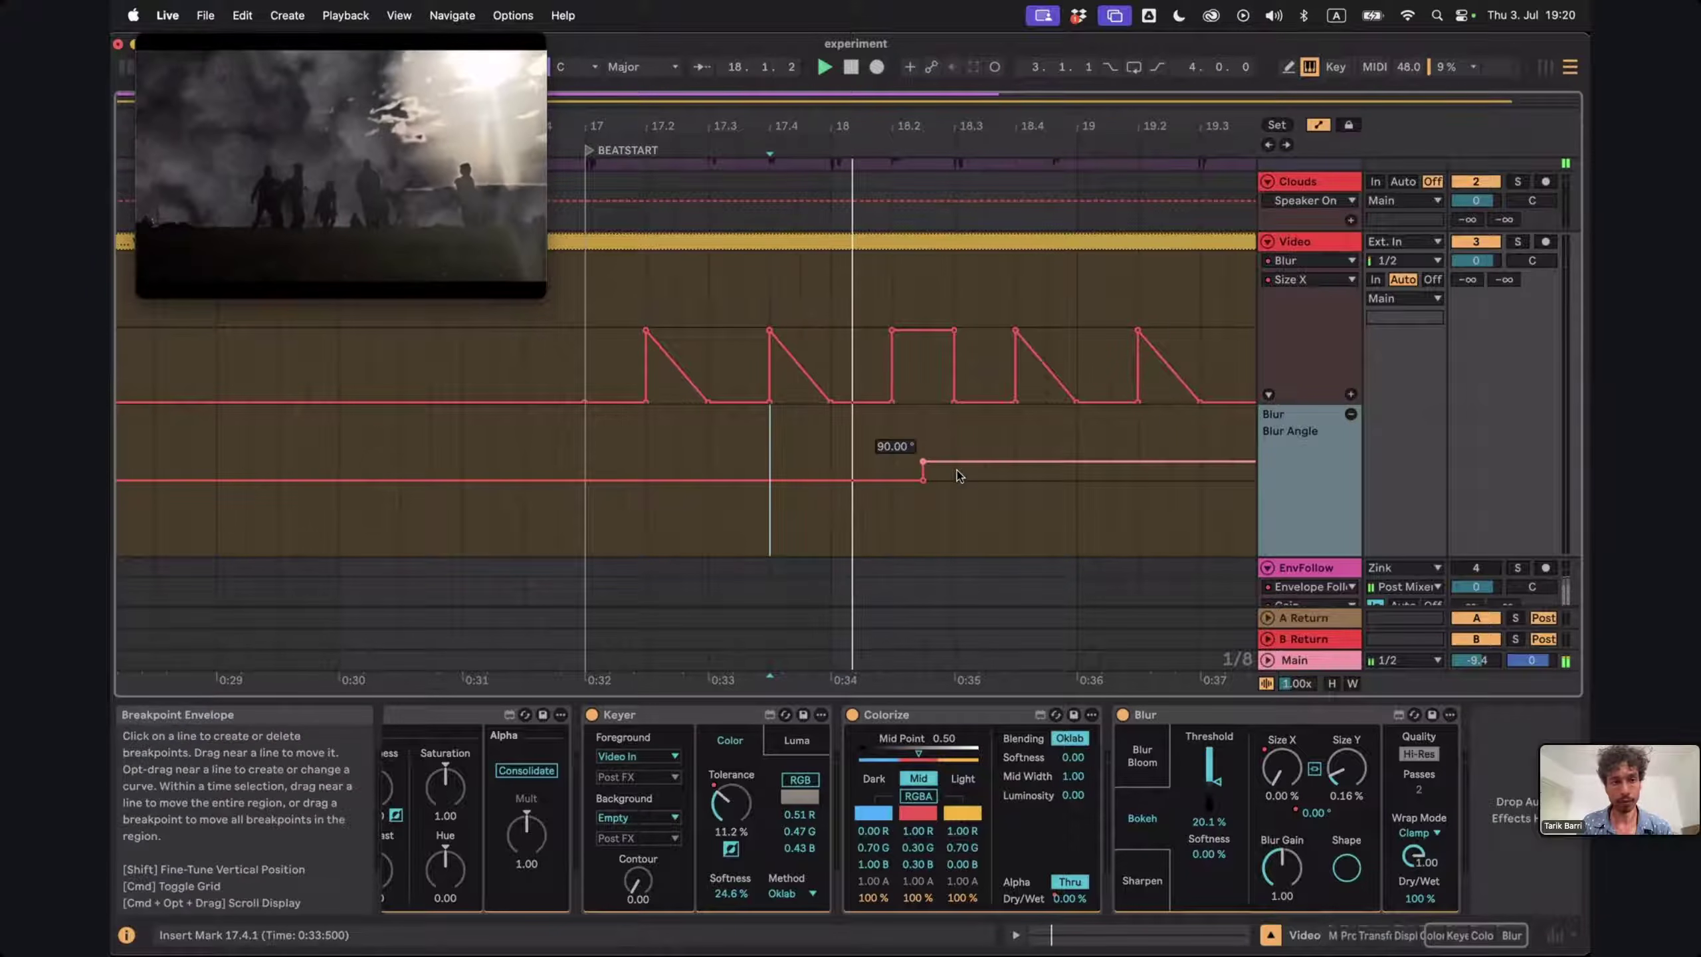
left_click_drag(961, 470, 954, 482)
left_click(798, 443)
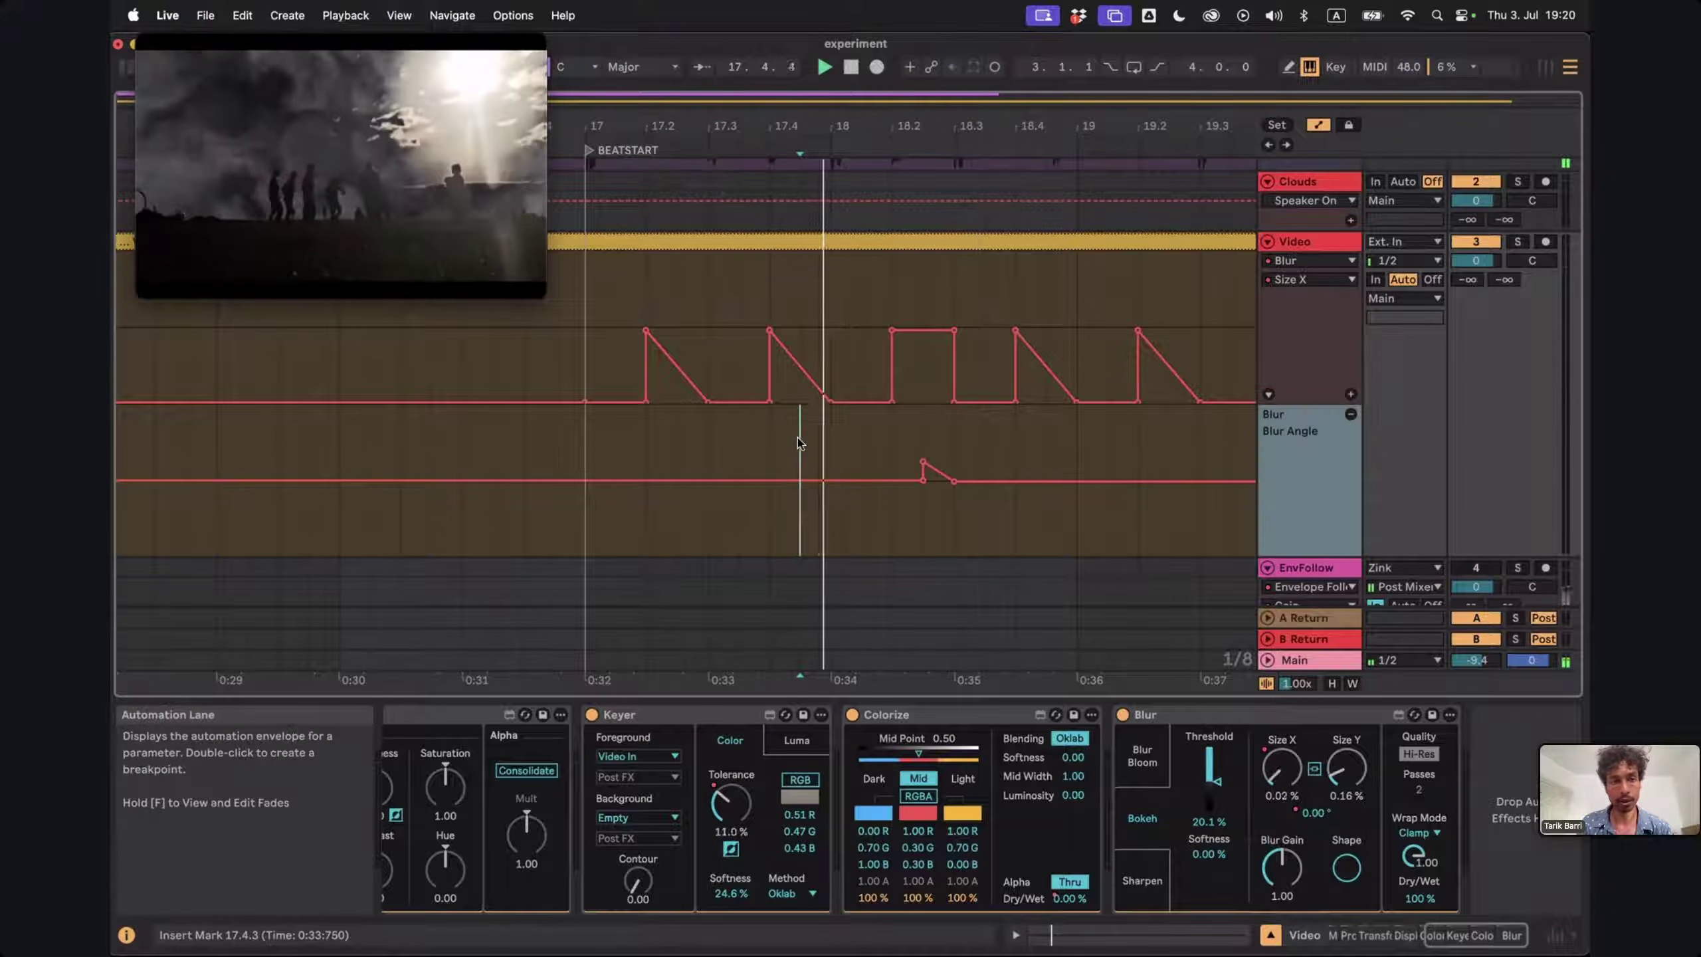
left_click(954, 481)
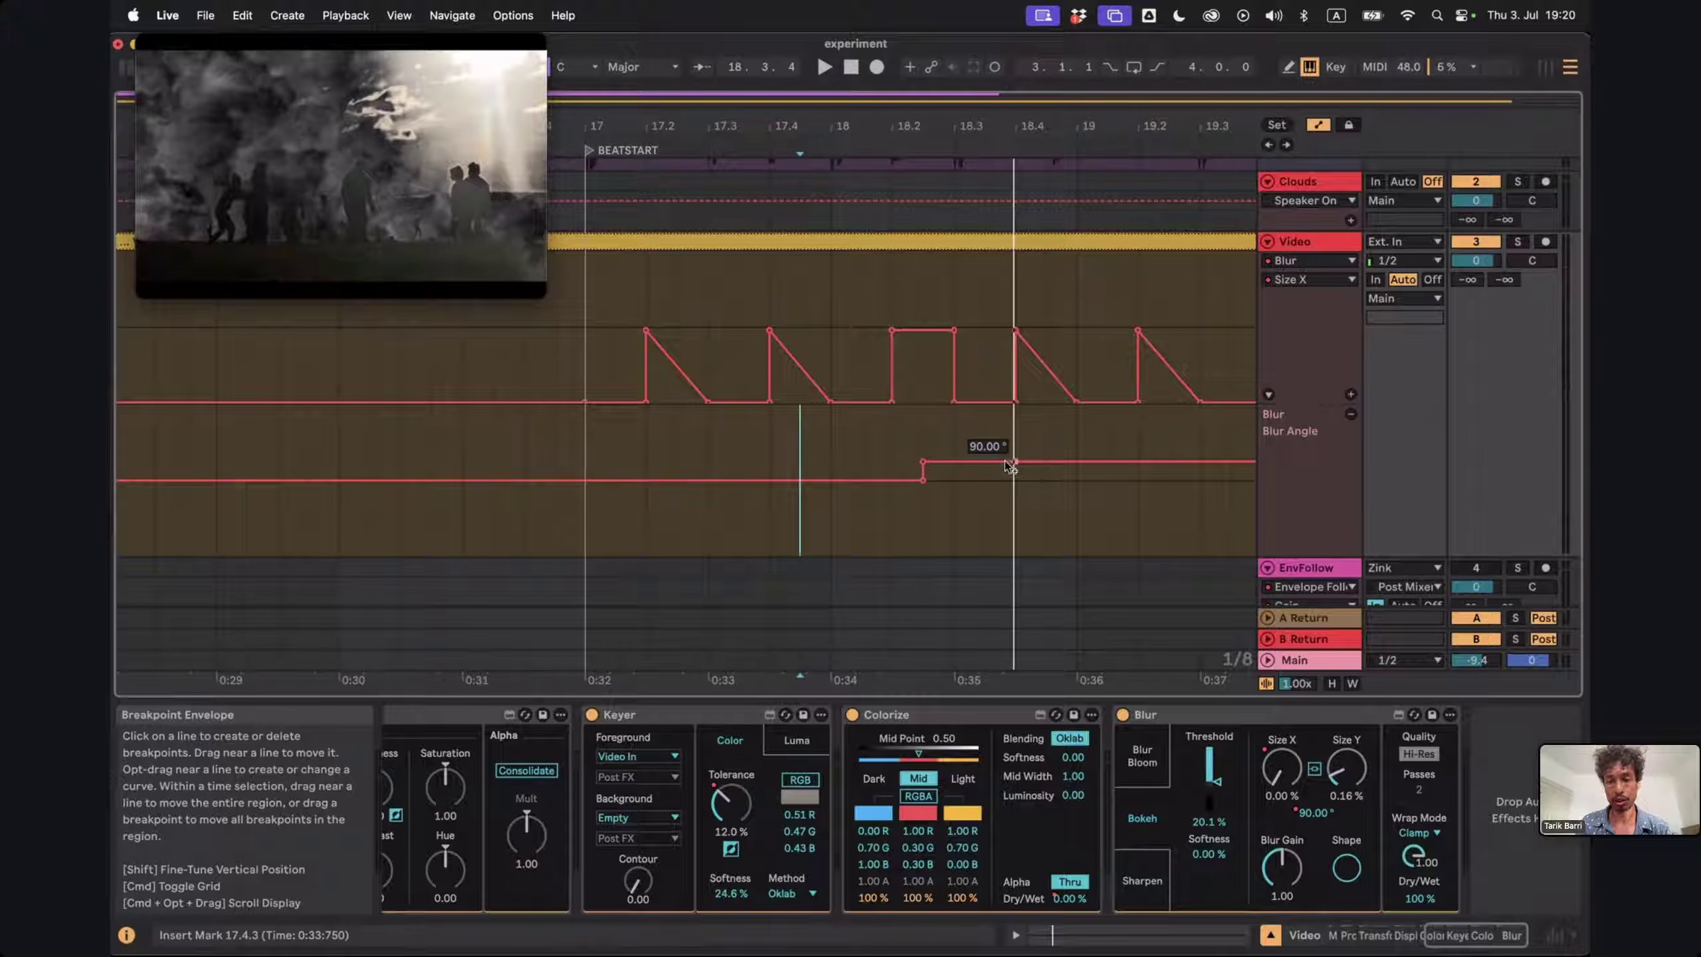
Hold the Blur Angle at 90° until just before 18.4.1 and bring it back to 0° at 18.4.1
scroll(1007, 465, "down", 1)
scroll(1007, 465, "right", 1)
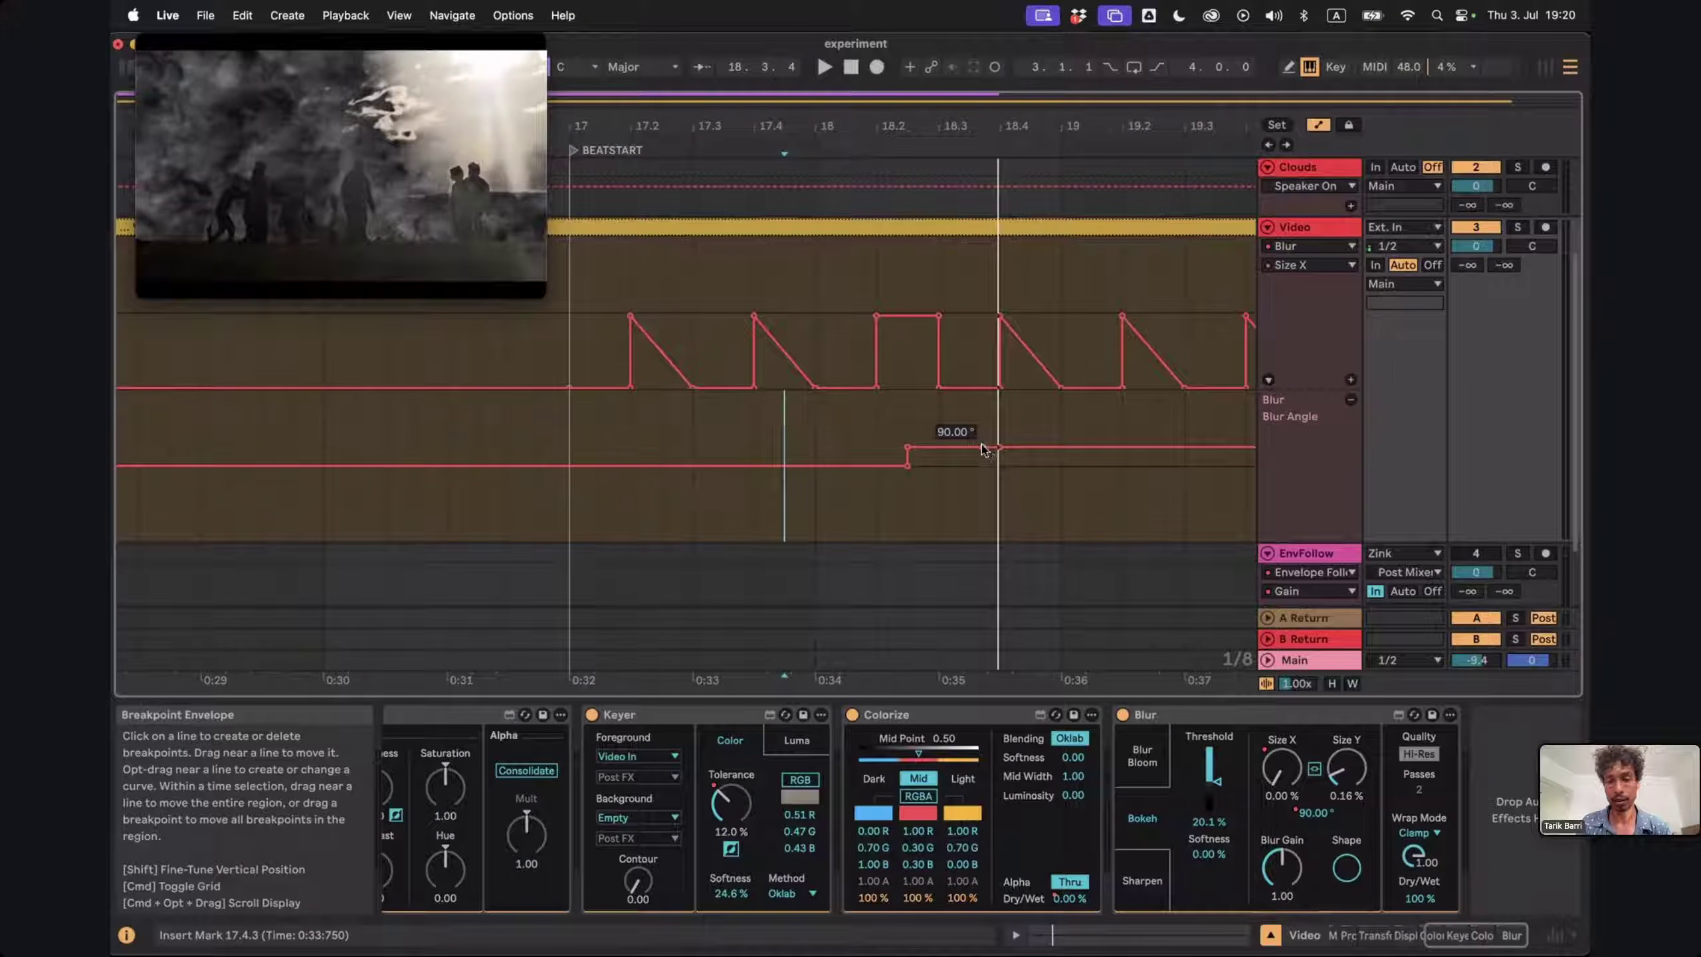
scroll(1003, 454, "down", 1)
scroll(1003, 453, "right", 1)
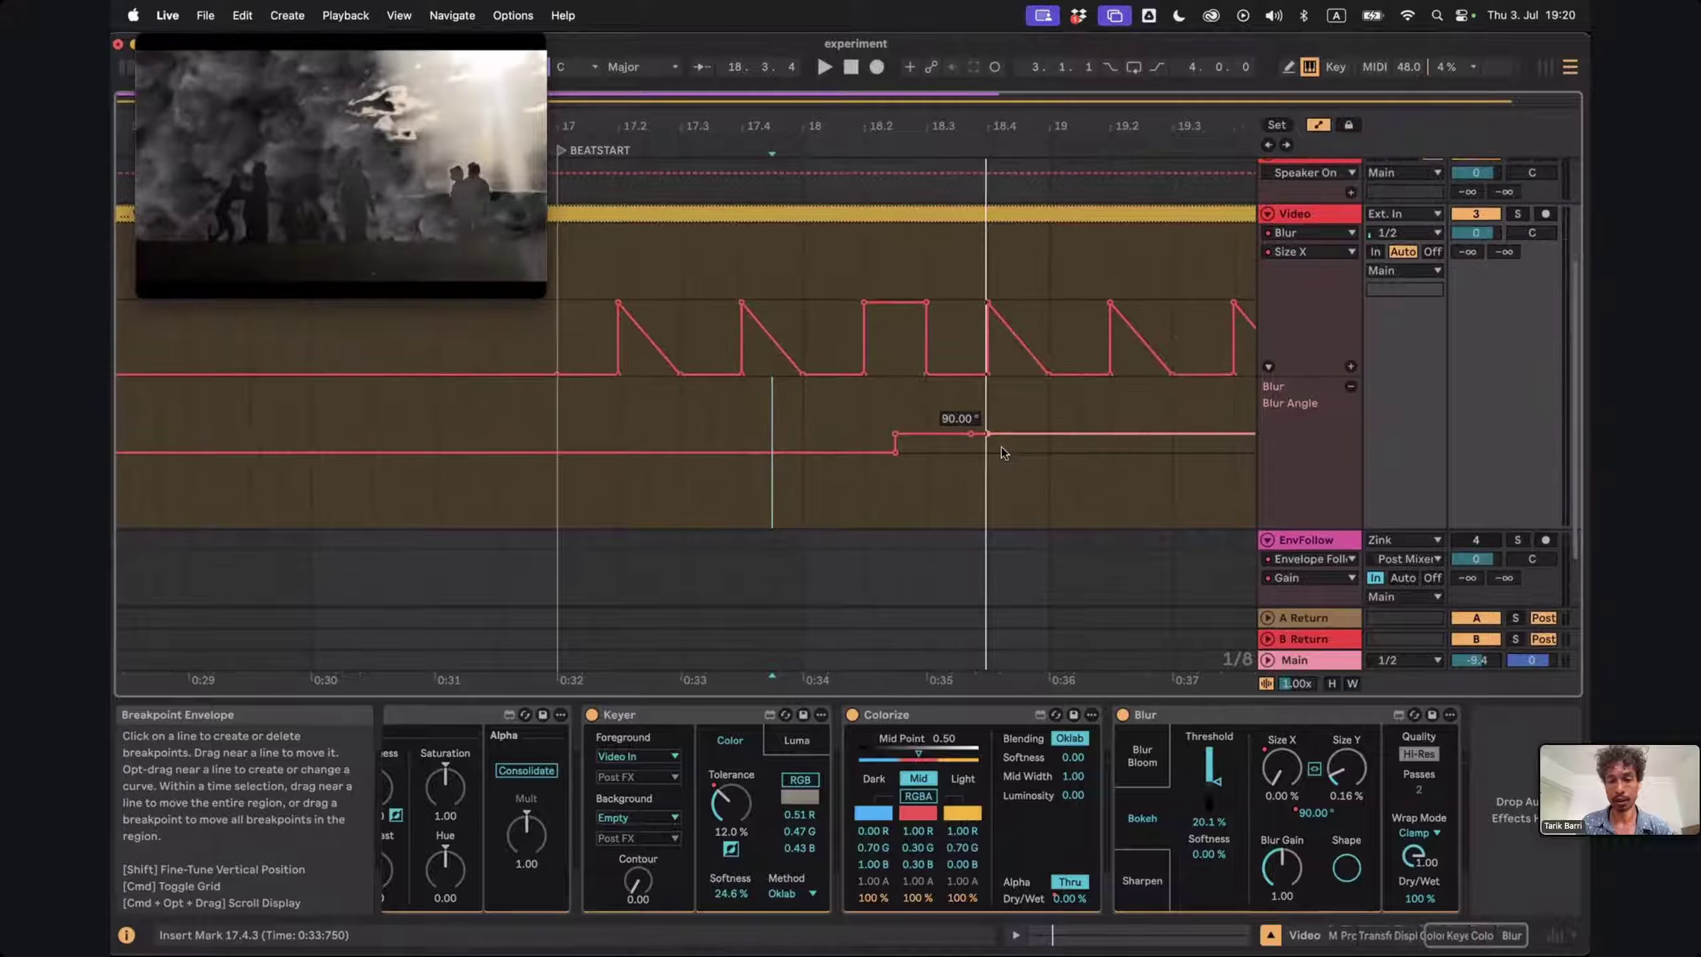
right_click(991, 440)
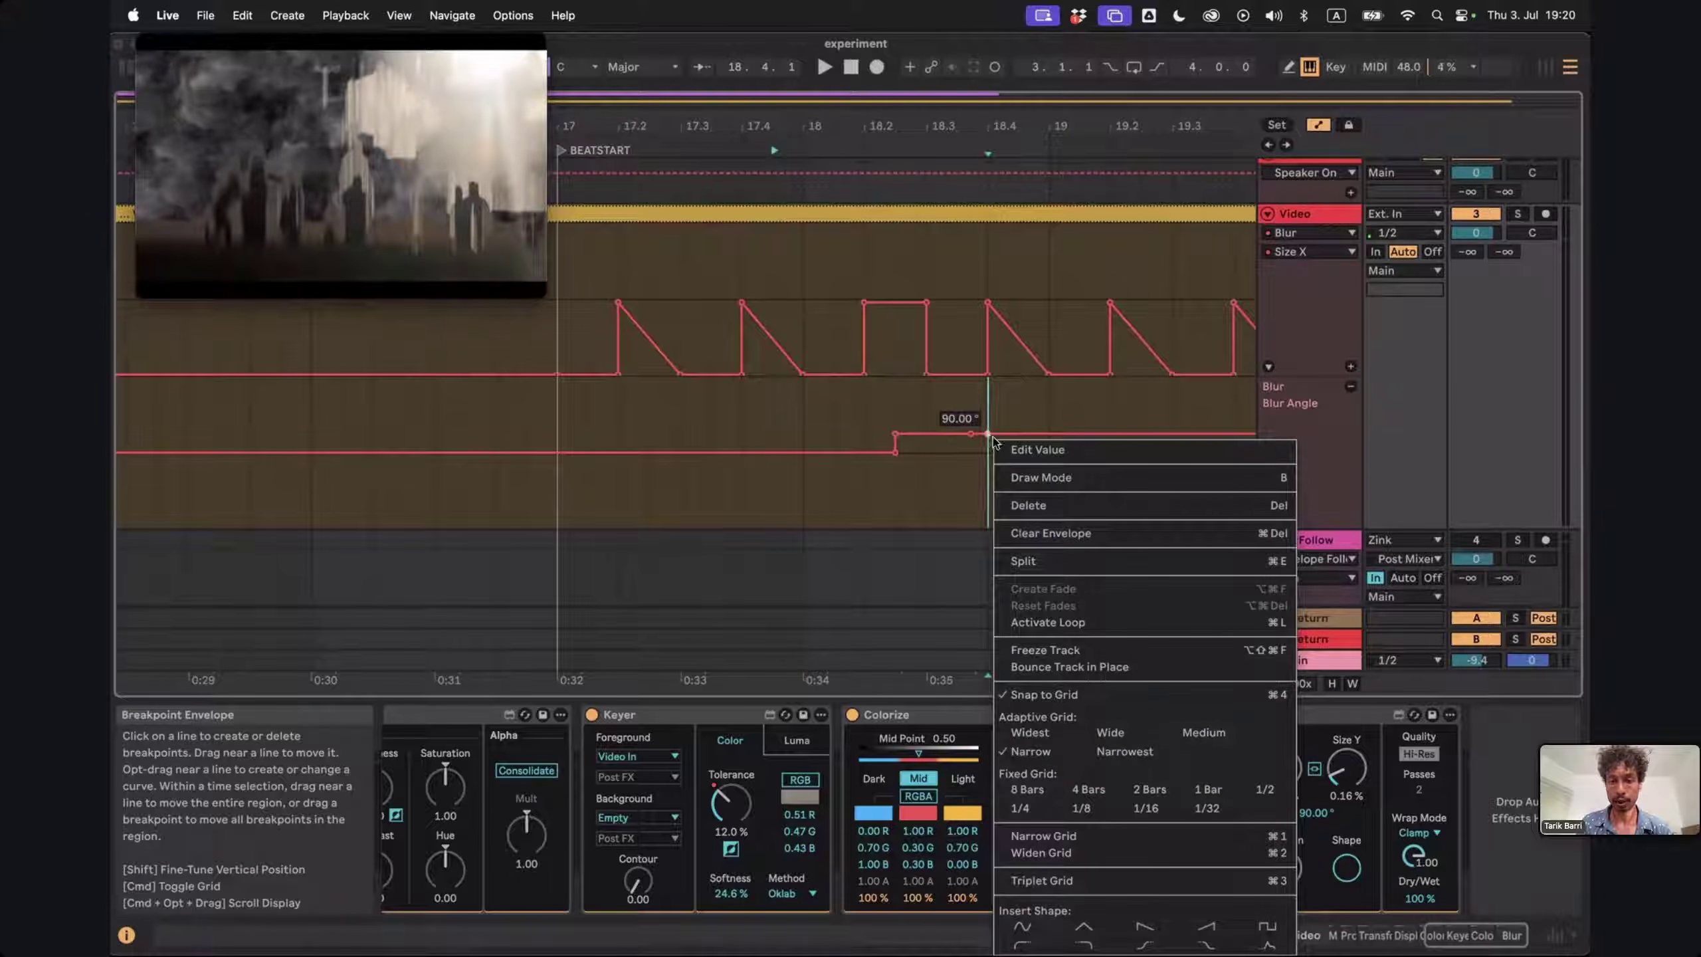
left_click(1003, 449)
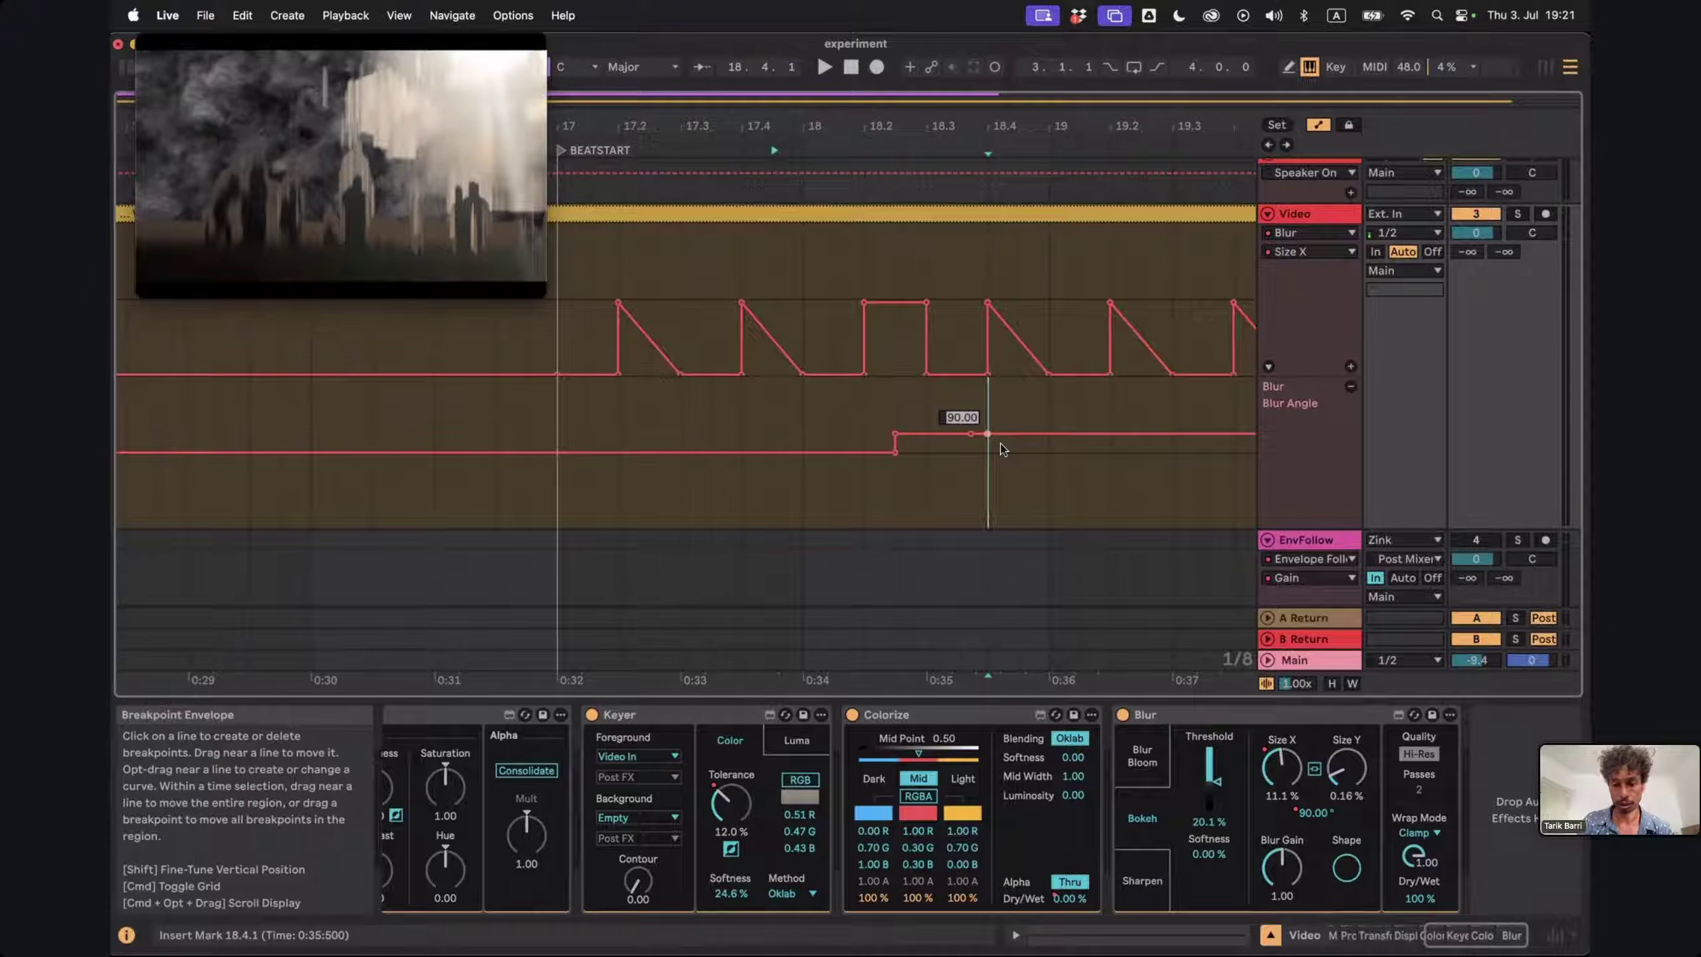
type("0")
key("Return")
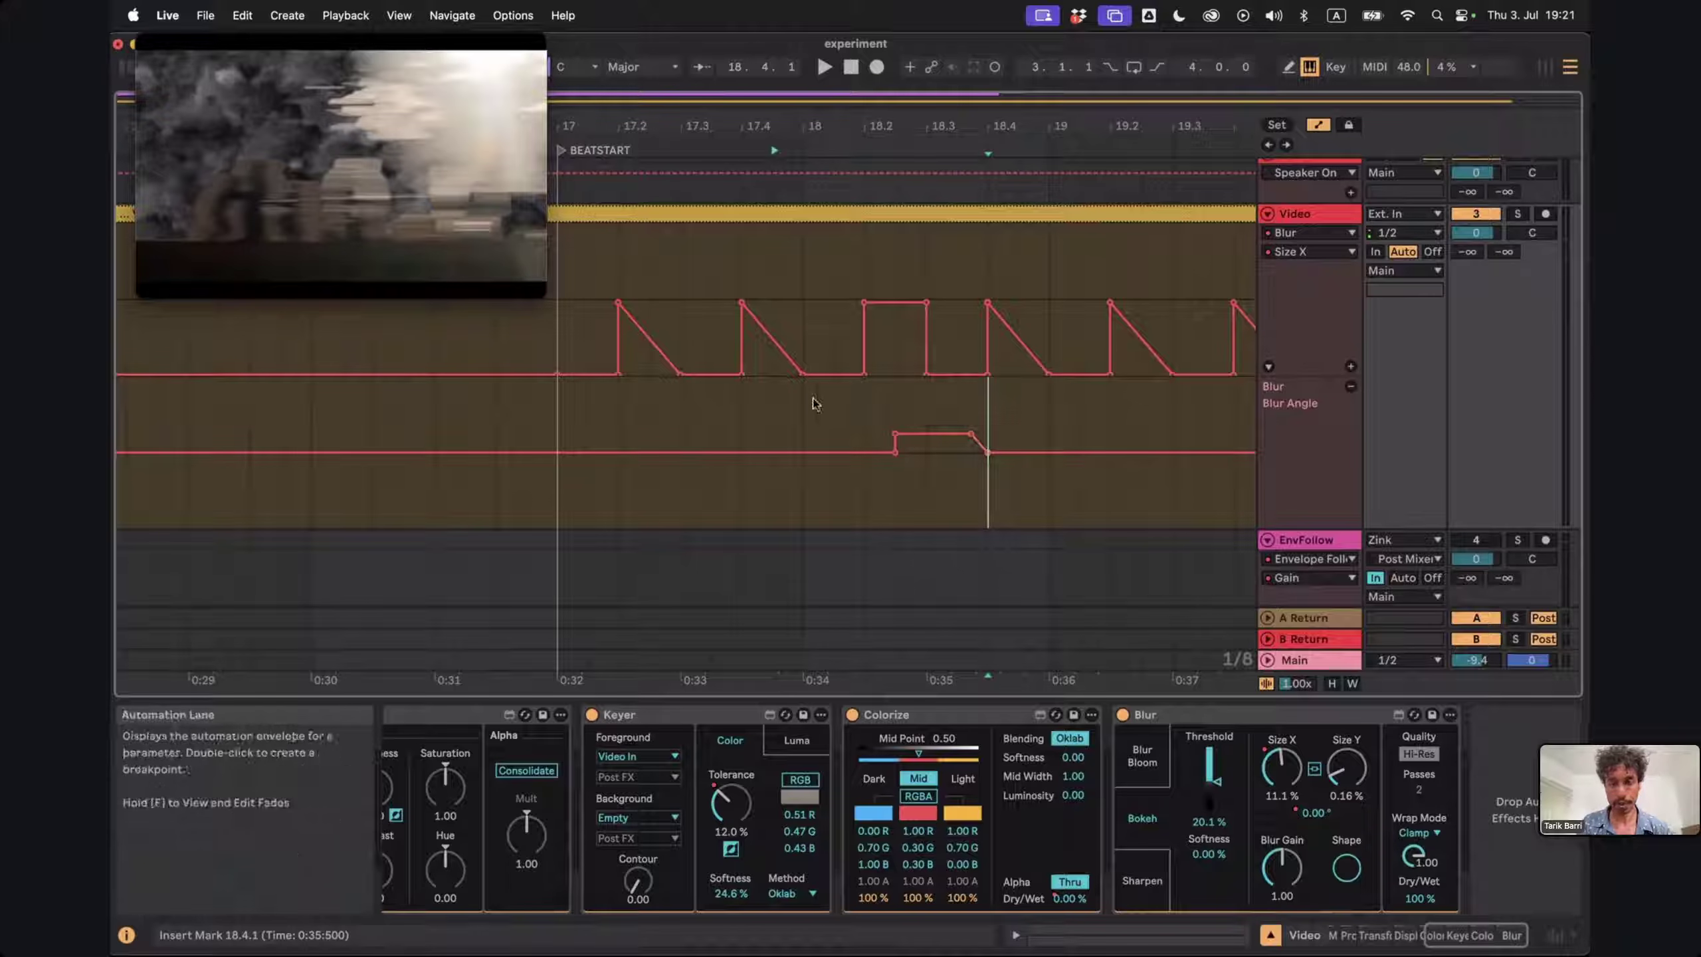
Play the combined Size X and Blur Angle automation from 17.2.1, and again from 20.4.1
left_click(613, 423)
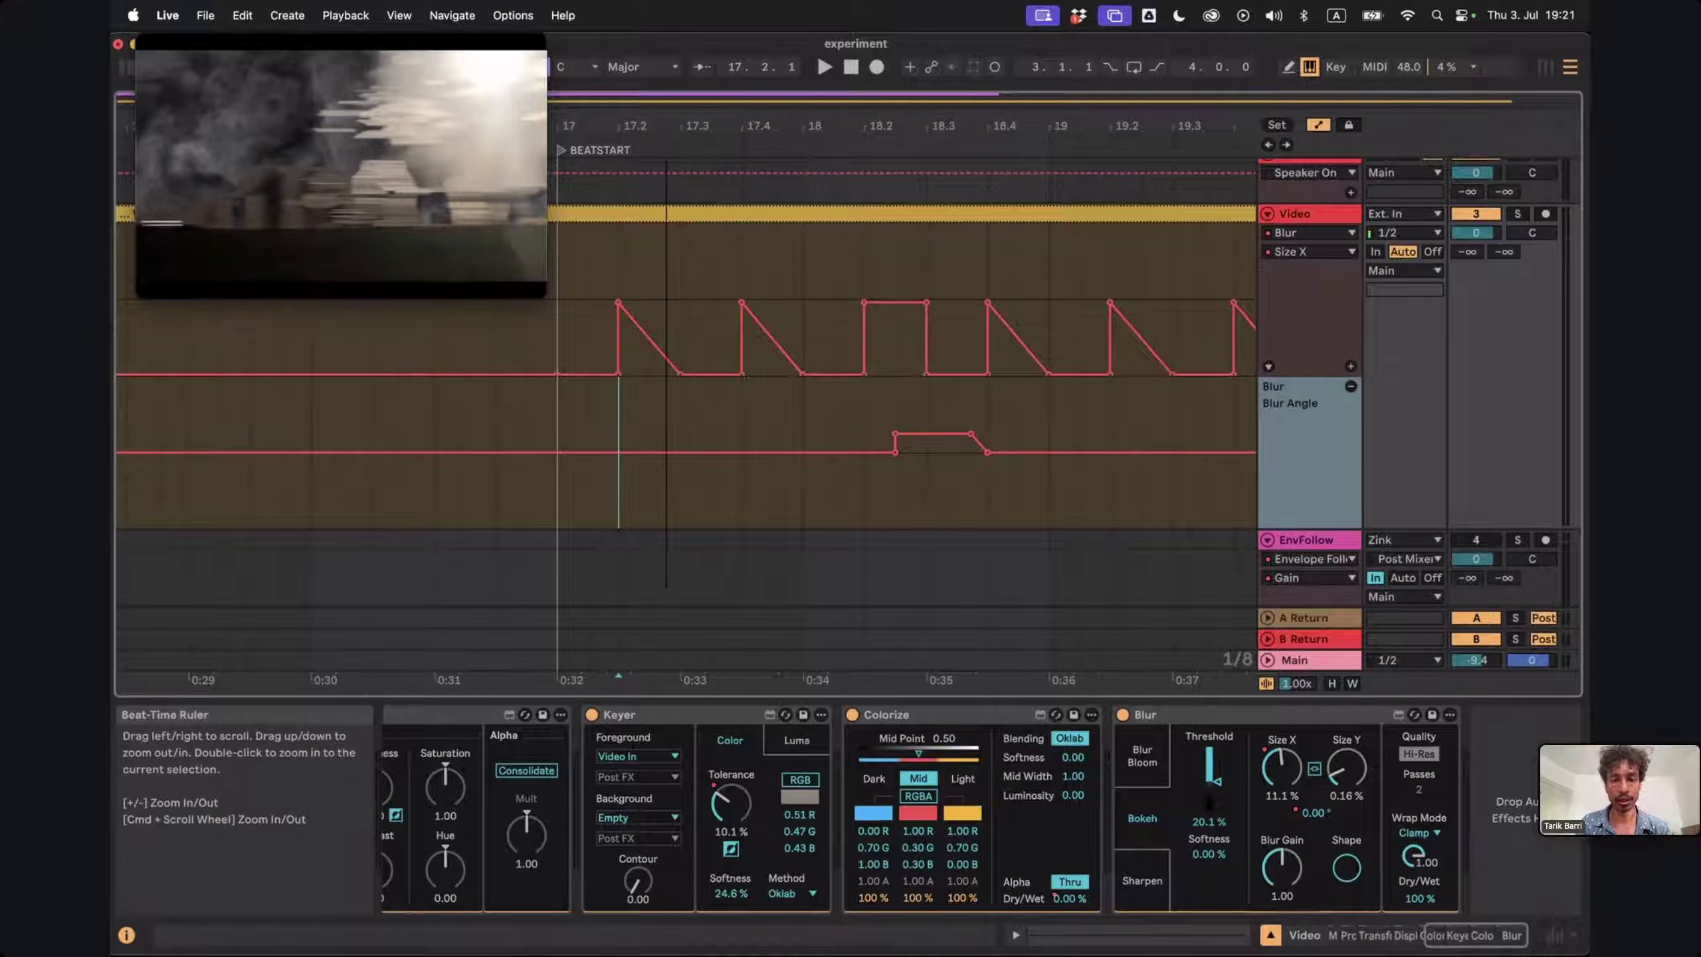
left_click_drag(665, 134, 664, 103)
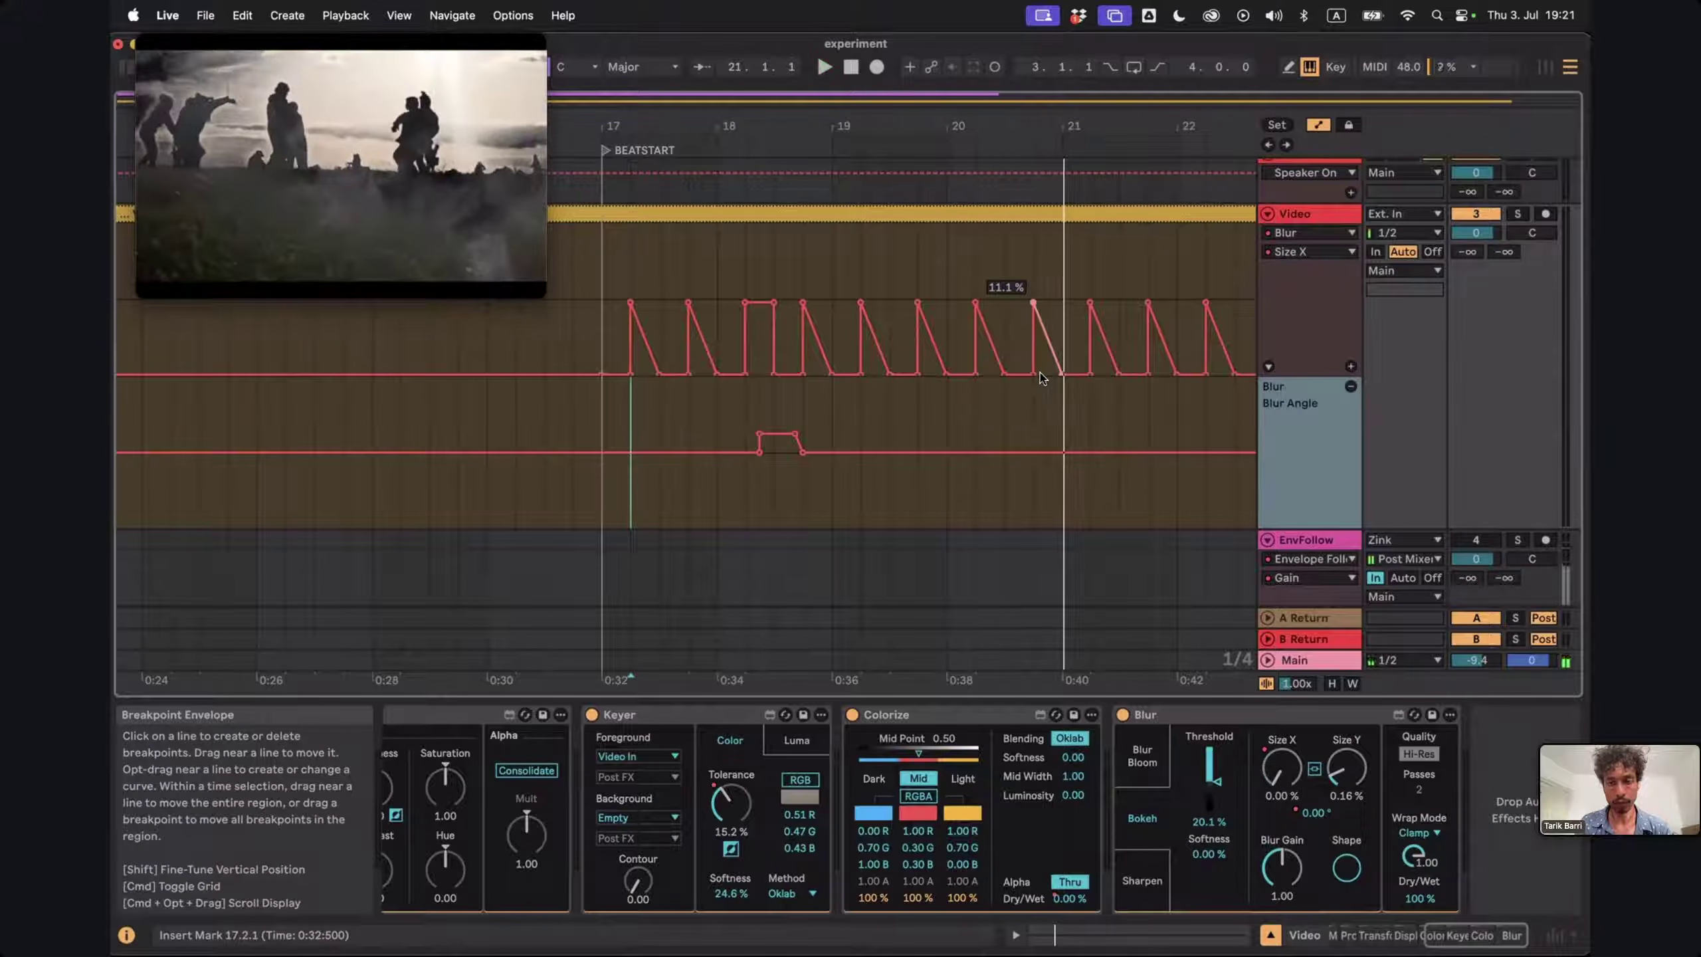
left_click(1031, 263)
key("space")
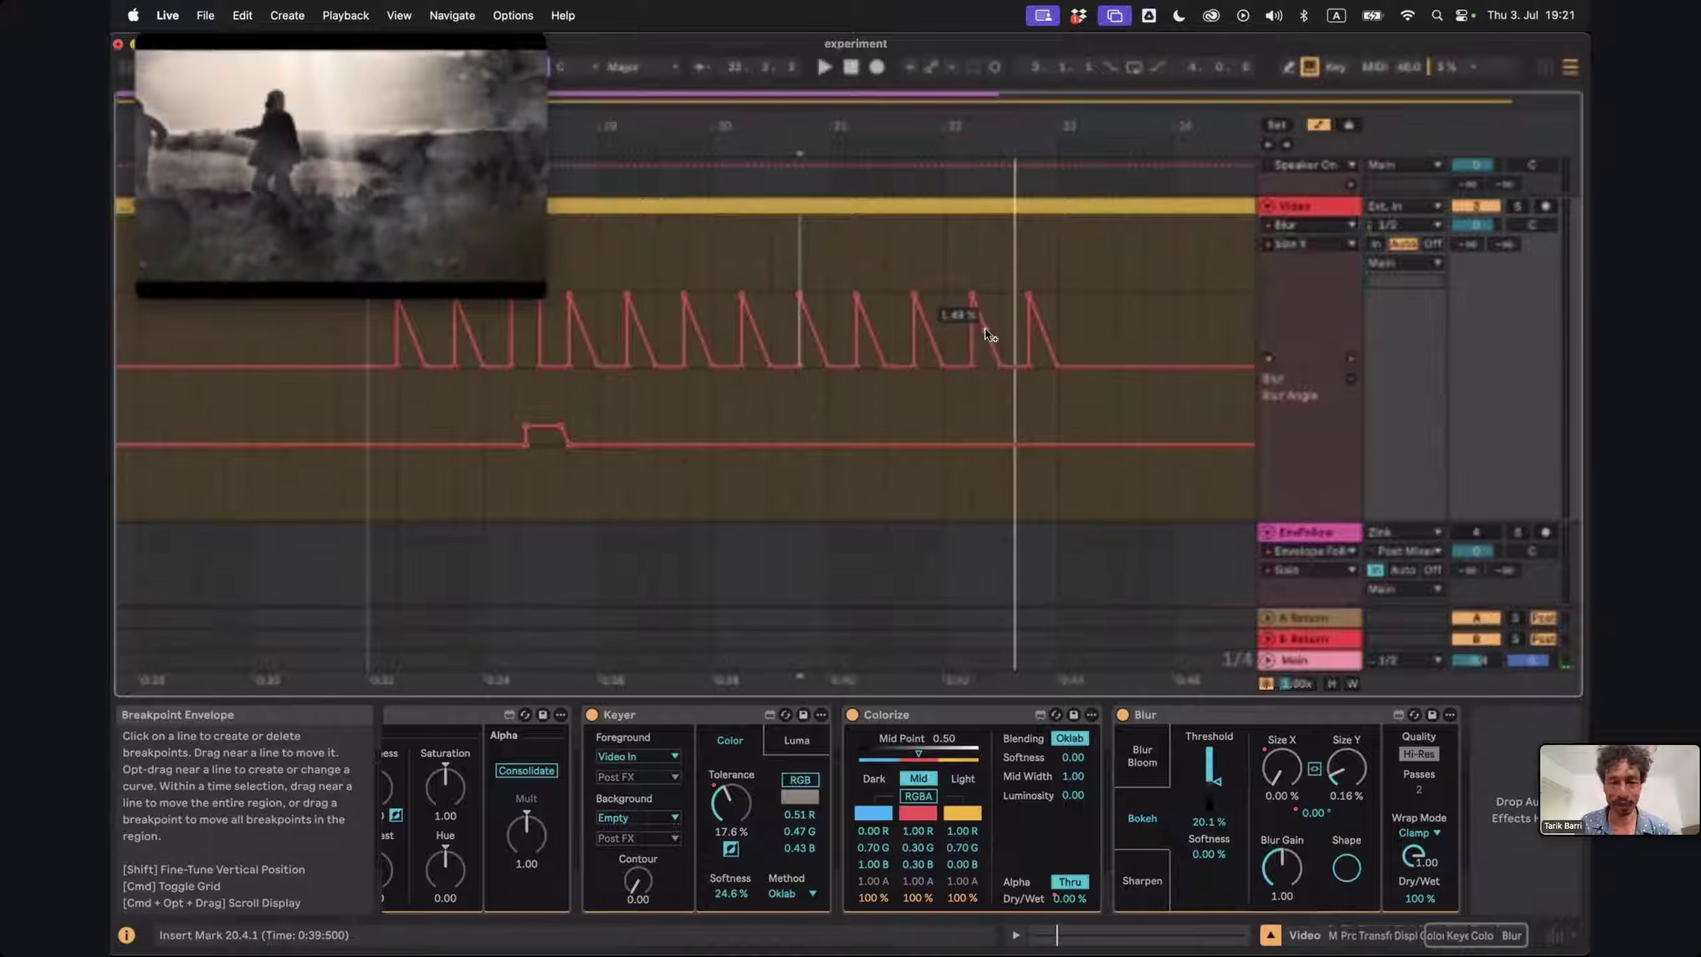
Hold the Size X pulse at about 12% from 22.2.1 to 22.3.1, and check it in playback from 22.2.1
left_click_drag(985, 328, 1002, 307)
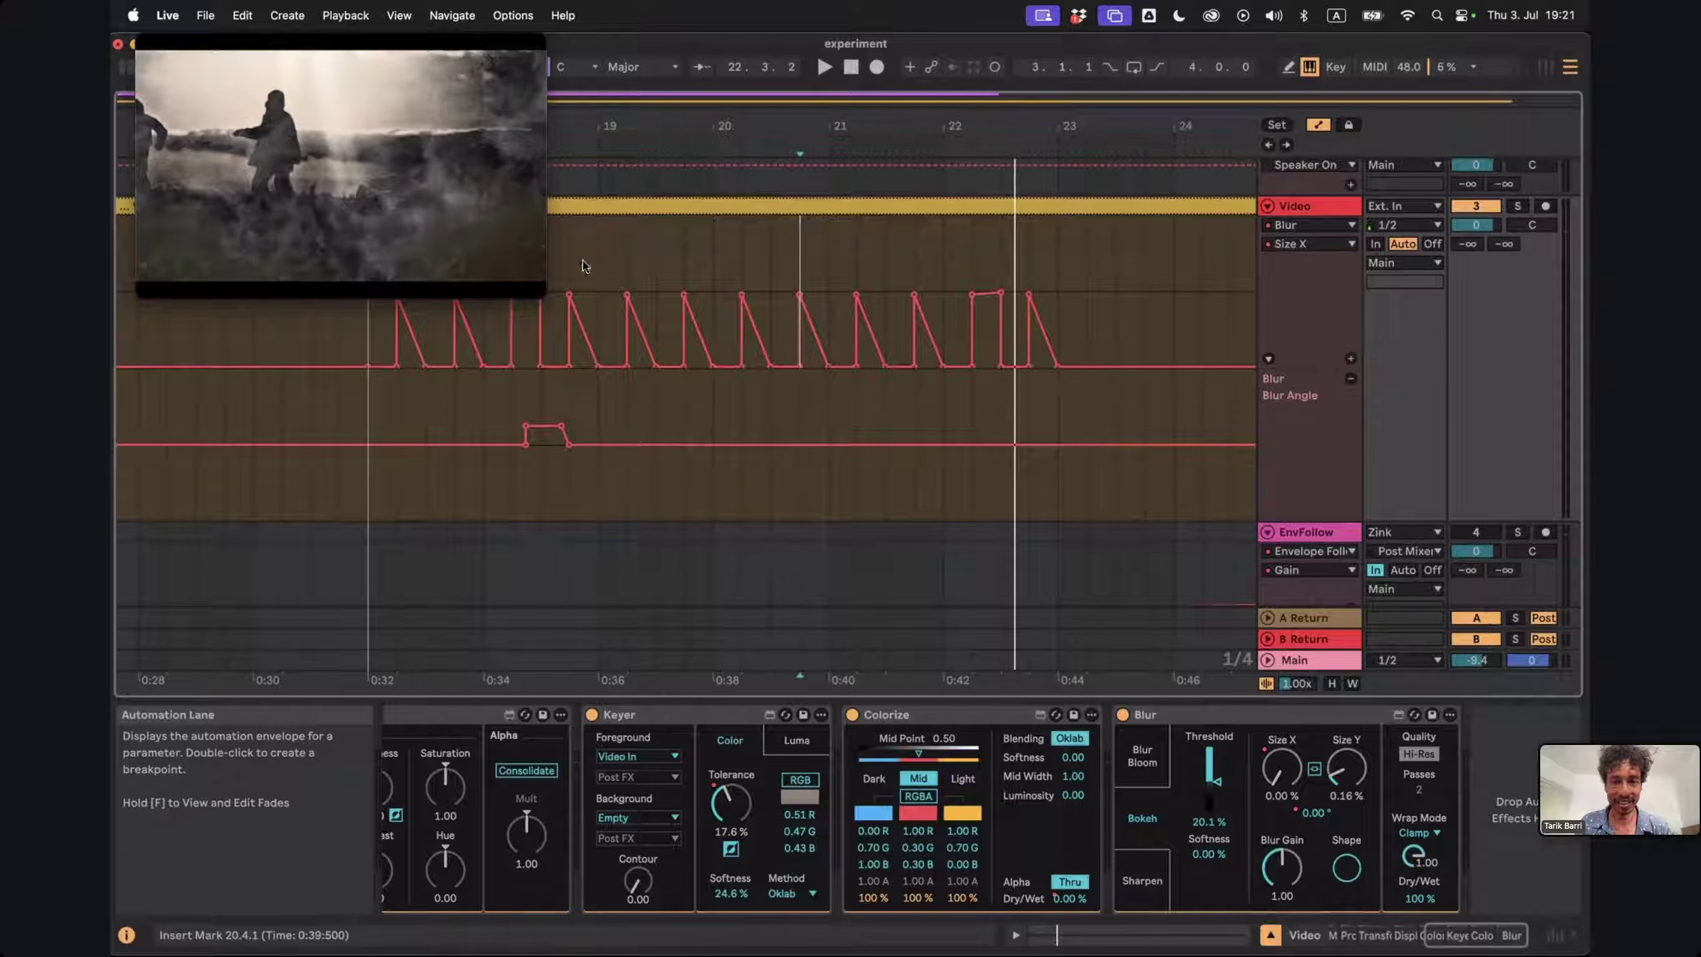
left_click(971, 261)
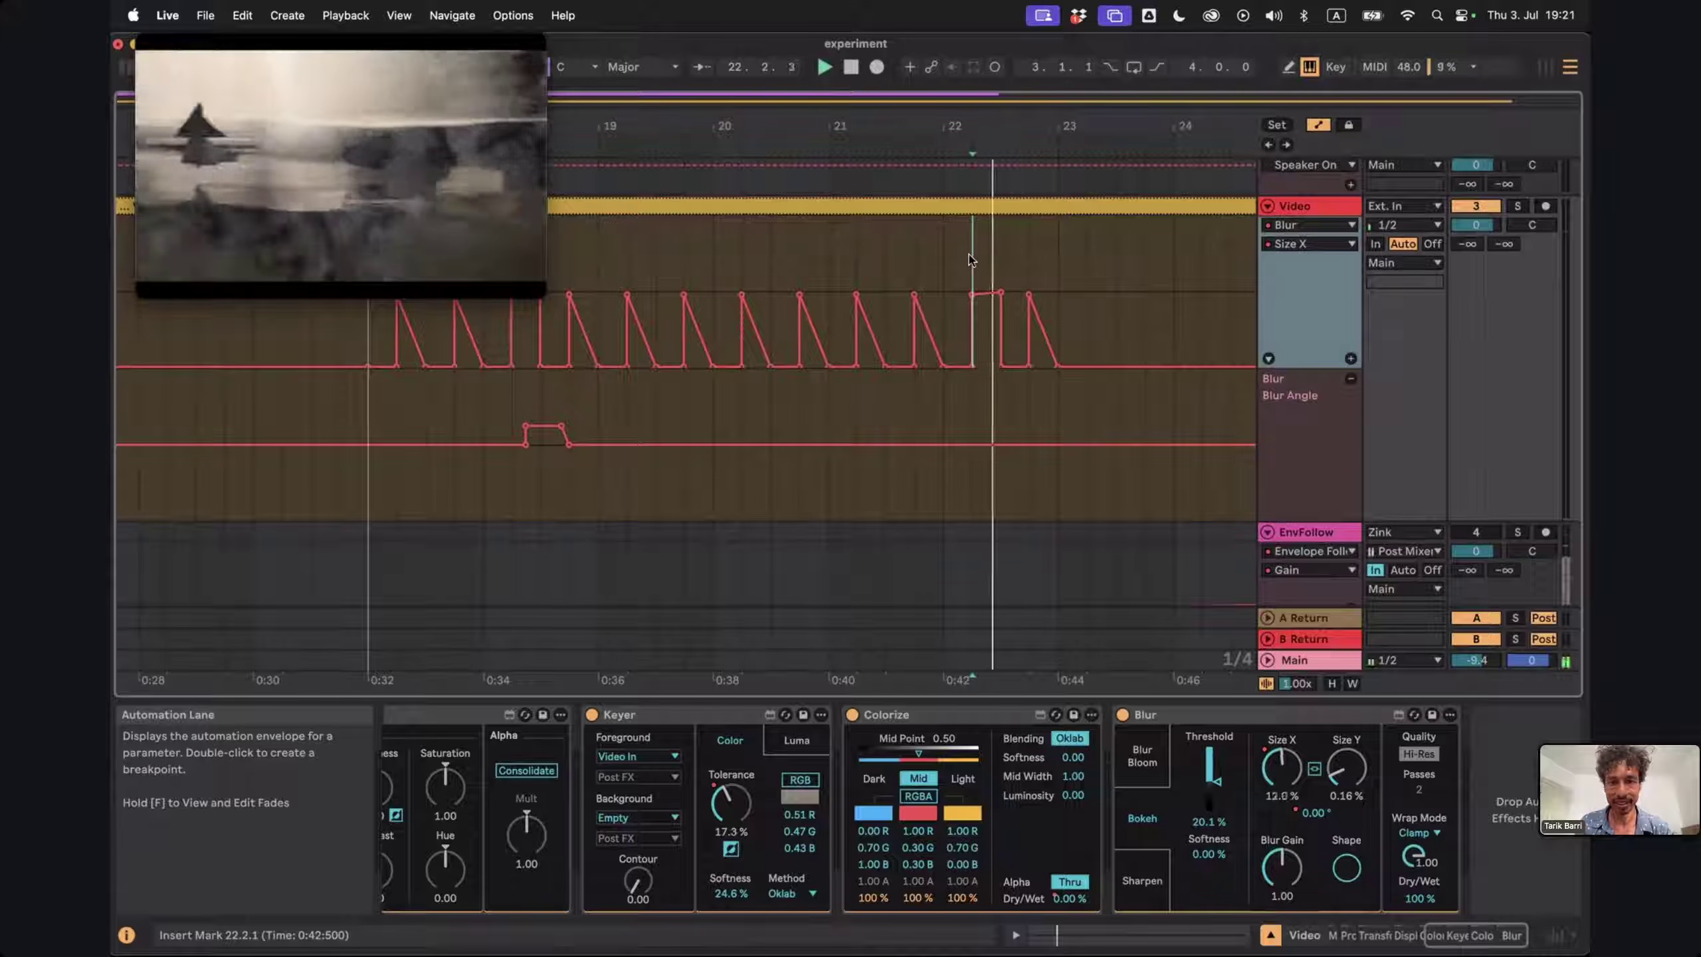
left_click_drag(982, 126, 981, 150)
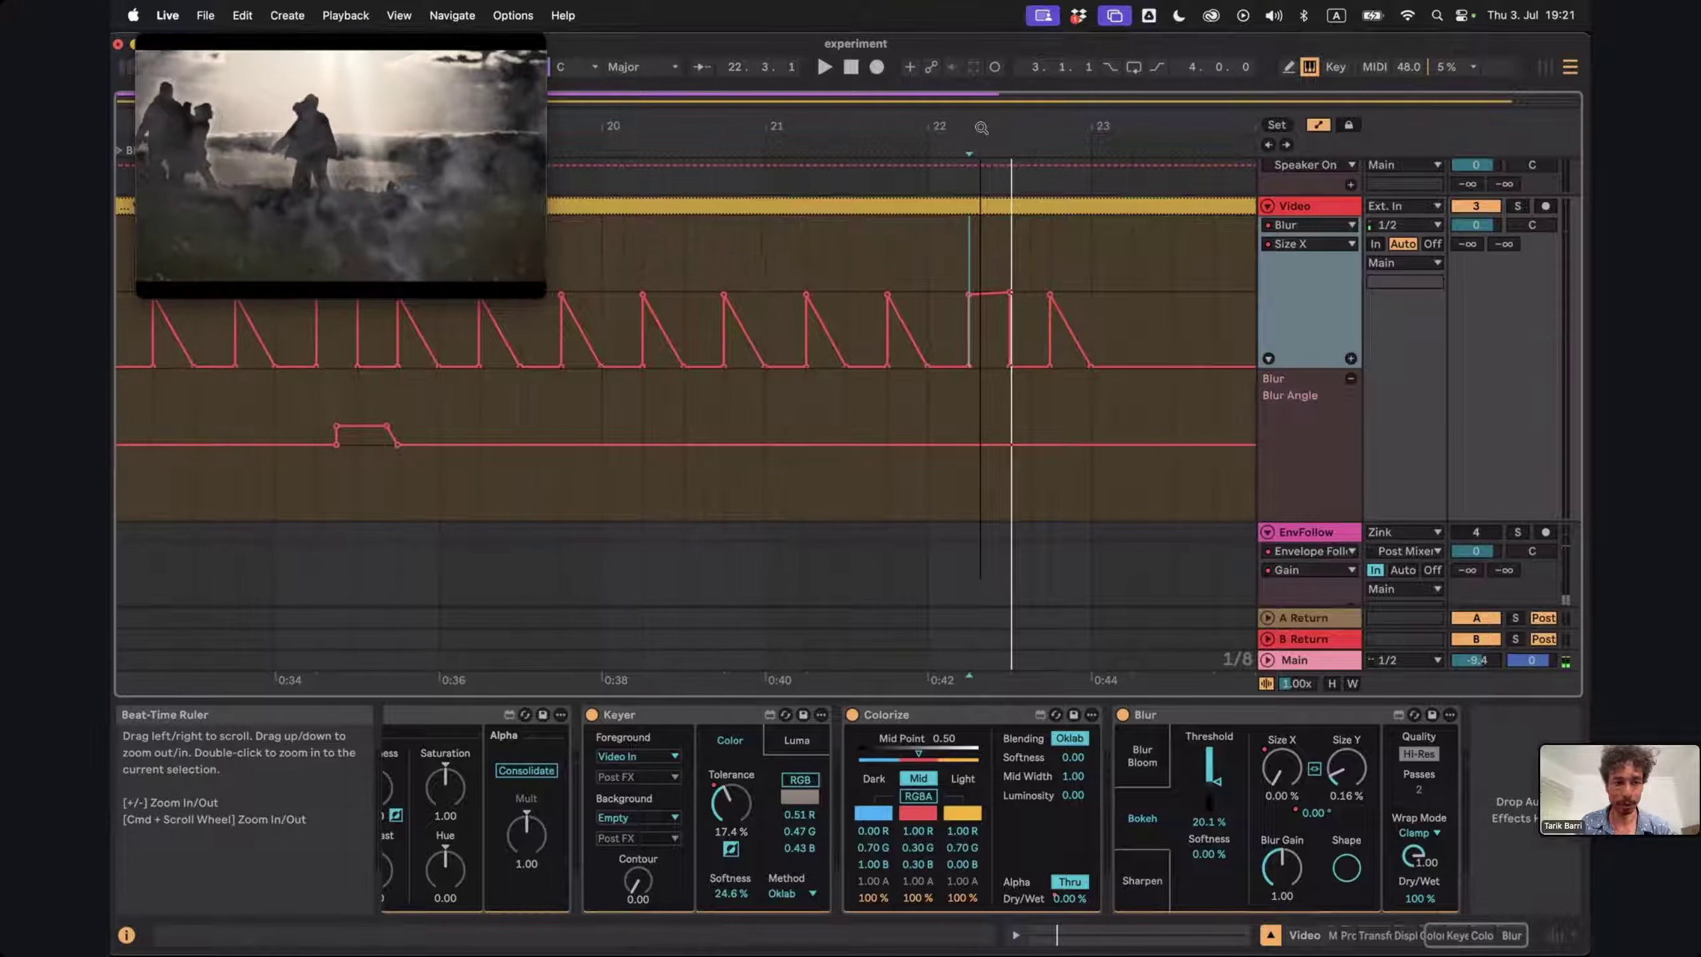
Copy the Blur Angle automation between 18.2.3 and 18.4.3 and paste it at 22.2.3
left_click(329, 380)
left_click_drag(353, 384, 407, 391)
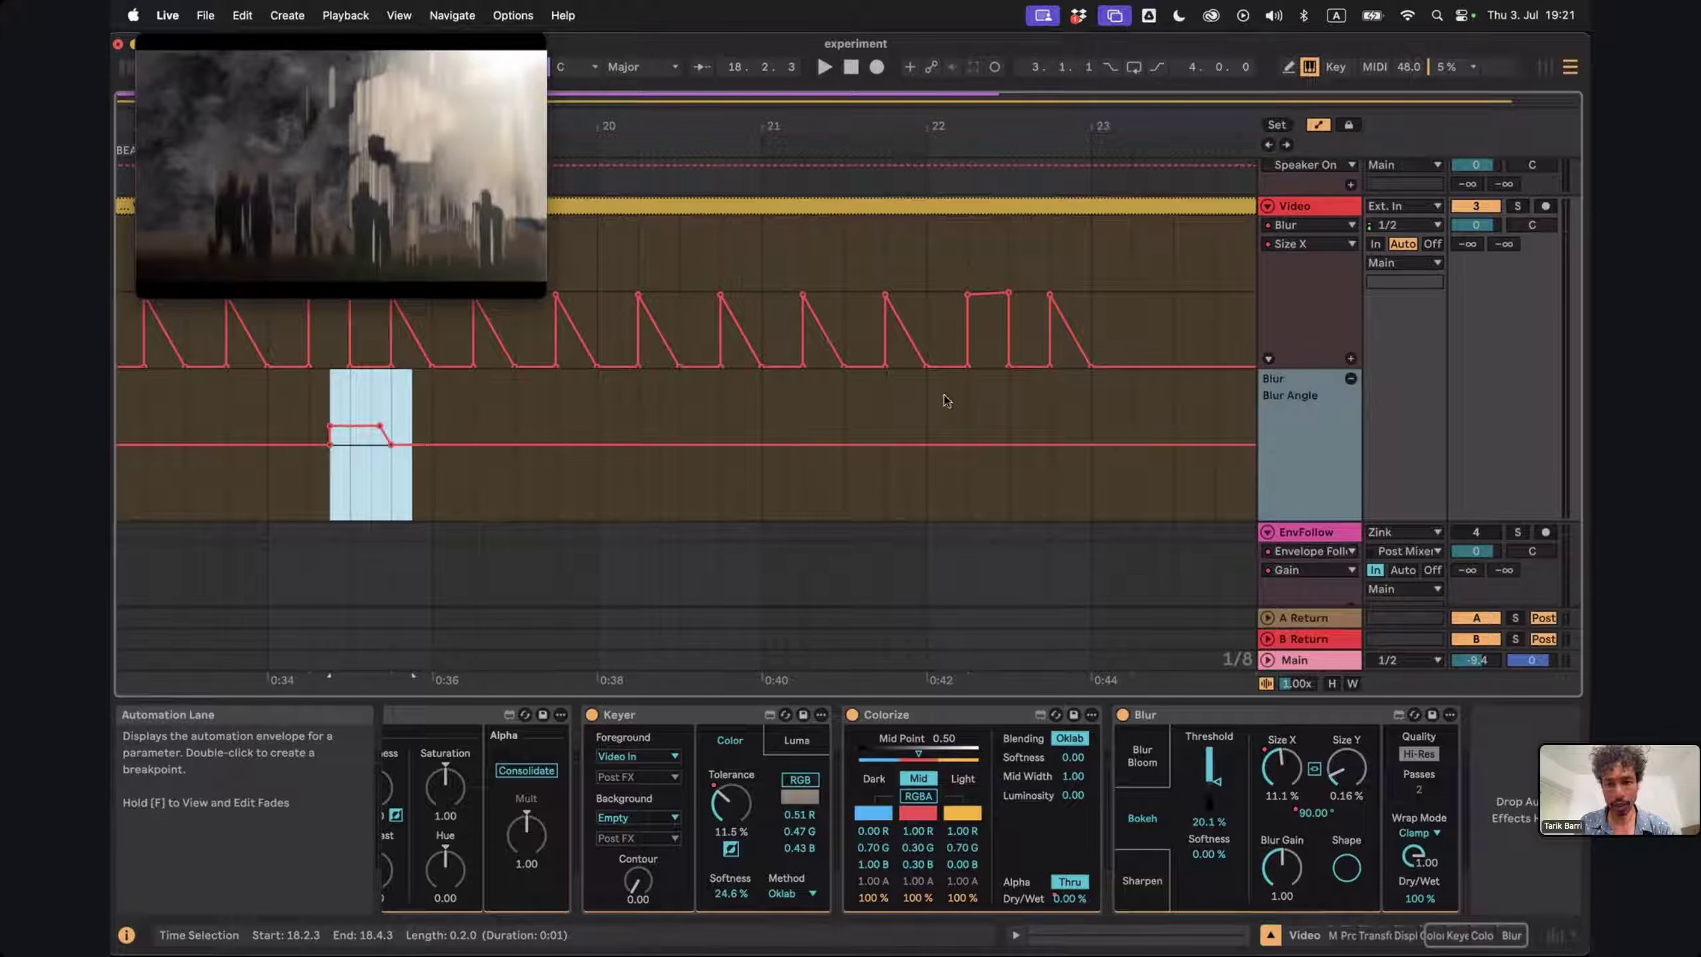
left_click(989, 419)
key("super+v")
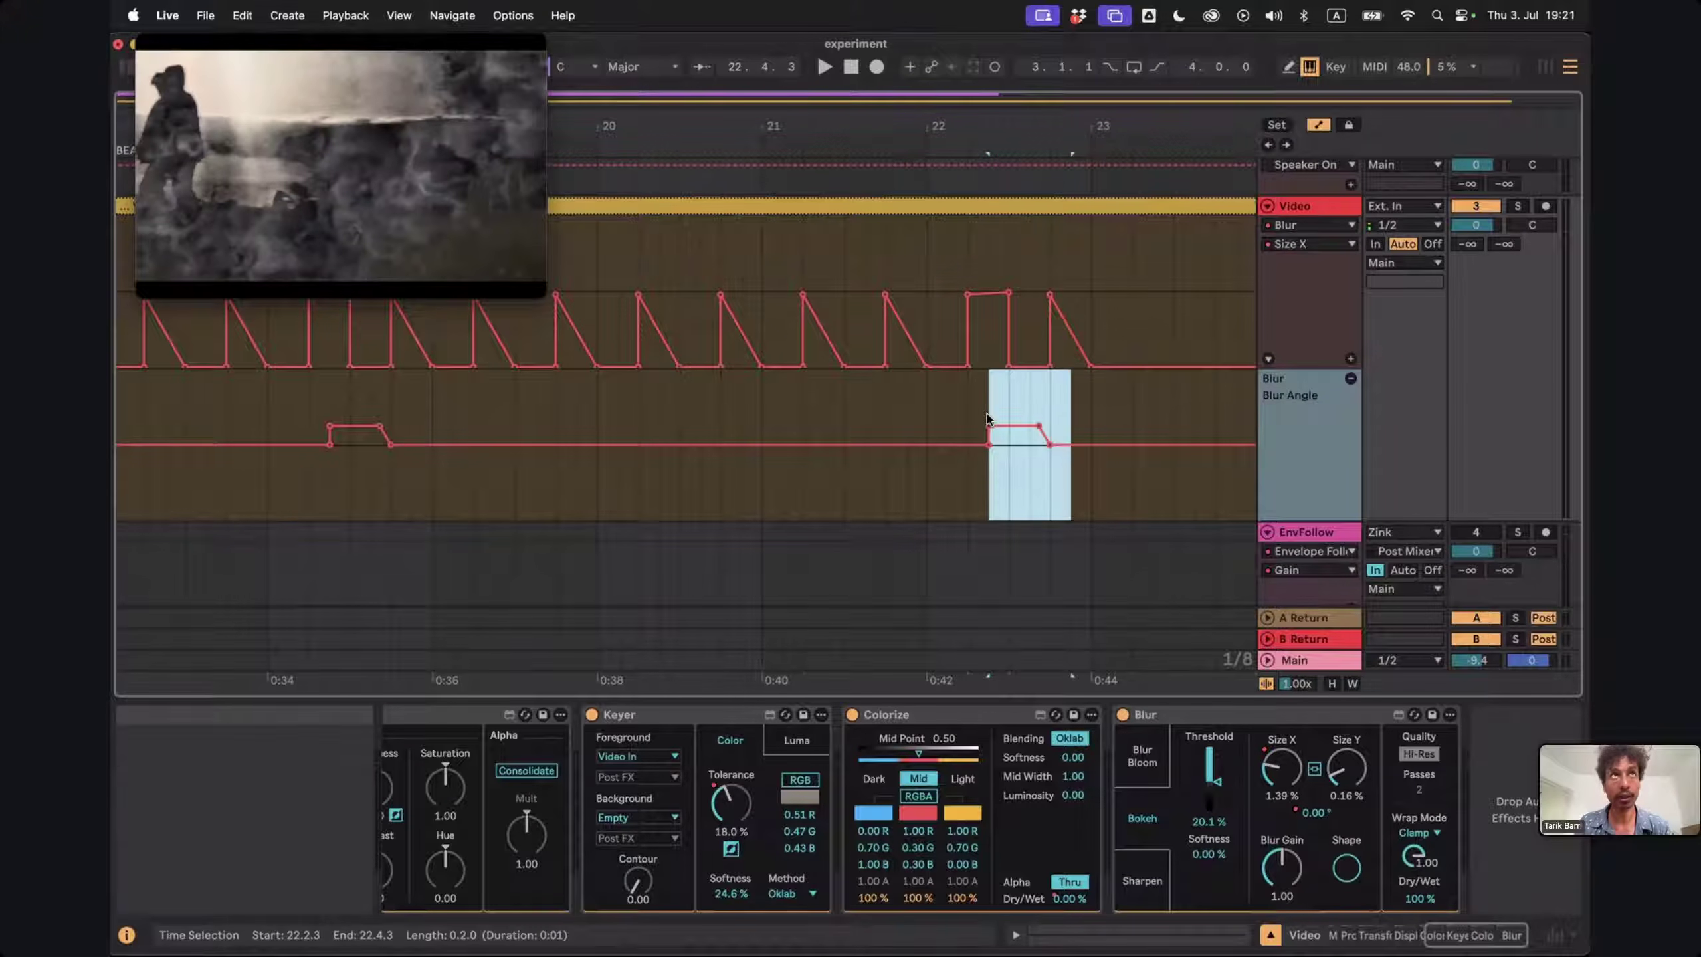
Play both Blur Angle changes with the music, starting from 18.2.1 and from 22.1.3
left_click(309, 415)
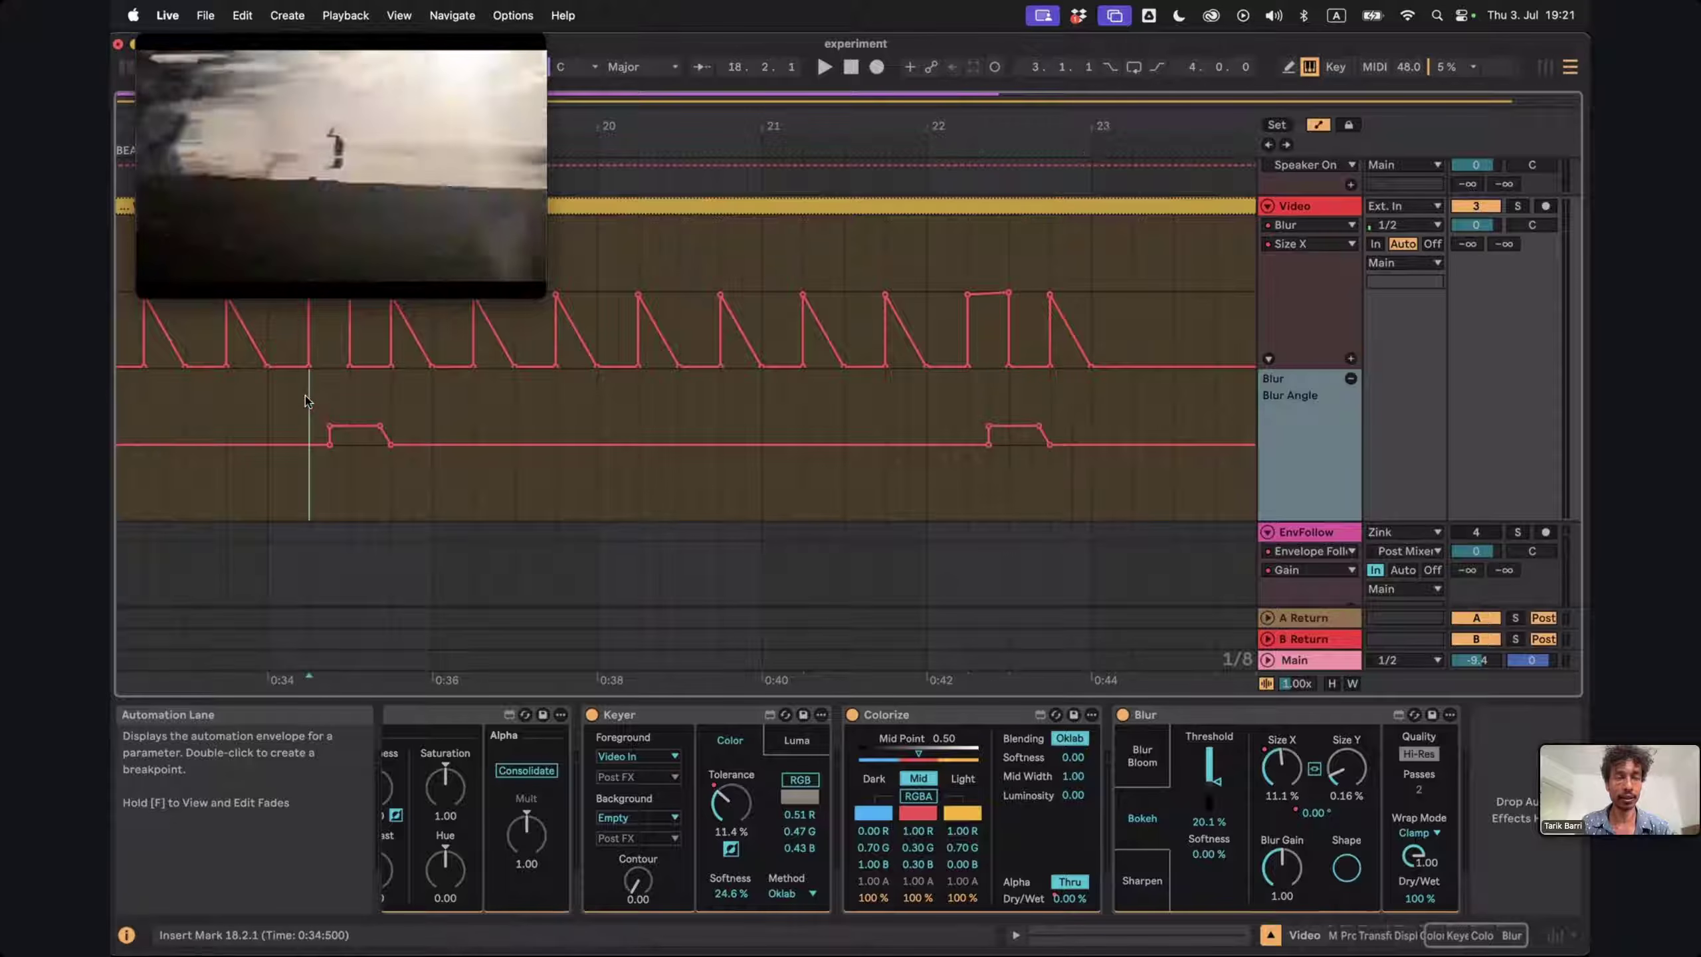
key("space")
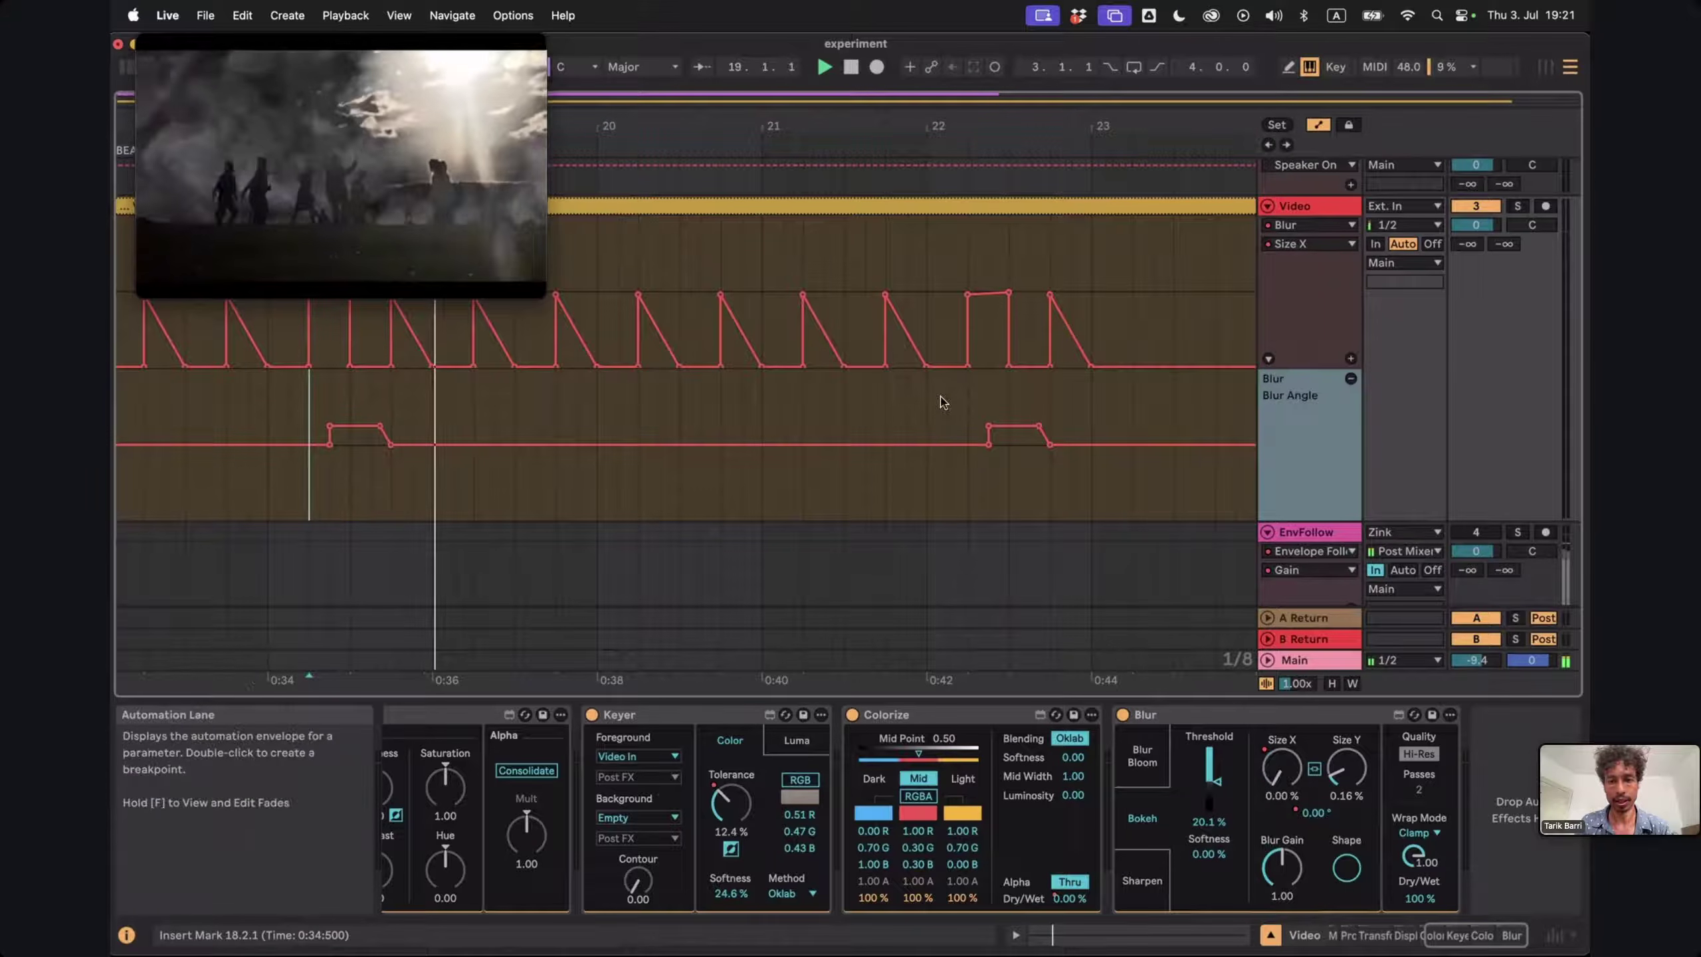
left_click(942, 401)
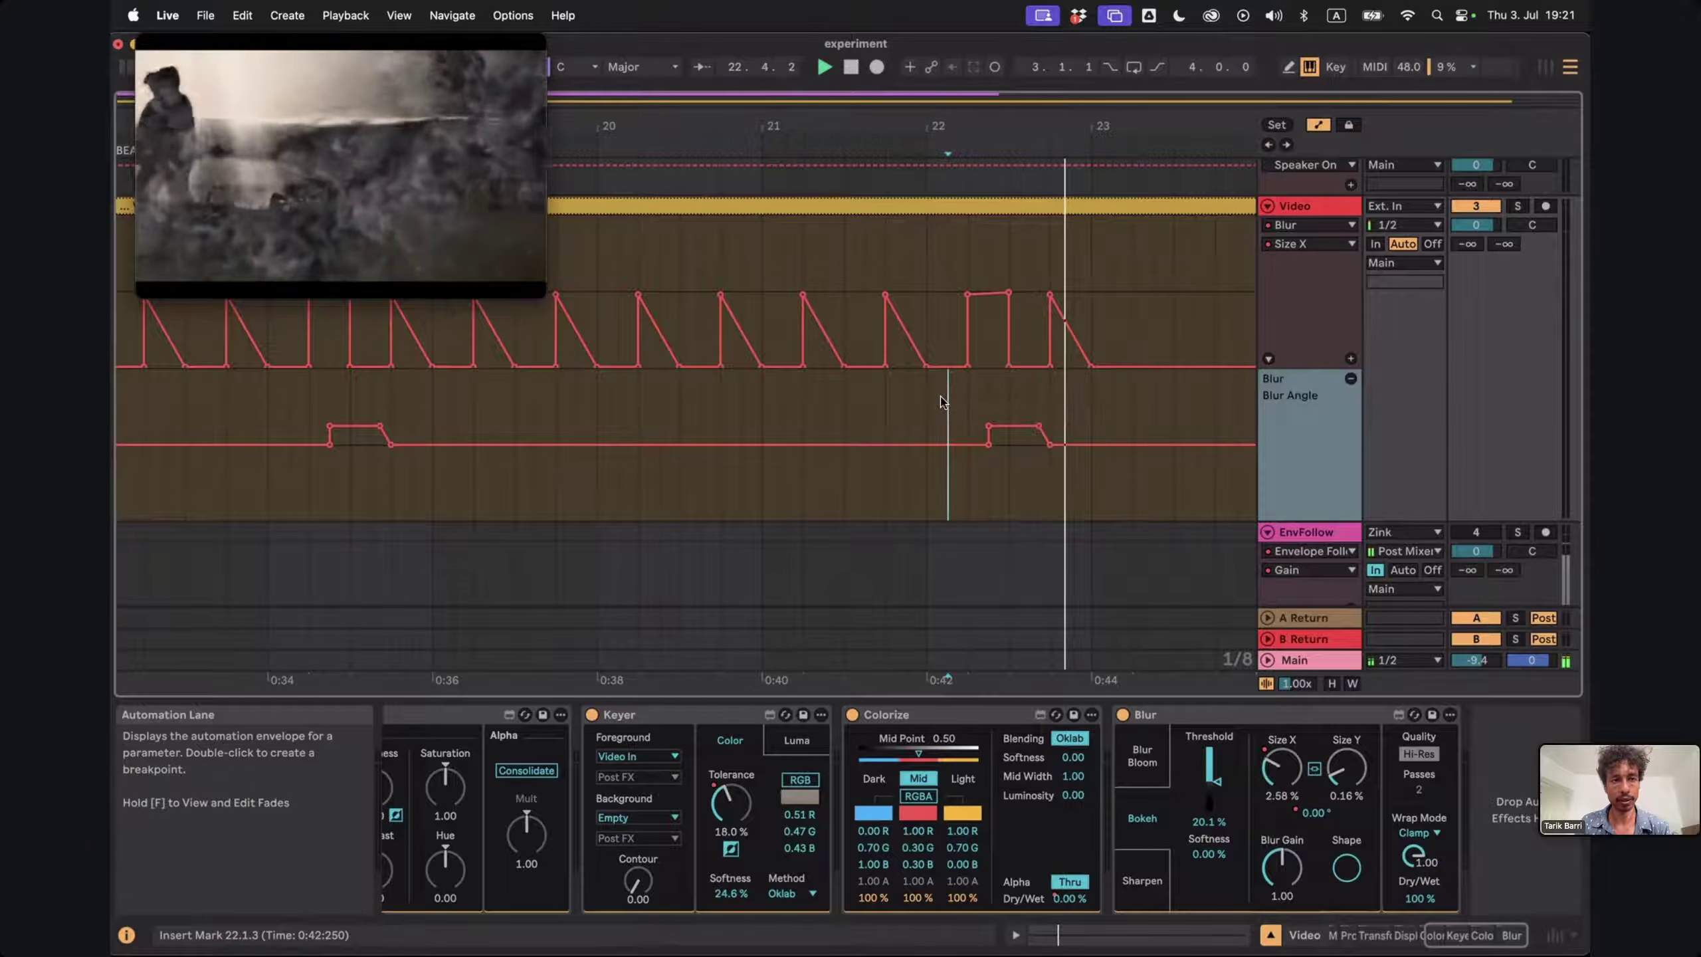
Play the automated blur sequence with the music from 17.1.3, restarting it once, and stop playback
scroll(645, 422, "left", 1)
scroll(645, 422, "left", 5)
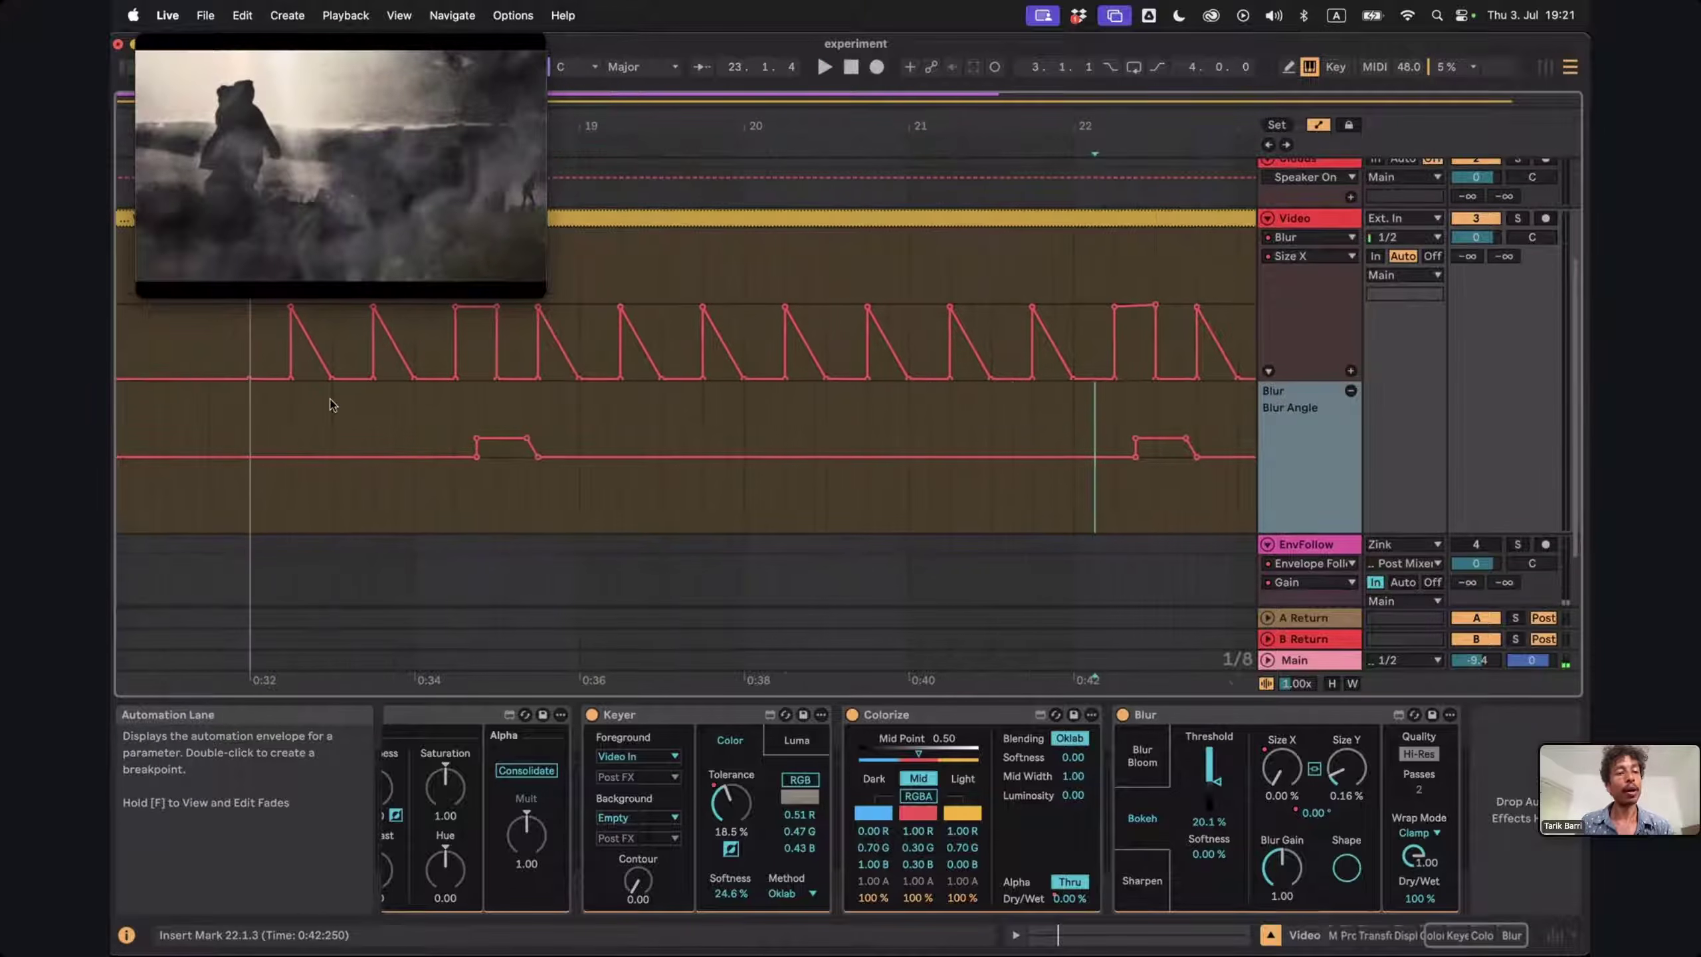
left_click(270, 409)
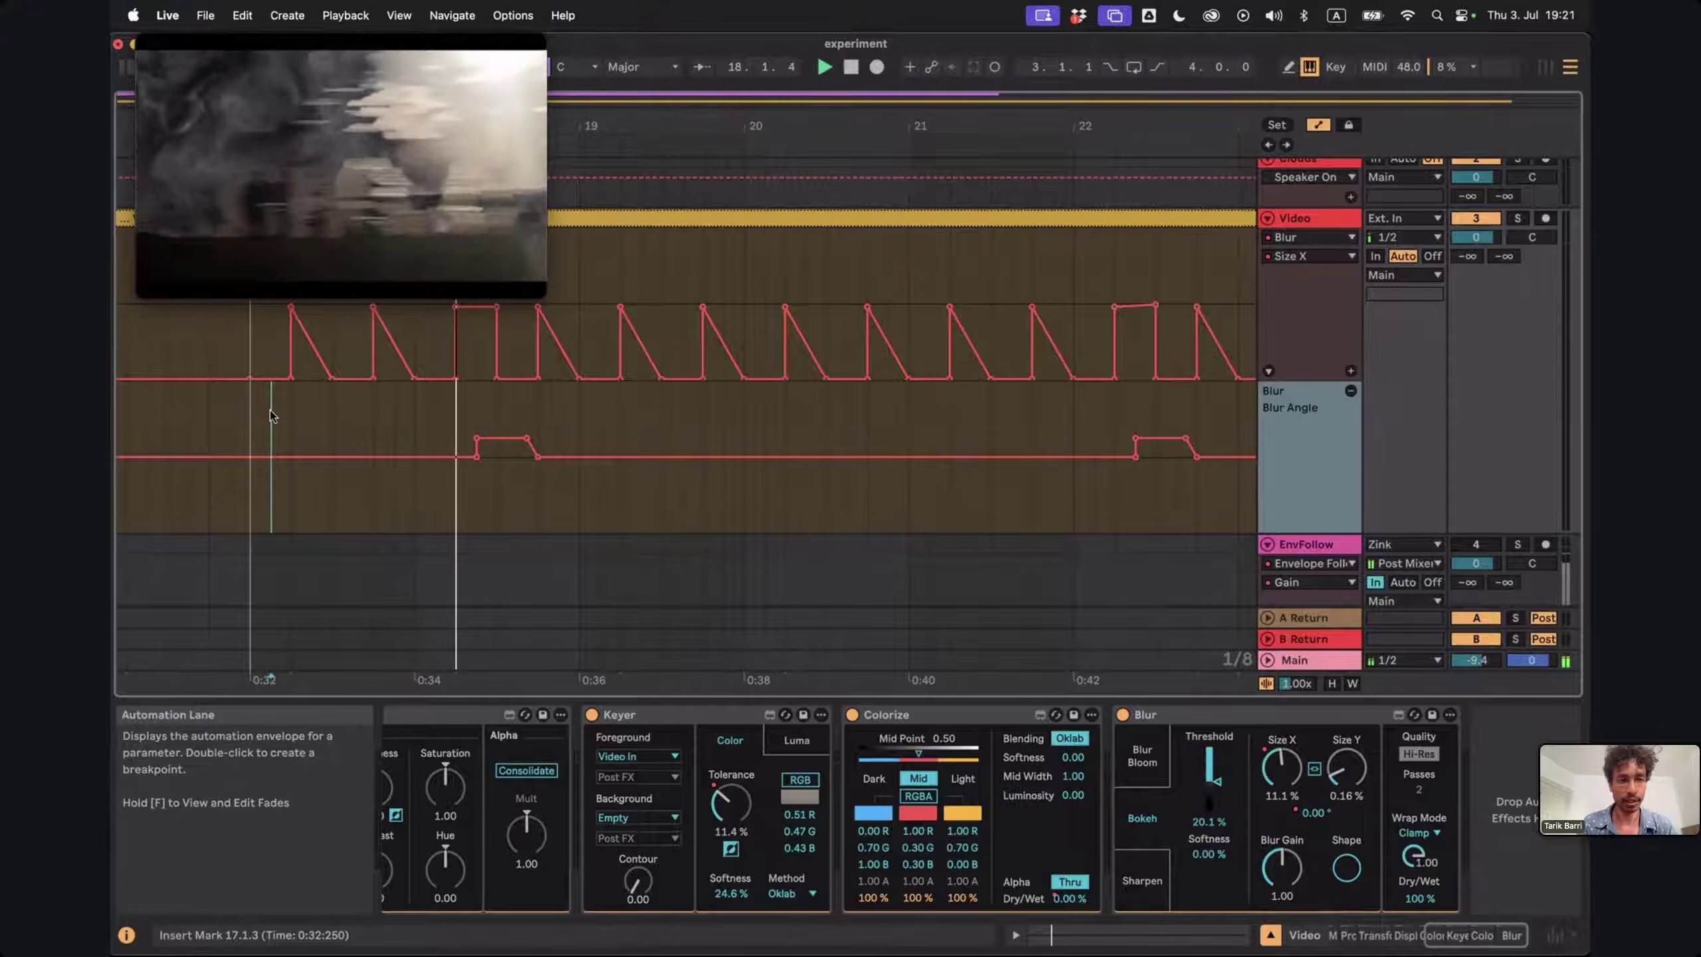
key("space")
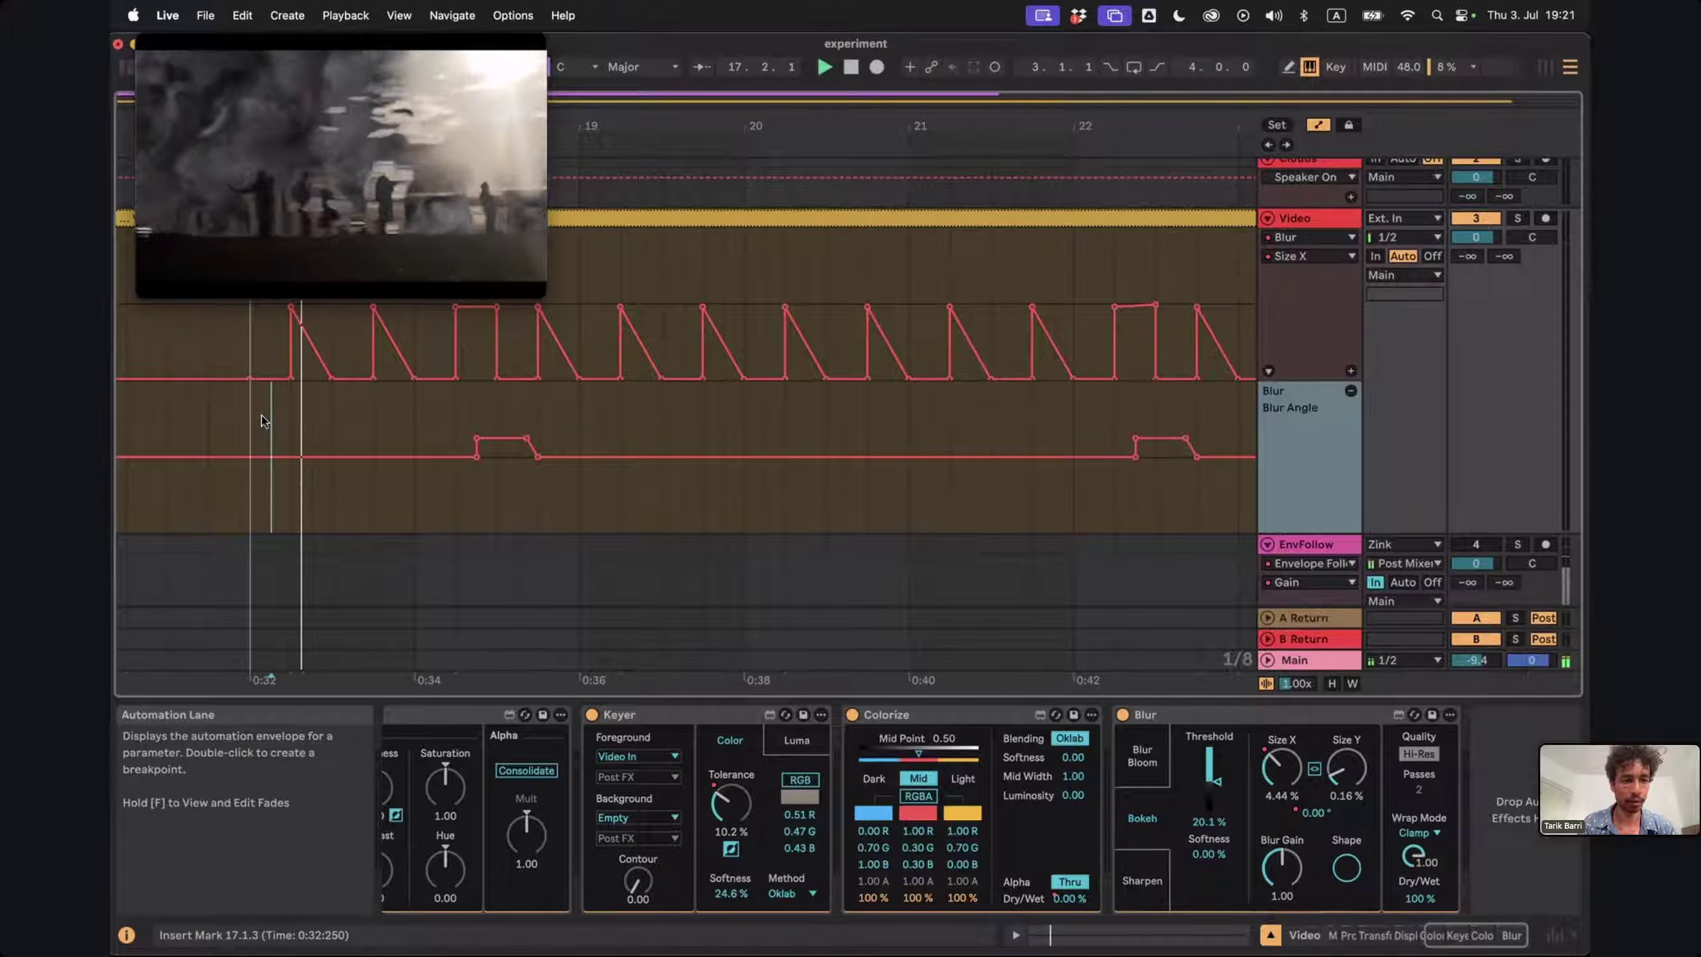
key("space")
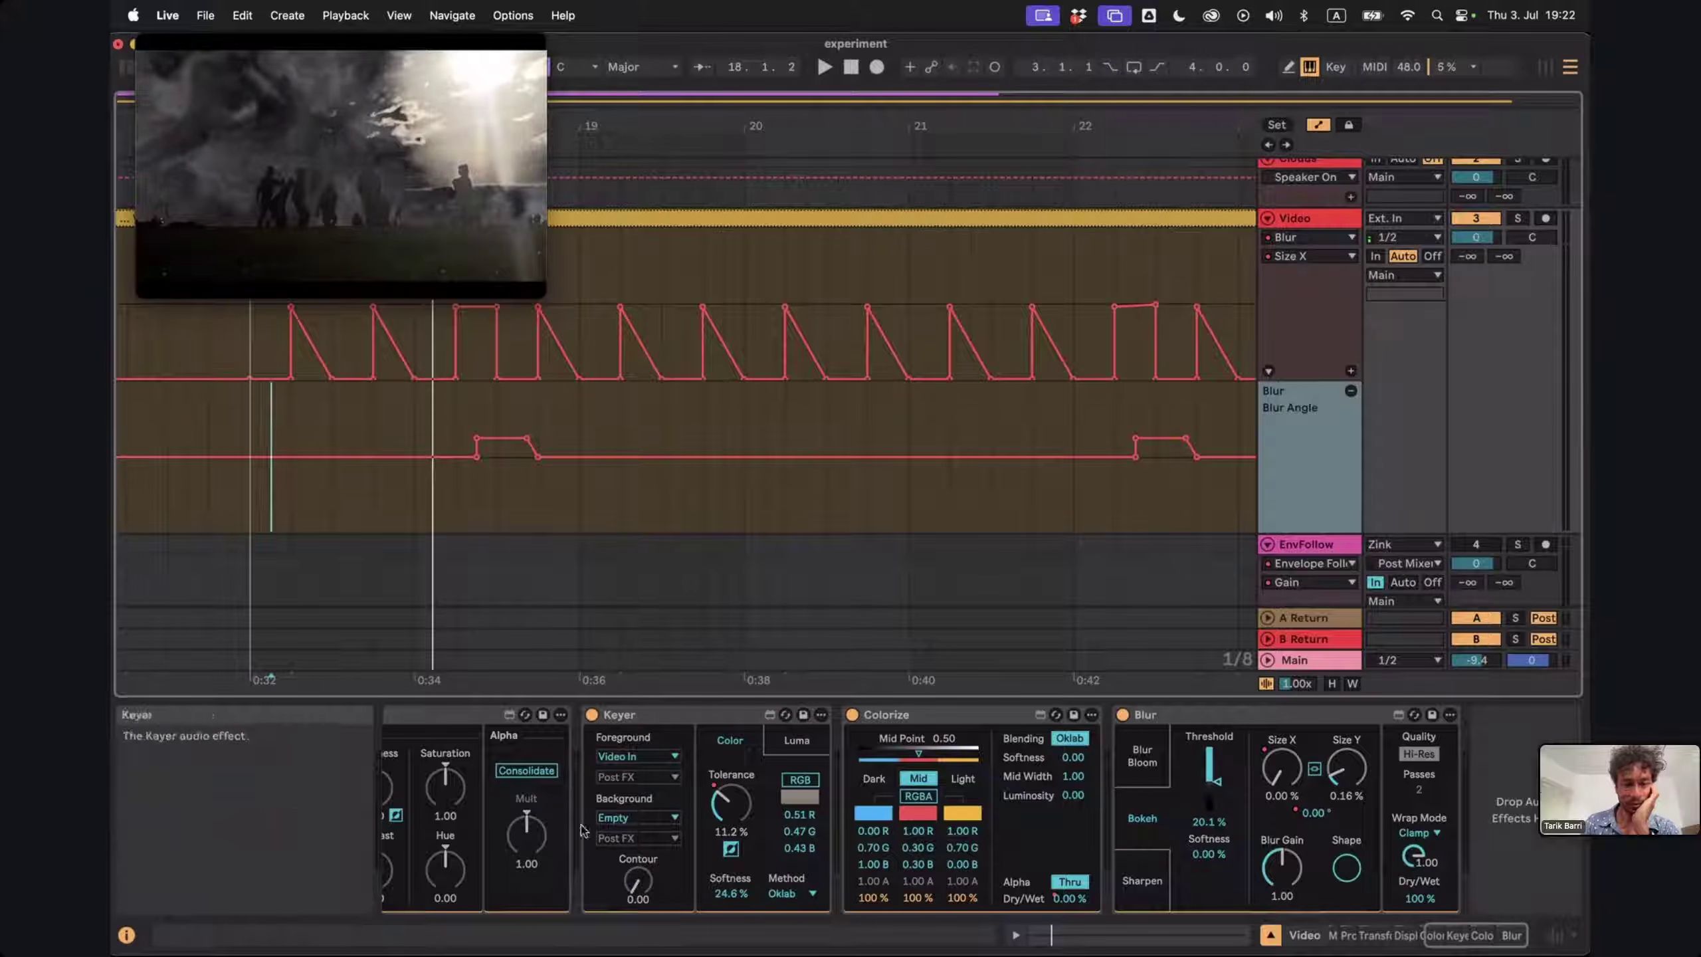
scroll(581, 825, "left", 10)
scroll(581, 825, "left", 5)
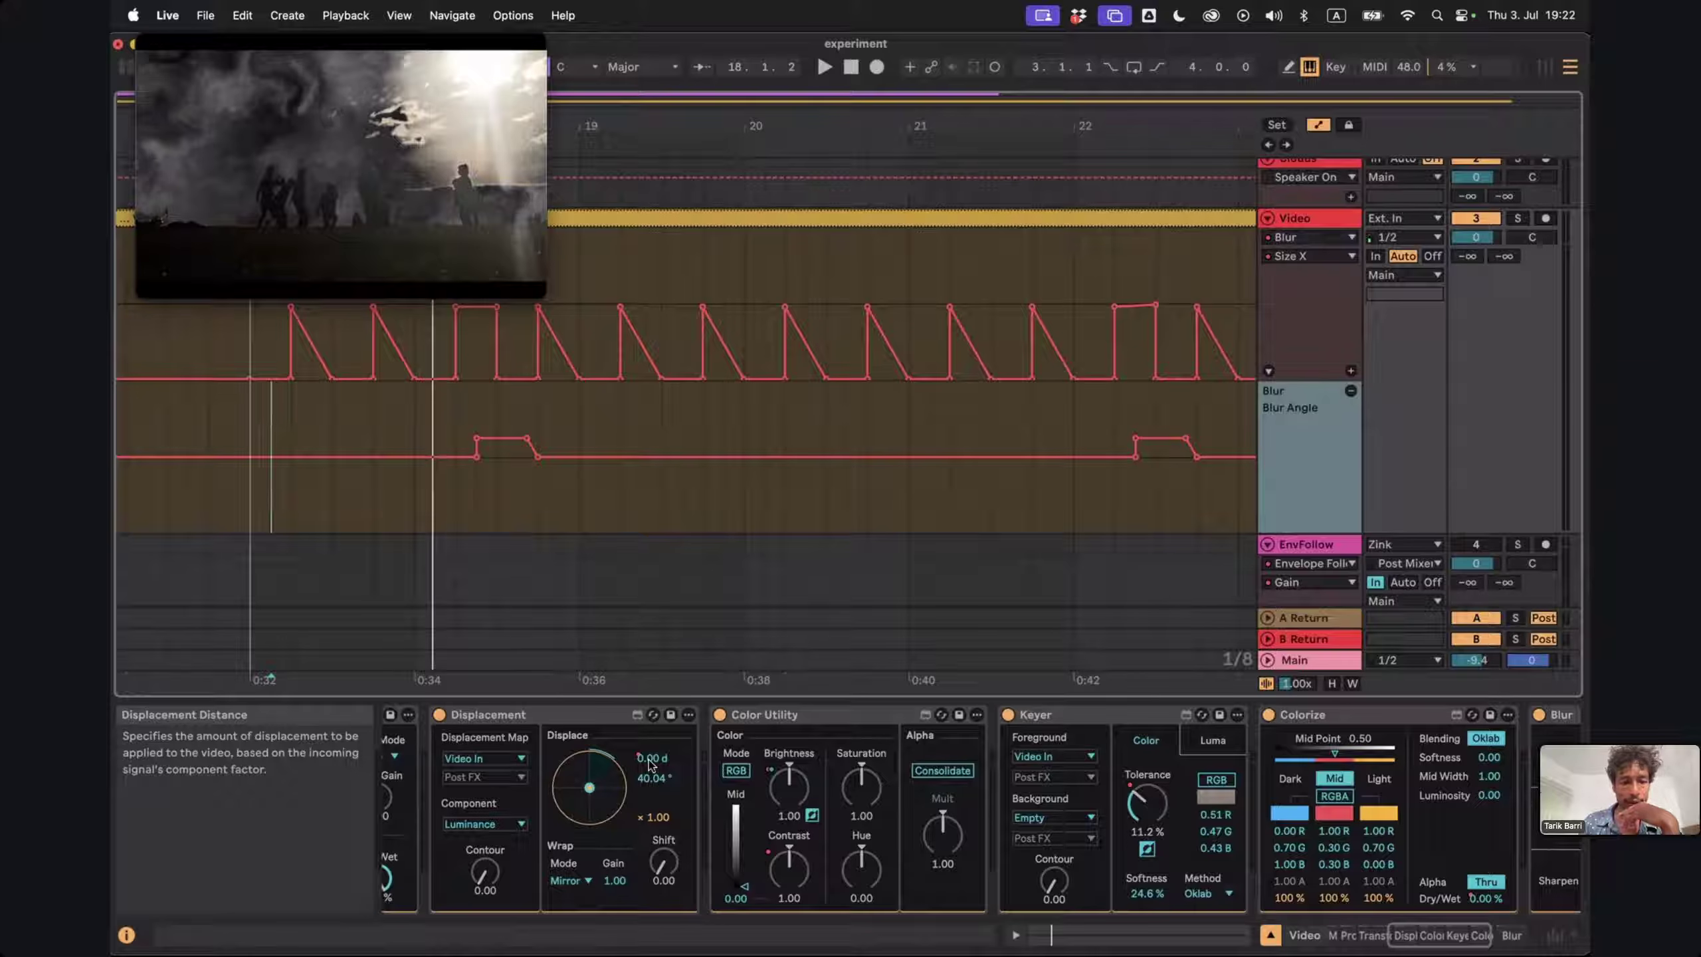
left_click_drag(649, 764, 650, 764)
key("Delete")
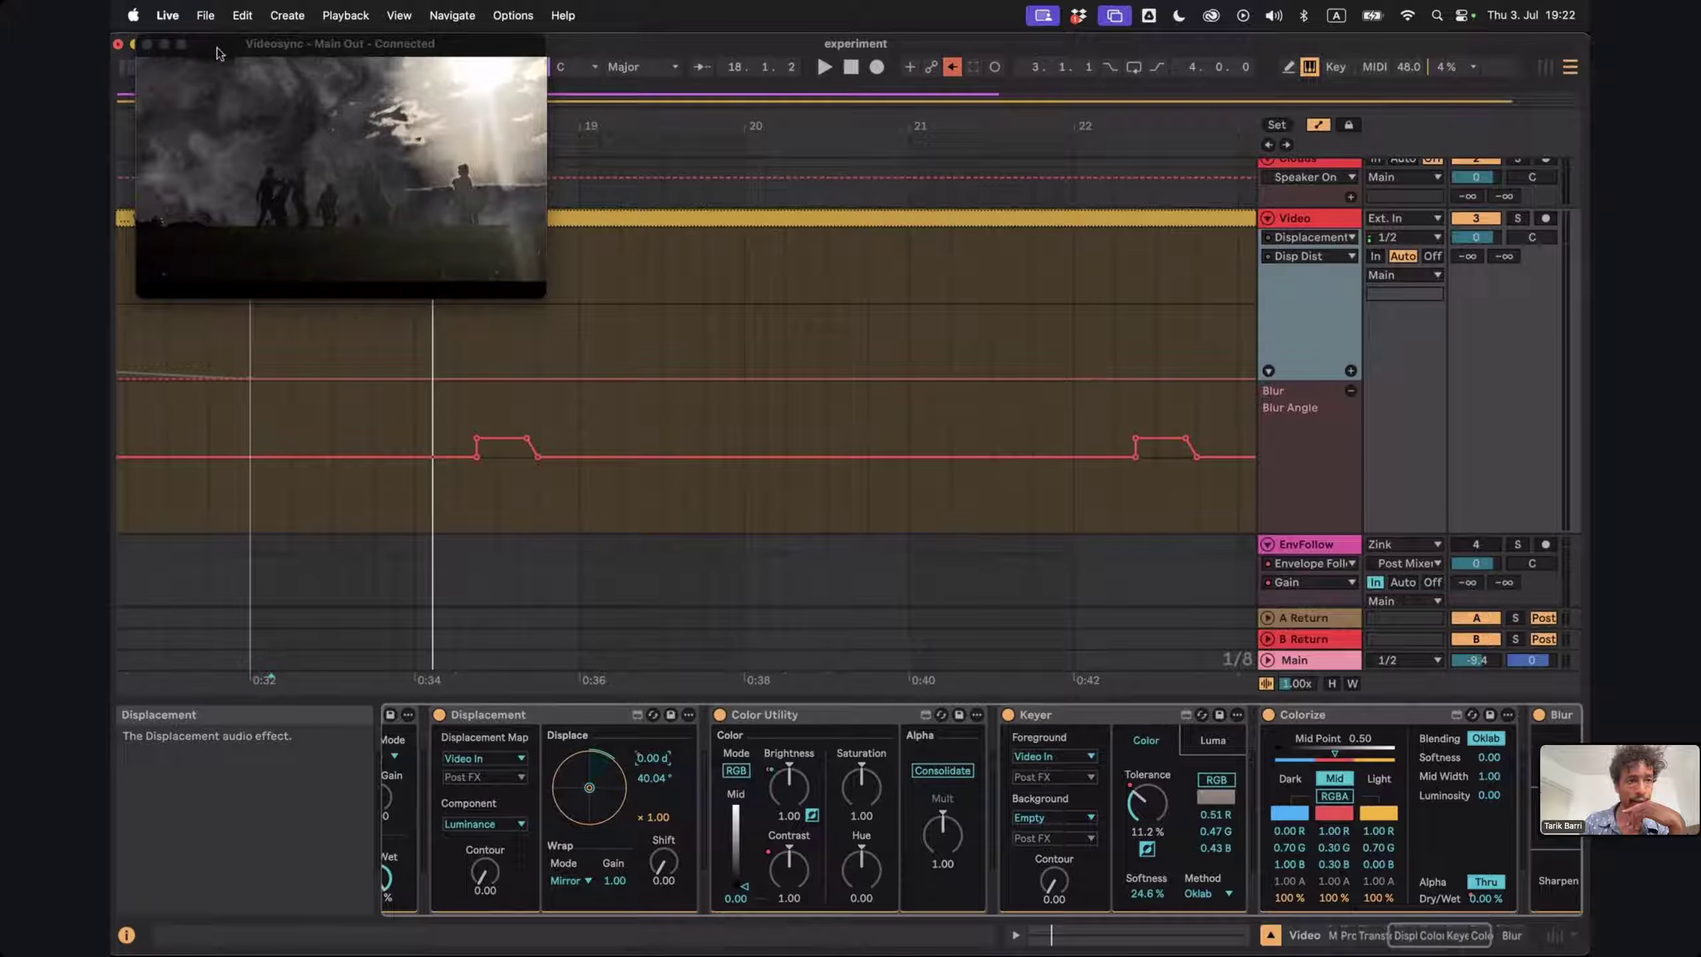
Show the browser and add the Wavvy.amxd device to the end of the Video track's chain, after Blur
left_click_drag(218, 54, 332, 50)
left_click(129, 65)
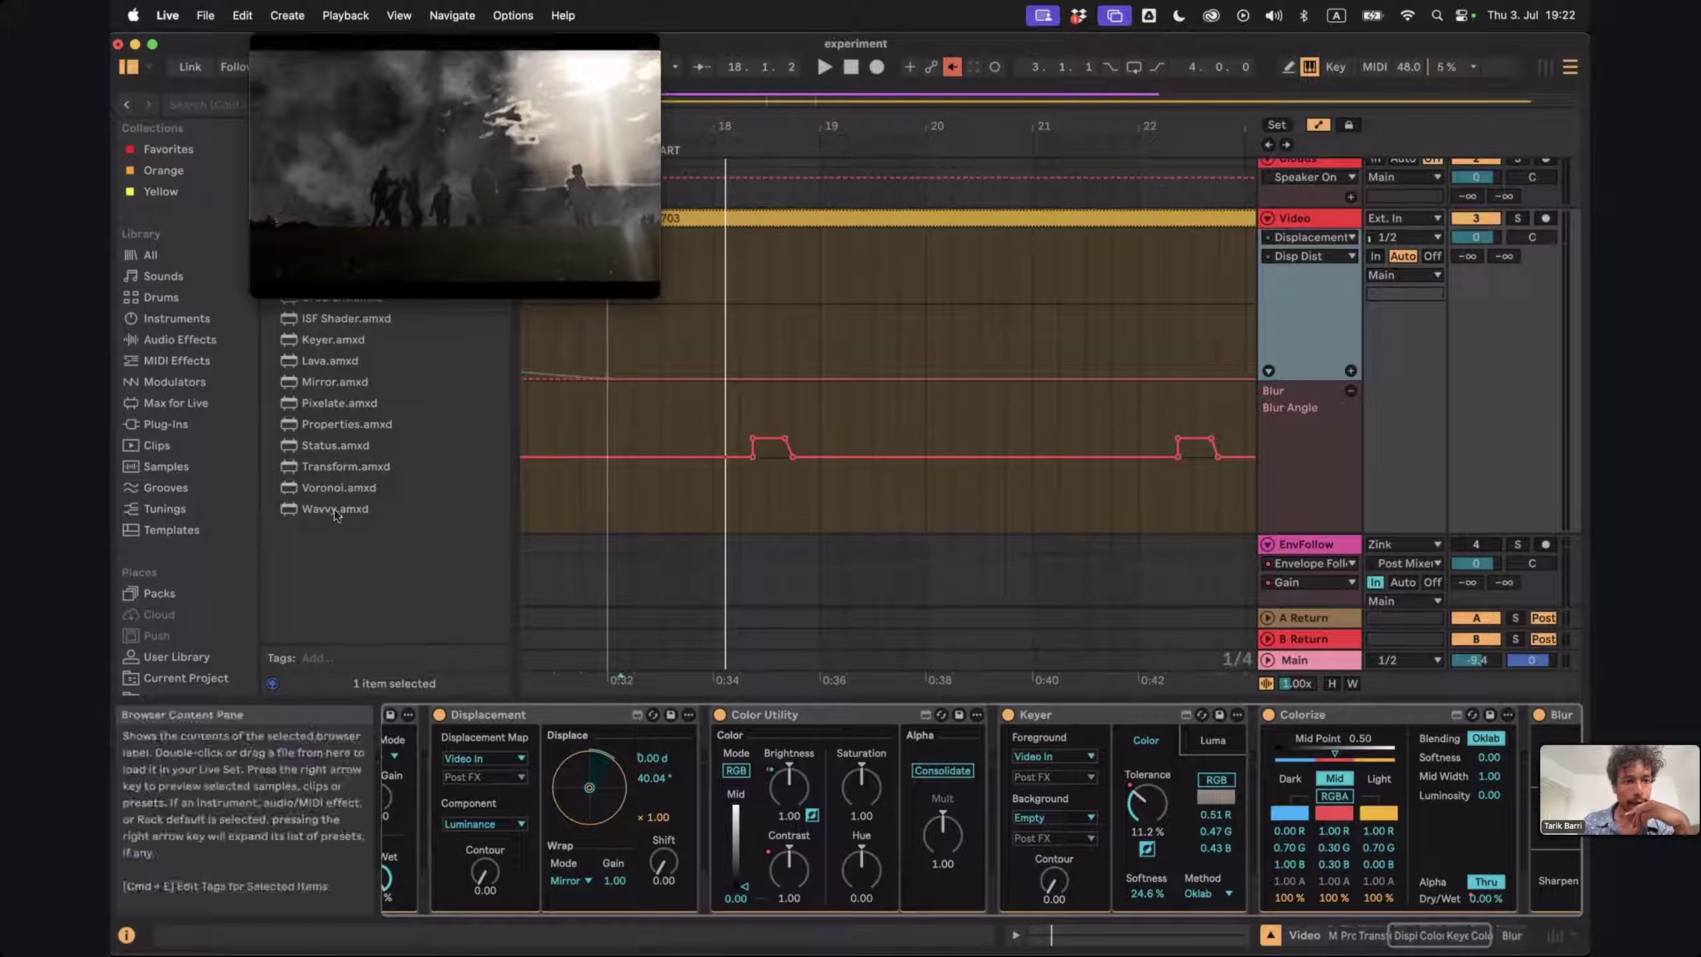
scroll(774, 827, "right", 5)
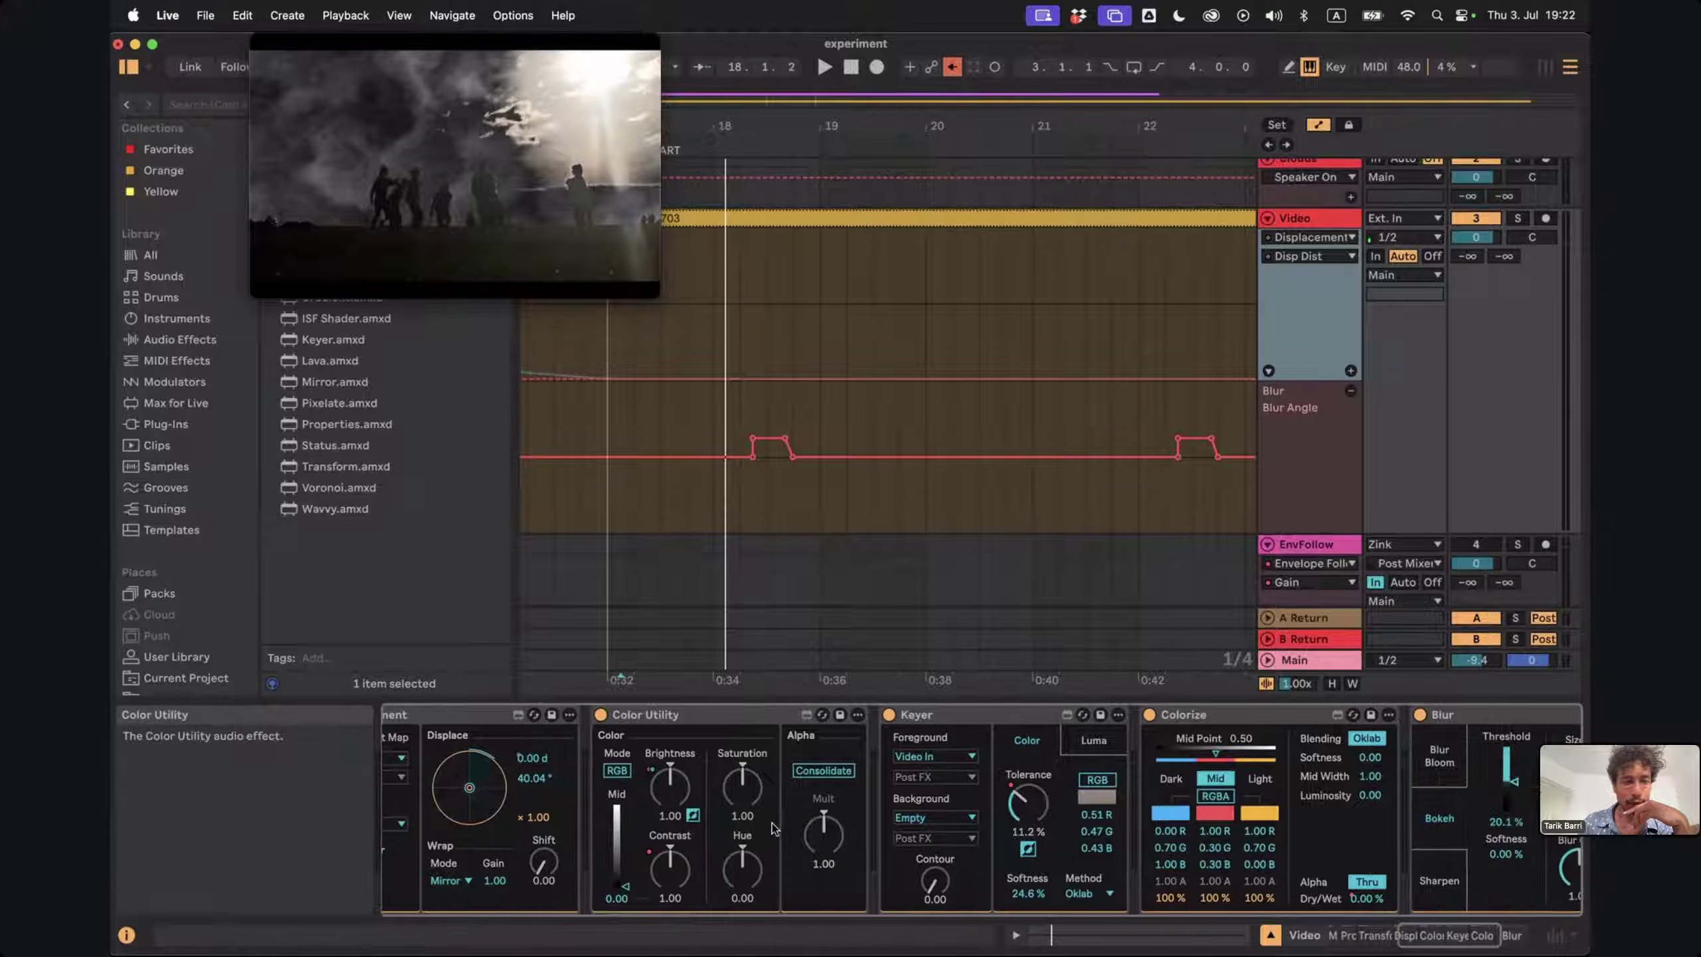
scroll(774, 828, "right", 3)
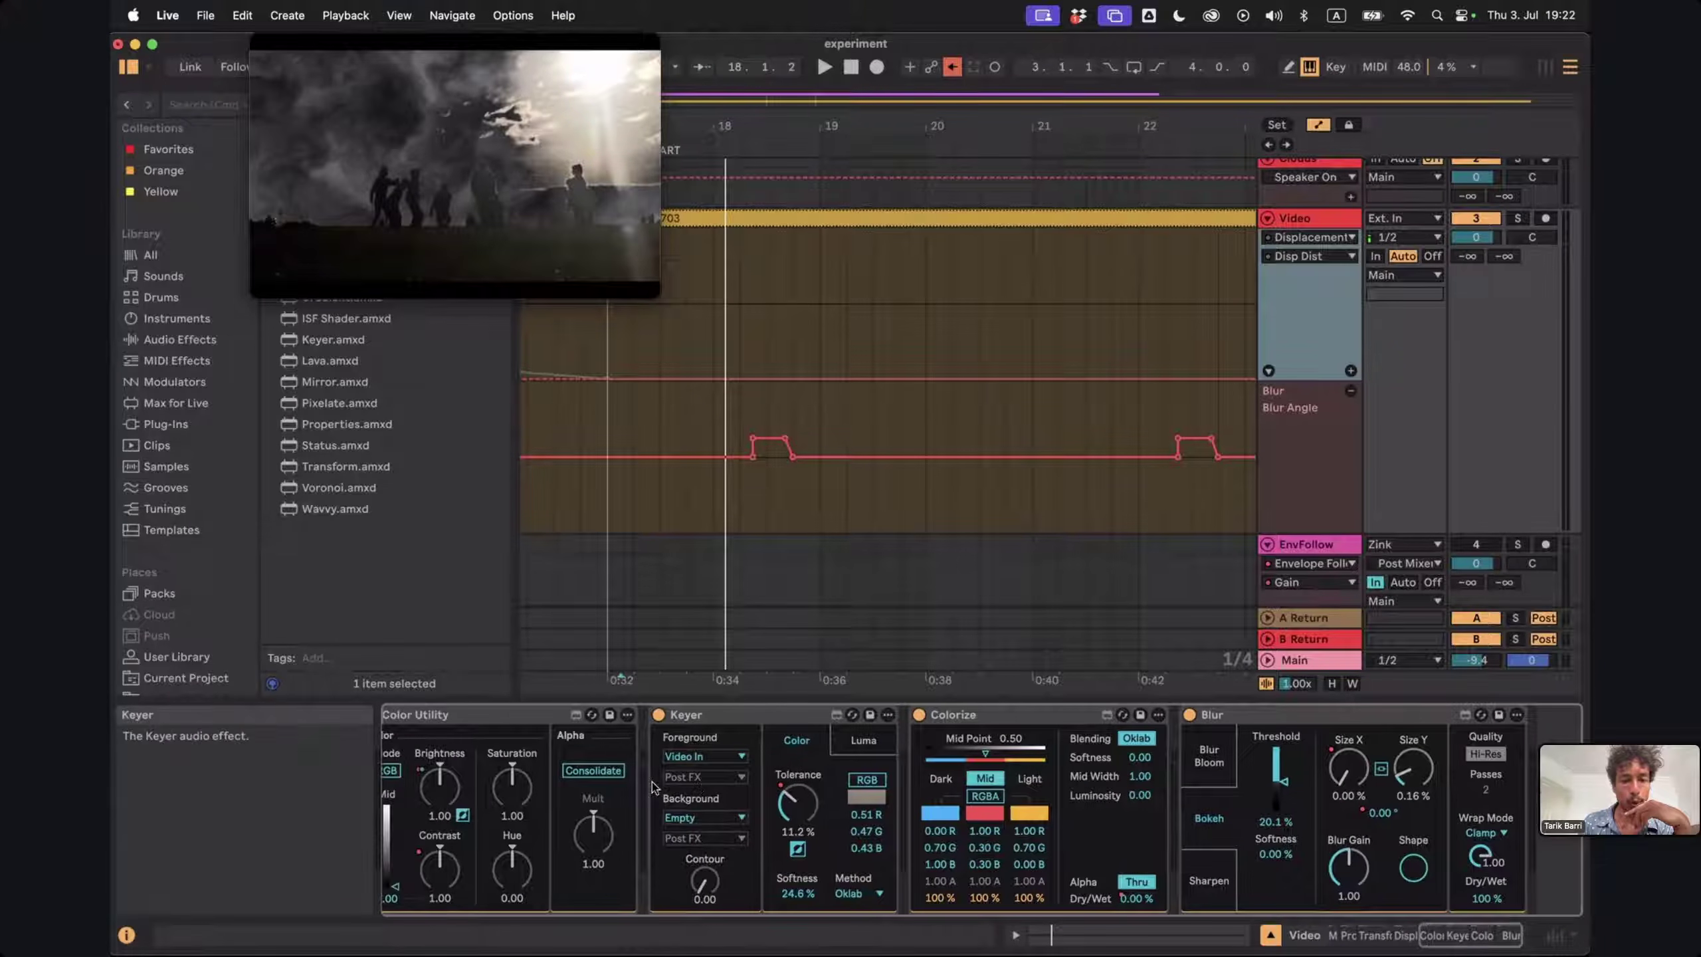
scroll(712, 833, "right", 2)
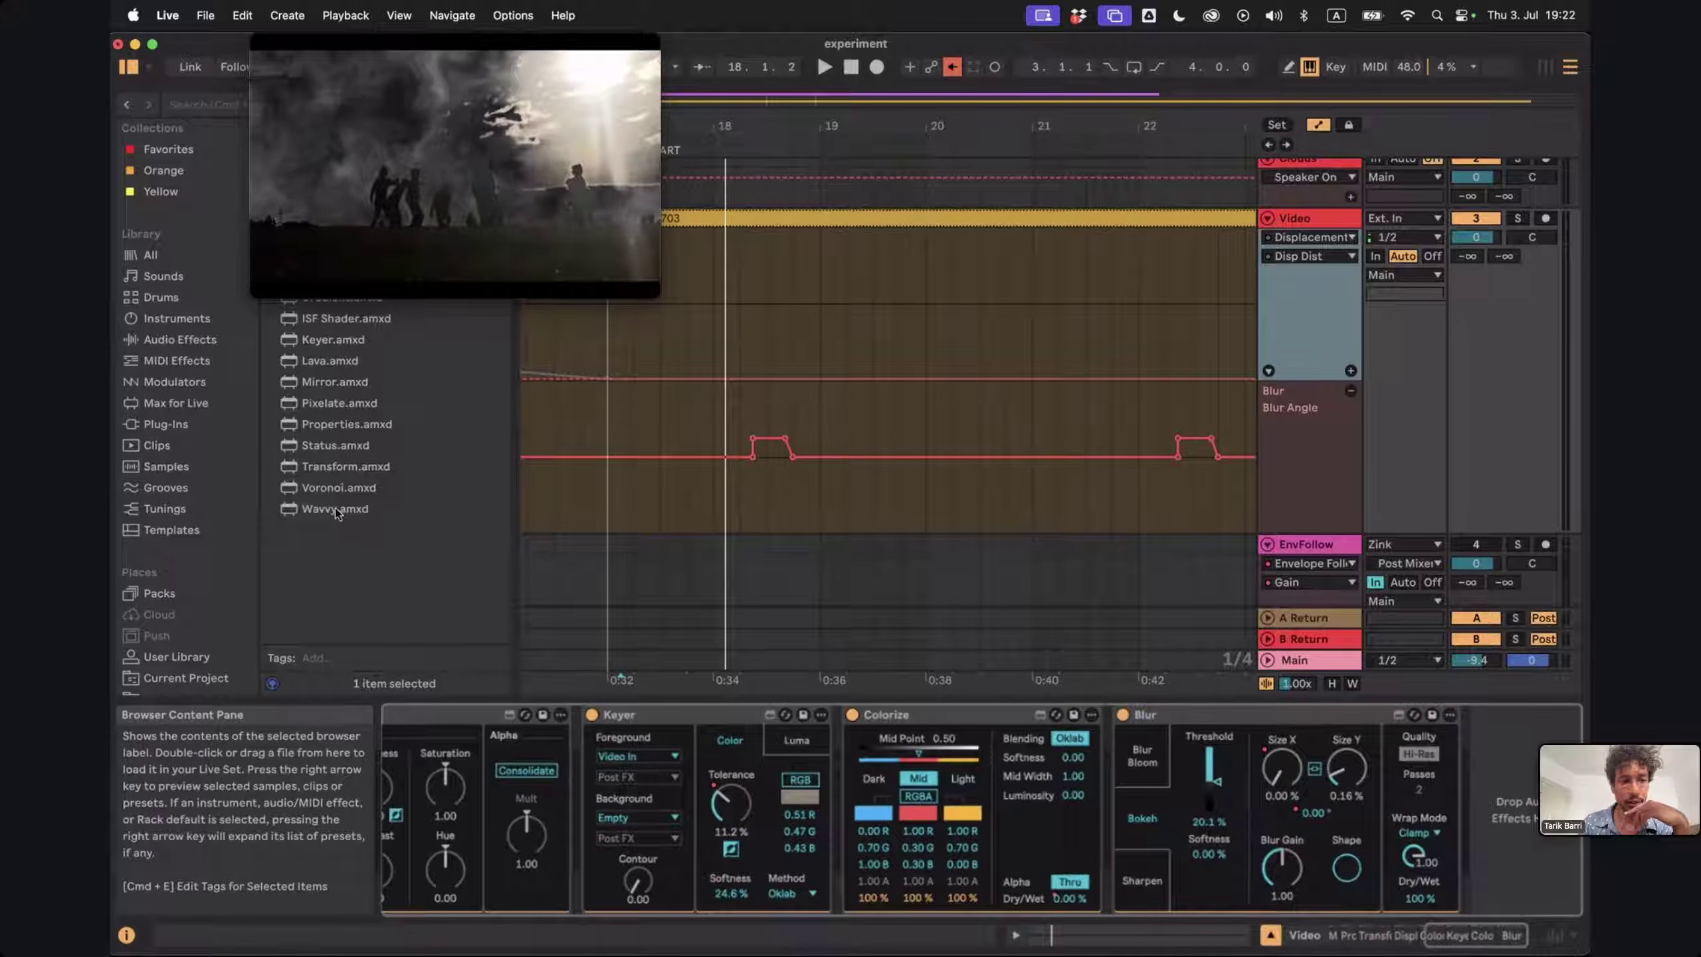
left_click(335, 509)
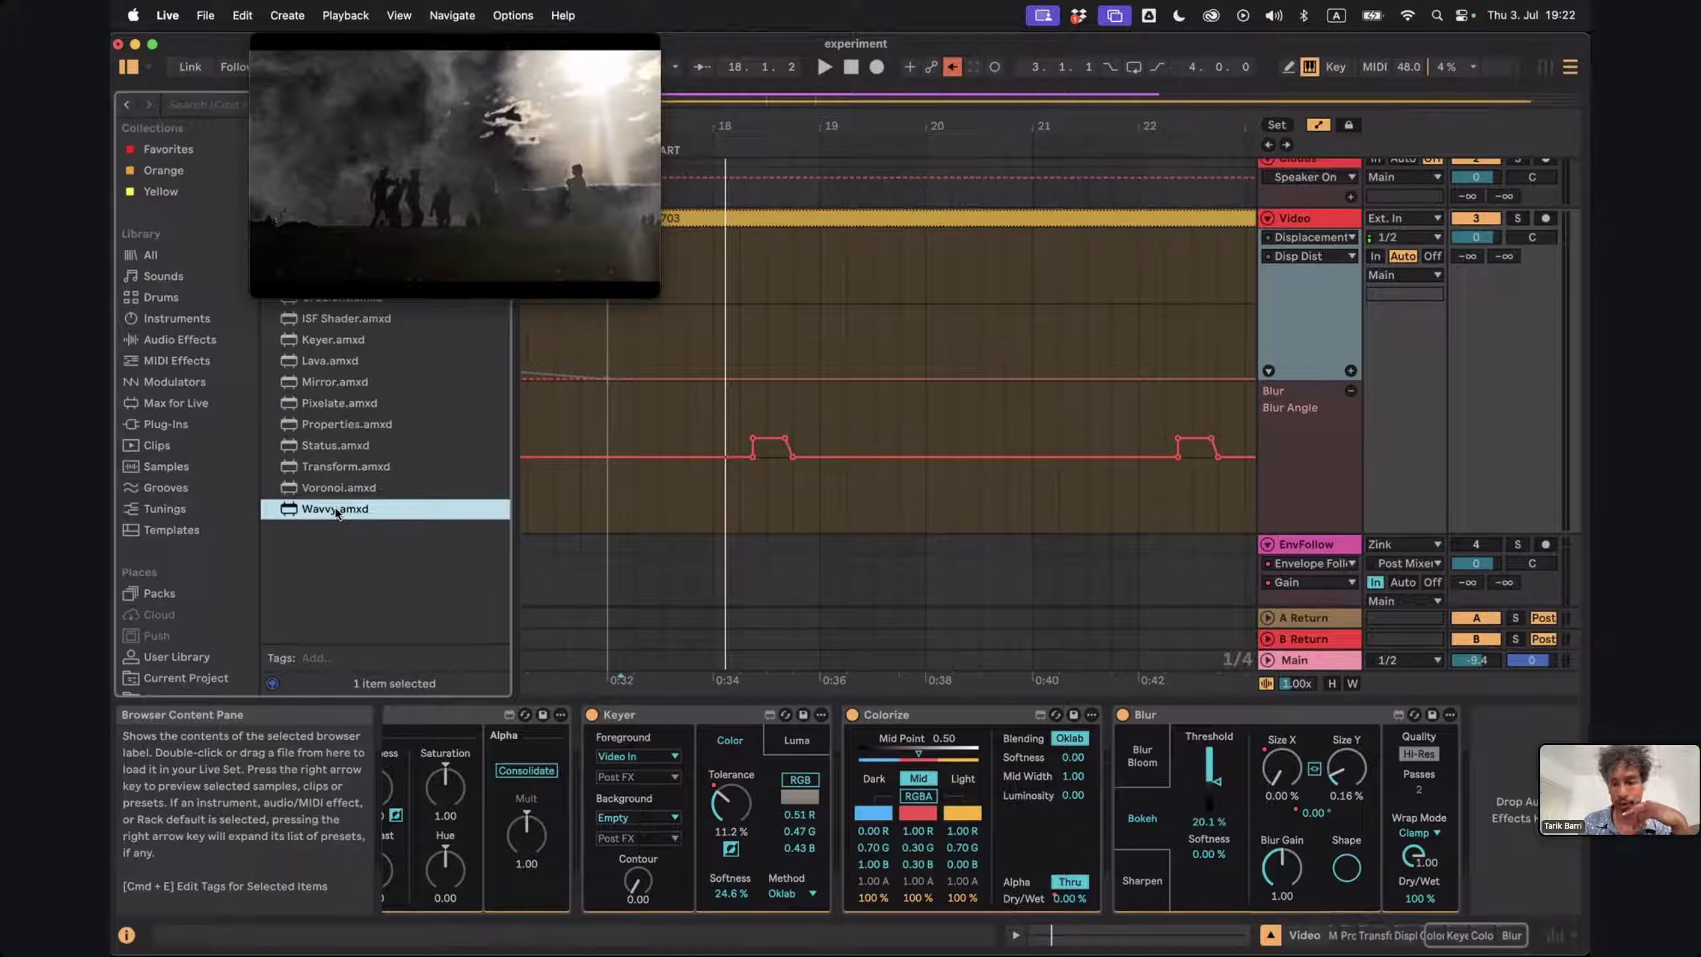
left_click_drag(1478, 771, 1481, 771)
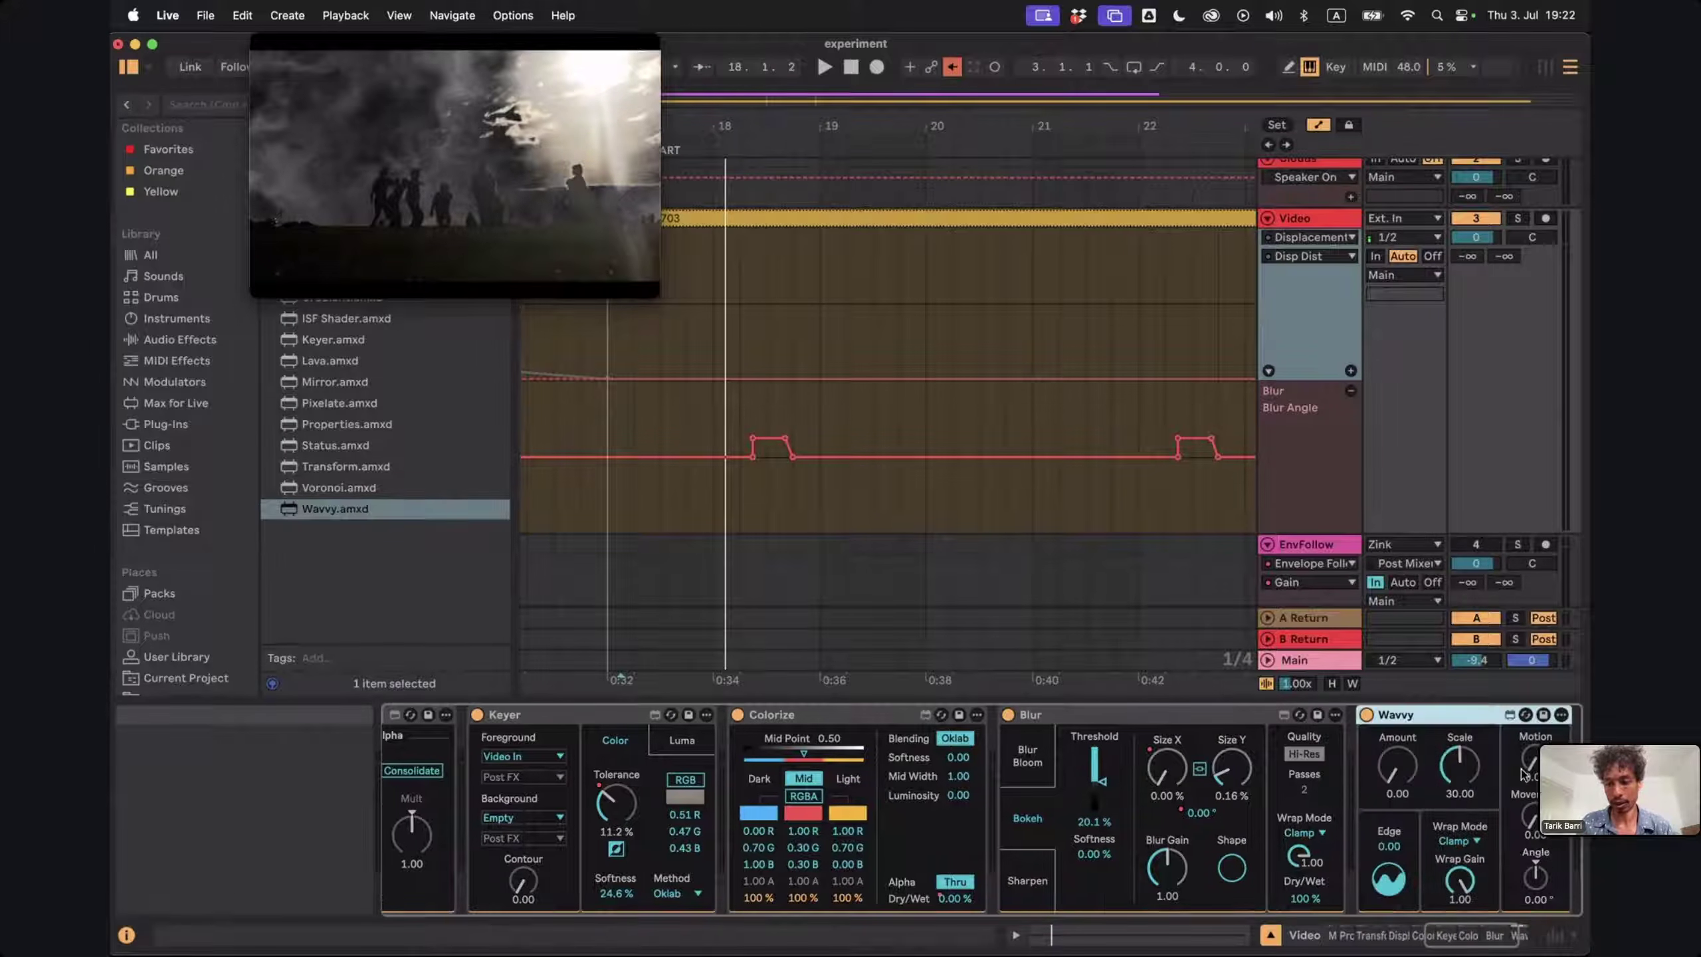
Try out the Wavvy effect, setting Scale to 7.70 and Edge to 1.00, and return Amount to 0.00
left_click(1396, 769)
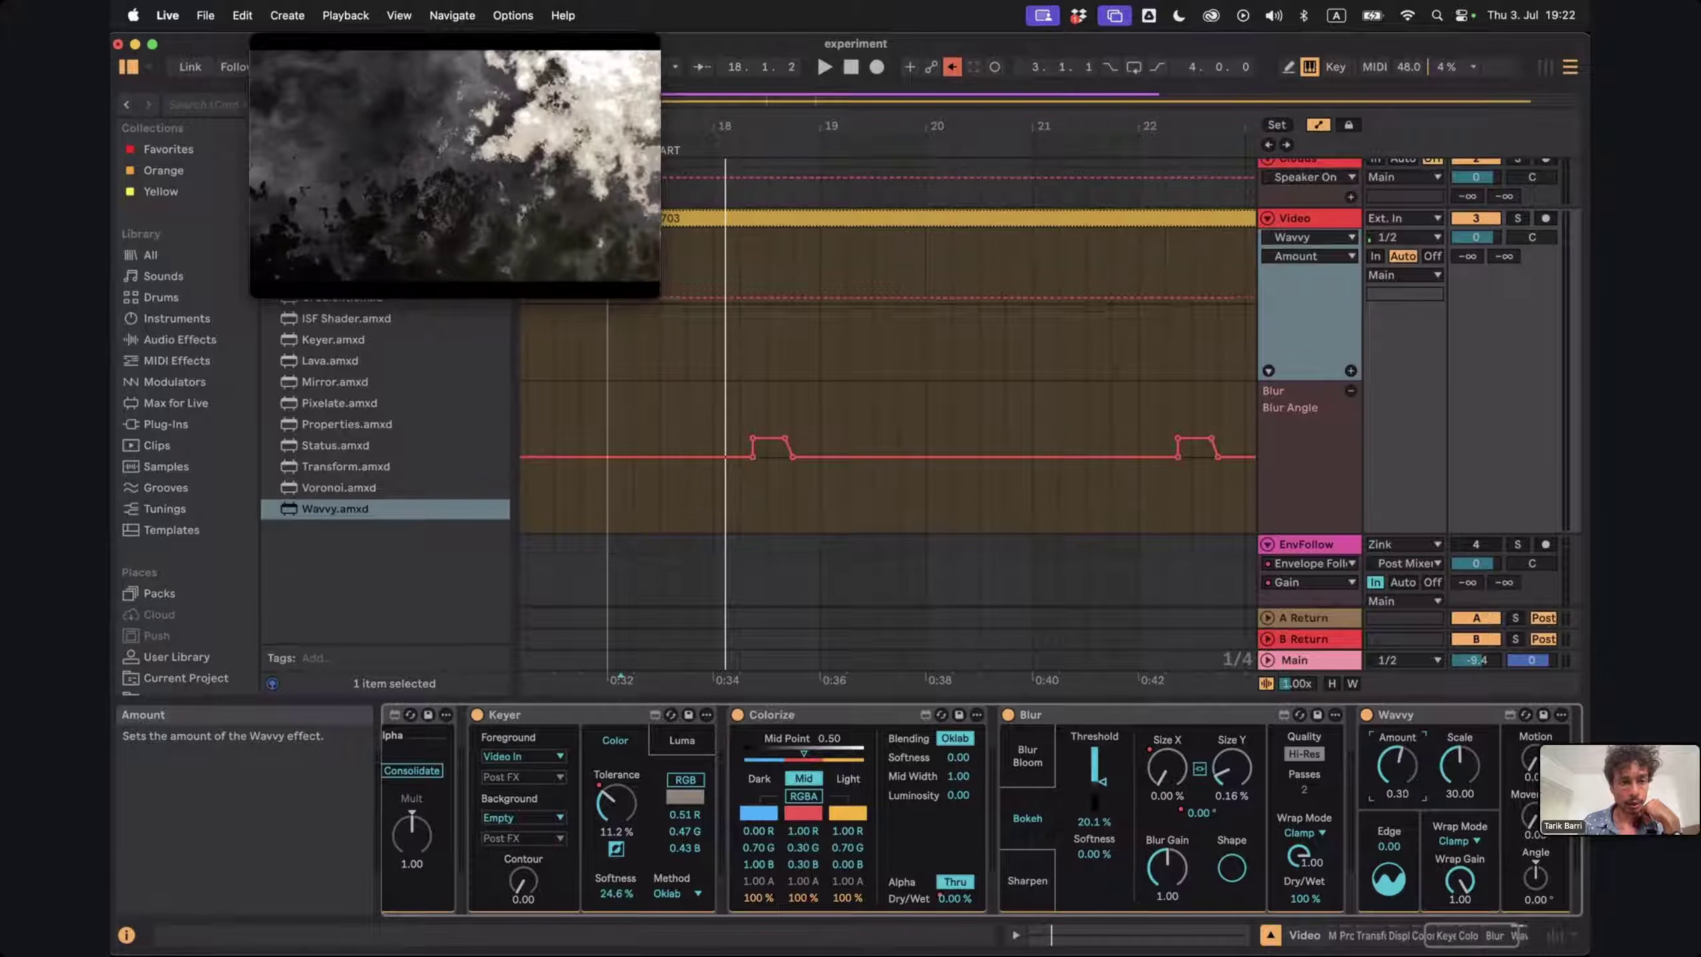
mouse_move(1396, 769)
left_mouse_down()
mouse_move(1397, 740)
mouse_move(1459, 778)
mouse_move(1459, 797)
left_mouse_up()
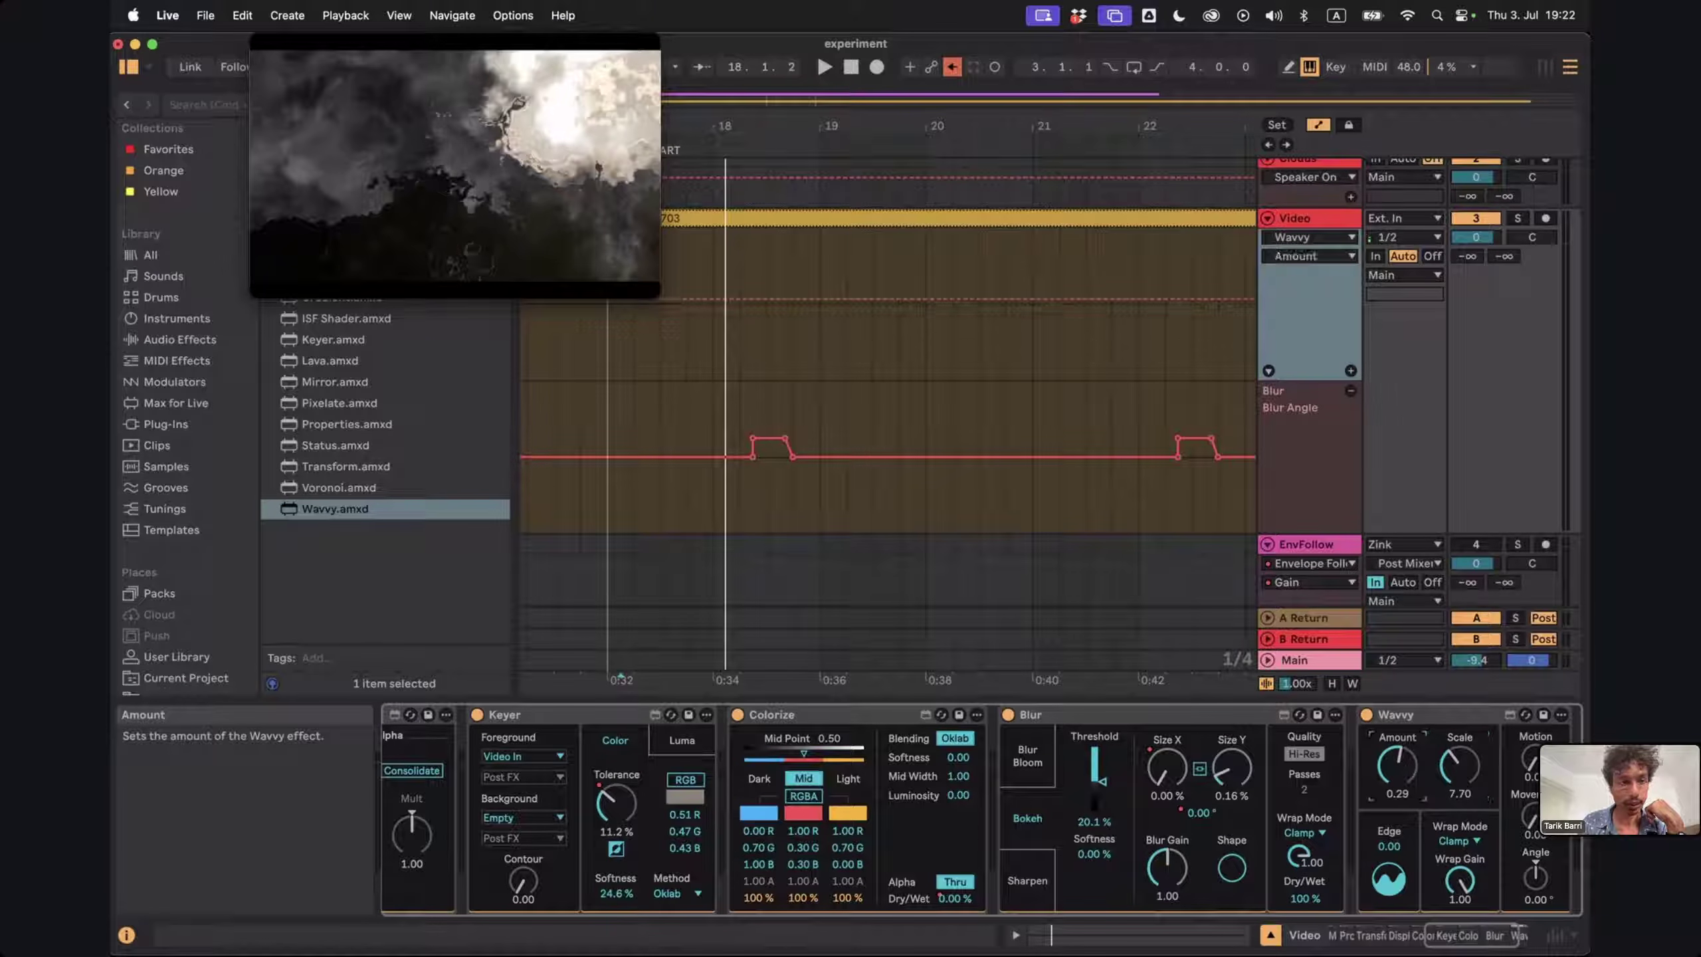
key("Delete")
left_click_drag(1407, 771, 1406, 744)
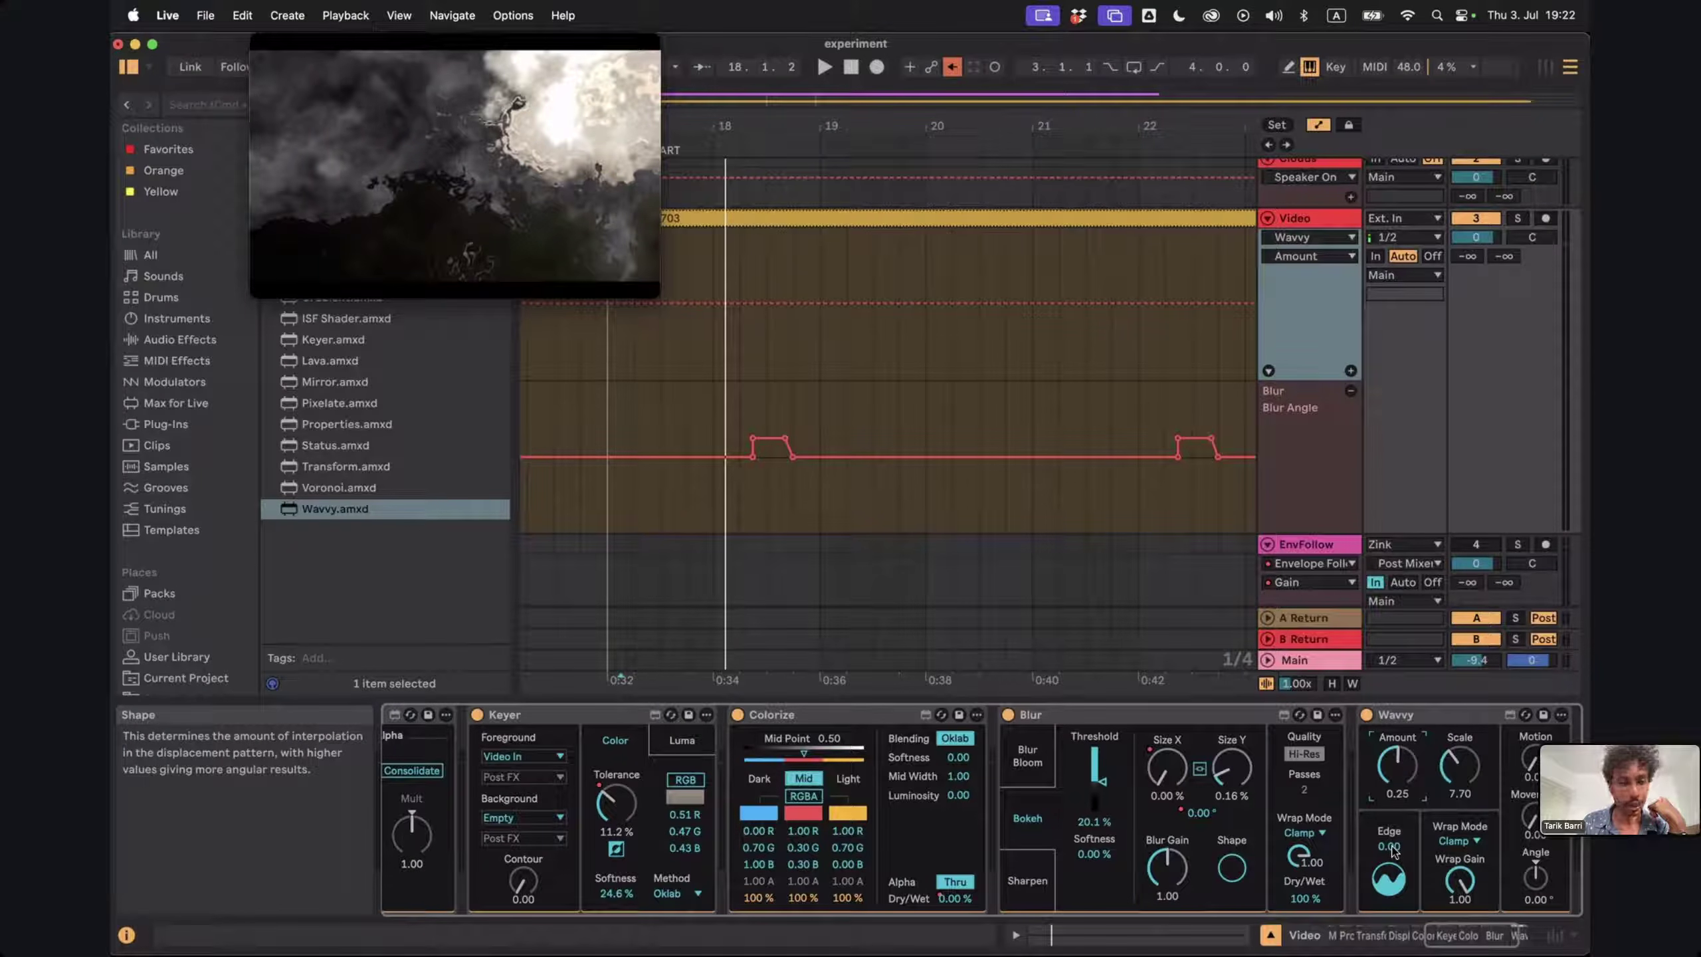
left_click_drag(1389, 871, 1391, 768)
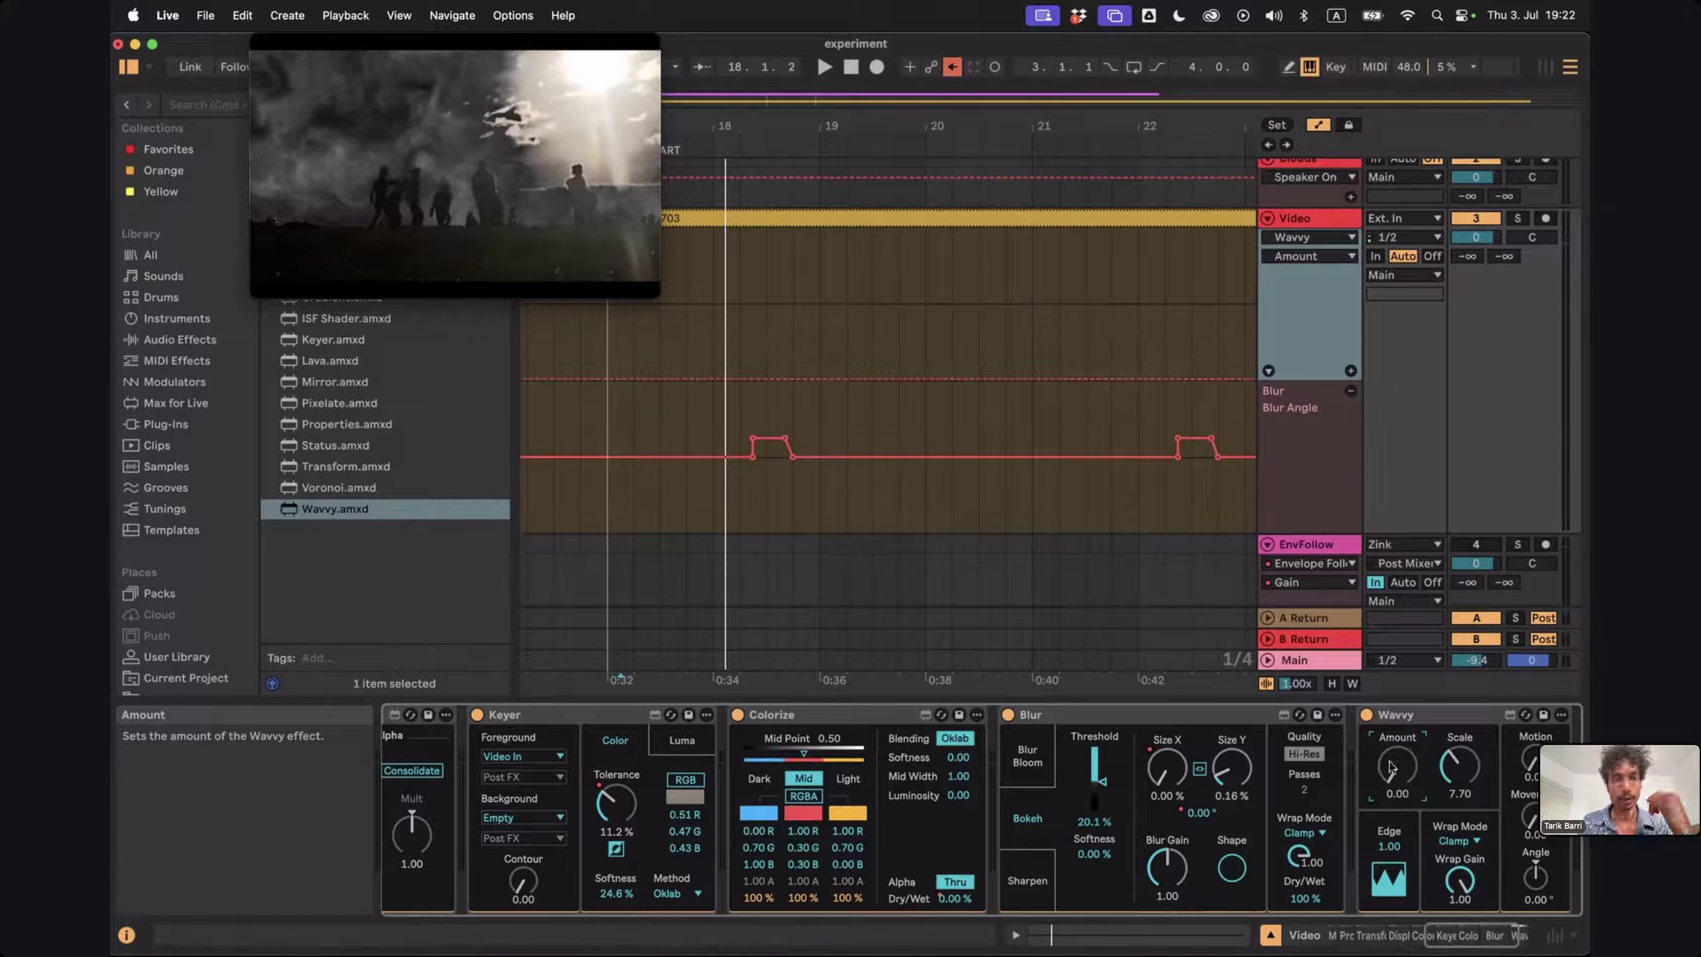
Move the video output window aside and play from 17.1.1 to just before bar 18 to locate the effect's cue
left_click_drag(554, 41, 1443, 43)
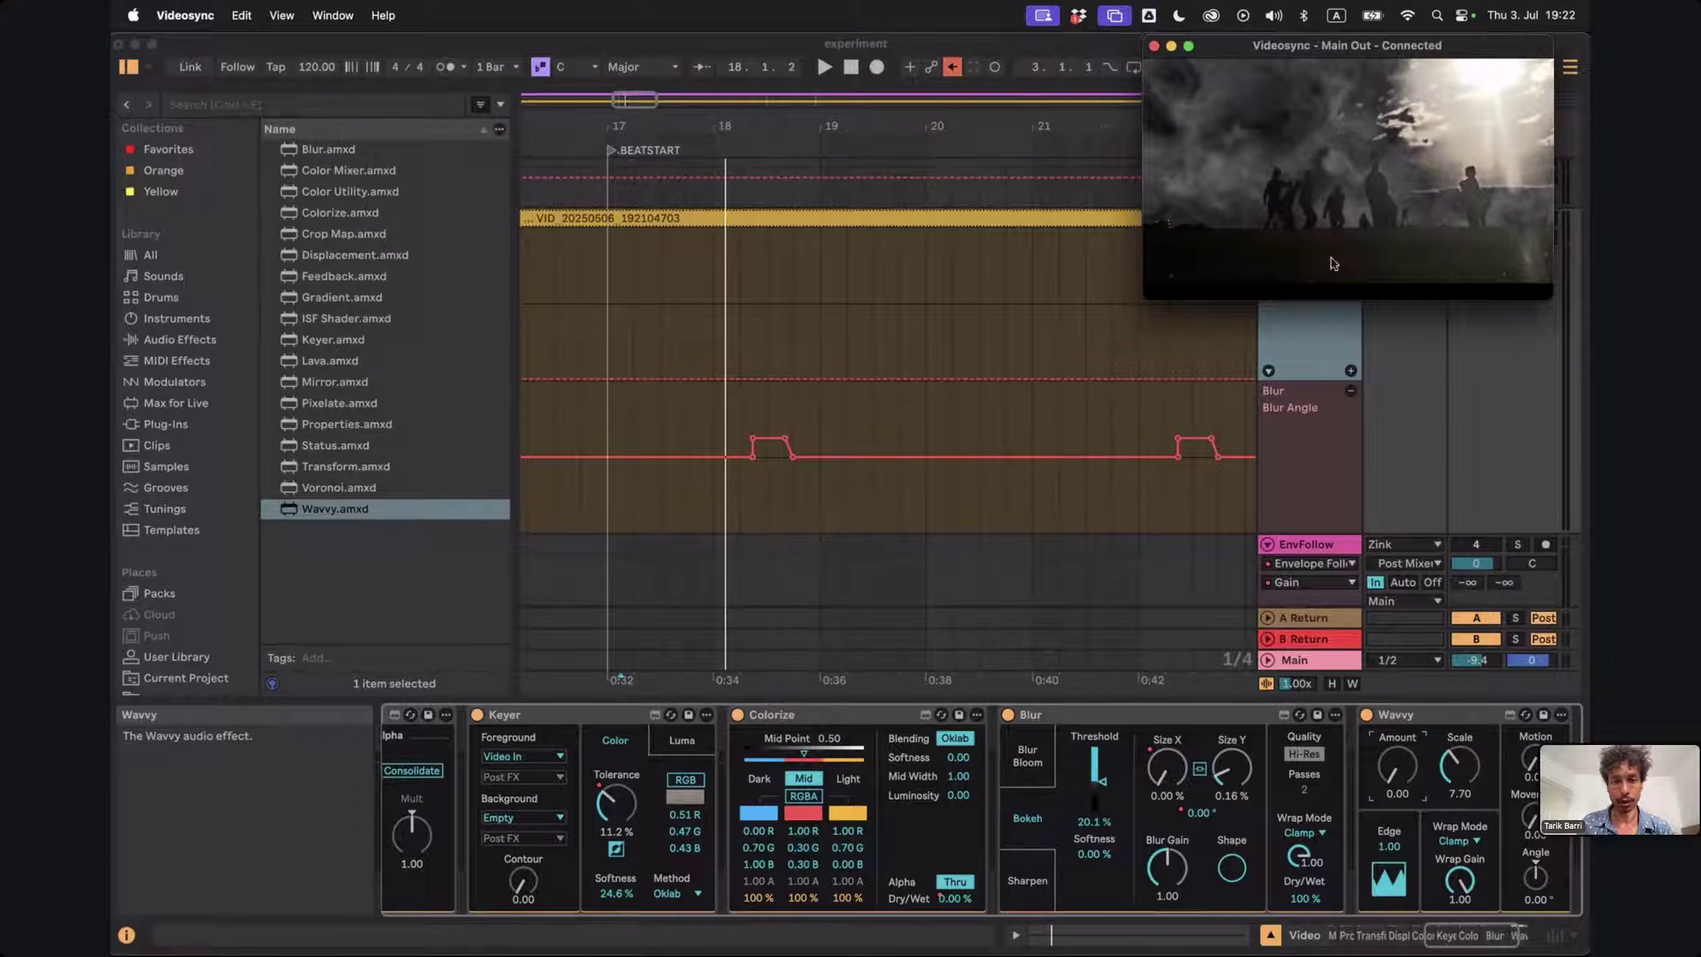
left_click(601, 316)
key("space")
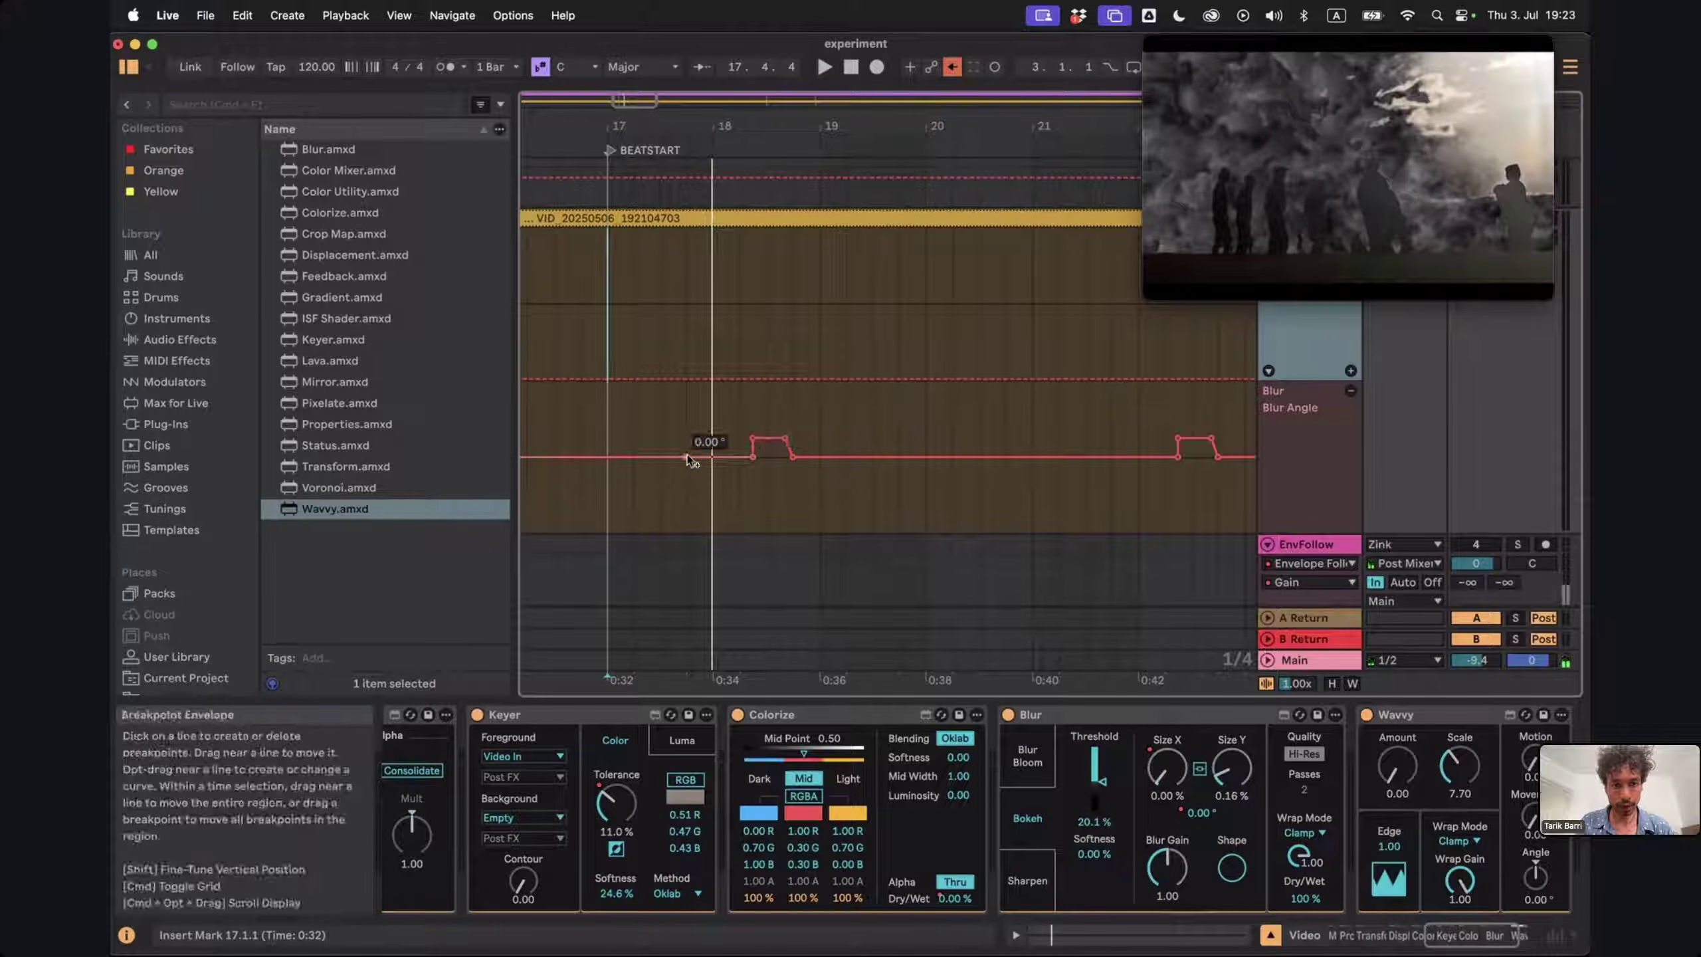
left_click(1400, 778)
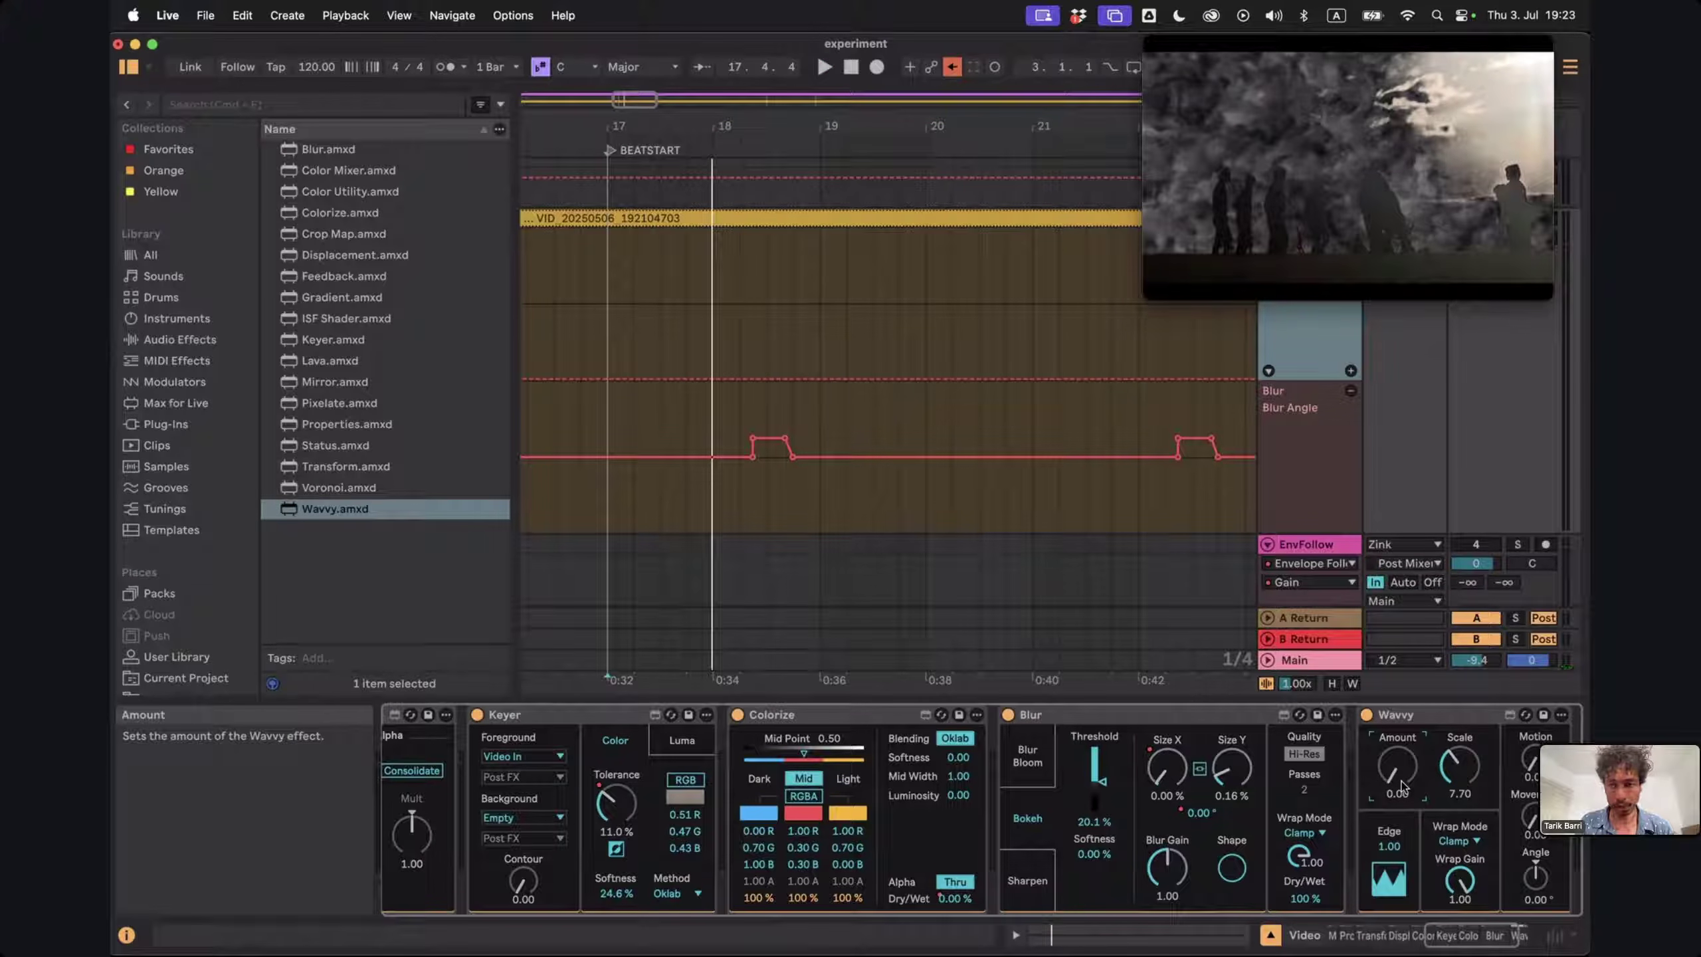
scroll(905, 437, "up", 5)
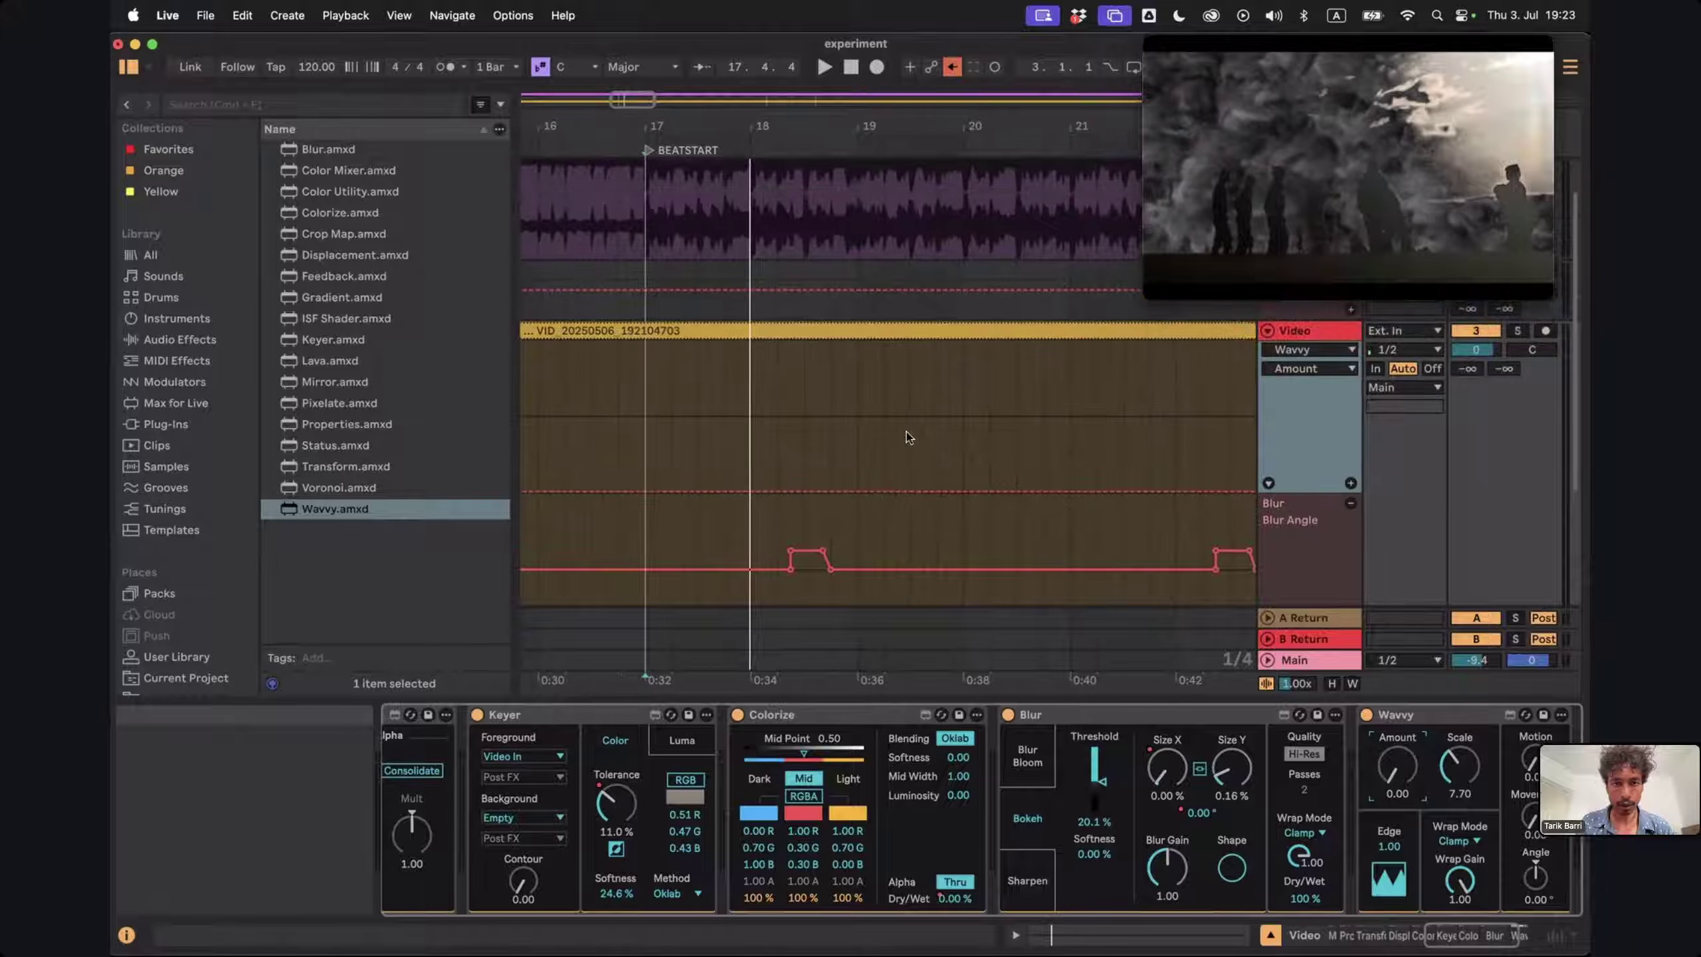
Raise the Video track's Wavvy Amount automation to 0.18 from 18.1.1 onward
left_click_drag(1232, 135, 274, 136)
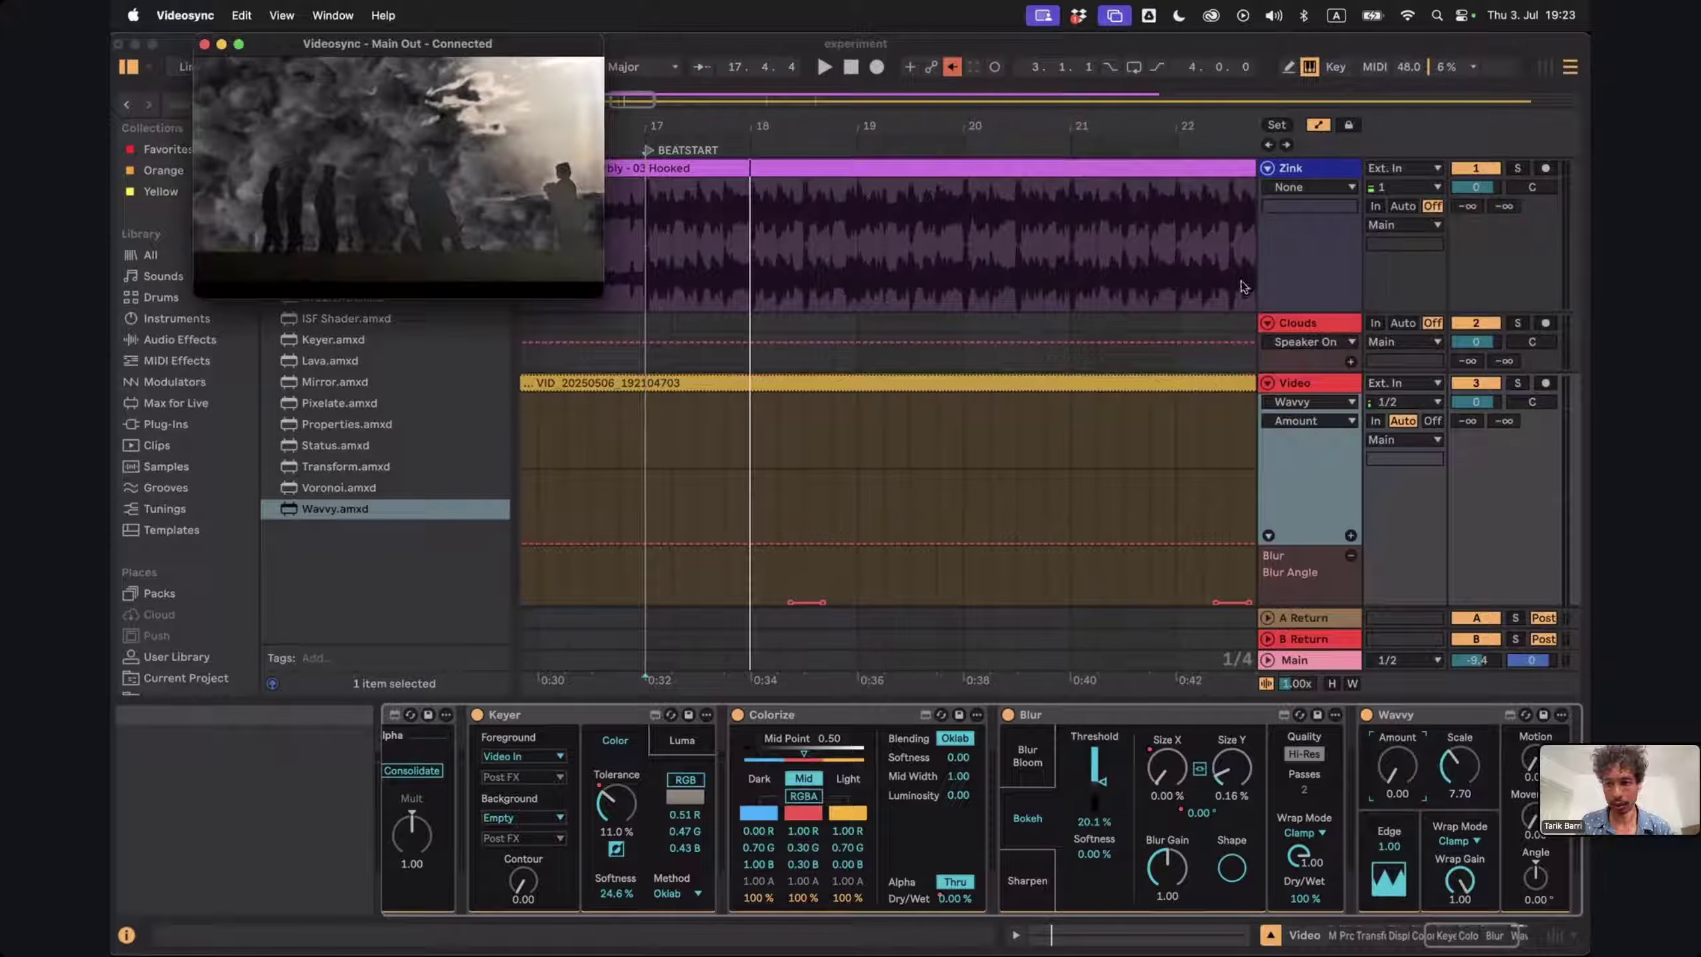
left_click(1398, 775)
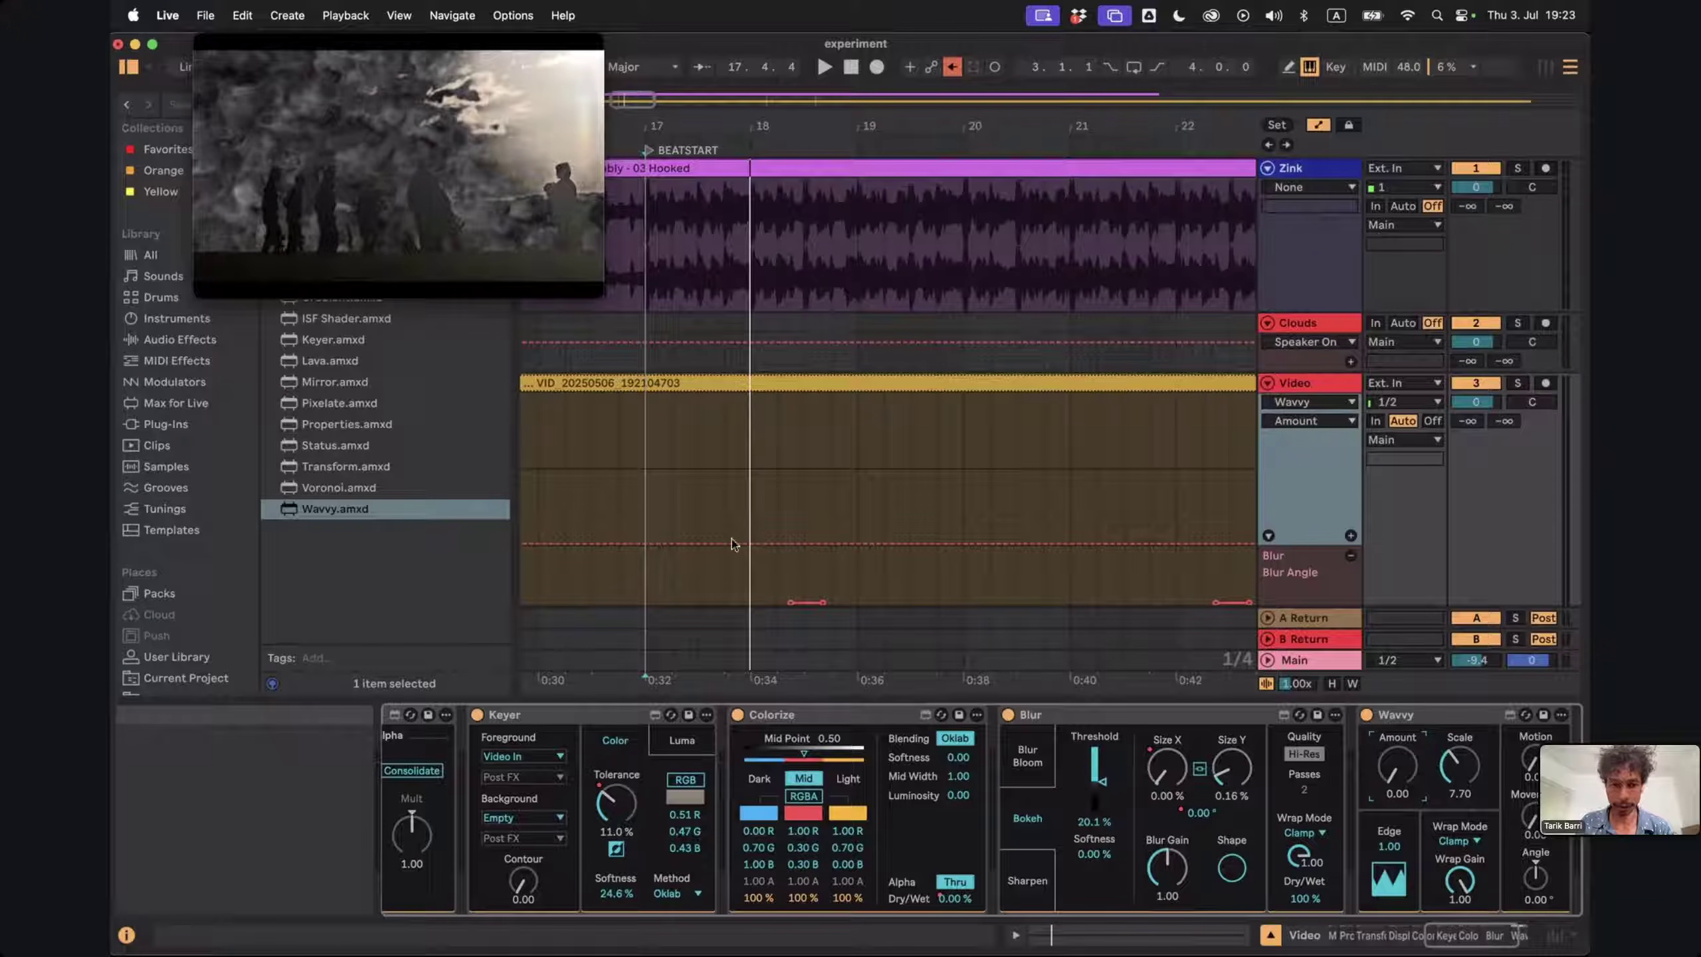
scroll(750, 523, "down", 2)
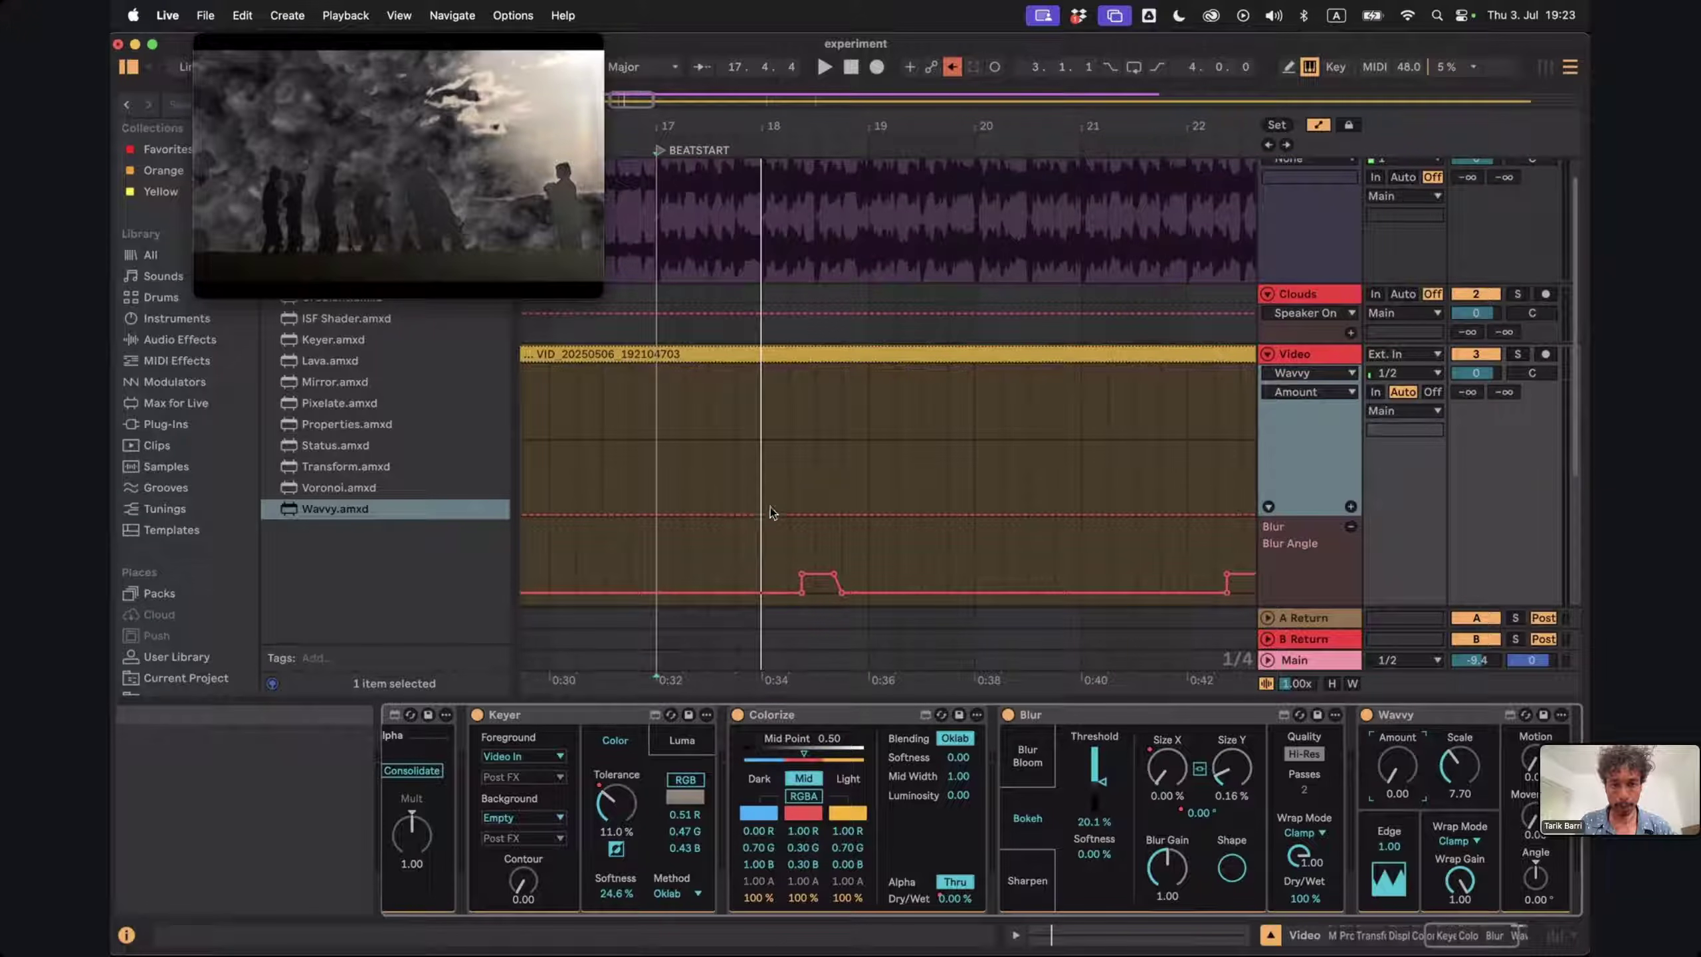
left_click(763, 514)
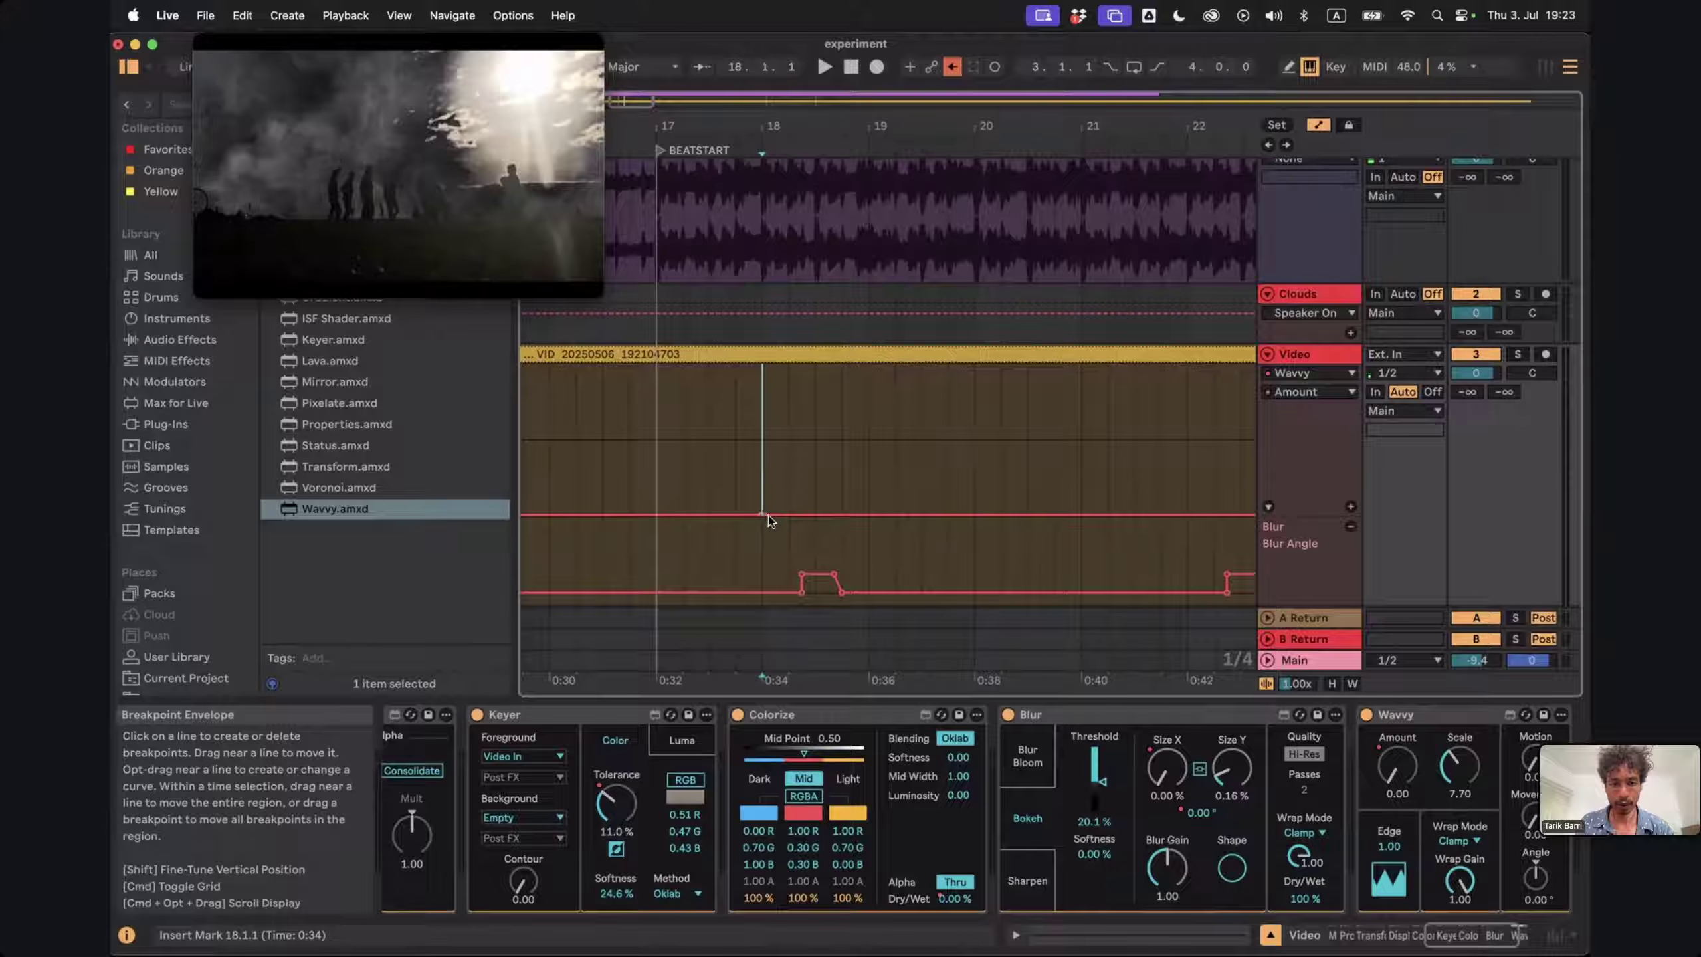
left_click_drag(771, 514, 771, 450)
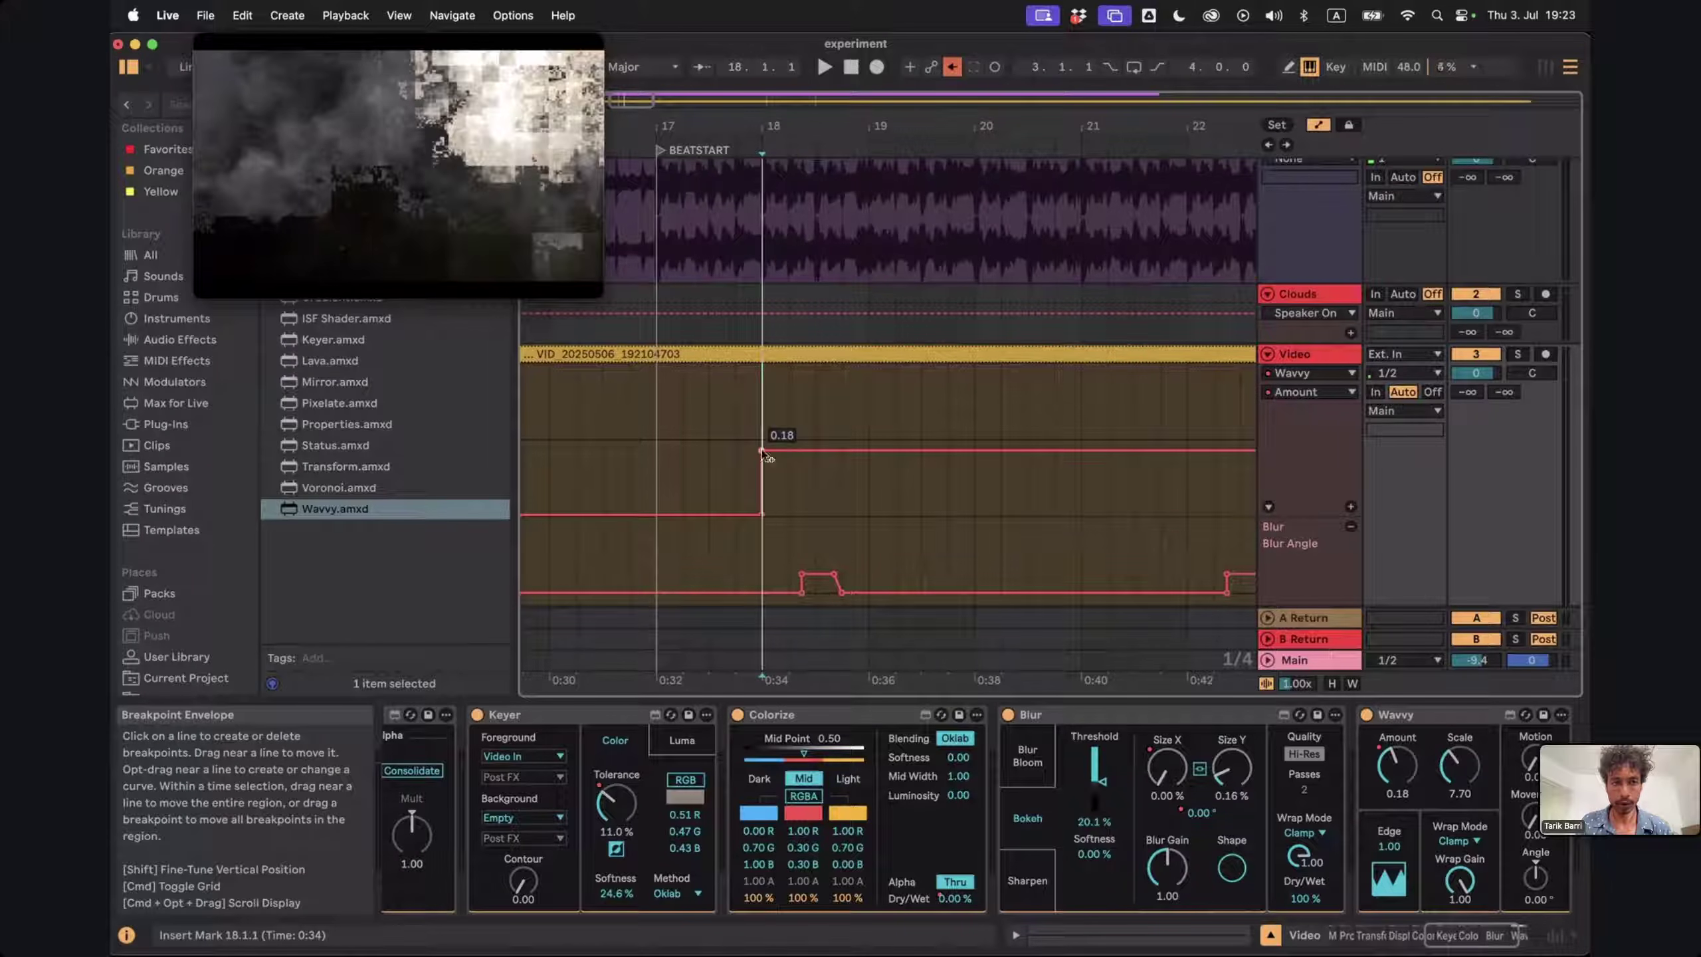
Play the Wavvy Amount jump with the music, starting from 16.4.1
key("Left")
key("Left")
key("Left")
key("Left")
key("Left")
key("space")
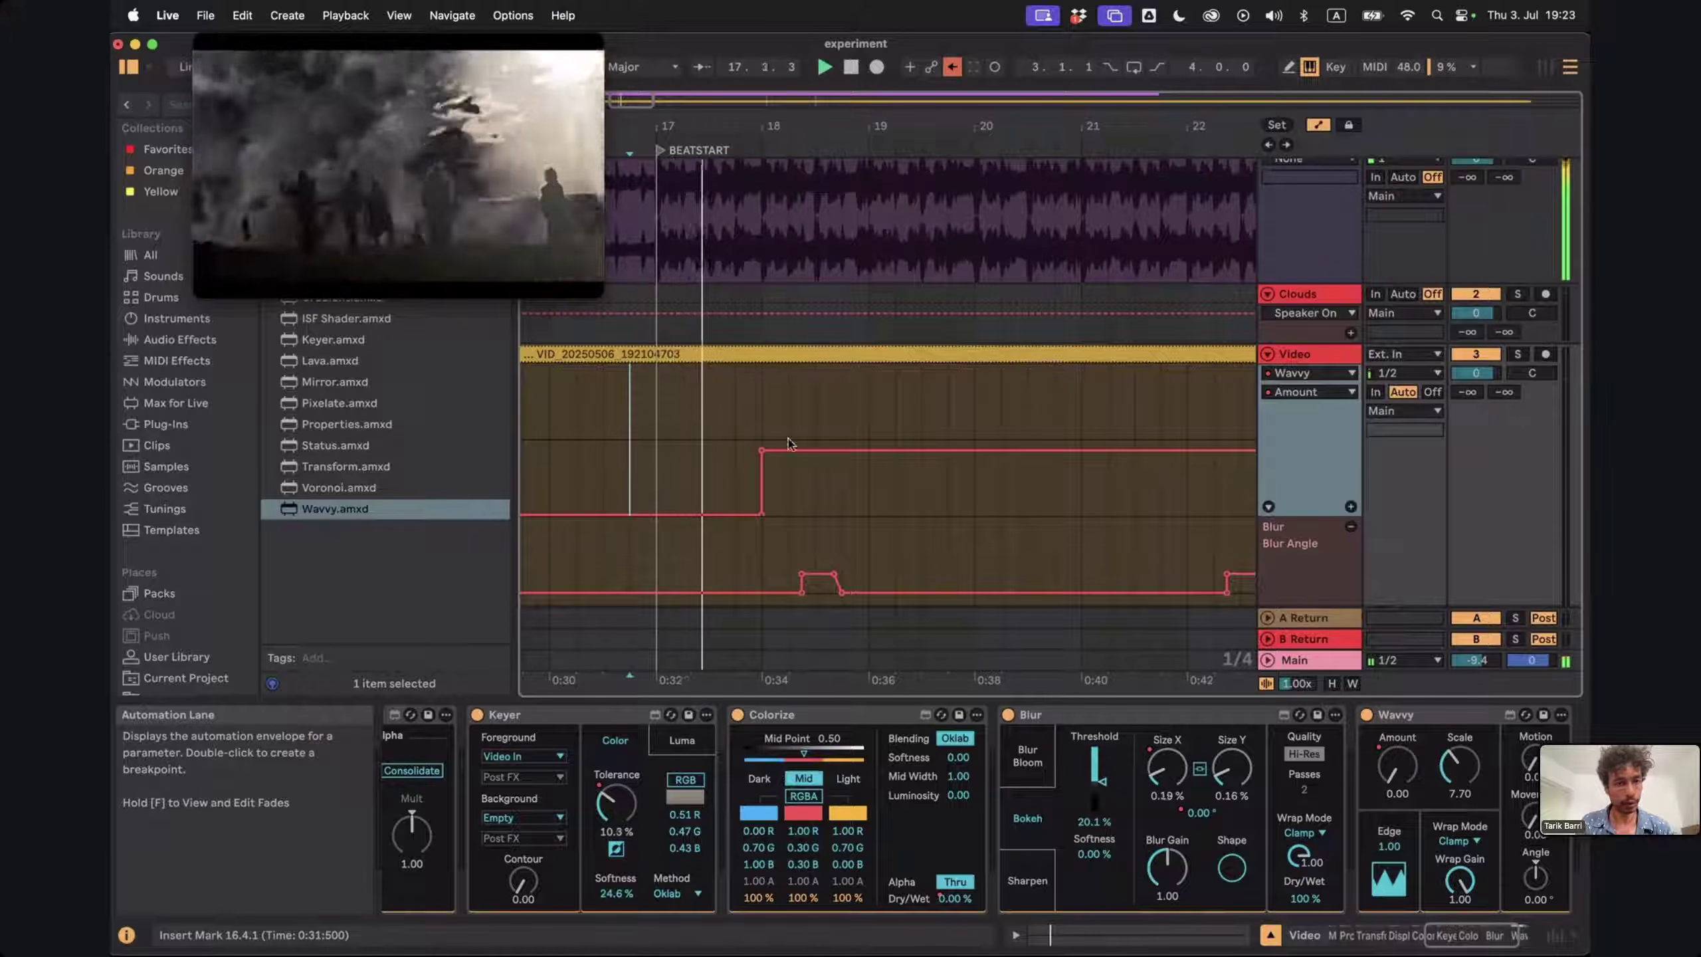
Start the Wavvy Amount jump at 17.4.1 with a value of 0.27, and check it in playback from 16.4.1
left_click(725, 471)
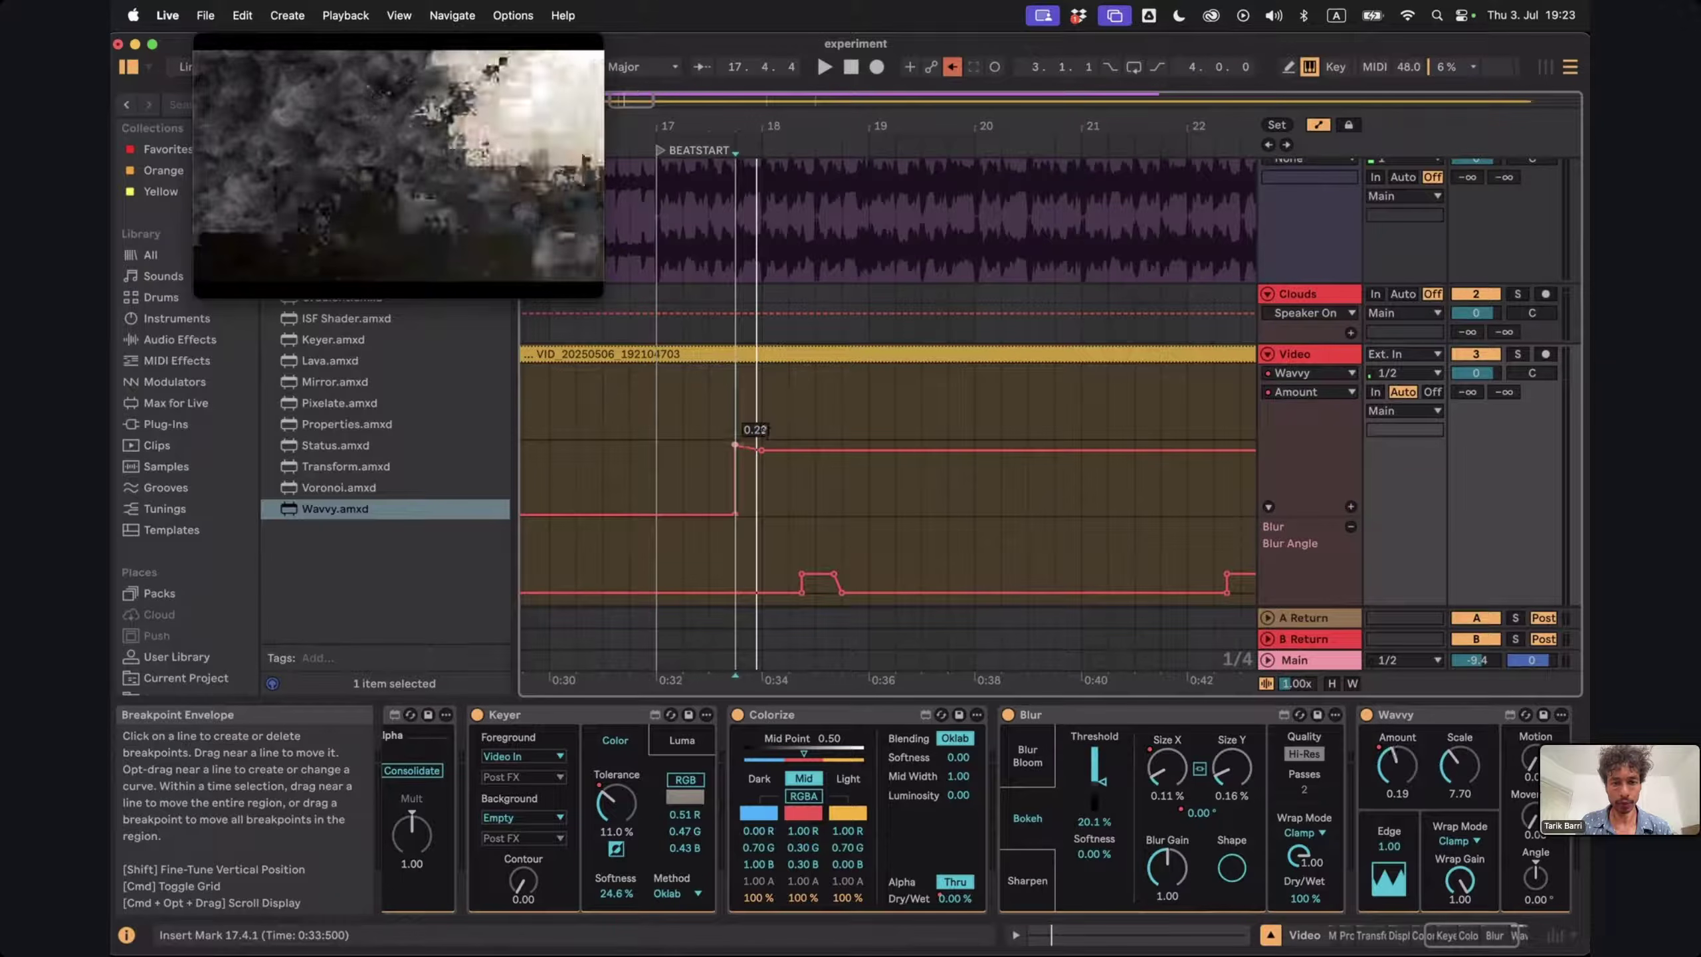
left_click(759, 450)
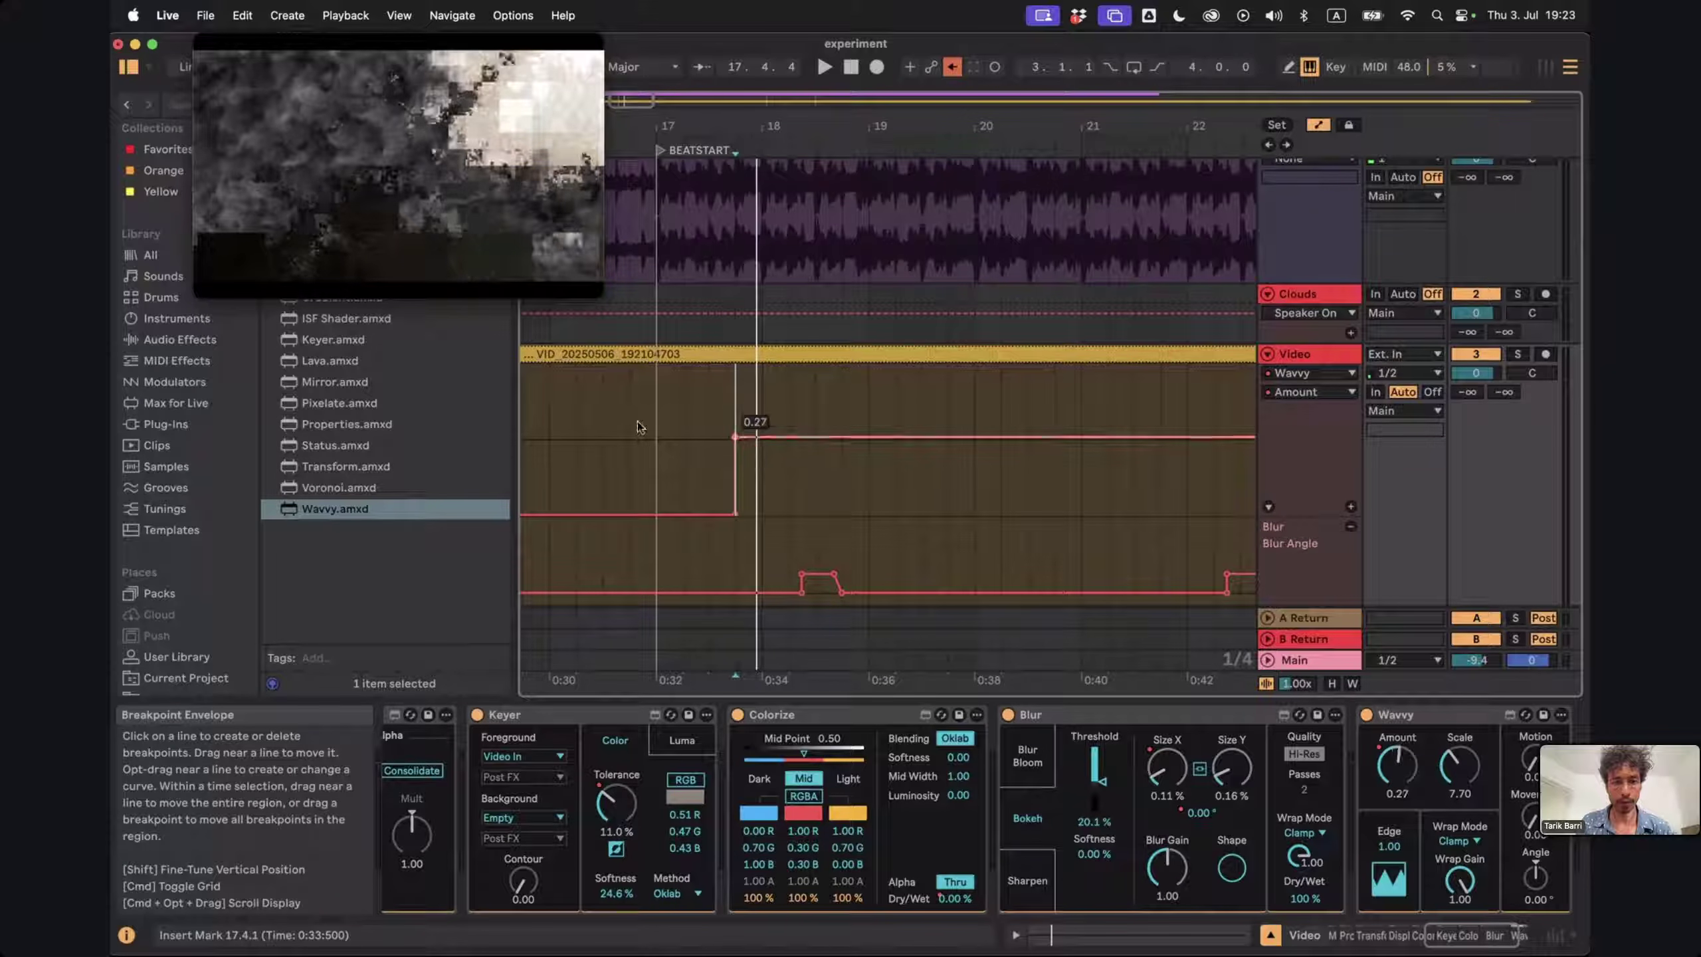
left_click(637, 421)
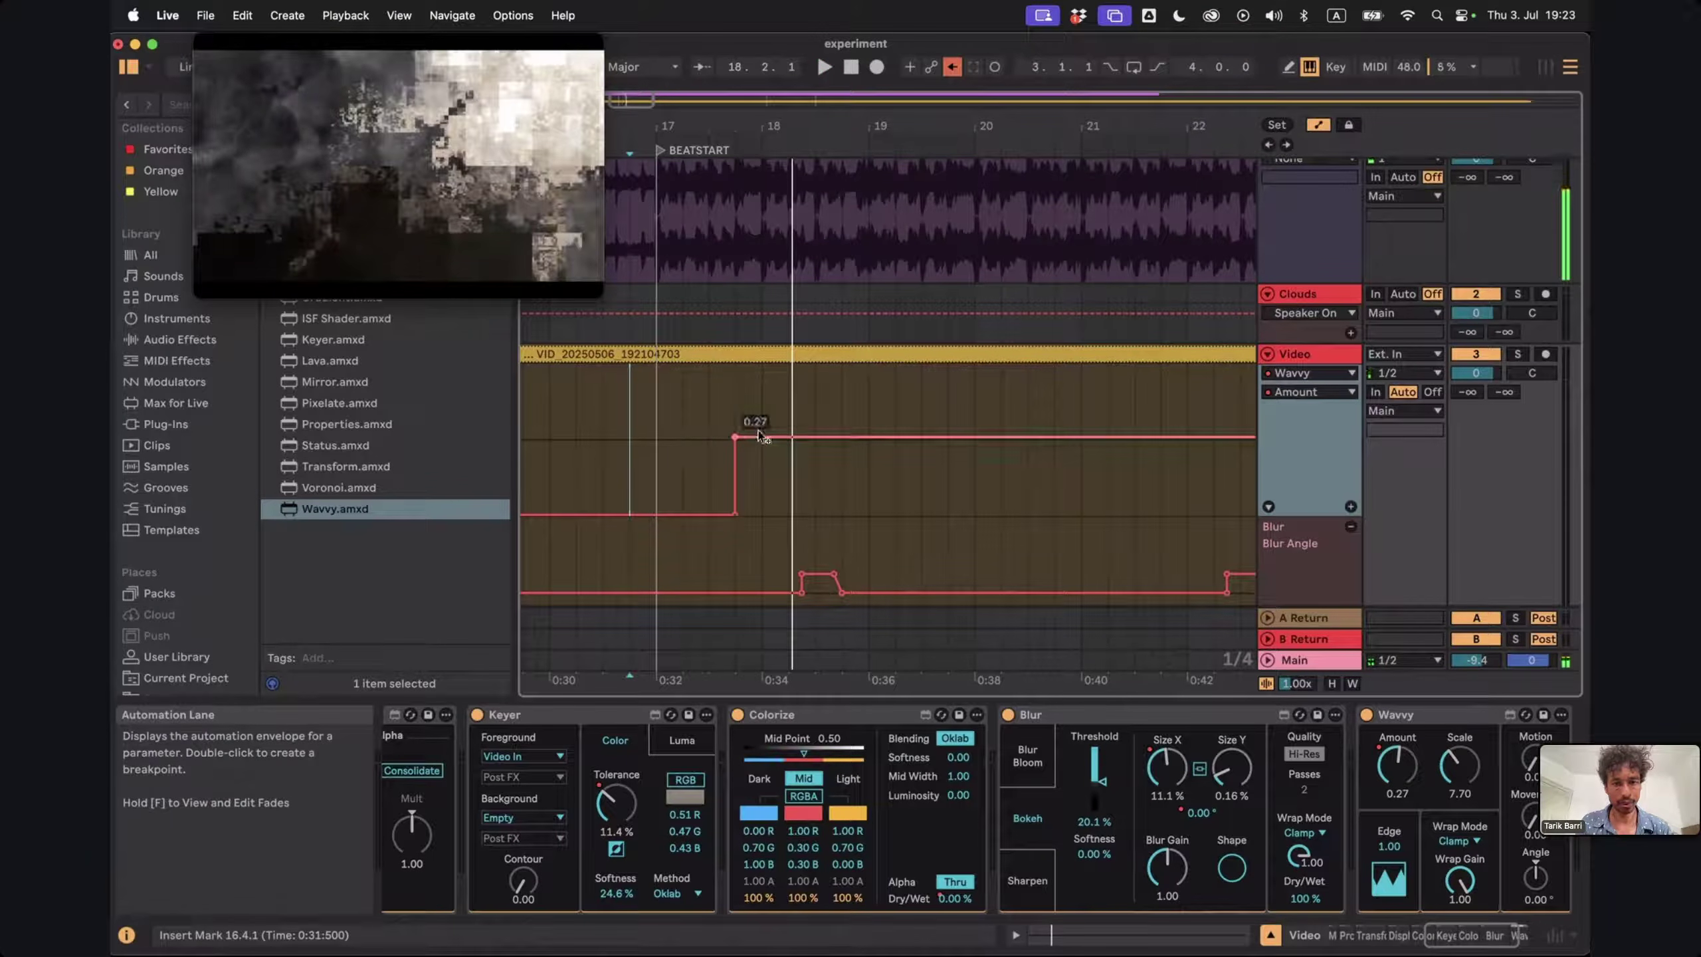
key("space")
key("space")
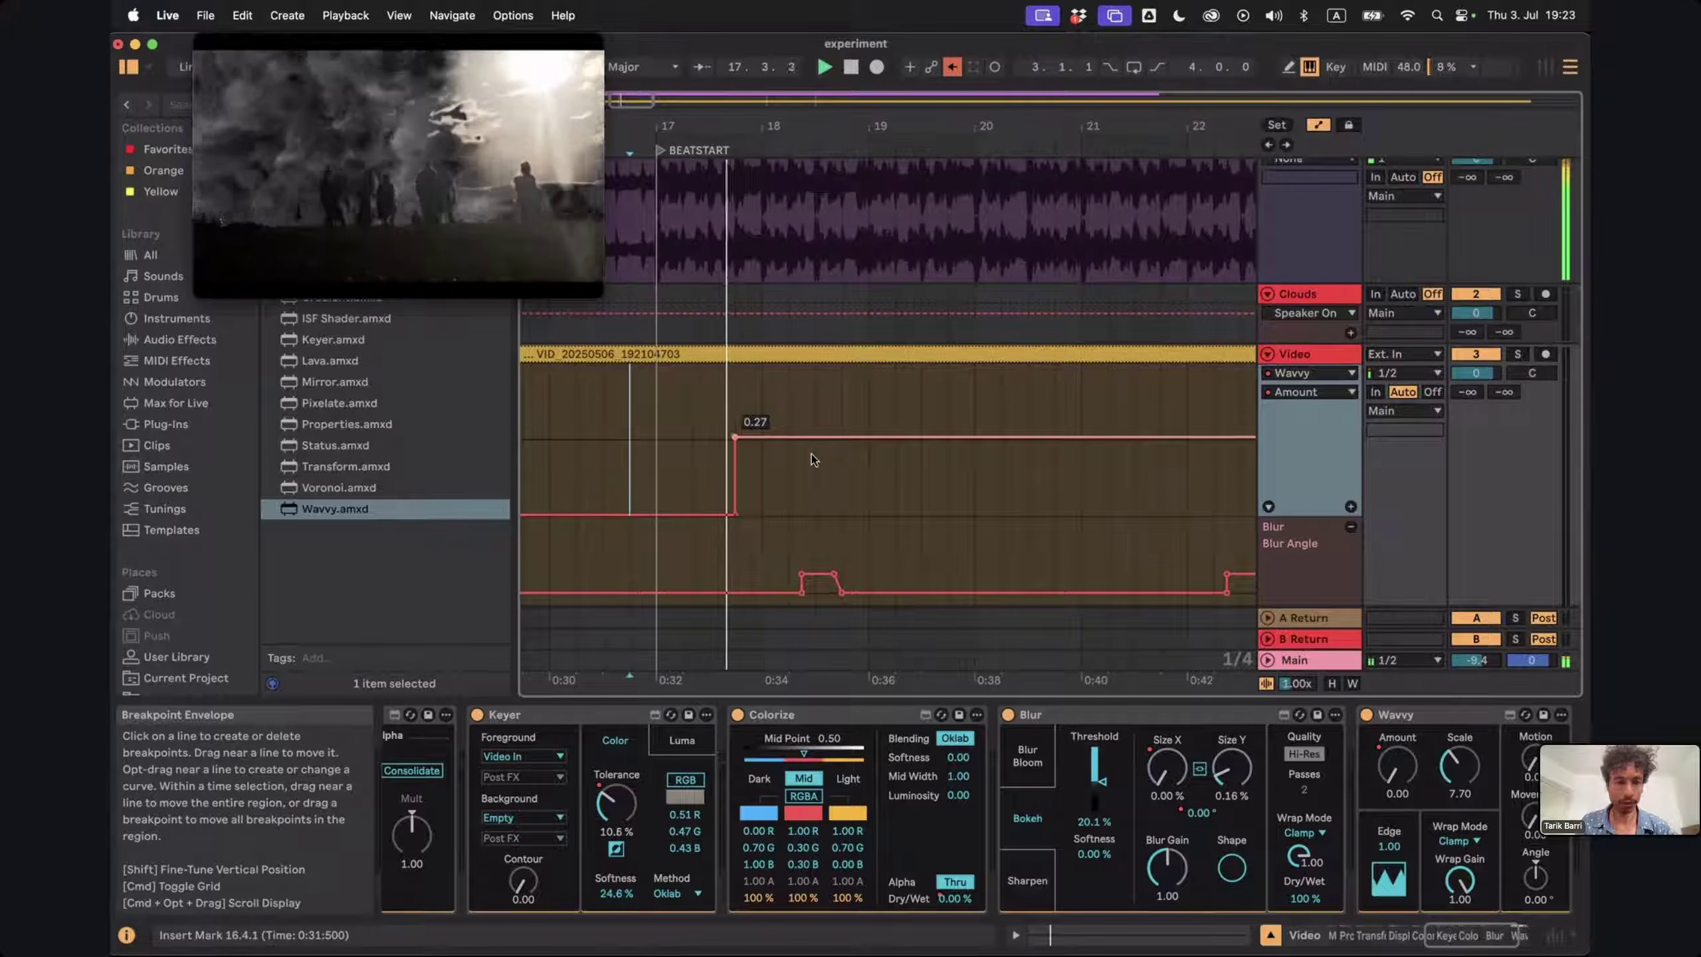
key("space")
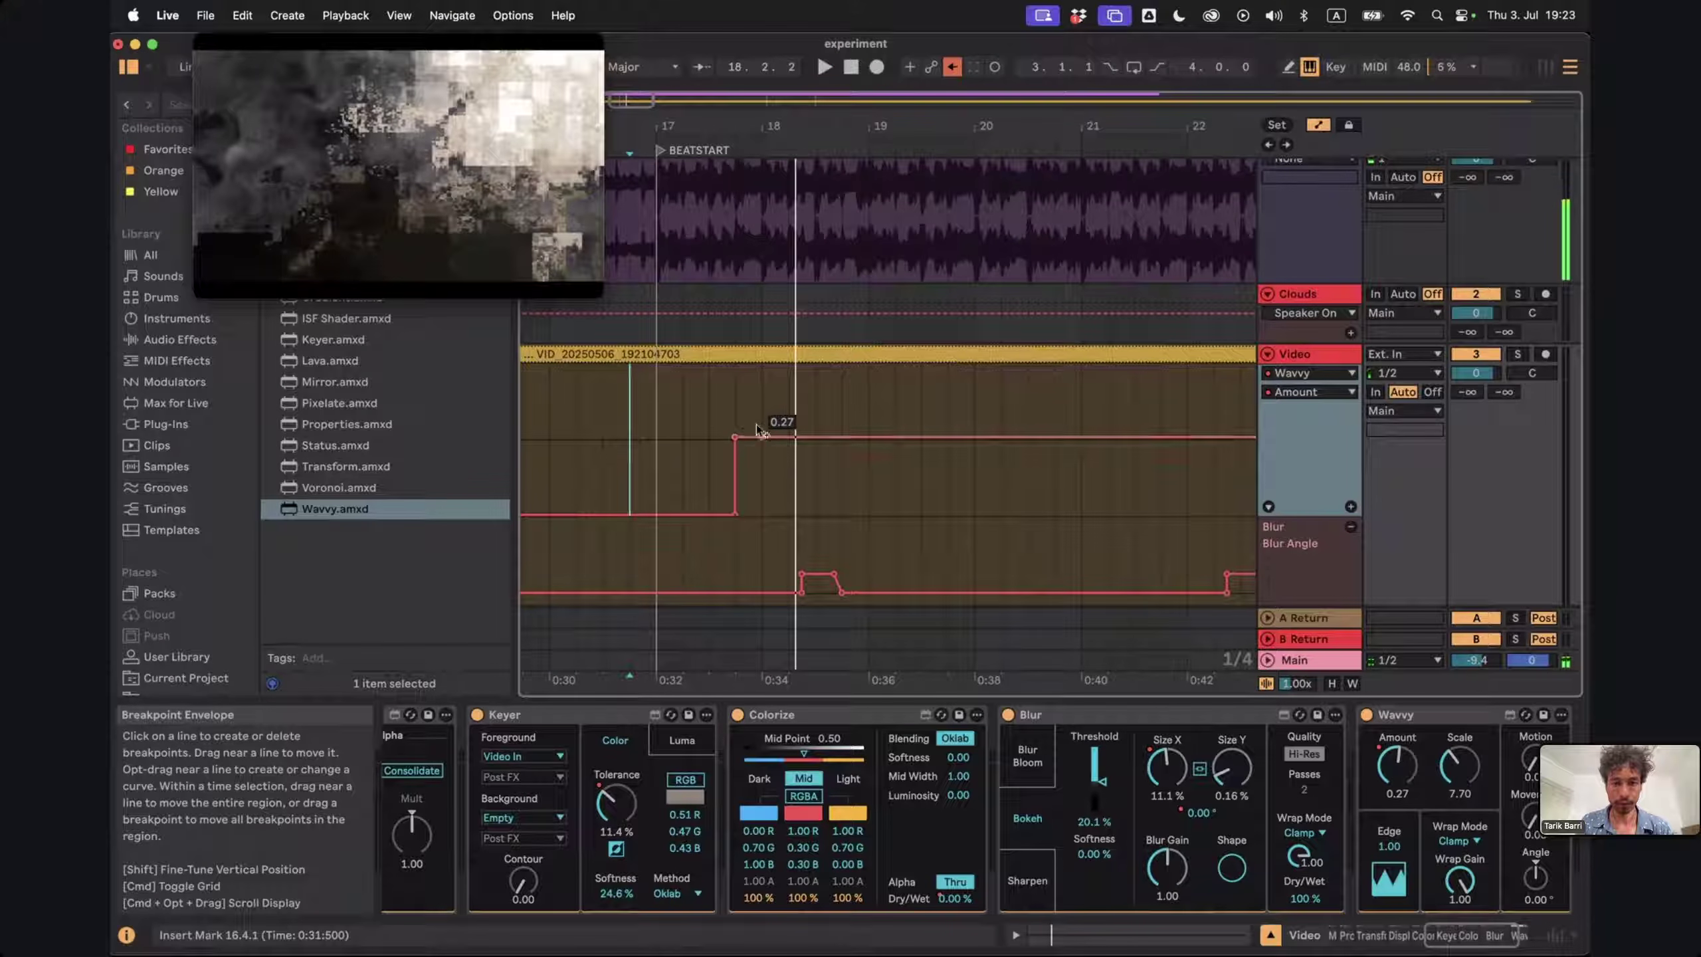
Drop the Wavvy Amount automation back to 0.00 at 18.1.1, and play the resulting pulse from 17.1.1
left_click(762, 412)
left_click(762, 437)
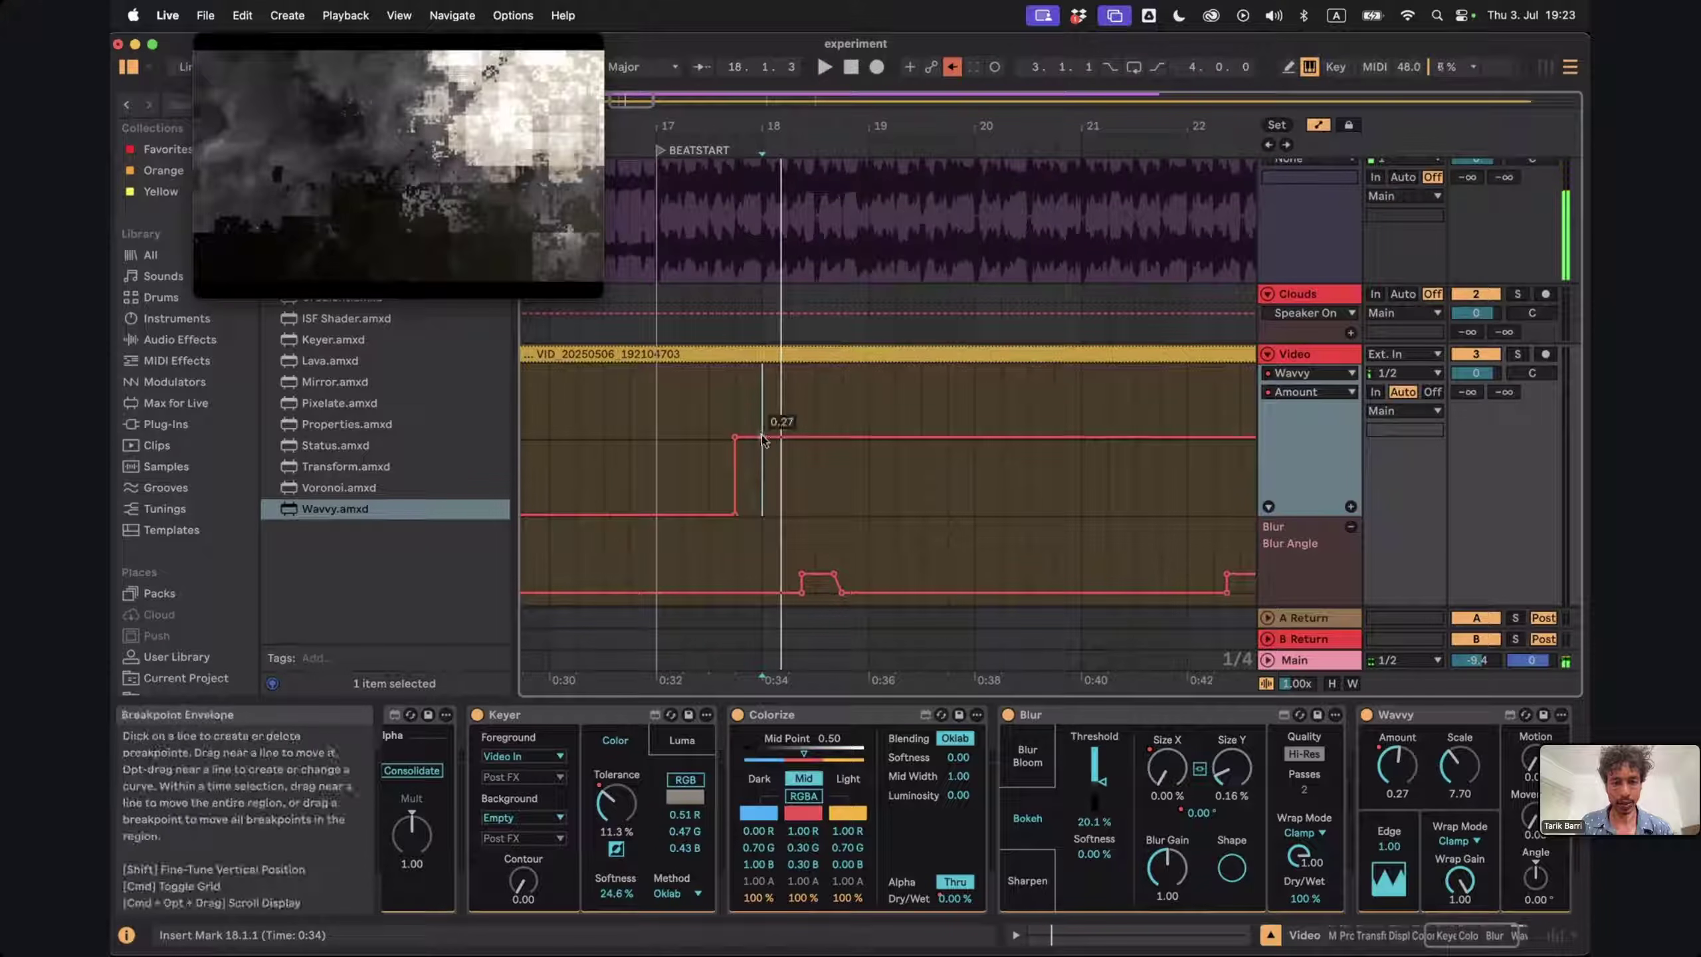
left_click_drag(774, 437, 761, 514)
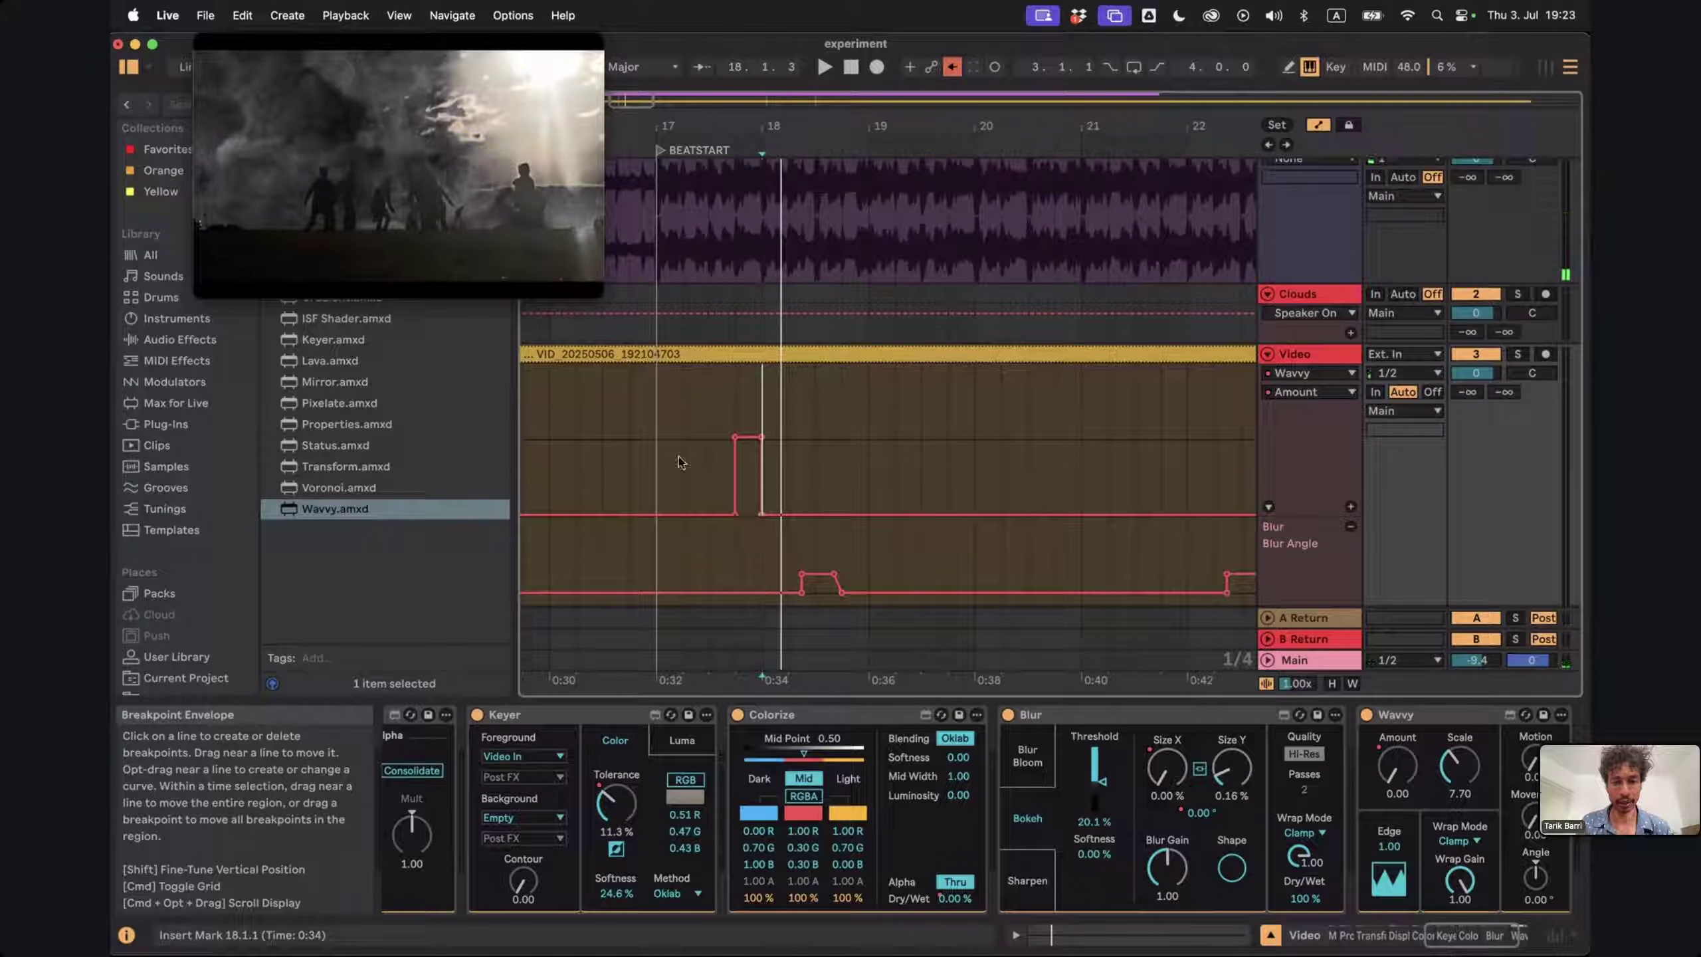
left_click(662, 447)
key("space")
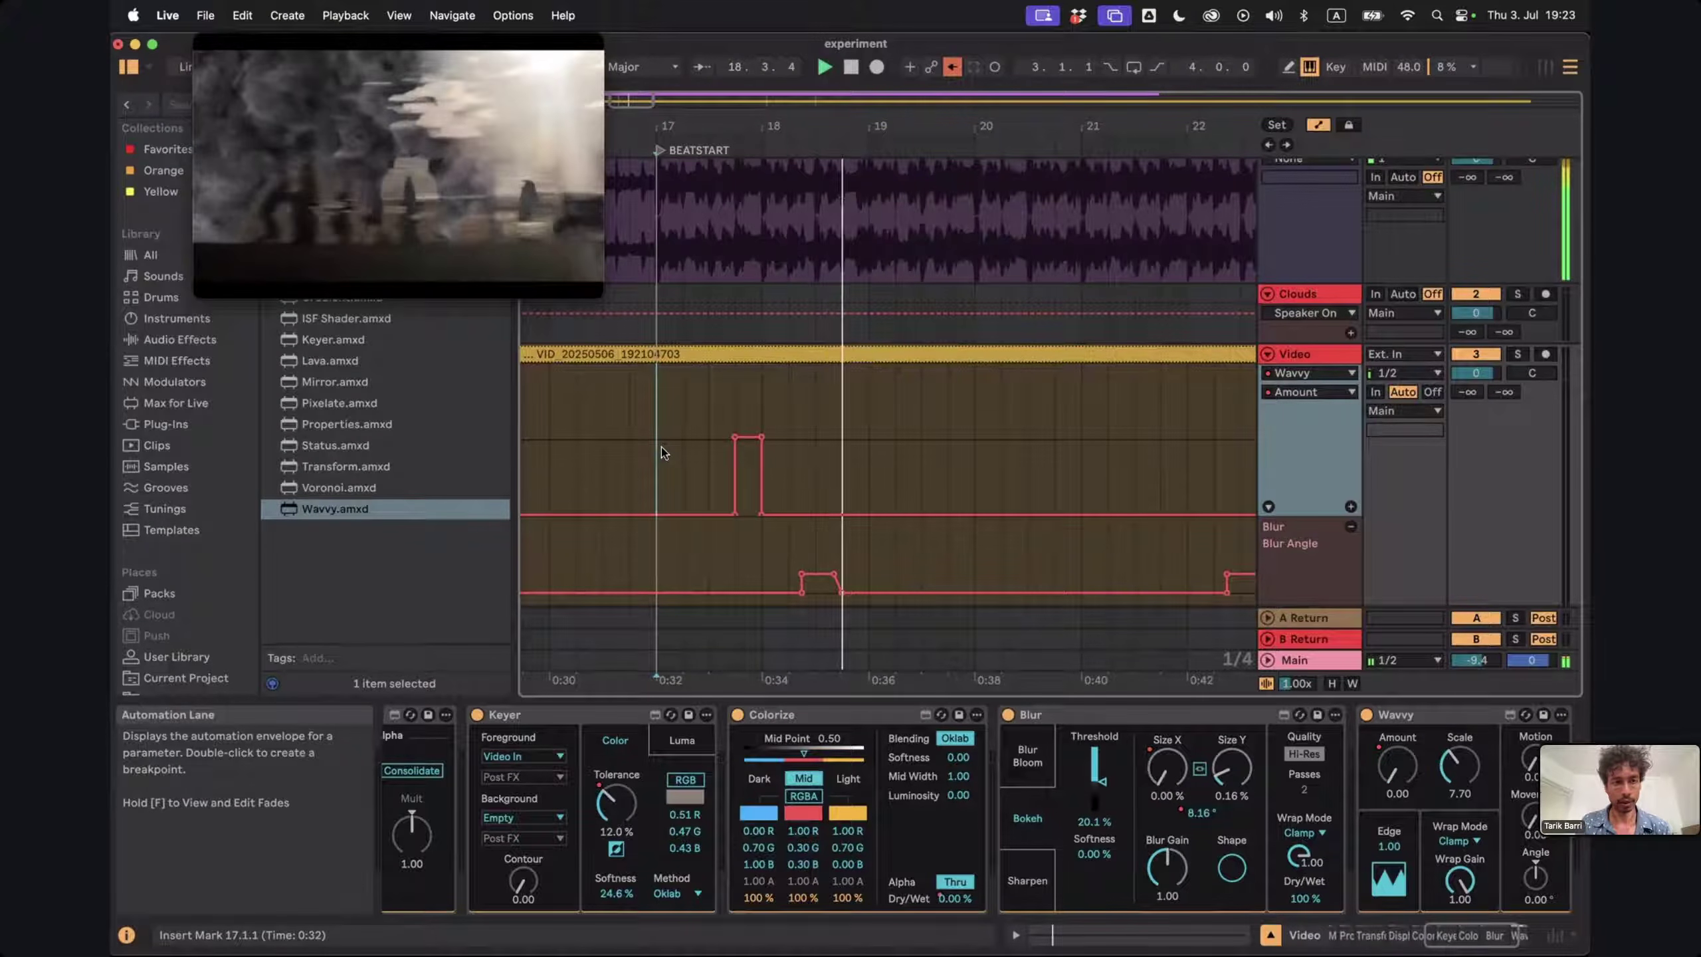
Copy the Wavvy Amount pulse between 17.4.1 and 18.1.1 and paste it at 19.4.1
left_click(745, 390)
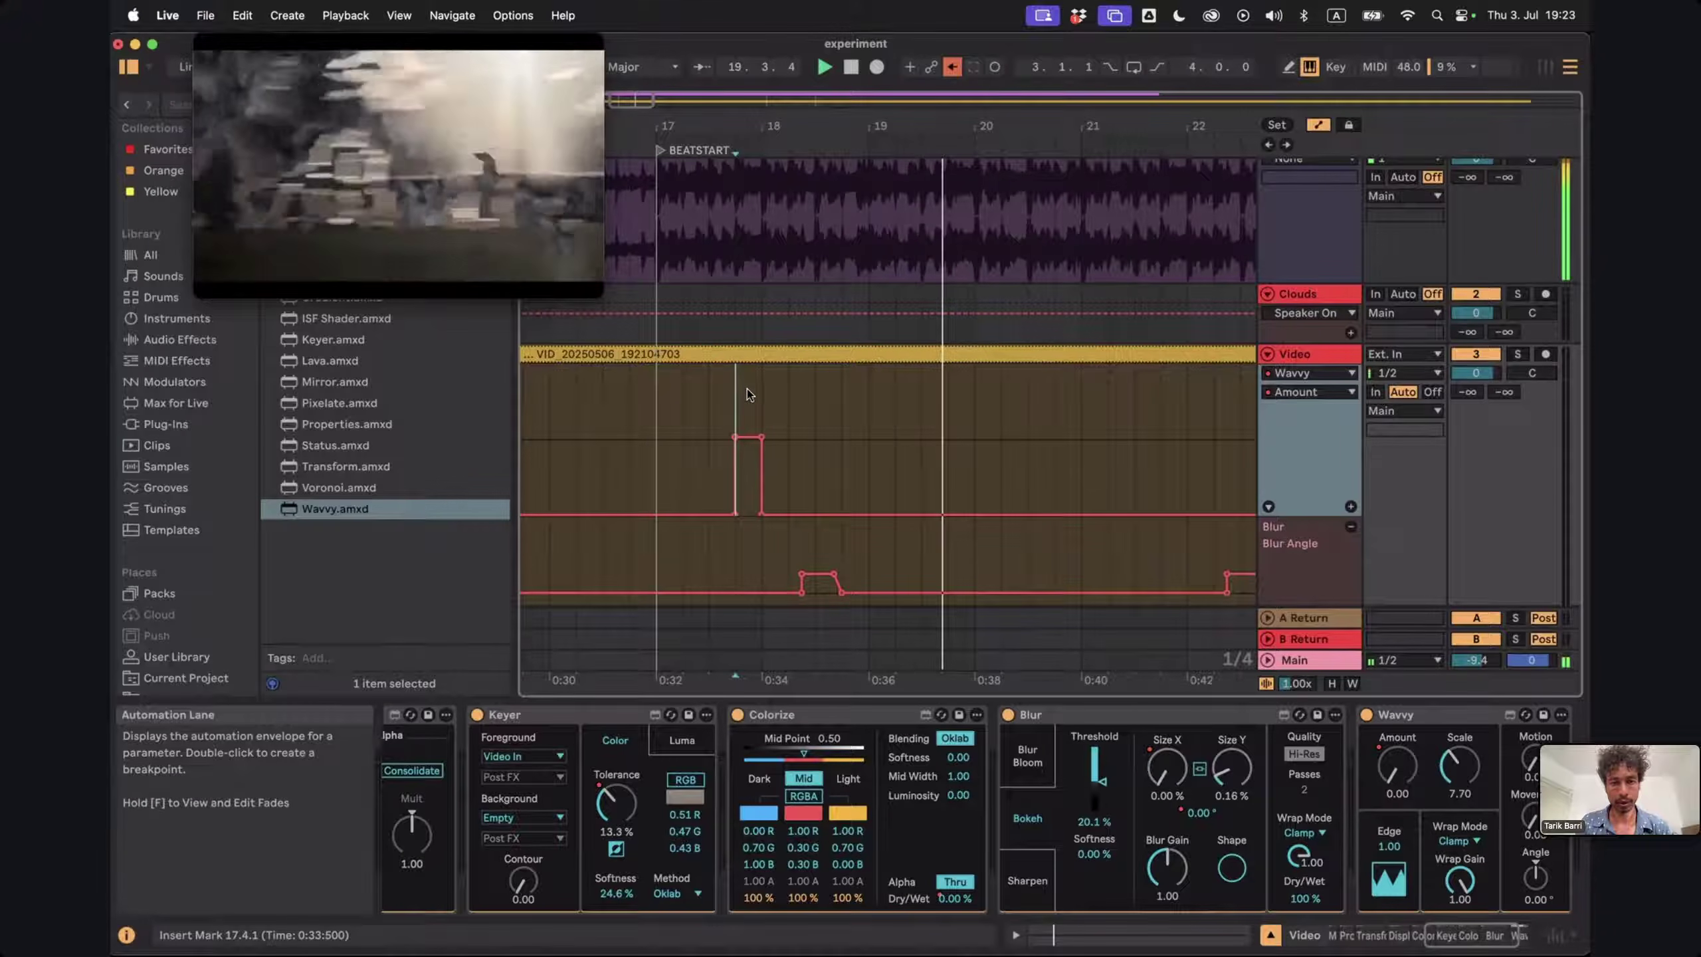
left_click_drag(748, 391, 755, 391)
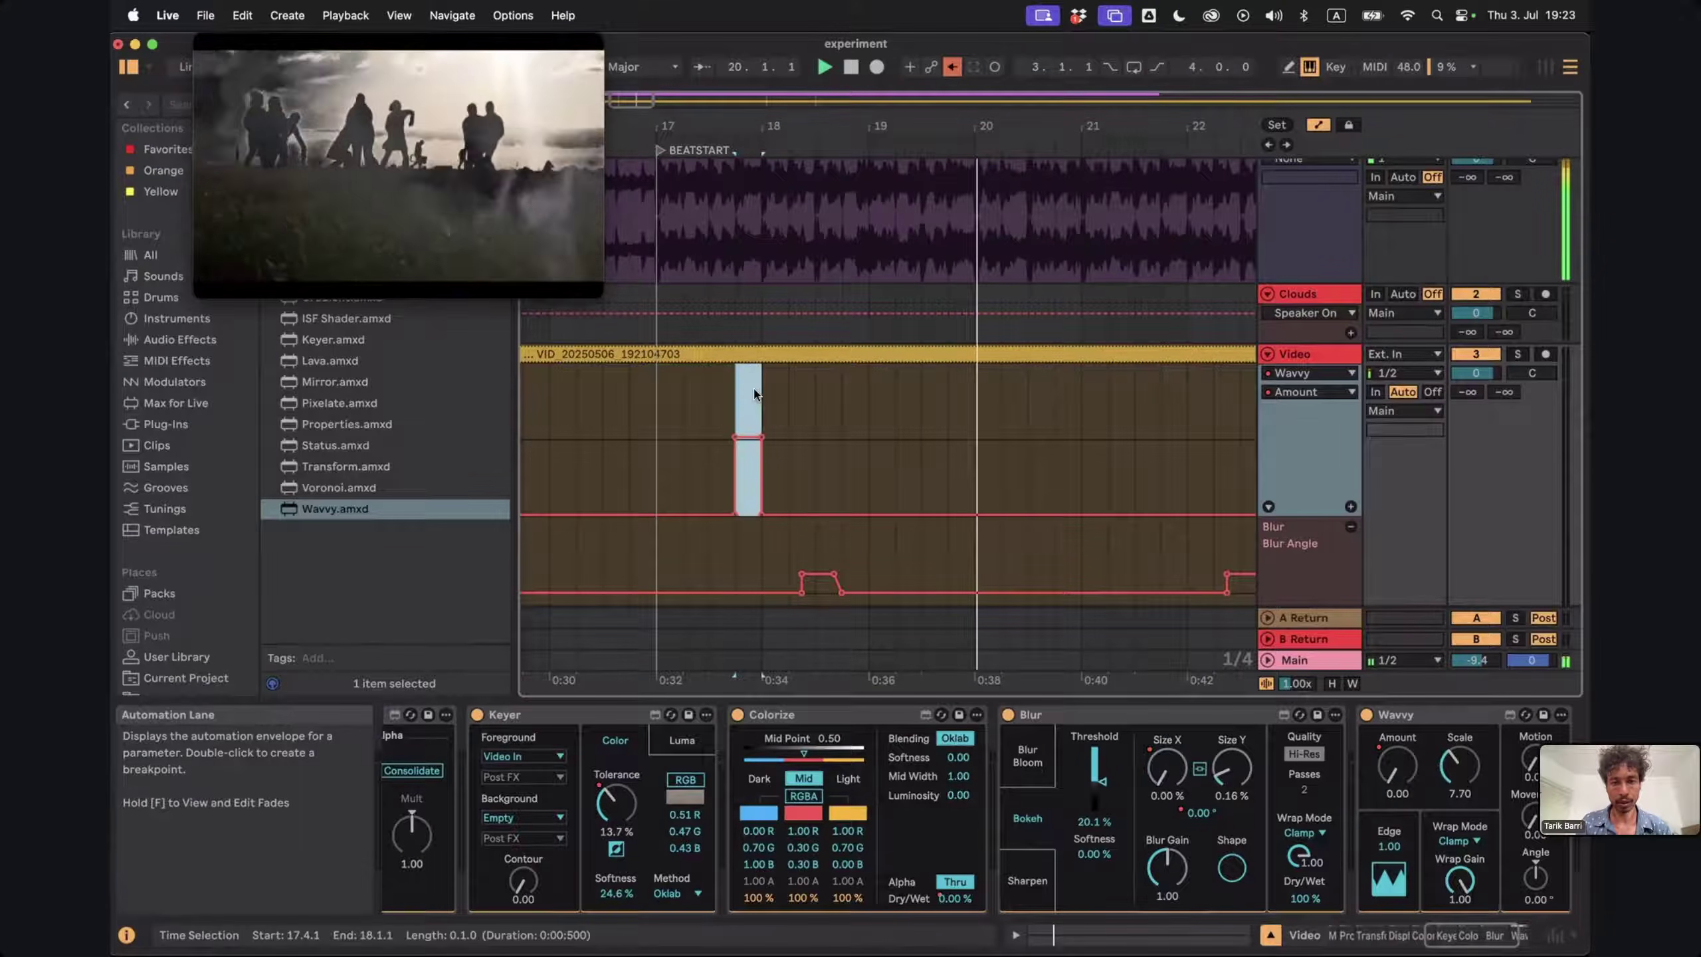
left_click(948, 416)
left_click(948, 416)
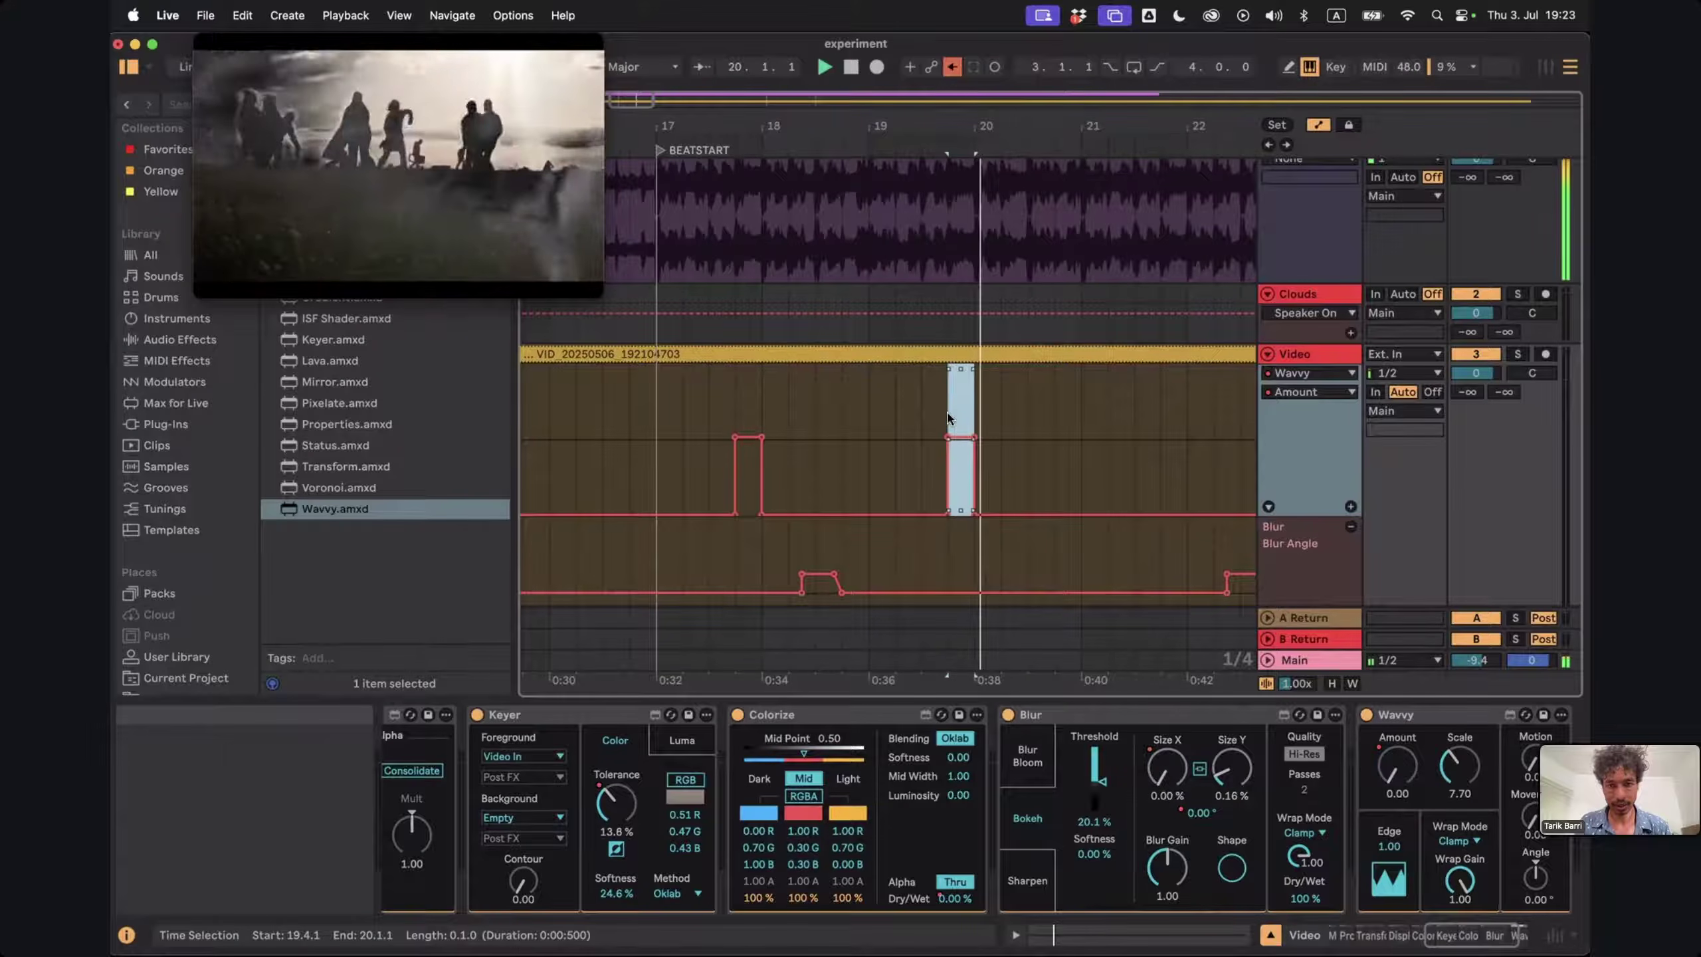
Duplicate the Wavvy Amount automation between 17.4.1 and 19.4.1 six times in a row, up to 31.4.1
left_click(941, 414)
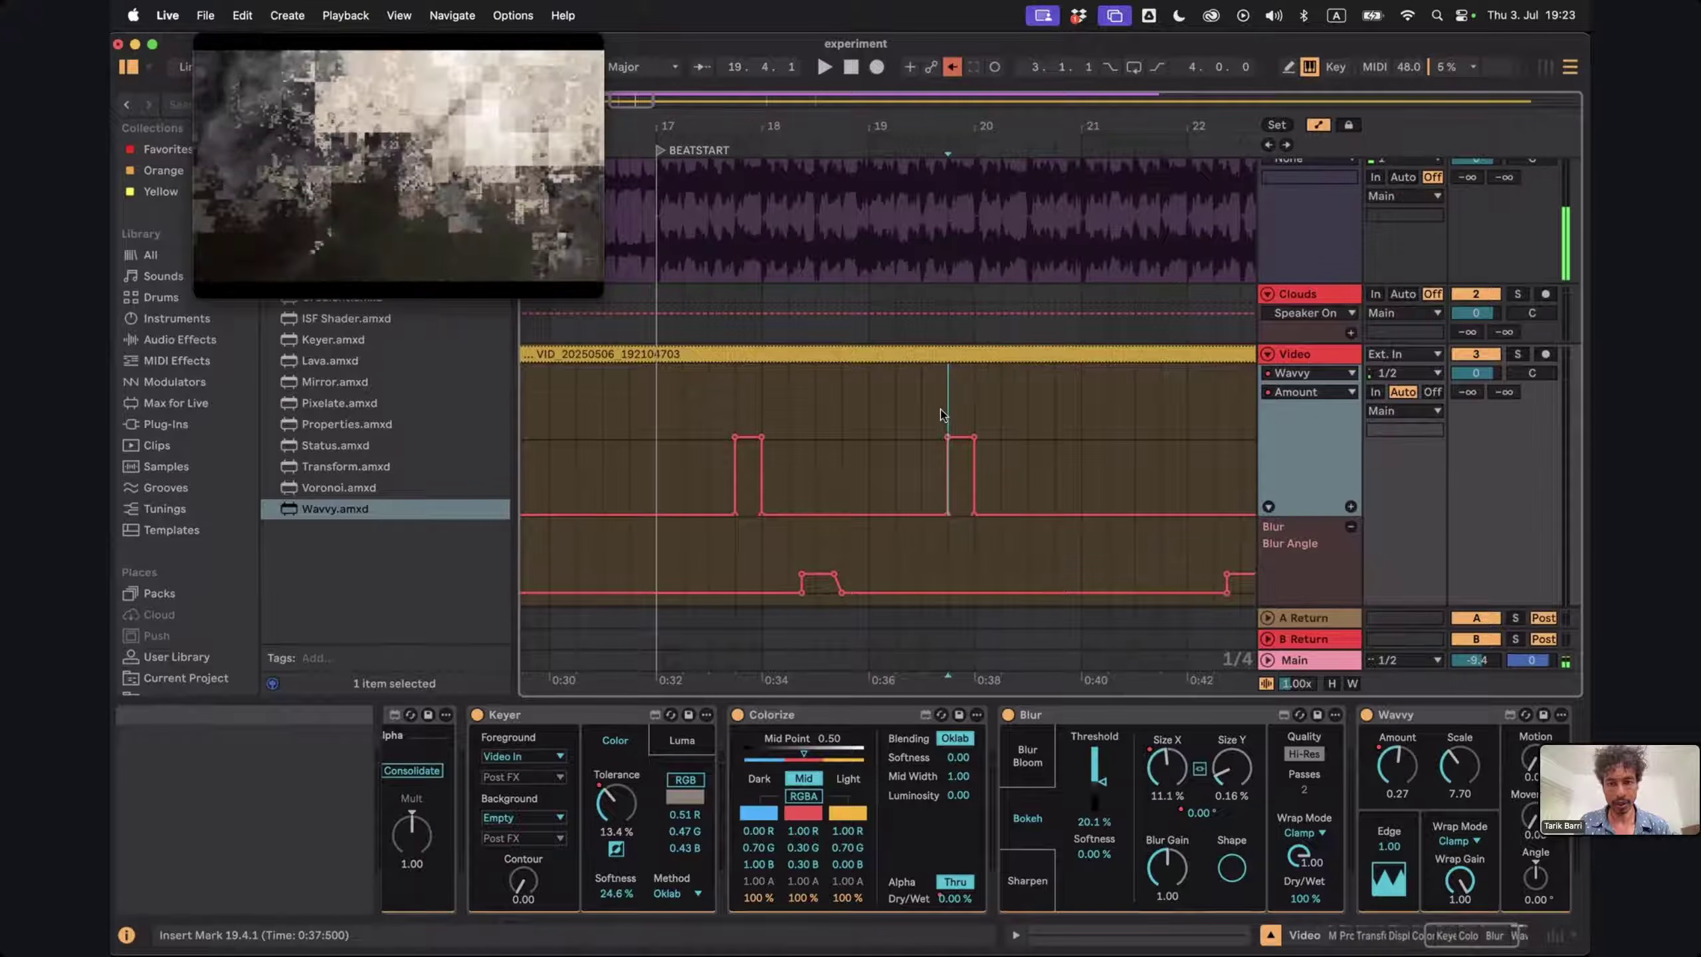
left_click(737, 395, "shift")
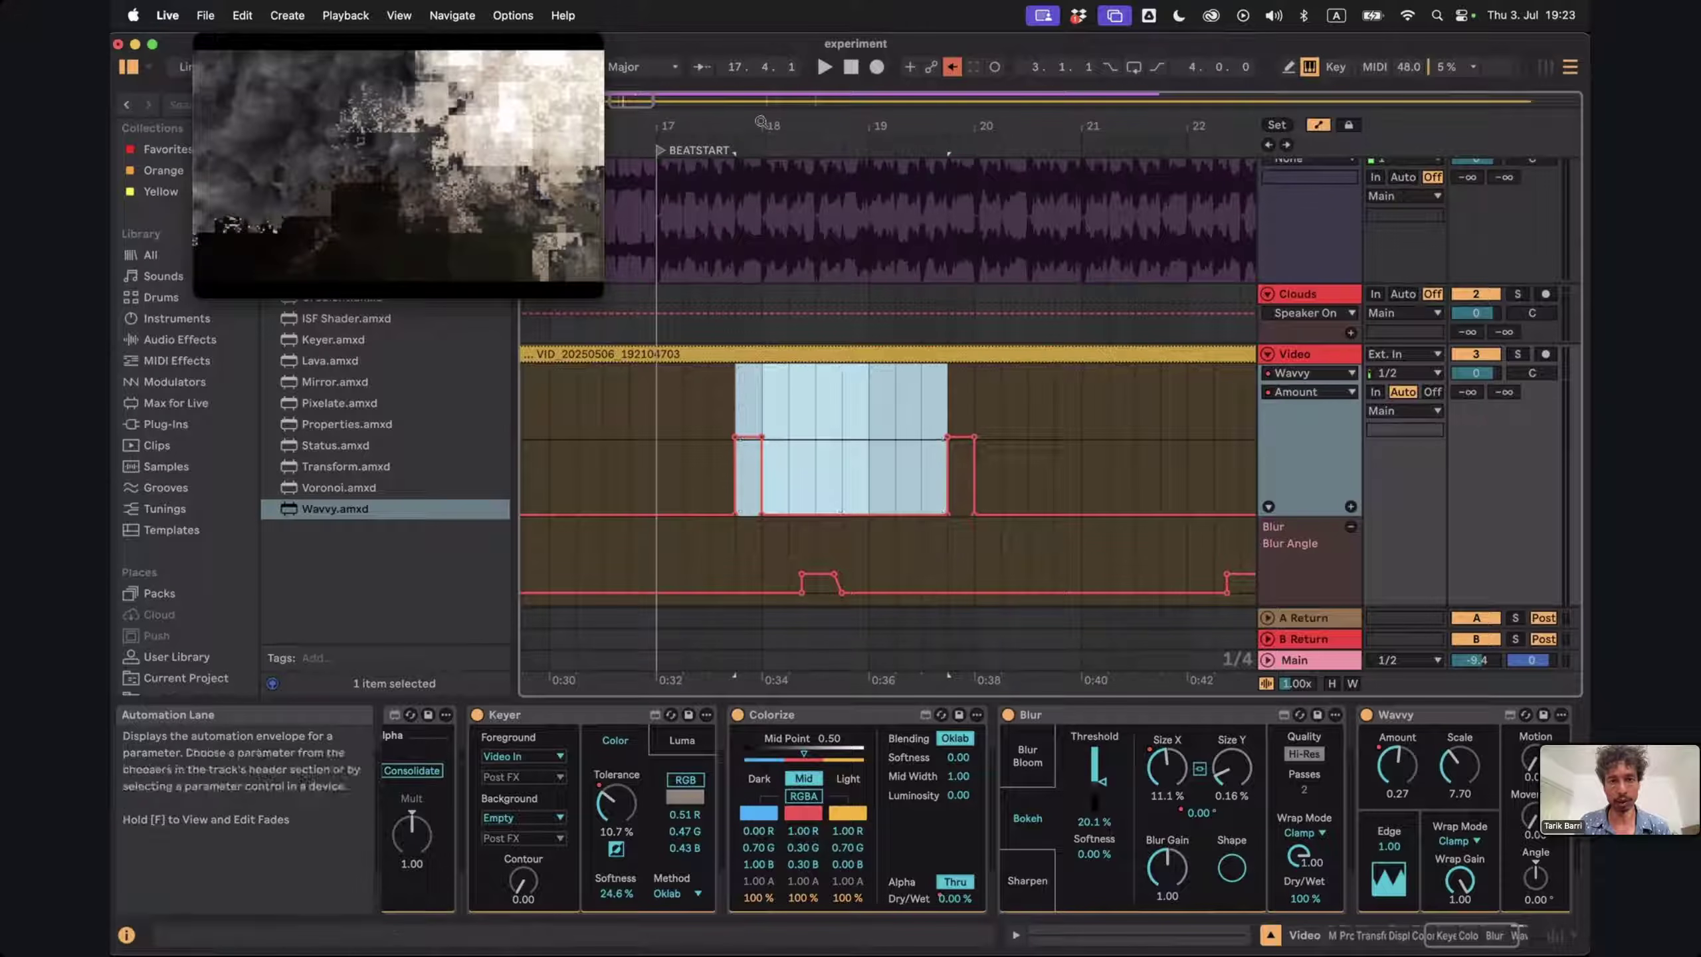
left_click_drag(730, 680, 731, 650)
left_click_drag(730, 124, 708, 119)
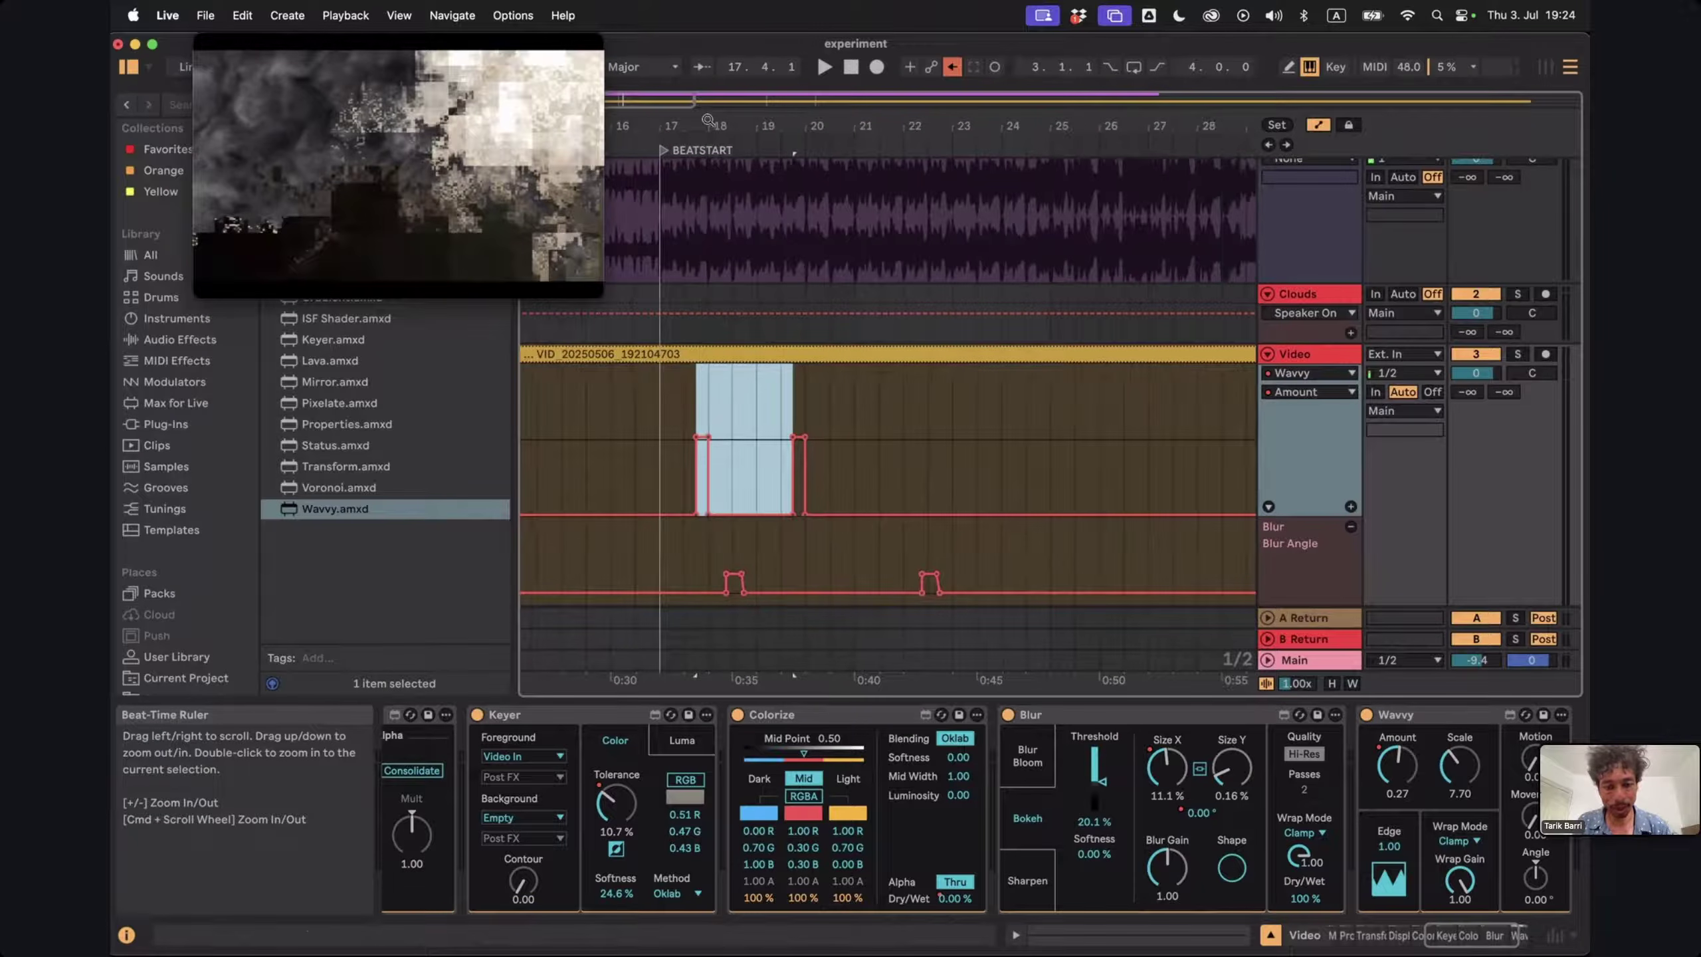
key("super+d")
key("super+d")
key("super+d")
key("super+d")
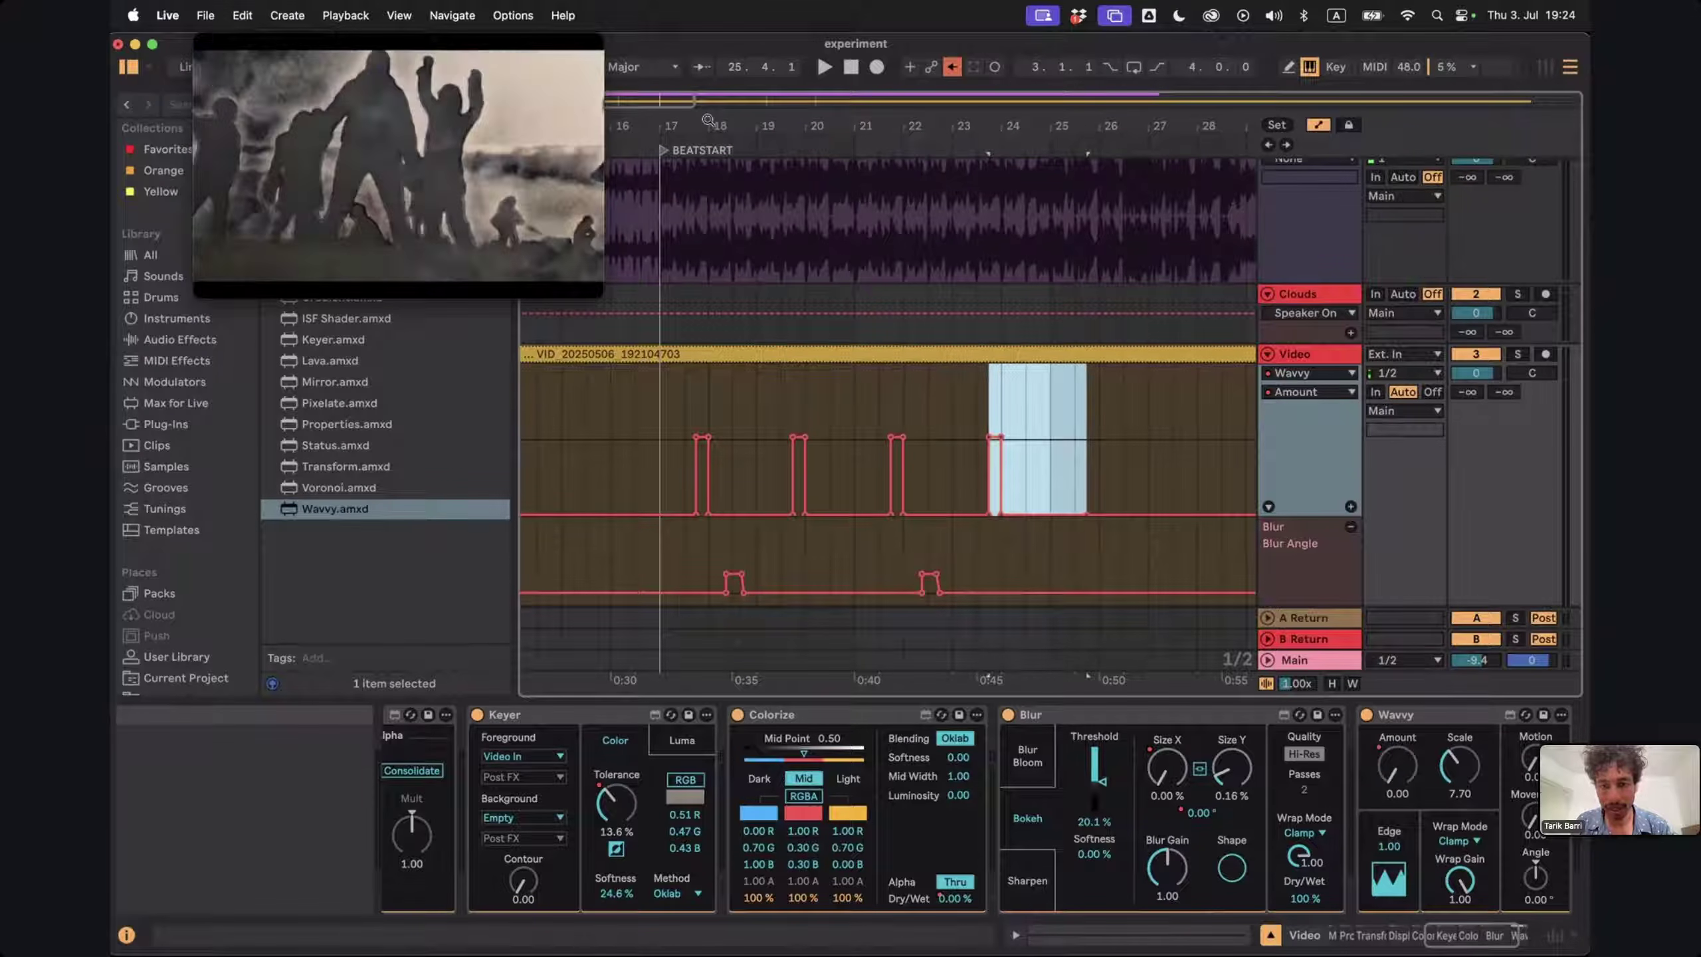
key("super+d")
key("super+d")
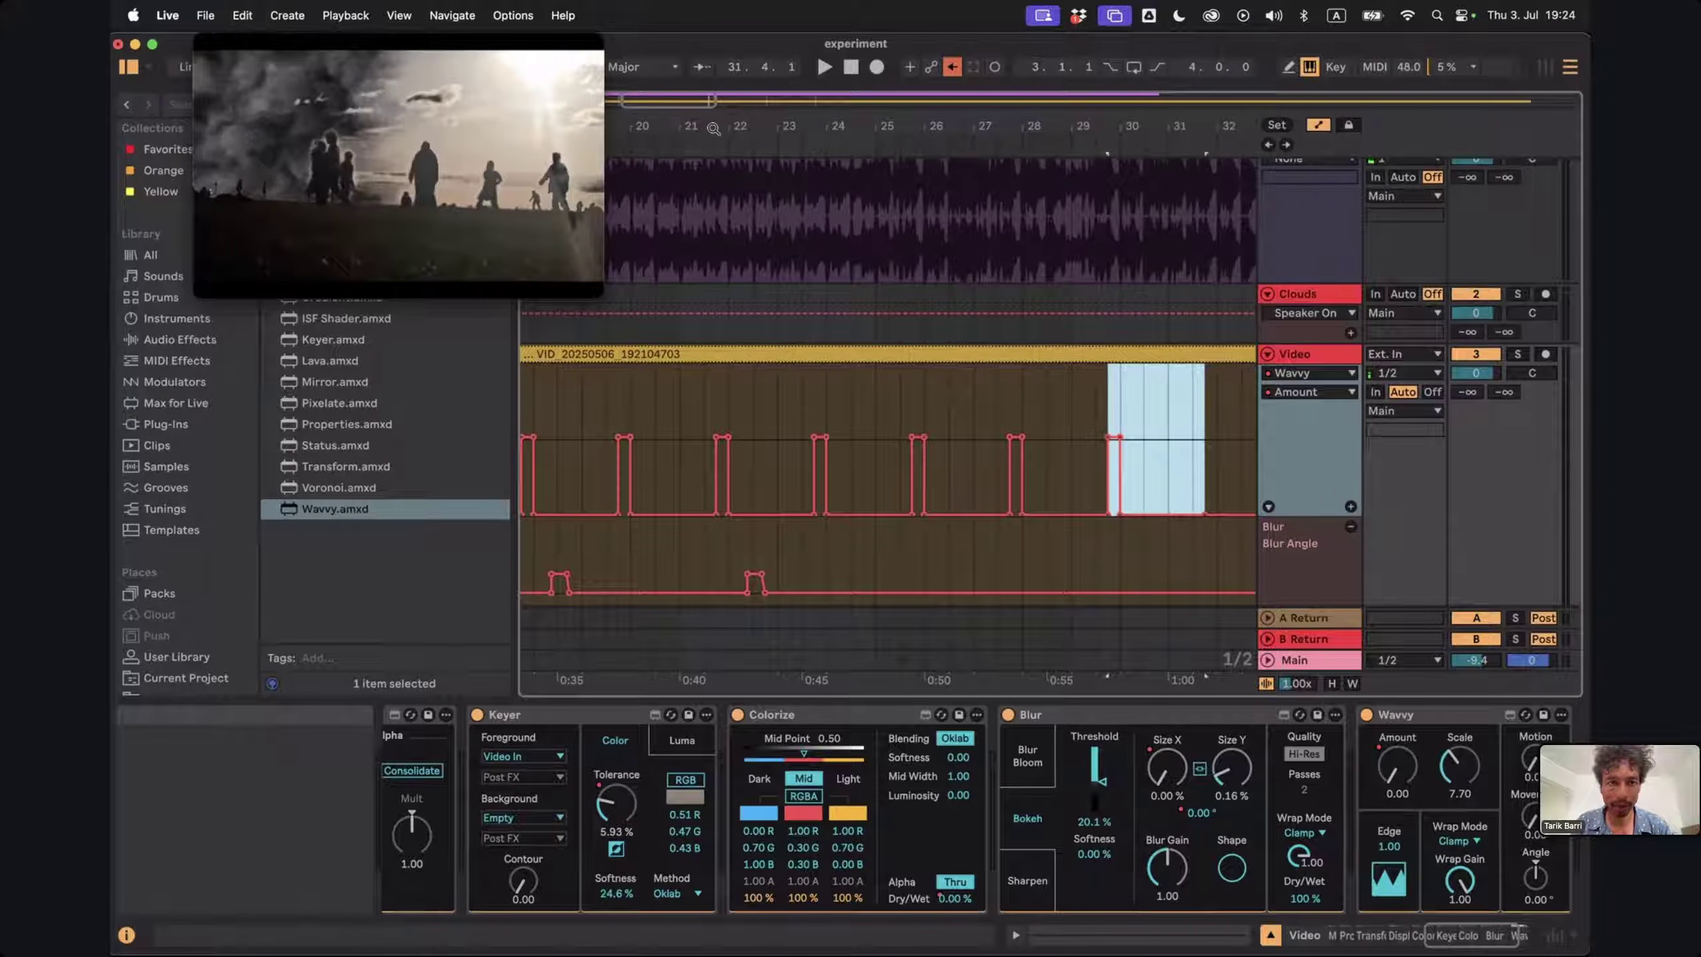
Play the repeated Wavvy Amount pulses from 17.1.1 while viewing them in an enlarged Videosync output window
left_click_drag(714, 127, 915, 128)
left_click(741, 460)
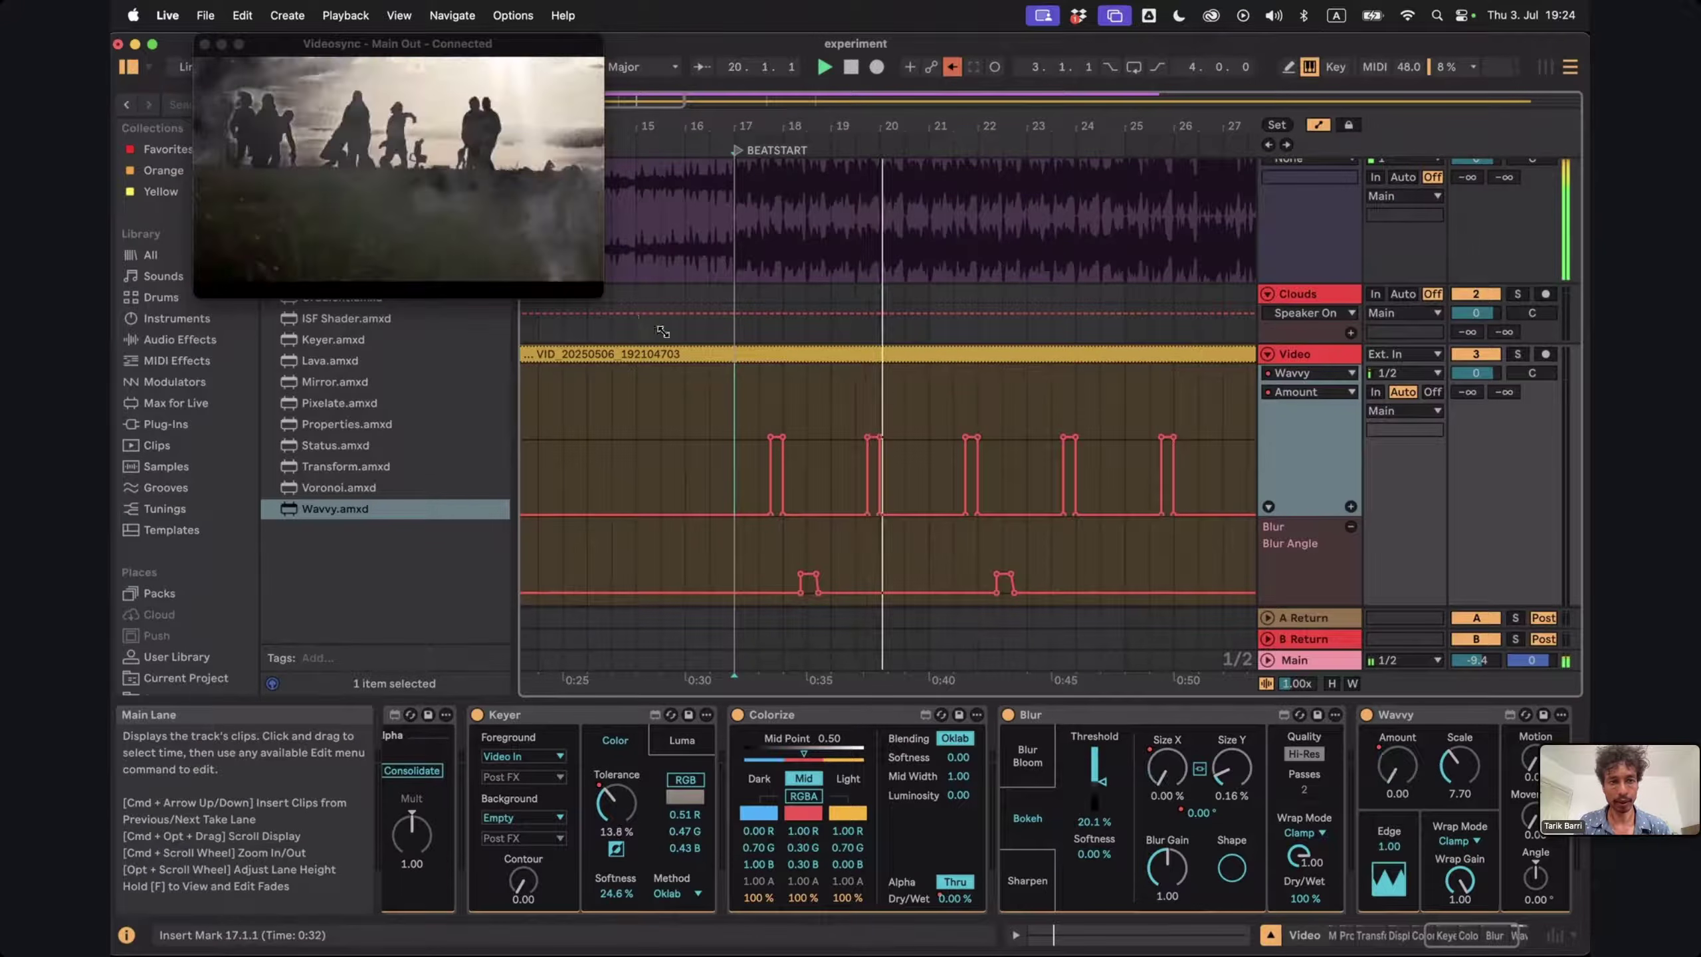
left_click_drag(662, 331, 780, 397)
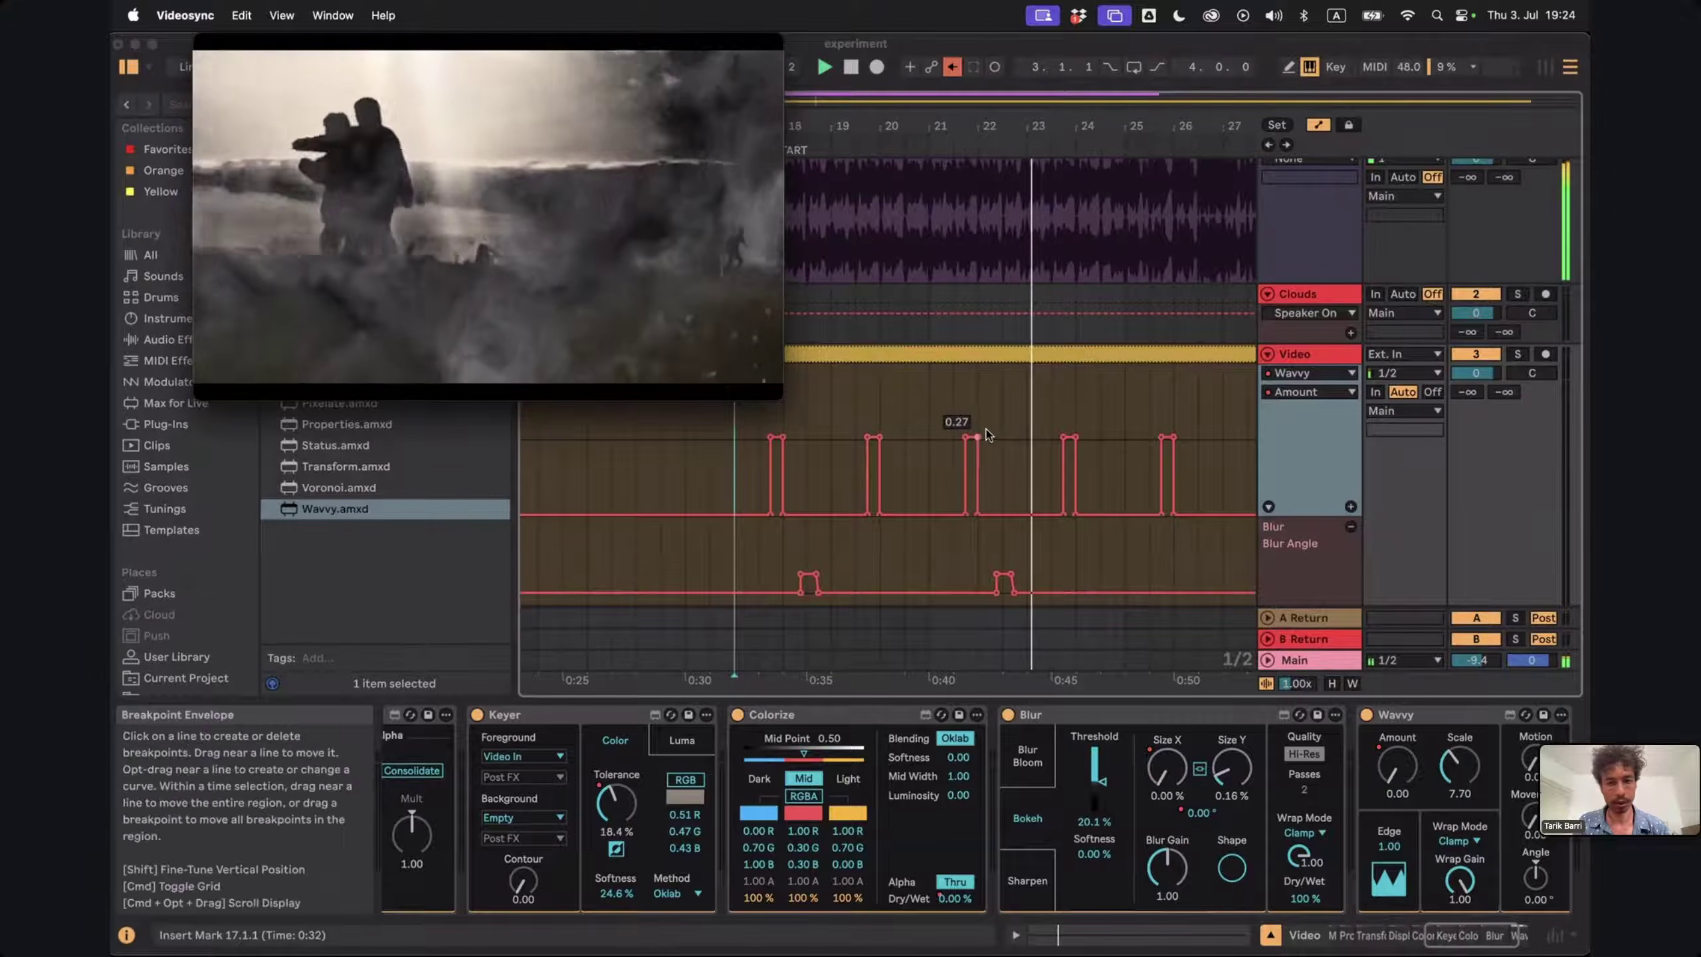
left_click(767, 543)
key("space")
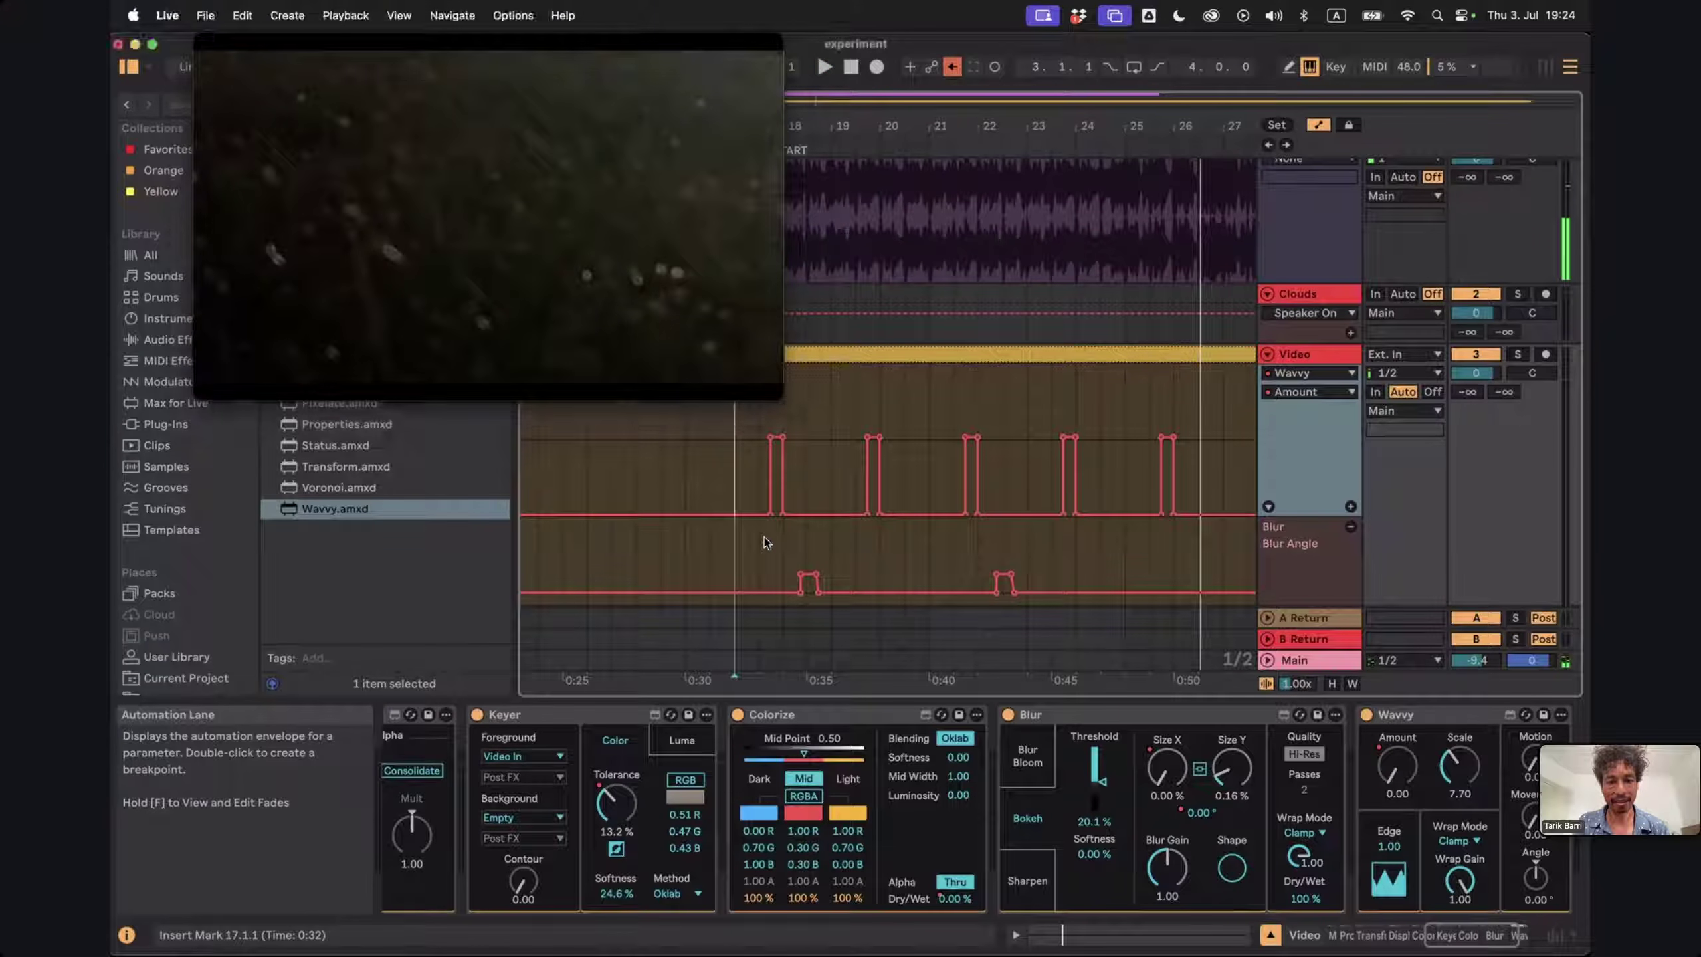
Duplicate the four-bar Blur Angle automation between 17.3.1 and 21.3.1 five times in a row, up to 41.3.1
left_click_drag(764, 538, 848, 532)
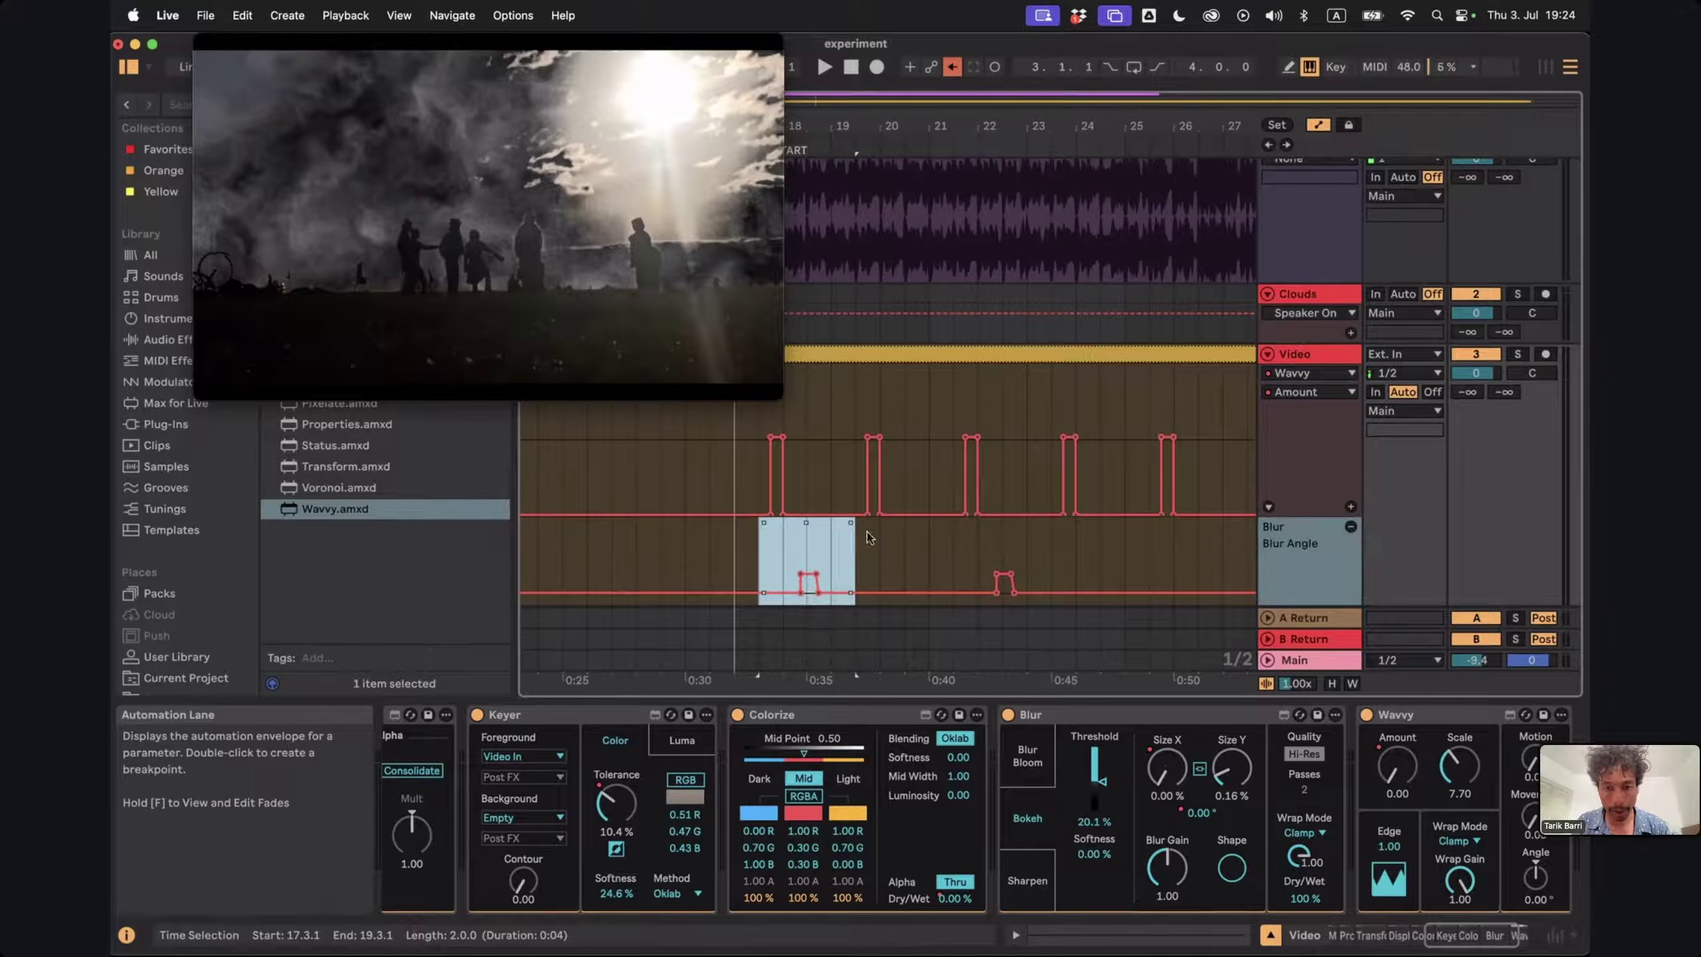
left_click(954, 547, "shift")
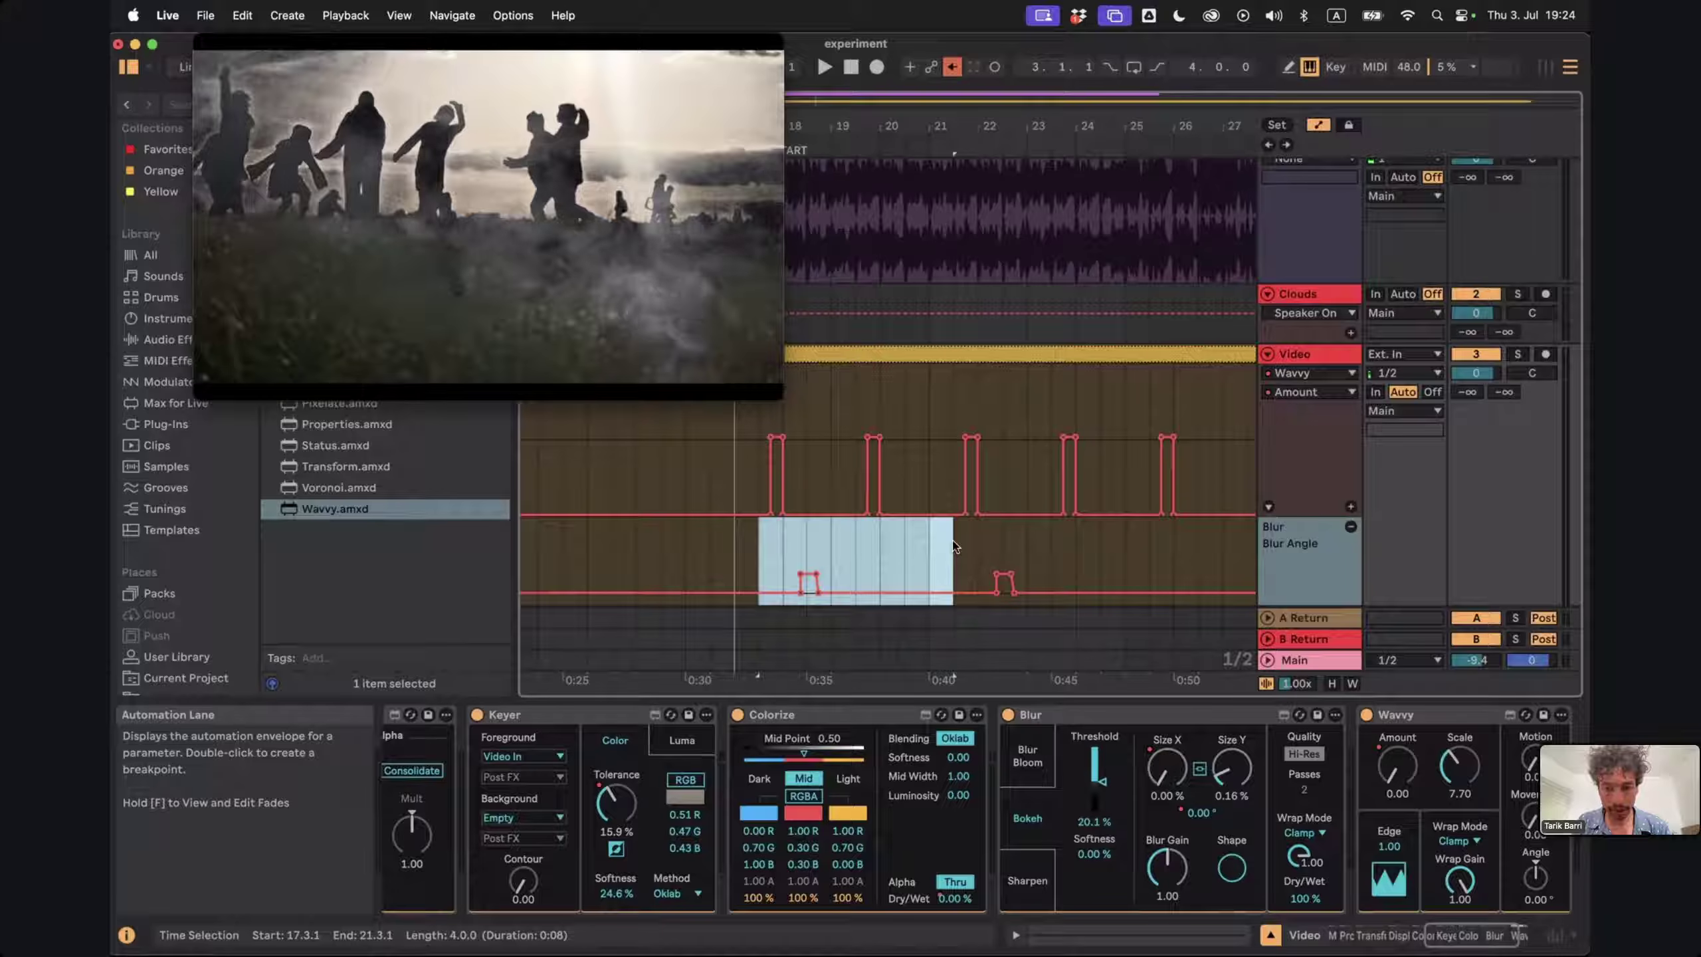
key("super+d")
key("super+d")
key("super+d")
key("super+d")
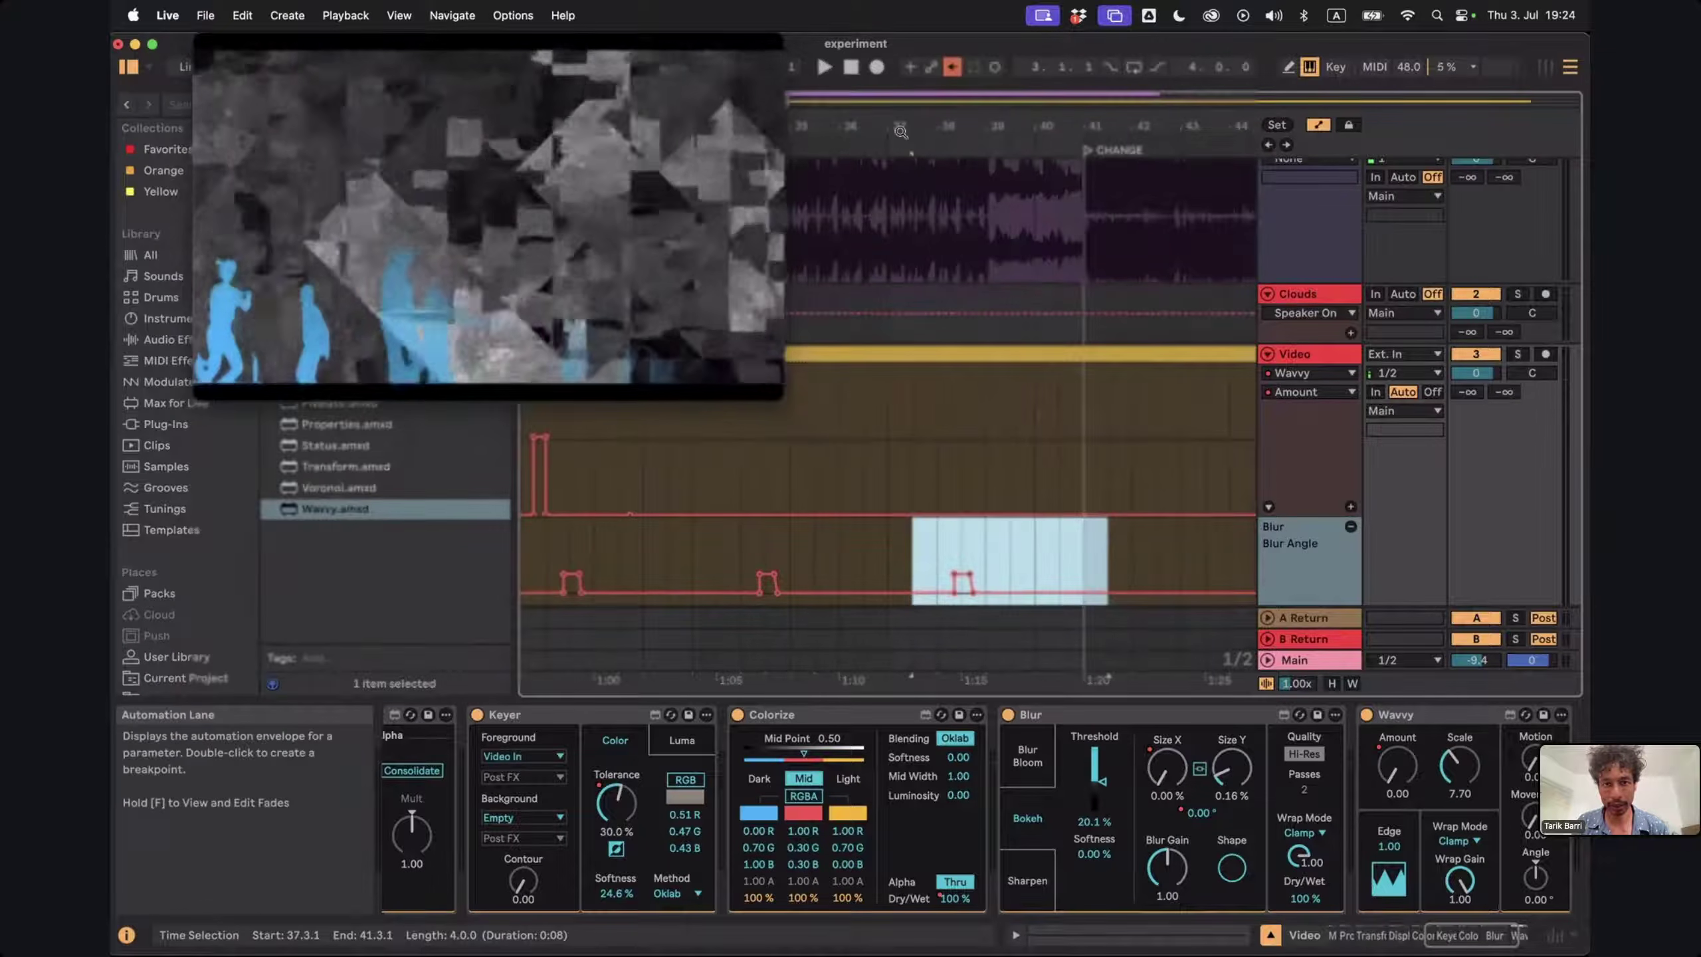
key("super+d")
left_click_drag(952, 126, 951, 87)
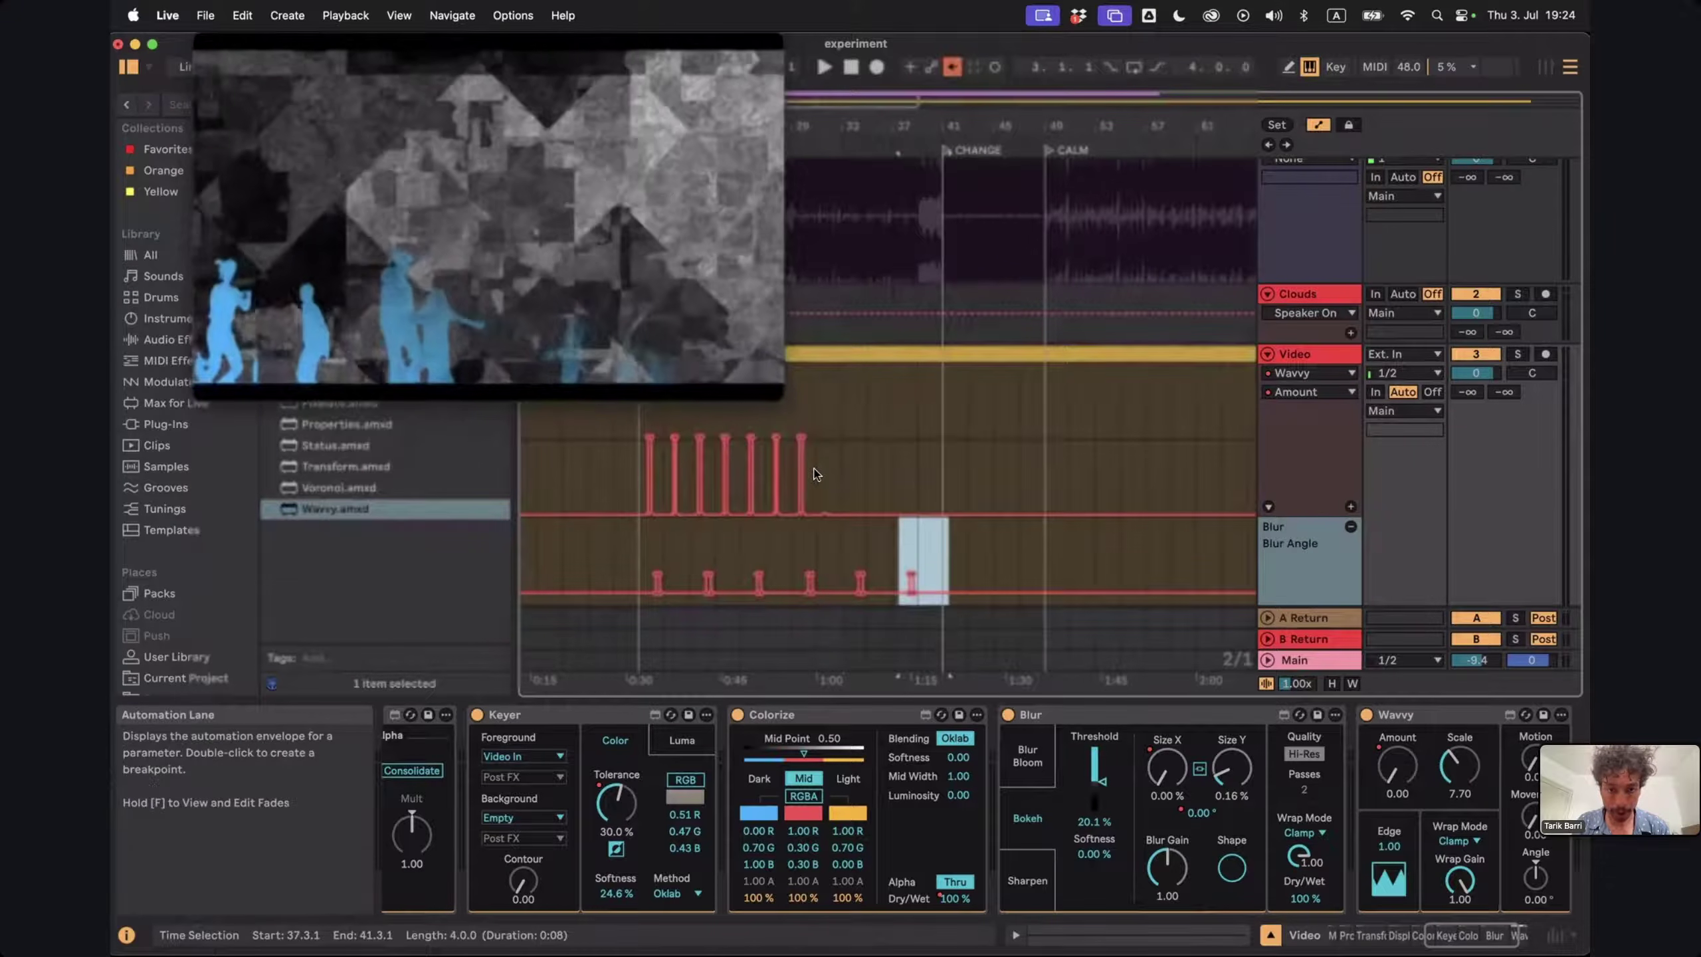
Duplicate the Wavvy Amount automation between 29.1.1 and 31.1.1 four times, up to 39.1.1, and play the result from 17.1.1
left_click_drag(817, 473, 792, 471)
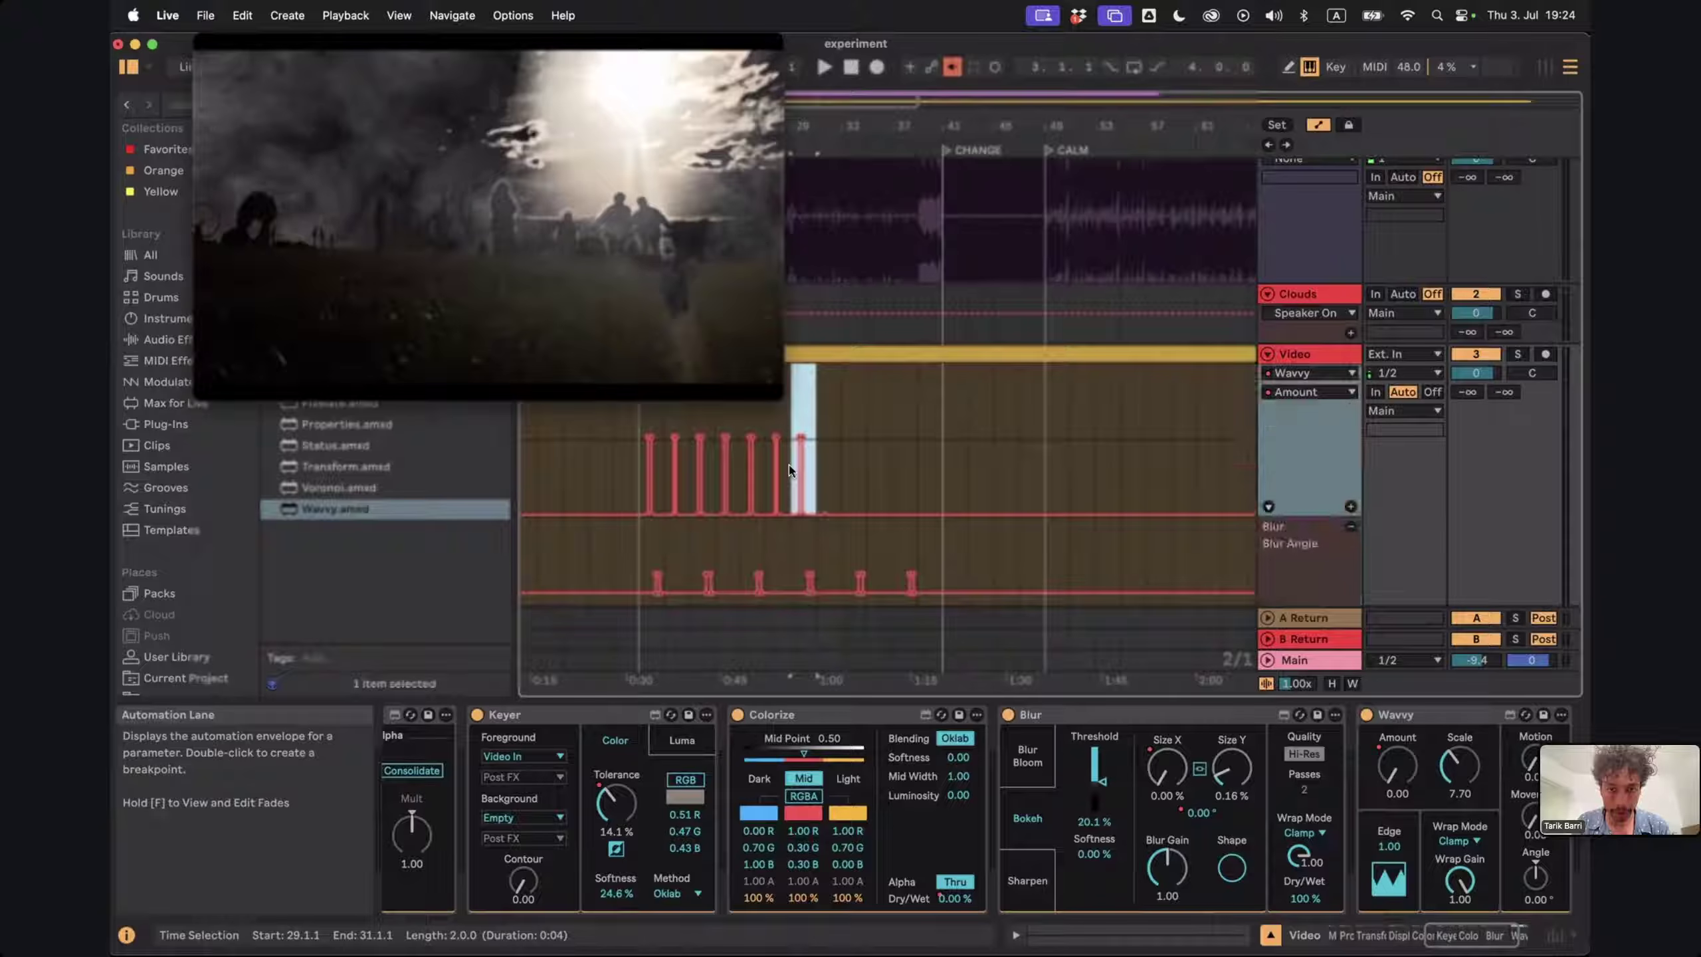
key("super+d")
key("super+d")
key("super+d")
key("super+d")
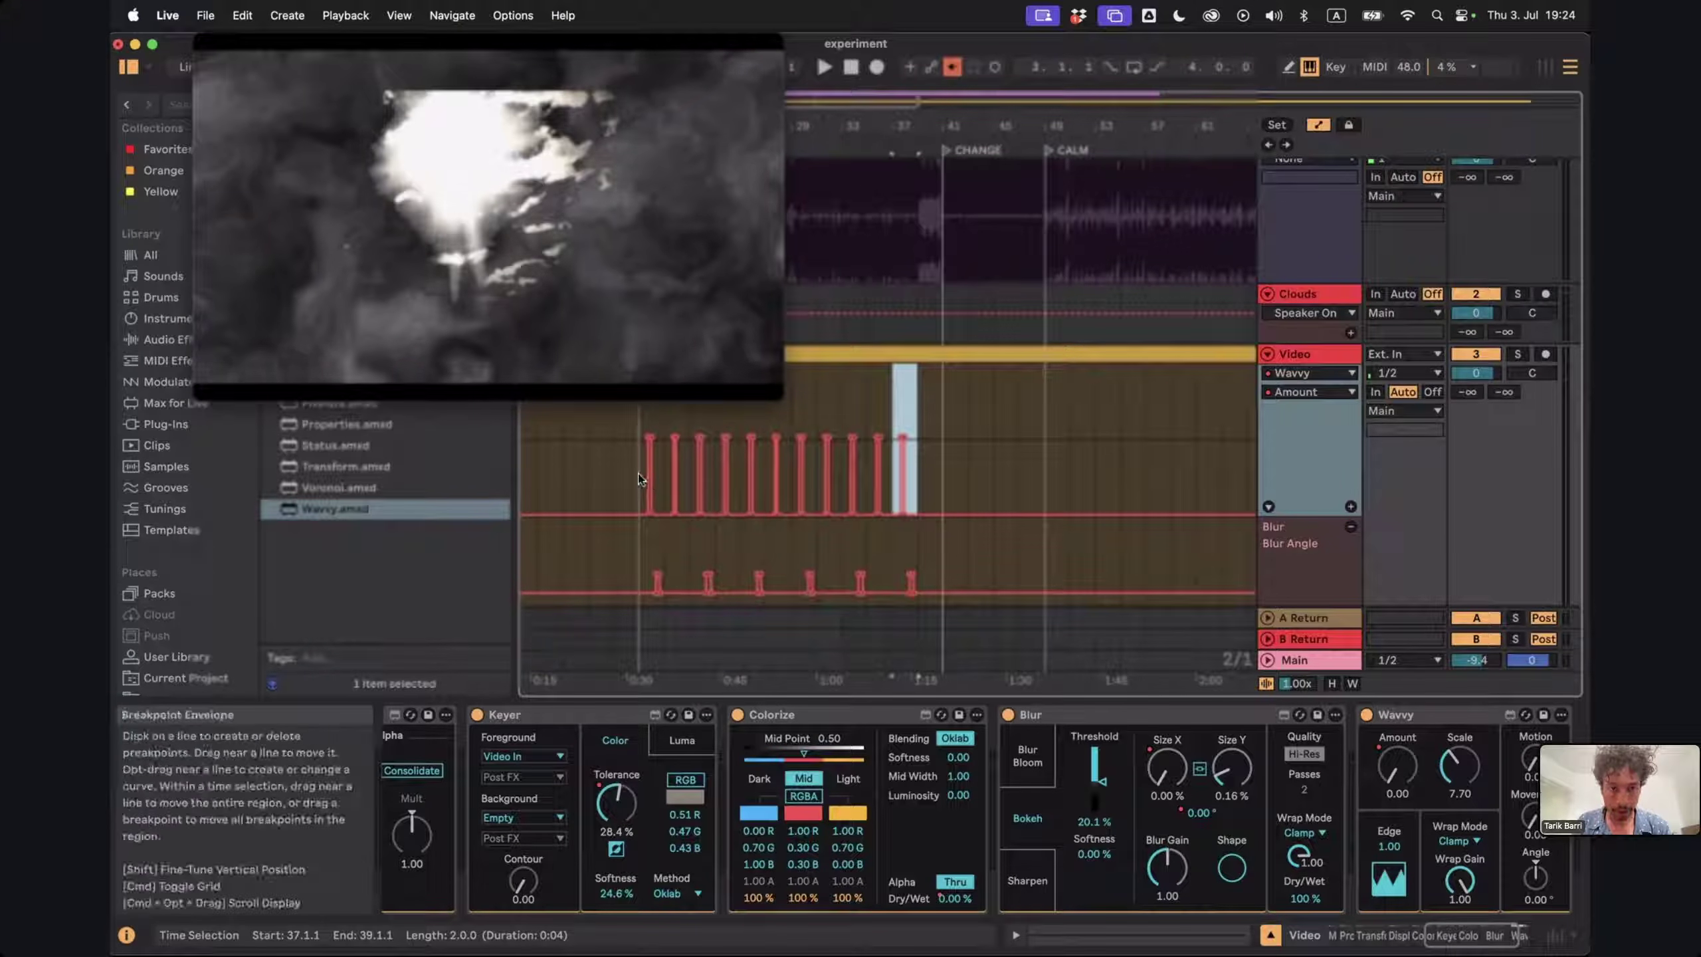
left_click(637, 473)
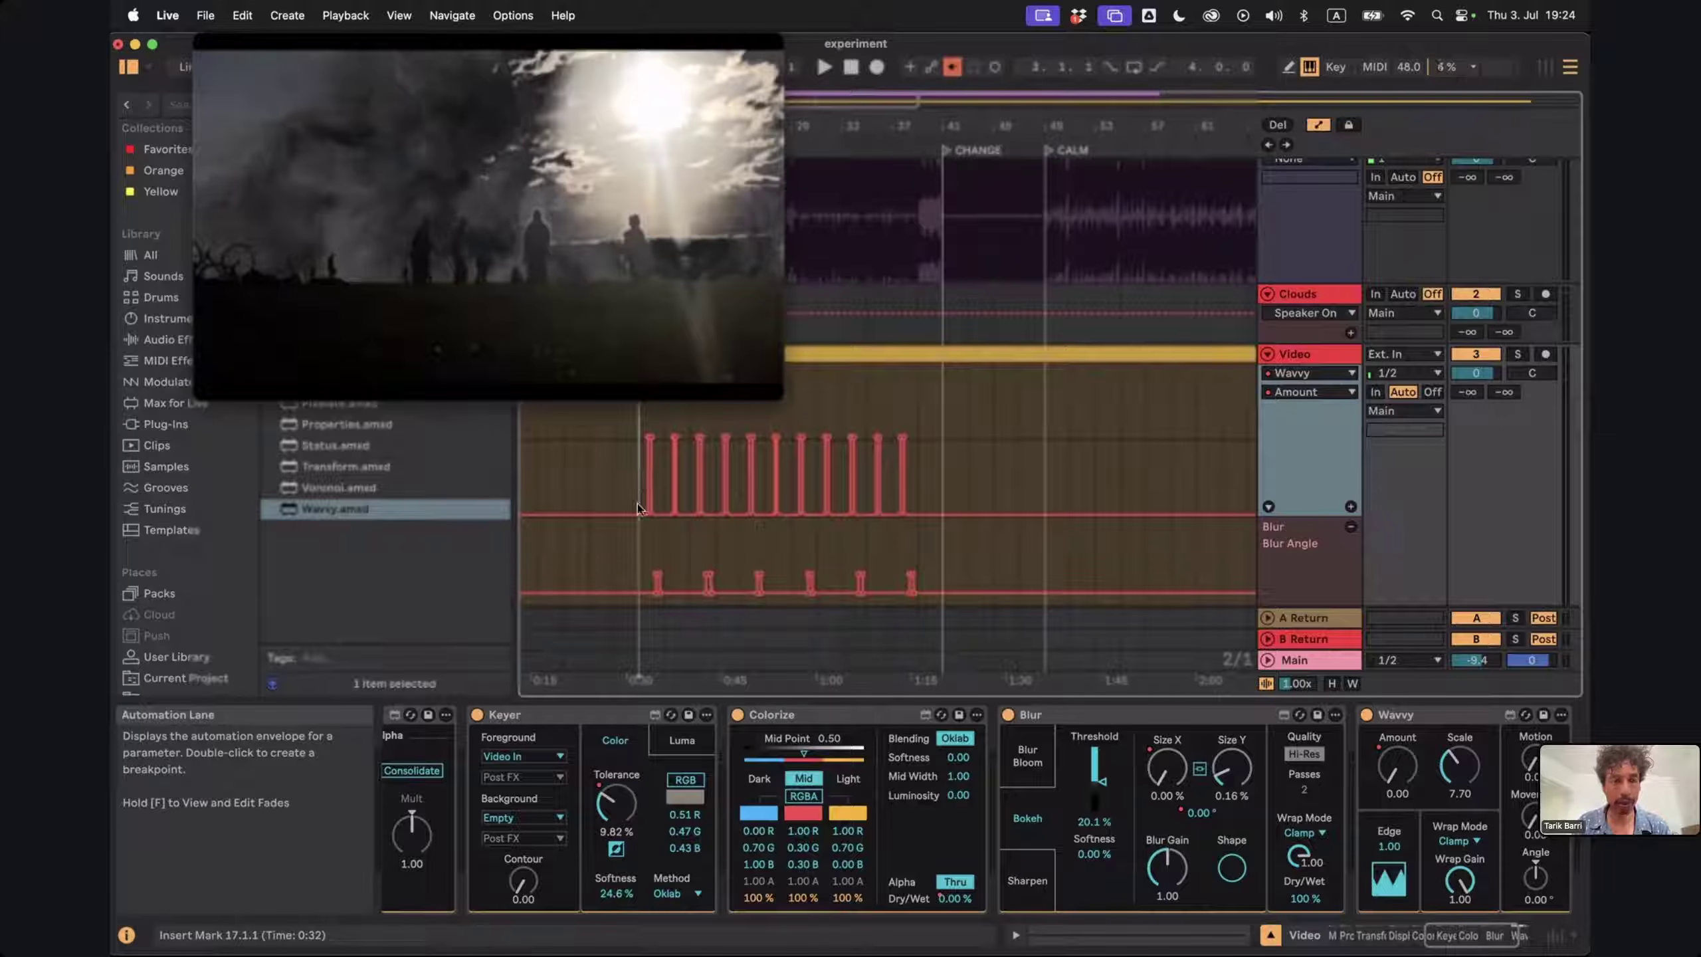
key("space")
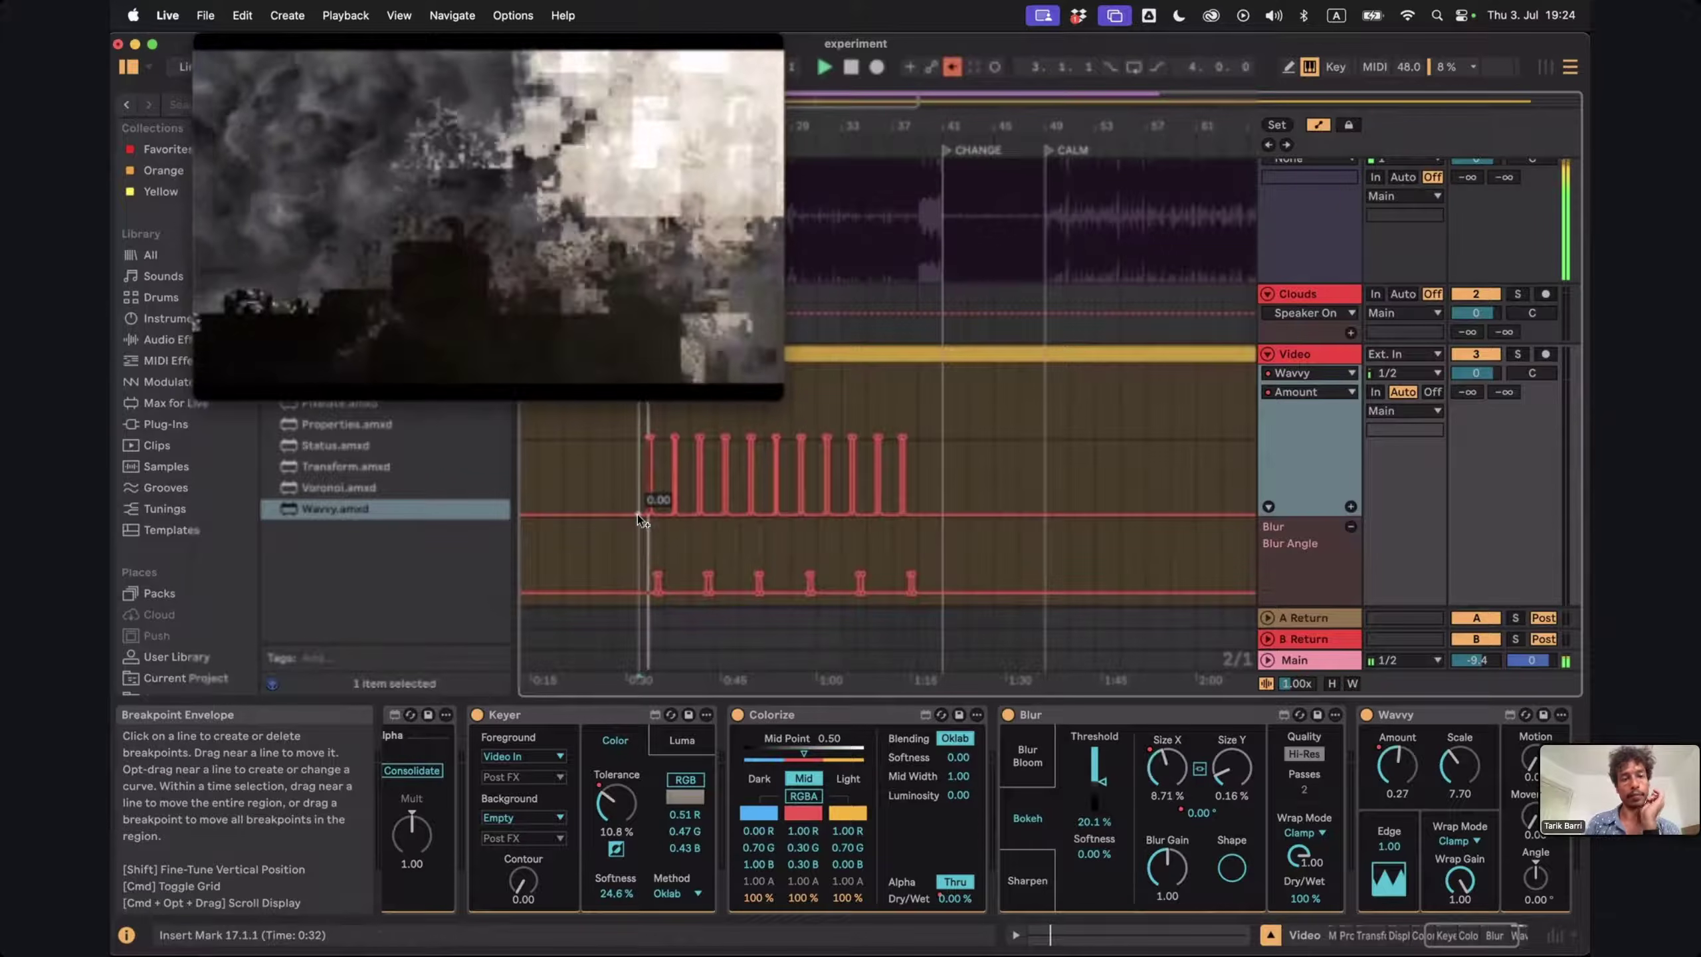
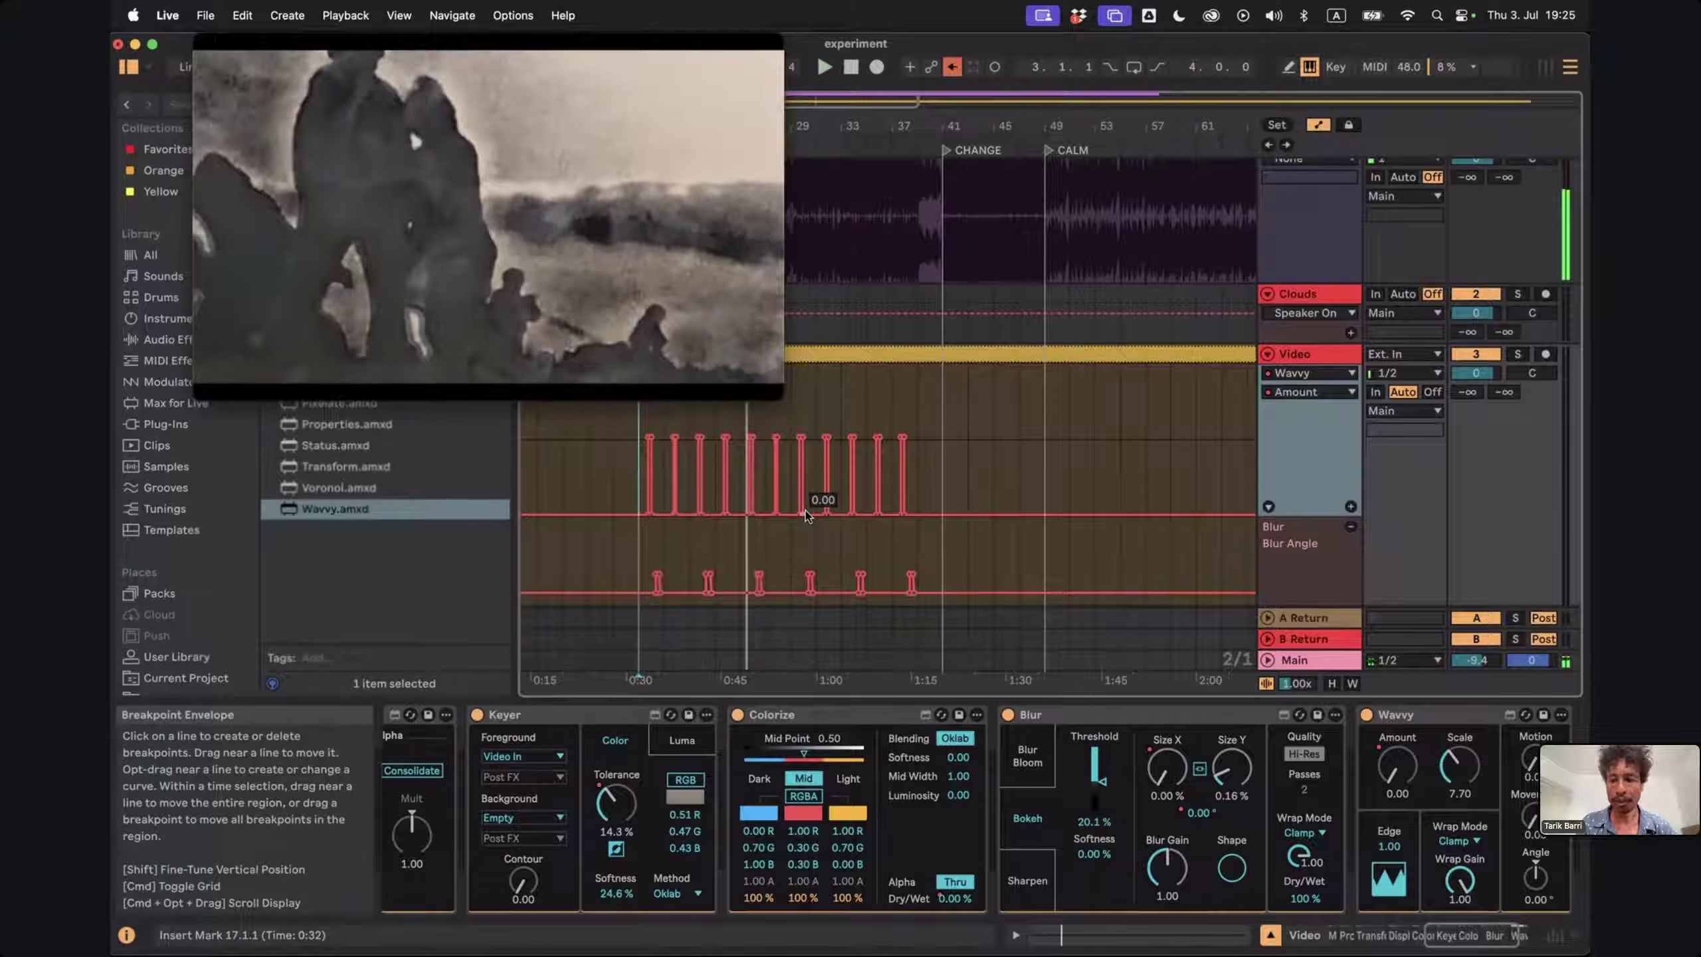
Show the Blur Size X automation and move the Videosync output window off the beginning of the arrangement
left_click(1169, 772)
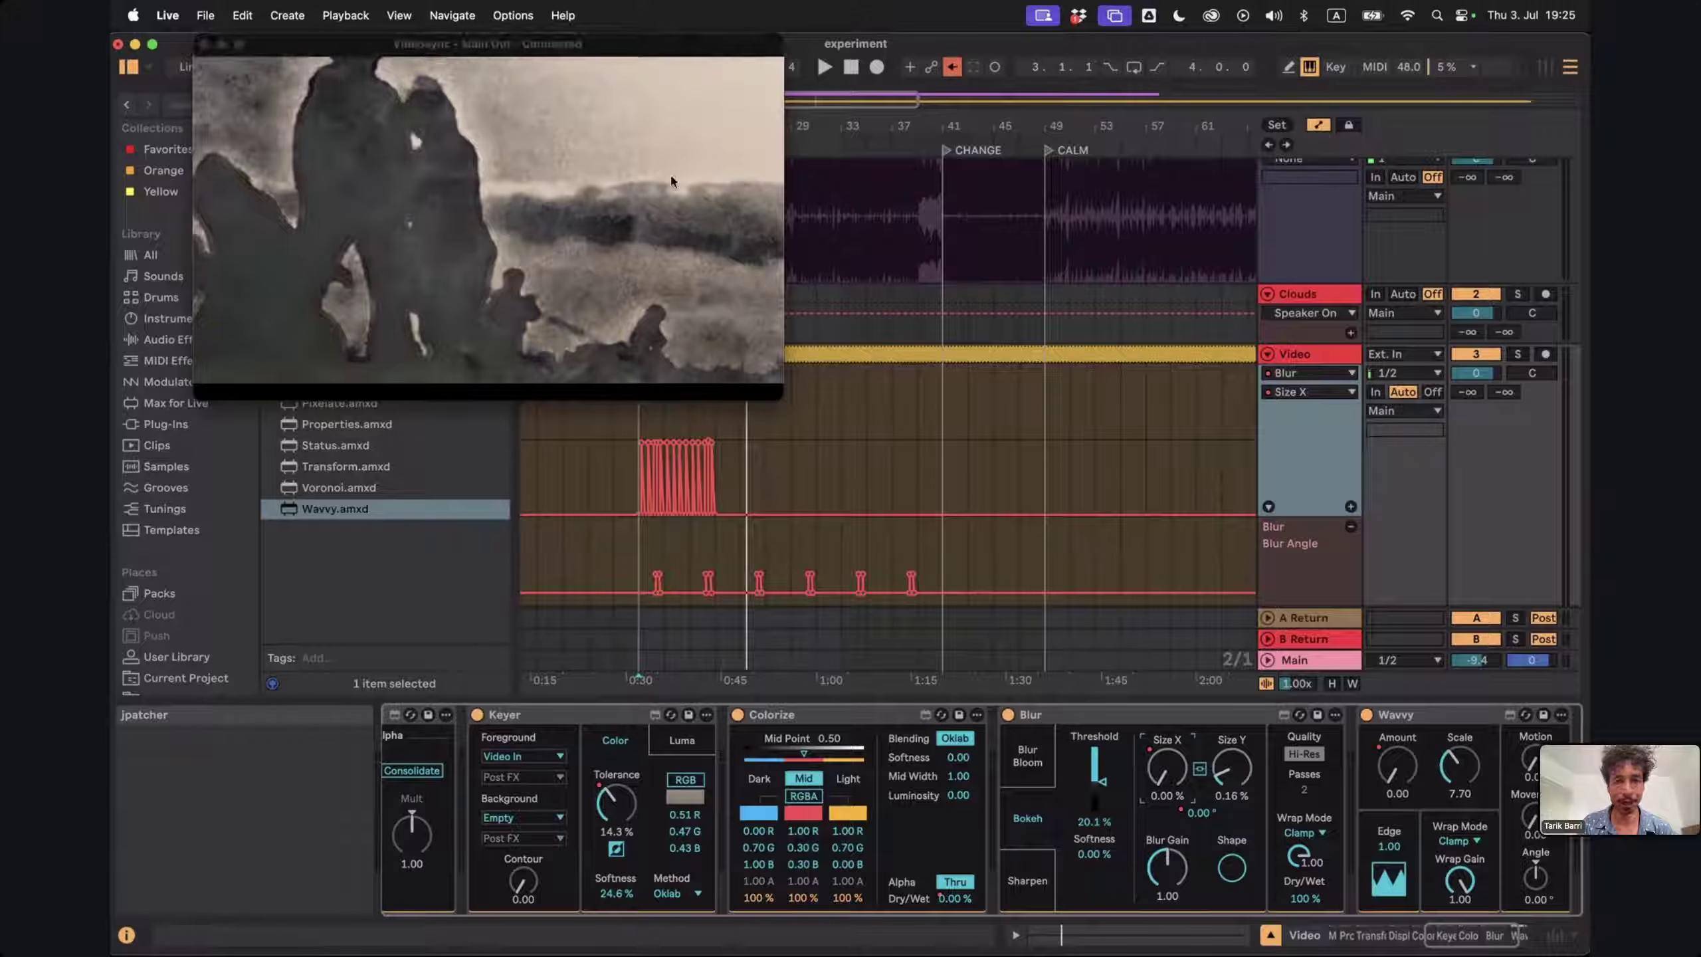
left_click_drag(672, 180, 1354, 179)
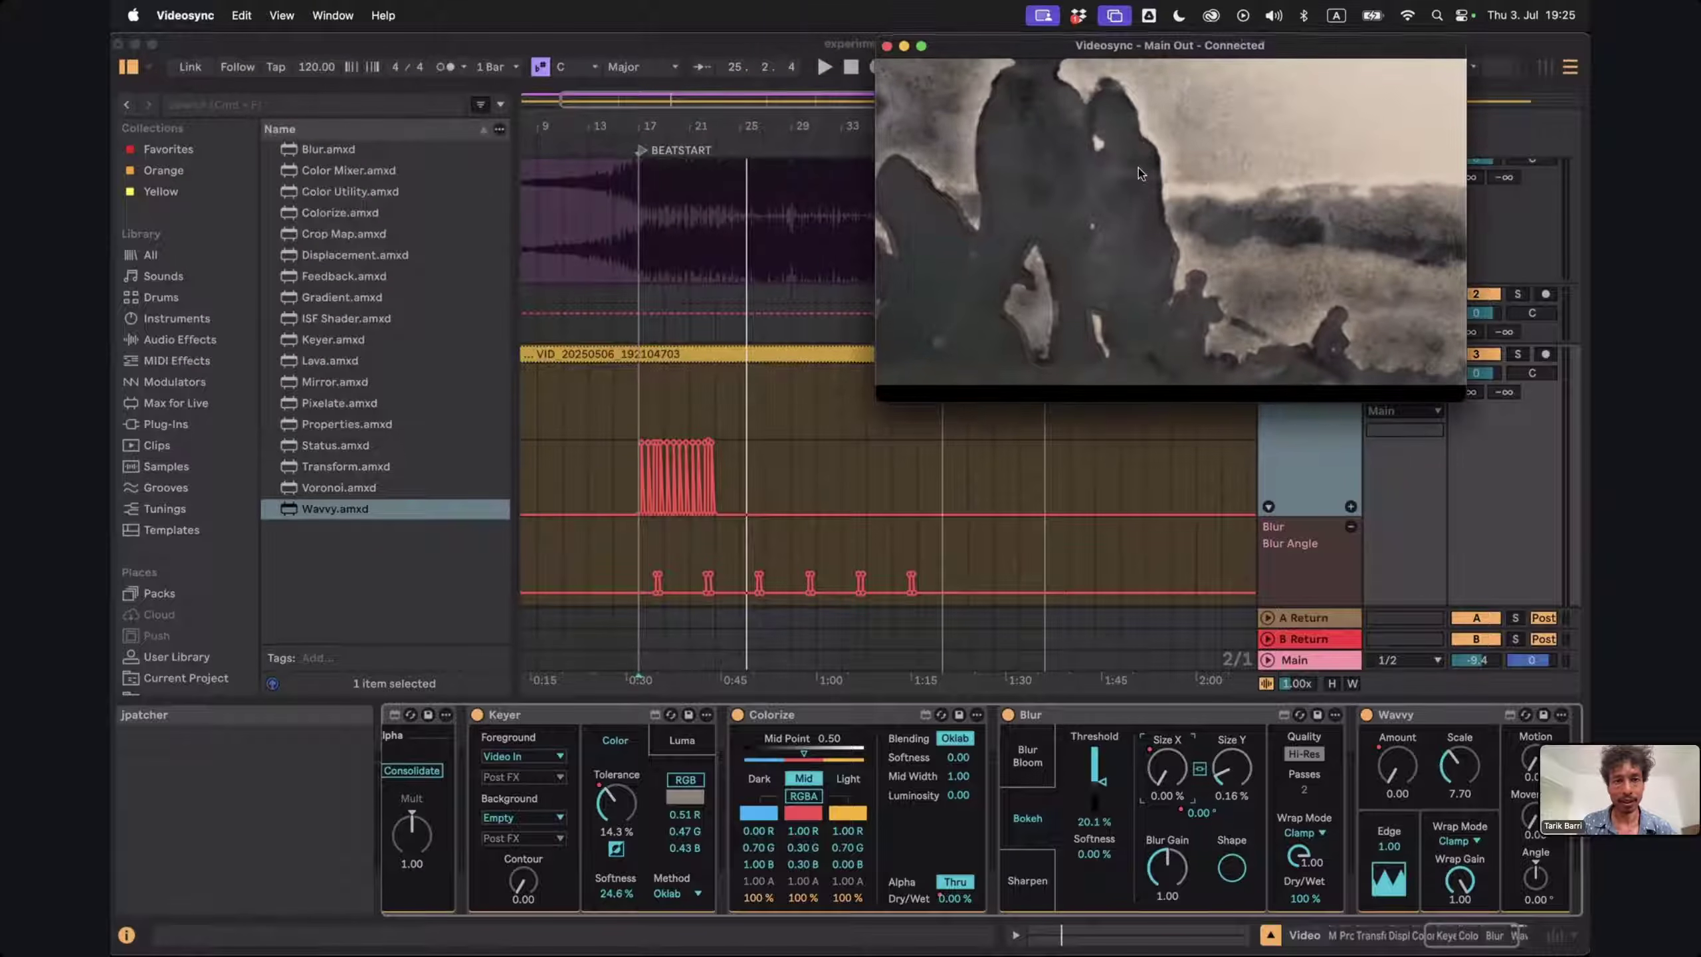
left_click(687, 129)
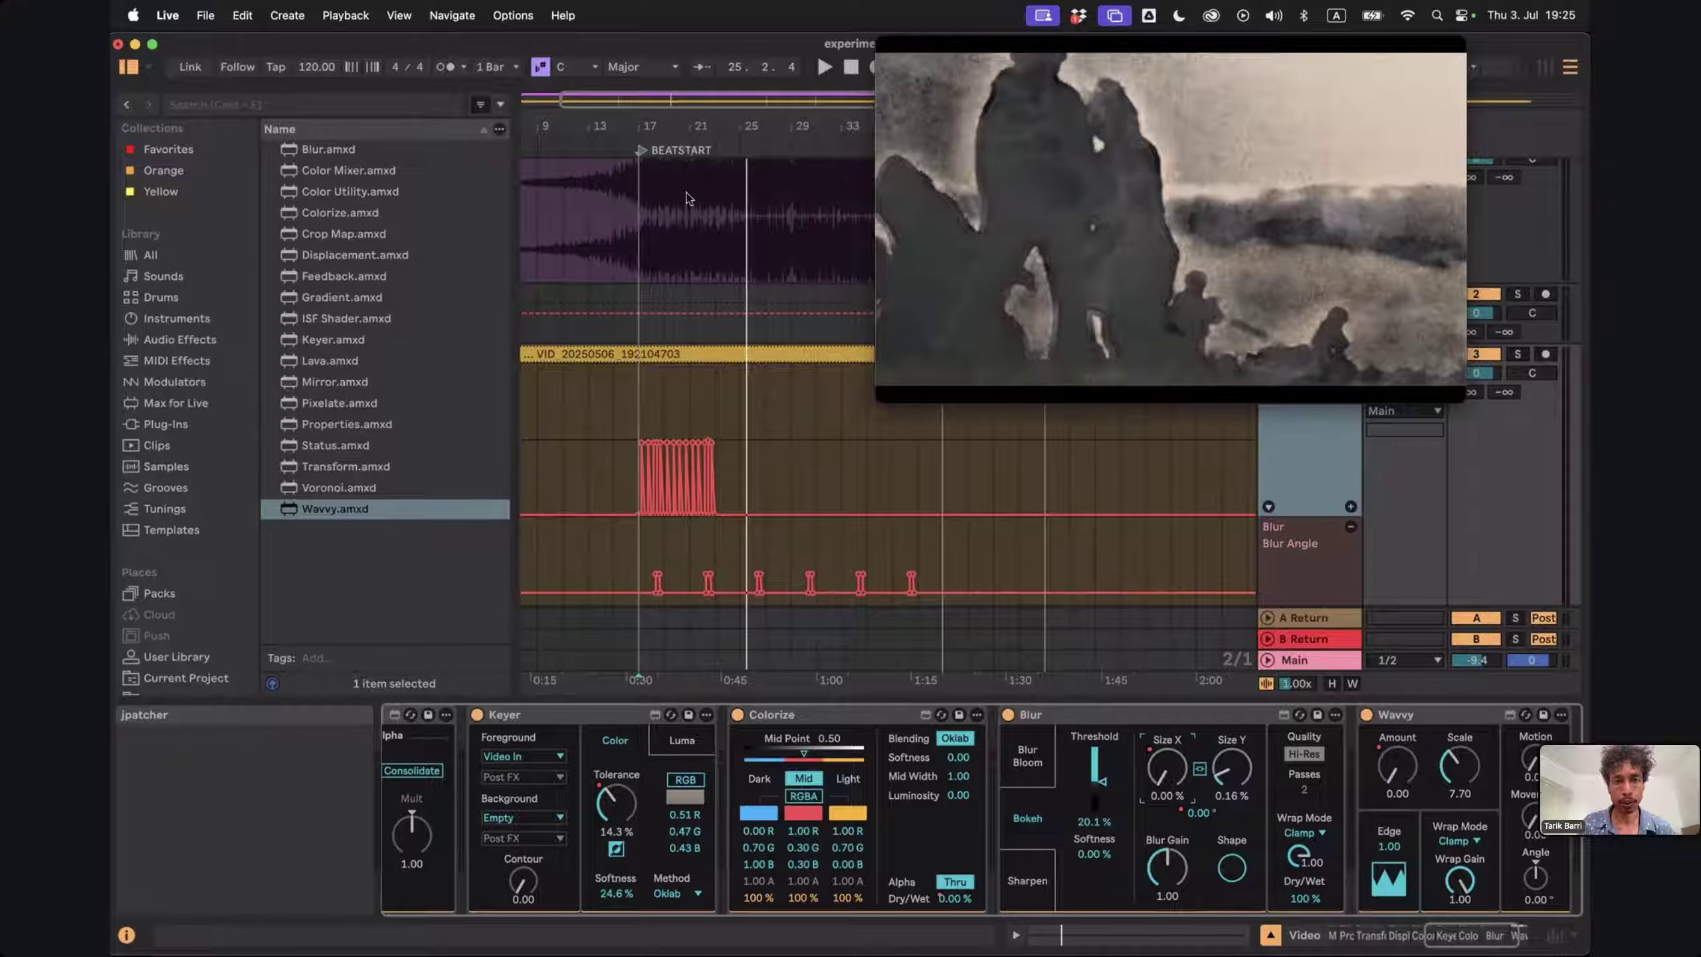
Duplicate the Blur Size X automation between 18.1.1 and 22.1.1 five times in a row, up to 42.1.1
left_click_drag(682, 113, 682, 123)
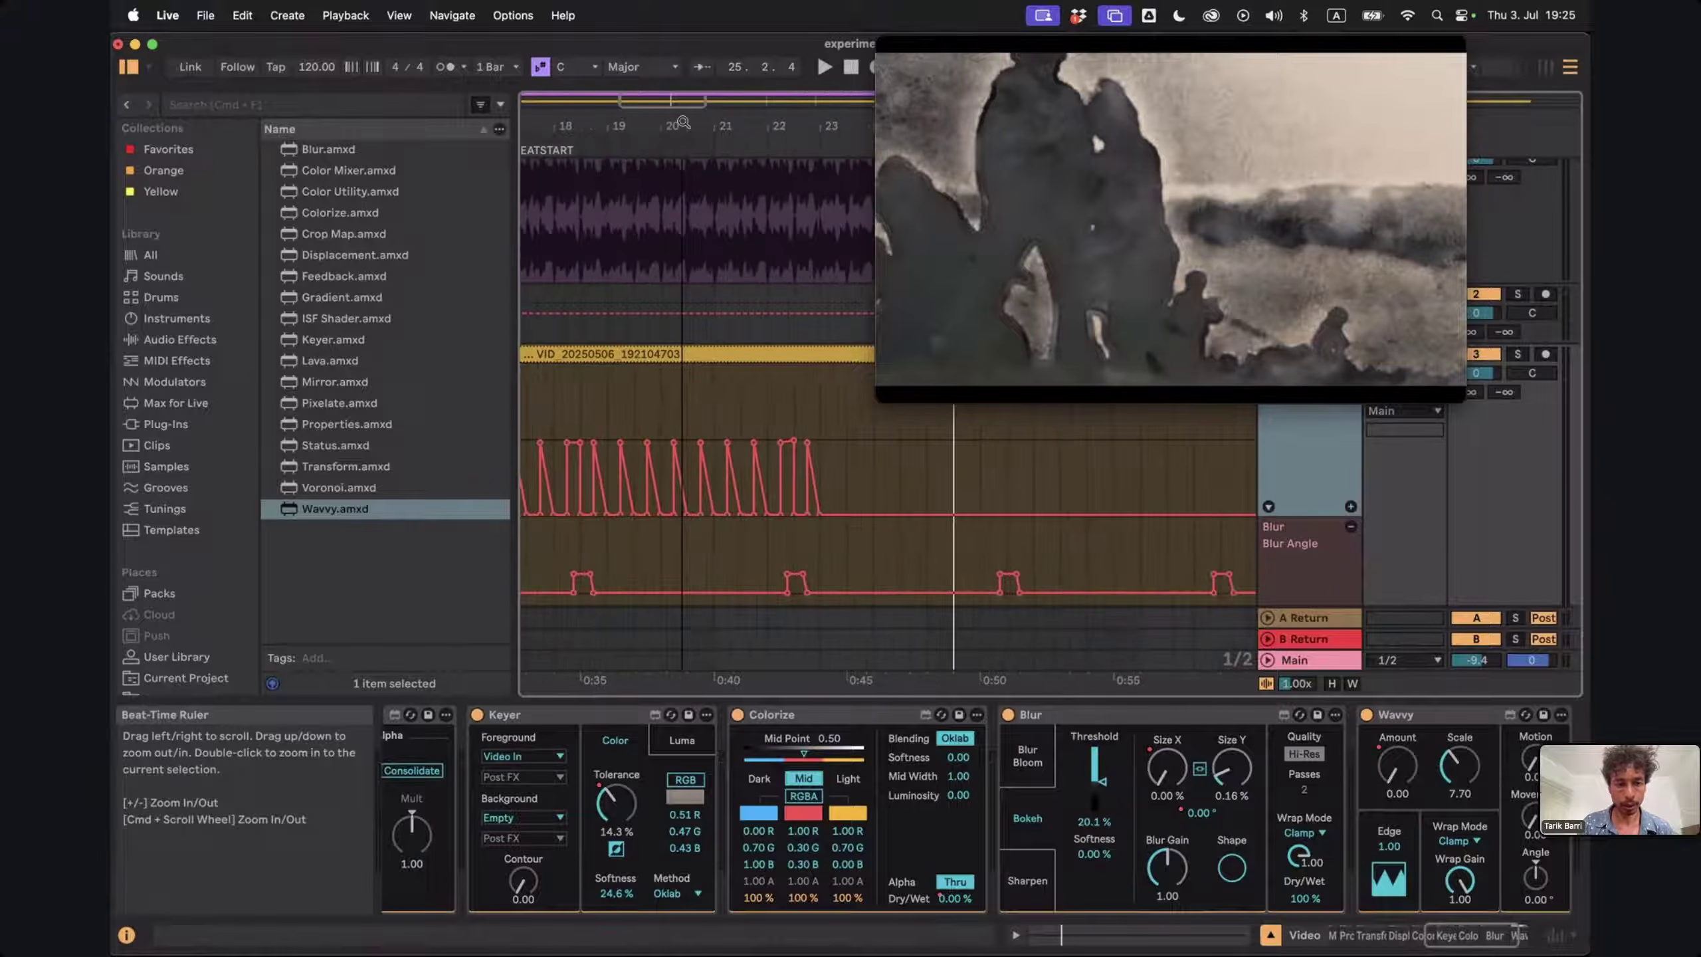
scroll(679, 451, "left", 5)
scroll(679, 451, "up", 2)
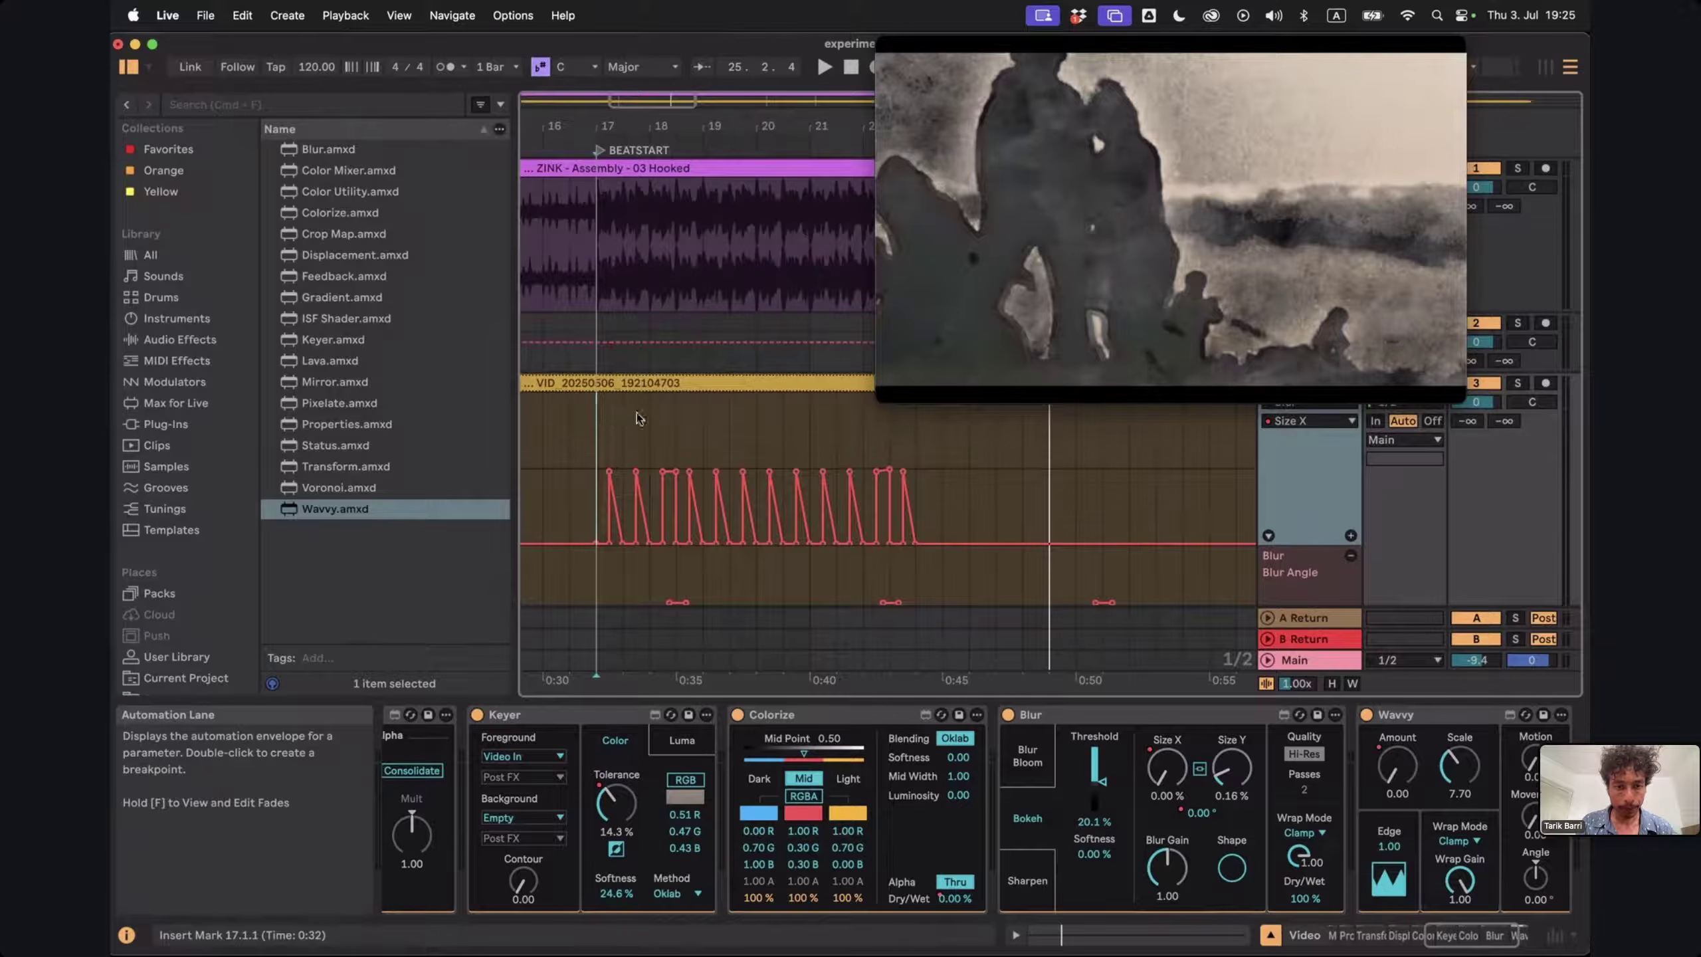
left_click_drag(649, 420, 862, 493)
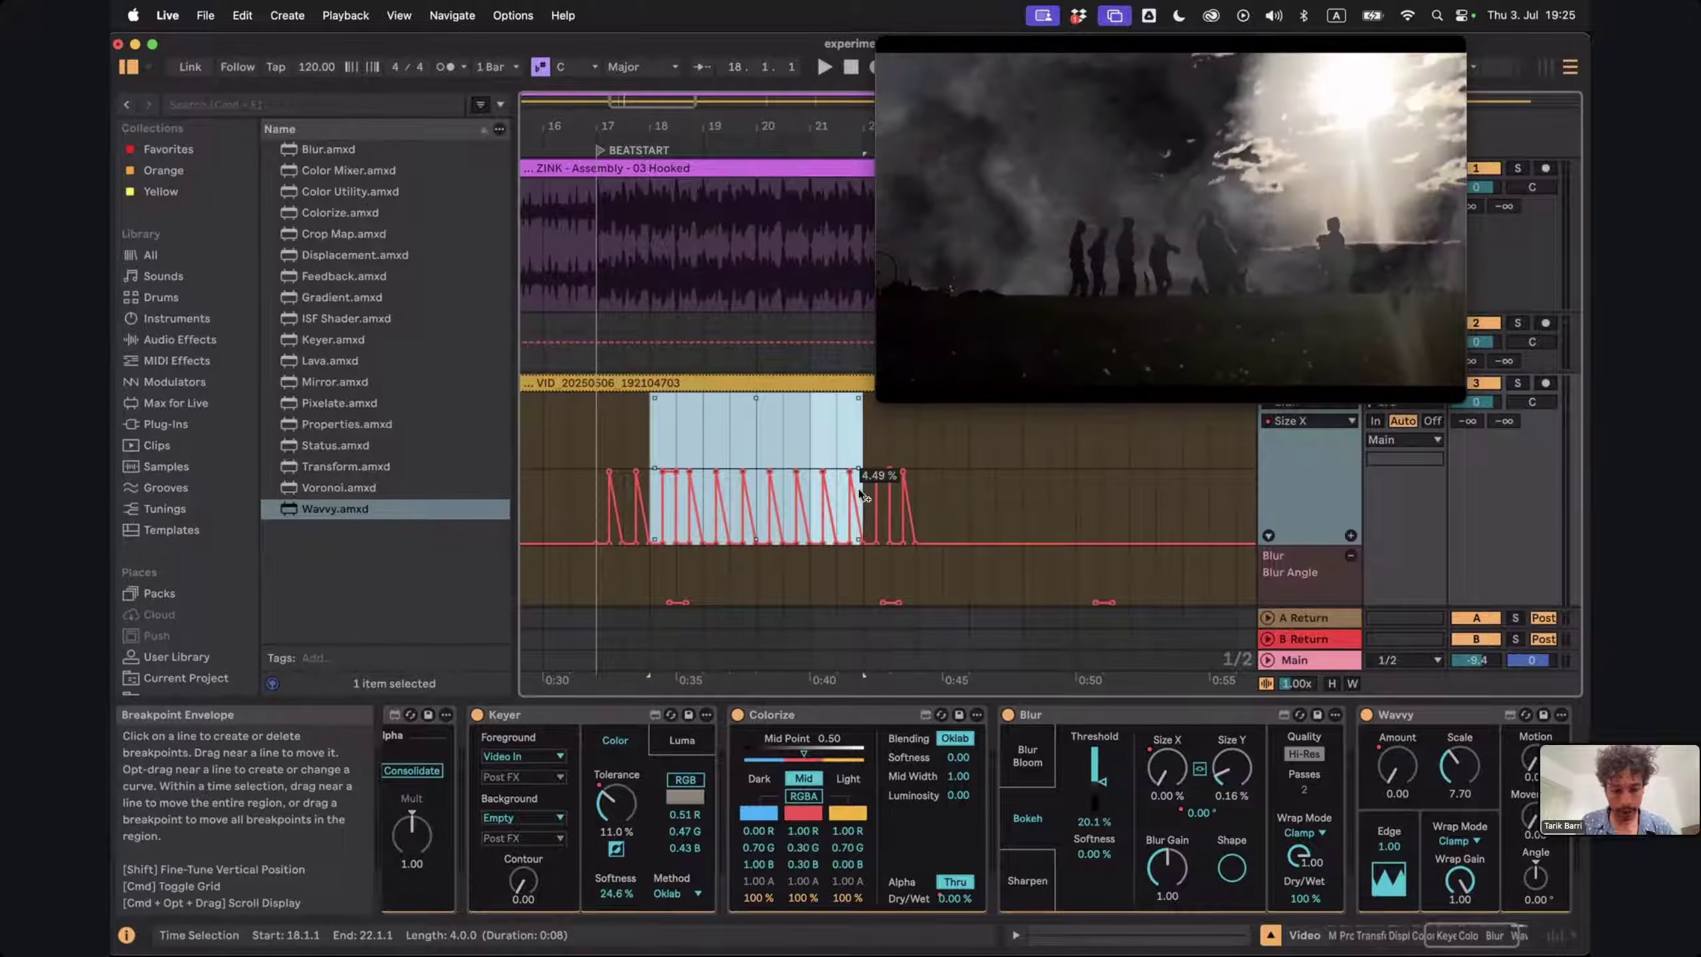
key("super+d")
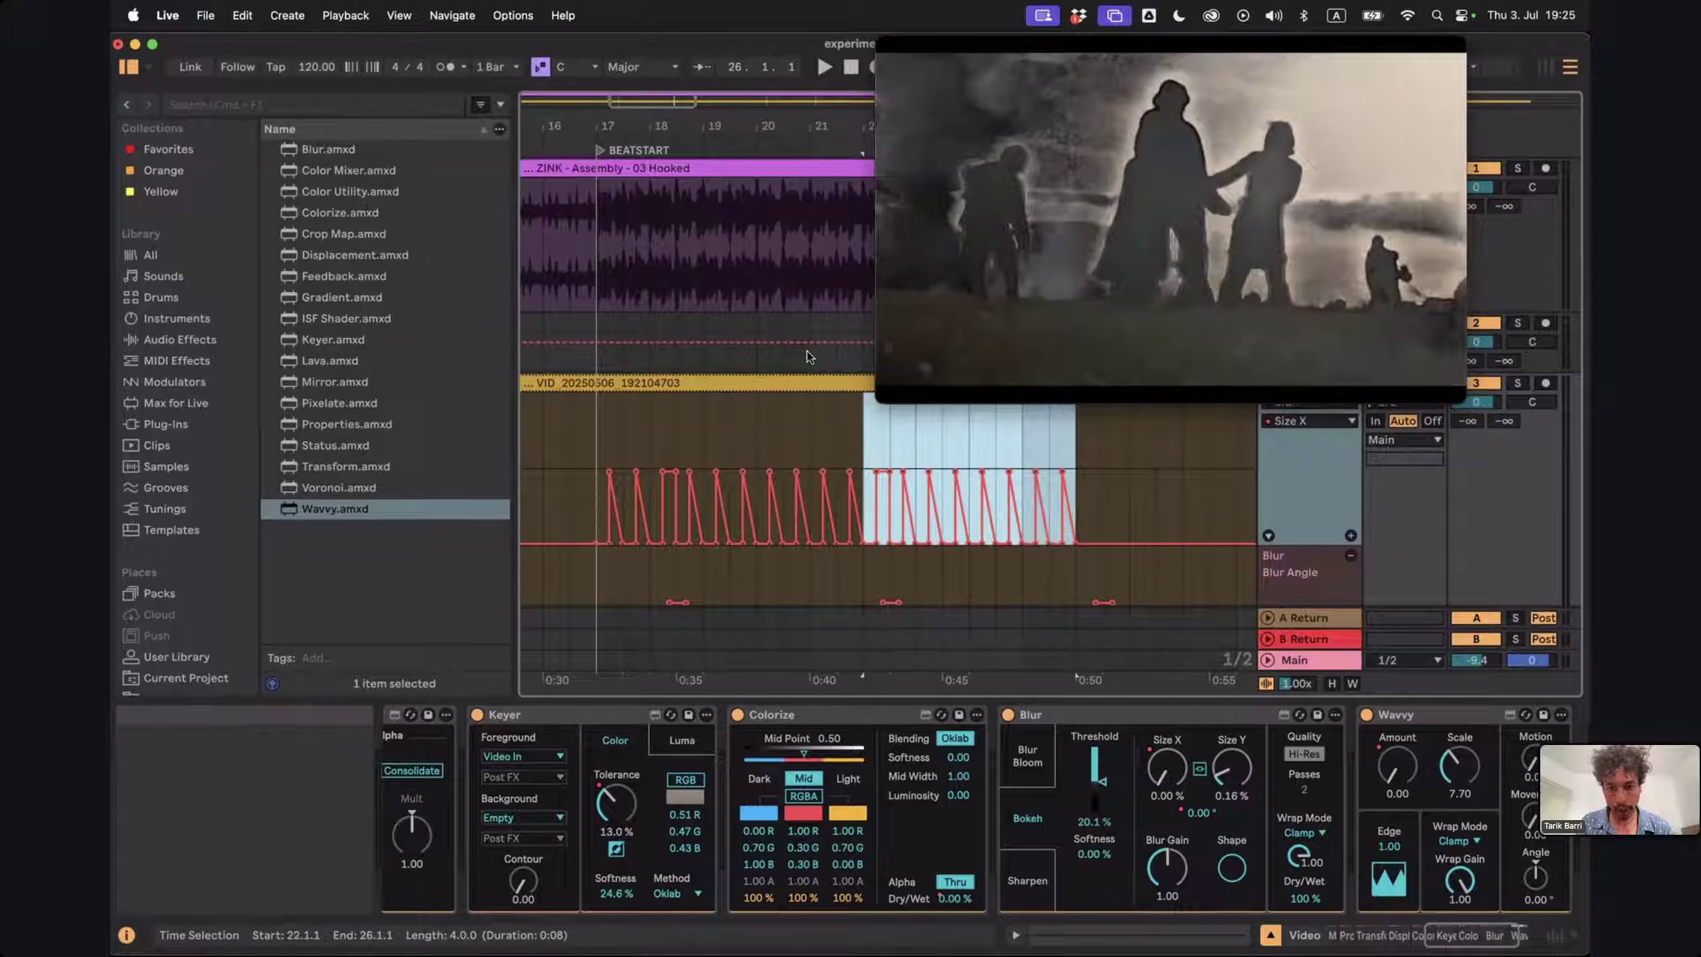
key("super+d")
key("super+d")
key("super+d")
key("super+d")
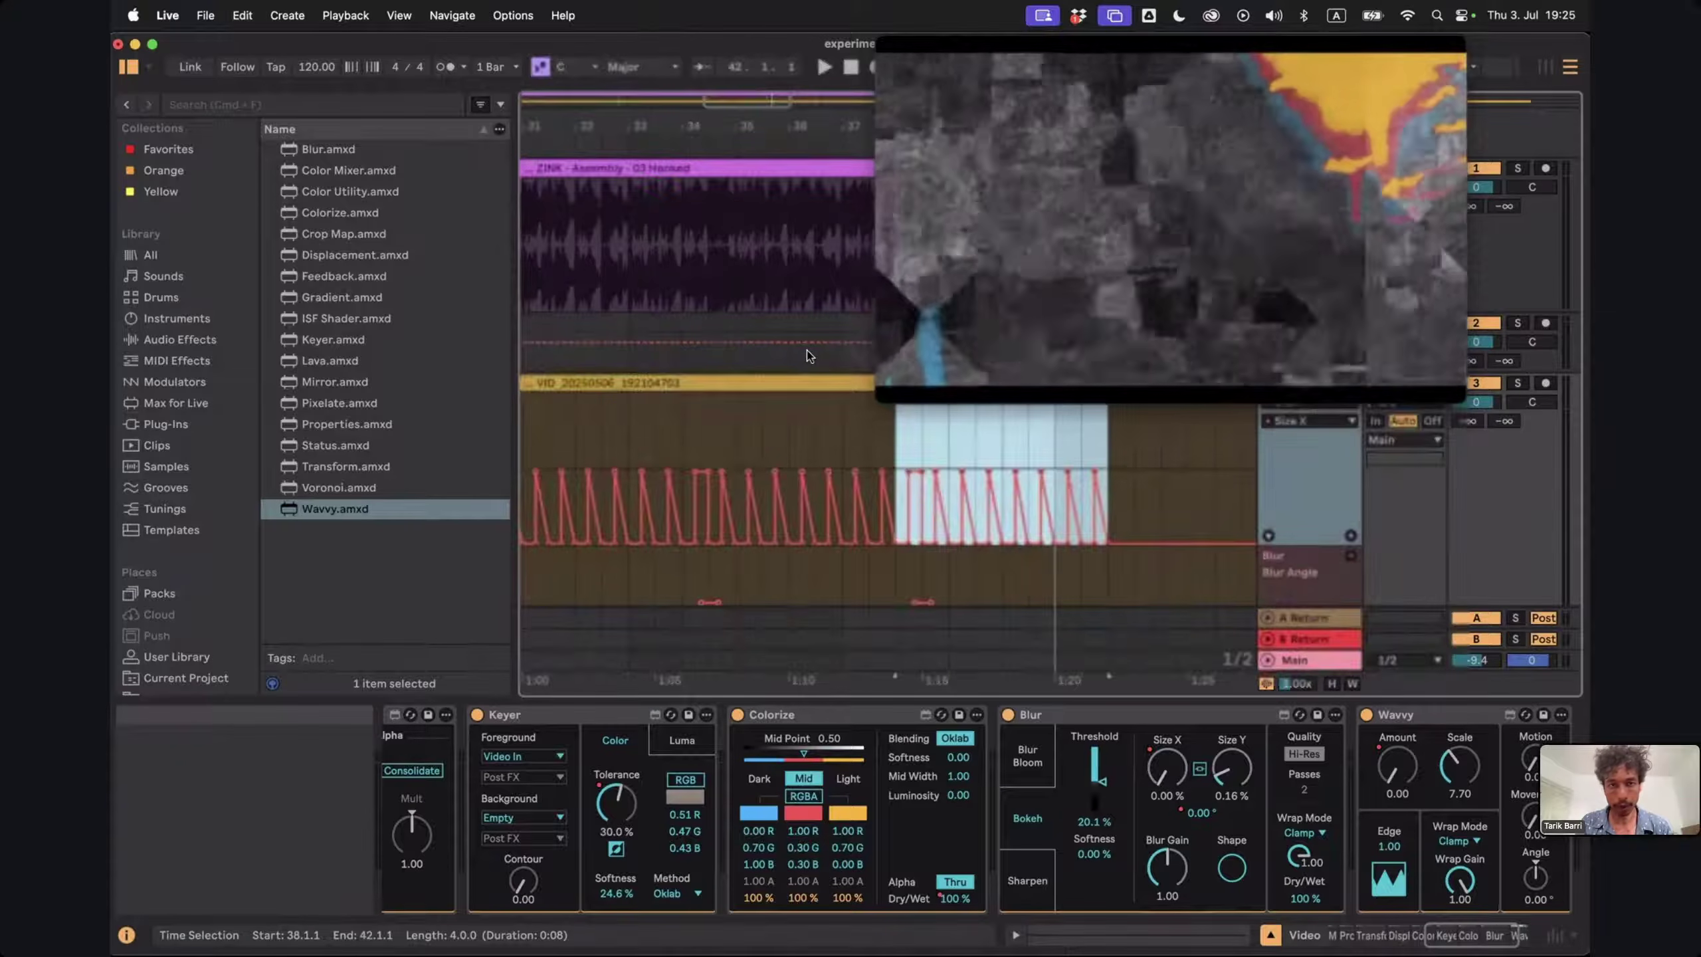
Play the repeated Blur Size X pulses with the music from 17.1.1
left_click_drag(803, 126, 951, 94)
left_click(596, 432)
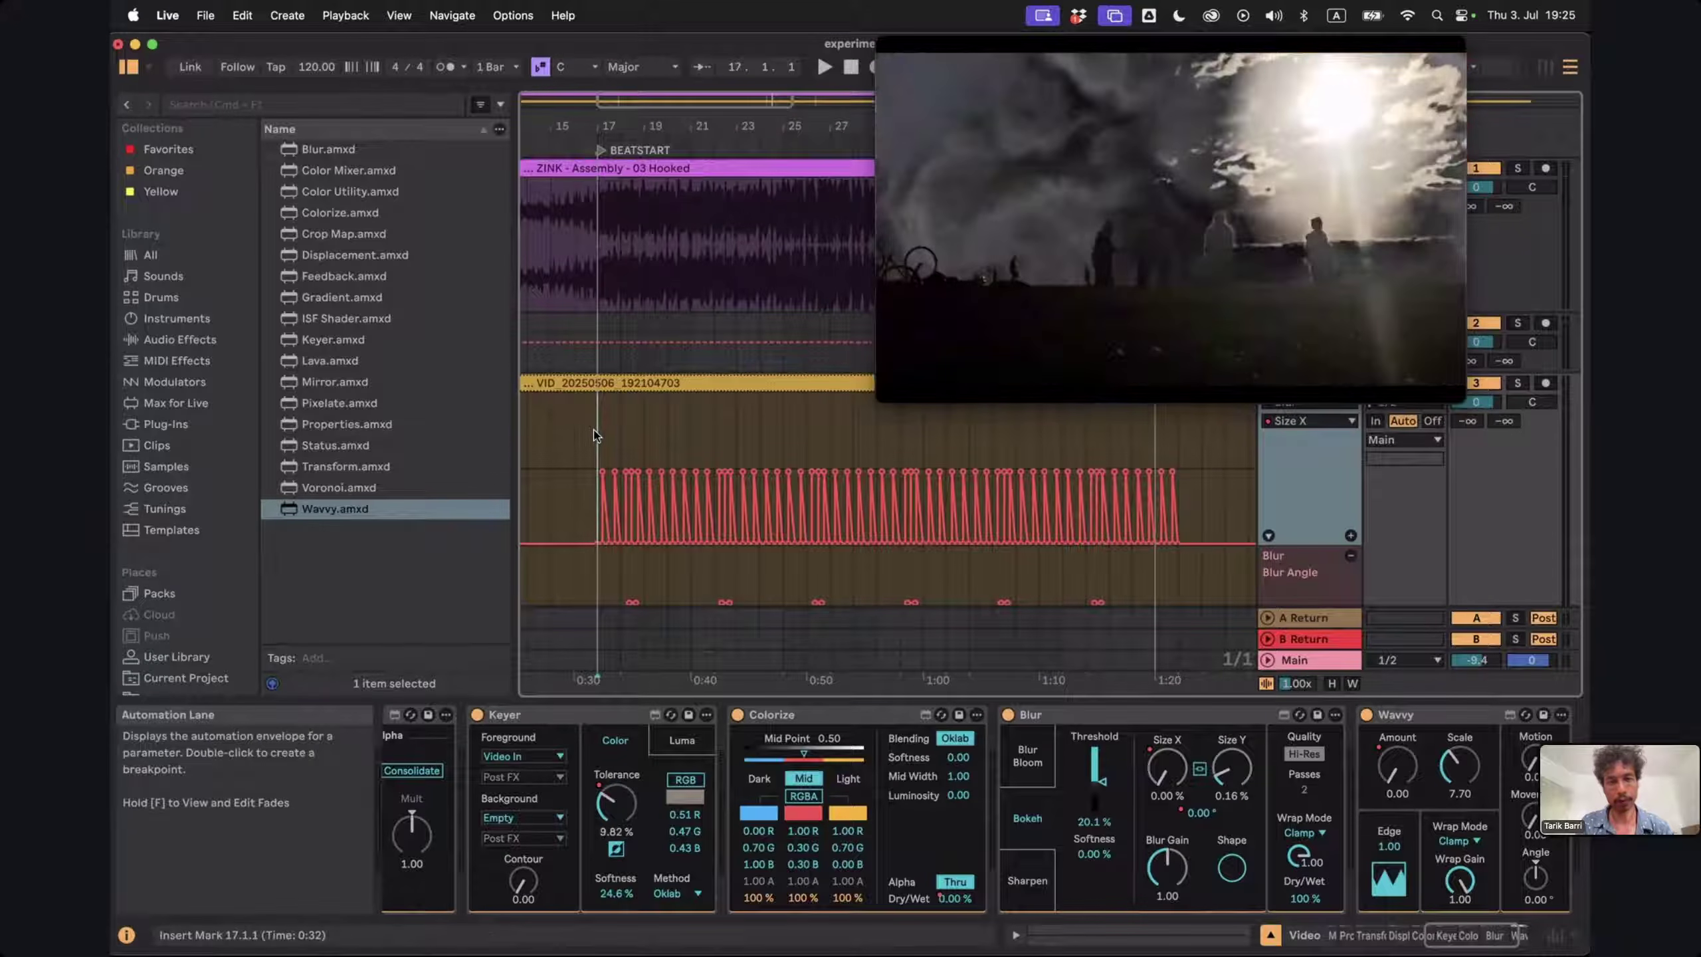
key("space")
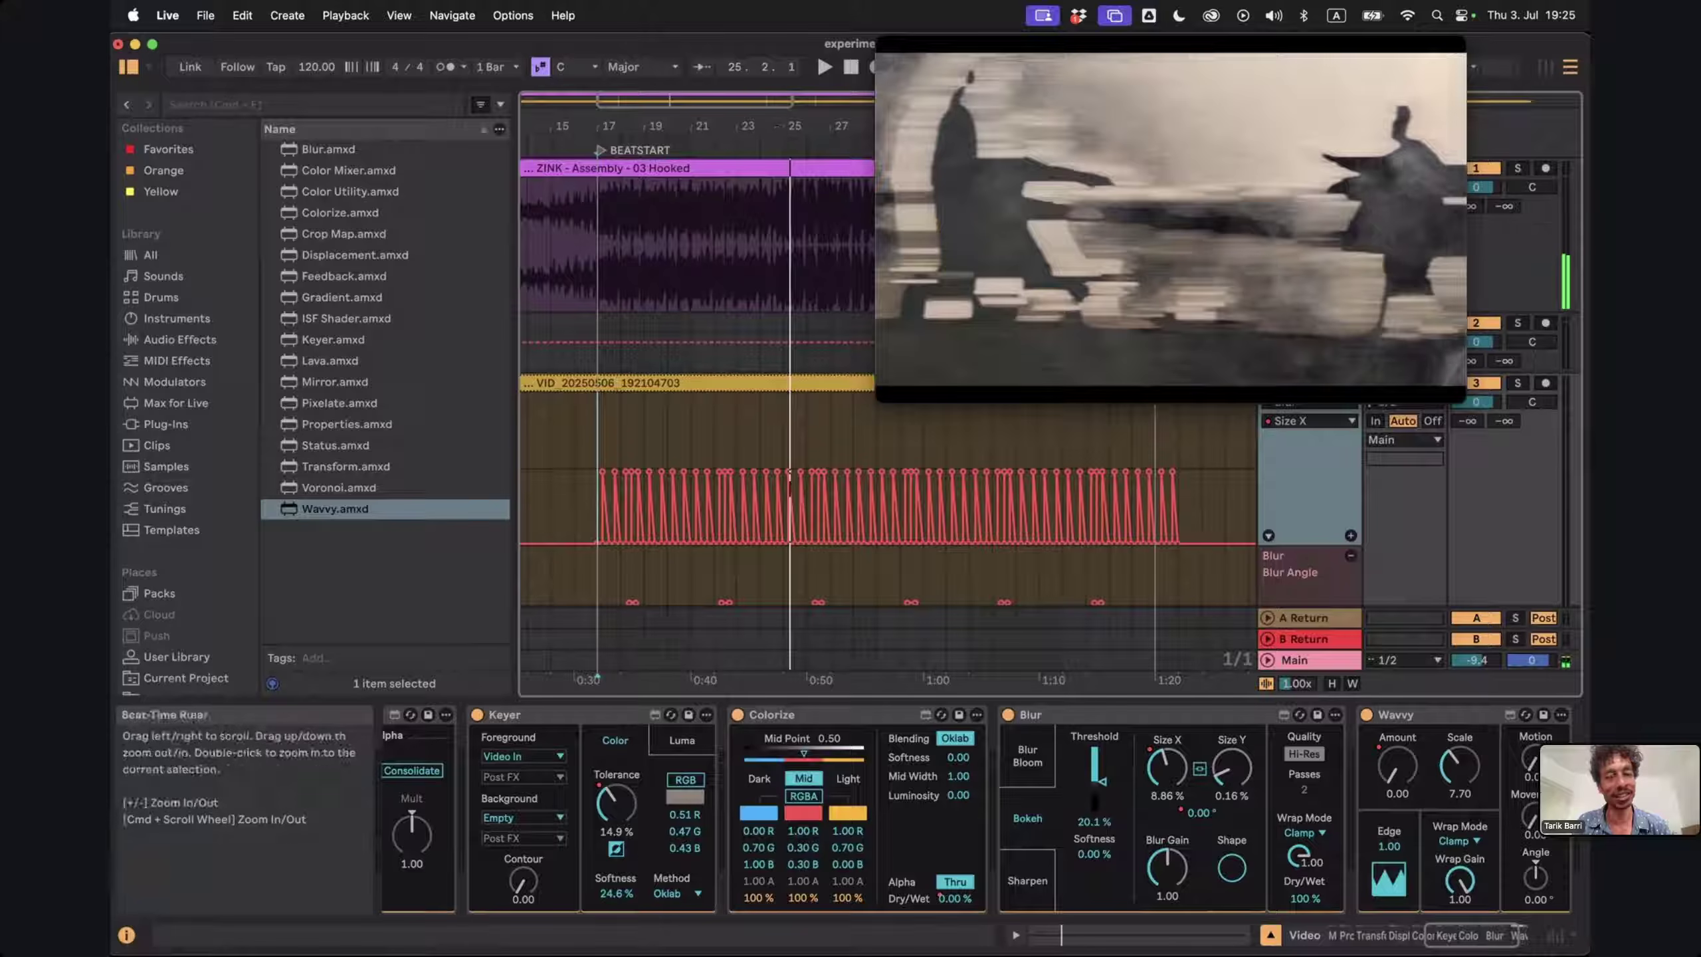
Play the Blur Size X pulses around bar 24 in short passes, from 24.4.1 and 24.2.1, and place the insert marker at 24.3.1
left_click_drag(784, 126, 779, 443)
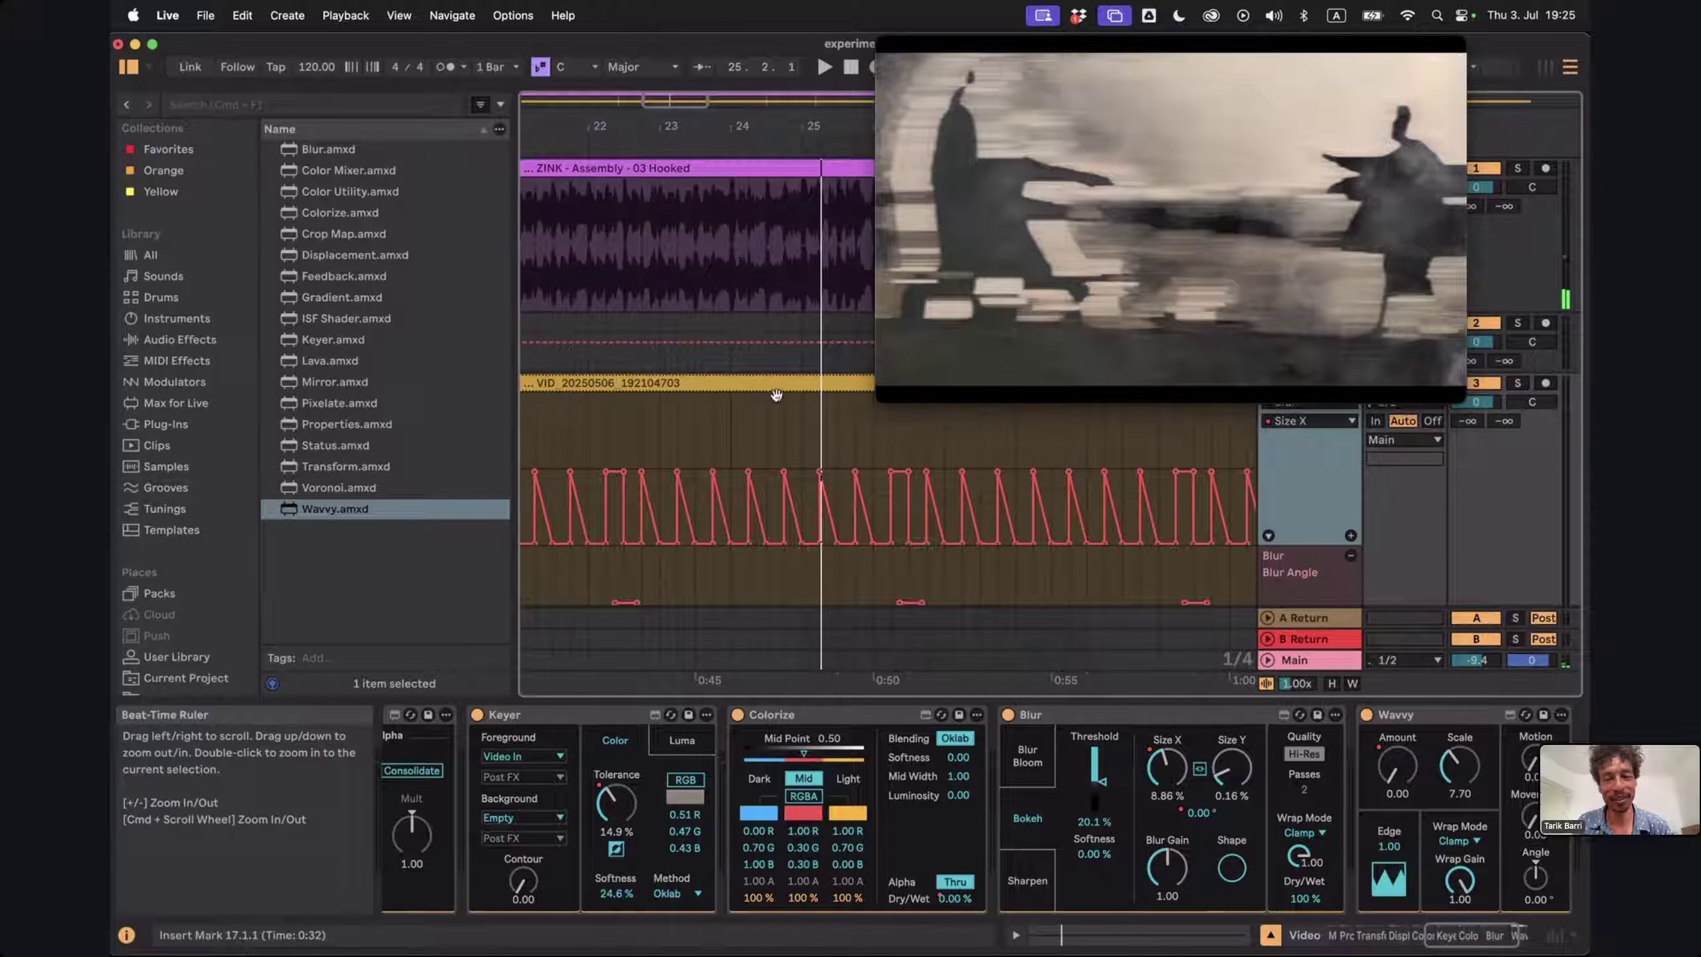
left_click(777, 441)
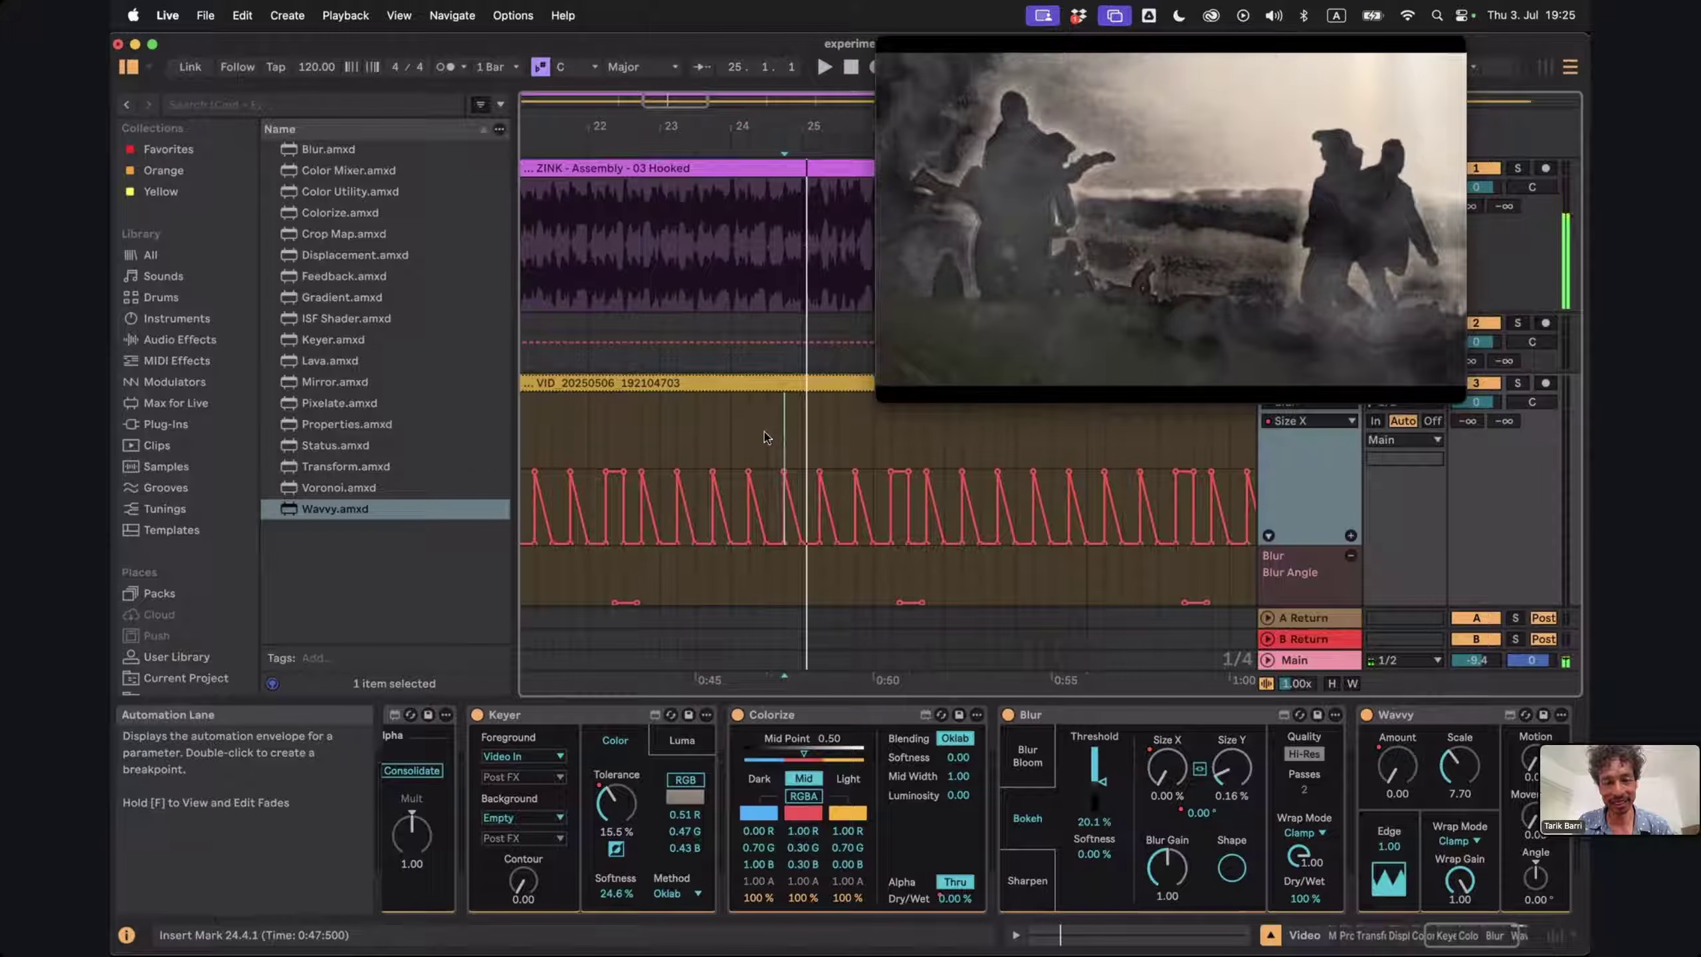
left_click(766, 436)
left_click(749, 434)
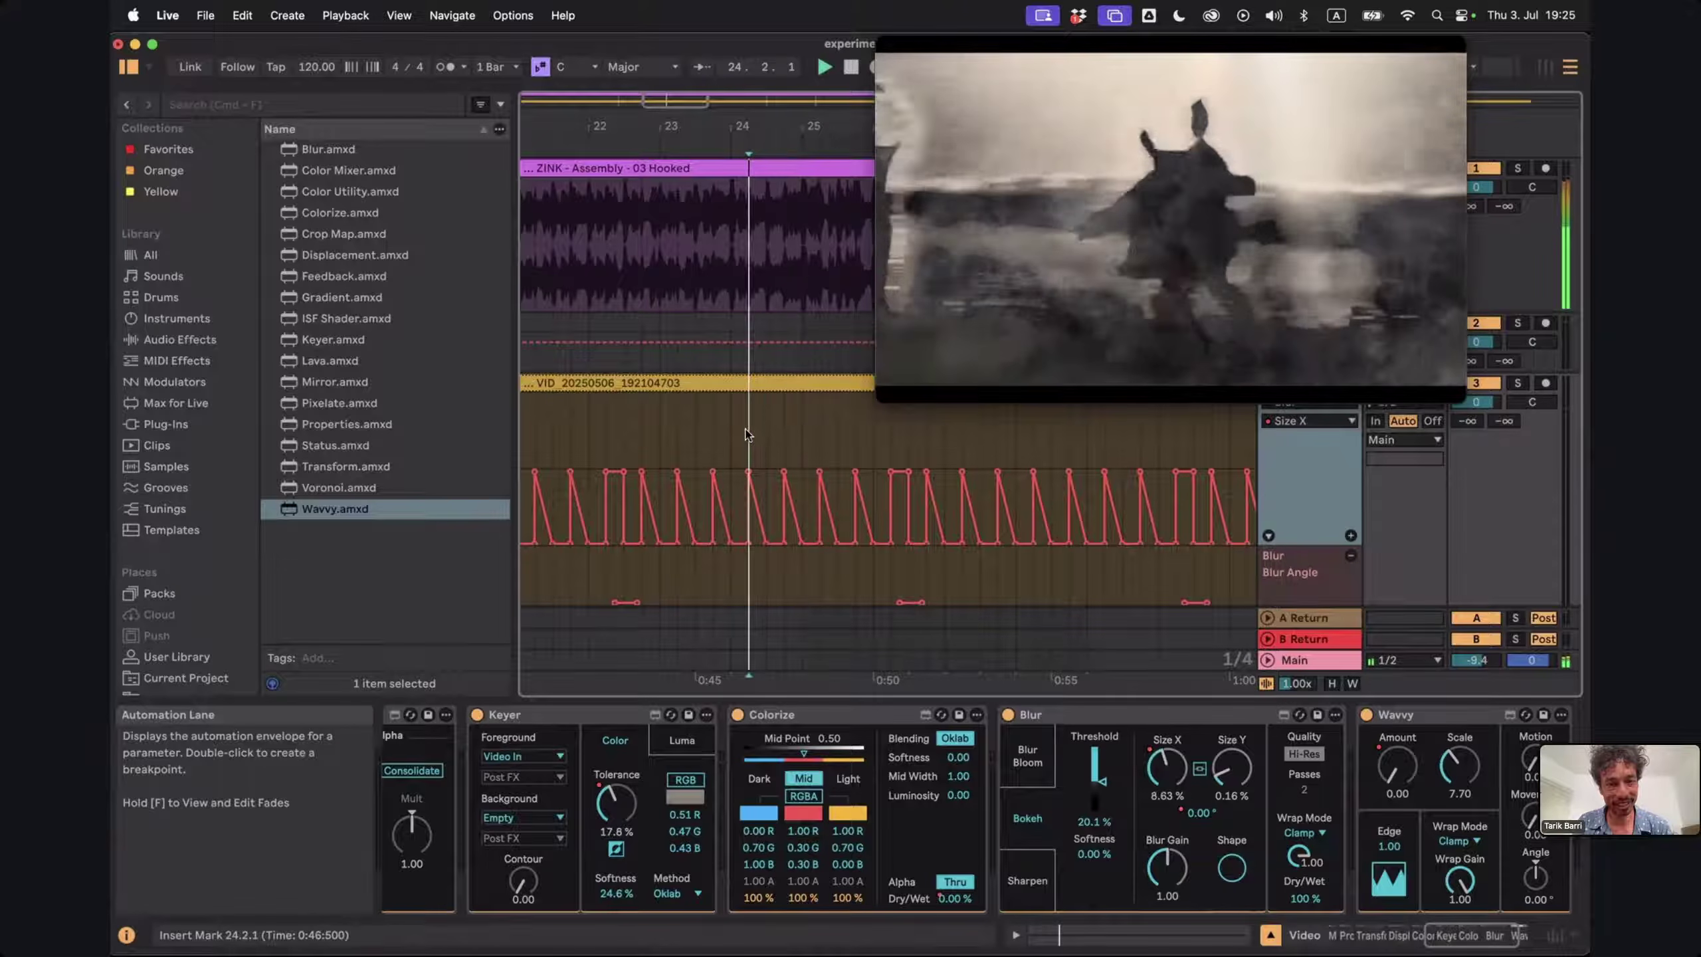
left_click(769, 470)
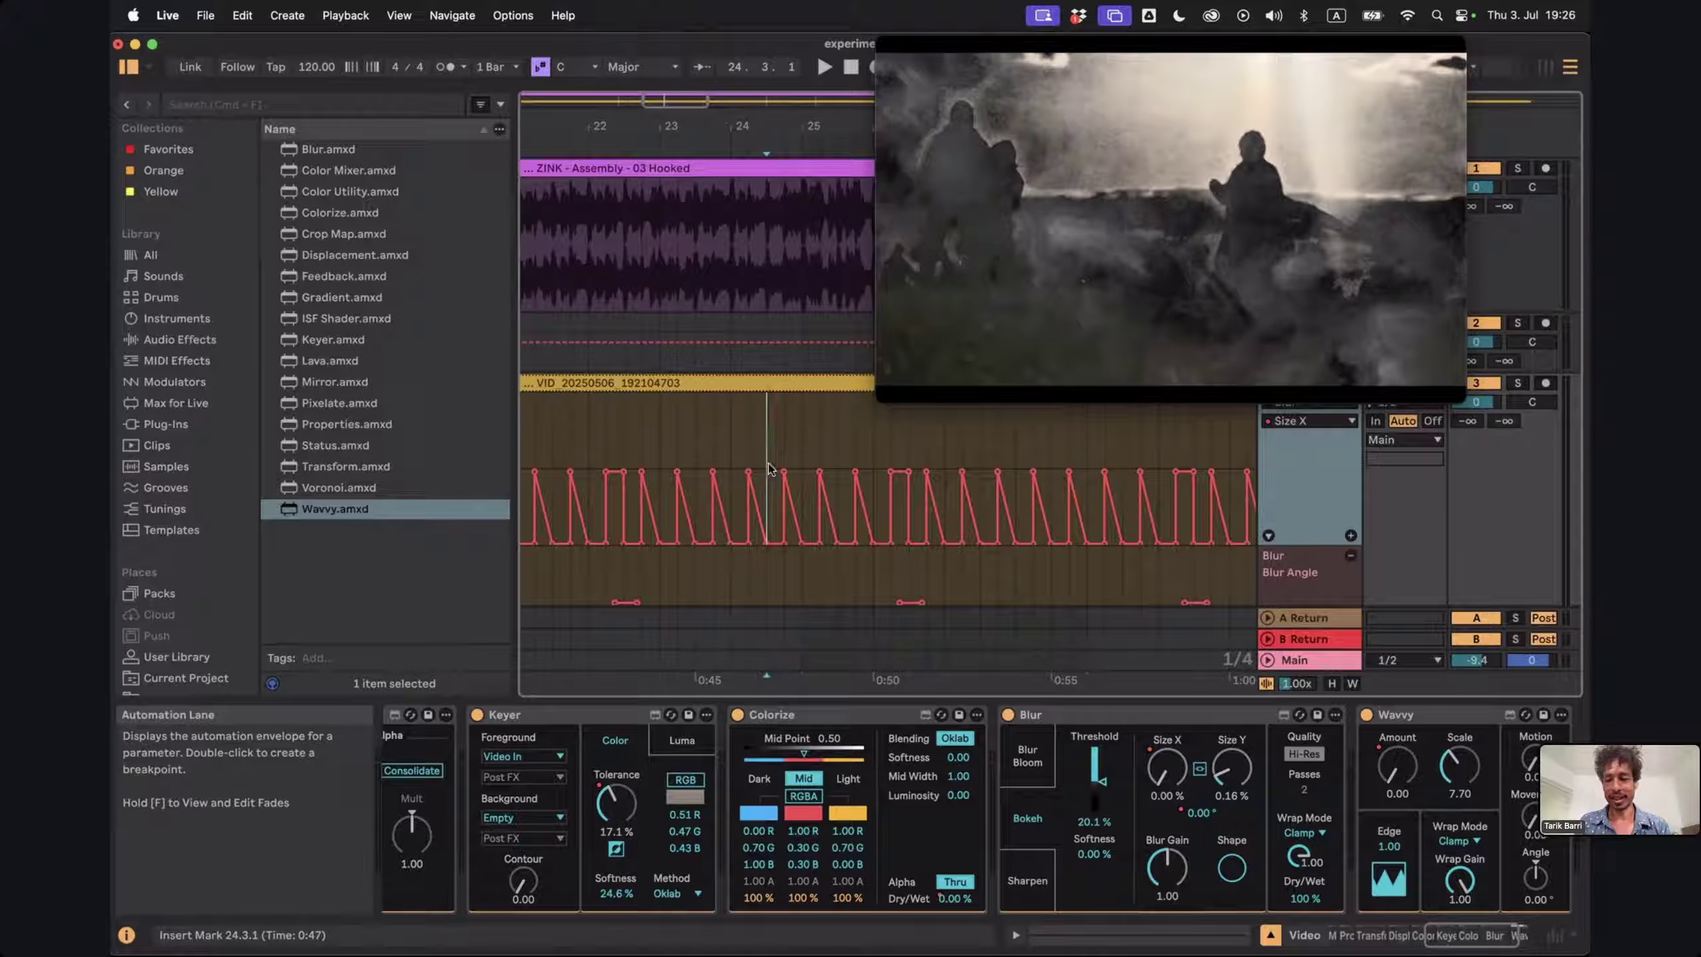
Show the Wavvy Amount automation around bar 24 and play the passage from 24.3.1
scroll(870, 503, "down", 1)
scroll(871, 502, "right", 1)
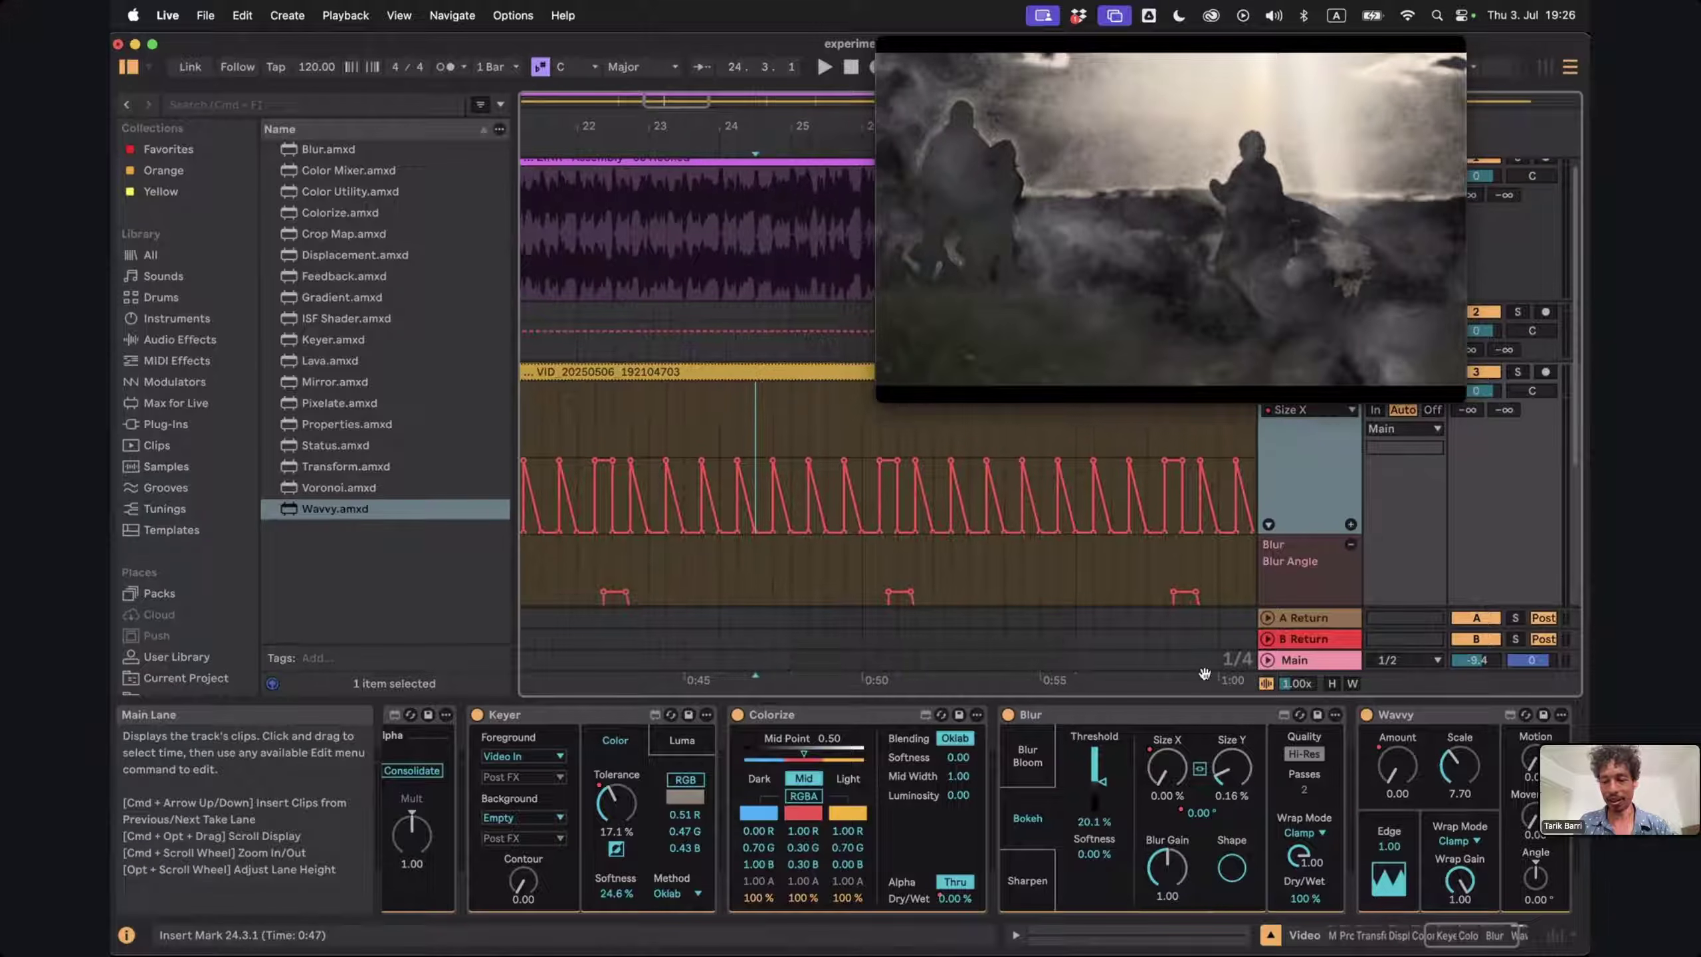
left_click(1395, 766)
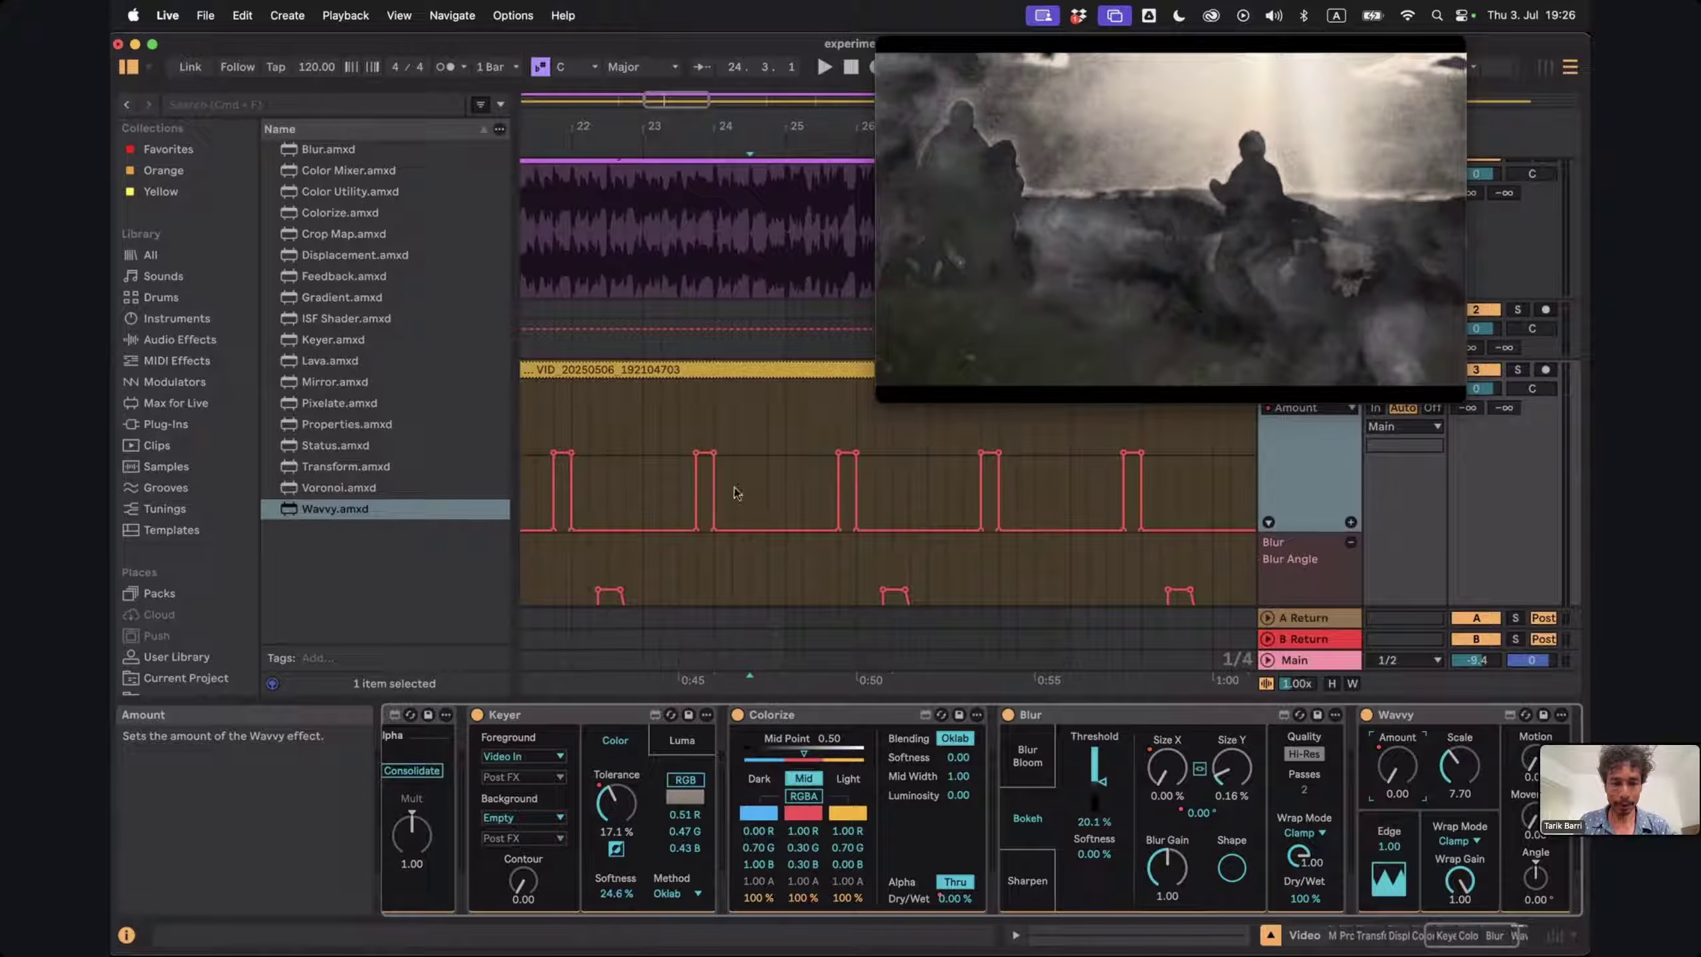
left_click(714, 412)
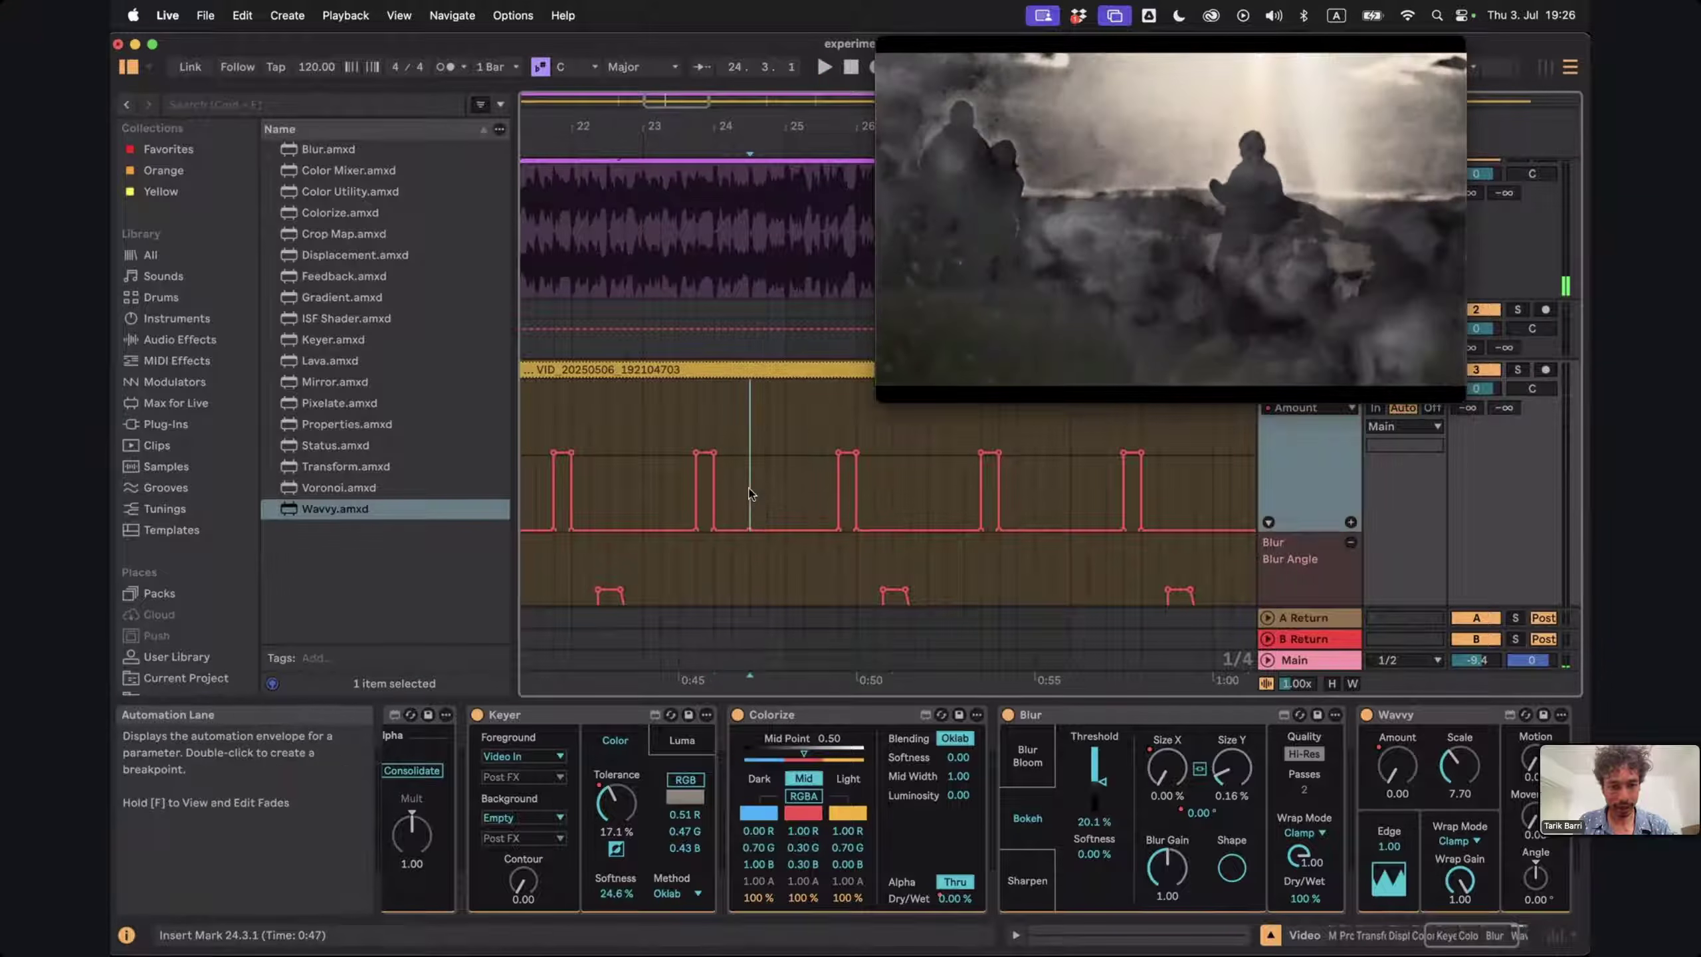
left_click(751, 494)
key("space")
key("space")
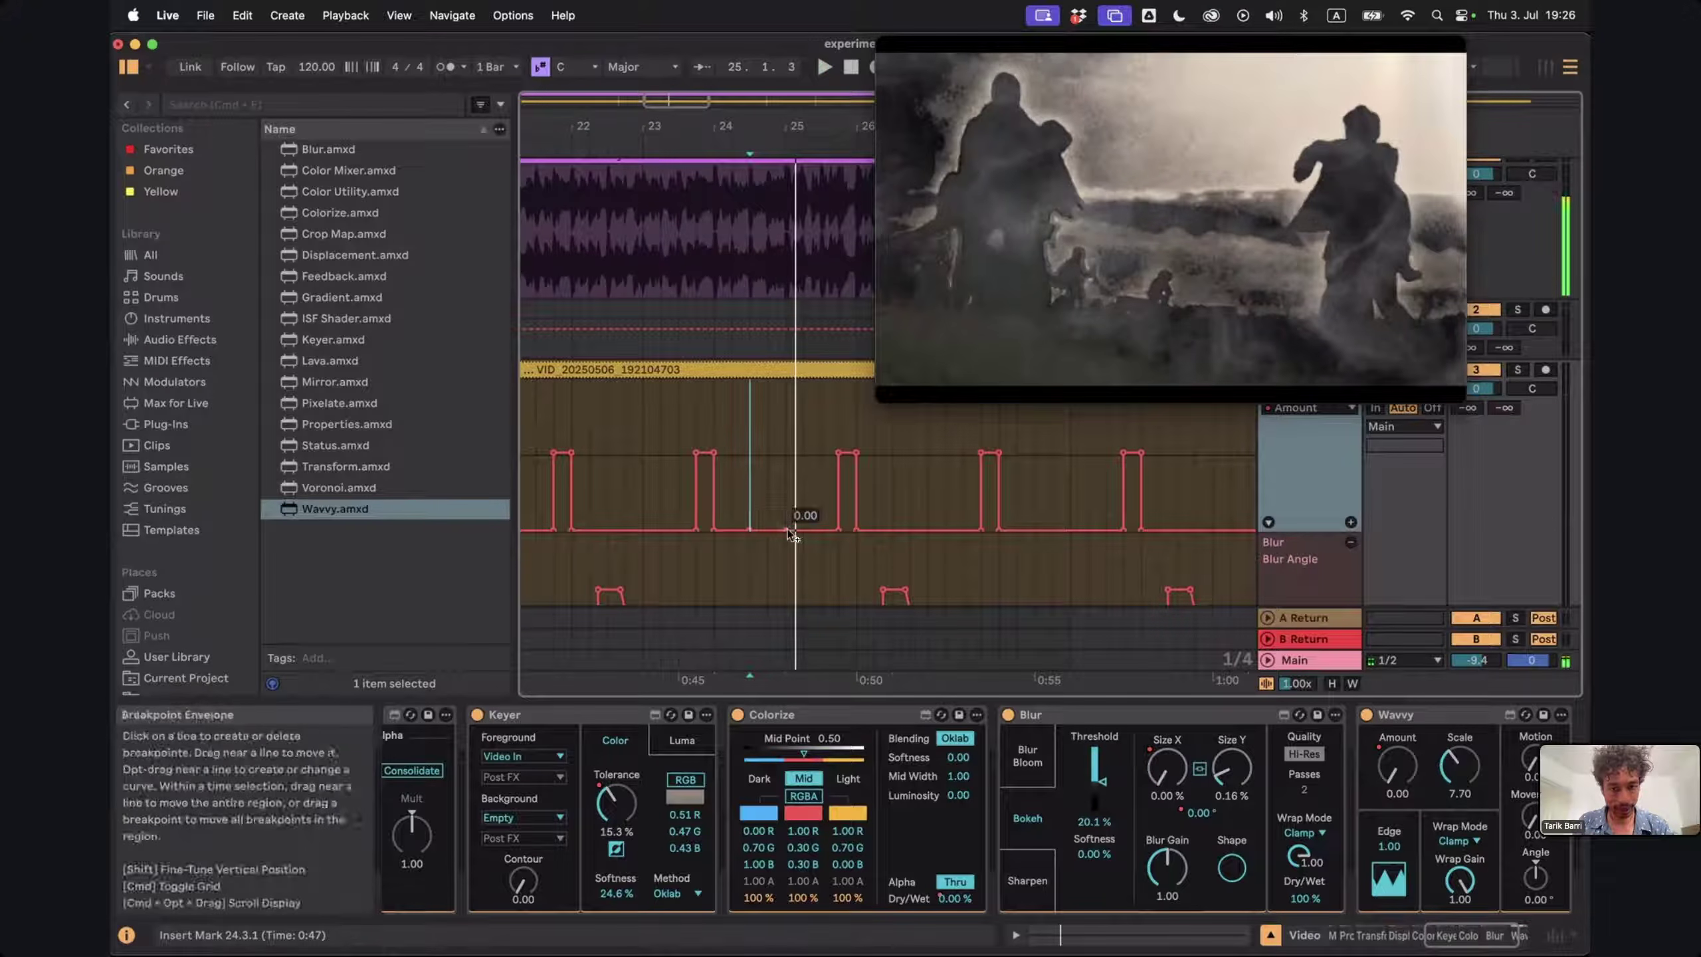
Add a Wavvy Amount spike to the top of the lane at 24.3.1, falling to 0.00 at about 25.1.1, and play it from 24.2.1
left_click_drag(759, 527, 749, 385)
left_click(732, 395)
key("space")
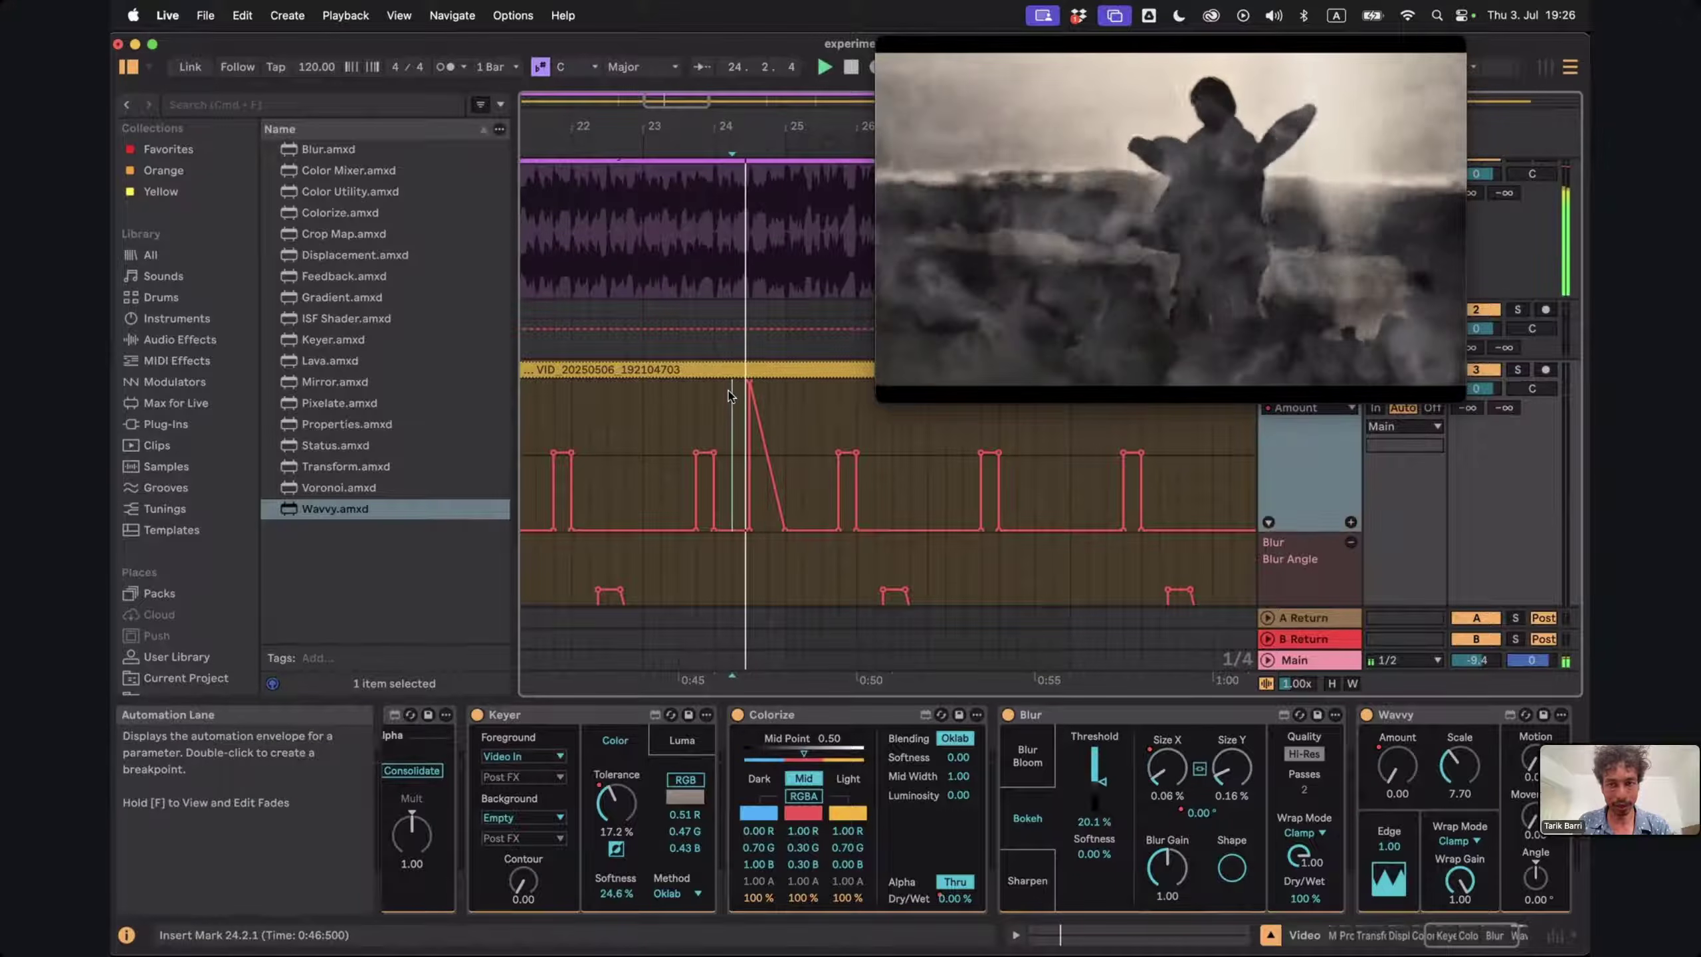
key("space")
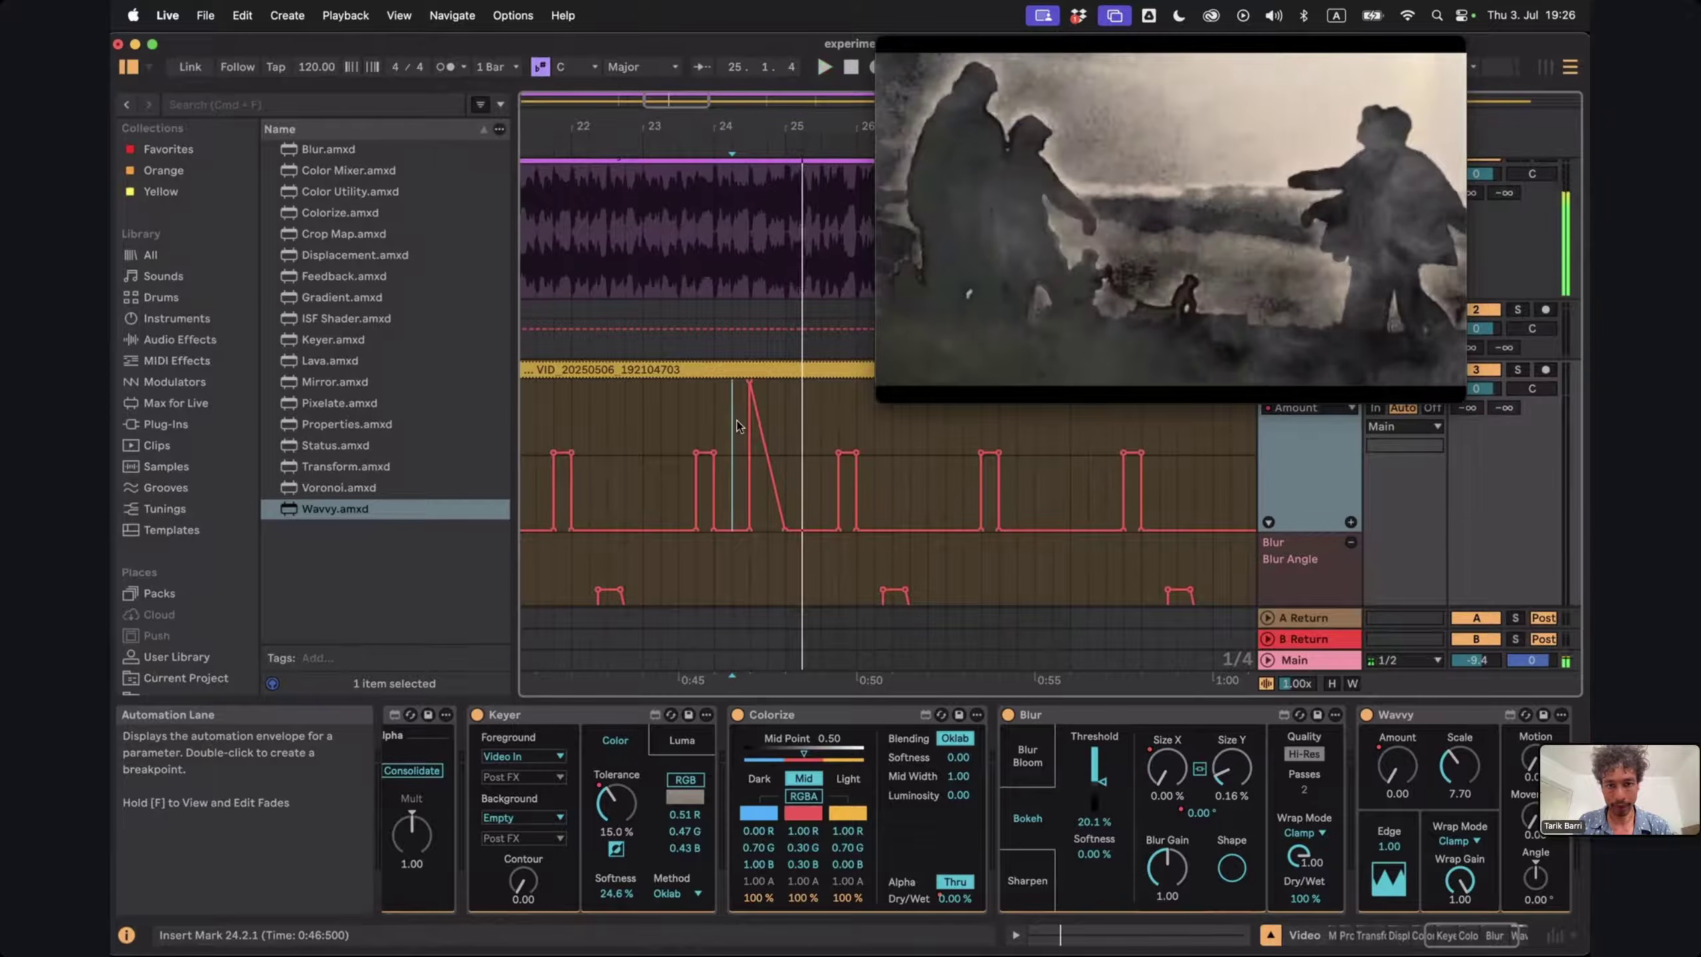
key("space")
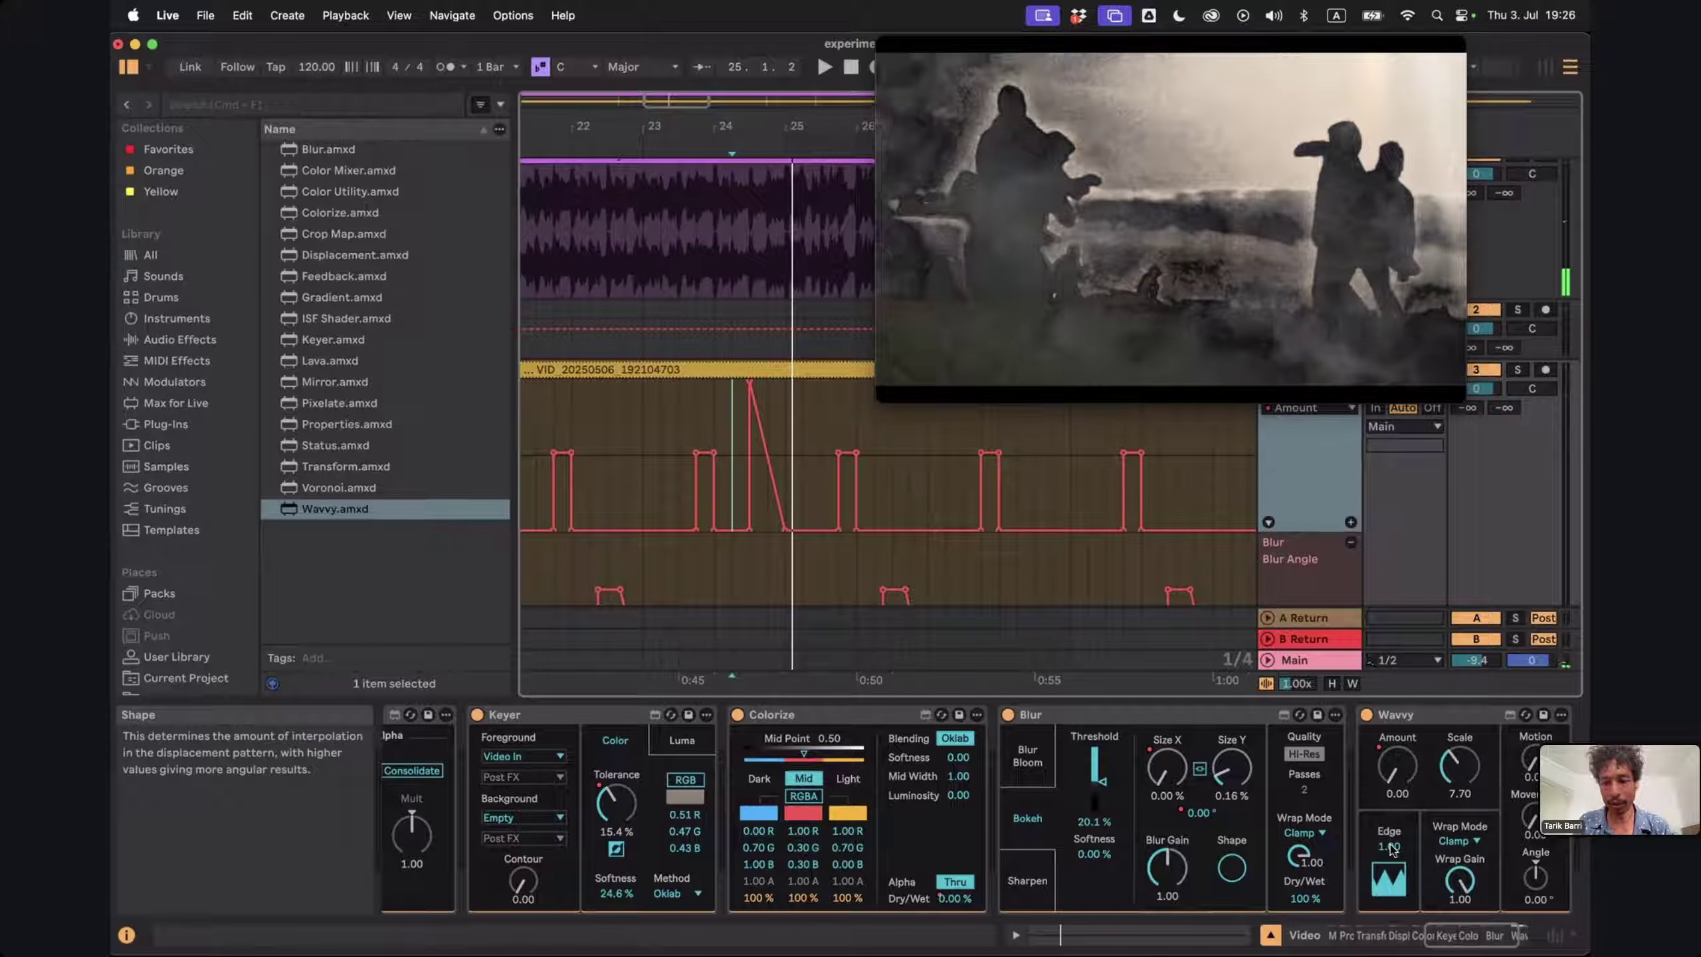
Try a V-shaped dip to 0.00 in the Wavvy Edge automation near the end of bar 24, playing it from 24.2.1 and 22.4.1
left_click(1391, 849)
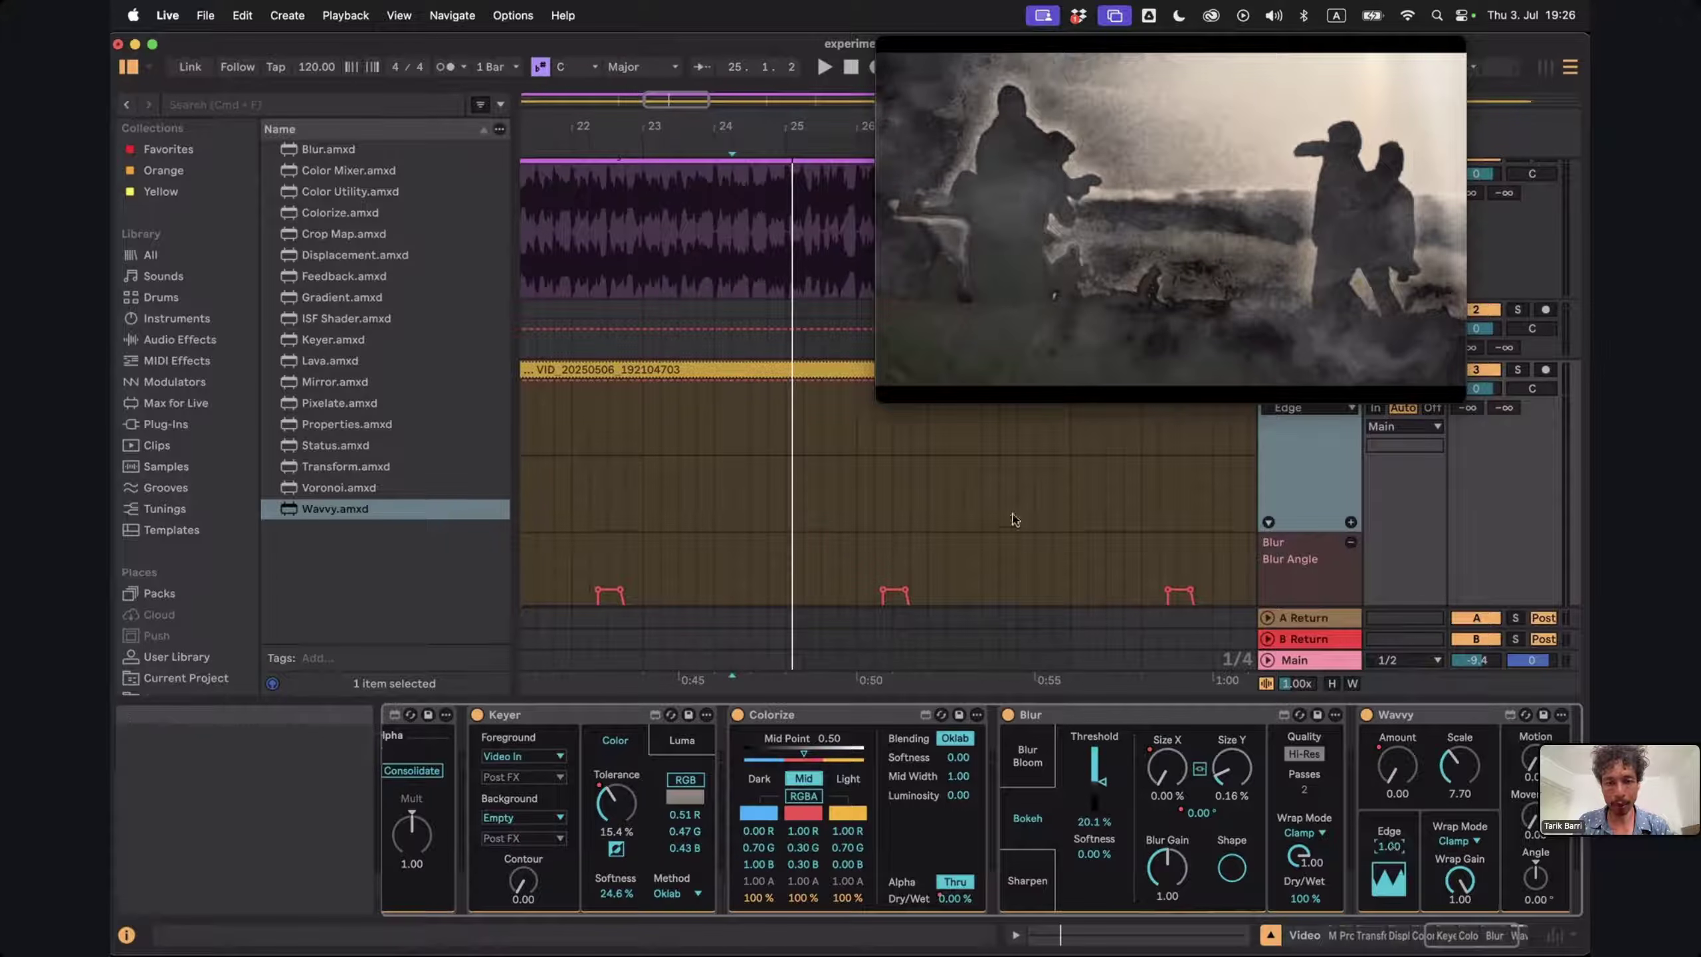
key("space")
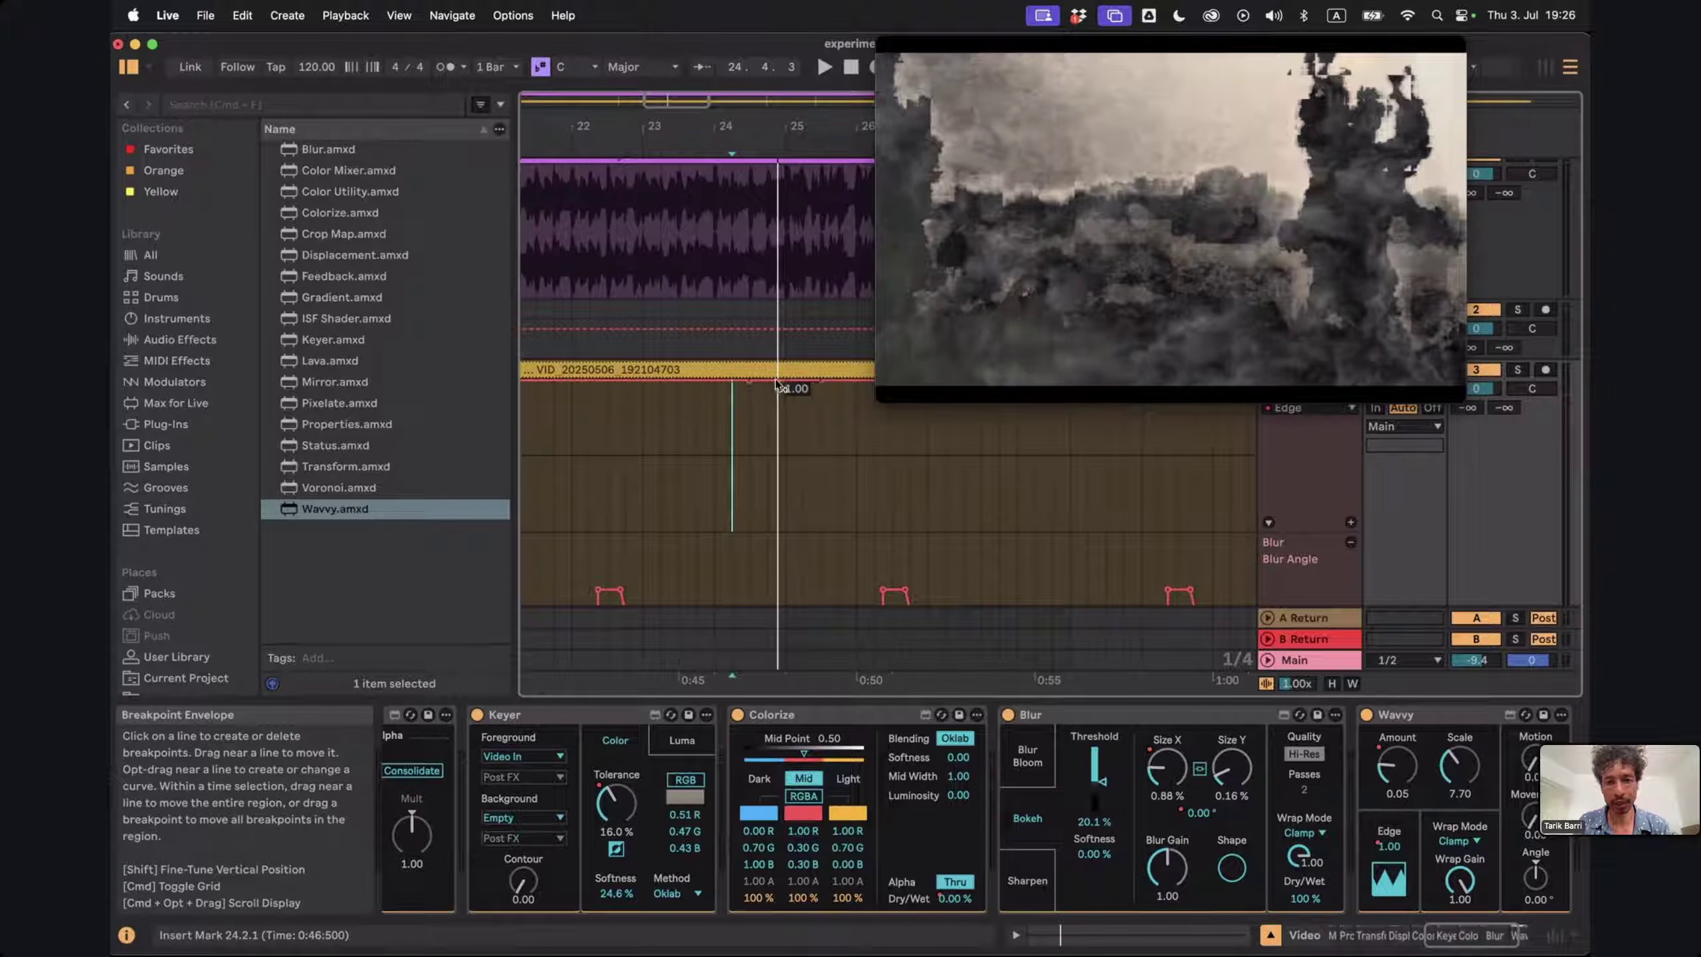
left_click_drag(777, 381, 777, 527)
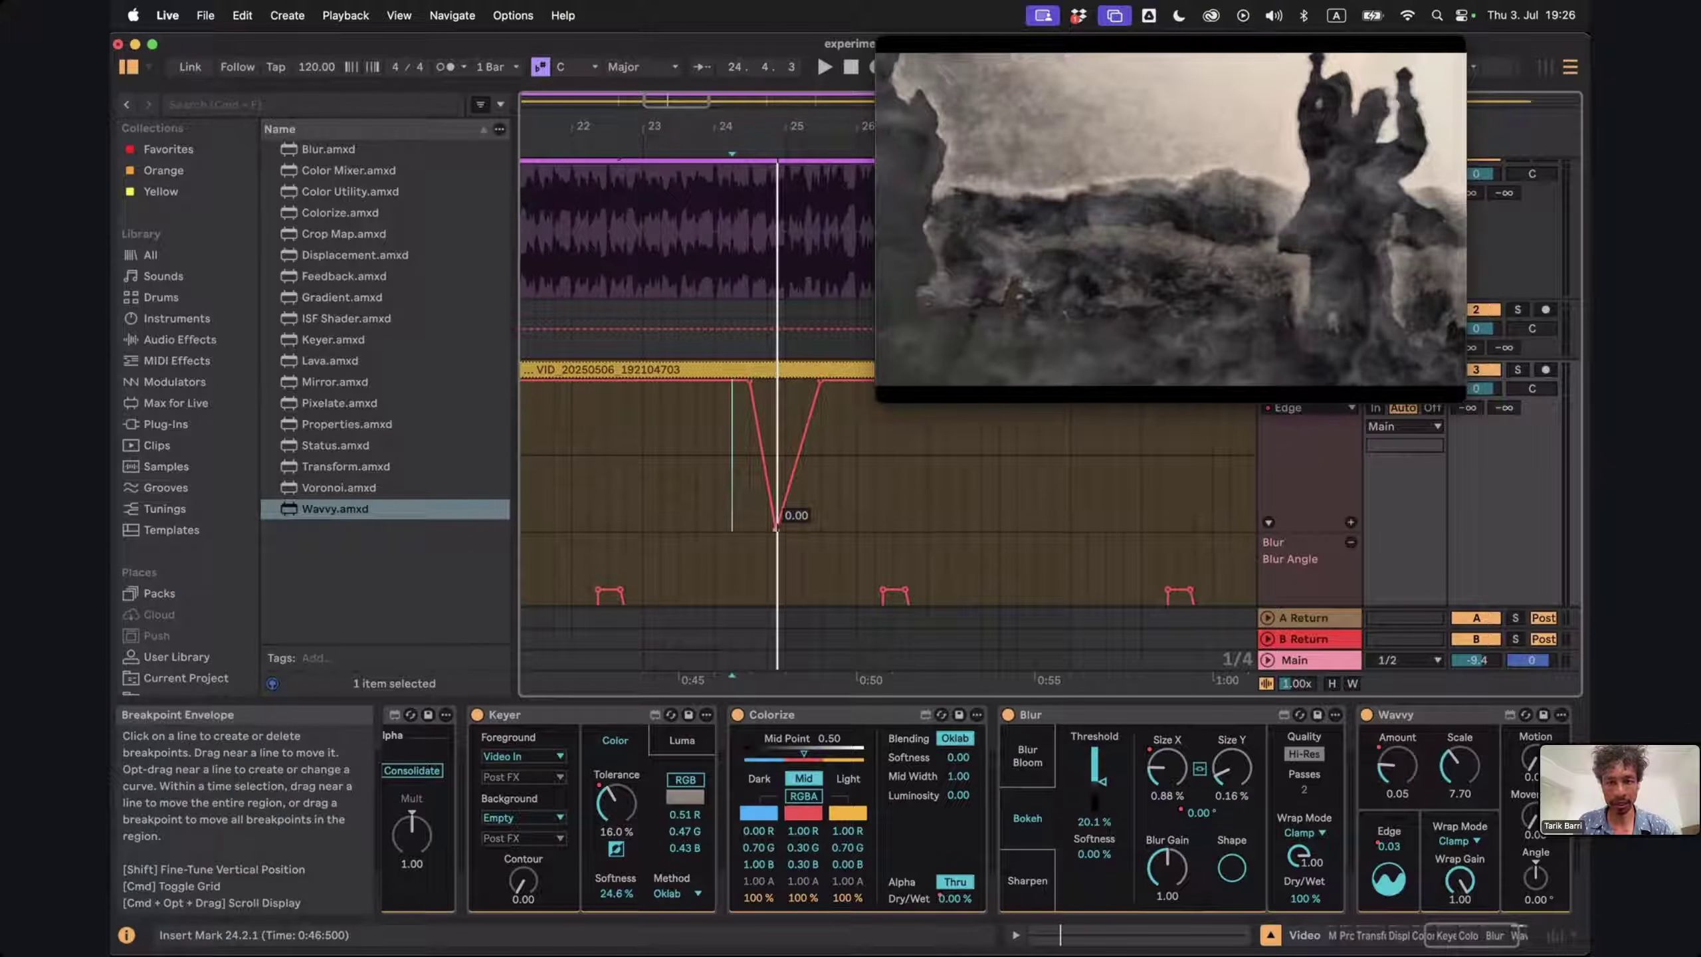
key("space")
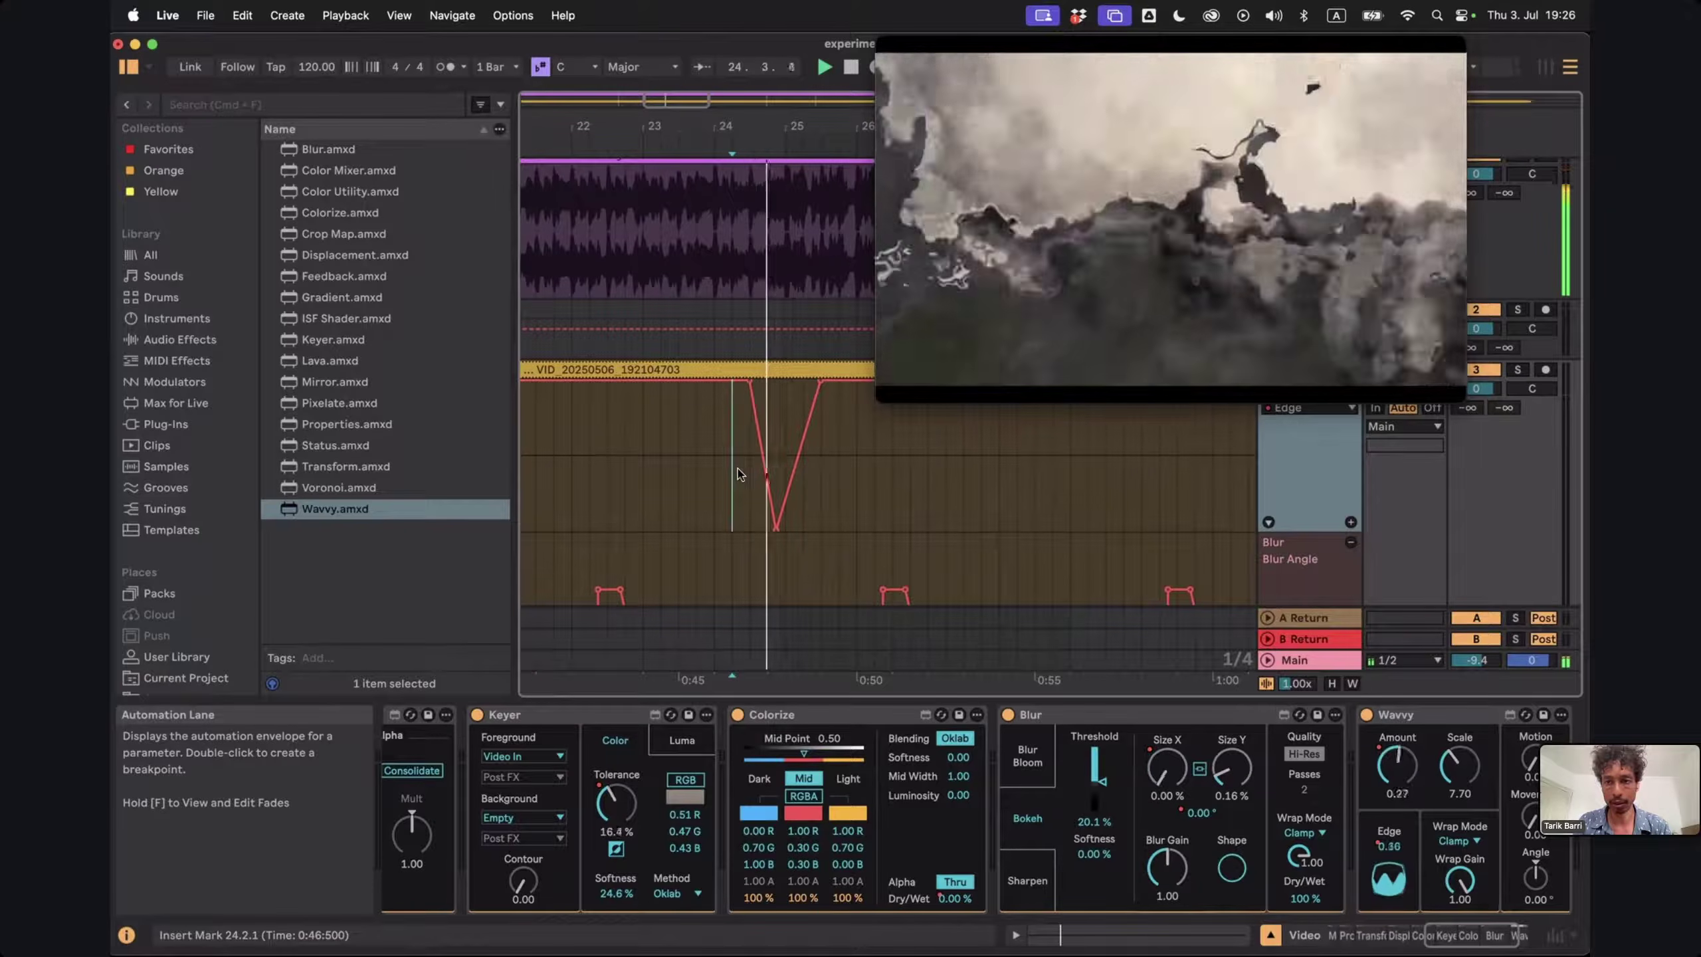
left_click(630, 443)
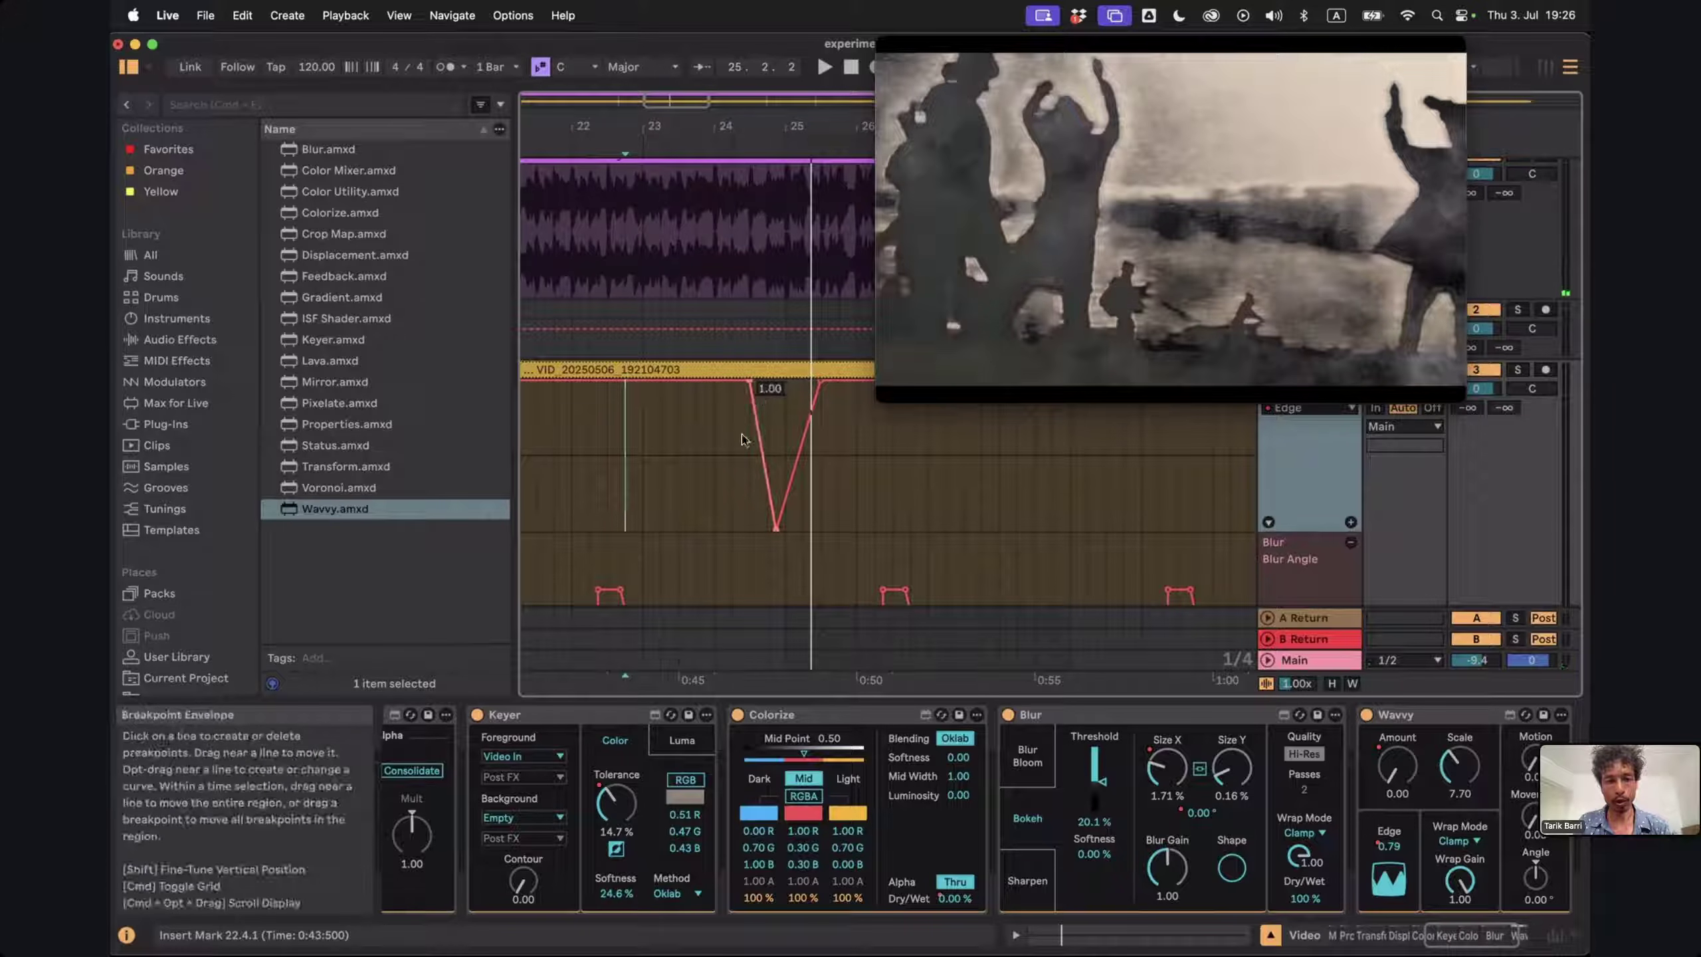
key("space")
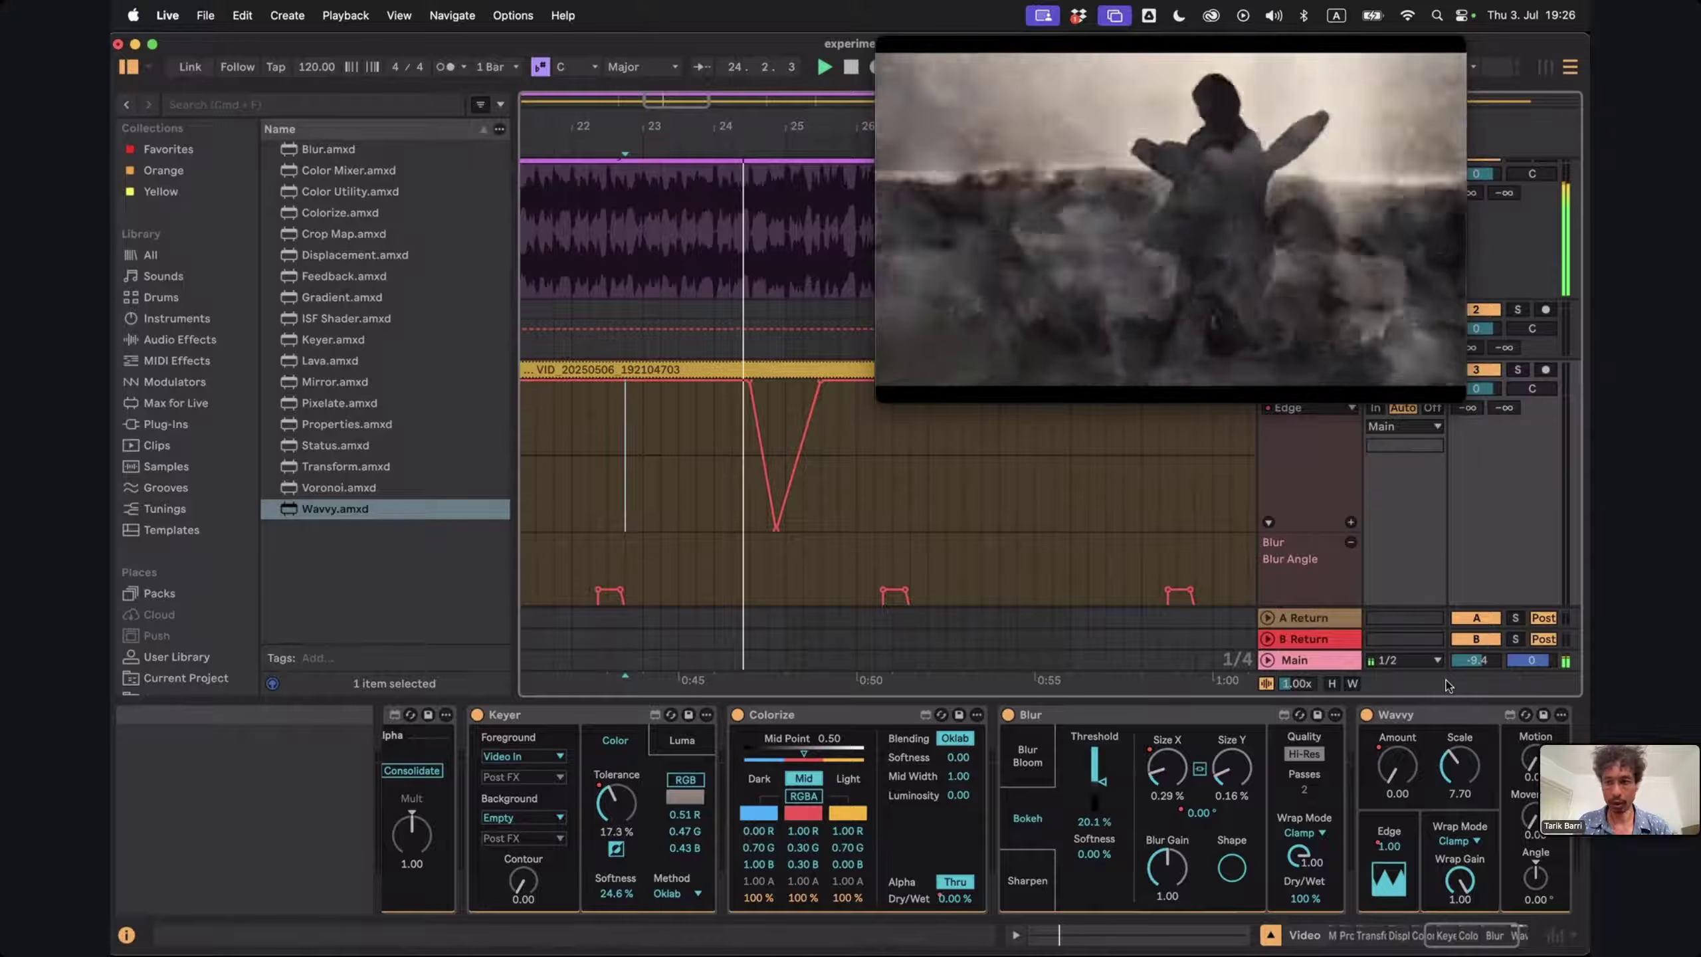
key("space")
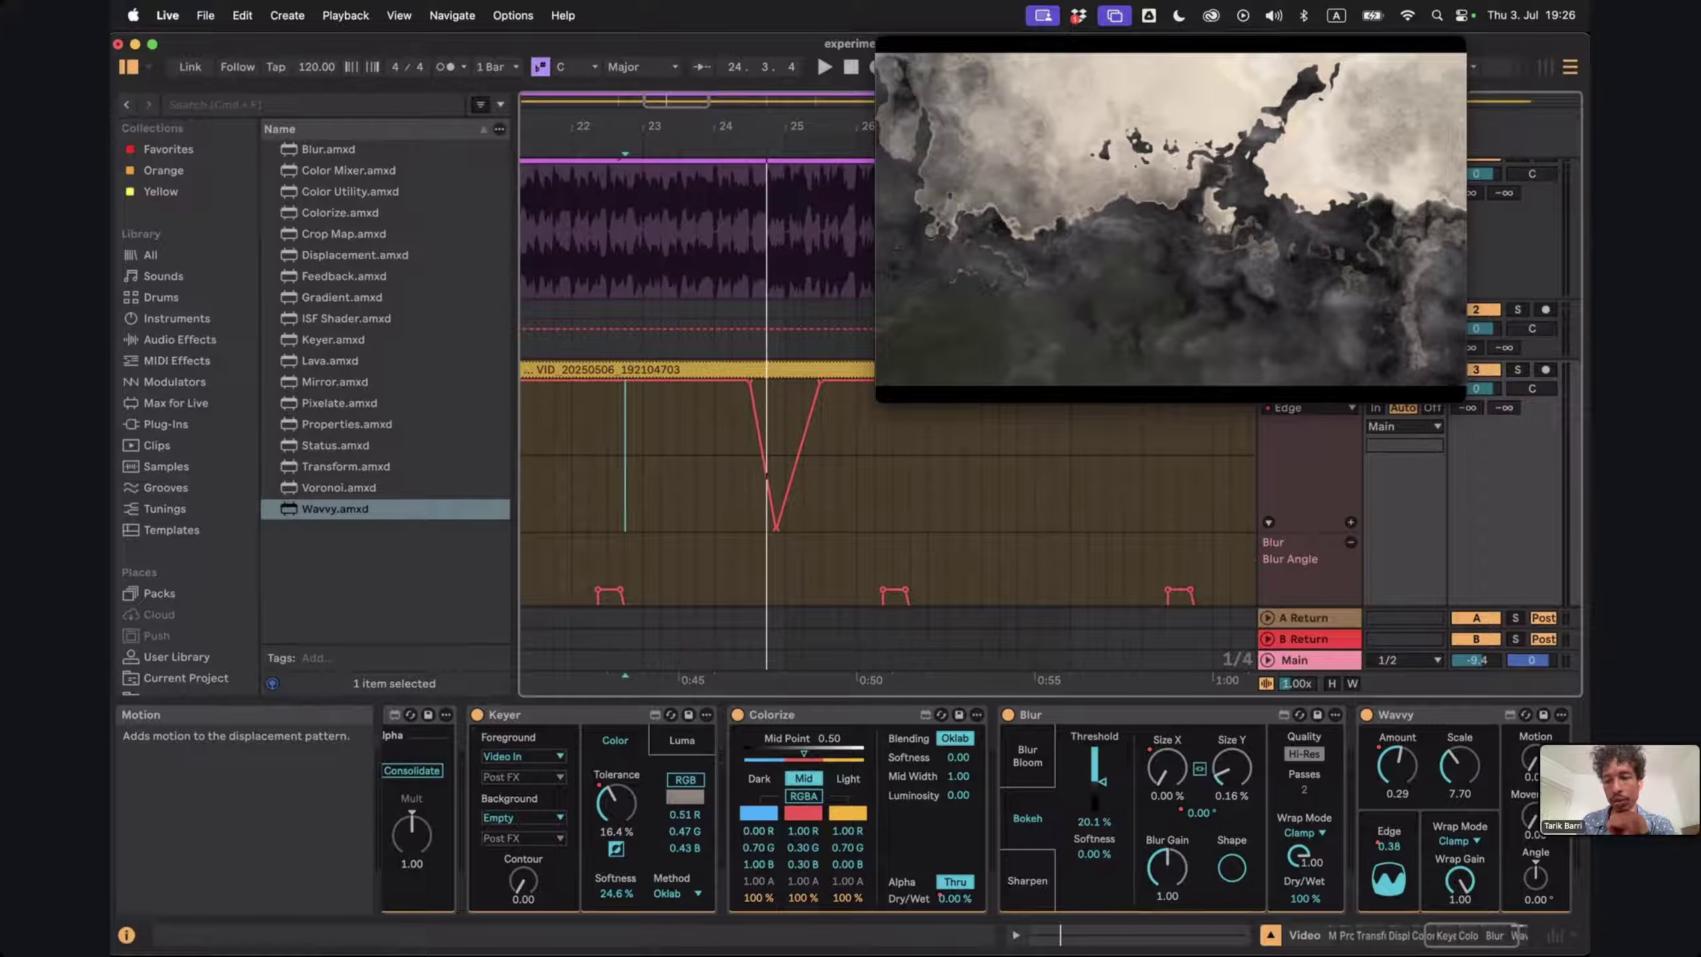
Try higher Motion values on the Wavvy effect and add some directional Movement to its displacement pattern
left_click_drag(1530, 761, 1530, 727)
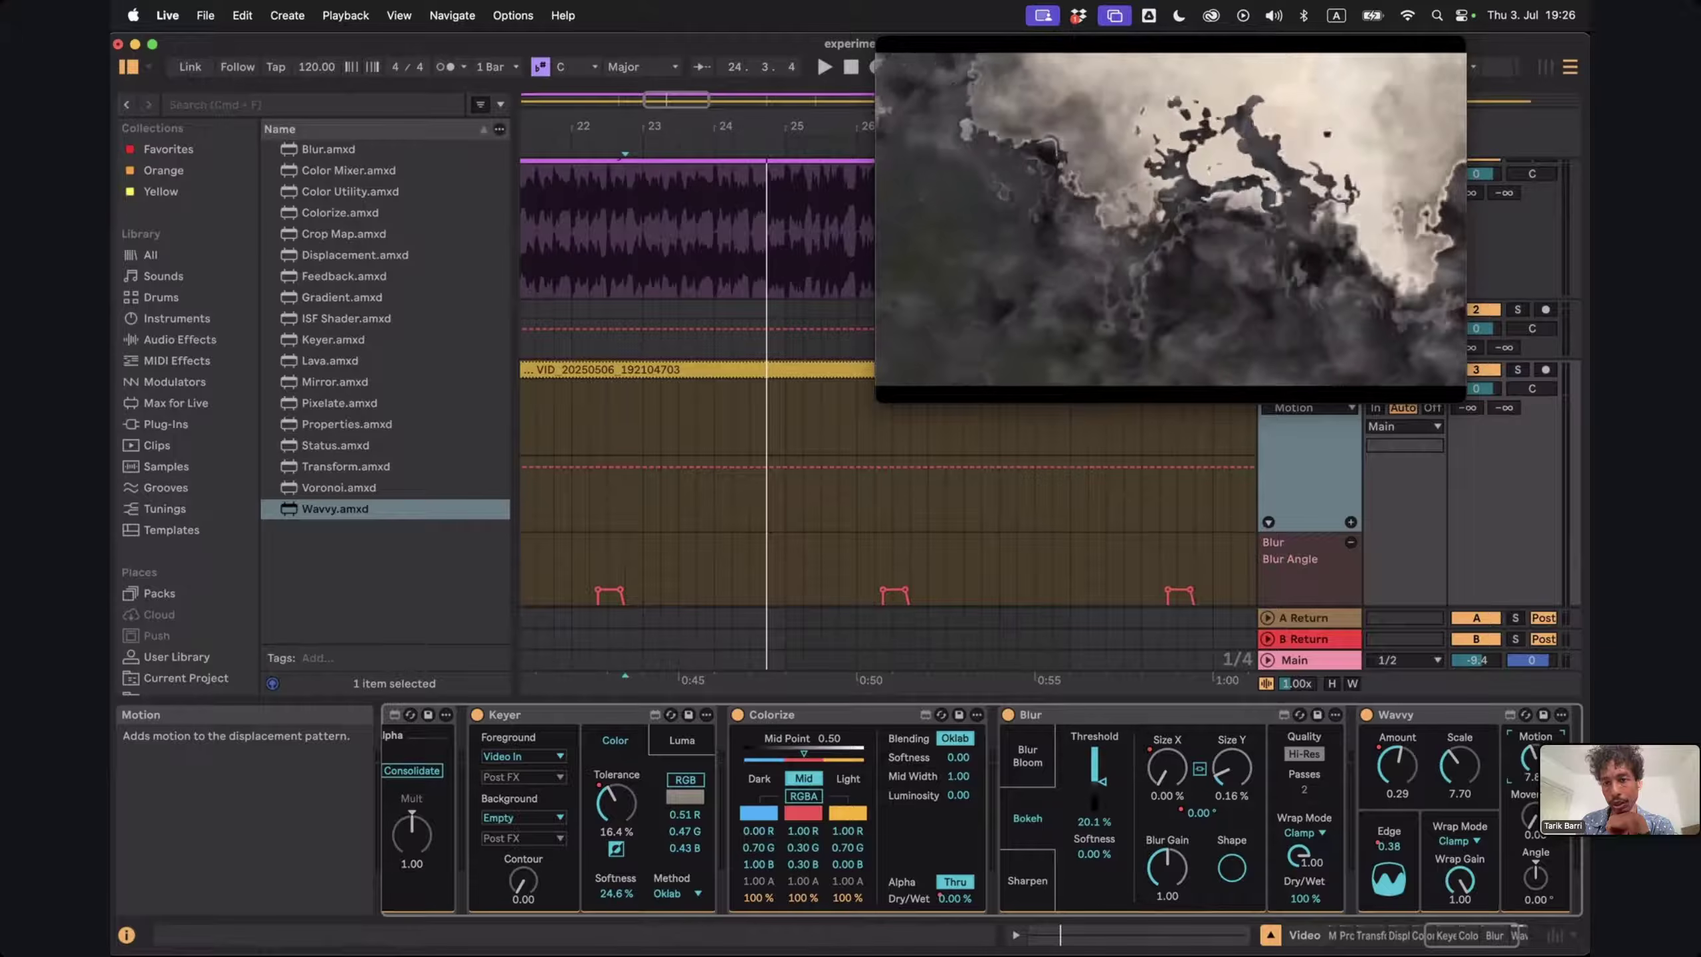
left_click_drag(1531, 727, 1530, 704)
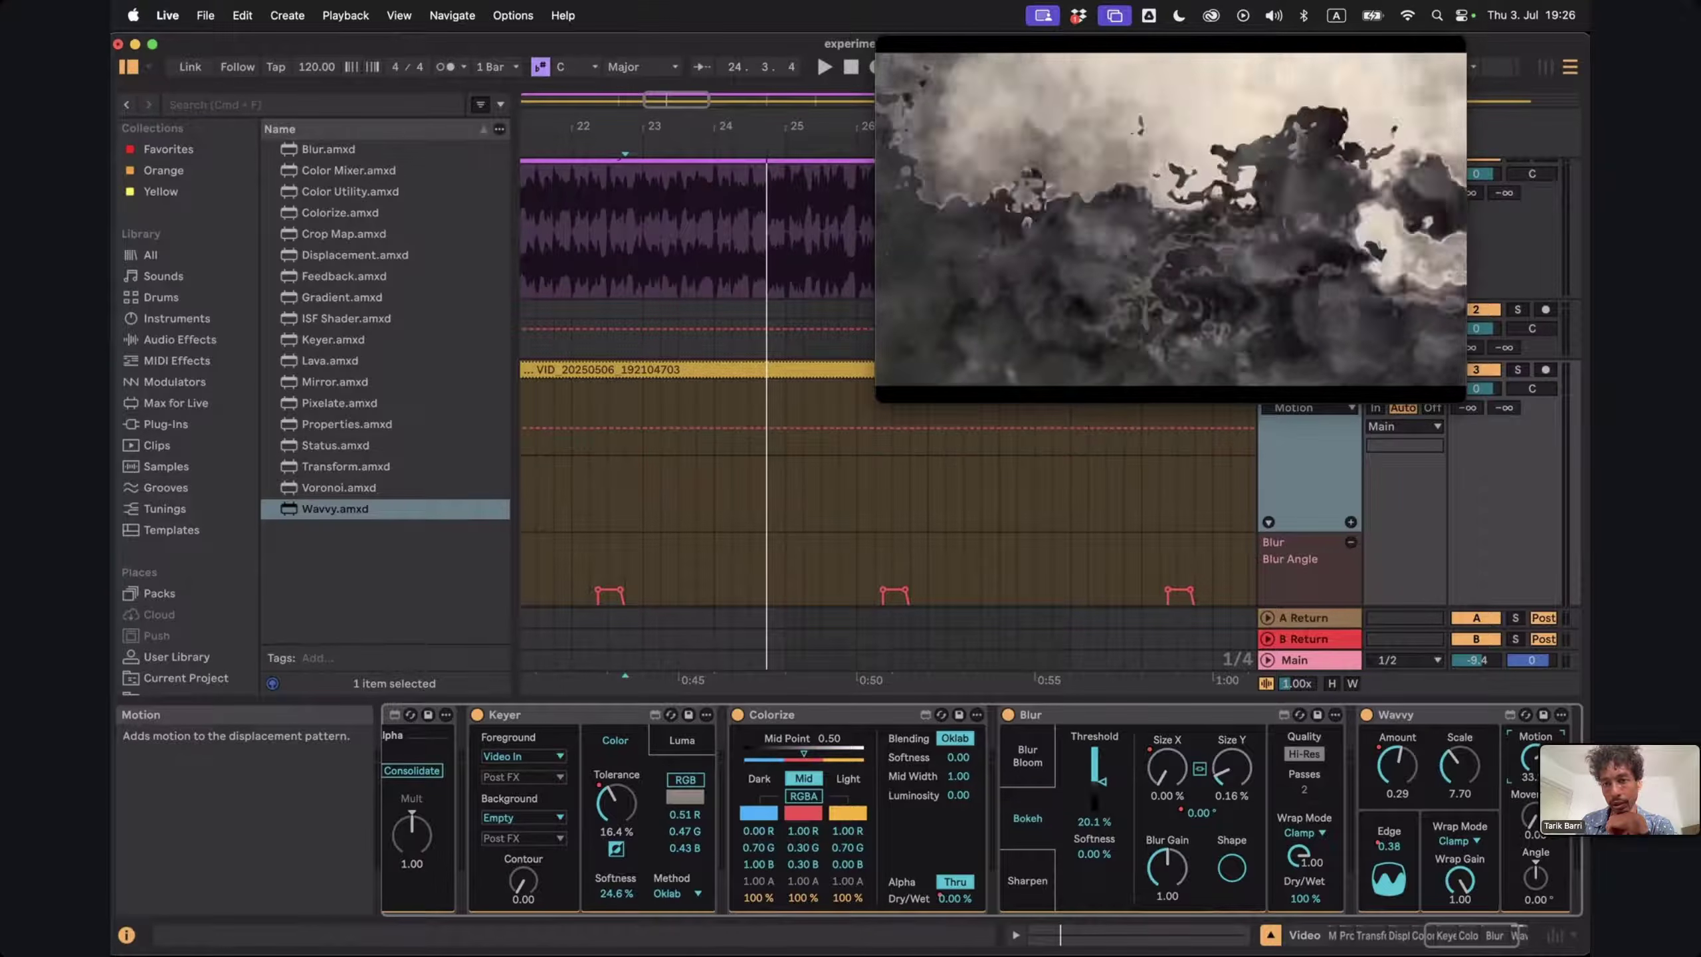
left_click_drag(1529, 816, 1529, 800)
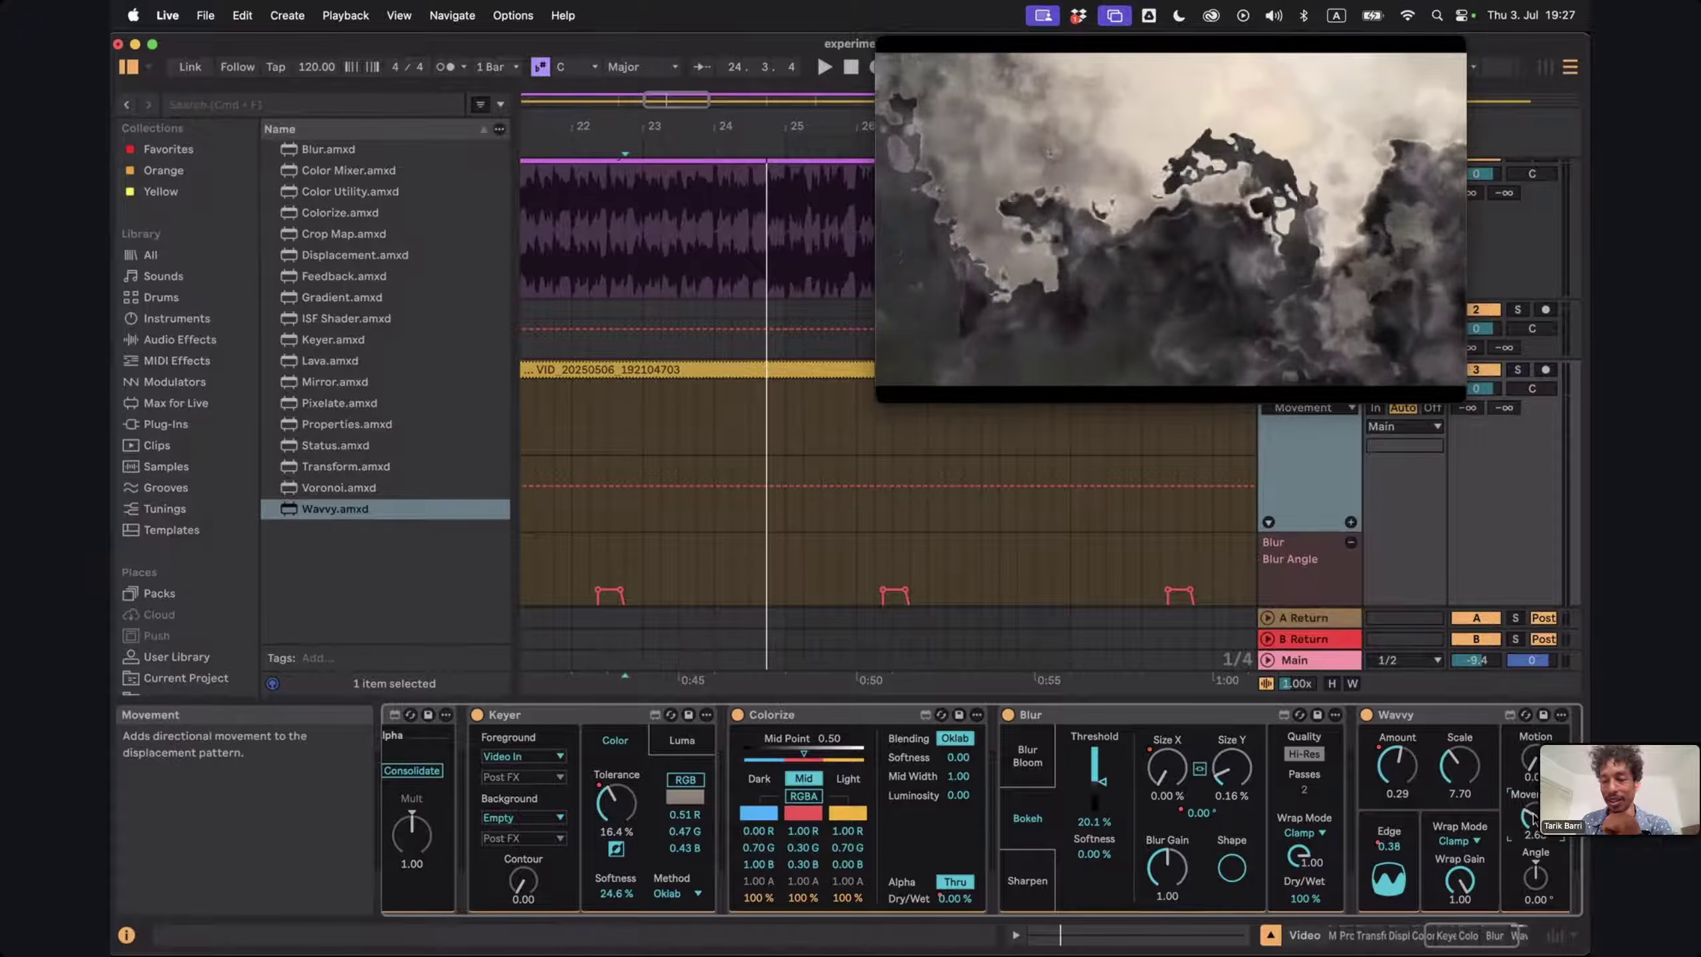
scroll(1536, 825, "left", 1)
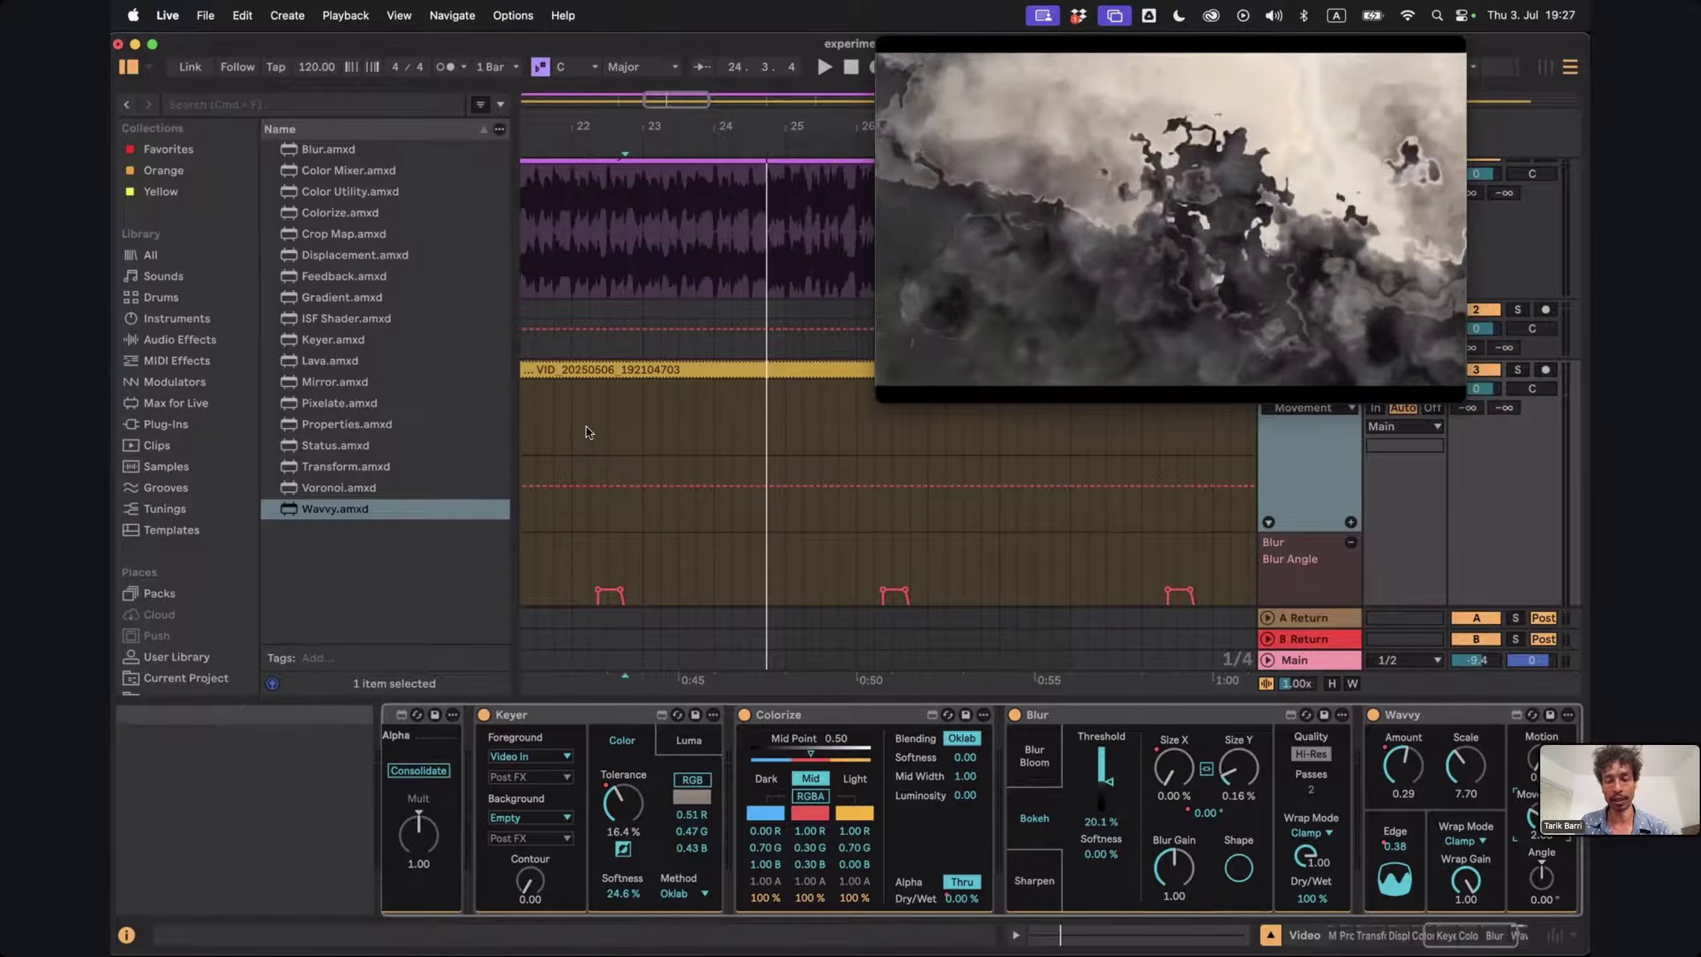
Play the Wavvy displacement from 22.1.1 and 24.2.1, raising its Movement to 6.48
left_click(562, 423)
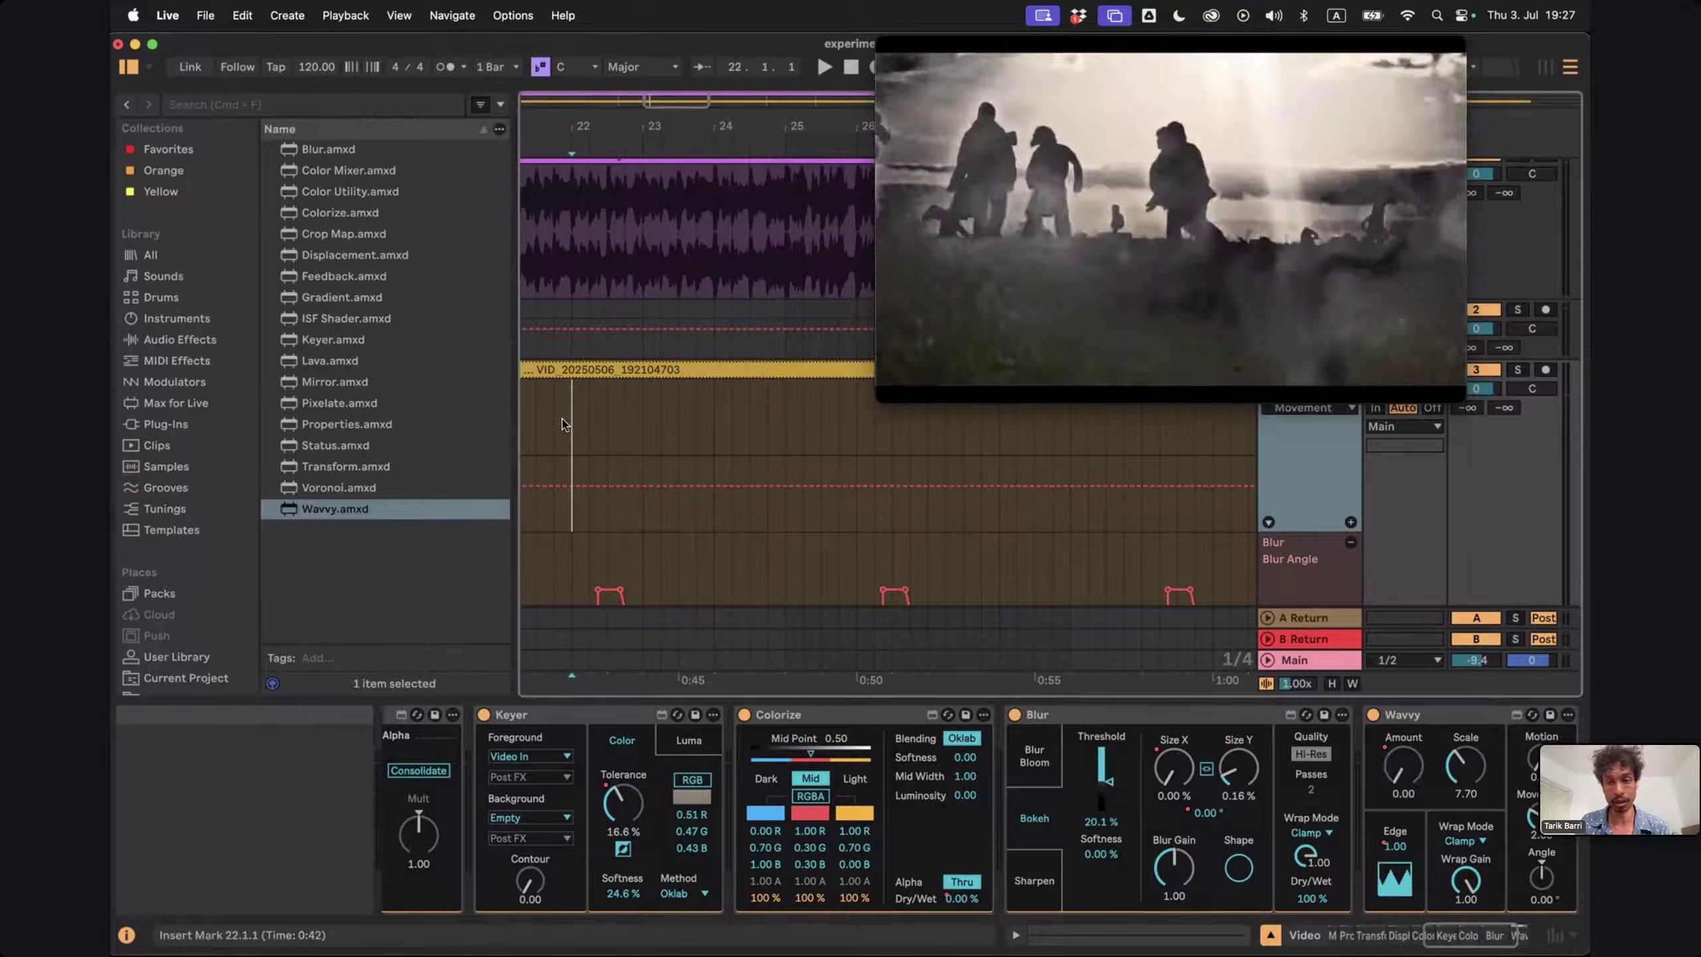
key("space")
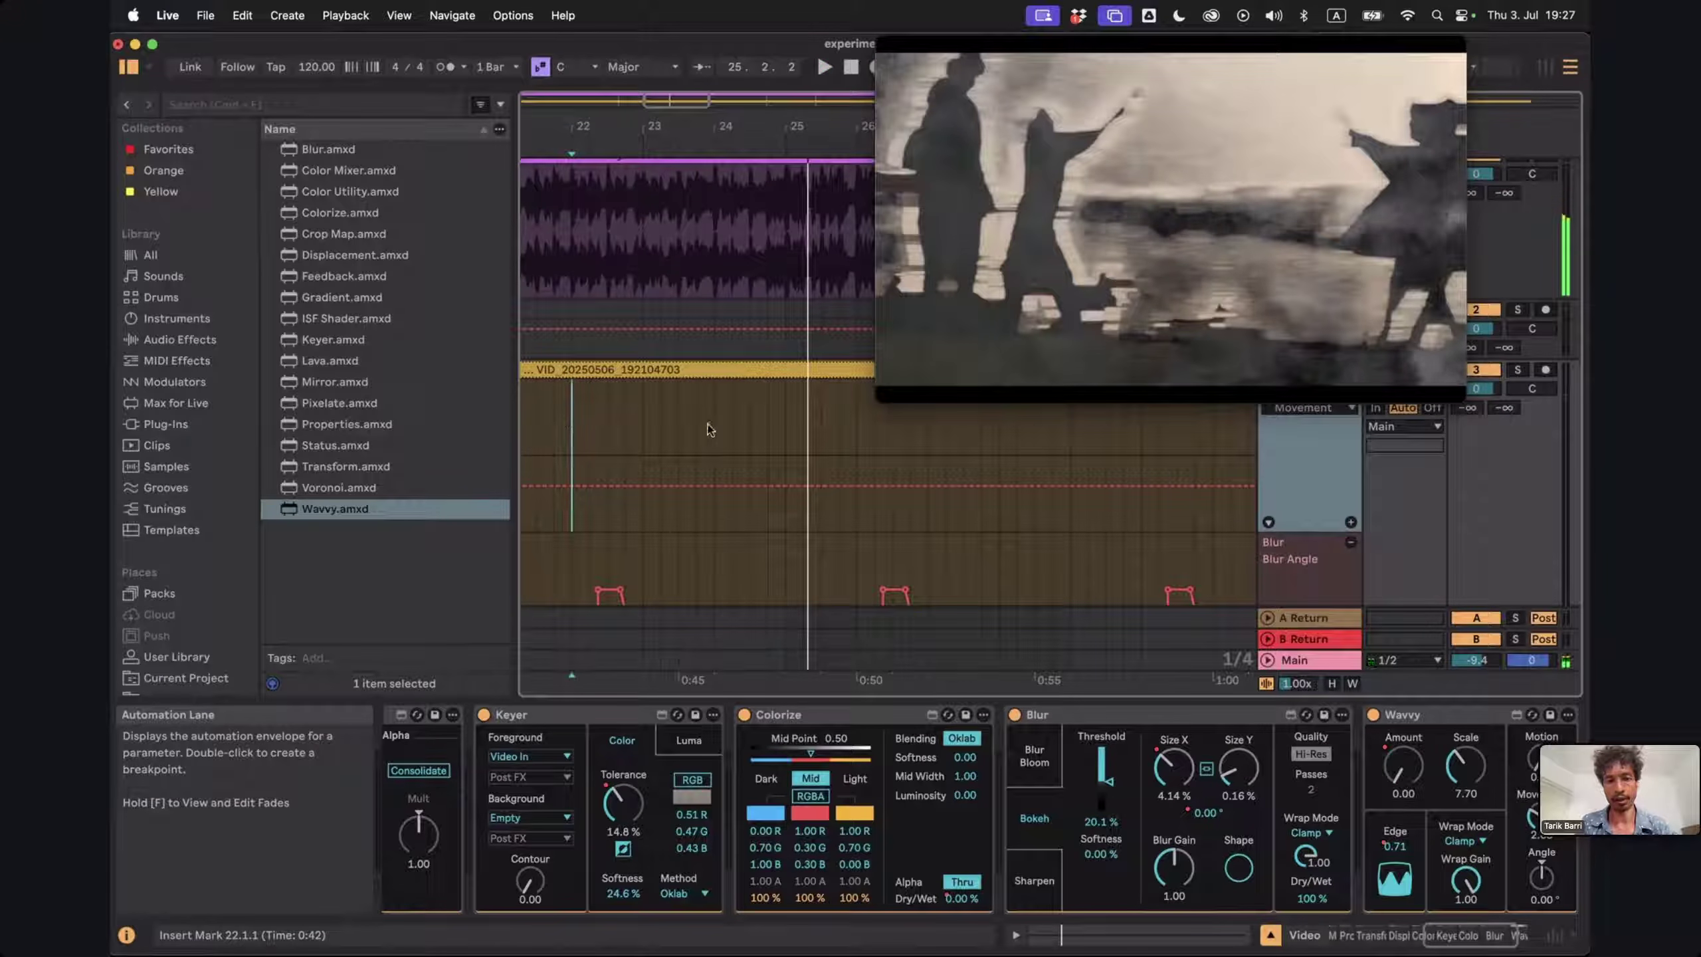
left_click(733, 443)
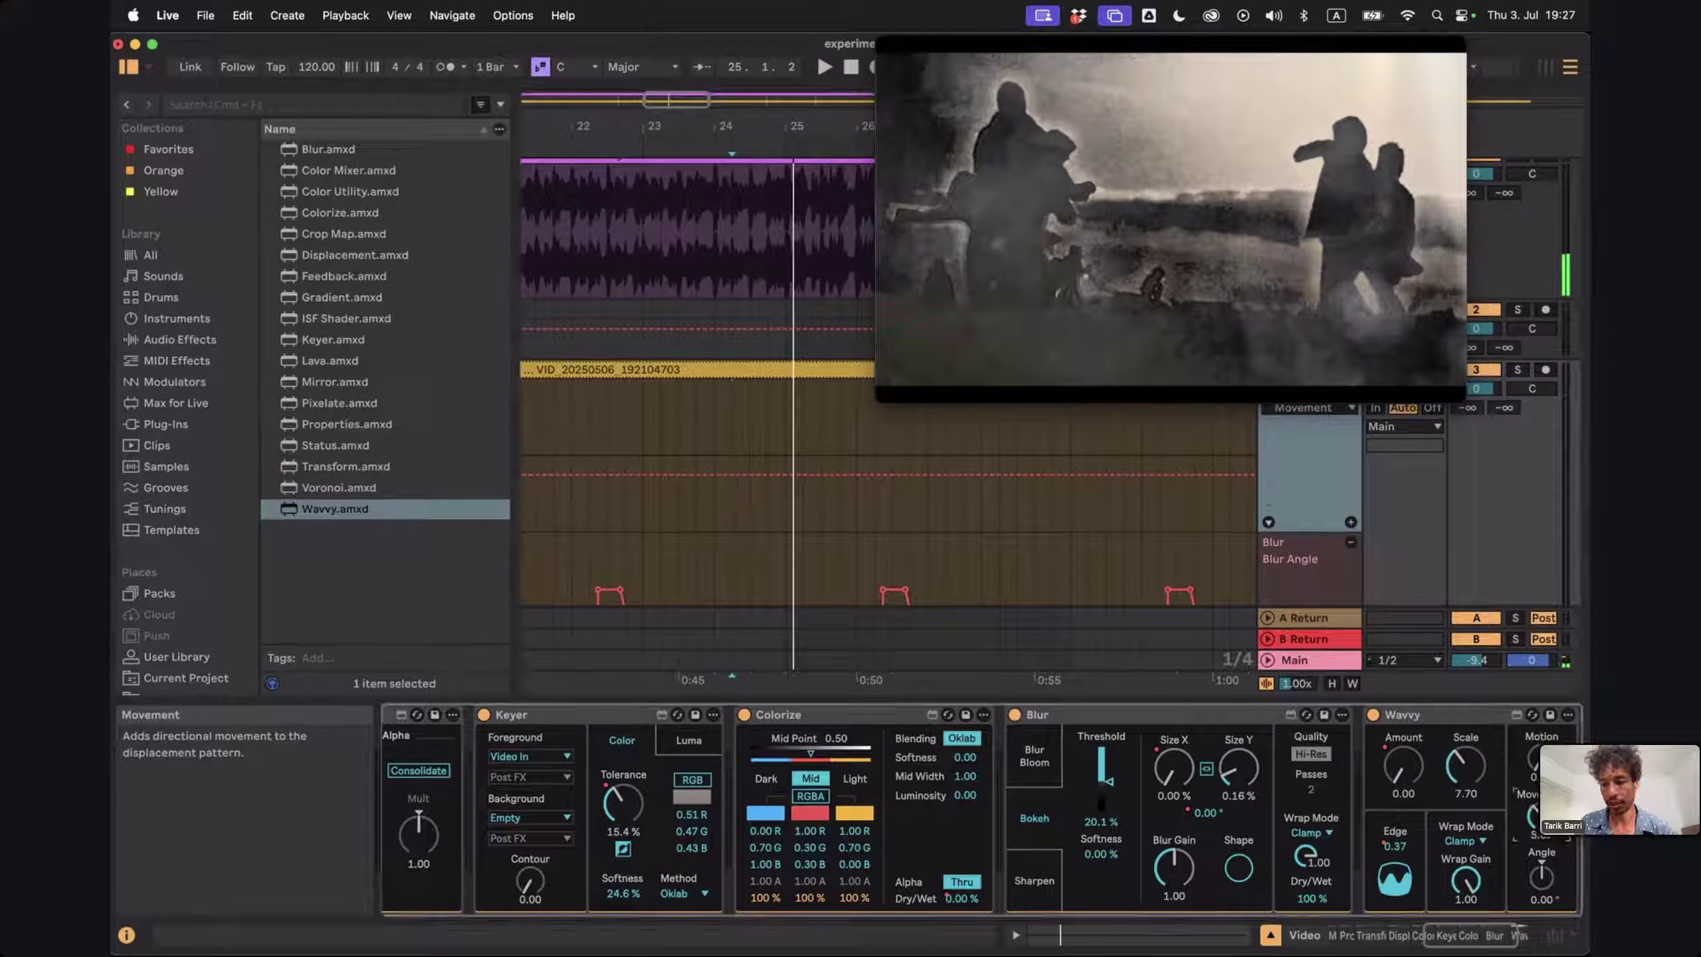
left_click(730, 420)
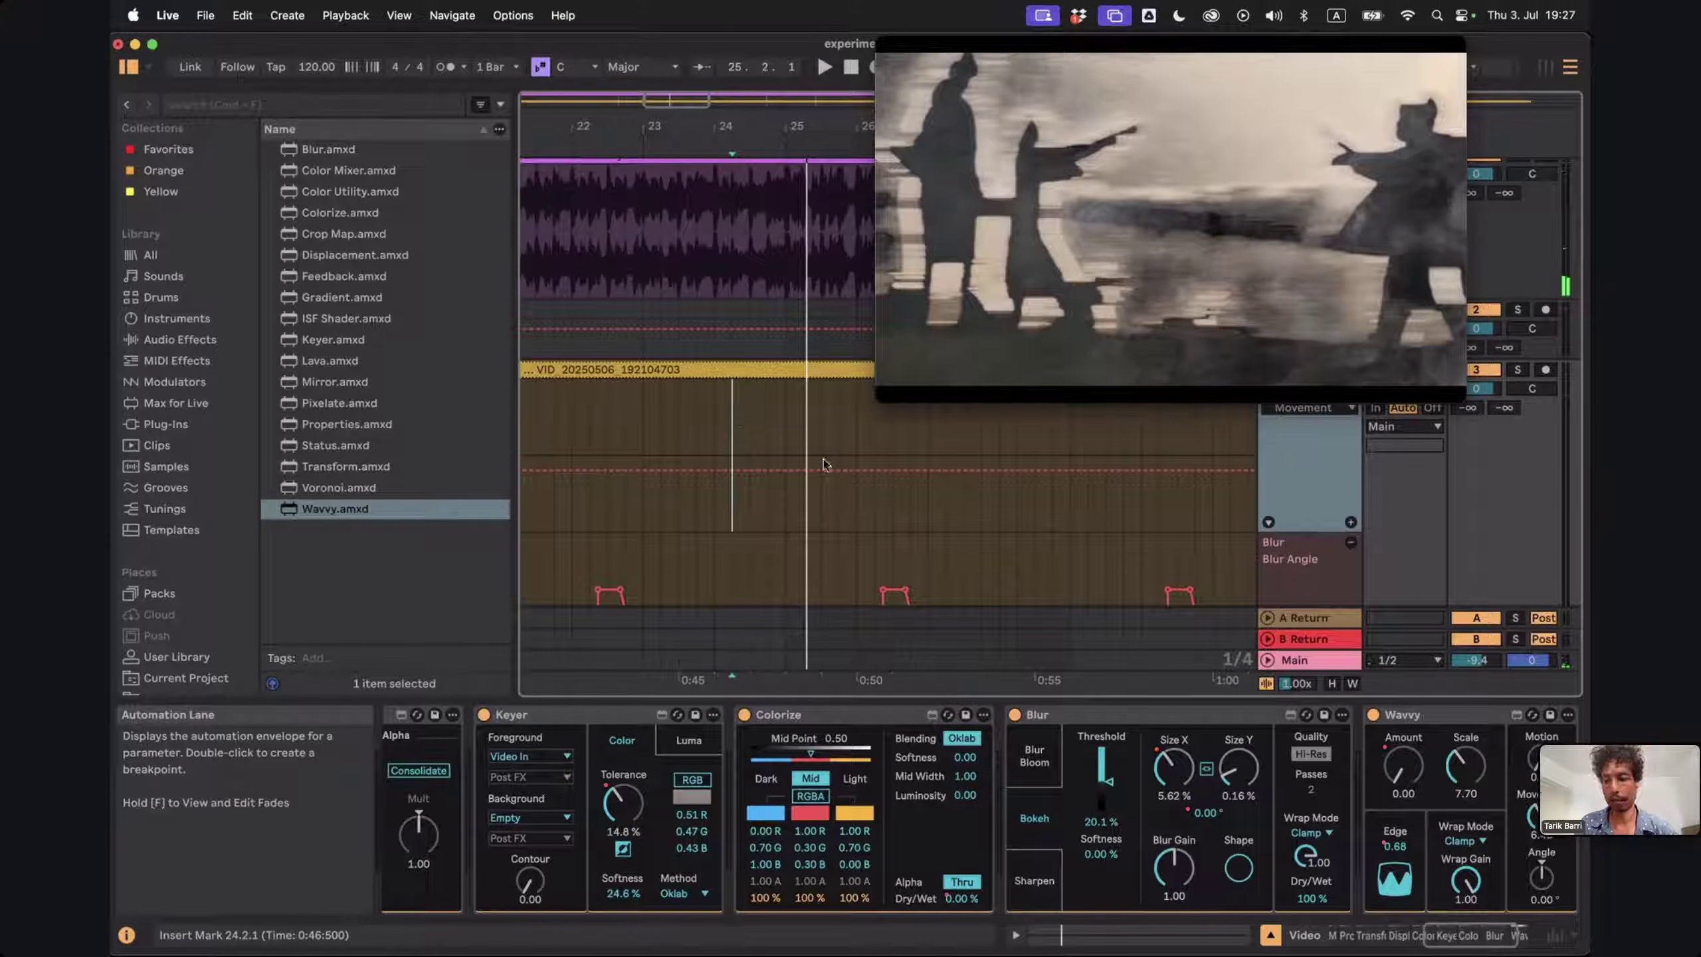
Play the Wavvy Edge automation, return its dip near the end of bar 24 to 1.00, and play the passage from 22.1.1
scroll(1139, 804, "right", 3)
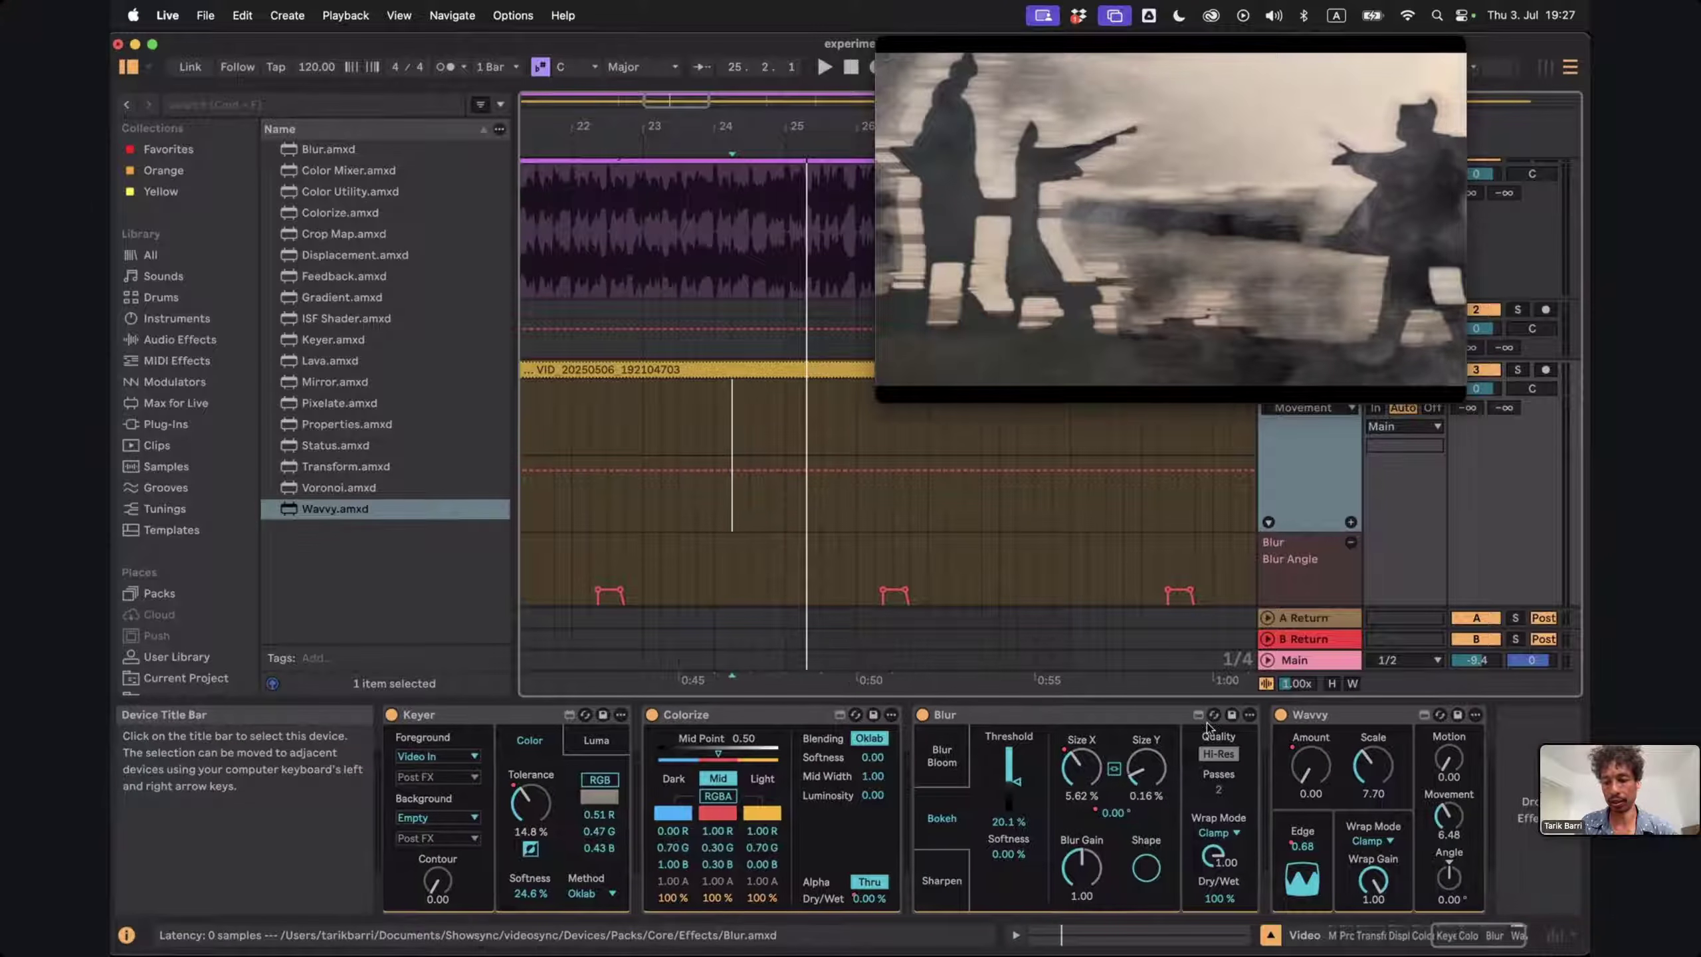
left_click(1306, 841)
scroll(1205, 804, "left", 2)
key("space")
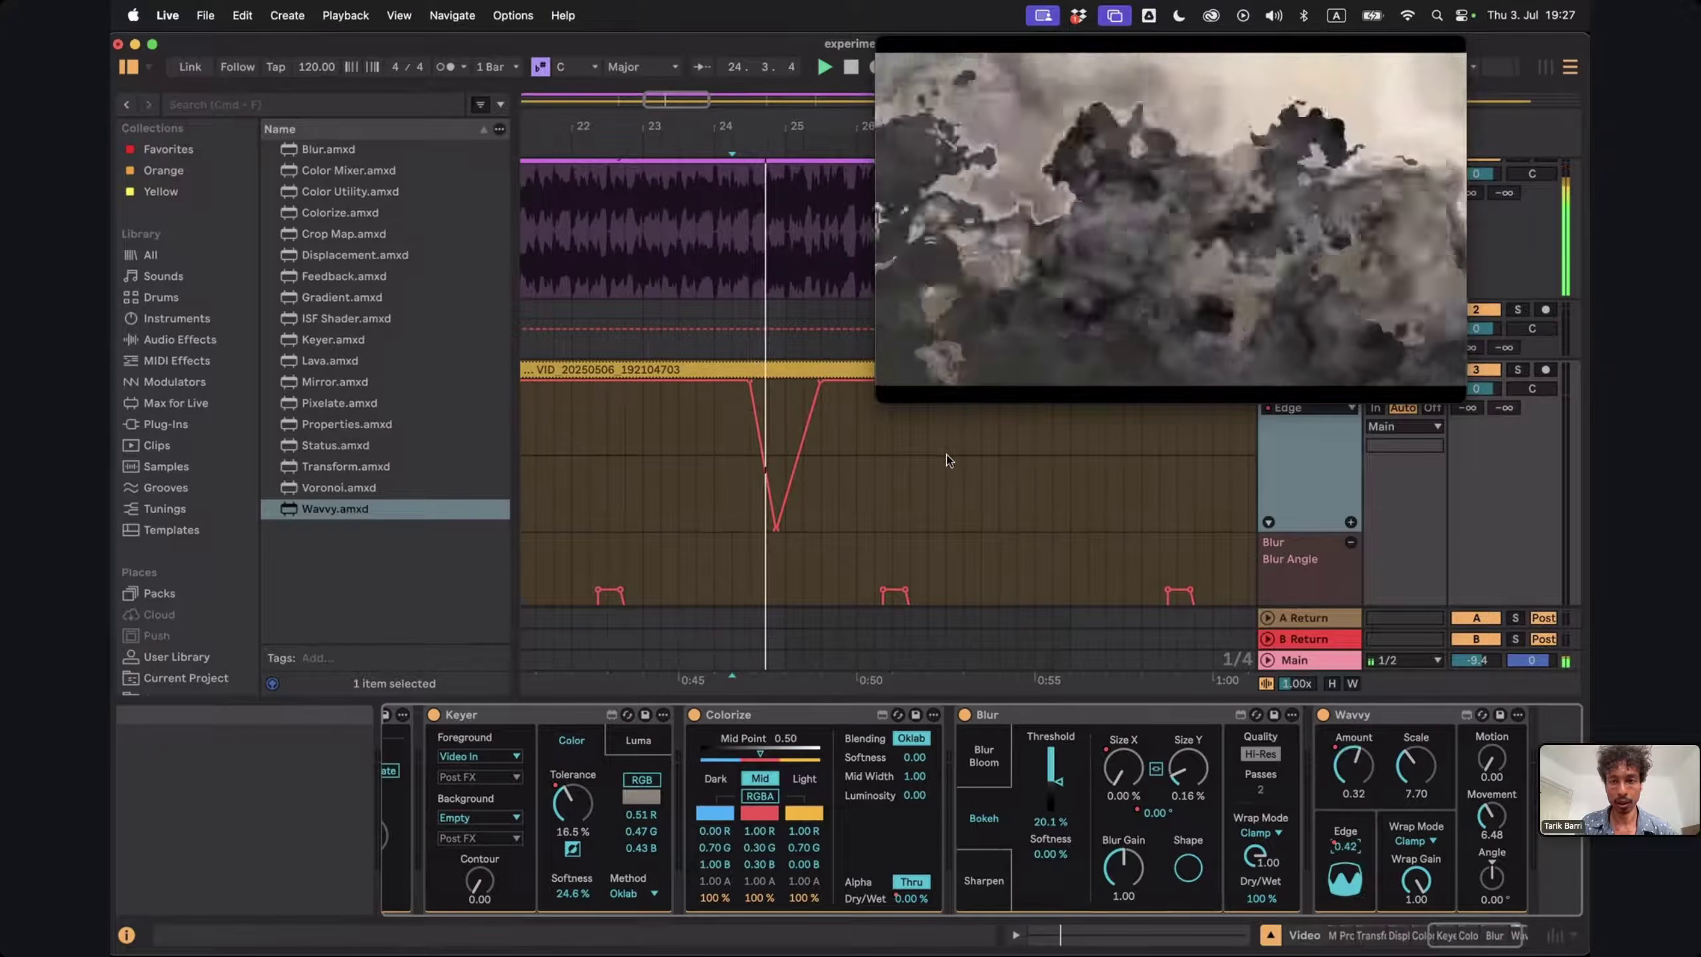
left_click(773, 525)
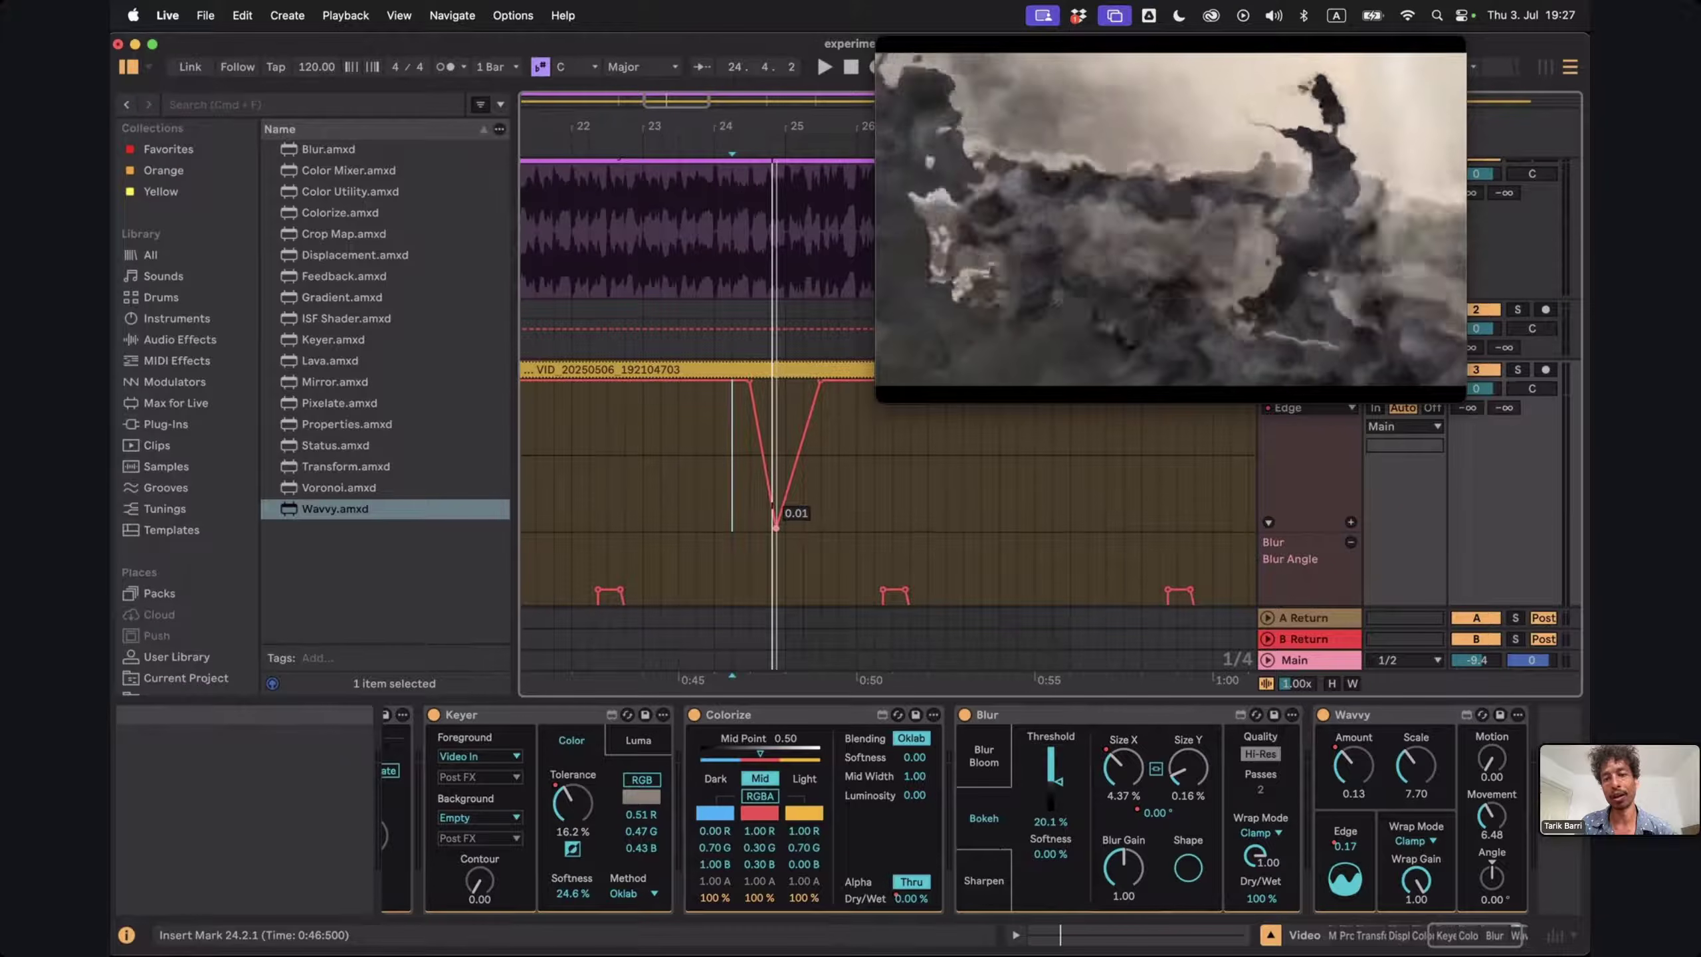
left_click_drag(776, 527, 775, 383)
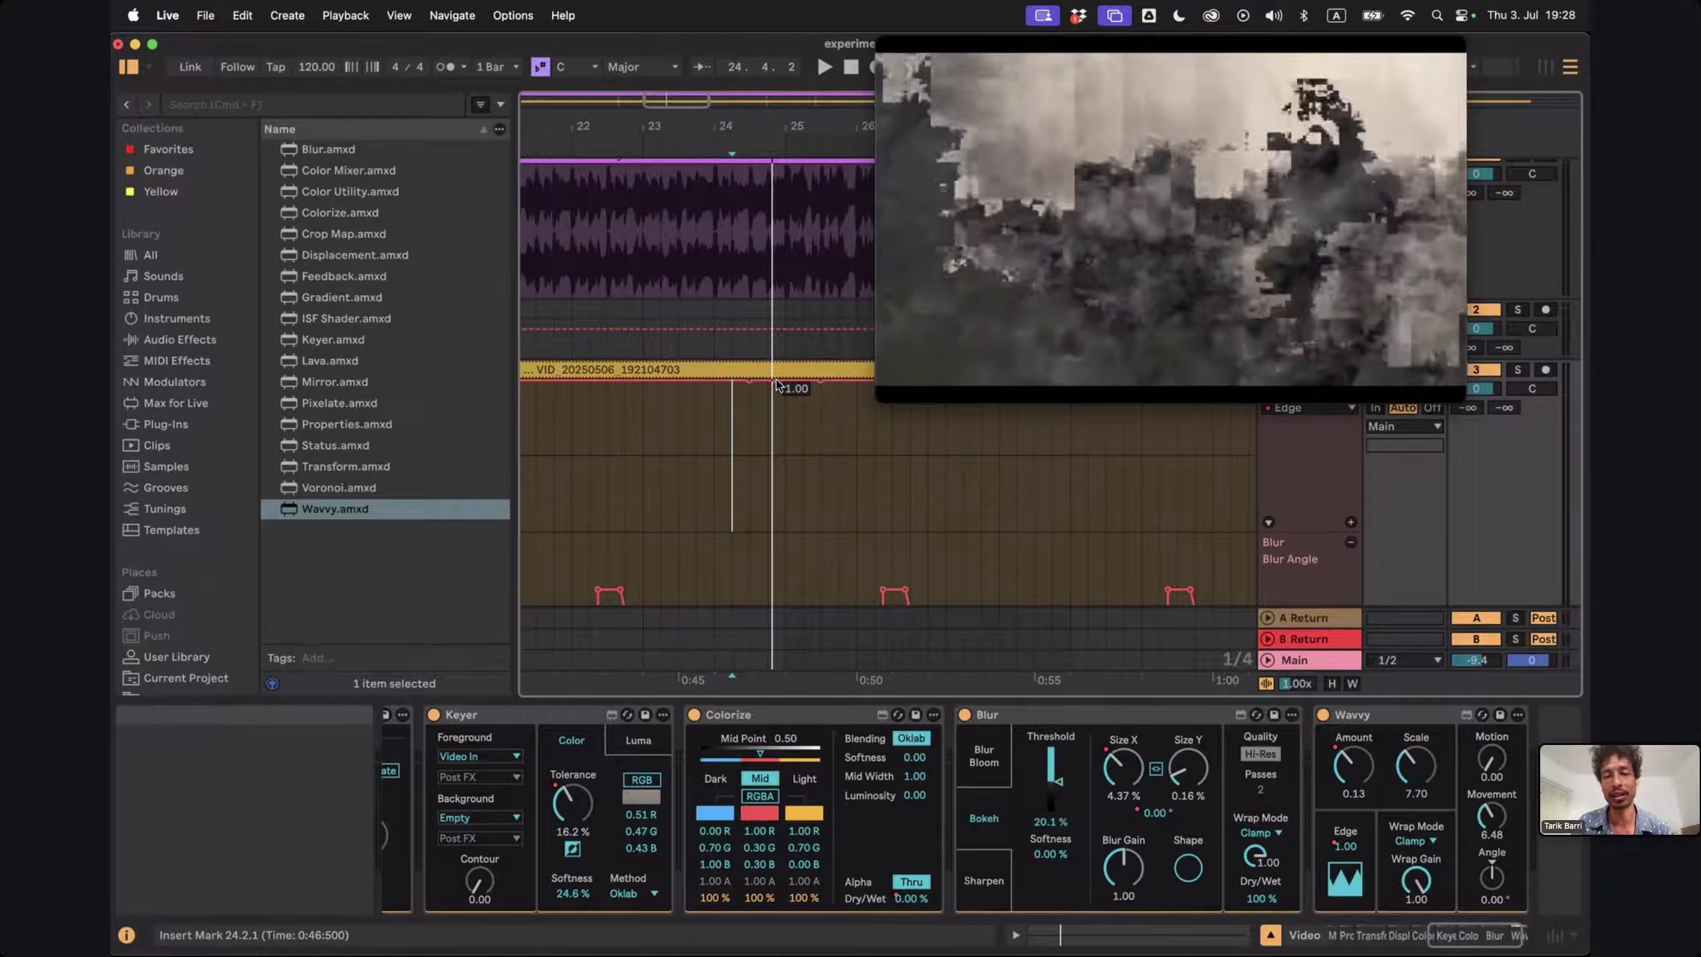
left_click(572, 409)
key("space")
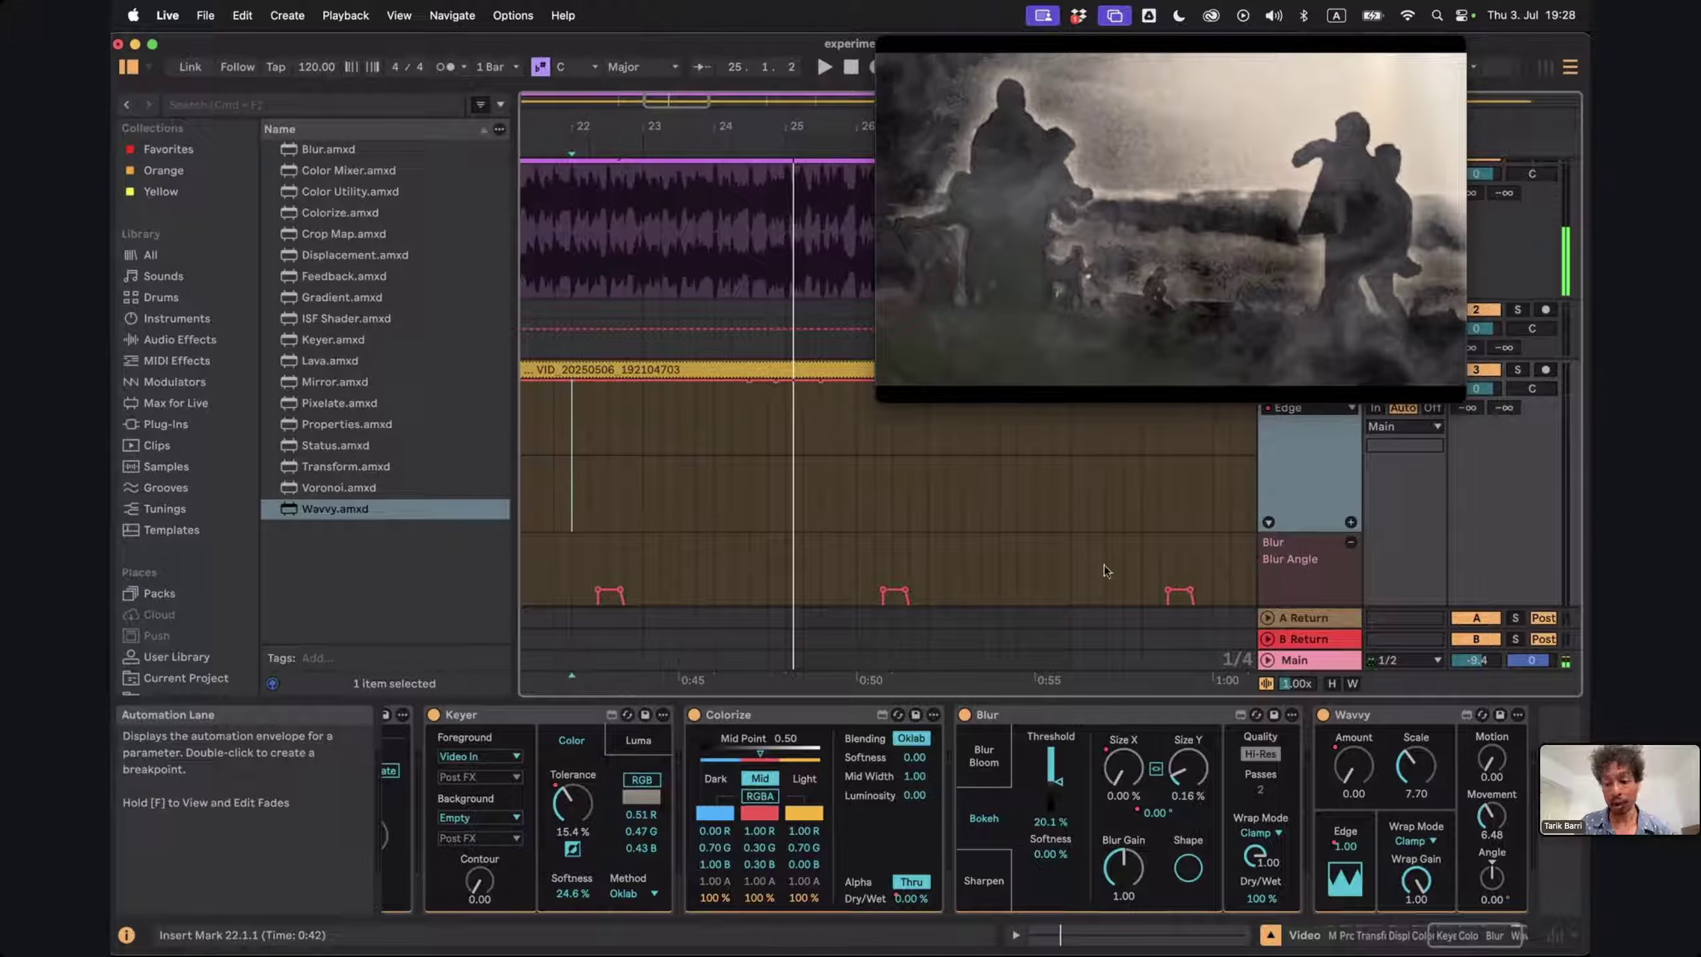
Ramp the Wavvy Scale automation from 7.70 at 24.3.1 down to 0.00 at 25.1.1, and play it from 24.2.1 and 23.4.1
left_click(1416, 779)
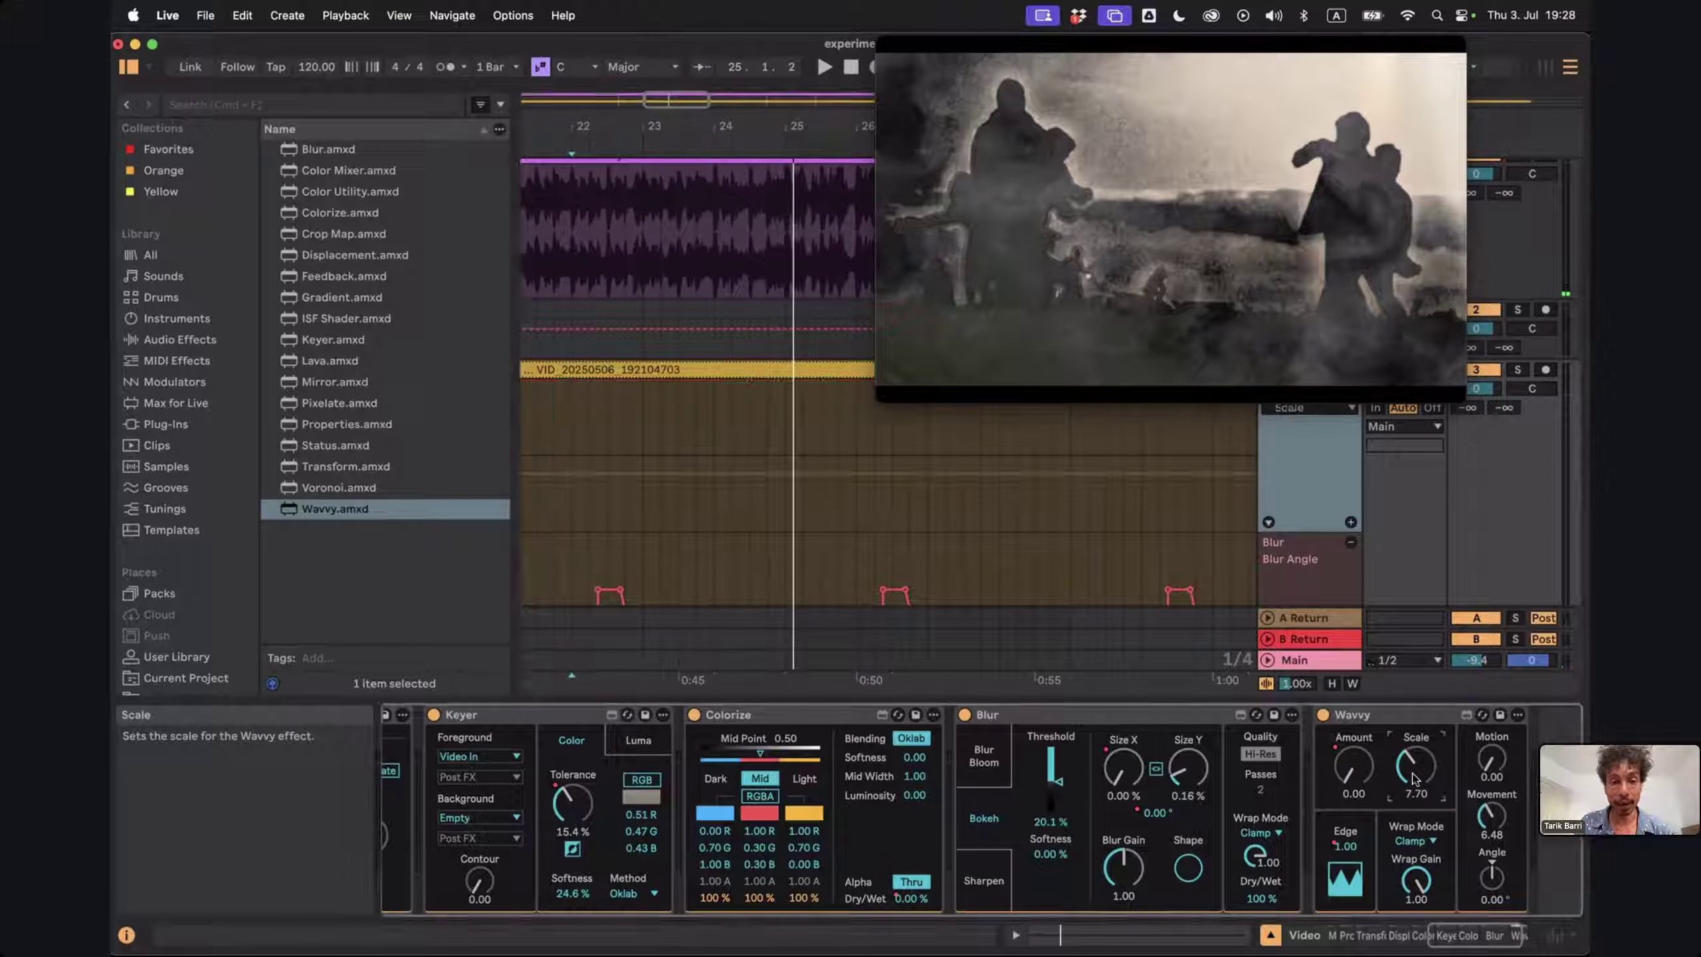
left_click(750, 472)
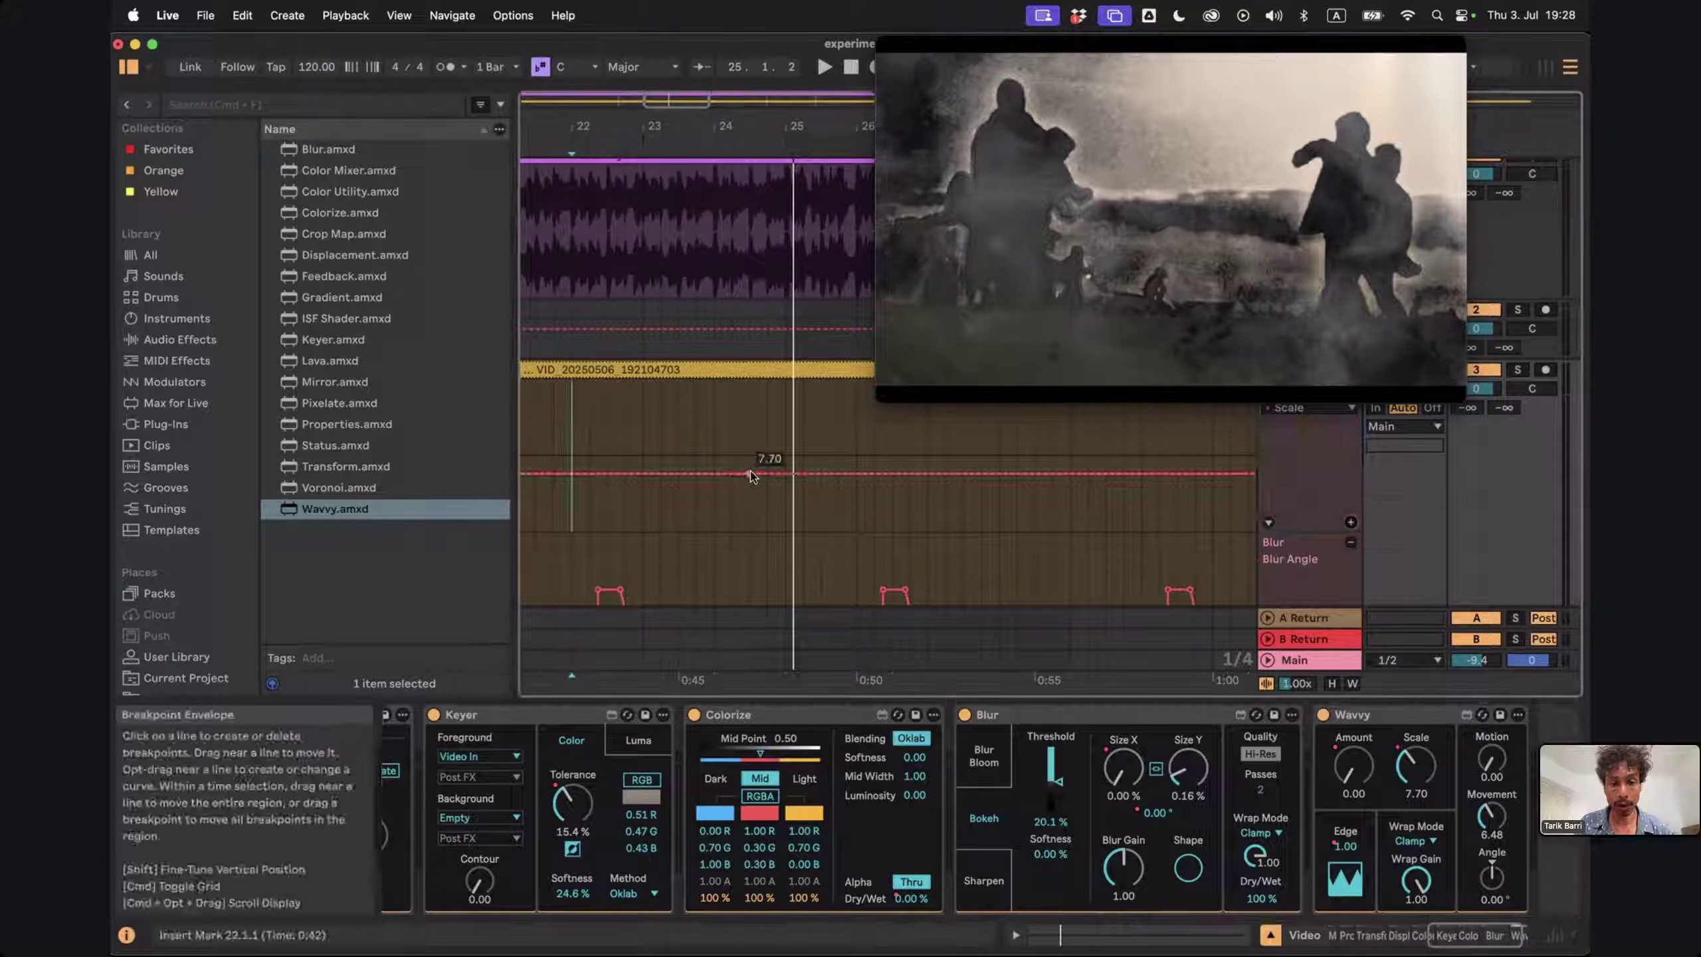
key("space")
left_click(732, 433)
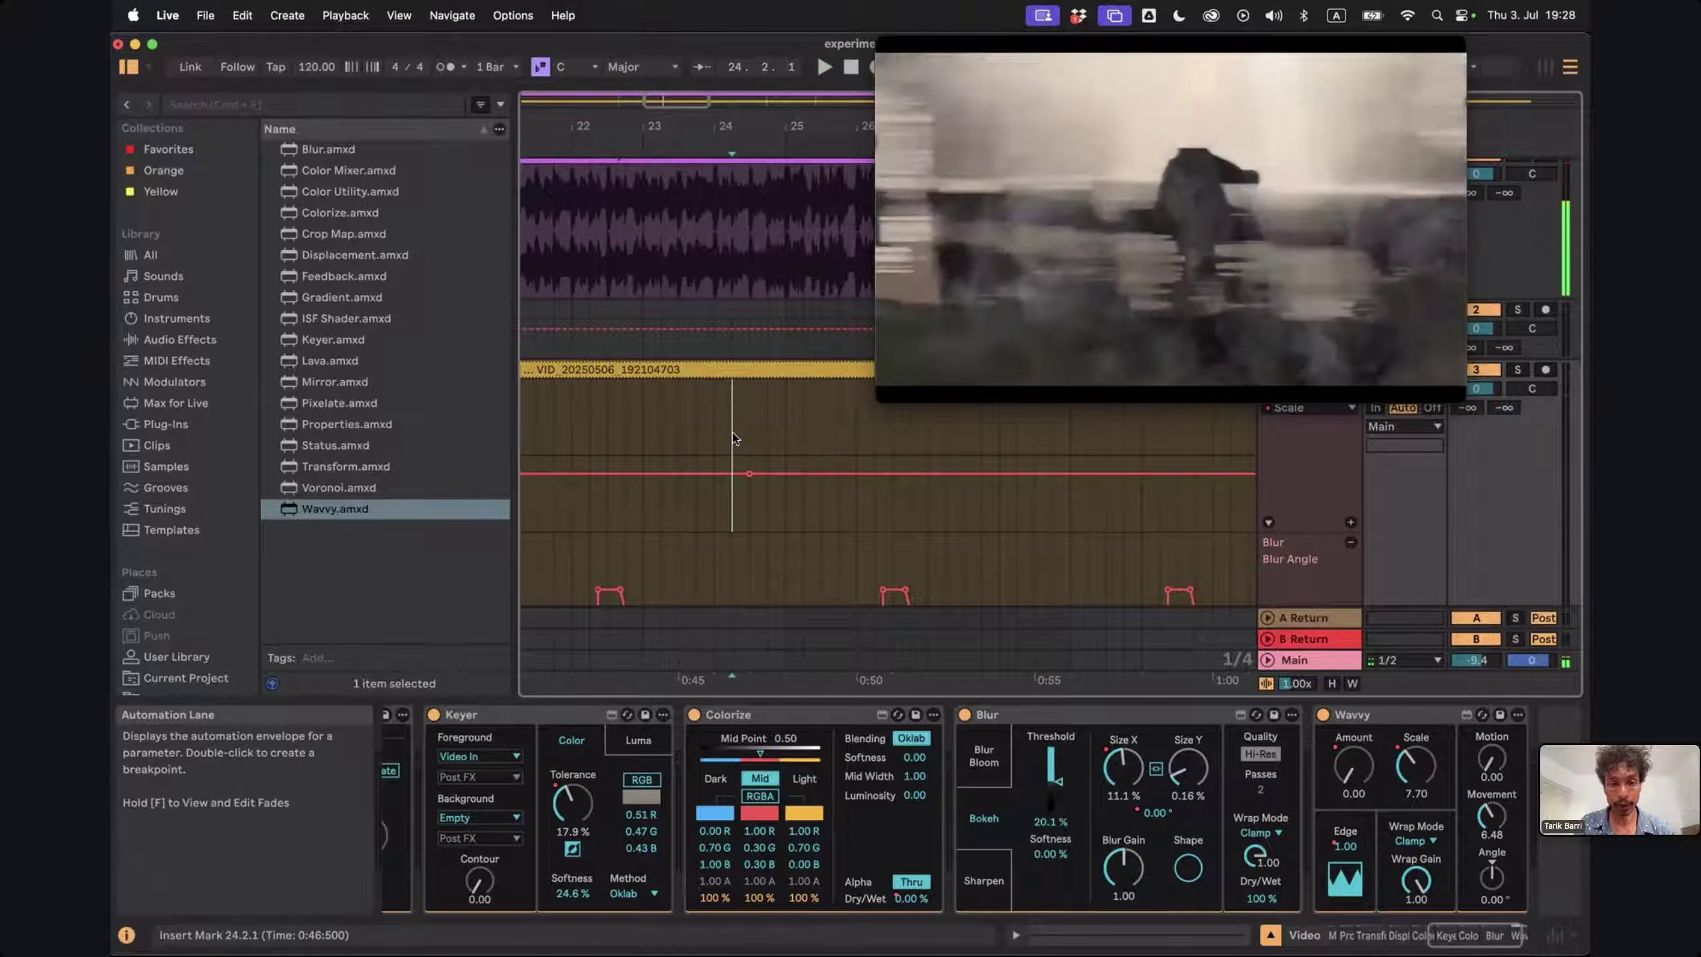
left_click(770, 473)
left_click_drag(771, 473, 789, 531)
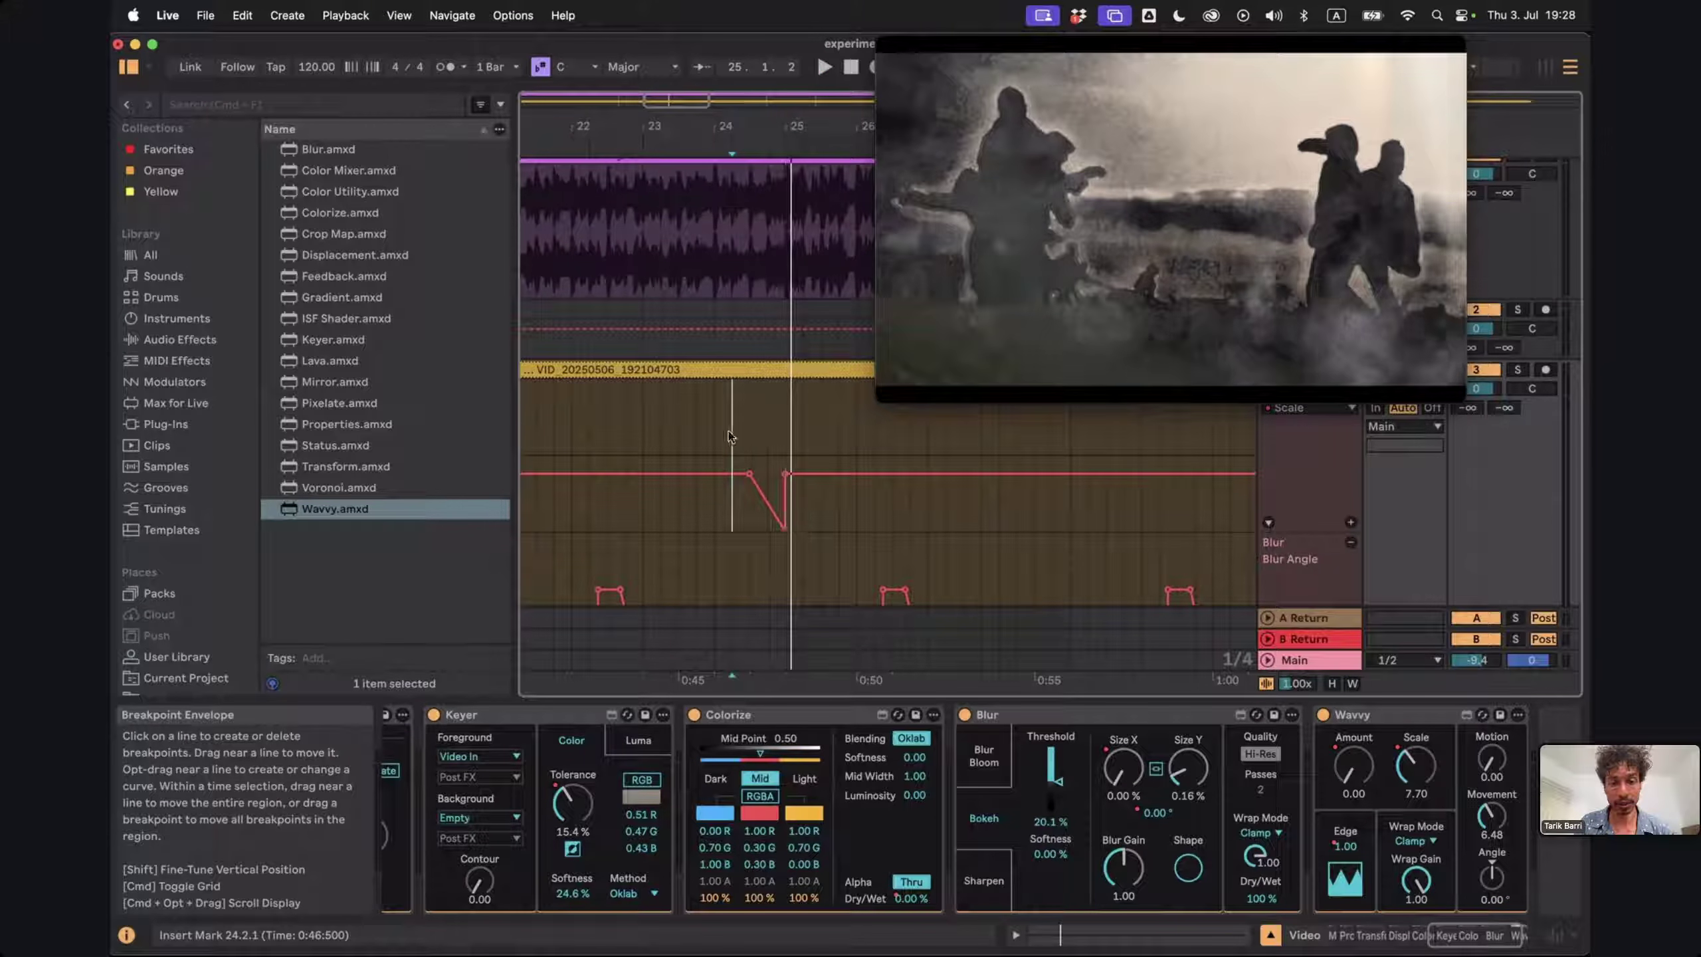
left_click(693, 423)
key("space")
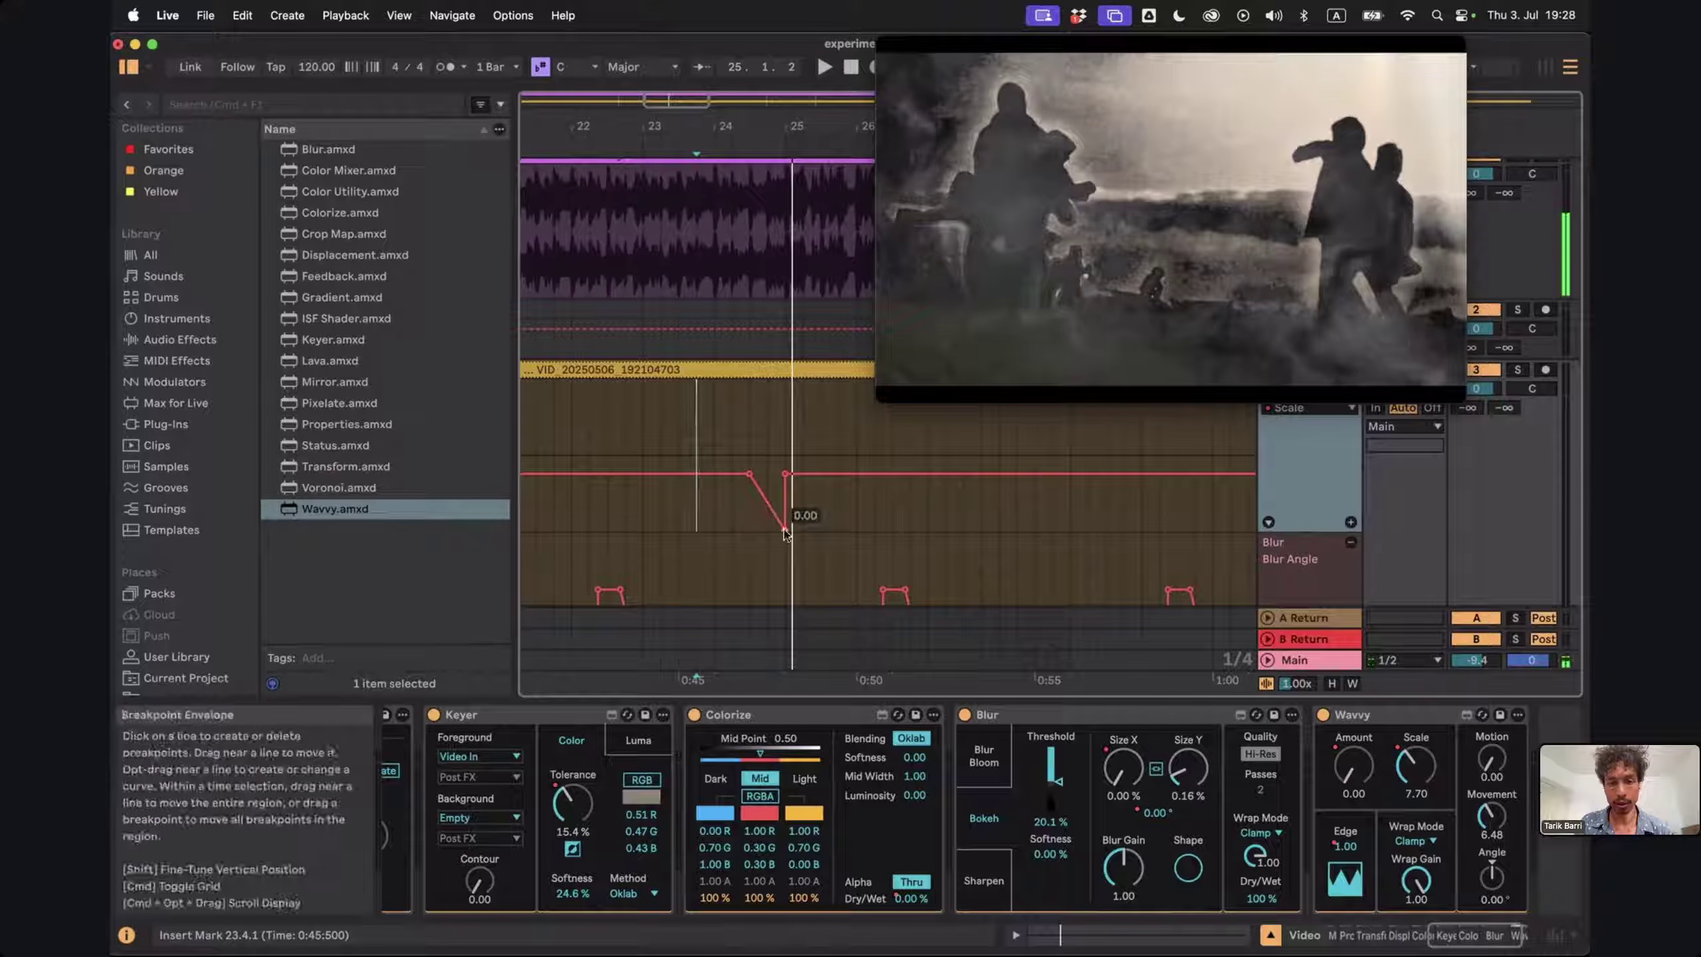
Raise the Scale breakpoint at 25.1.1 to 448.56, curve the ramp leading up to it, and play it from 23.4.1 and 23.2.1
left_click_drag(786, 533, 786, 421)
key("space")
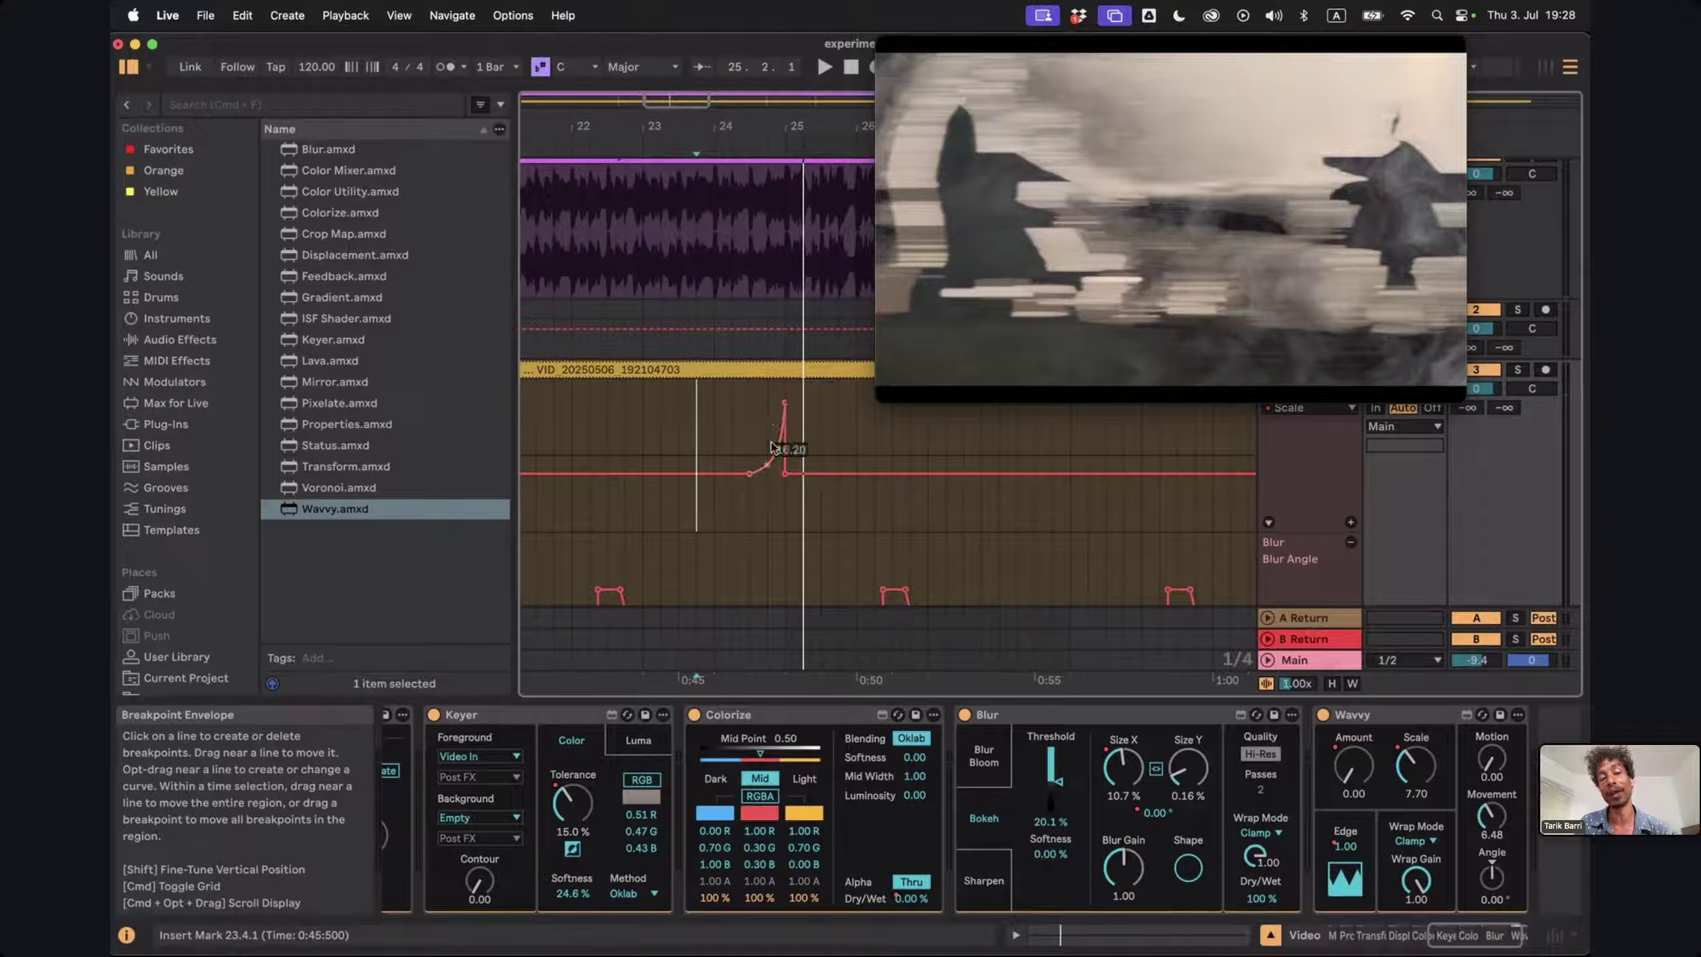
left_click_drag(772, 447, 744, 463)
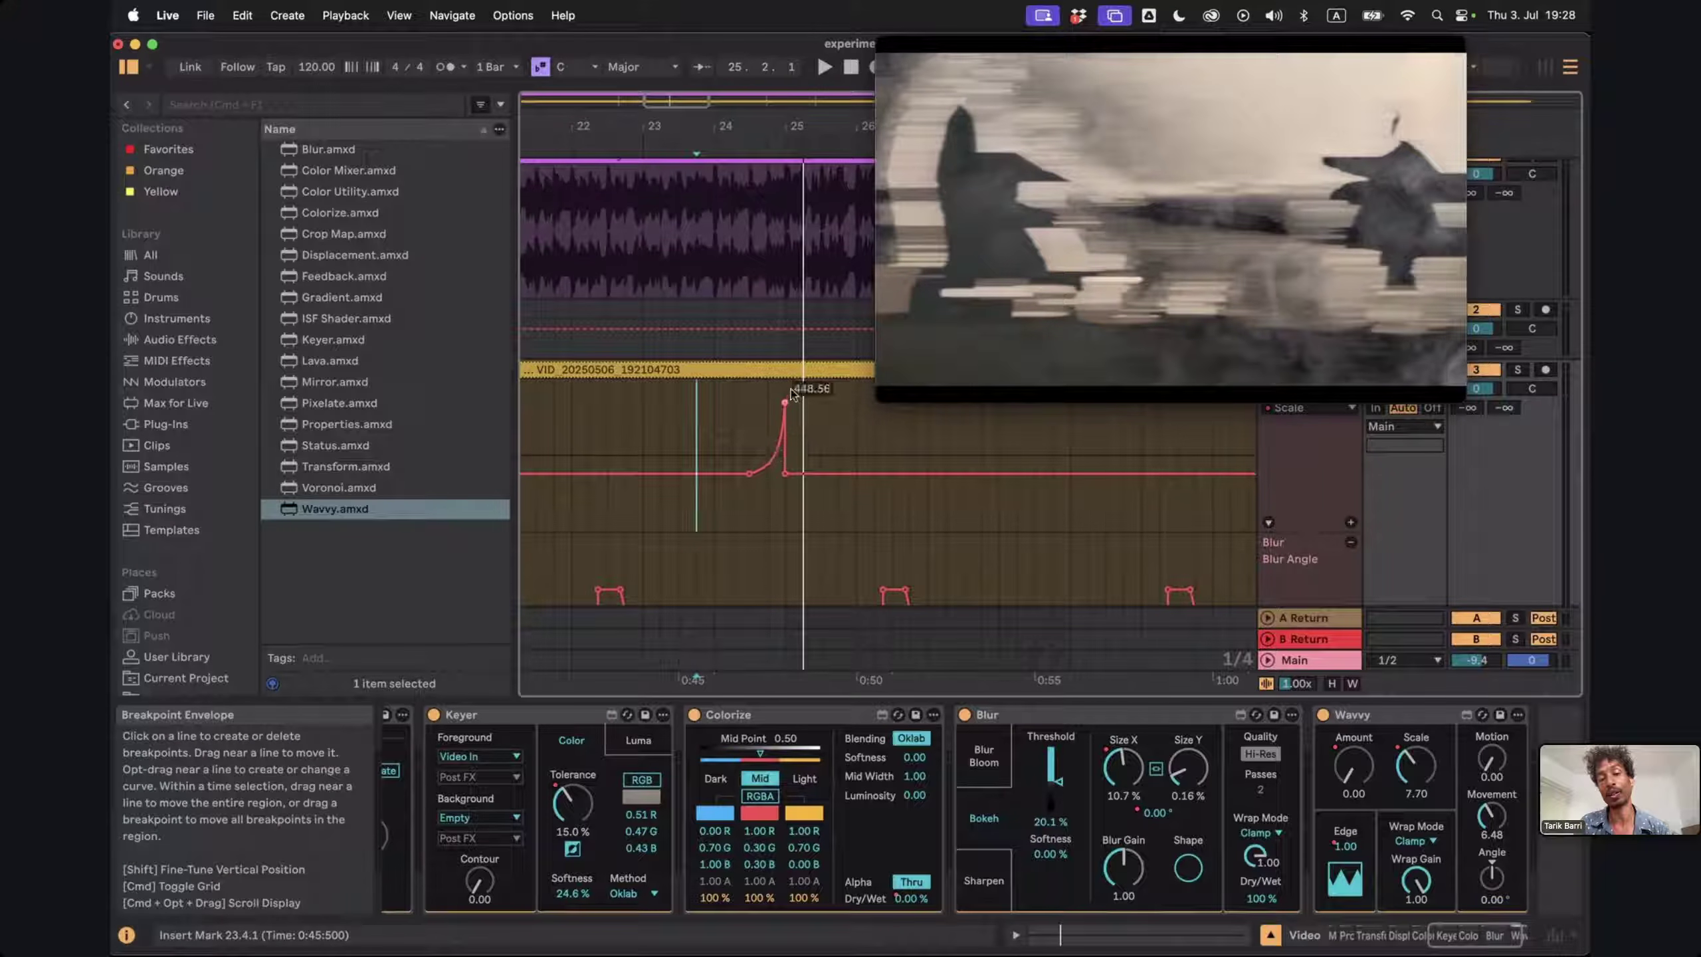
left_click(658, 410)
key("space")
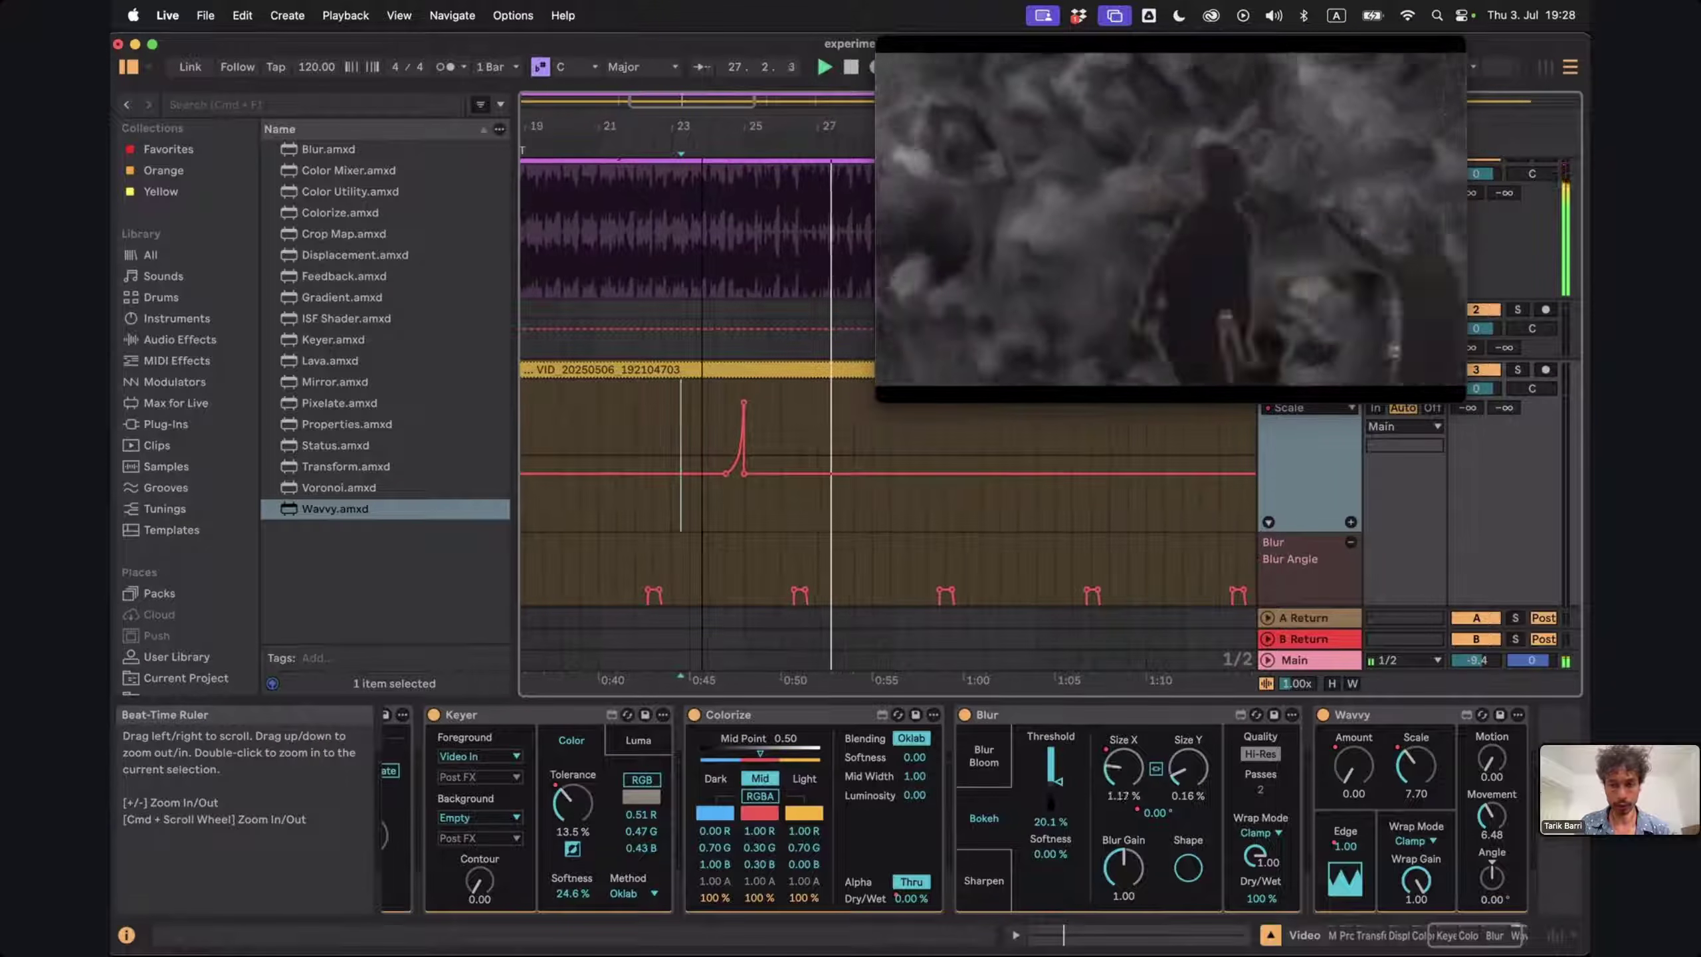
Select the Scale automation spike from 24.3.1 to 25.1.1
key("minus")
left_click_drag(708, 116, 708, 126)
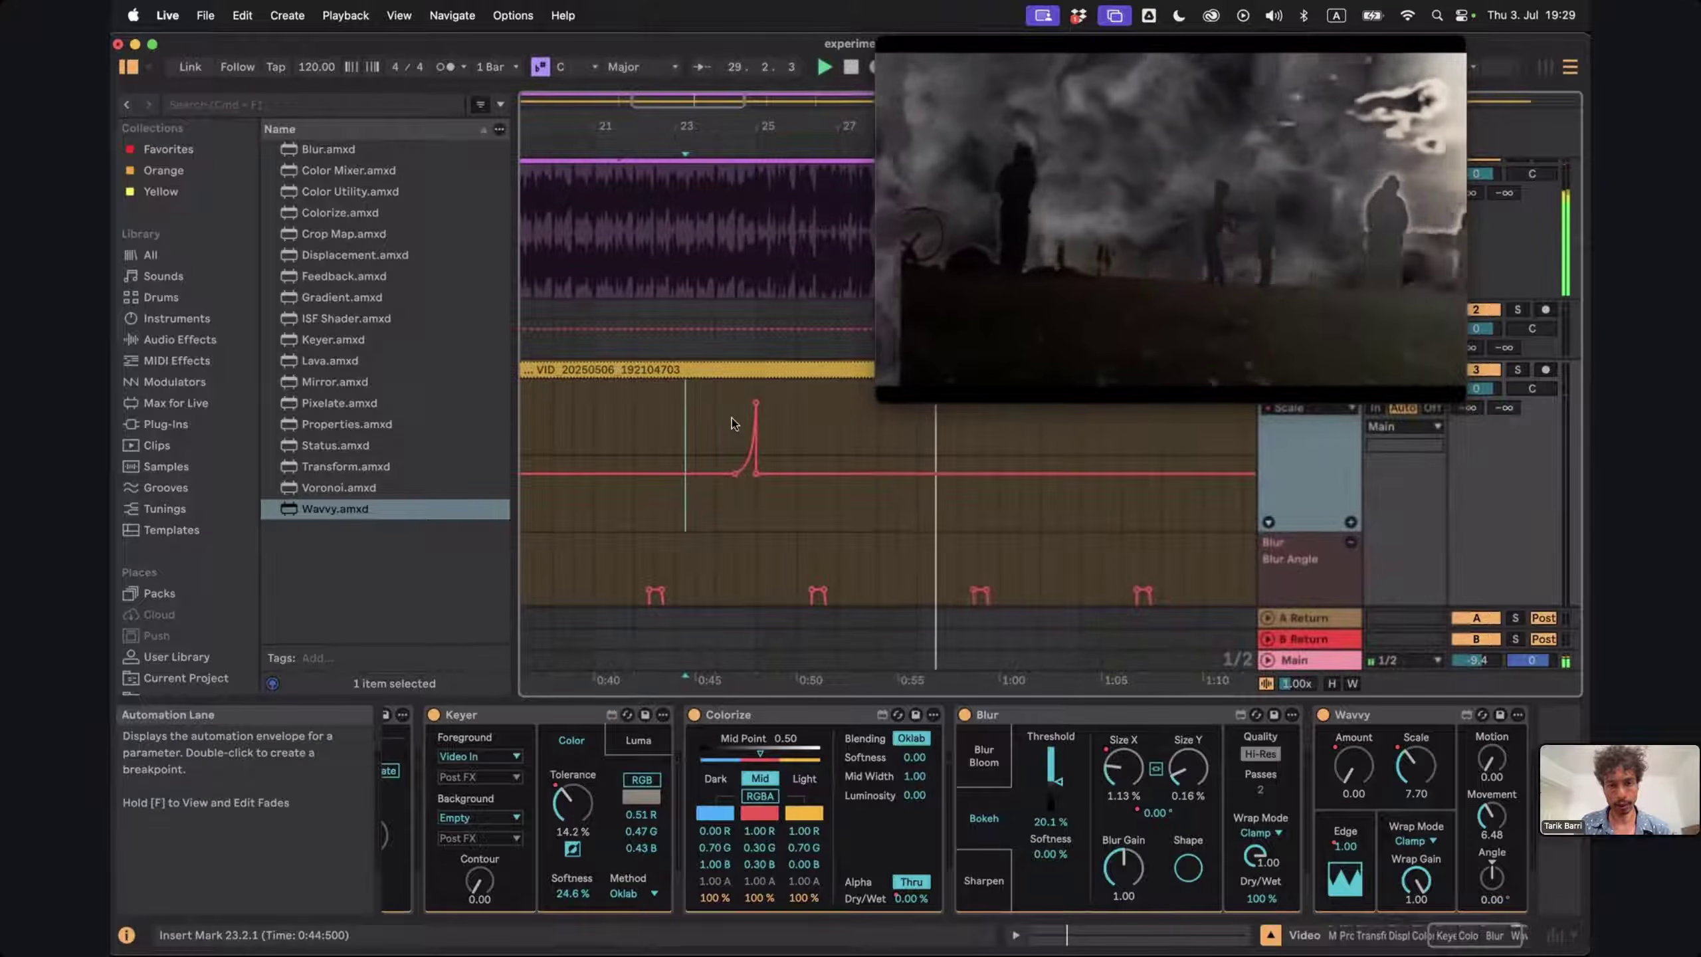
left_click_drag(735, 419, 751, 422)
mouse_move(753, 424)
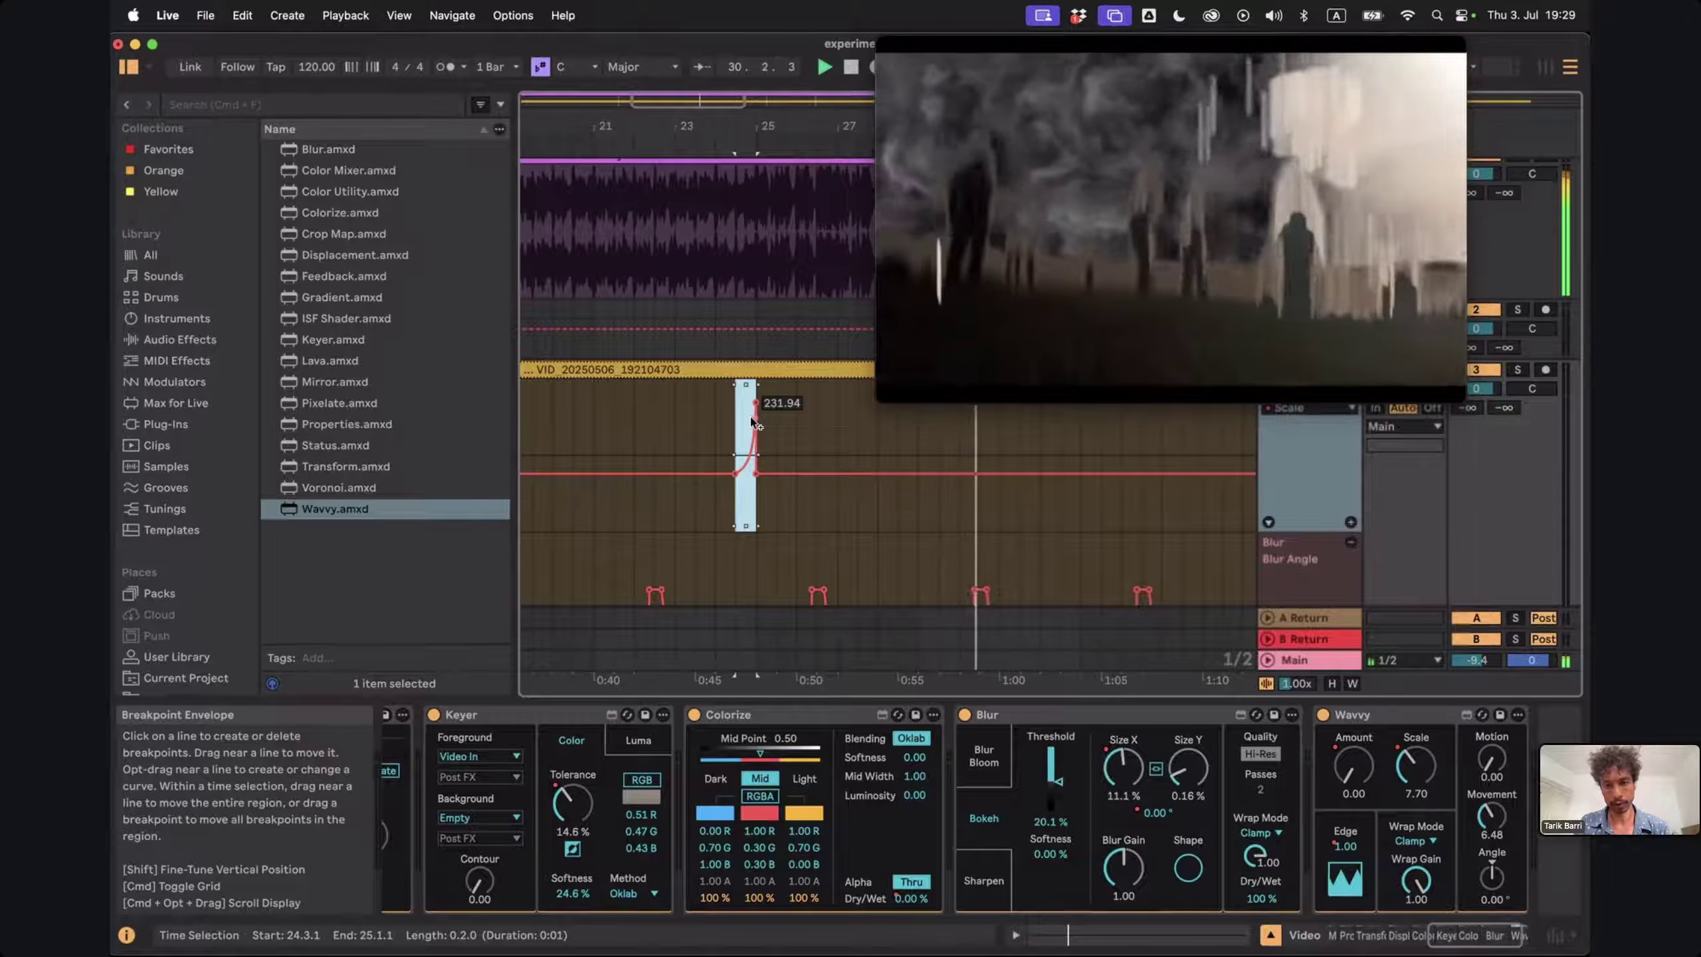
Move the Videosync output window over the browser to uncover the track headers and the later bars of the arrangement
left_click(965, 317)
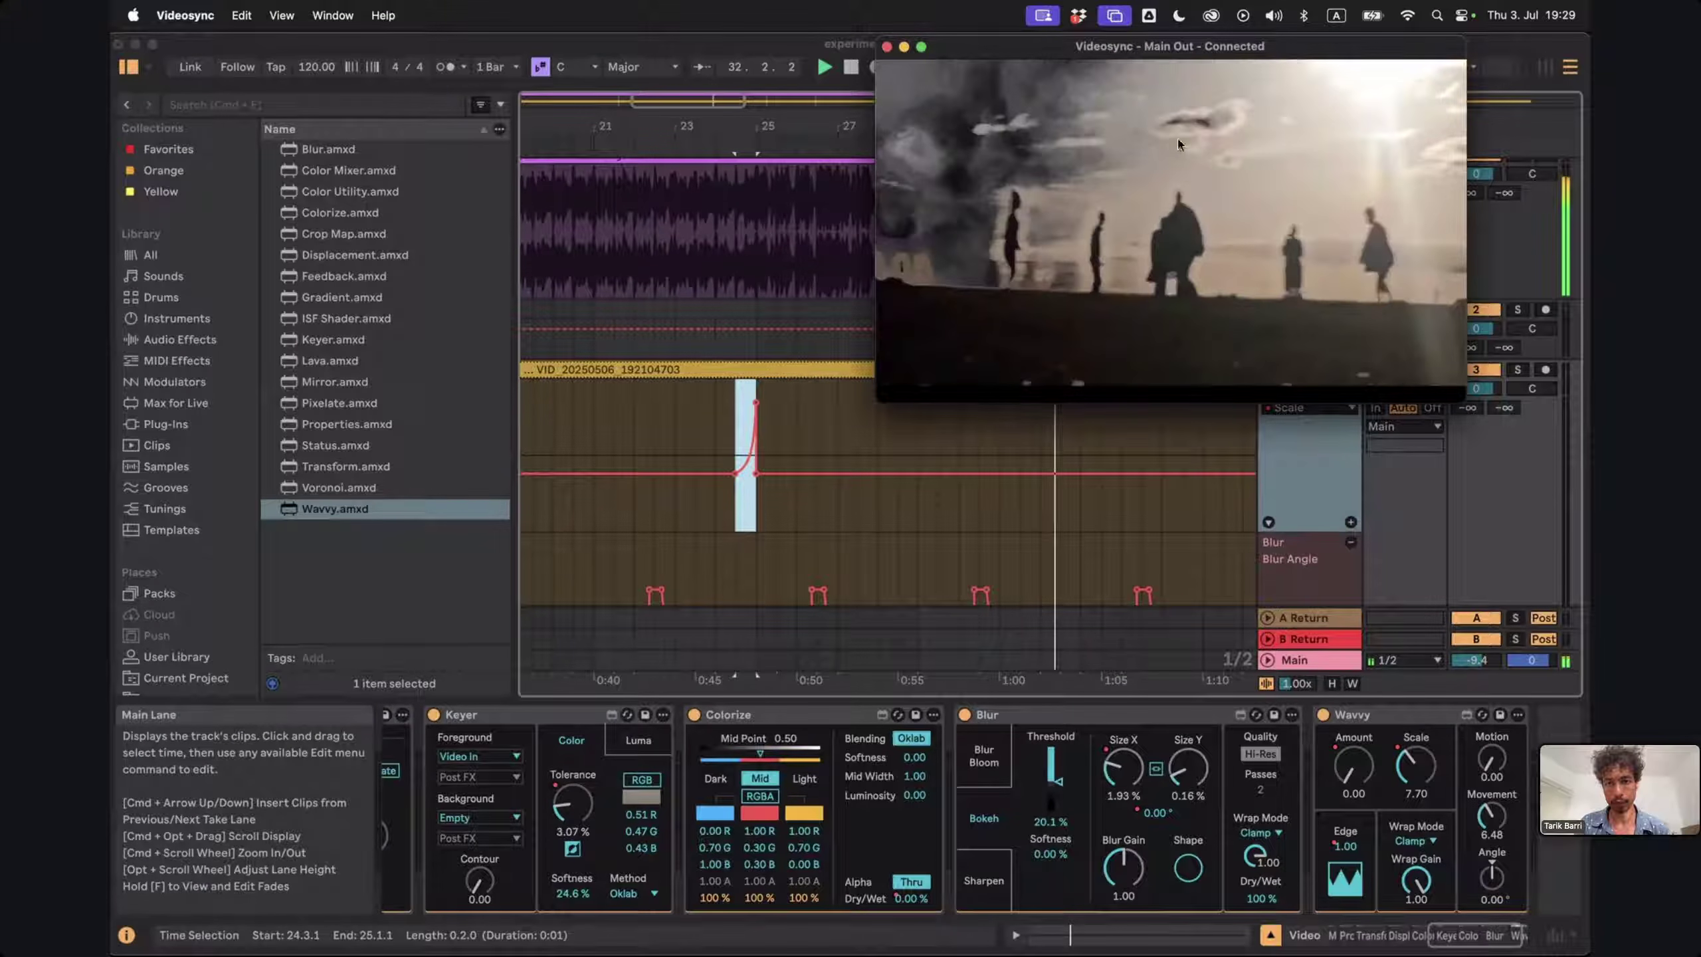
left_click_drag(1070, 59, 453, 74)
scroll(1005, 376, "right", 3)
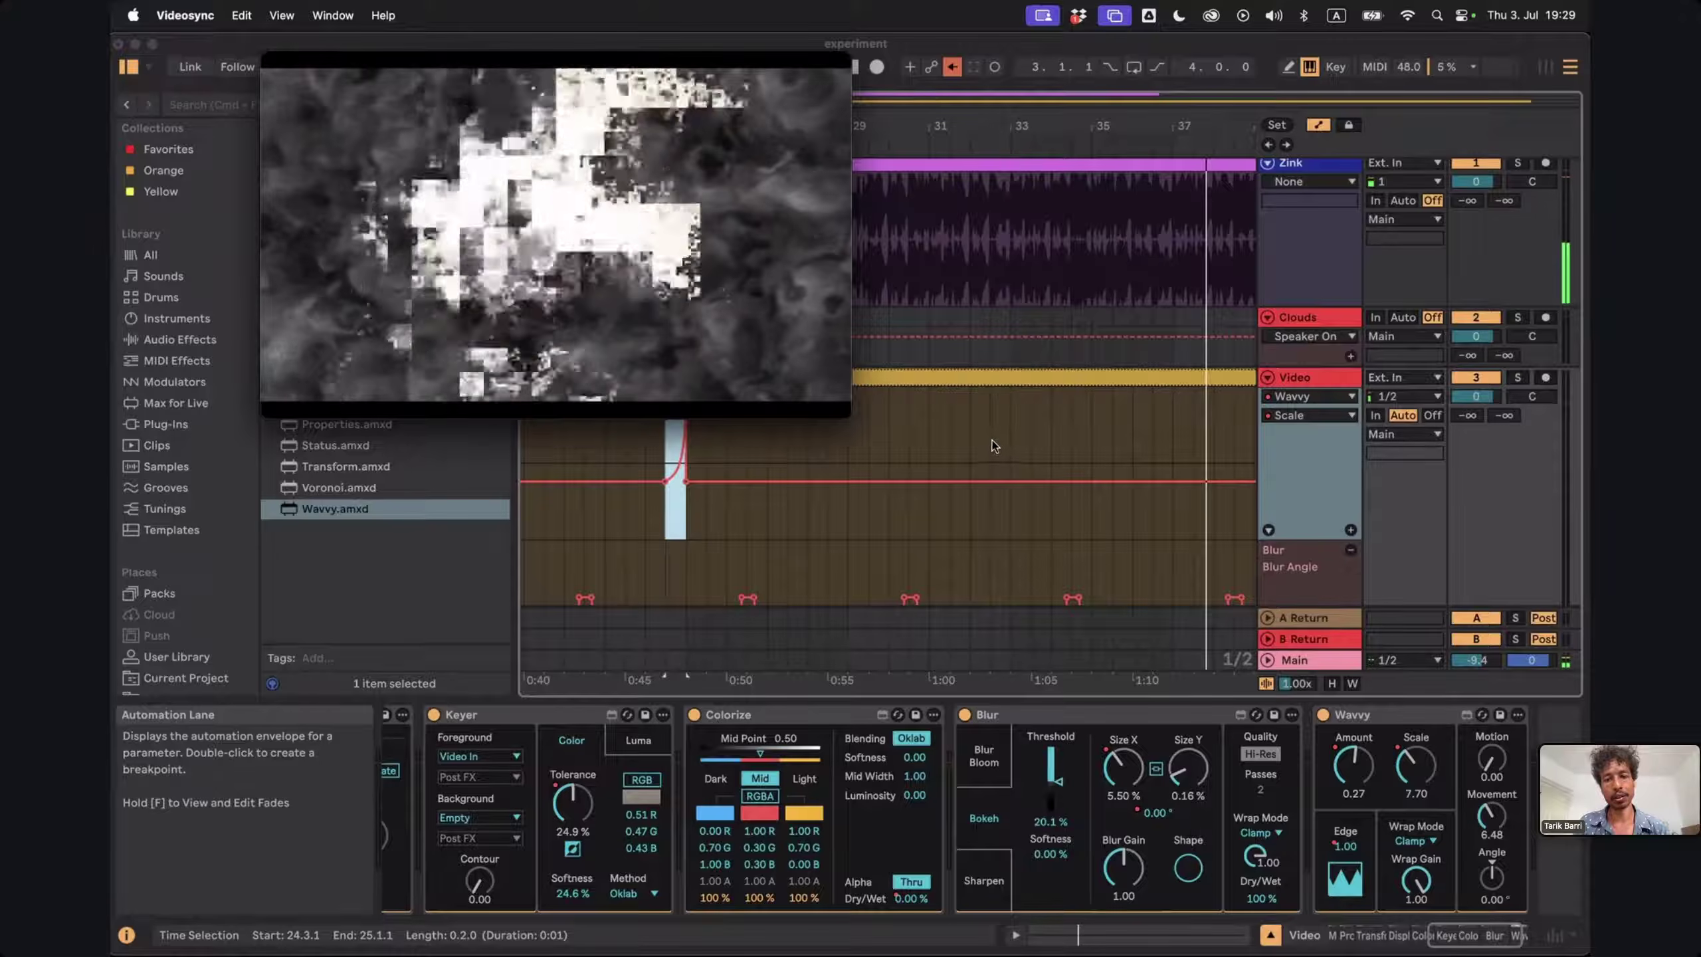
Play the arrangement from 31.3.1 and 26.3.1, and display the Blur device's Size X automation on the Video track
left_click(993, 442)
left_click(941, 435)
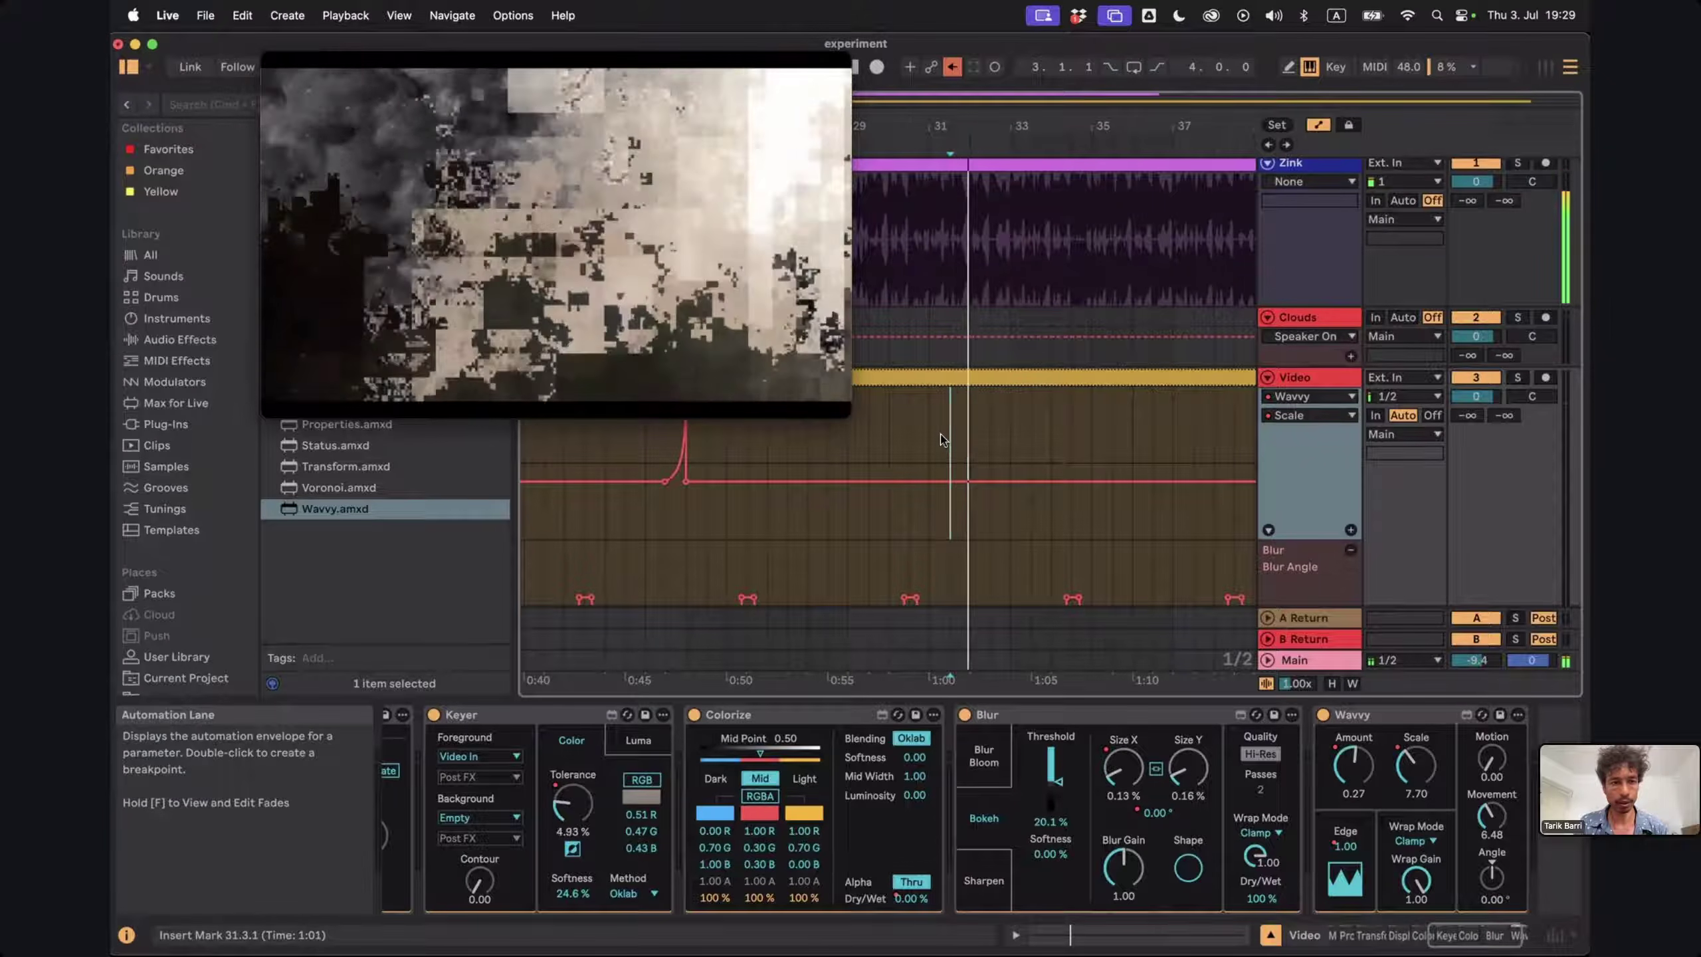
left_click(754, 444)
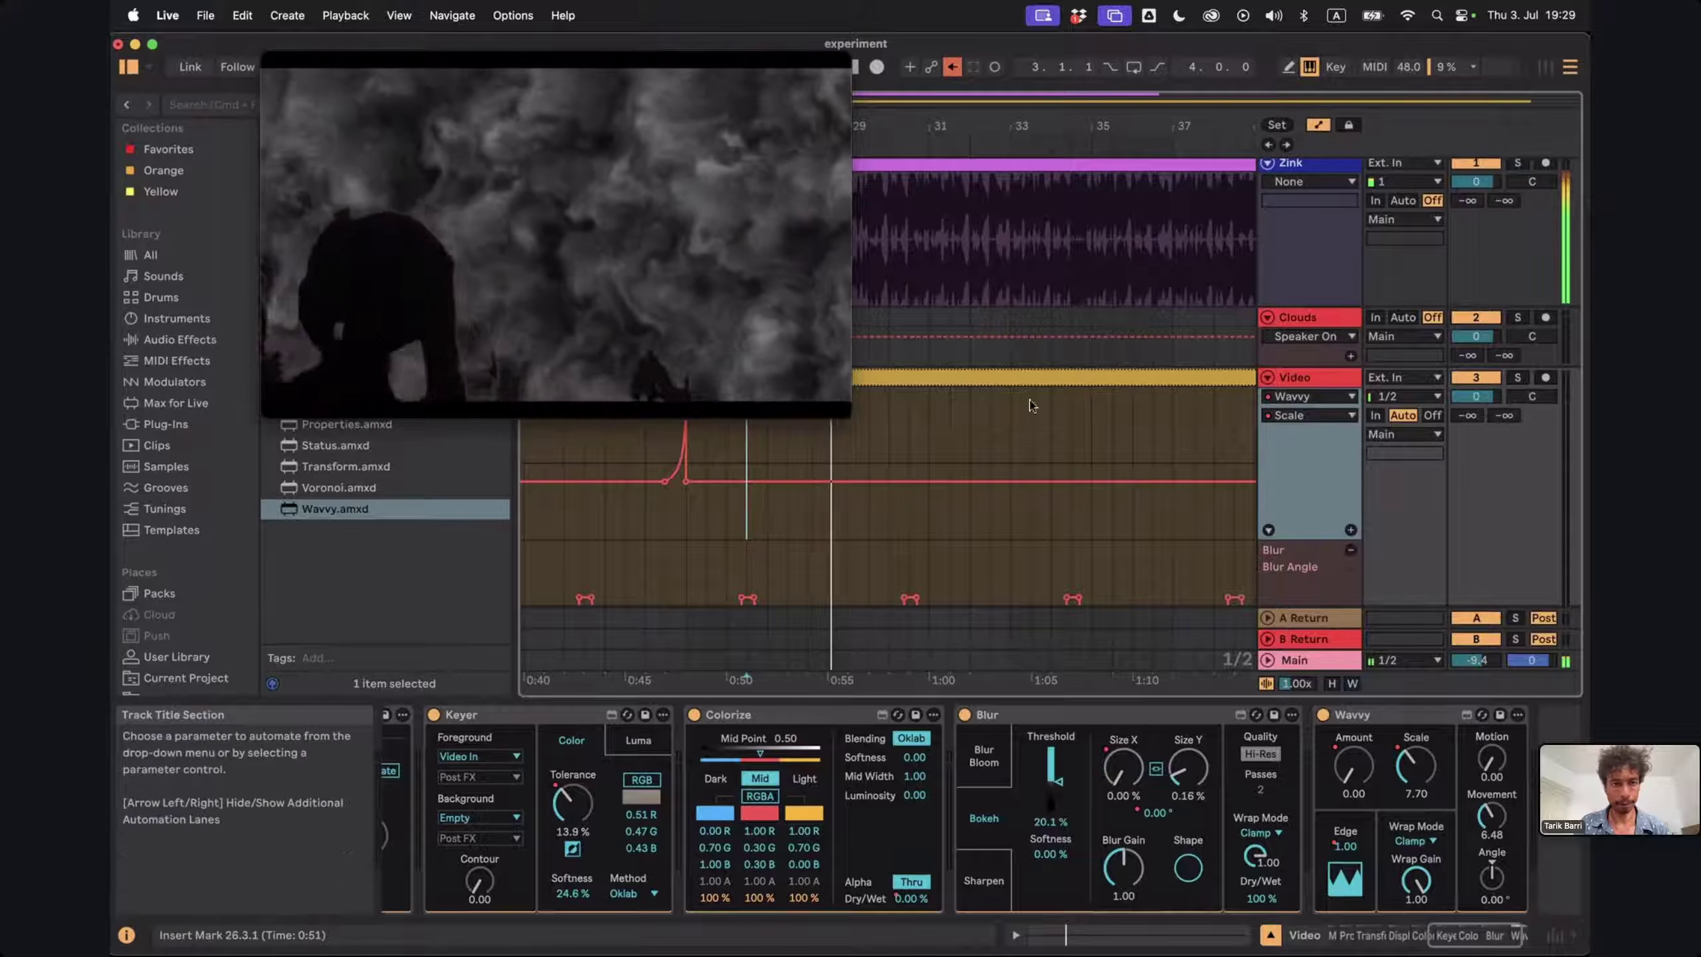
scroll(1018, 398, "down", 3)
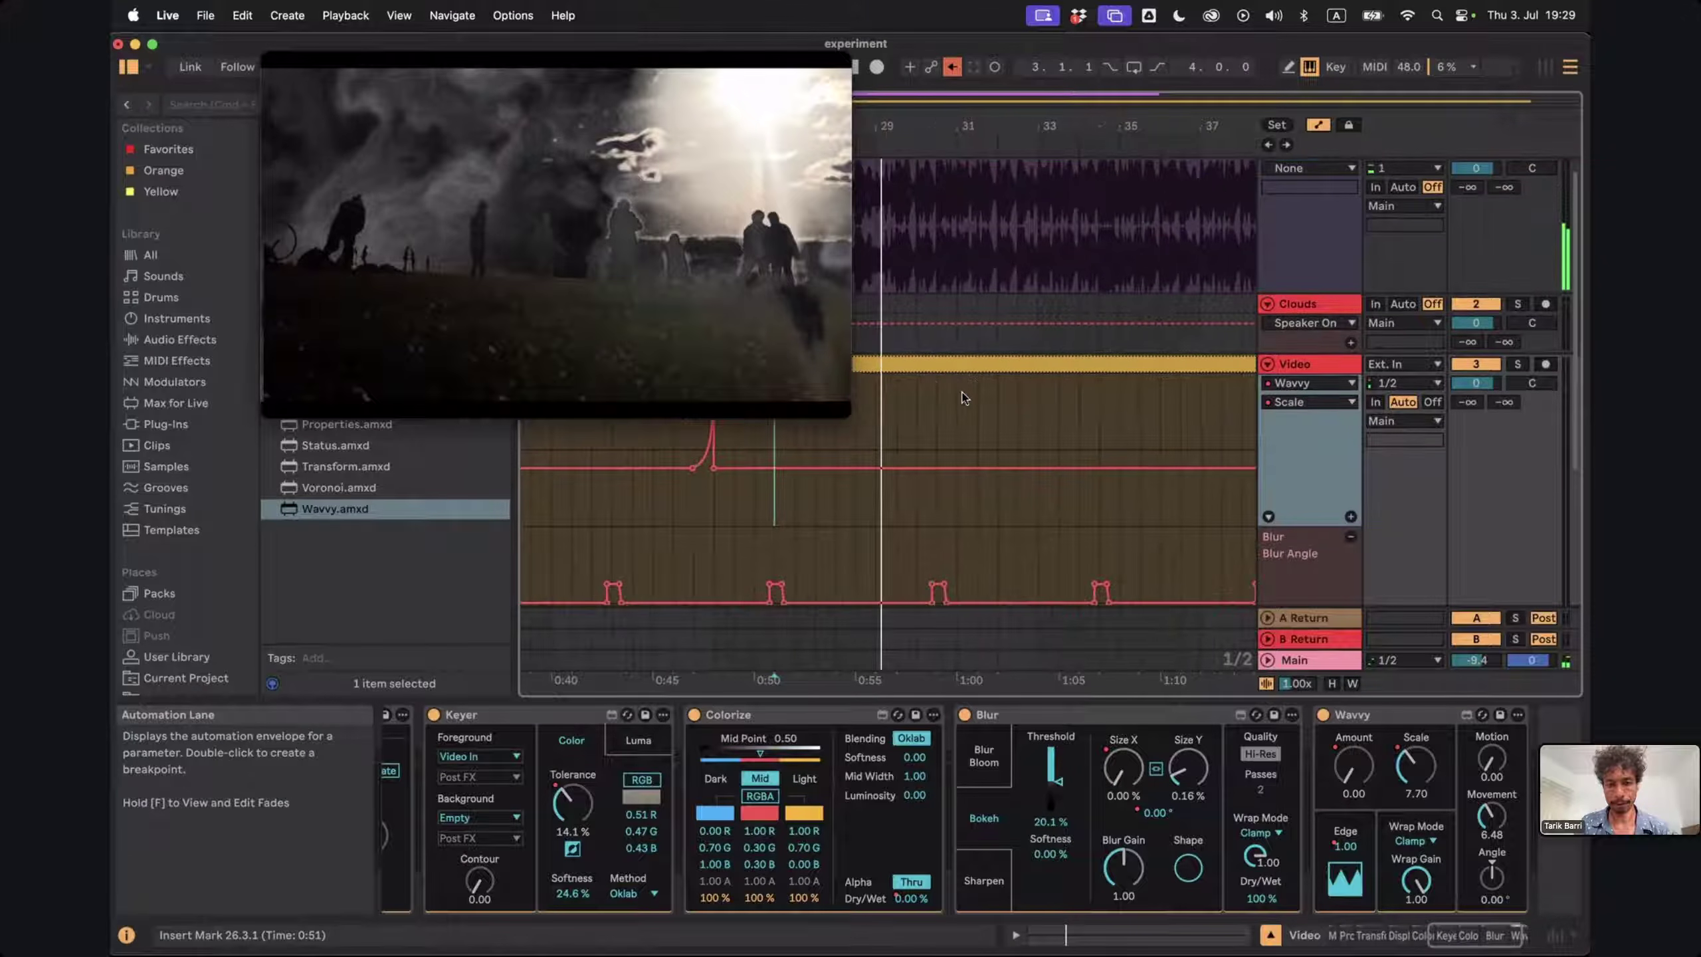
left_click(1130, 781)
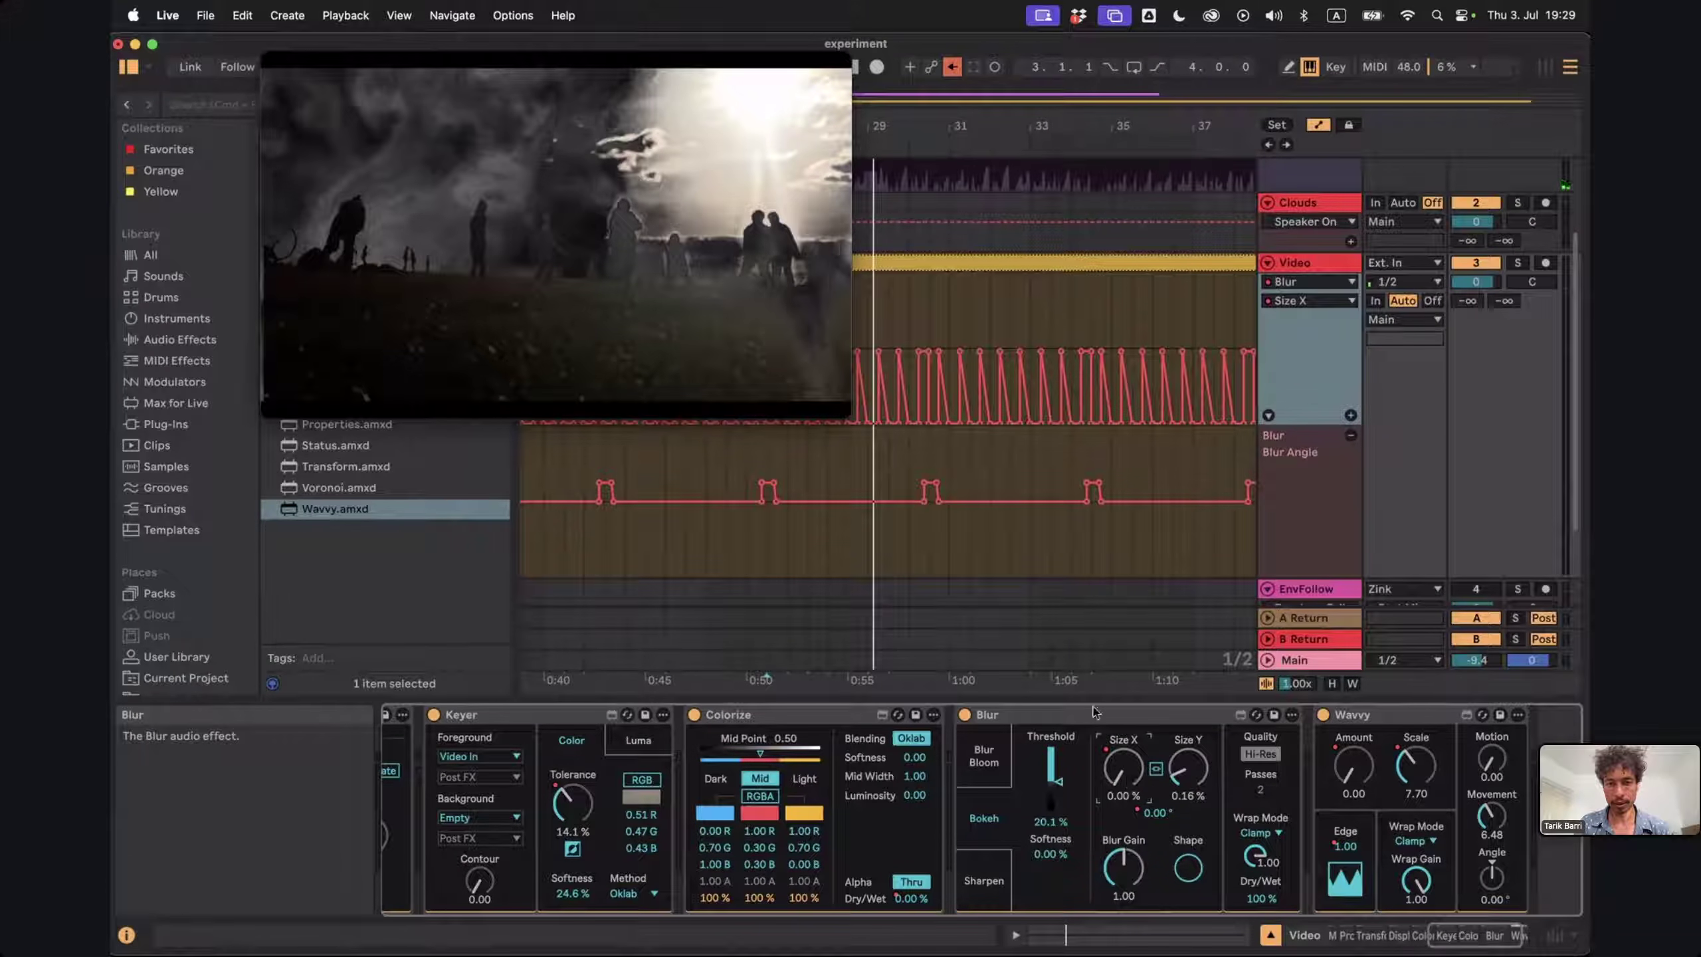
scroll(1093, 713, "left", 1)
key("space")
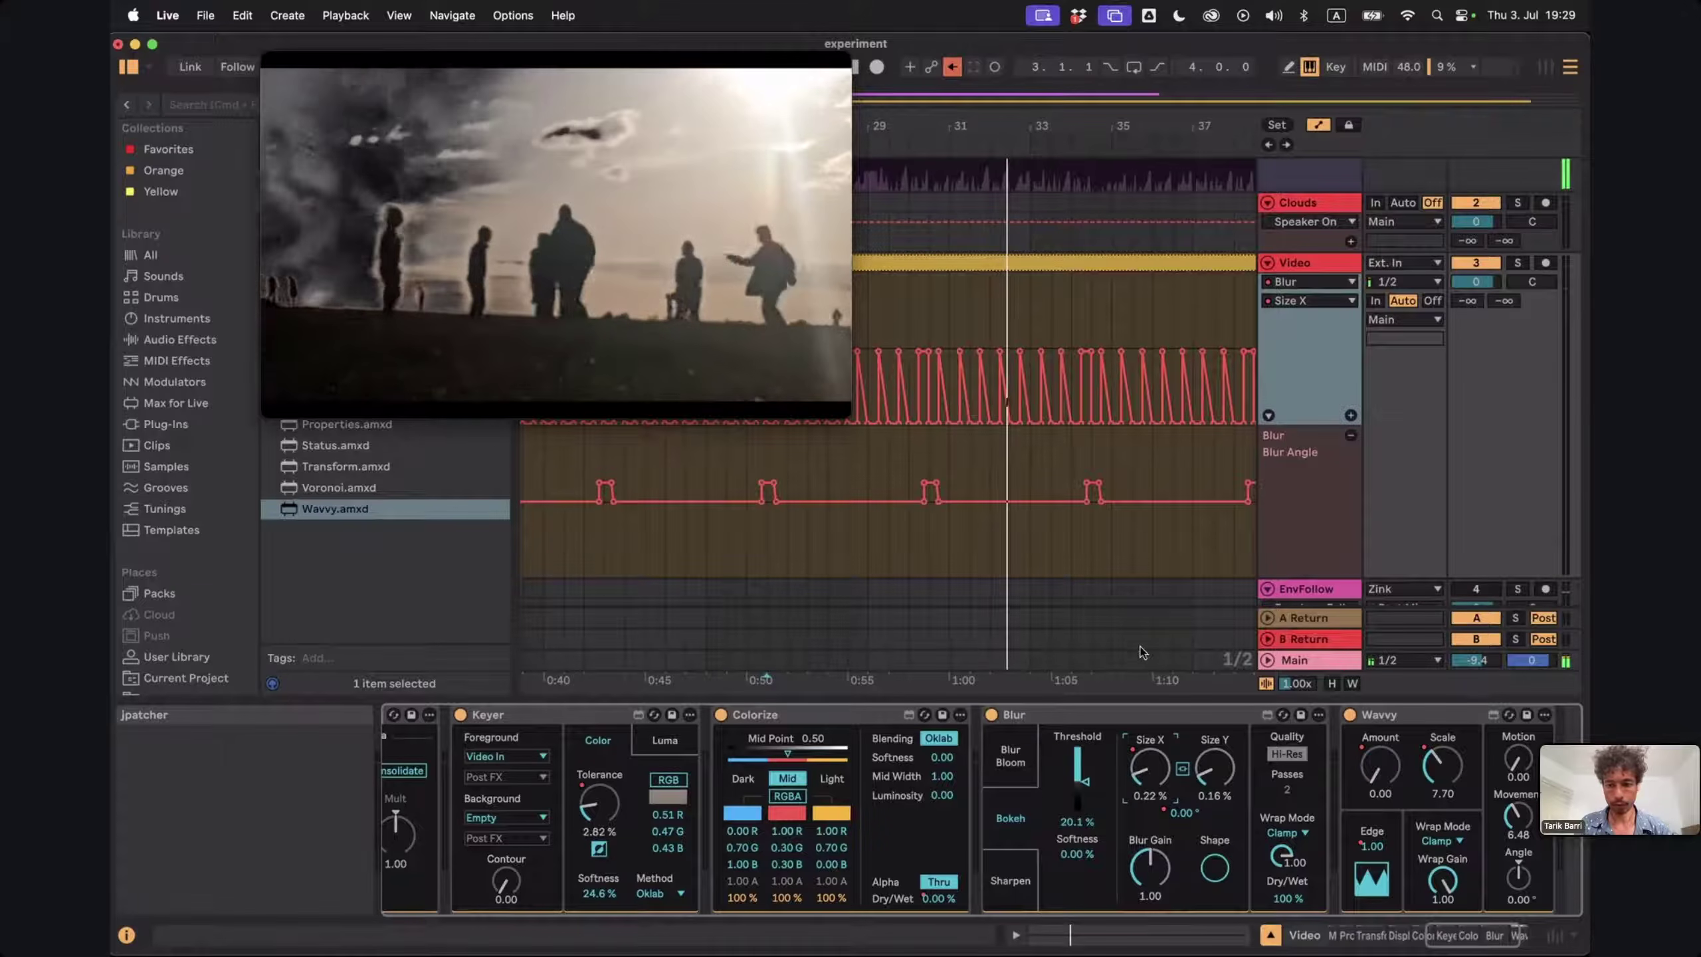
Bring the Video track's Transform device into view and display its Anchor X, Anchor Y and Scale X automation one after another
scroll(814, 786, "left", 2)
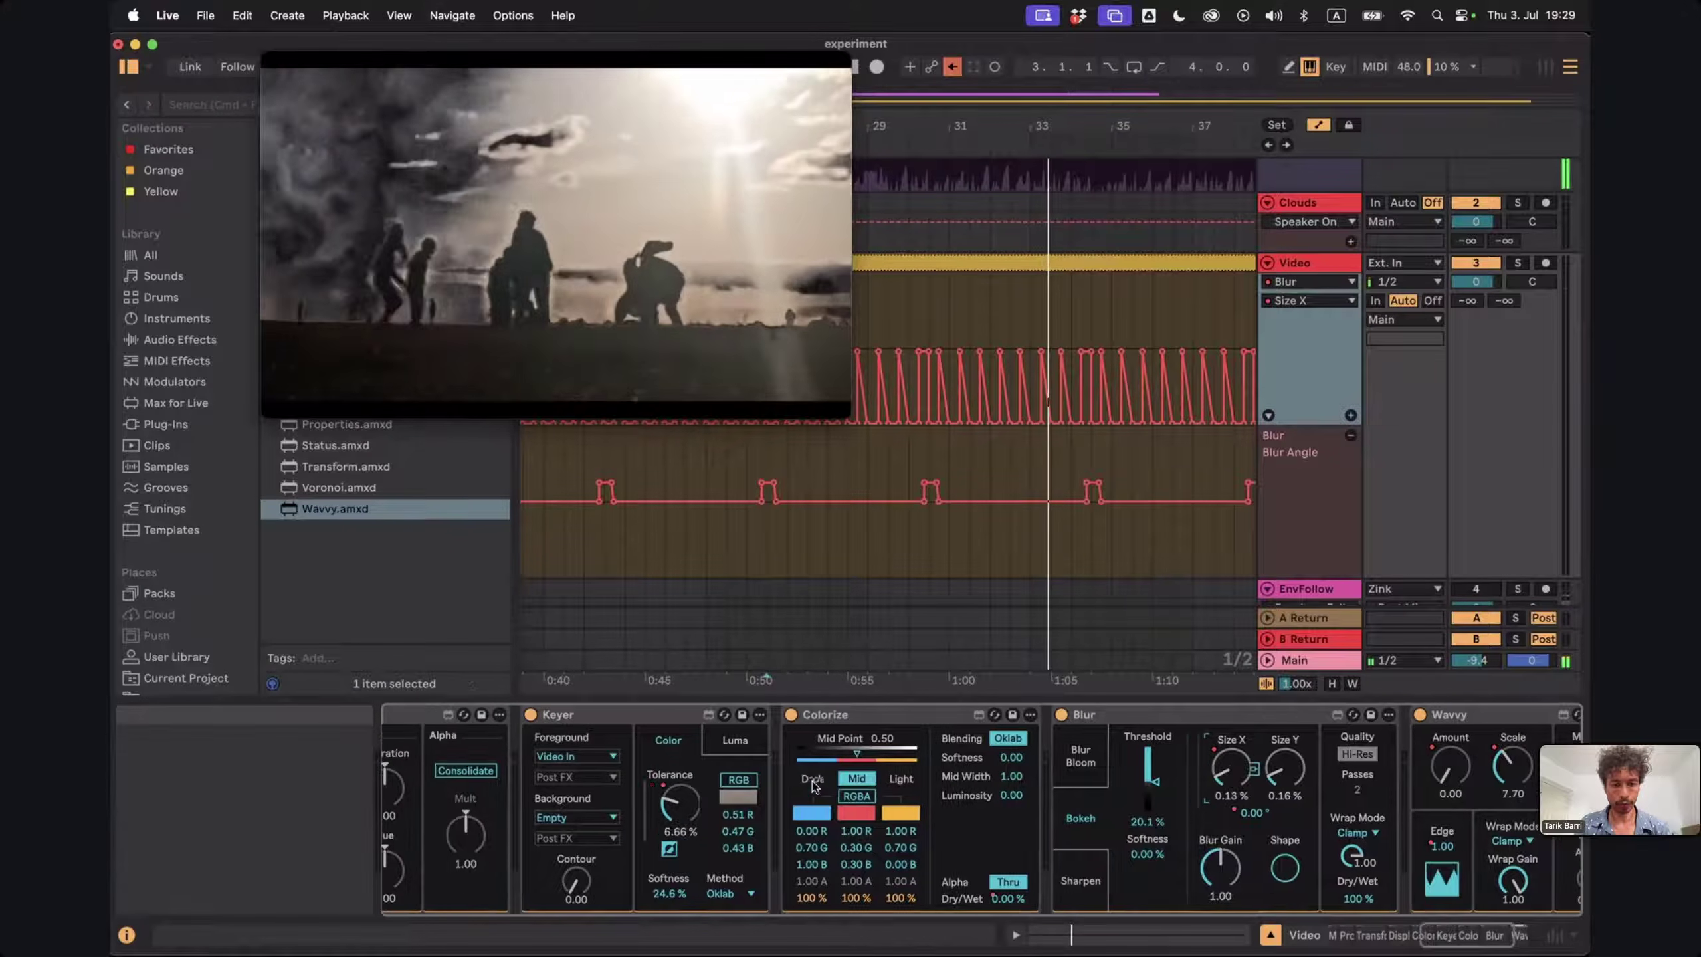
scroll(815, 786, "left", 8)
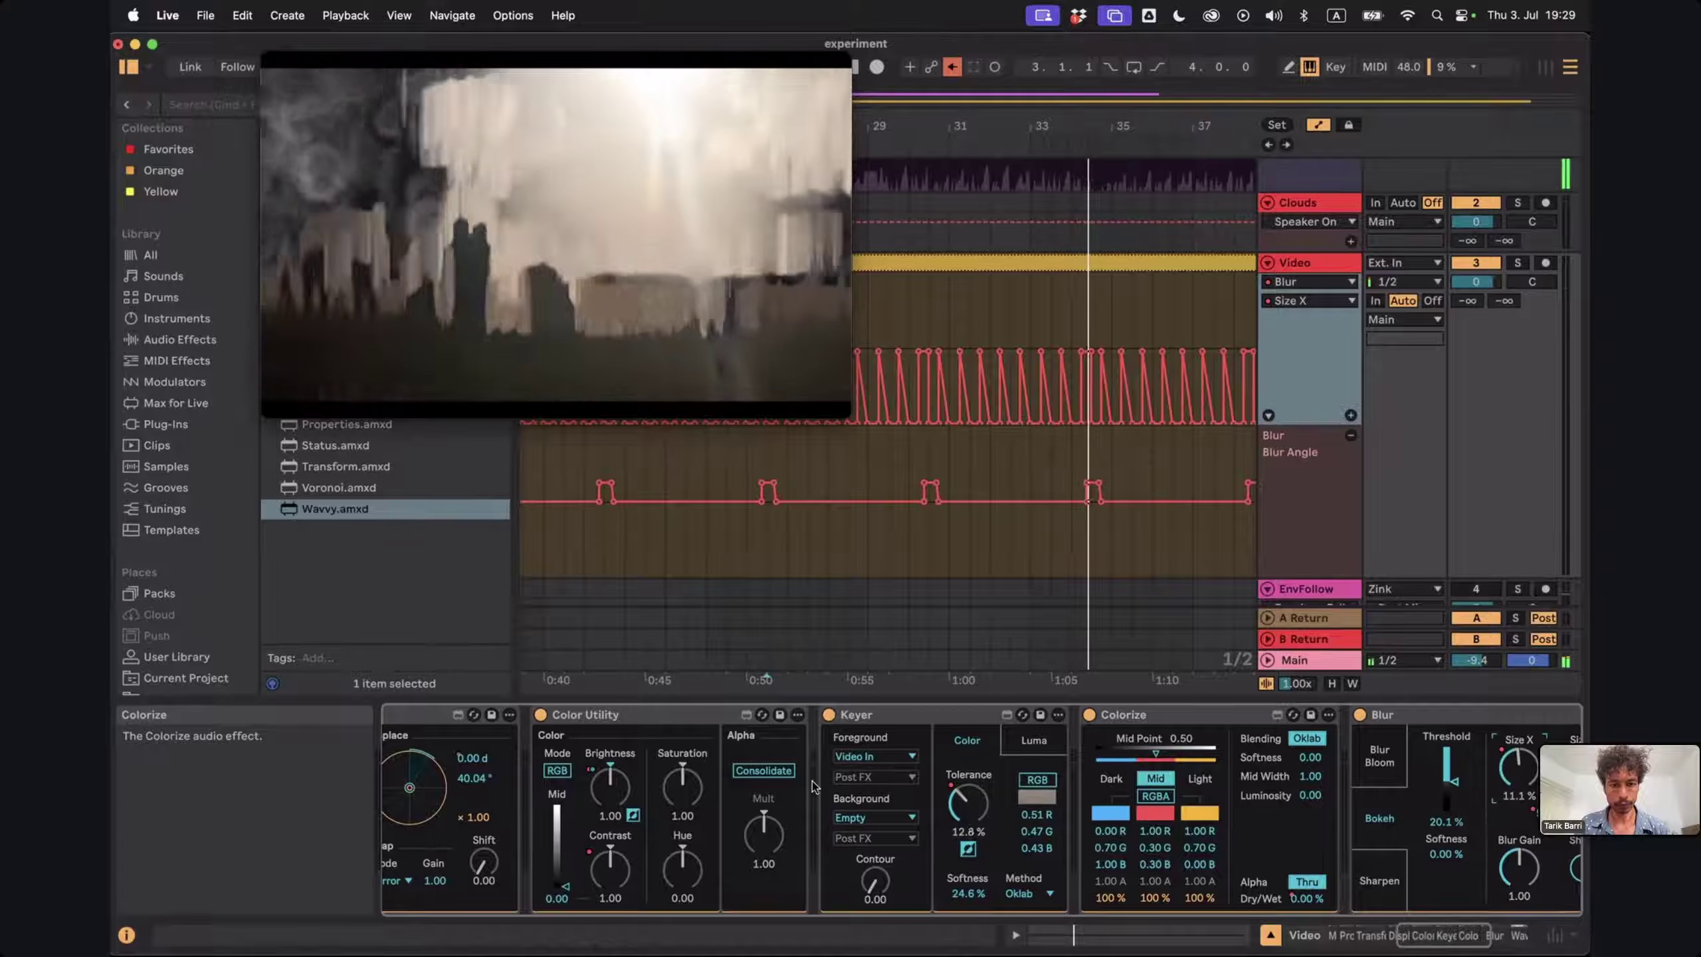
scroll(813, 786, "left", 4)
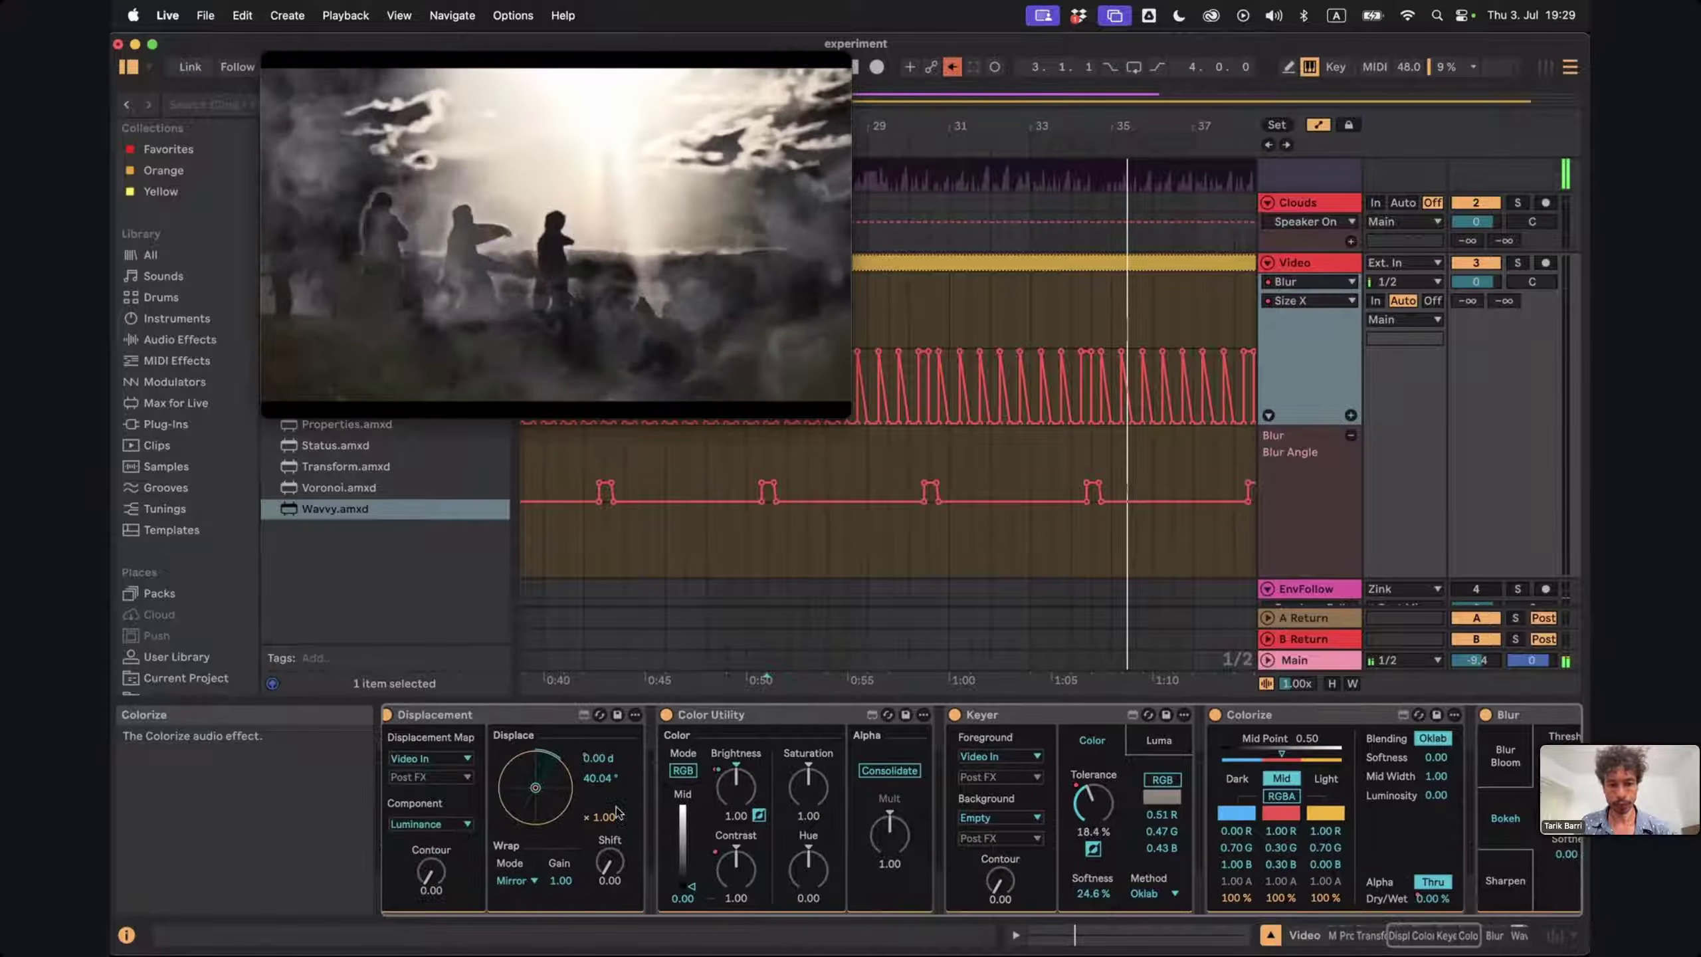
scroll(616, 812, "left", 12)
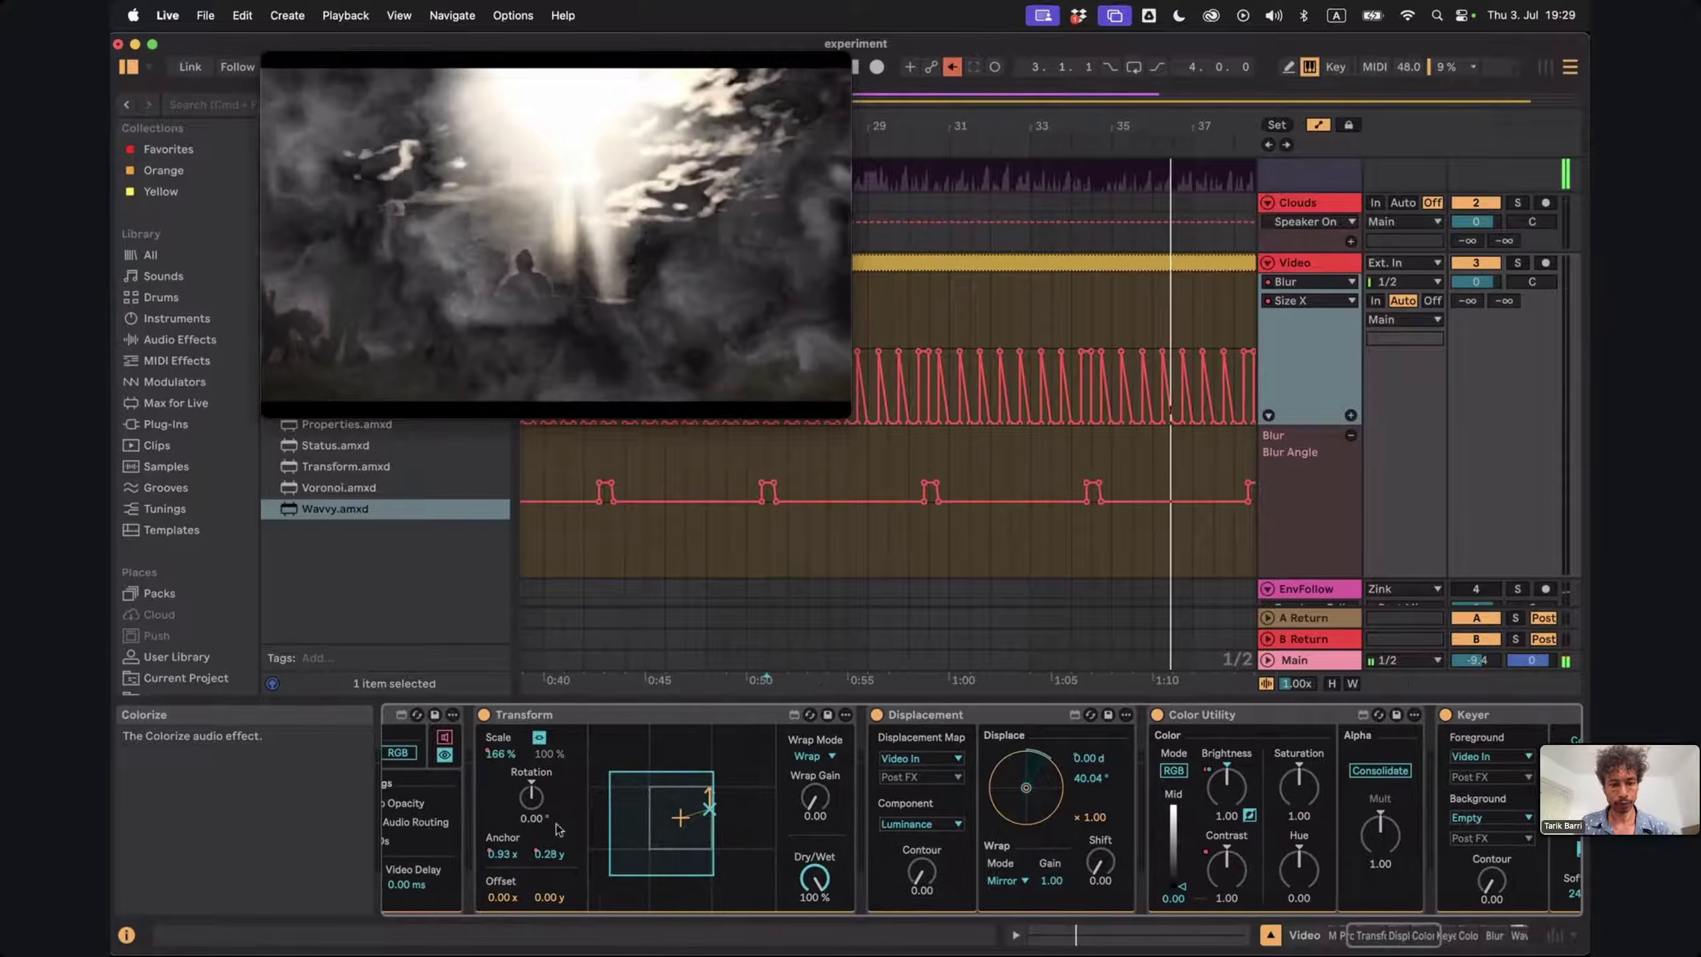
left_click(503, 854)
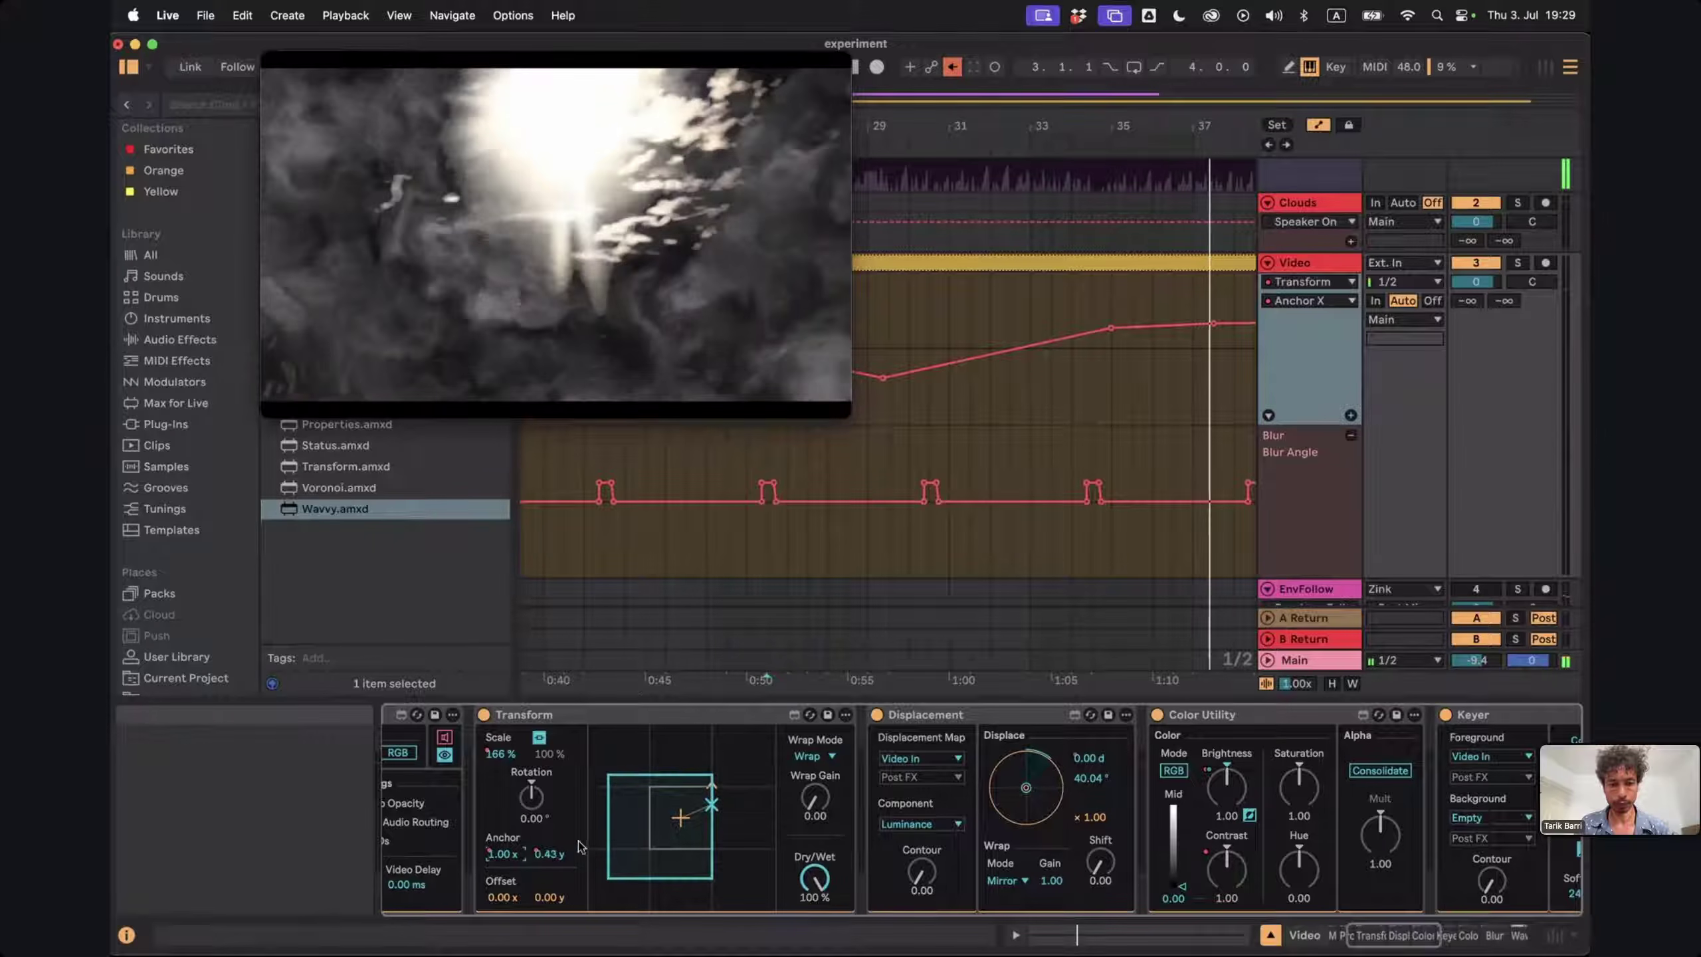
left_click(550, 854)
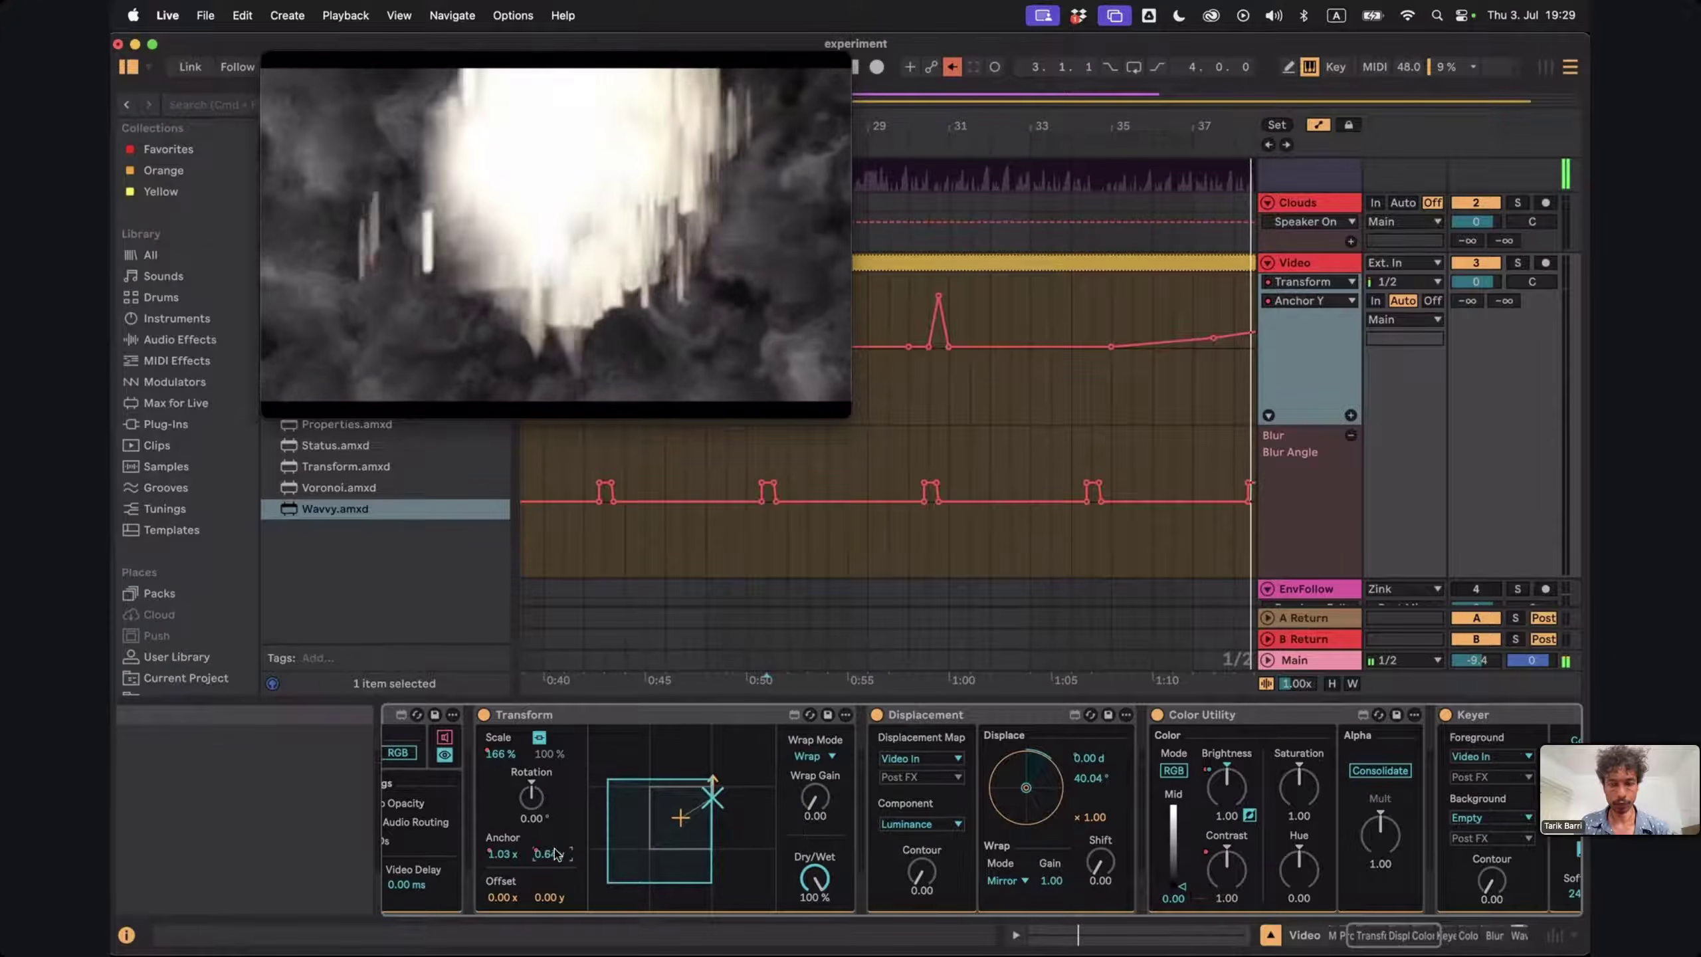
left_click(499, 753)
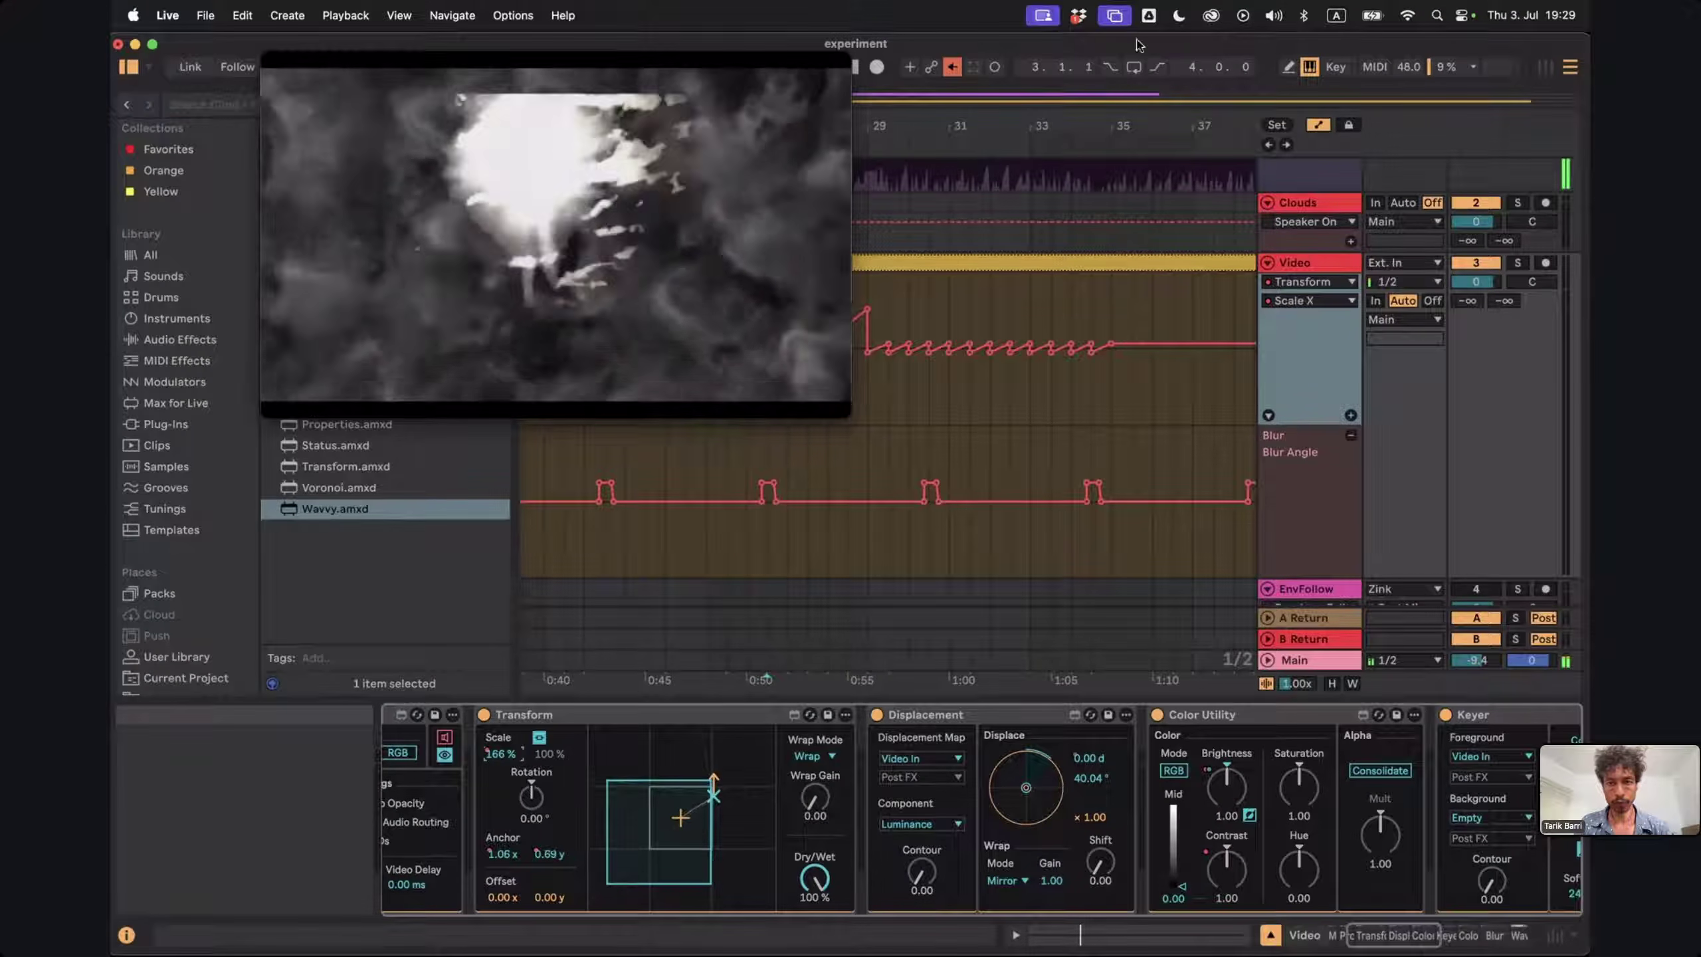
Play from 31.3.1, try Scale X breakpoints of 566 % at 31.3.1 and 23.6 % at the playhead, and undo each change
left_click_drag(1072, 125, 1072, 107)
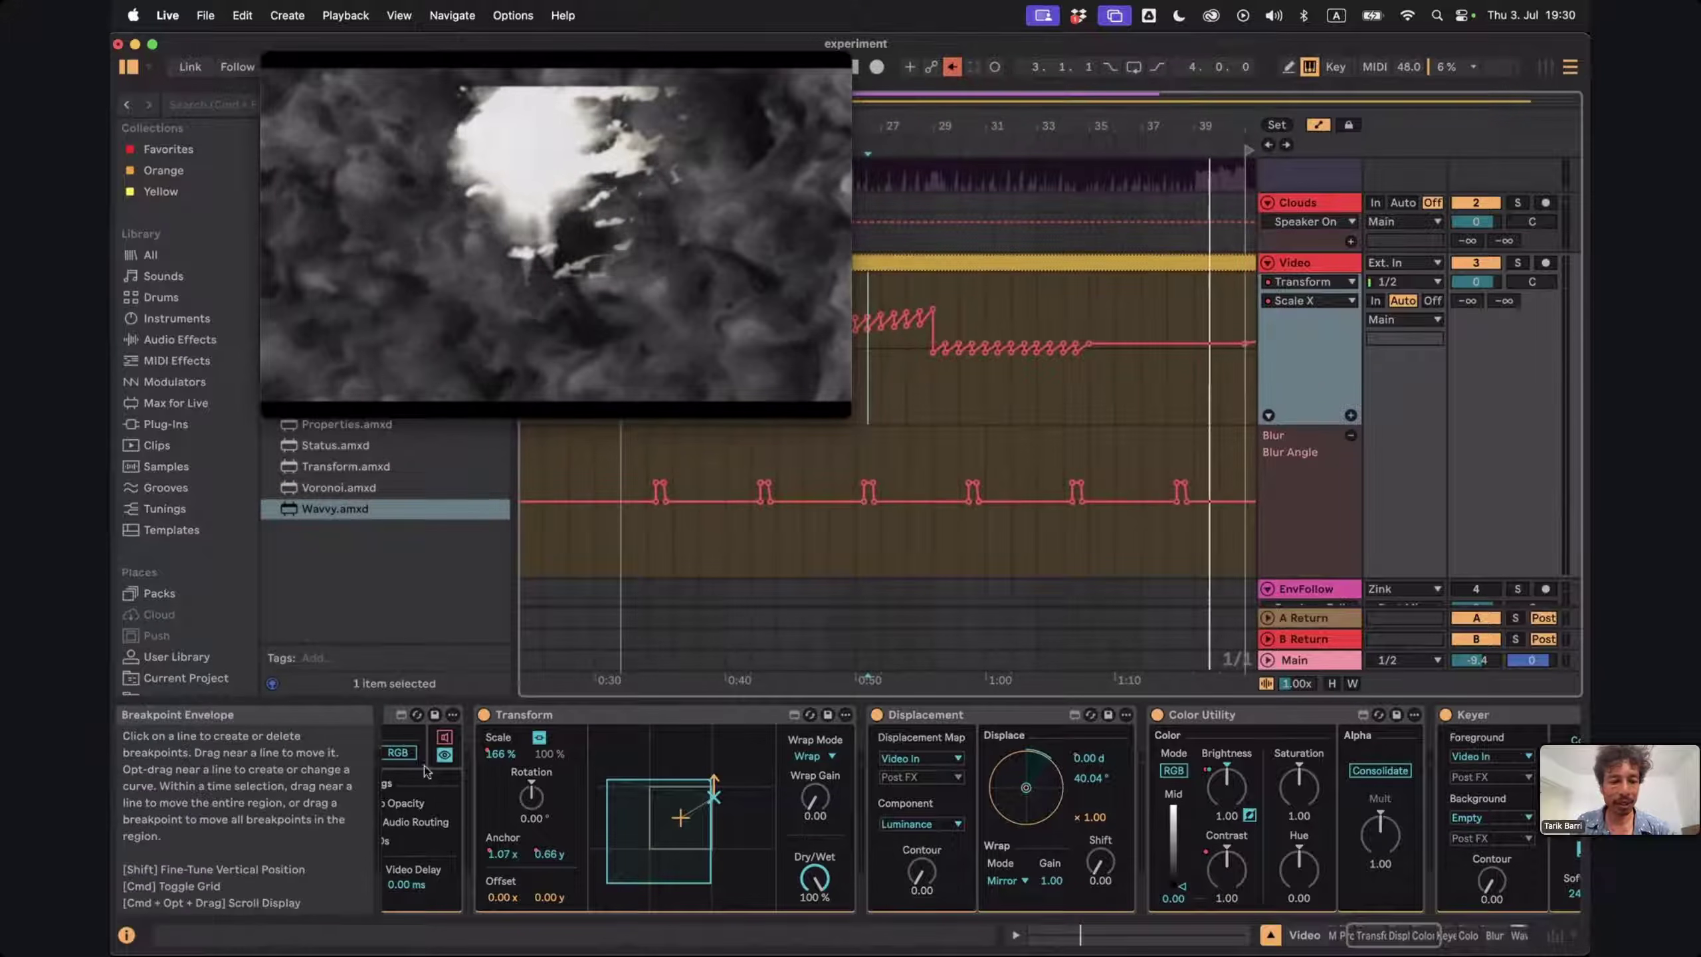
left_click(995, 310)
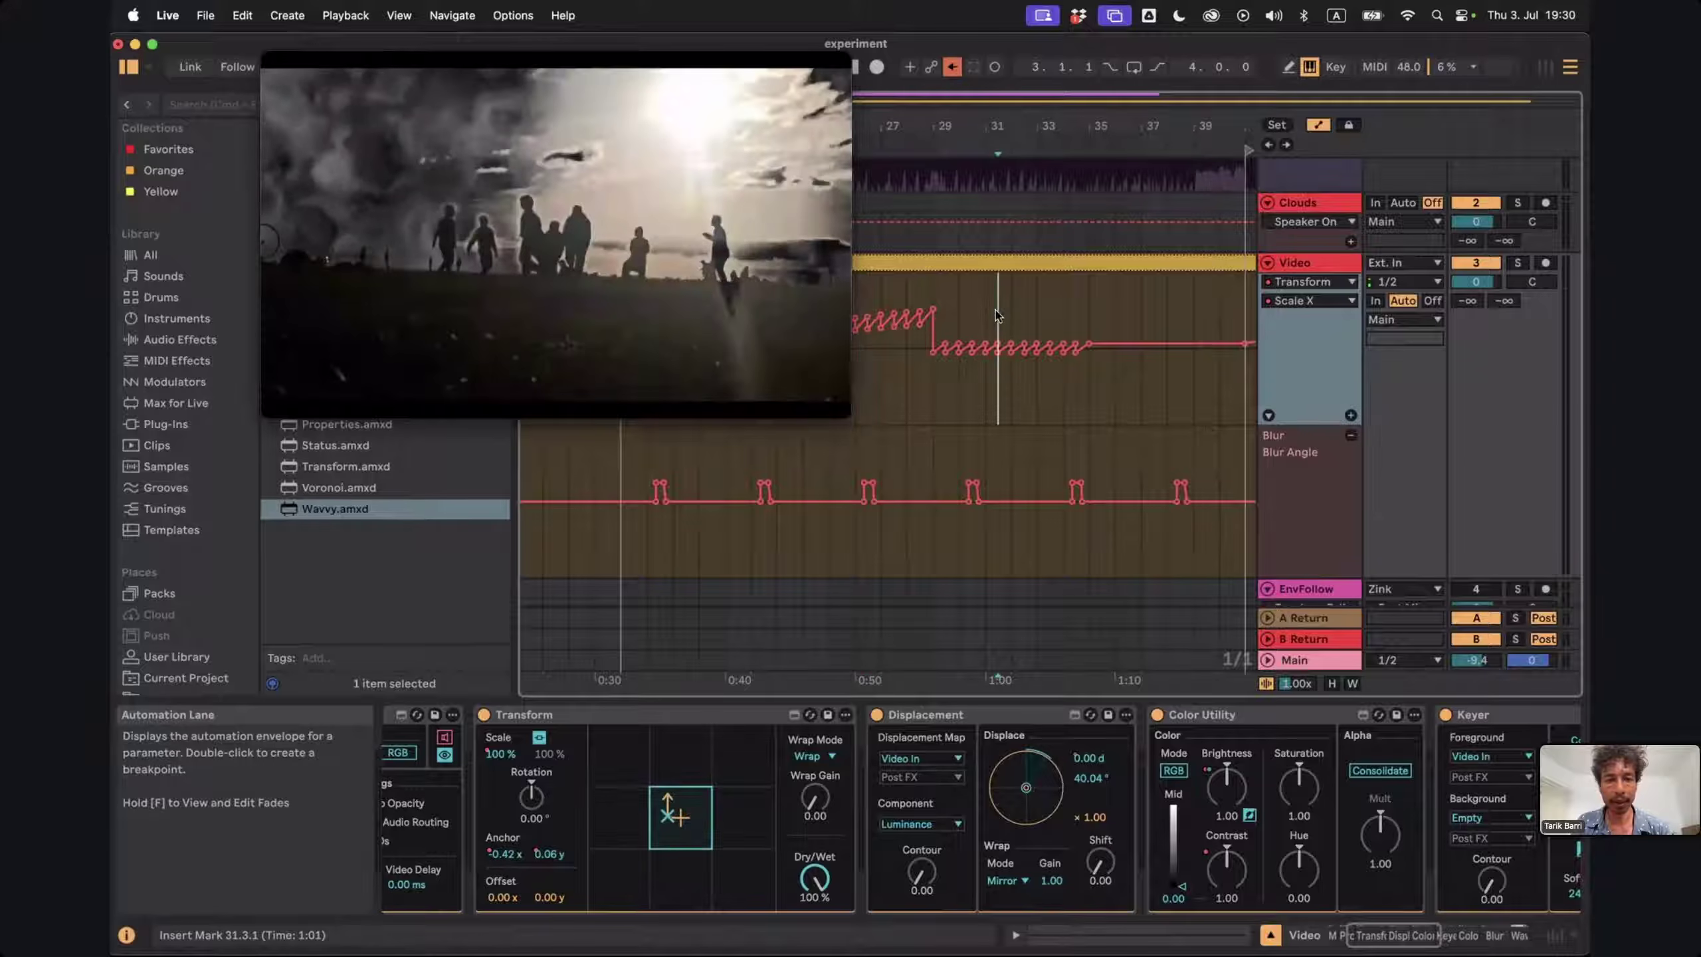
key("space")
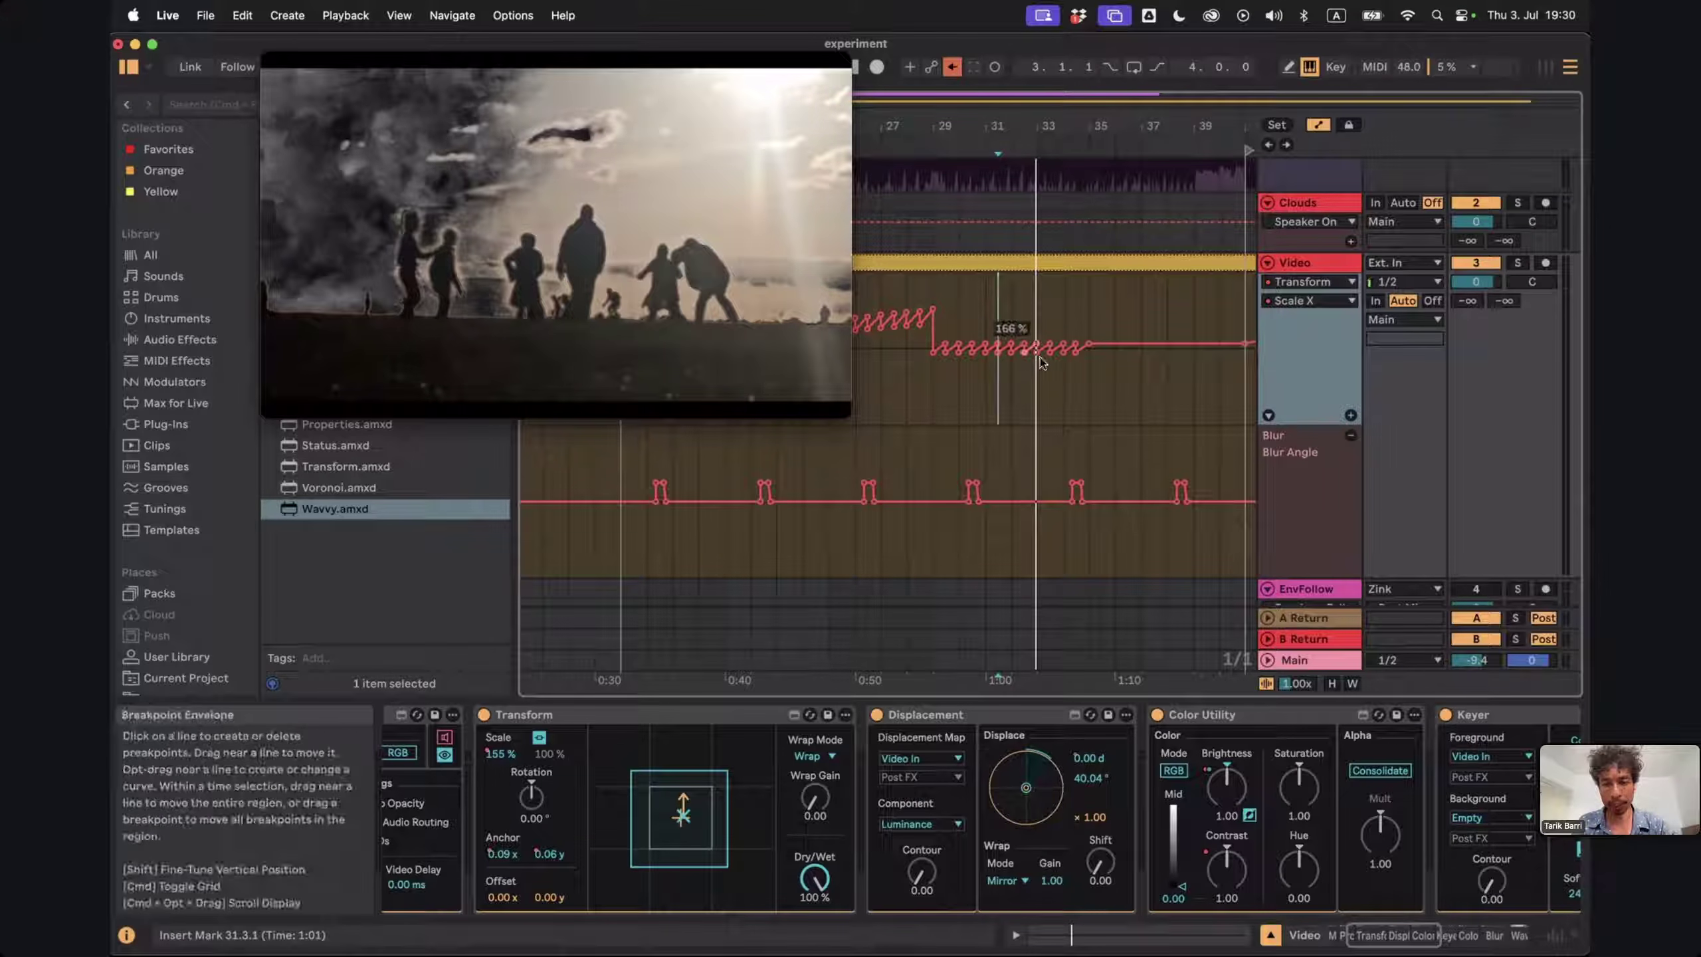
left_click_drag(999, 352, 999, 353)
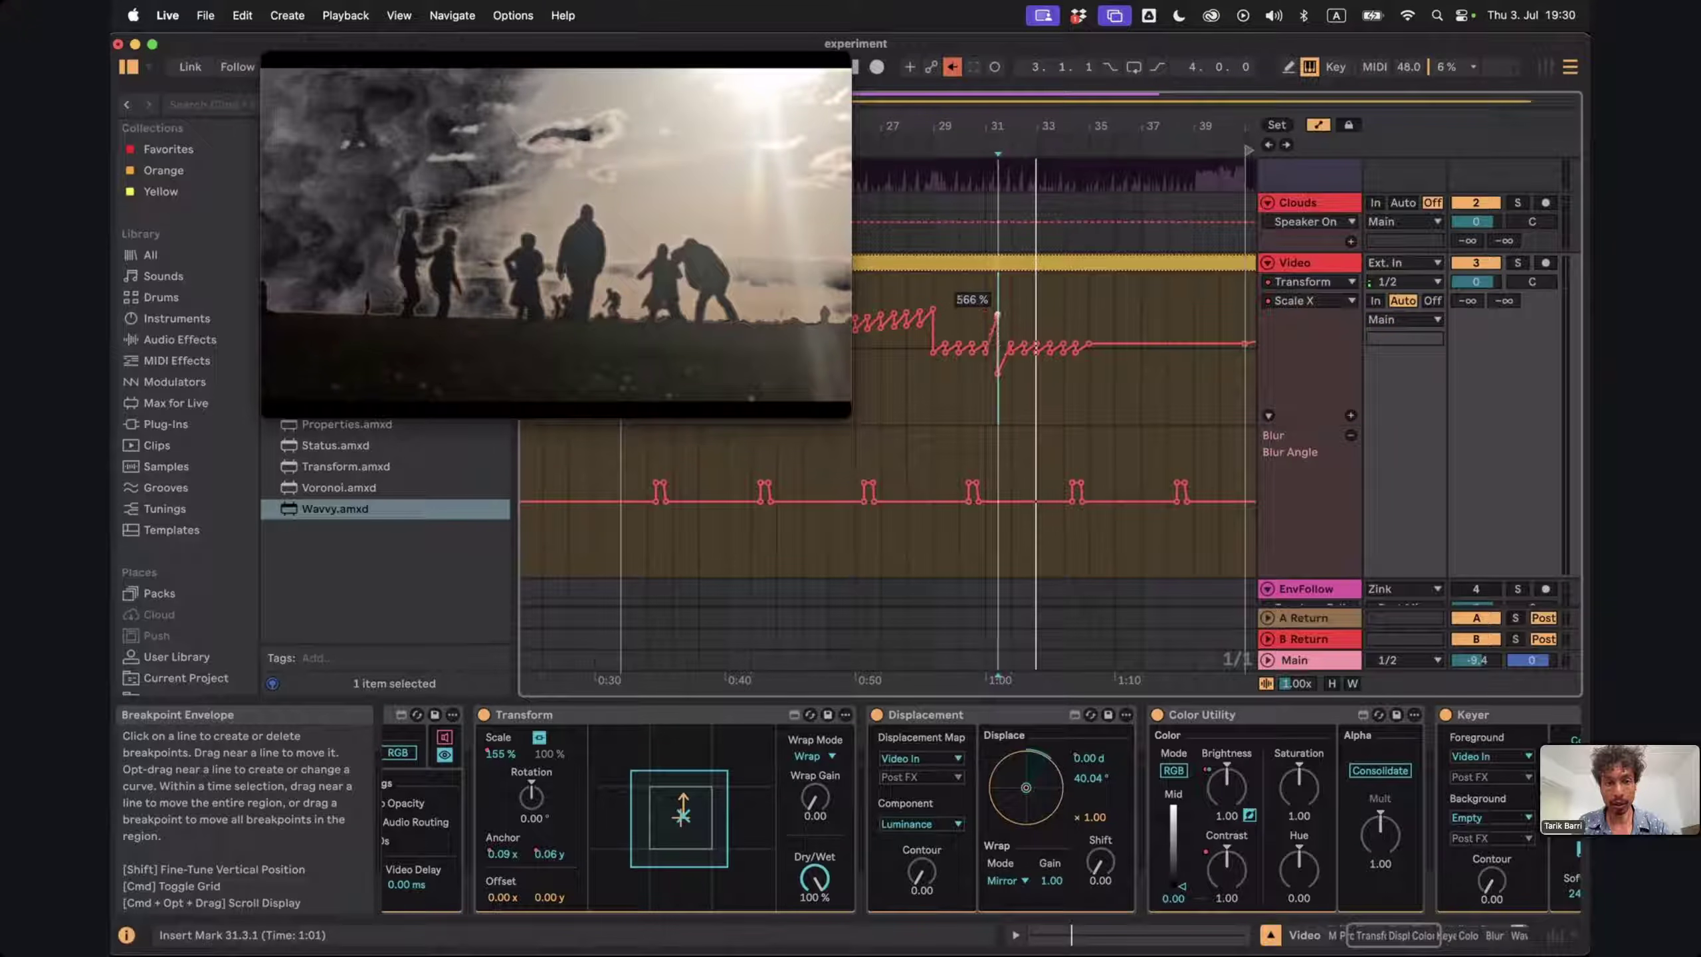
key("super+z")
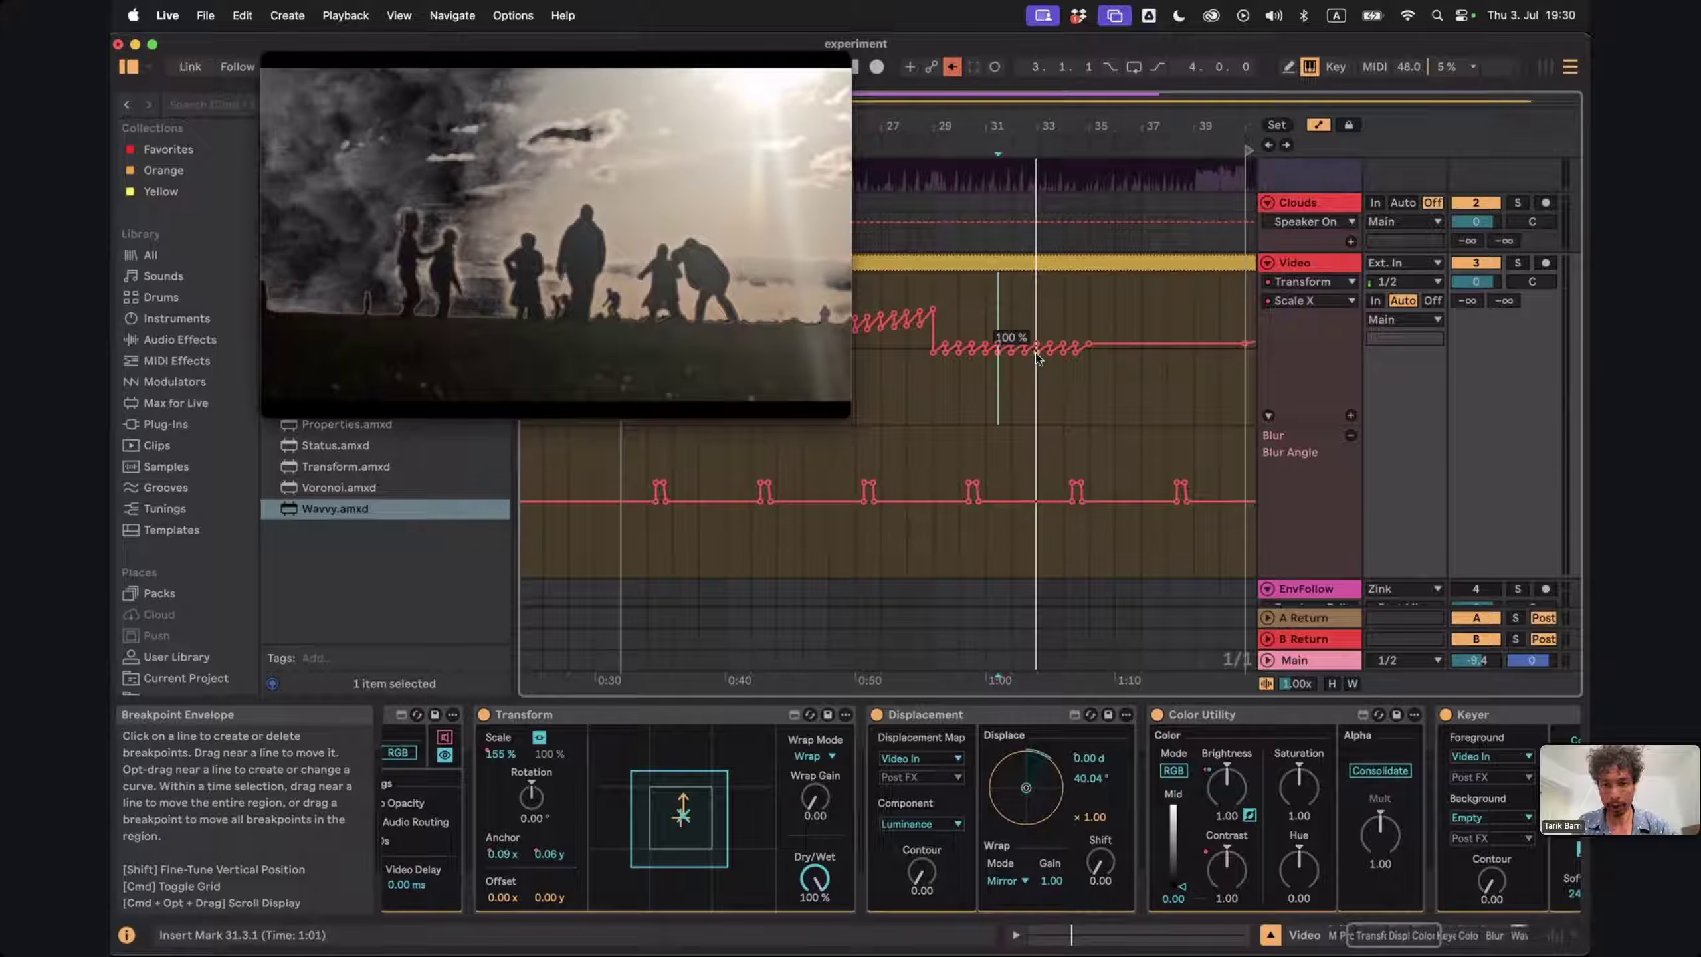
mouse_move(1038, 347)
left_mouse_down()
mouse_move(1036, 320)
mouse_move(1036, 379)
left_mouse_up()
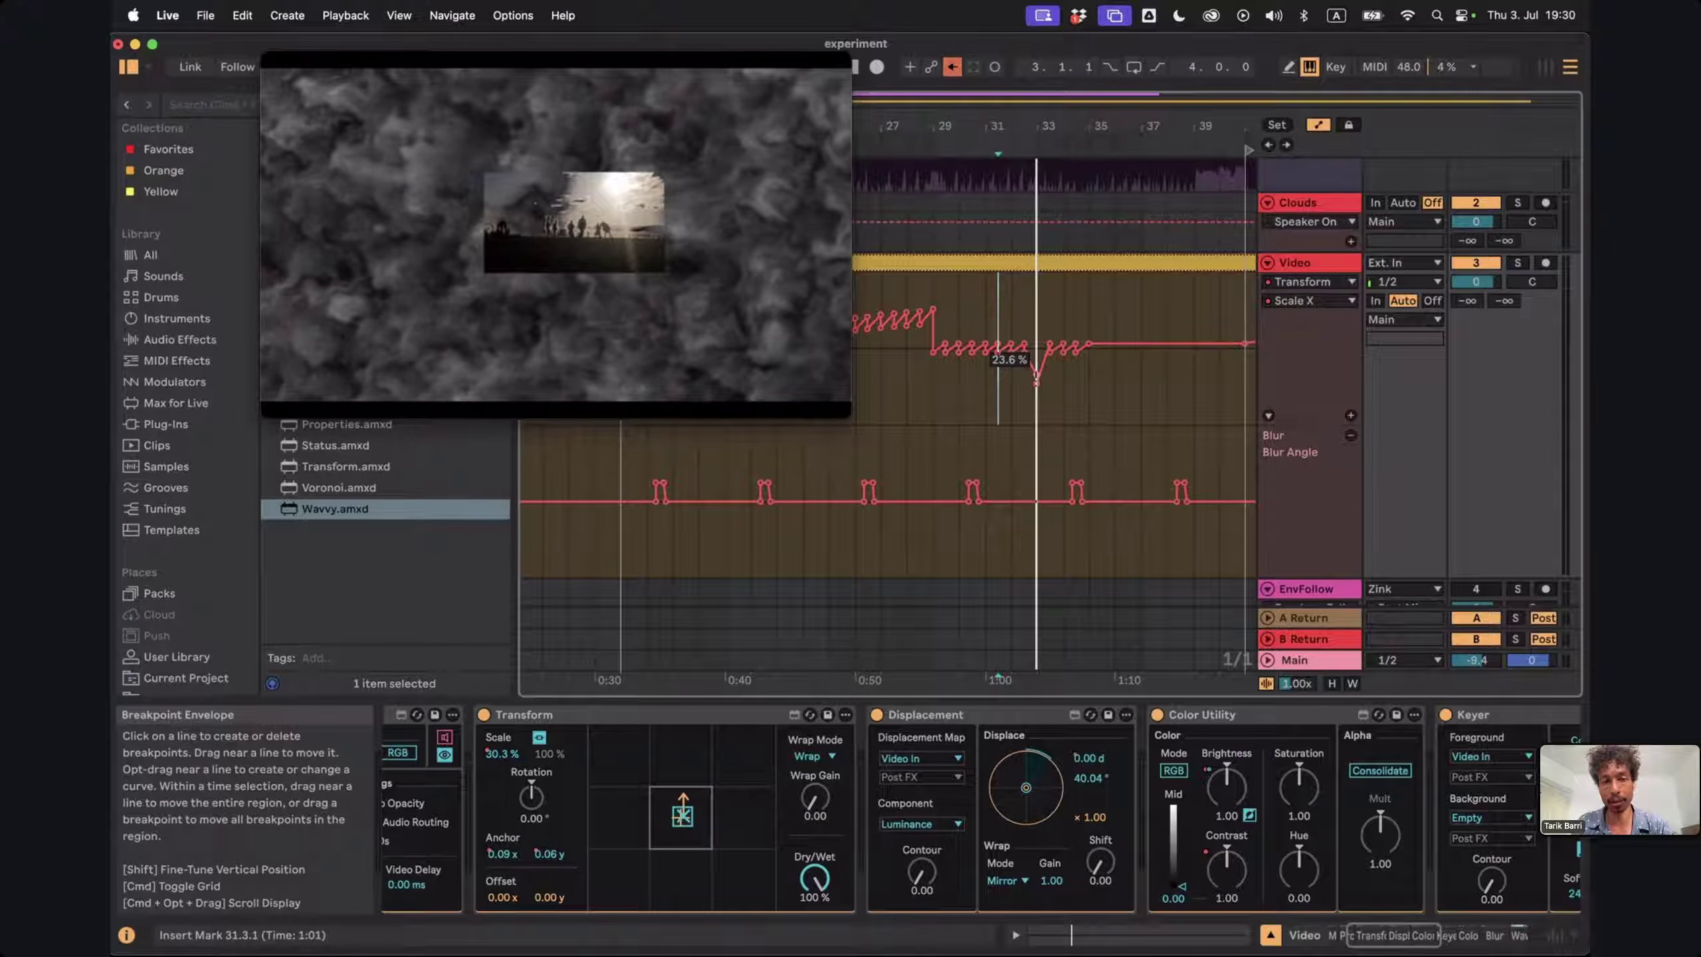
key("super+z")
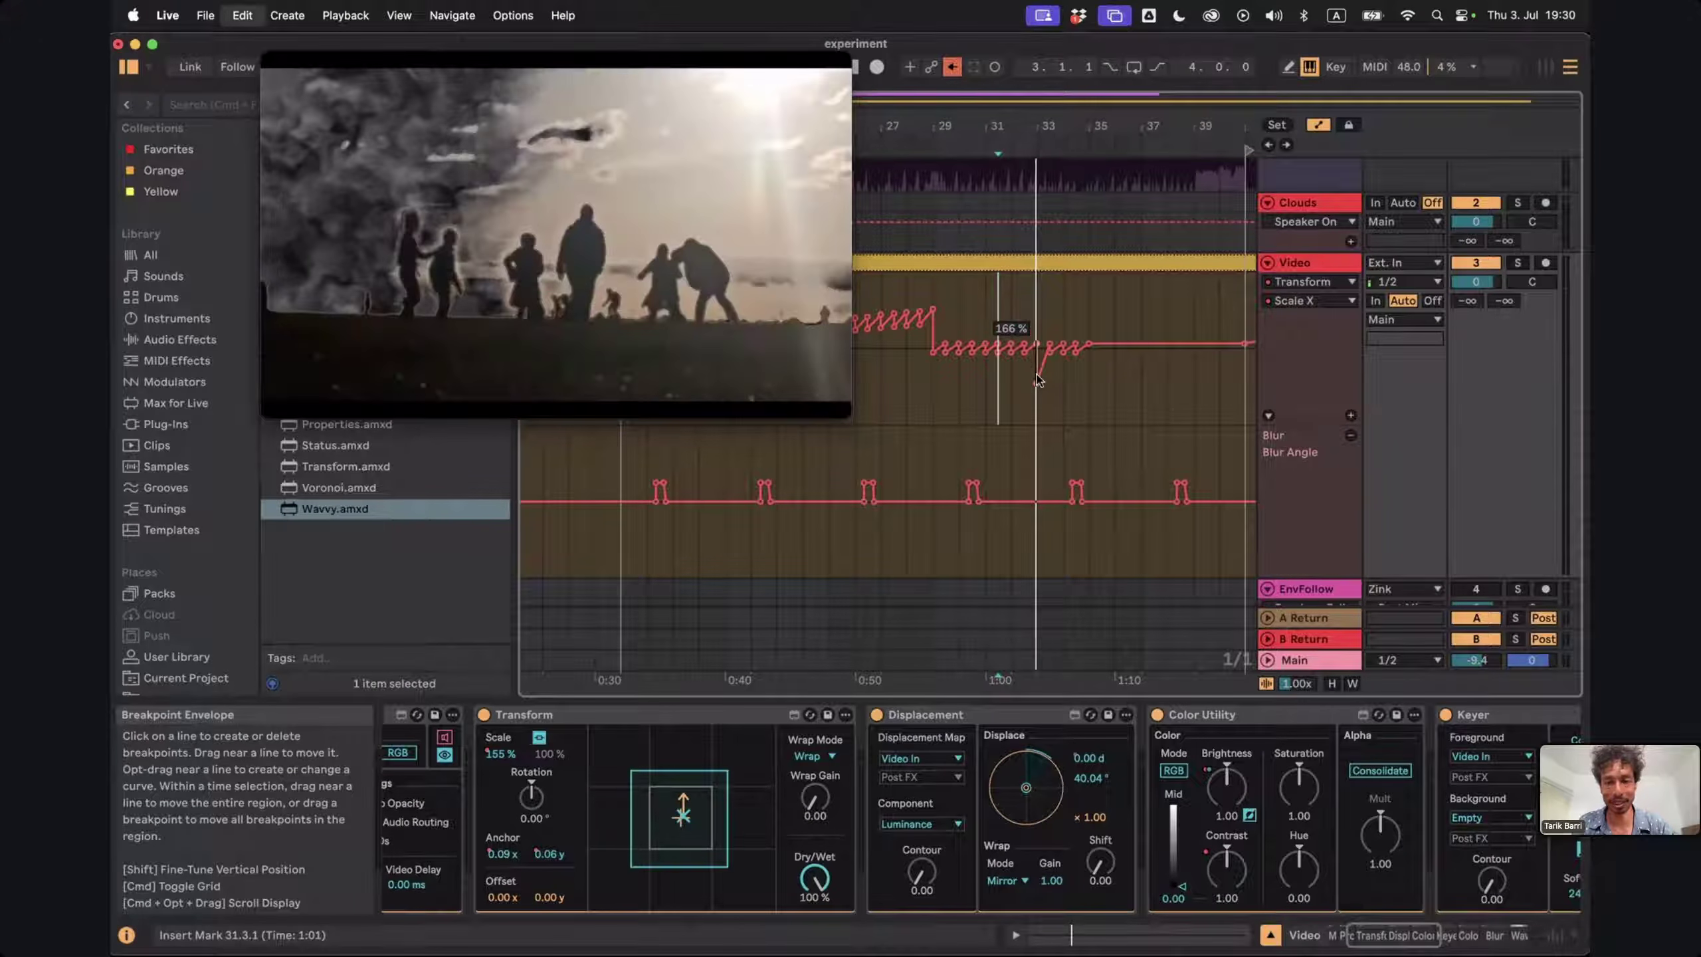
Move the Videosync output window over the browser and shrink it to uncover more of the arrangement's earlier bars
left_click_drag(960, 127, 1072, 128)
left_click(739, 183)
left_click_drag(739, 183, 587, 184)
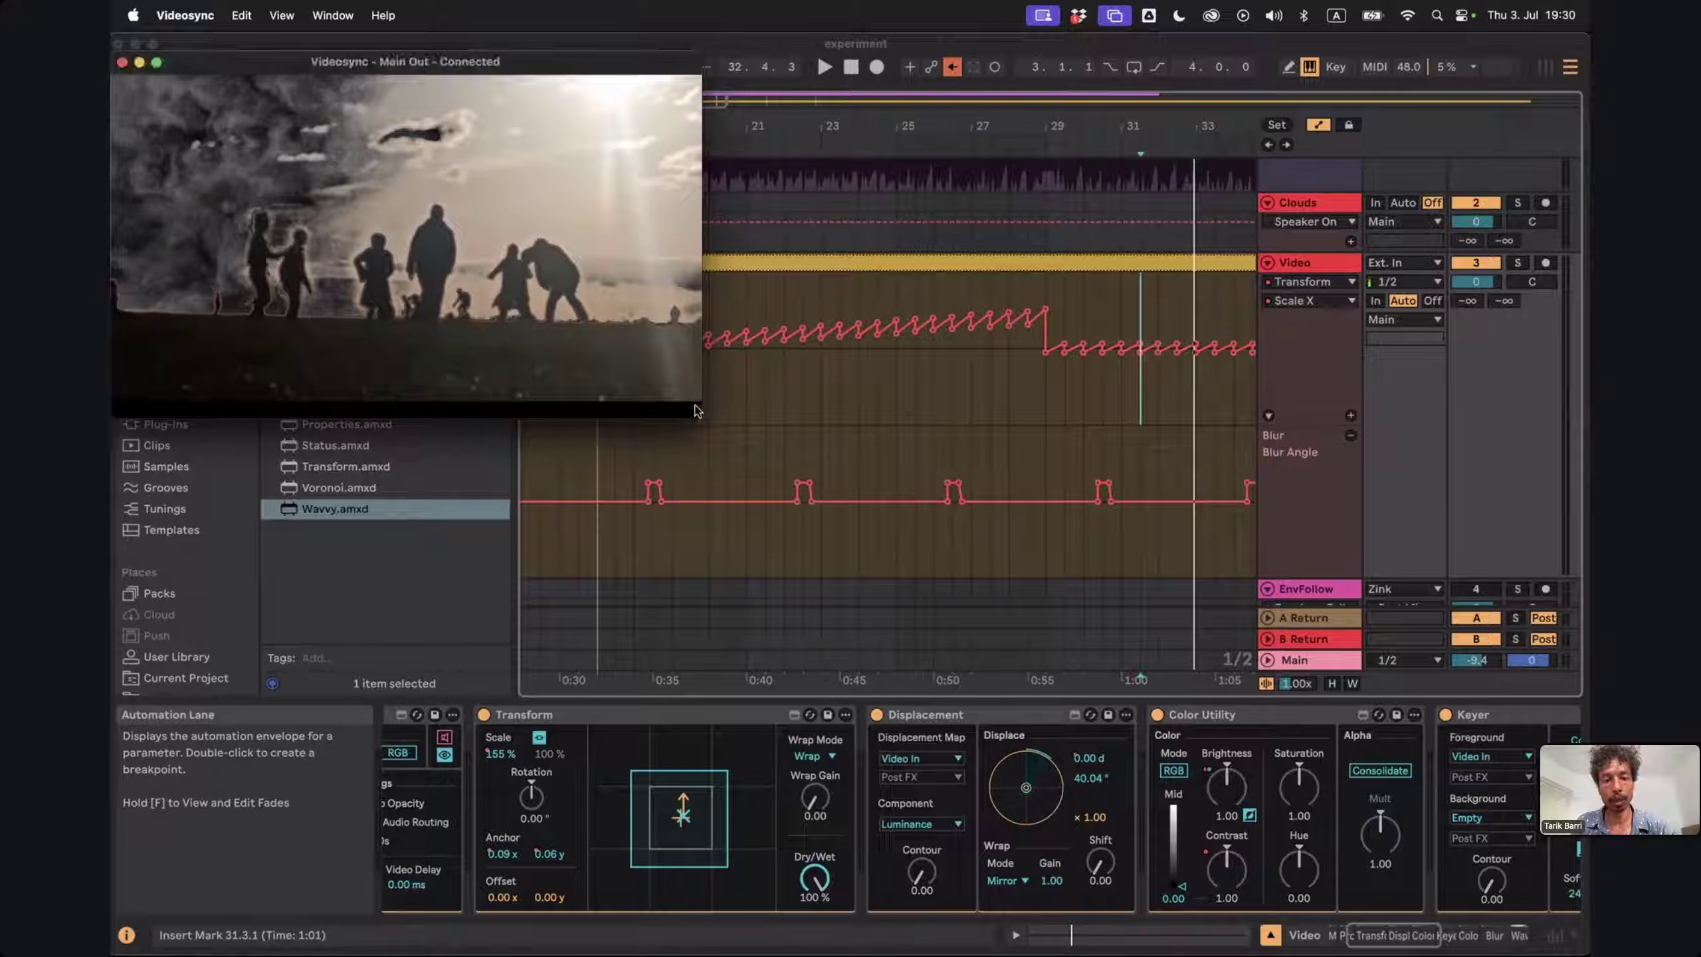
left_click_drag(696, 410, 583, 400)
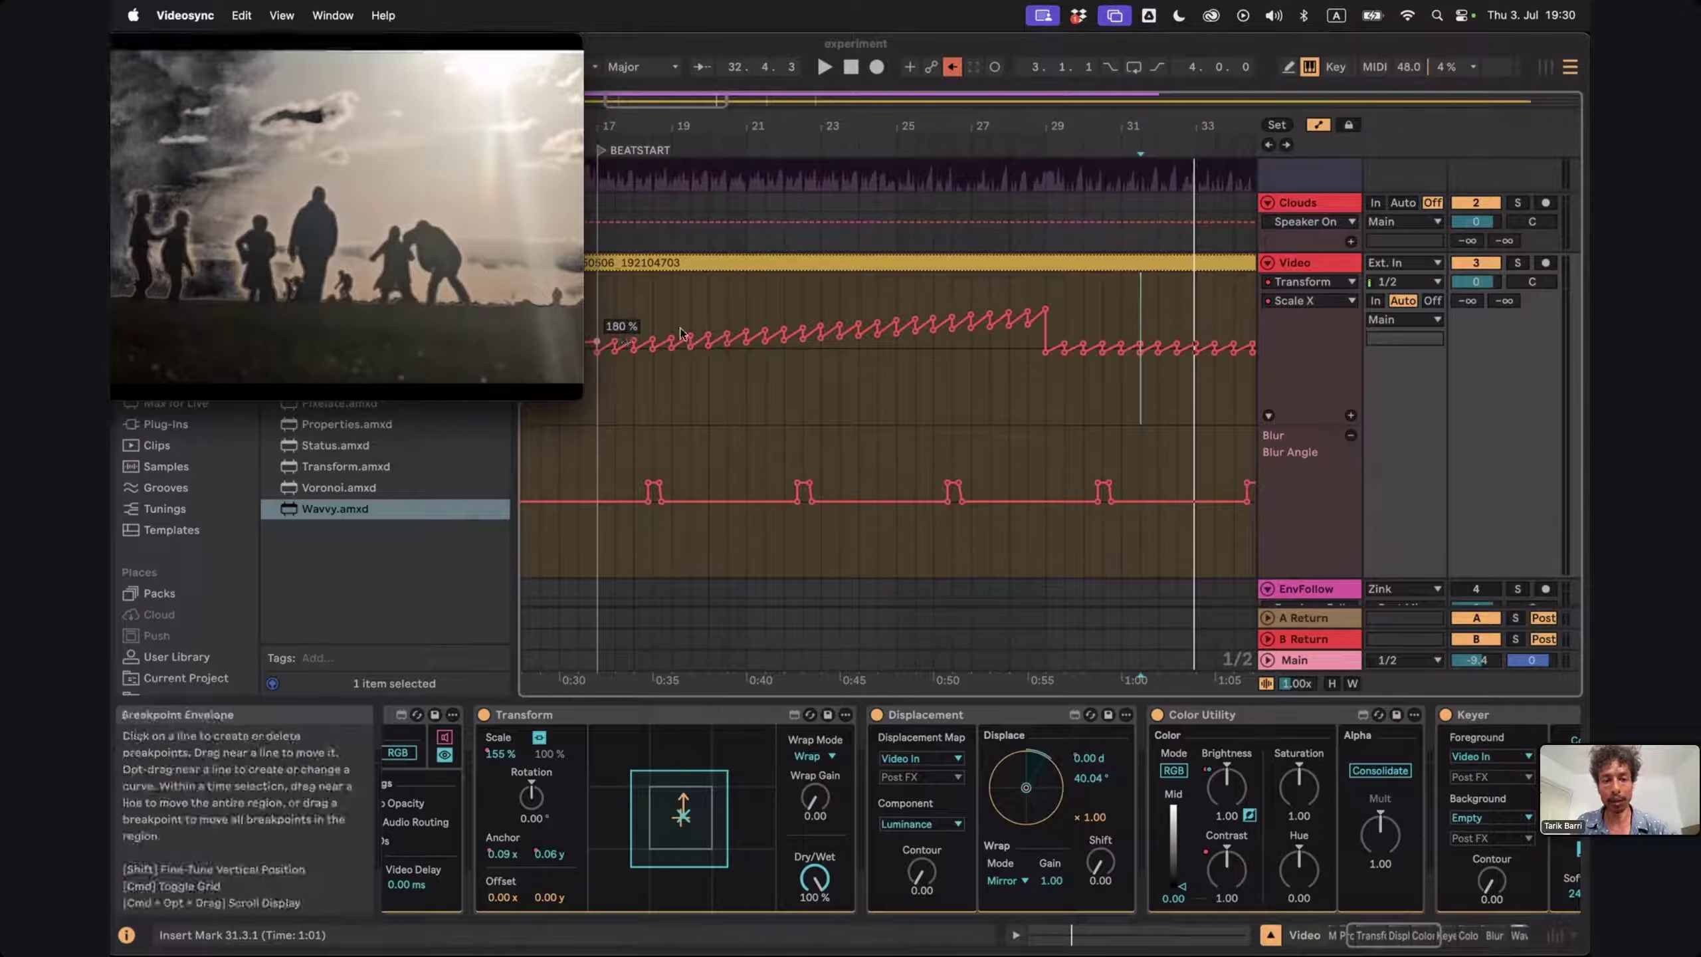
Duplicate the Scale X sawtooth automation from 29.1.1–35.1.1 so that it fills 35.1.1 to 41.1.1
left_click(1076, 126)
left_click_drag(1076, 127, 929, 123)
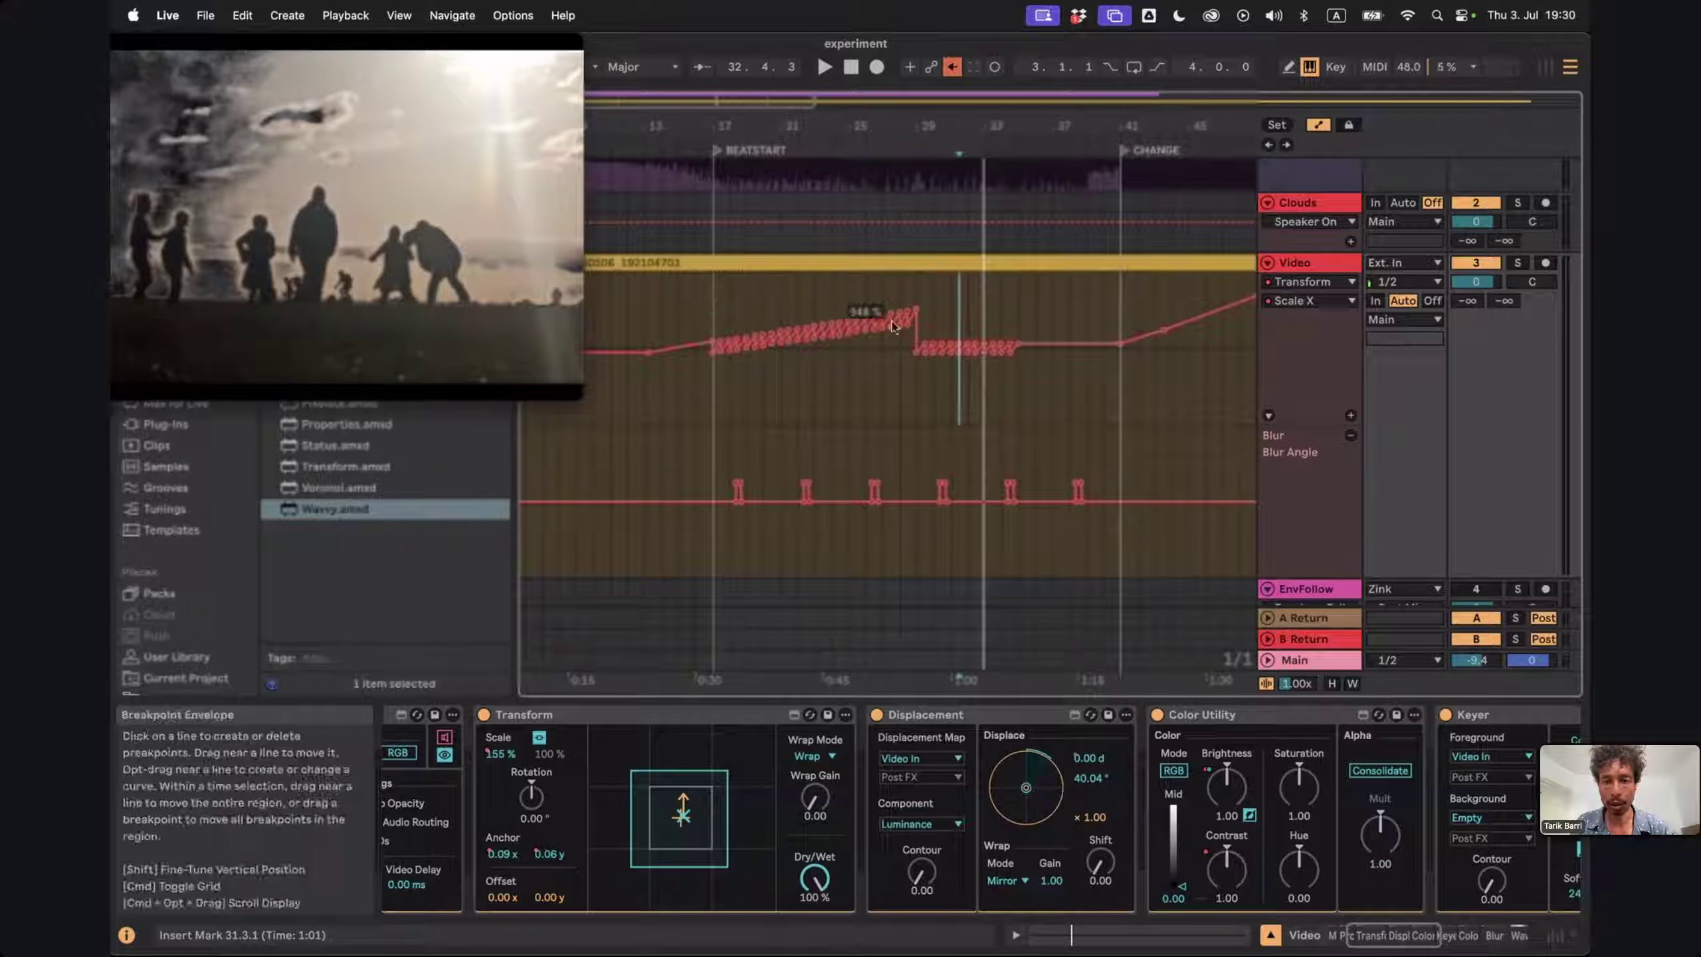
left_click_drag(915, 290, 1030, 298)
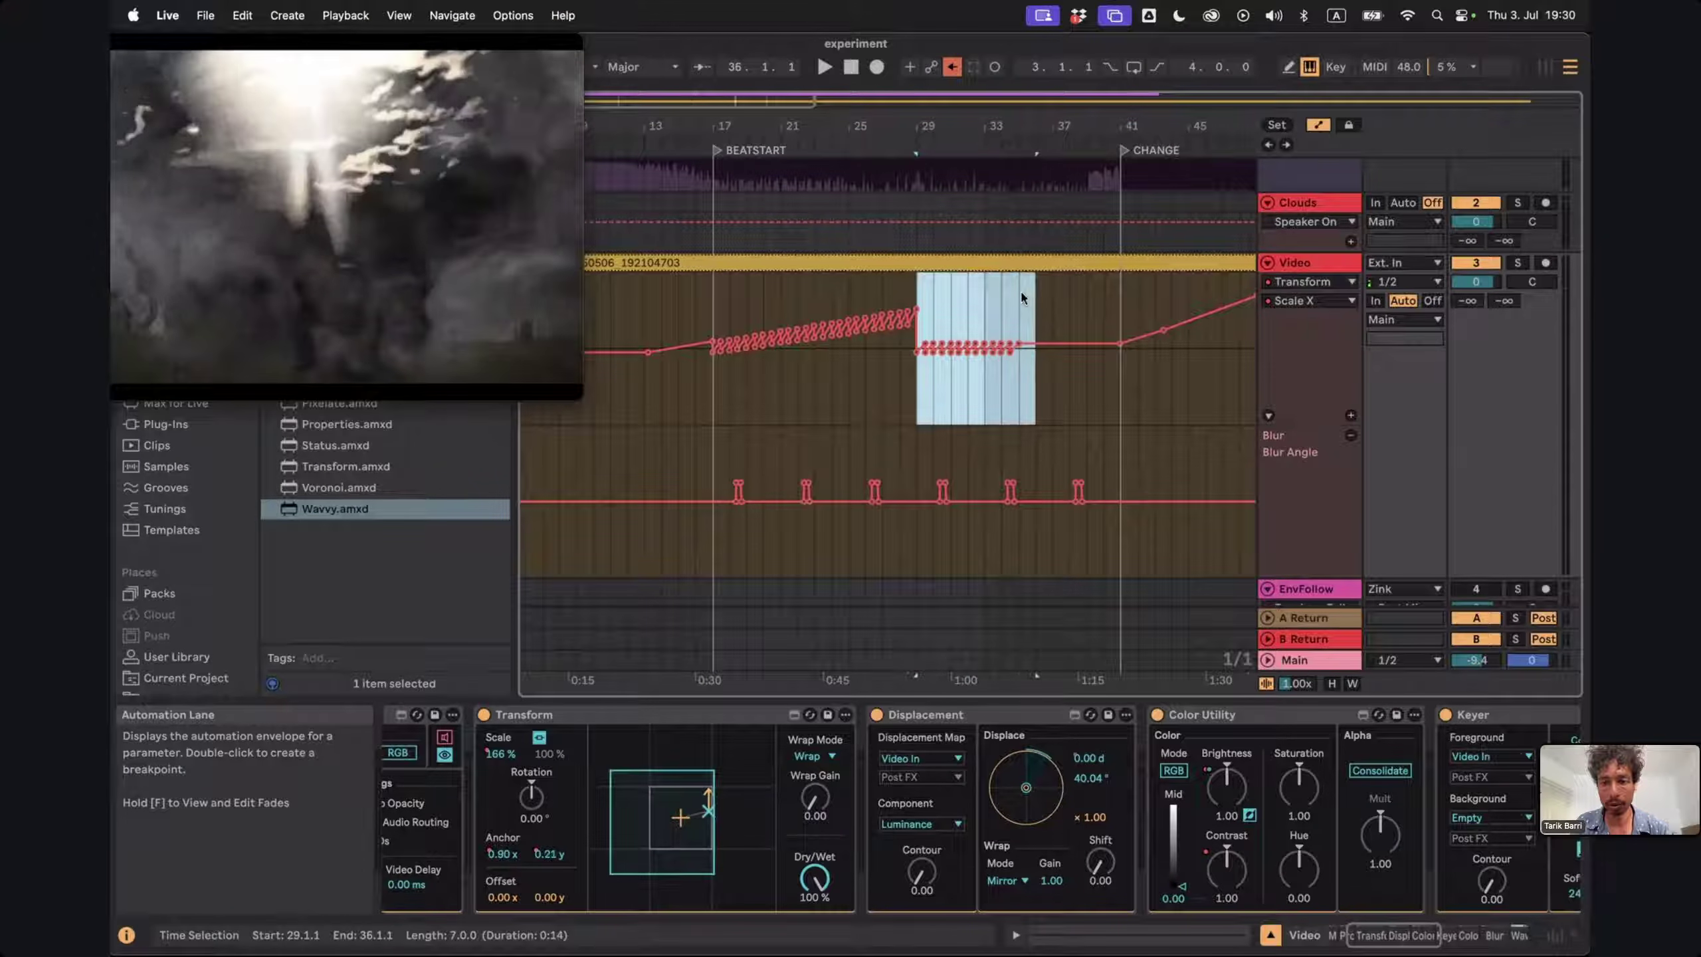
key("super+d")
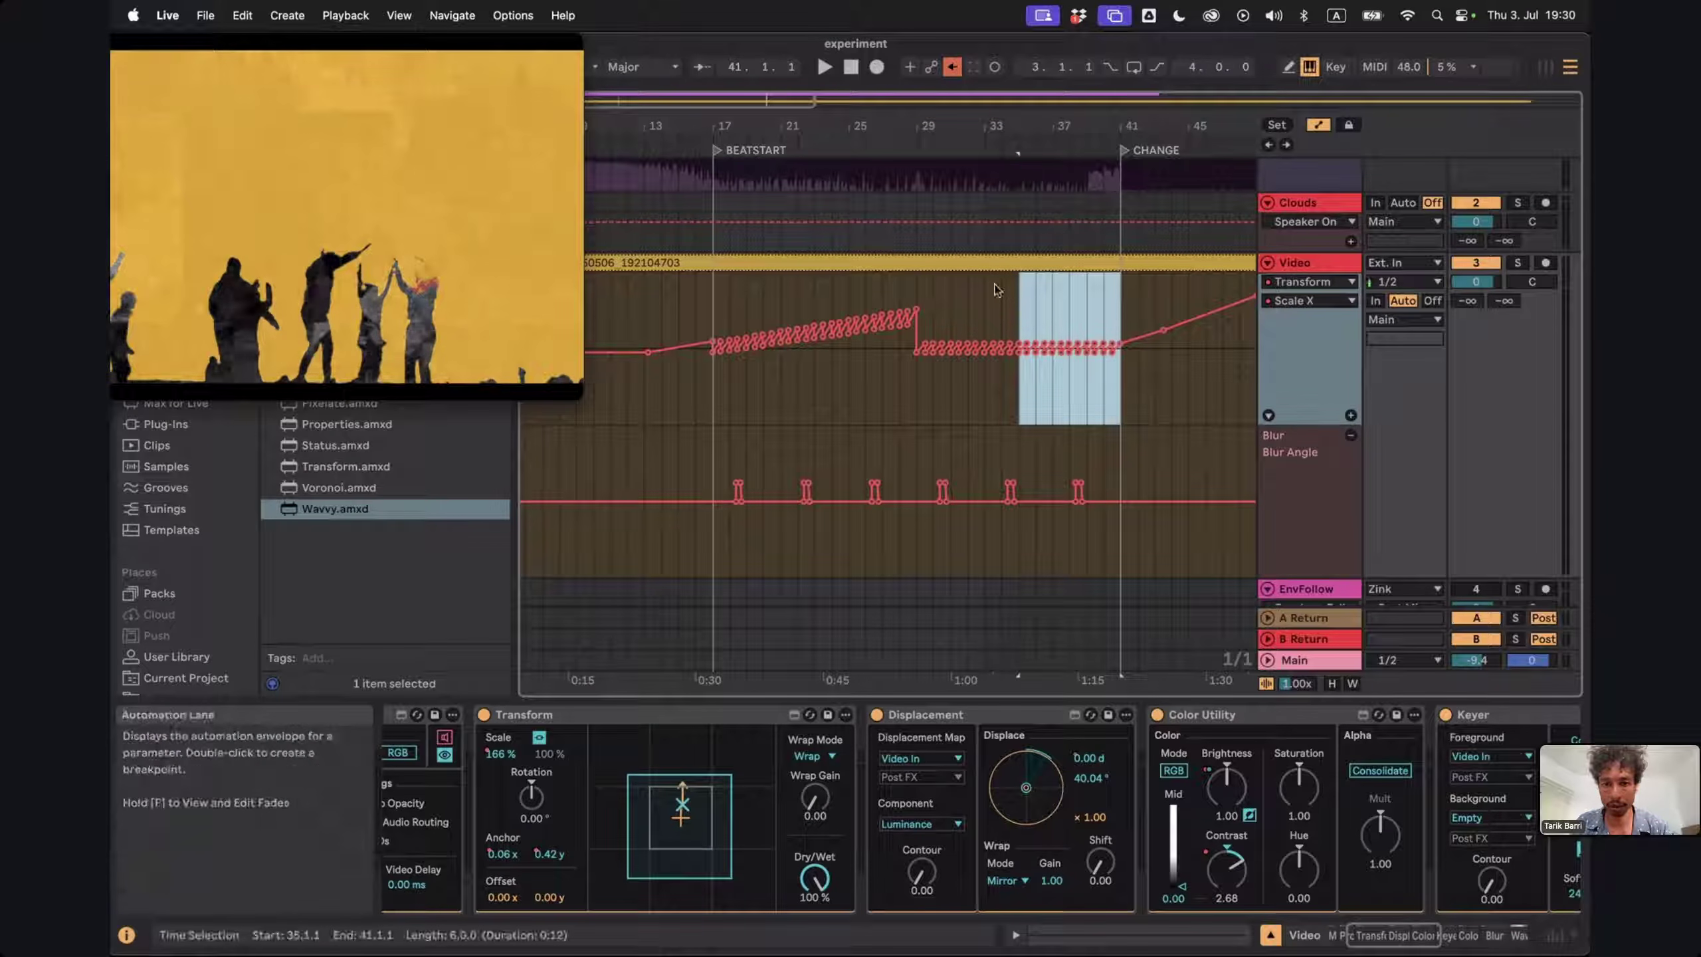
Stretch and skew the Scale X sawtooth from 29.1.1 to 41.1.1 into a taller, descending pattern, and play it from 28.1.1
left_click(919, 293, "shift")
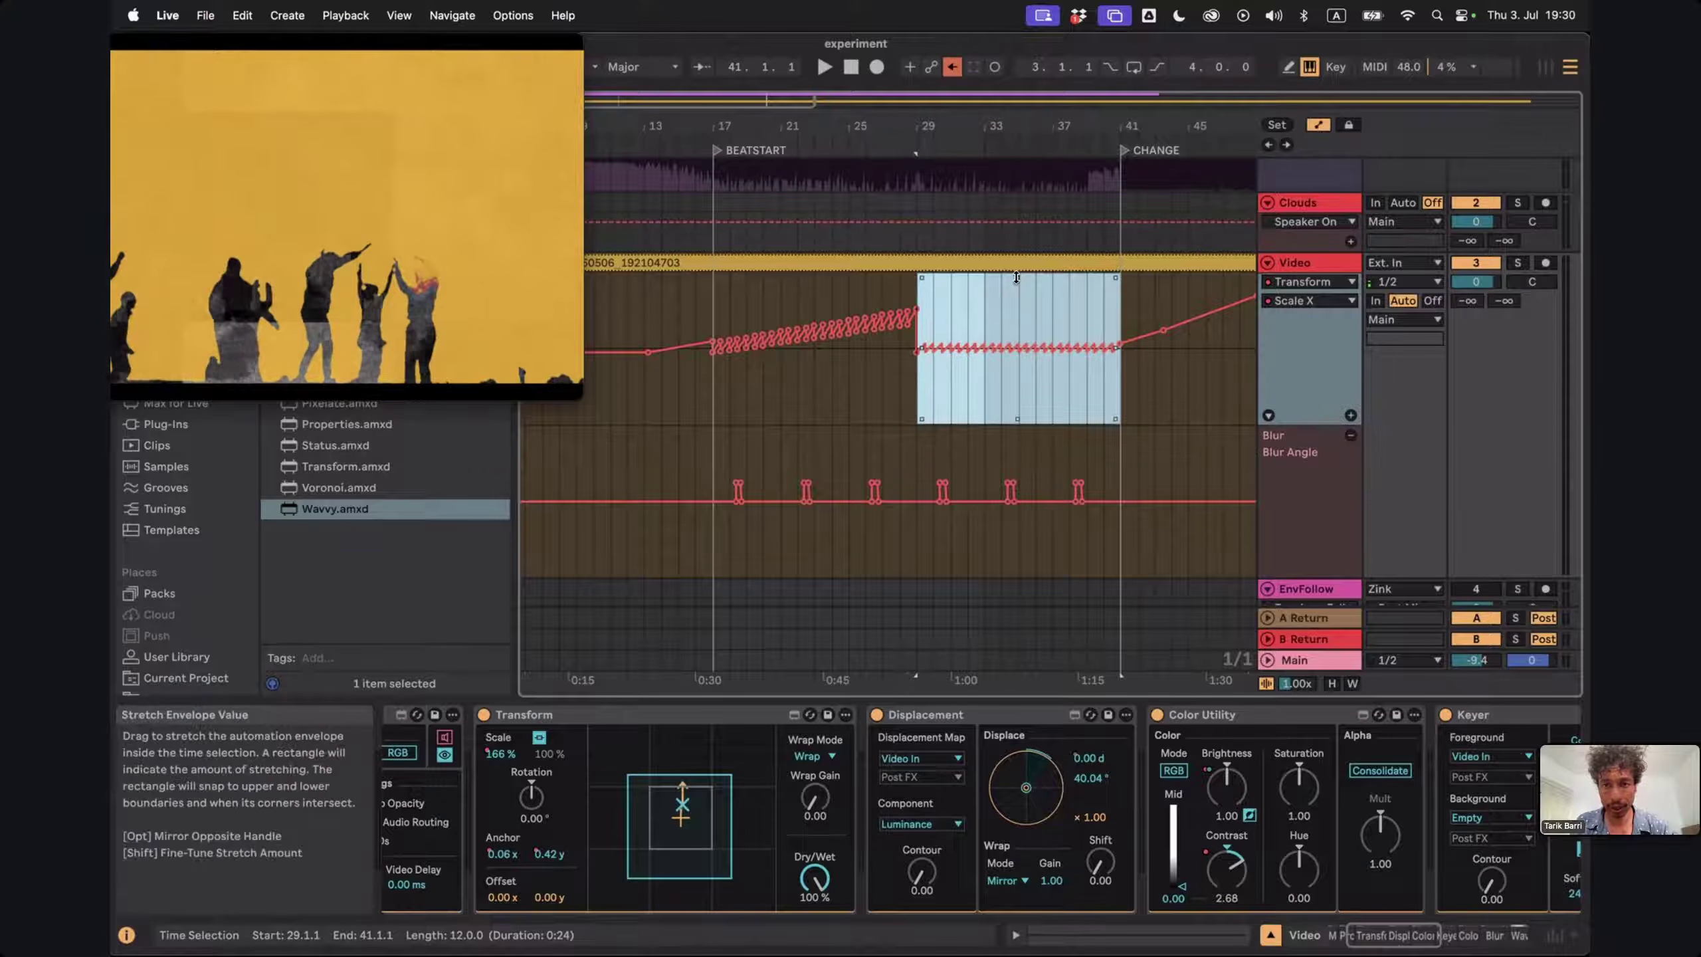
left_click_drag(1018, 276, 1017, 264)
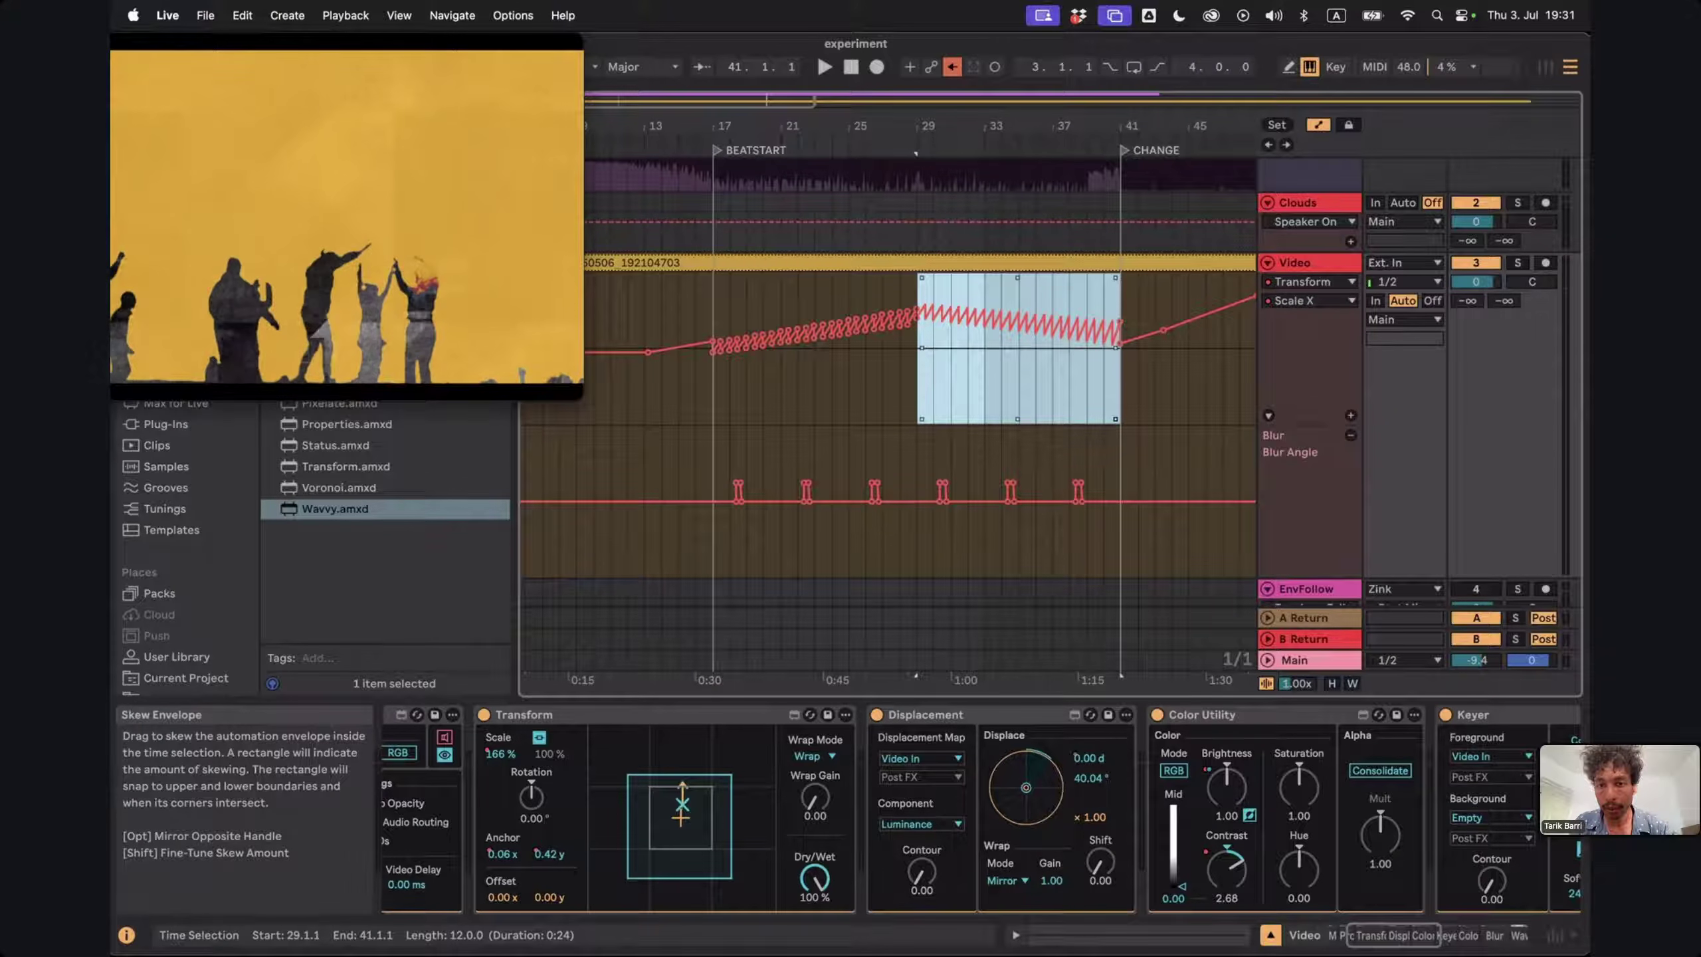
left_click_drag(1116, 419, 1105, 402)
left_click(900, 366)
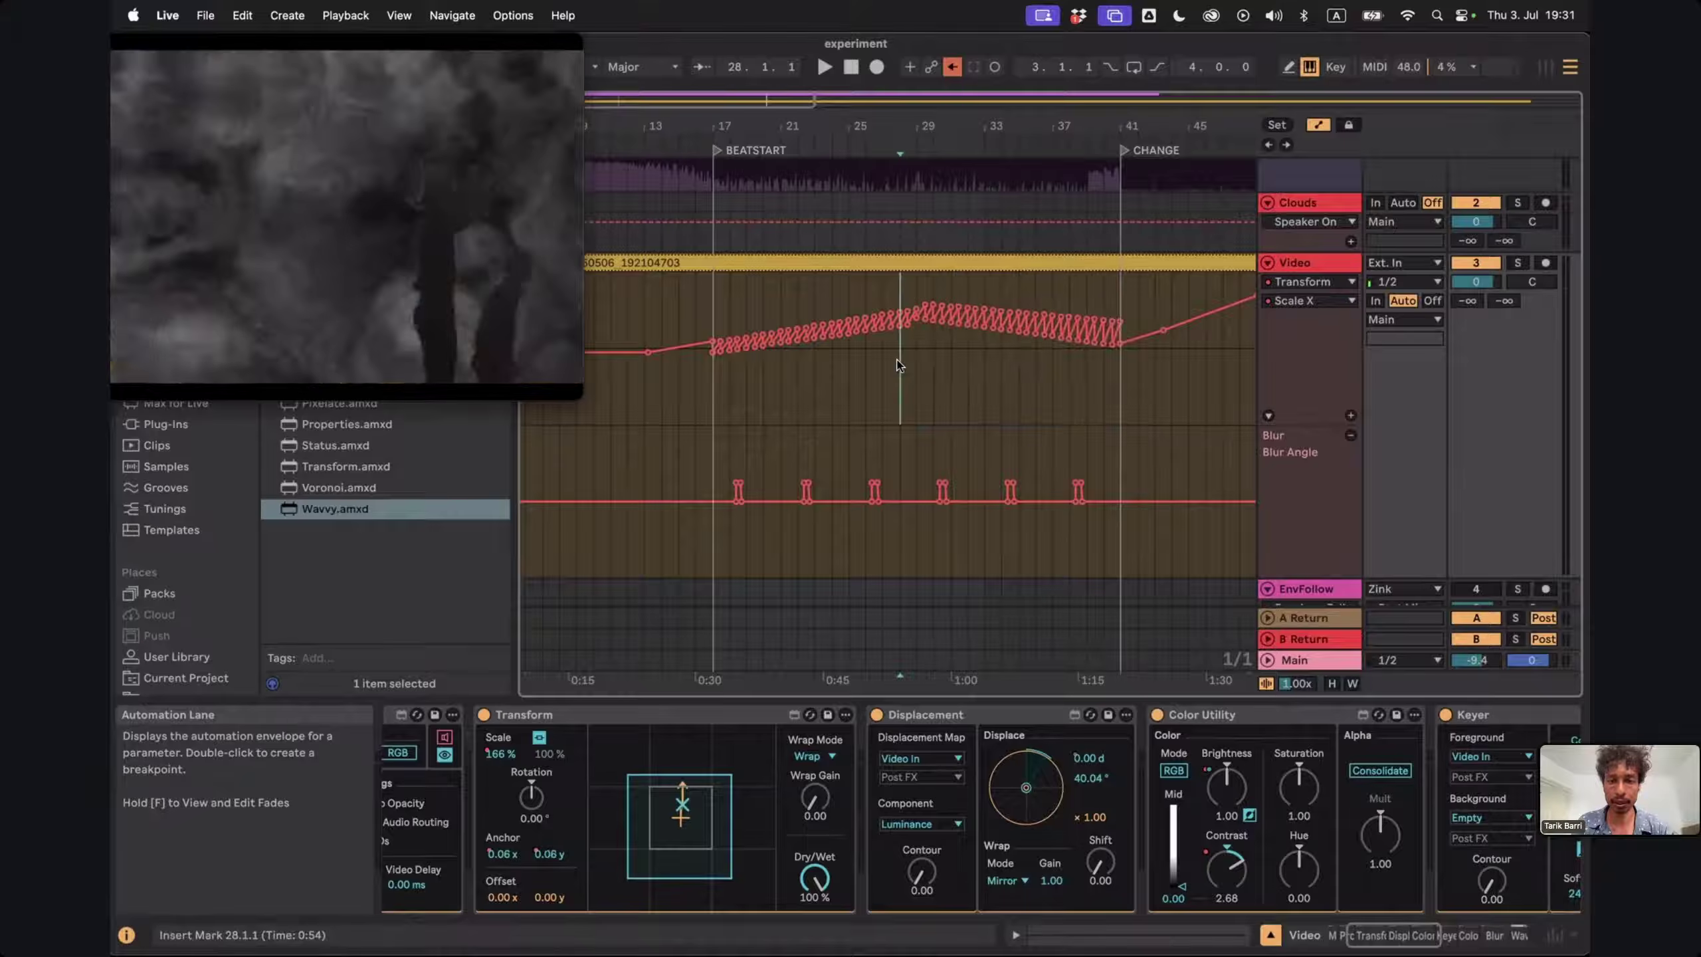
key("space")
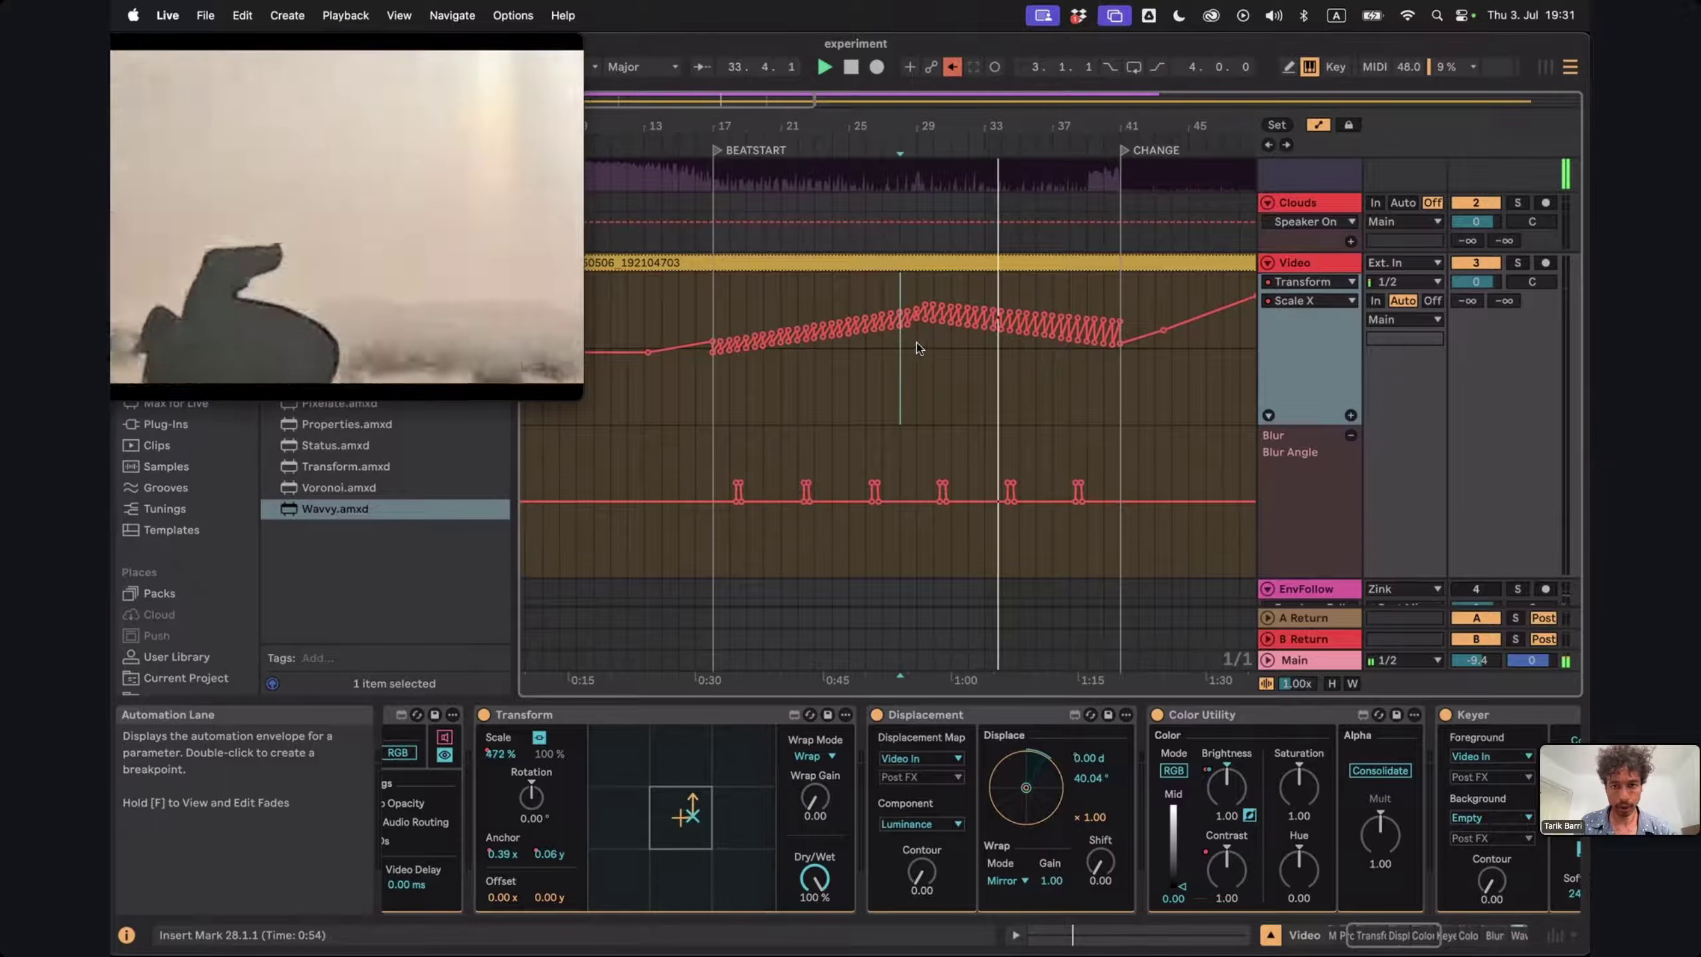
Skew the start of the Scale X sawtooth between 29.1.1 and 41.1.1 downward to level the pattern
left_click_drag(917, 343, 1123, 365)
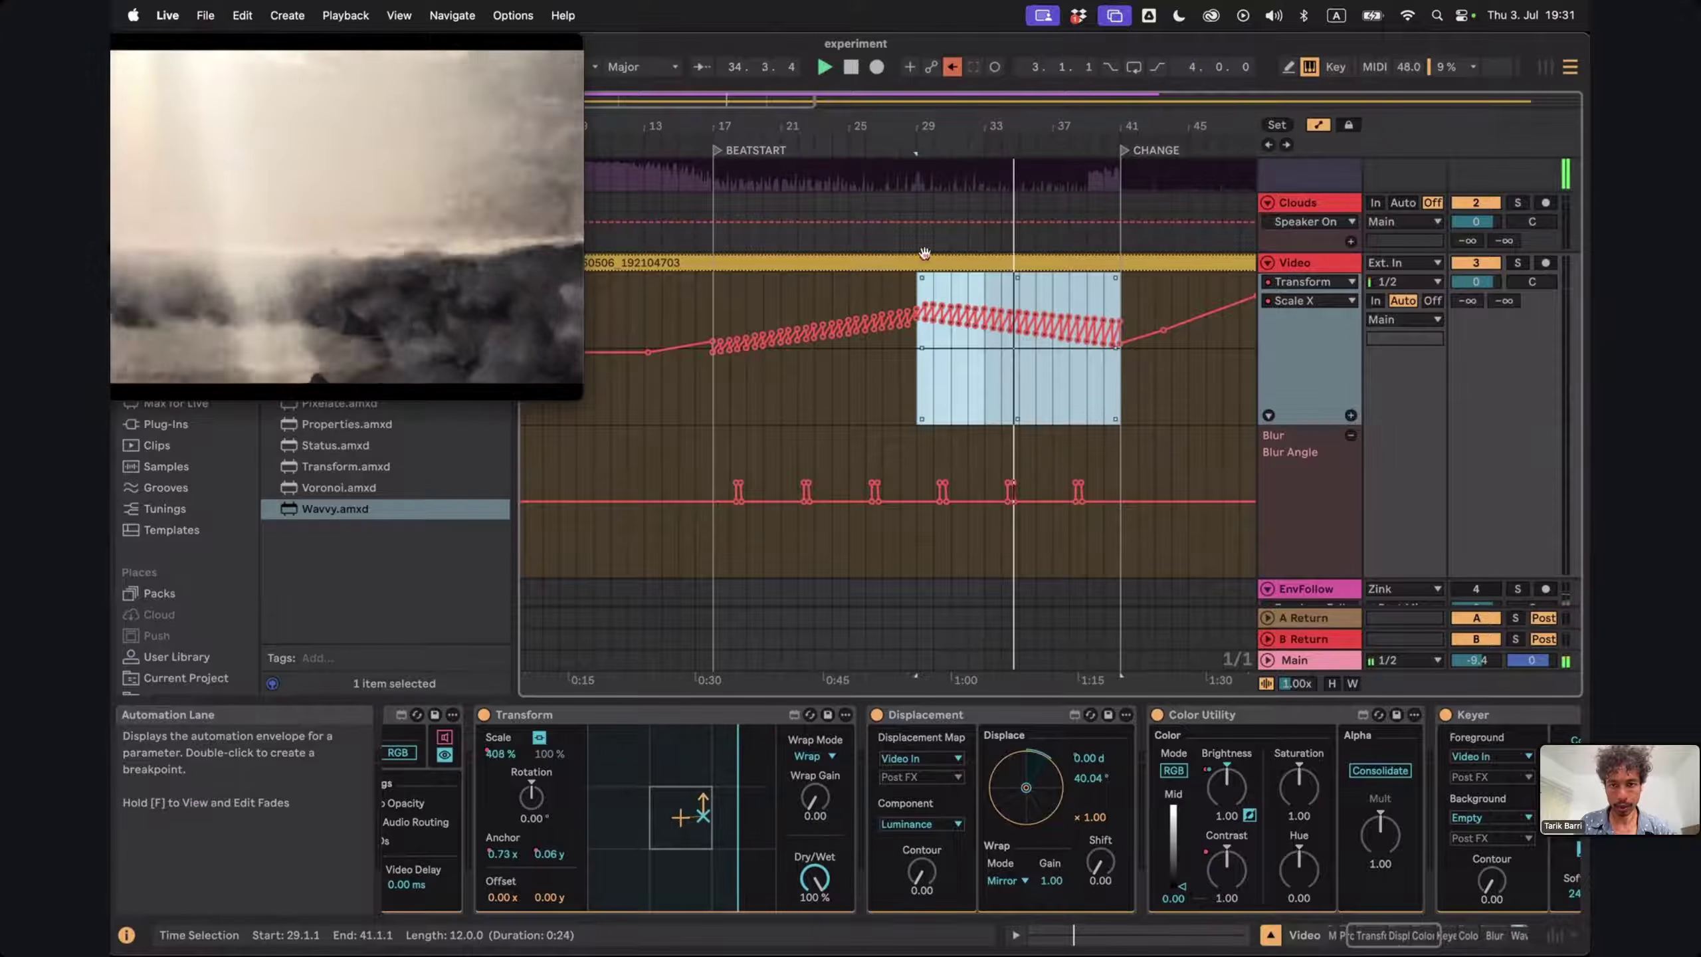
left_click_drag(925, 275, 923, 305)
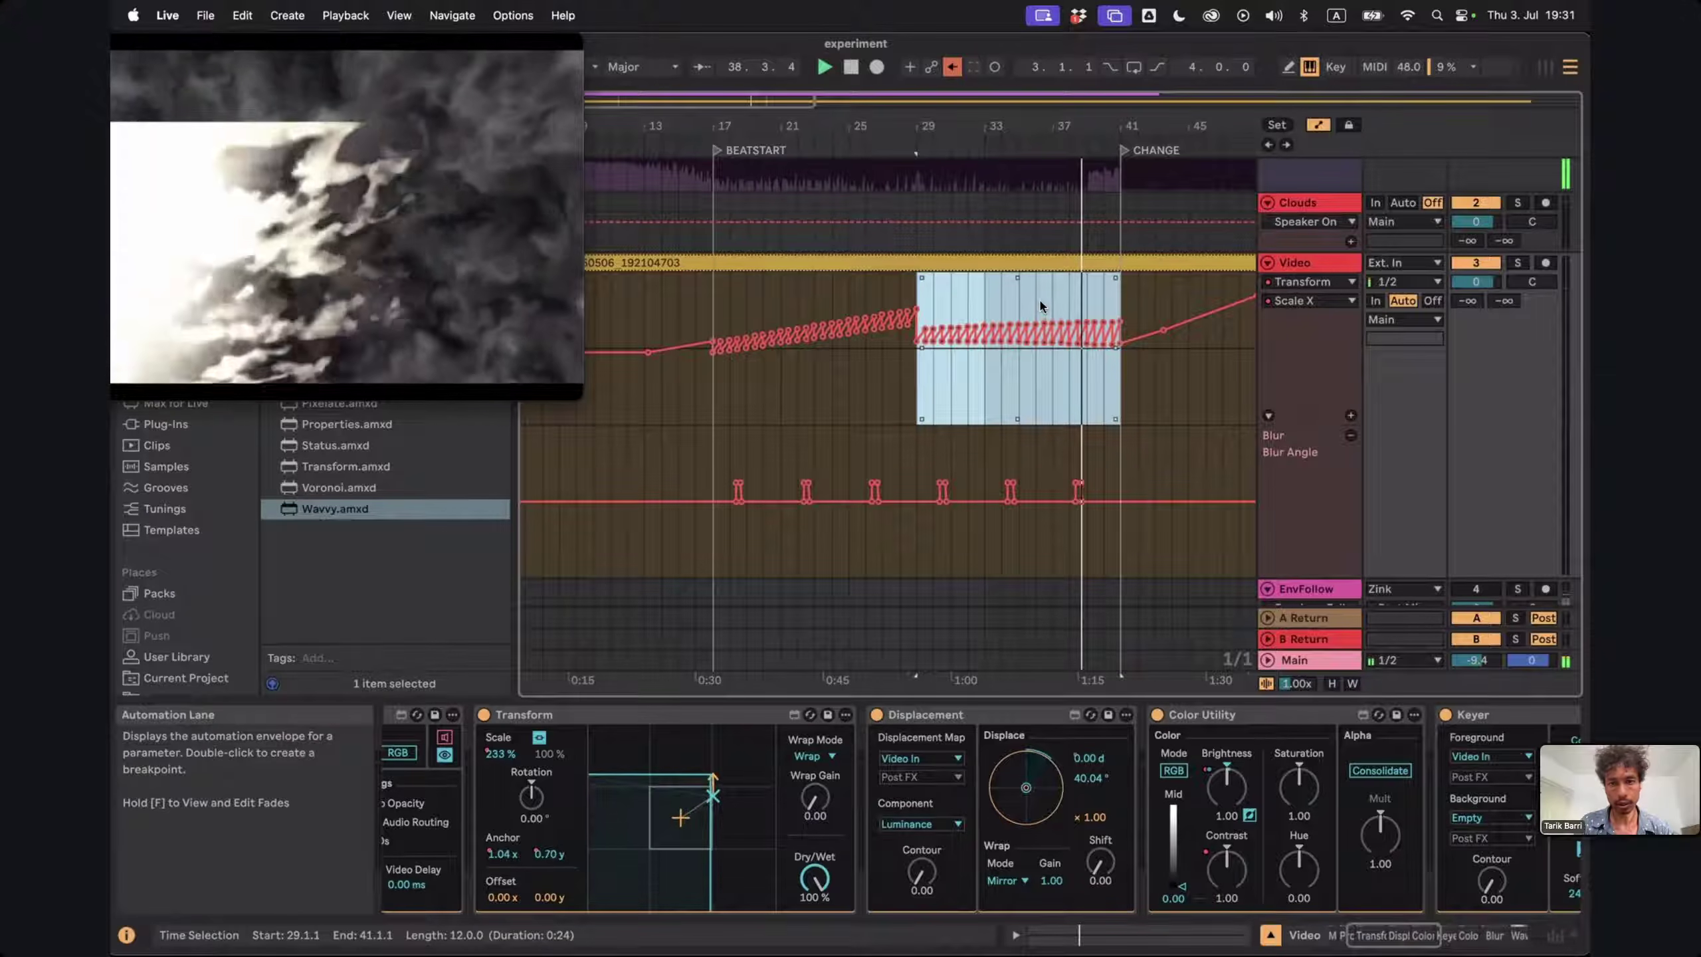
left_click(1042, 302)
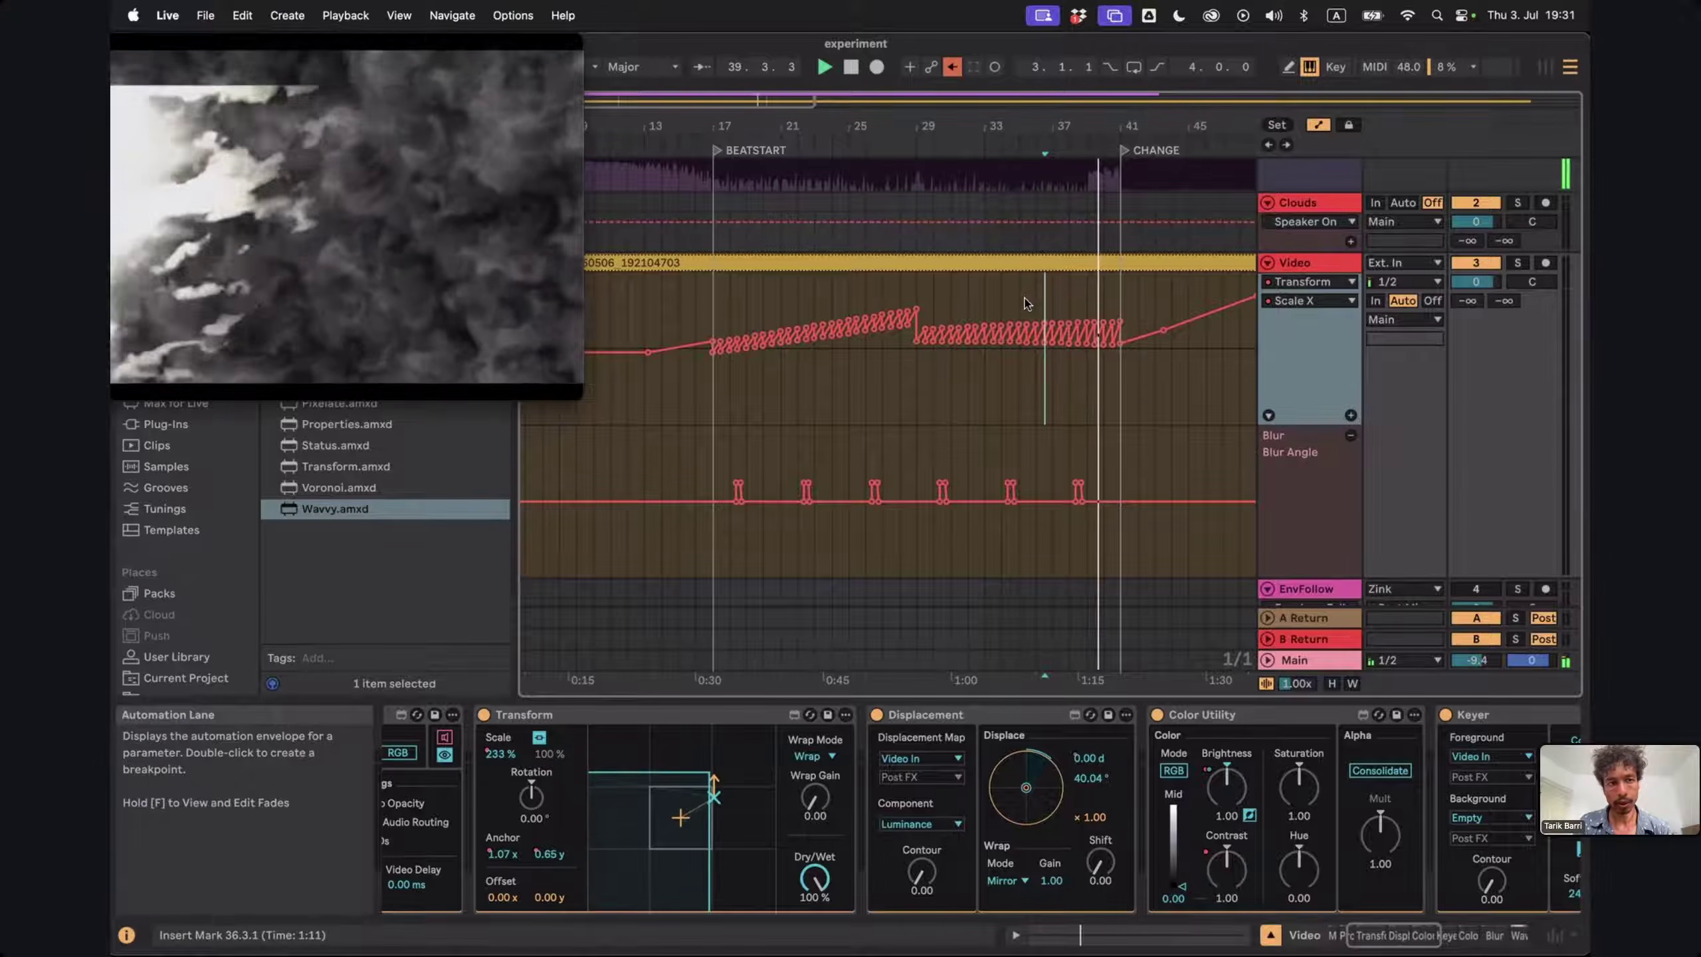
Skew the Scale X automation between 35.3.1 and 41.1.1 so the sawtooth tapers down towards CHANGE, and place the insert mark at 34.3.1
left_click_drag(1028, 303, 1117, 330)
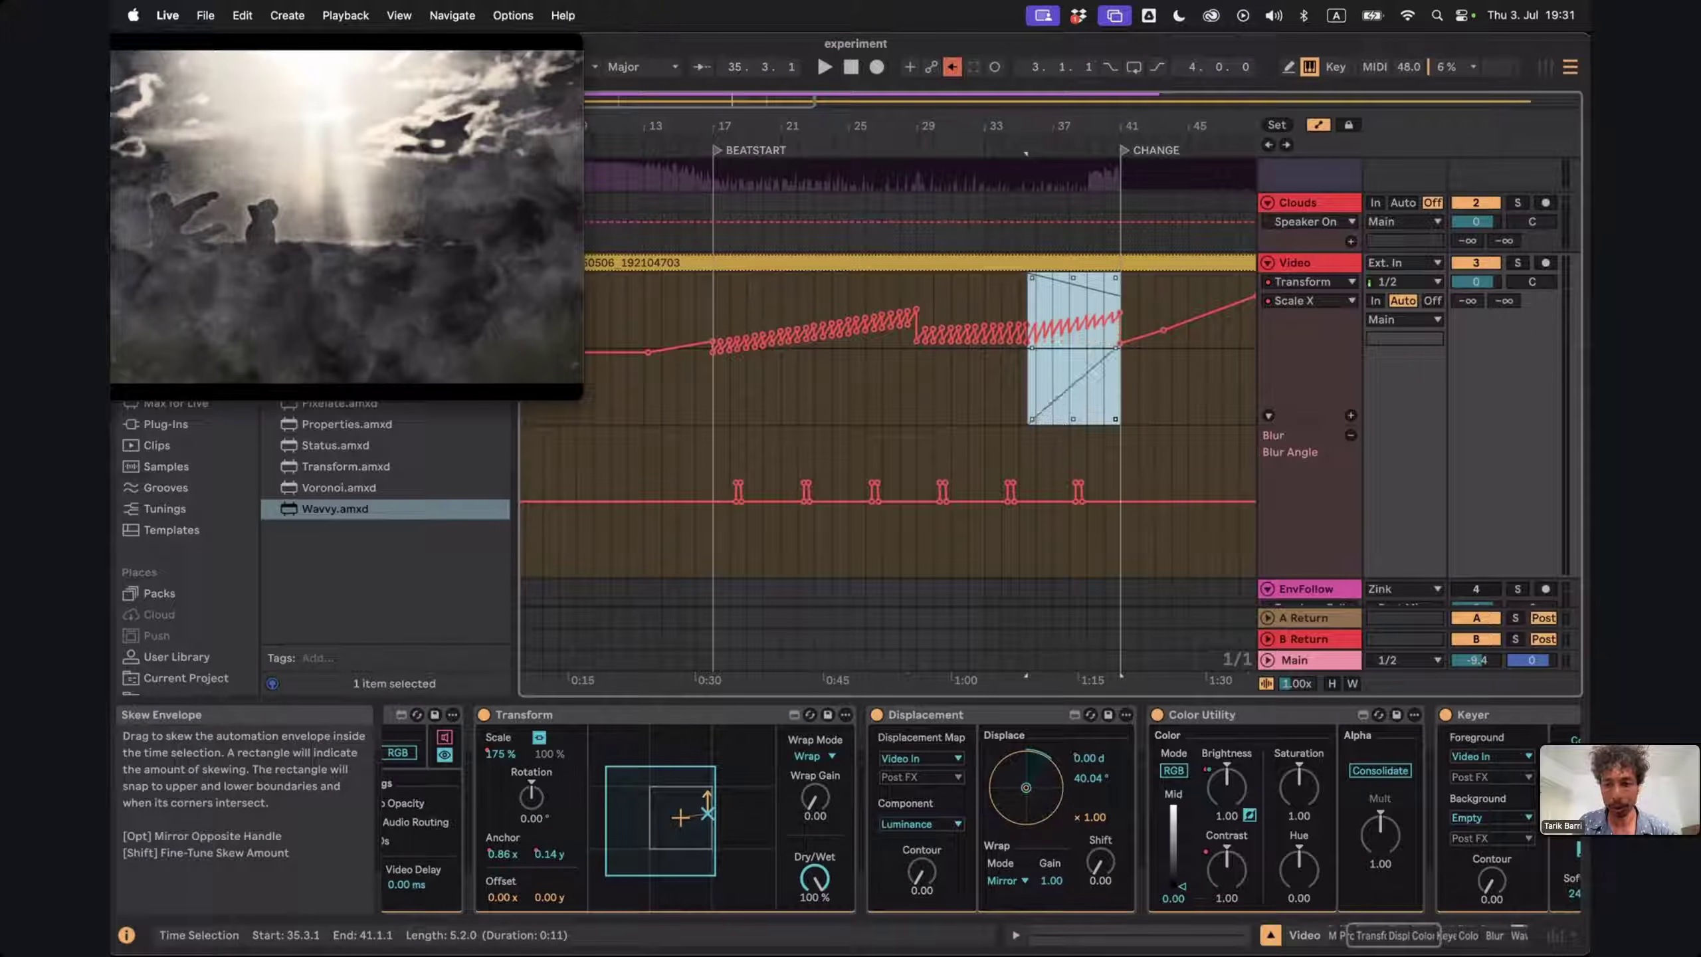
left_click_drag(1116, 395, 1115, 275)
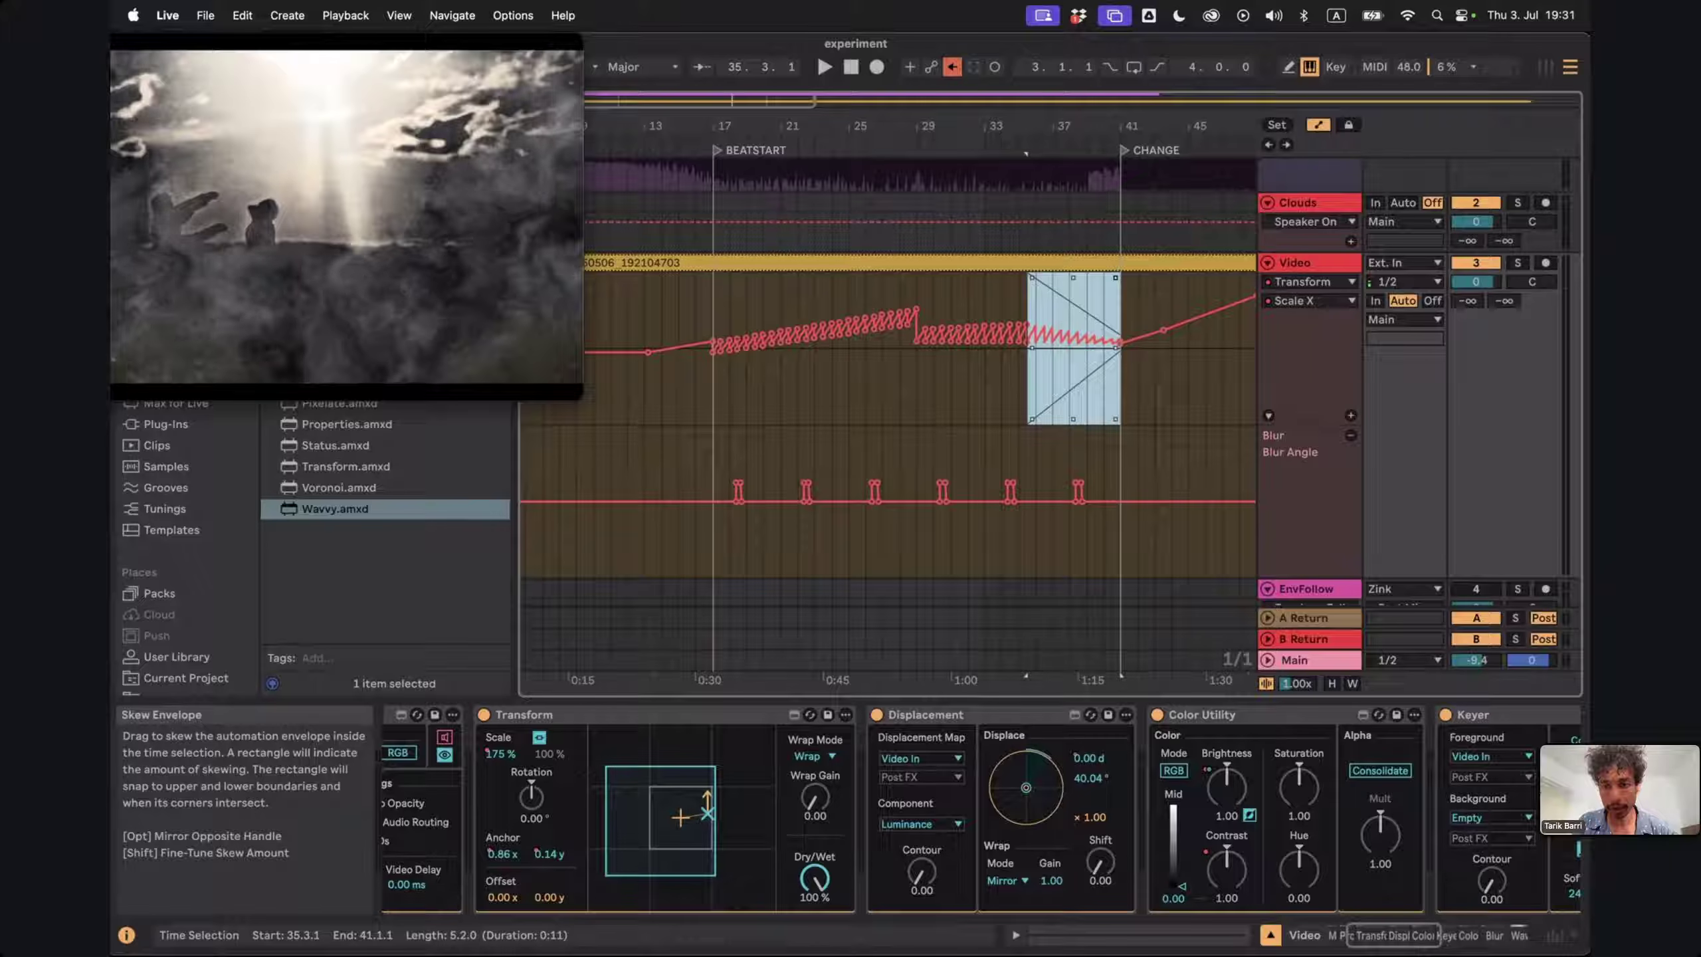
left_click_drag(1099, 270, 1100, 271)
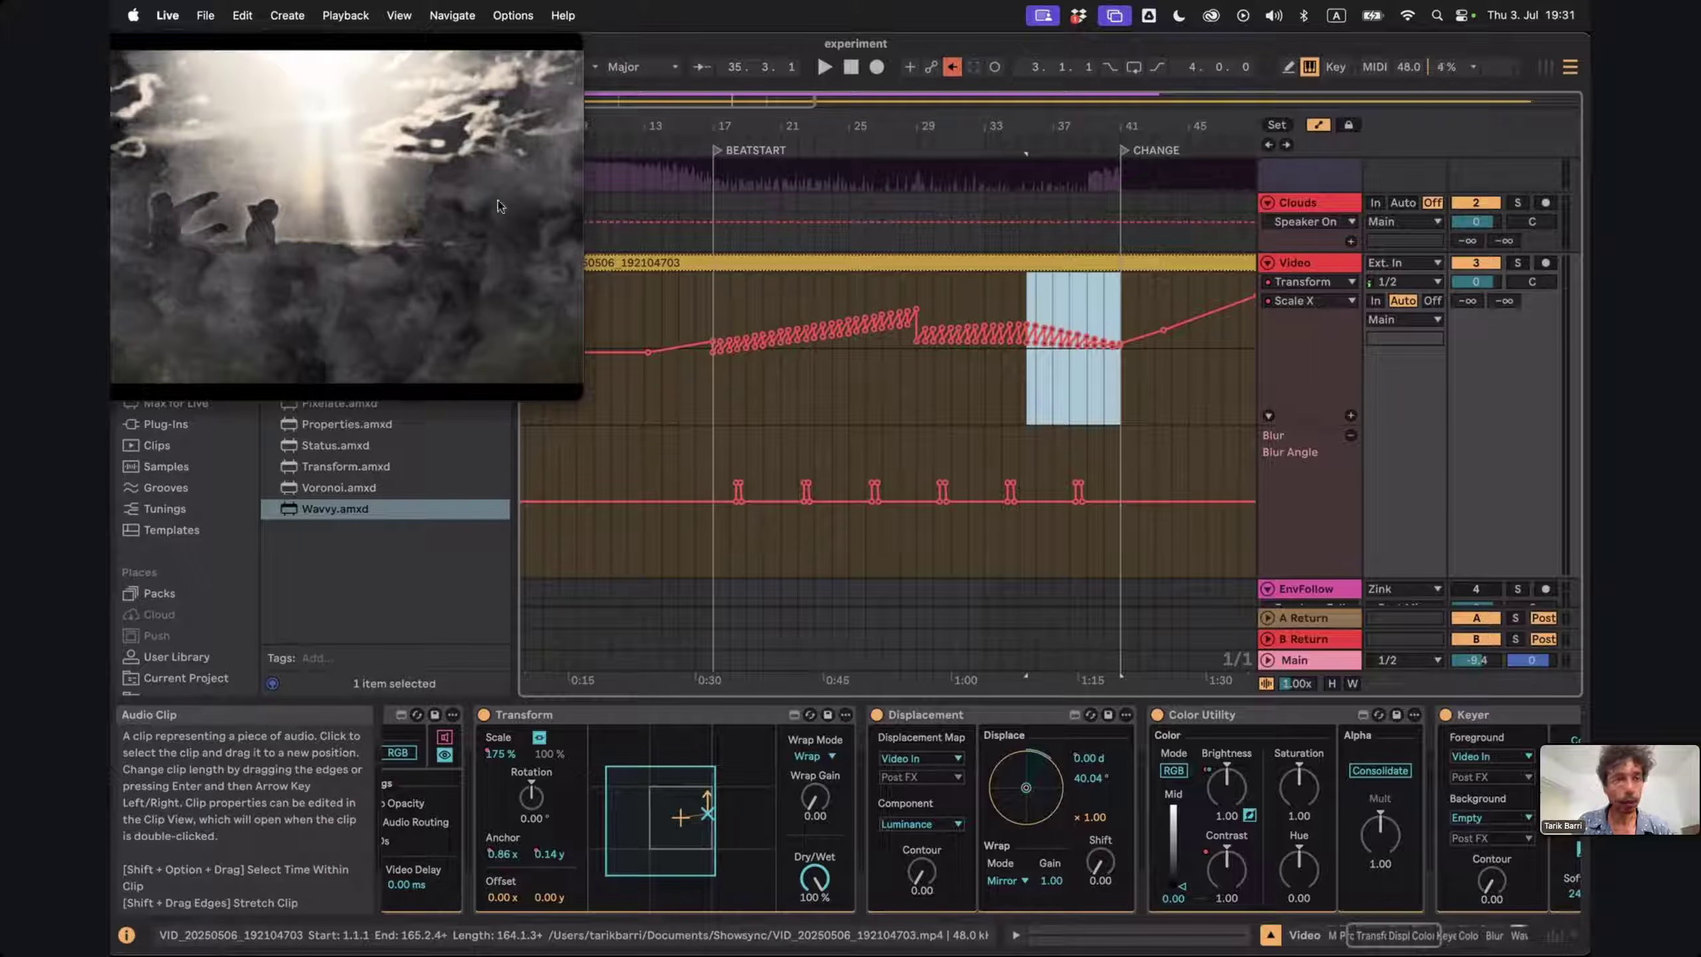
left_click(1009, 300)
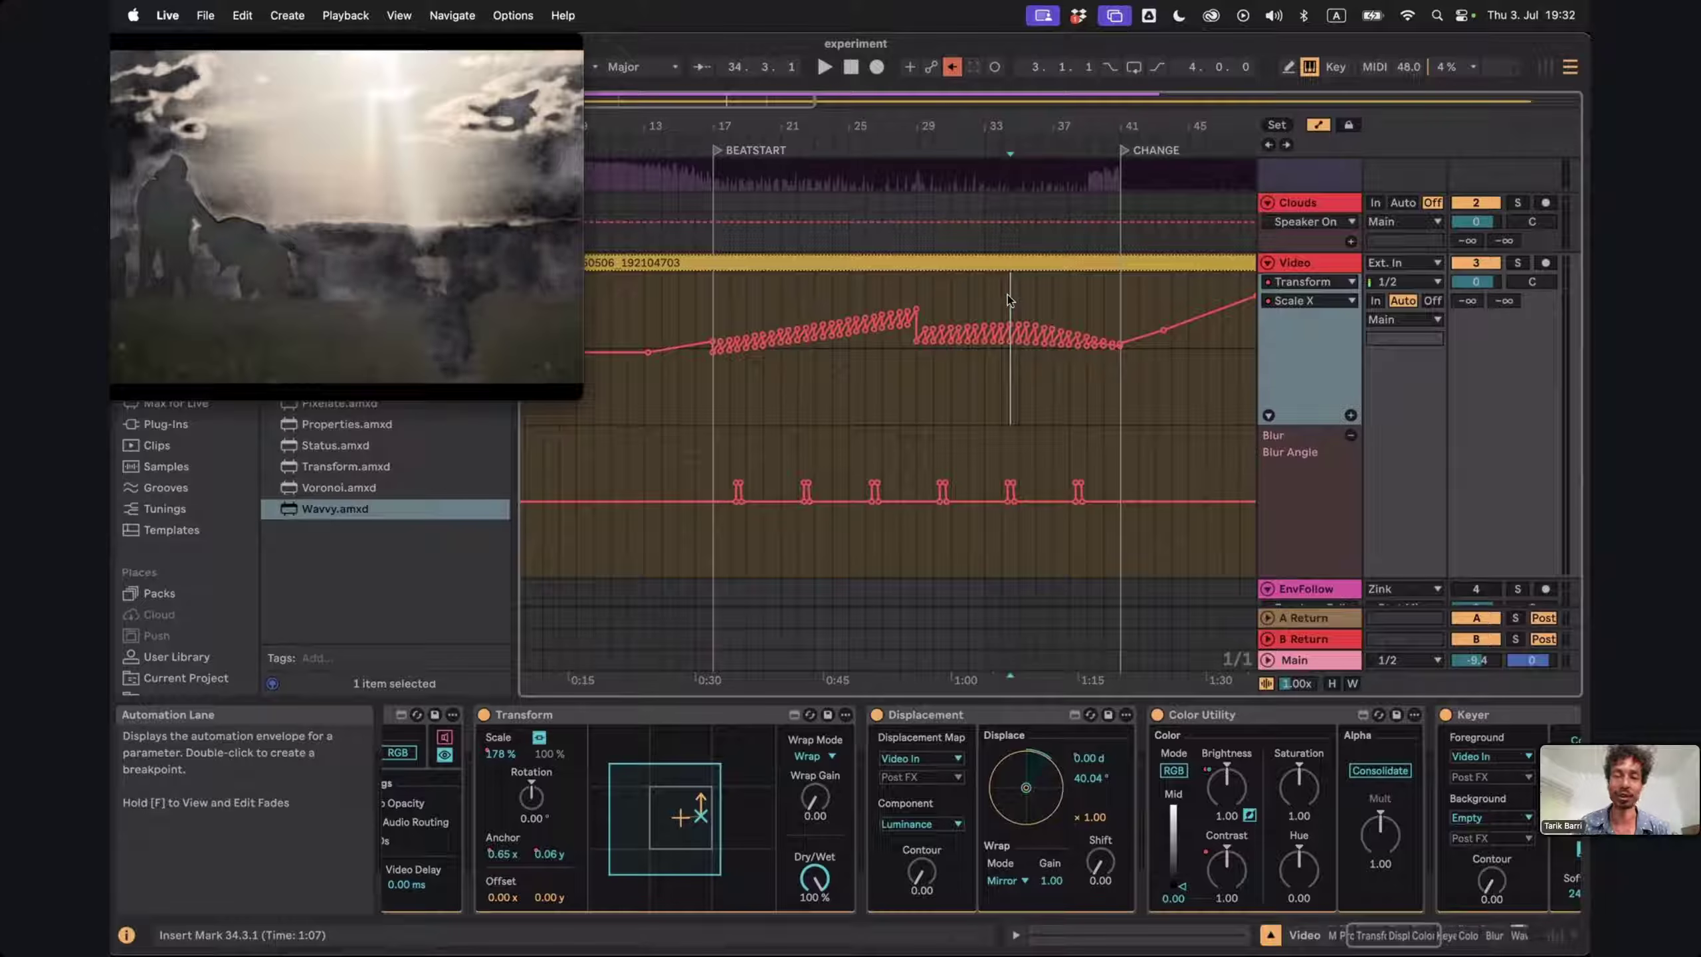
Play the tapered Scale X section from 34.3.1 up to CHANGE and reposition the floating video output window
key("space")
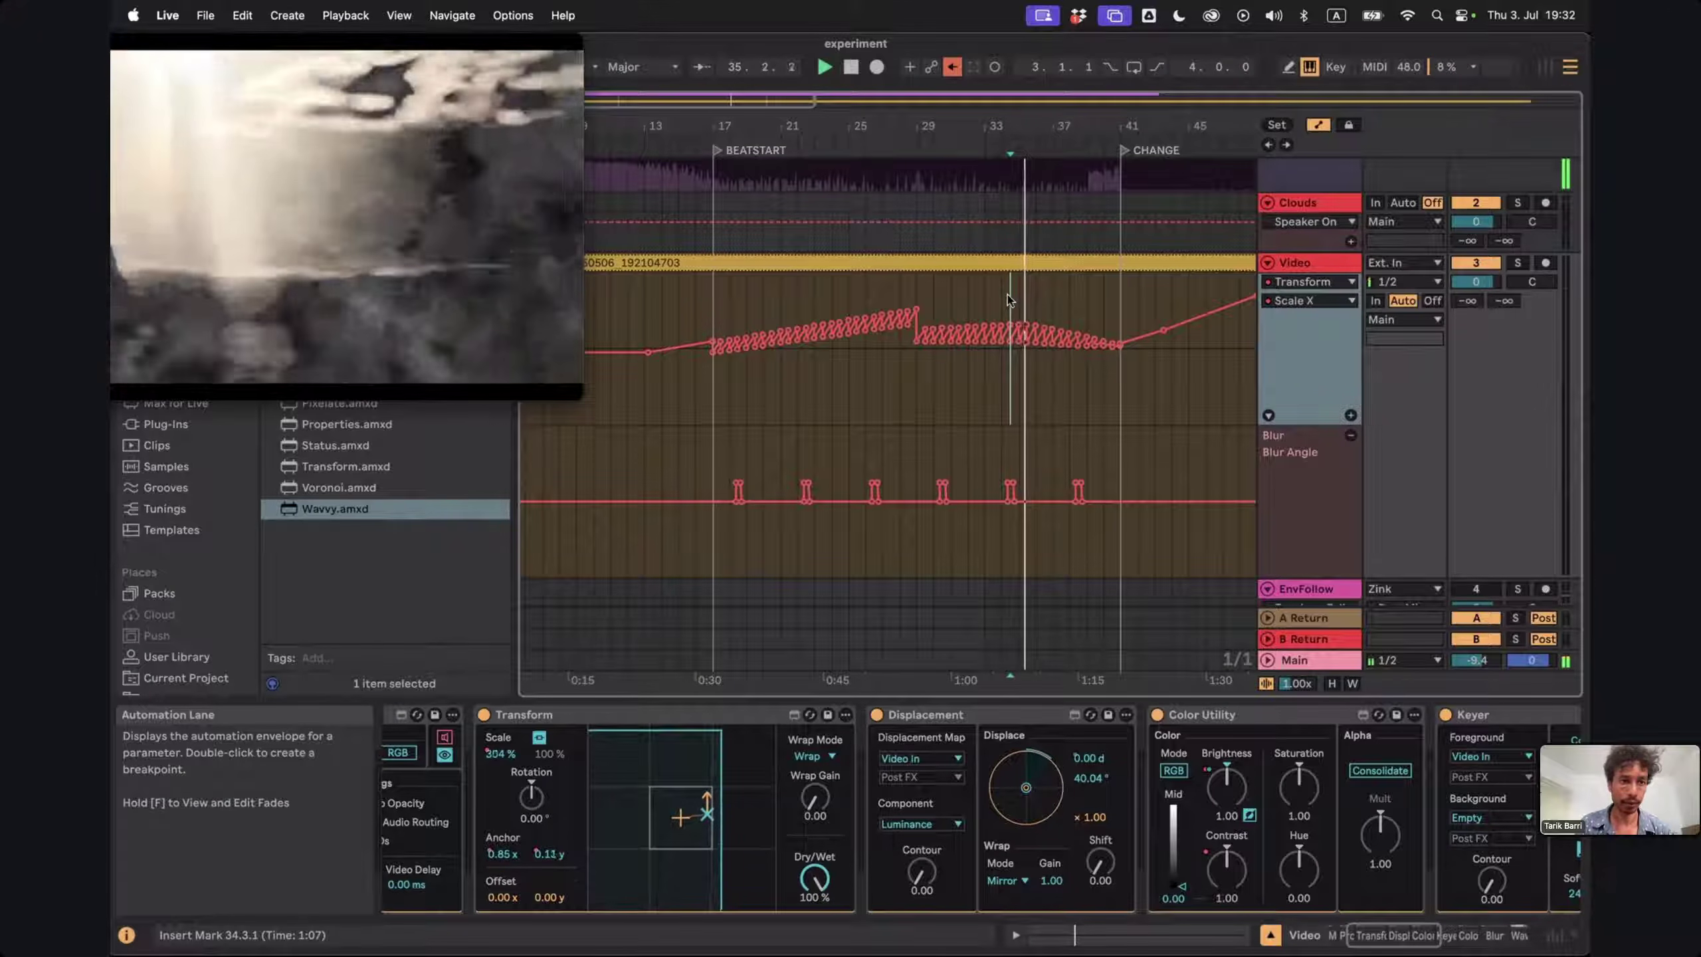
left_click_drag(536, 53, 690, 50)
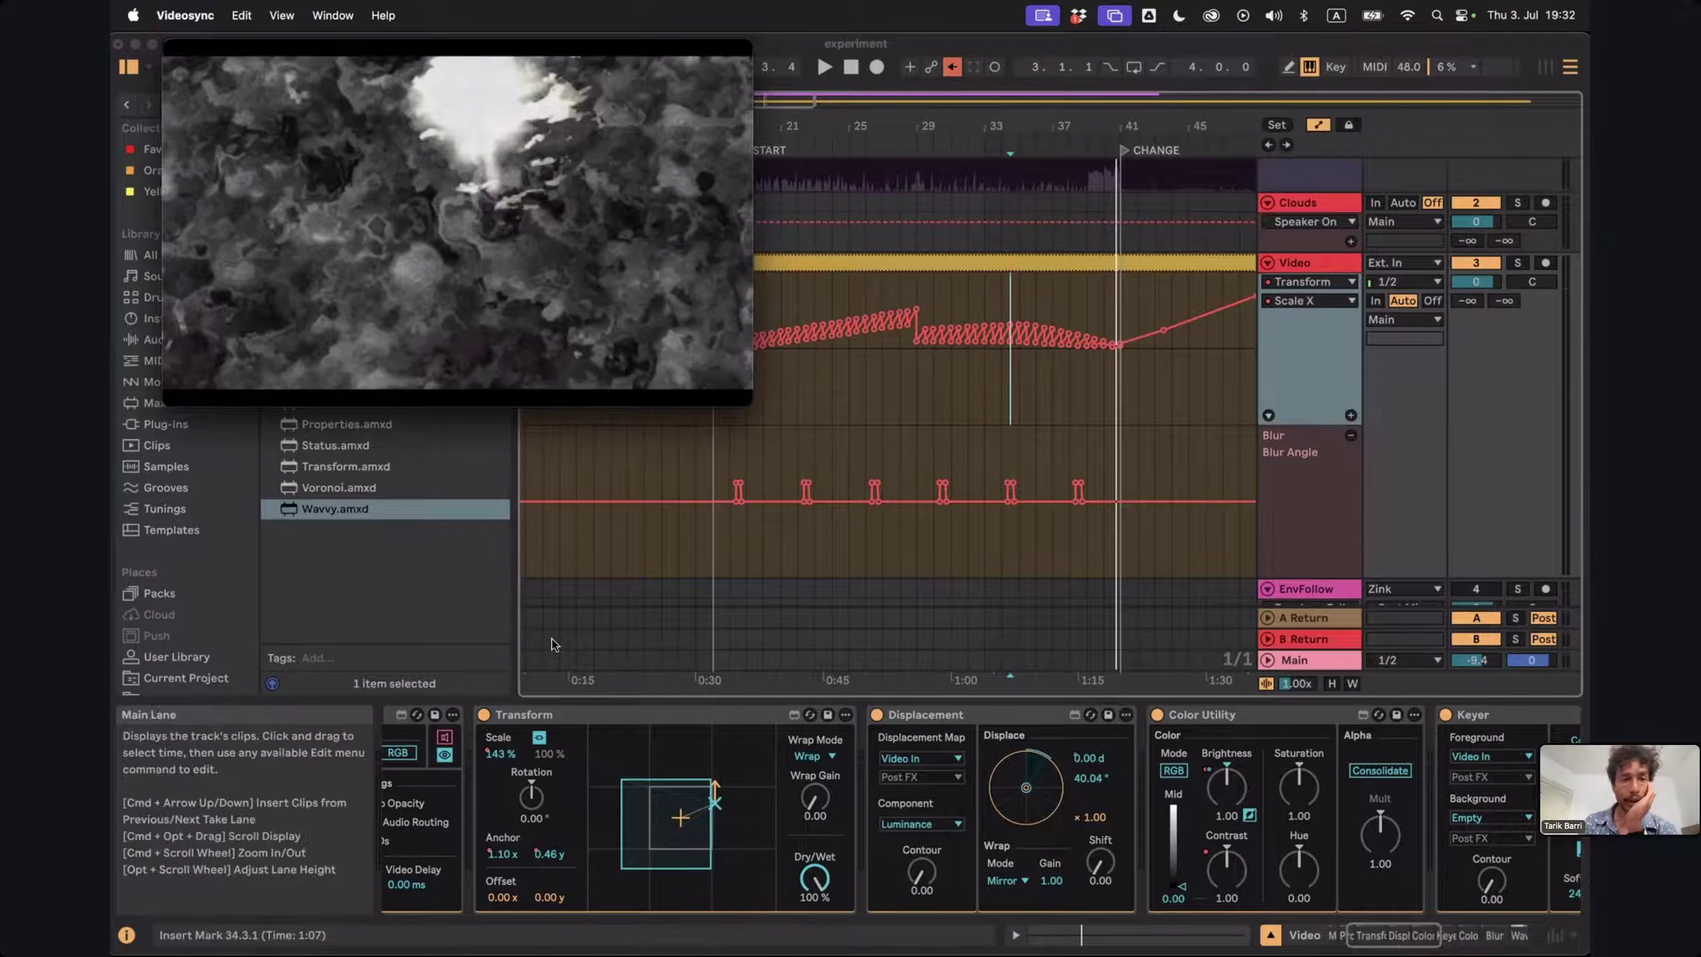
Show the Color Utility's Brightness automation on the Video track and ramp it from about bar 22 up to about 2.5 just before CHANGE
left_click(1234, 791)
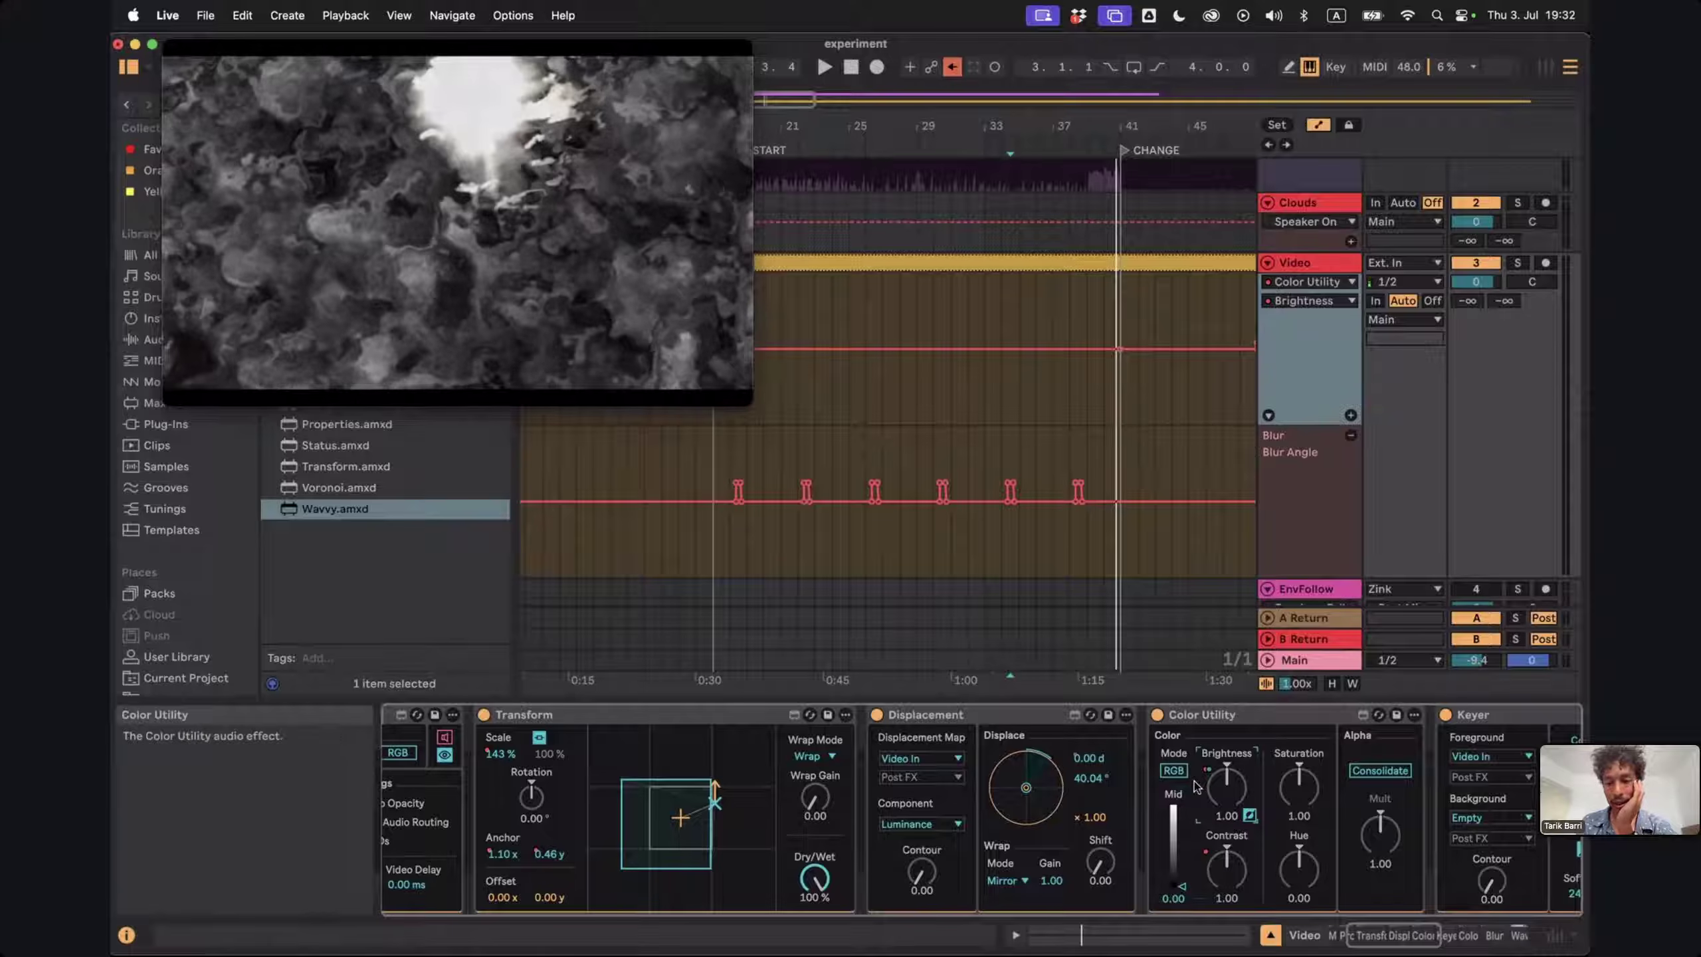
scroll(1235, 791, "right", 2)
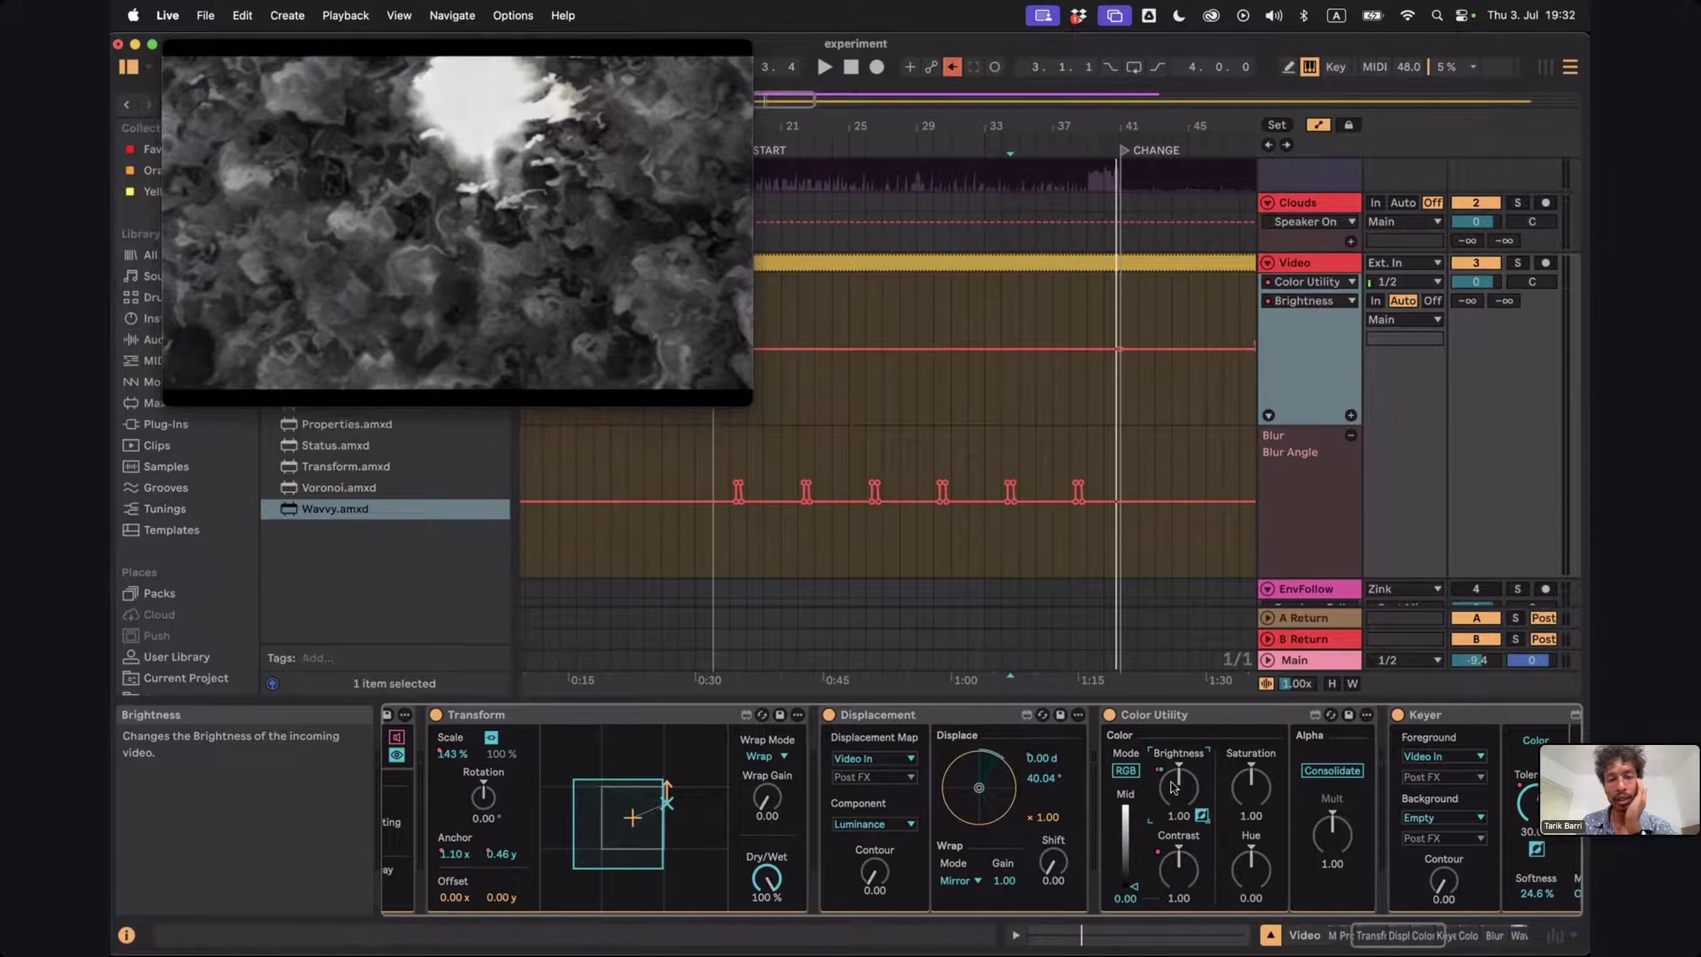
left_click_drag(1195, 787, 1196, 583)
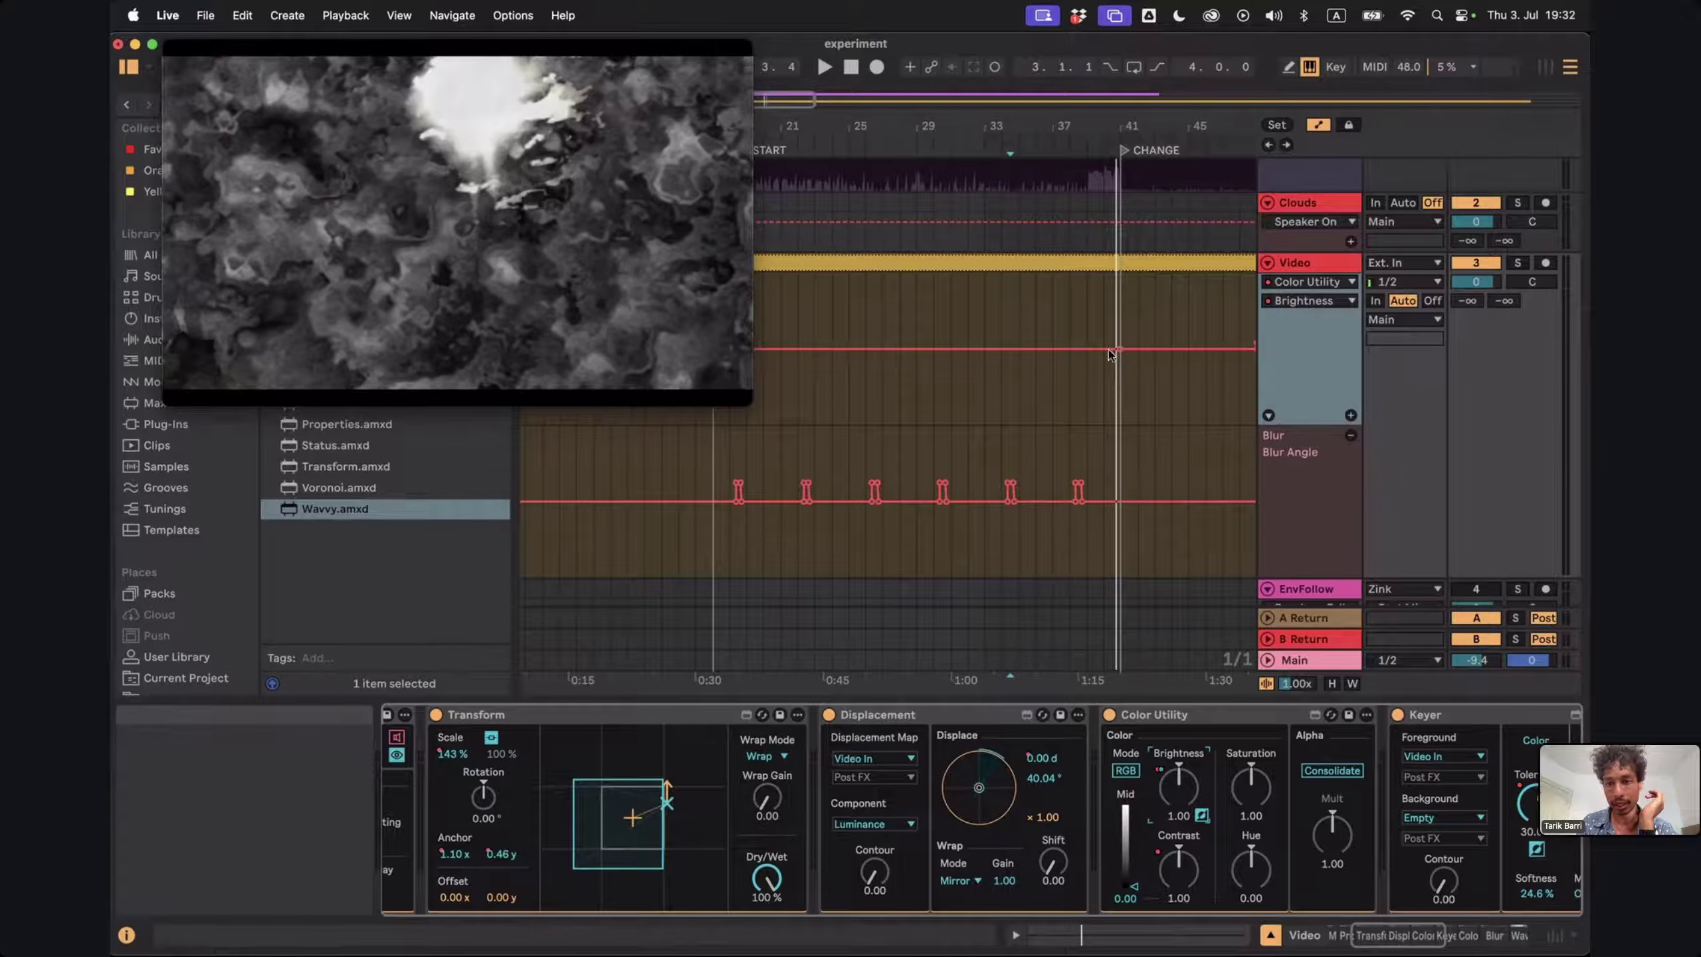
left_click(799, 350)
left_click_drag(1110, 348, 1119, 310)
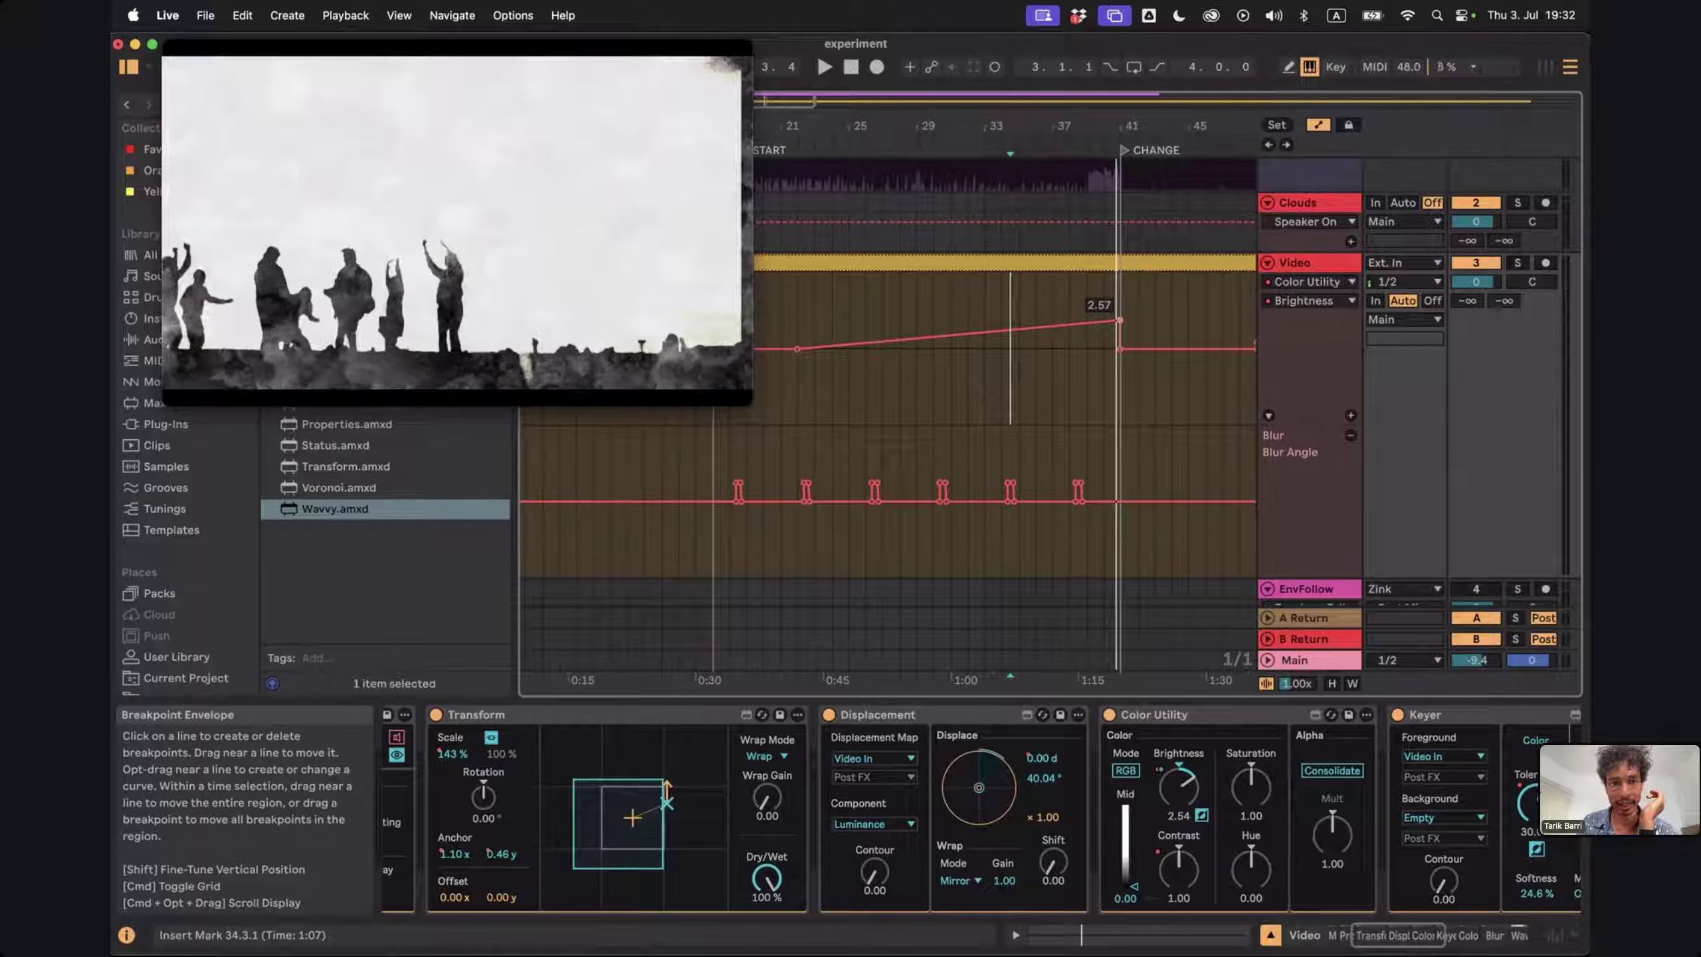
scroll(1124, 327, "left", 3)
scroll(1124, 327, "up", 1)
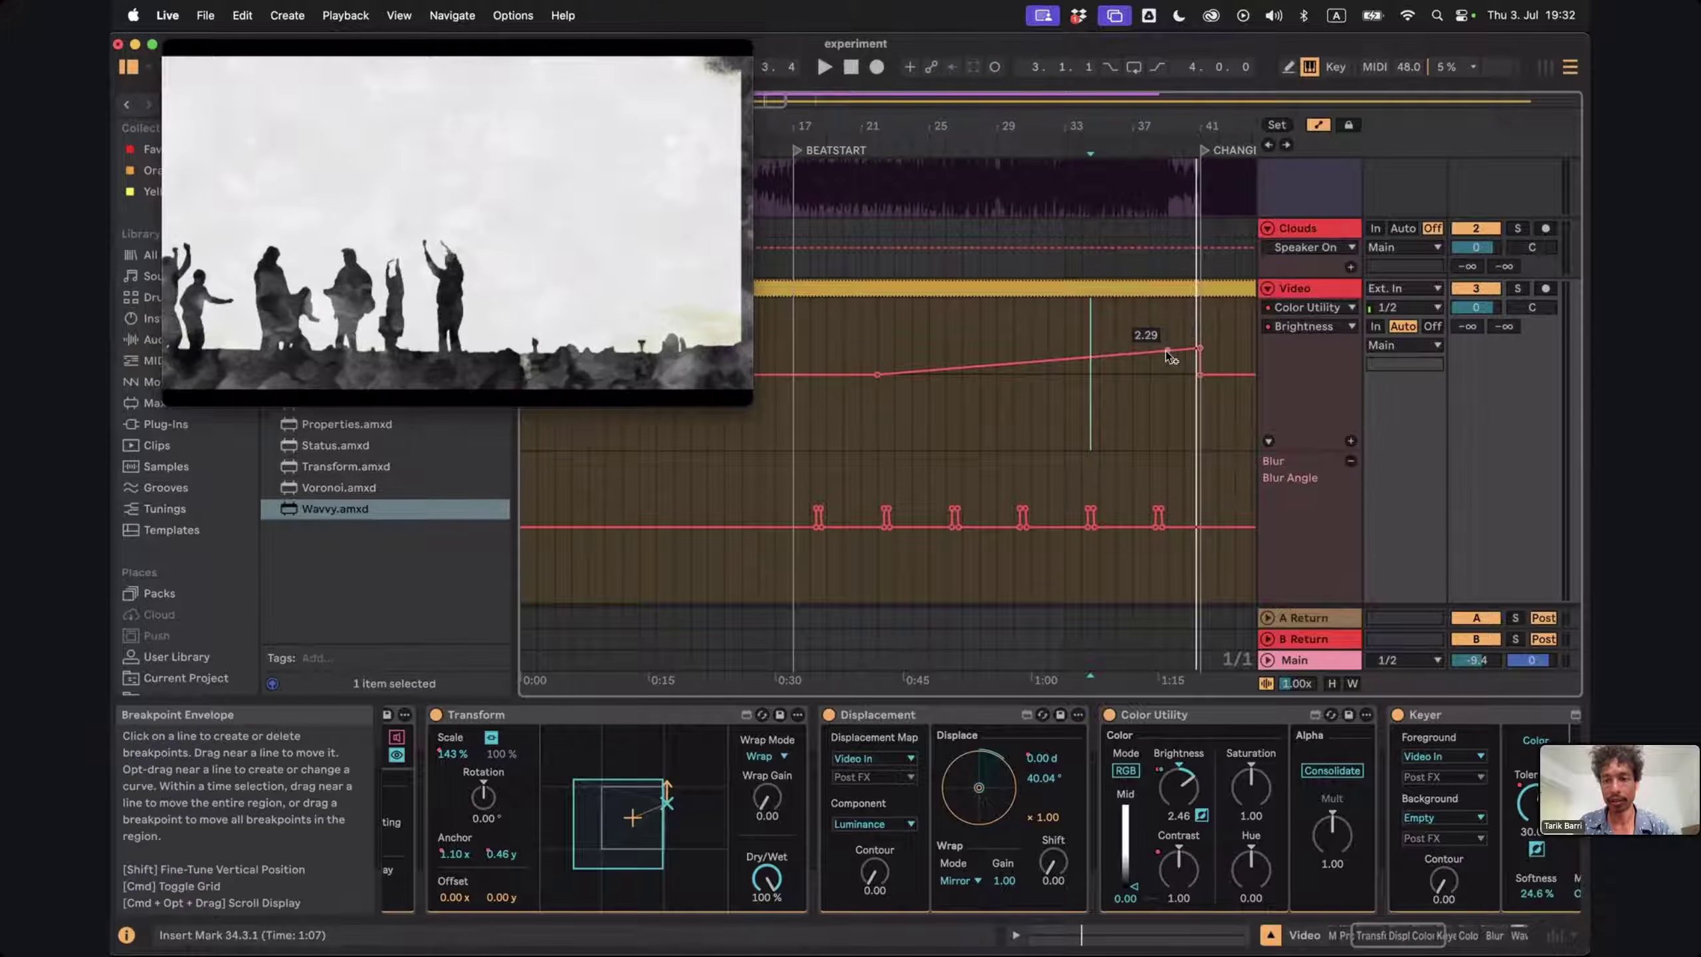
Raise the Brightness automation steeply from bar 39 to a peak at the CHANGE marker, and play back from bar 18
left_click_drag(1201, 349, 1200, 342)
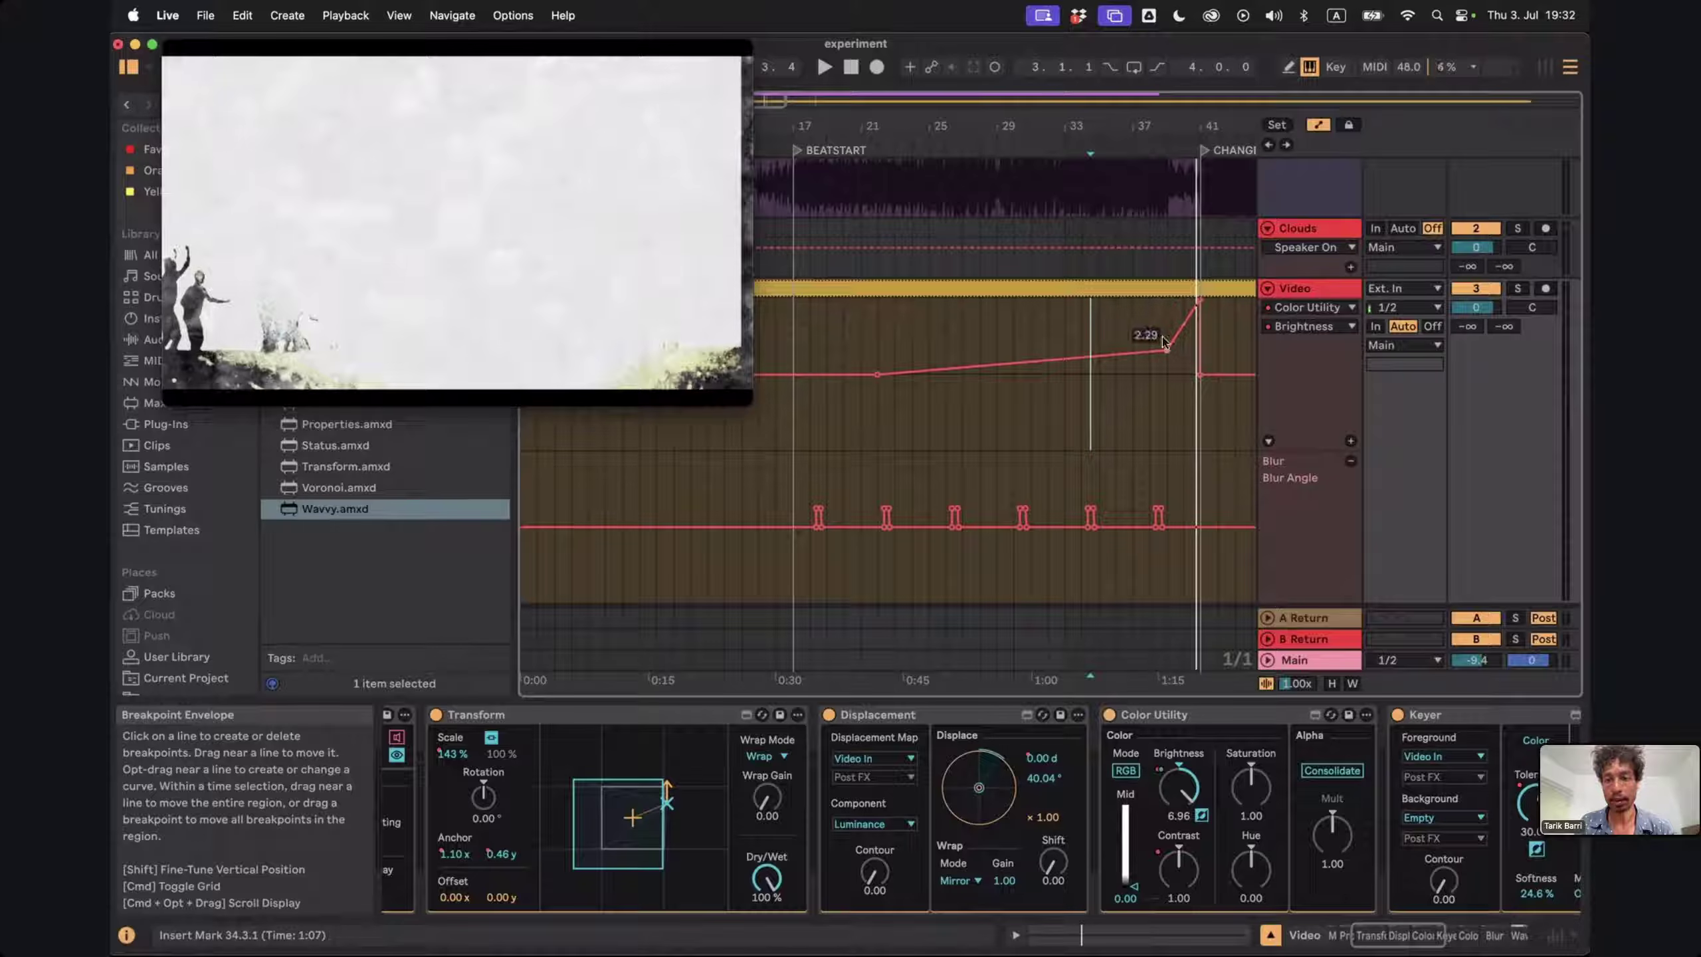
left_click(811, 333)
key("space")
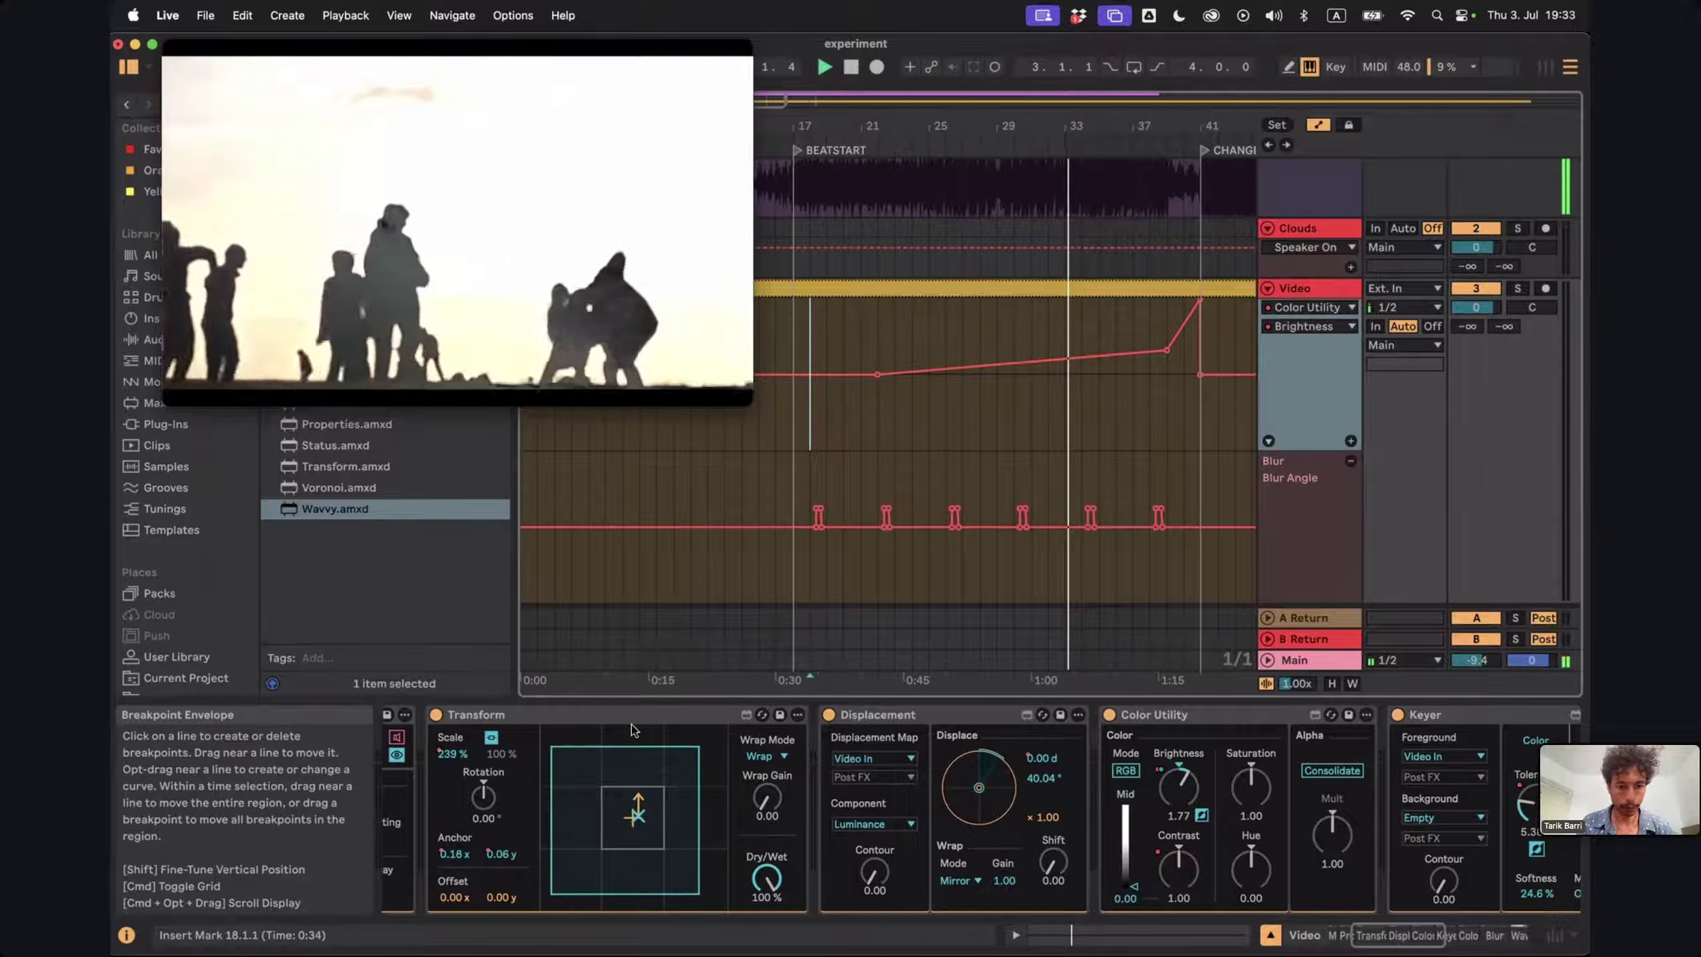
Lower the tall spike in the Transform effect's Anchor Y automation to 0.59 y
left_click(487, 857)
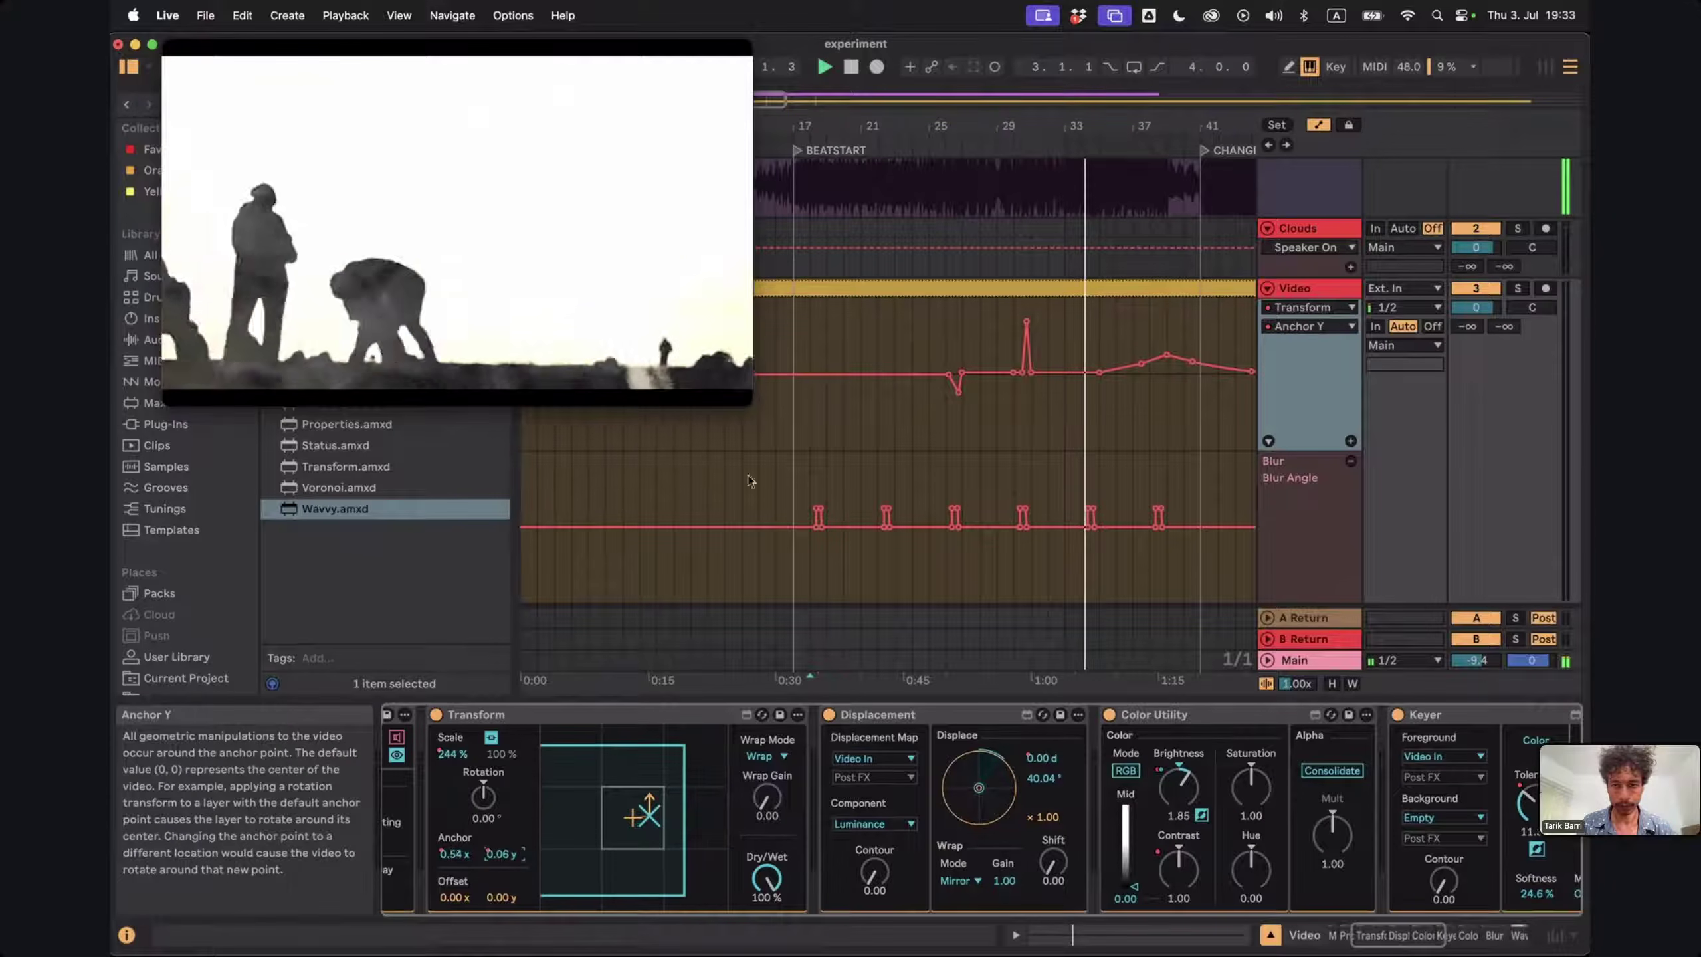
mouse_move(1027, 327)
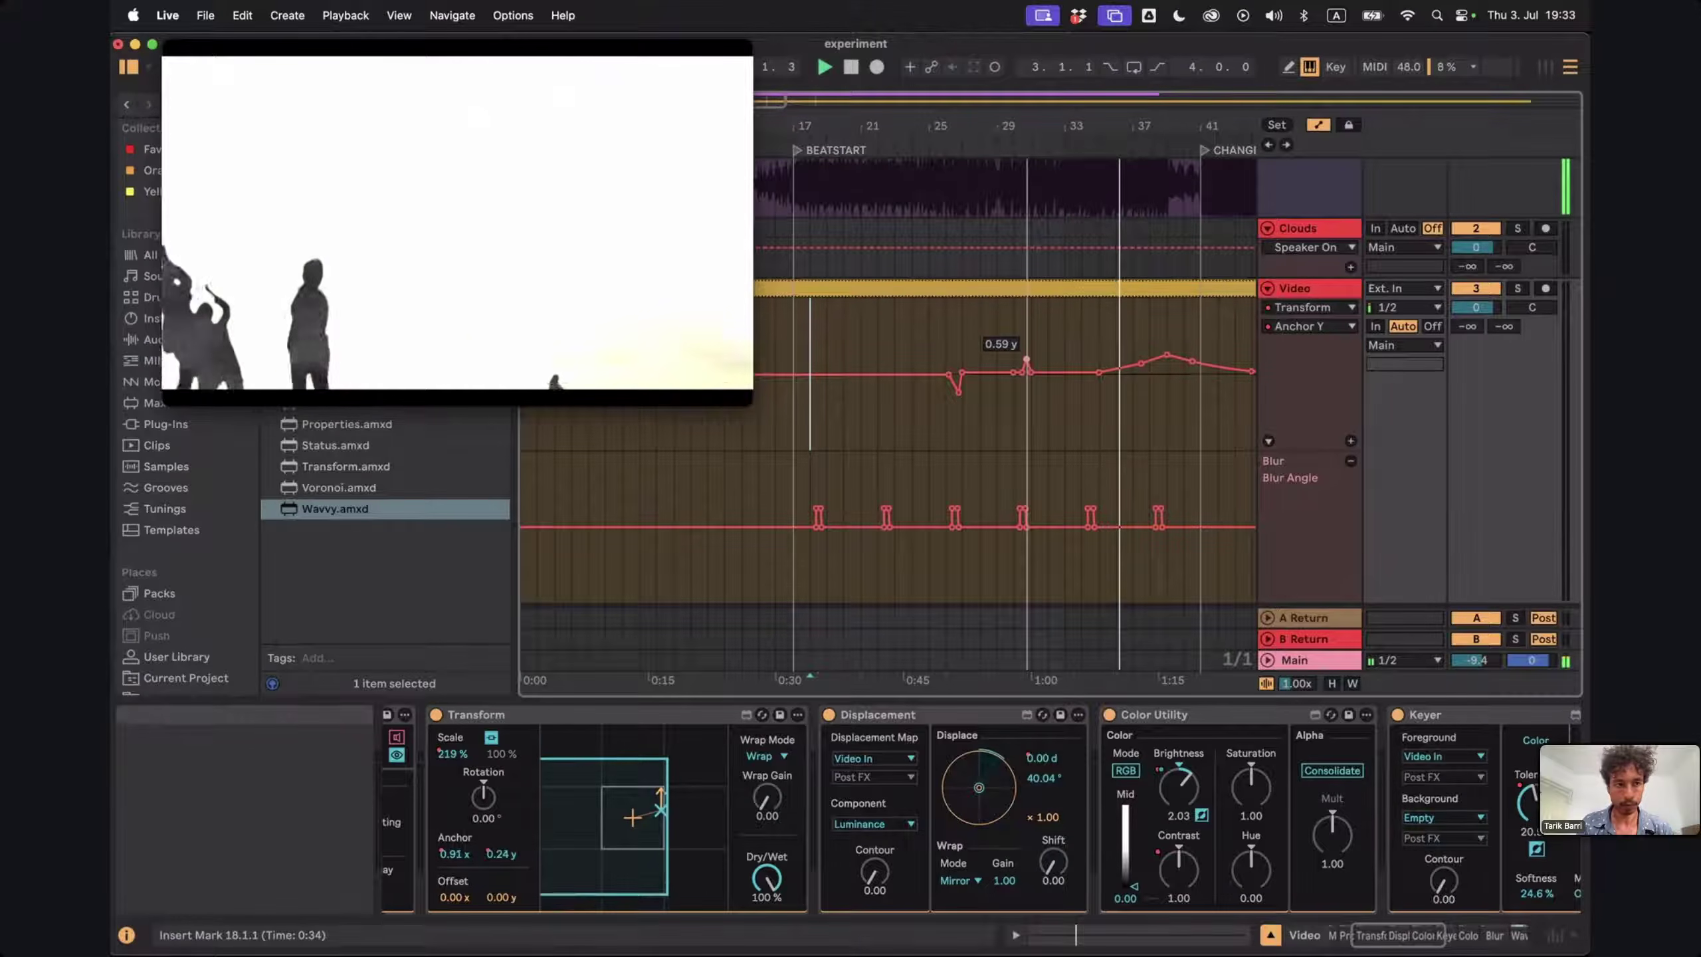
left_click_drag(1028, 327, 1028, 364)
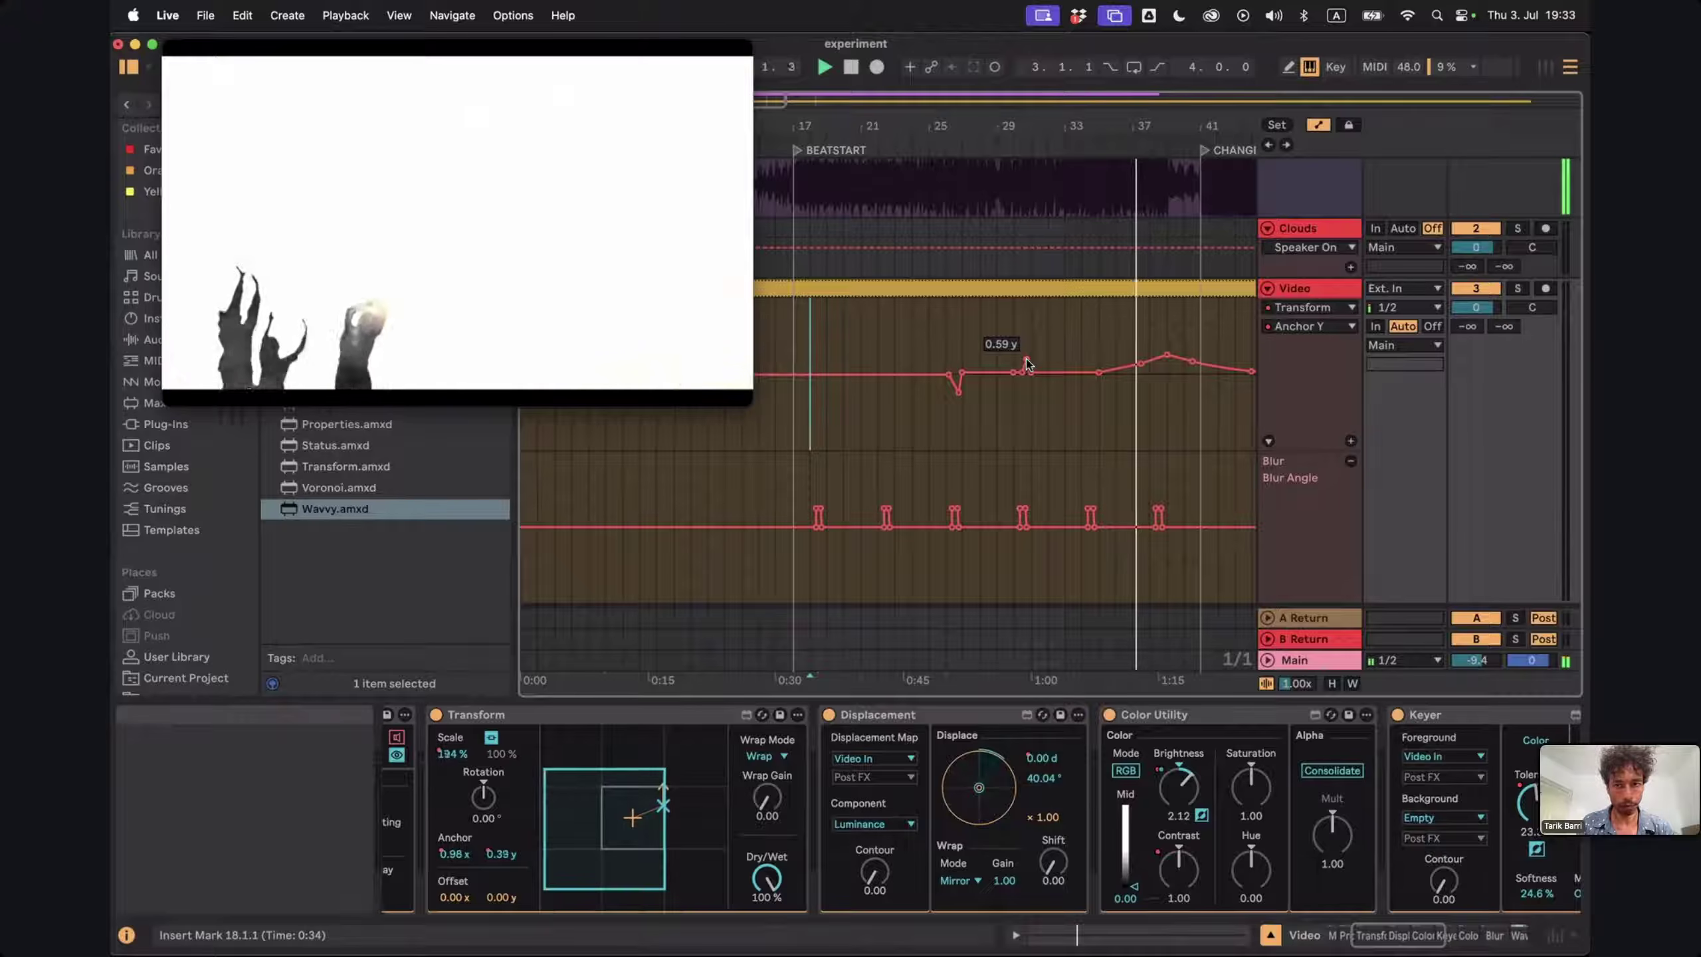
Lower the Color Utility Brightness breakpoint at bar 39 to about 1.40
left_click(1179, 785)
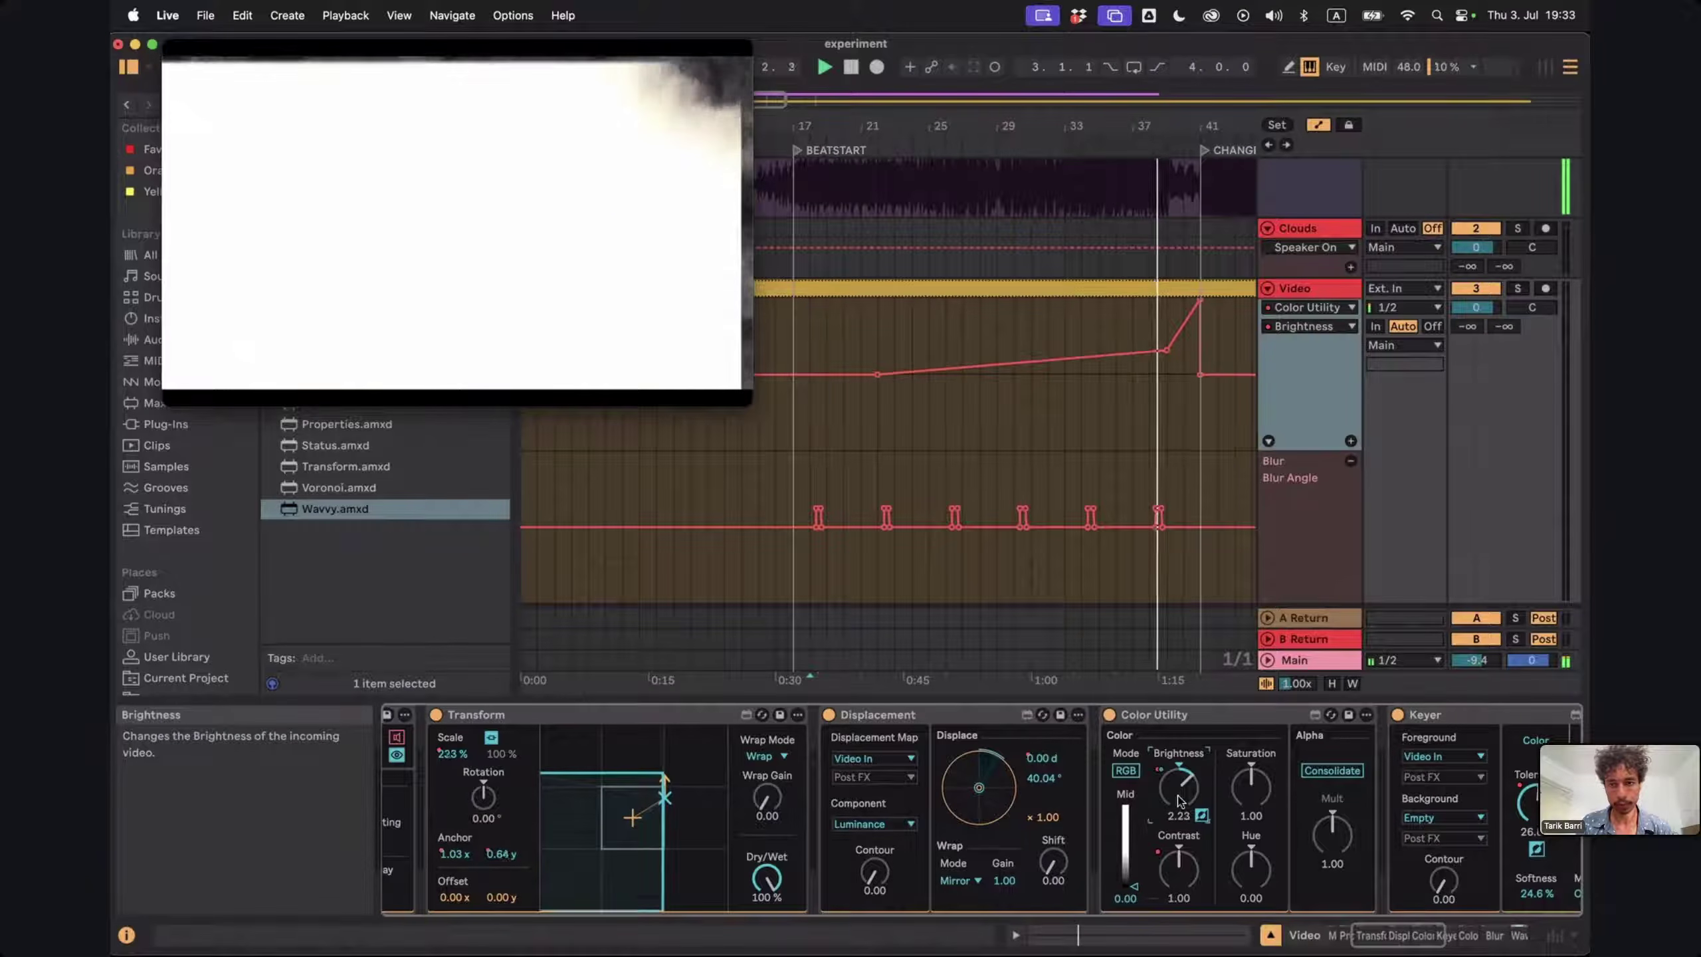
left_click(1164, 351)
left_click_drag(1166, 351, 1167, 363)
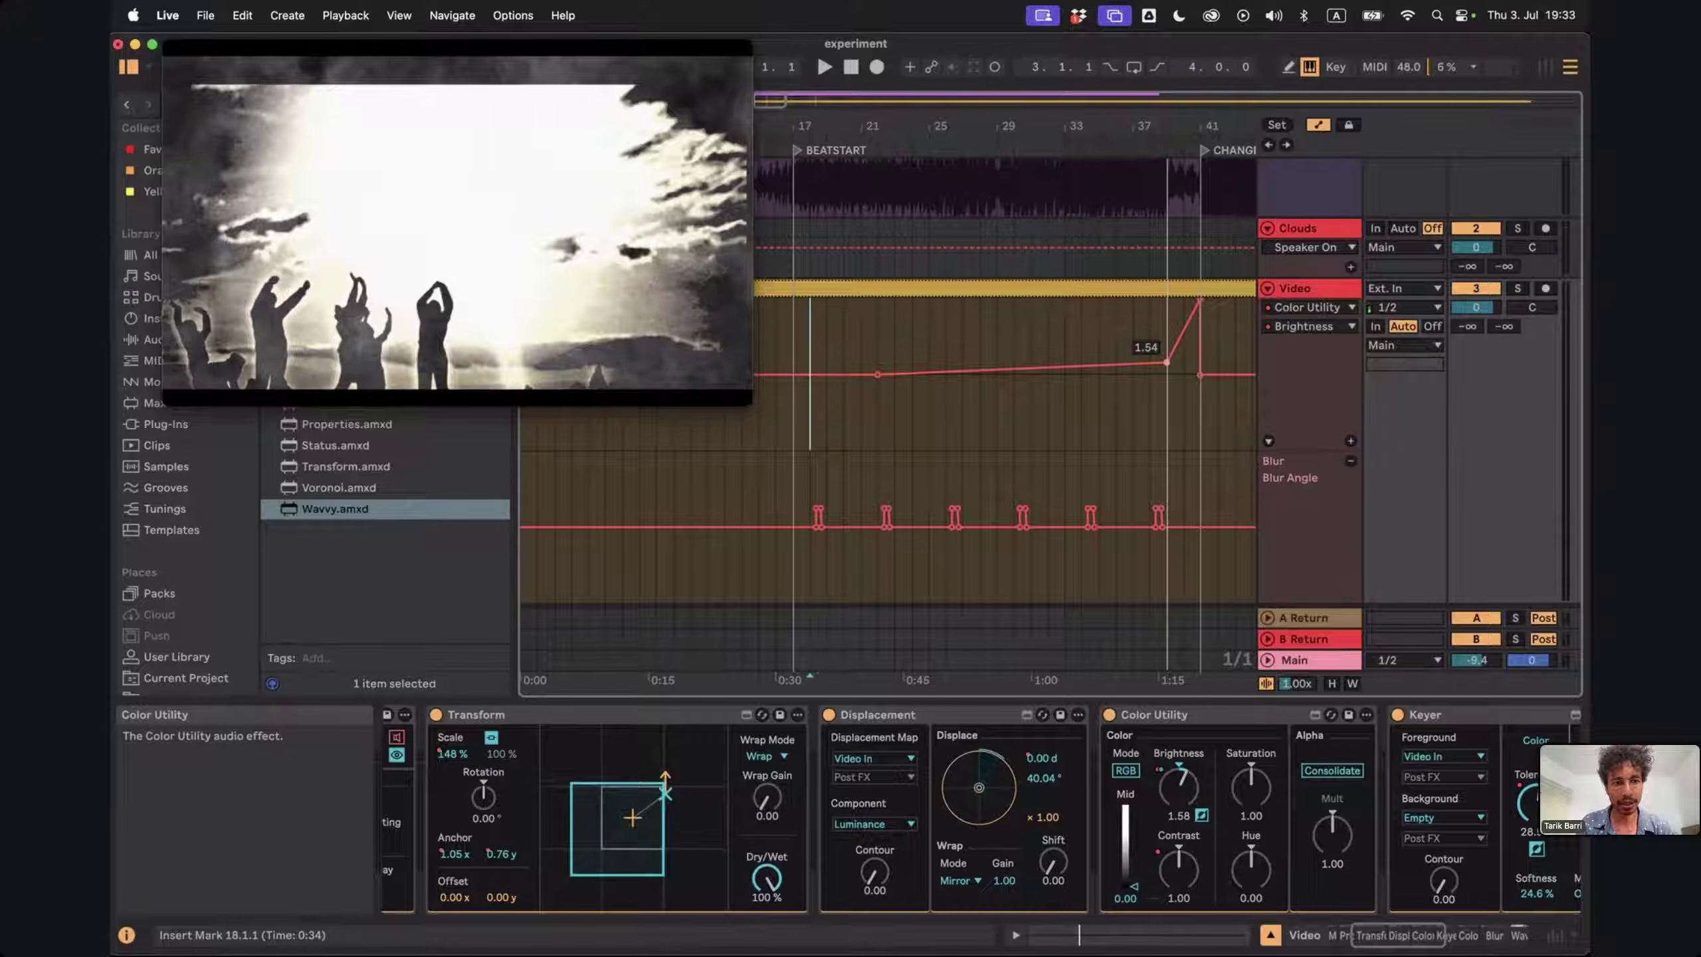
left_click_drag(1167, 362, 1167, 368)
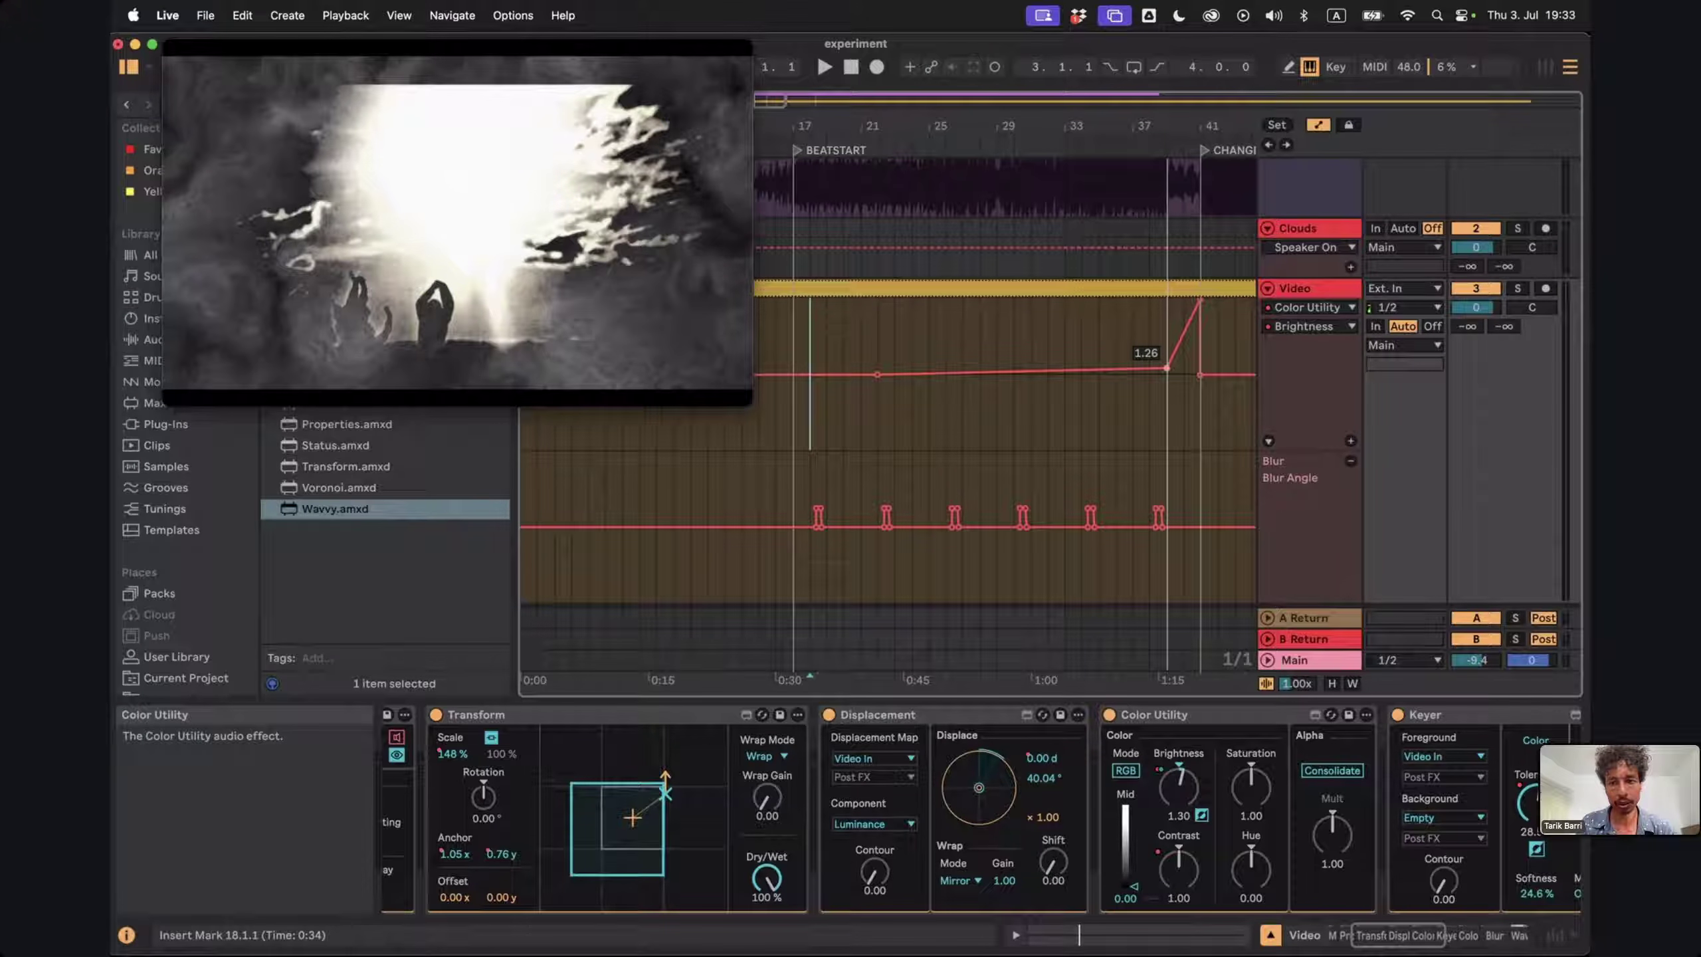
left_click_drag(1167, 369, 1167, 366)
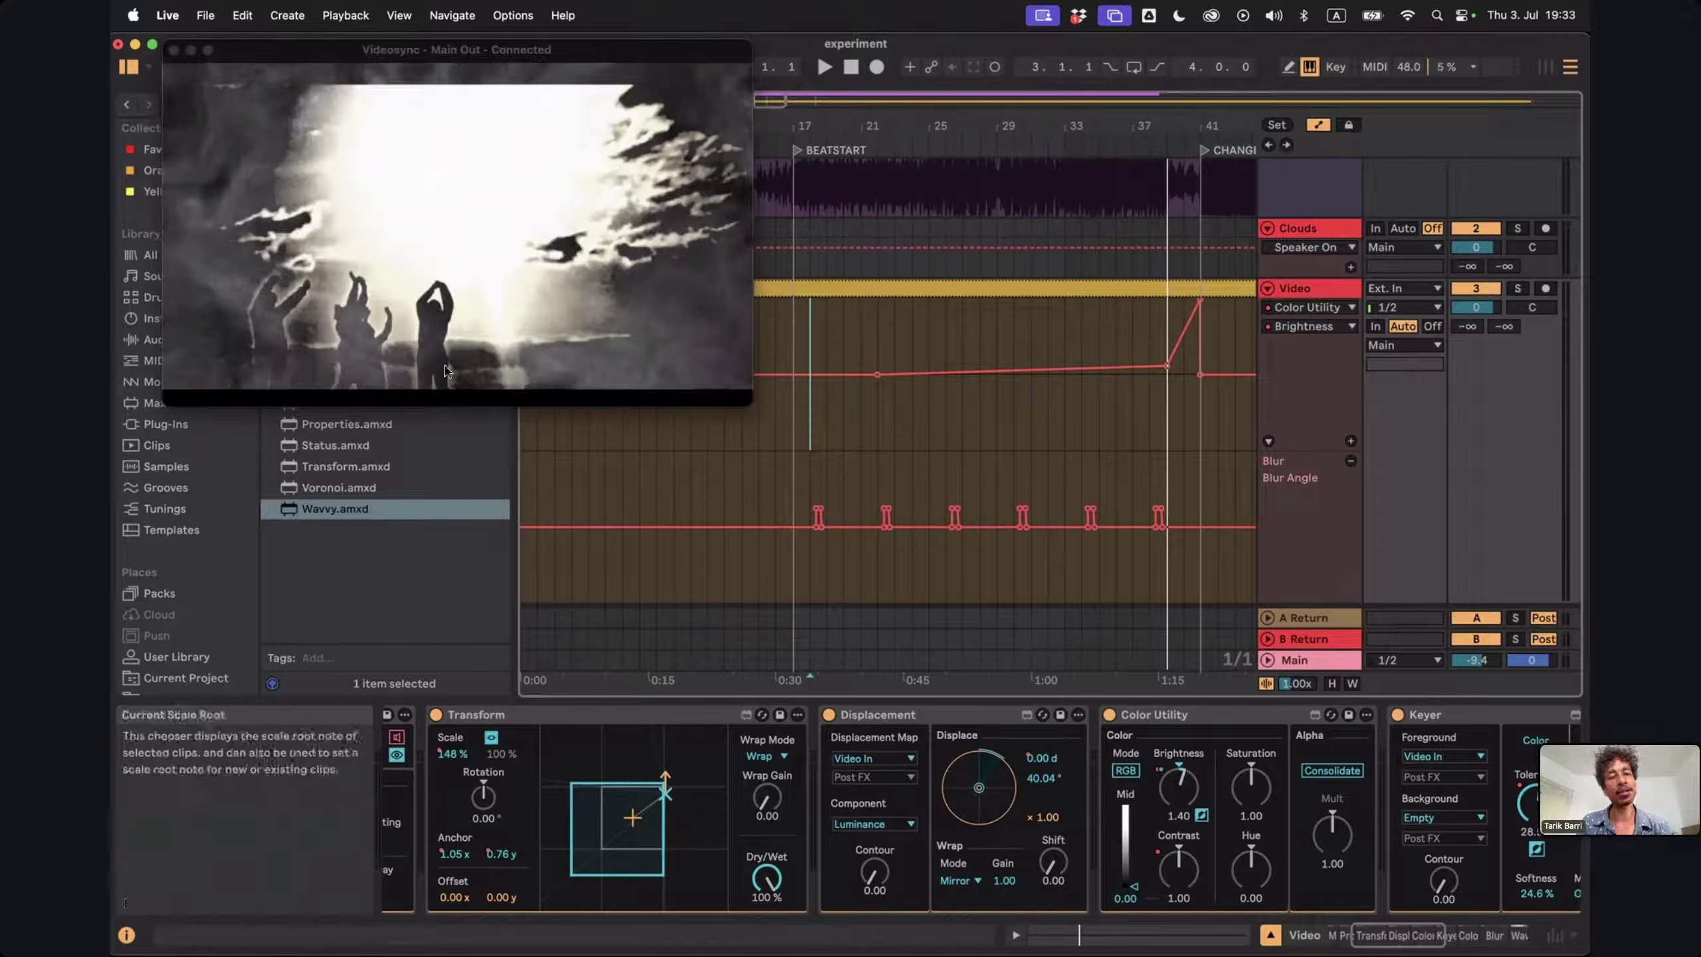
Compare the video output with the Transform effect switched off and on
left_click(436, 714)
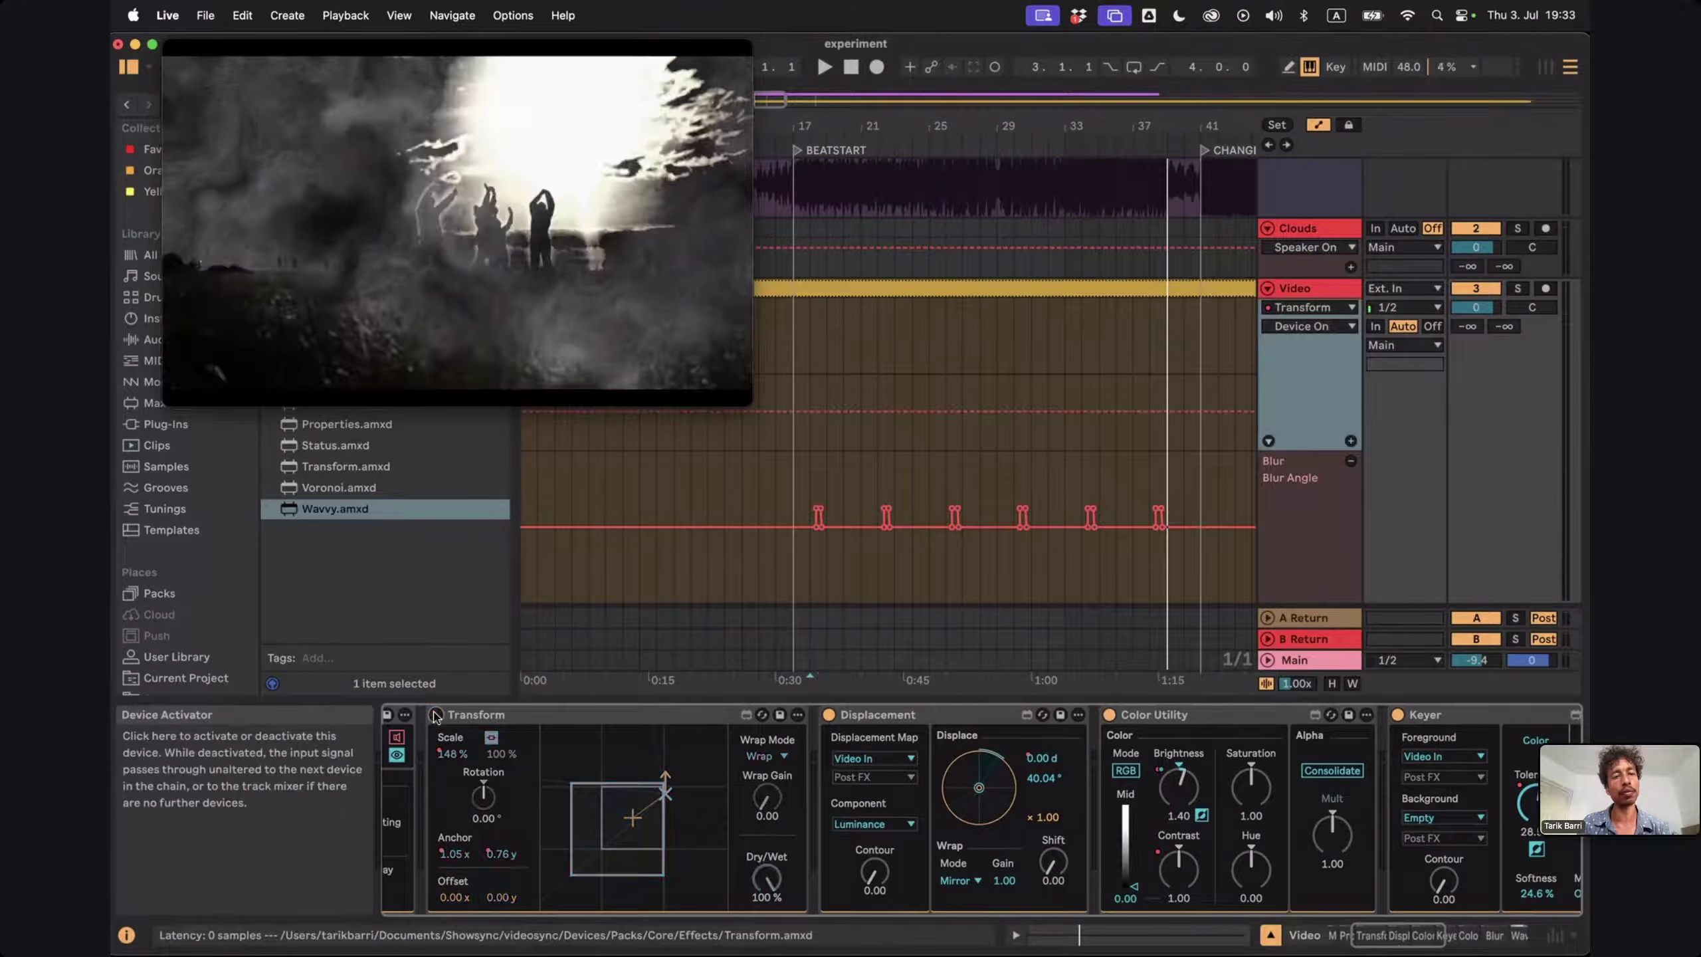
left_click(436, 714)
left_click(436, 714)
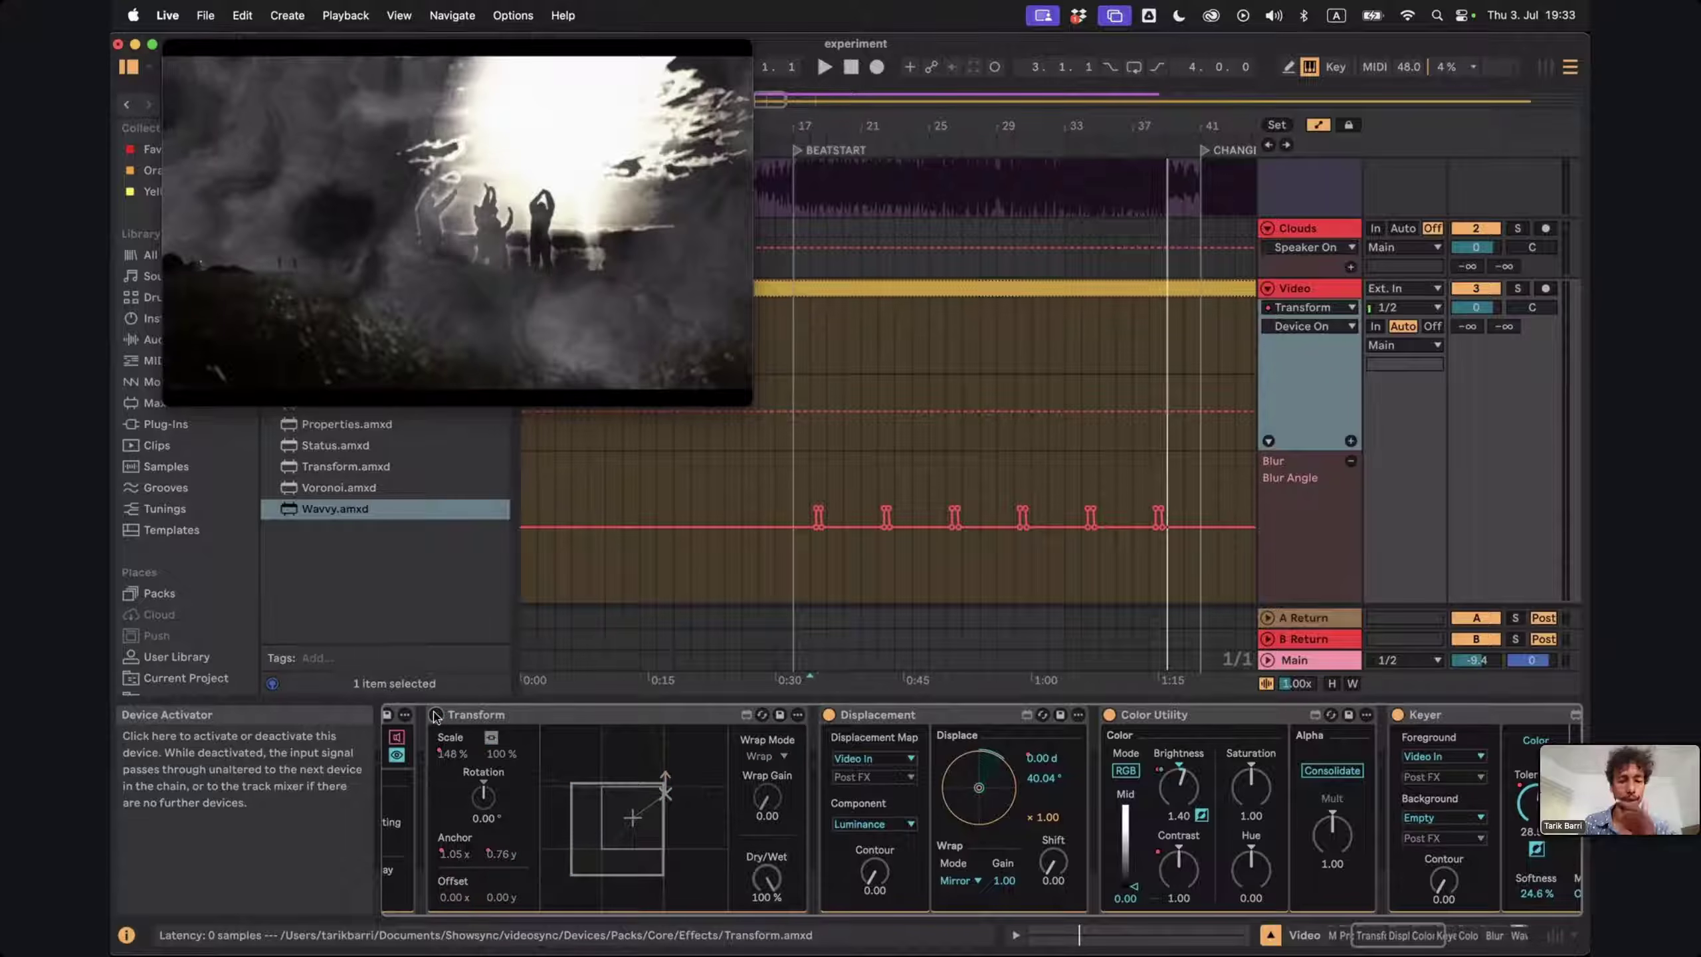
left_click(436, 714)
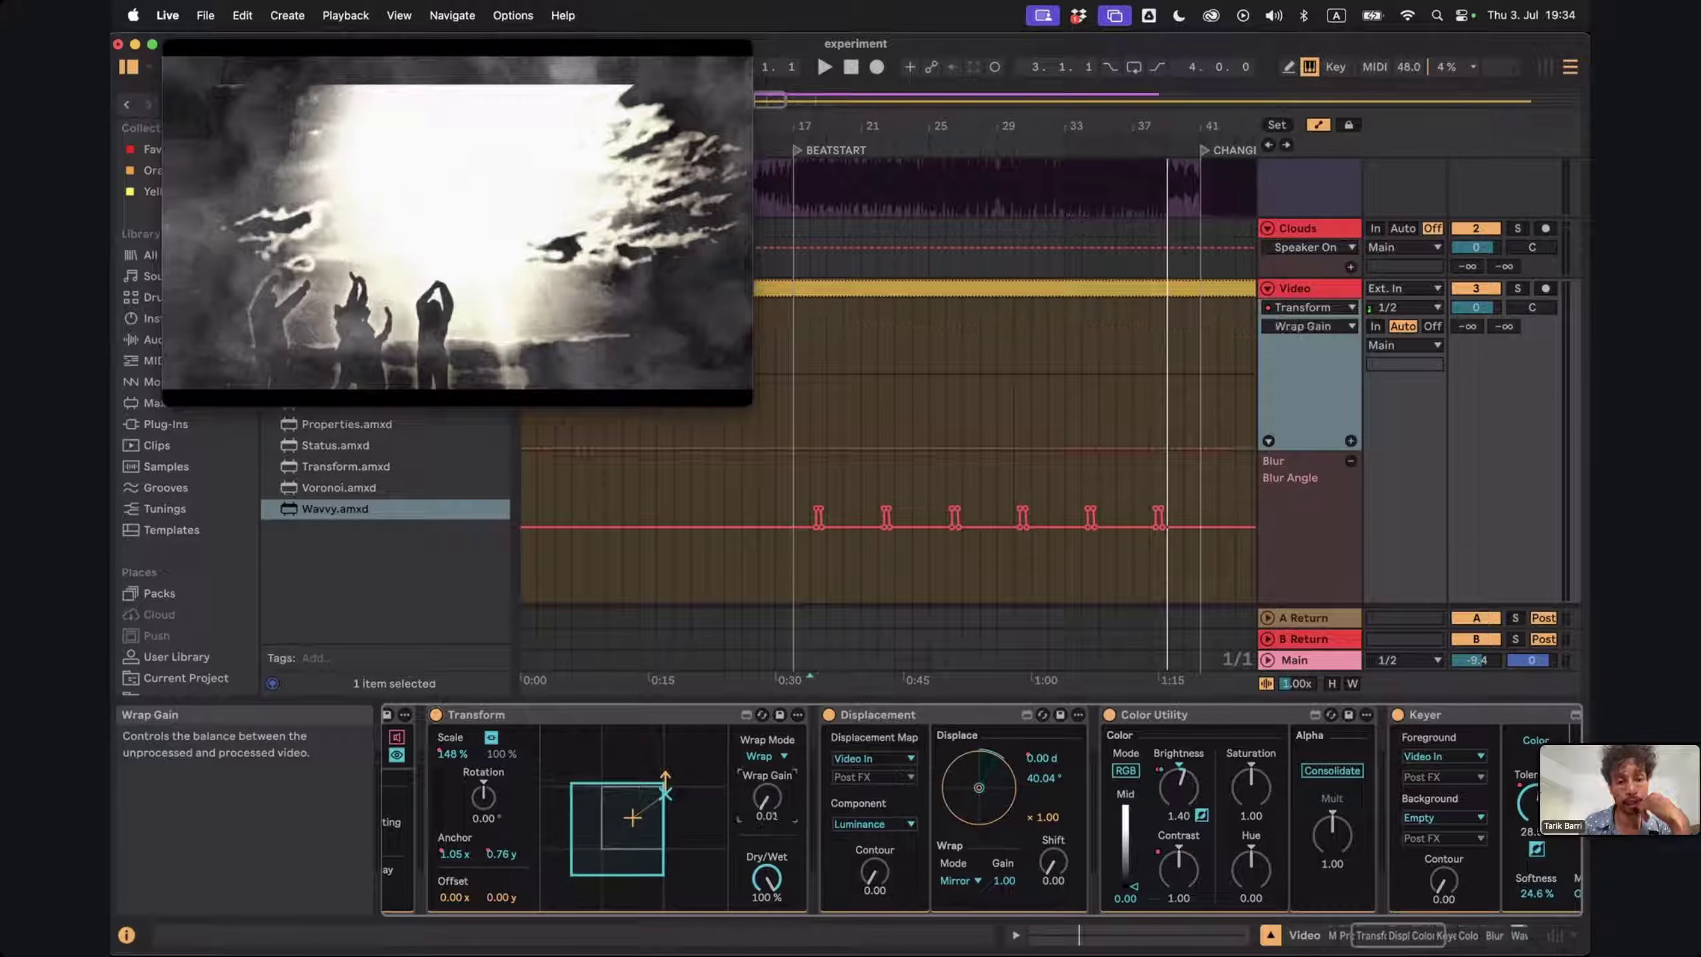
Set the Transform effect's Wrap Mode to Mirror and its Wrap Gain to 1.00
left_click_drag(767, 797, 767, 701)
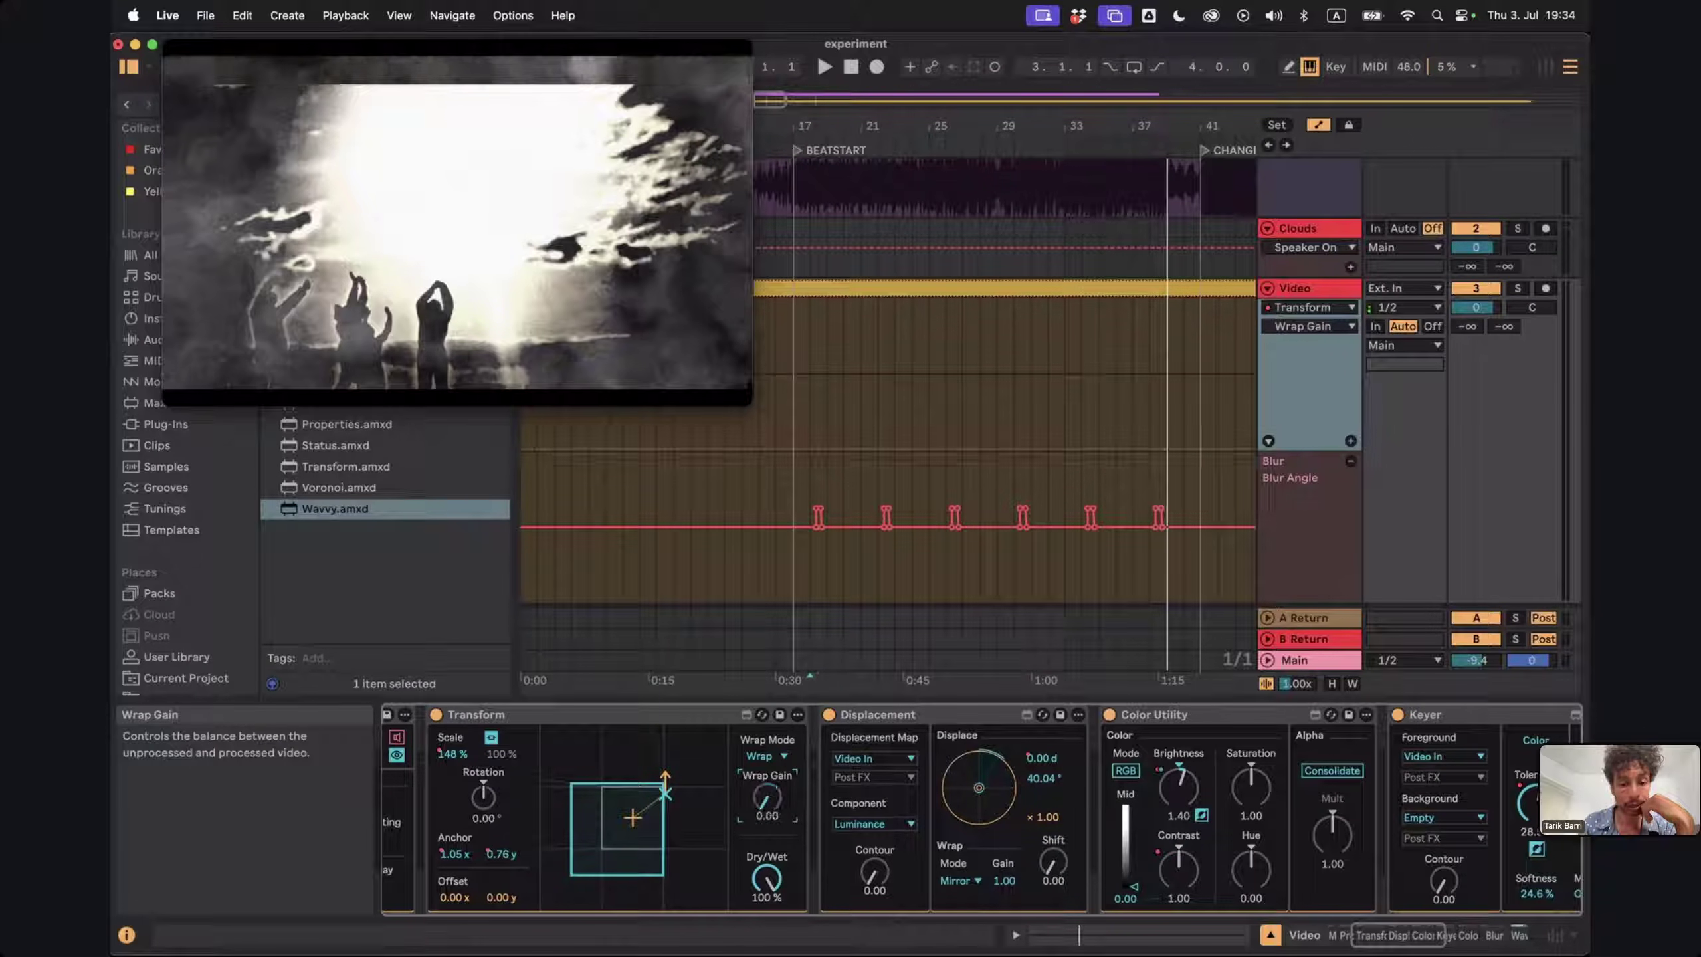
left_click(769, 756)
left_click(768, 796)
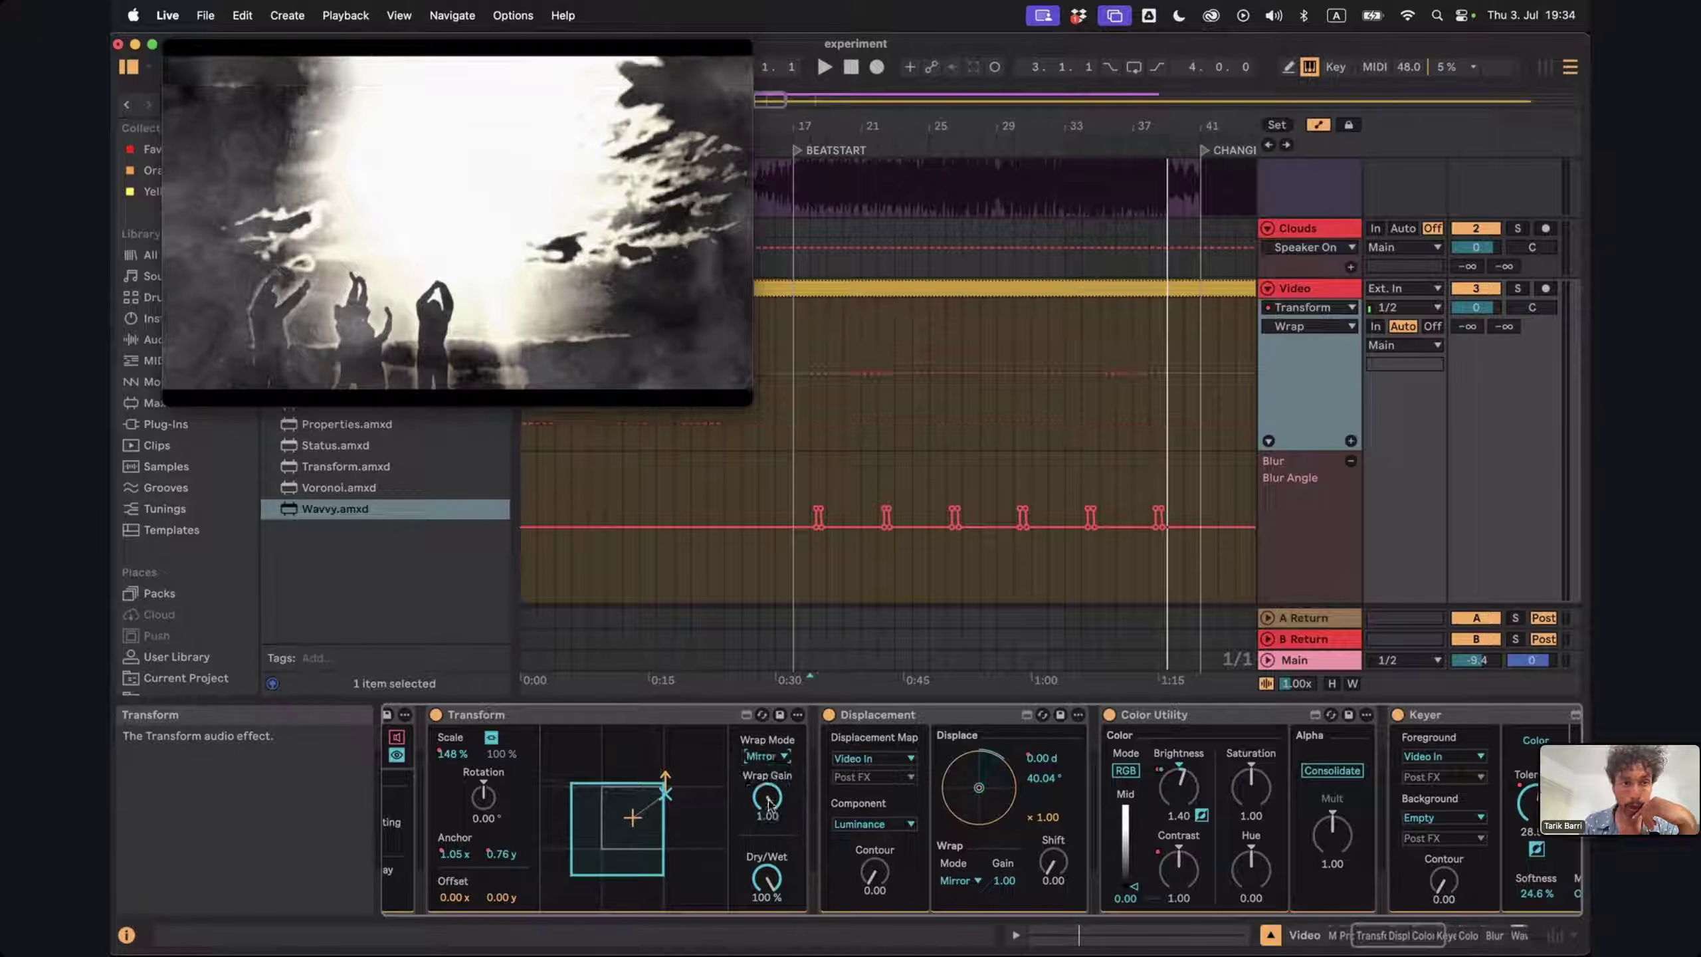
mouse_move(770, 802)
left_mouse_down()
mouse_move(770, 832)
mouse_move(770, 802)
left_mouse_up()
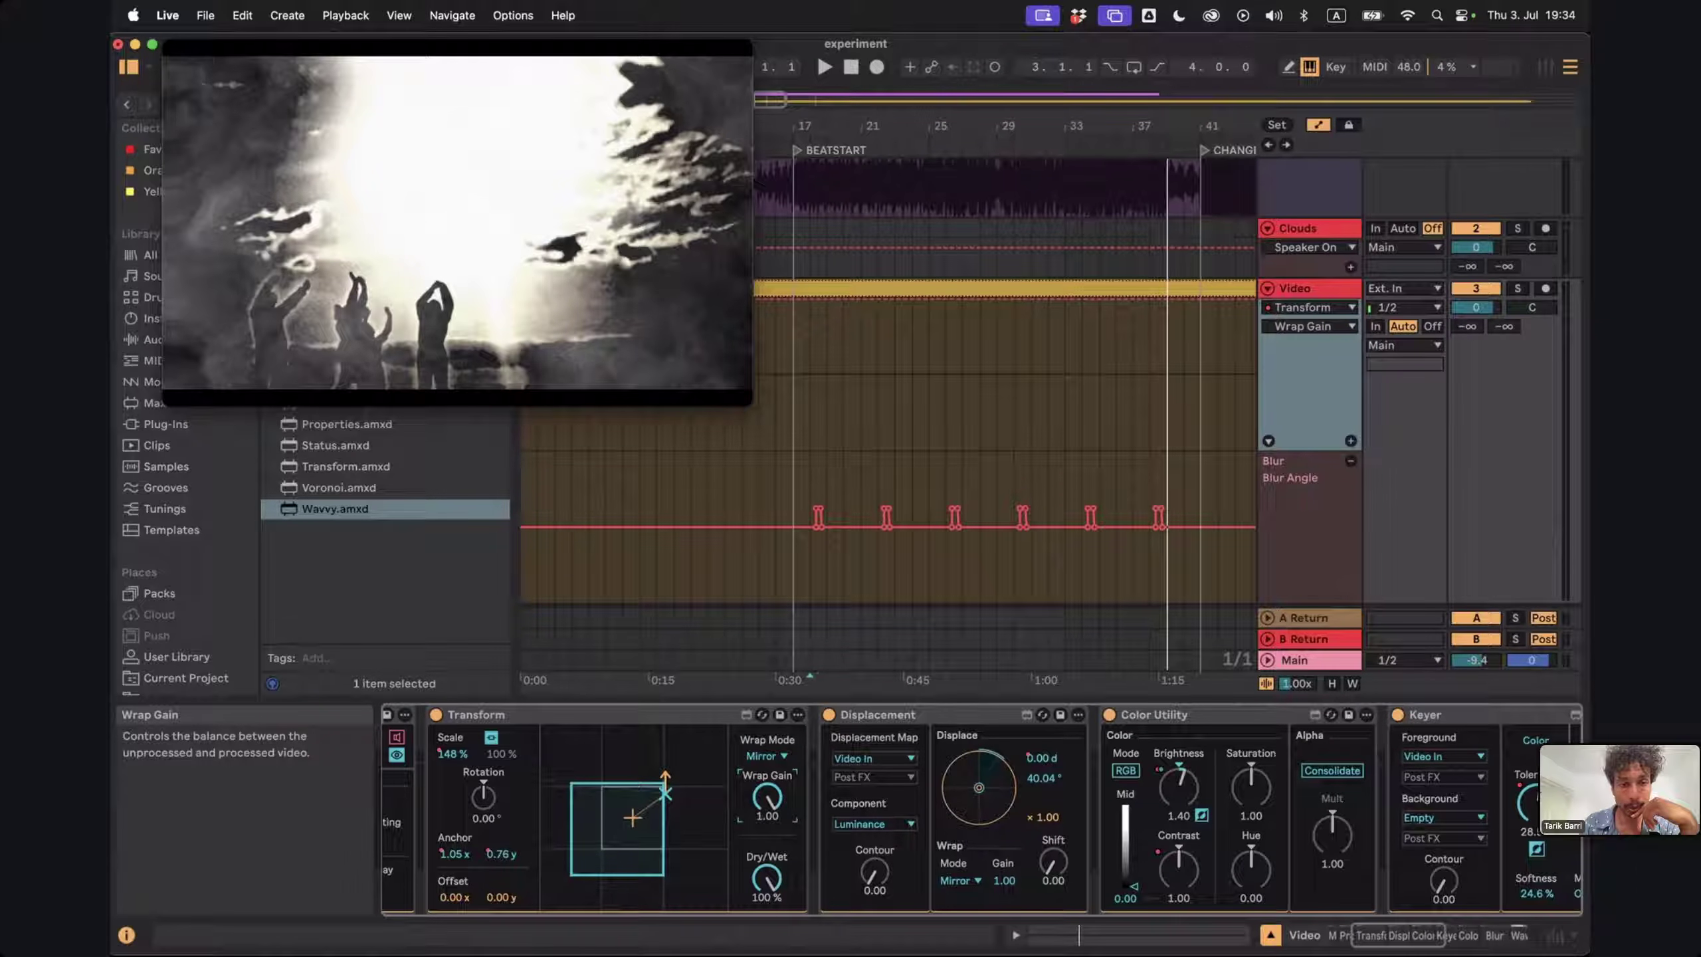
left_click_drag(770, 802, 770, 813)
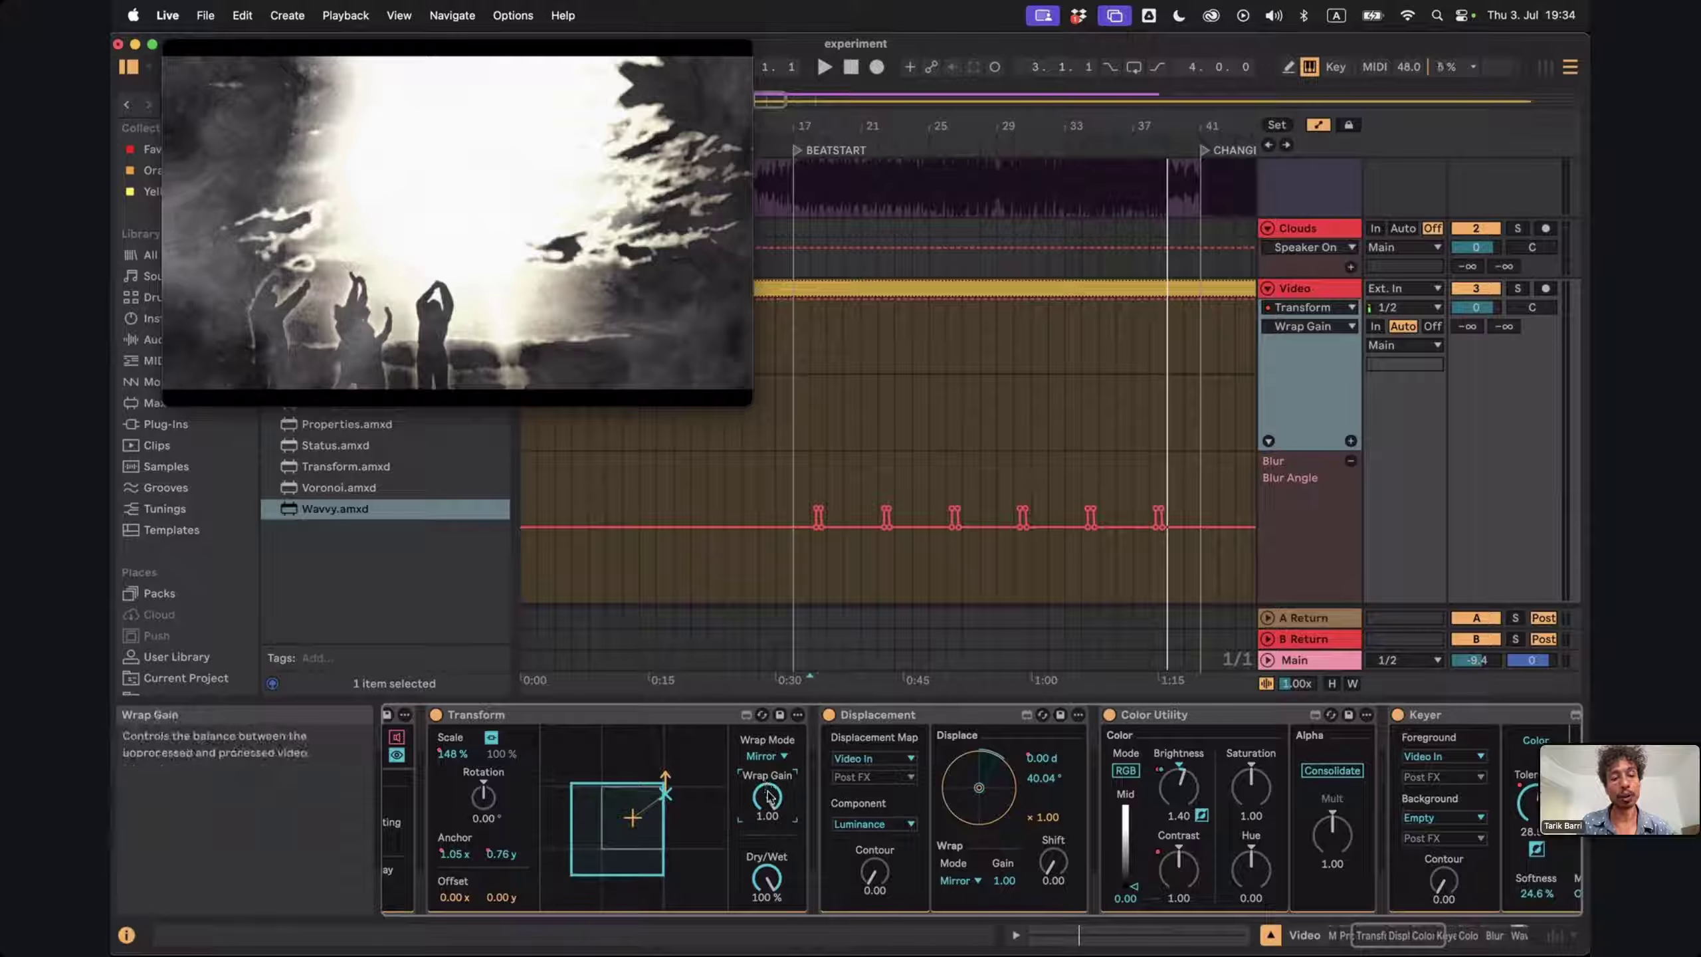
left_click_drag(769, 797, 769, 802)
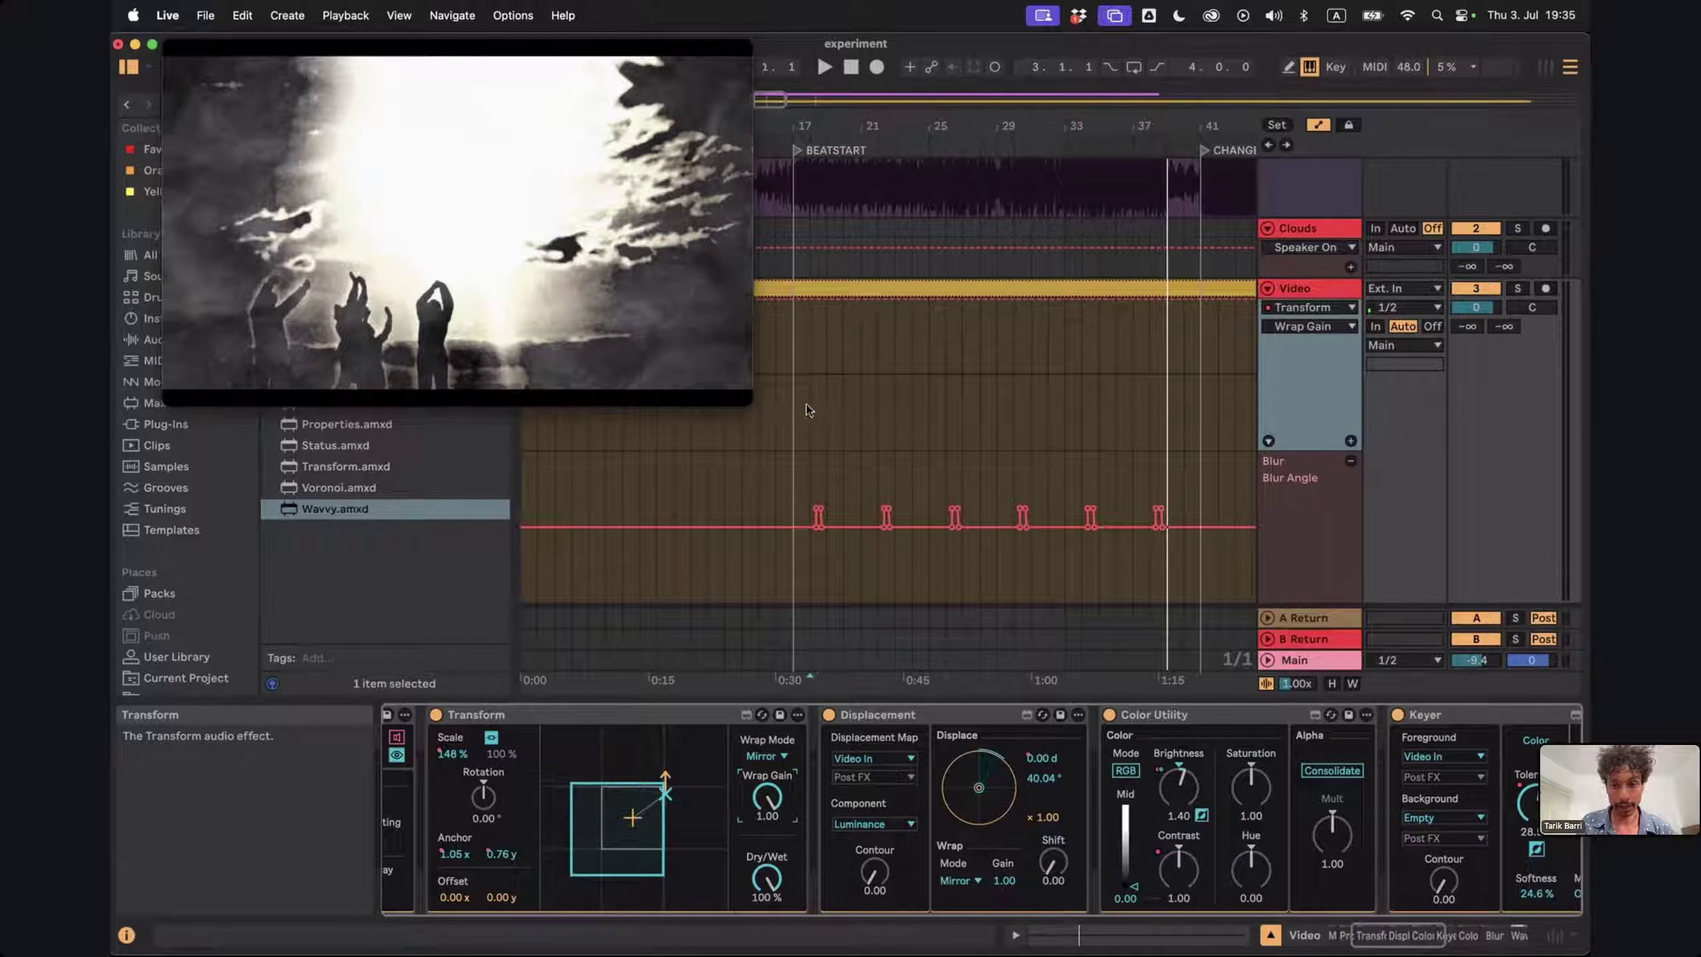
Skew the Blur Size X automation from bar 17 to 42 so its spikes grow gradually higher toward the end
key("space")
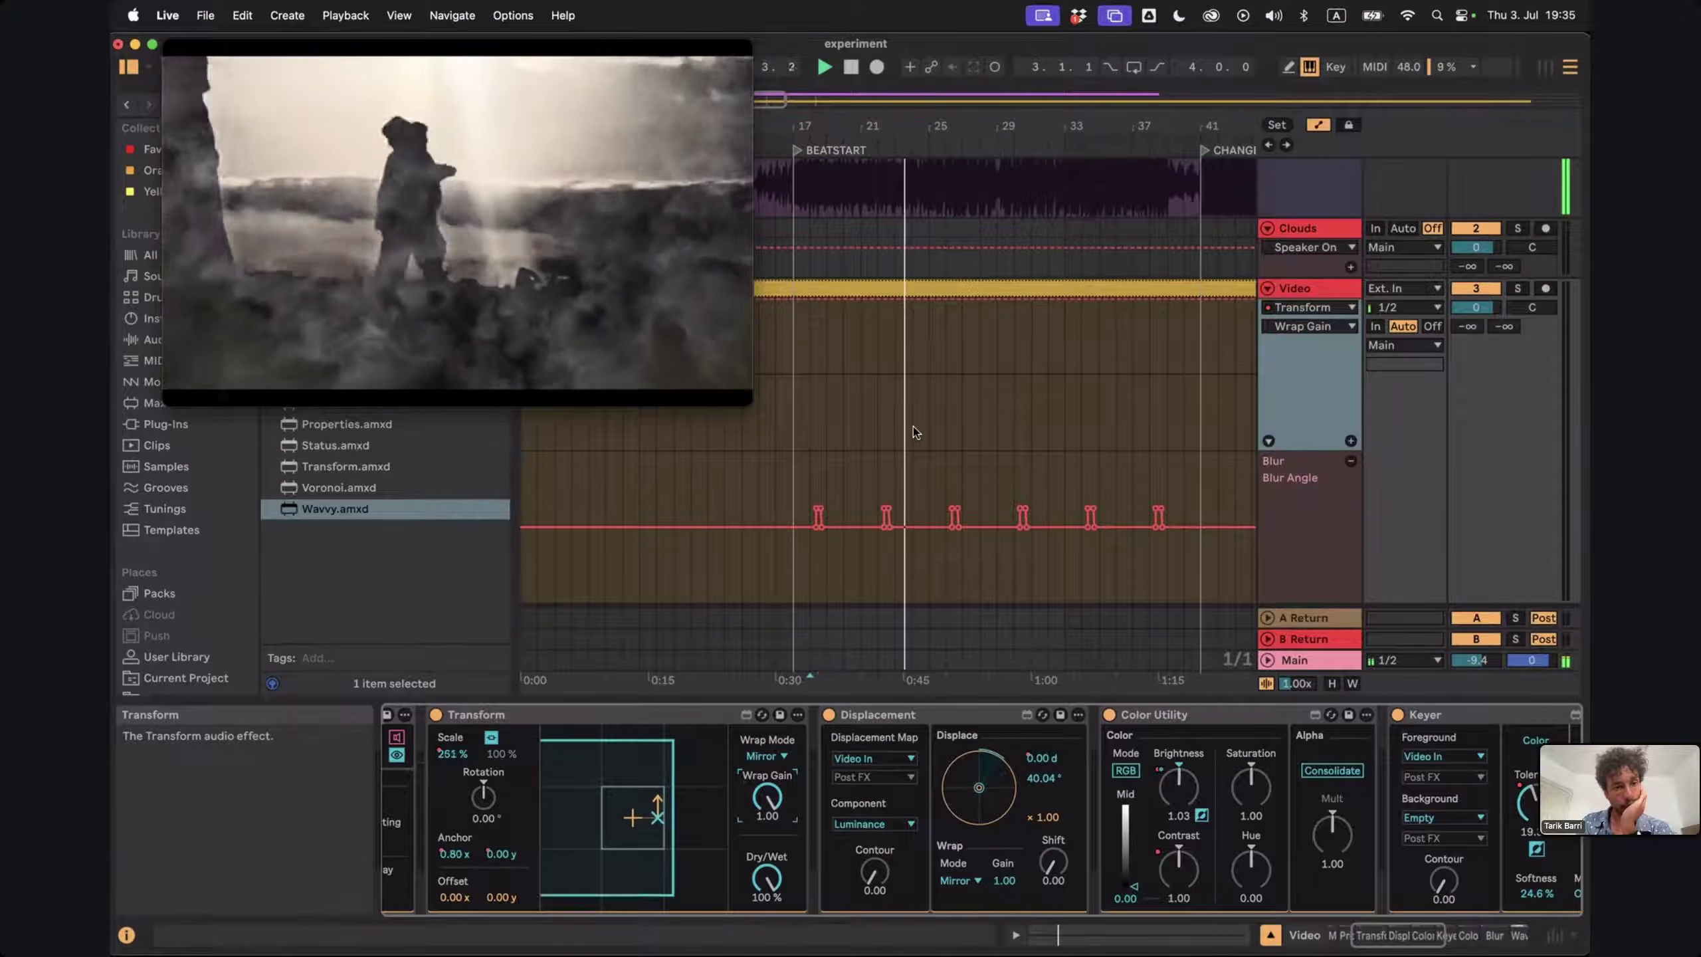
scroll(1029, 445, "down", 1)
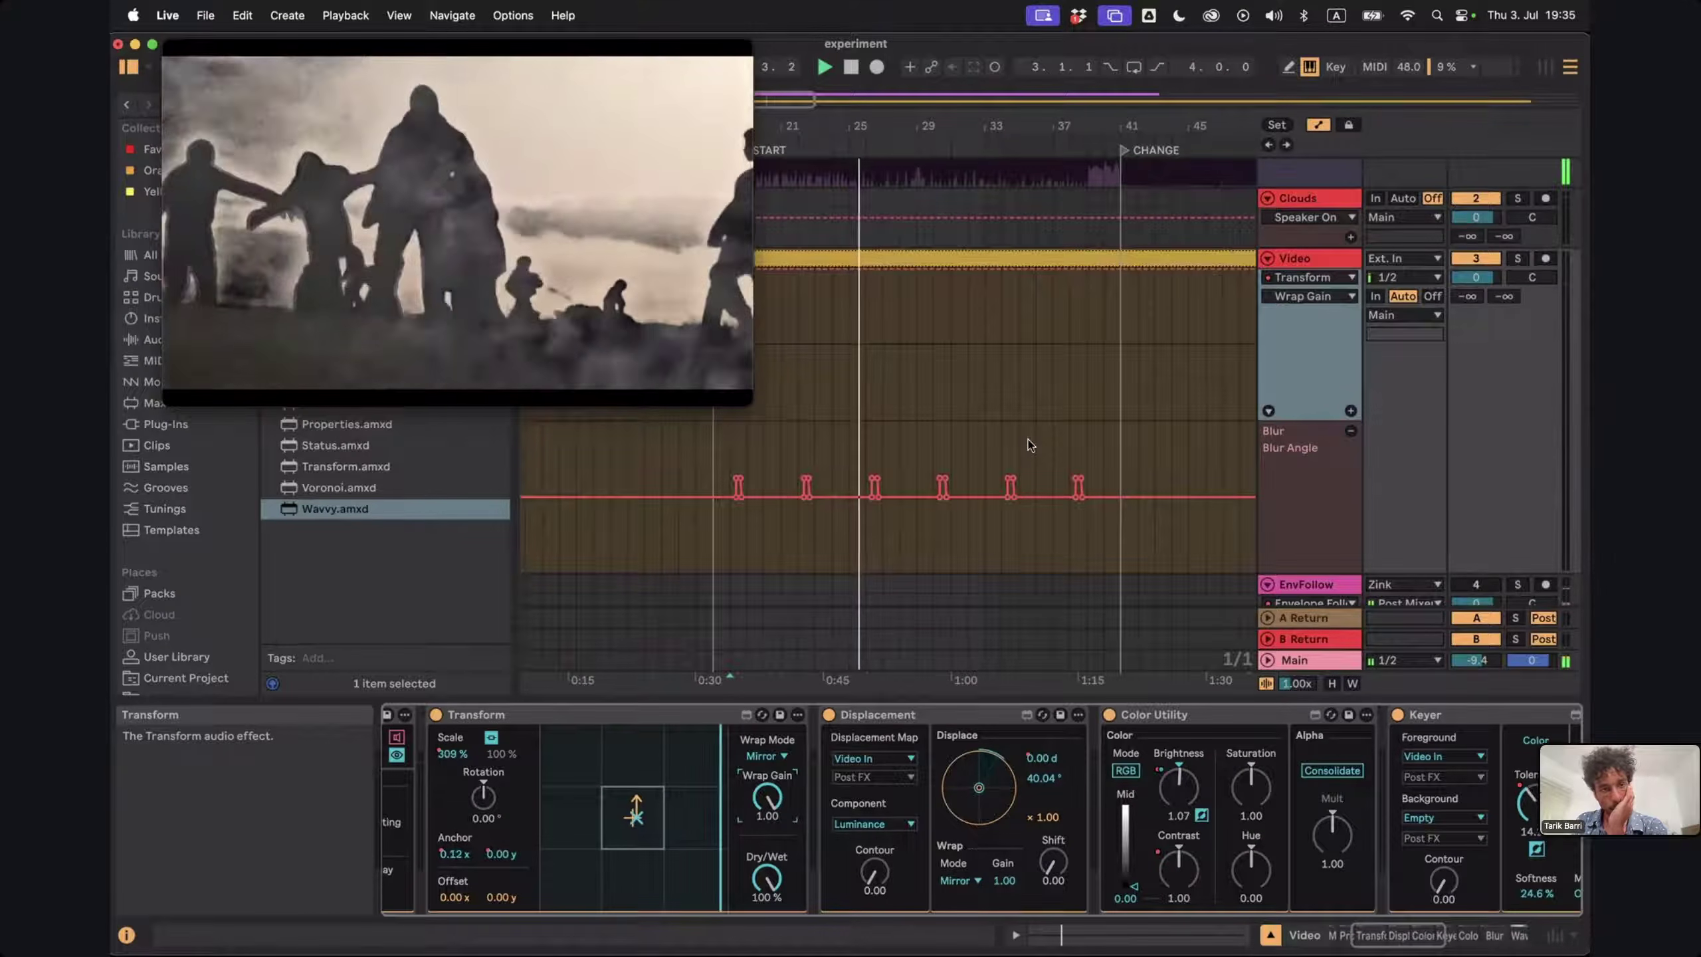
scroll(1111, 800, "right", 1)
scroll(1111, 801, "right", 10)
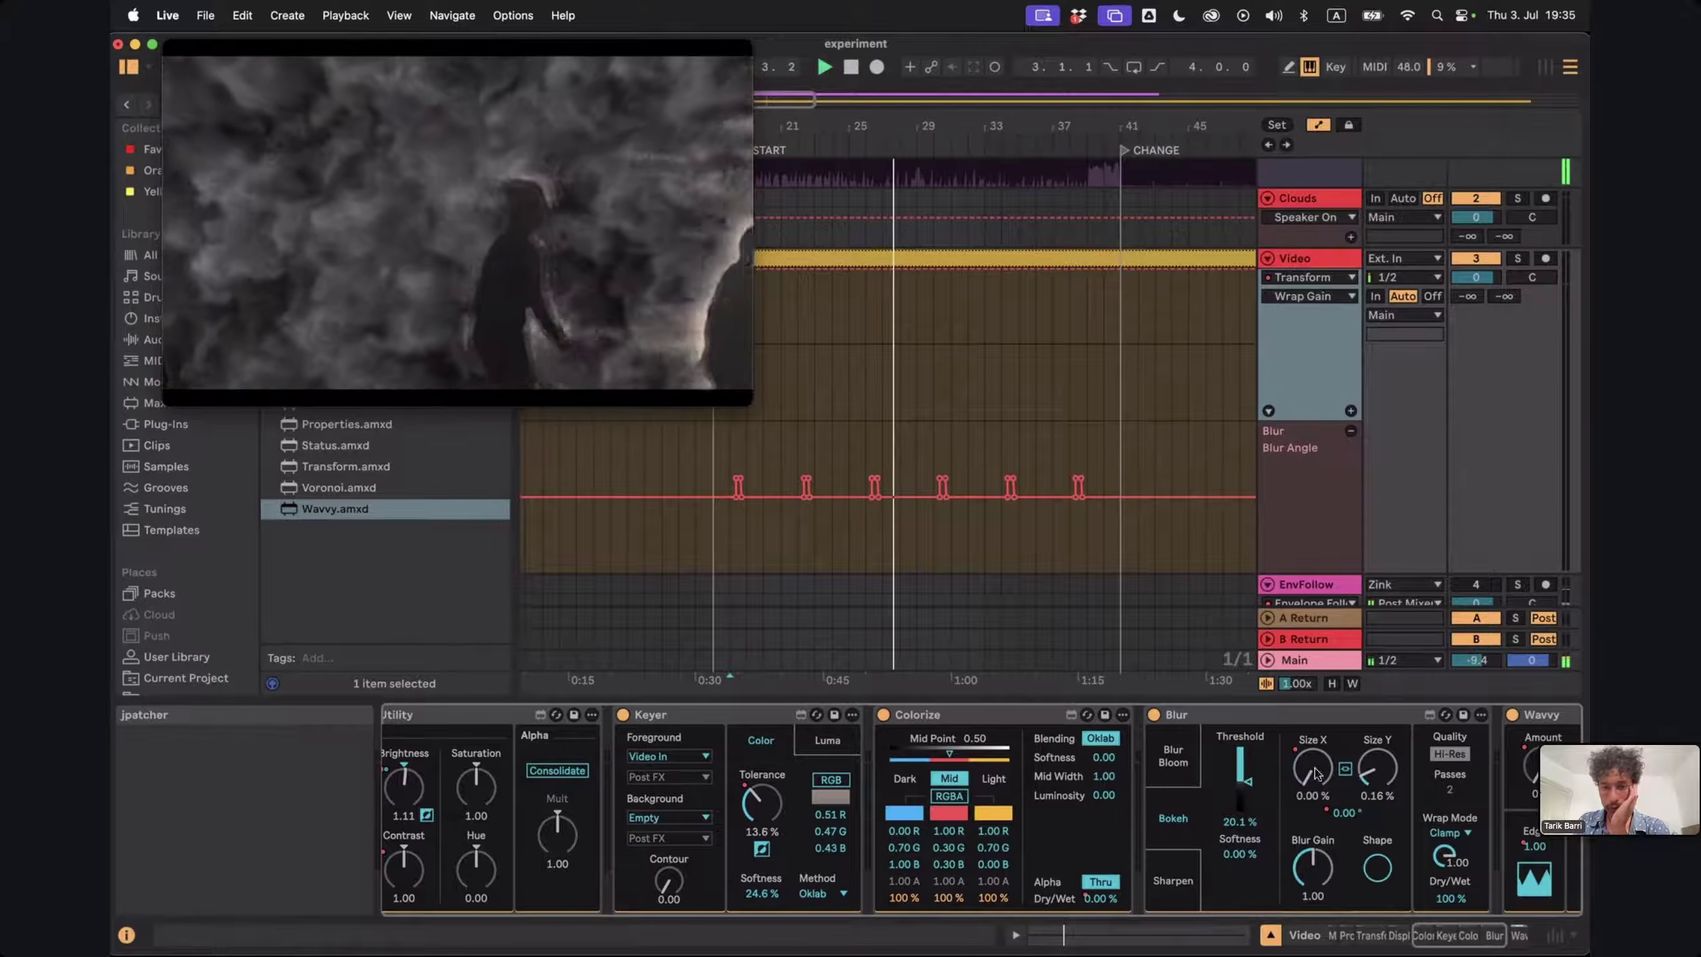
left_click(1311, 766)
scroll(804, 275, "left", 3)
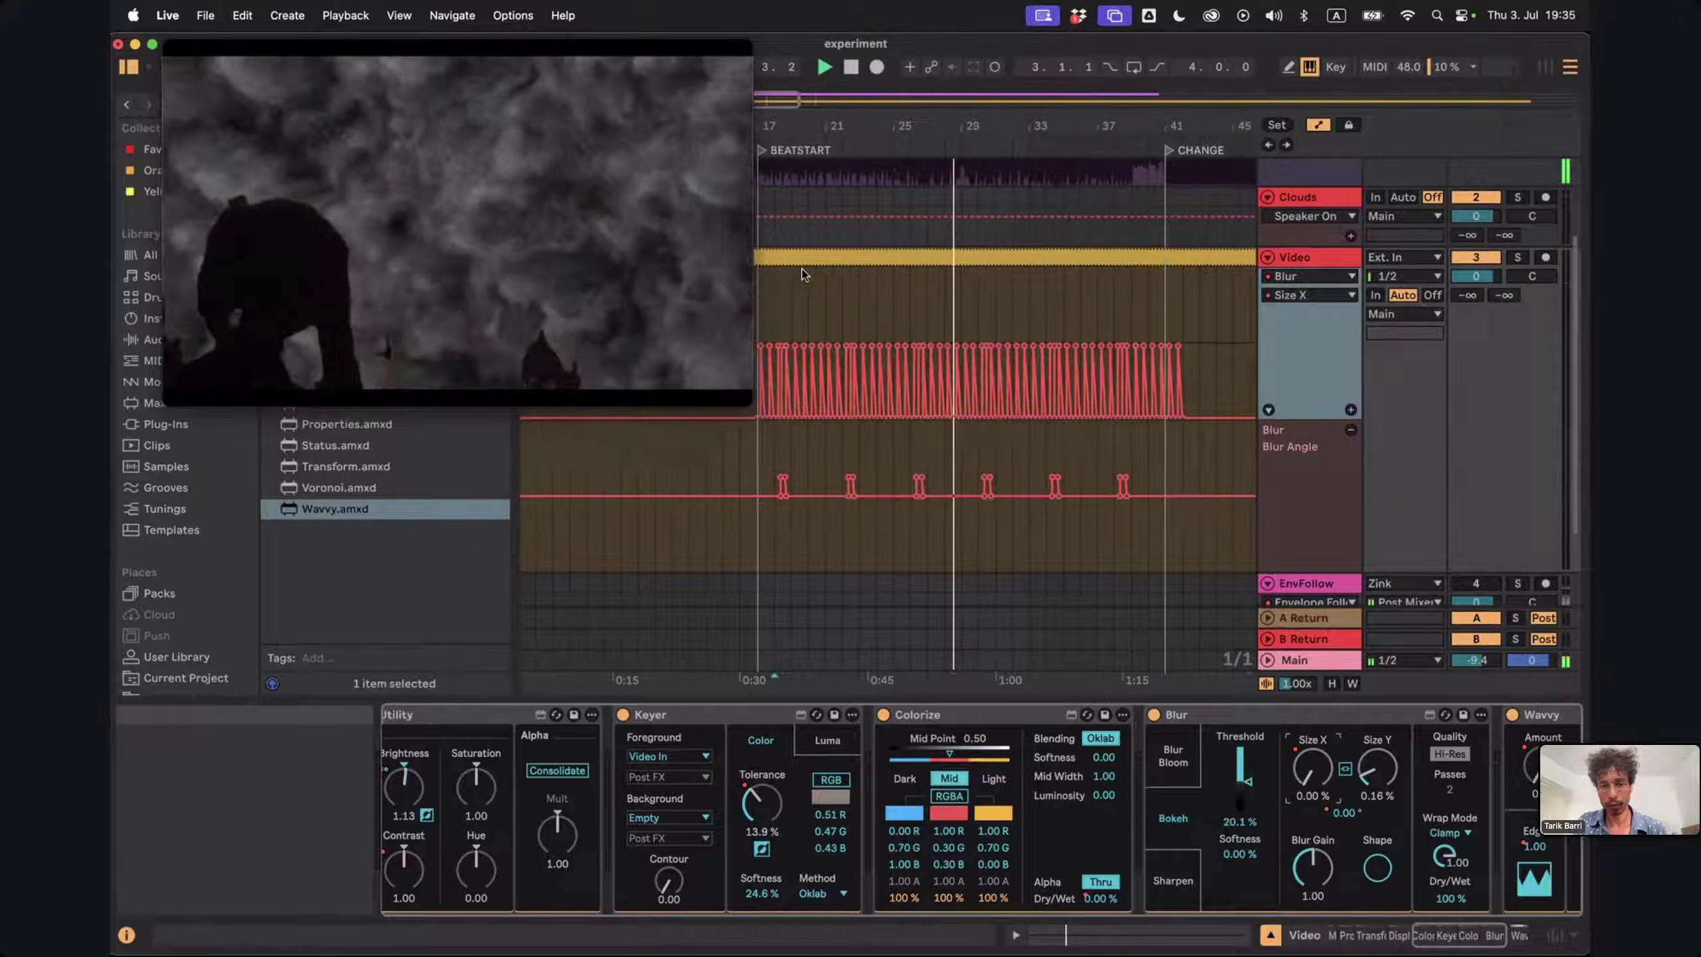
left_click(797, 309)
left_click_drag(795, 303, 1214, 338)
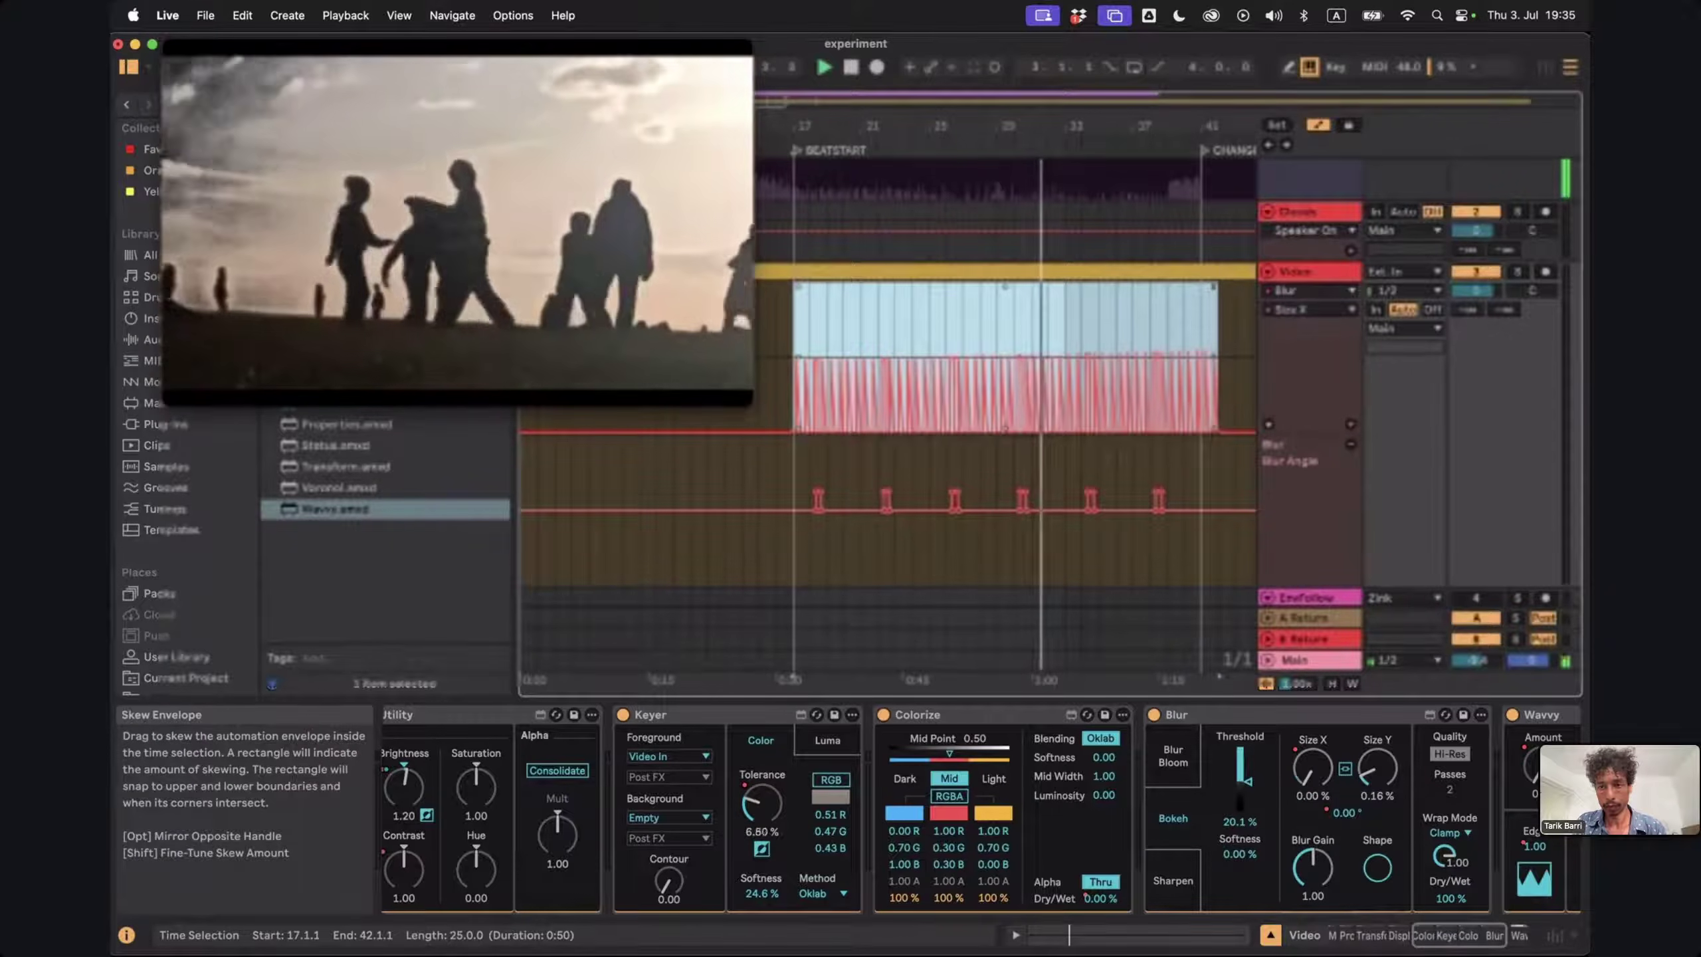
left_click_drag(1214, 288, 1213, 315)
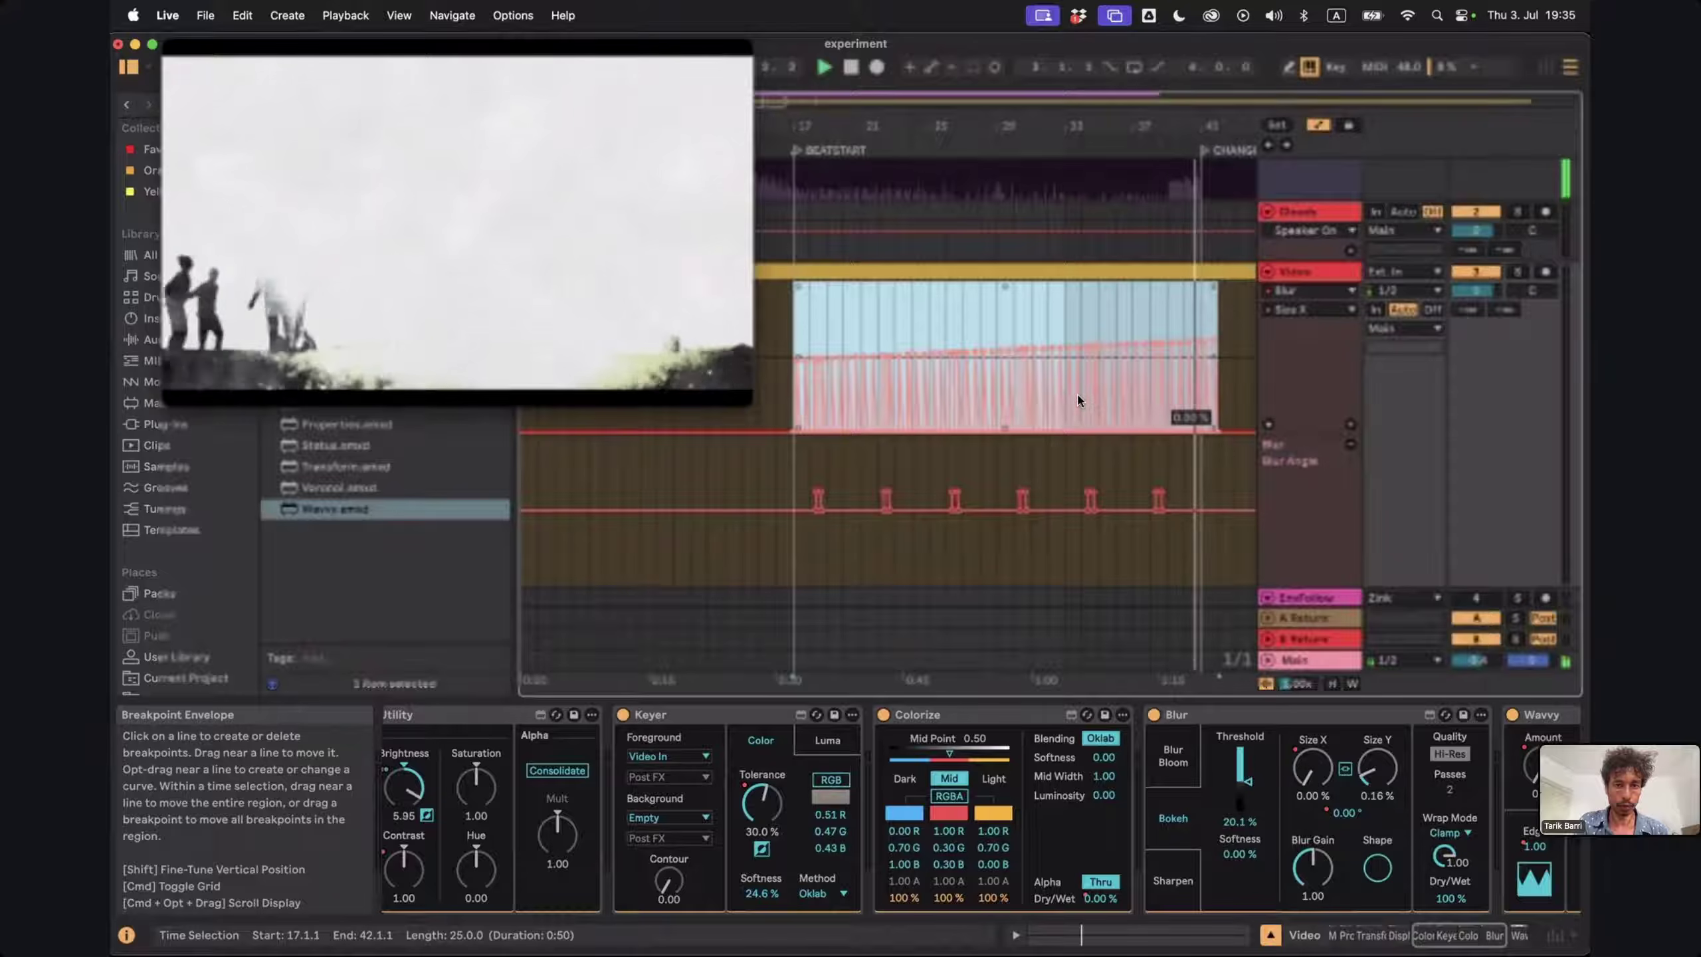
left_click(1111, 310)
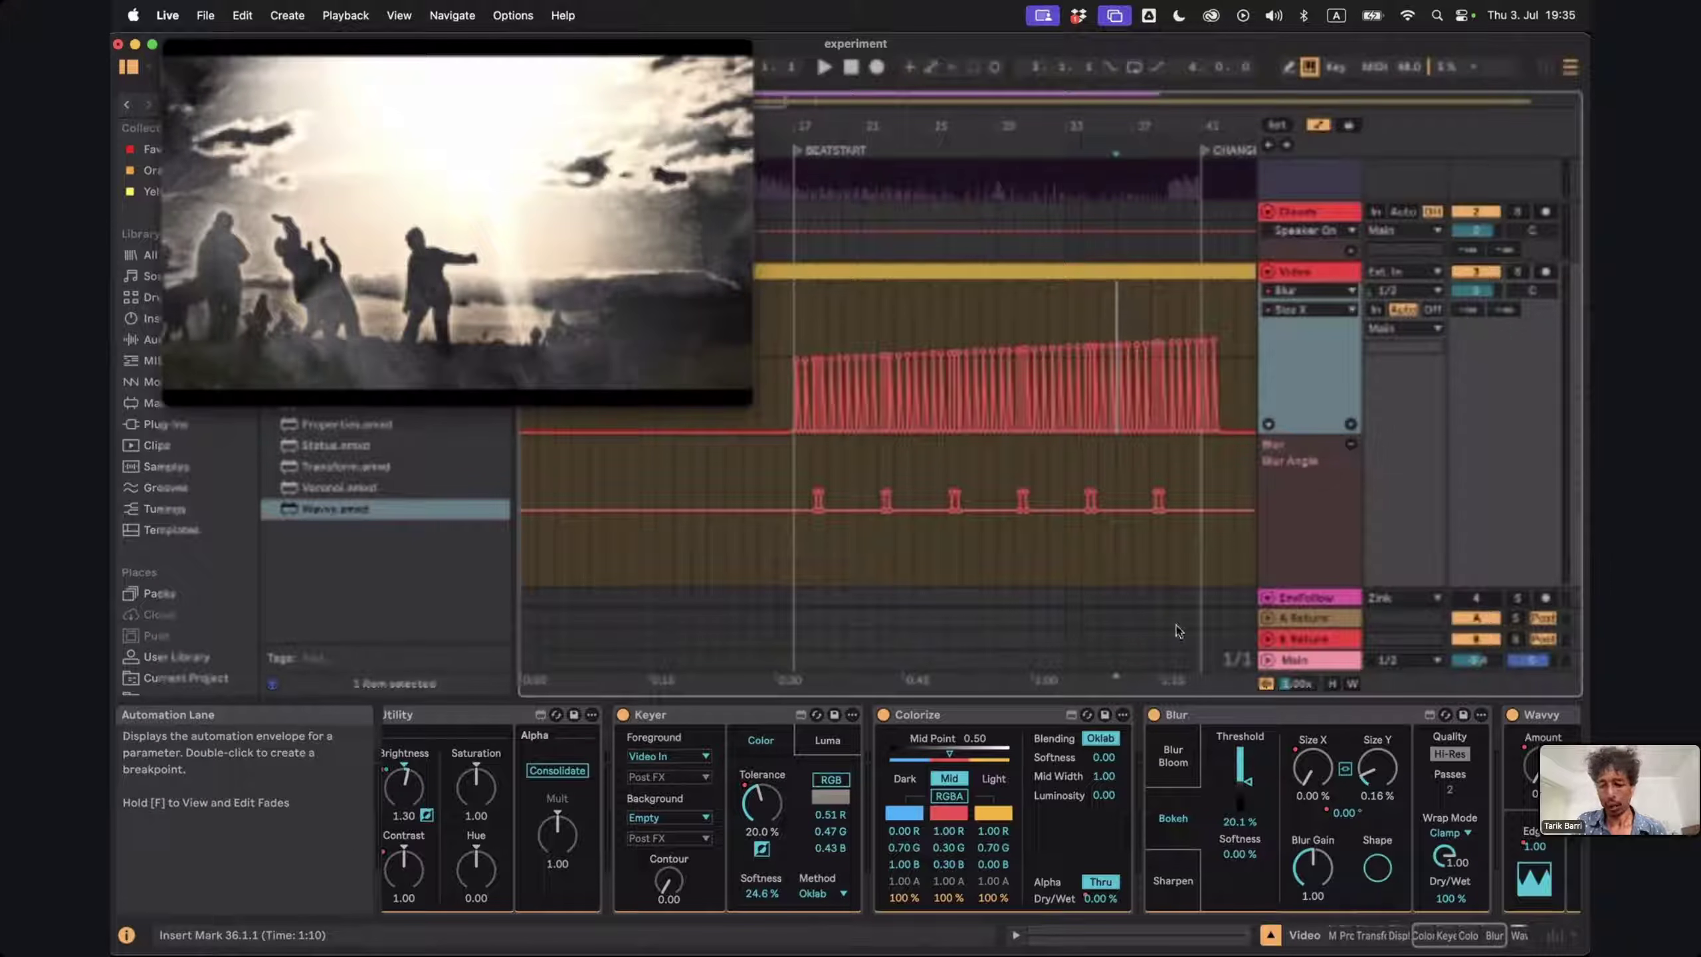
Lower the Color Utility Brightness peak at the CHANGE marker to 1.84 and play the bar leading up to it
scroll(1176, 772, "right", 4)
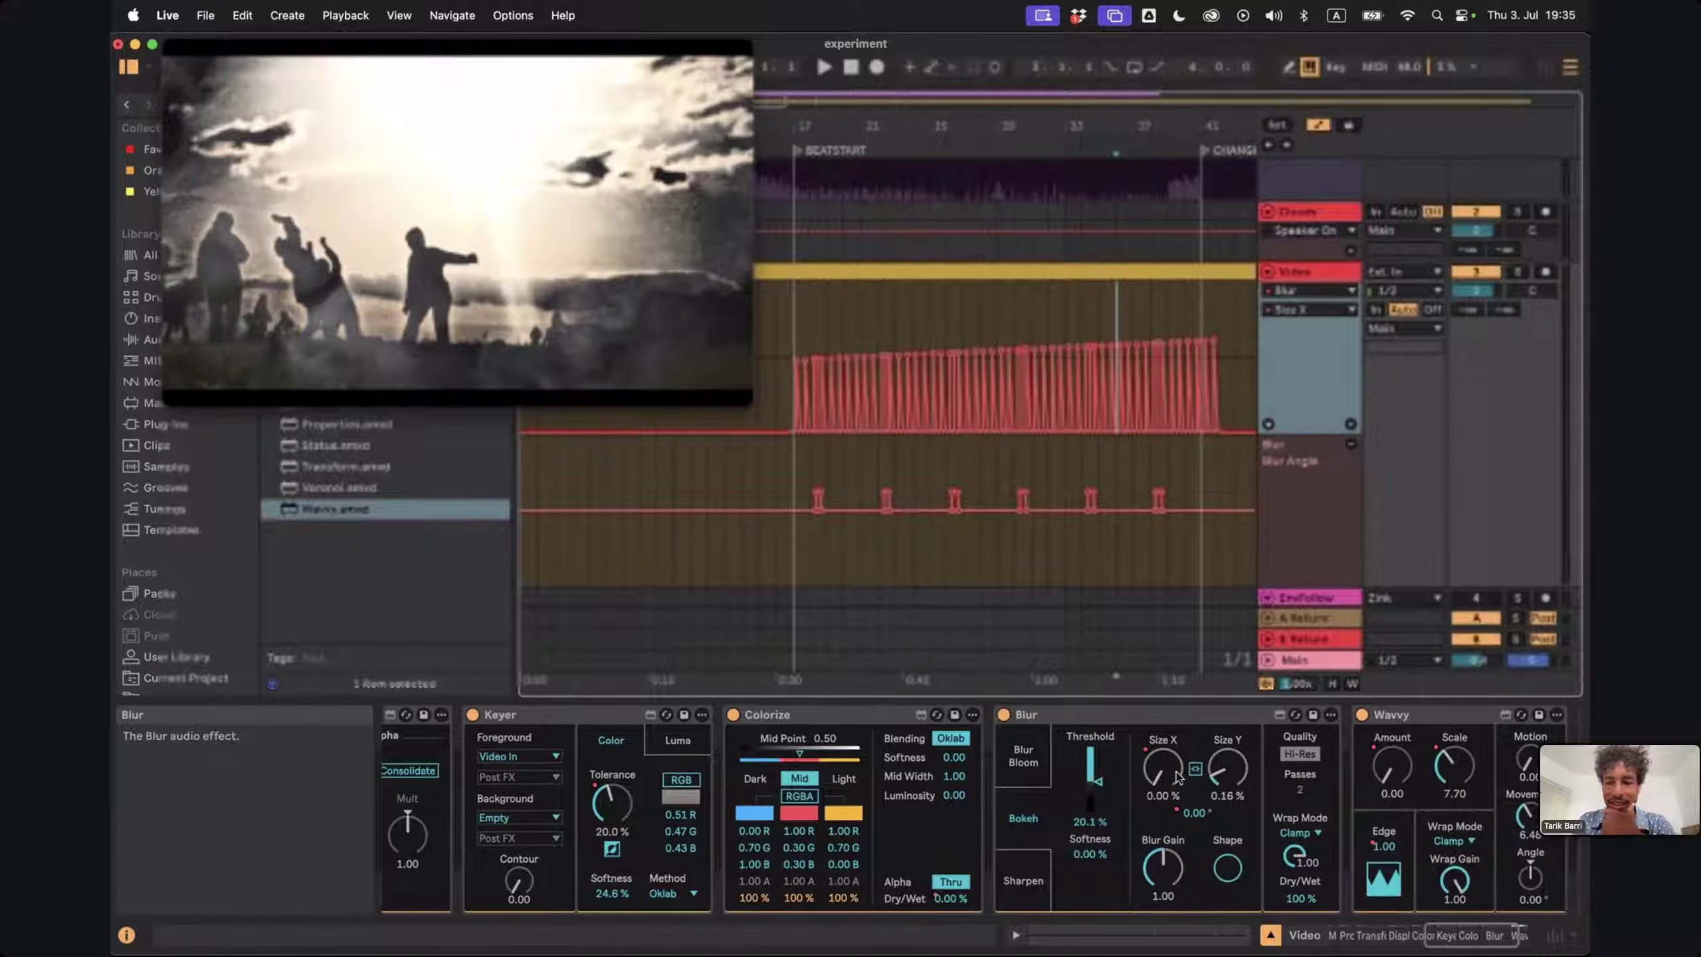
scroll(1177, 772, "left", 8)
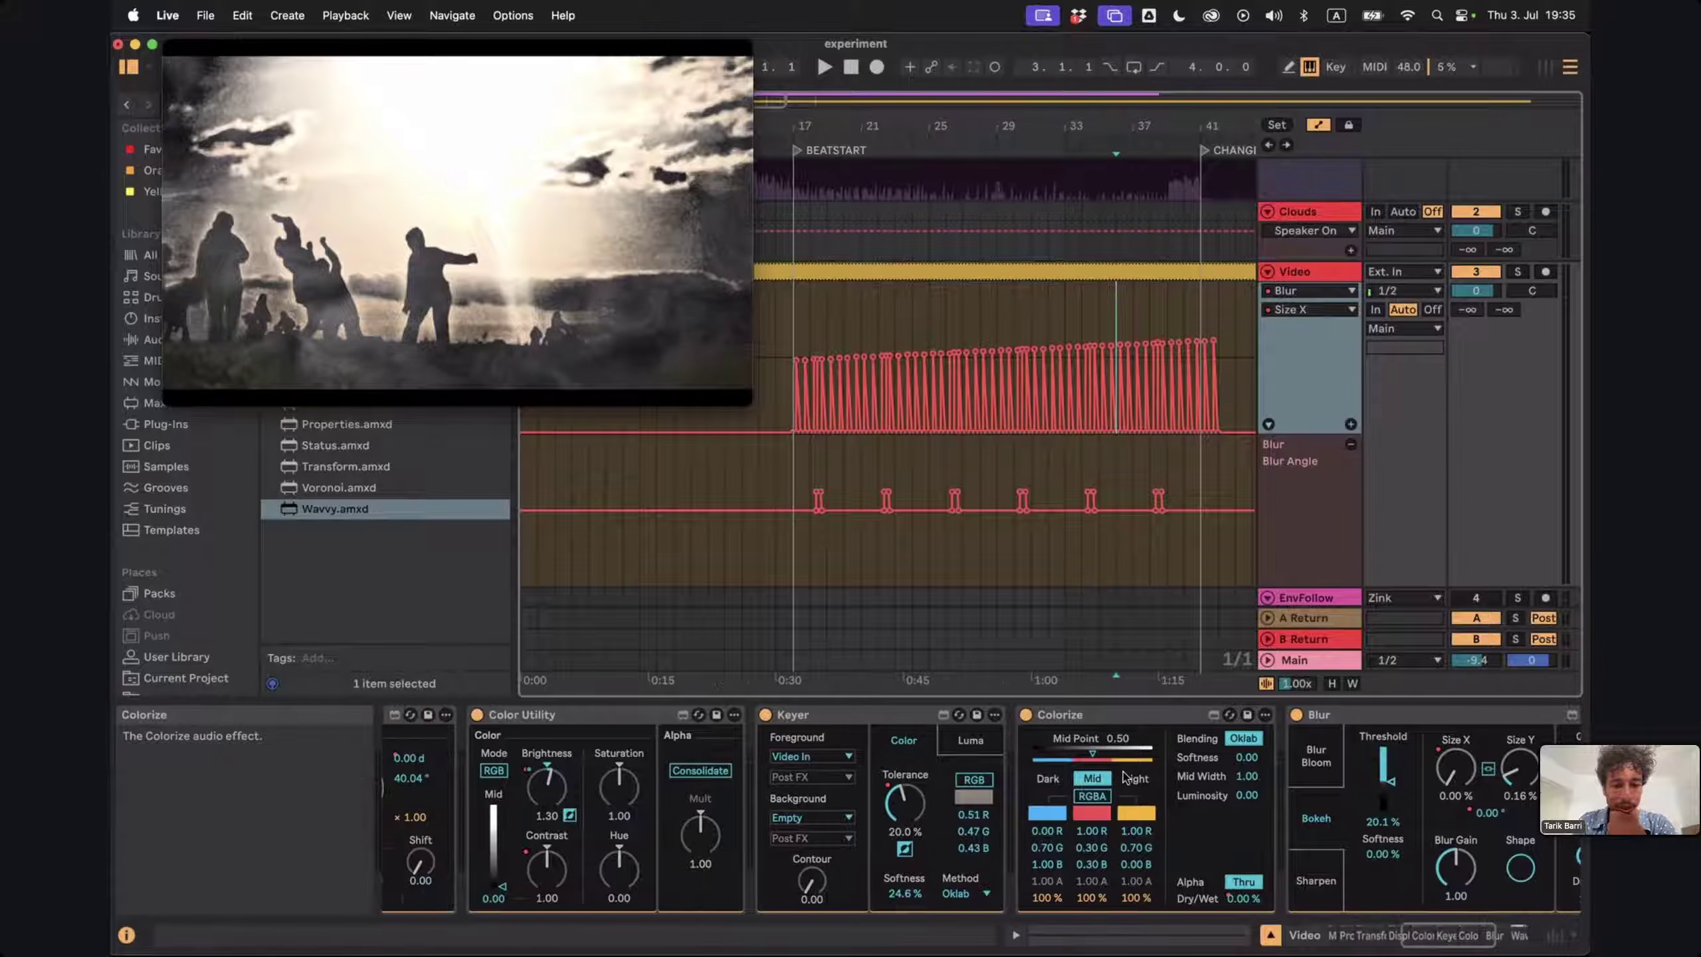
scroll(1125, 776, "left", 2)
left_click(608, 789)
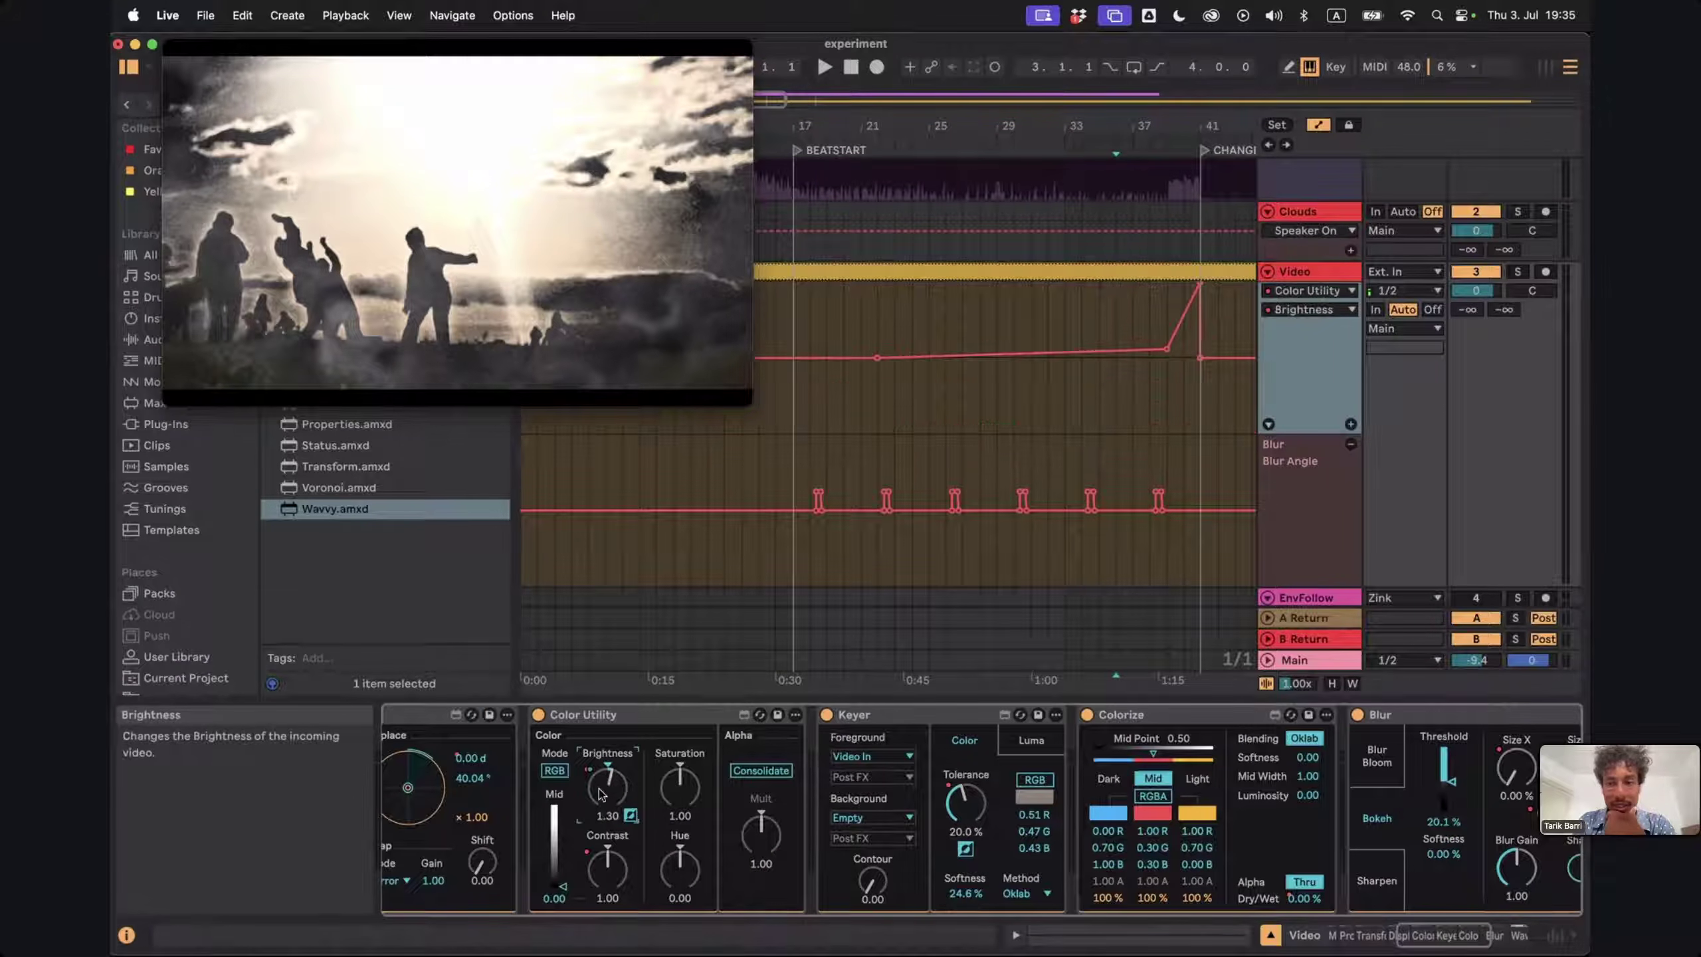
left_click(1200, 288)
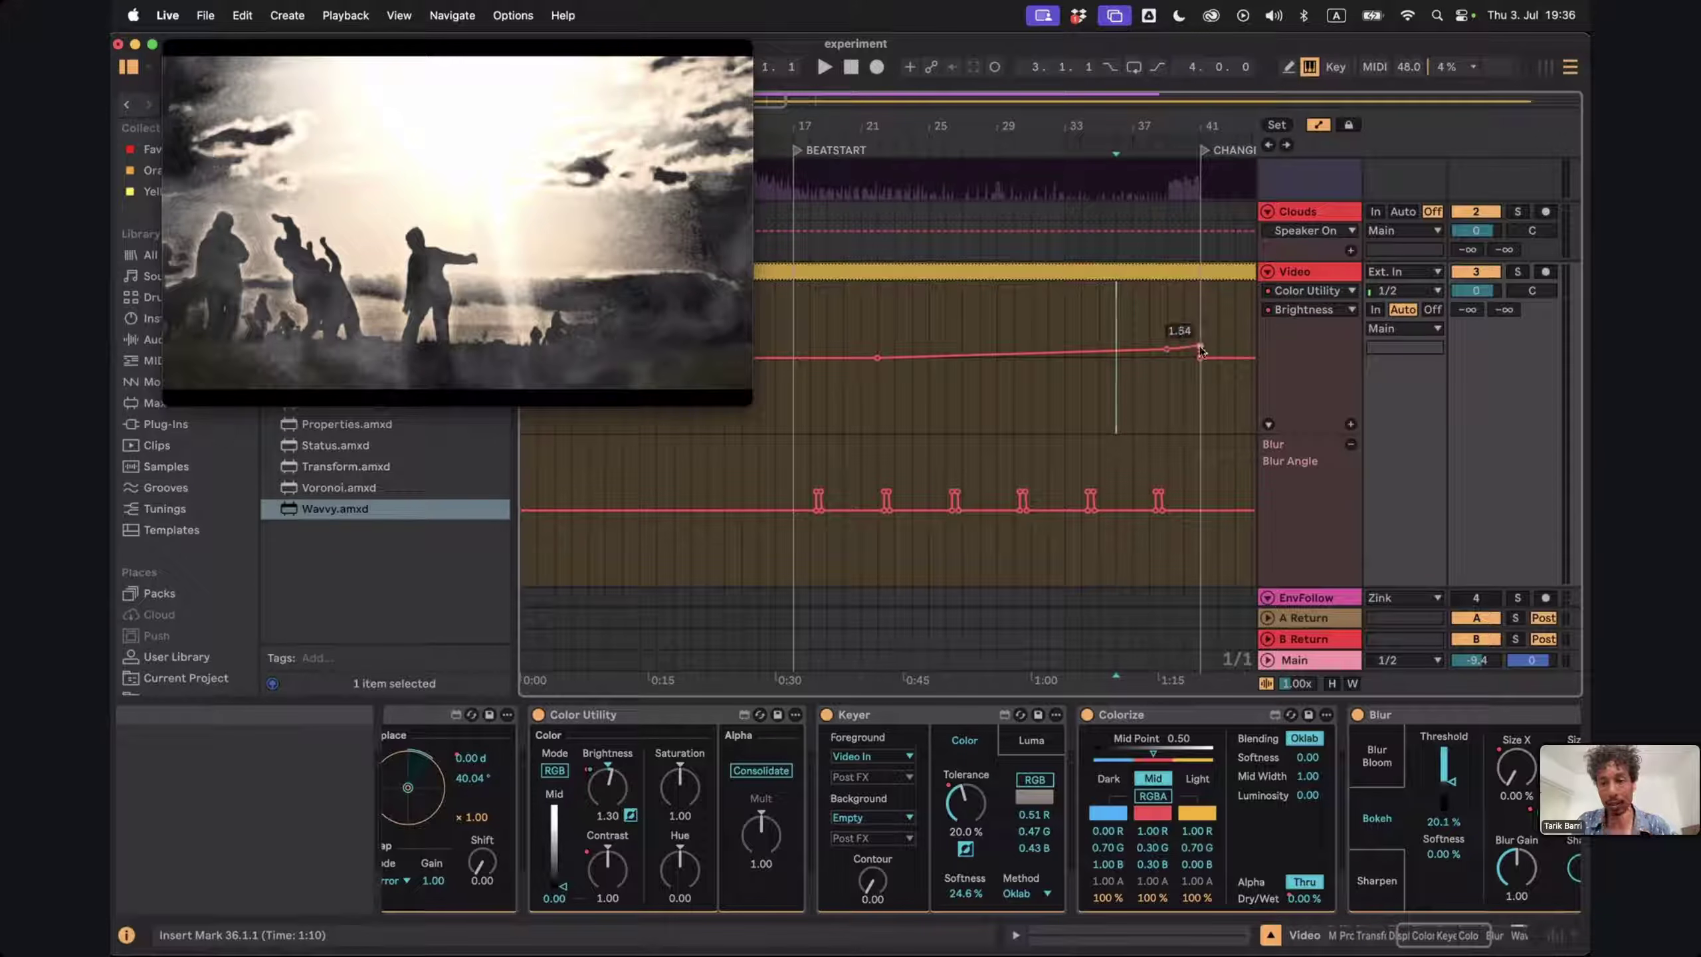
left_click(1183, 323)
key("space")
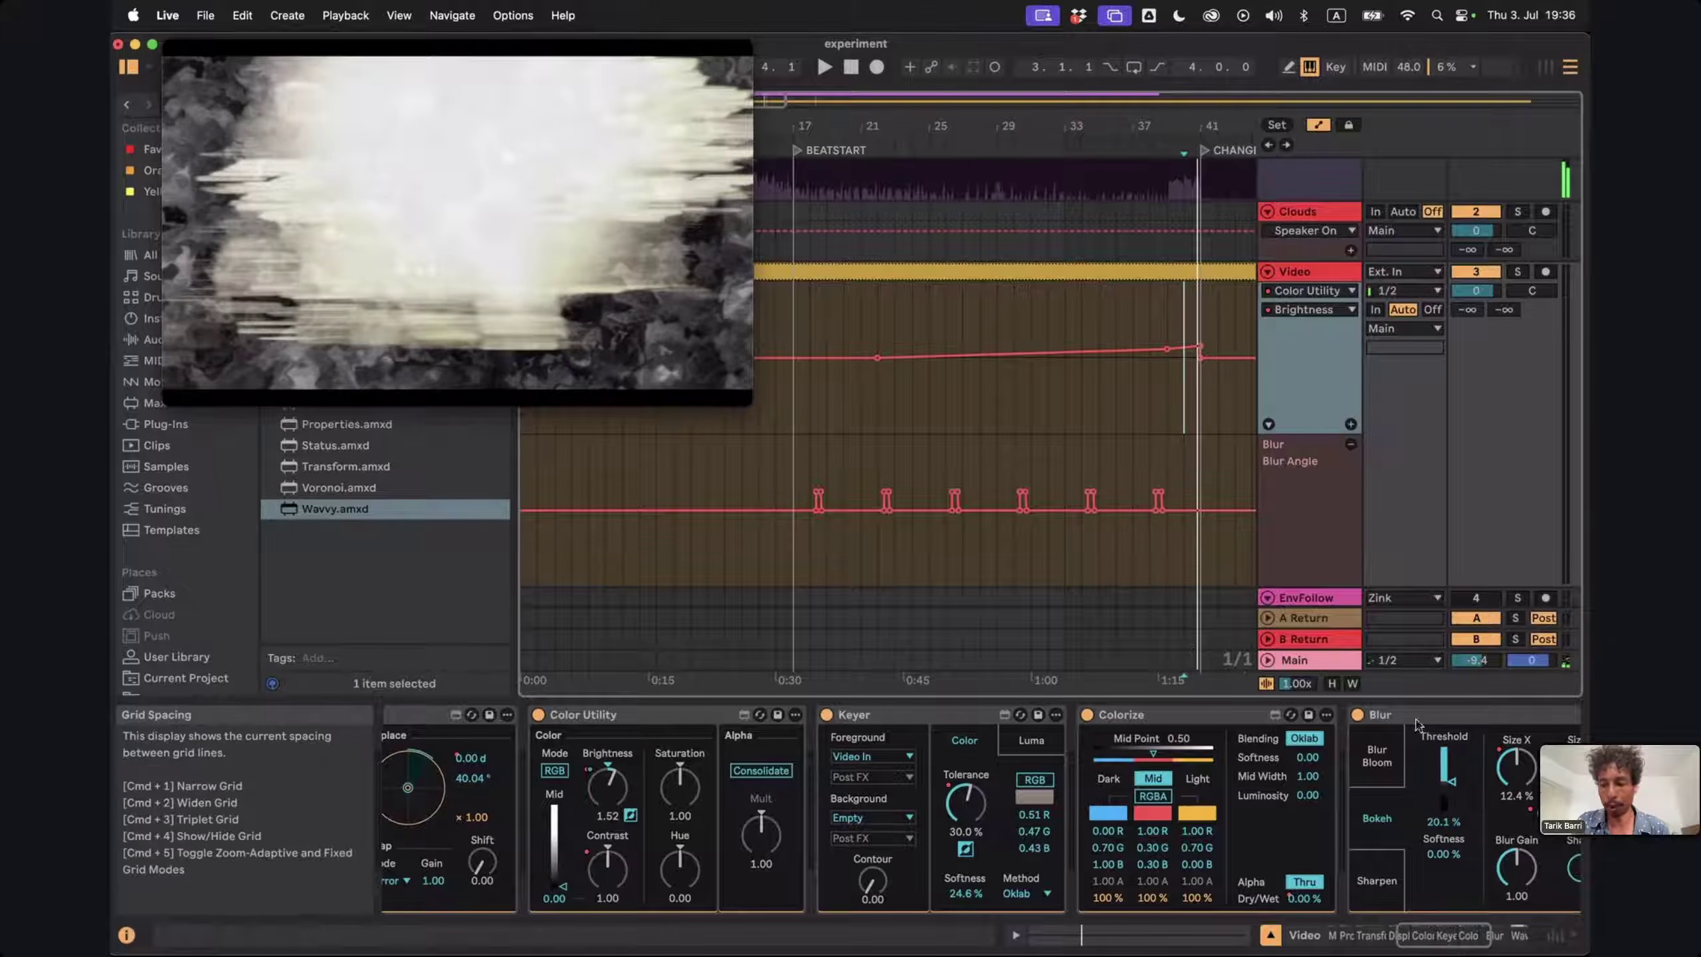
Delete the Blur Size X automation spikes between bars 39 and 42
scroll(1440, 793, "right", 2)
scroll(1441, 793, "right", 2)
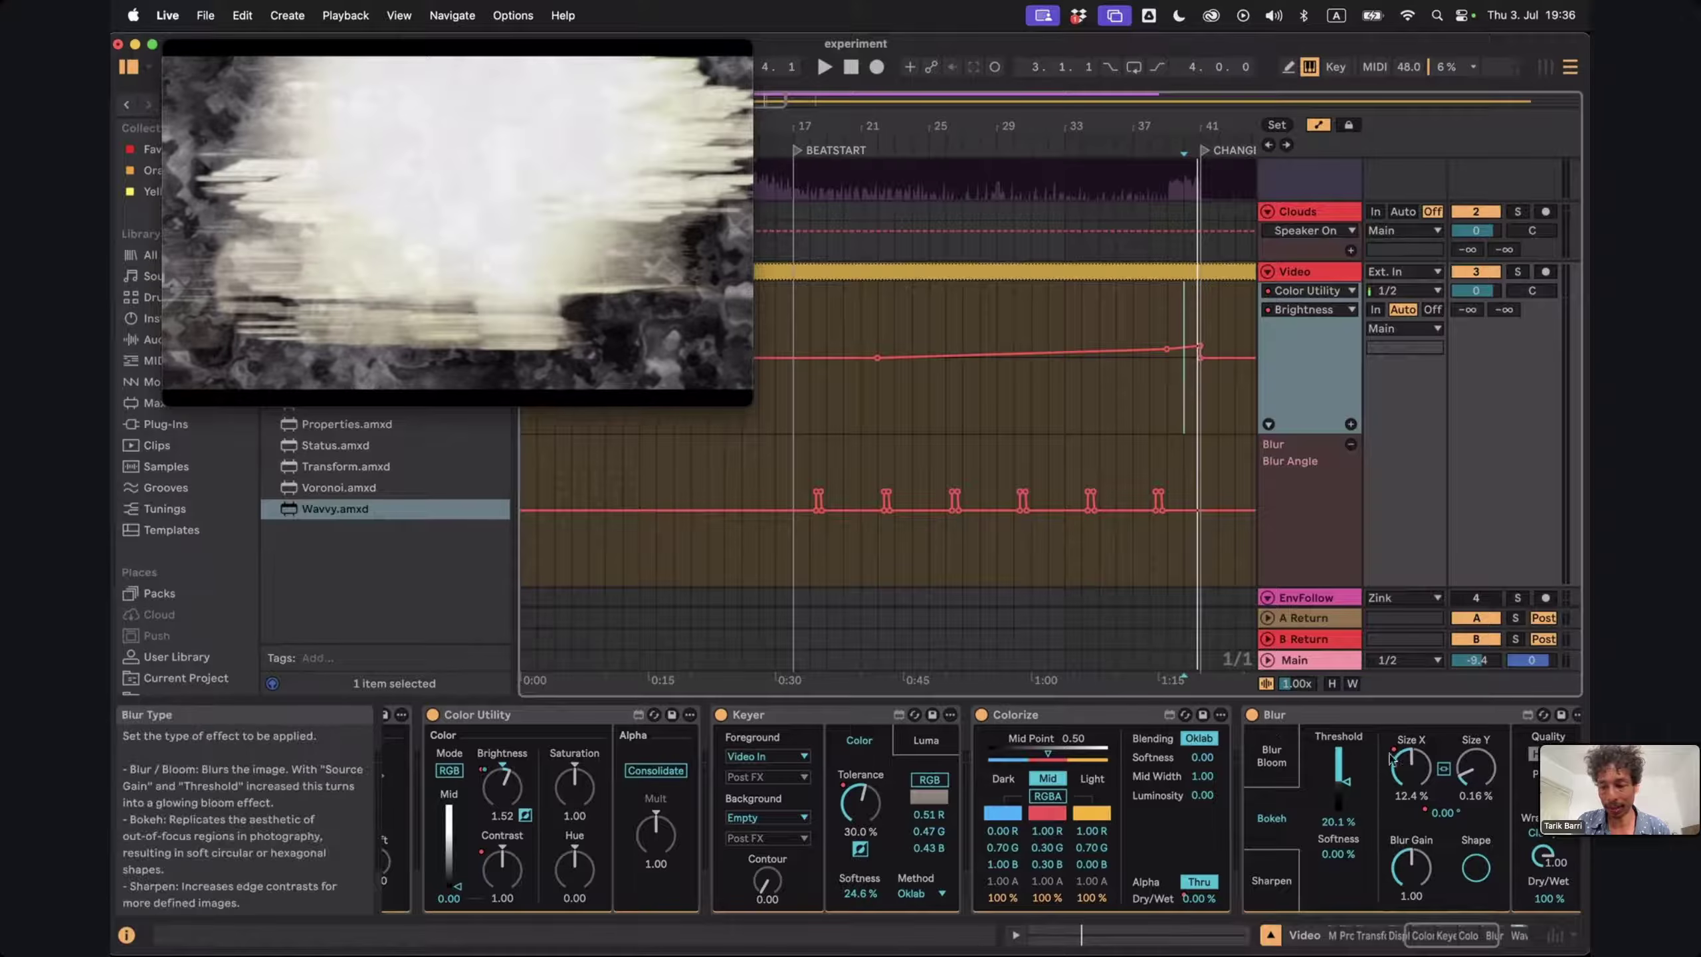
left_click(1410, 768)
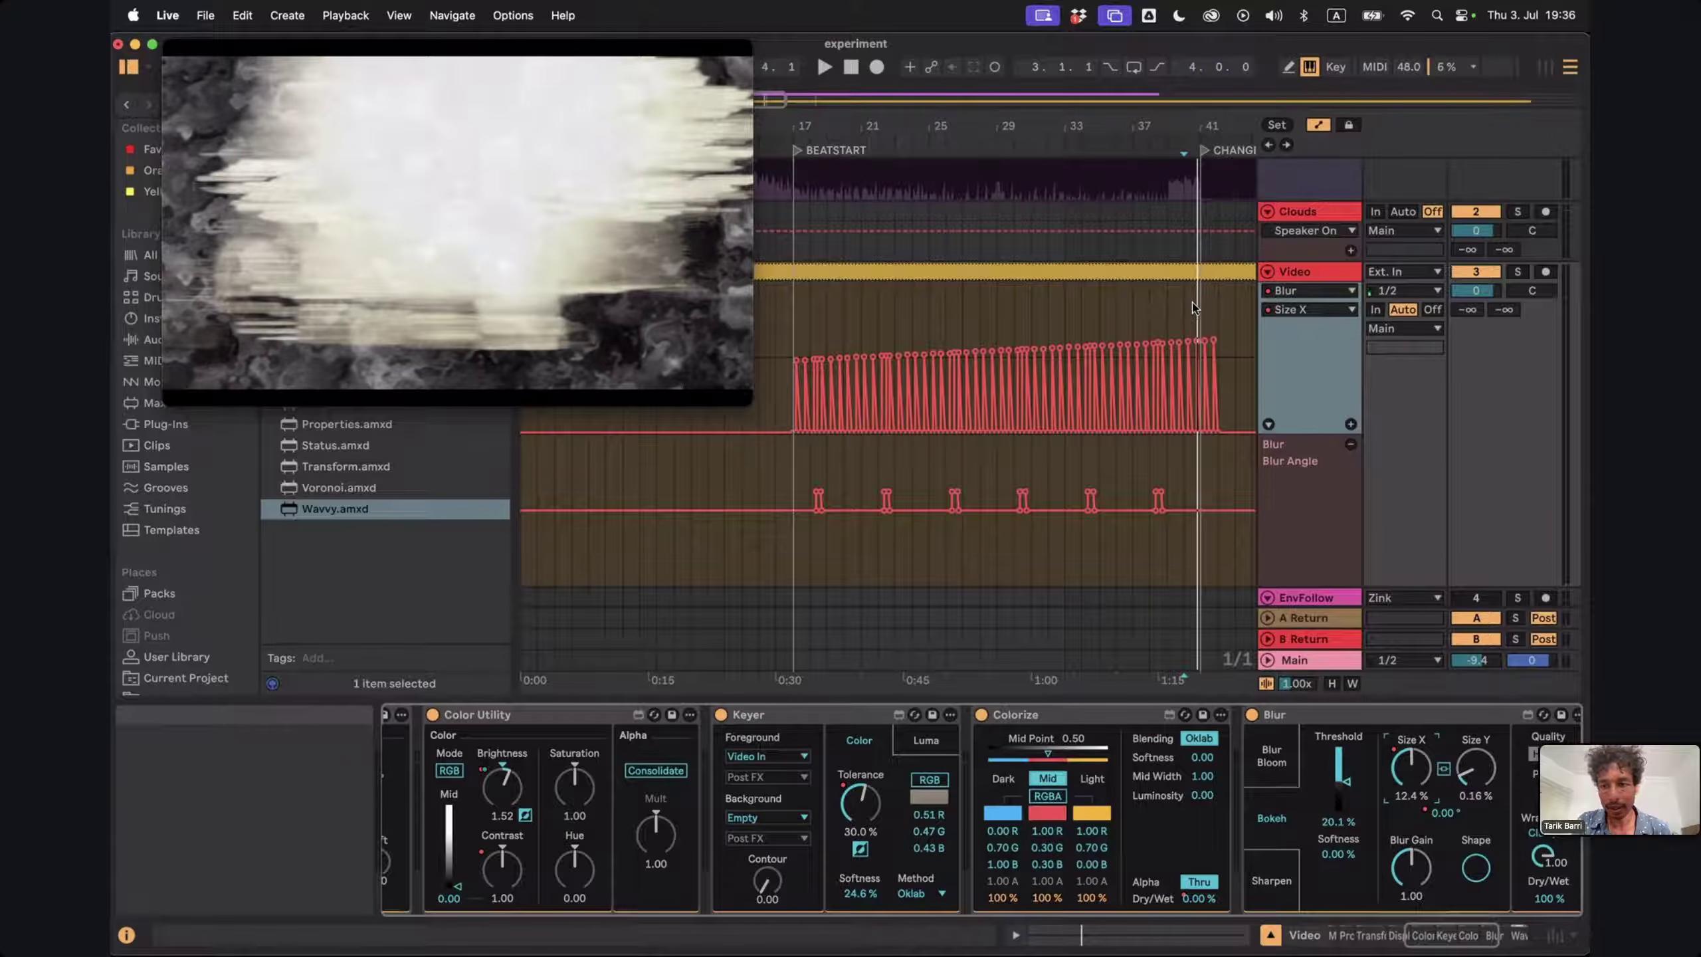
left_click_drag(1172, 133, 1187, 331)
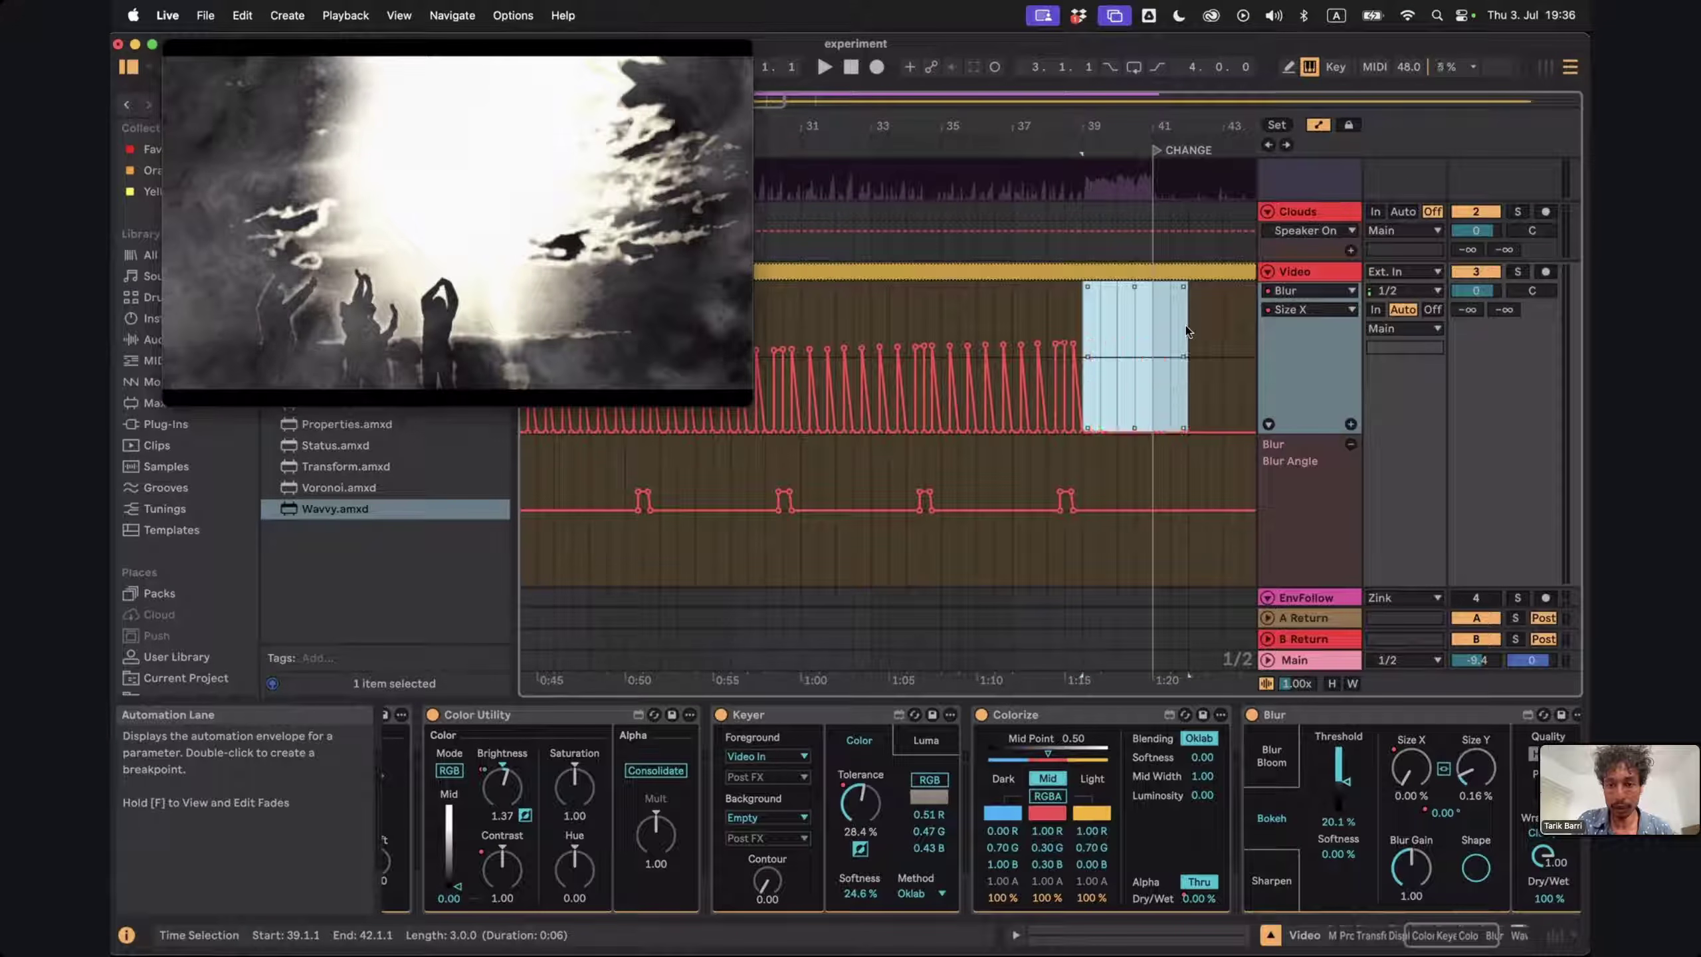
Play the arrangement from bar 38 to review the transition toward the CHANGE marker
right_click(1051, 311)
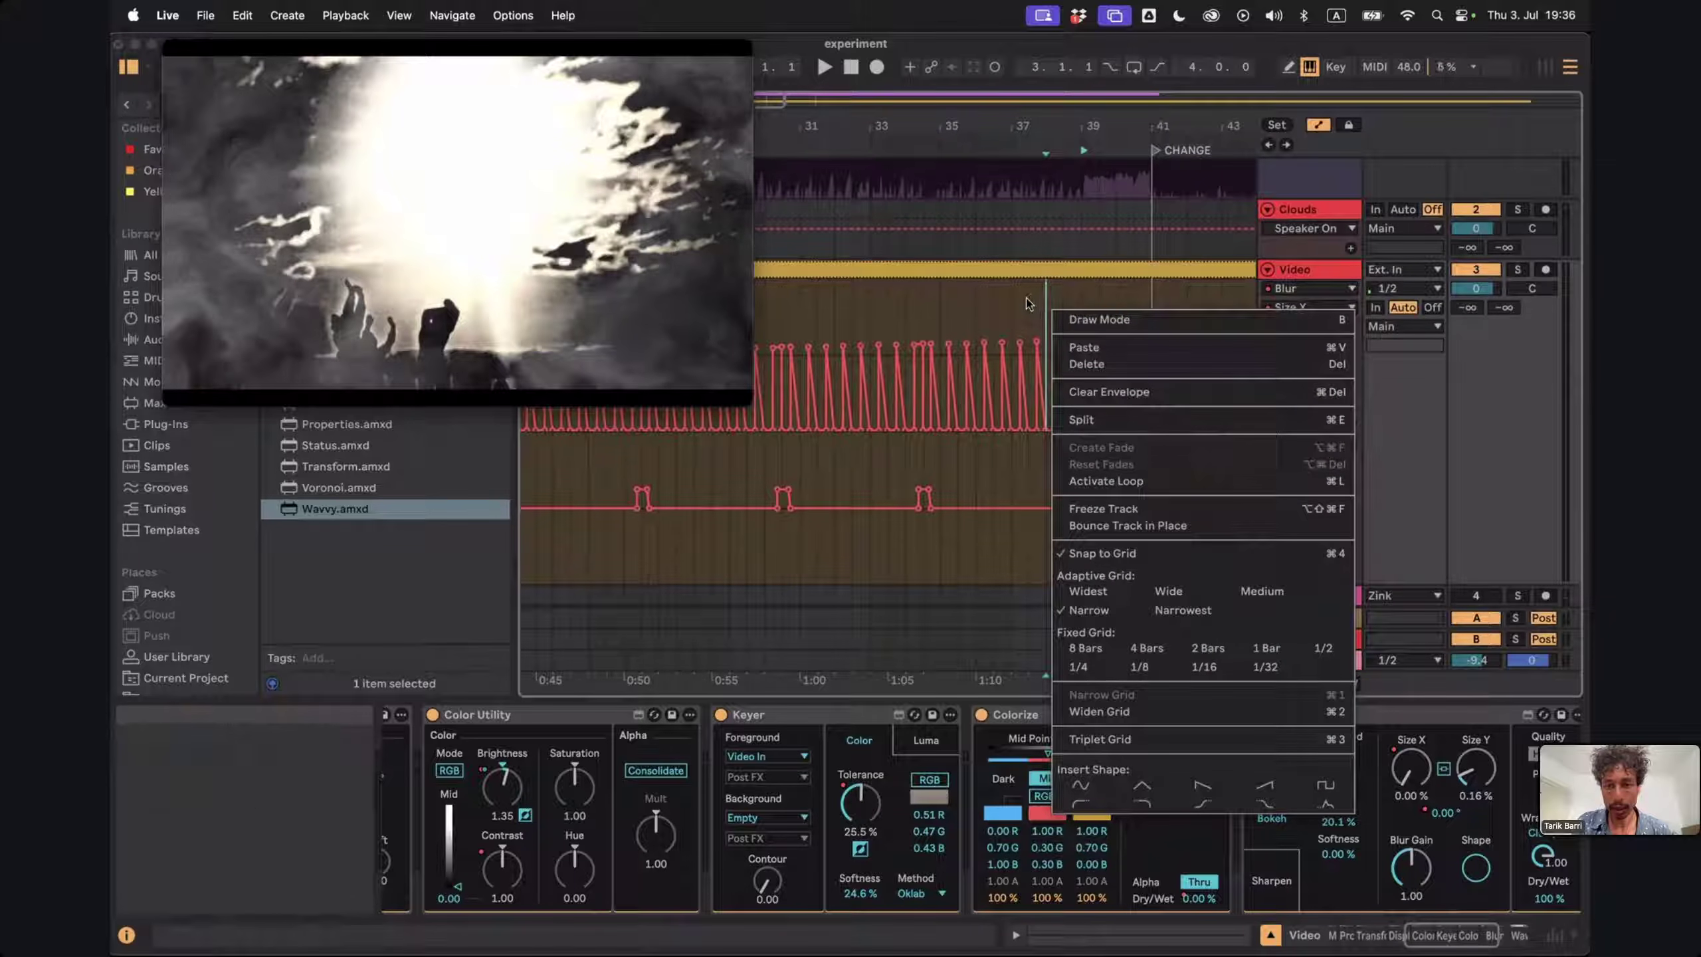
left_click(939, 274)
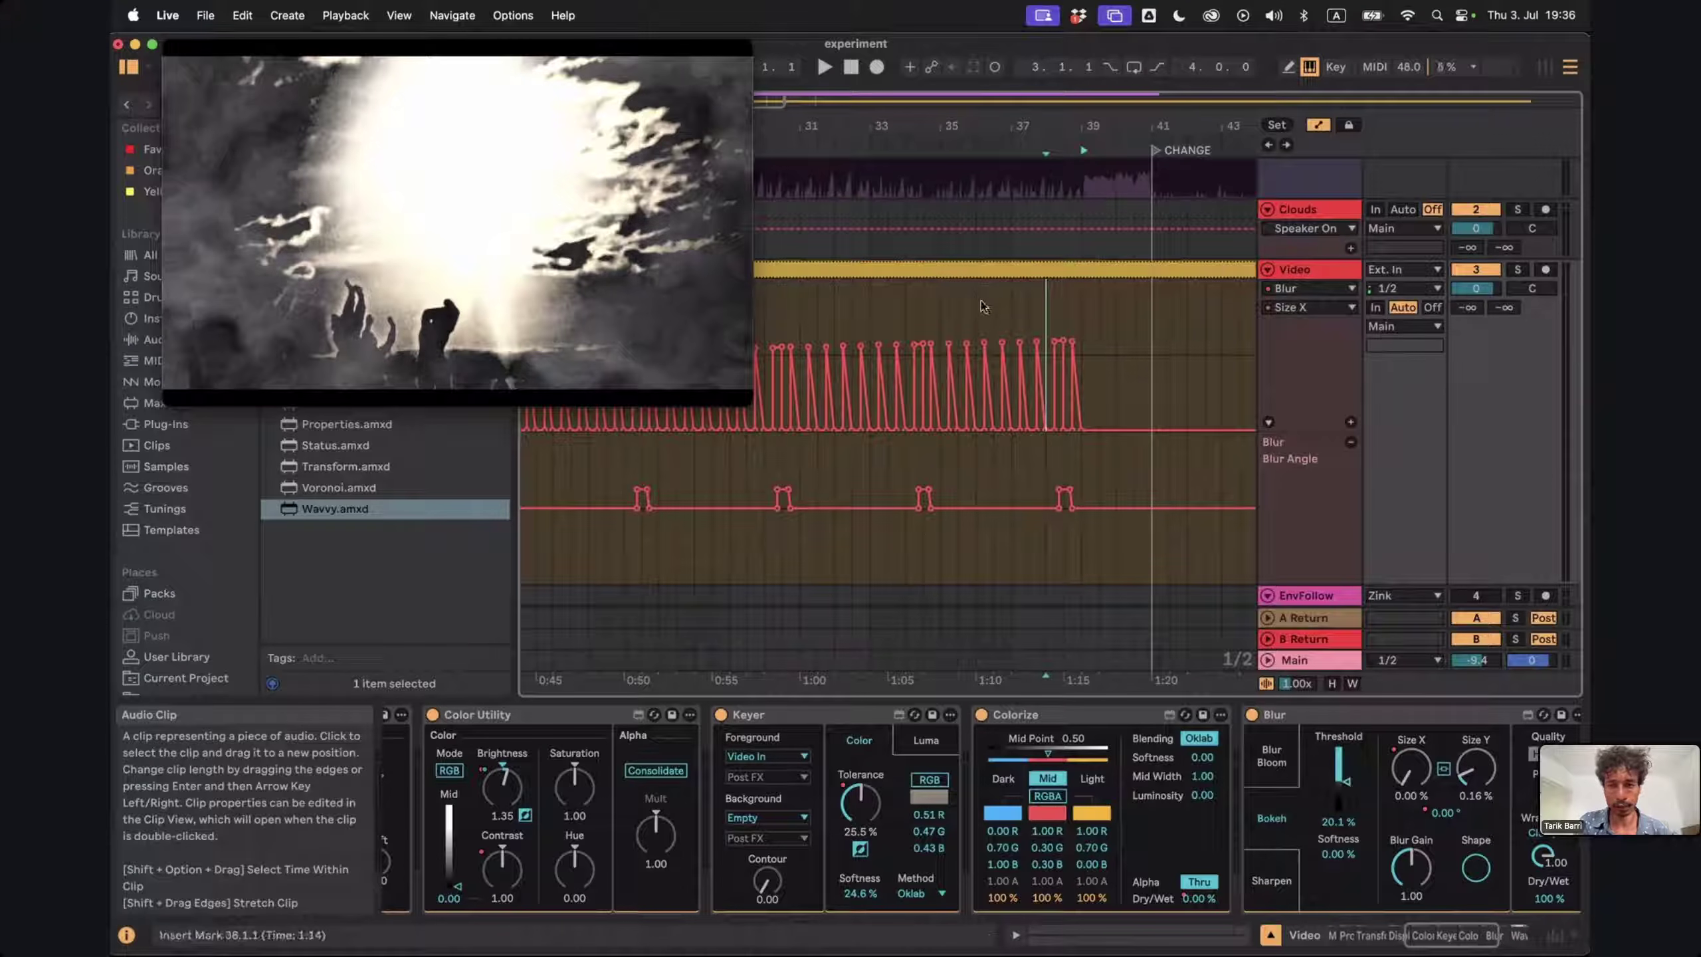
key("space")
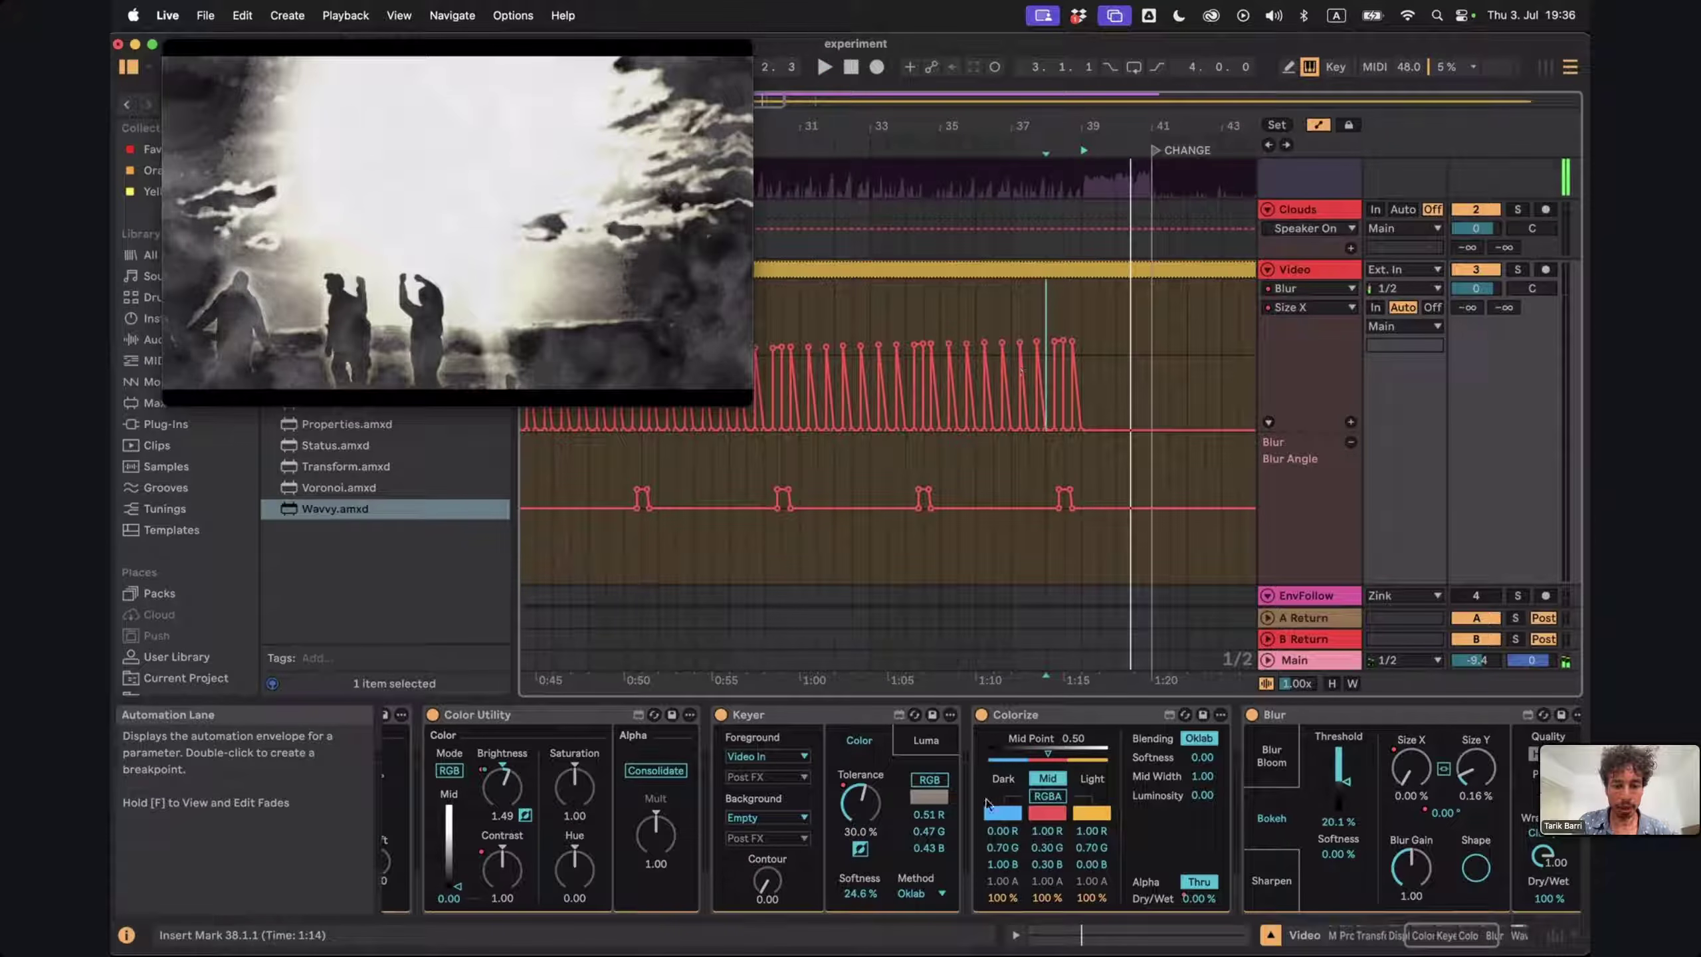
Show the Video track's Transform Scale X automation and delete its breakpoints between bars 39 and 41
scroll(987, 802, "left", 10)
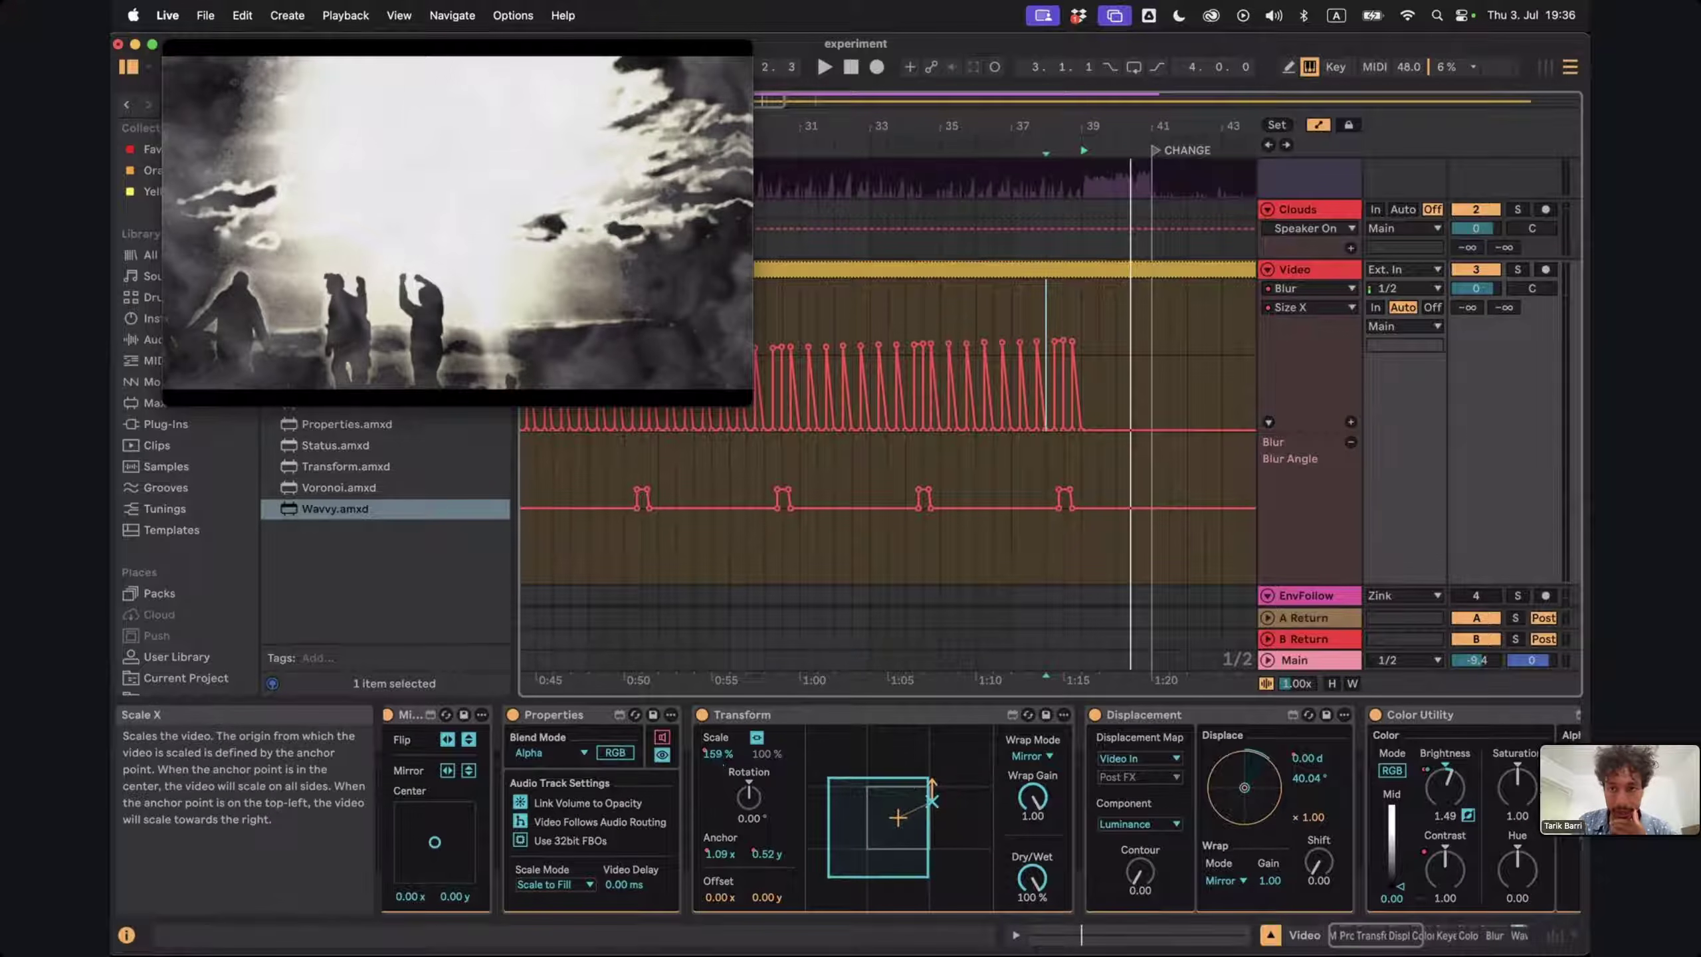
left_click(718, 754)
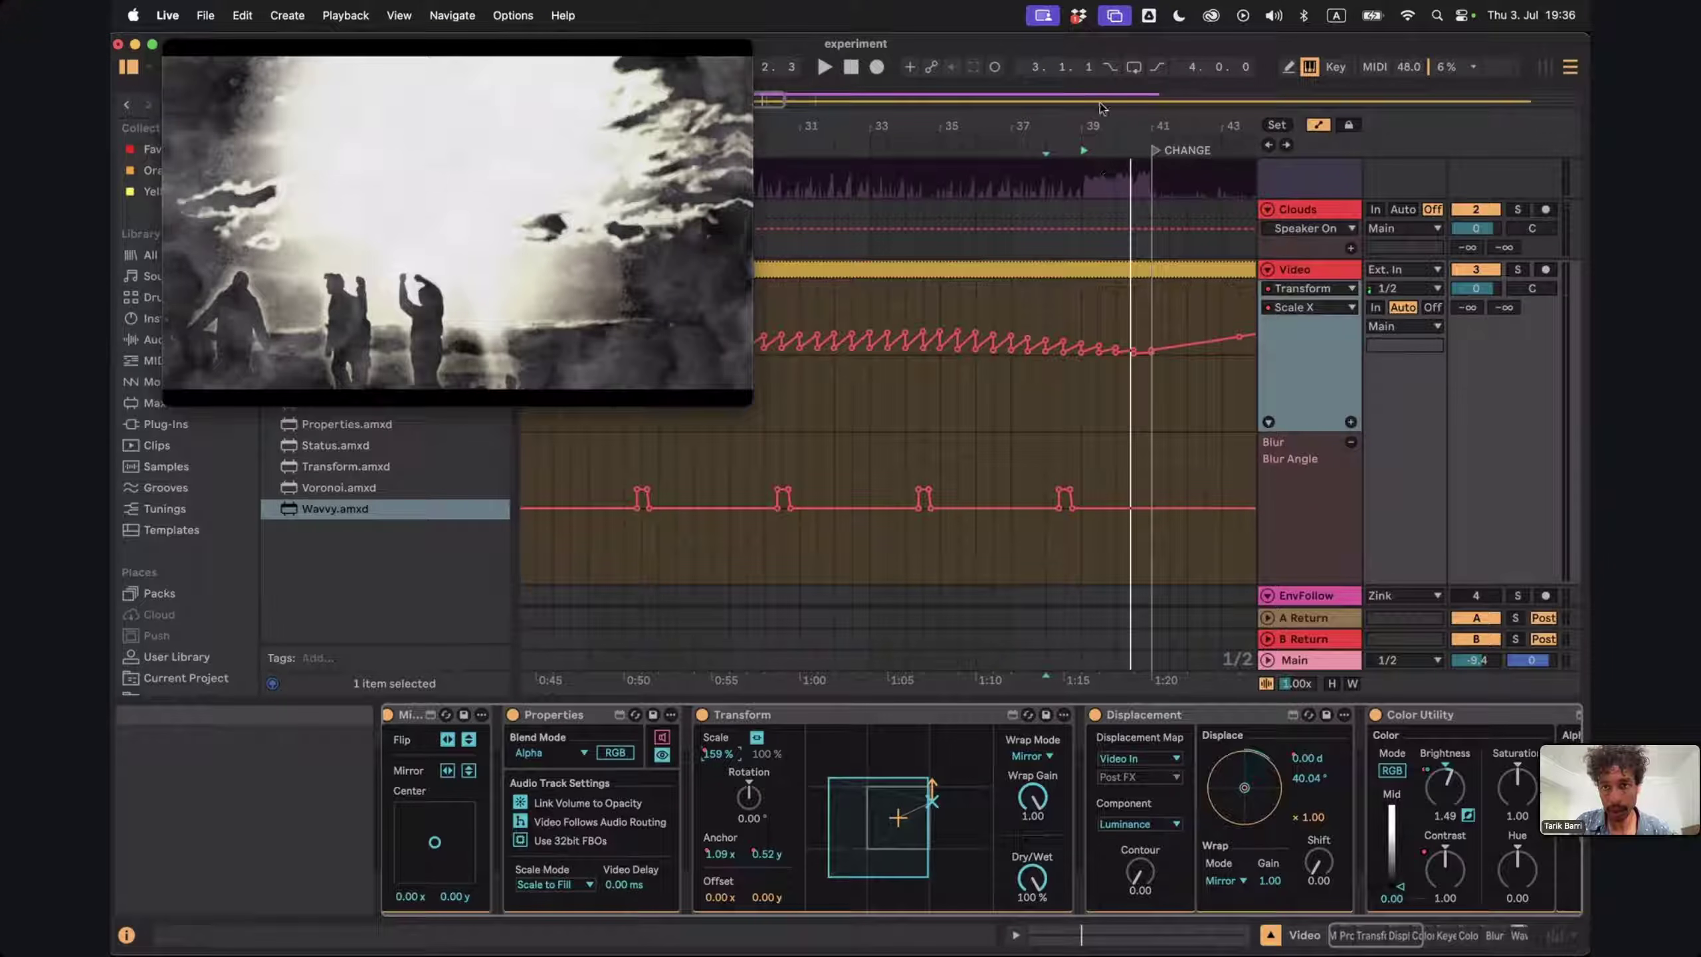
left_click(1097, 347)
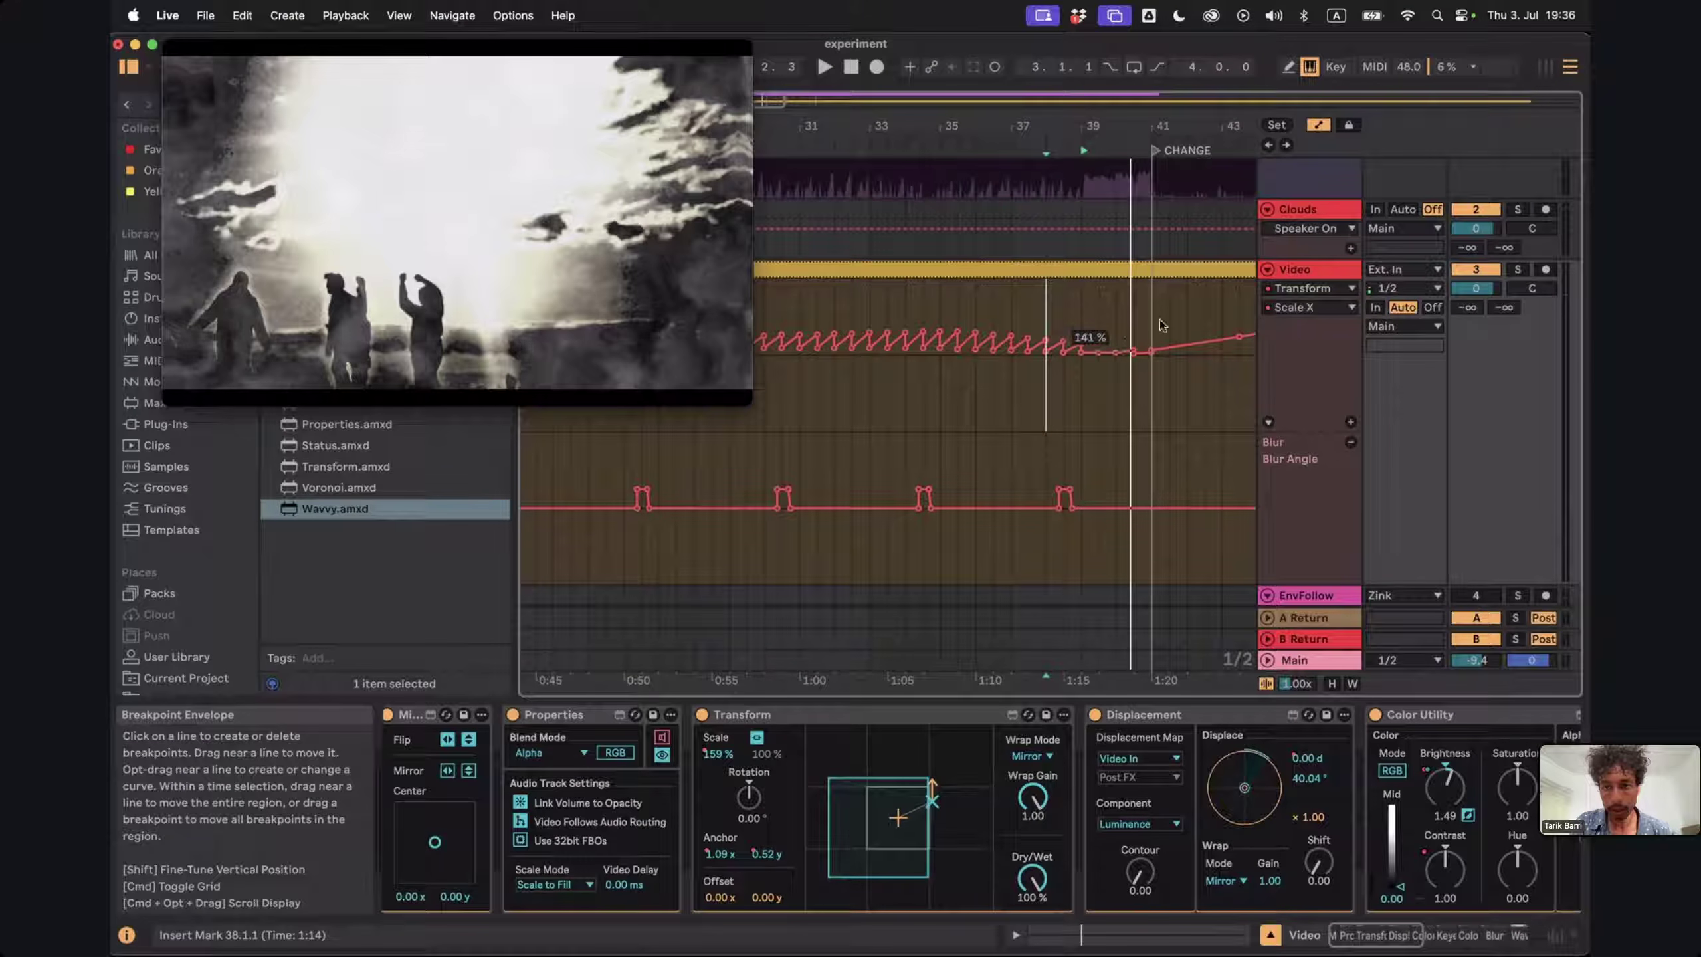
left_click_drag(1152, 324, 1086, 326)
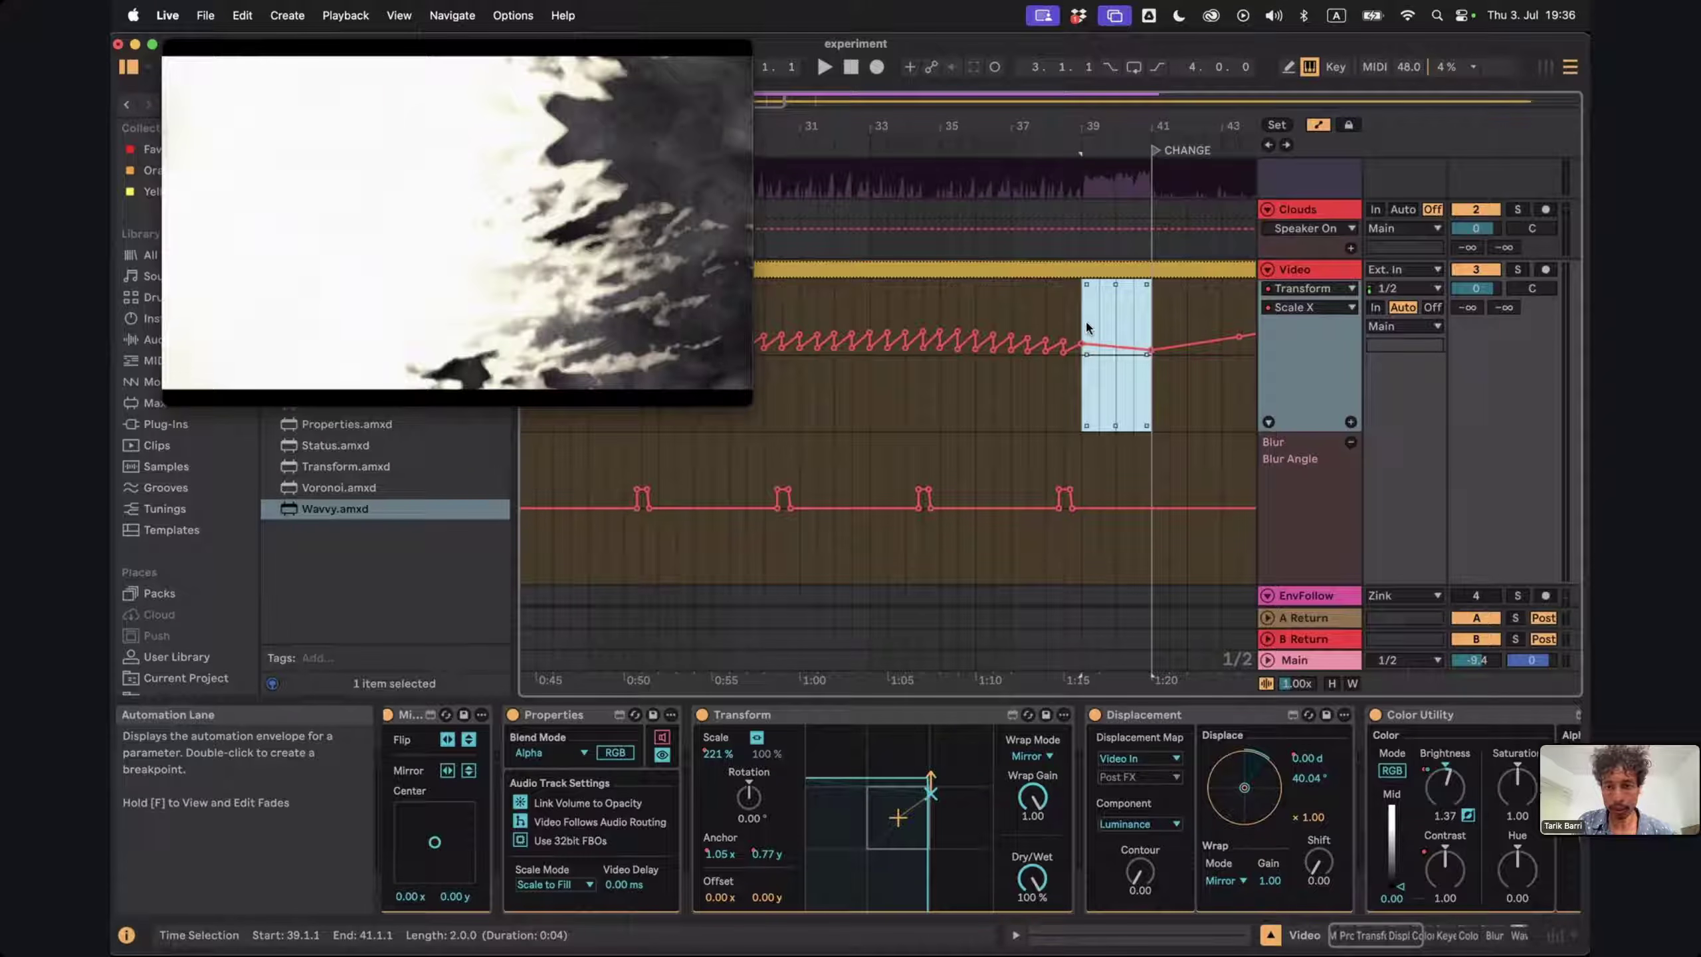
right_click(1082, 319)
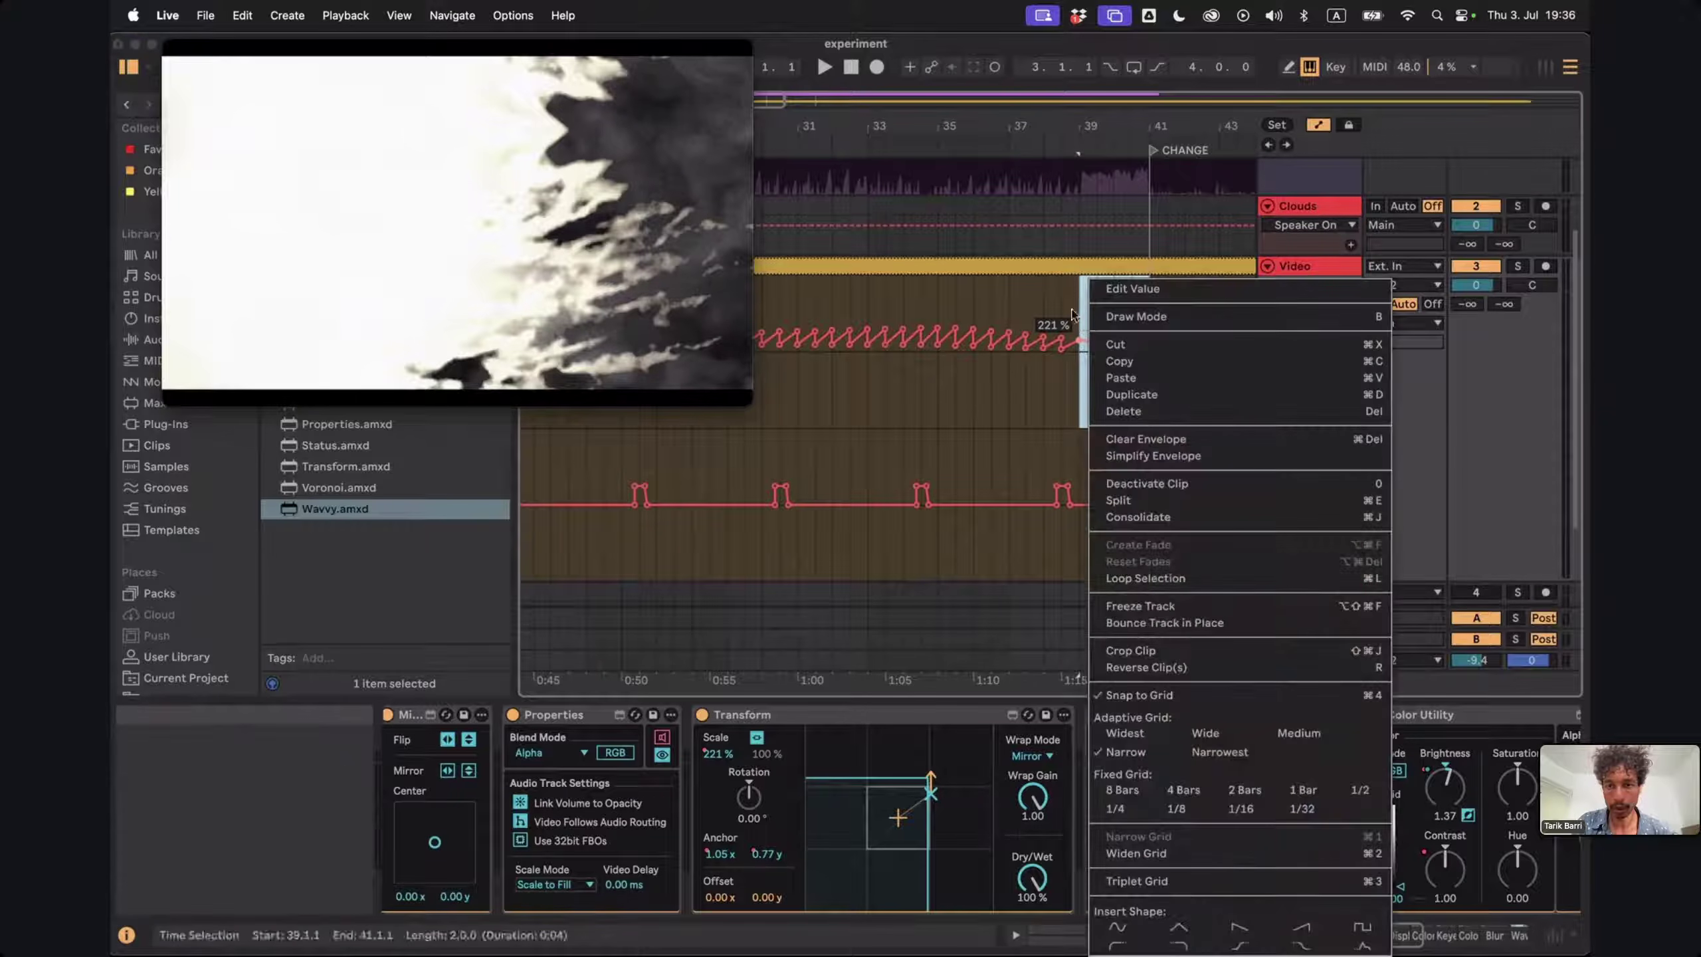
key("Escape")
Drop the Scale X automation to 131% at bar 39, play from 38.3, and slightly lower its breakpoint at the CHANGE marker
key("space")
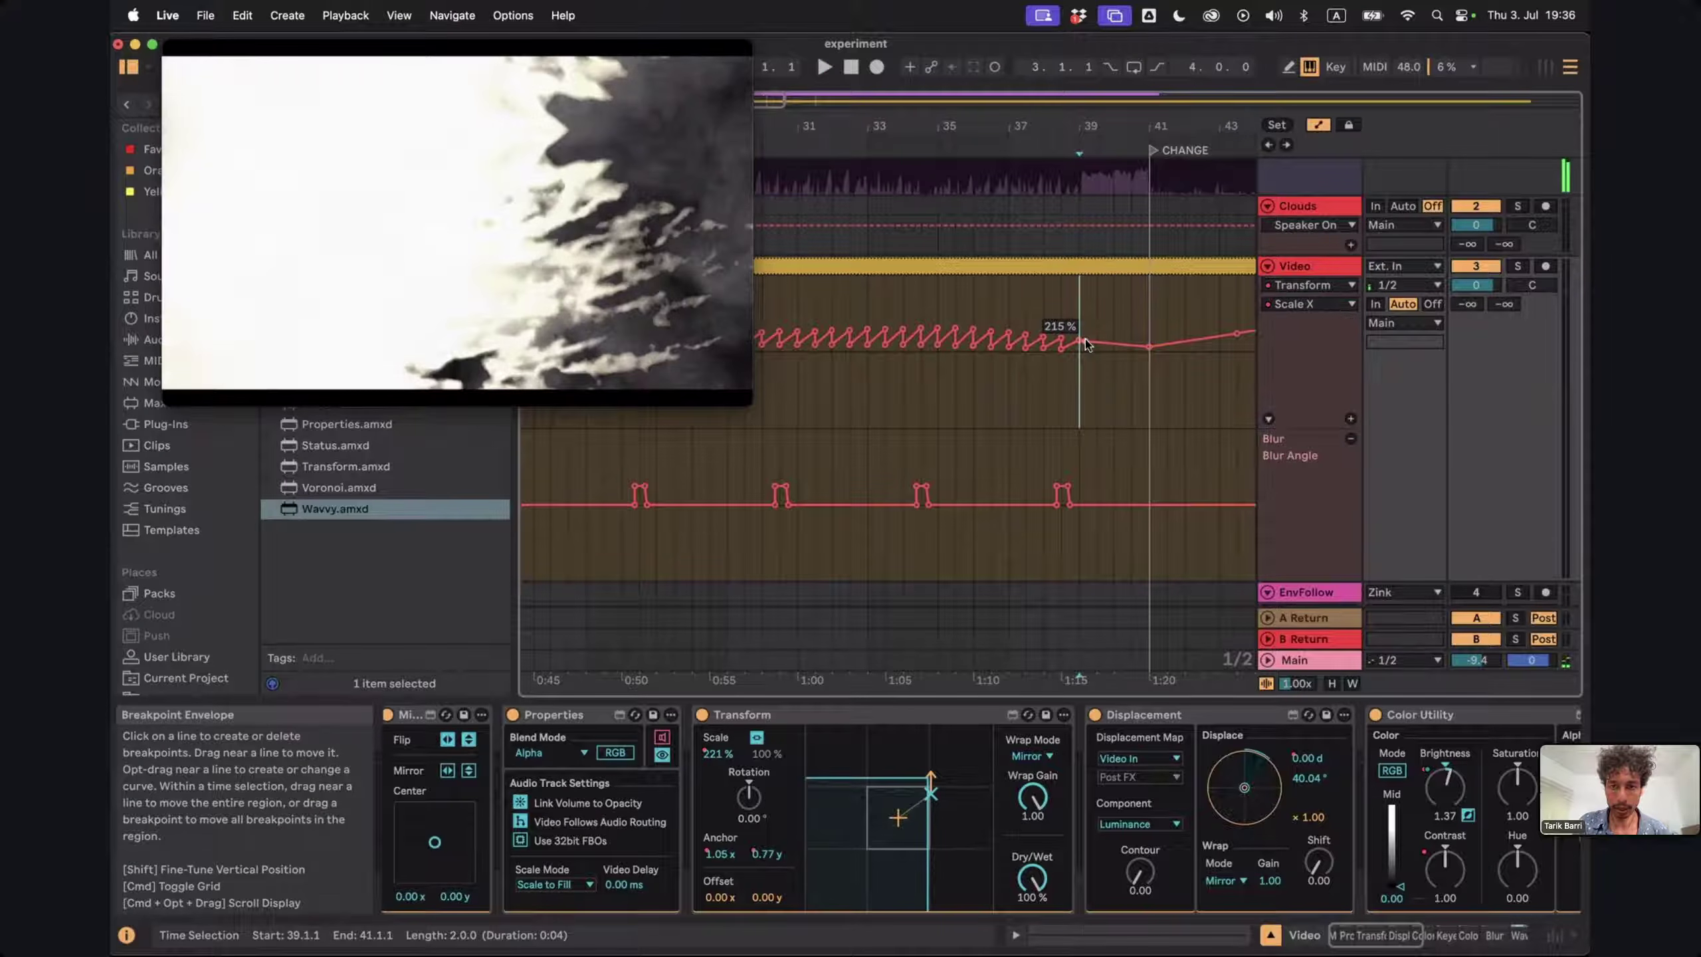
left_click(1086, 343)
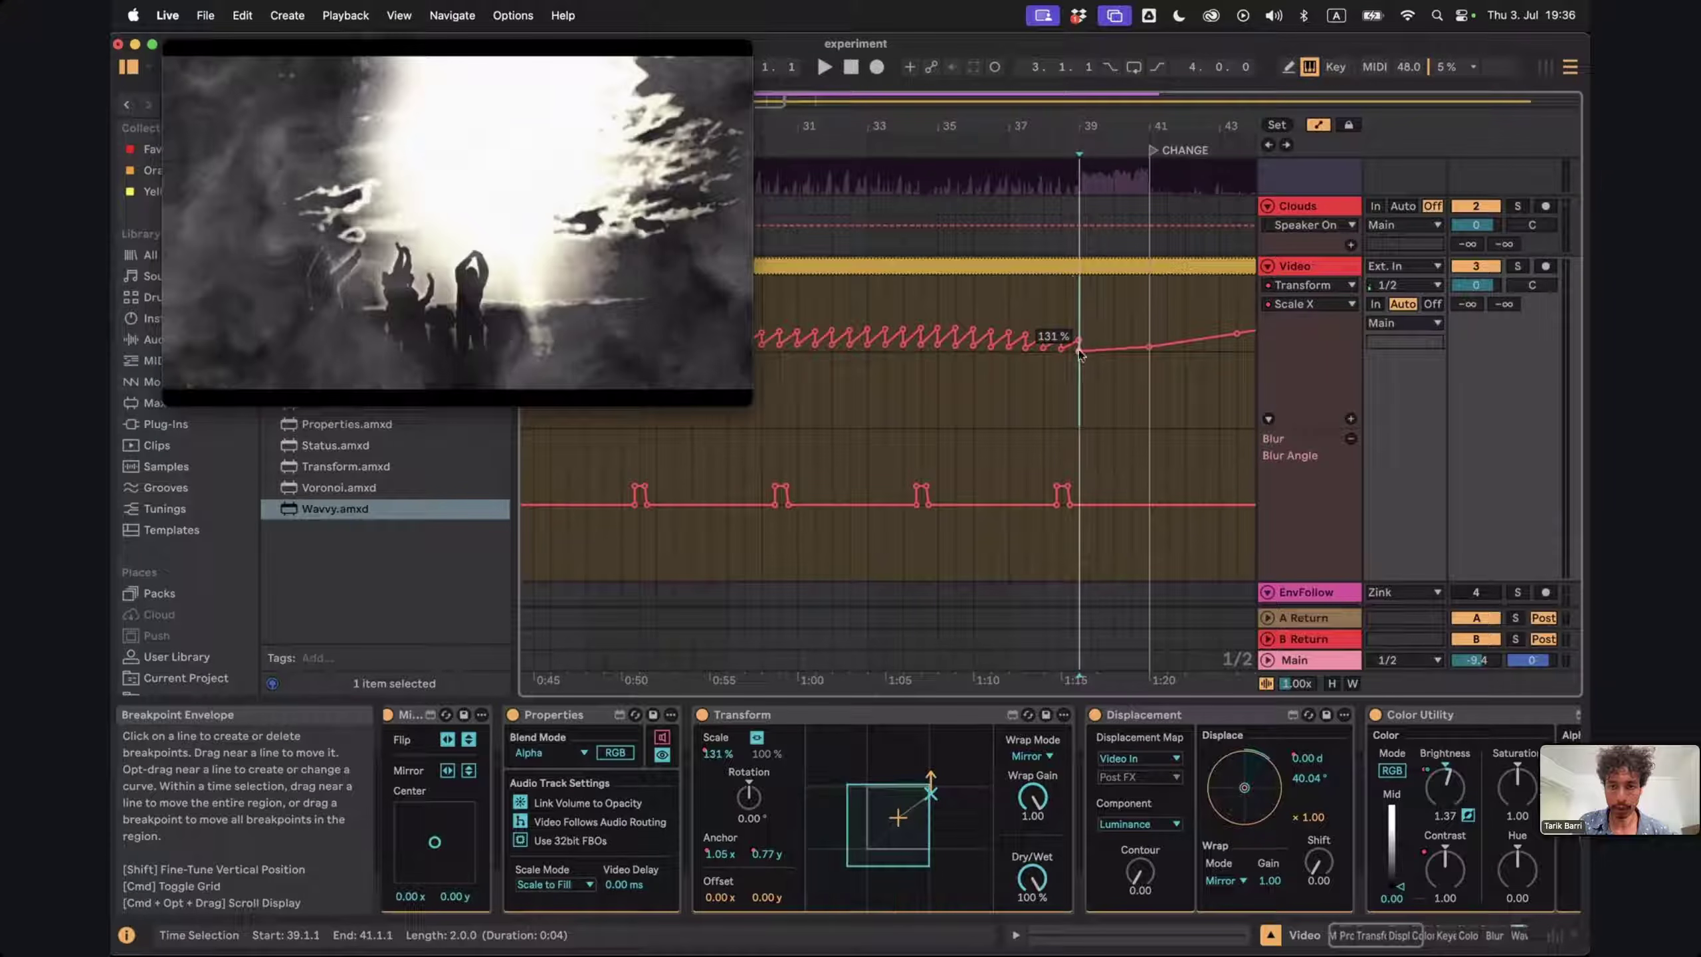
left_click(1065, 316)
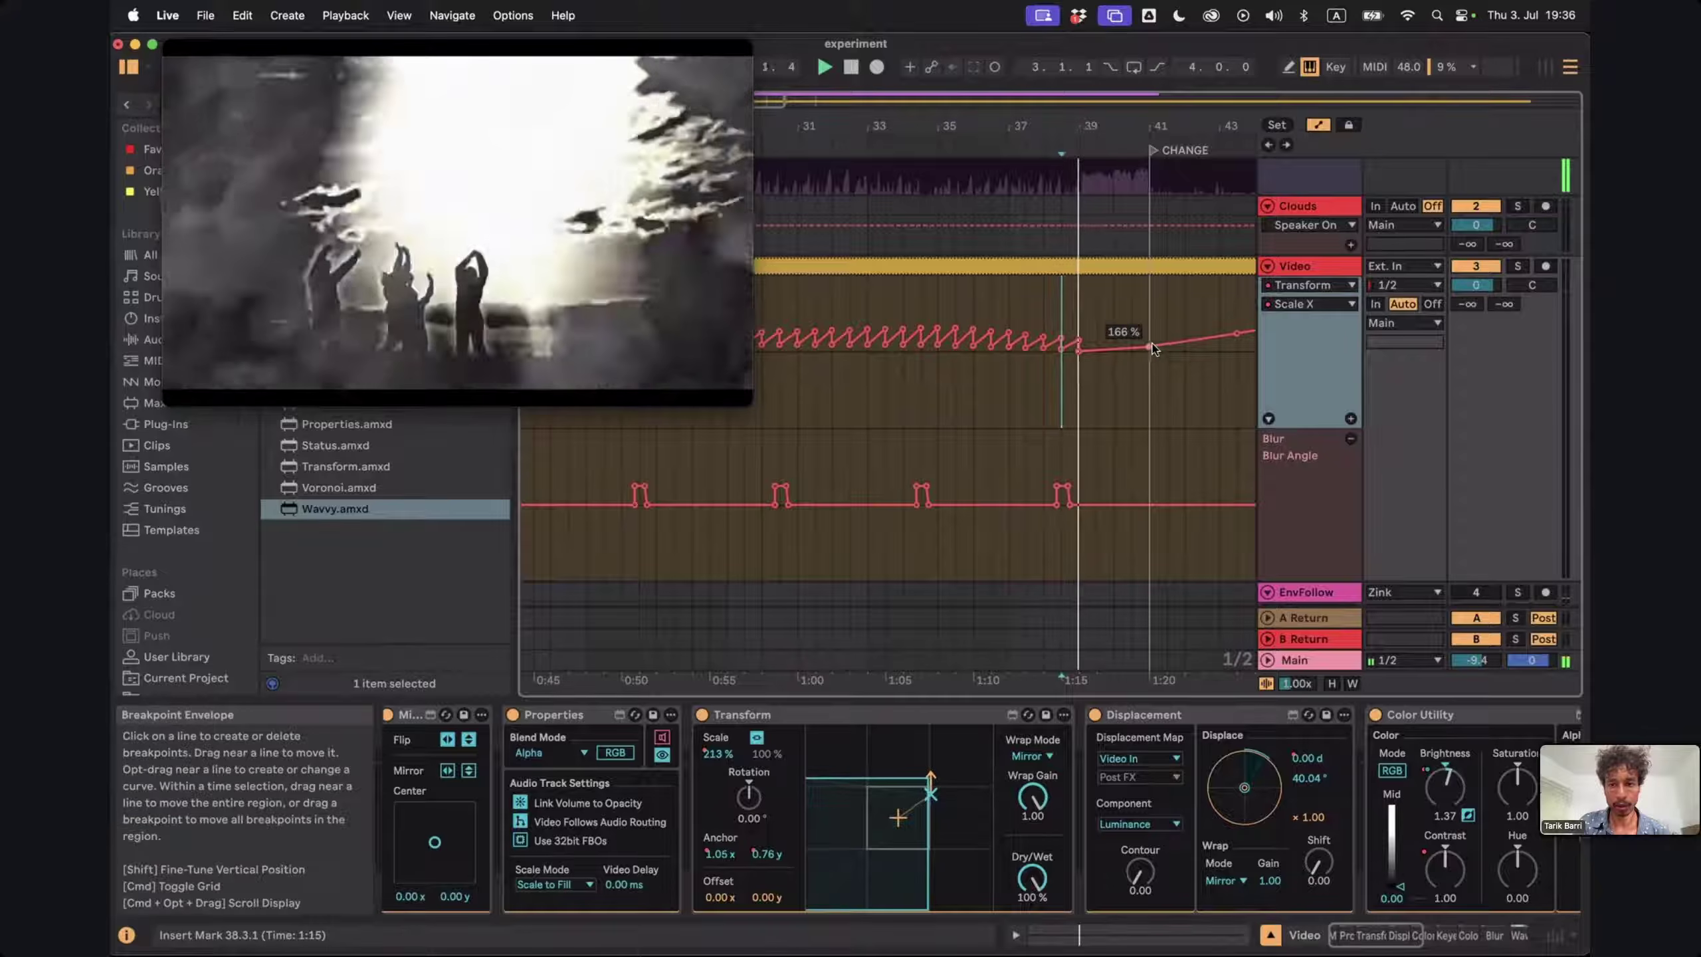
left_click(1148, 346)
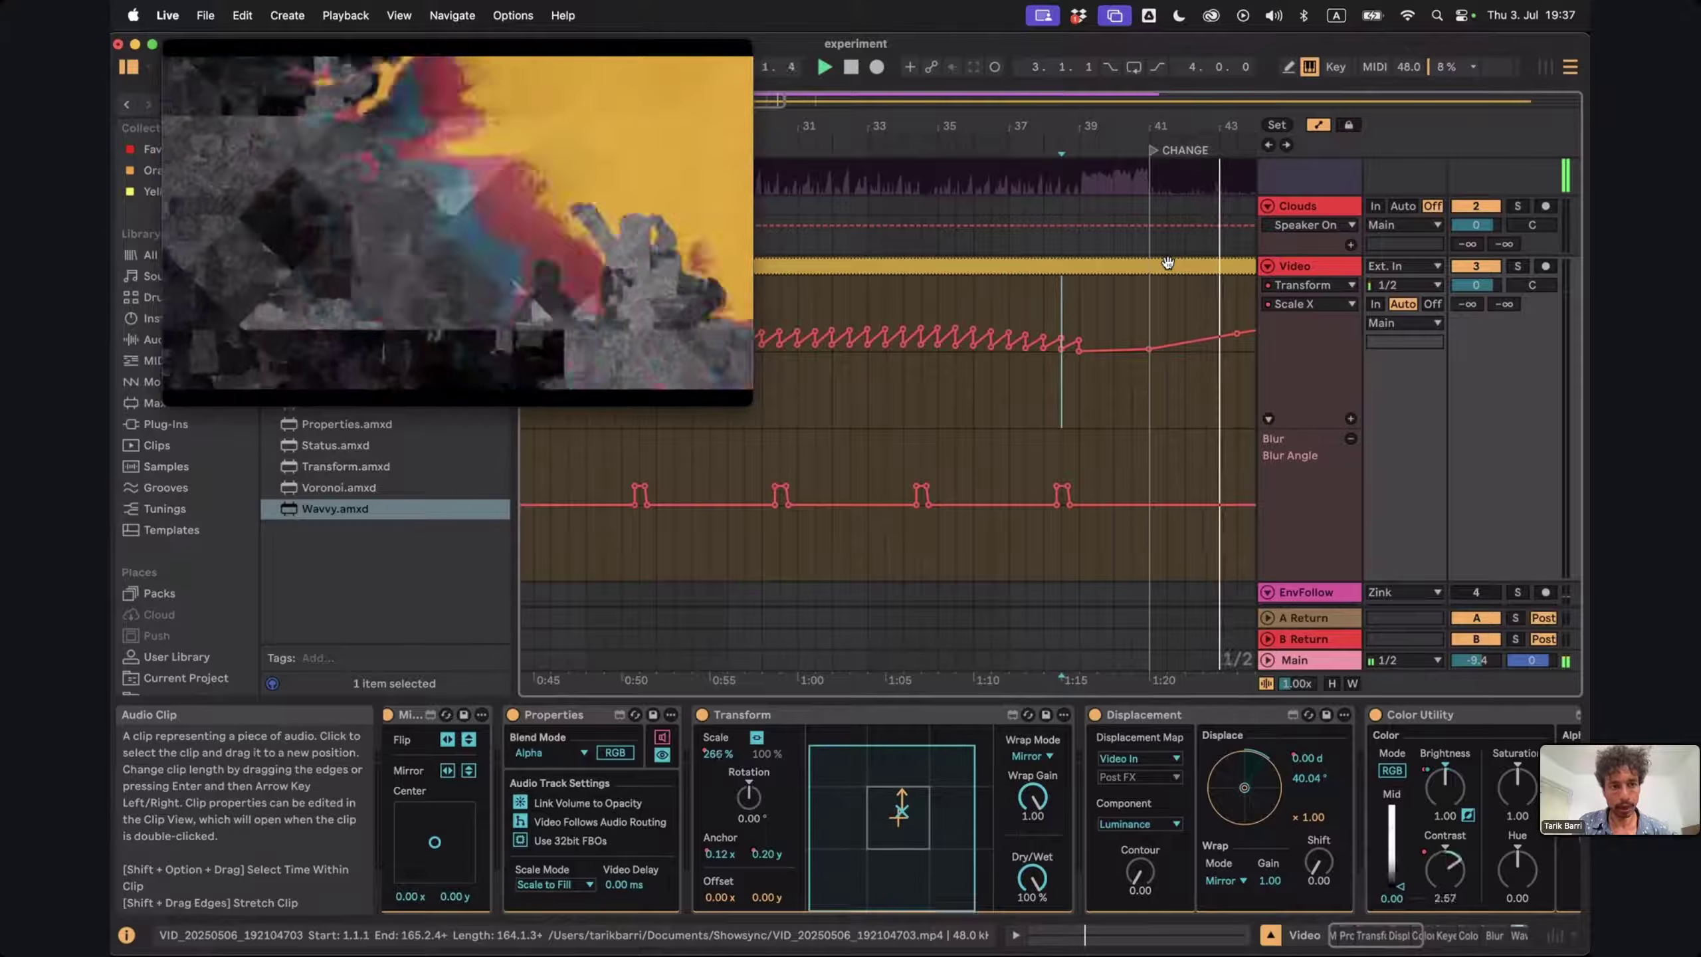
Play the arrangement from 47.3 to review the Scale X automation's passage across the CALM marker
scroll(1120, 372, "down", 1)
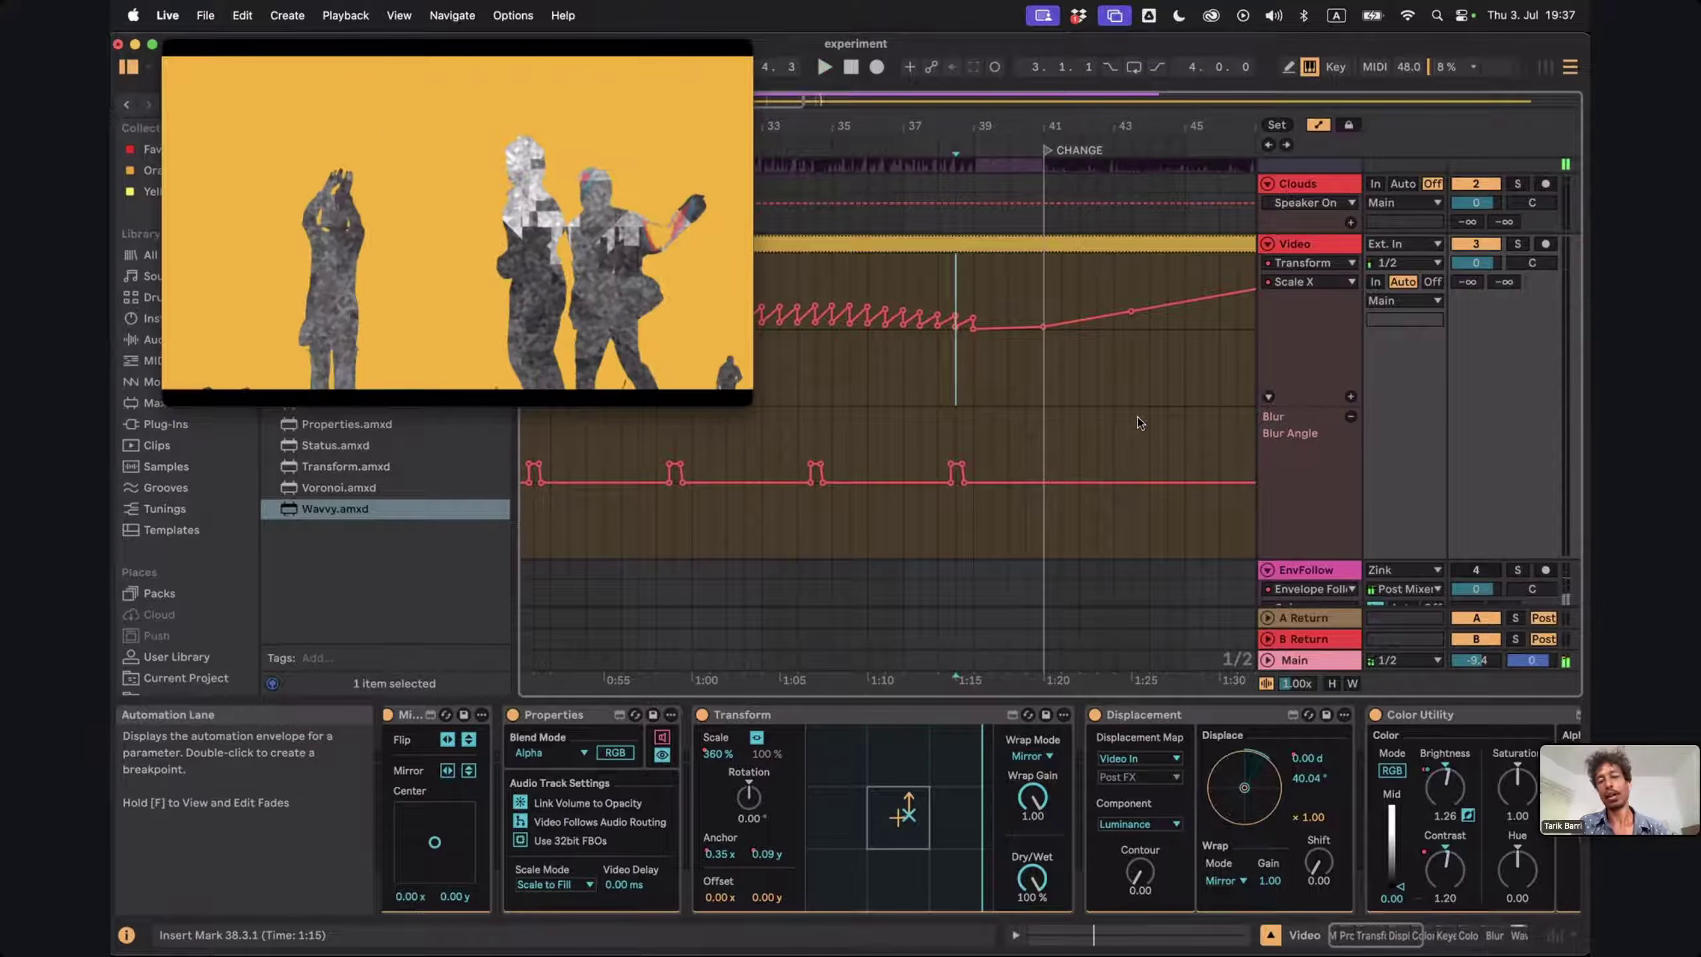
scroll(1138, 418, "right", 5)
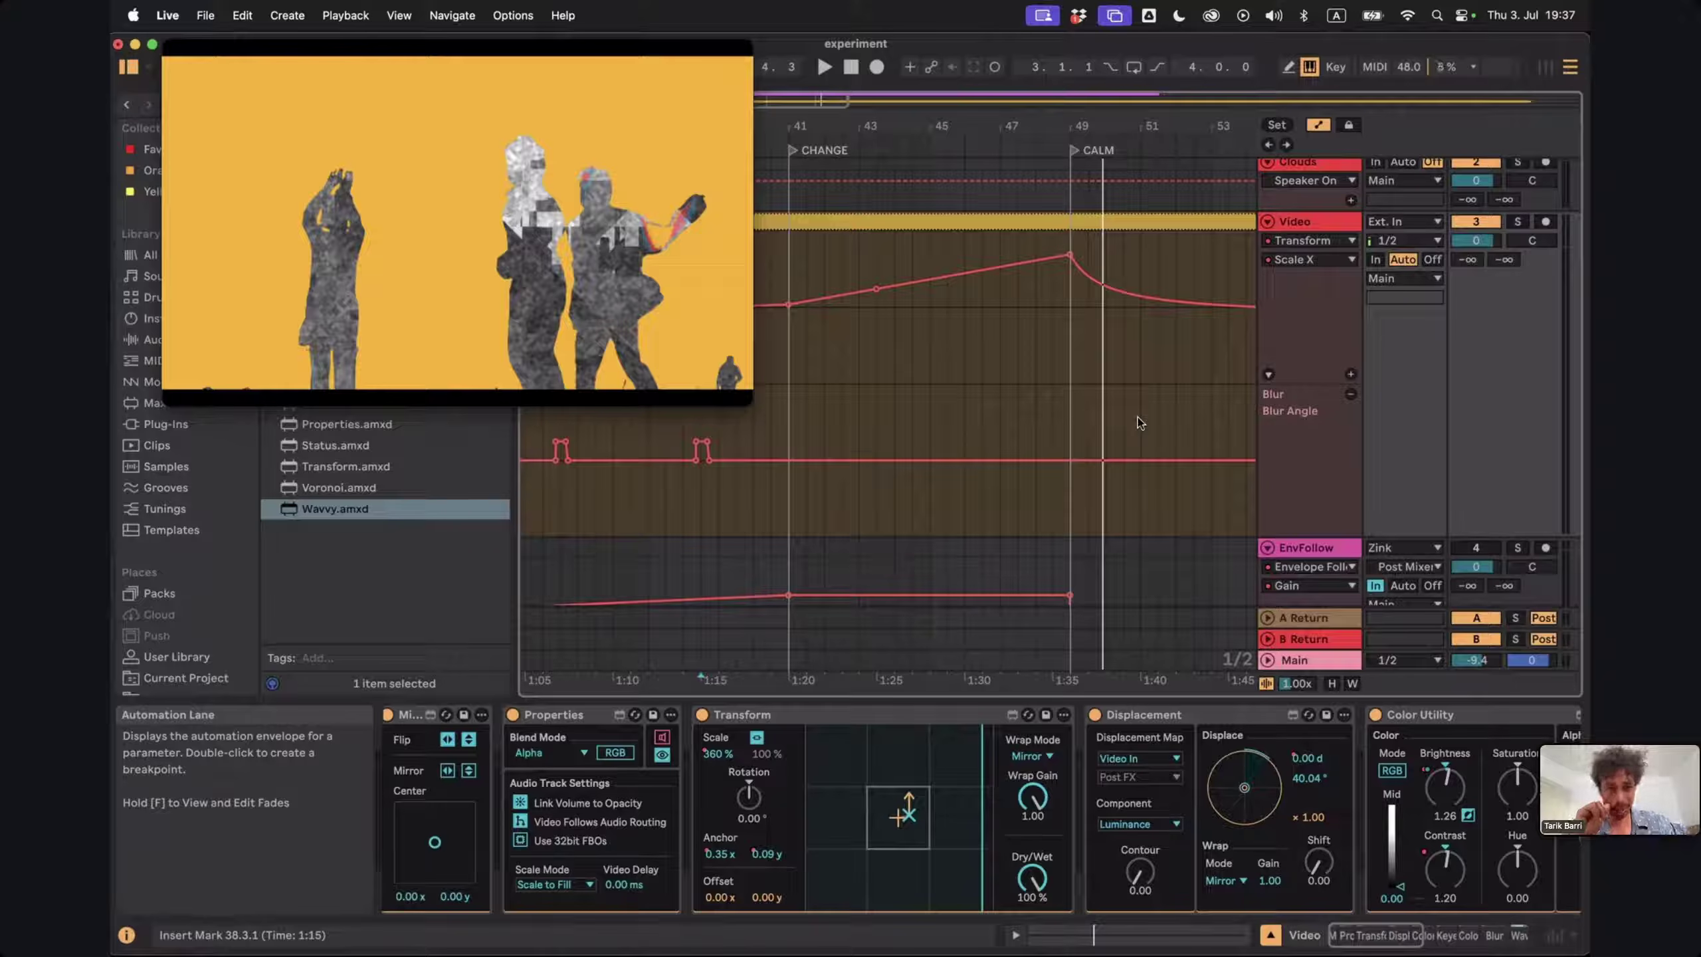
scroll(1141, 422, "right", 2)
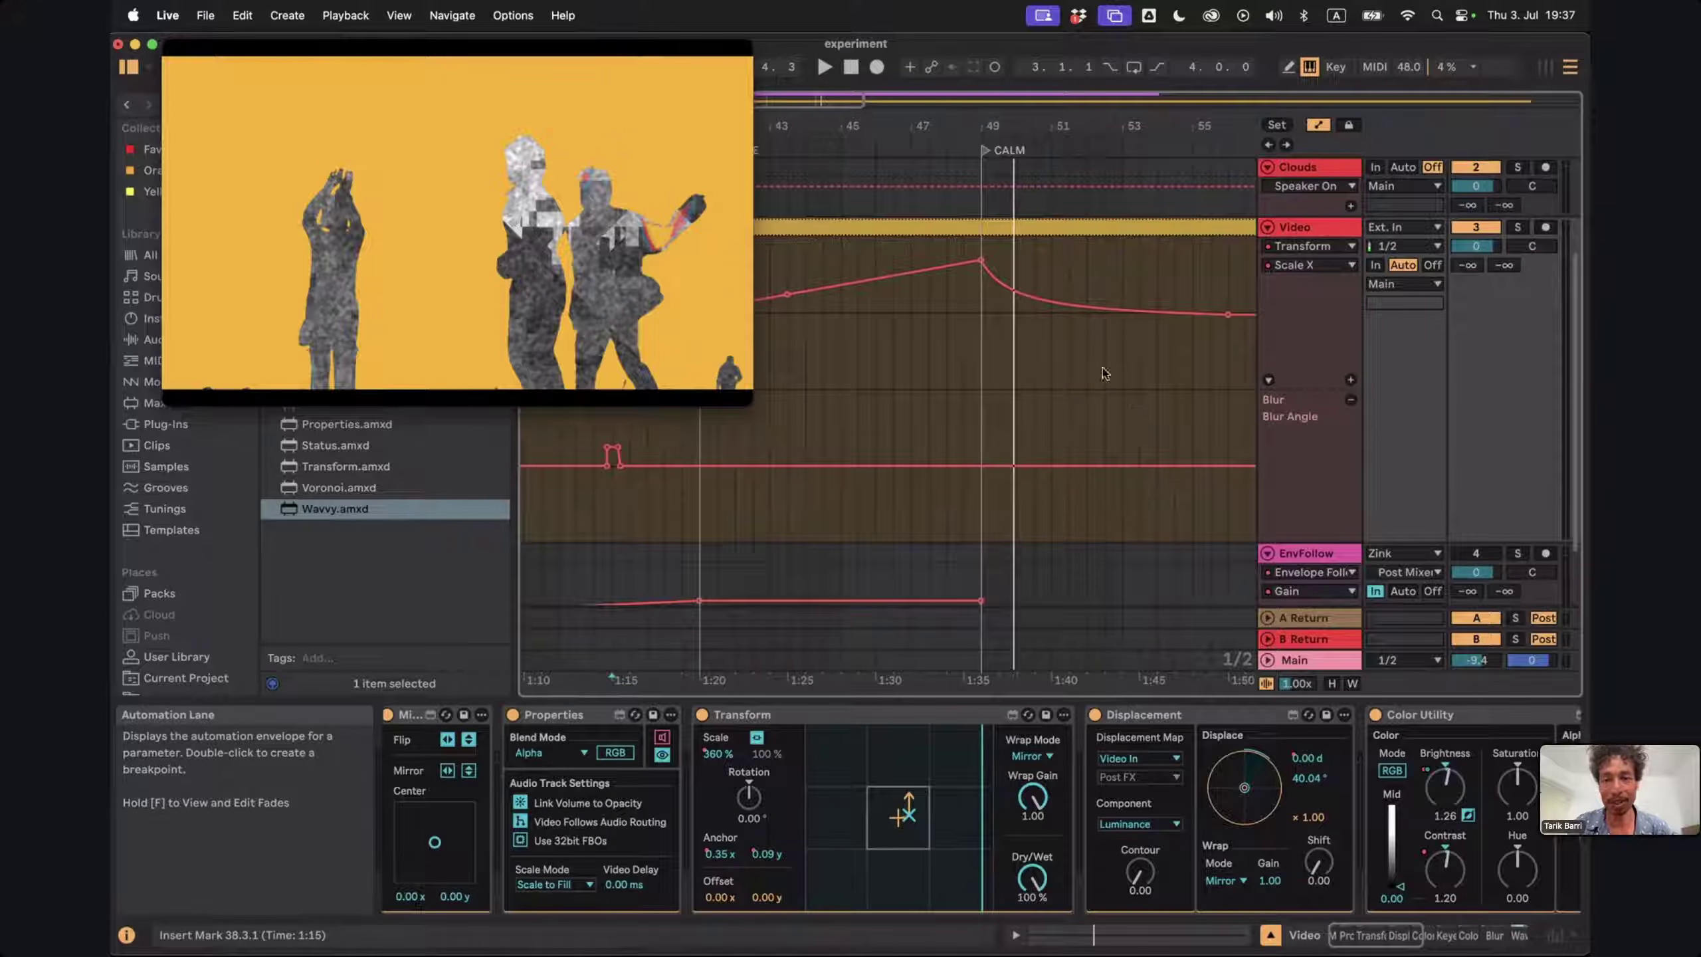
left_click(930, 293)
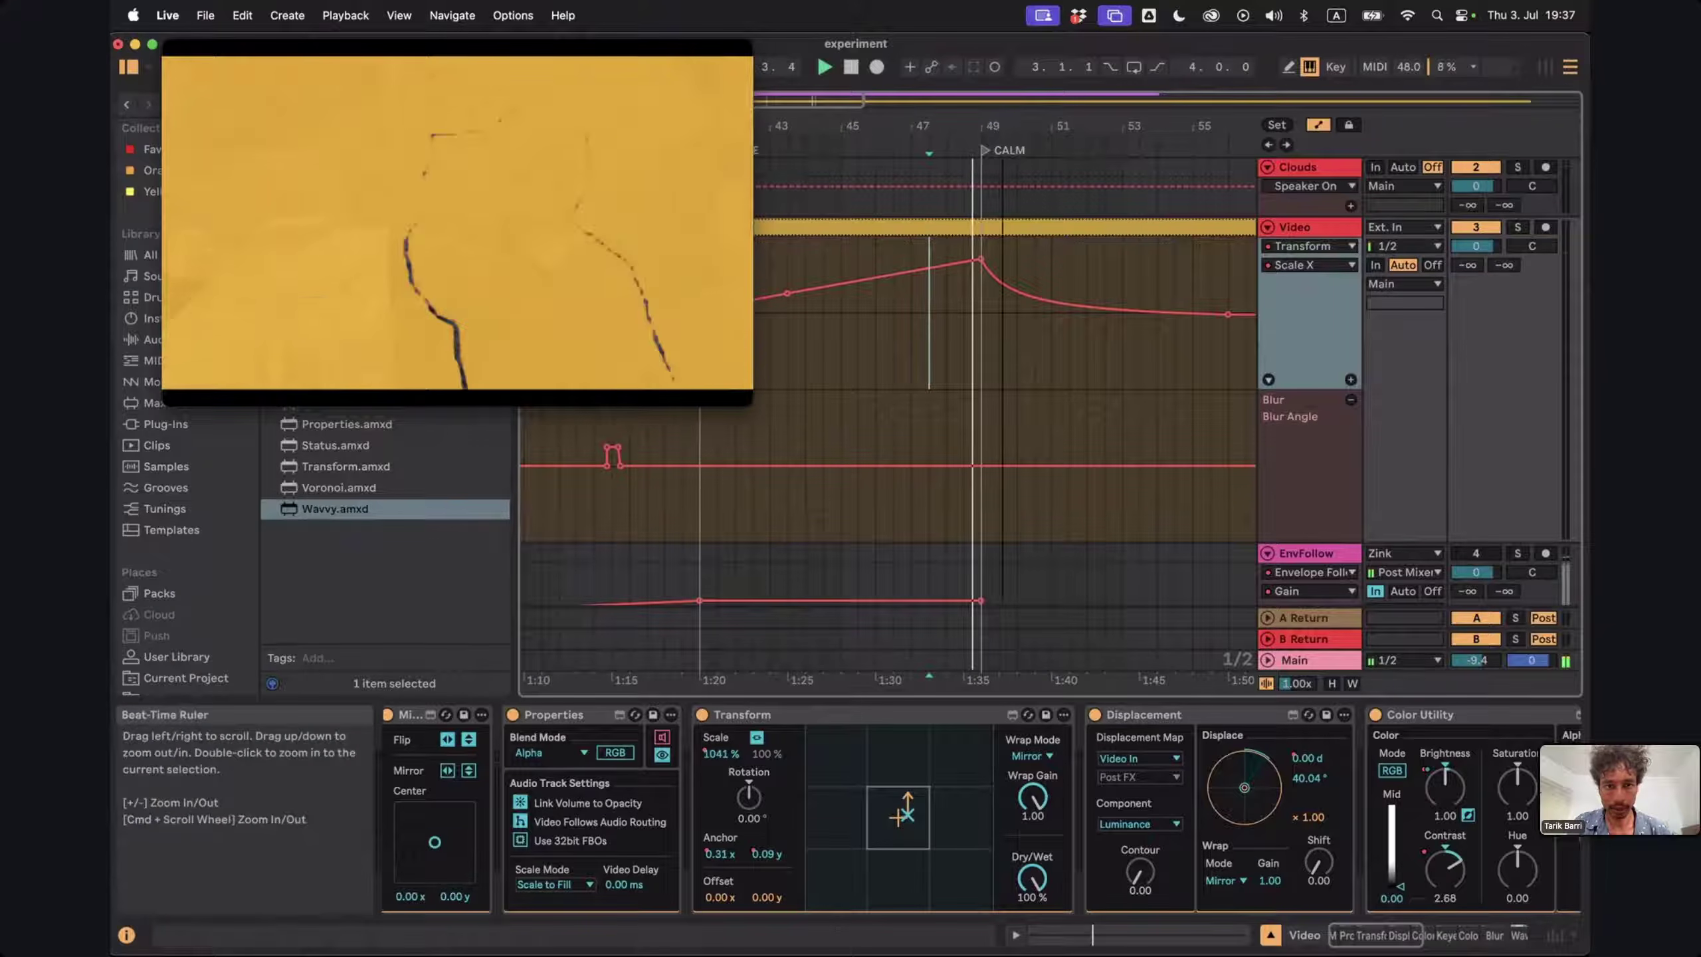
left_click_drag(847, 115, 847, 126)
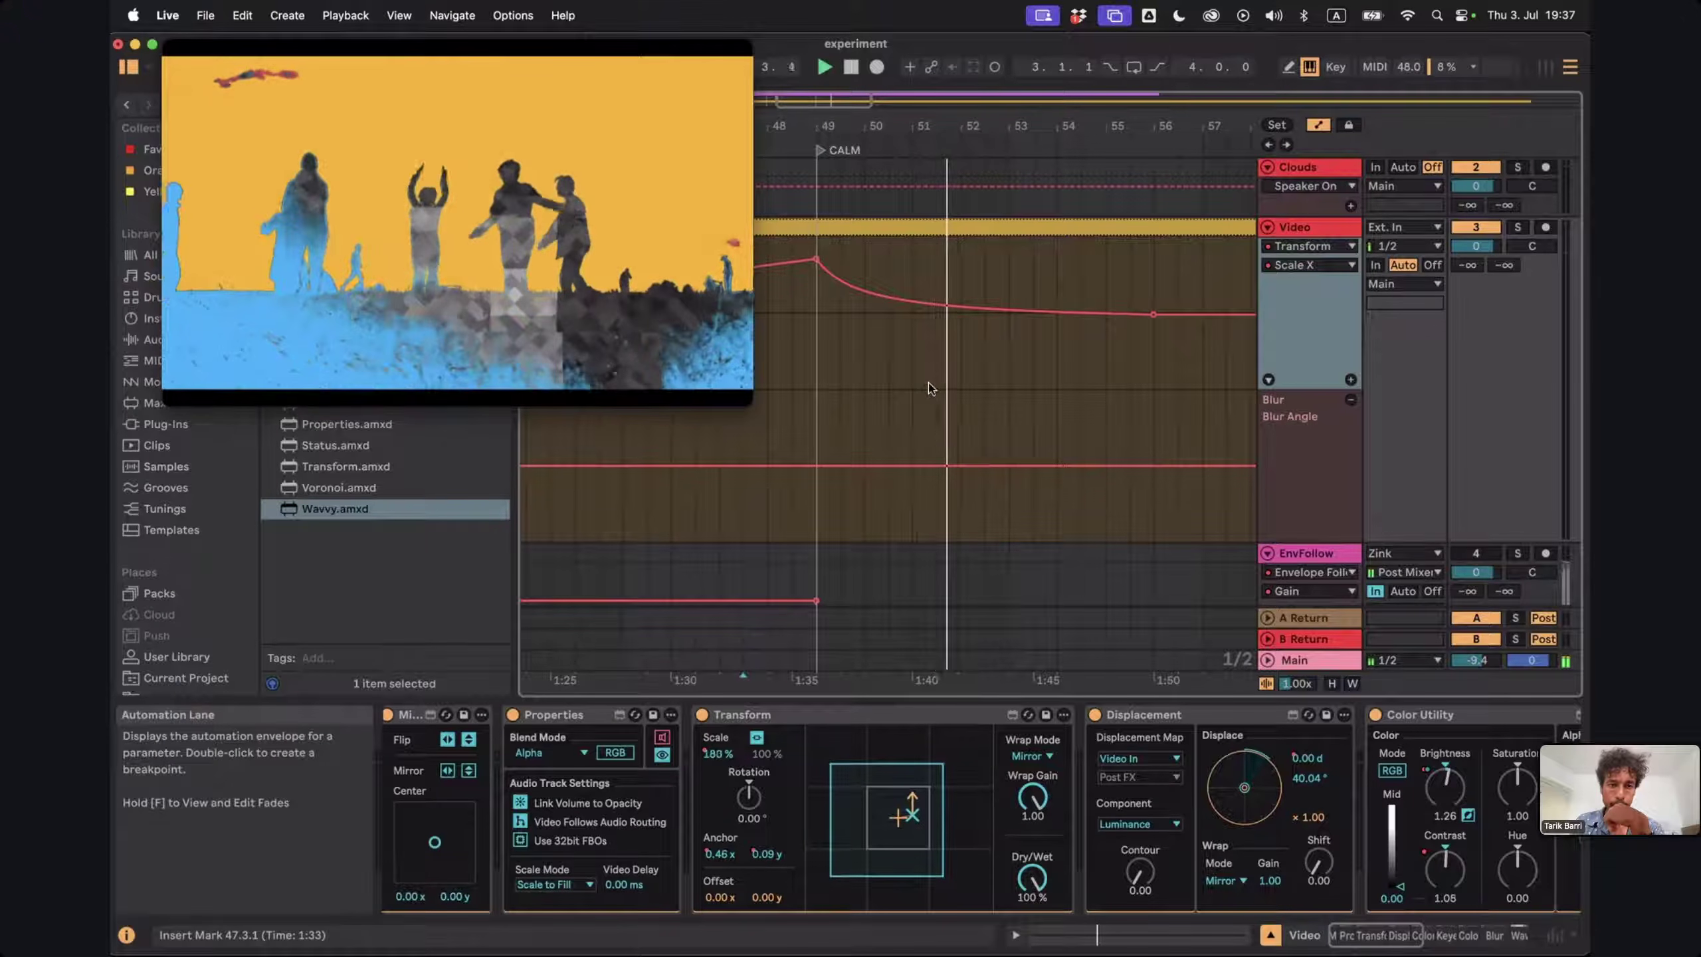
scroll(928, 389, "down", 2)
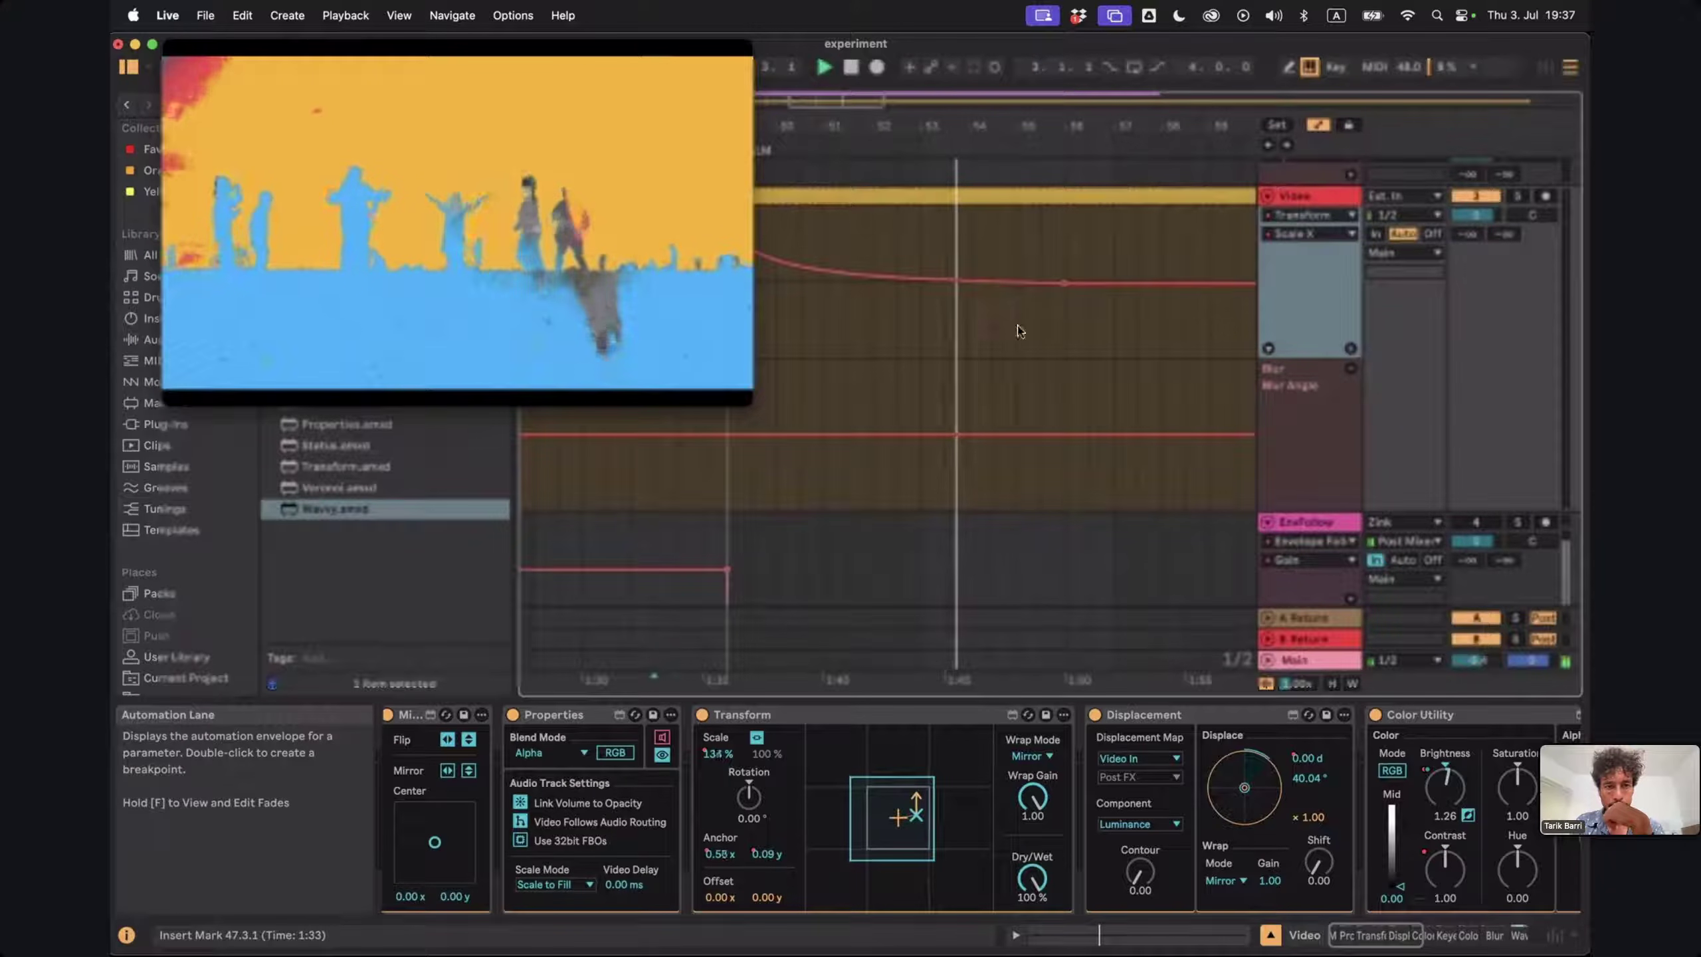
scroll(1091, 234, "down", 2)
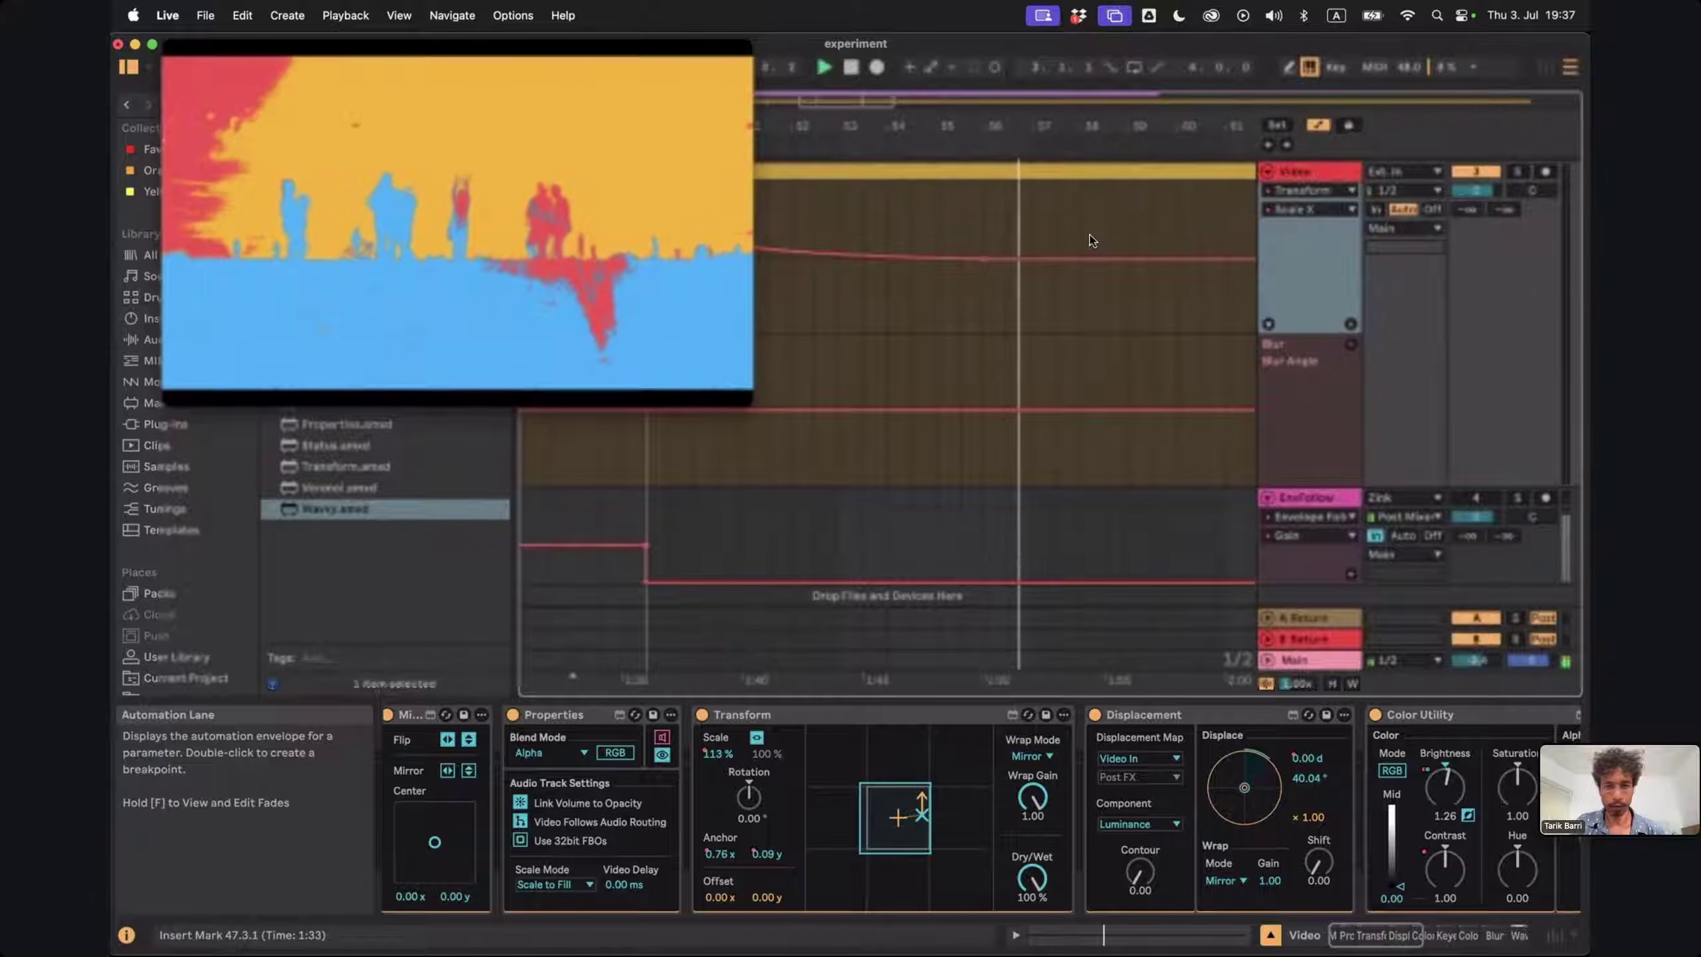
scroll(1092, 240, "down", 1)
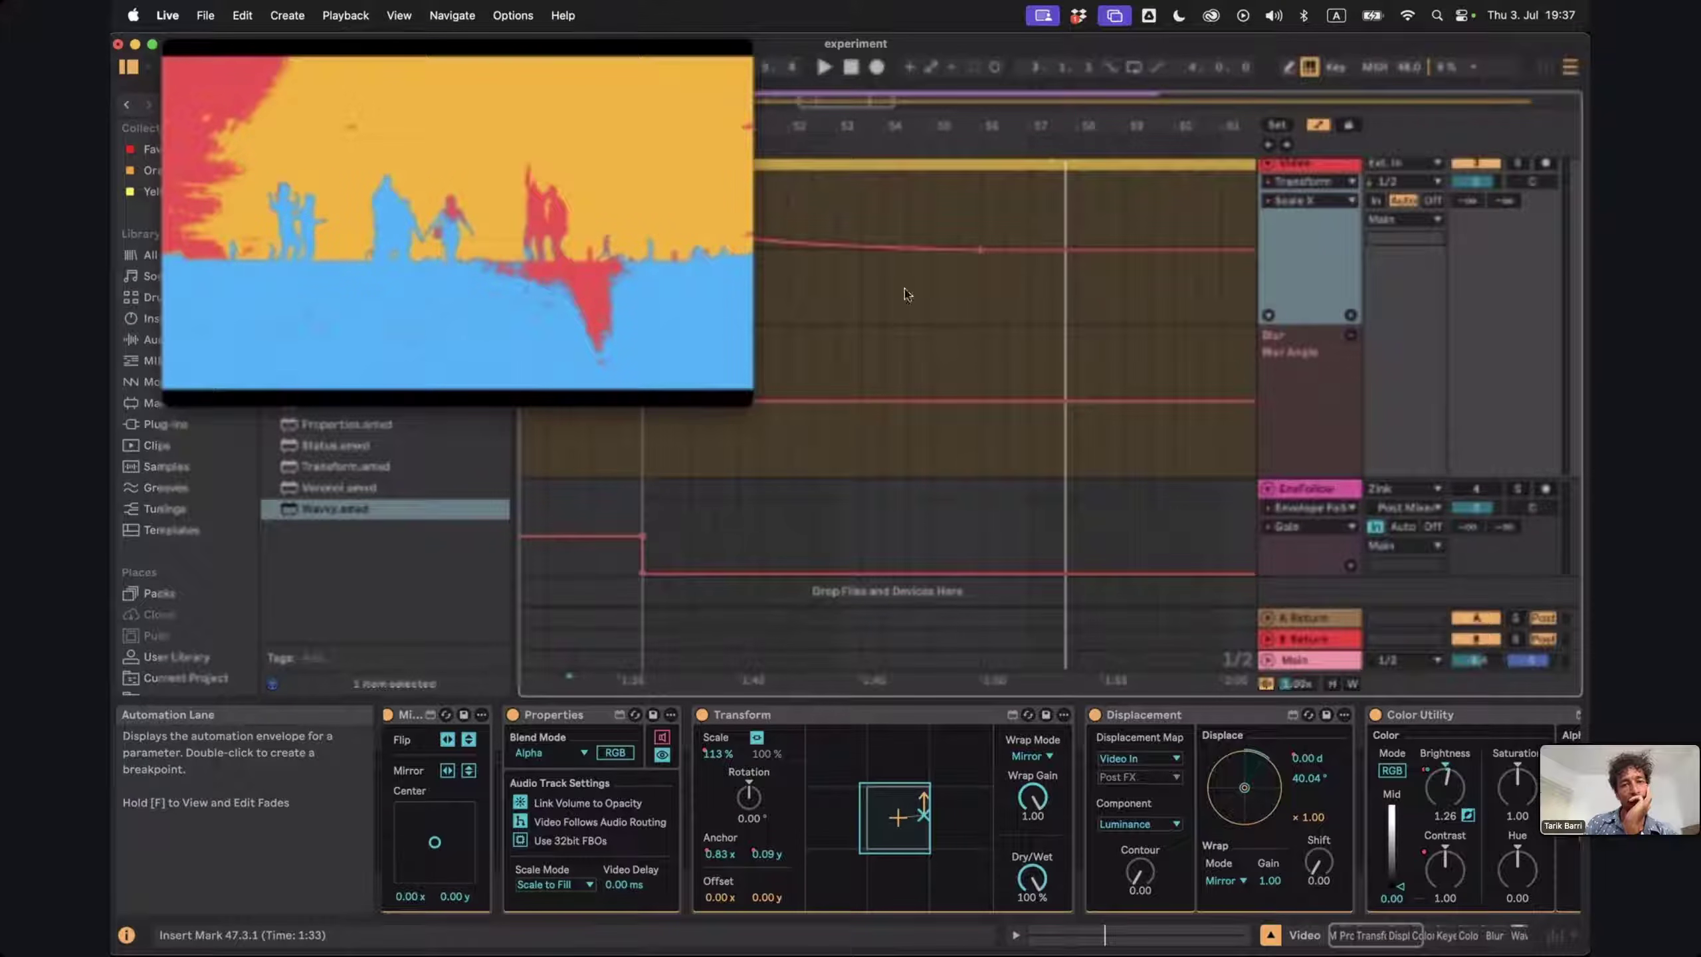
Replay the section starting at the CALM marker at bar 49 to review the visuals
scroll(903, 289, "left", 5)
scroll(904, 289, "down", 1)
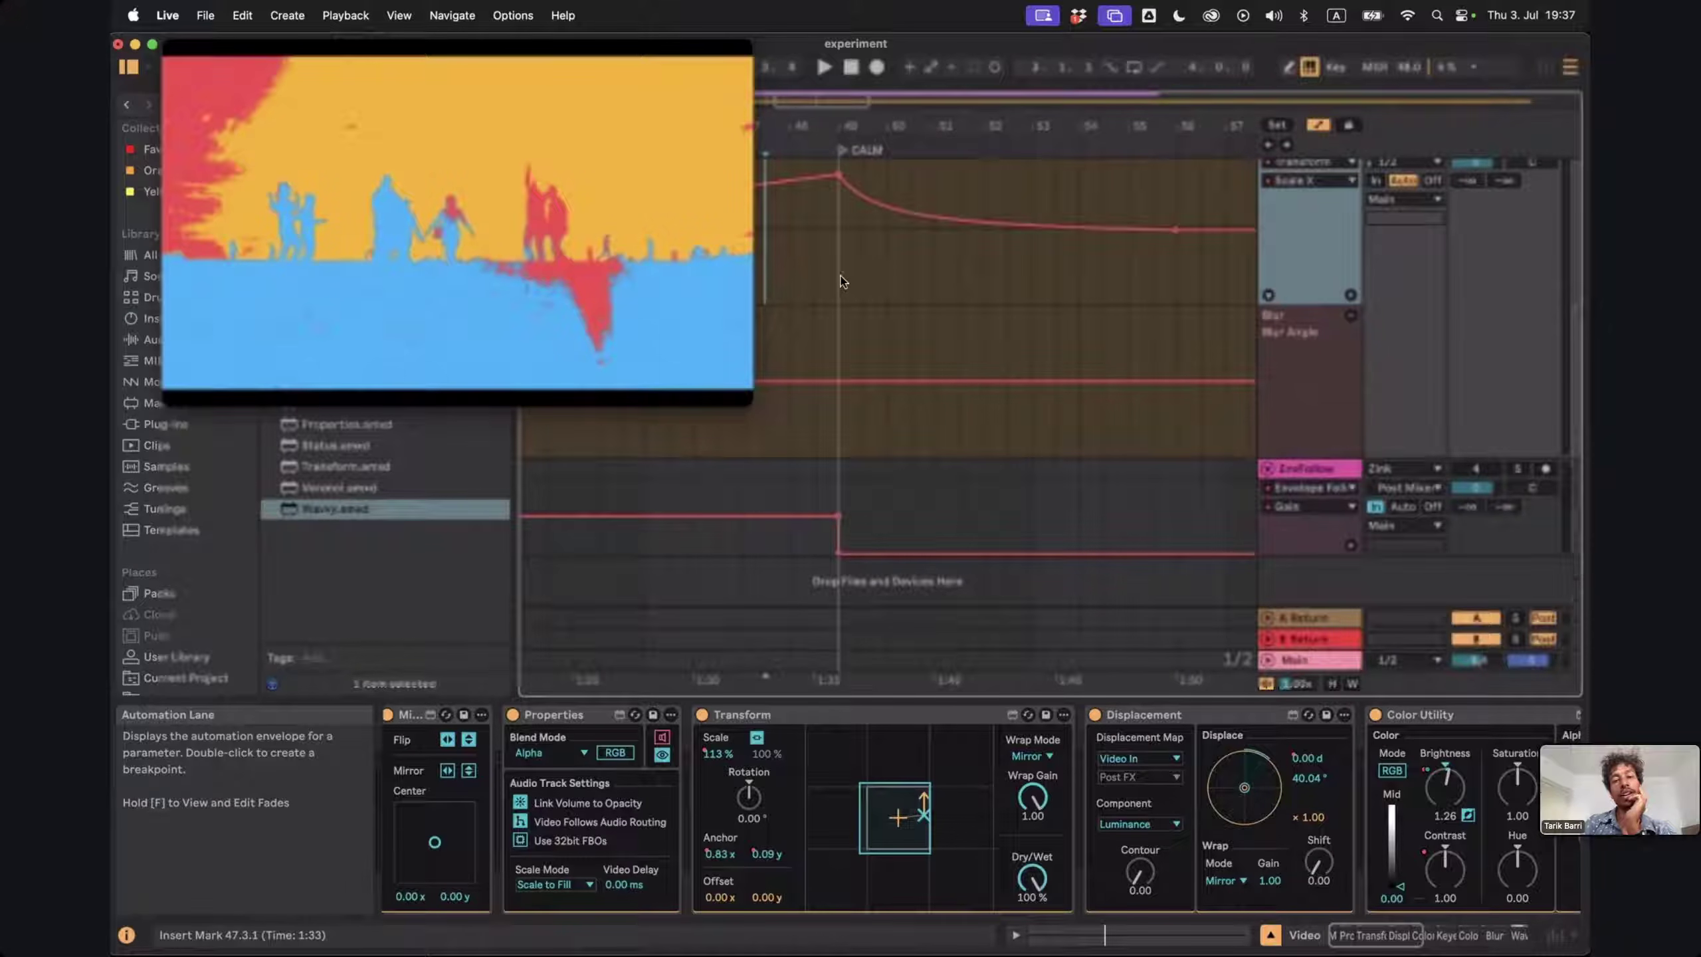
left_click(840, 275)
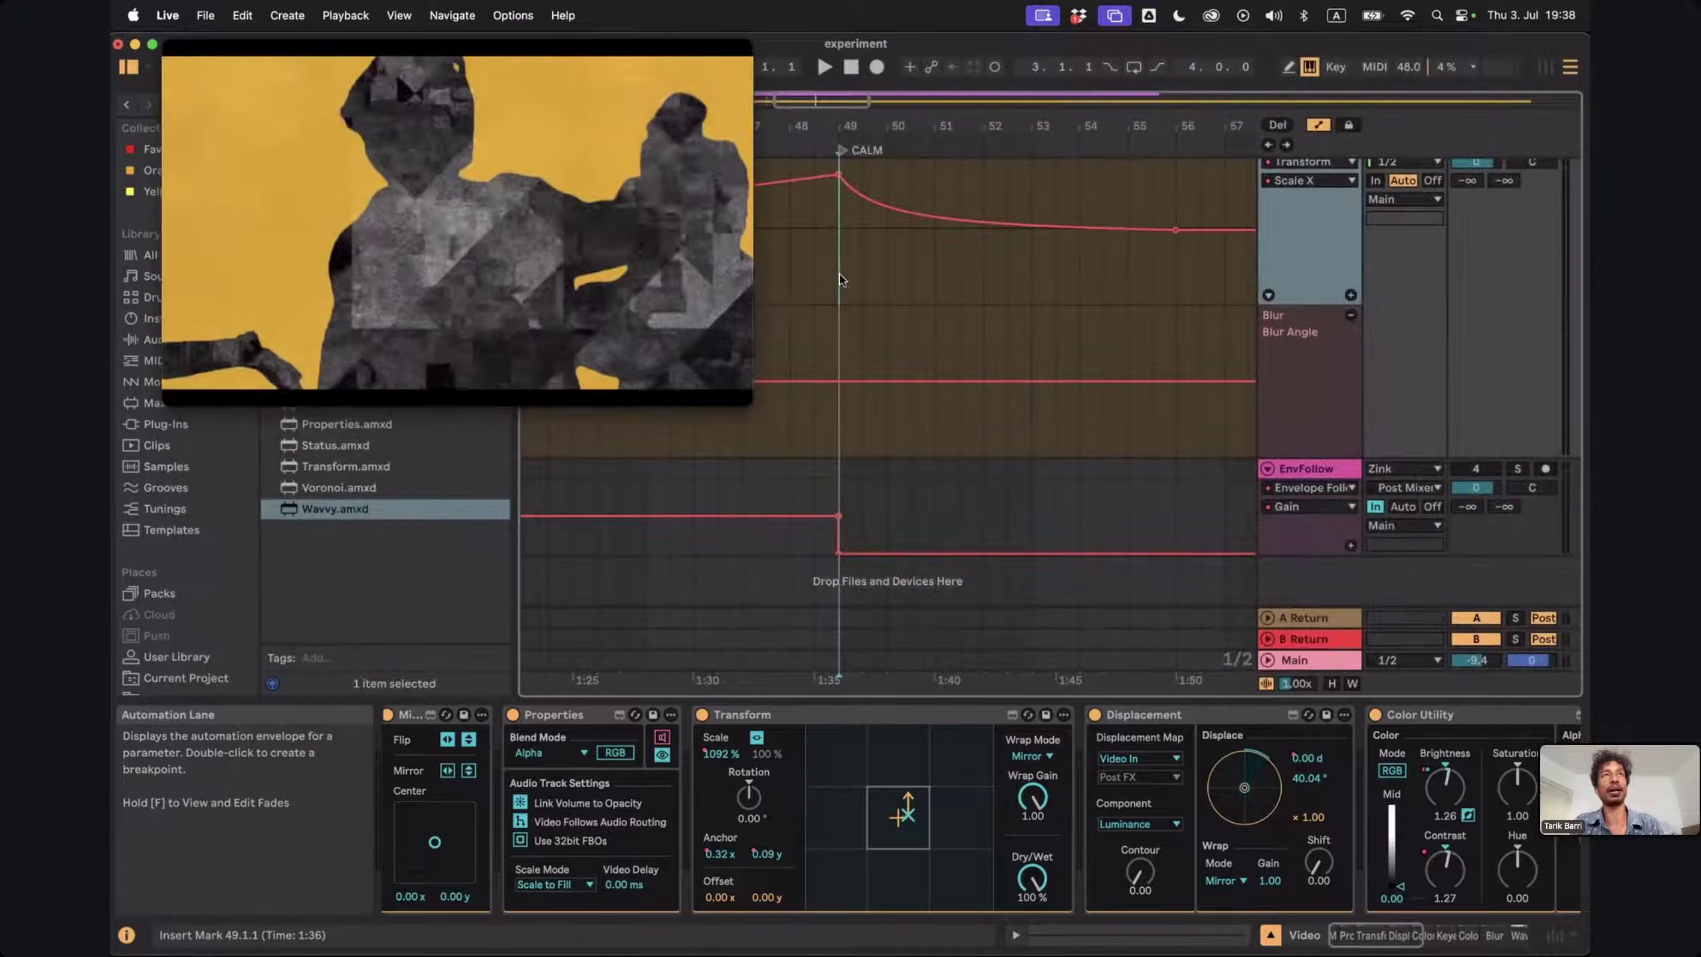
key("space")
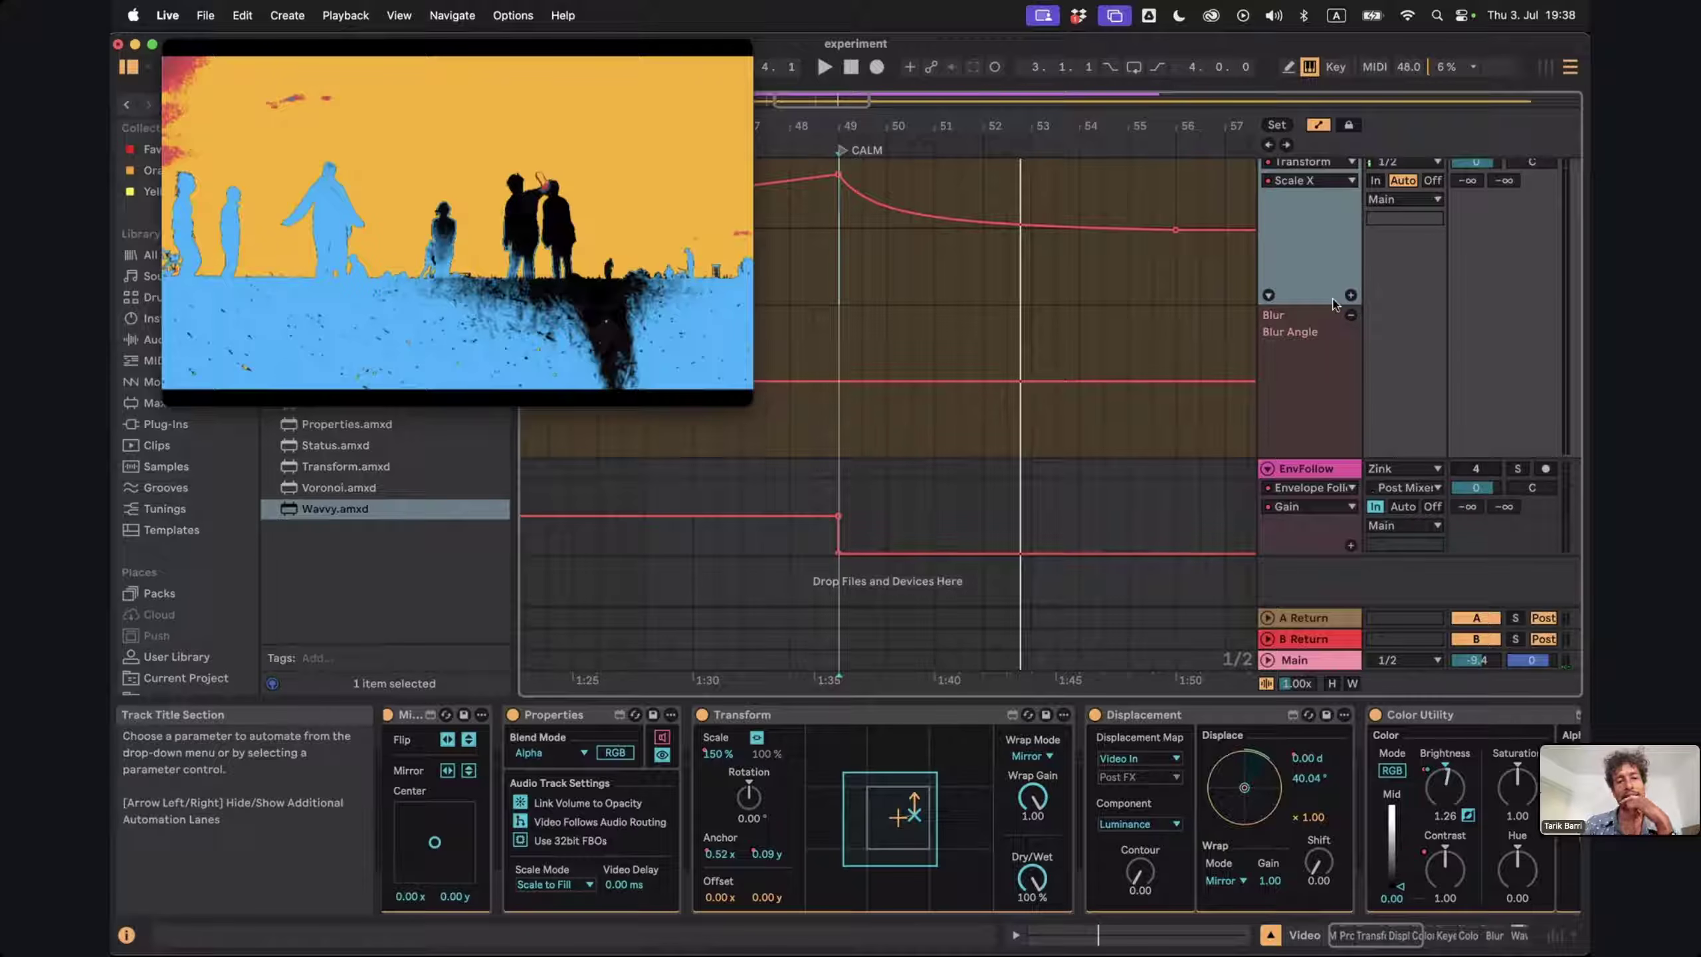
Move the video preview off the browser, add the Feedback effect after Wavvy on the Video track, and play the result
scroll(1337, 346, "up", 5)
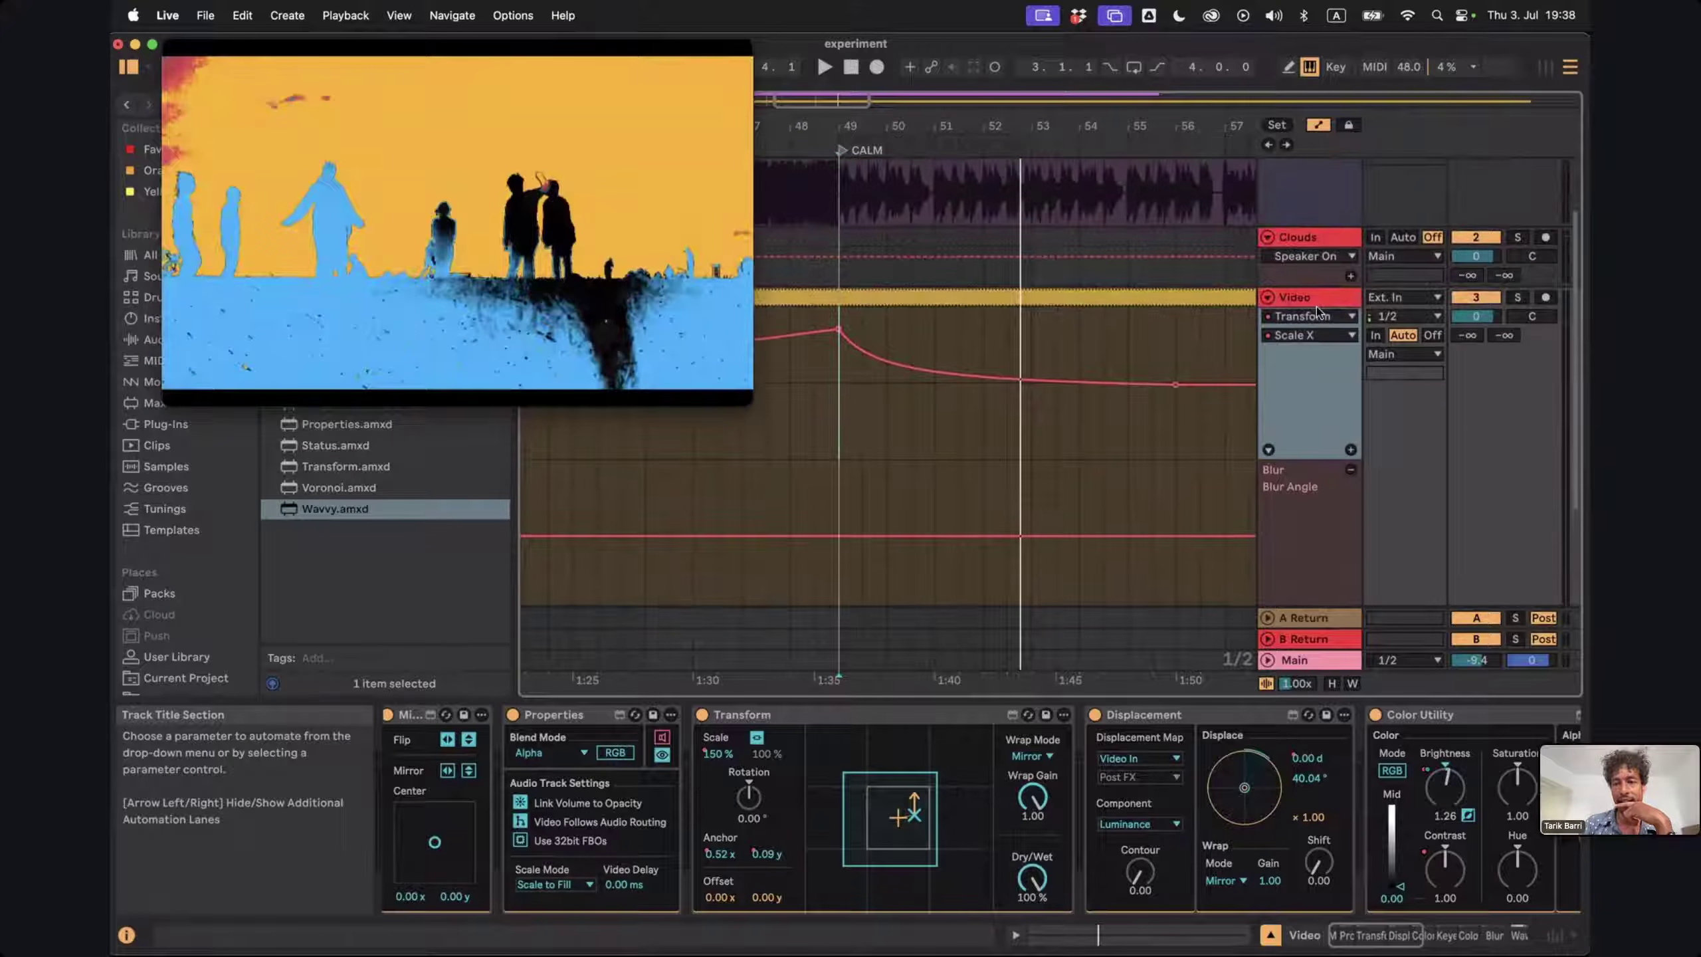
scroll(1167, 771, "right", 15)
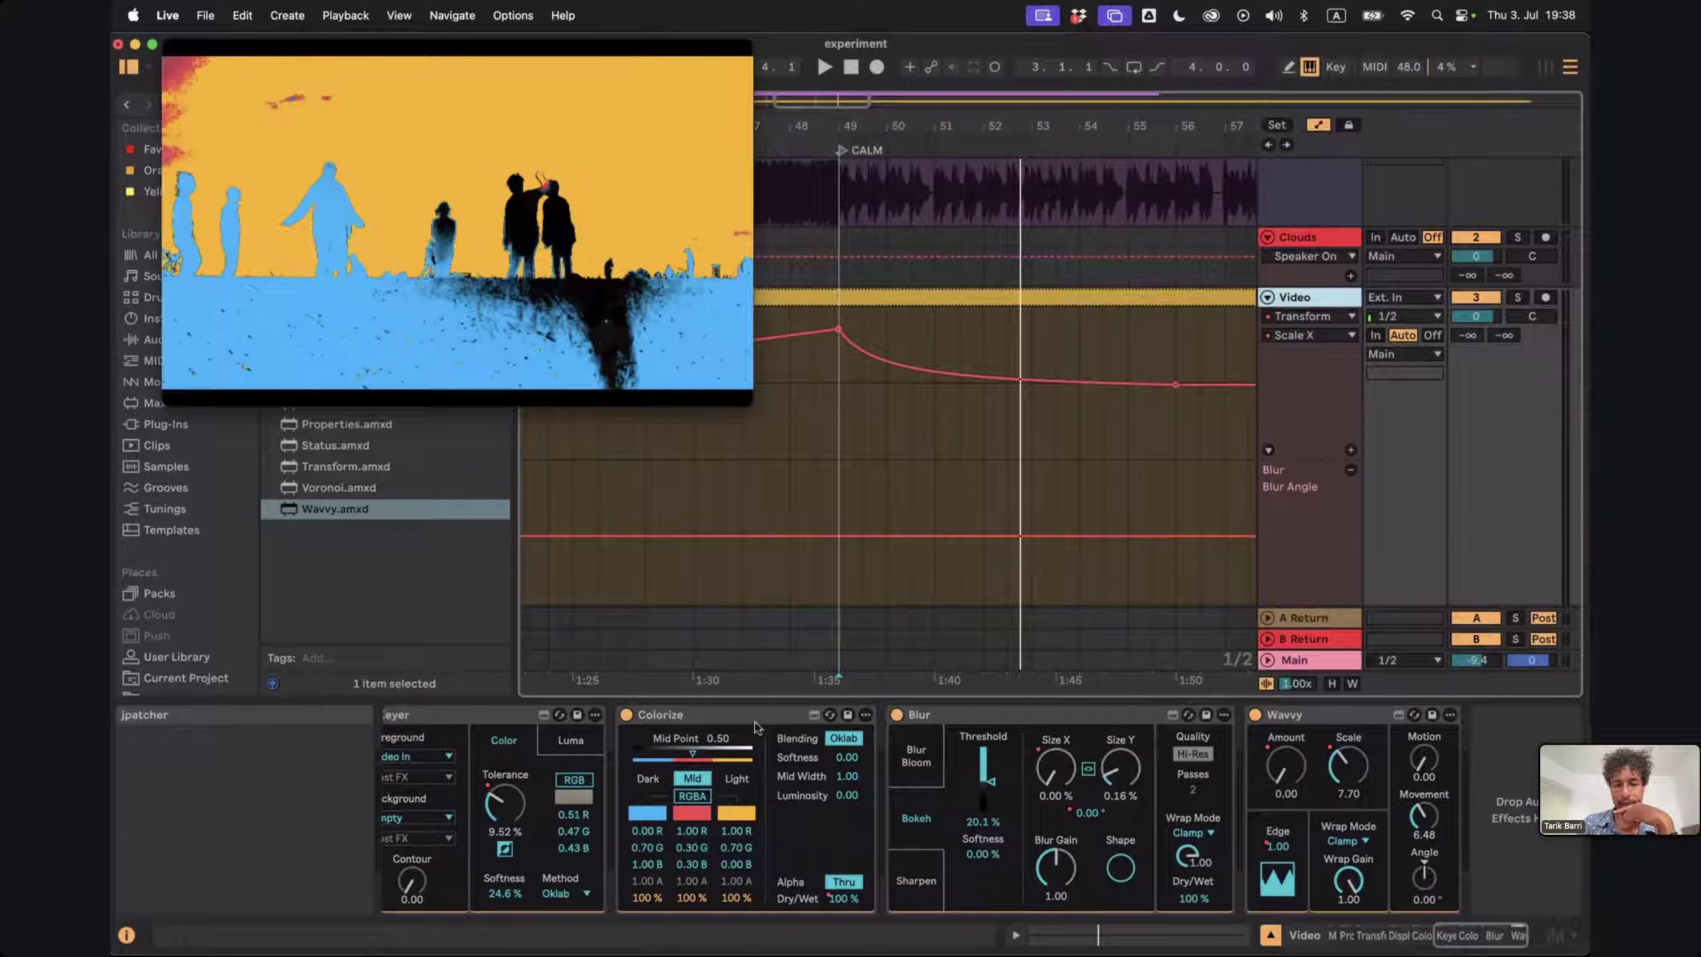
left_click_drag(402, 50, 860, 92)
left_click(305, 276)
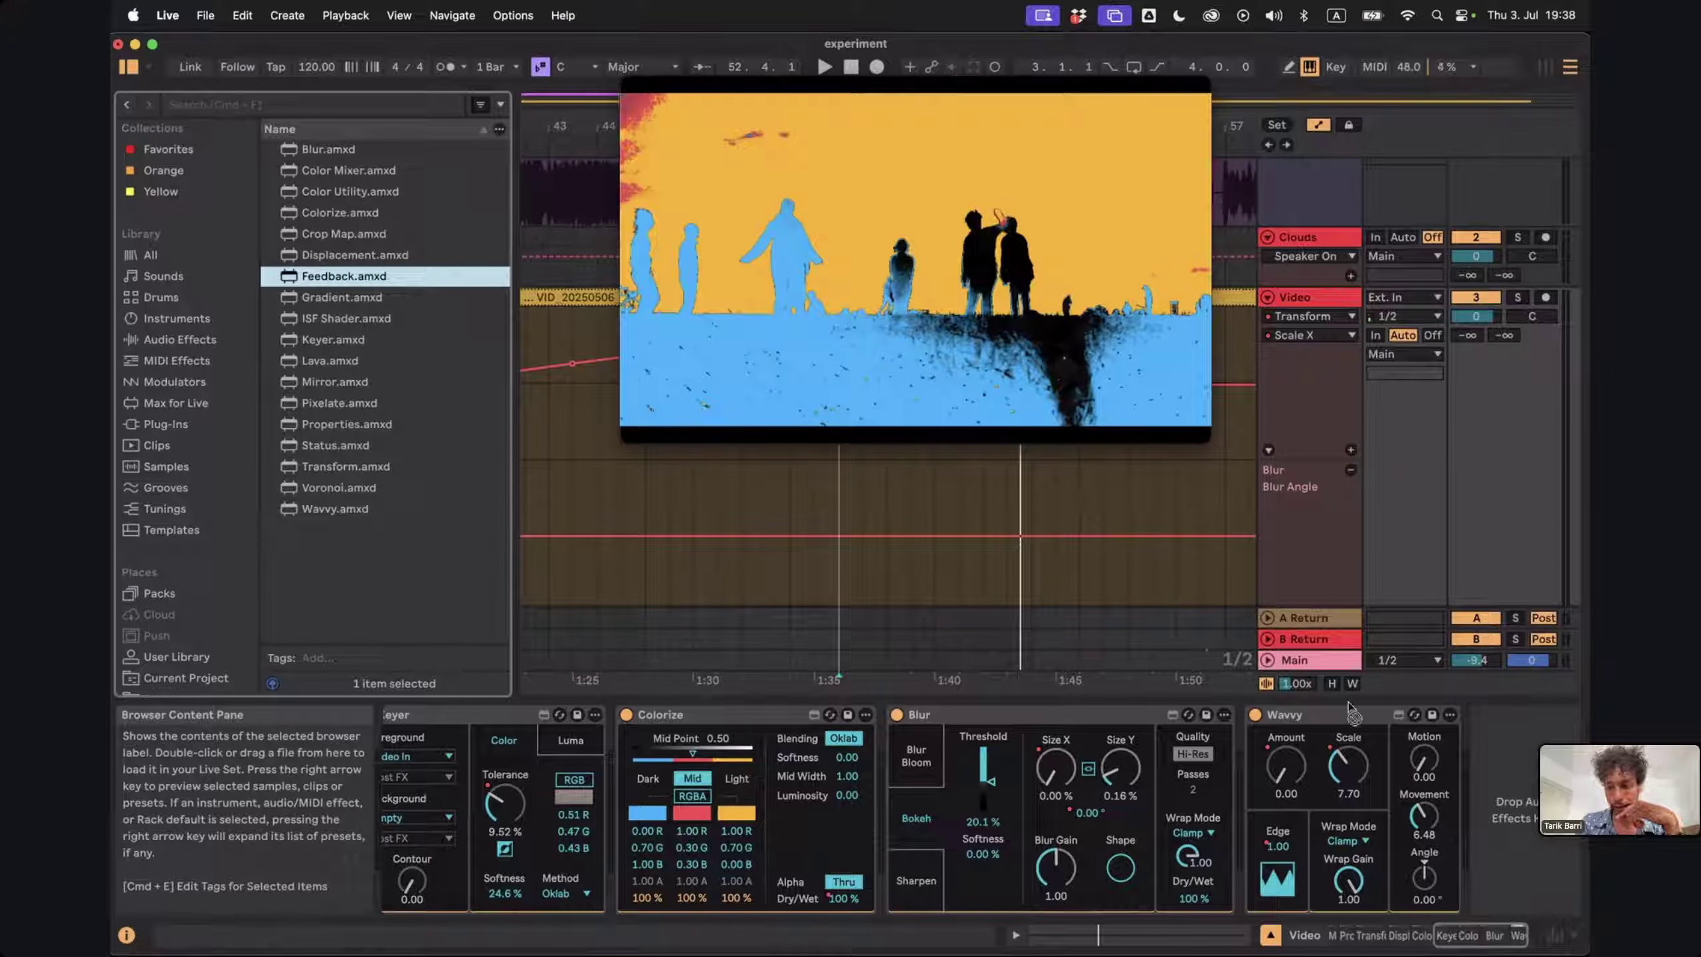
left_click_drag(1350, 711, 1527, 779)
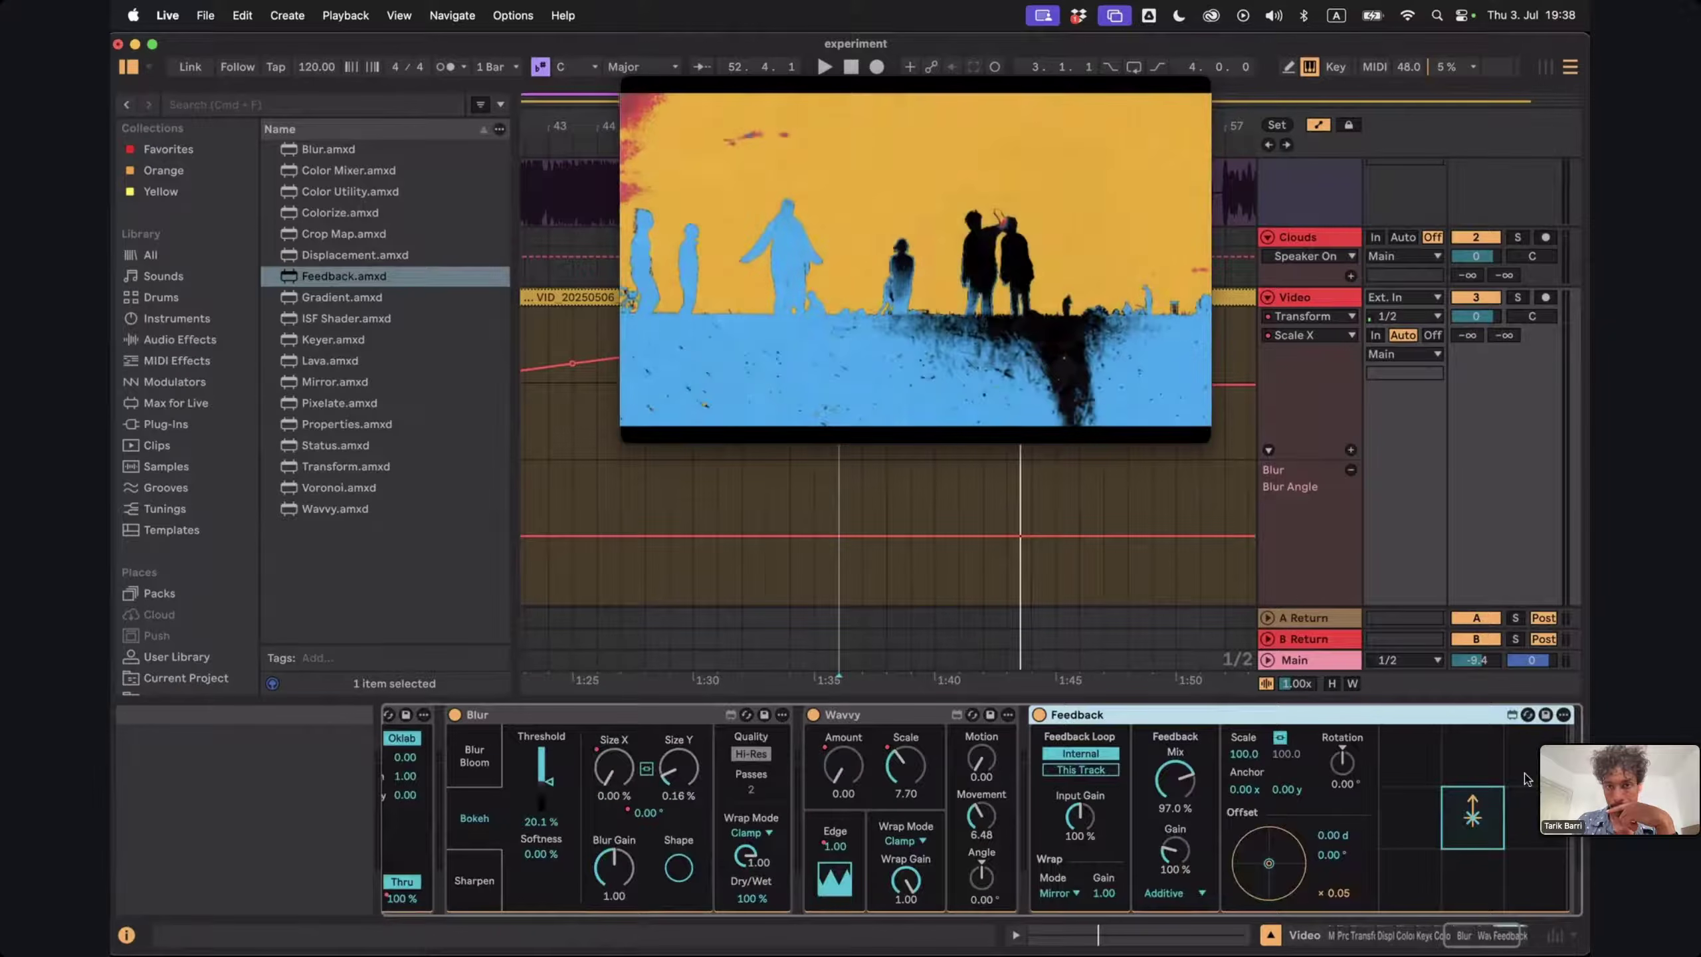
key("space")
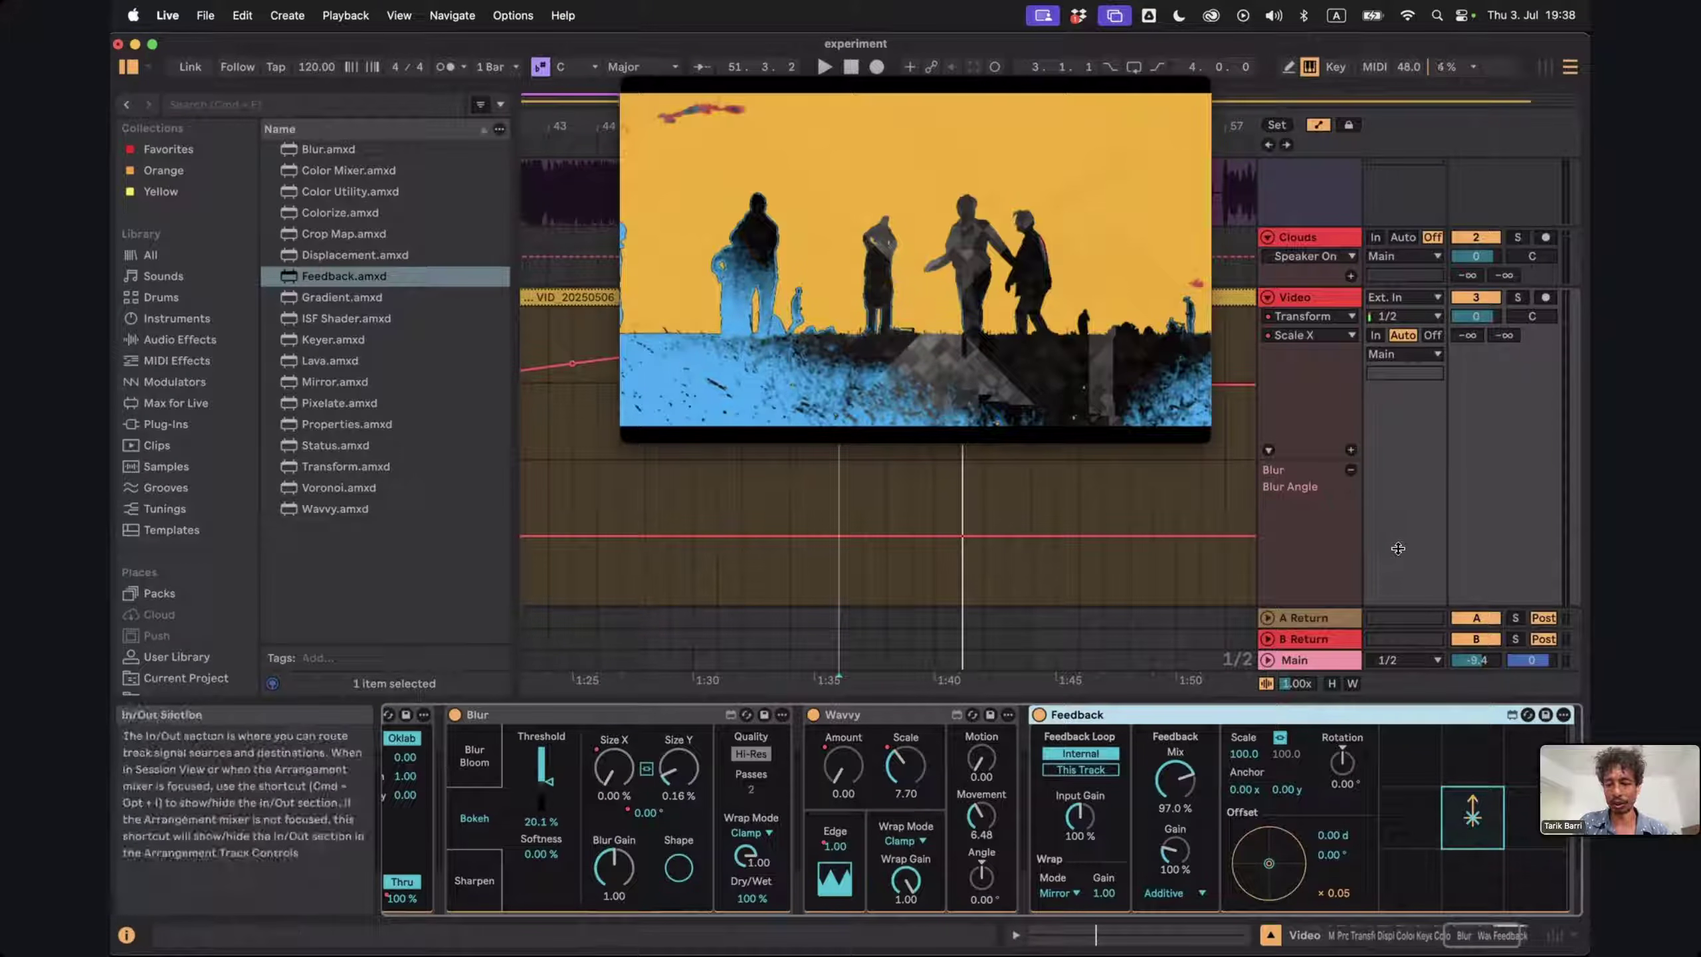
scroll(1379, 540, "down", 4)
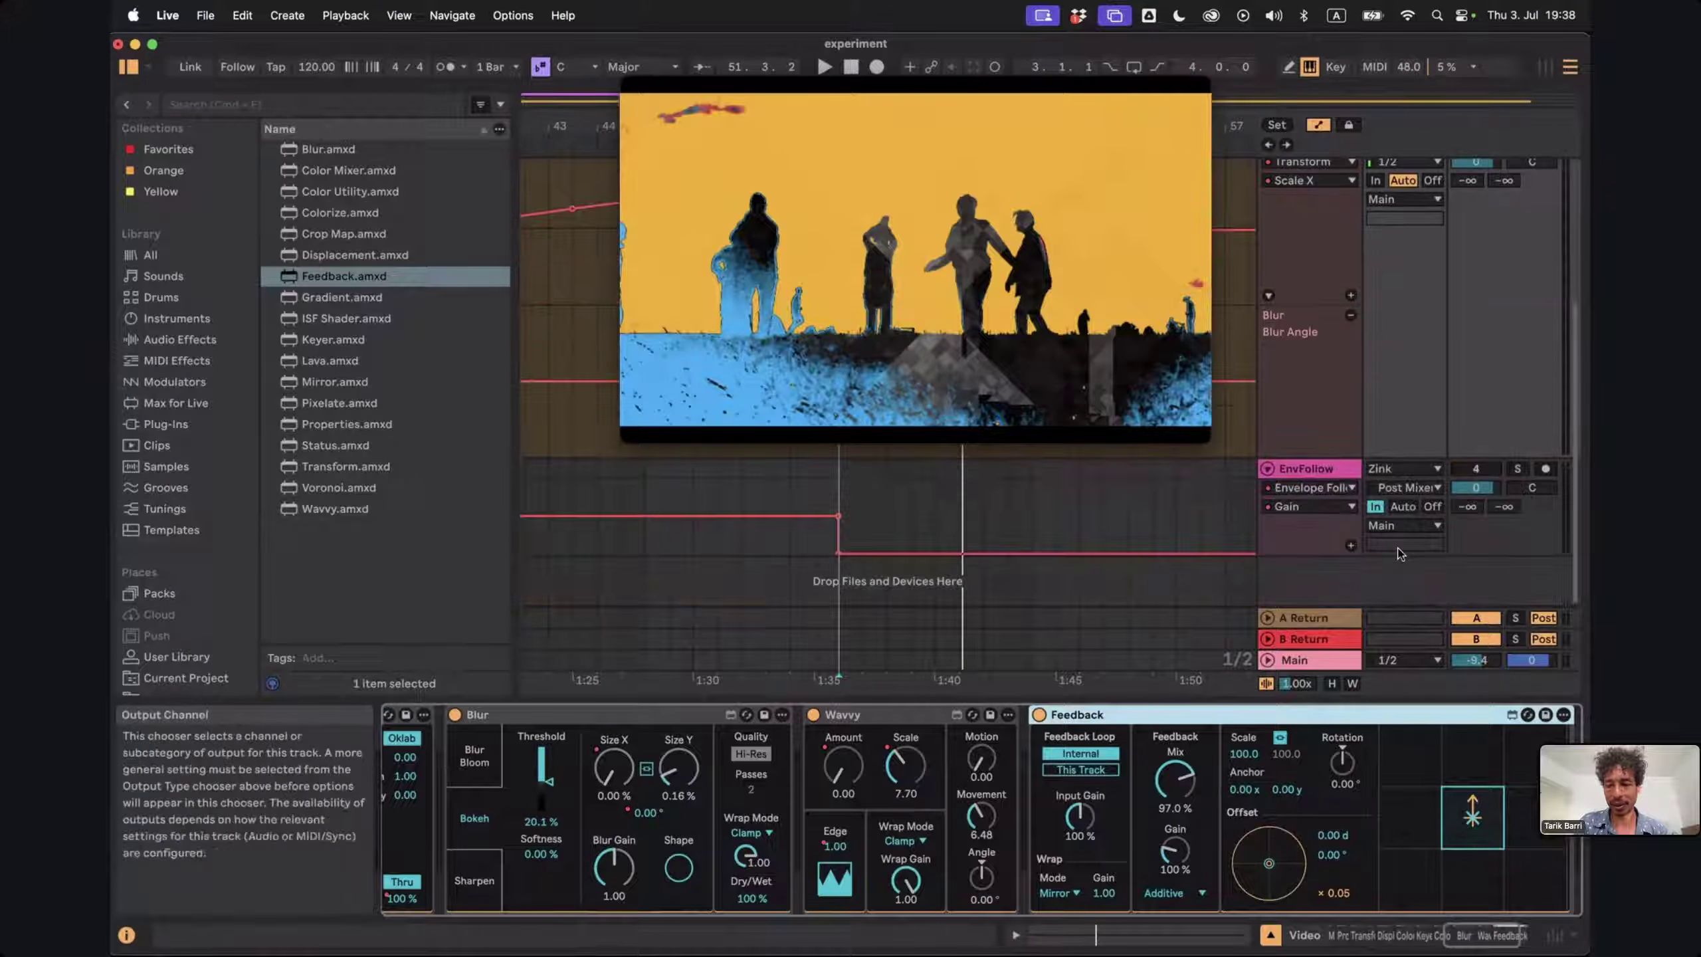
left_click(1313, 585)
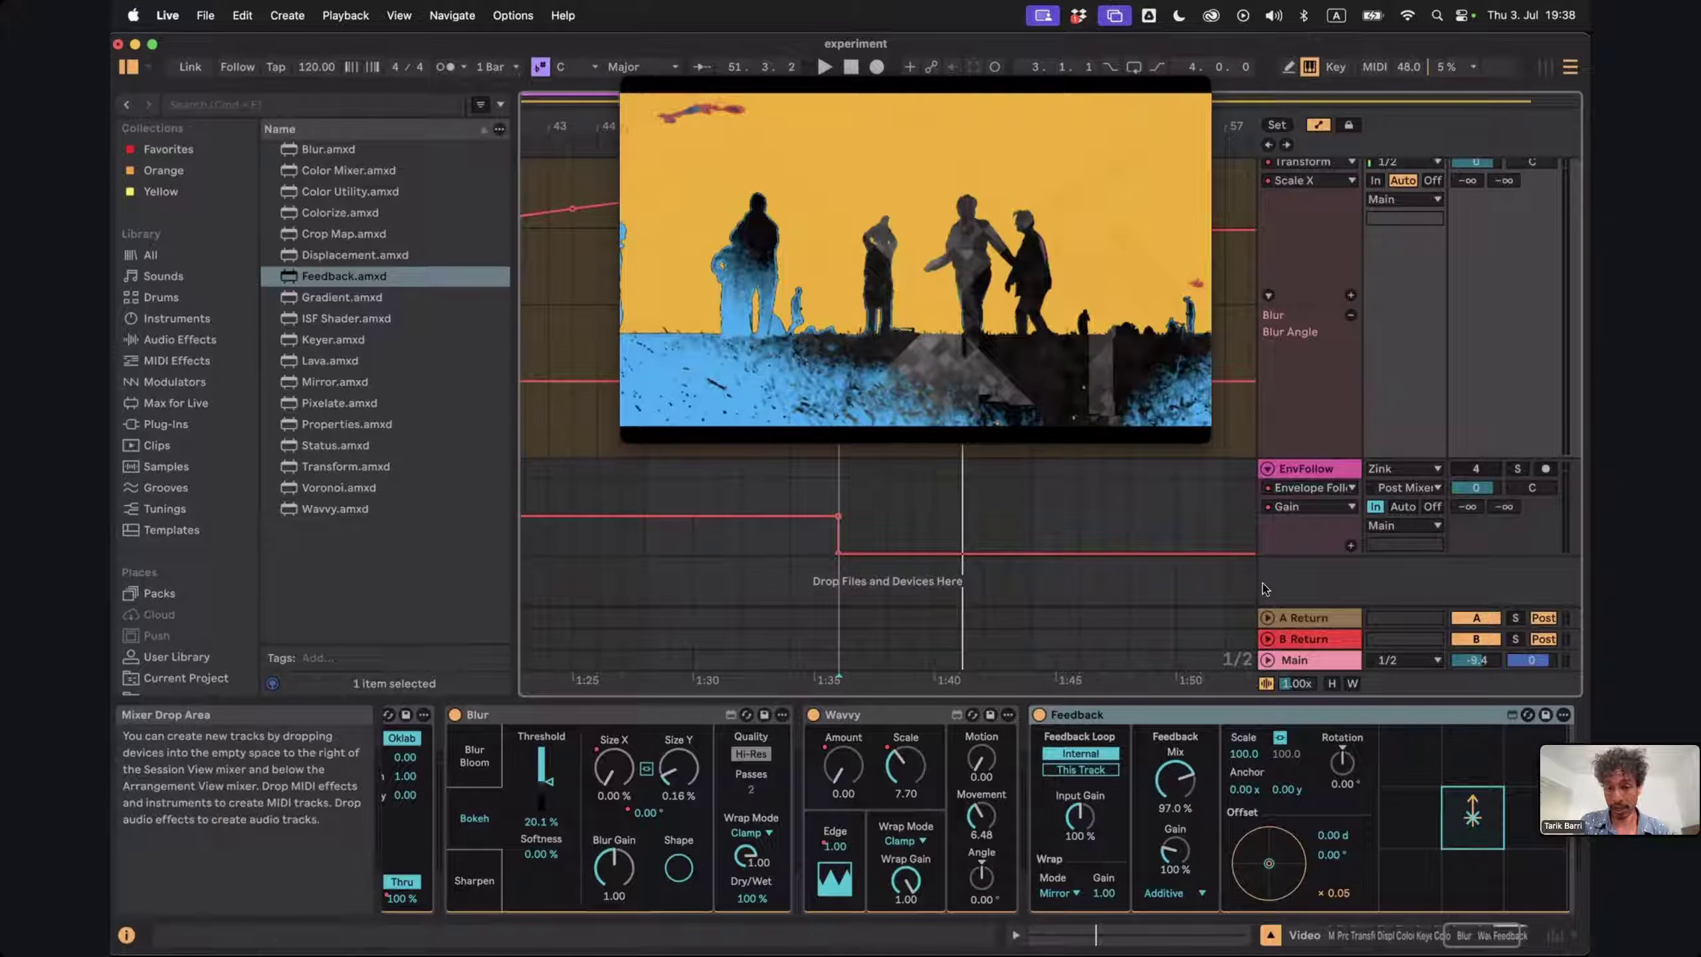
right_click(1149, 585)
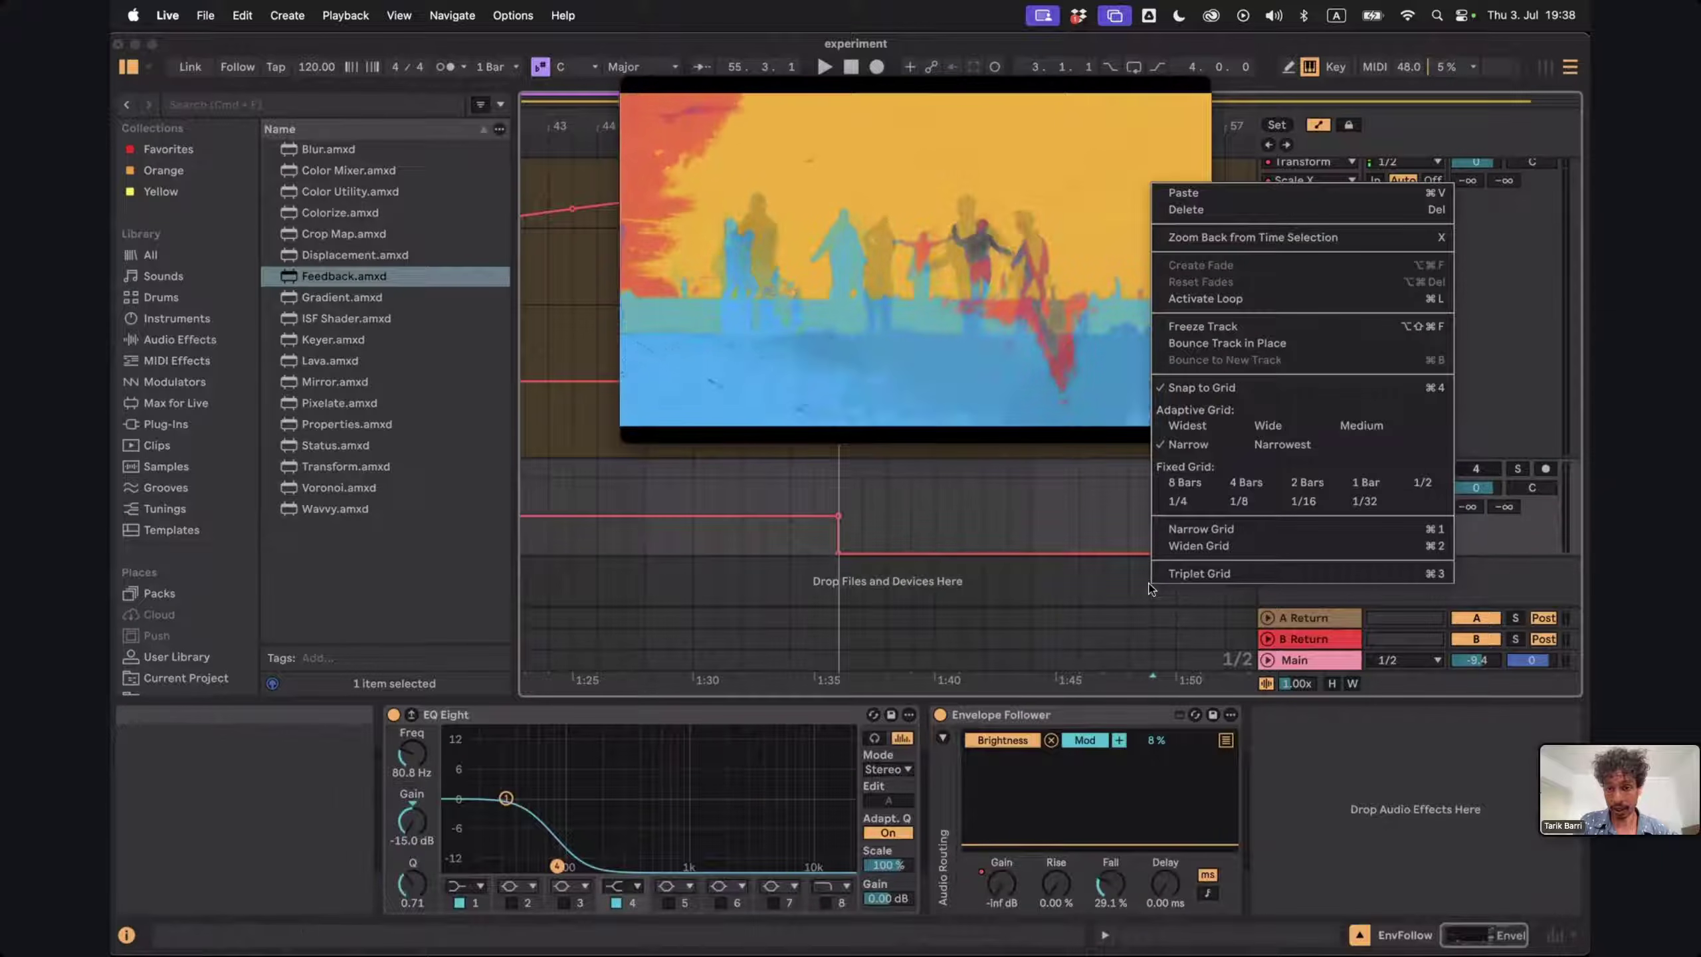
left_click(1041, 581)
key("Tab")
key("Tab")
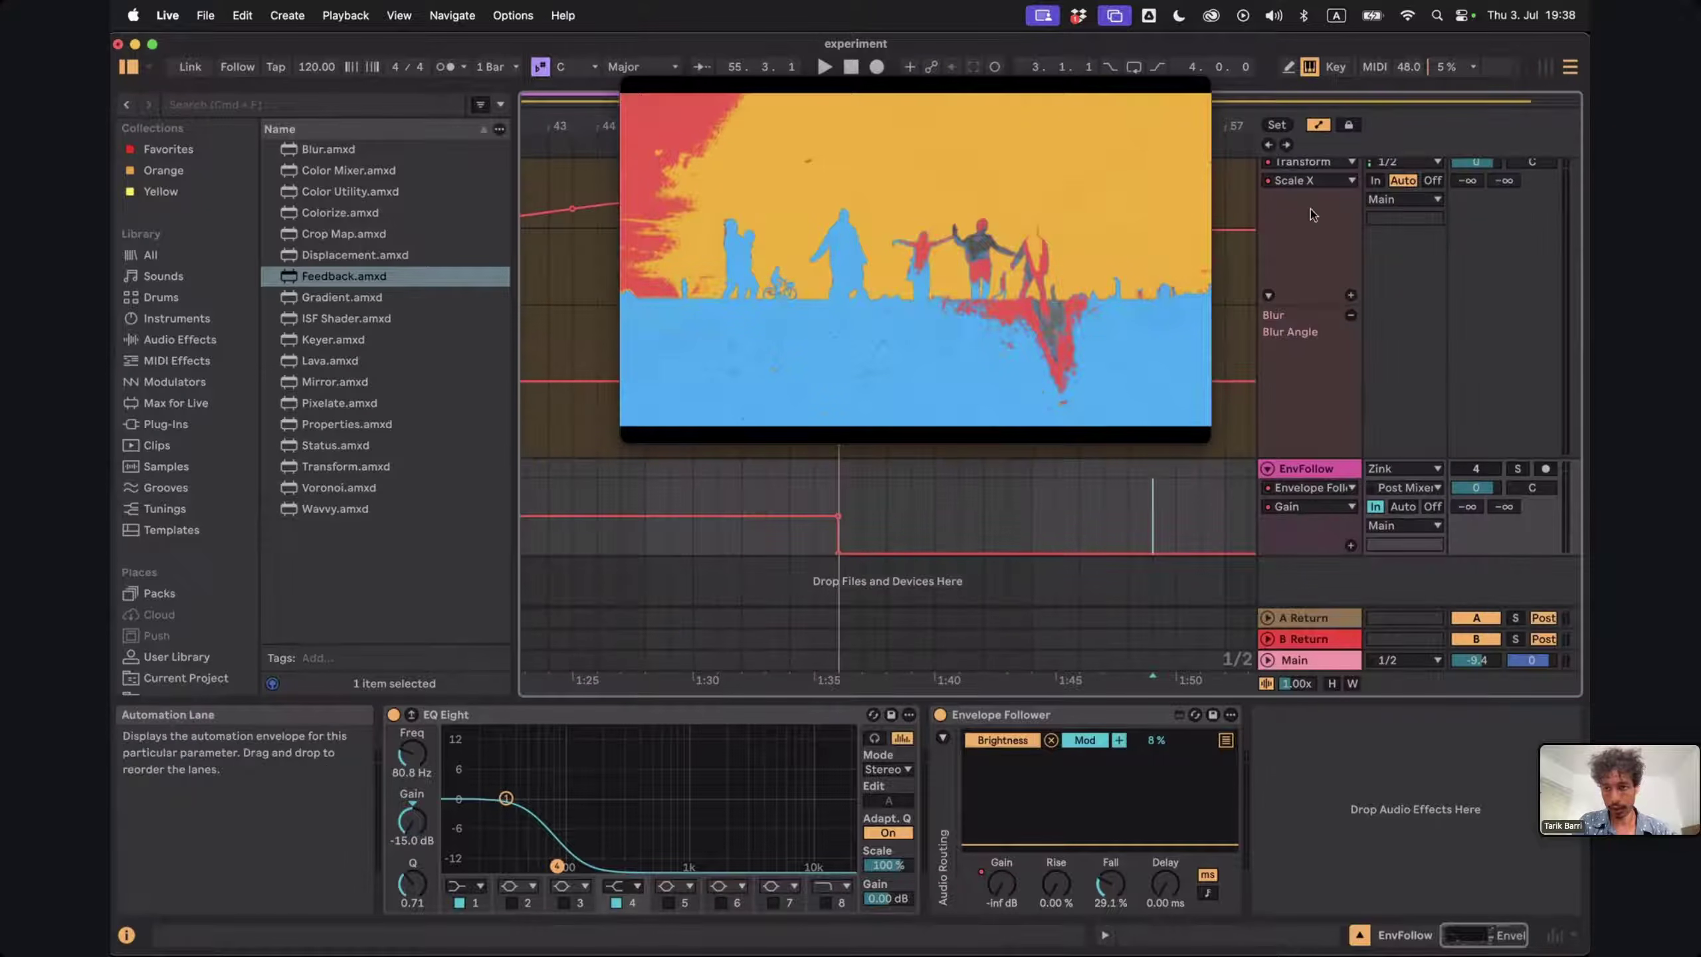
Move the Feedback device from the Video track onto a new audio track below EnvFollow and solo that track
left_click(1313, 240)
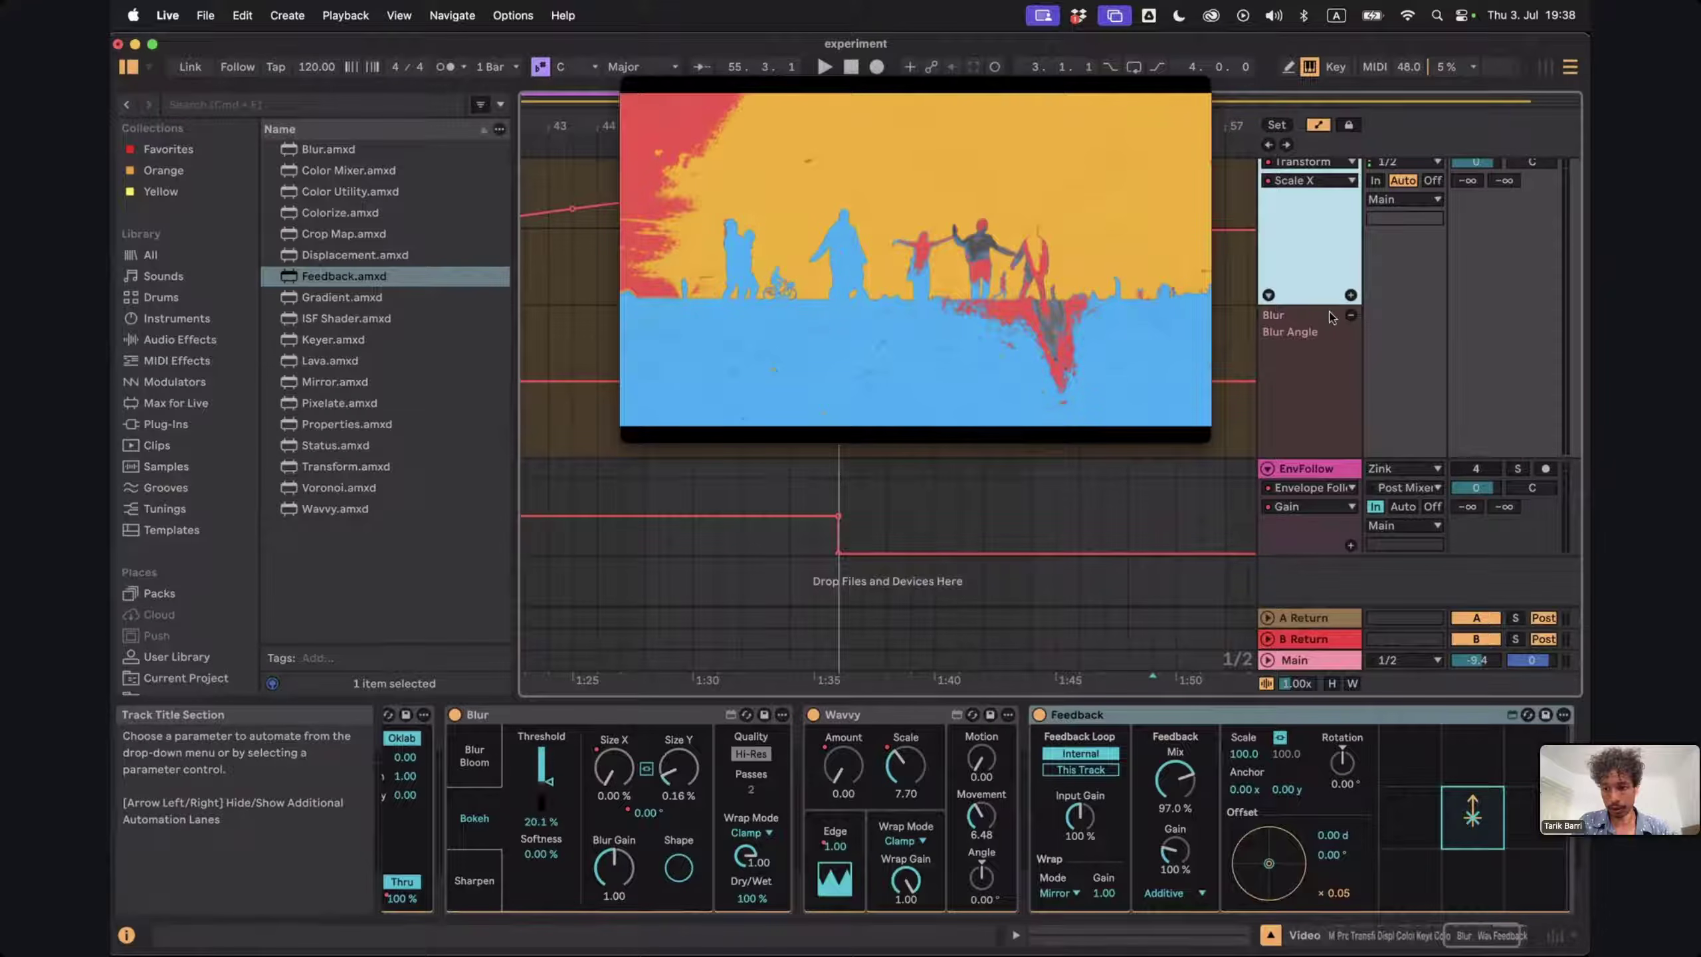
left_click(1203, 716)
left_click_drag(1285, 594, 1215, 574)
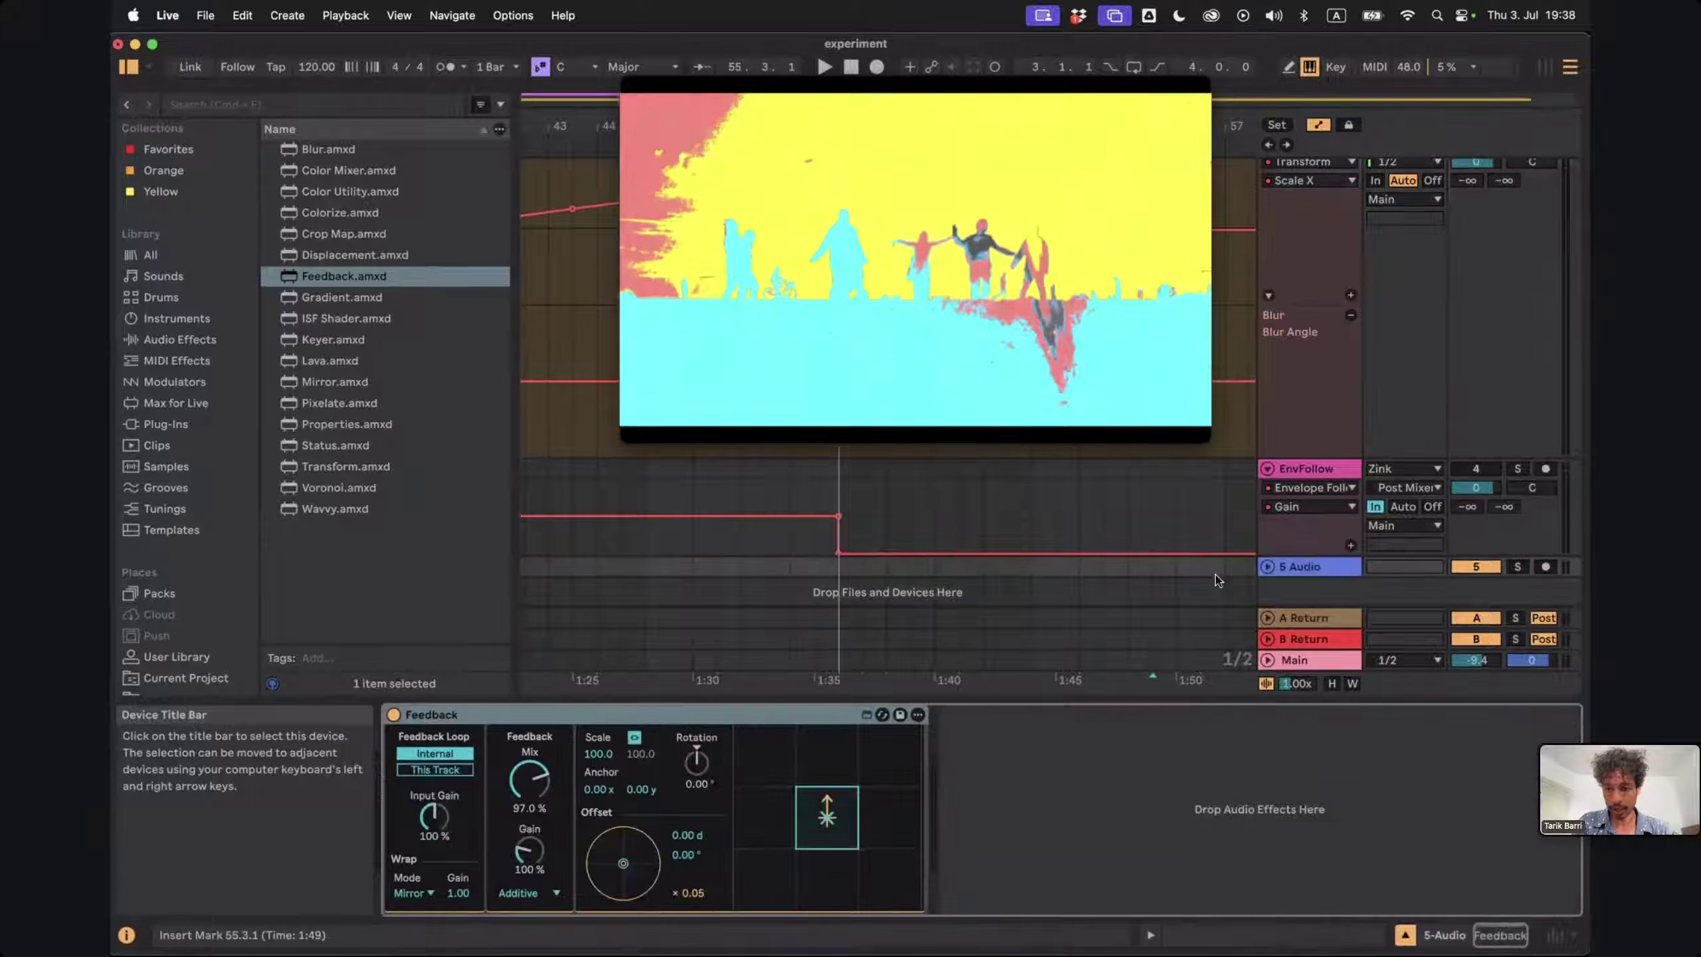
left_click(1518, 568)
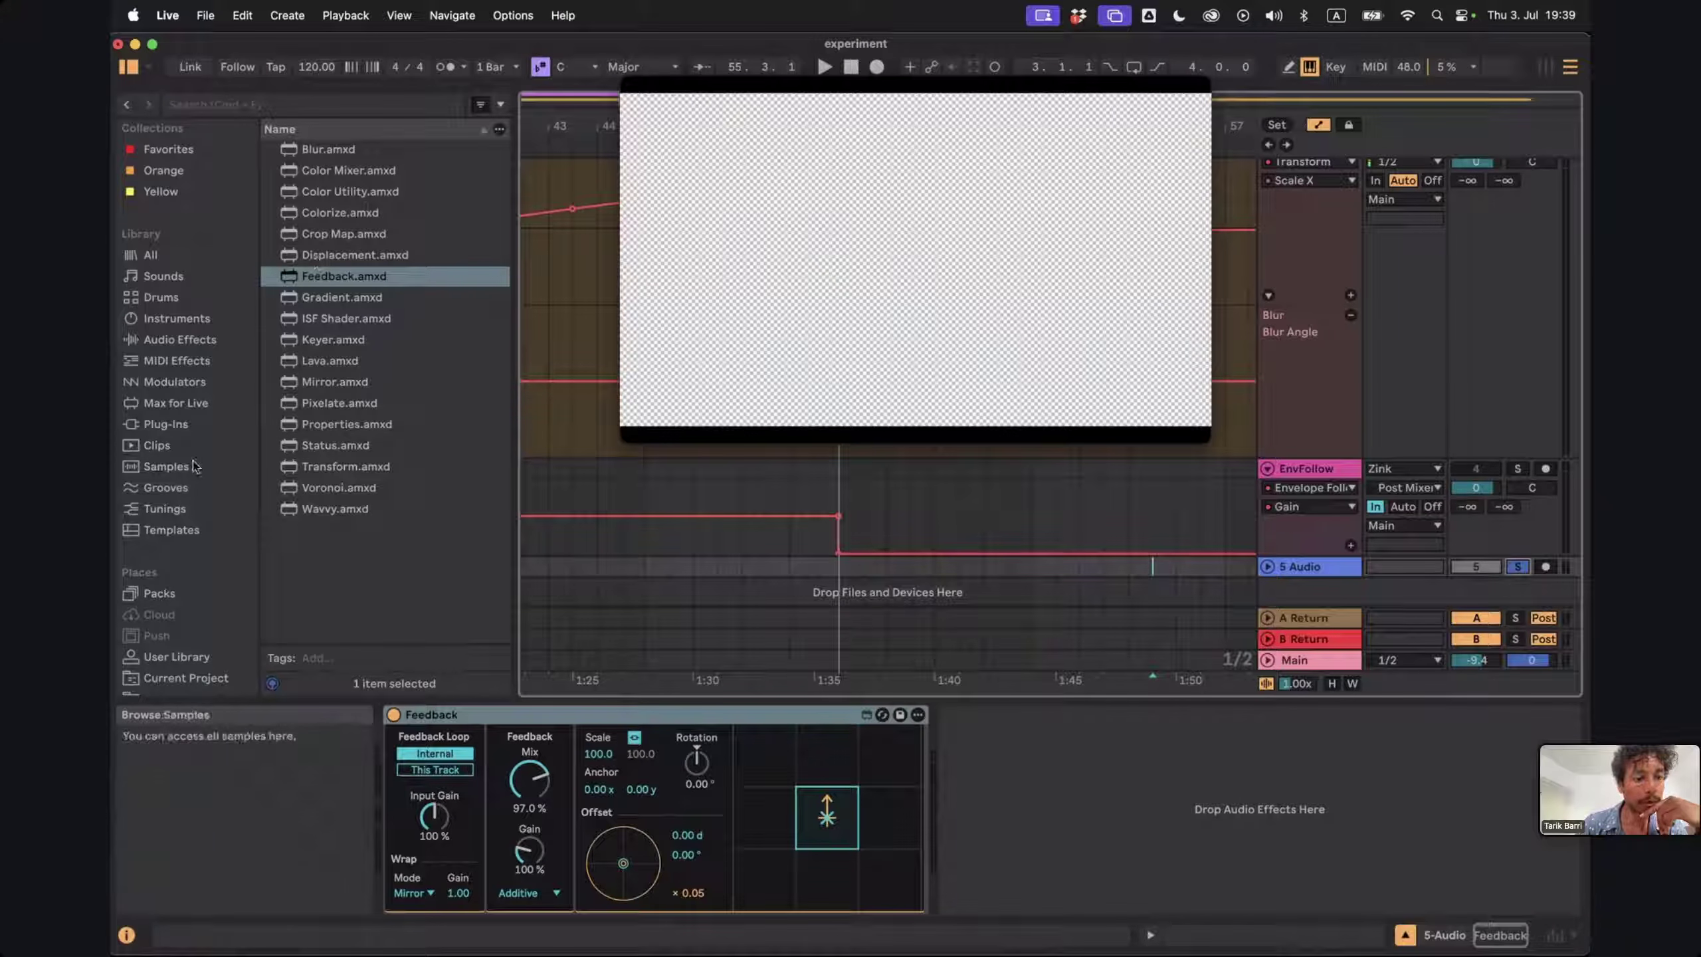
Add the External In instrument on a new track below the Feedback track, and select the Feedback track
scroll(192, 464, "down", 6)
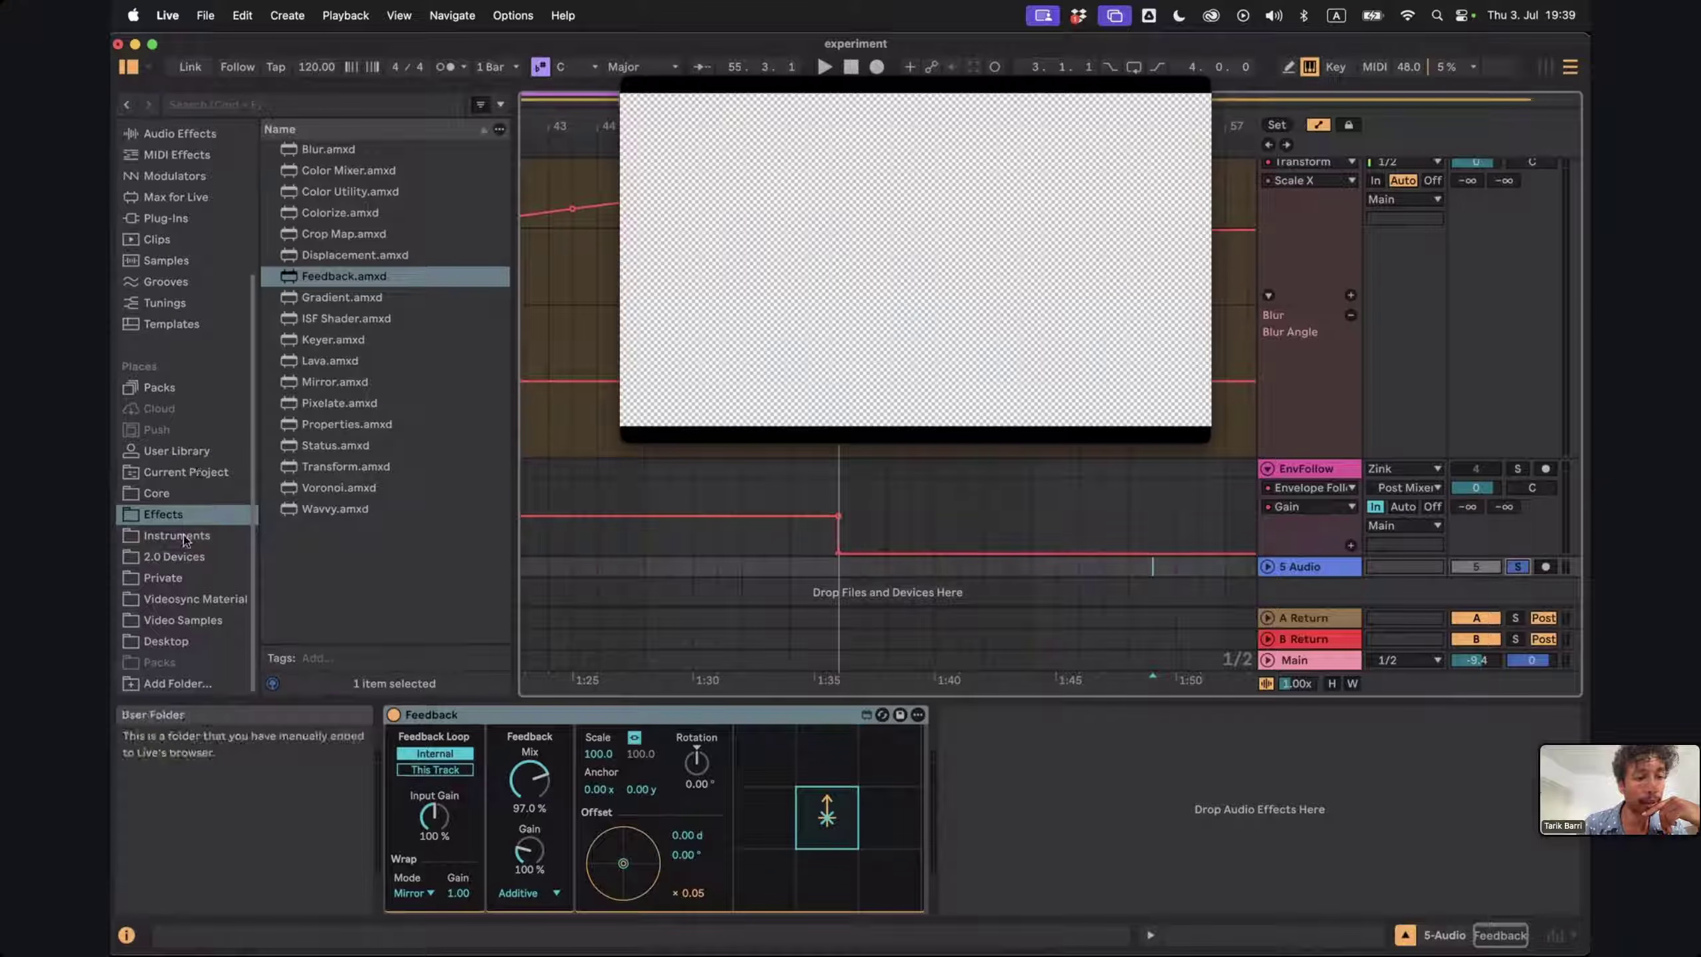
left_click(183, 535)
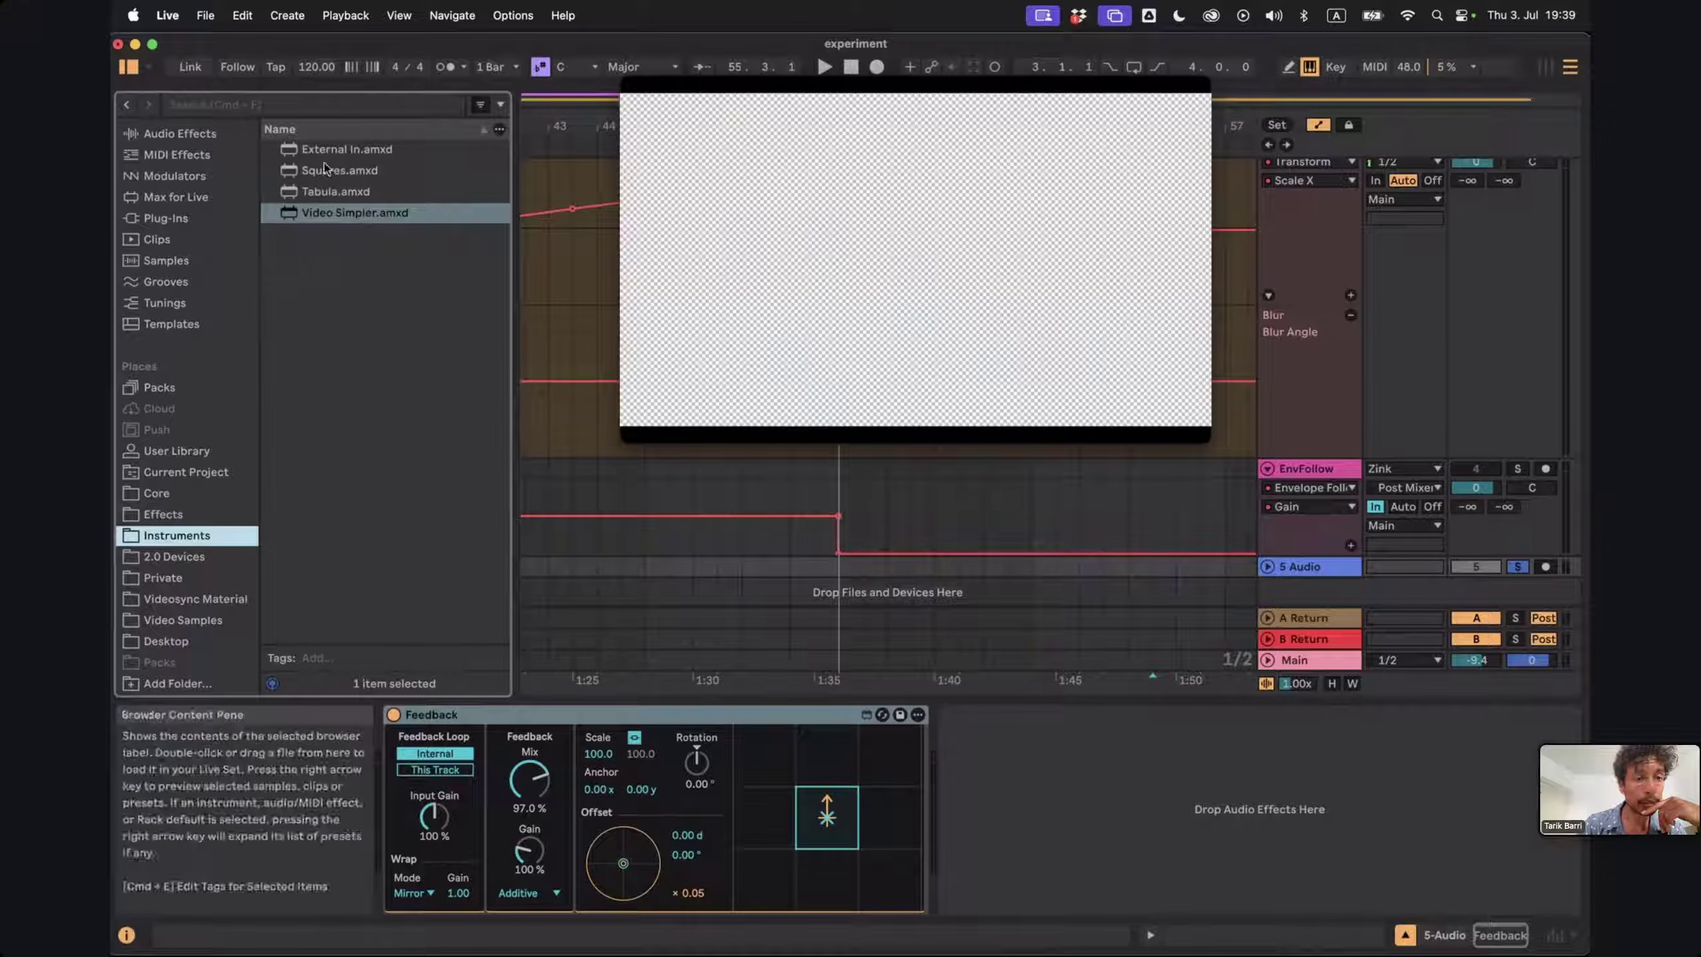
left_click_drag(321, 154, 1283, 588)
left_click(1293, 568)
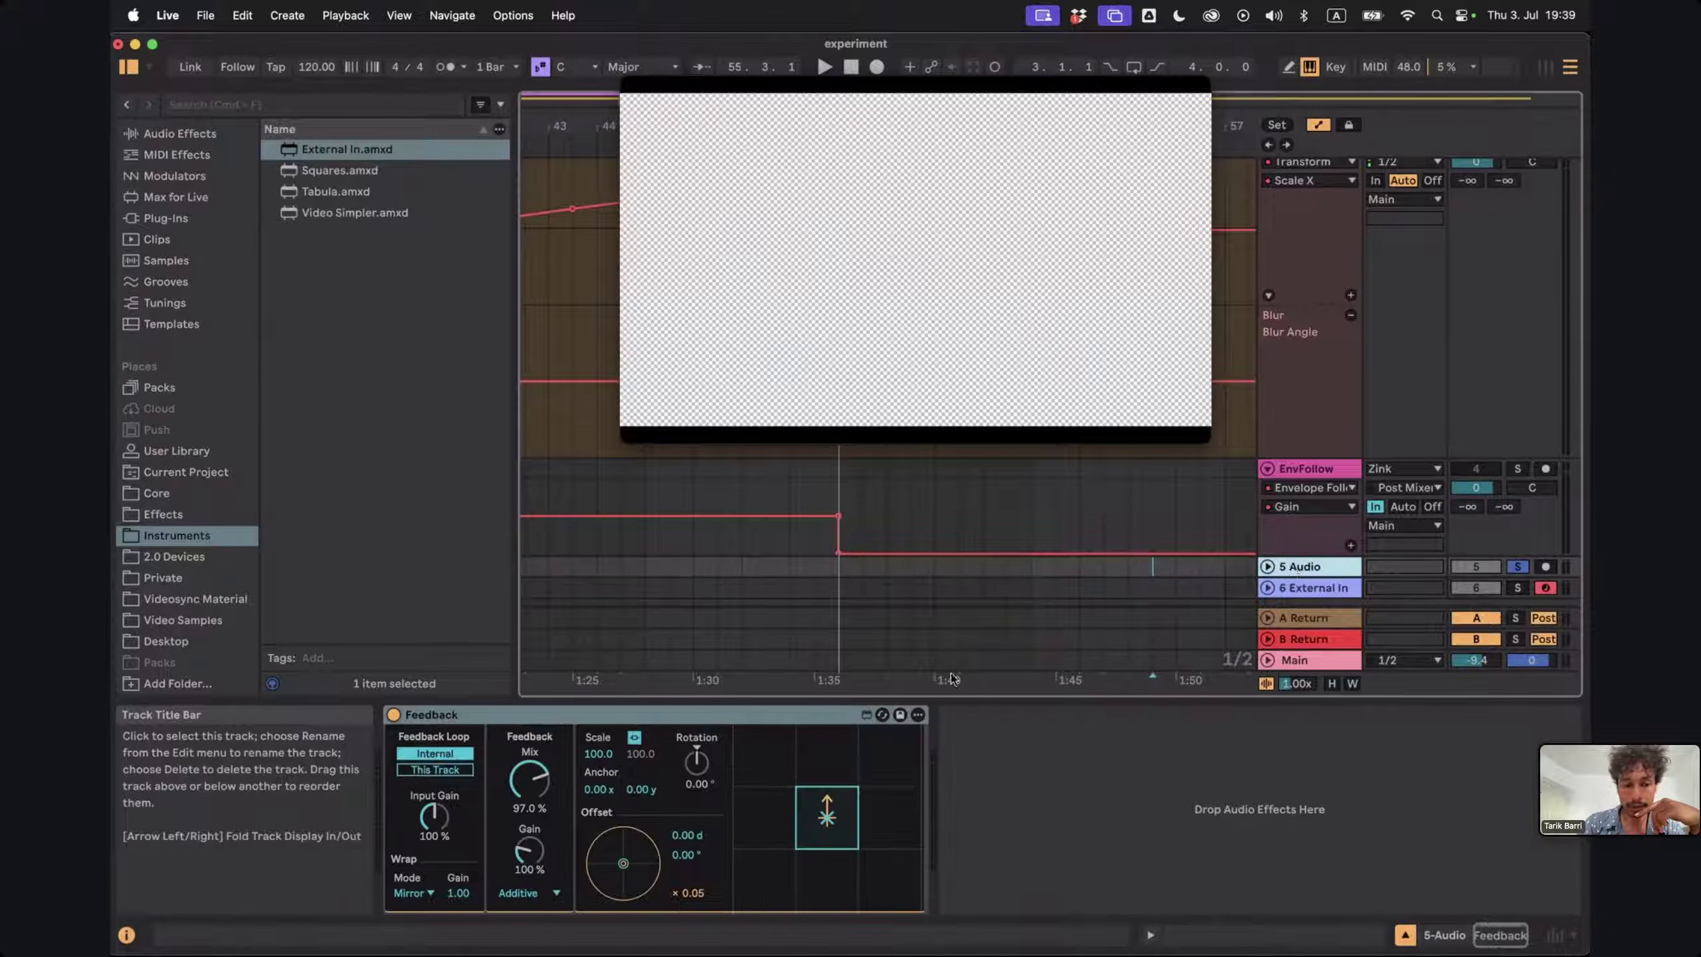
Move the Feedback device onto the External In track, placing it after the External In instrument
left_click(603, 714)
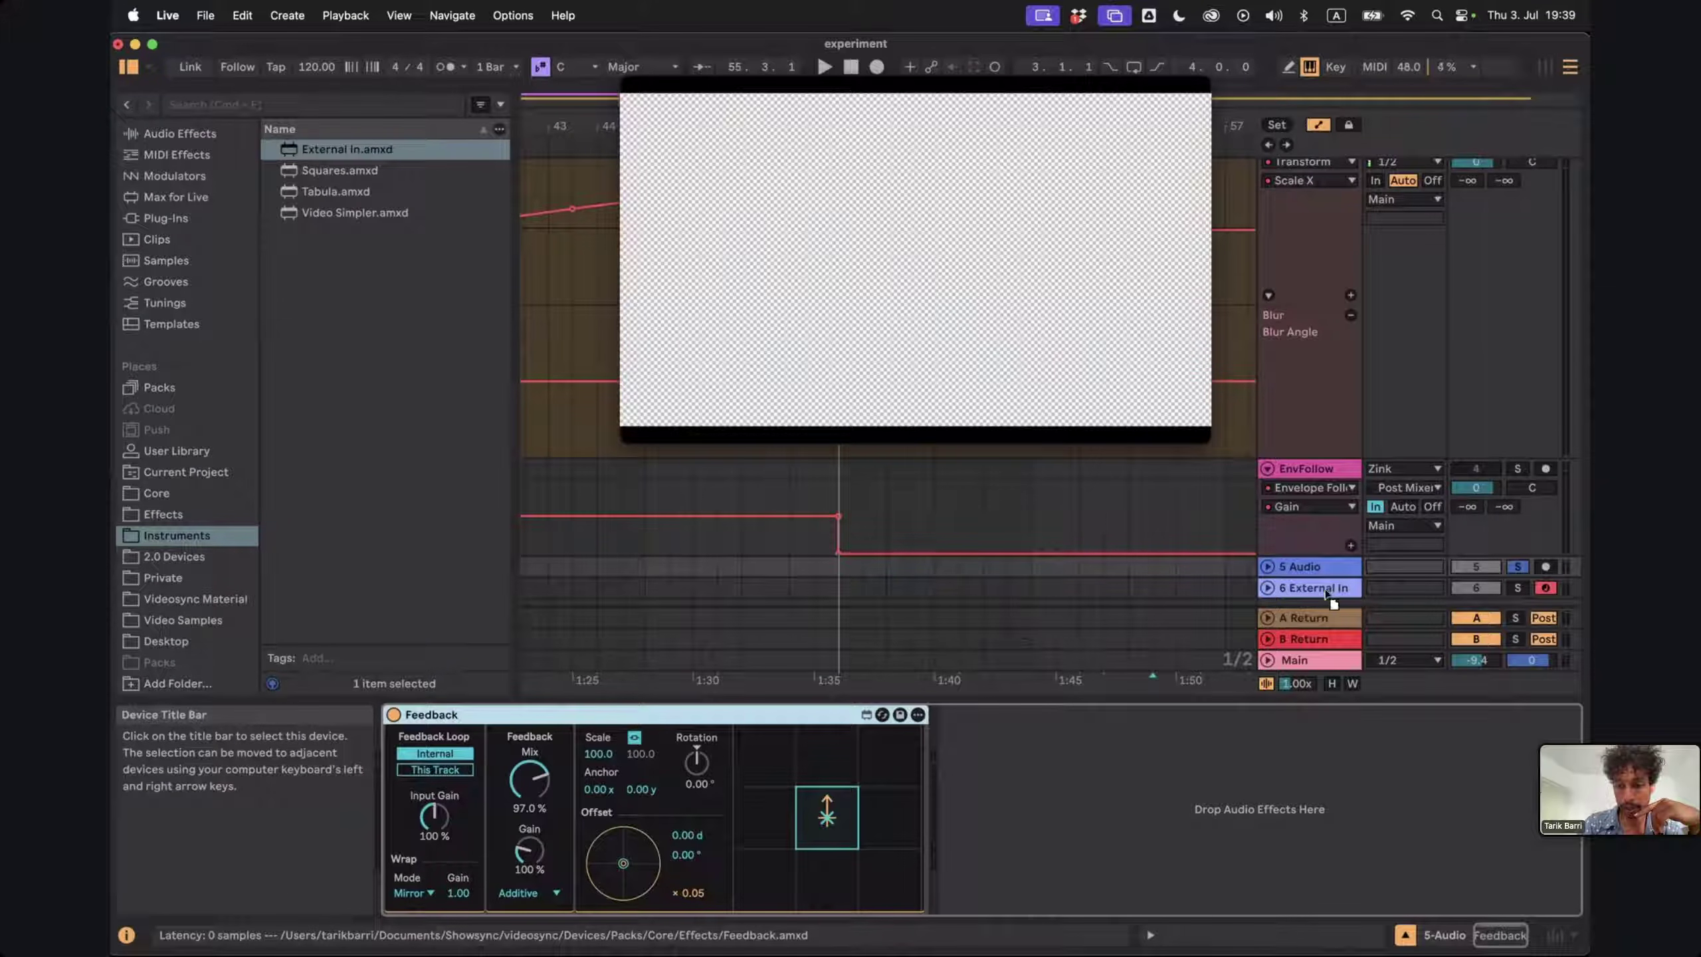
left_click_drag(1332, 601, 1325, 596)
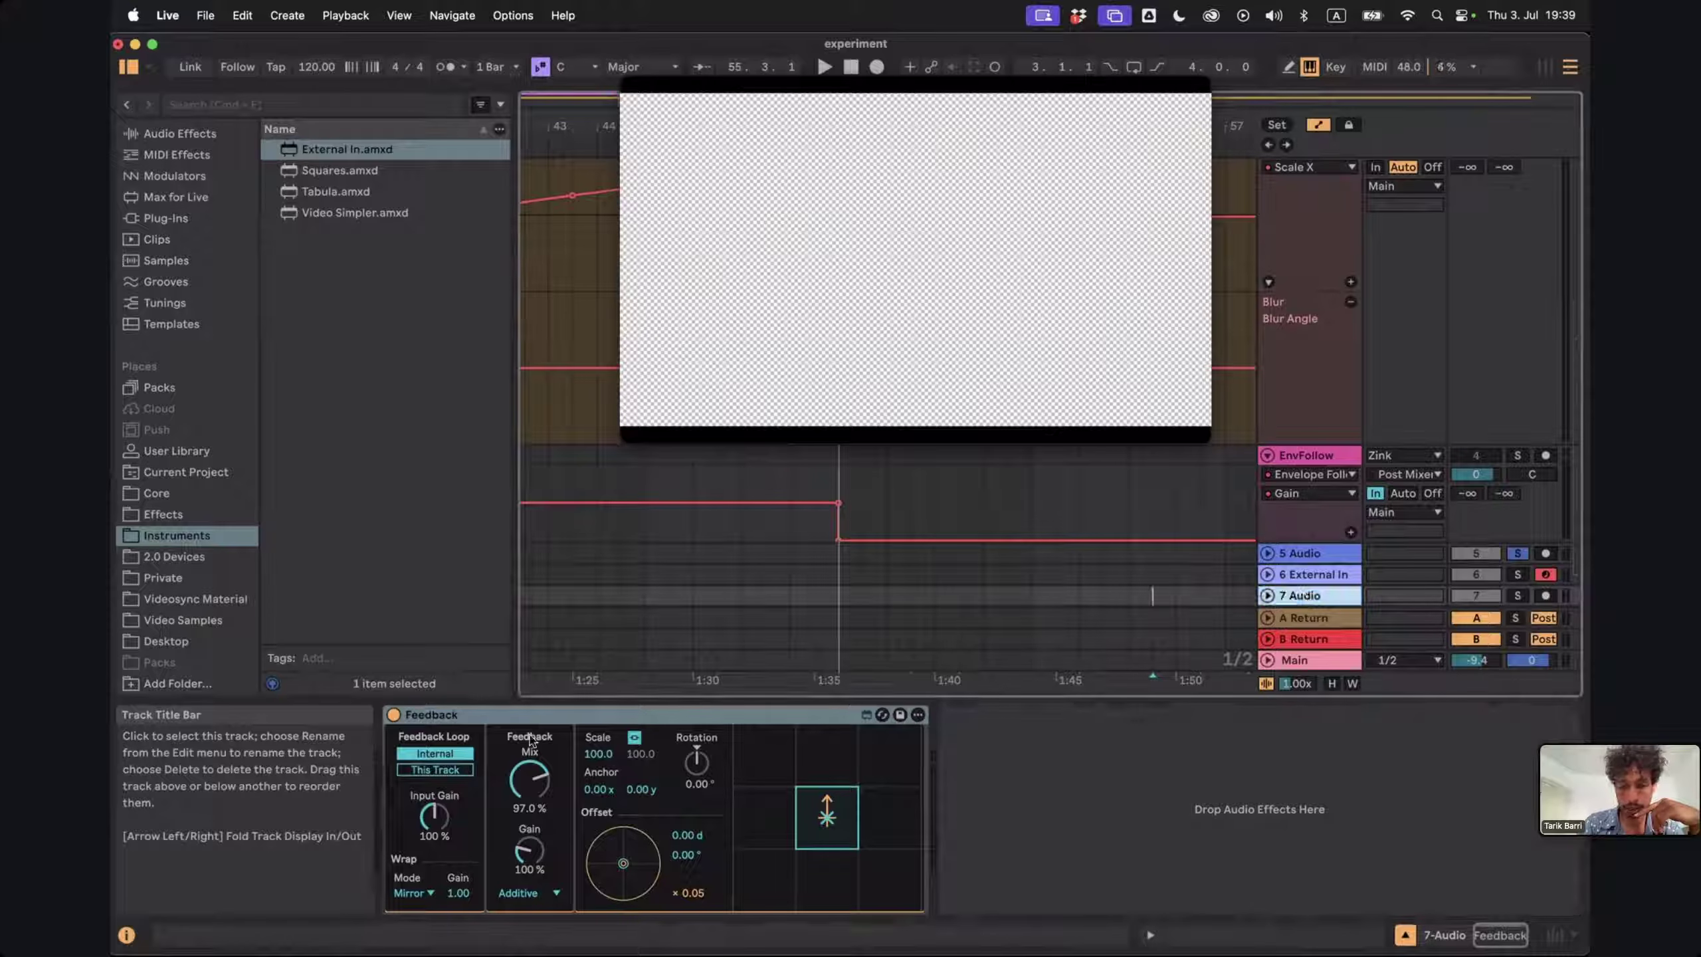
left_click(519, 716)
scroll(1423, 599, "down", 1)
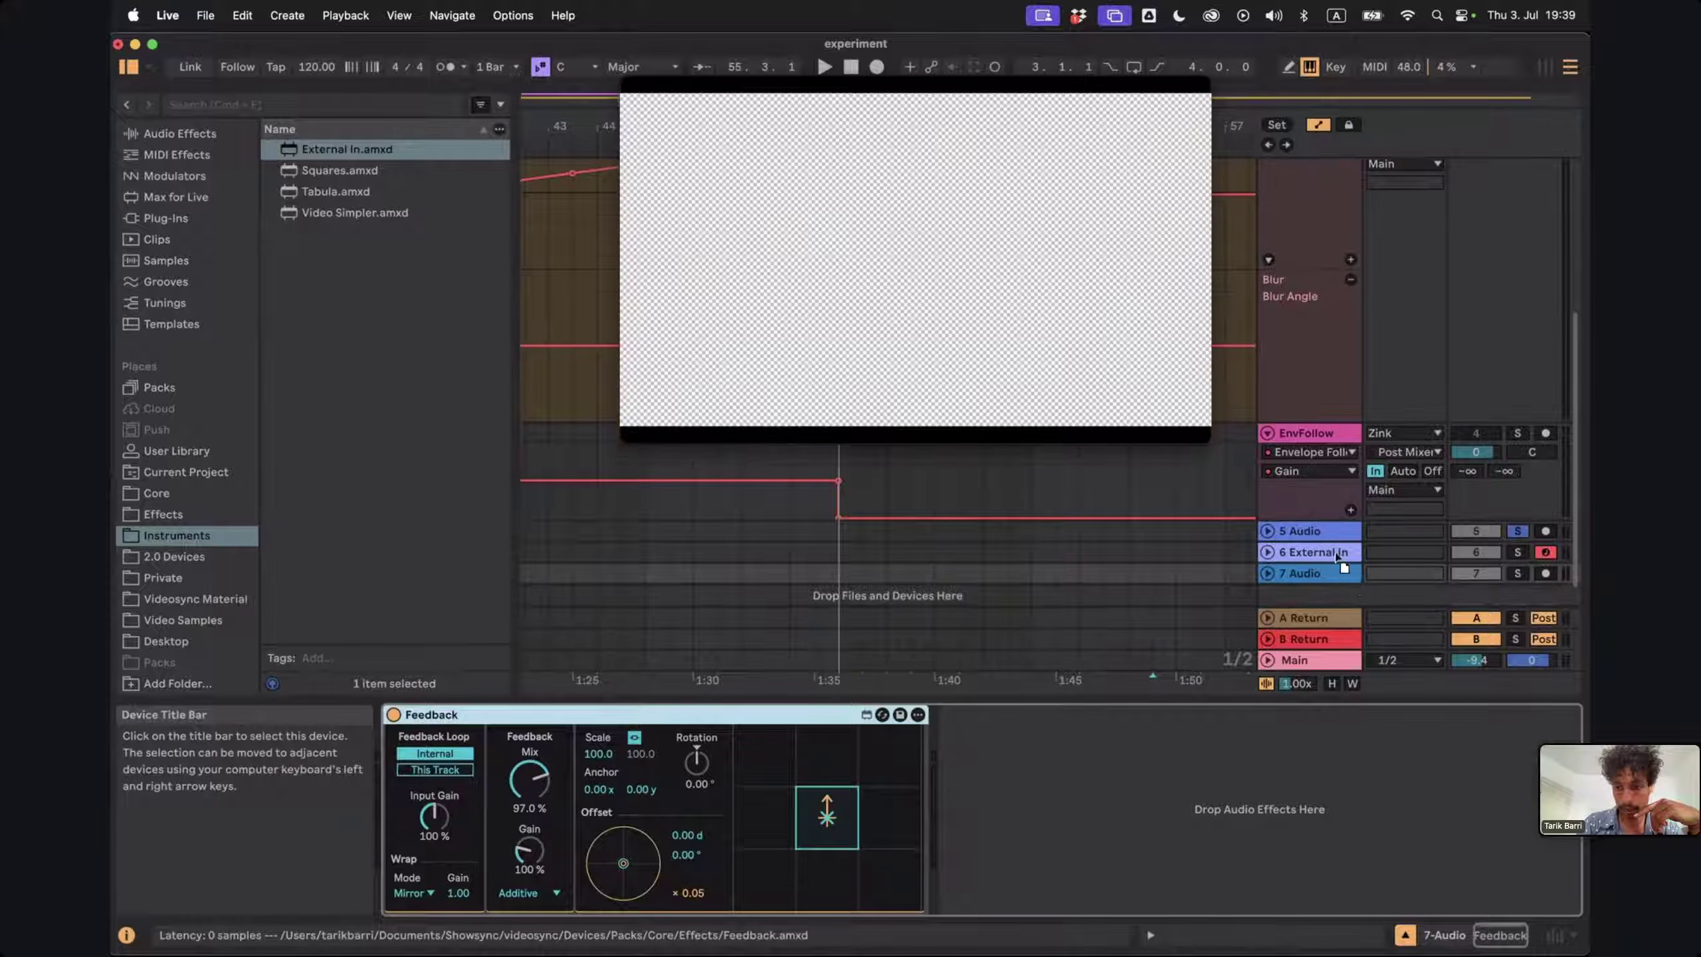
left_click(1322, 553)
Delete the two empty audio tracks above and below the External In track
left_click(1309, 531)
key("Delete")
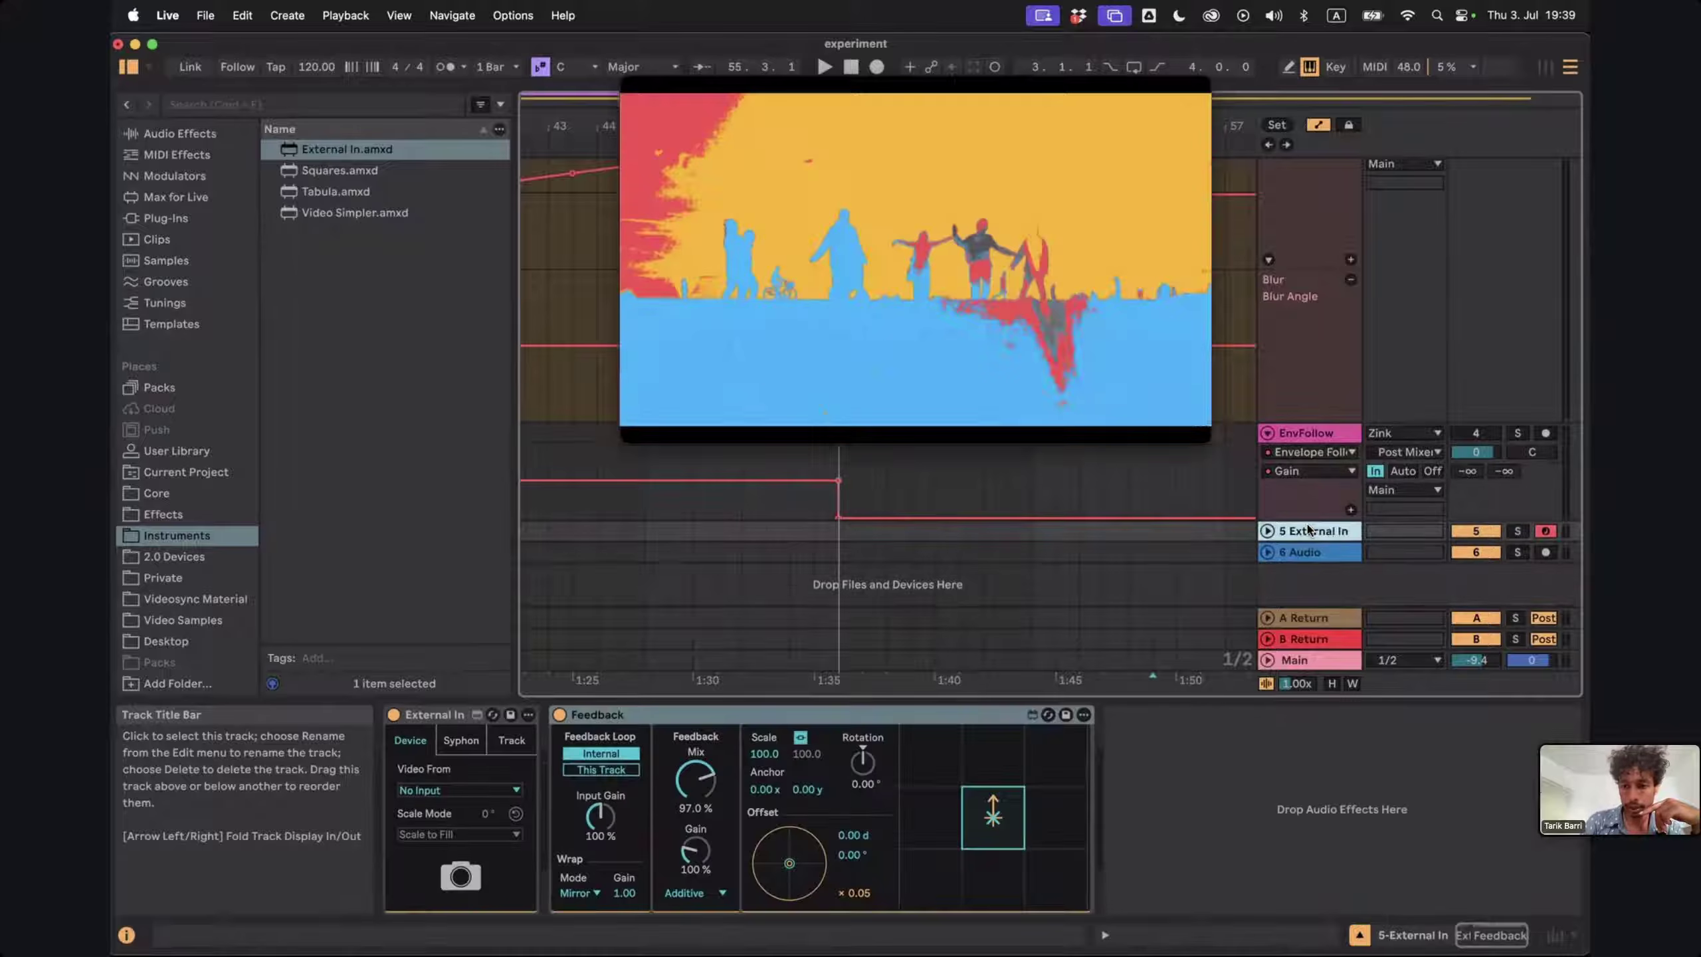
left_click(1322, 553)
key("Delete")
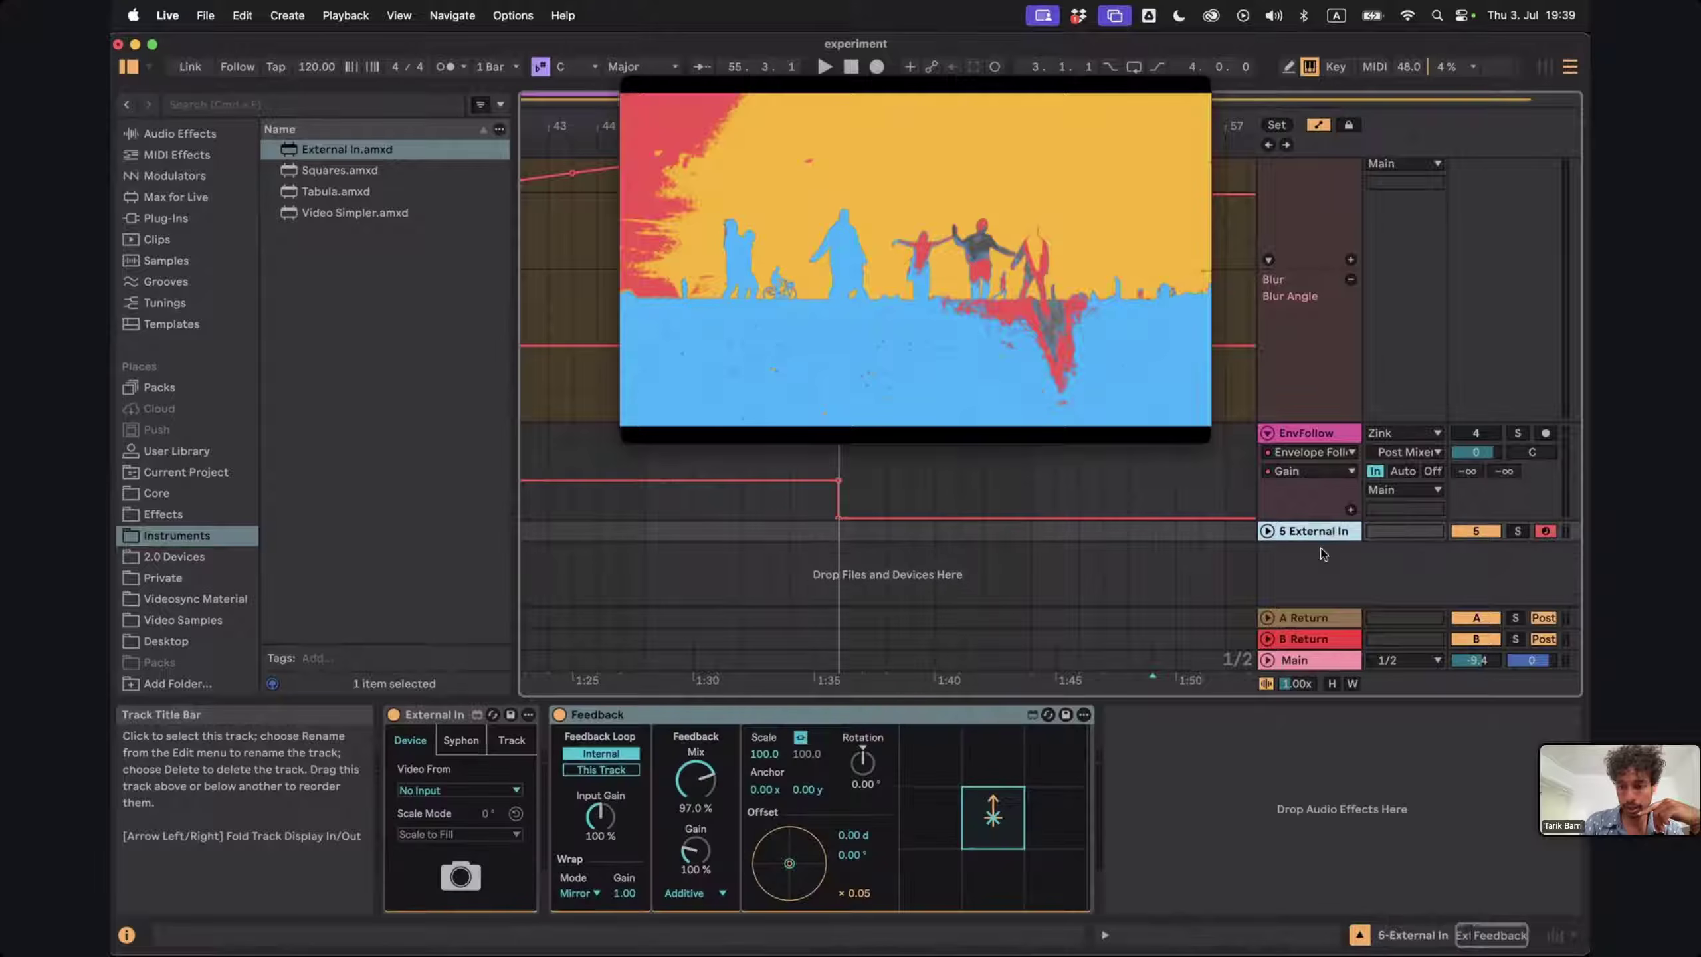
Solo the External In track, choose FaceTime HD Camera as its video source, and allow Videosync to access the camera
left_click(1517, 532)
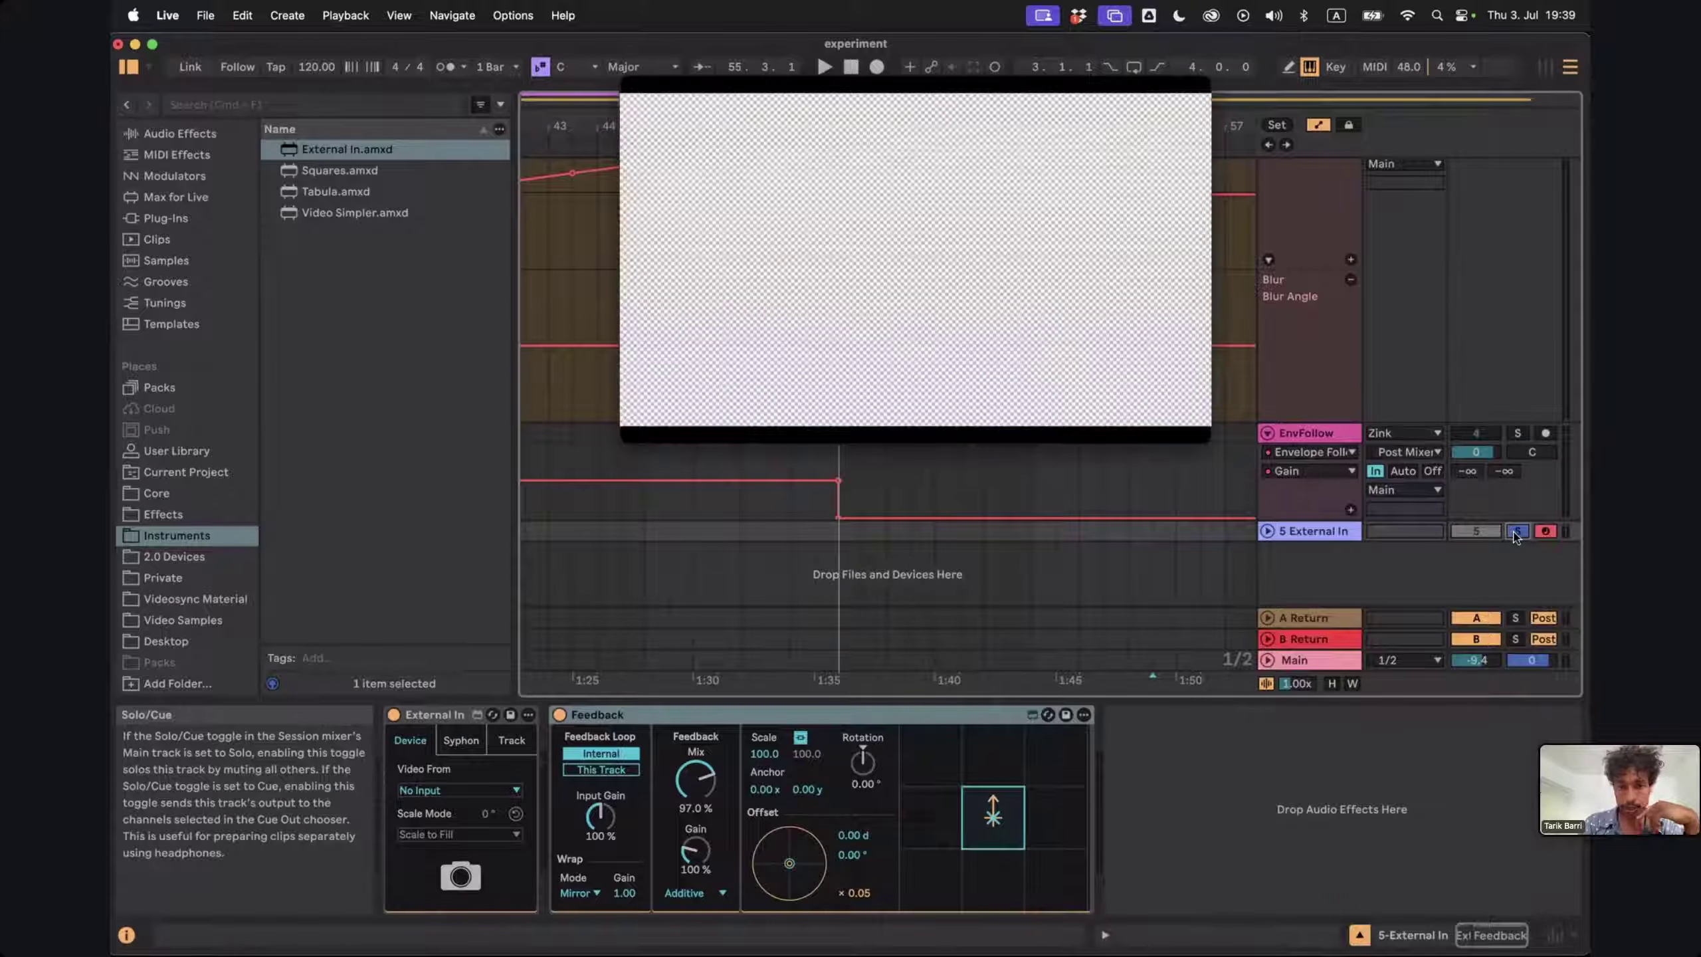
left_click(492, 792)
left_click(486, 838)
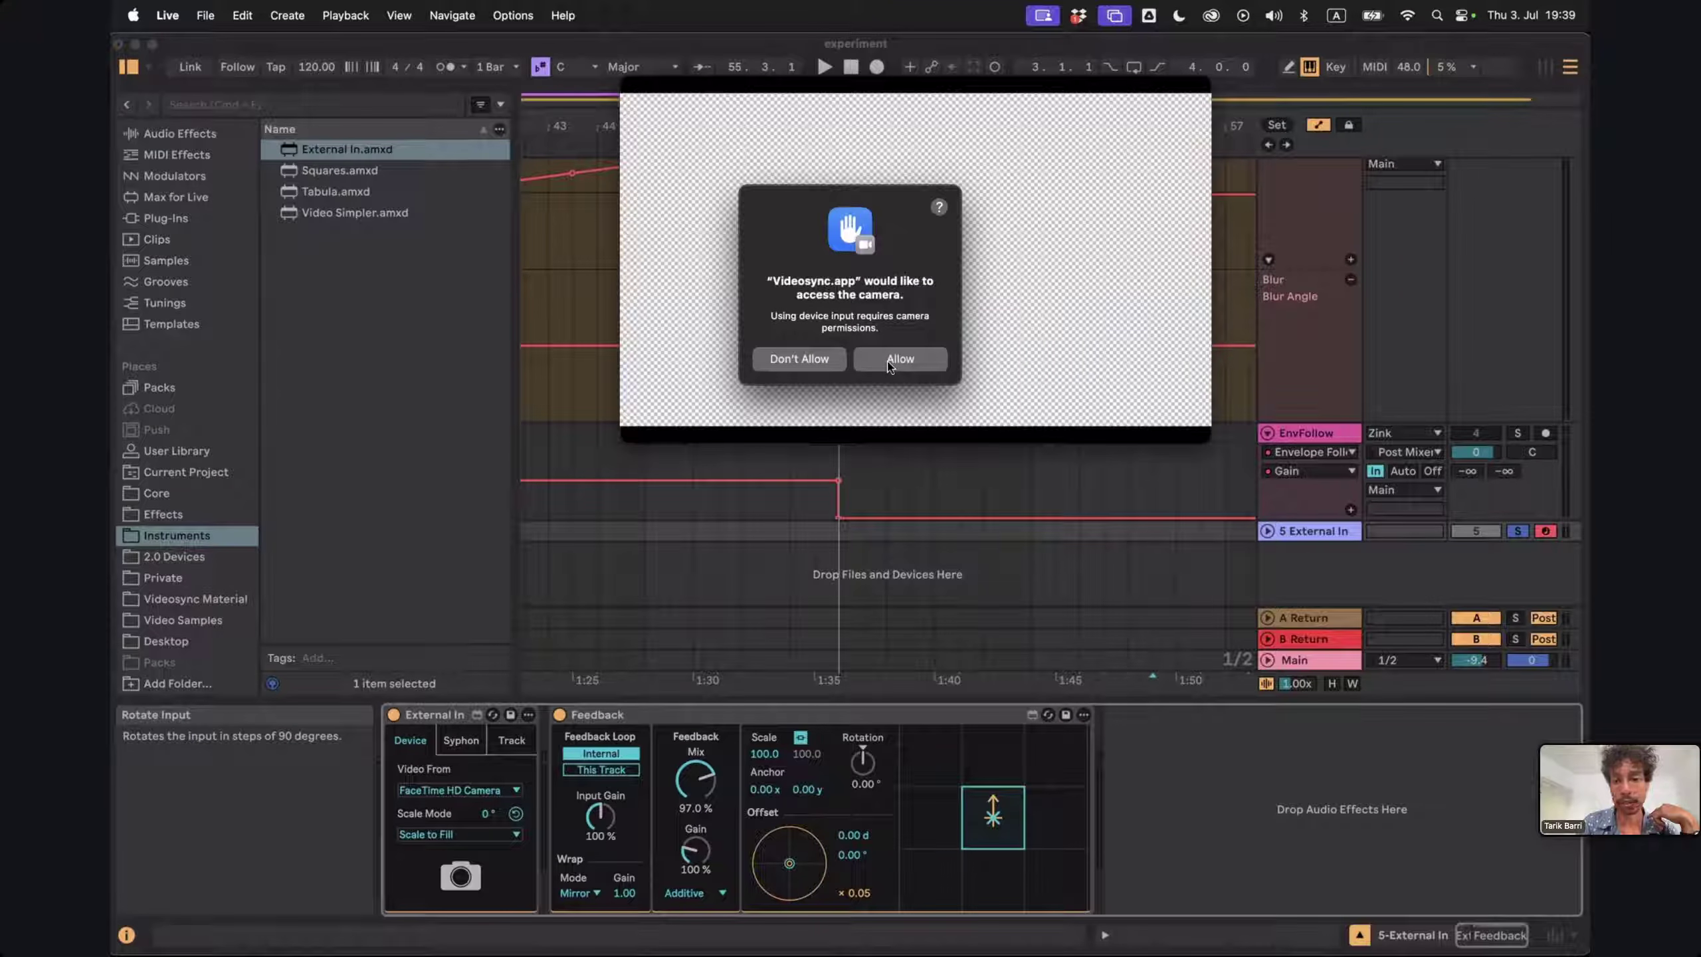
left_click(888, 363)
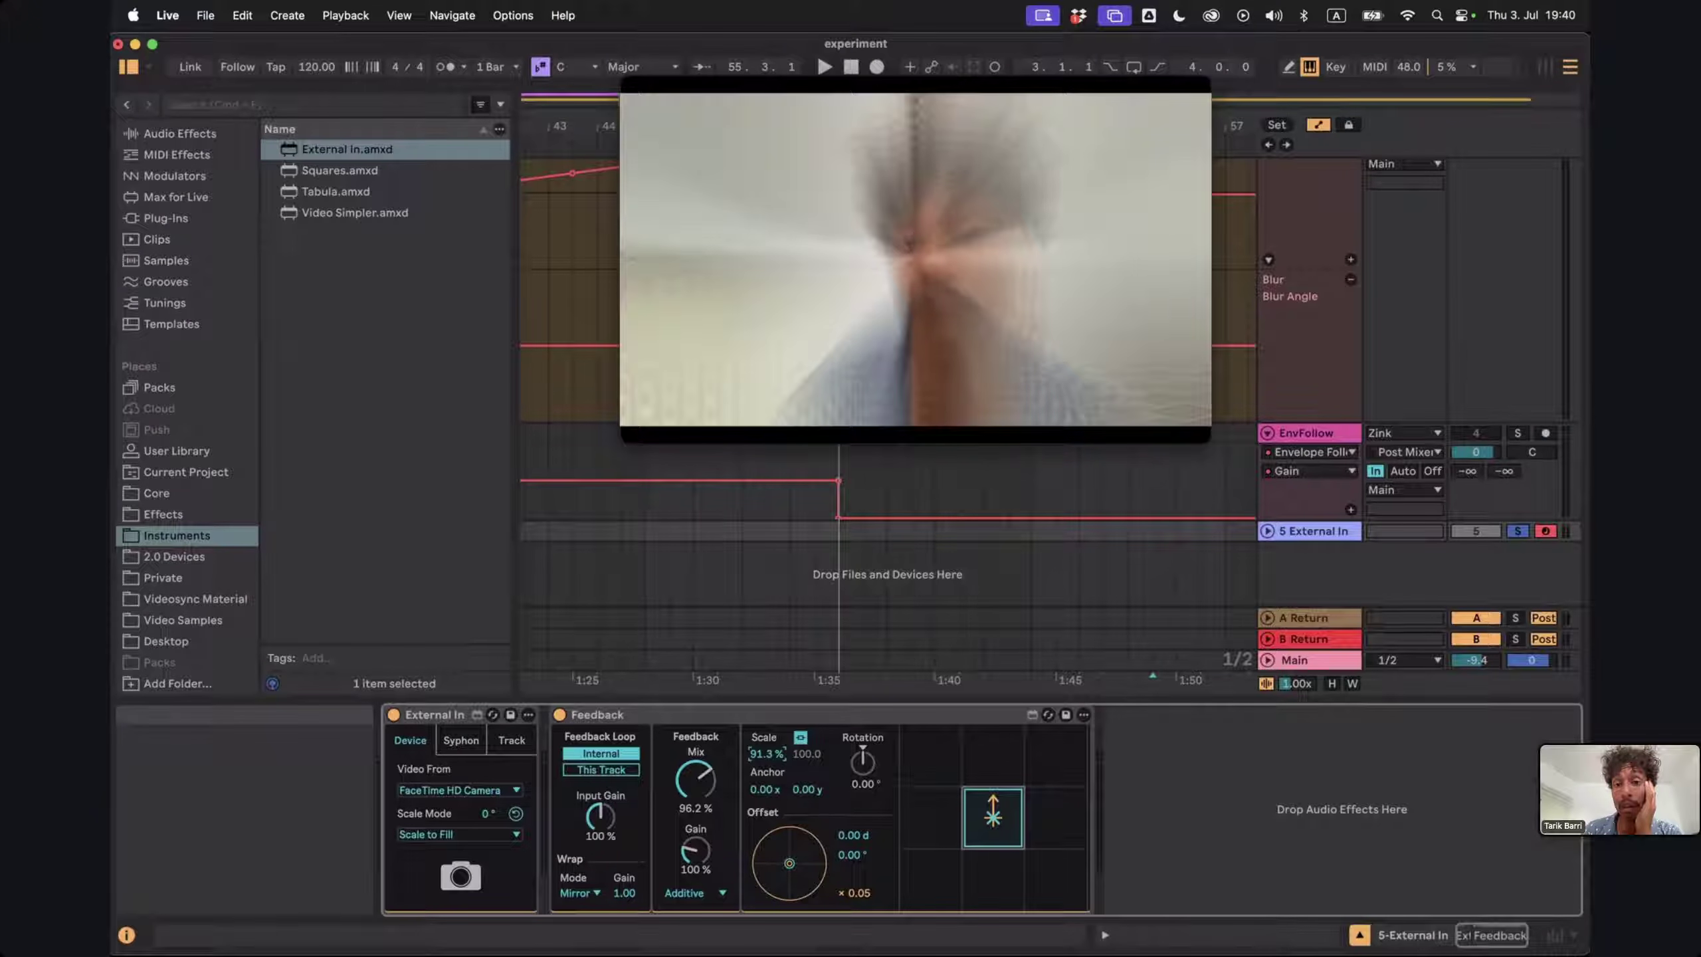
Try the Feedback device at 111% scale with a rotation of about 11.3°, and reset the rotation to 0°
mouse_move(755, 761)
left_mouse_down()
mouse_move(755, 734)
mouse_move(754, 761)
left_mouse_up()
left_click_drag(864, 763, 866, 763)
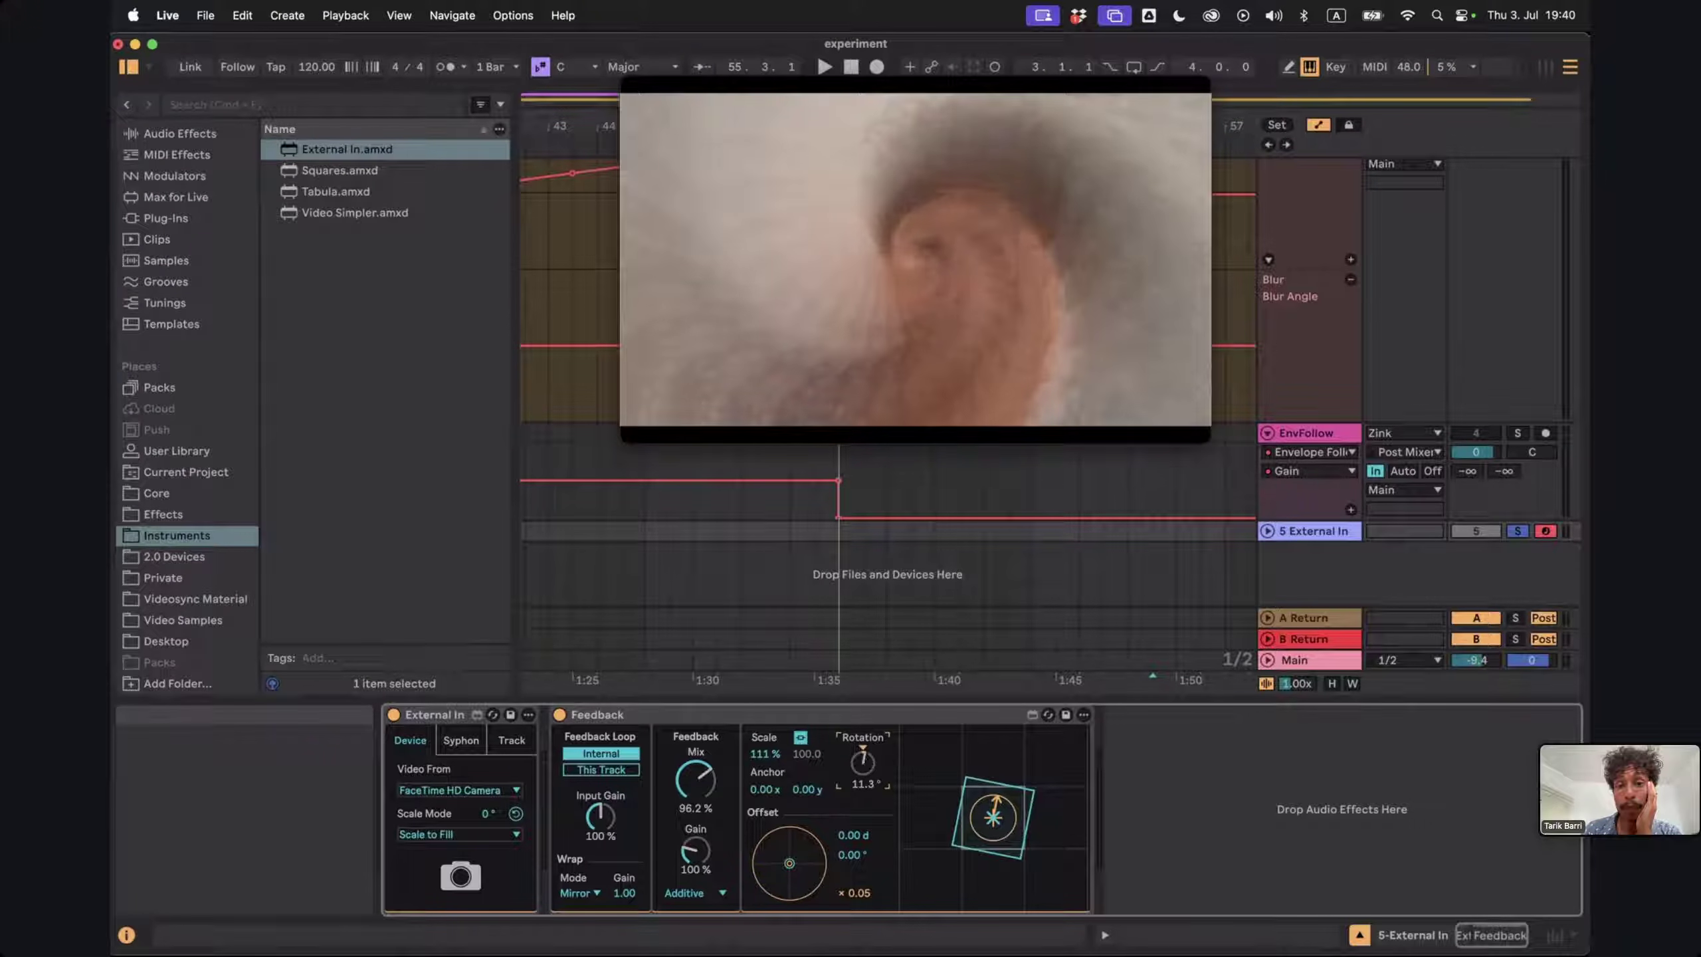
double_click(864, 763)
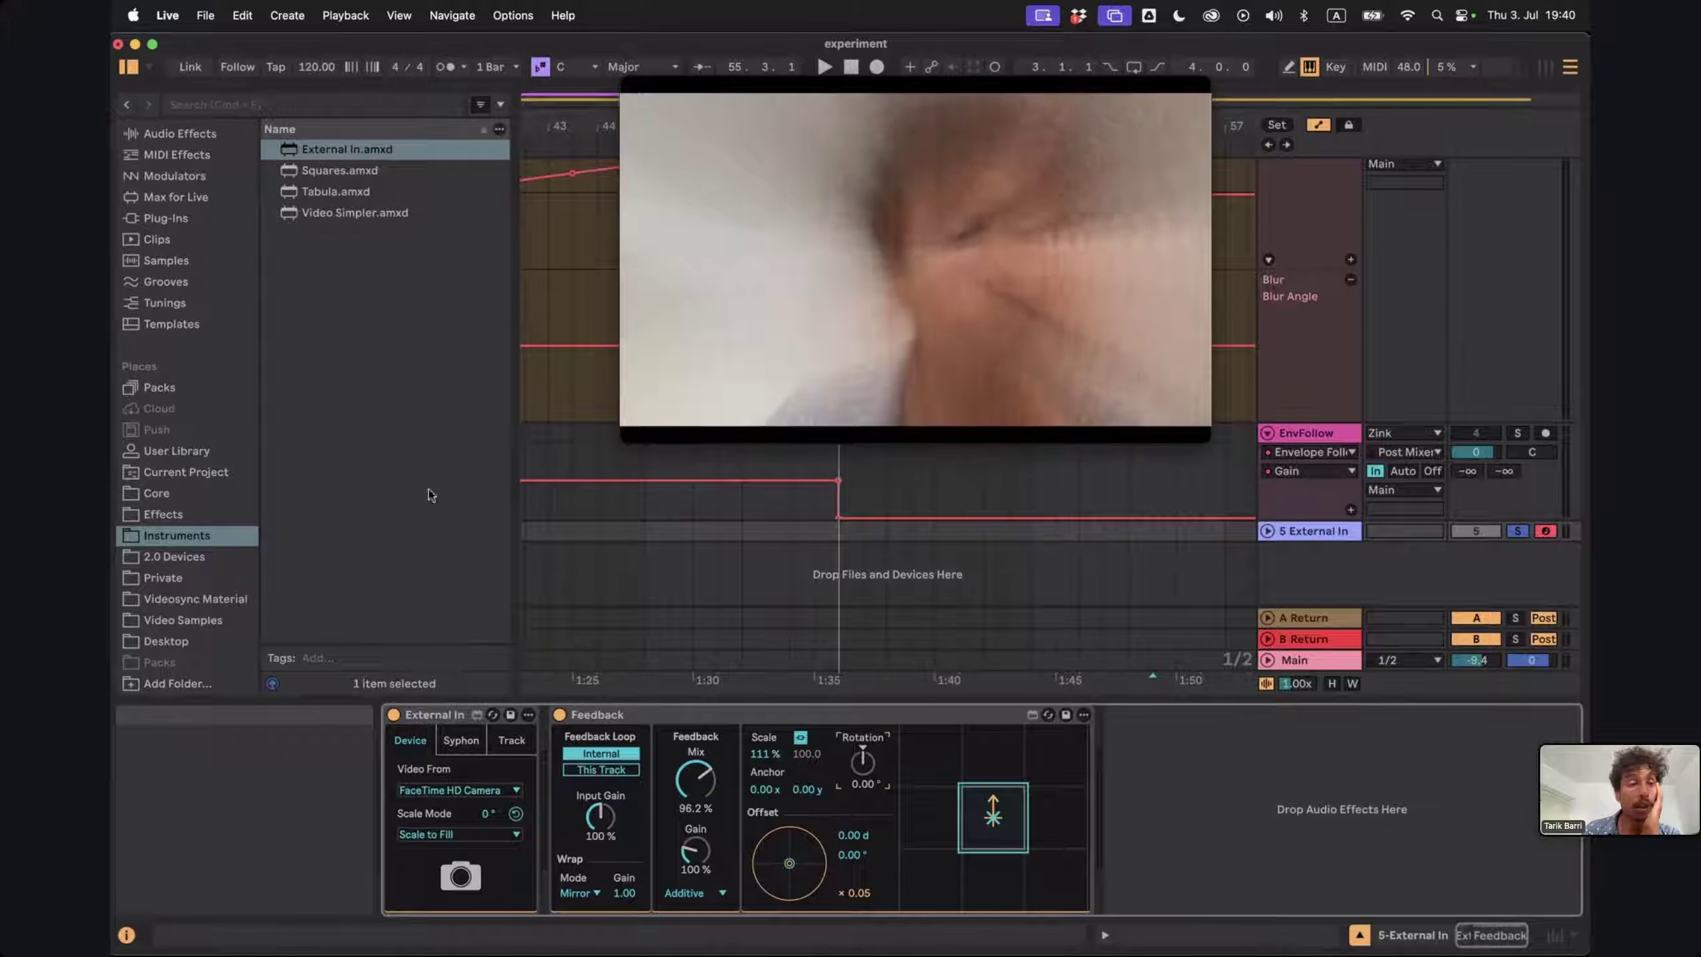
Add the Displacement effect after Feedback on the External In track and bypass it
left_click(161, 514)
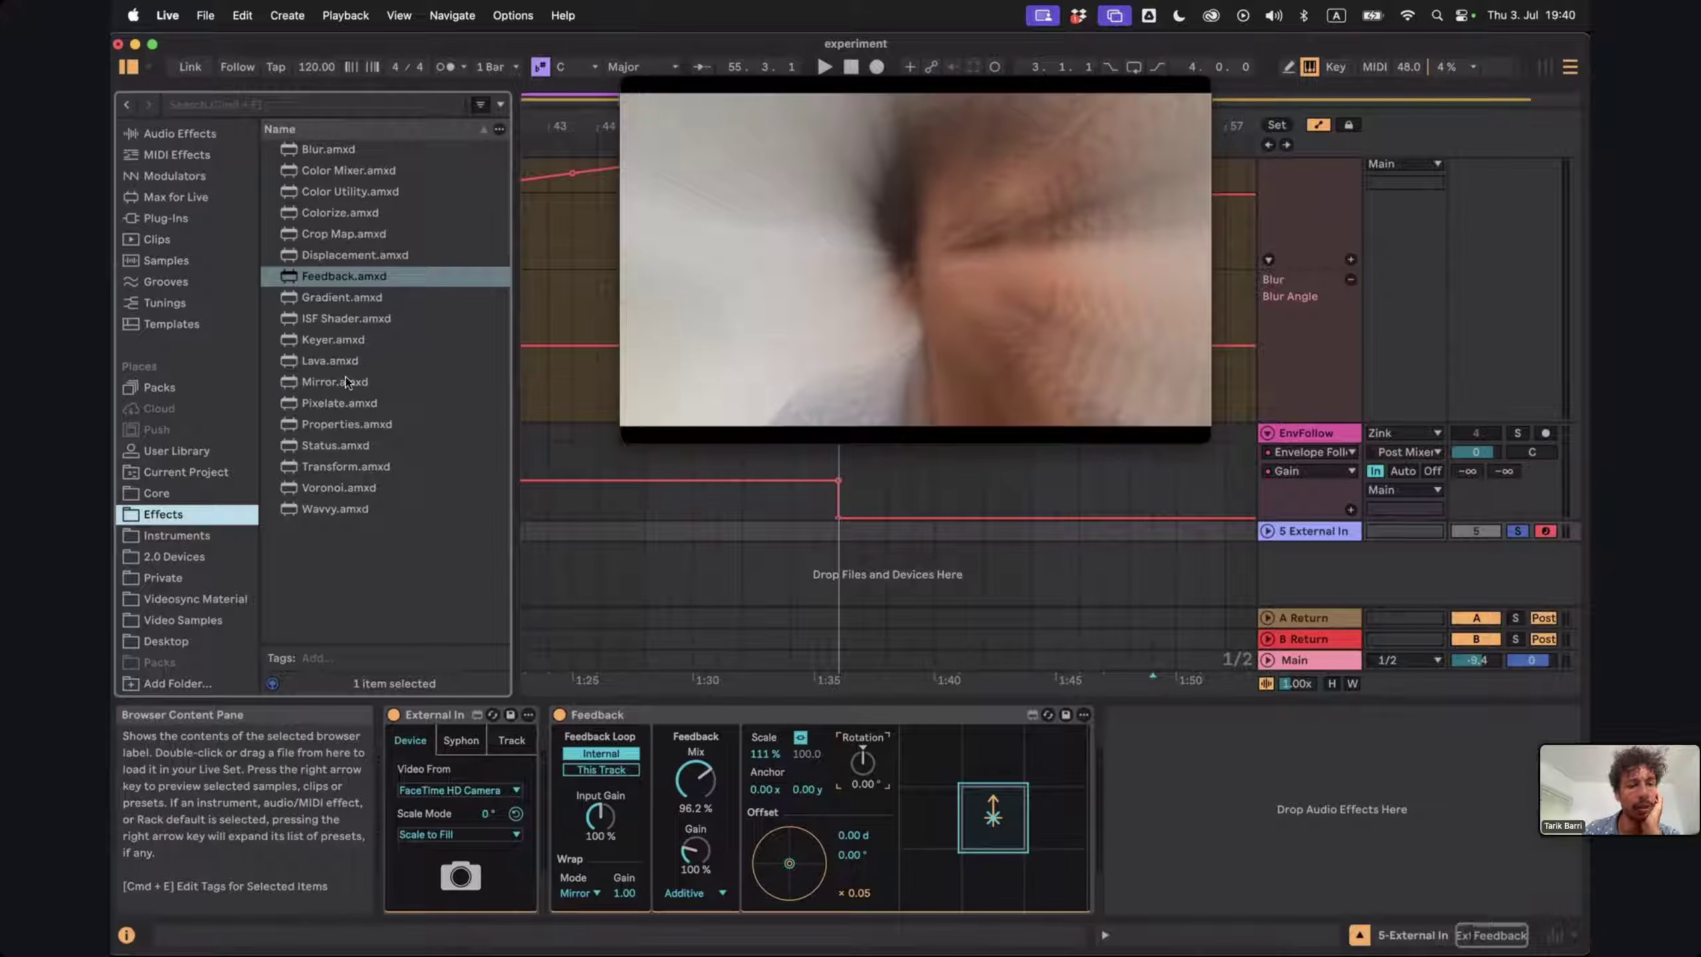
left_click_drag(327, 255, 1212, 767)
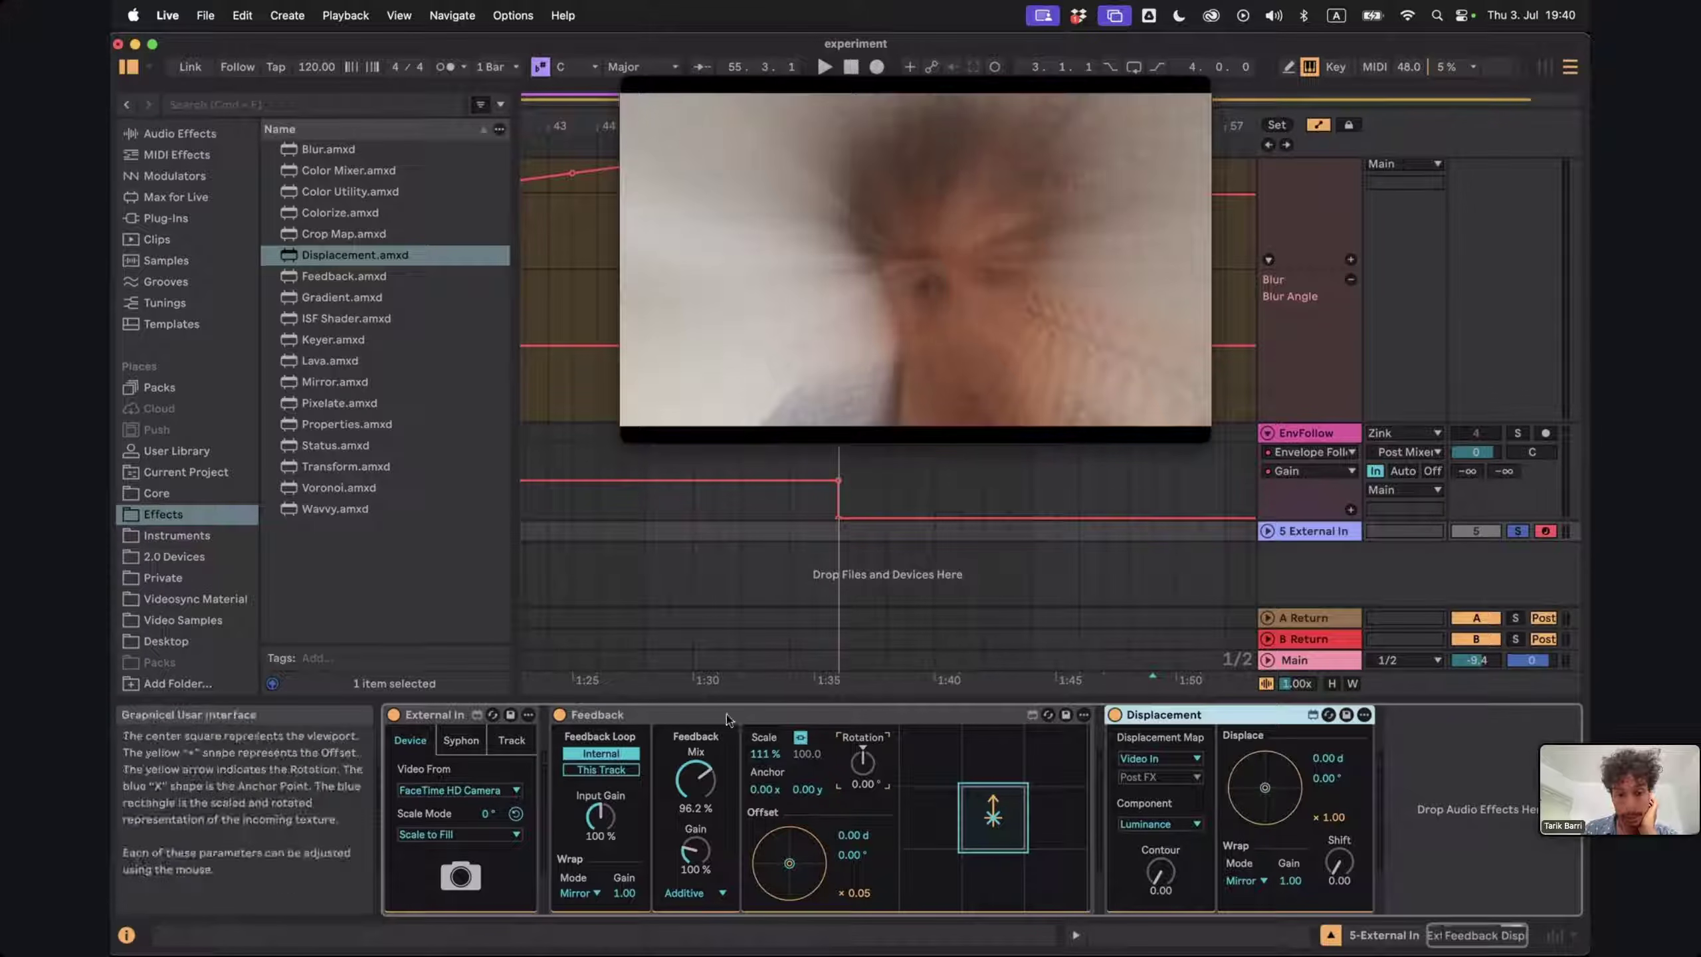
left_click(1115, 714)
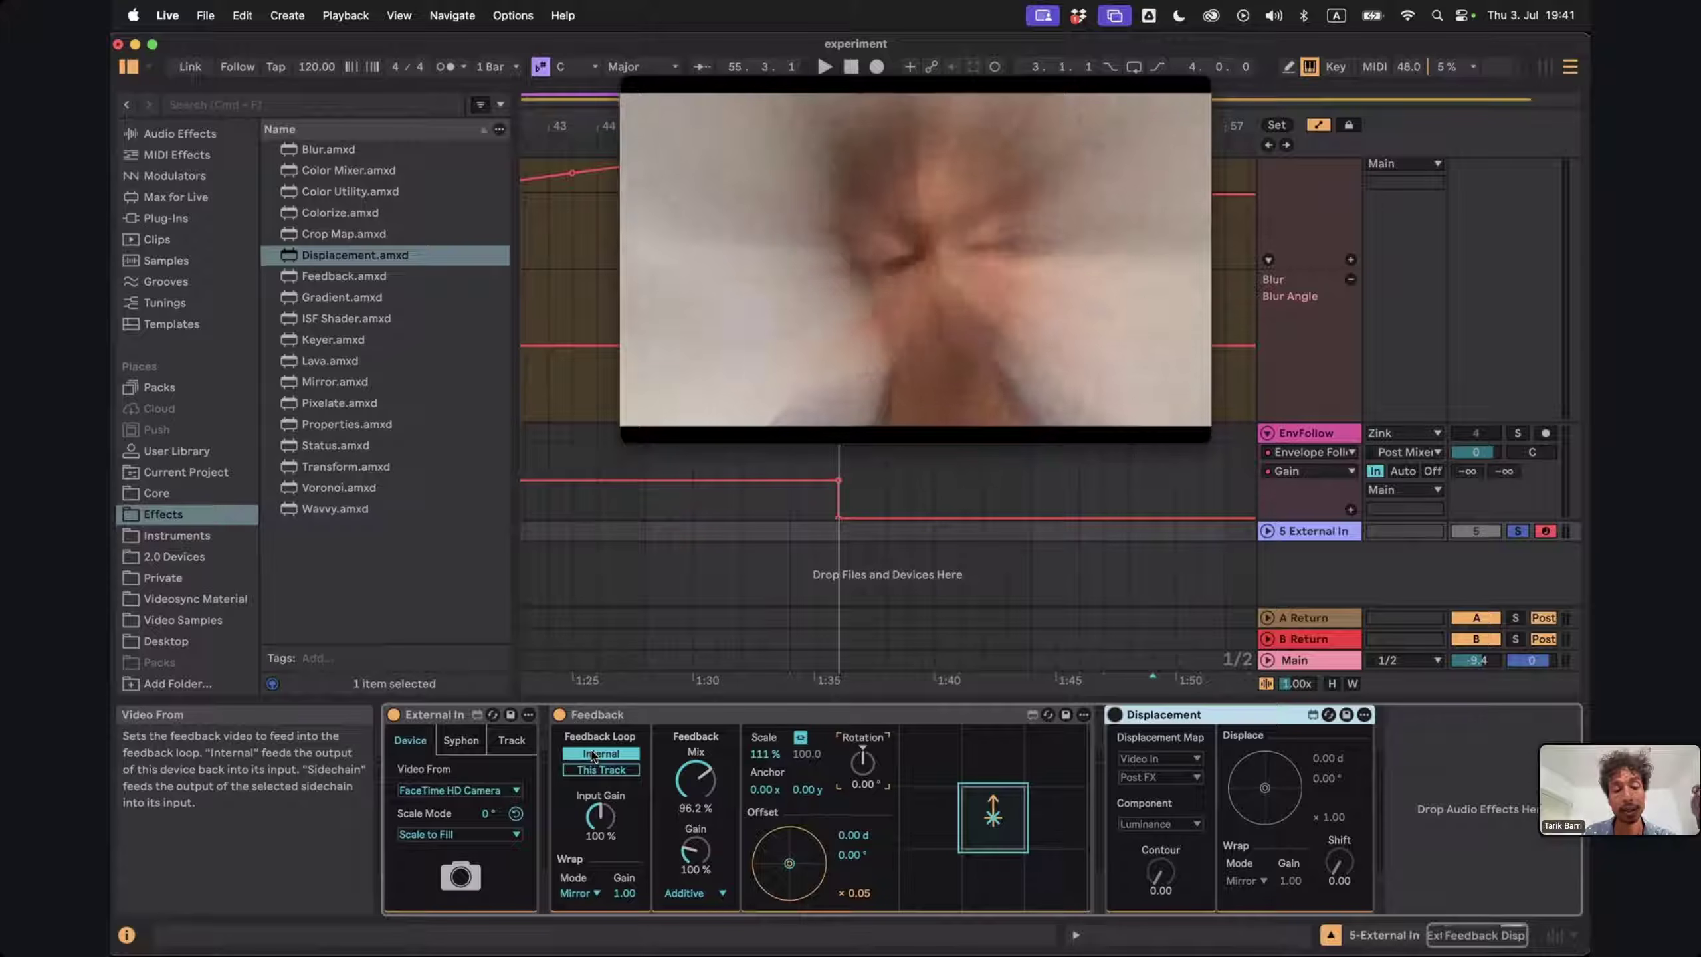
Switch the Feedback device's loop source to This Track and set its scale to 100%
left_click(604, 770)
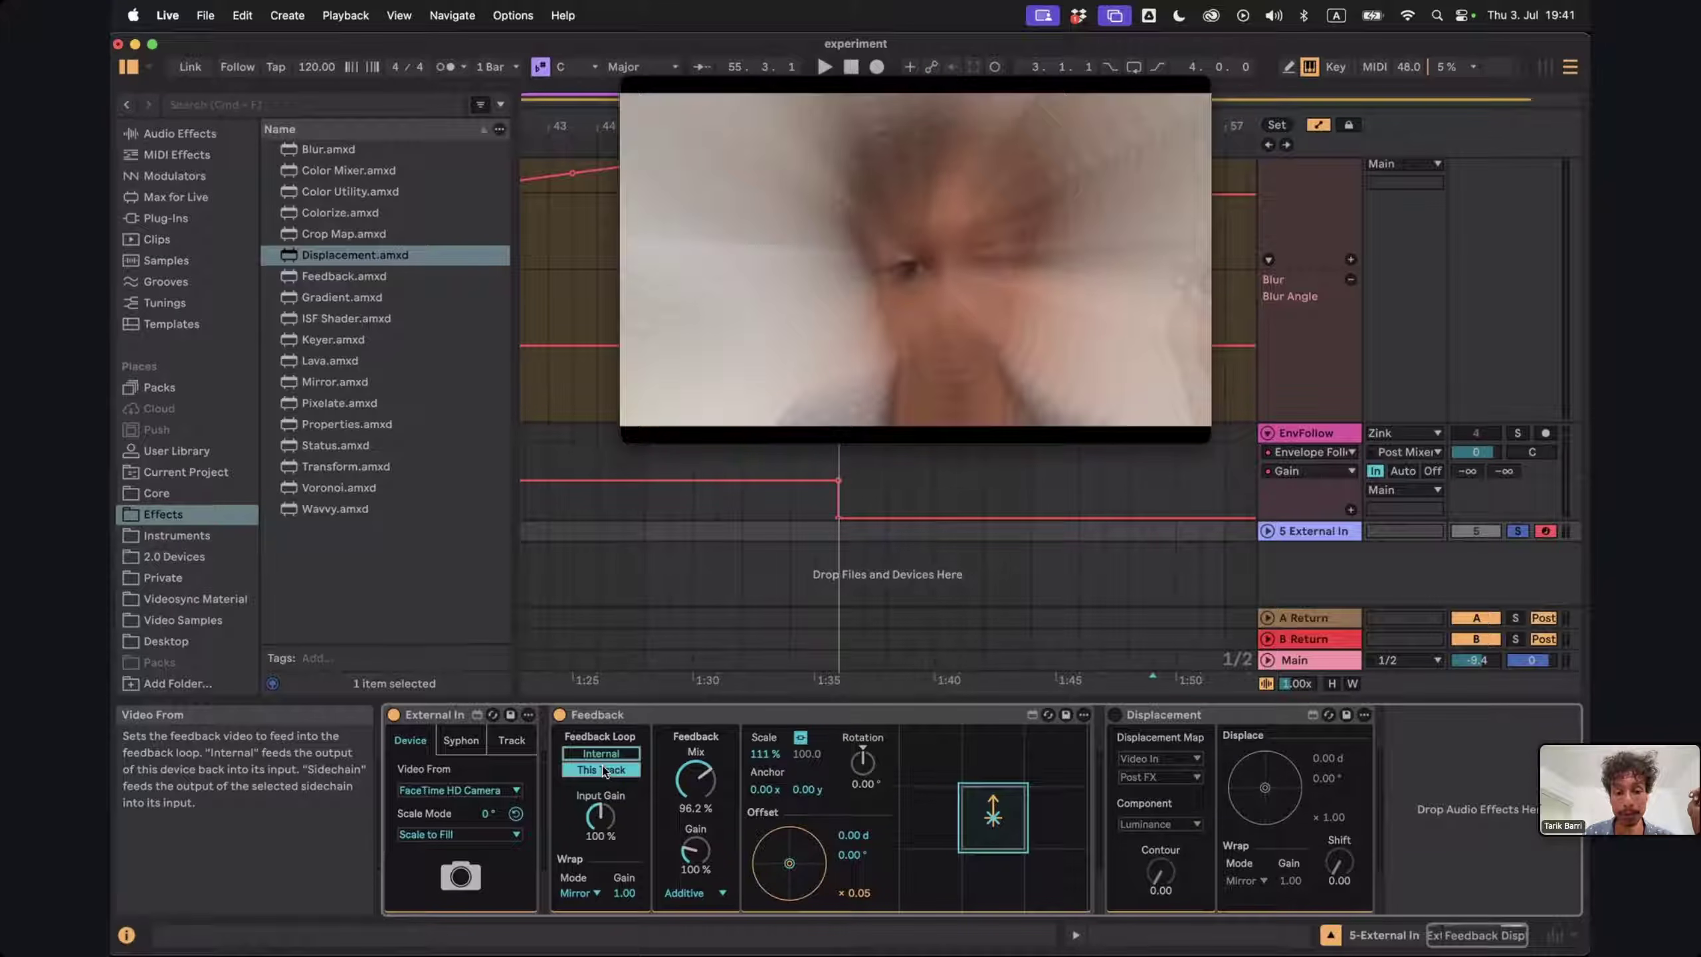
left_click(757, 754)
type("100")
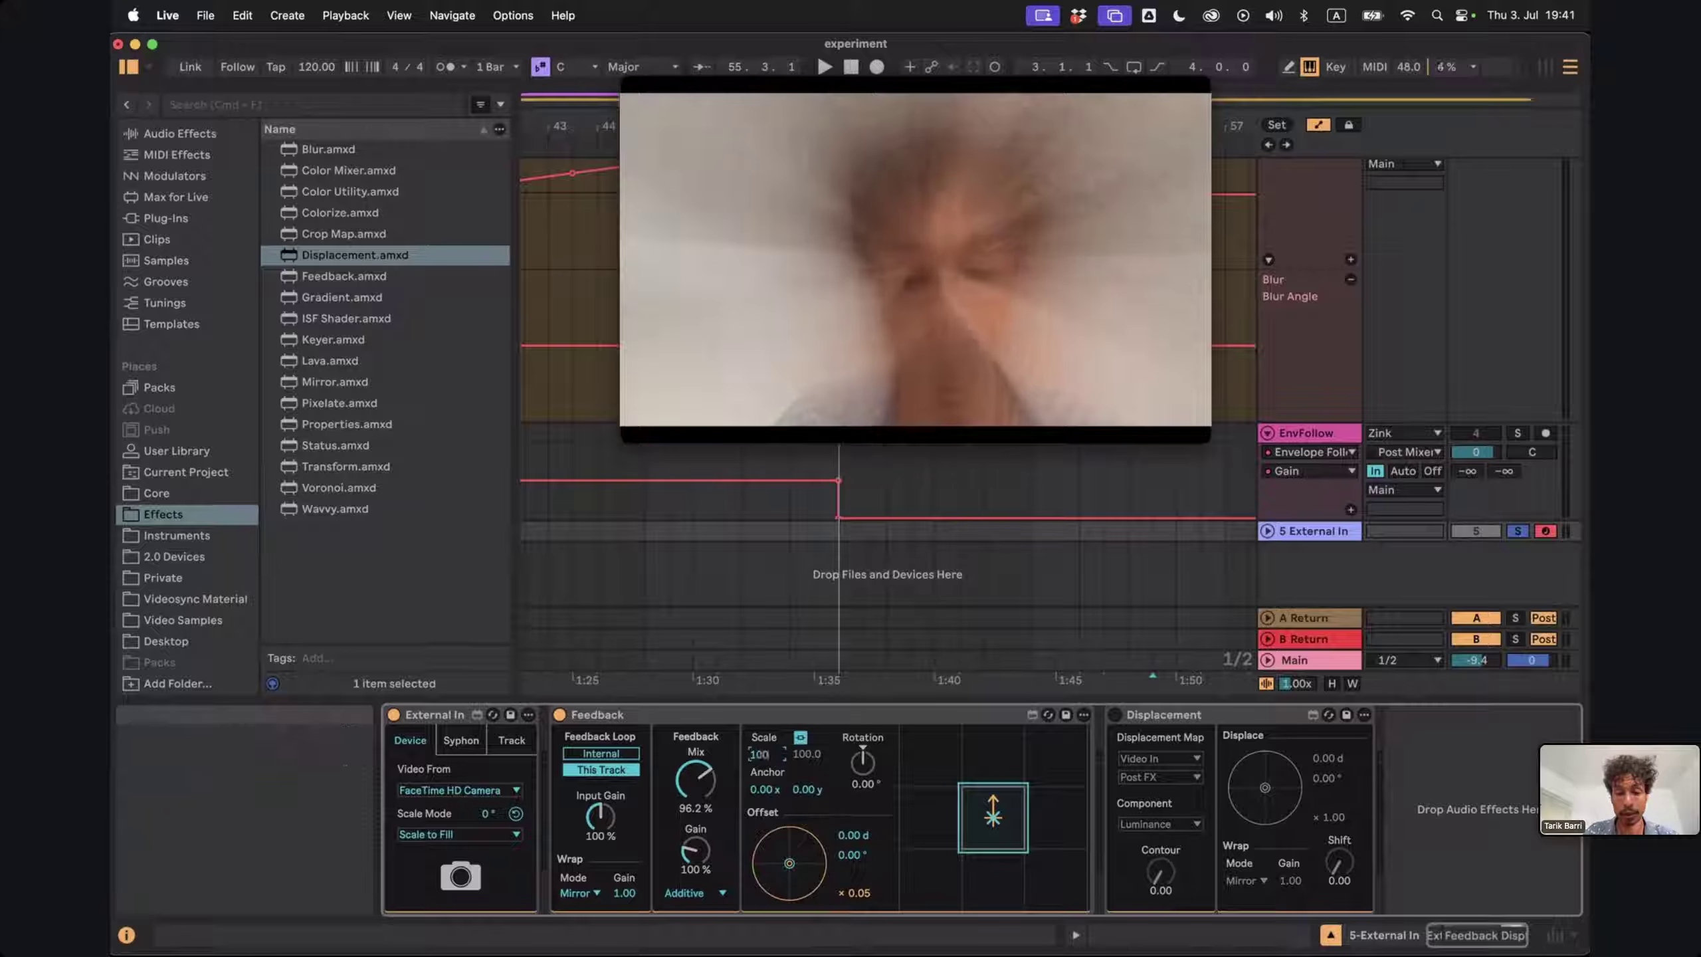
key("Return")
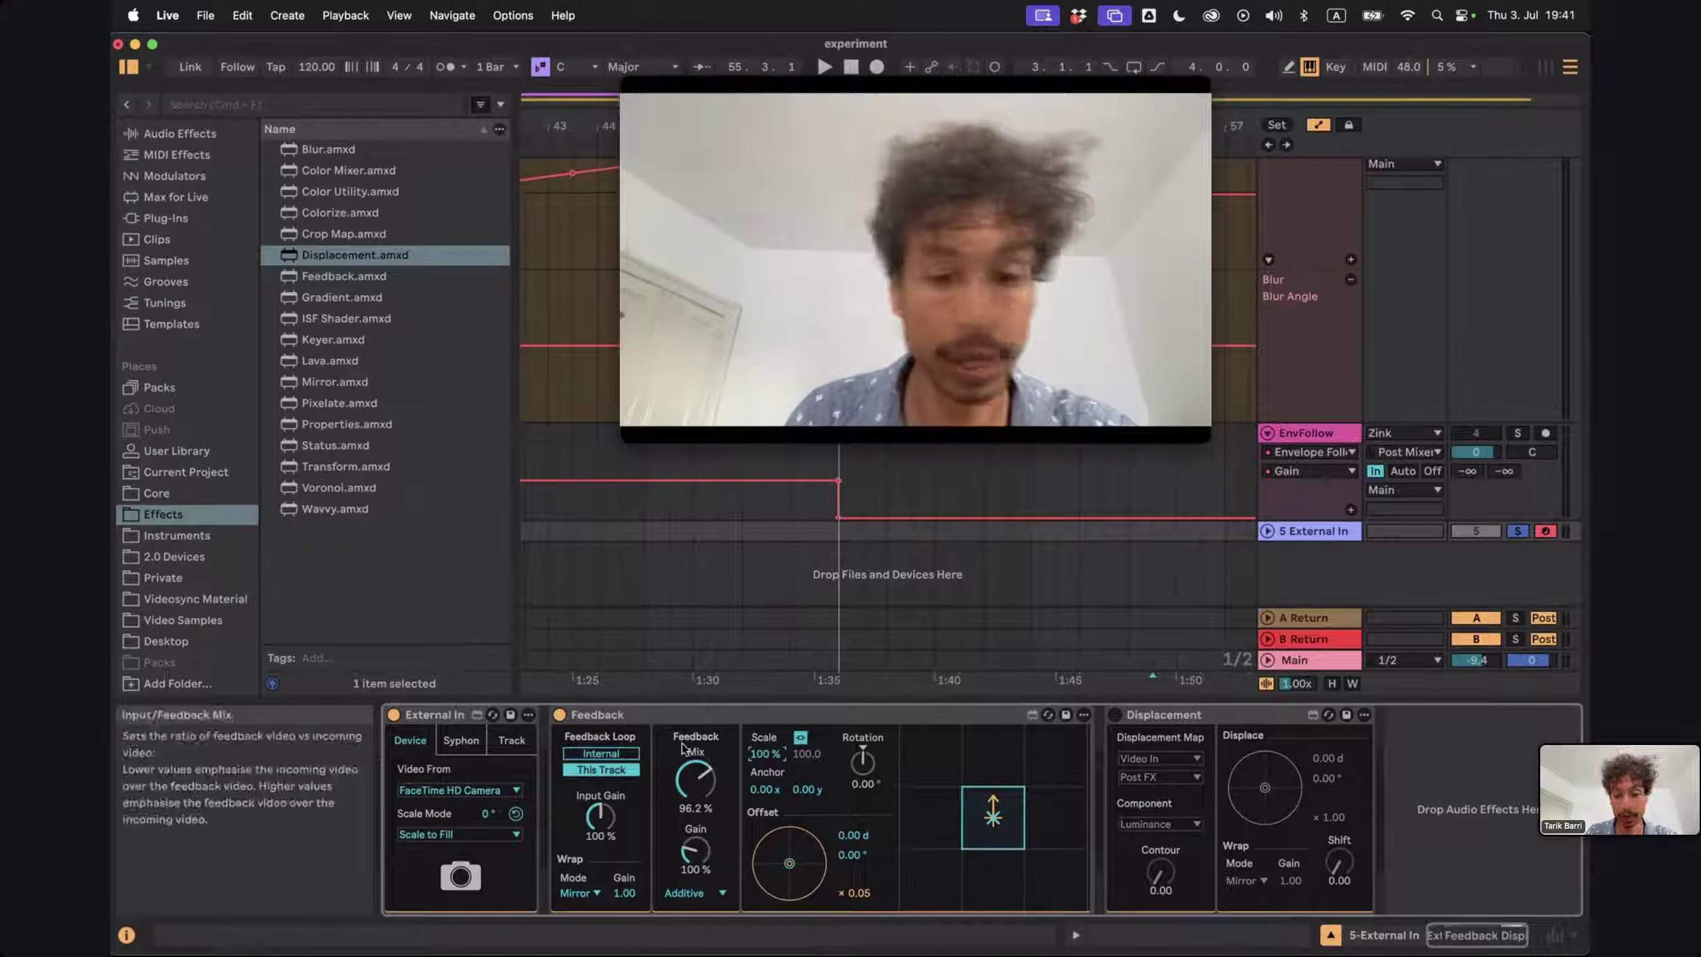
Enable the Displacement effect with a distance of about 0.30, and review the device chain from External In through Feedback to Displacement
left_click(1114, 714)
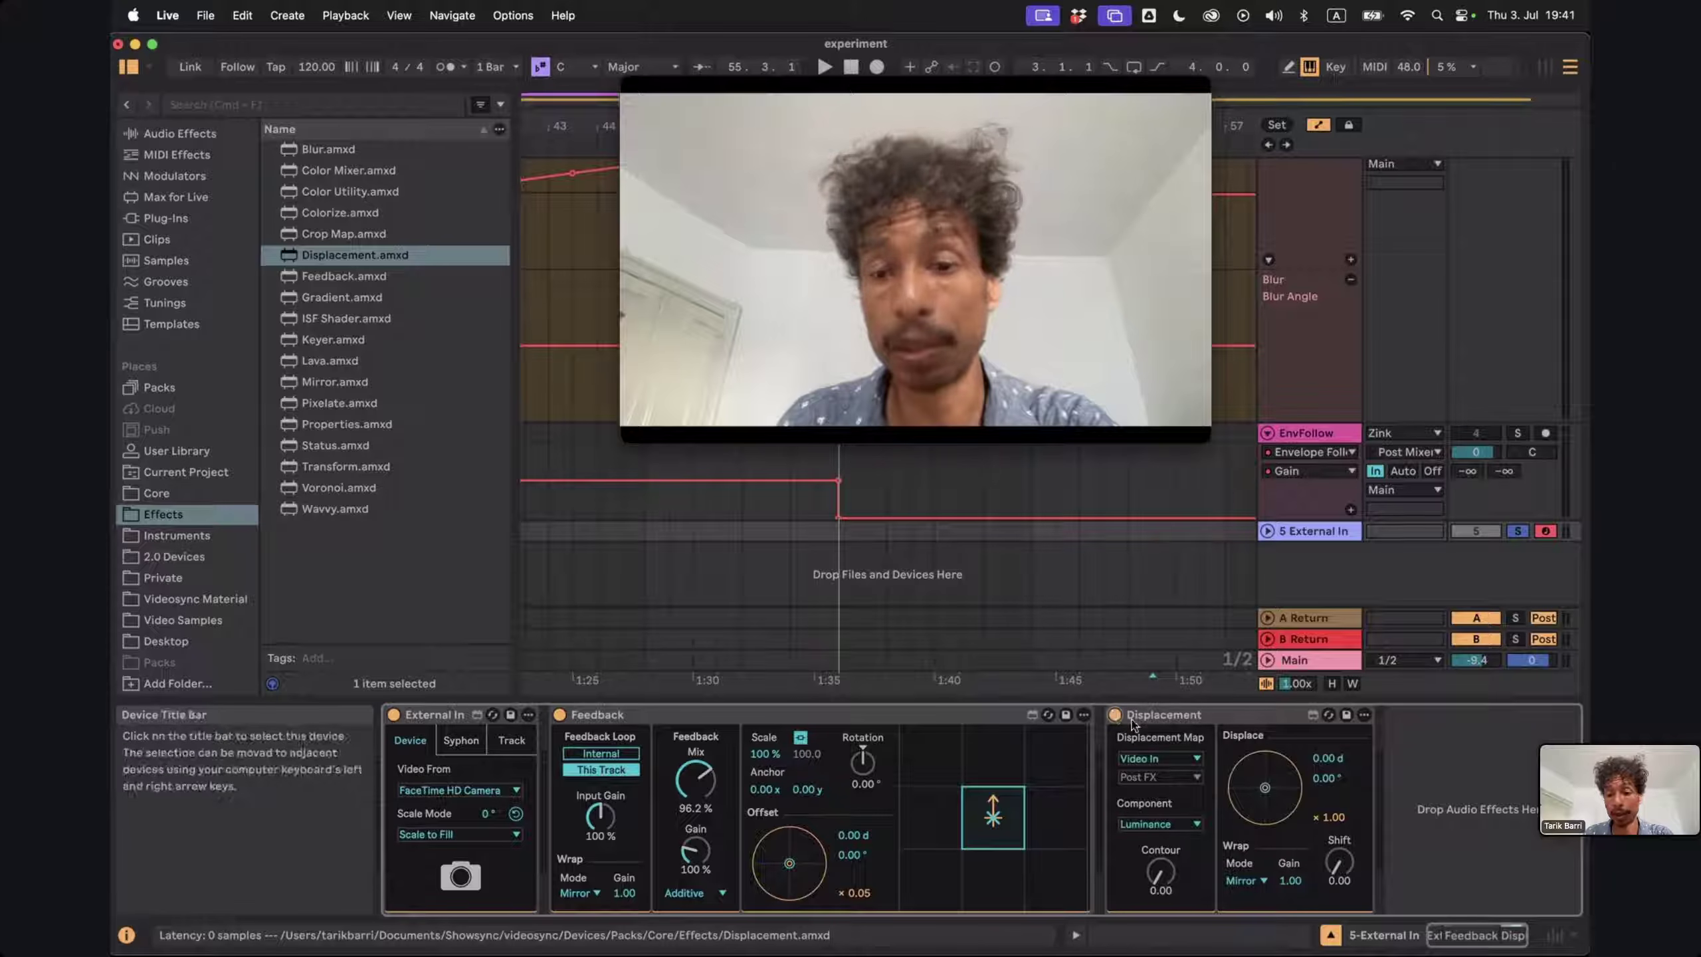
left_click_drag(1255, 763, 1264, 778)
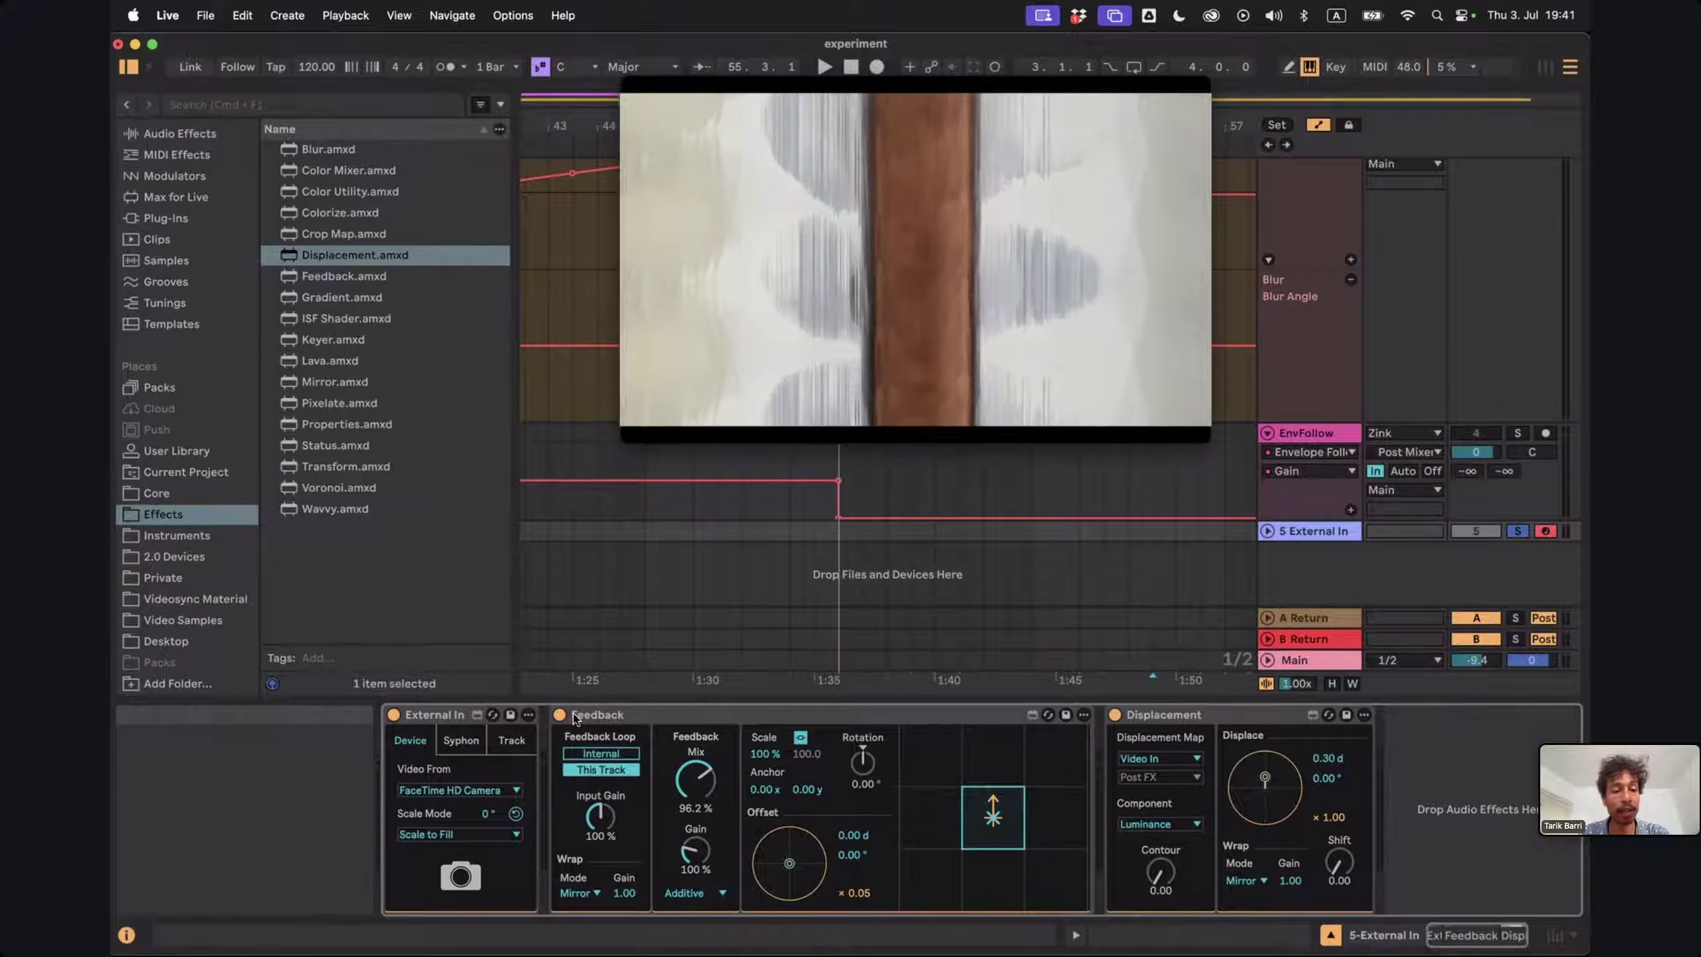
left_click(434, 714)
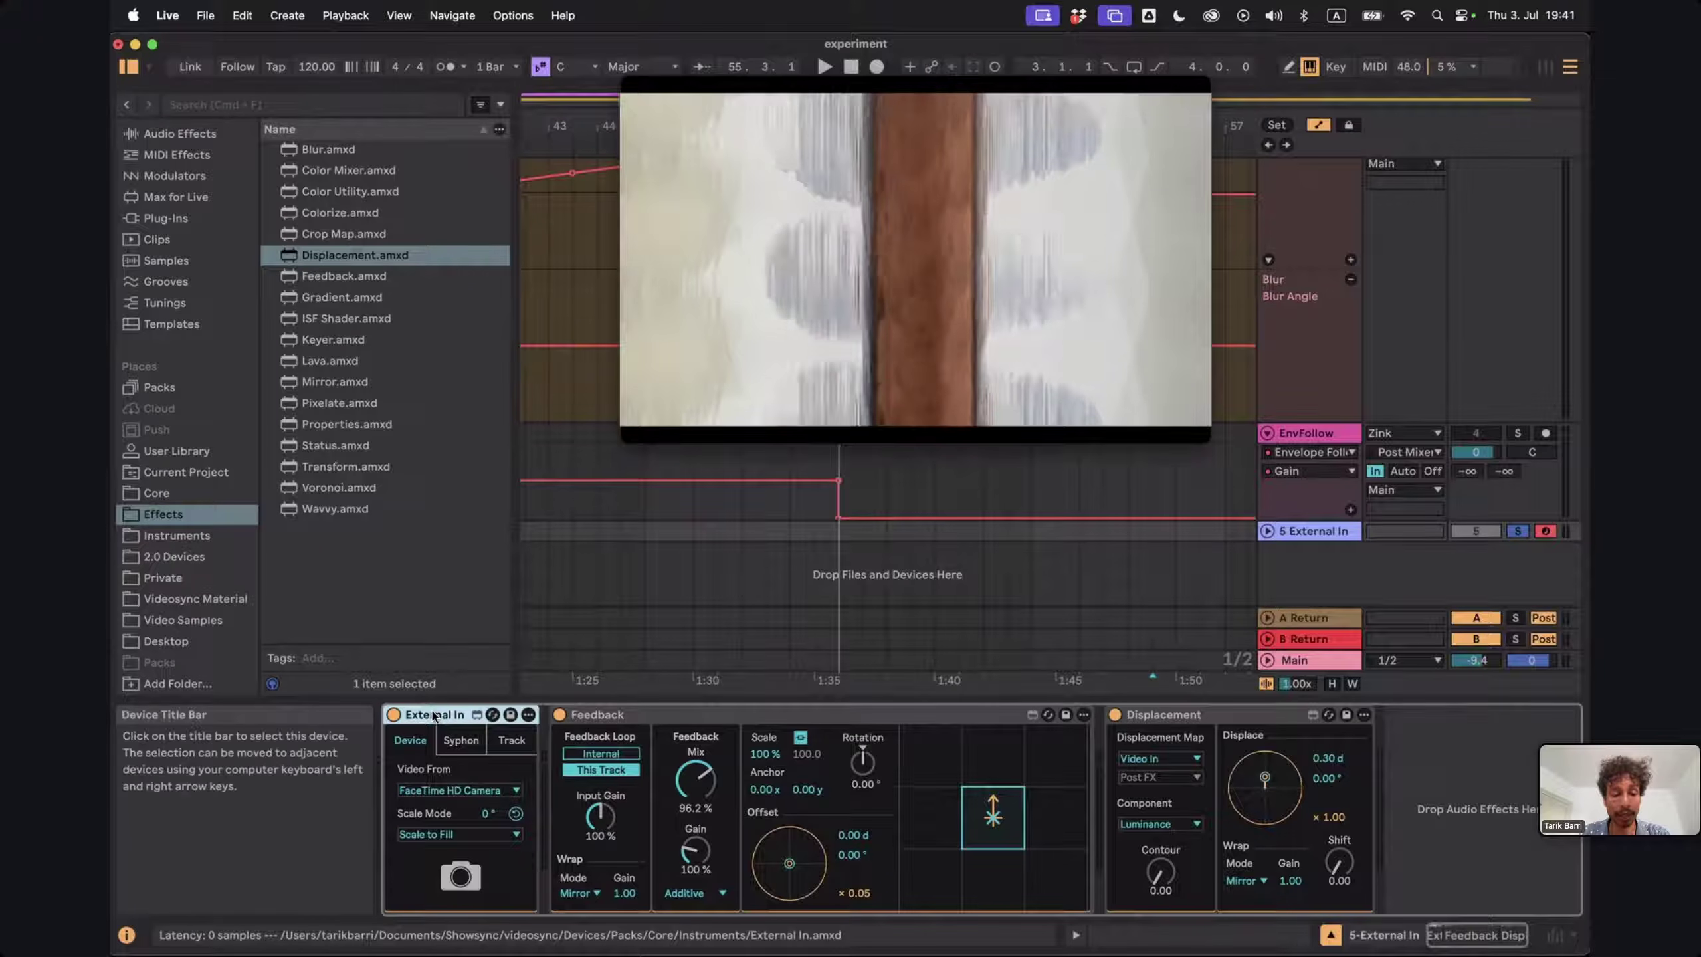
left_click(683, 716)
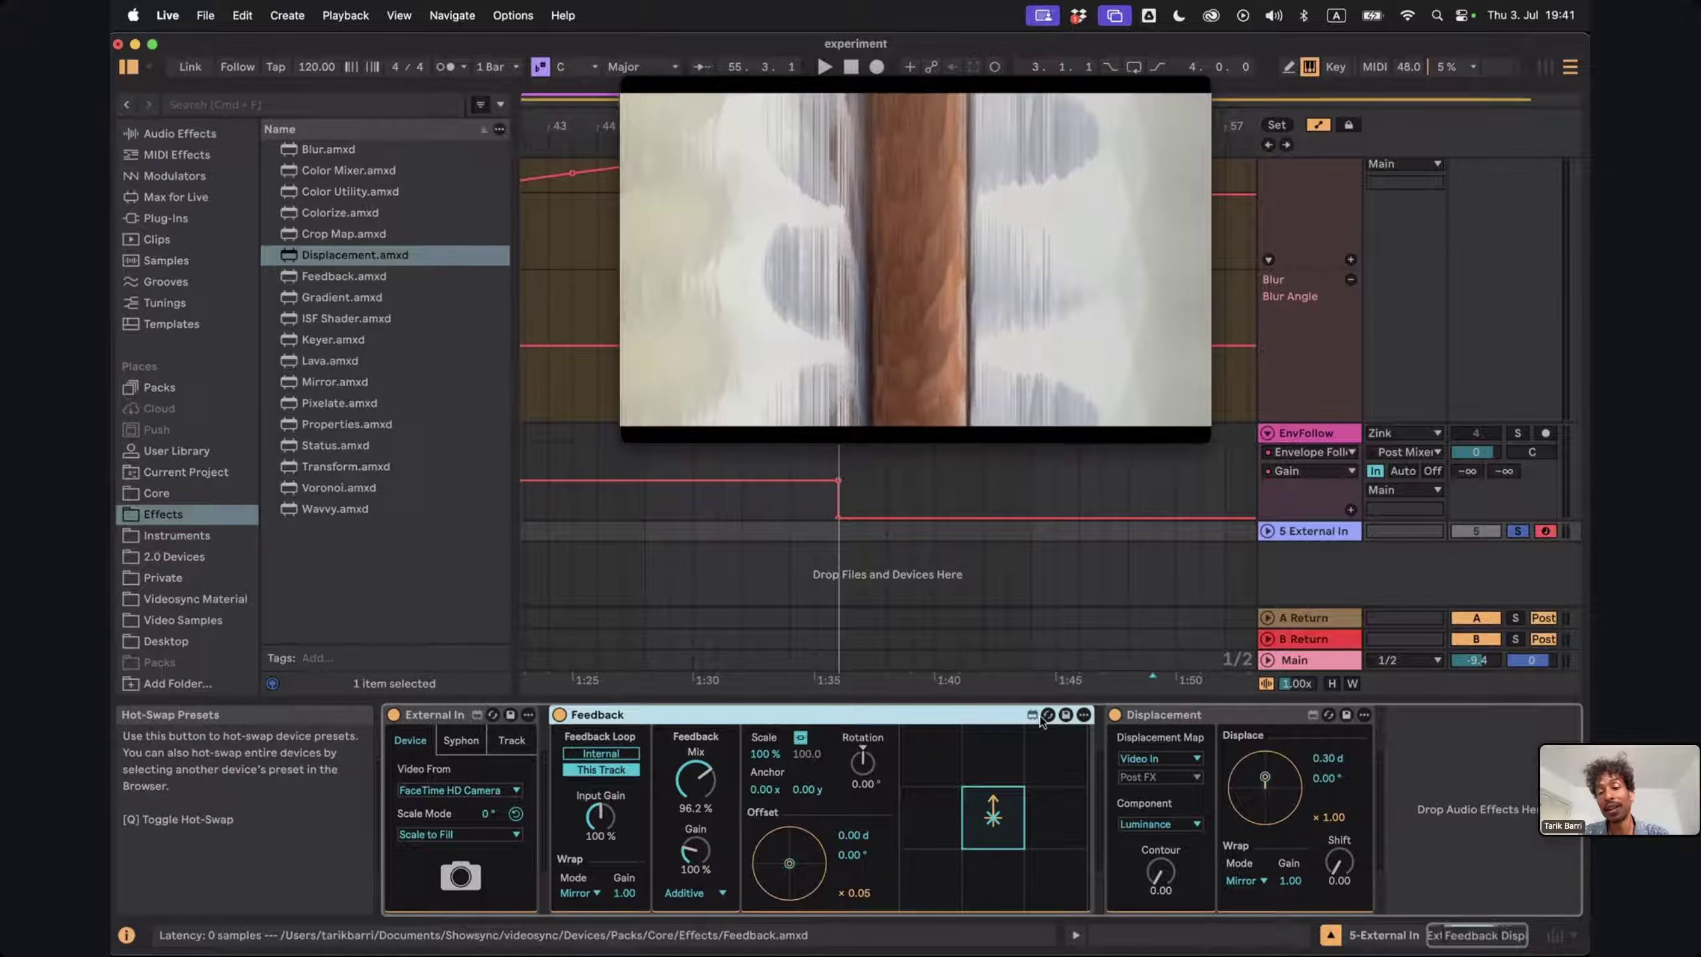
left_click(1151, 716)
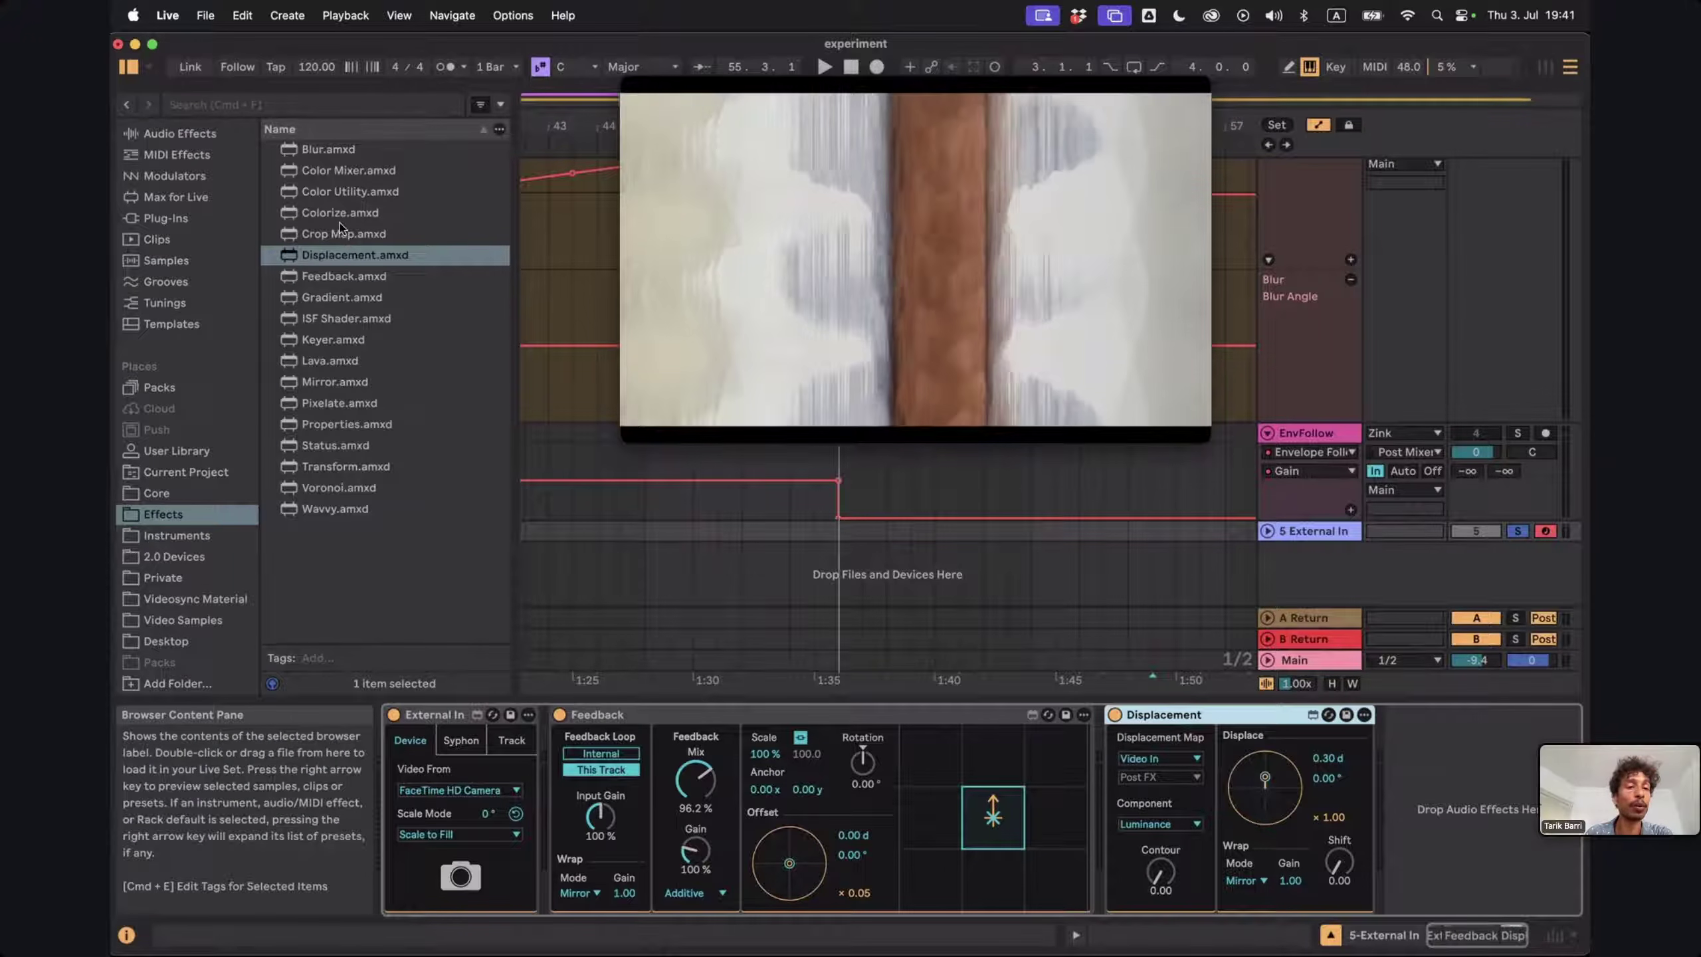
Add Color Utility after Displacement with saturation 1.15 and hue 0.10, and set the displacement to 0.29 at 18.43° with a 0.12 multiplier
left_click(333, 193)
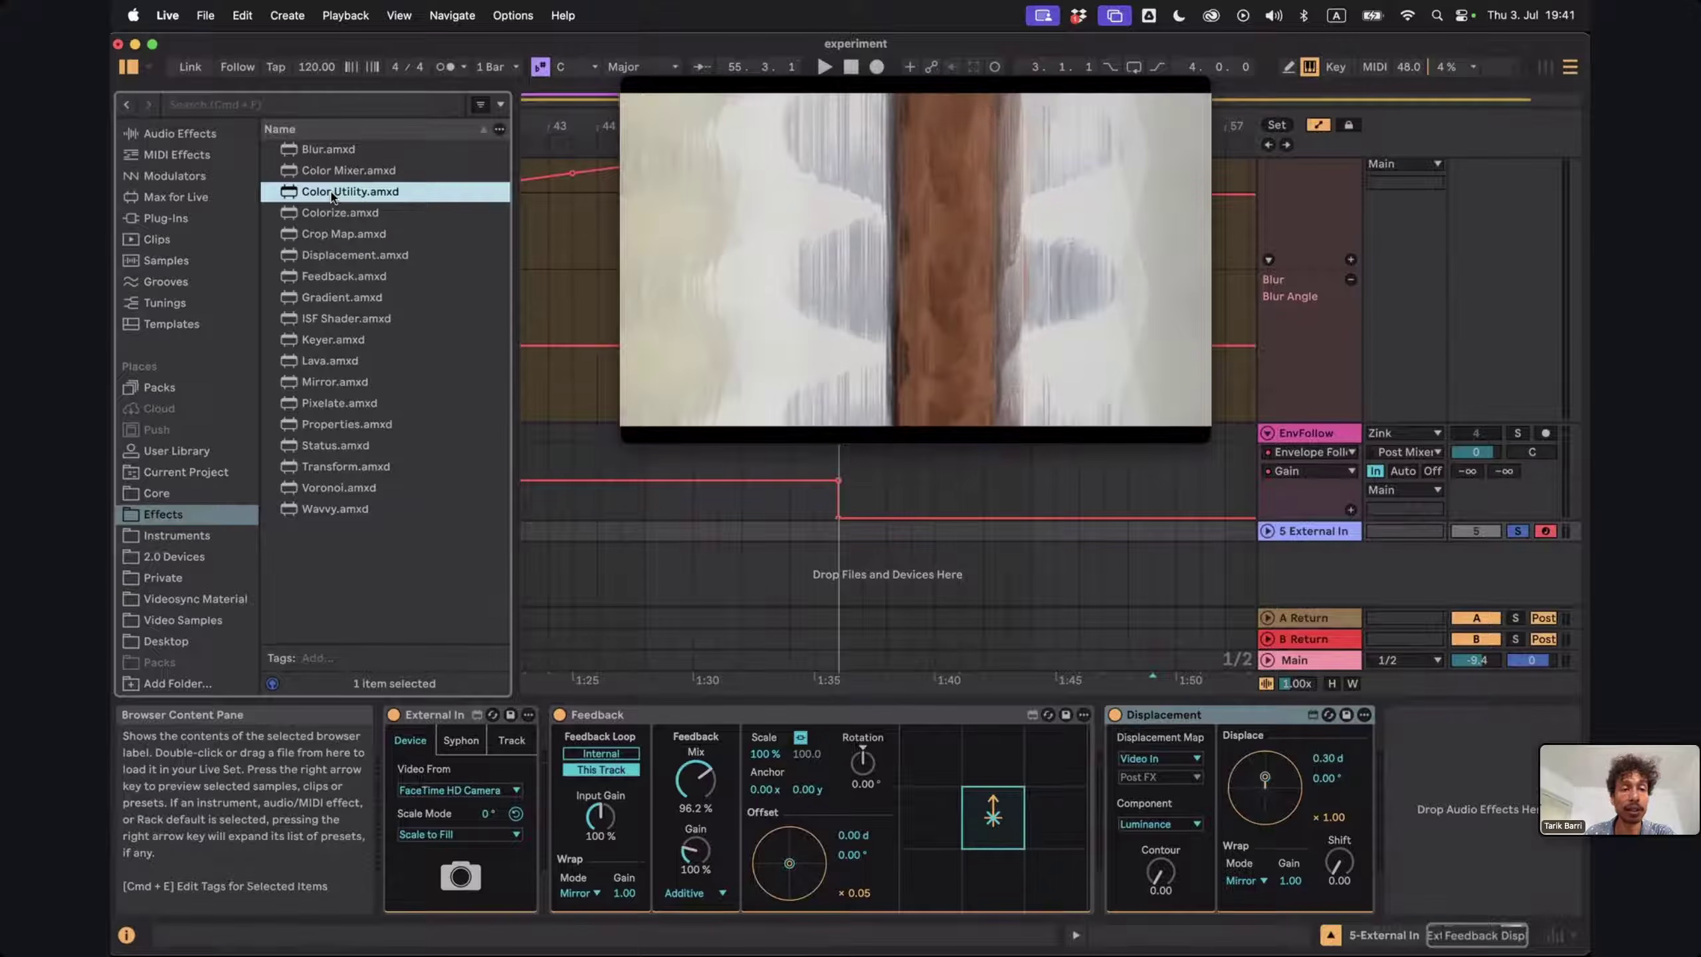
left_click_drag(333, 194, 1429, 817)
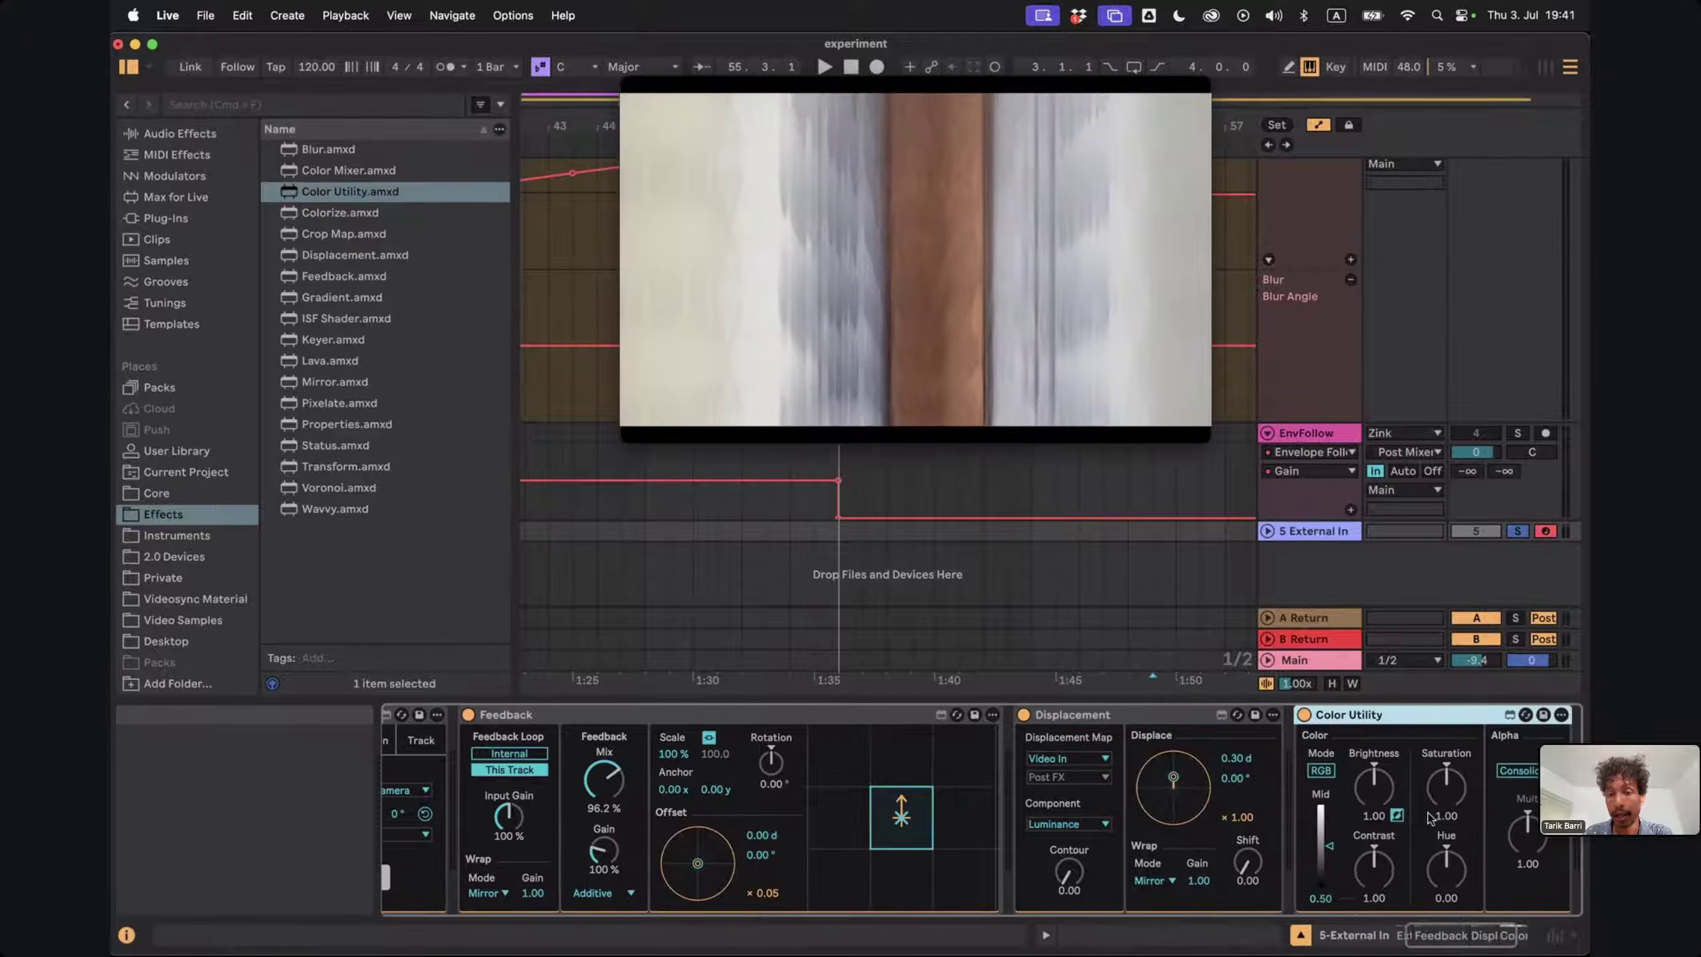
left_click(1447, 870)
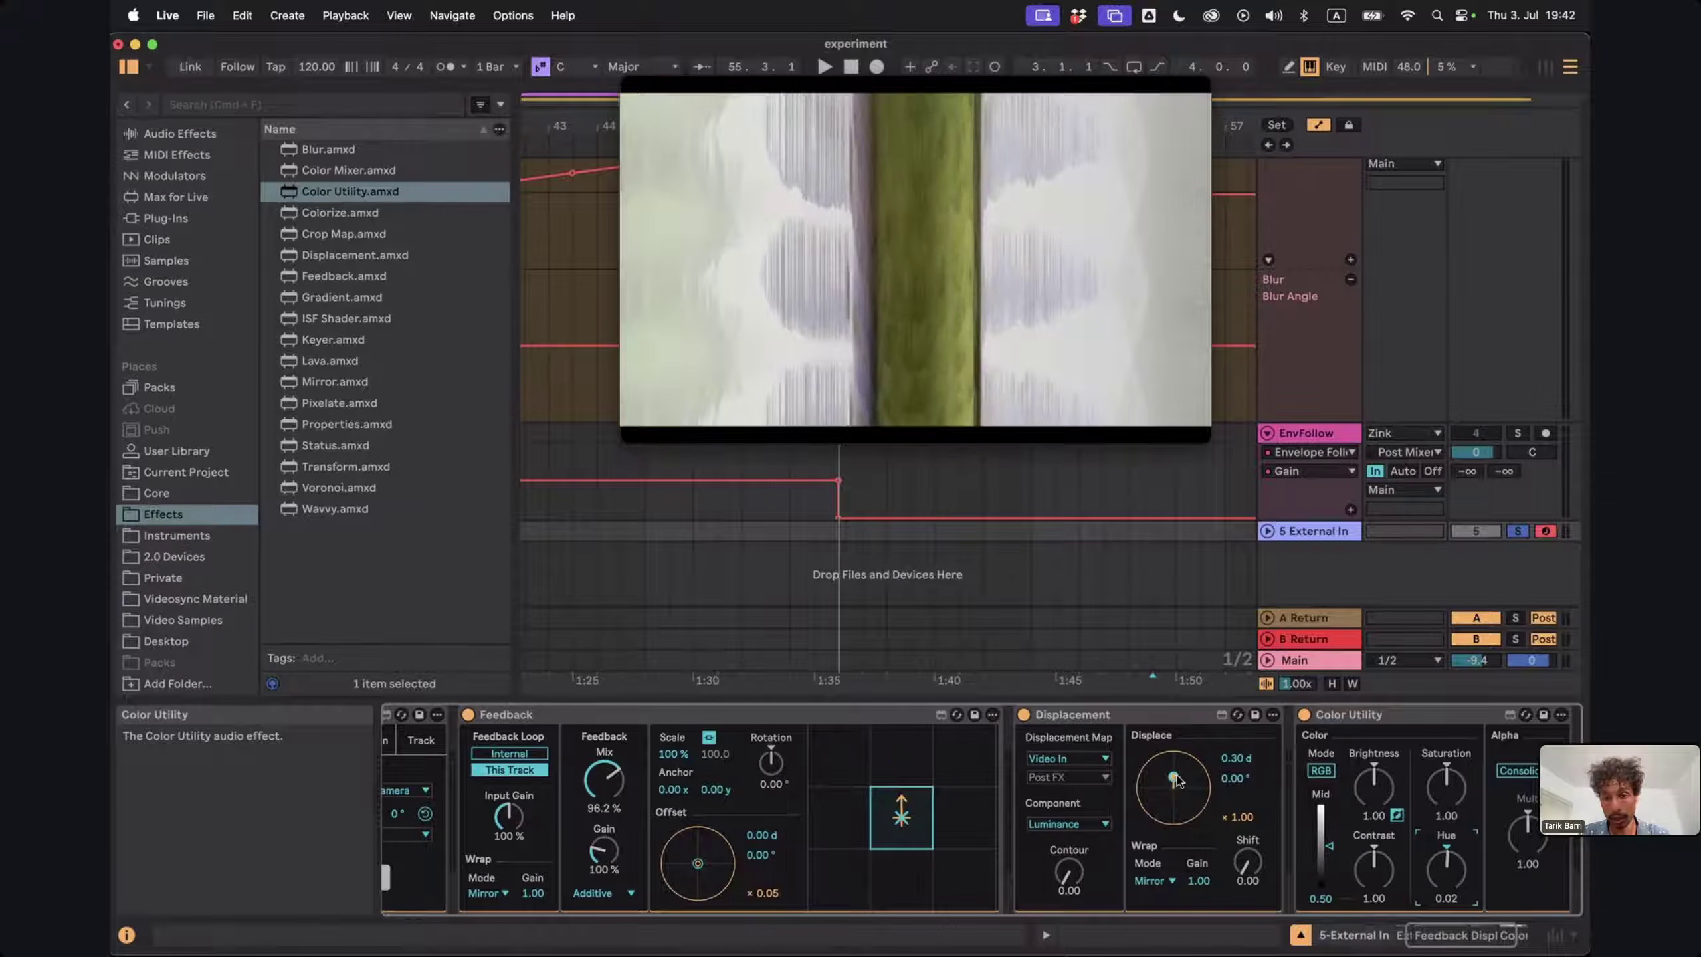
left_click_drag(1173, 777, 1242, 851)
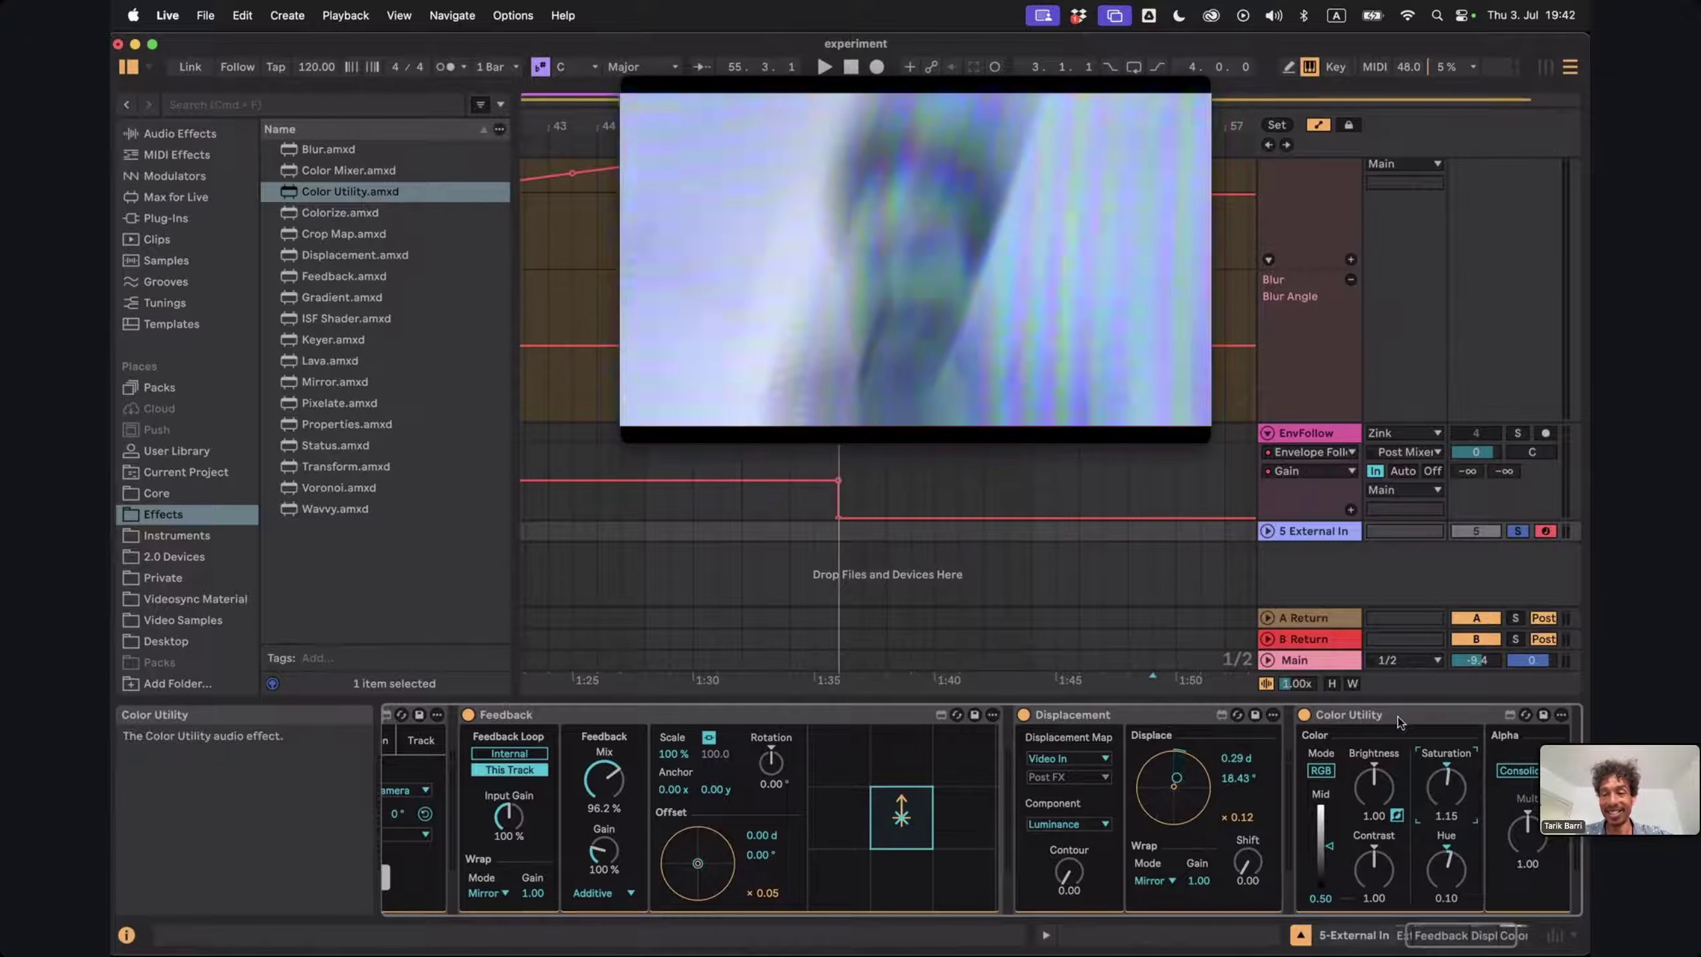
left_click(1393, 717)
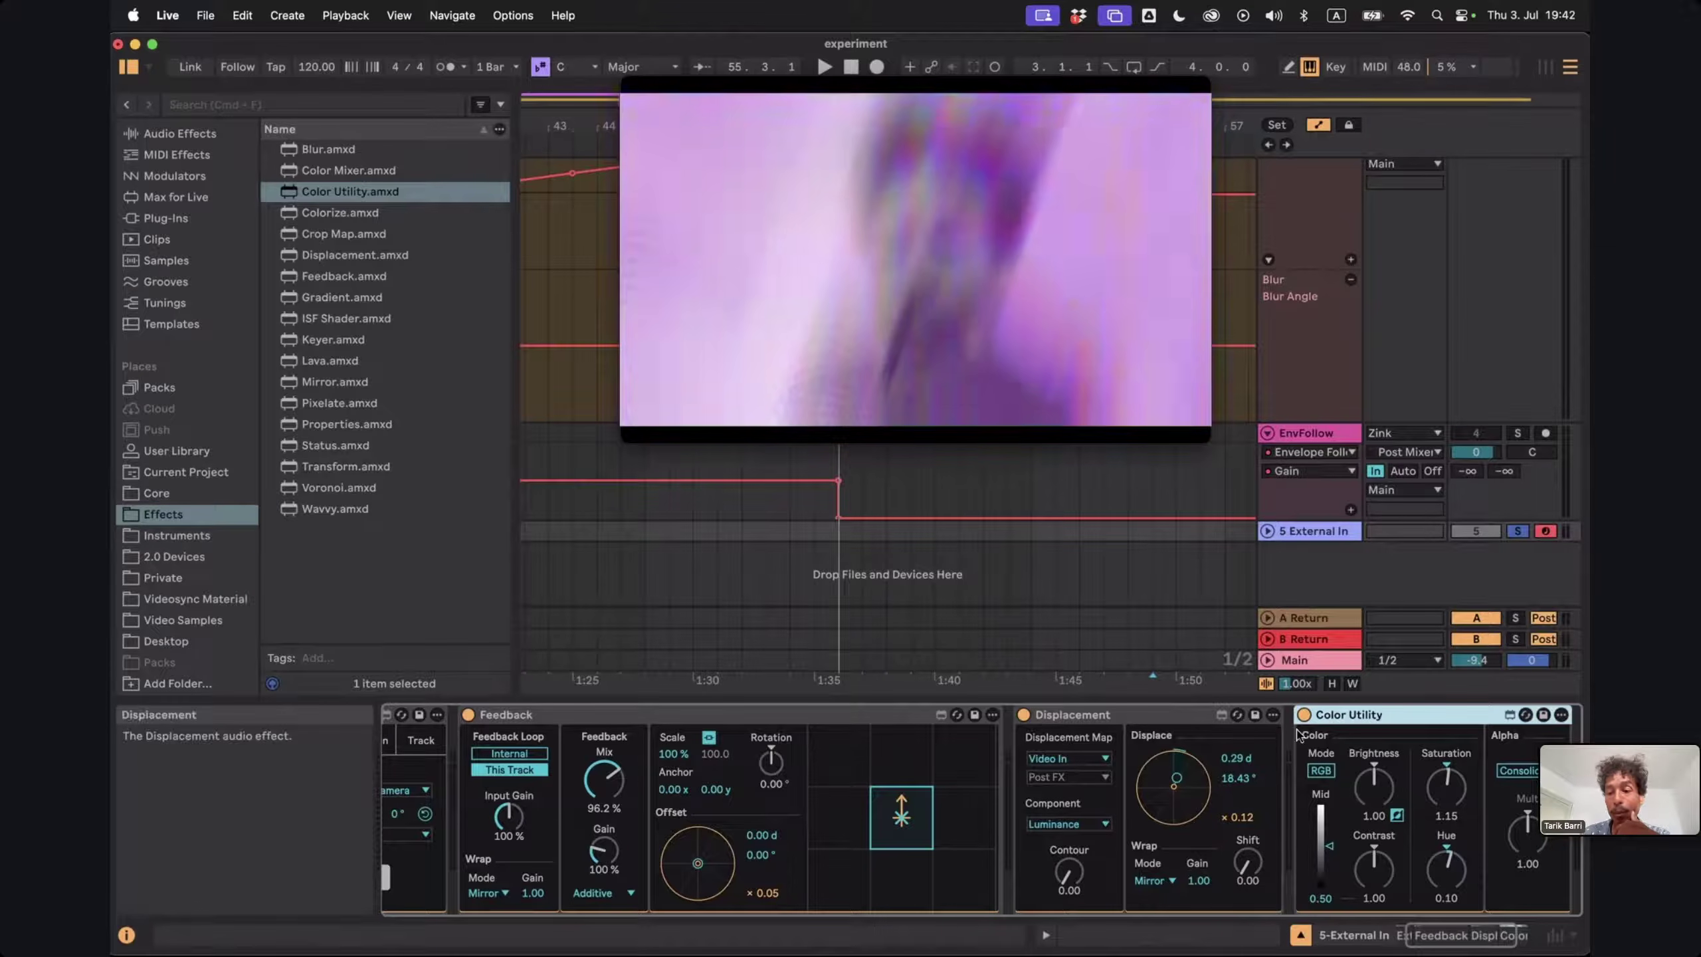
Move the Displacement device behind Color Utility at the end of the External In track's chain
left_click(1117, 715)
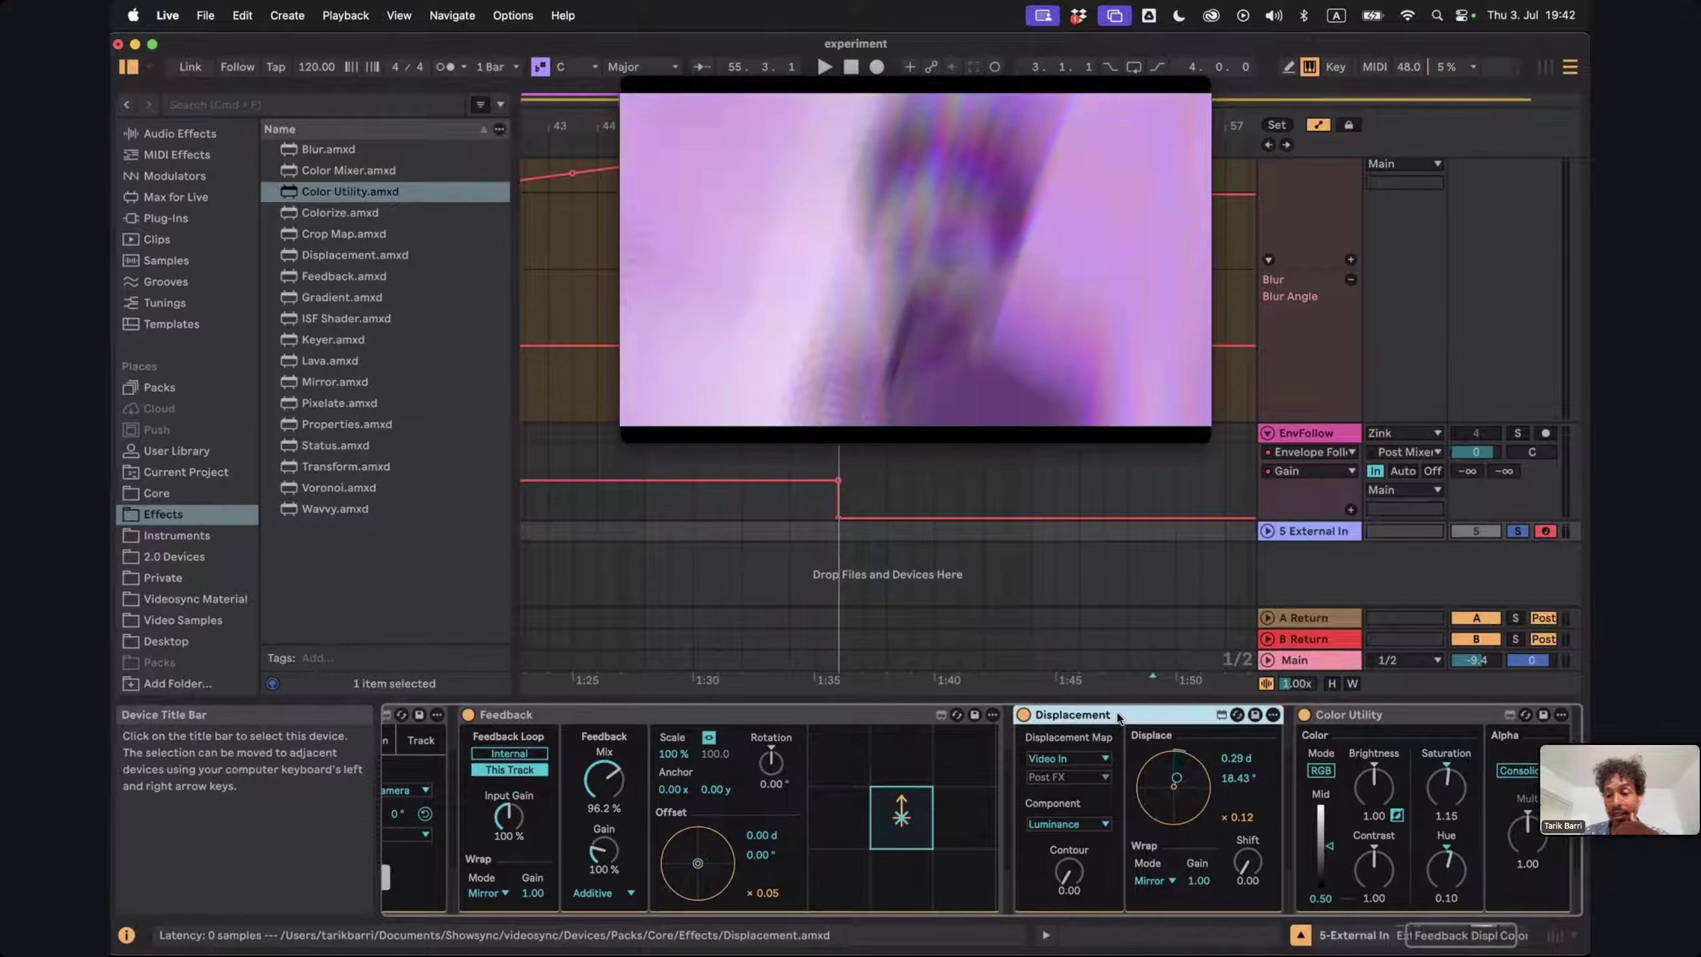
scroll(1486, 754, "right", 3)
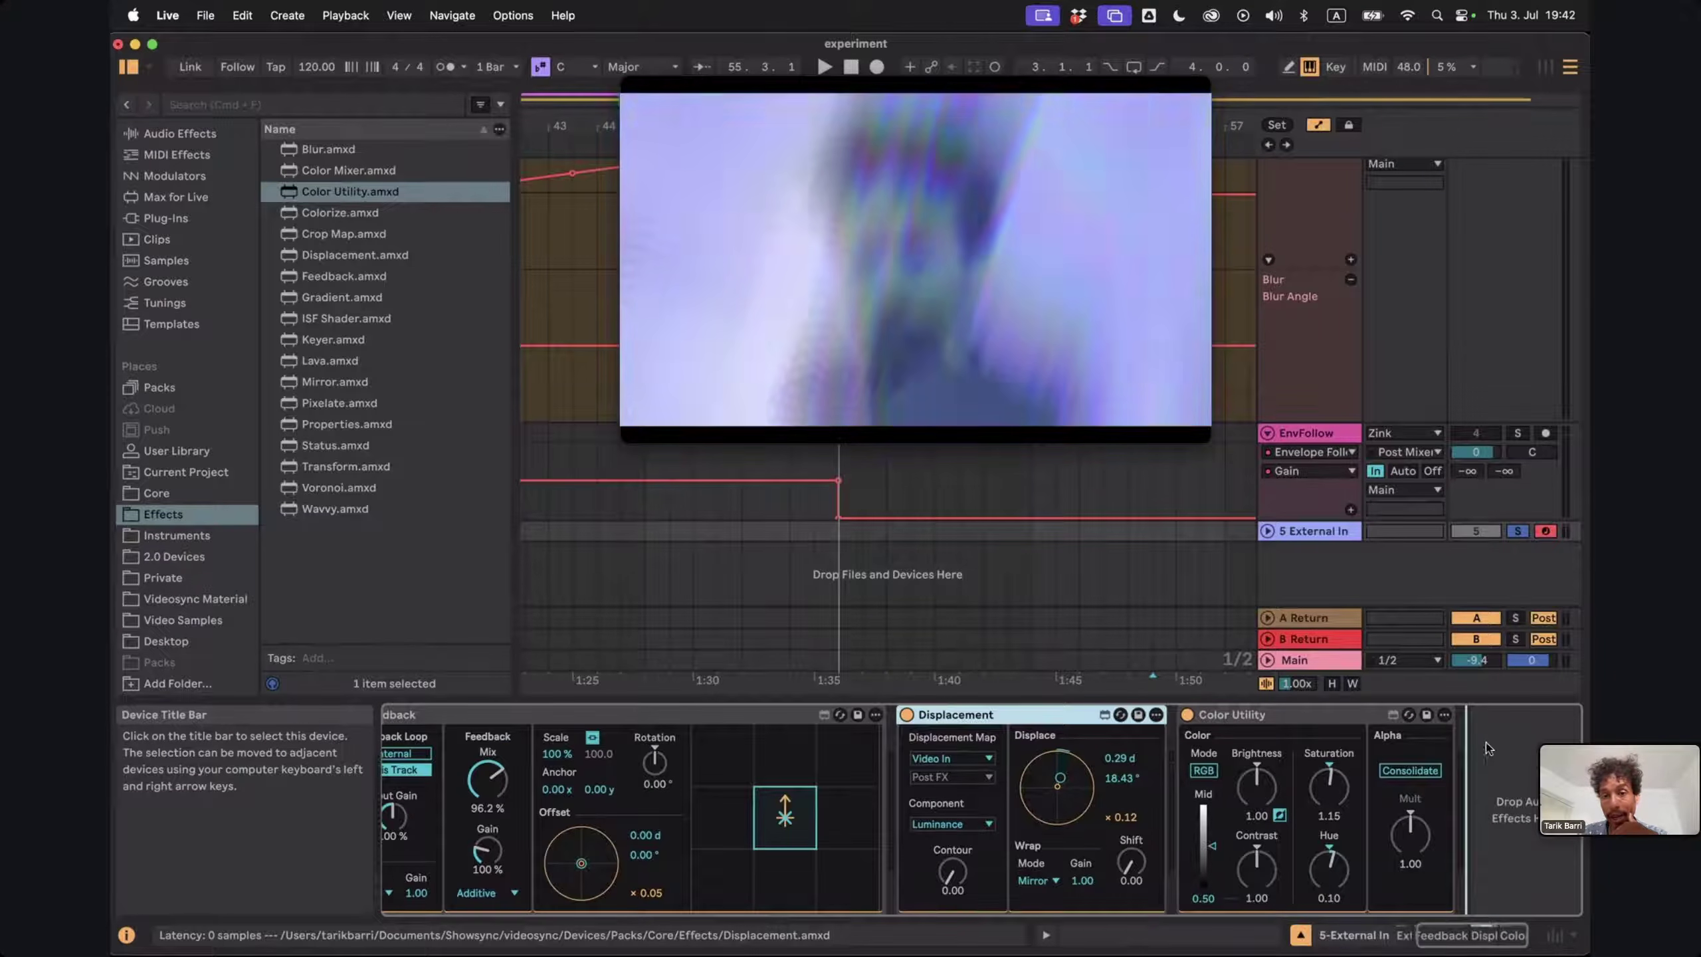
key("super+z")
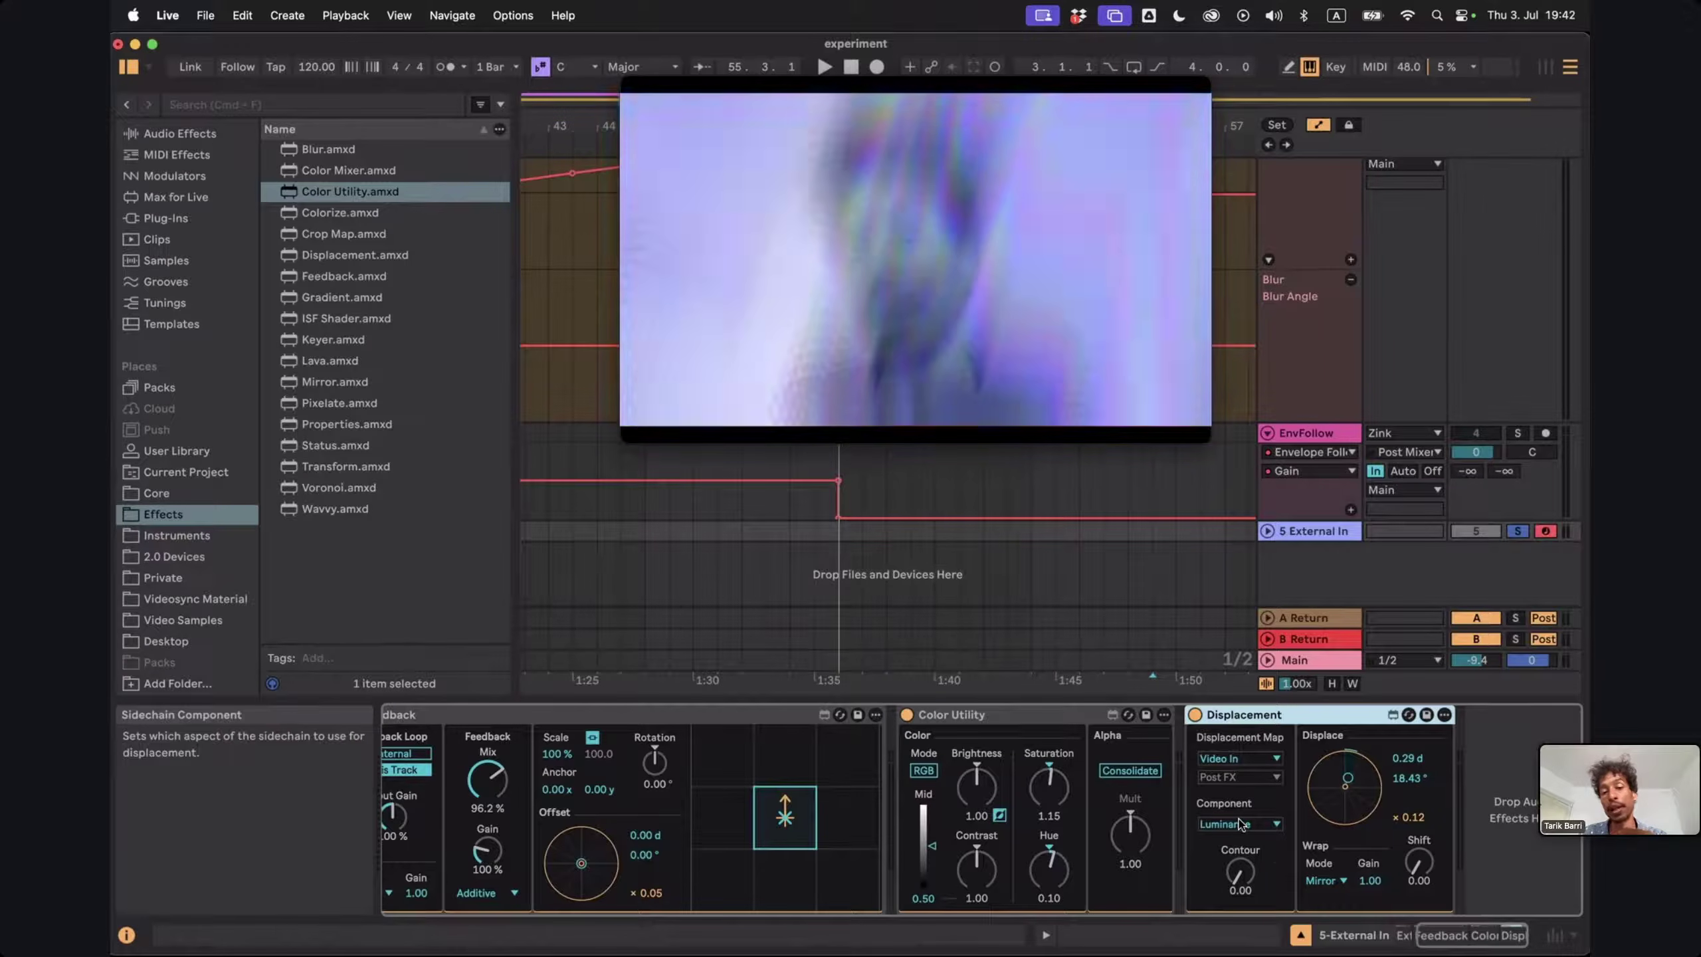
Bypass Color Utility, and make Displacement use the Hue component with a distance of about 0.64
left_click(908, 714)
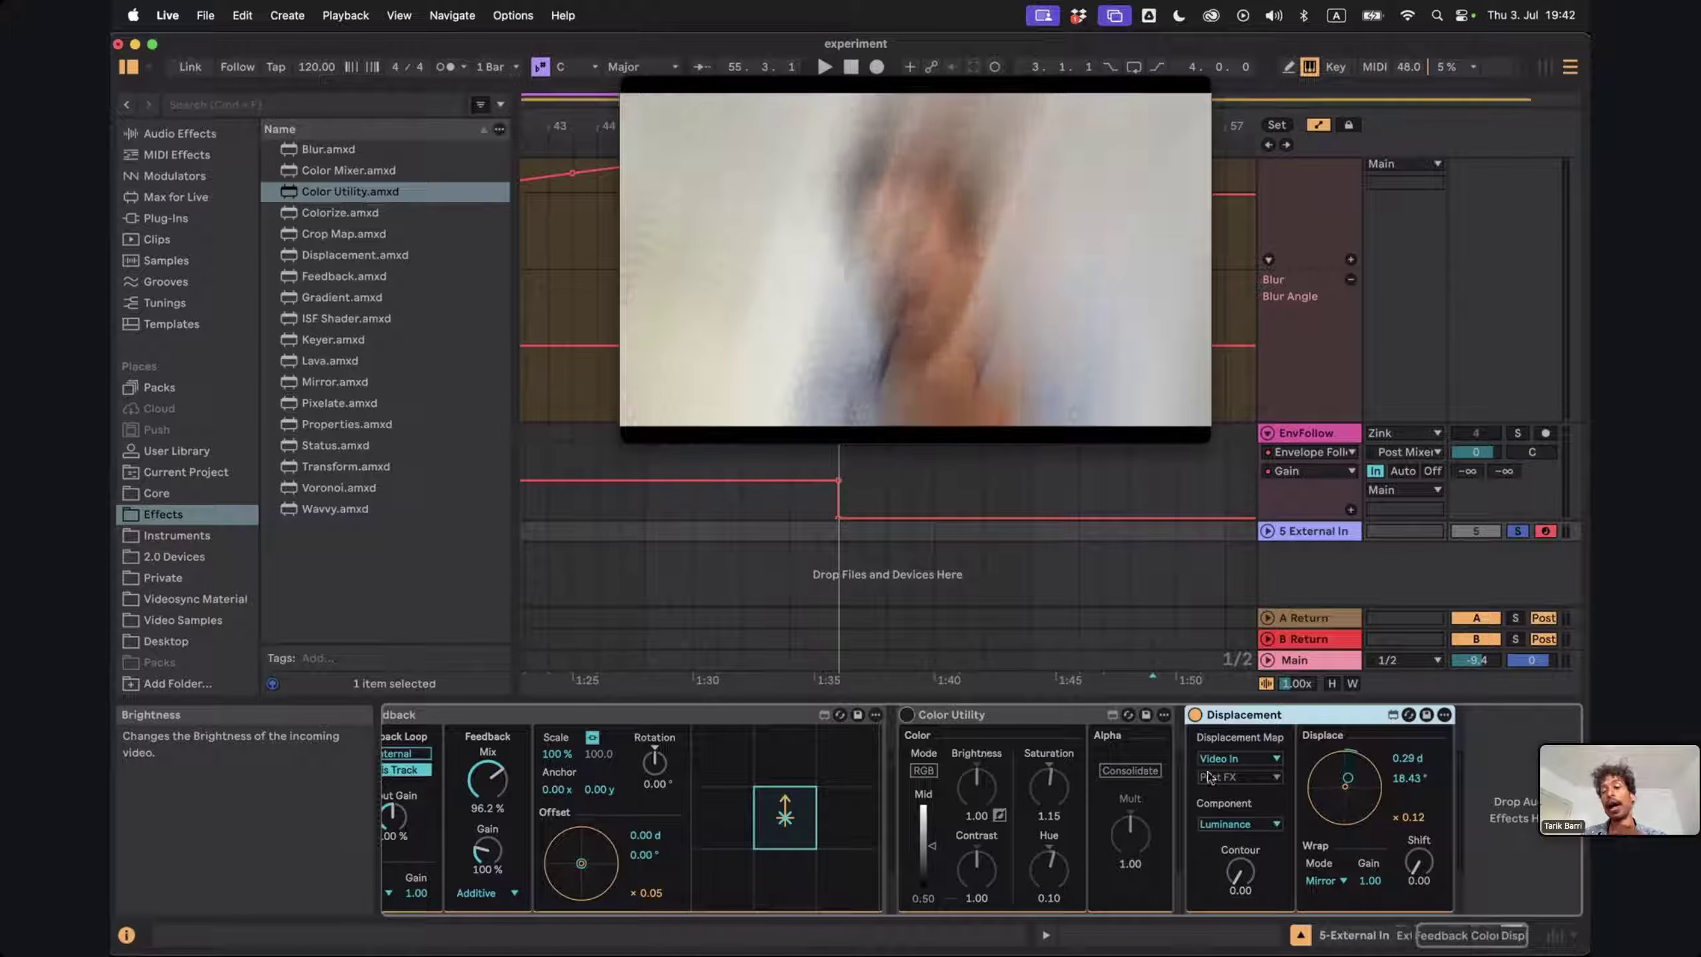
left_click(1261, 824)
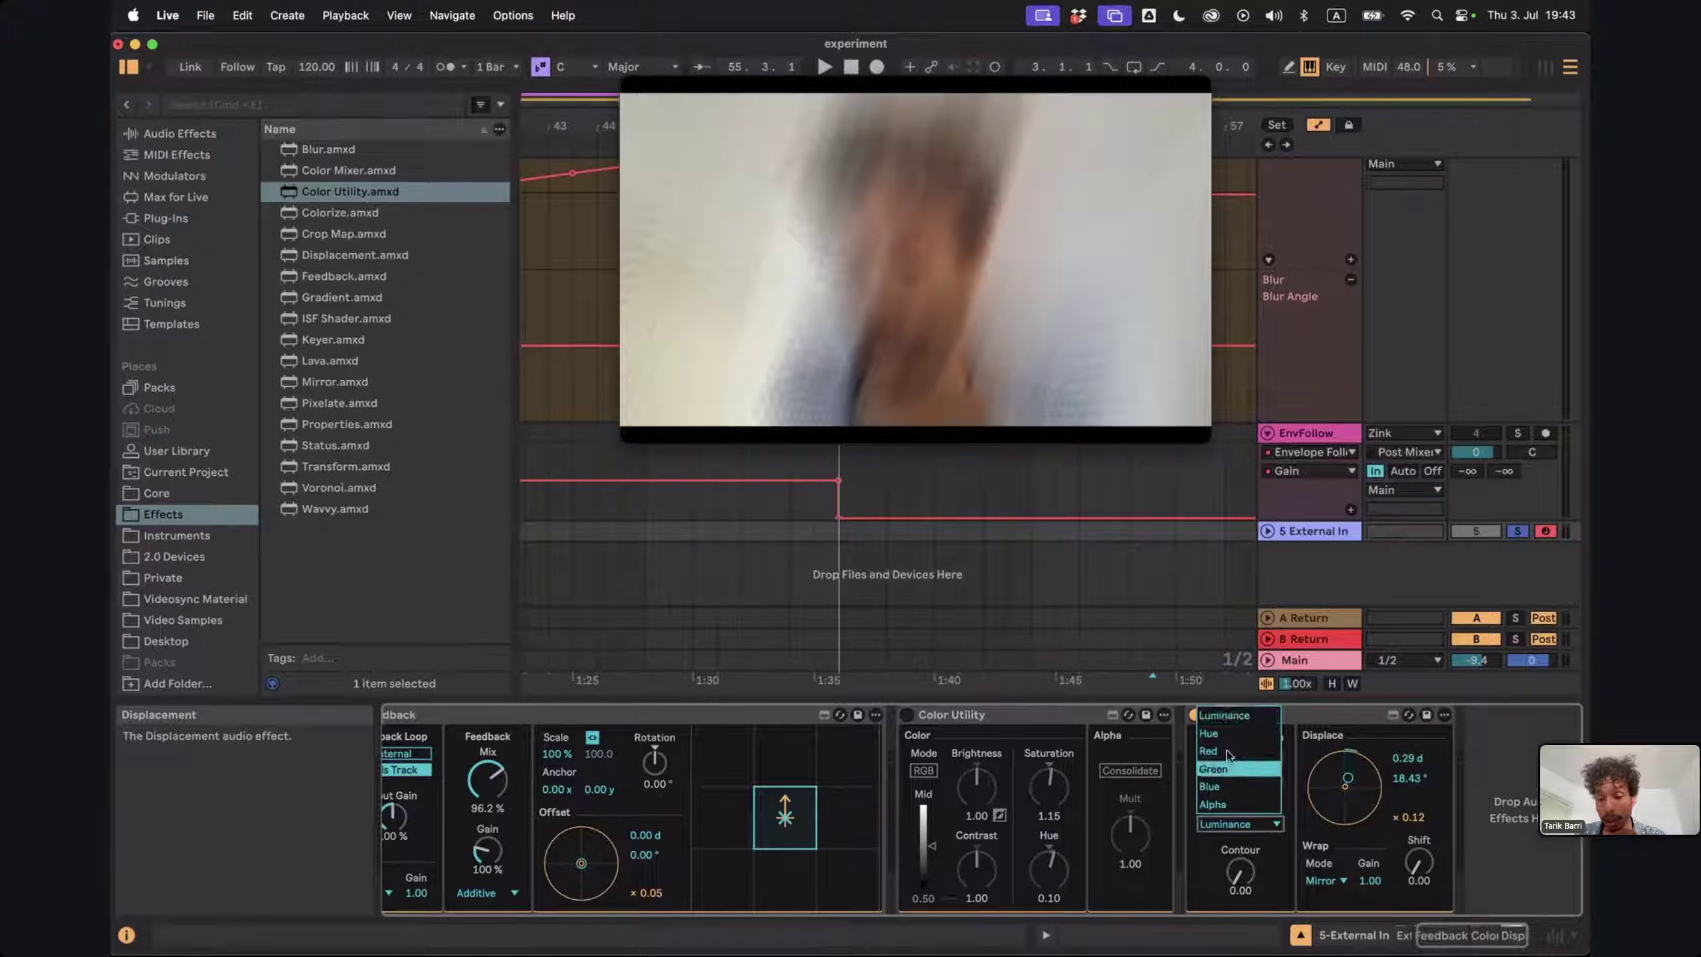
left_click(1220, 734)
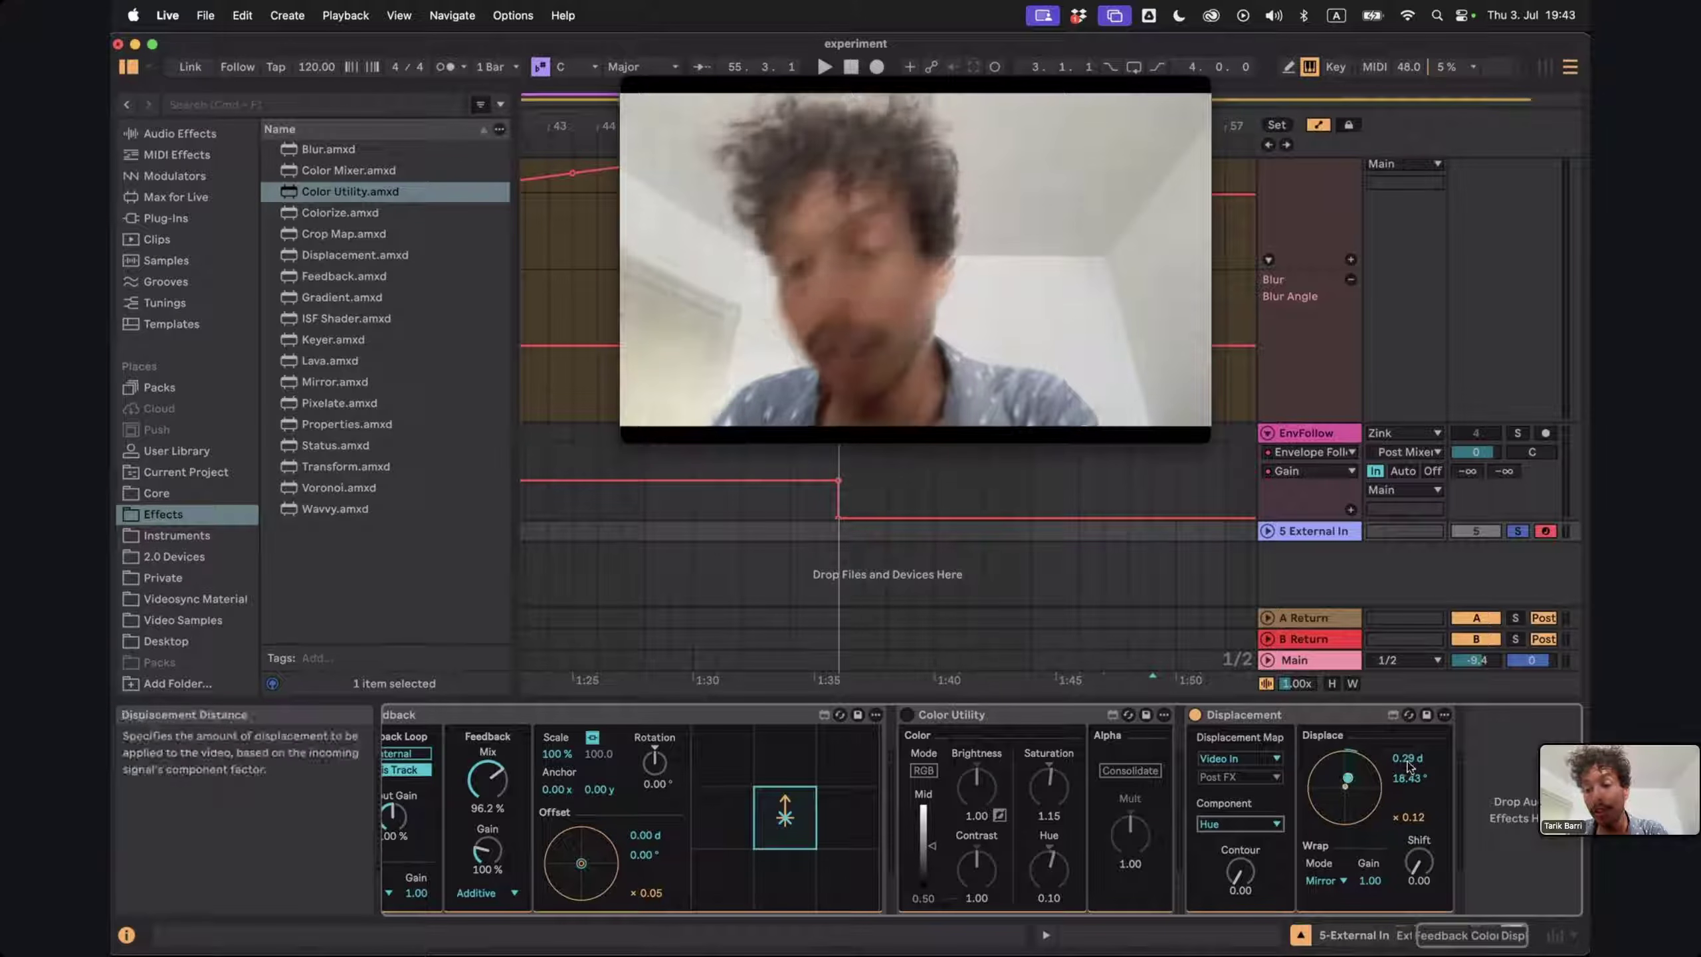
left_click_drag(1410, 763, 1410, 708)
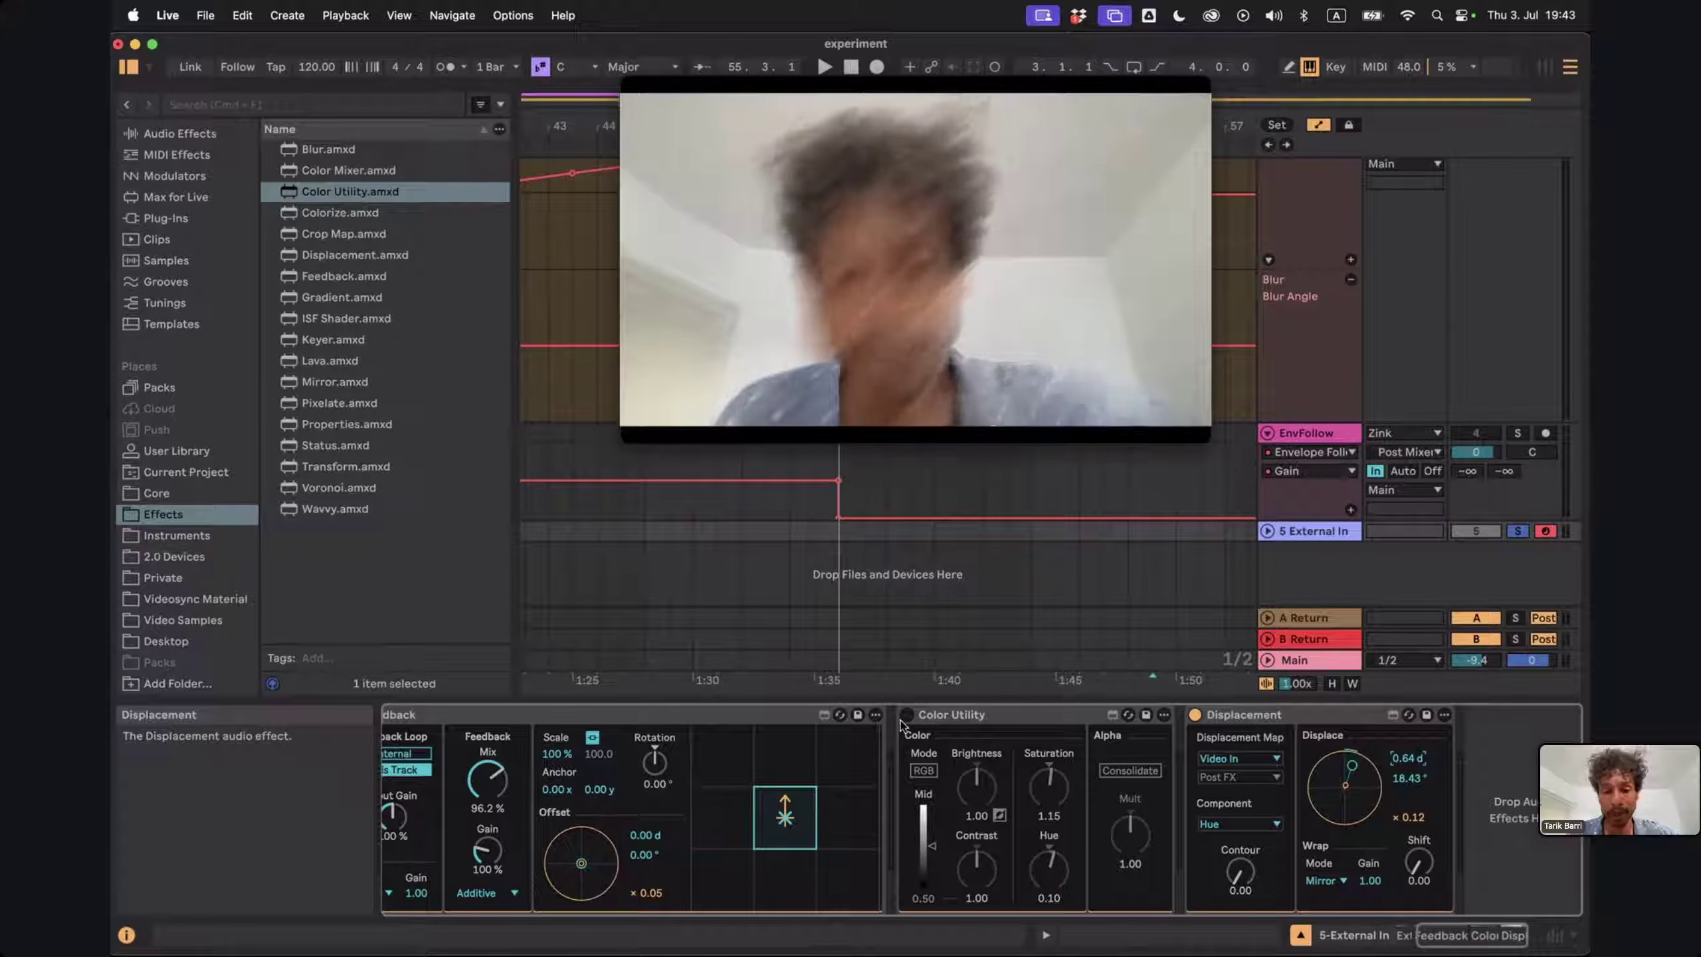
Turn Color Utility back on and set its hue shift to about 0.04
left_click(907, 715)
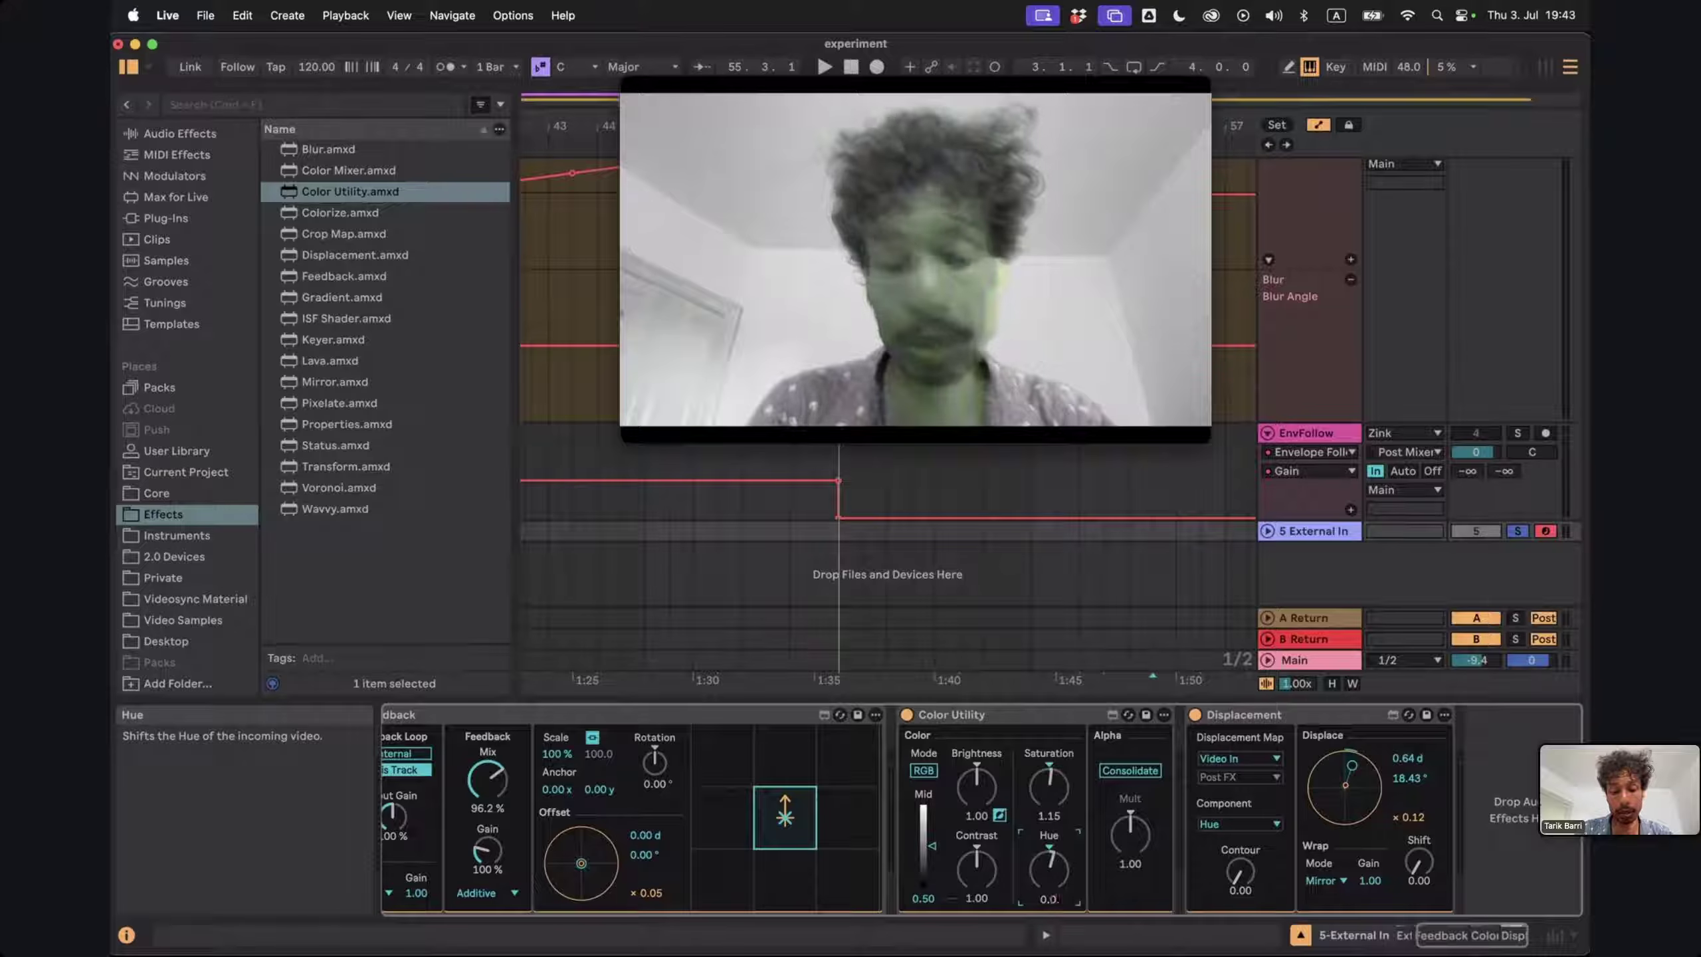
left_click_drag(1048, 868, 1048, 862)
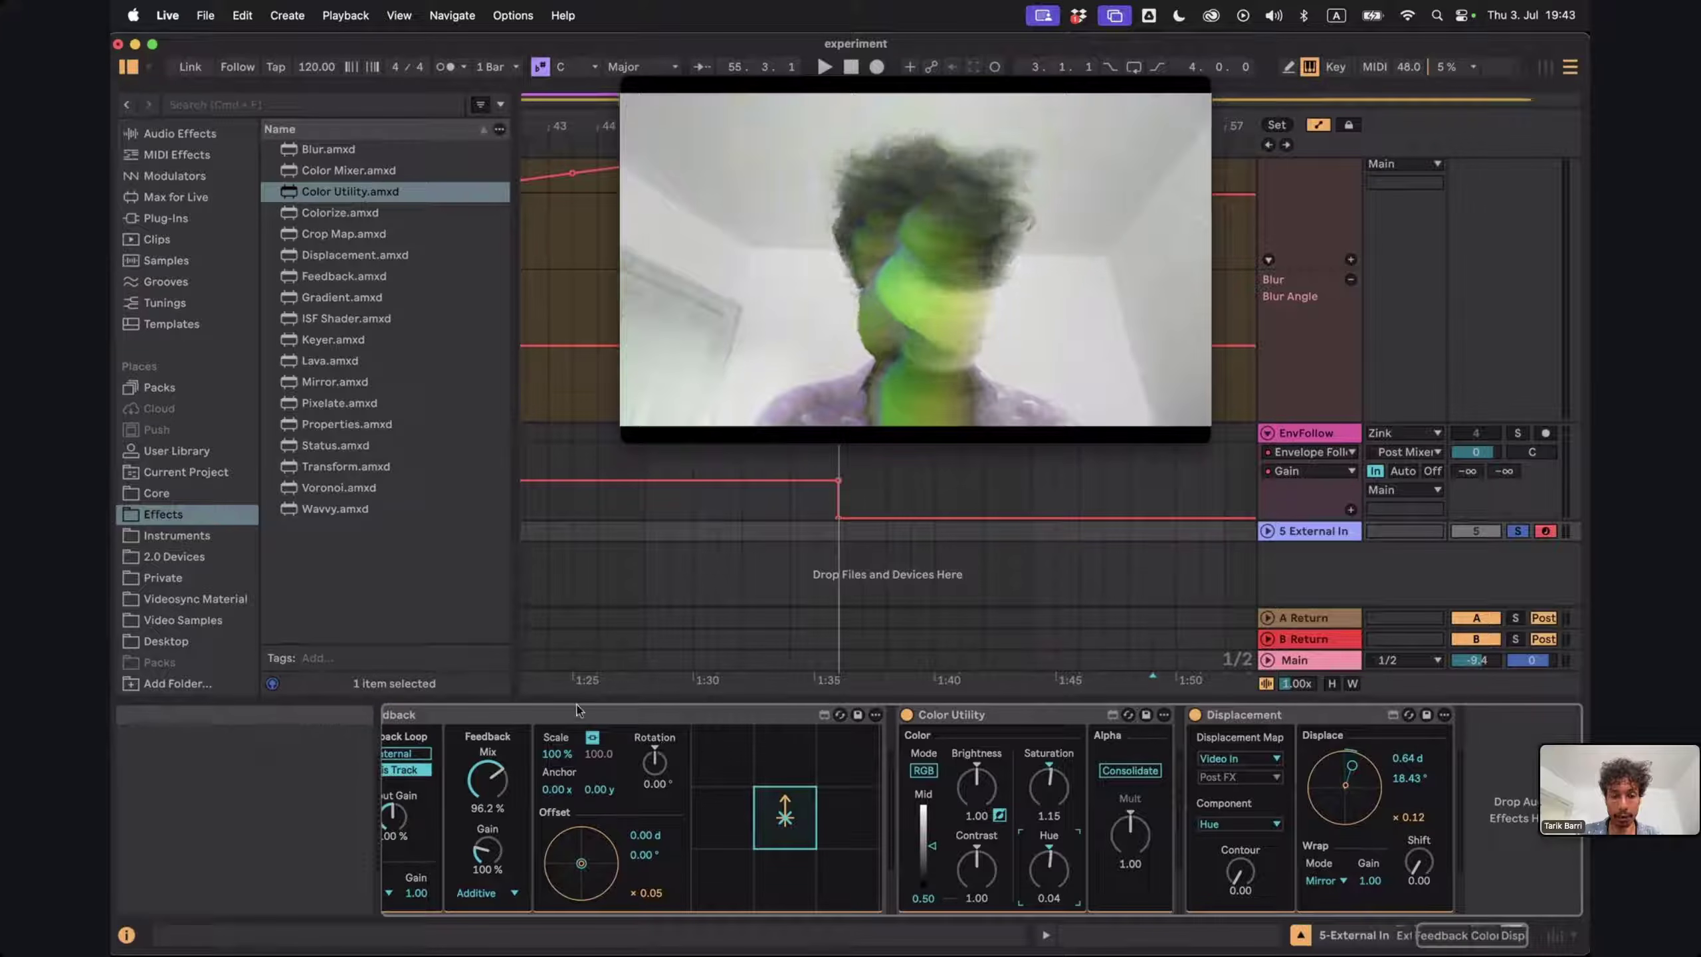
Delete the External In track together with its Feedback, Color Utility and Displacement devices
left_click(1244, 714)
scroll(1072, 771, "left", 3)
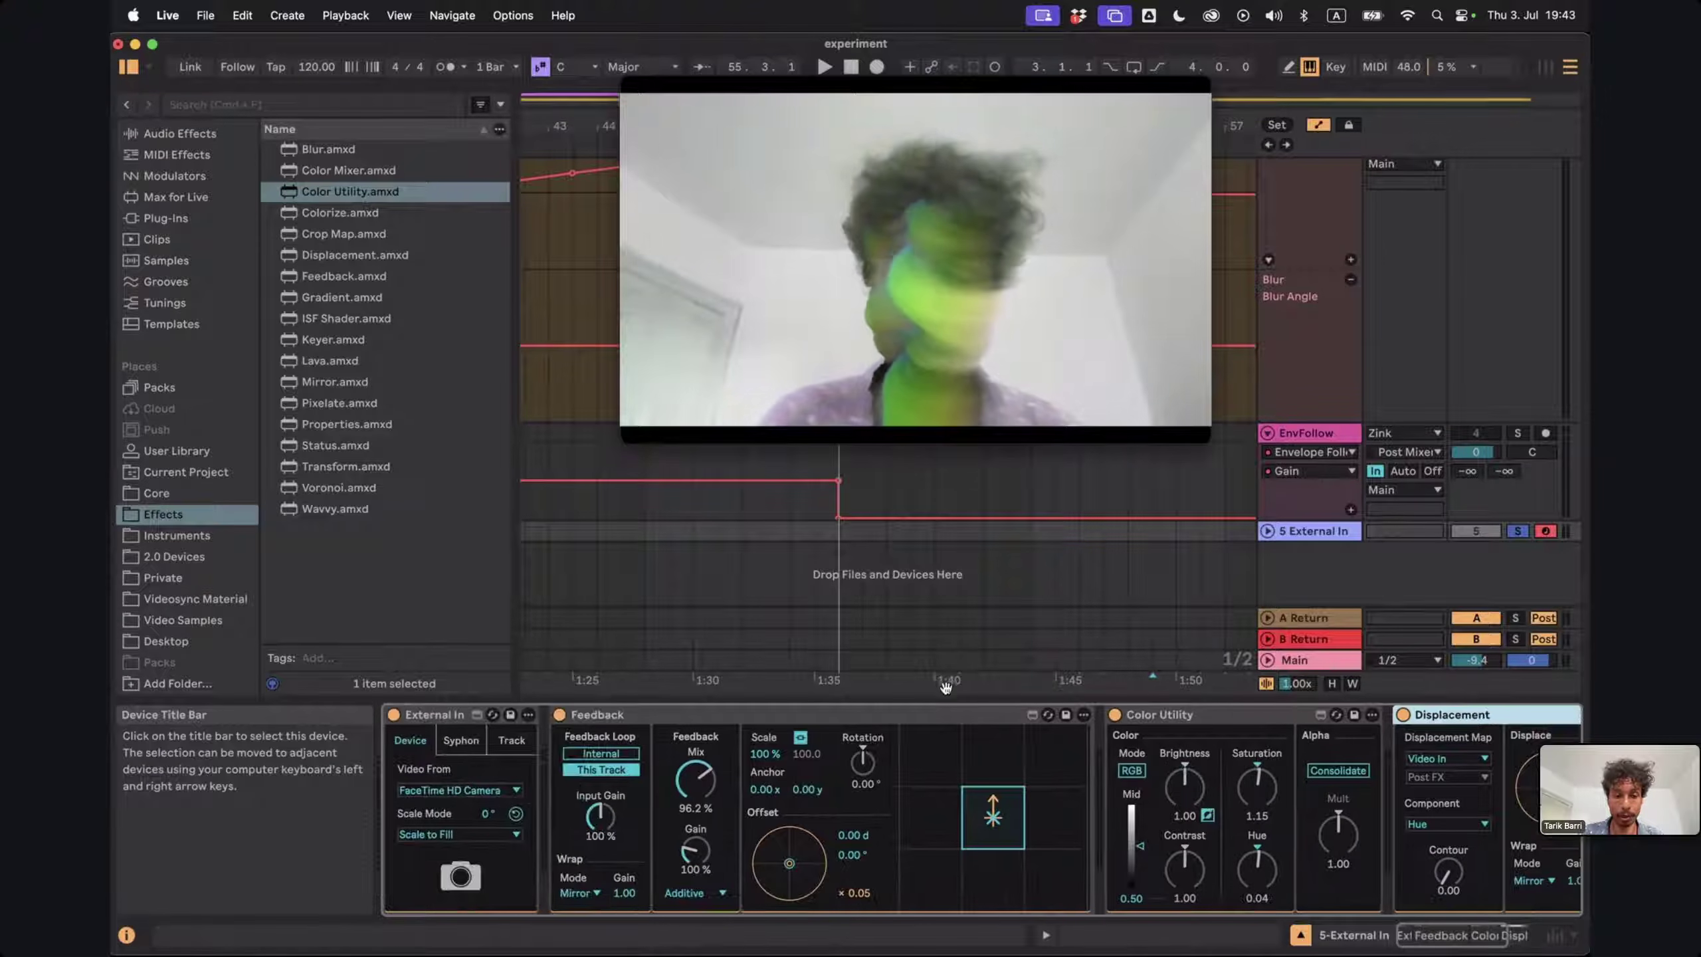
left_click(1305, 532)
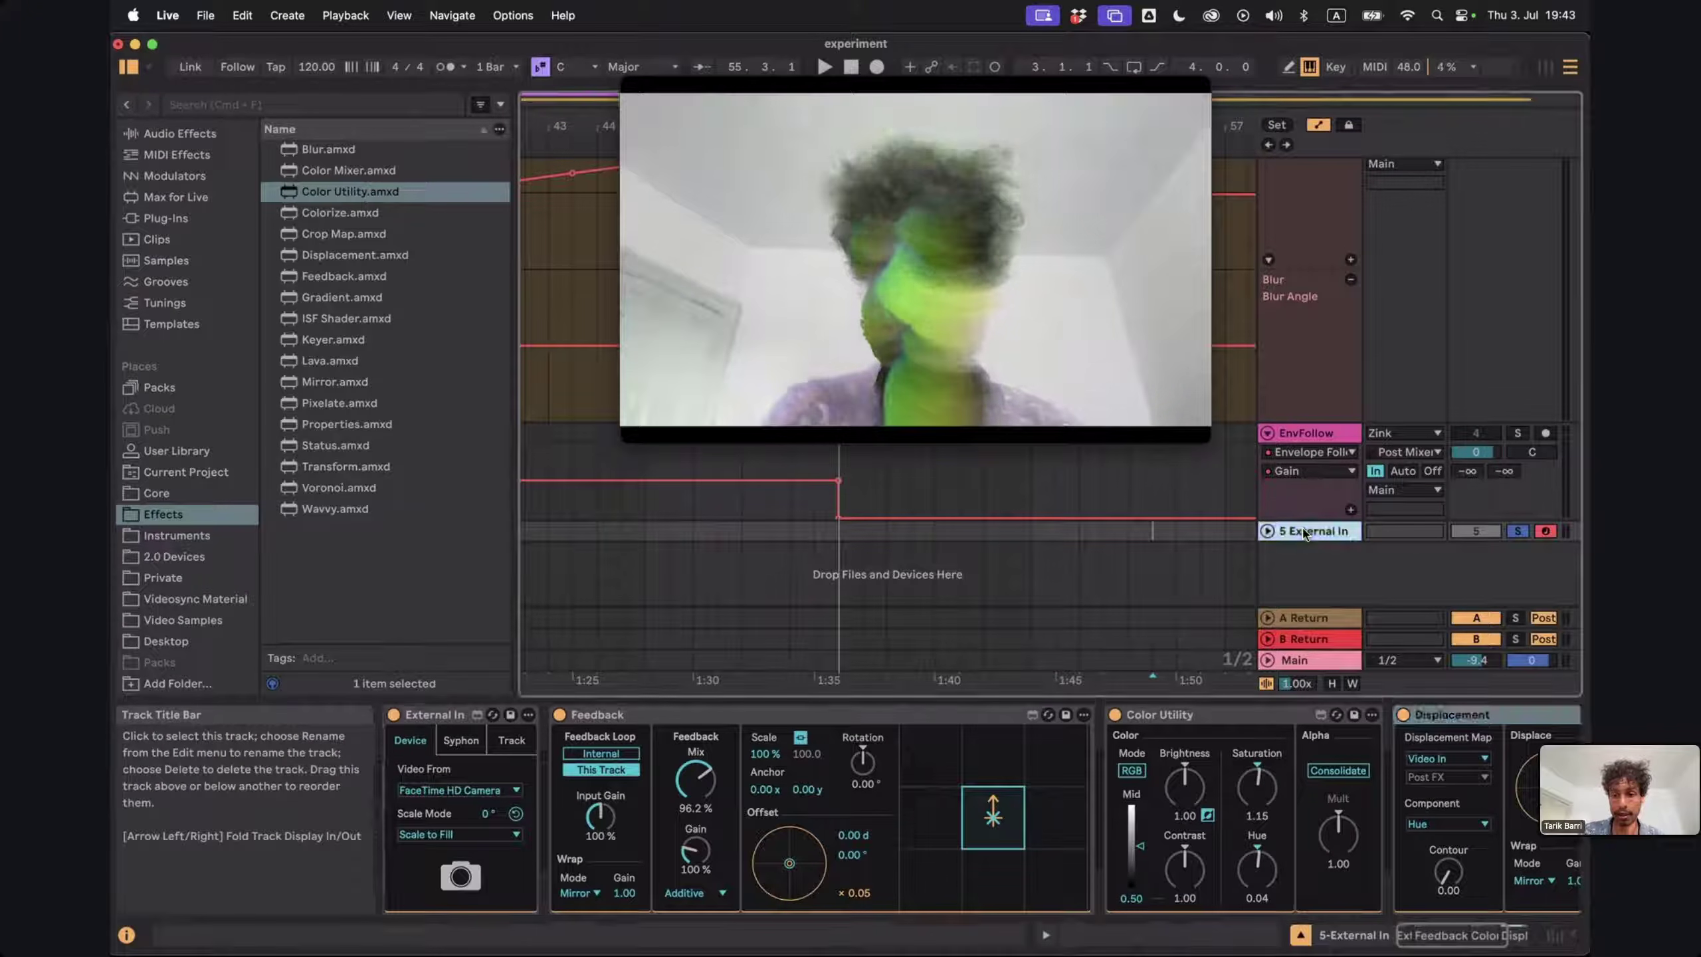
key("Delete")
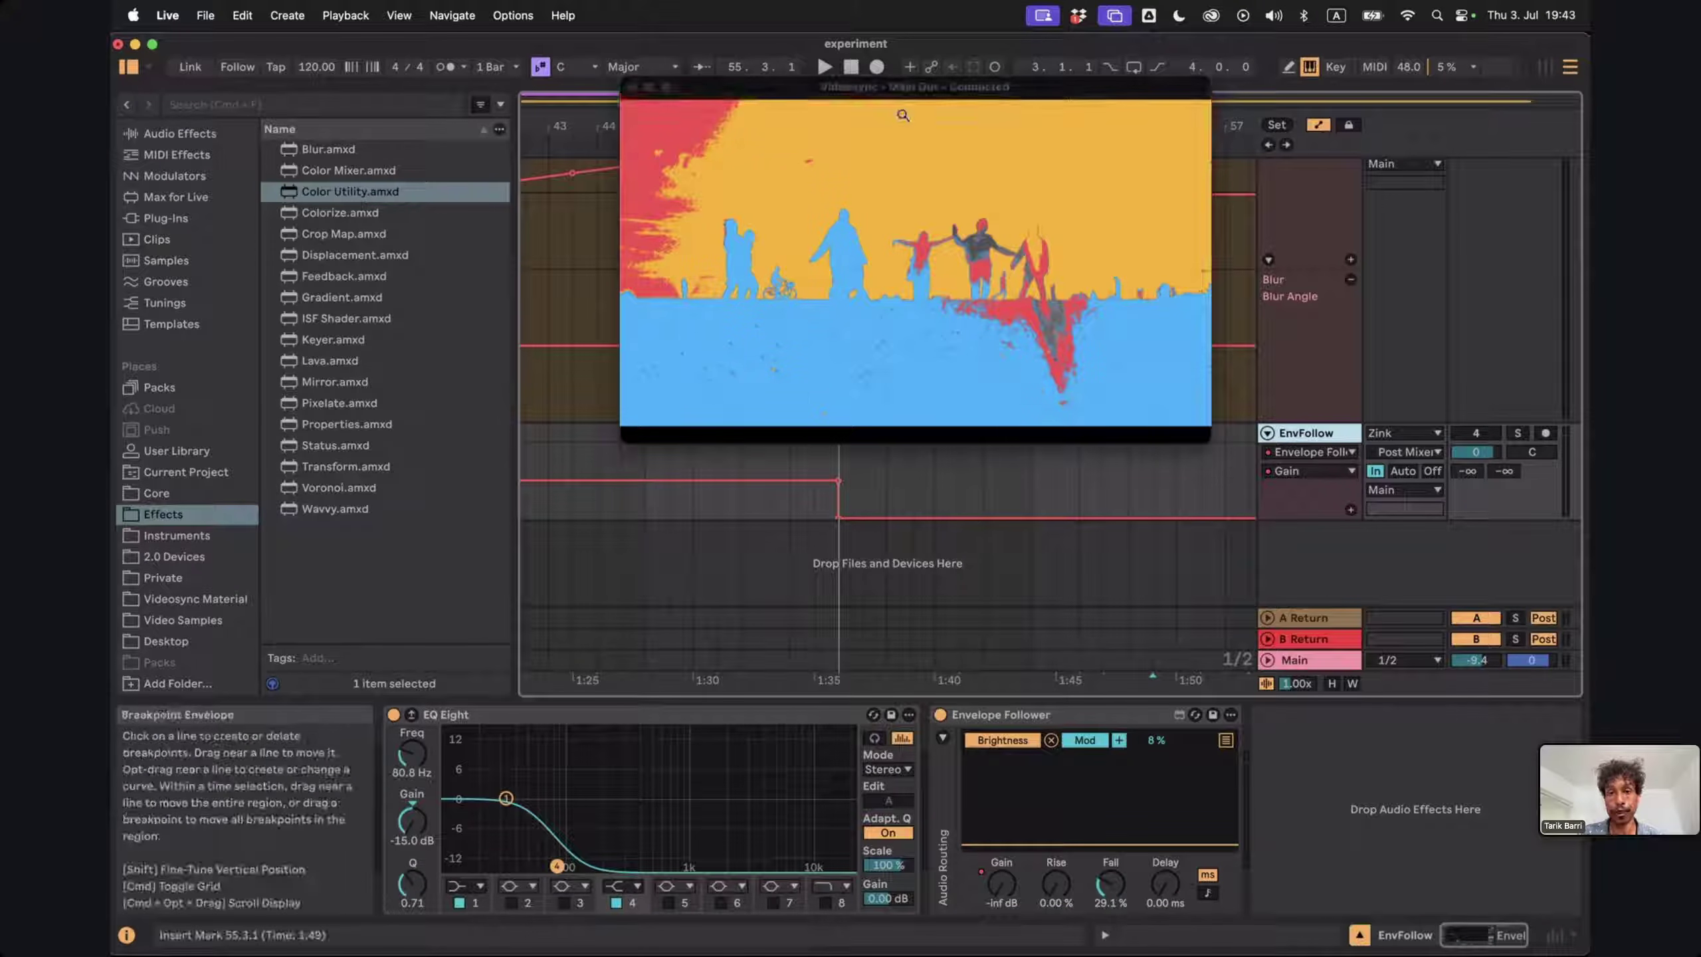
Play the Video track from just before the CALM marker, moving the video output window clear of the arrangement and device browser
left_click_drag(893, 90, 417, 113)
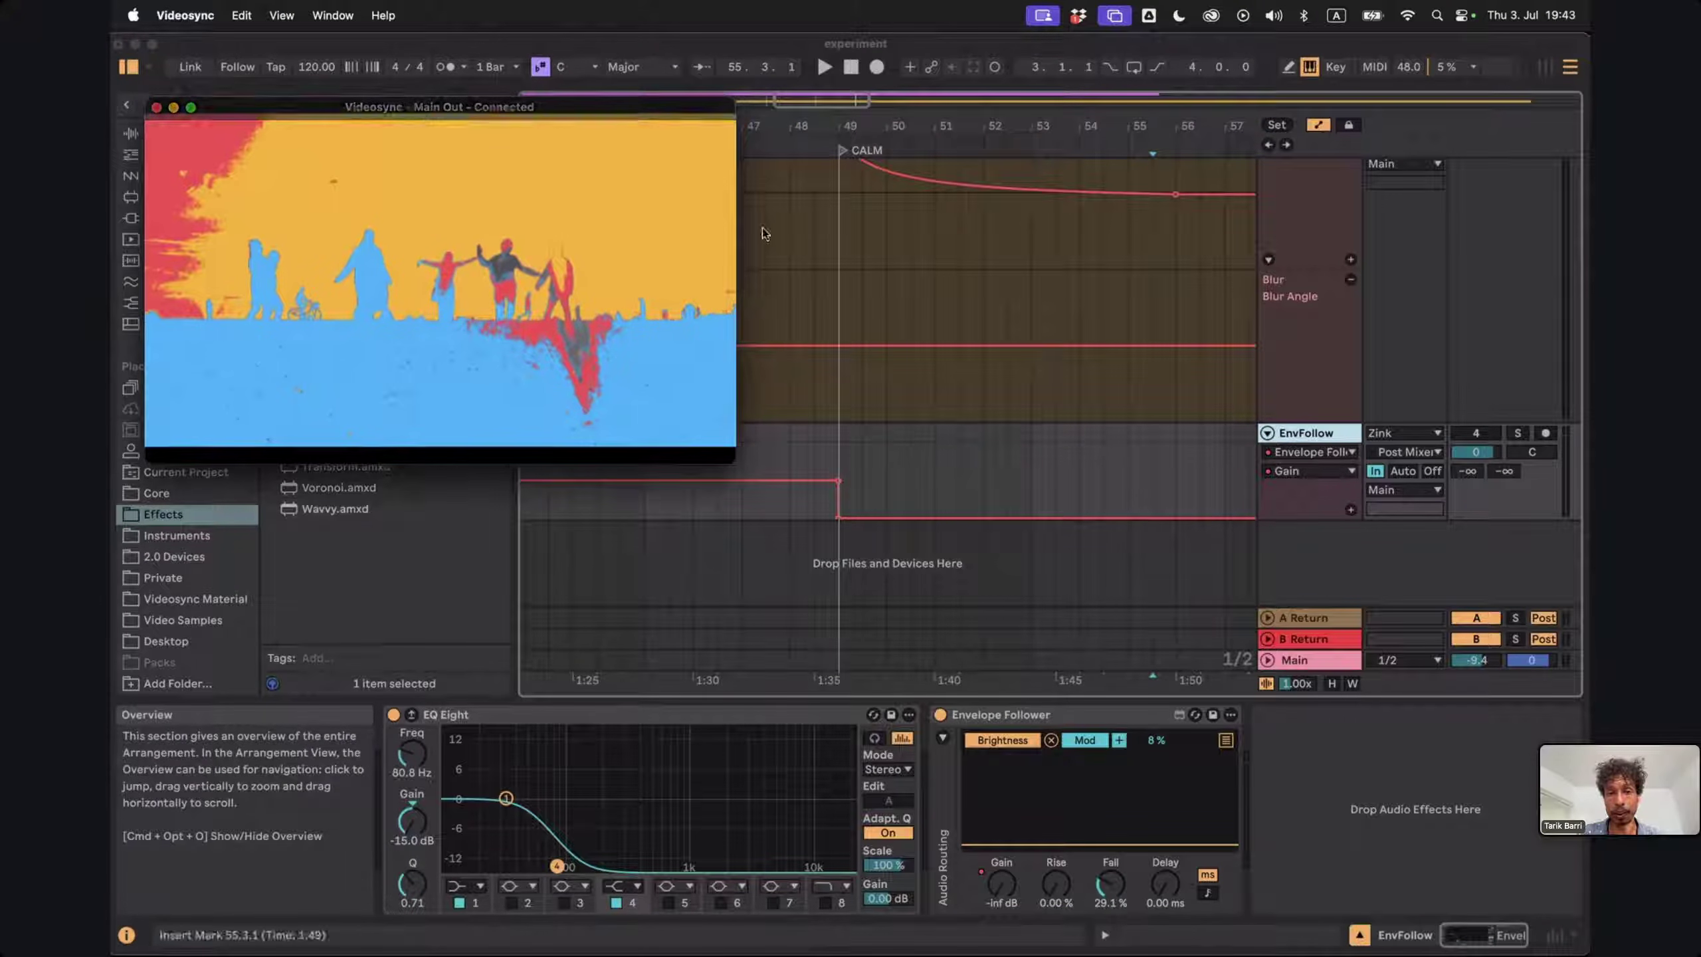
scroll(763, 228, "up", 5)
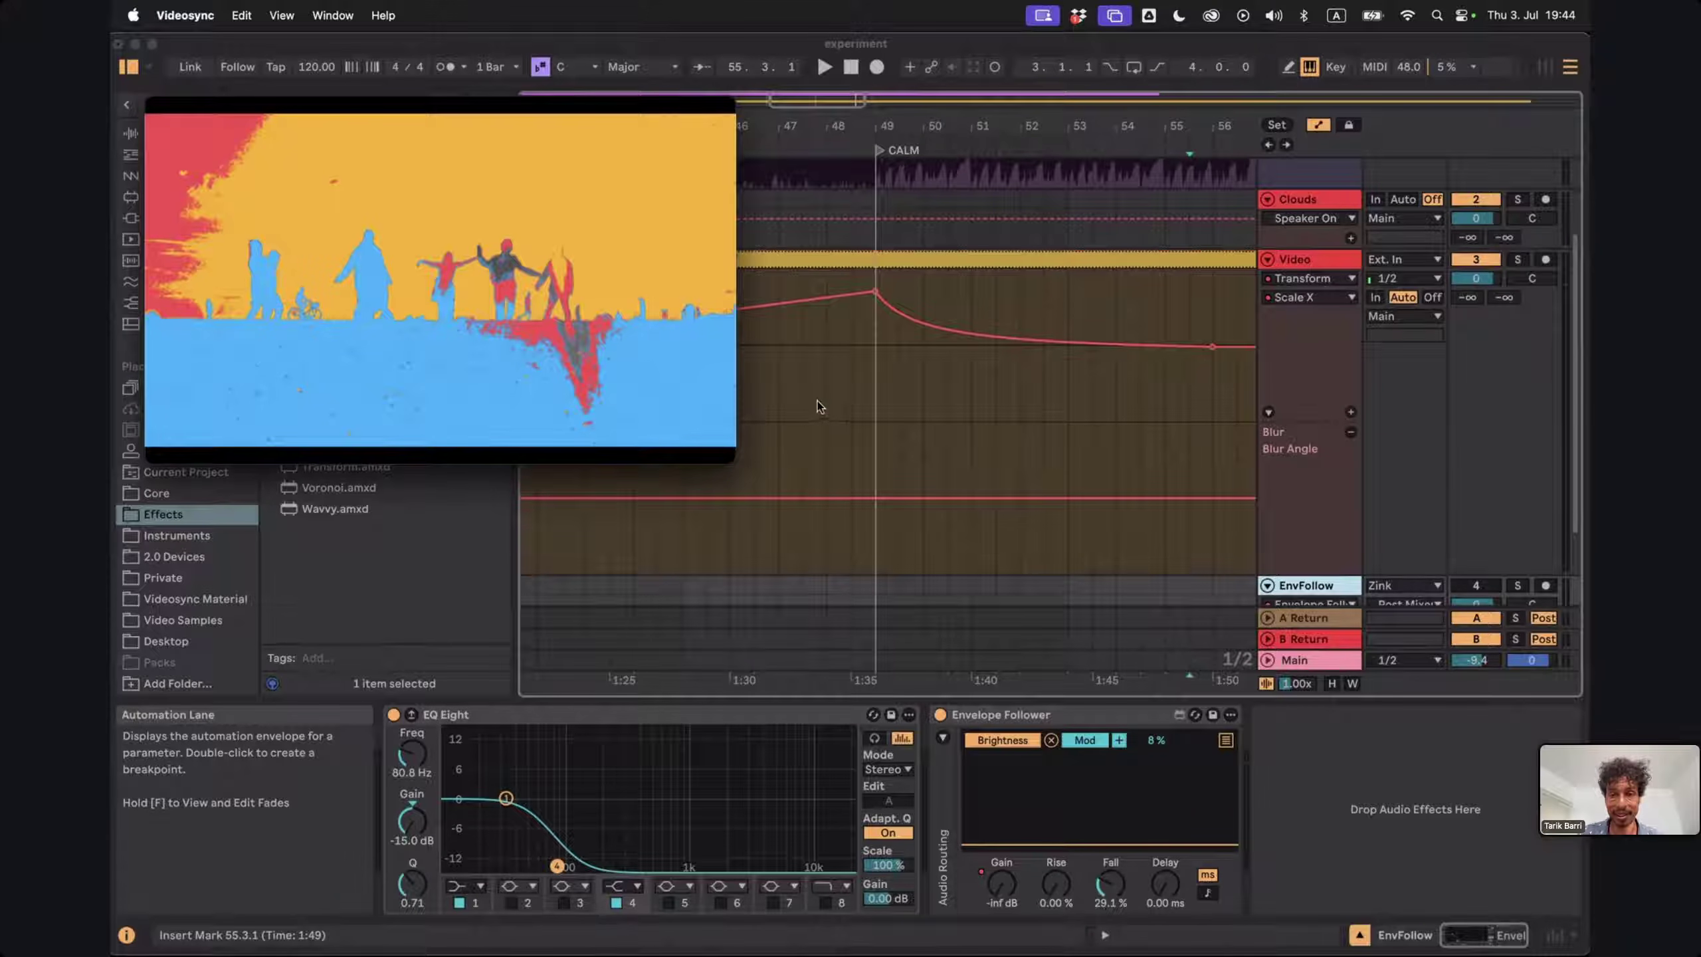
left_click(817, 401)
left_click(797, 388)
key("space")
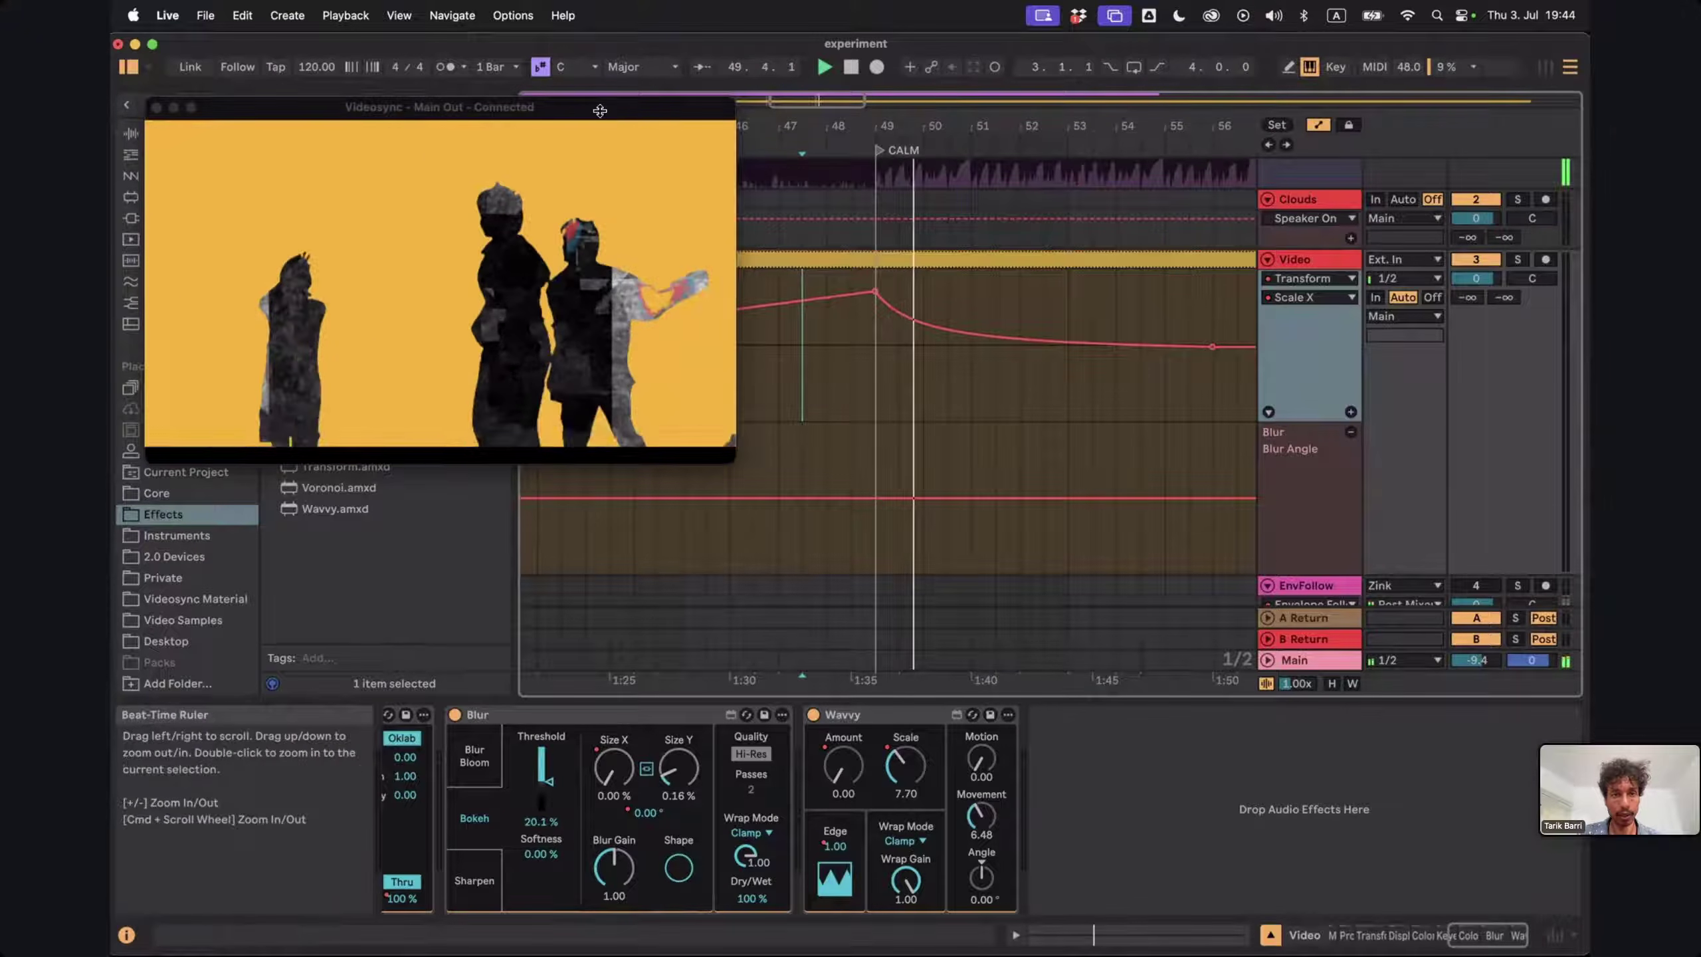
left_click_drag(600, 111, 1425, 86)
Add a Feedback effect after Wavvy on the Video track and play the section to check it
left_click(315, 282)
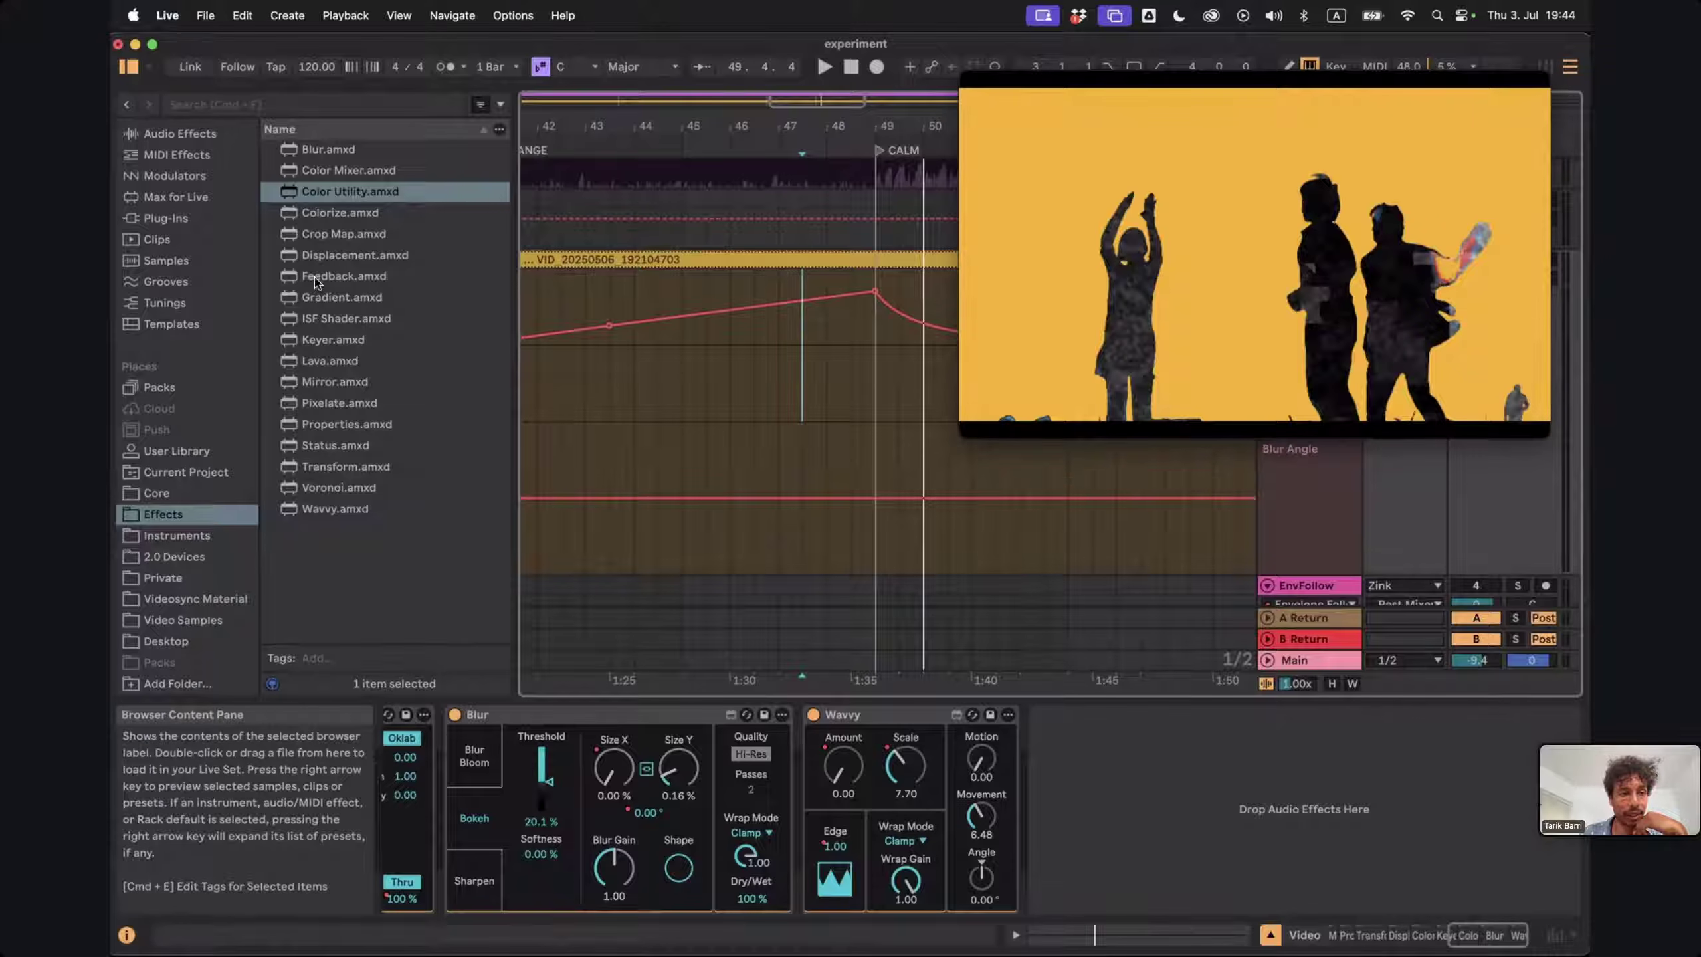
left_click(319, 282)
left_click_drag(1032, 682, 1082, 808)
key("space")
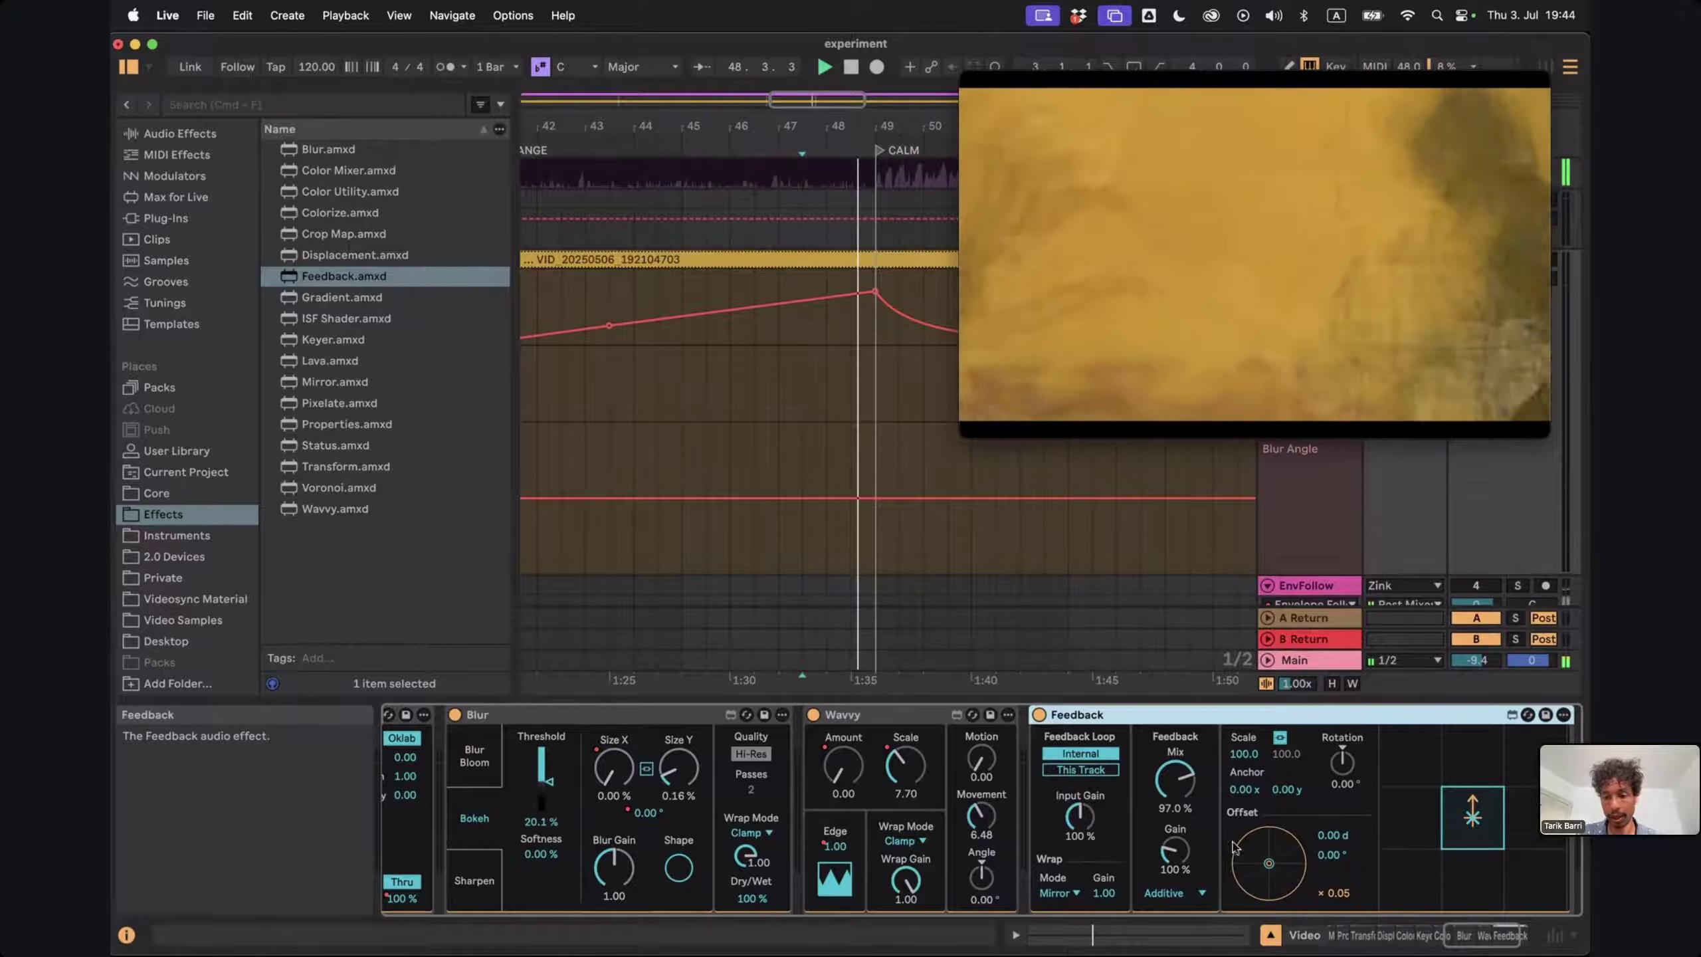
Show the Feedback mix automation, pull it to 0% before the CALM marker, and play the transition
right_click(1173, 779)
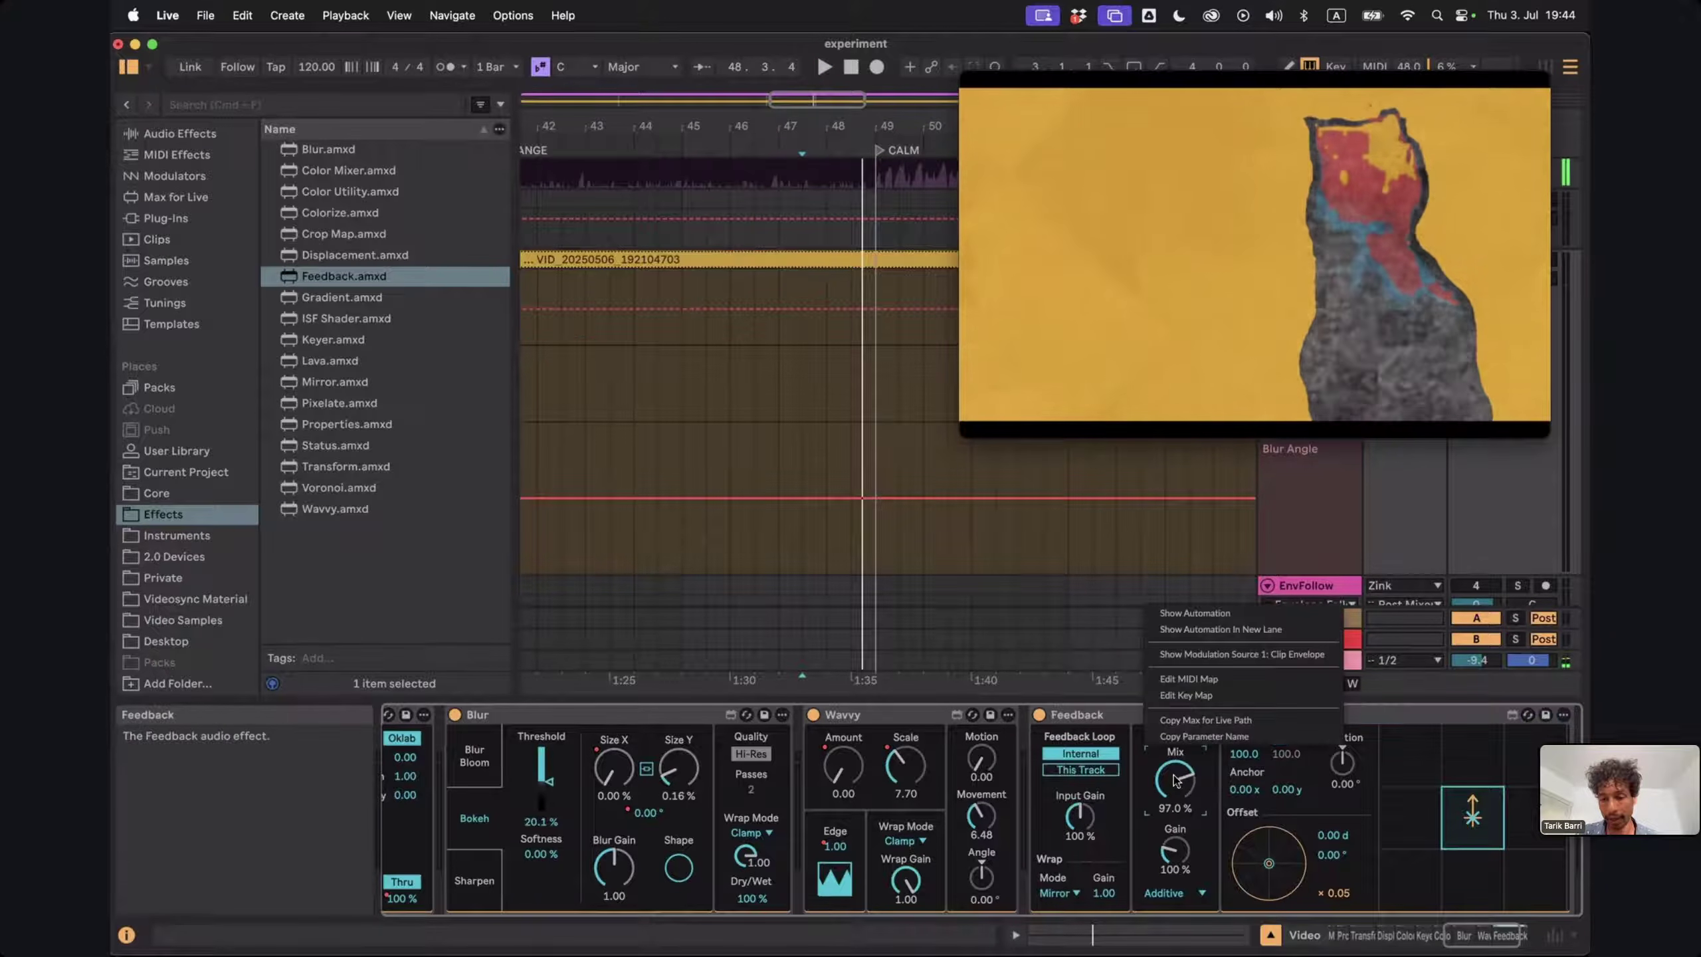
left_click(1197, 608)
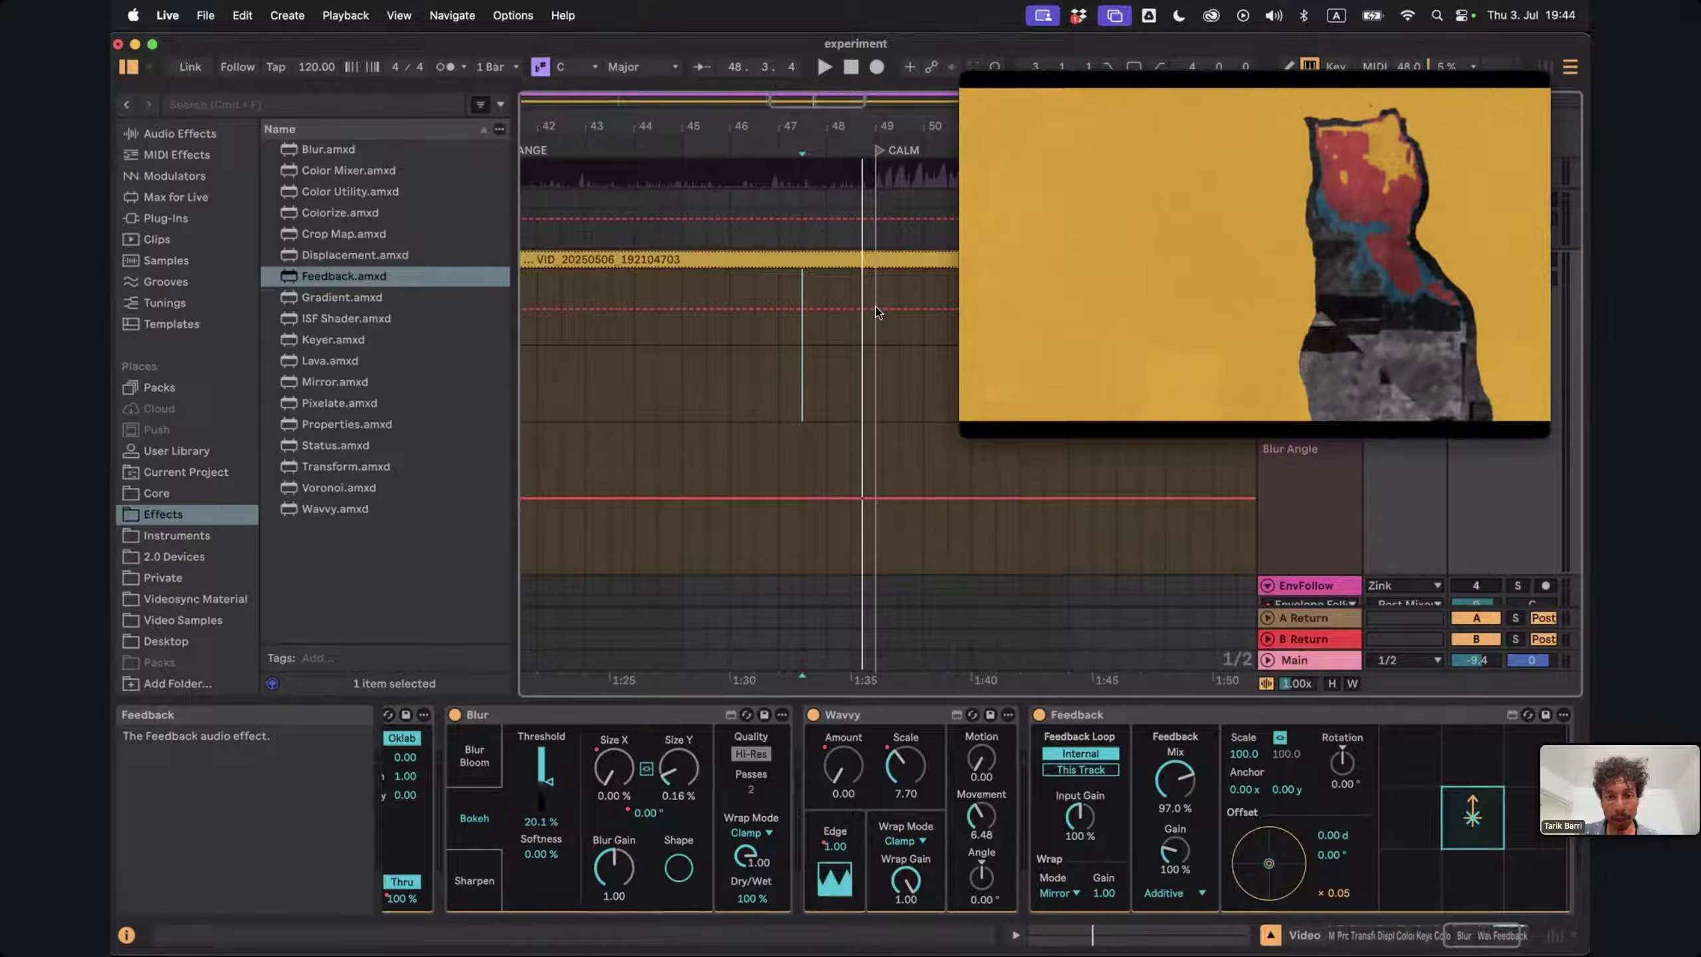
left_click_drag(864, 314, 864, 420)
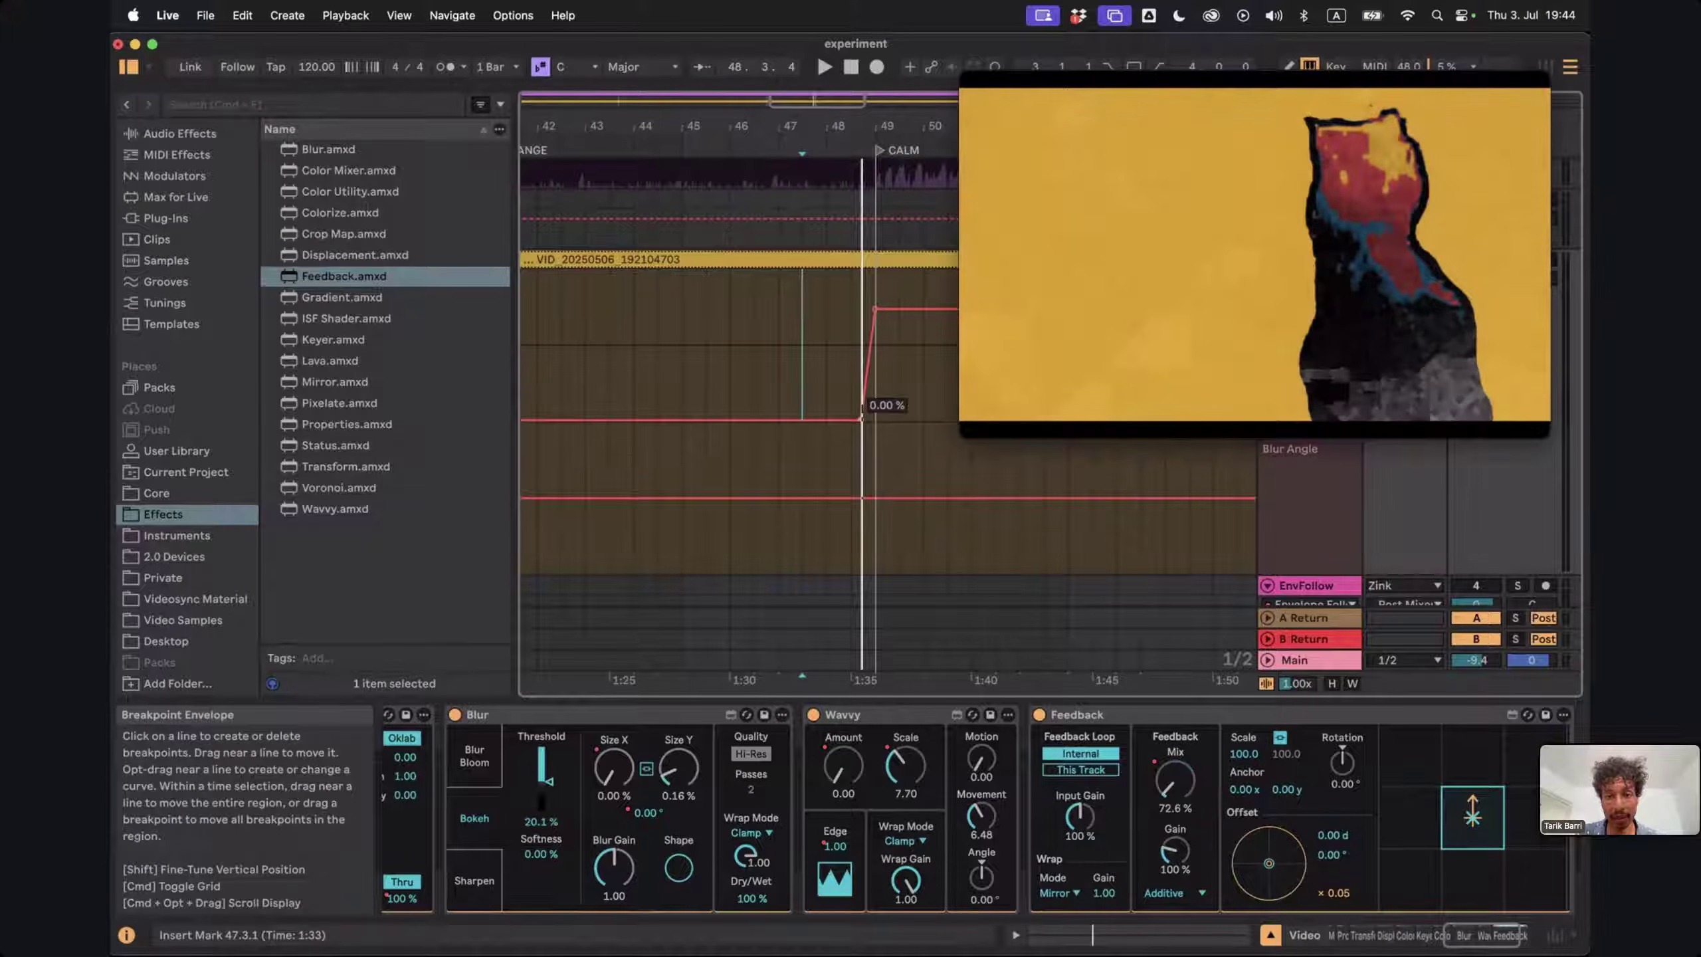
key("space")
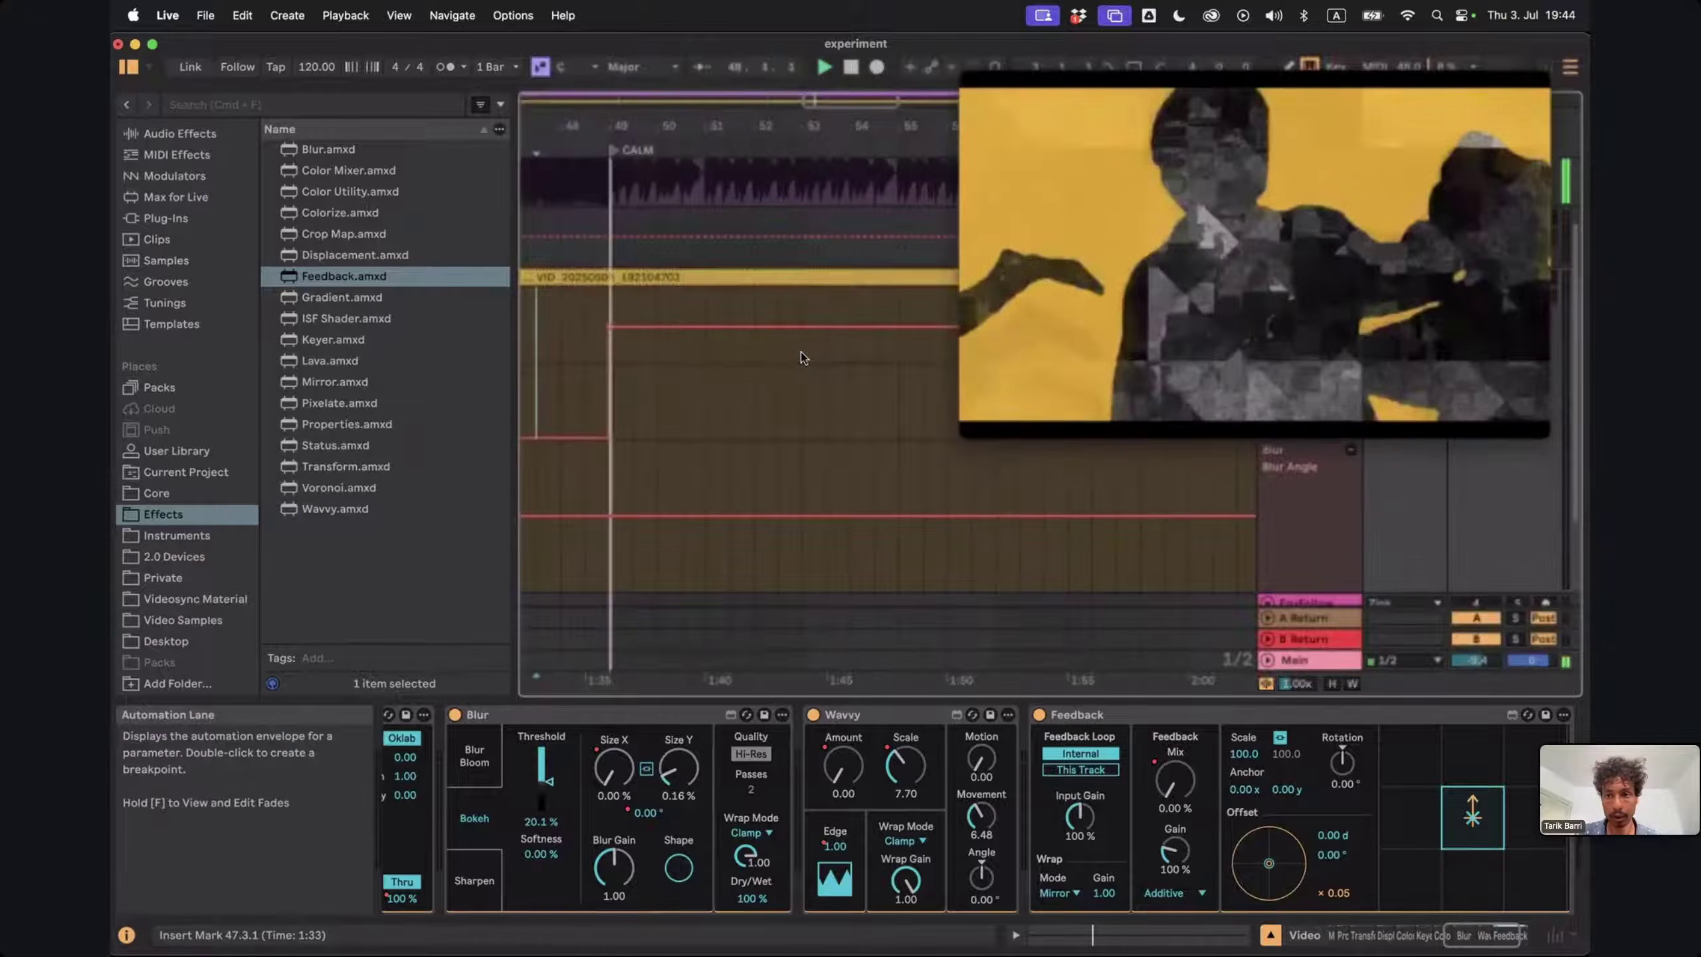
Raise the Feedback mix automation after the CALM marker to about 98.4% near bar 51 and 99.4% near bar 55
left_click_drag(735, 319, 722, 310)
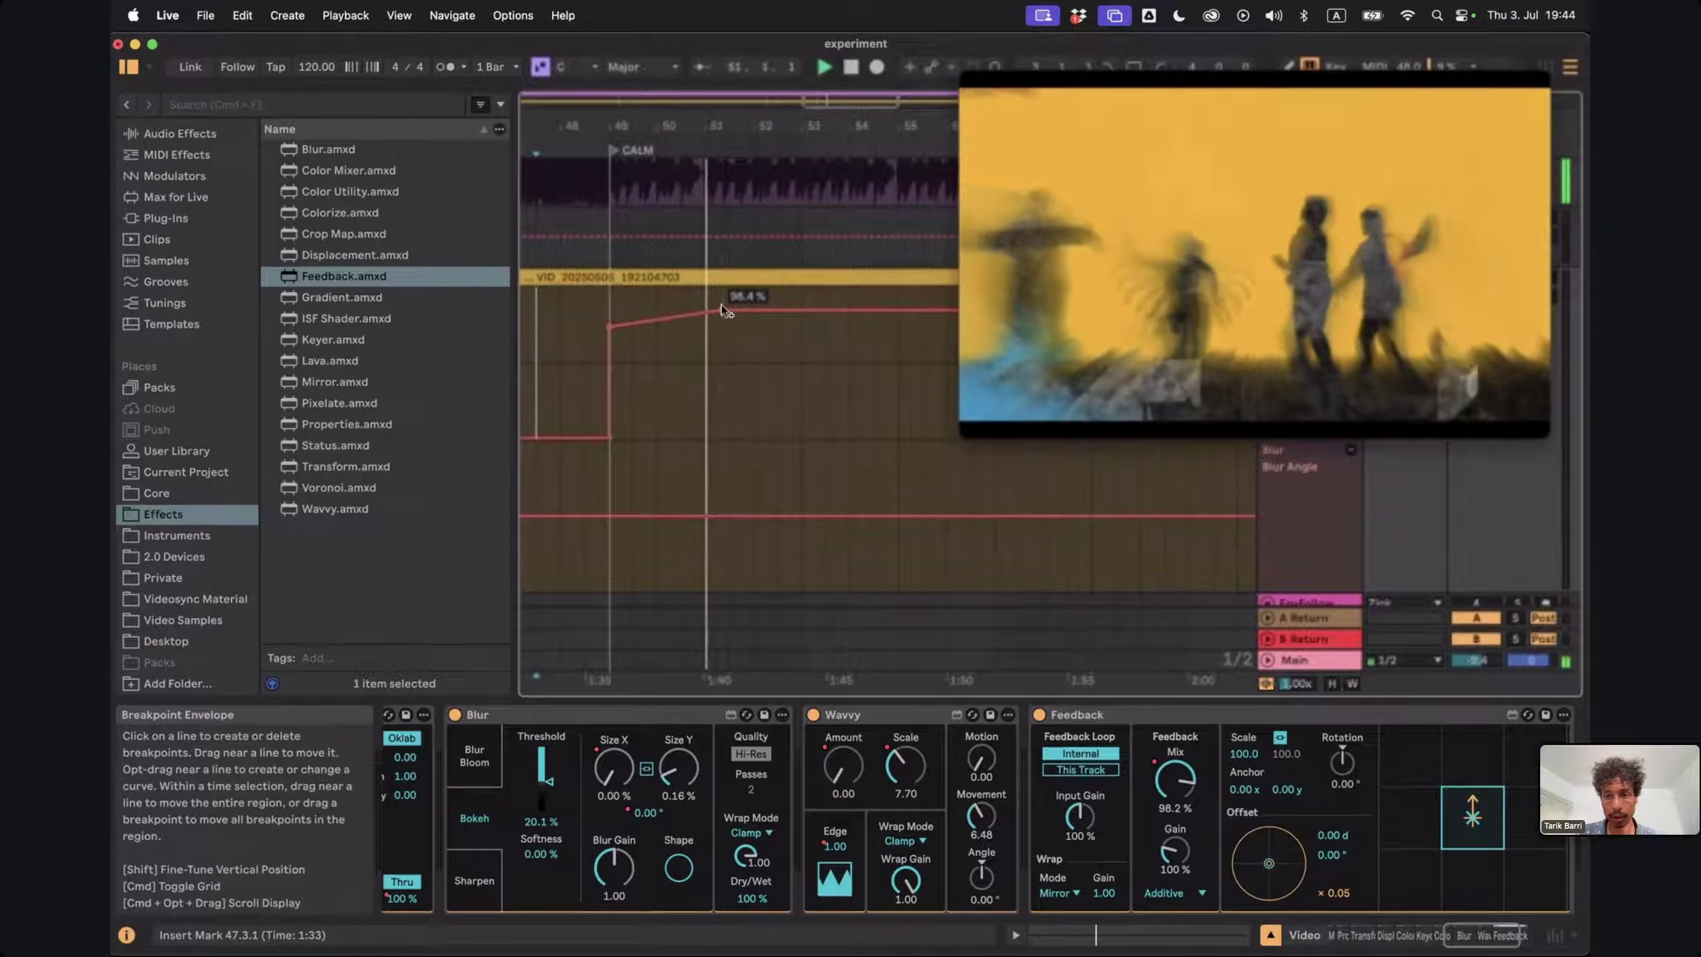
left_click(777, 309)
left_click_drag(801, 311, 923, 296)
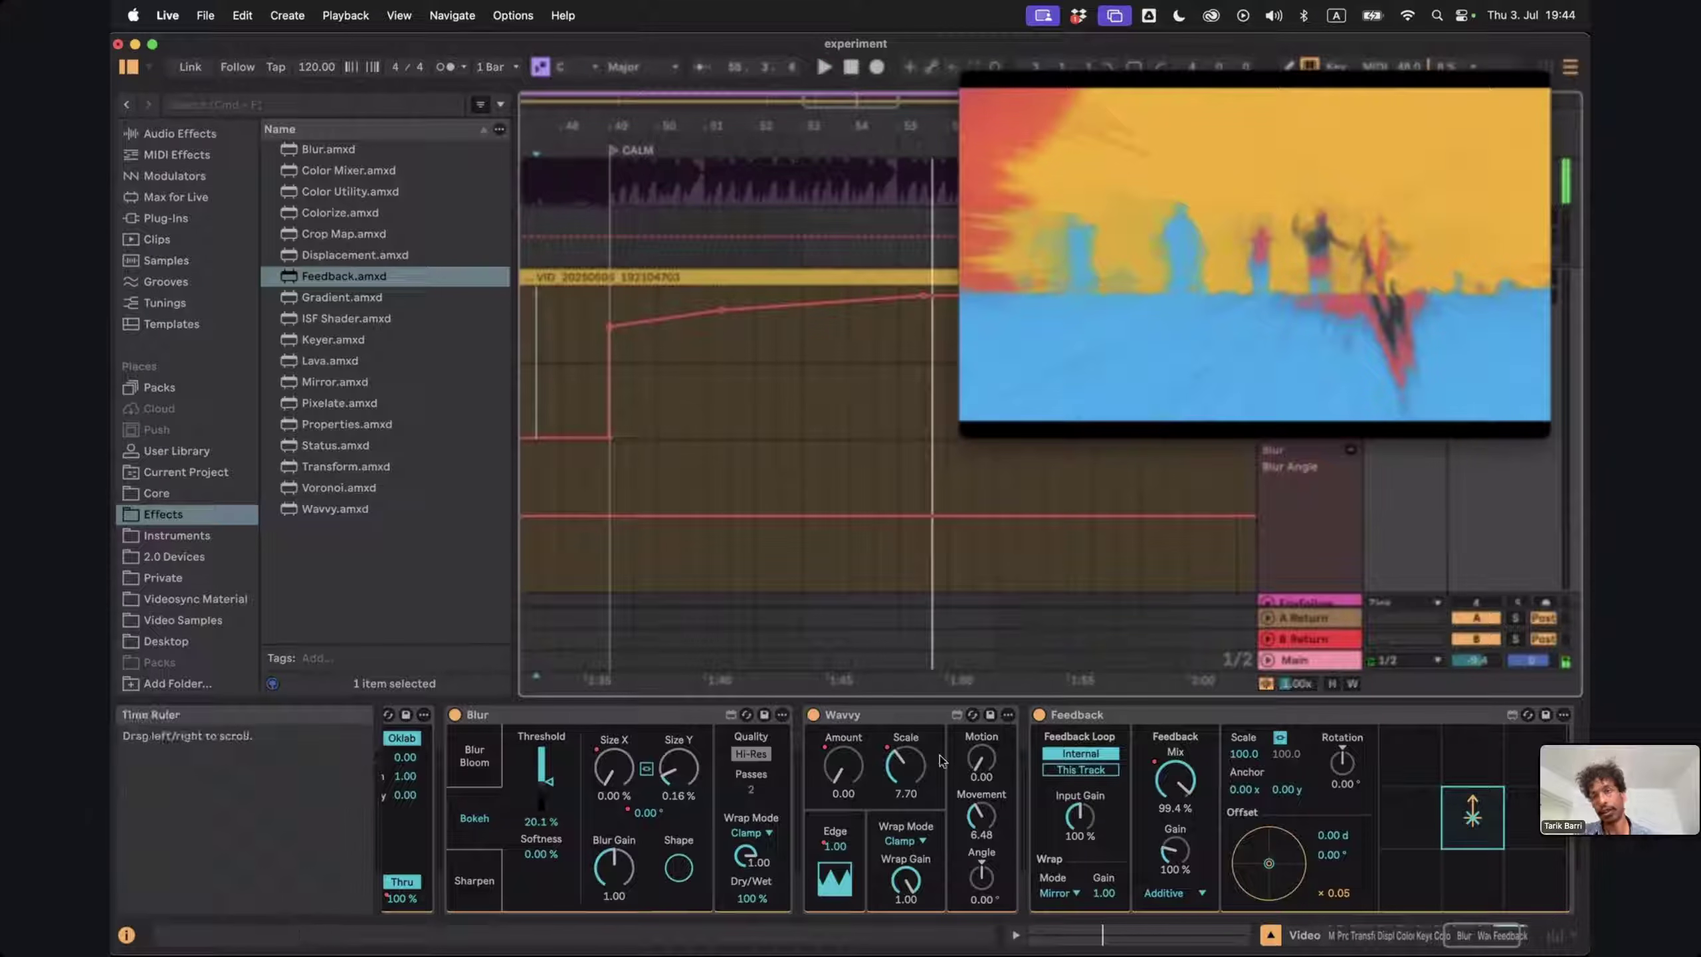
Add Color Utility after Feedback on the Video track, set its hue to 0.06, and play the section
scroll(941, 760, "right", 3)
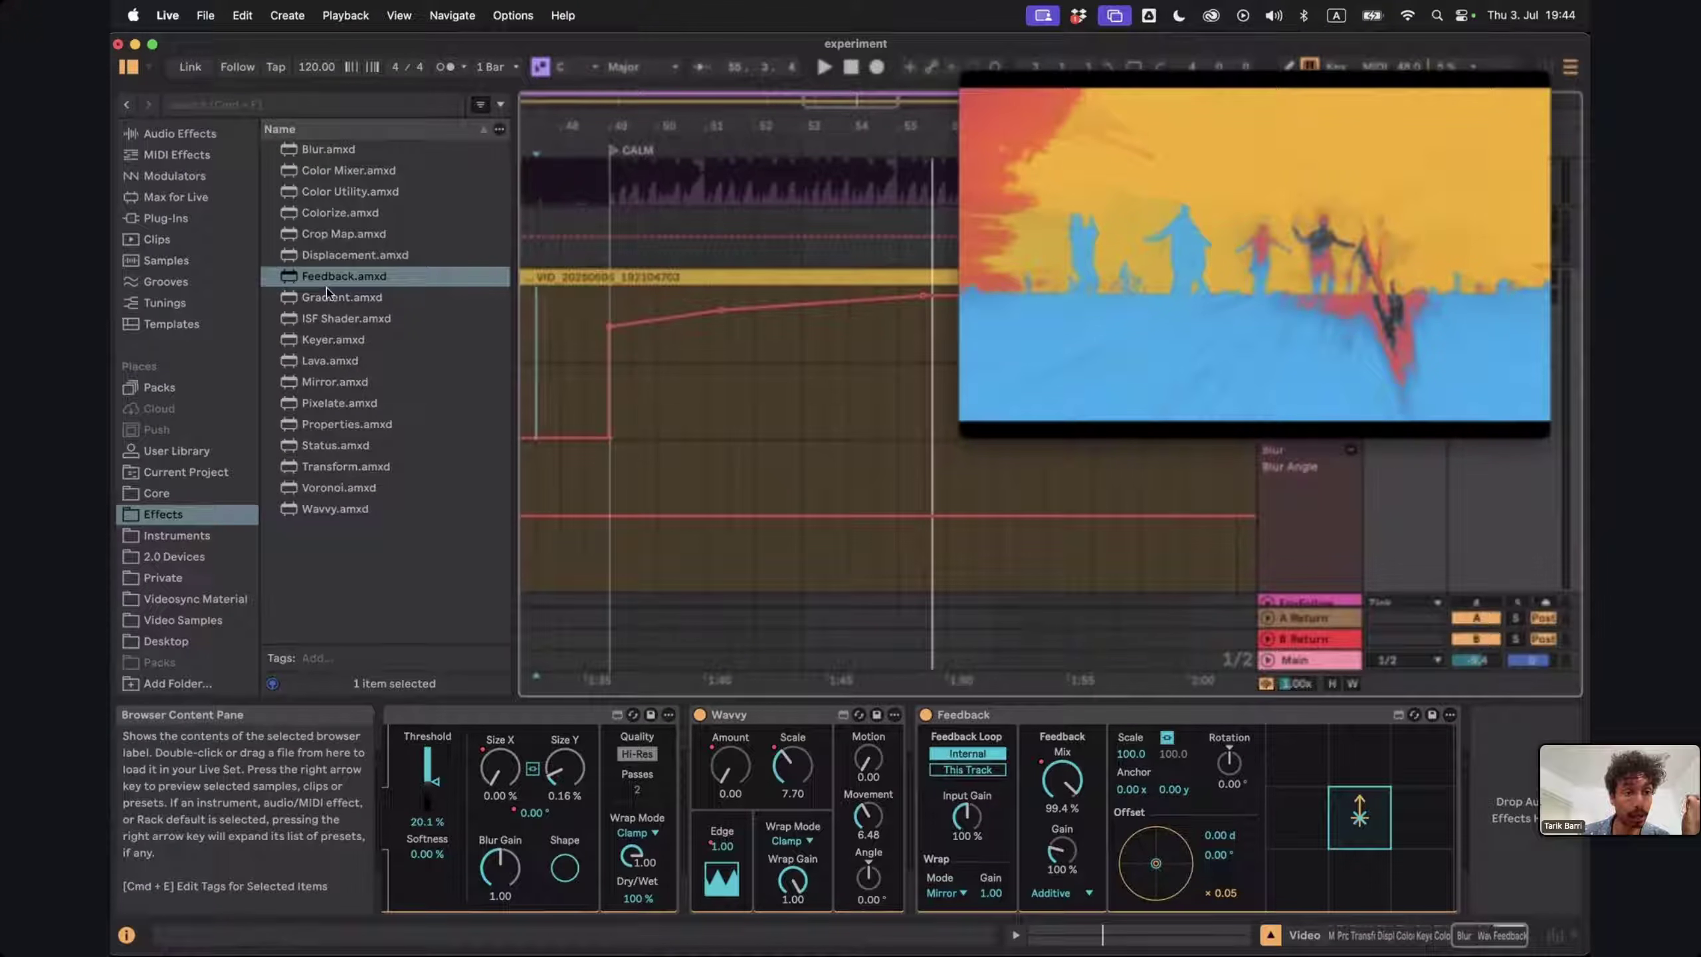
left_click_drag(328, 193, 424, 196)
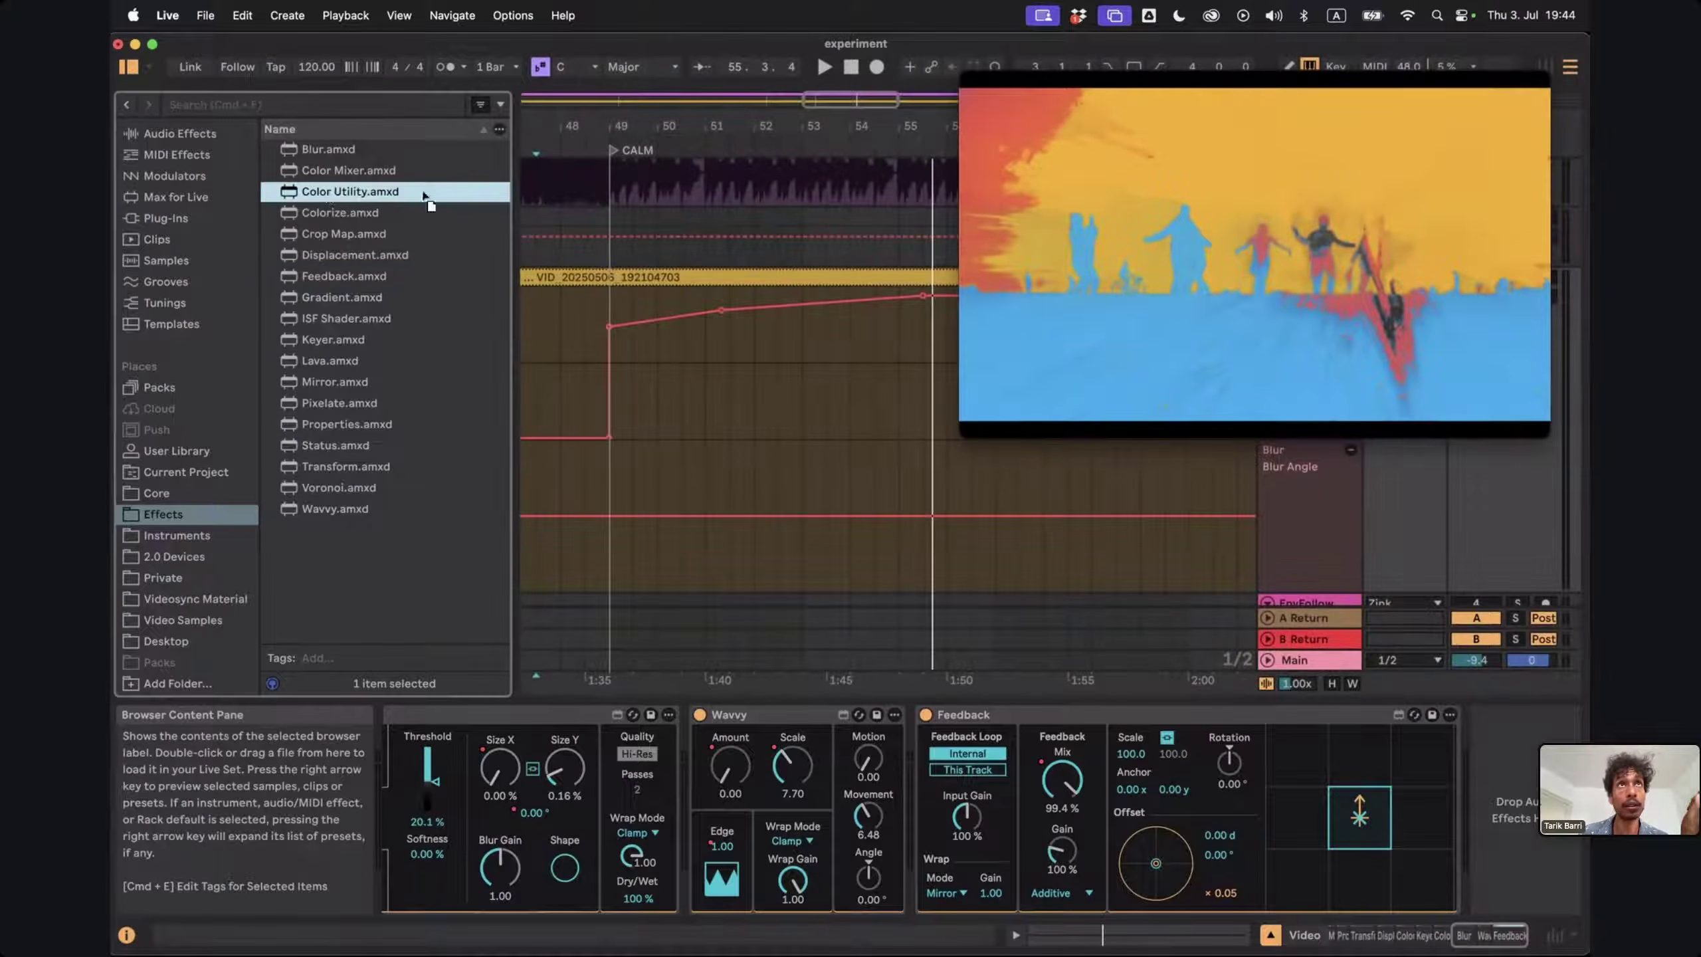
left_click_drag(1037, 390, 1534, 800)
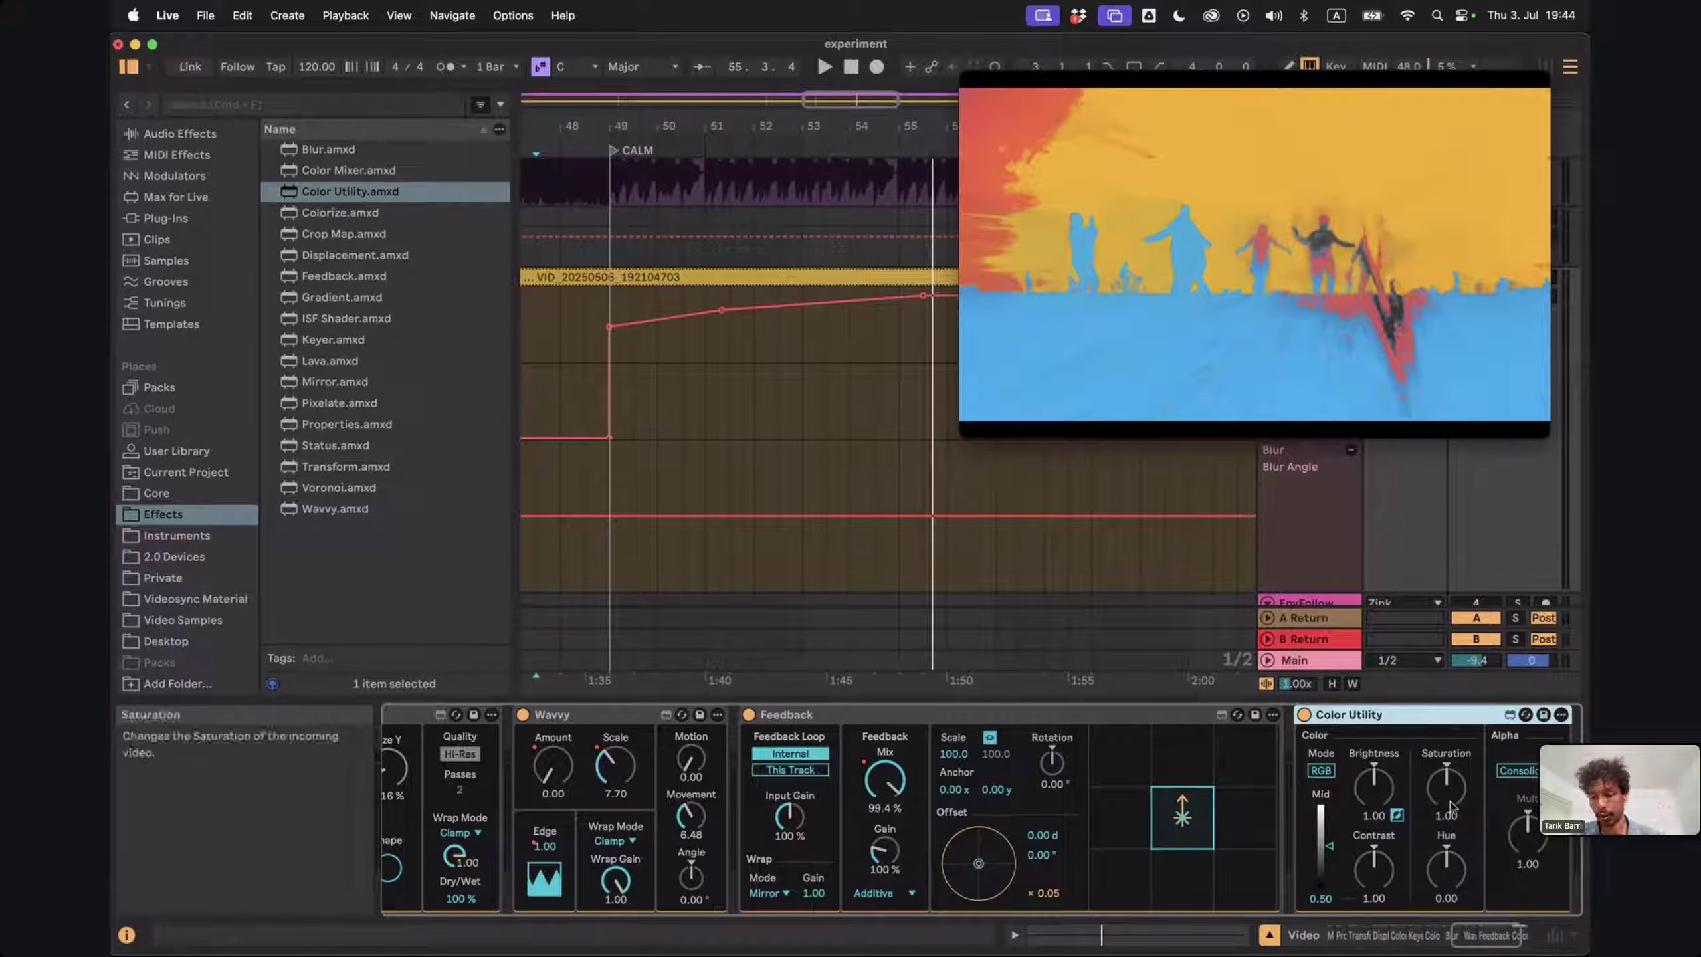
left_click_drag(1446, 869, 1446, 864)
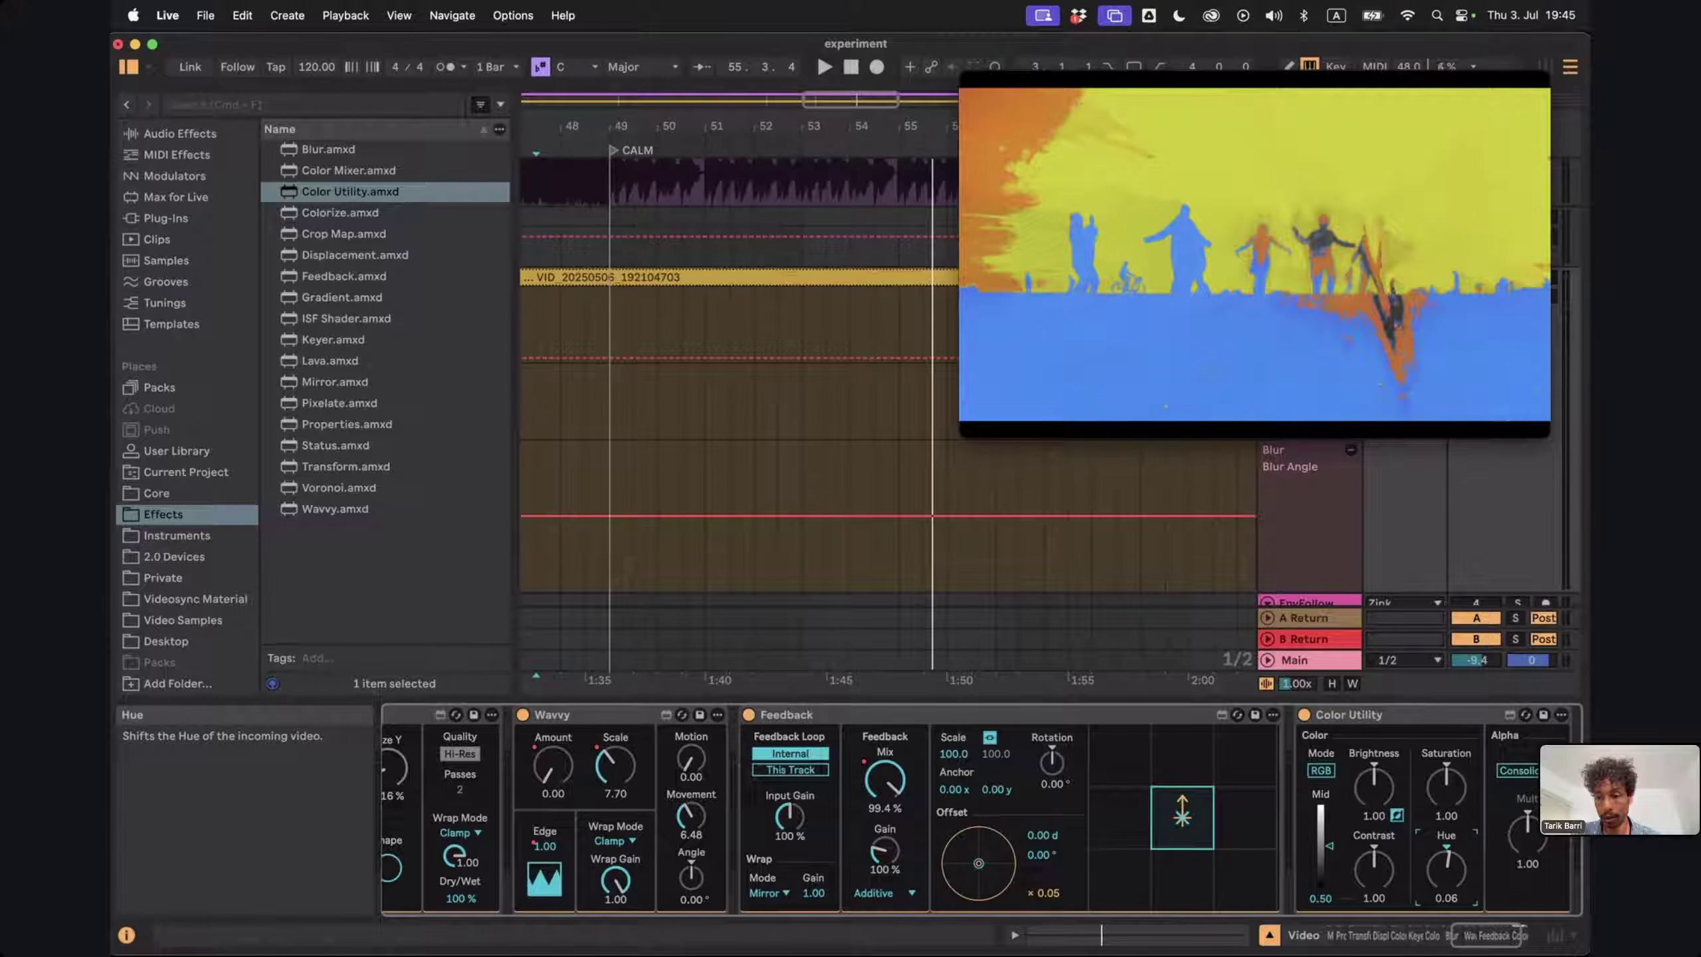
key("space")
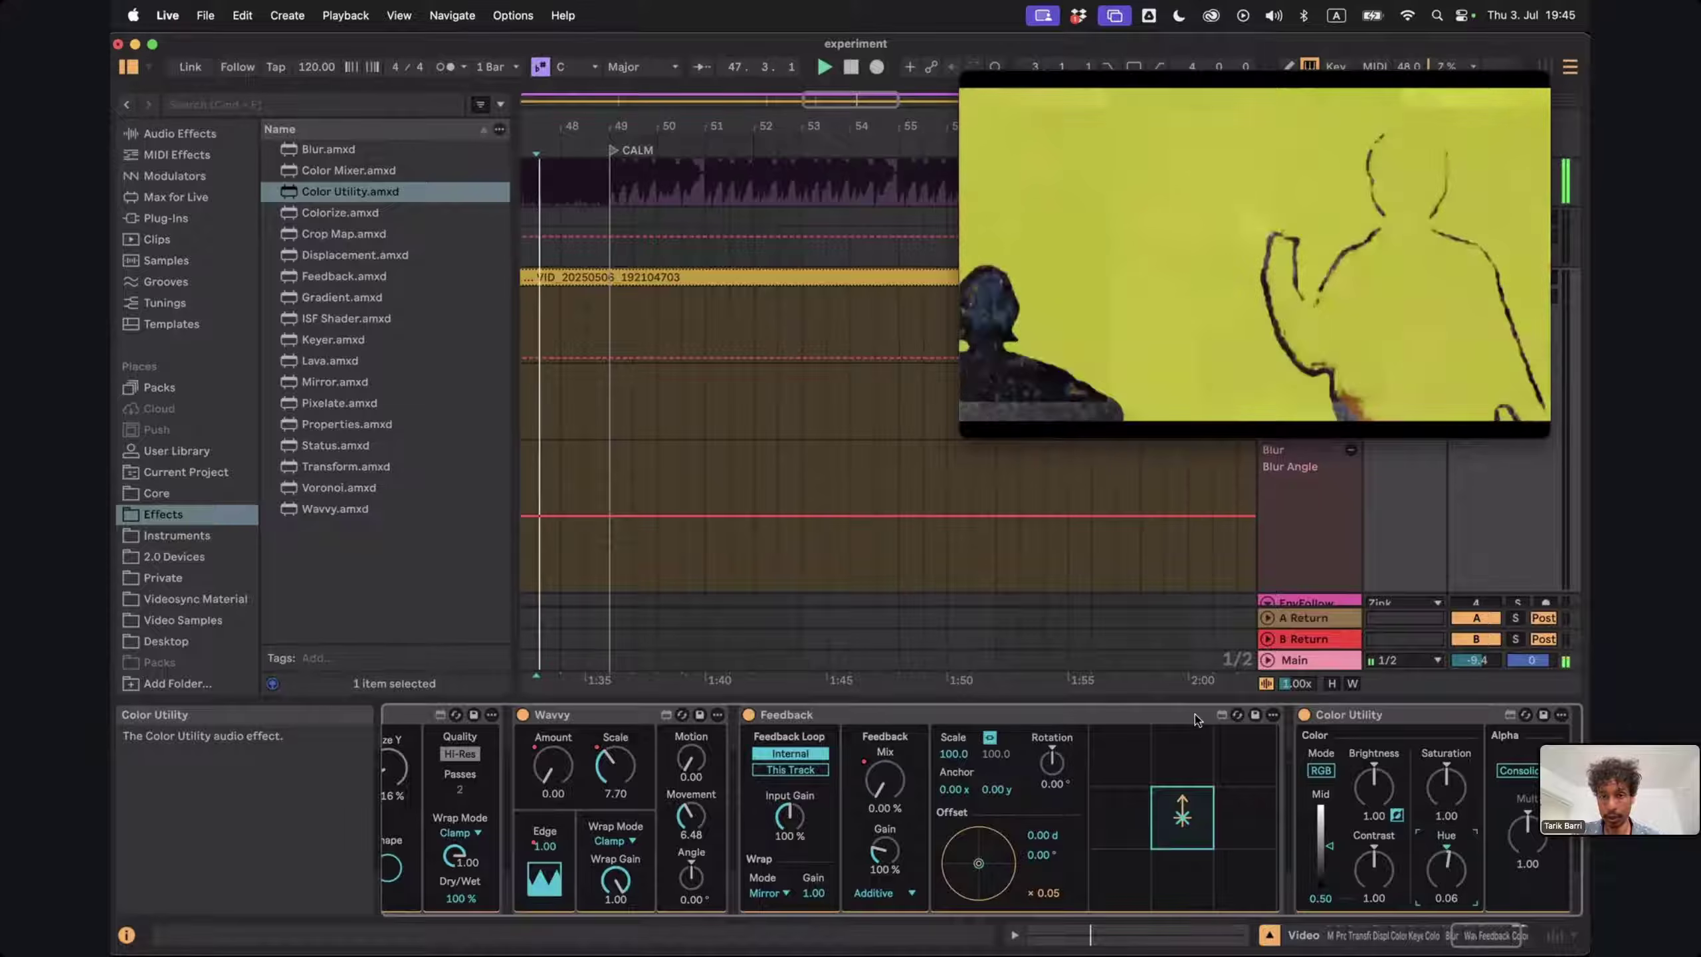
Automate Color Utility's hue to rise from 0.00 at the CALM marker to 0.22 at bar 56, and play it back
right_click(1451, 883)
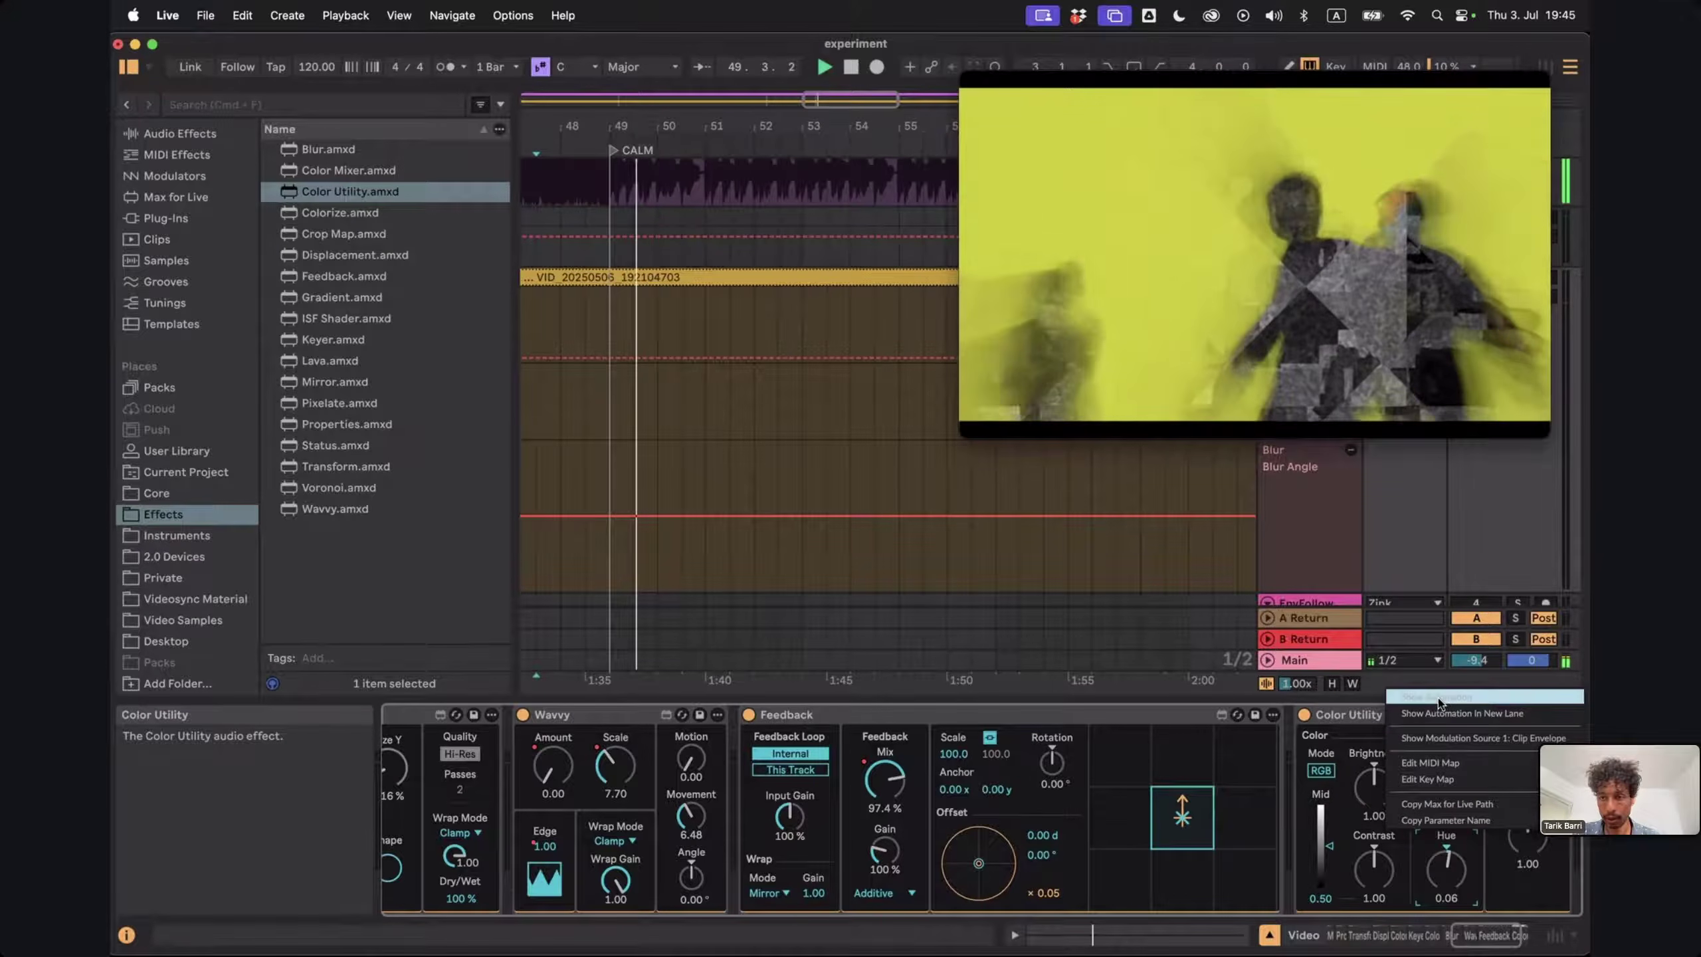
left_click(1421, 690)
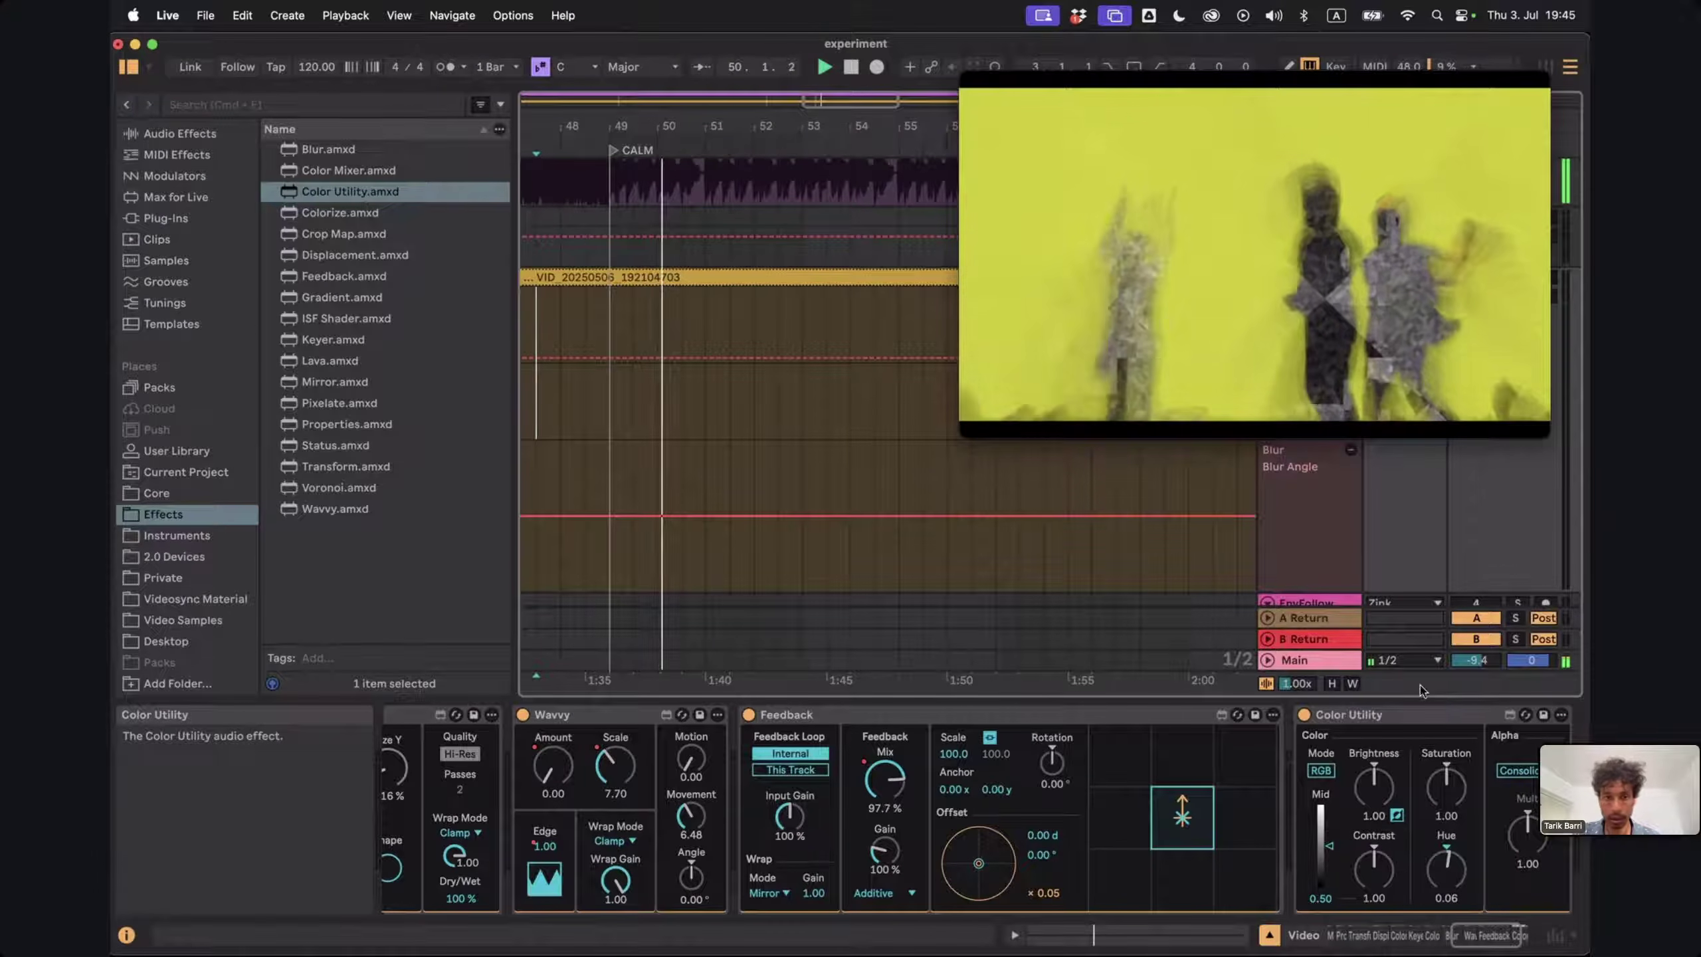
right_click(610, 362)
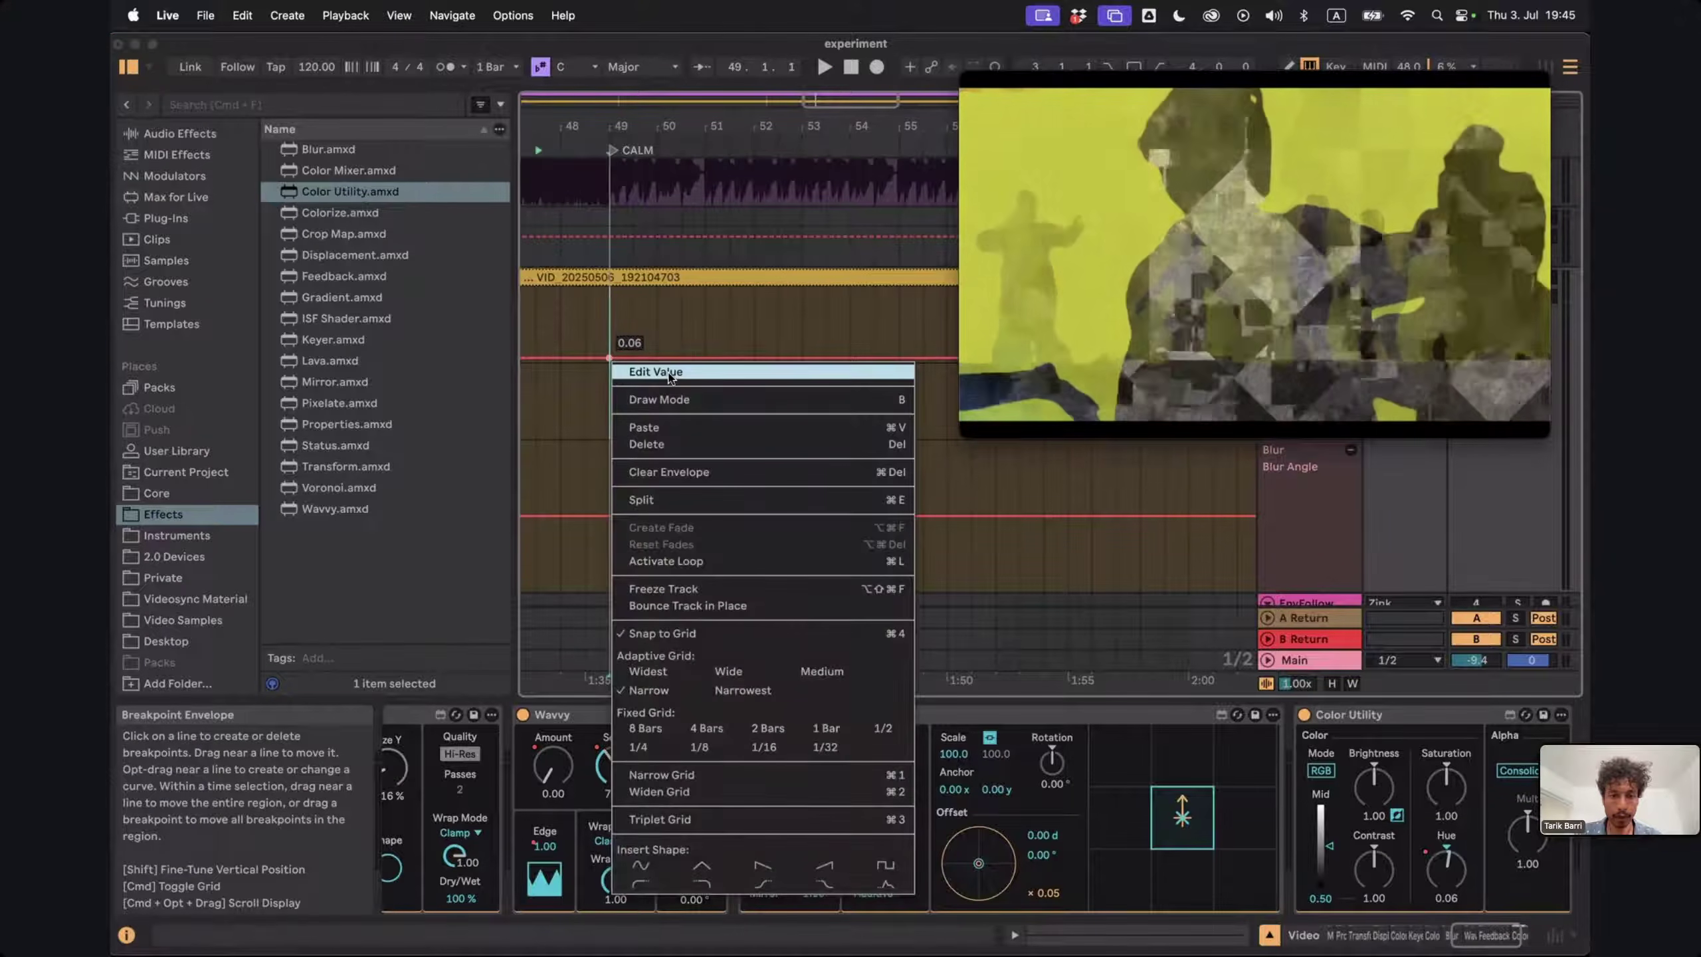
left_click(691, 386)
left_click(609, 366)
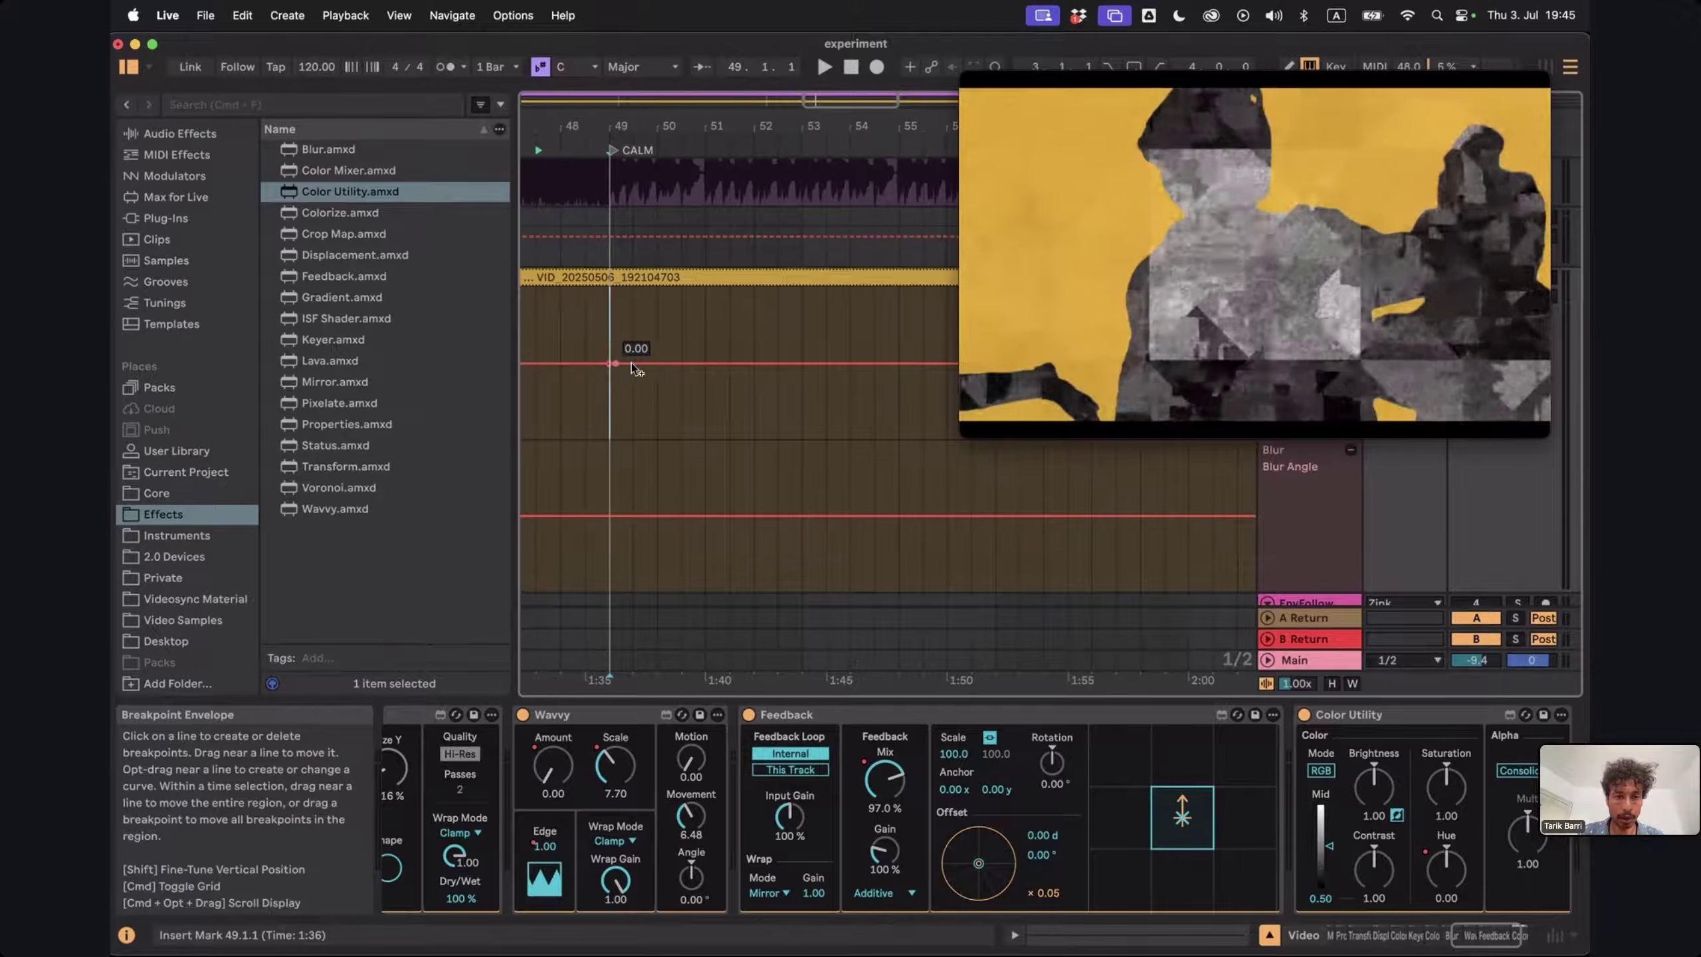
mouse_move(923, 363)
left_mouse_down()
mouse_move(923, 345)
mouse_move(946, 346)
left_mouse_up()
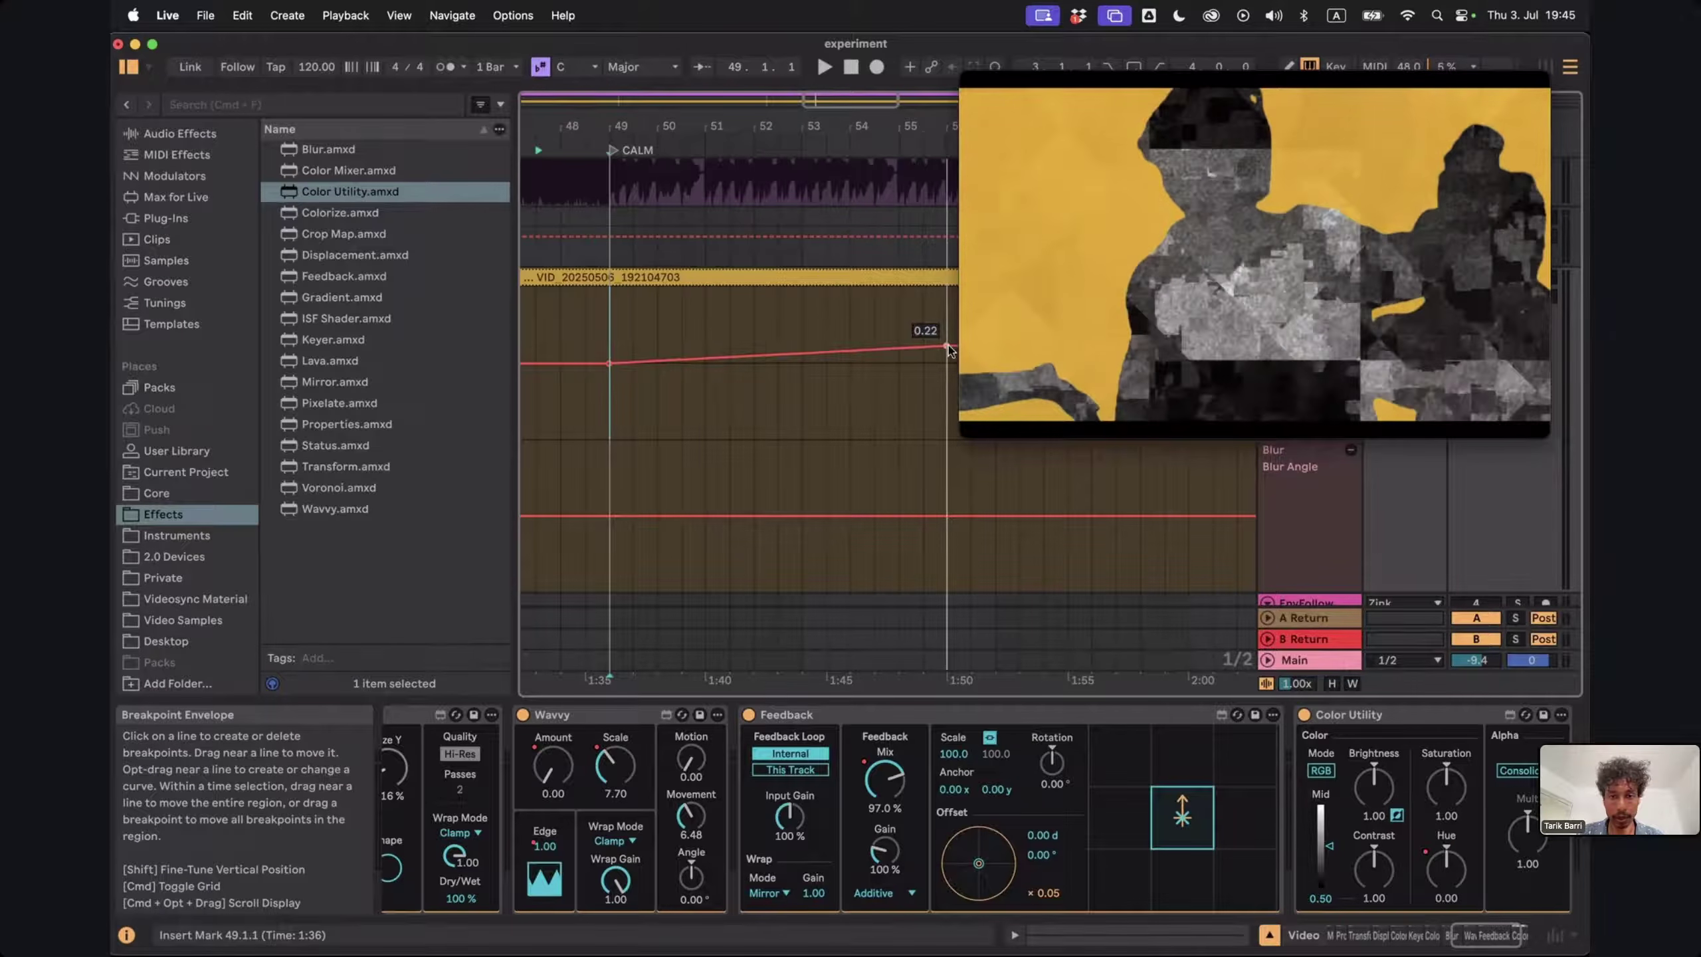
key("space")
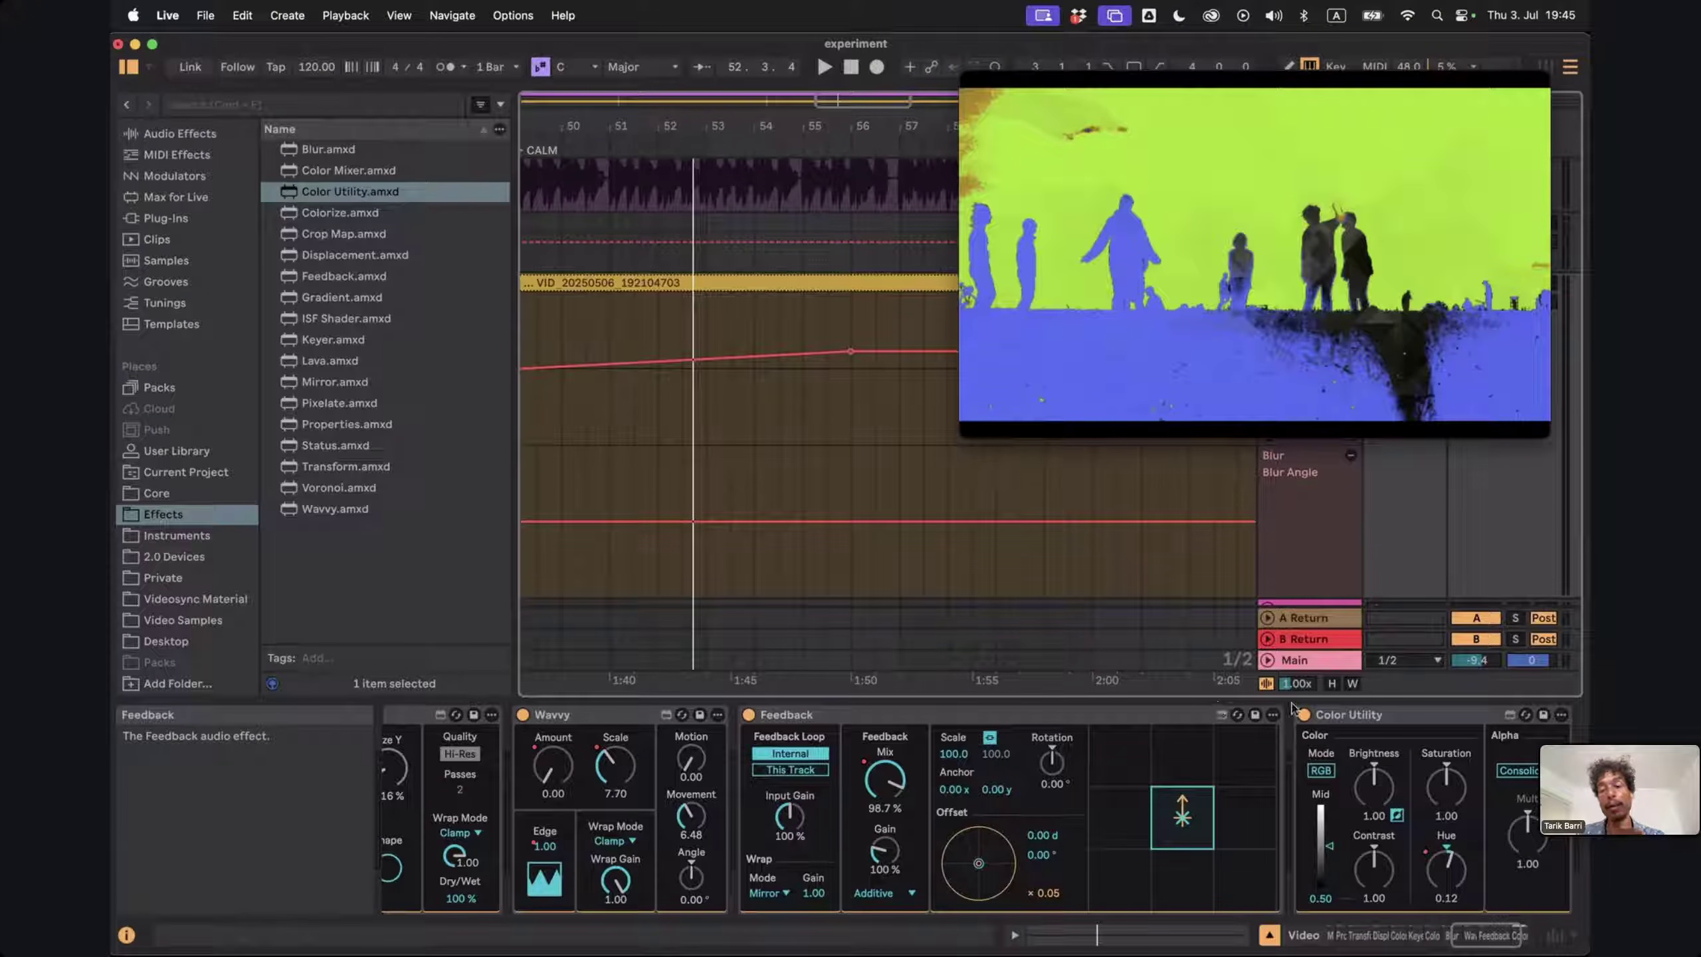
Switch the Feedback loop source to This Track and play from just before the CALM marker
left_click(1393, 714)
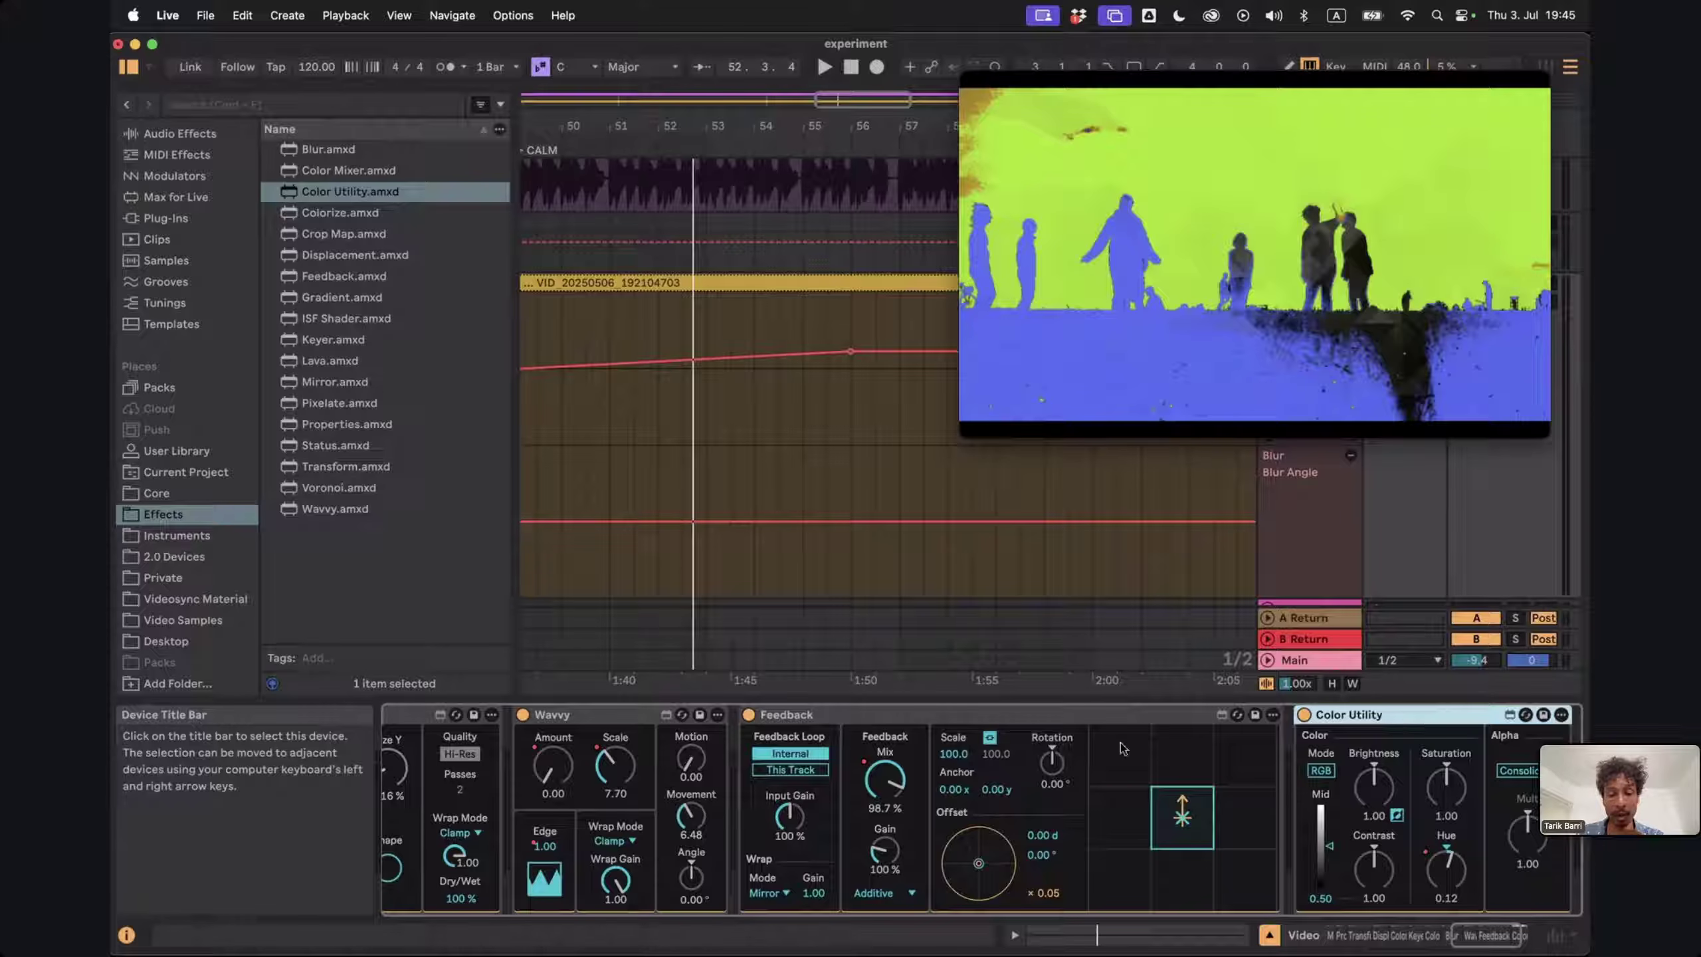
left_click(802, 770)
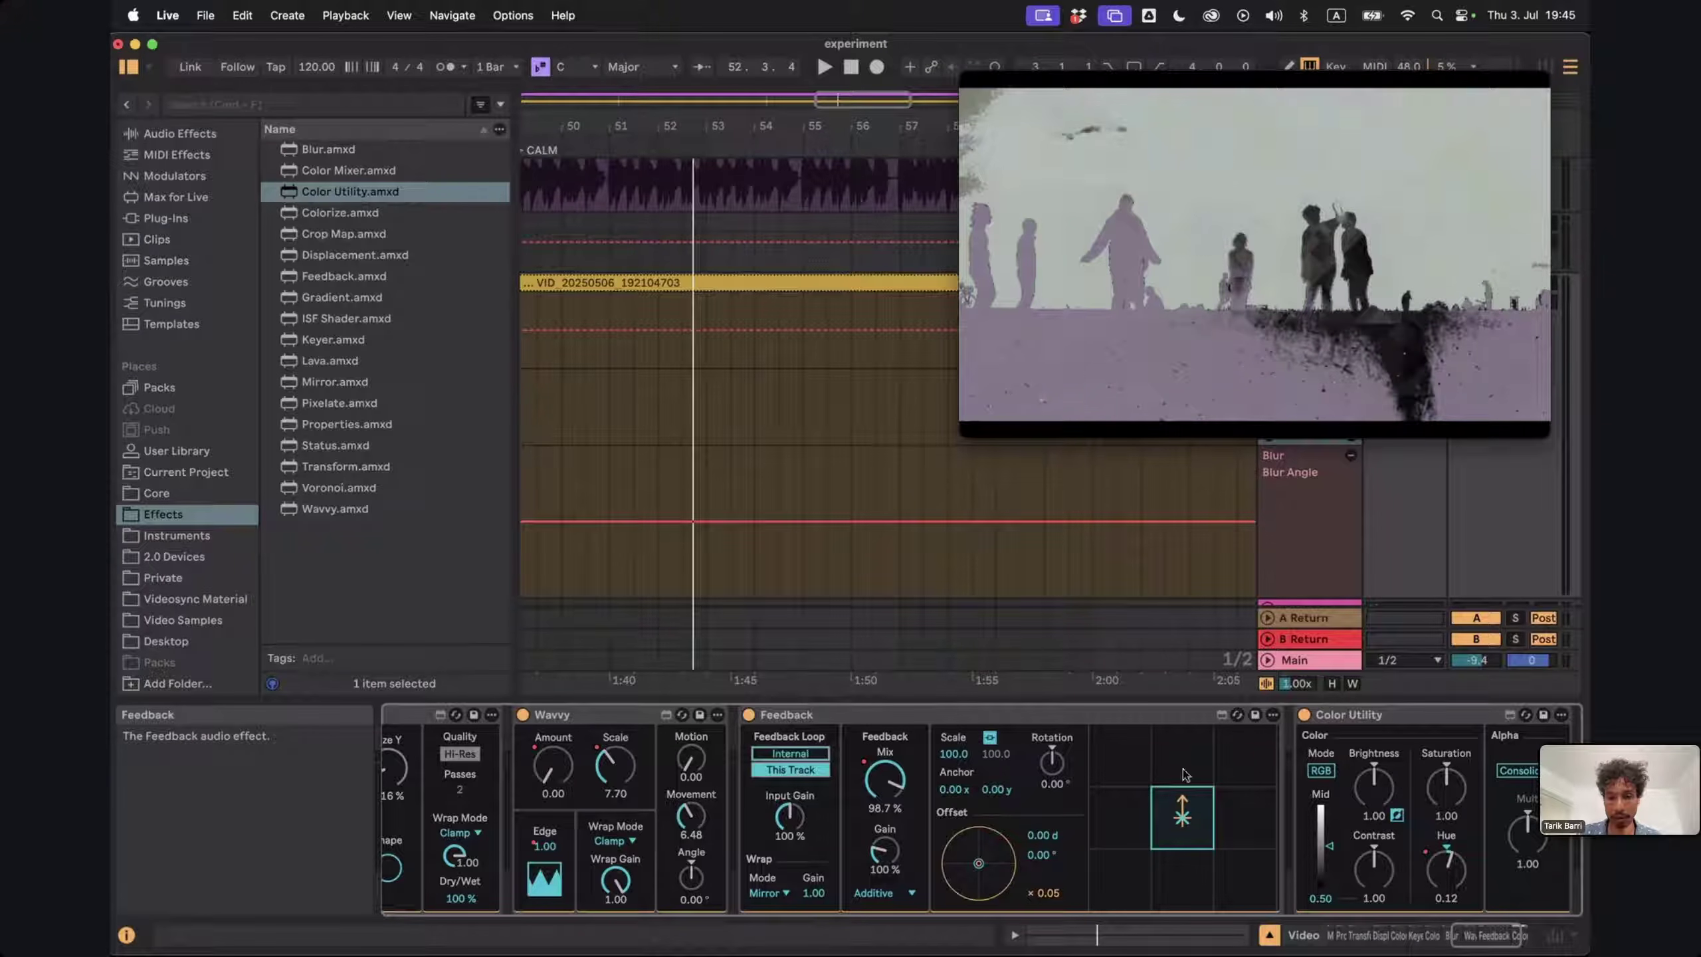
key("h")
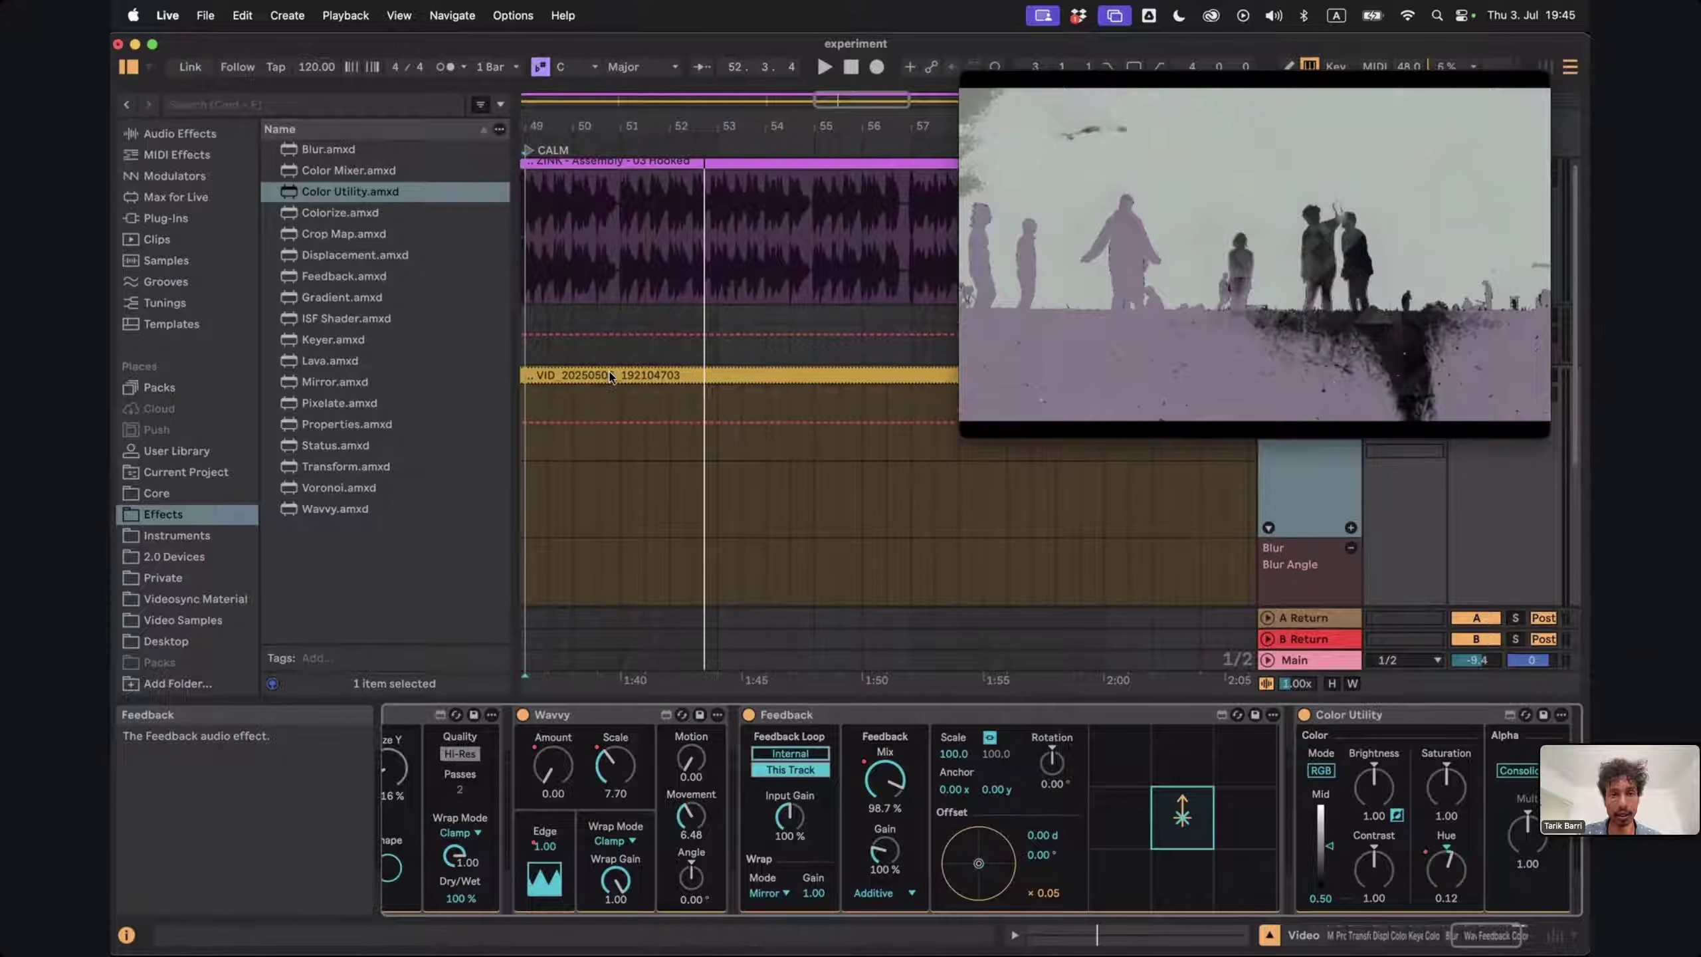
left_click(552, 449)
key("space")
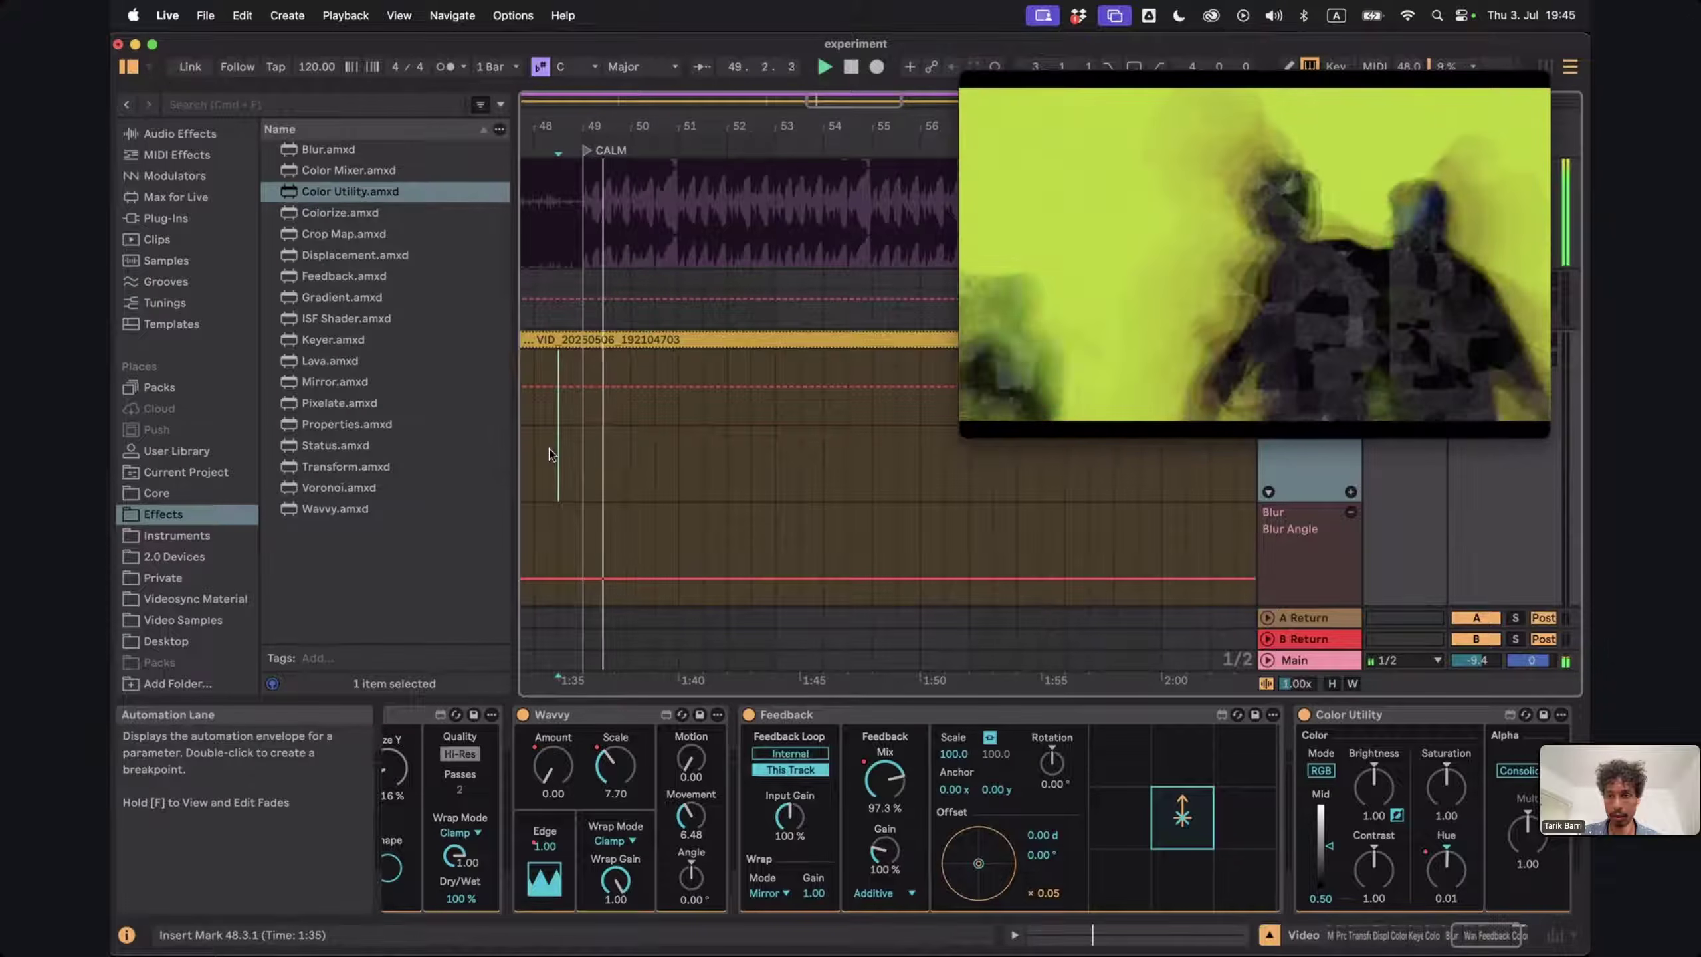
scroll(1029, 664, "down", 3)
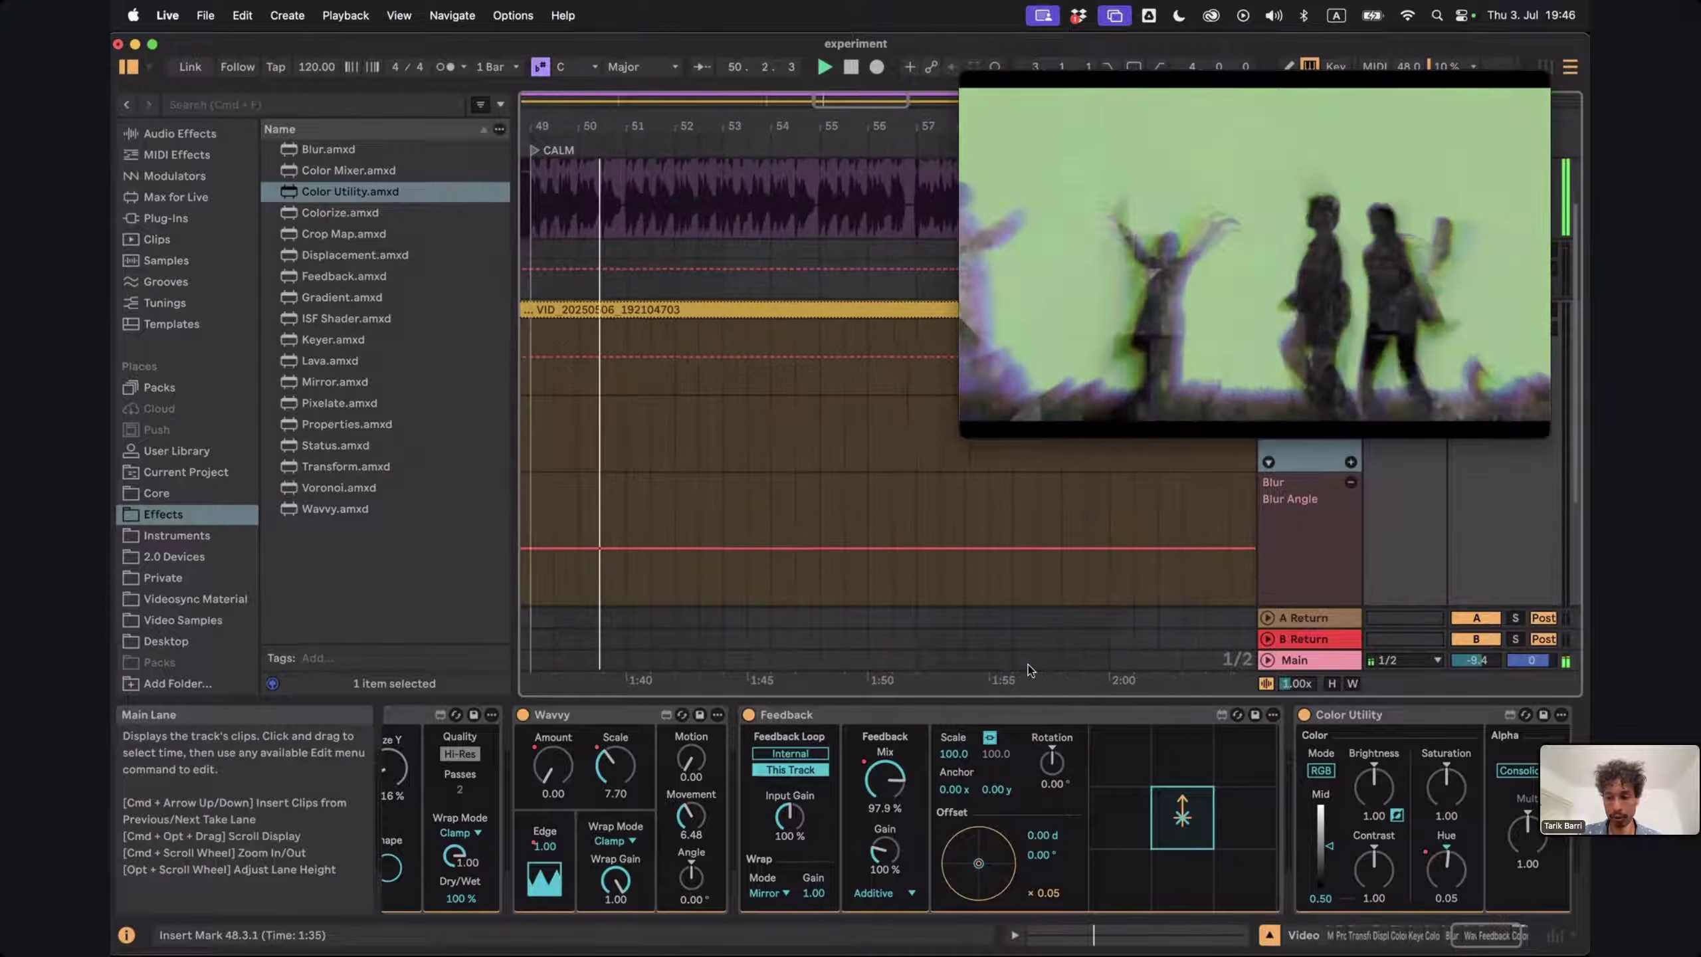
Move the end point of the Color Utility hue automation to about bar 60 with a value of 0.07
left_click(1449, 869)
scroll(954, 516, "left", 5)
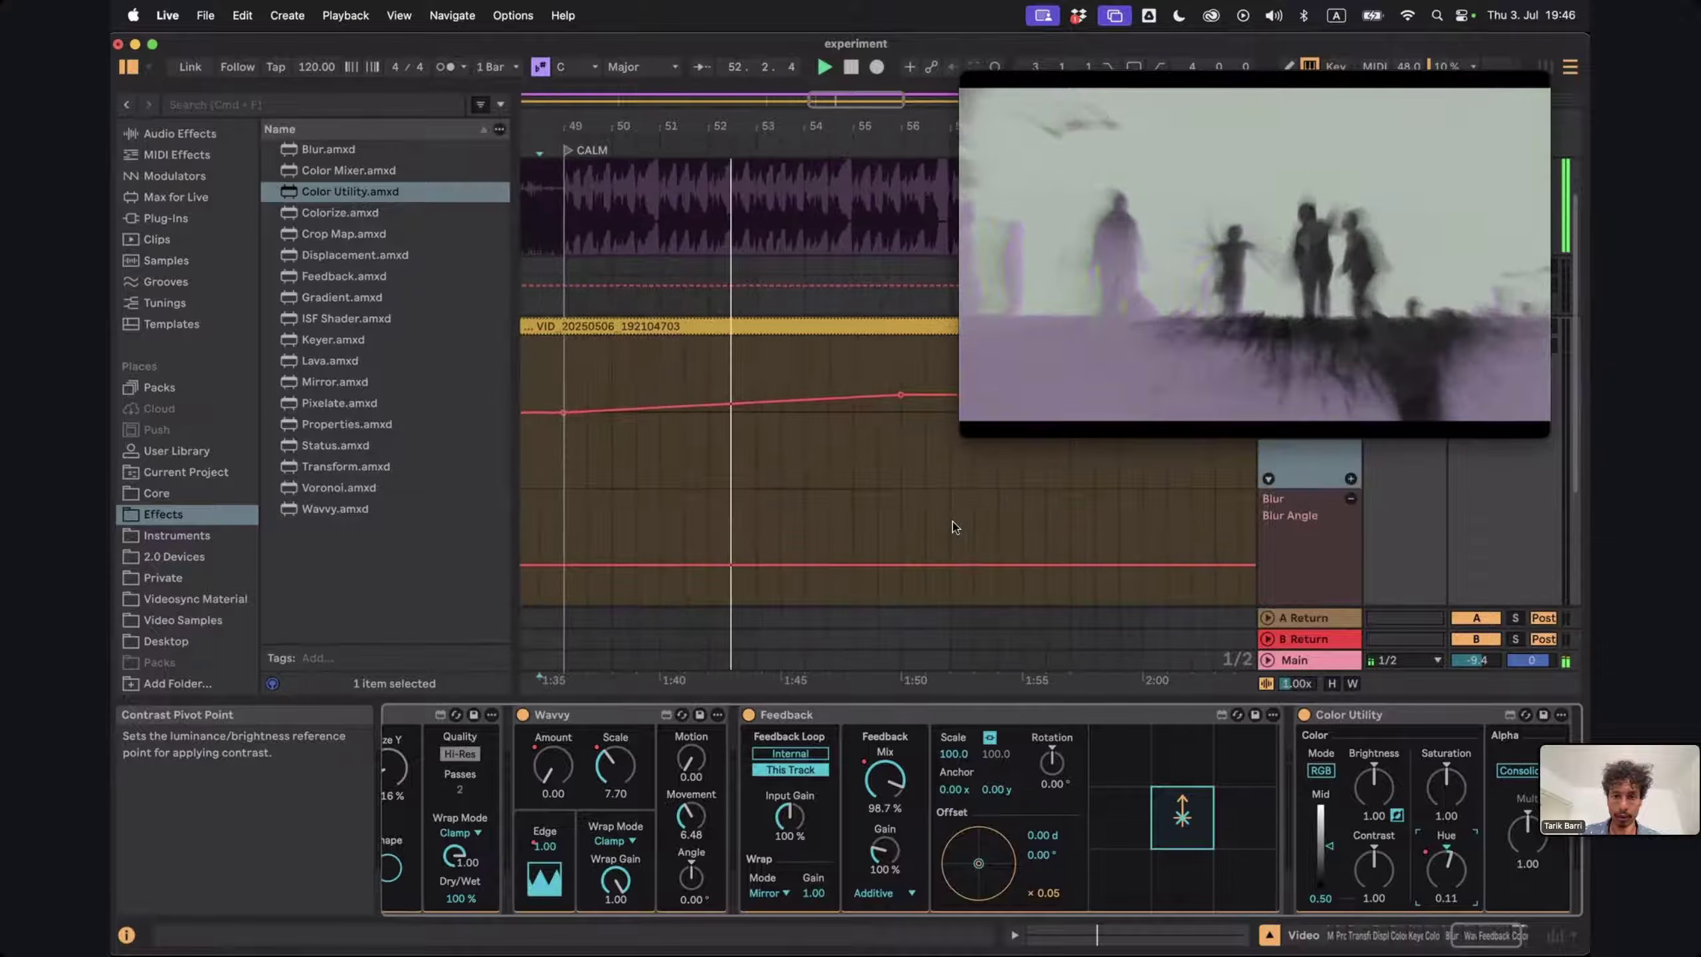
scroll(954, 516, "up", 4)
scroll(959, 446, "up", 1)
scroll(959, 446, "left", 1)
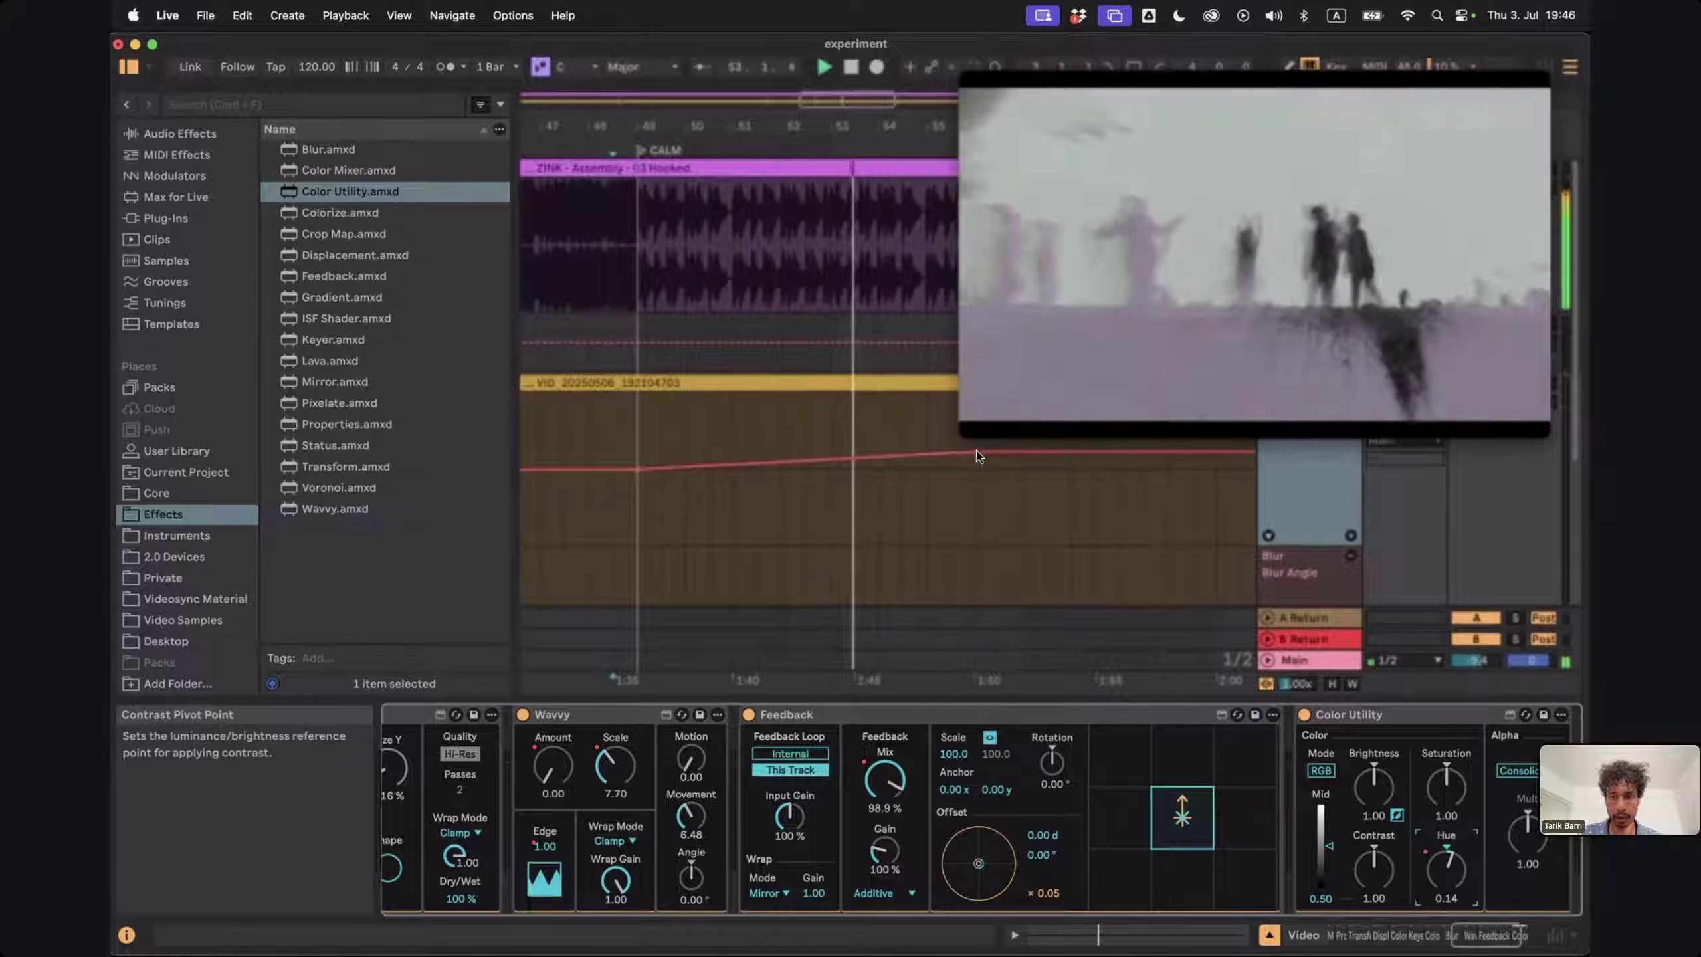
left_click_drag(975, 458, 1192, 462)
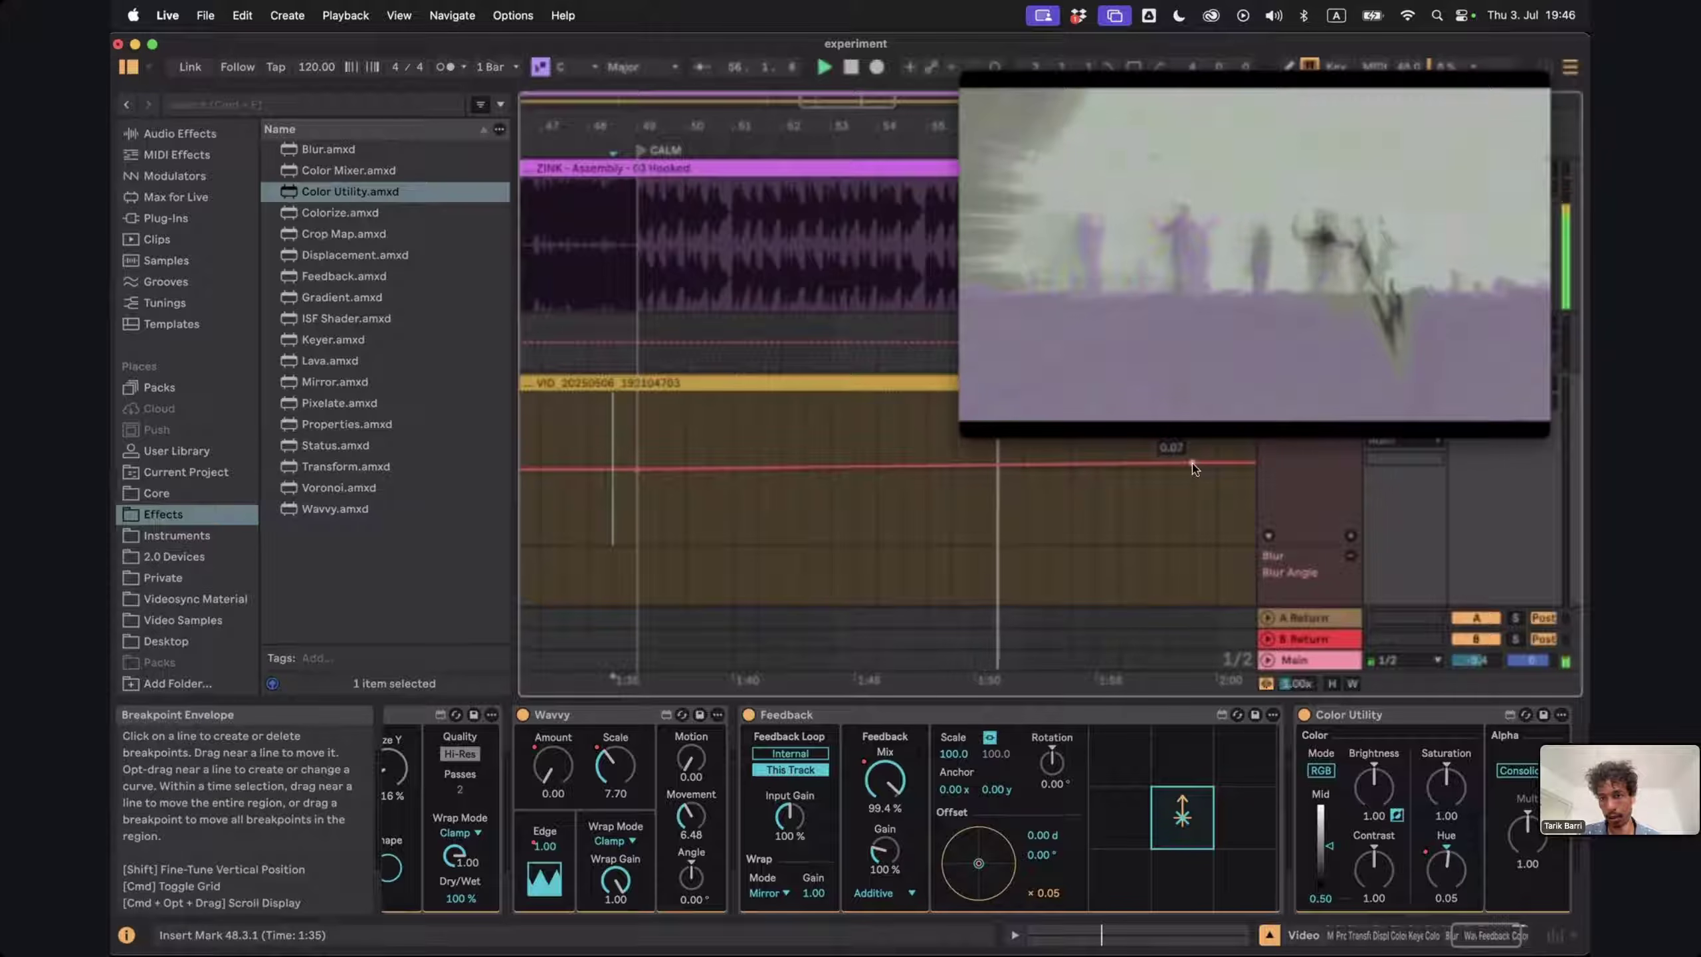
Try a saturation of 1.15 in Color Utility and return it to 1.00
left_click(1446, 787)
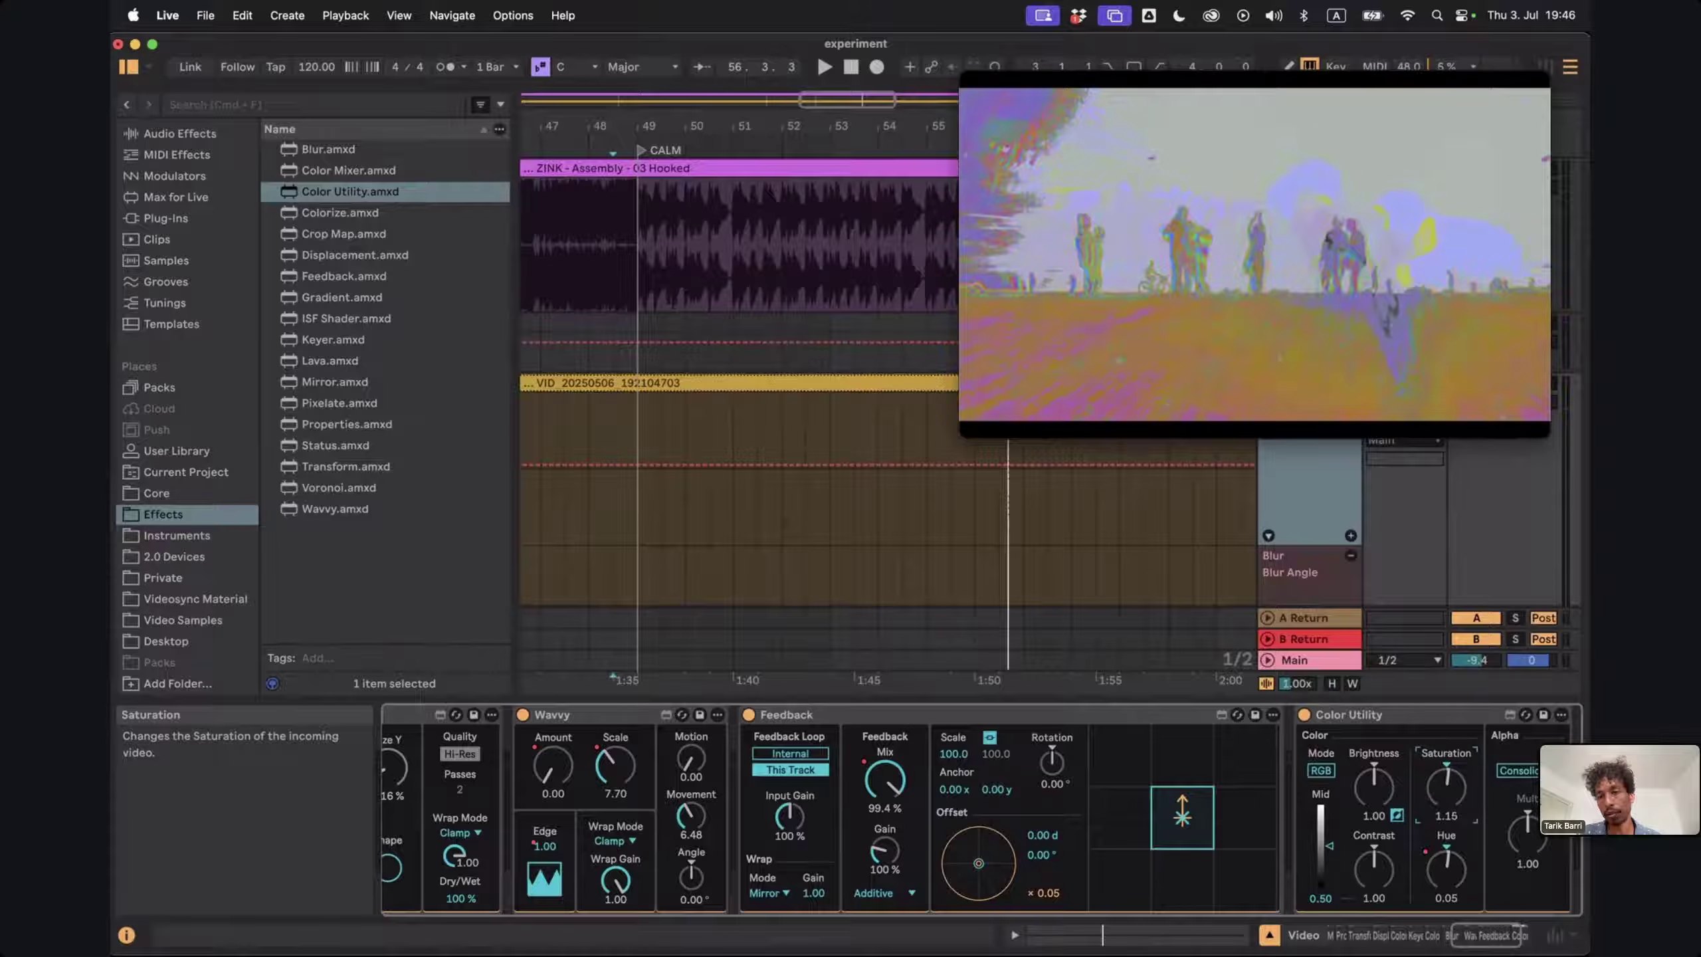
left_click_drag(1446, 787, 1448, 786)
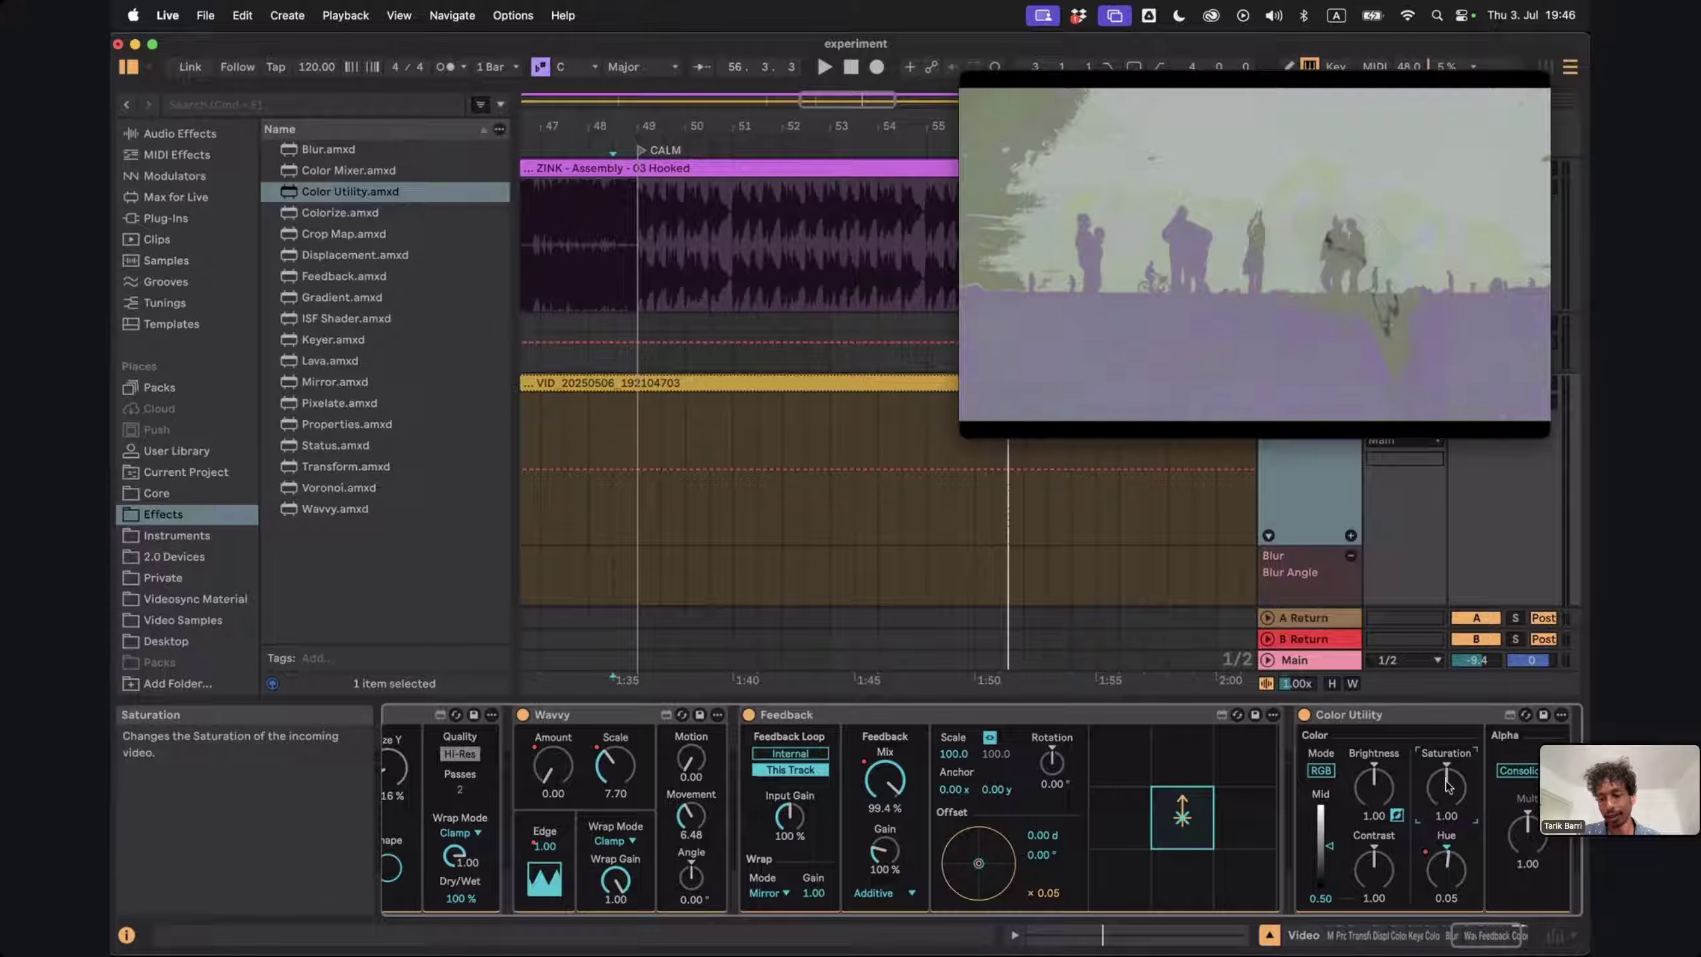
Automate Color Utility's saturation on the Video track to rise from 1.00 at the CALM marker to 1.02 at about bar 56
right_click(1449, 762)
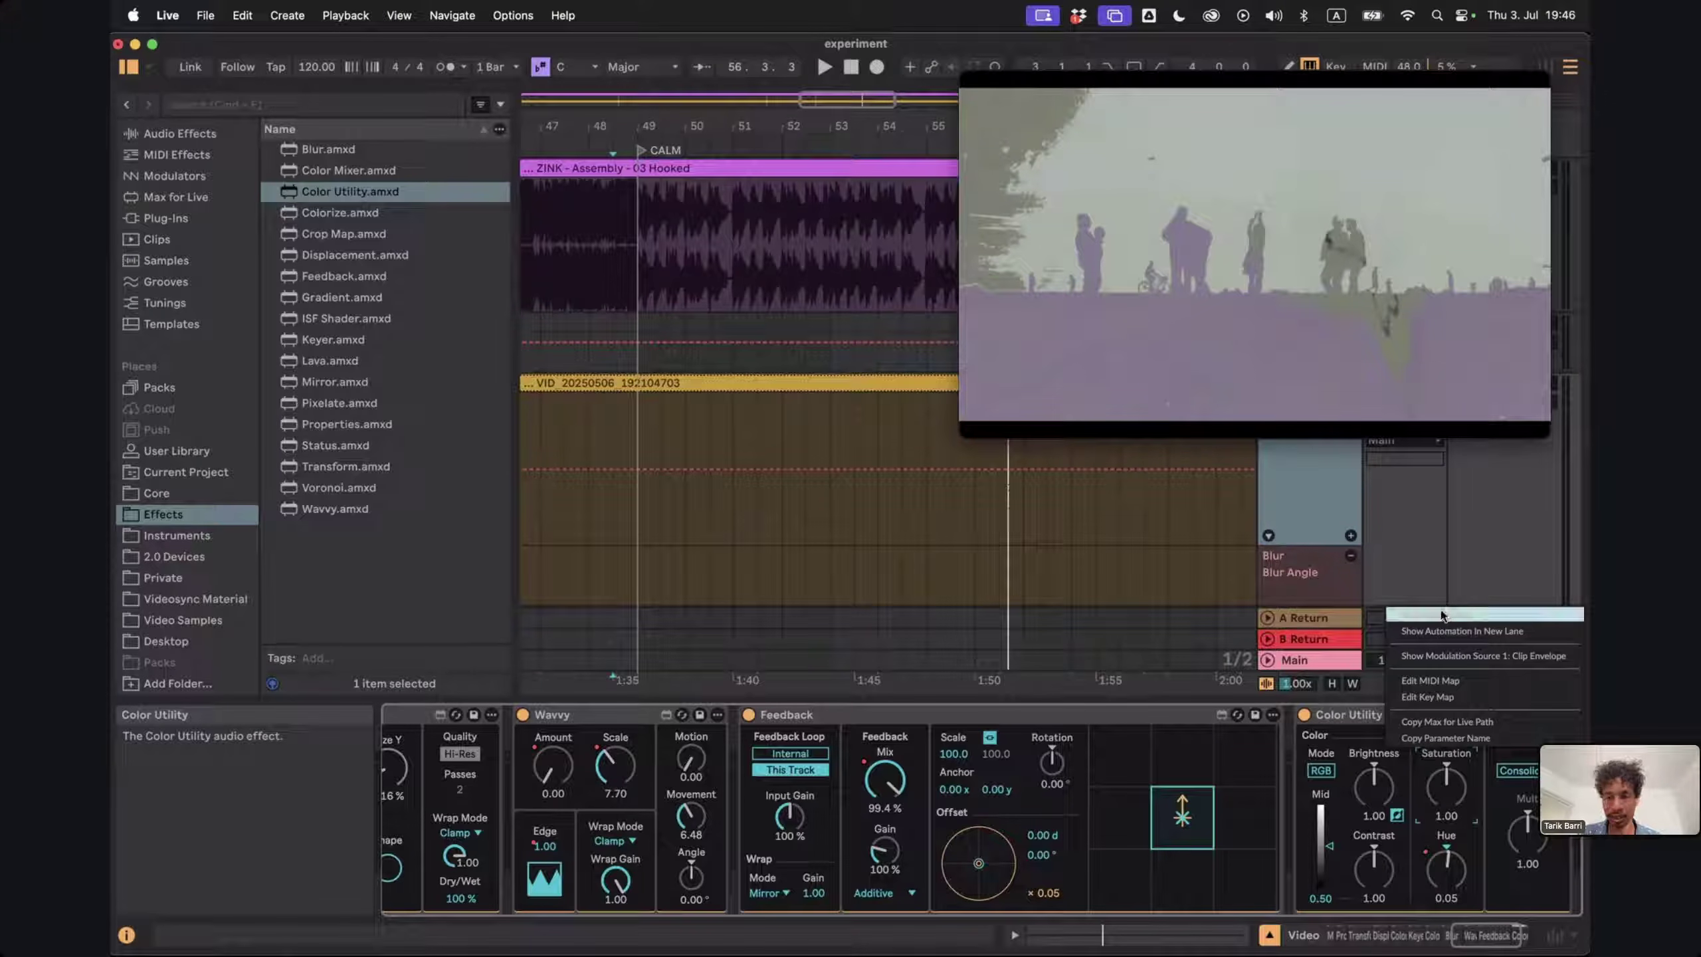
left_click(1442, 615)
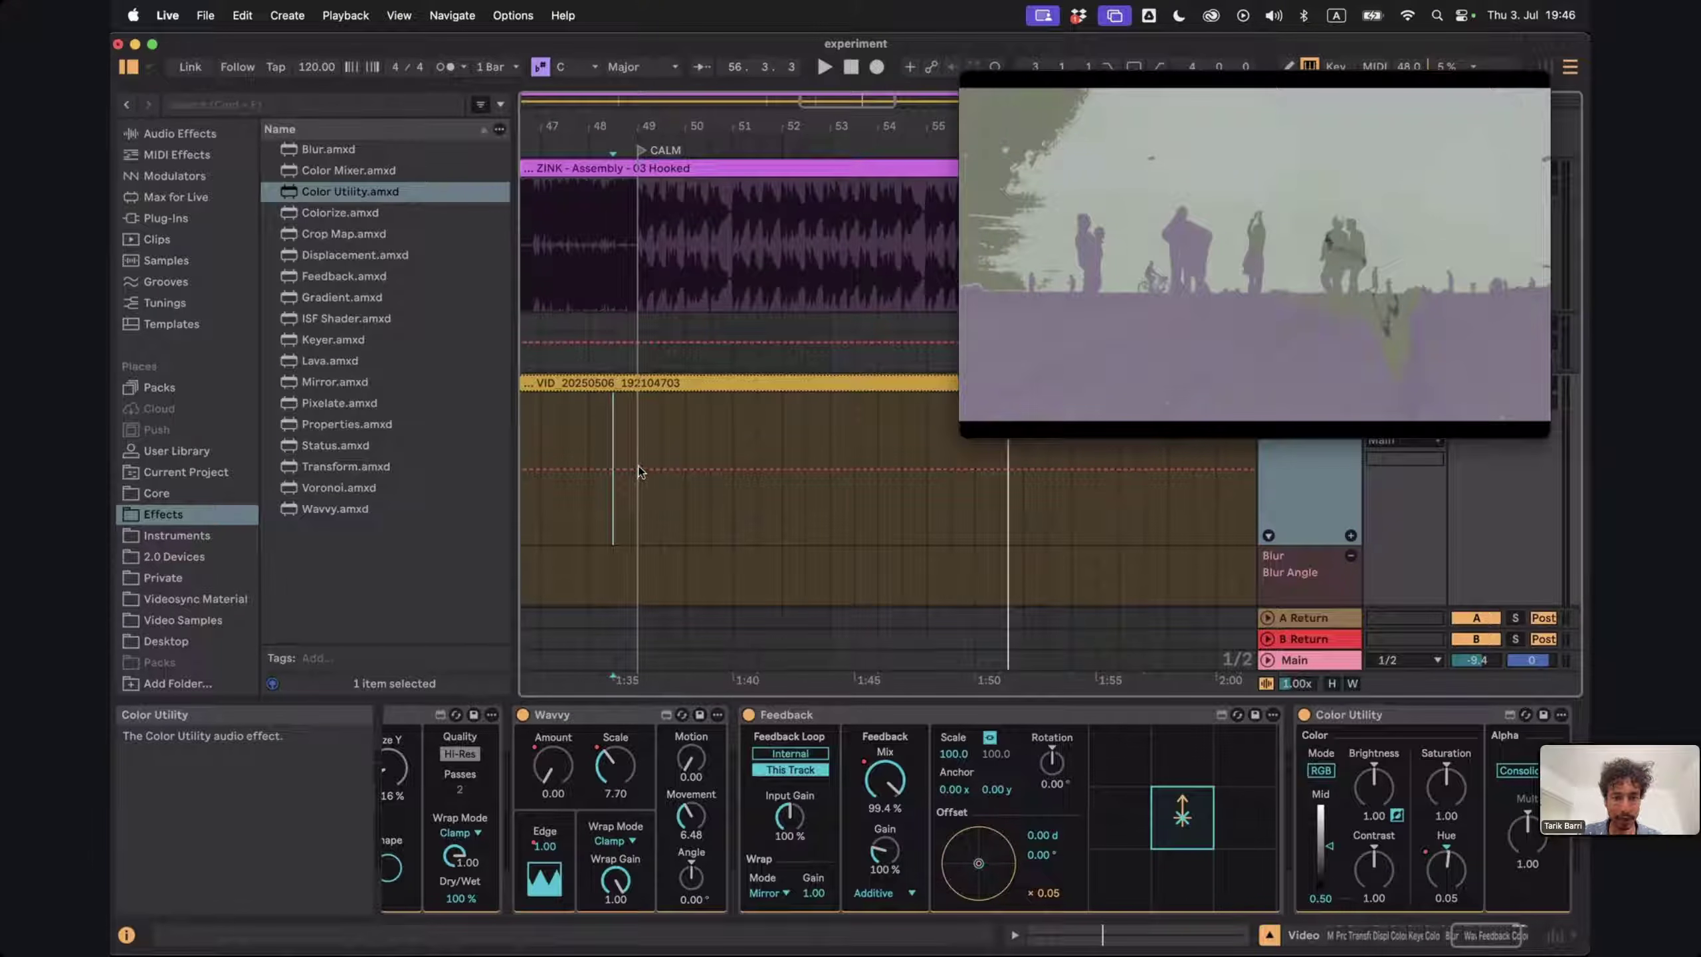
left_click(1007, 469)
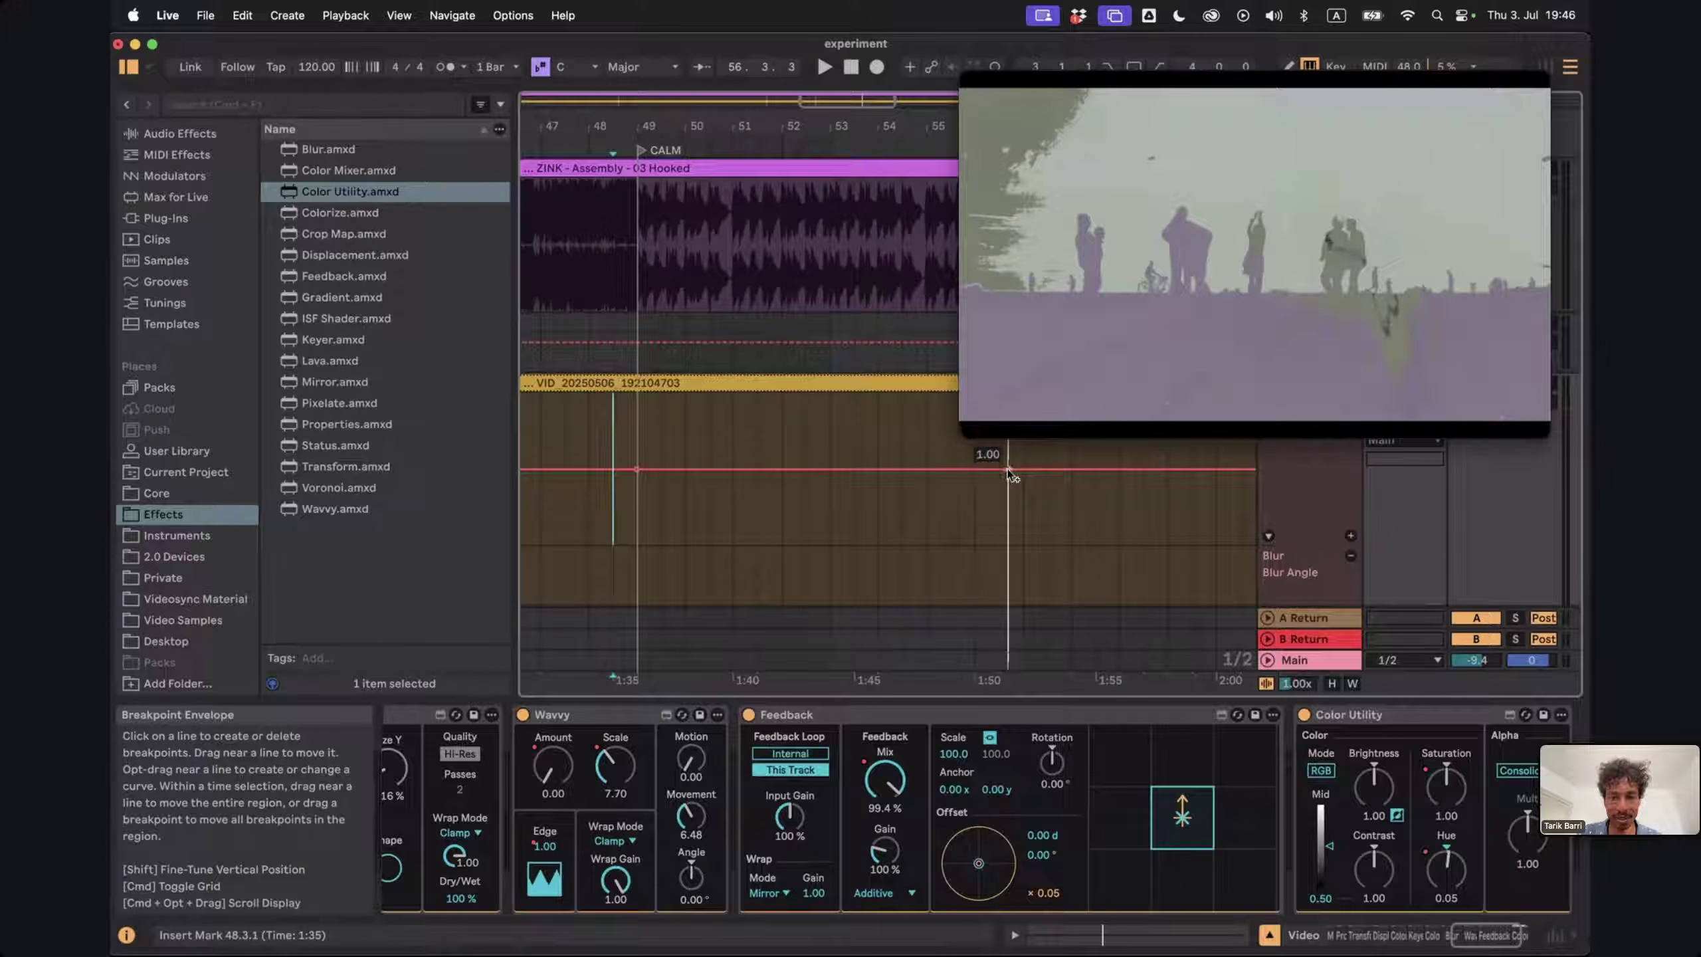
left_click_drag(1008, 466, 1008, 463)
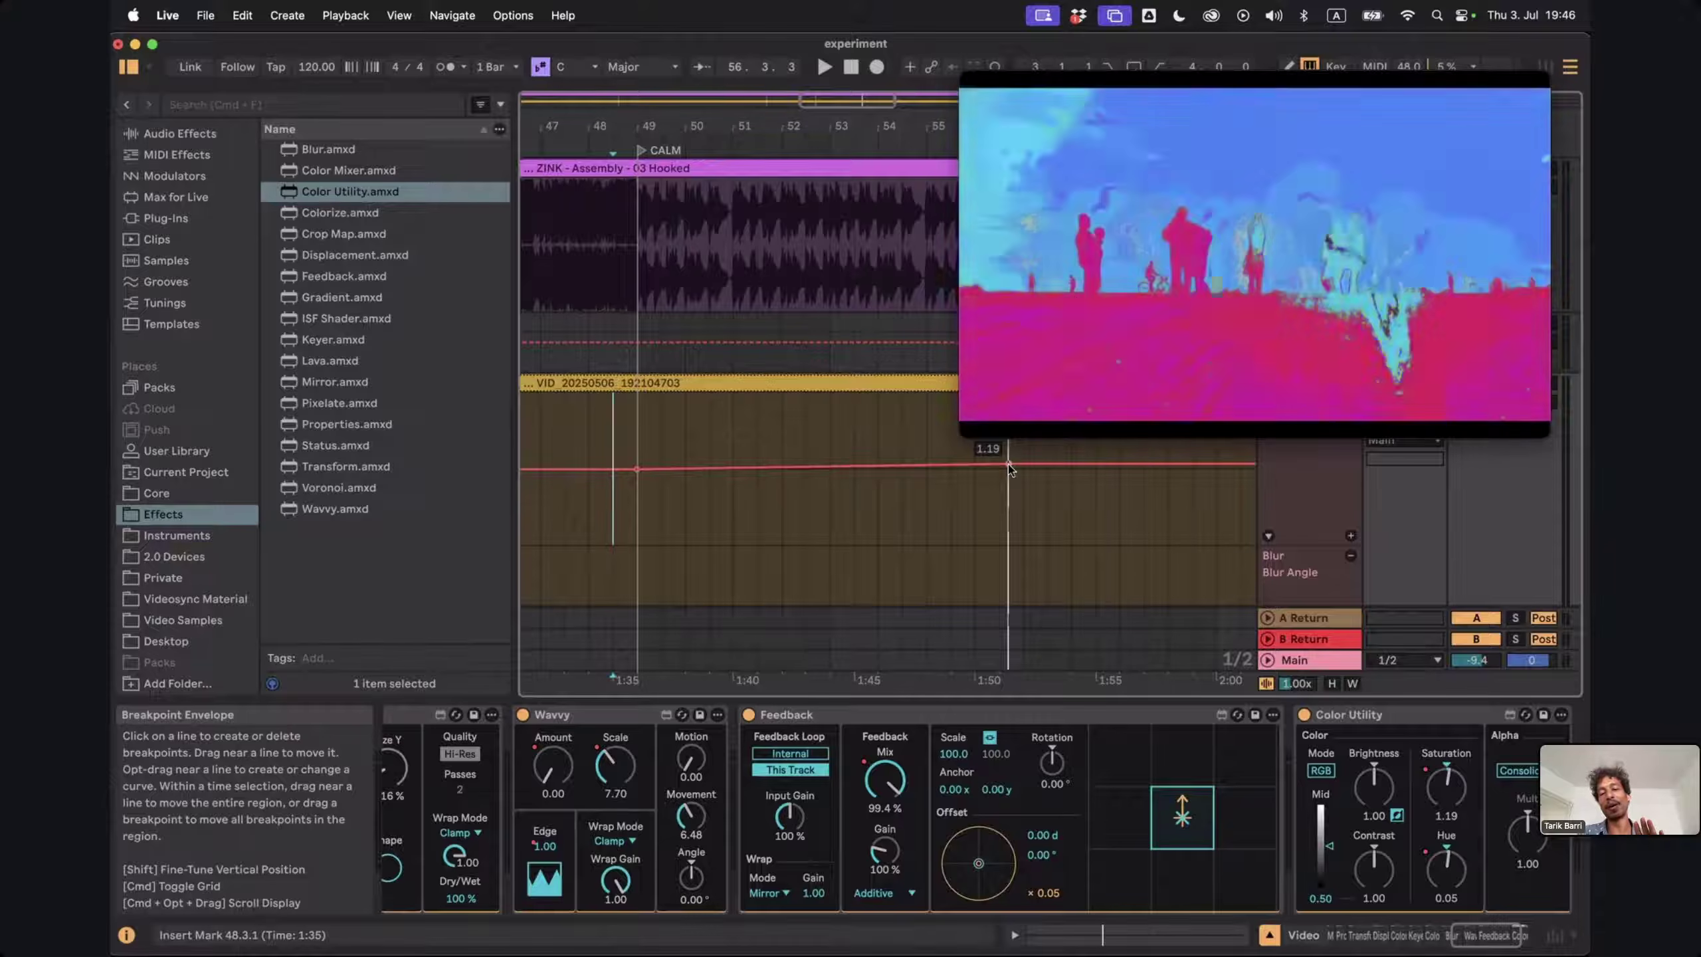
right_click(1007, 465)
left_click(1068, 433)
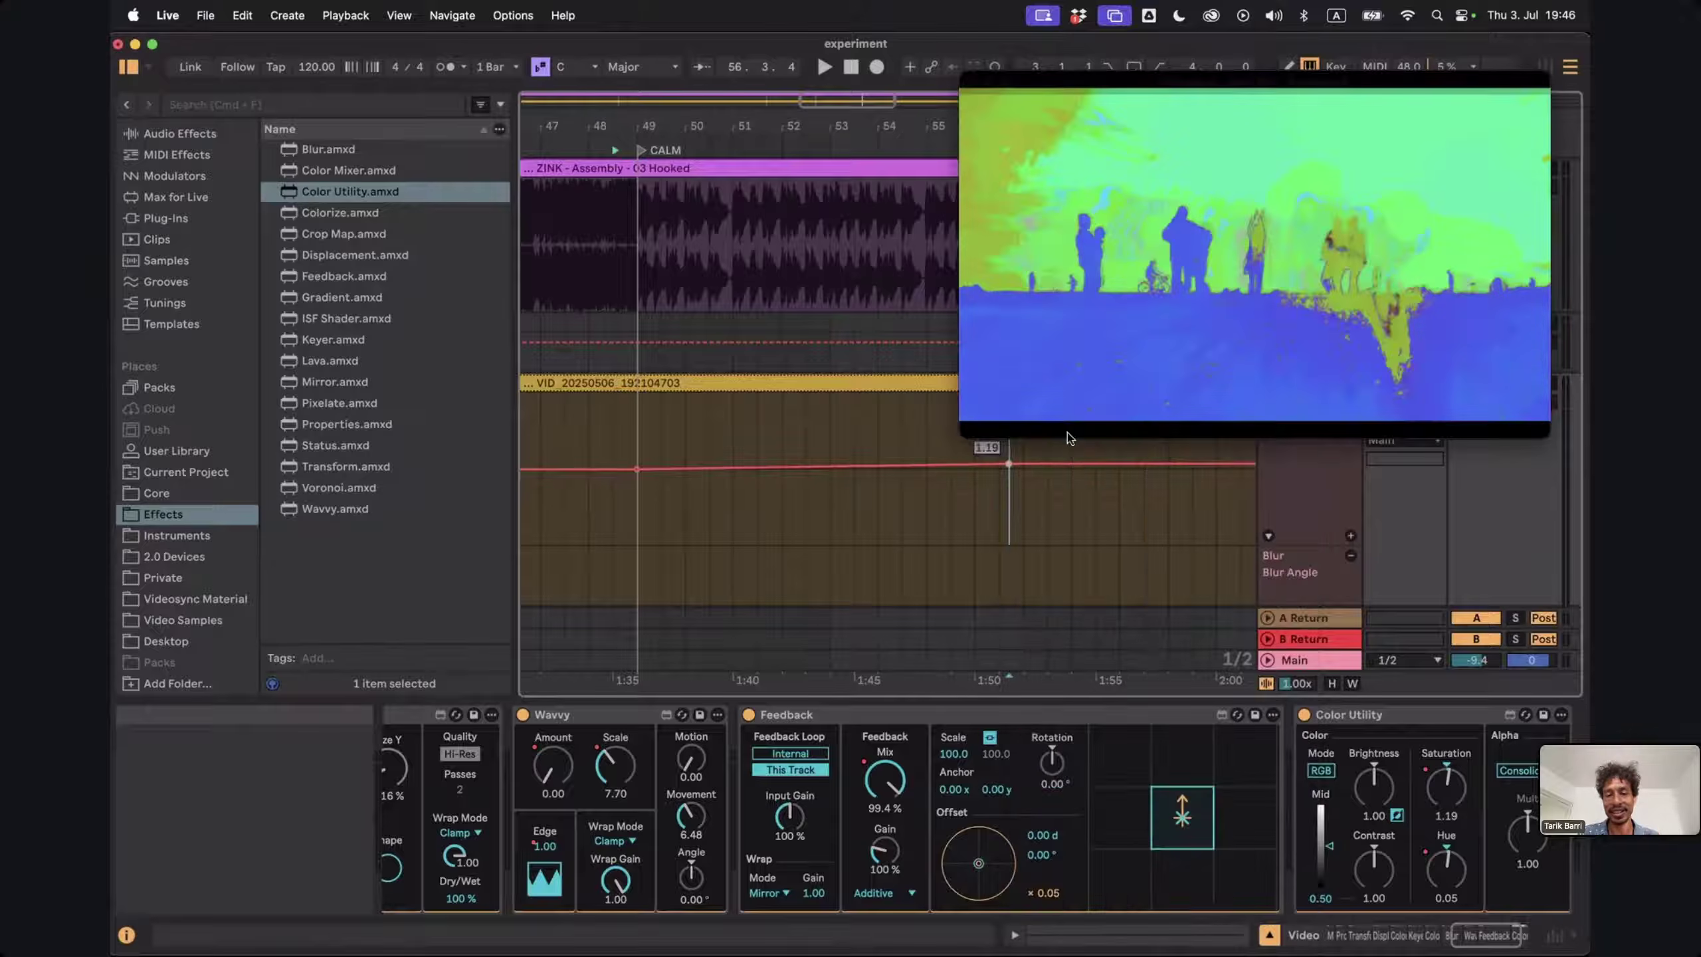
type("1.")
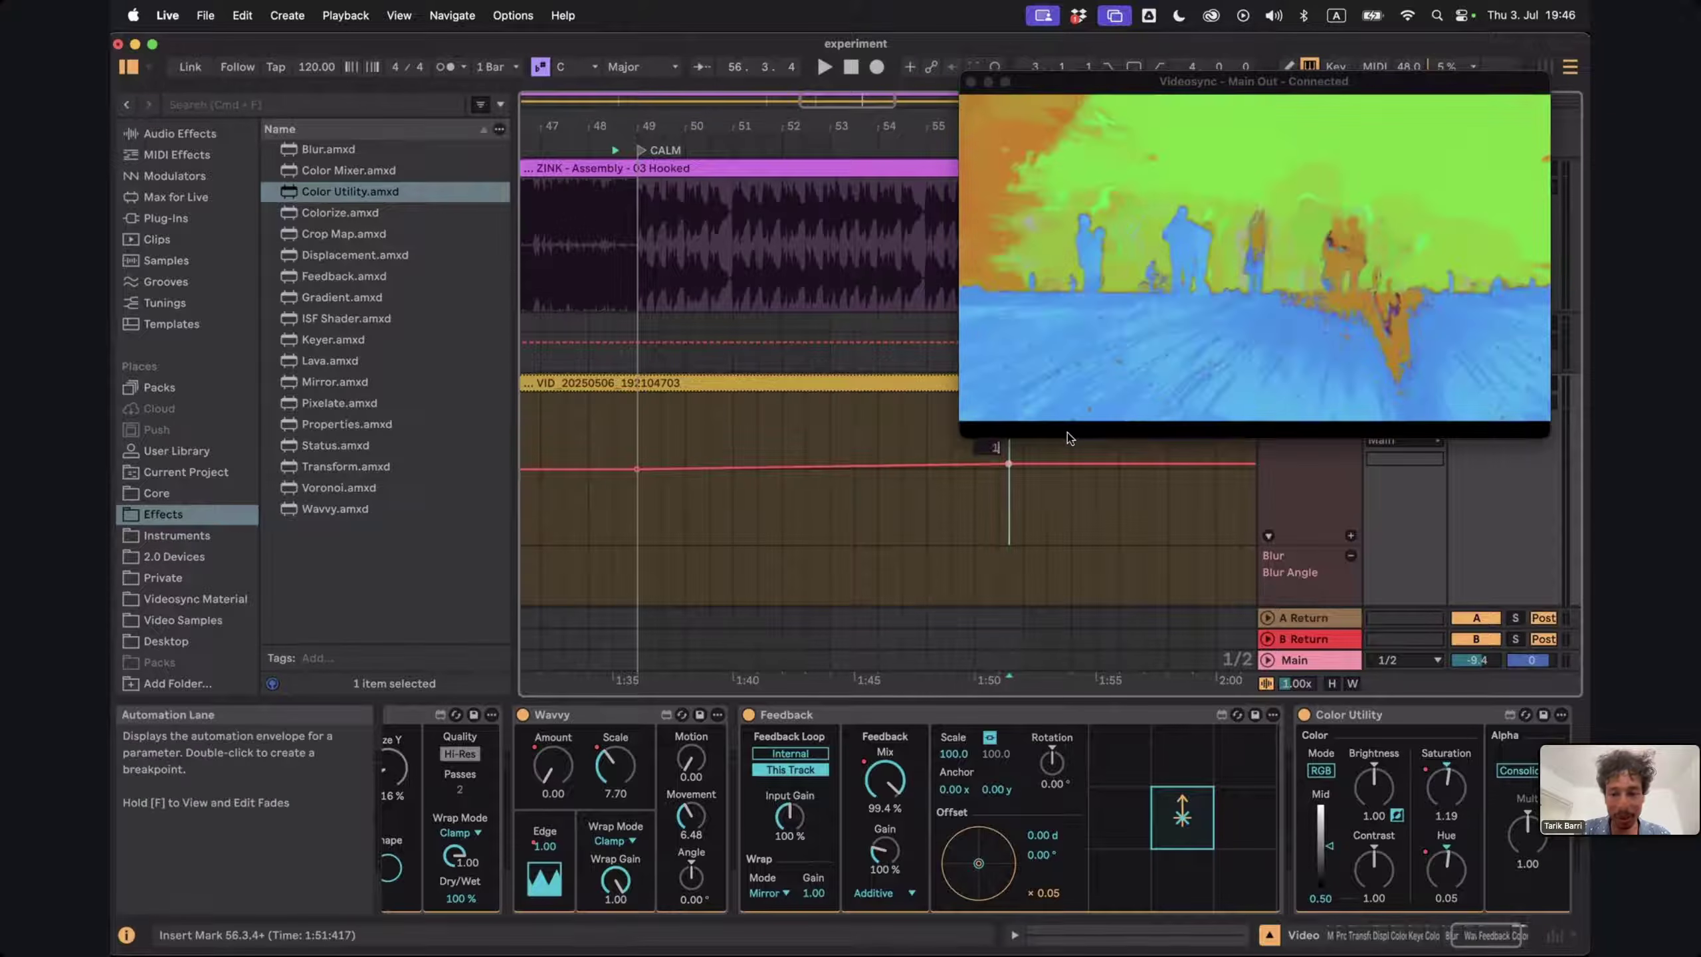
type("02")
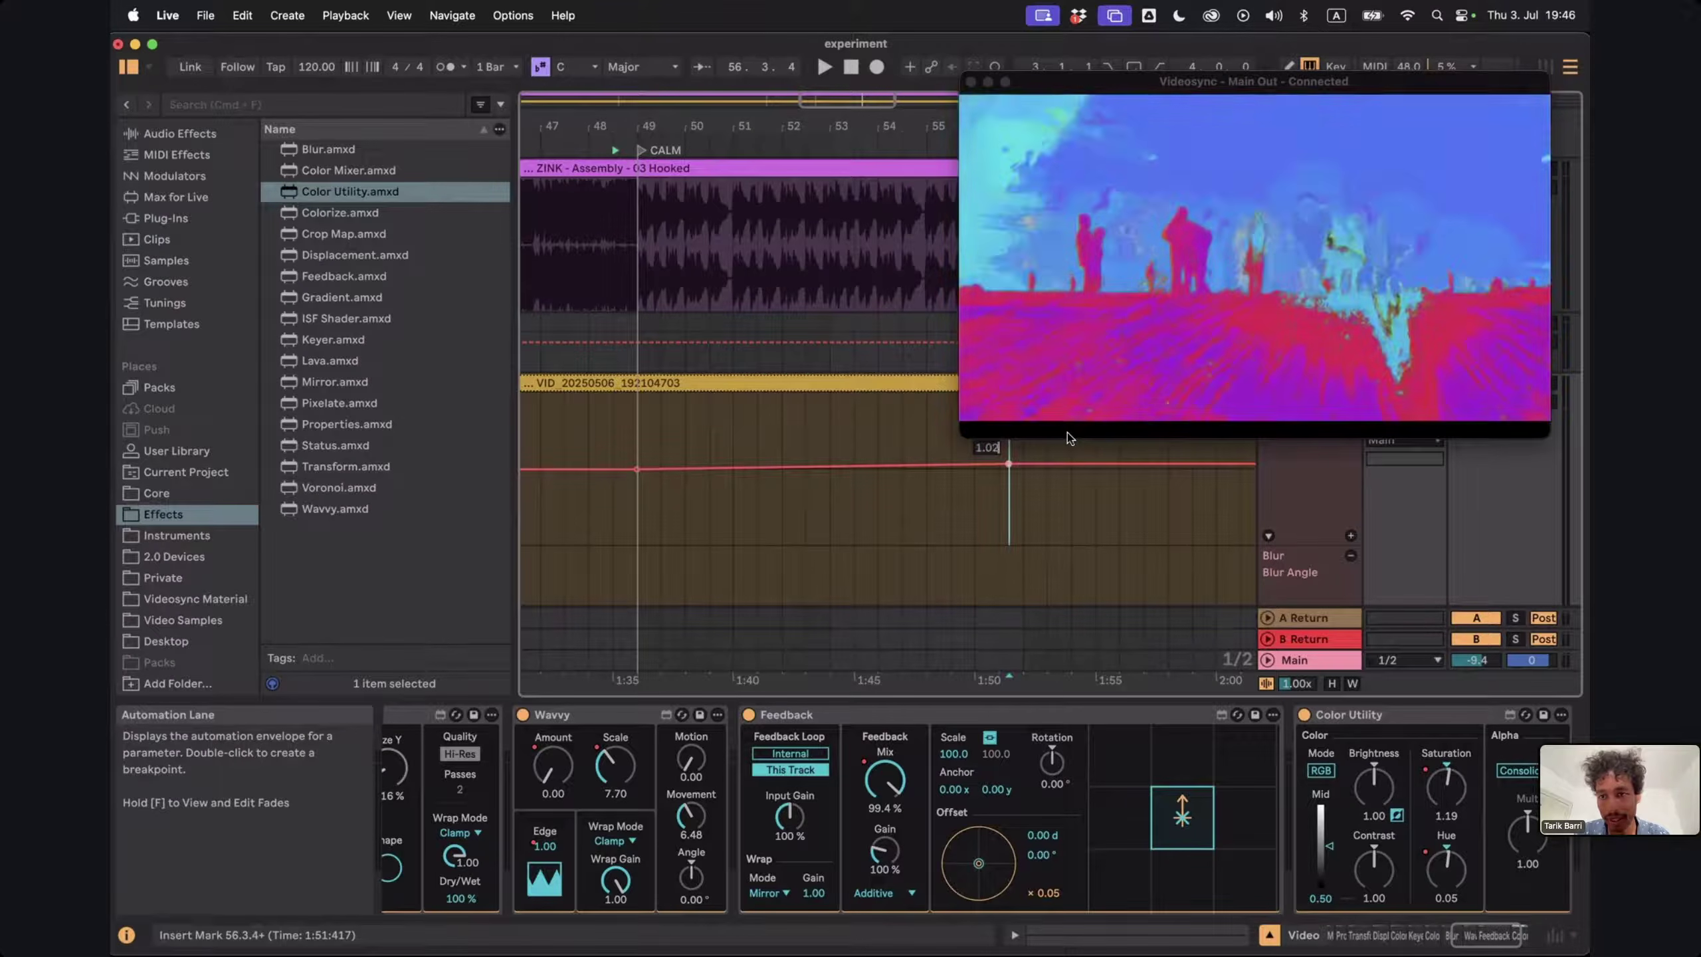
key("Return")
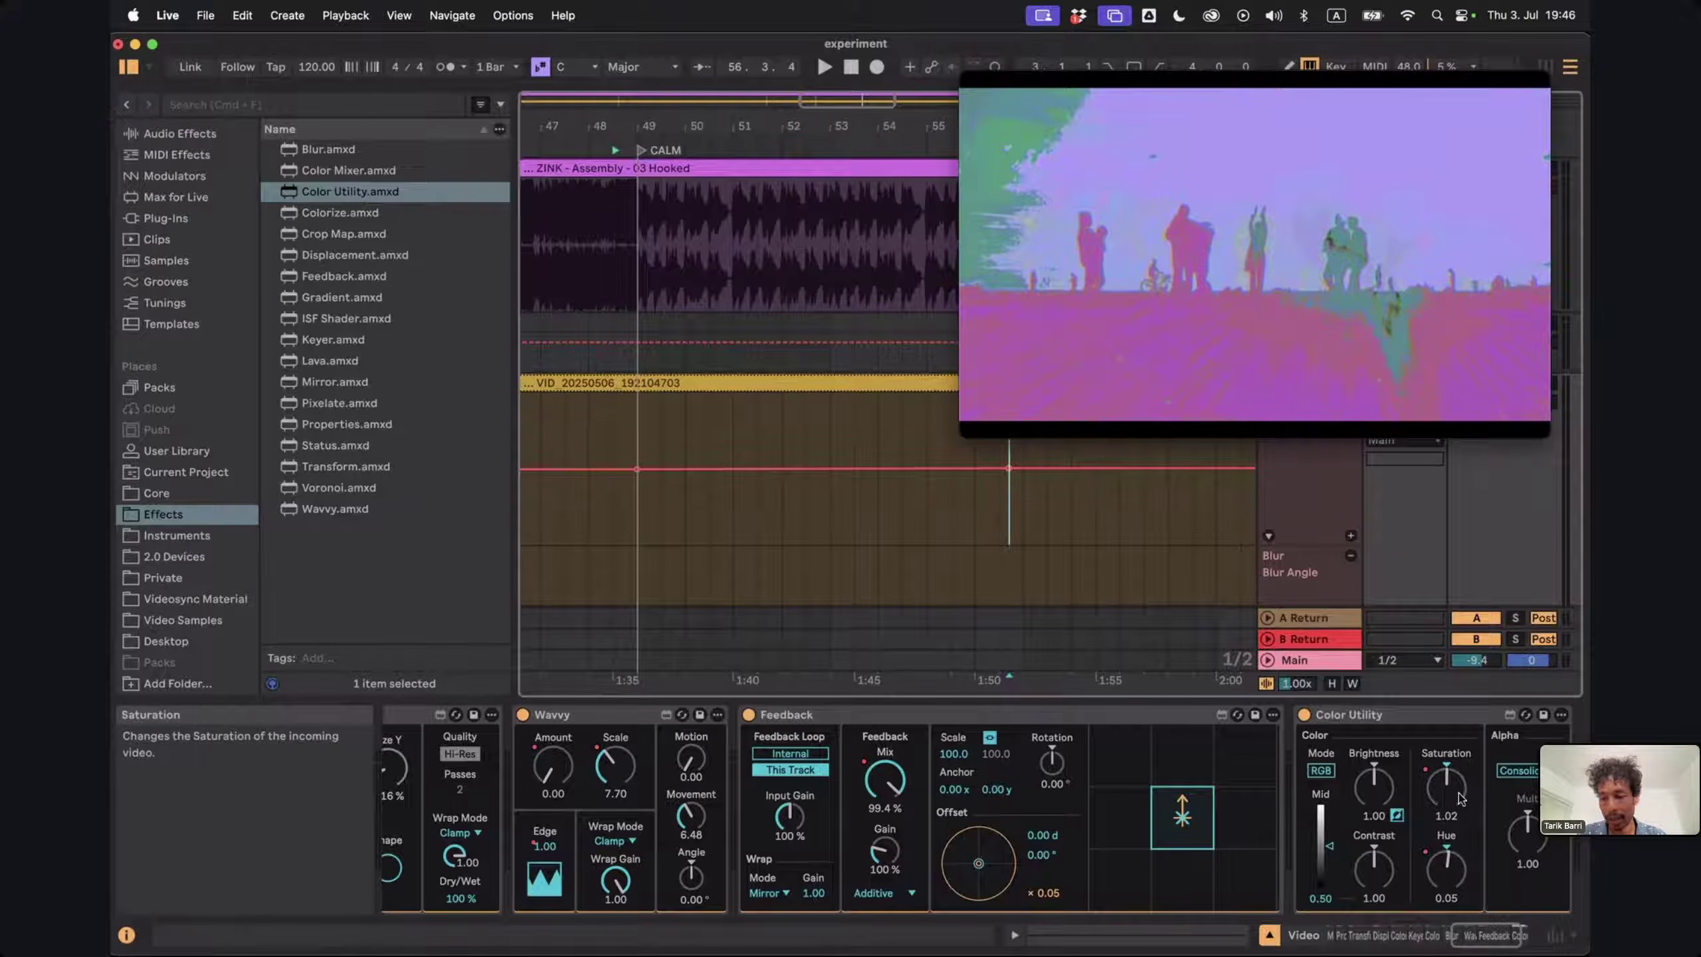
Lower the end point of Color Utility's hue automation near bar 60 to 0.02, then 0.01, and play from just before the CALM marker
left_click(1442, 878)
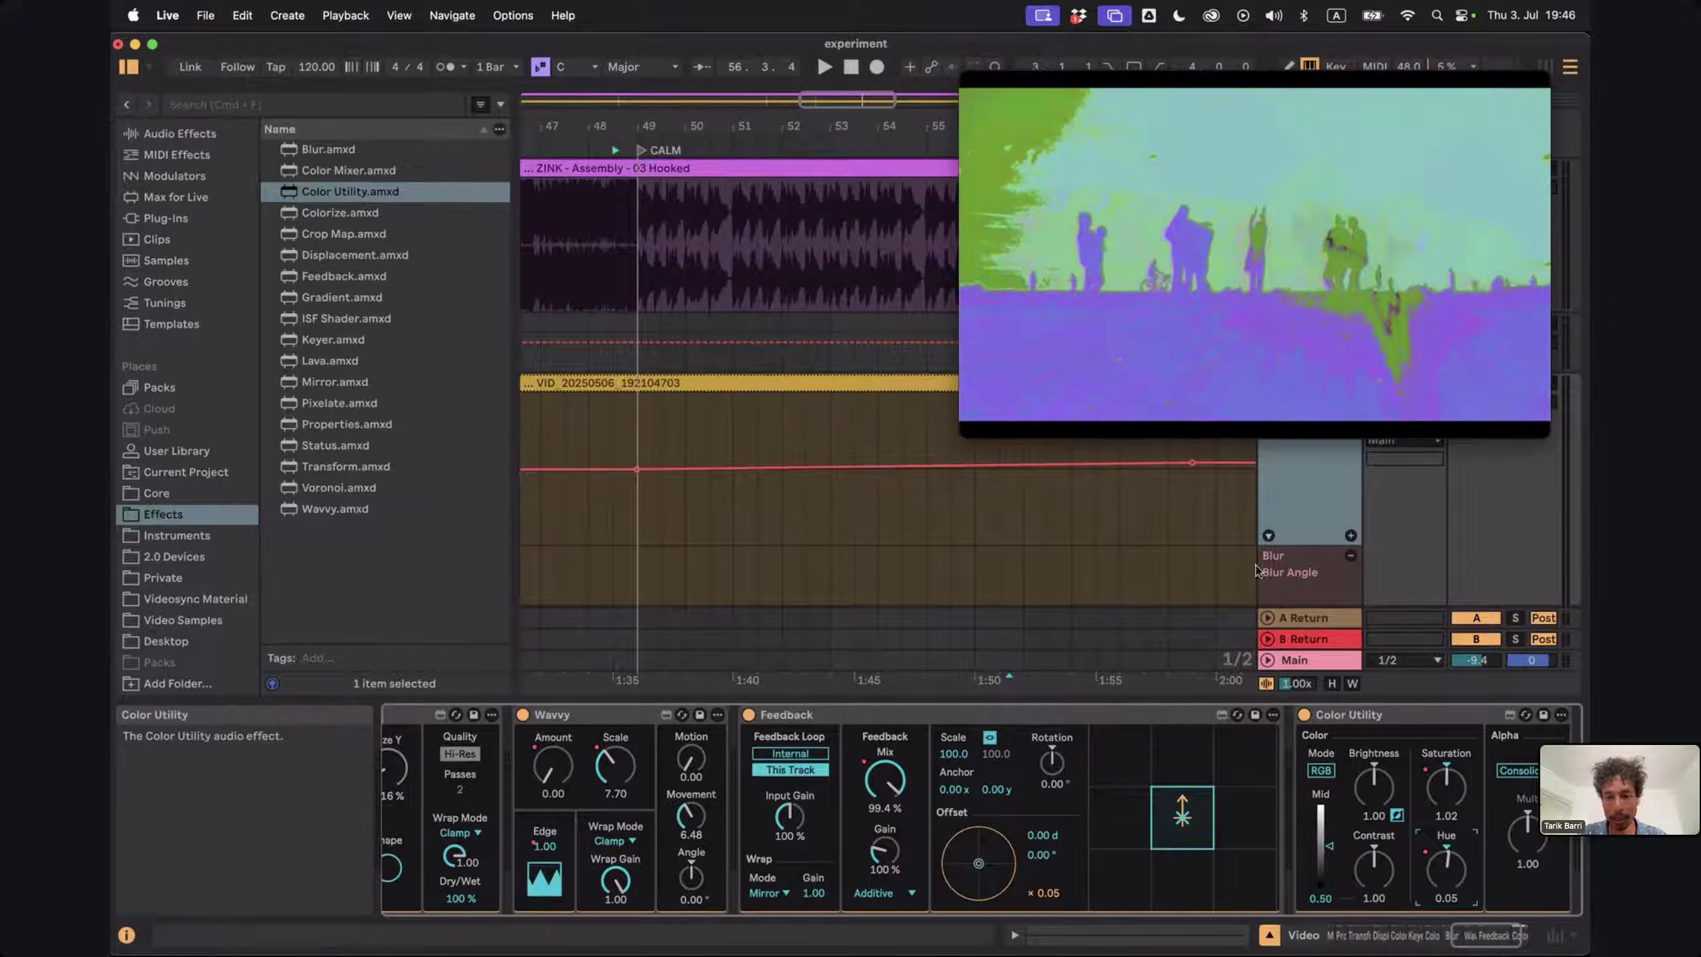
right_click(1192, 466)
left_click(1241, 440)
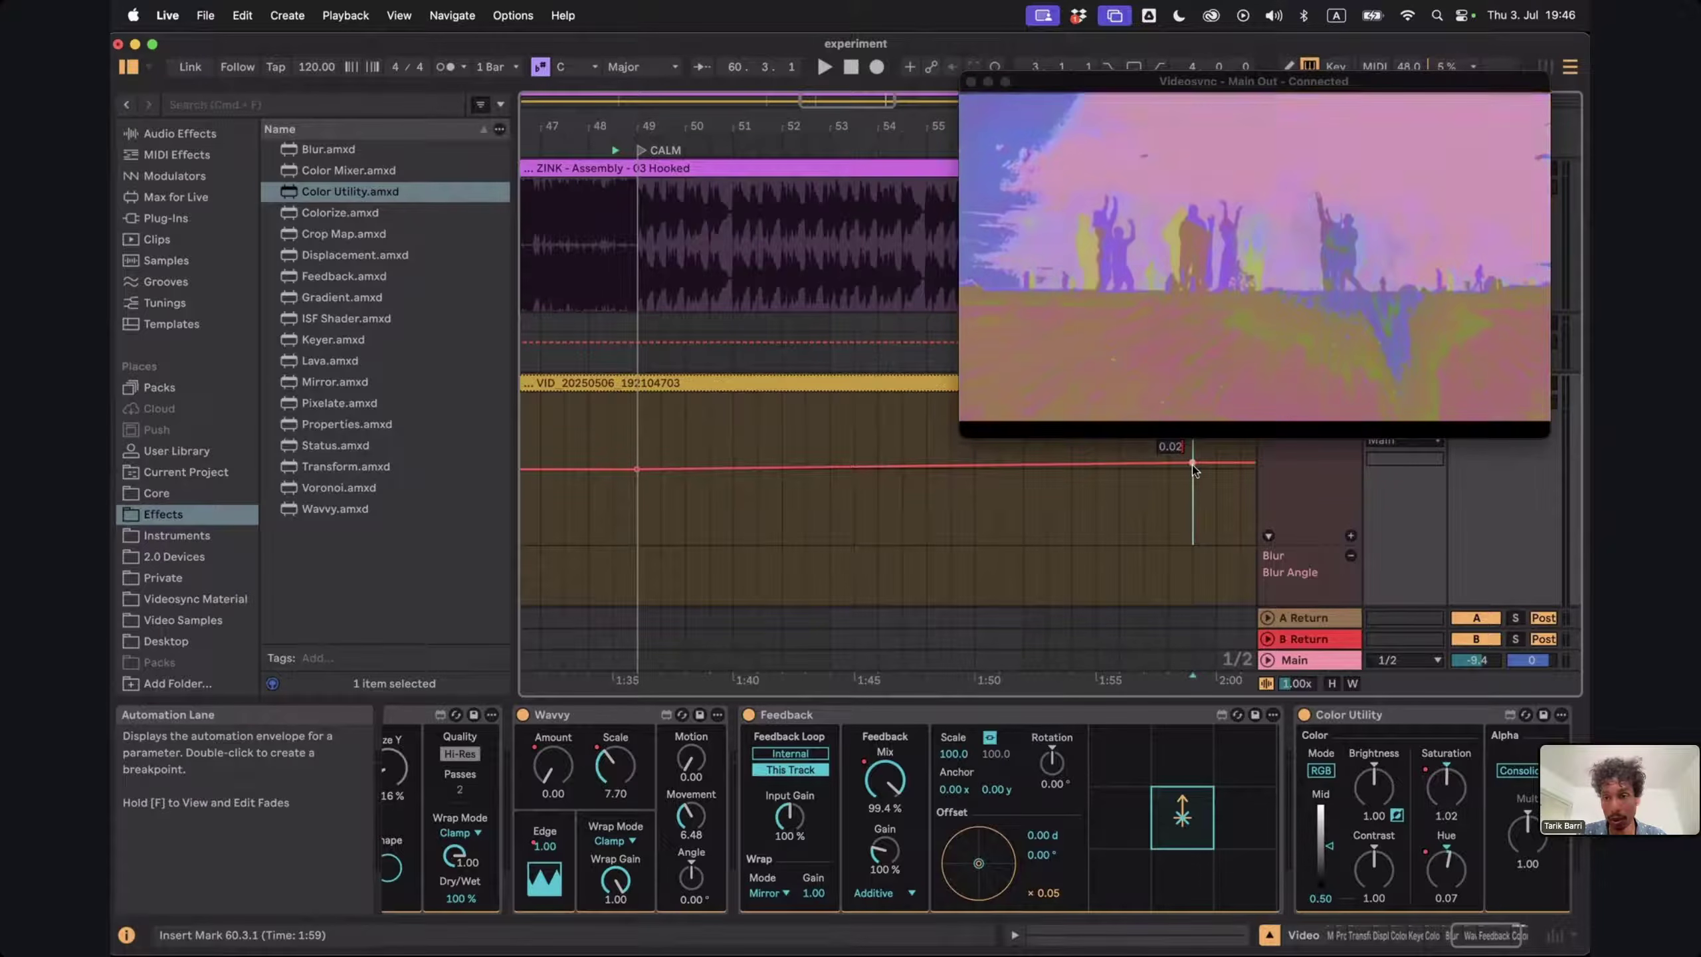
key("Return")
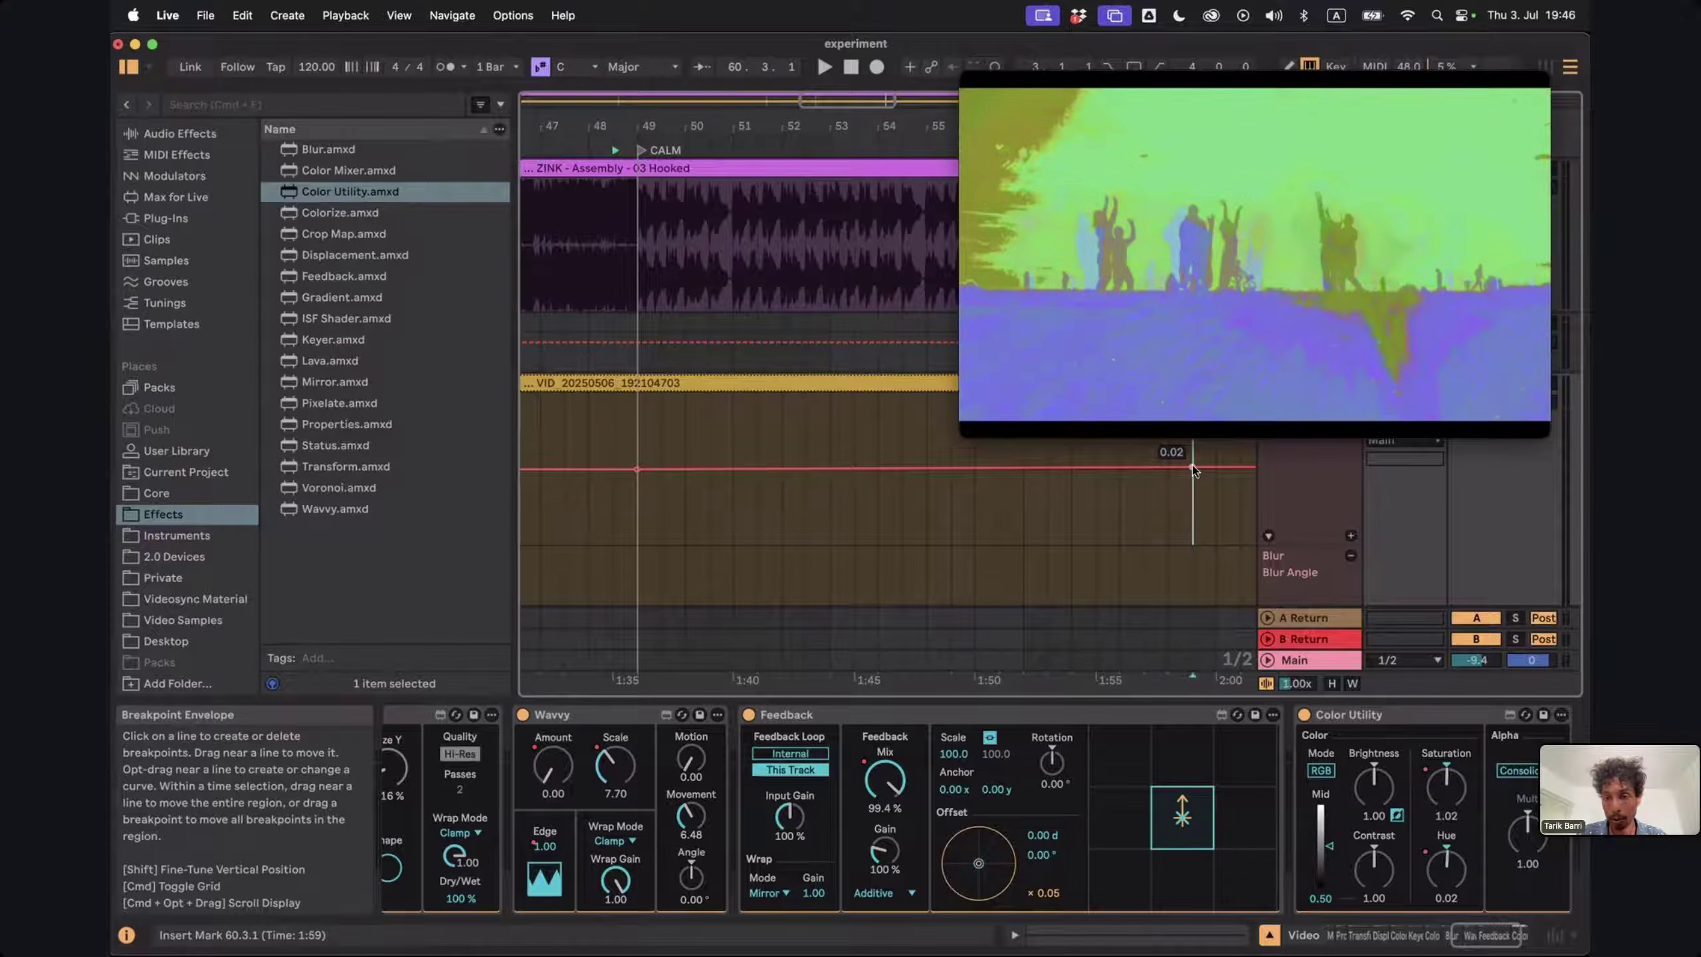
right_click(1193, 470)
left_click(1239, 434)
type("0.01")
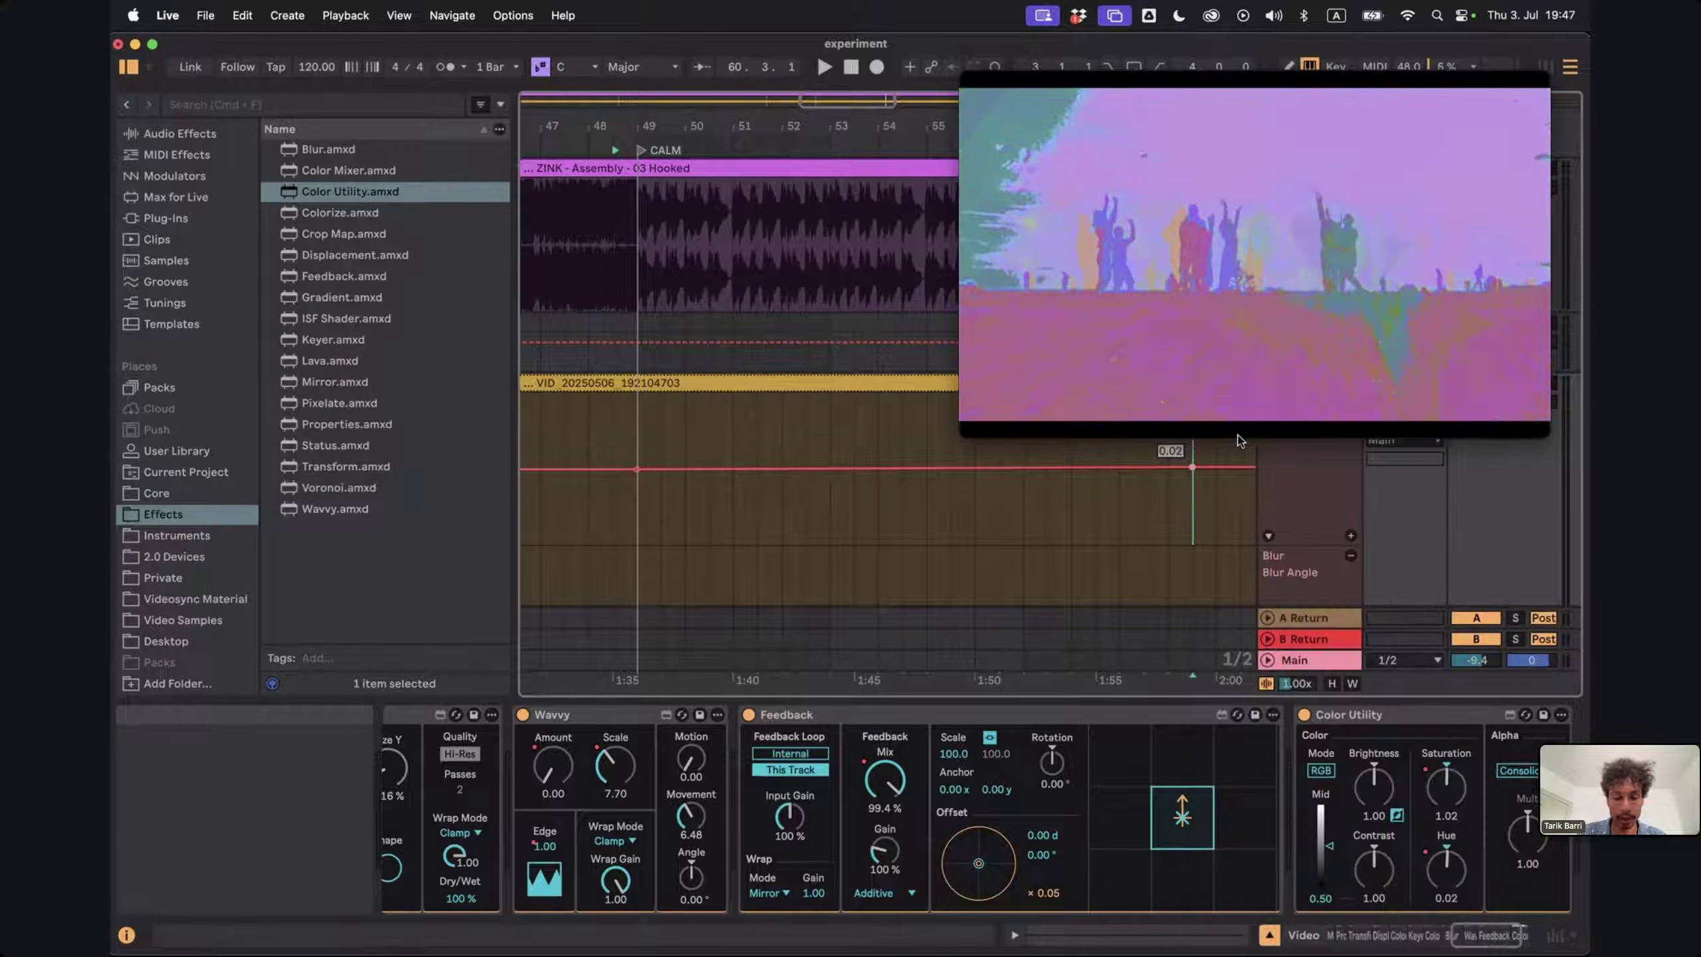
key("Return")
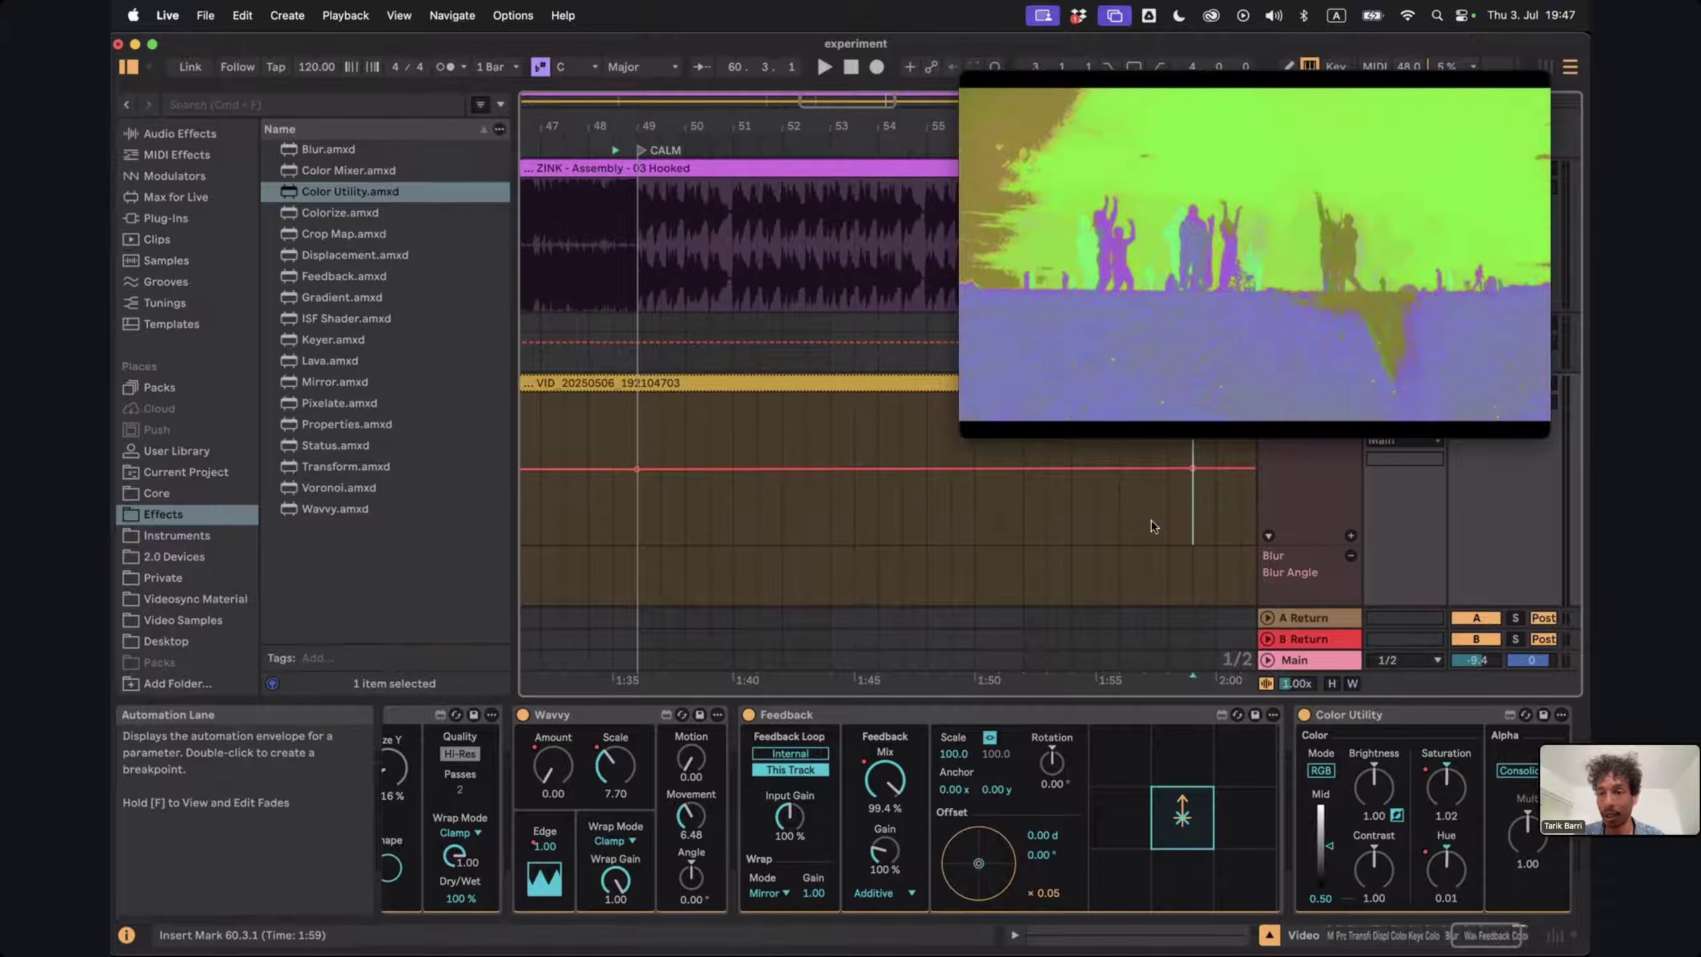
scroll(1152, 526, "left", 5)
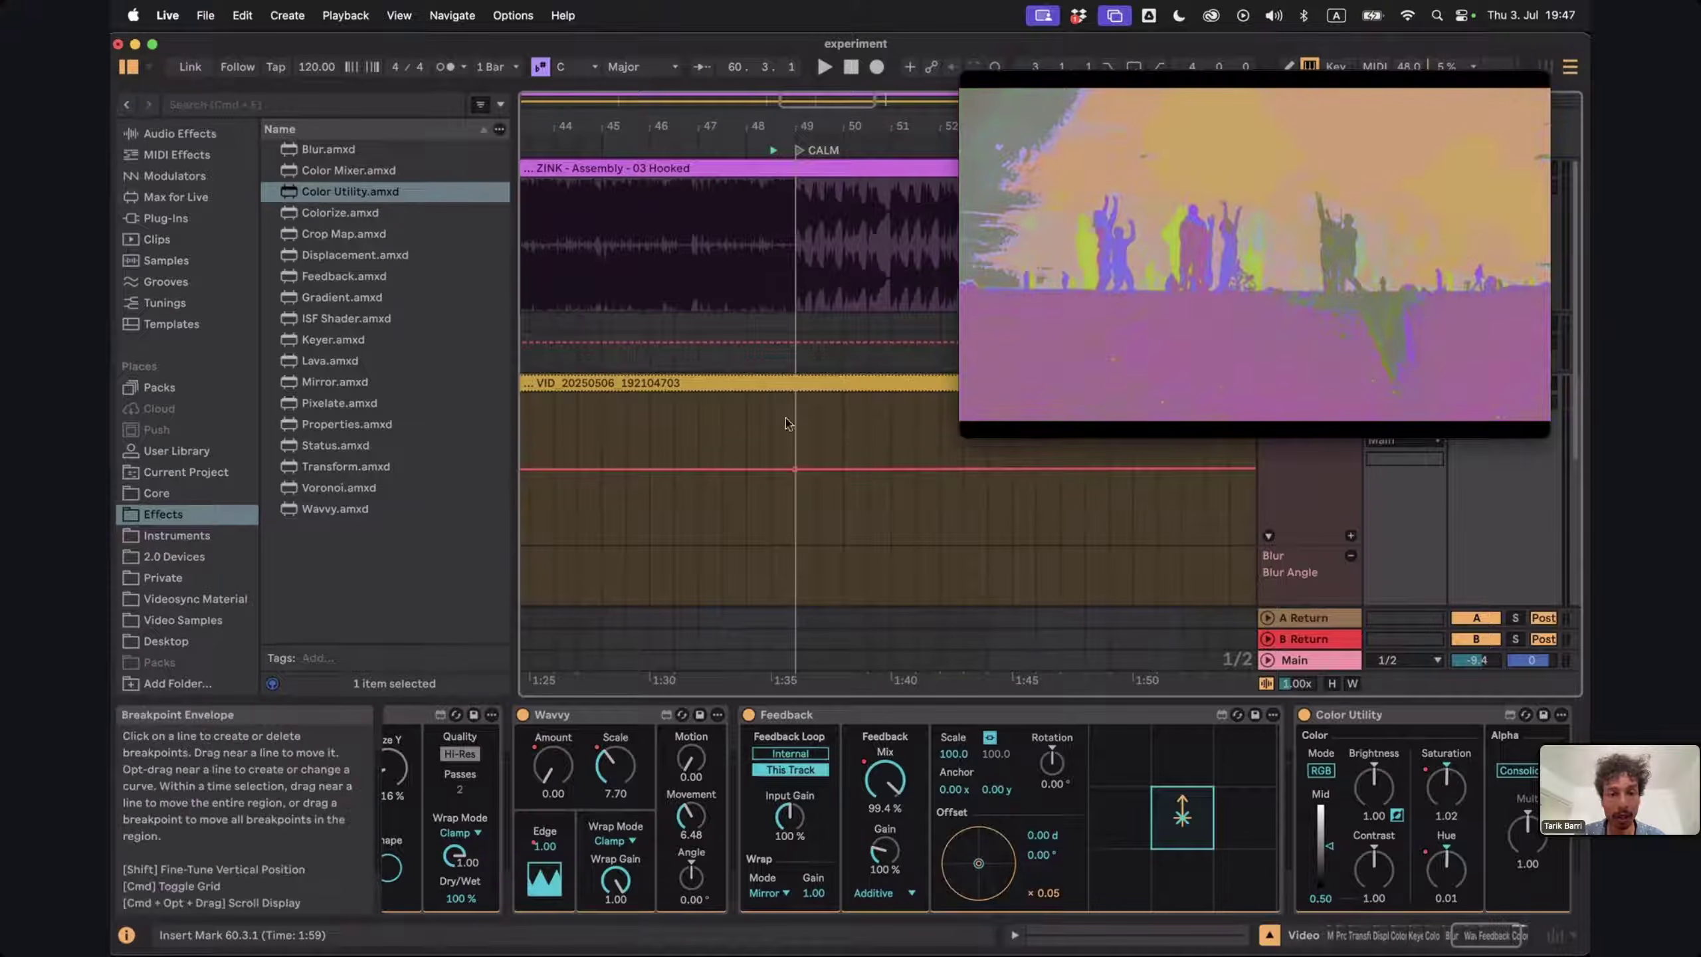
left_click(729, 428)
key("space")
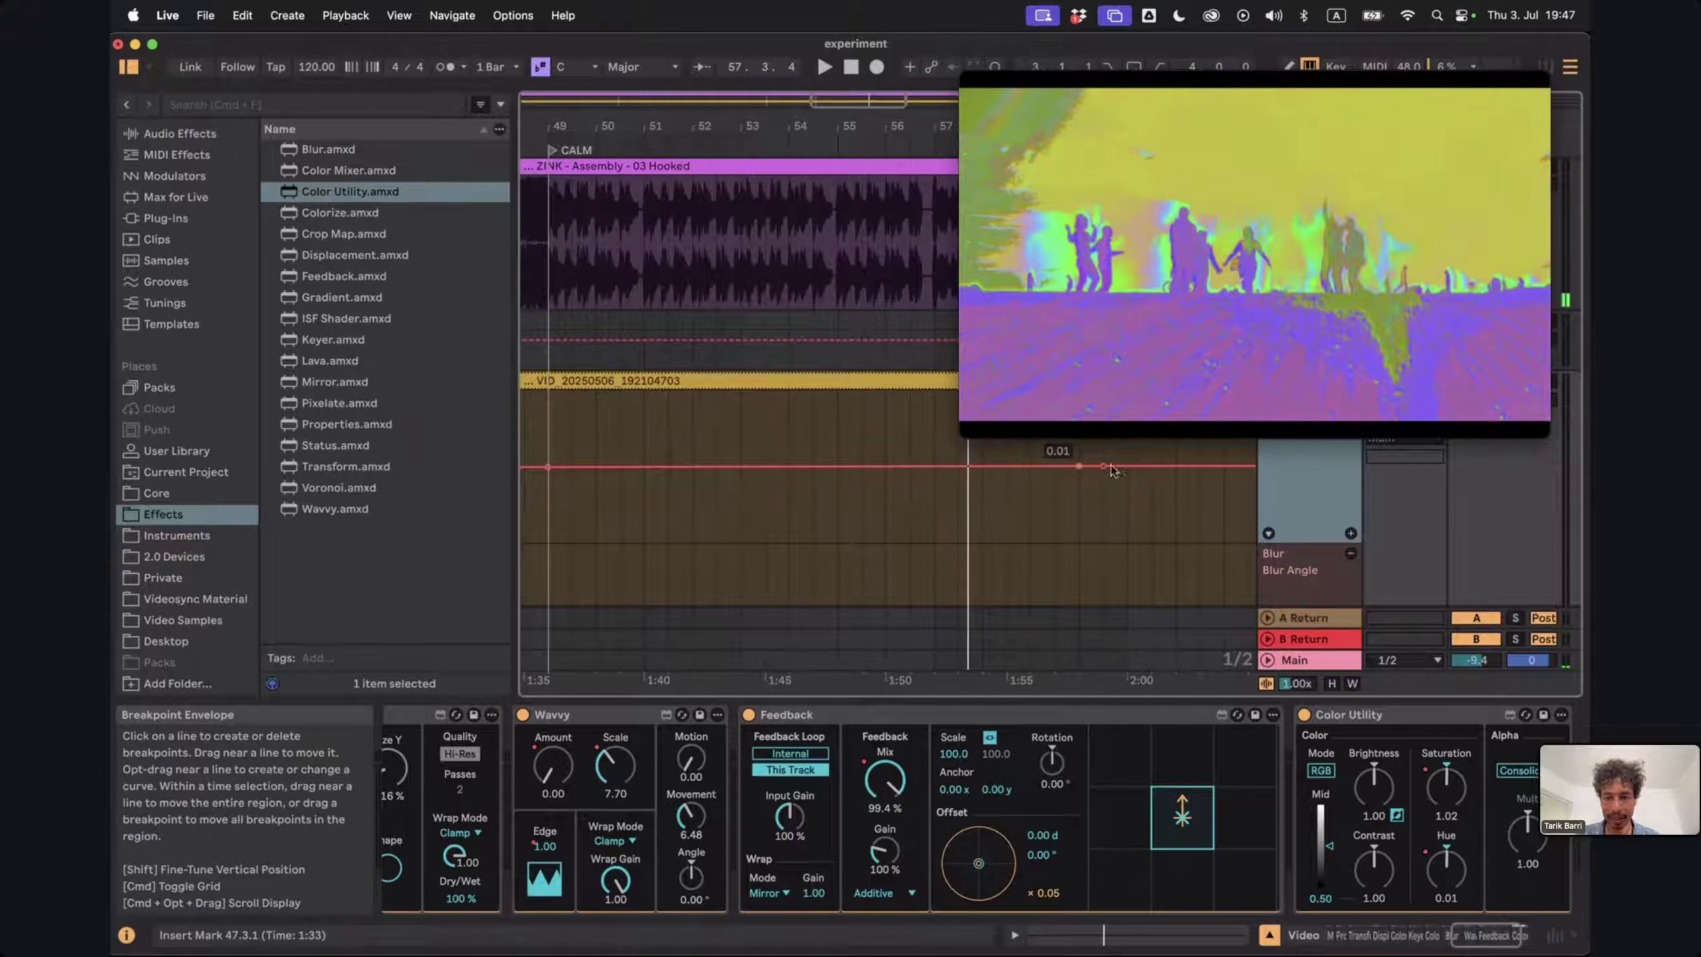
Move the hue automation's end point to bar 57 with a value of 0.03, and play from about bar 52
left_click_drag(1104, 466, 958, 463)
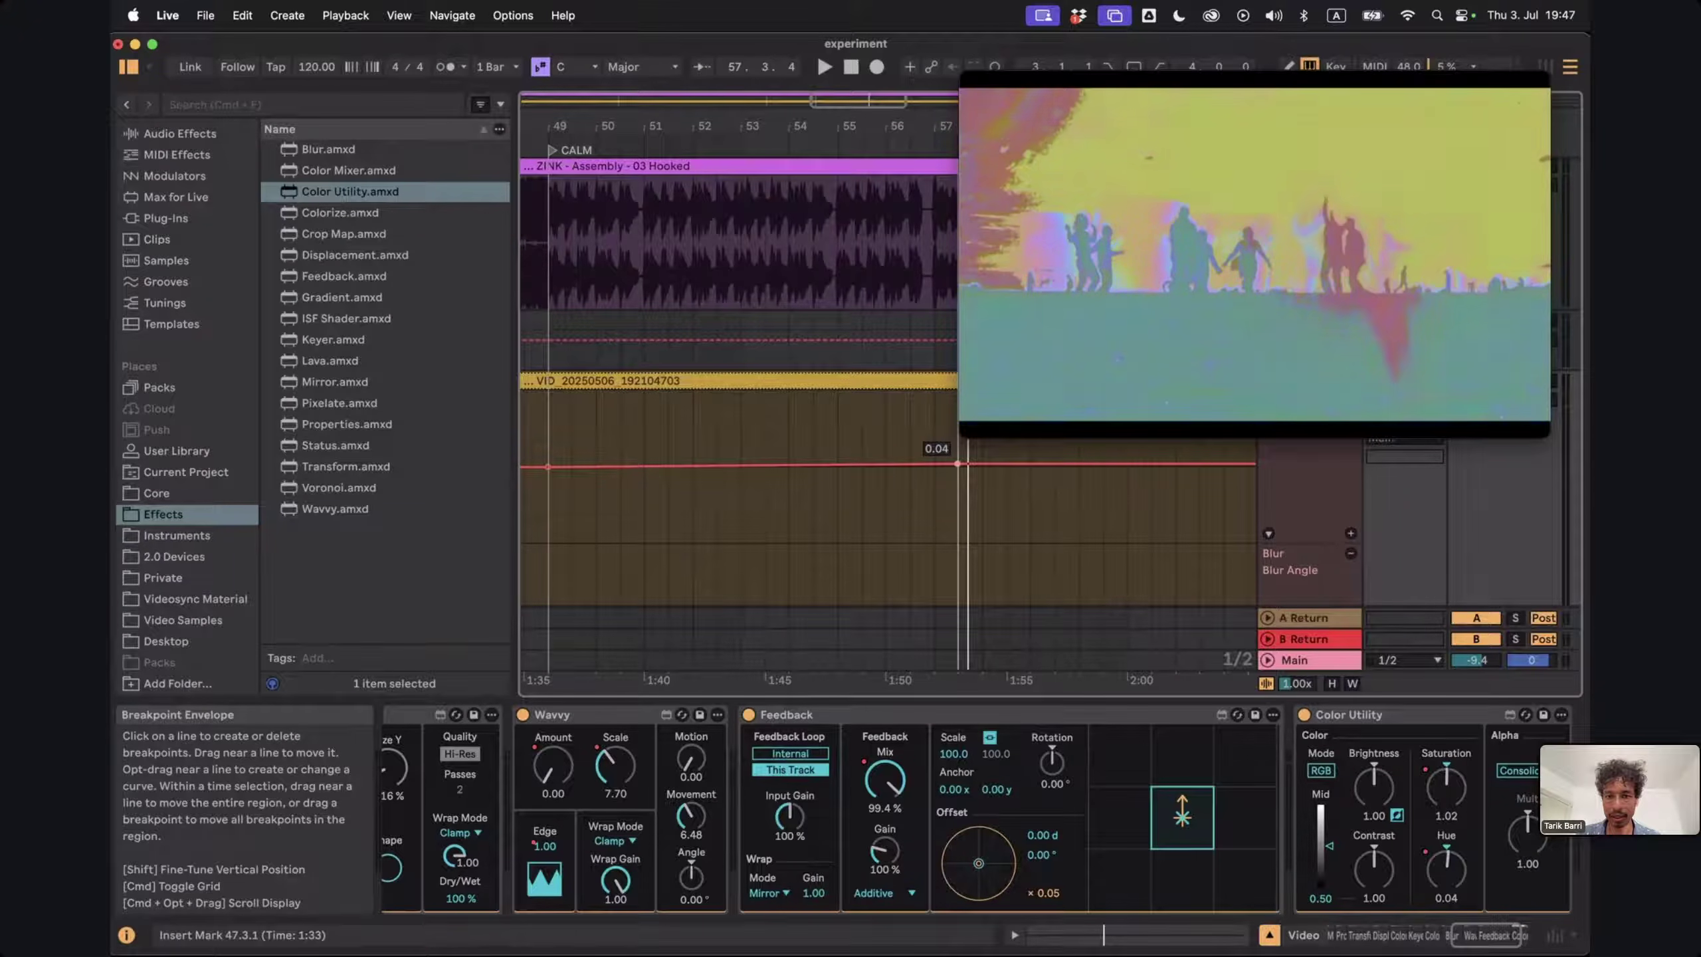
right_click(960, 465)
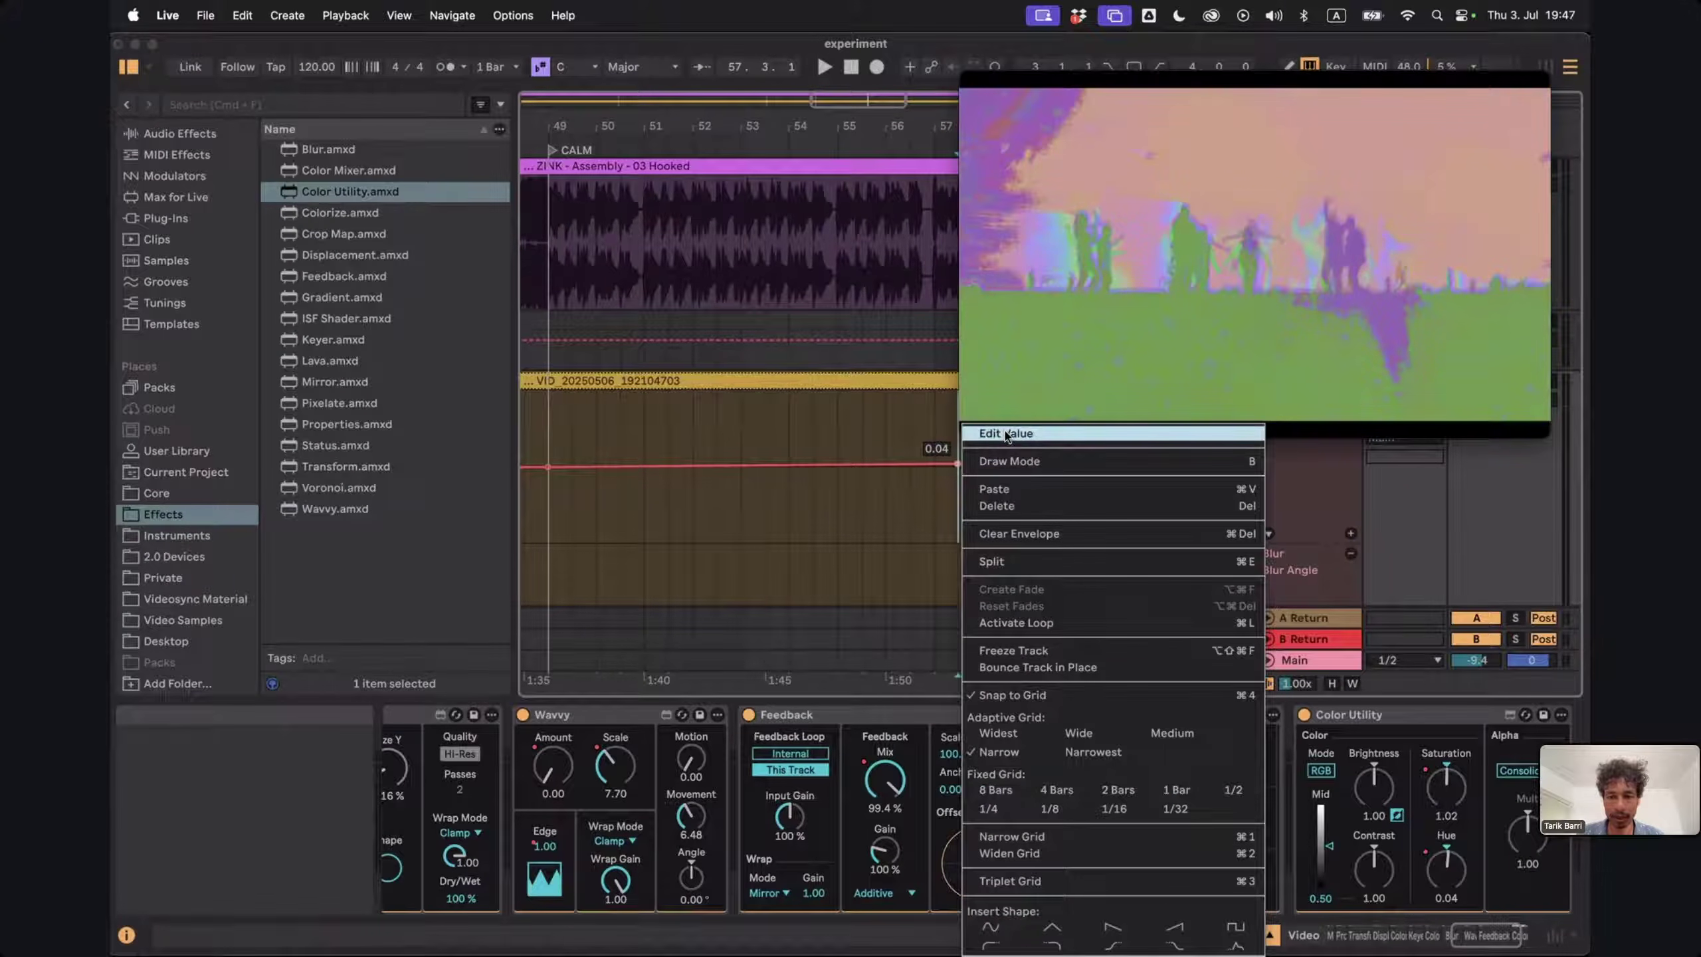
left_click(1004, 433)
type("0.03")
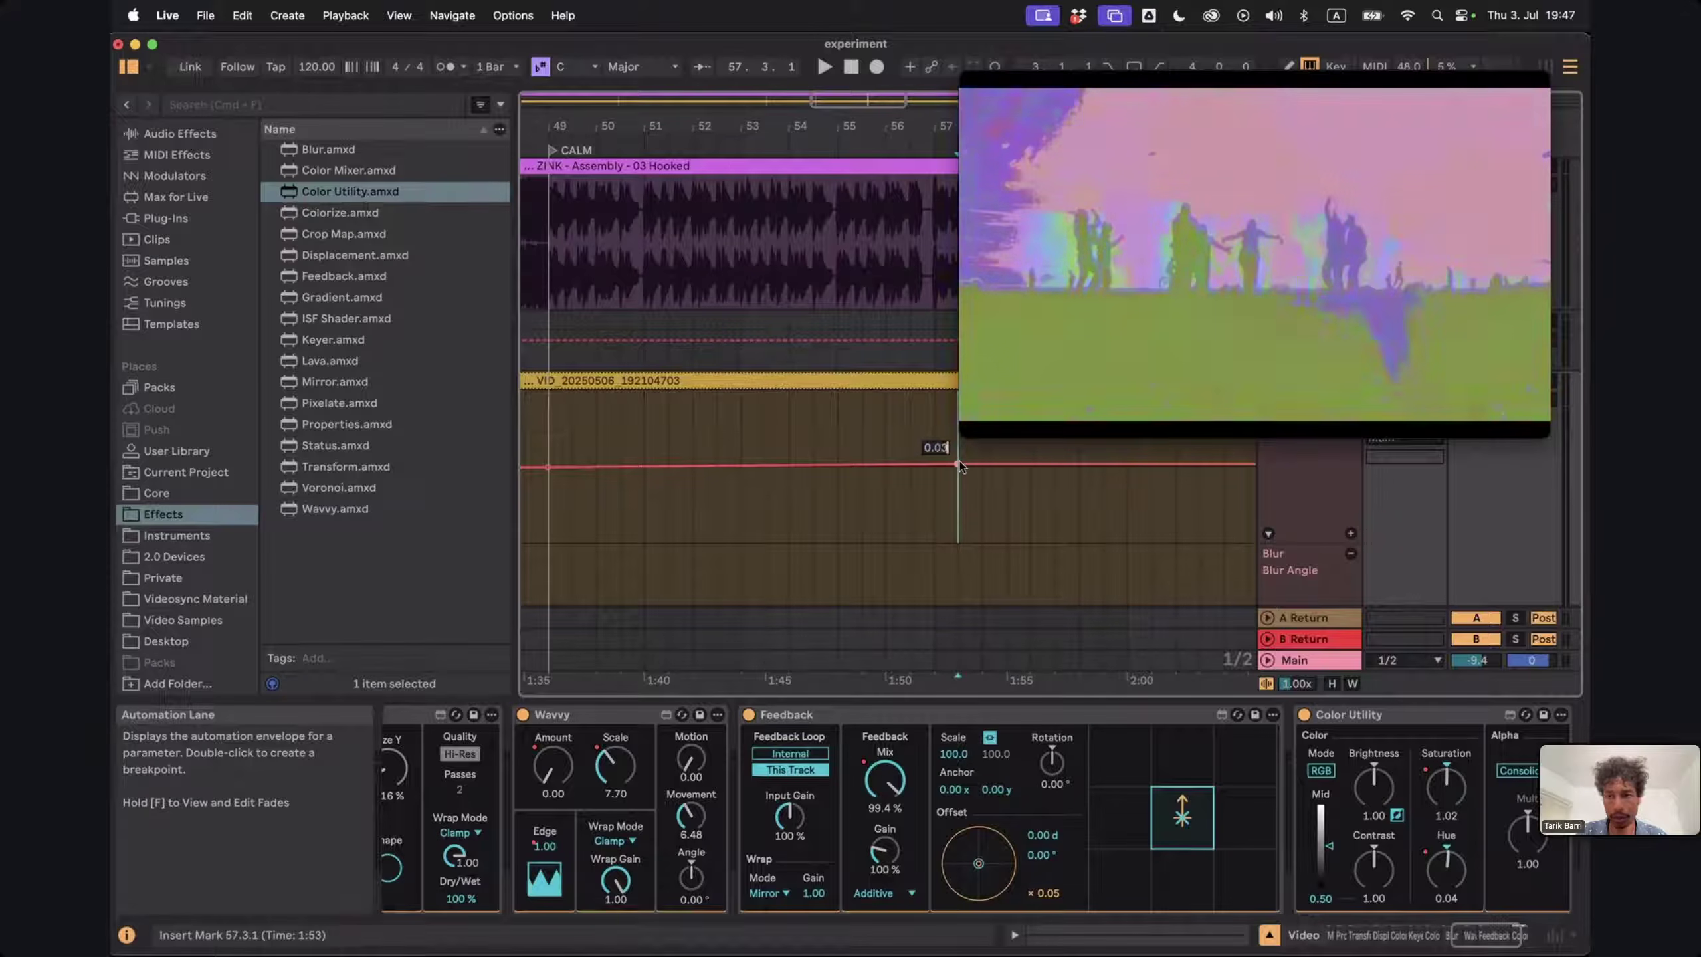
key("Return")
left_click(711, 428)
key("space")
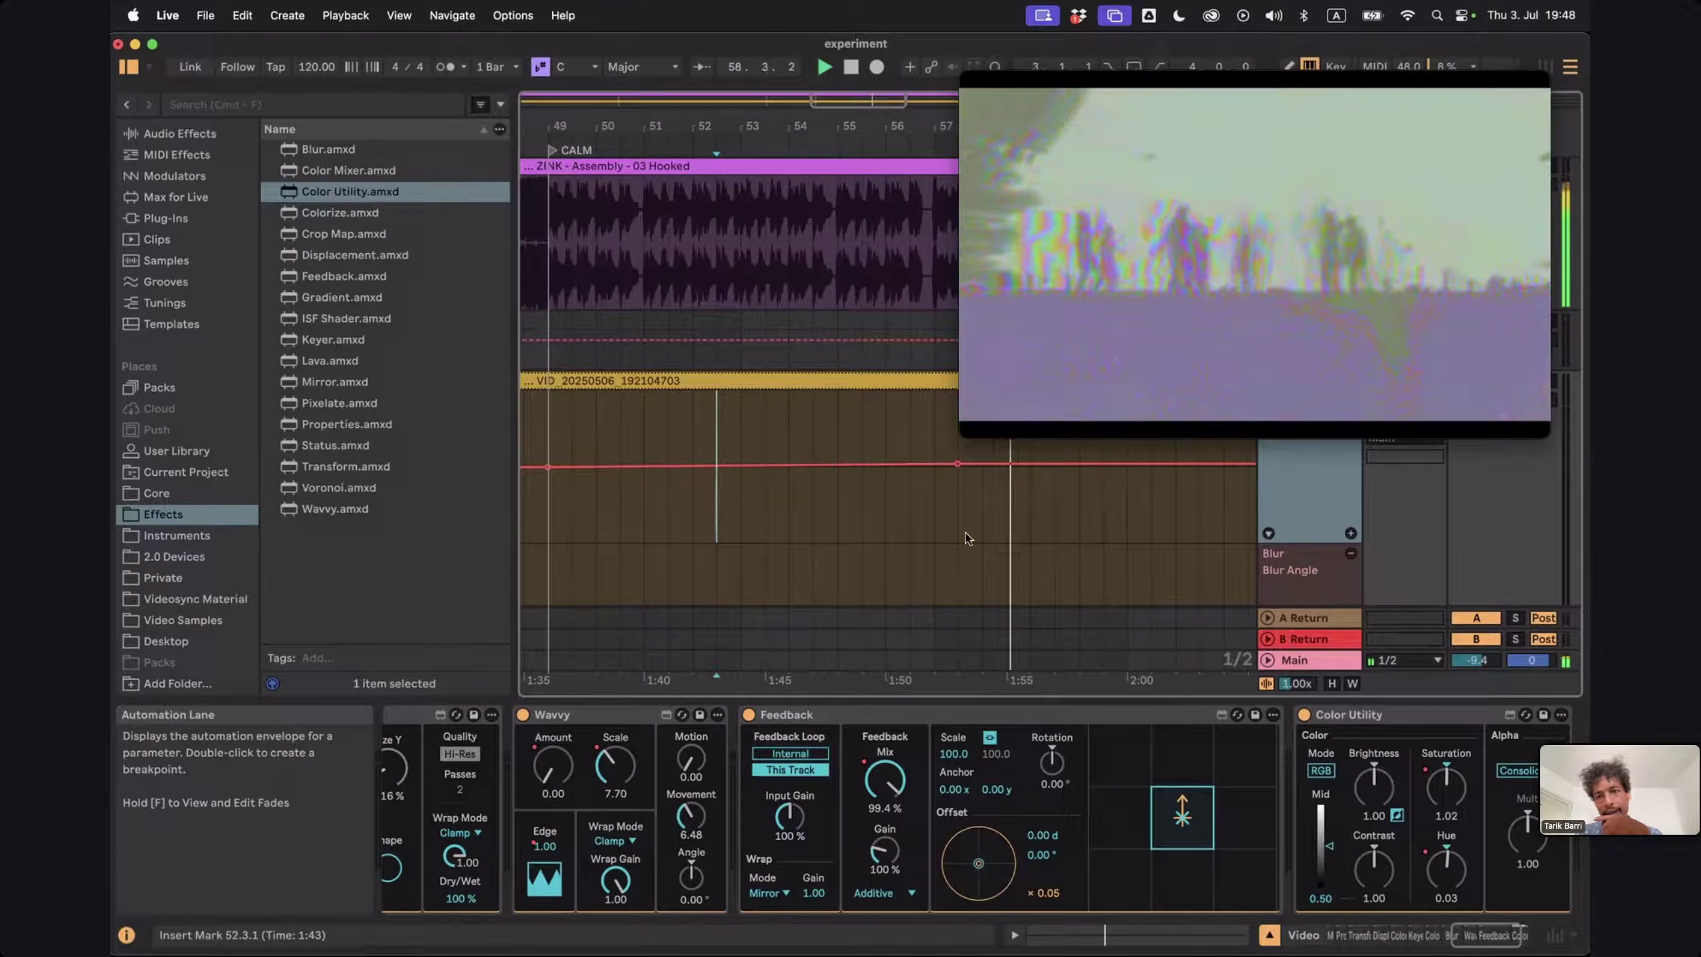
Add a hue breakpoint of about 0.30 at bar 65, curve the ramp leading up to it, and play from about bar 51
scroll(957, 533, "right", 3)
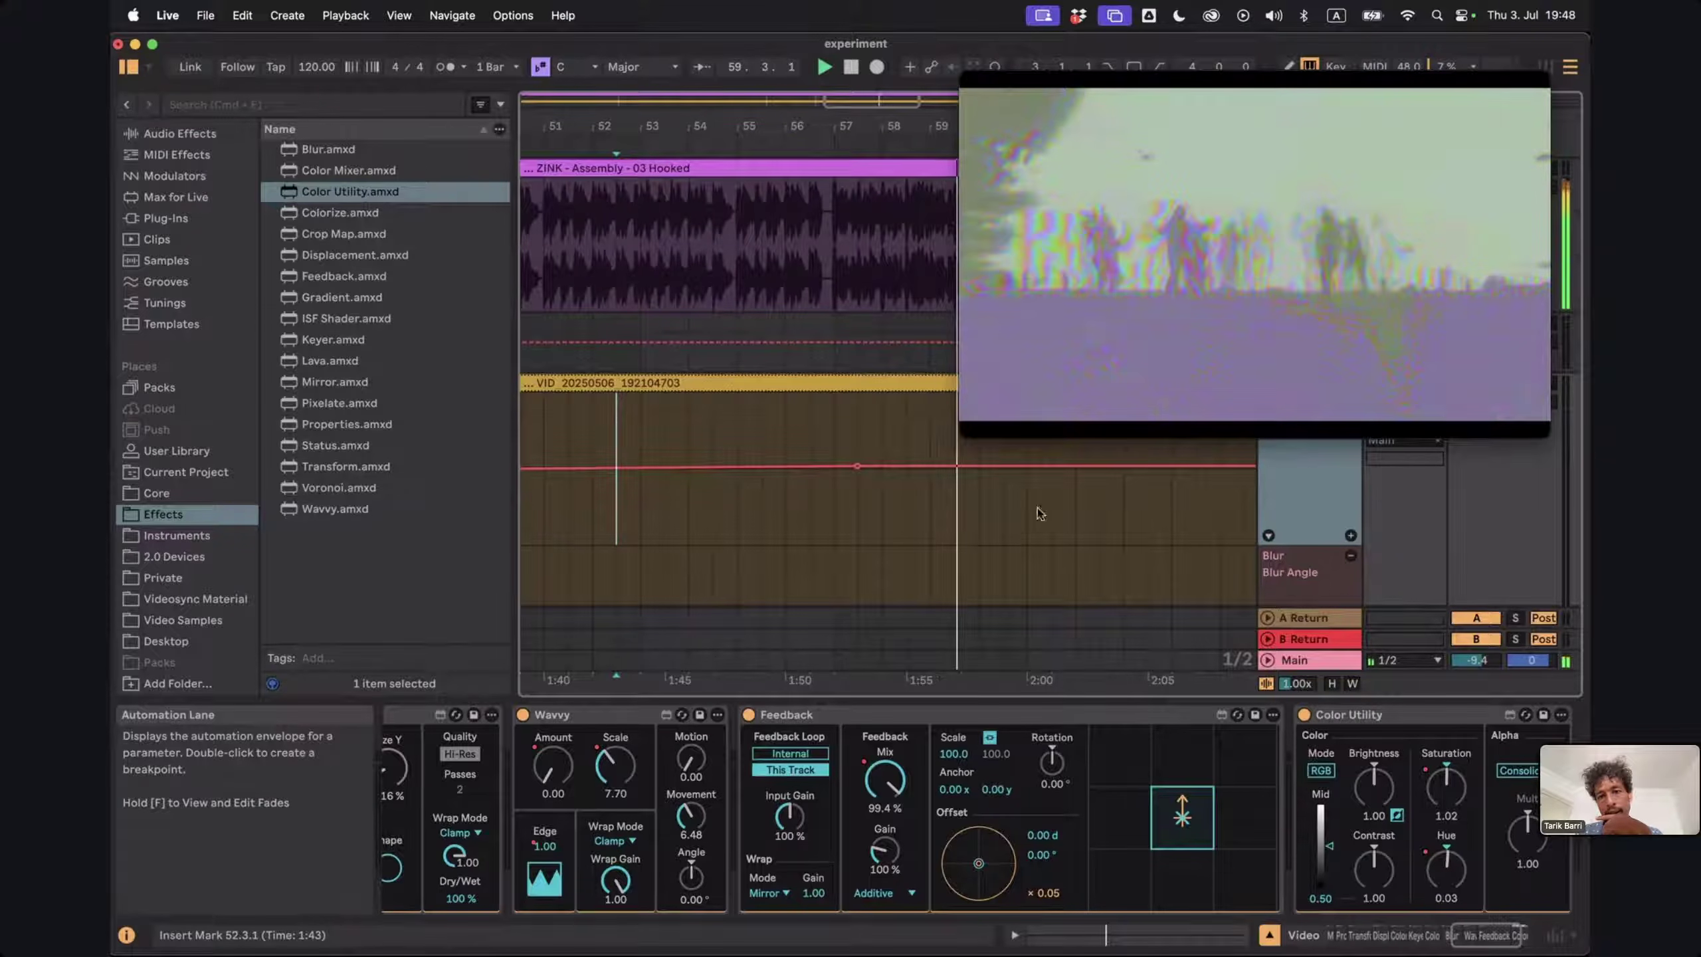
left_click(1205, 461)
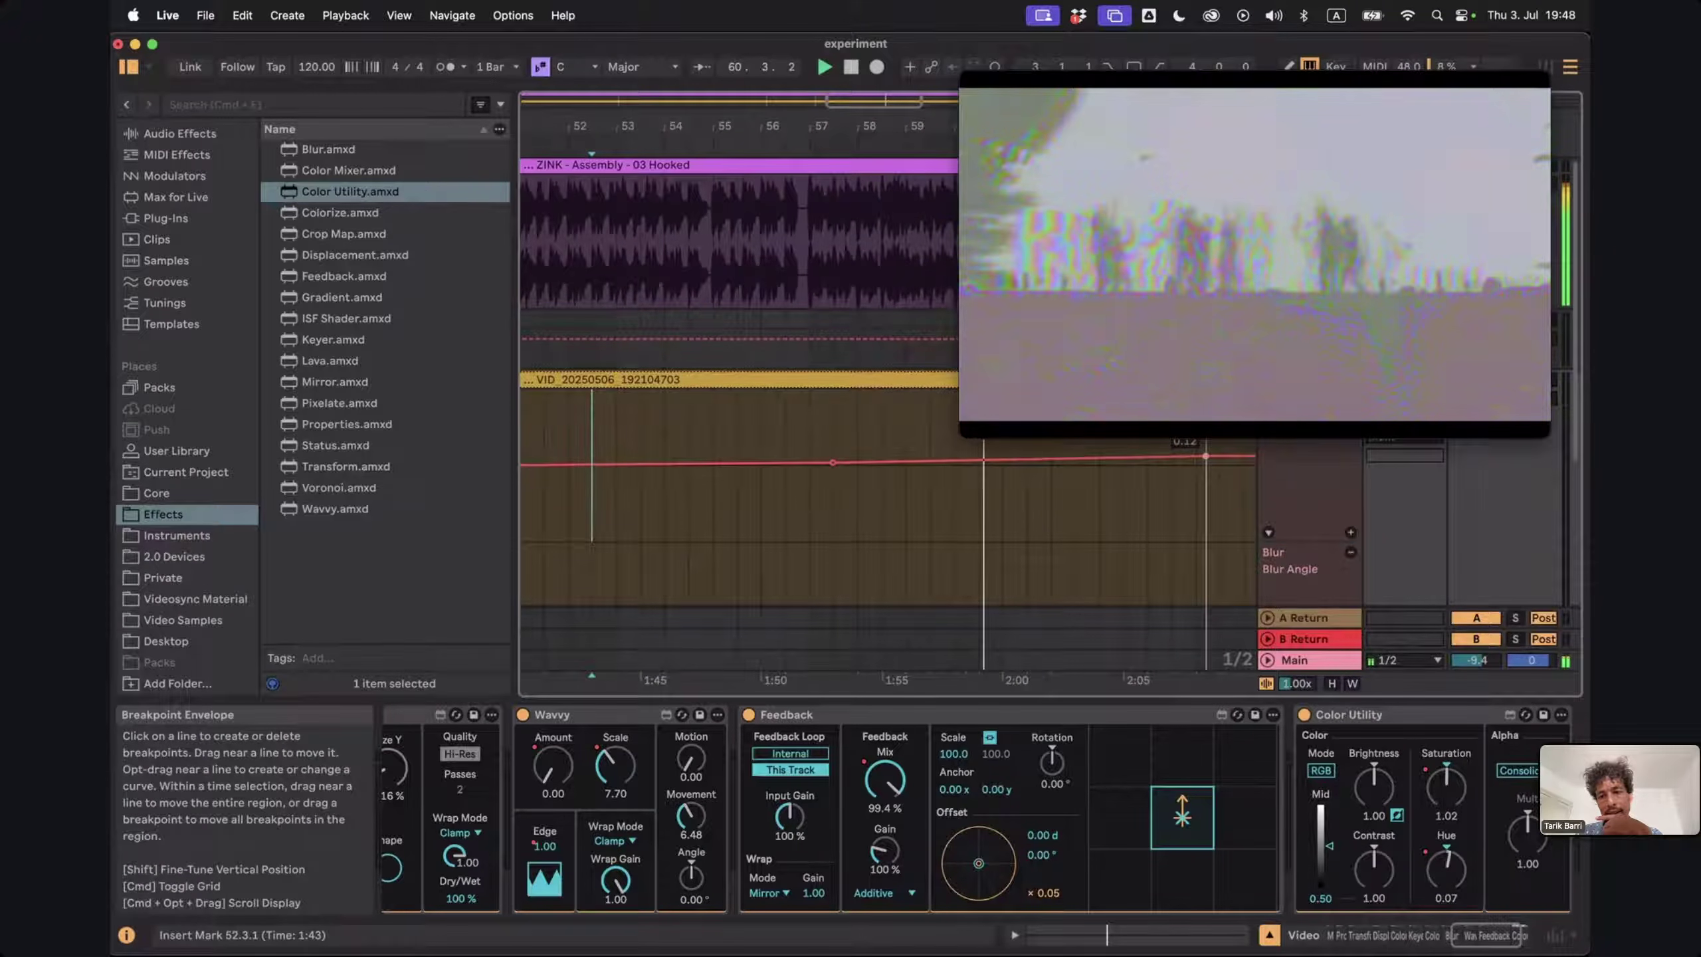
left_click_drag(1204, 466, 1204, 464)
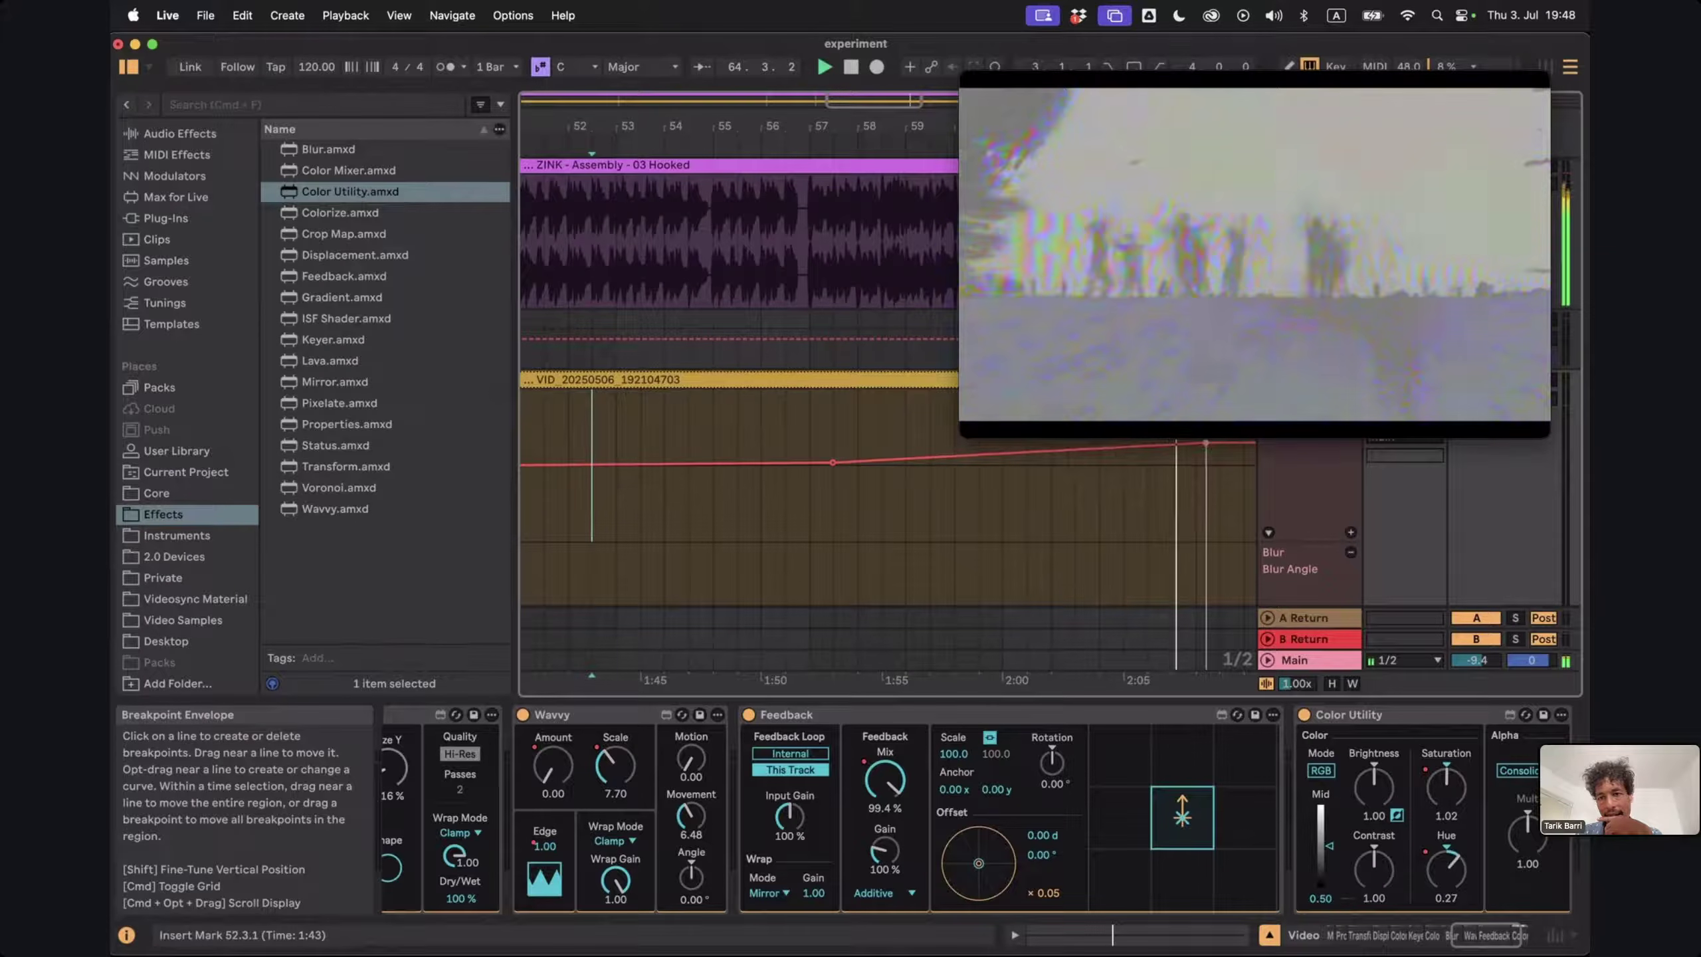
left_click(1147, 447)
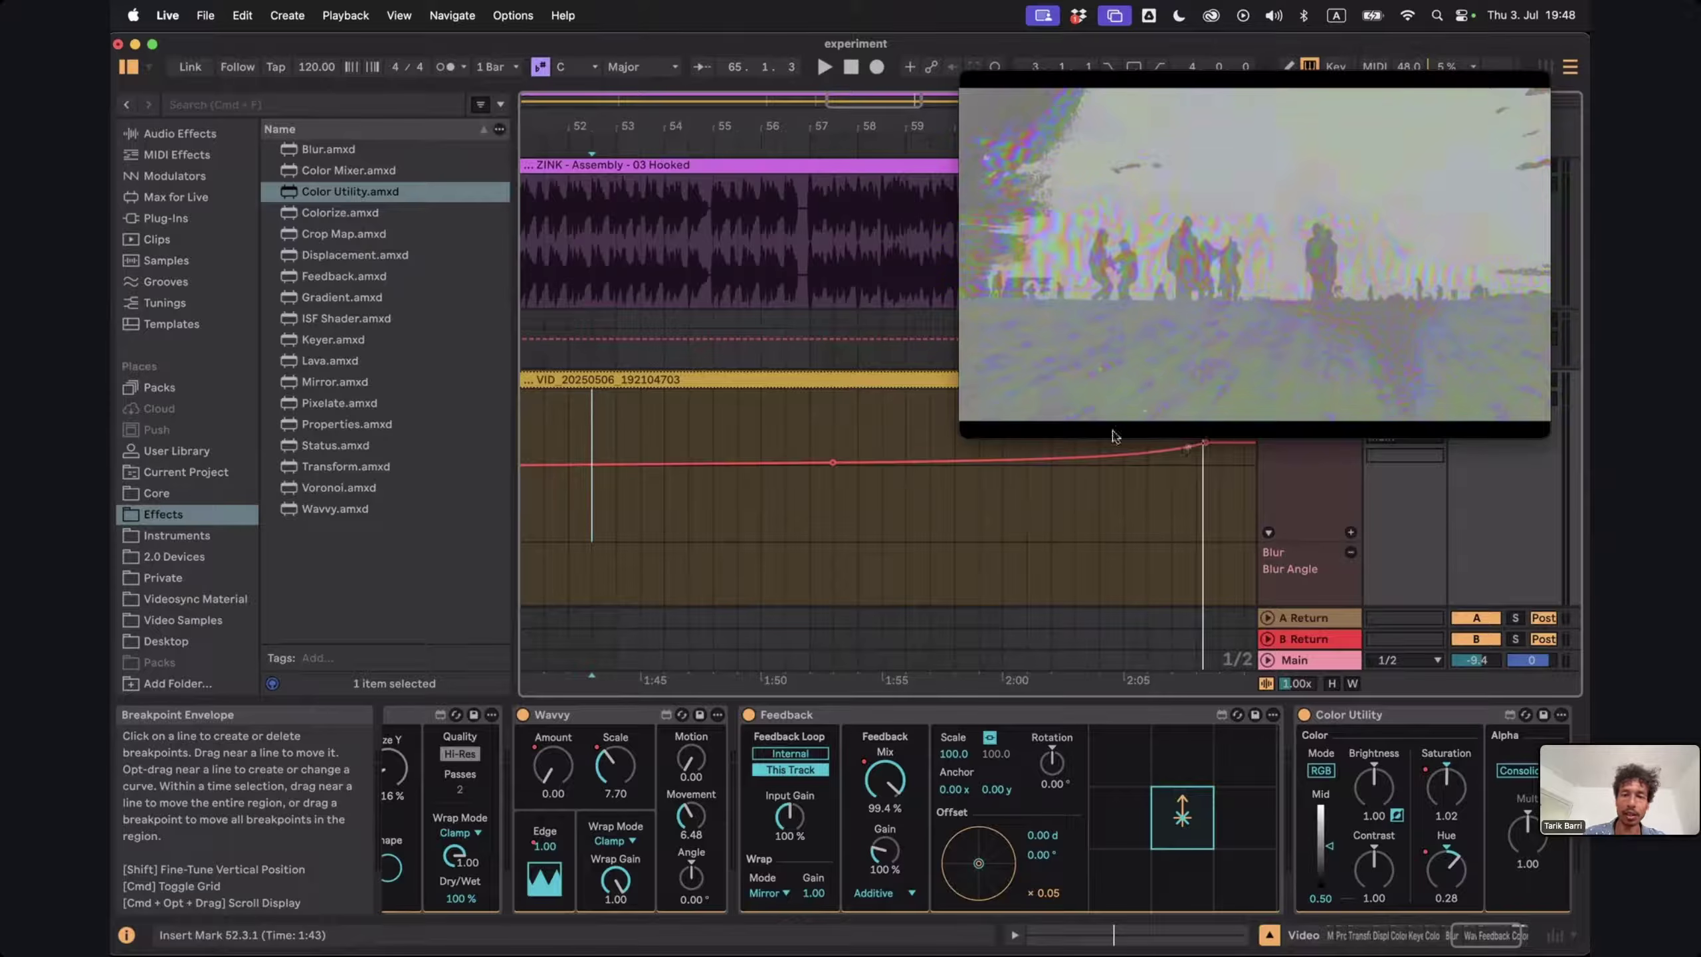
left_click(544, 418)
key("space")
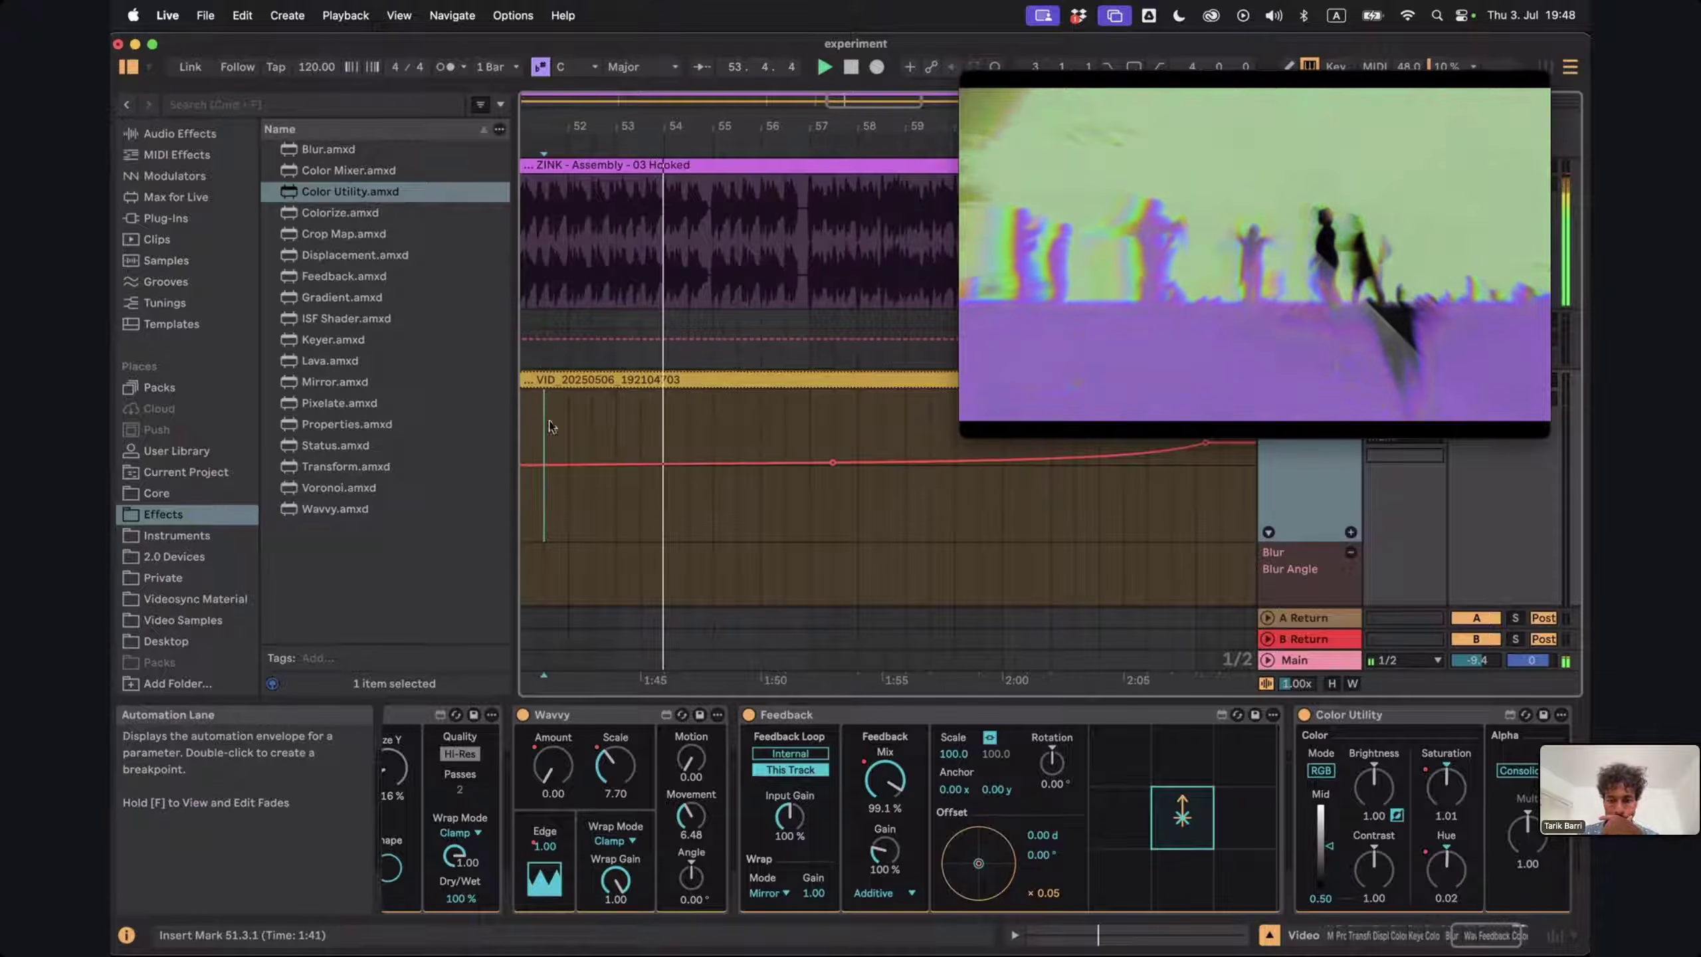
Automate the Feedback device's scale from 100.0 % at bar 57 to 97.9 % at bar 65
left_click(890, 785)
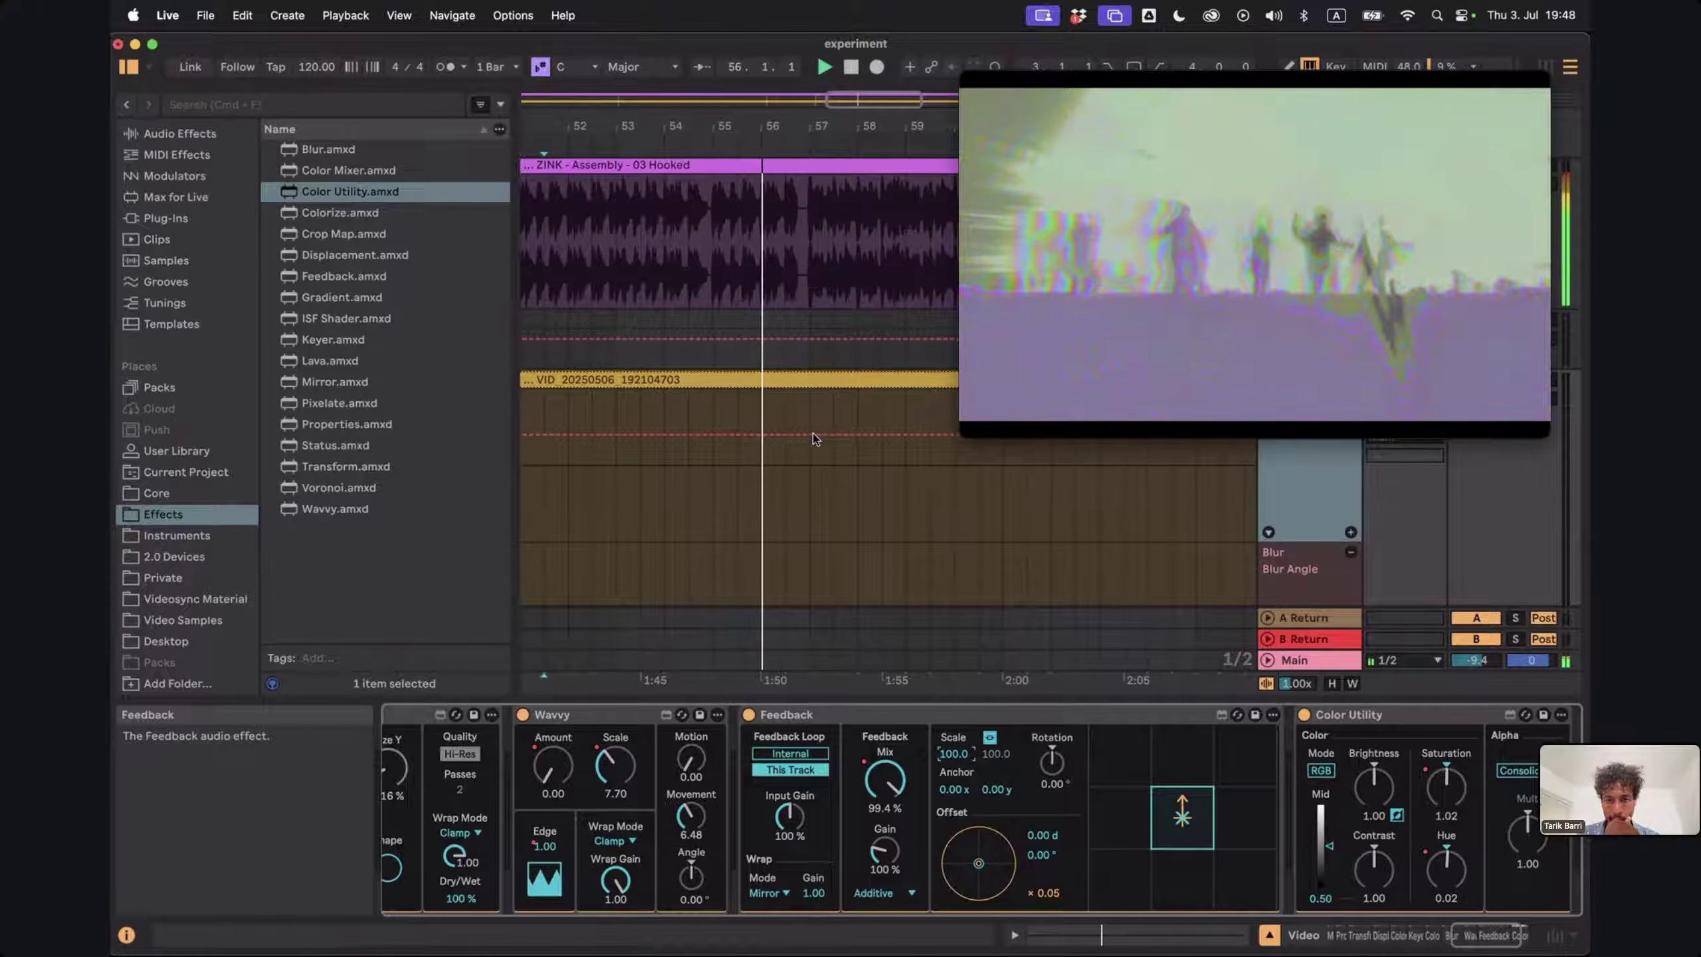
scroll(817, 436, "down", 3)
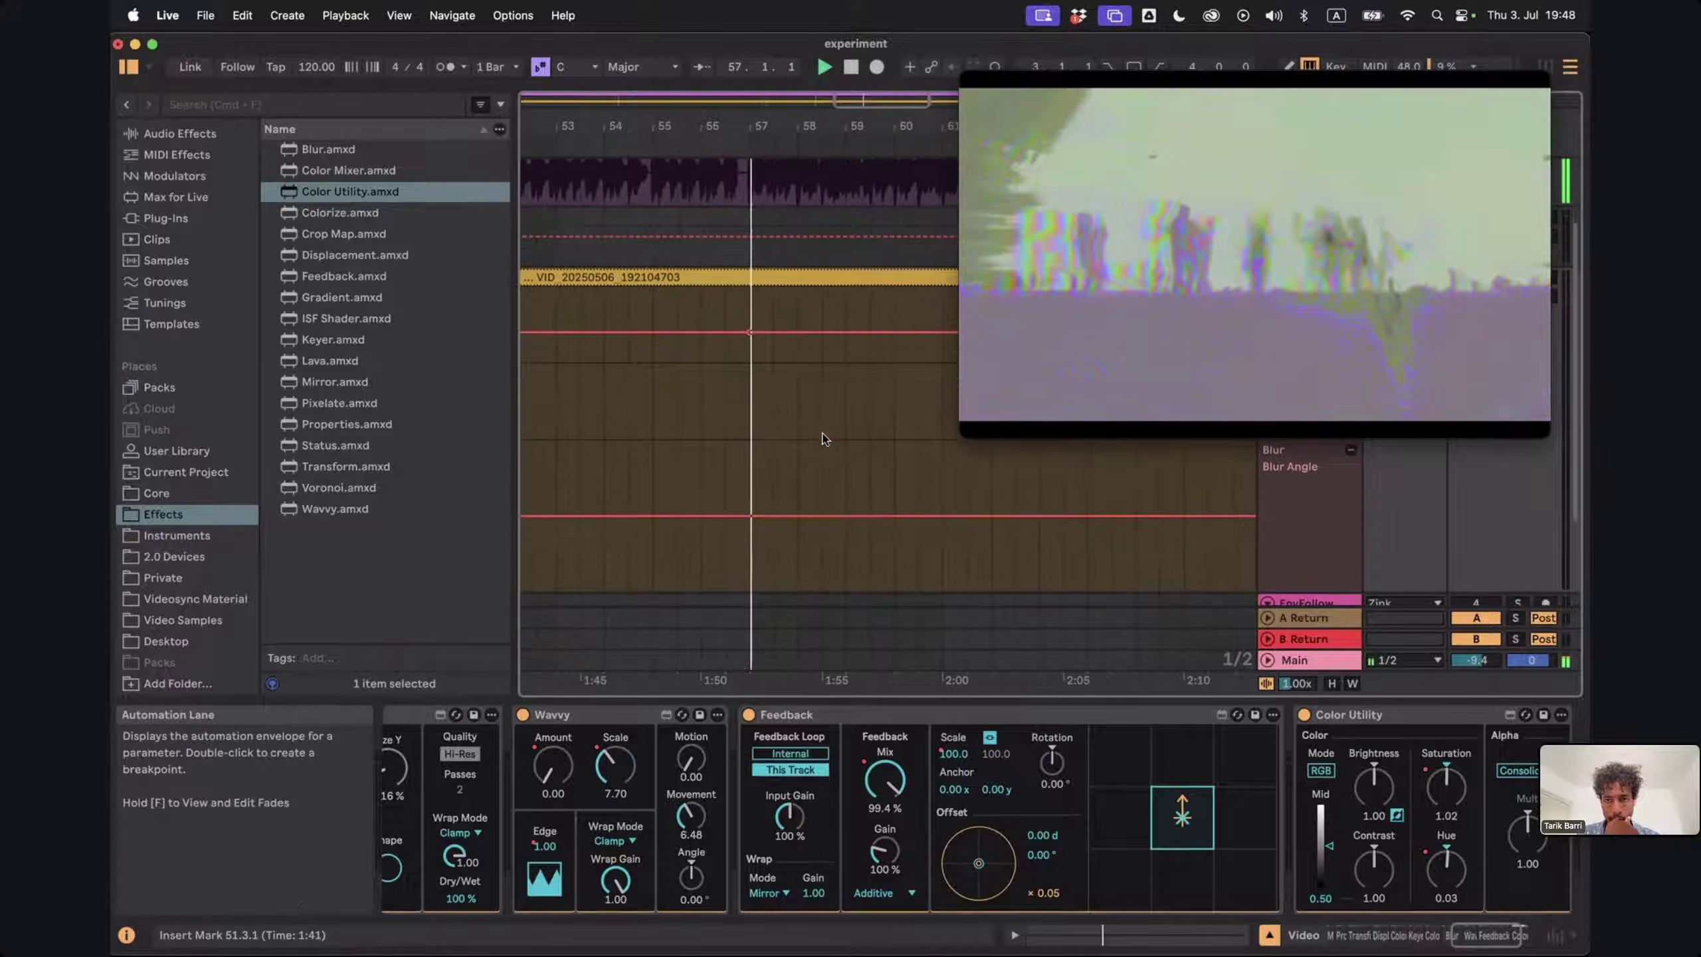
scroll(825, 439, "up", 2)
scroll(803, 434, "up", 1)
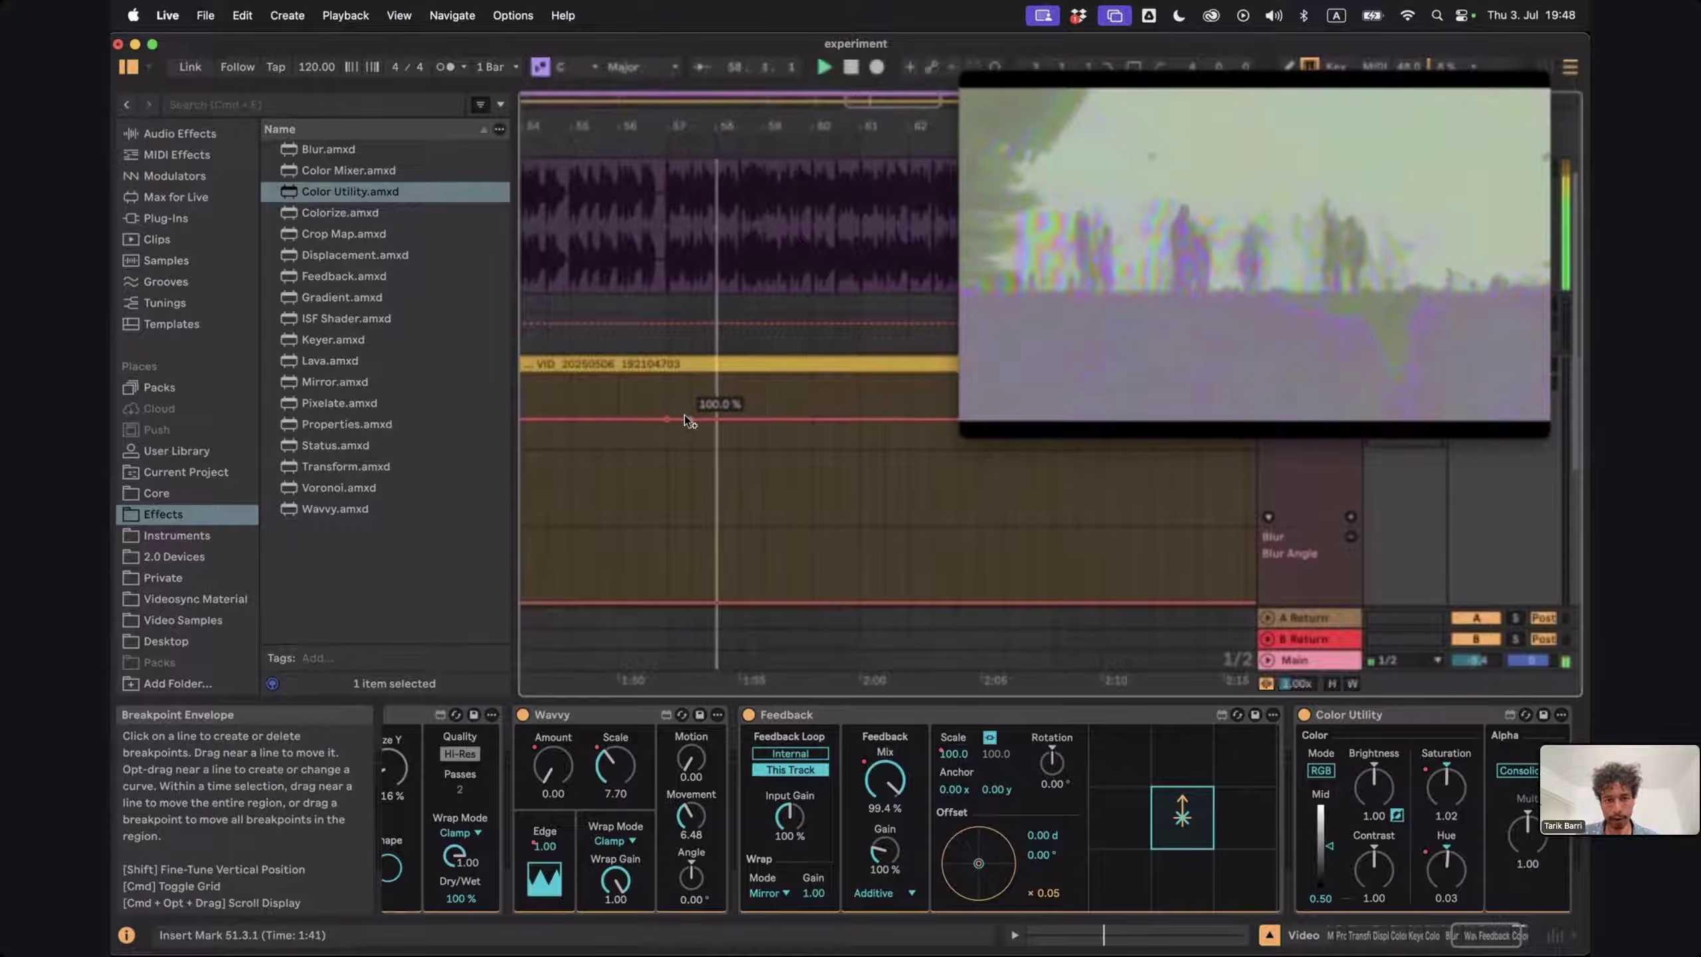
left_click_drag(740, 419, 931, 420)
scroll(910, 415, "right", 5)
scroll(910, 416, "up", 1)
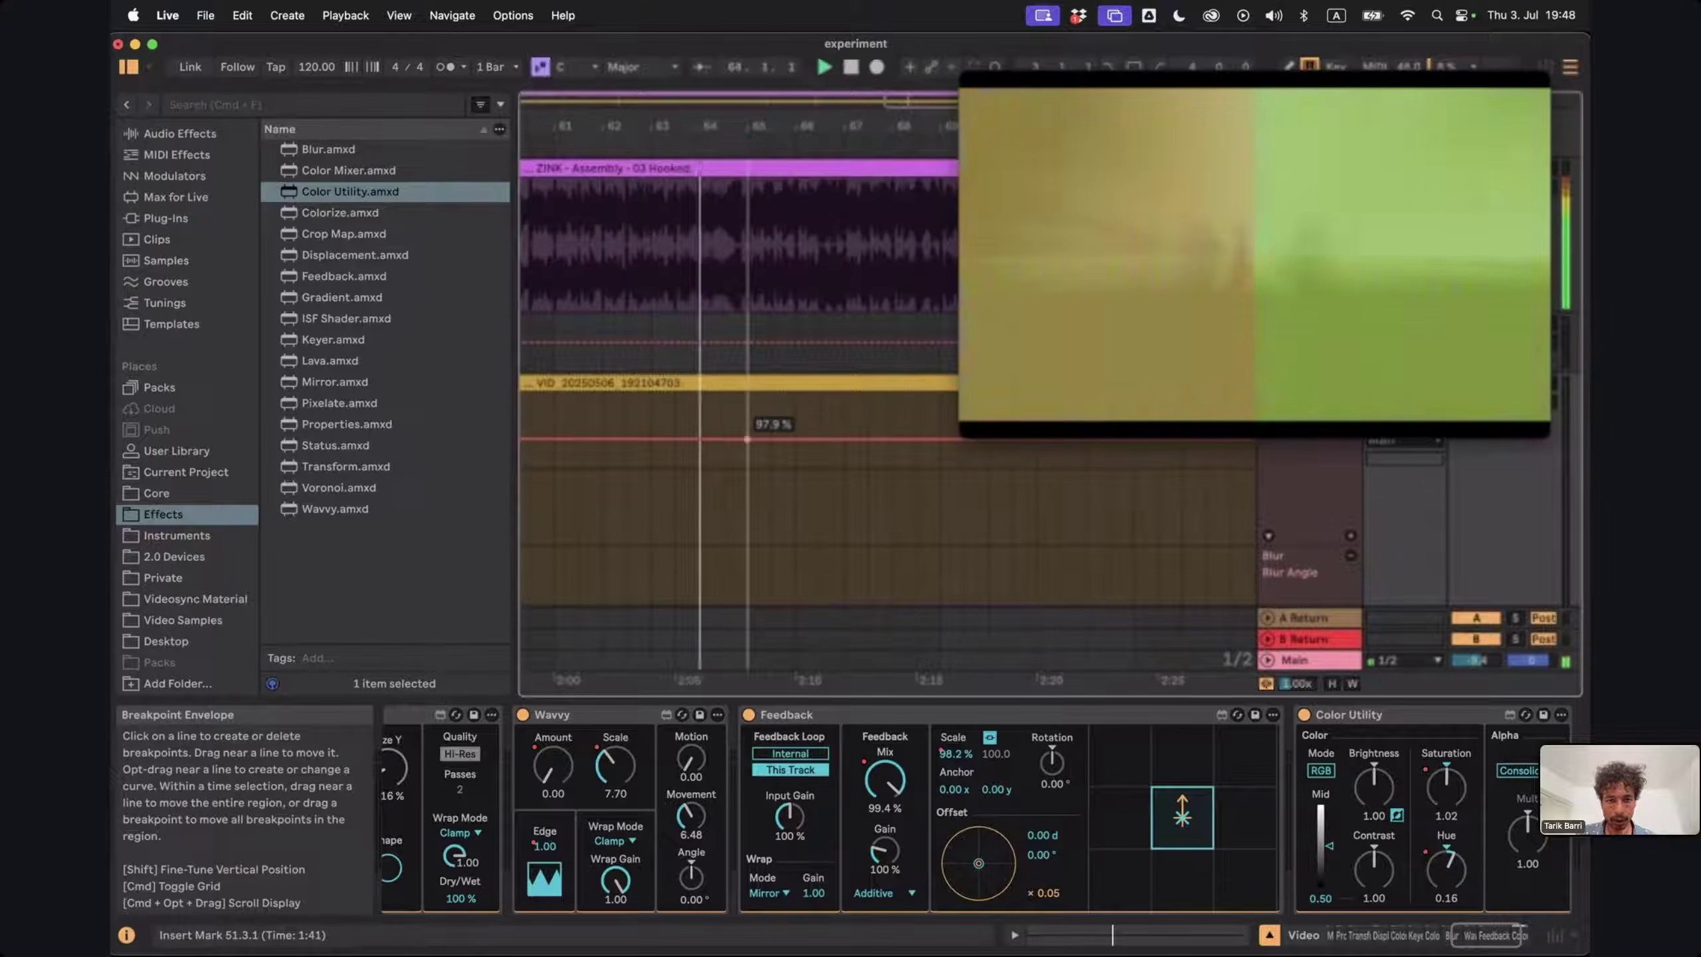
Stop playback and raise the Feedback scale automation's breakpoint at bar 65 to about 104 %
right_click(741, 437)
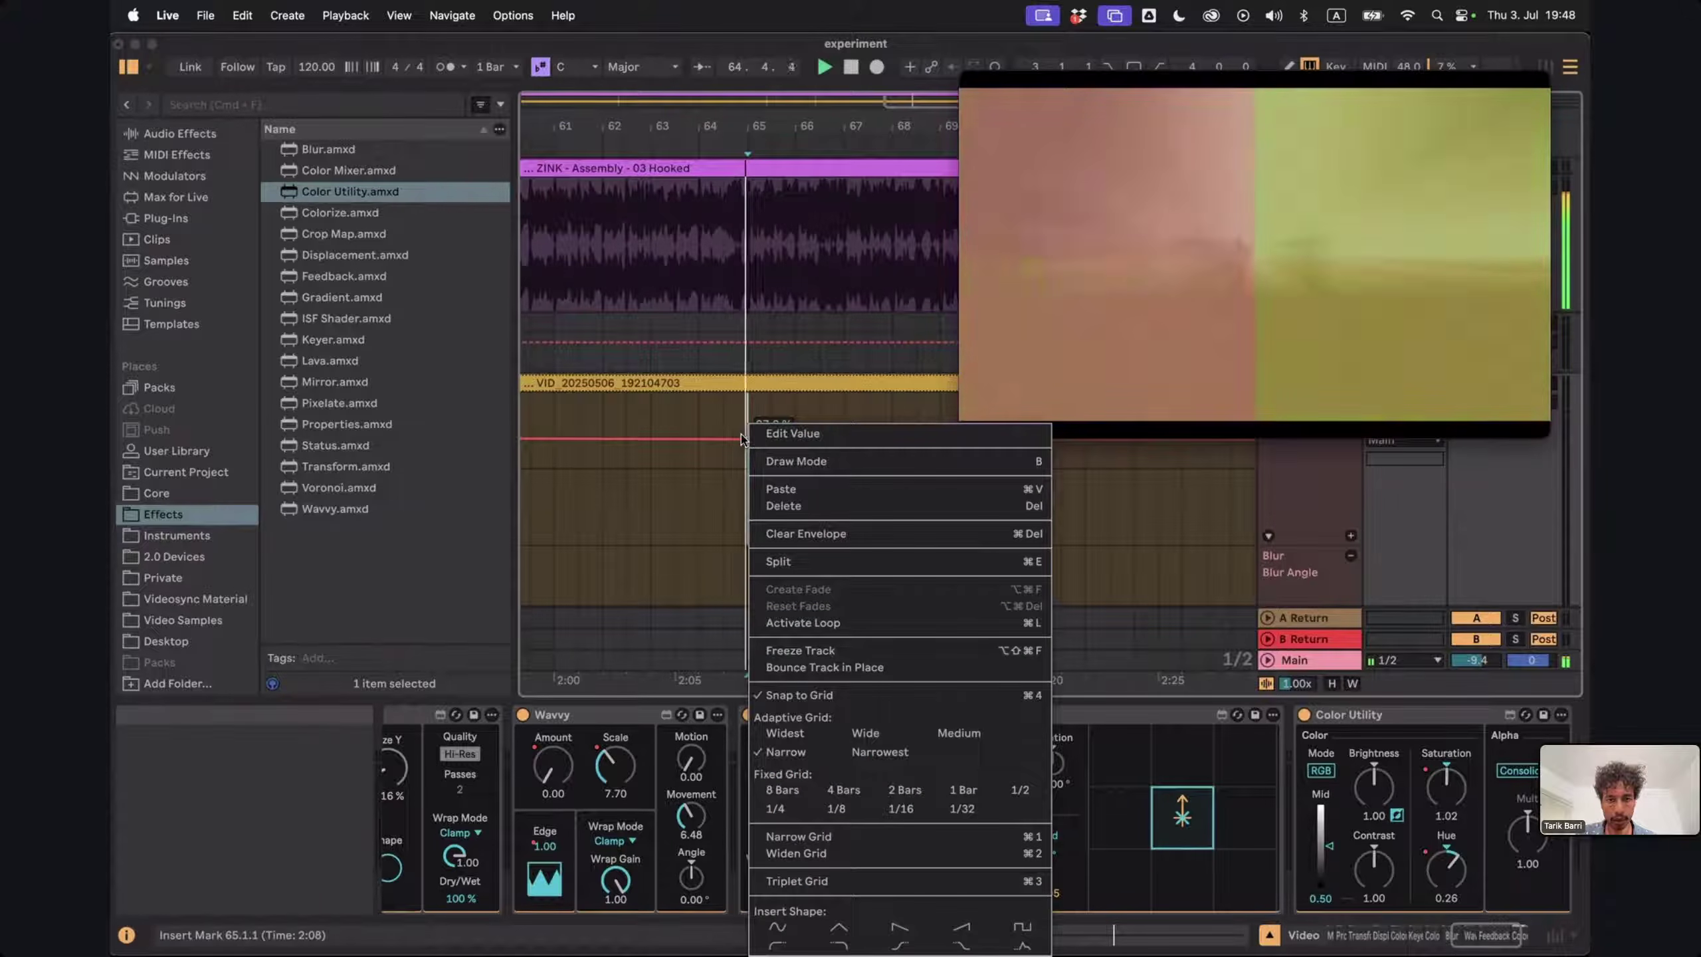
left_click(724, 406)
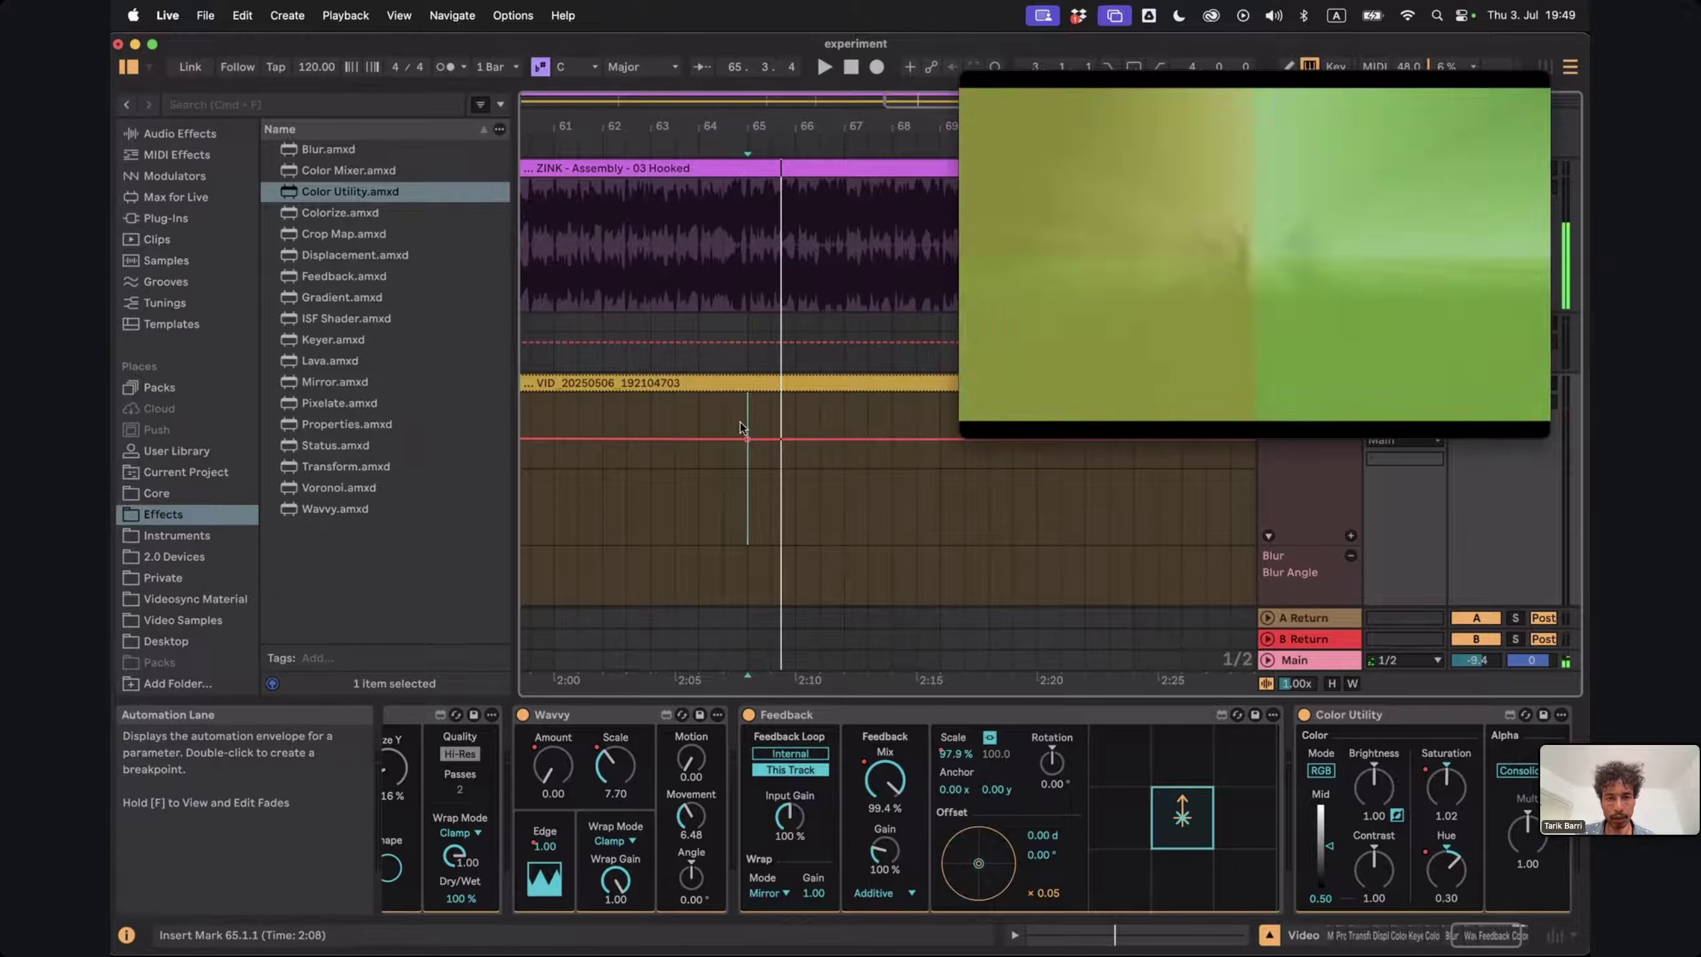
left_click(747, 436)
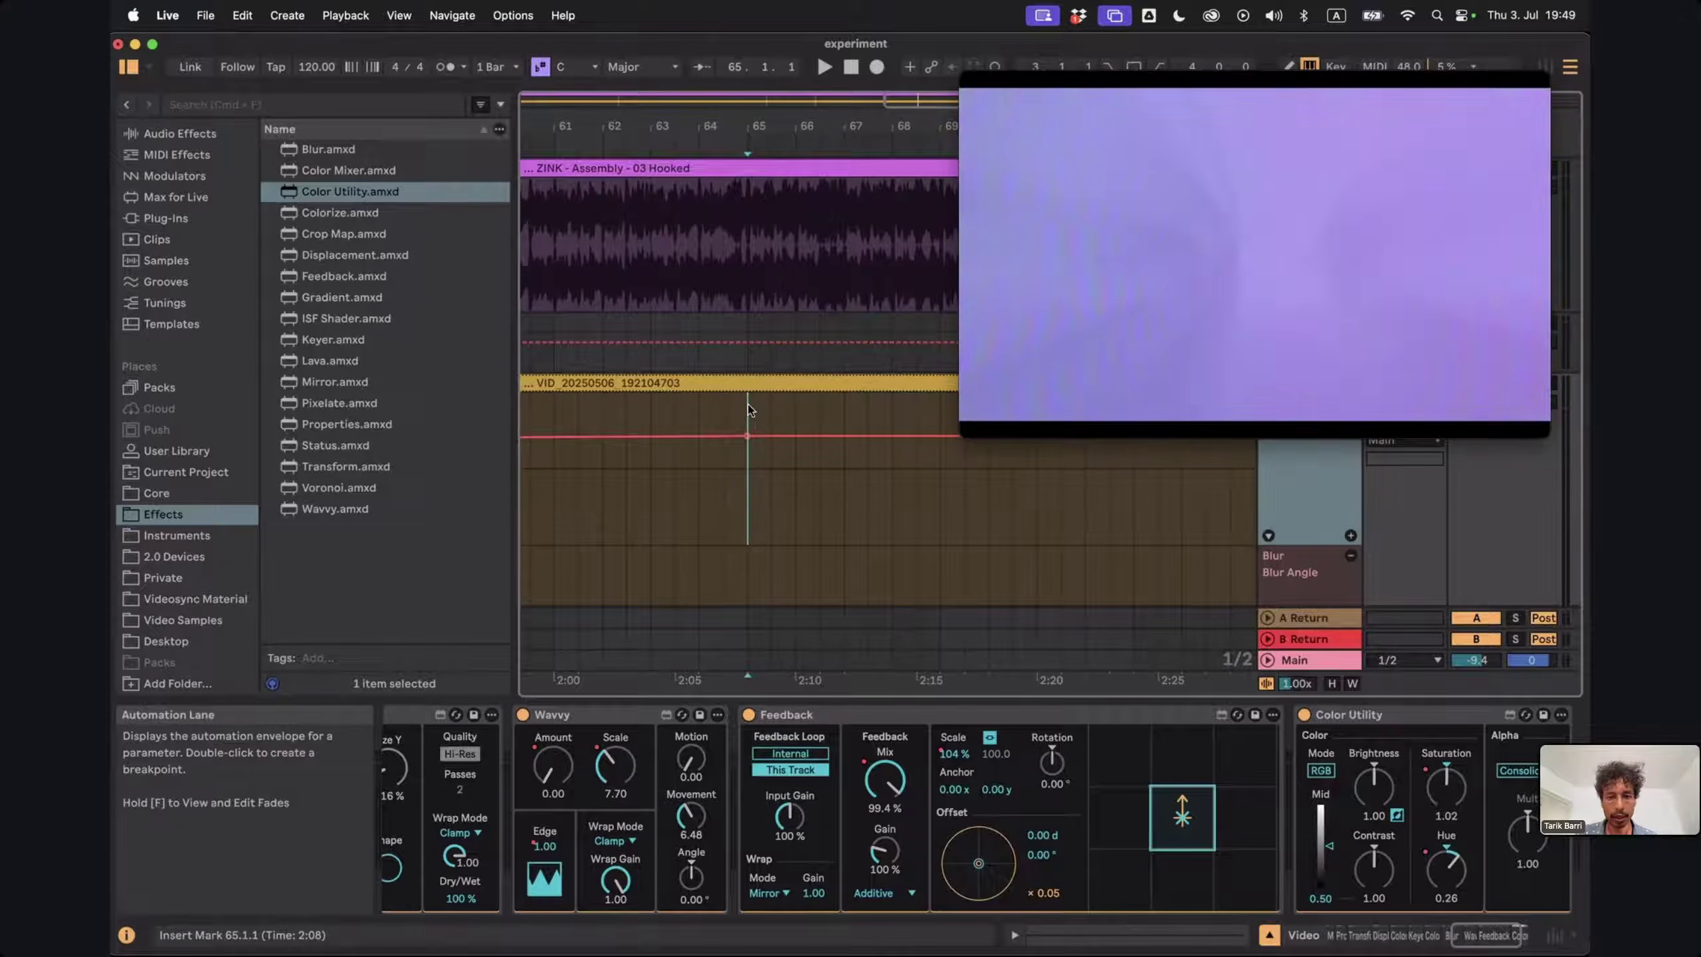
Add a locator at bar 65 and name it "Beaty"
right_click(747, 404)
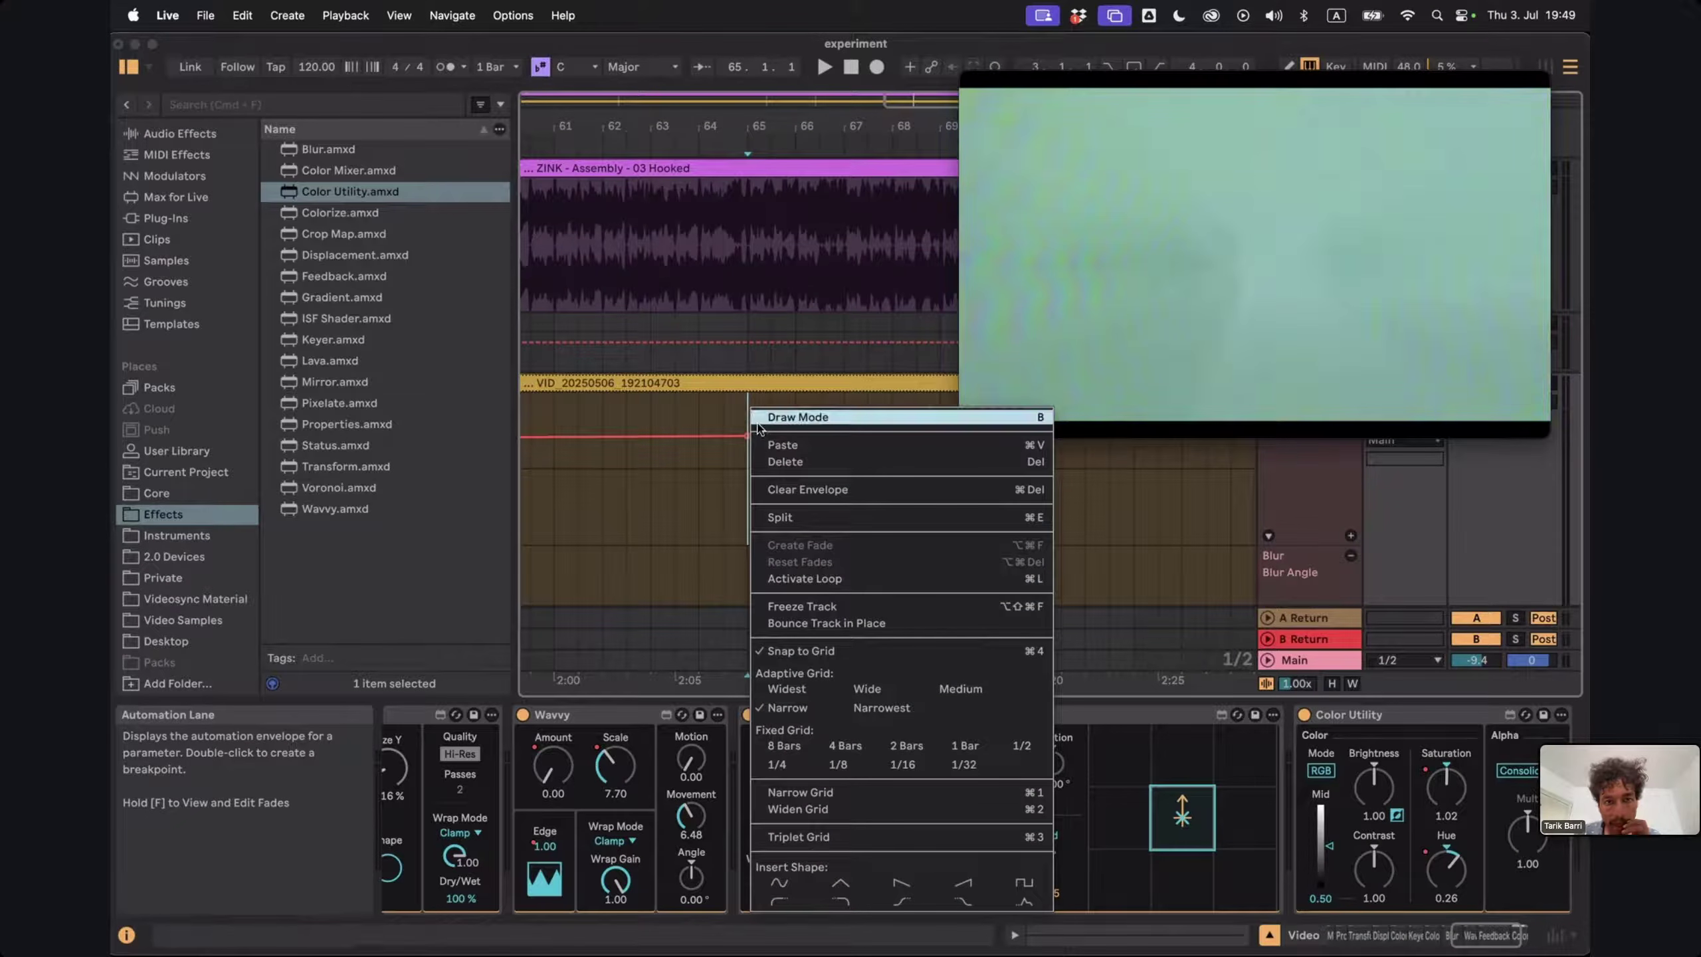
left_click(285, 14)
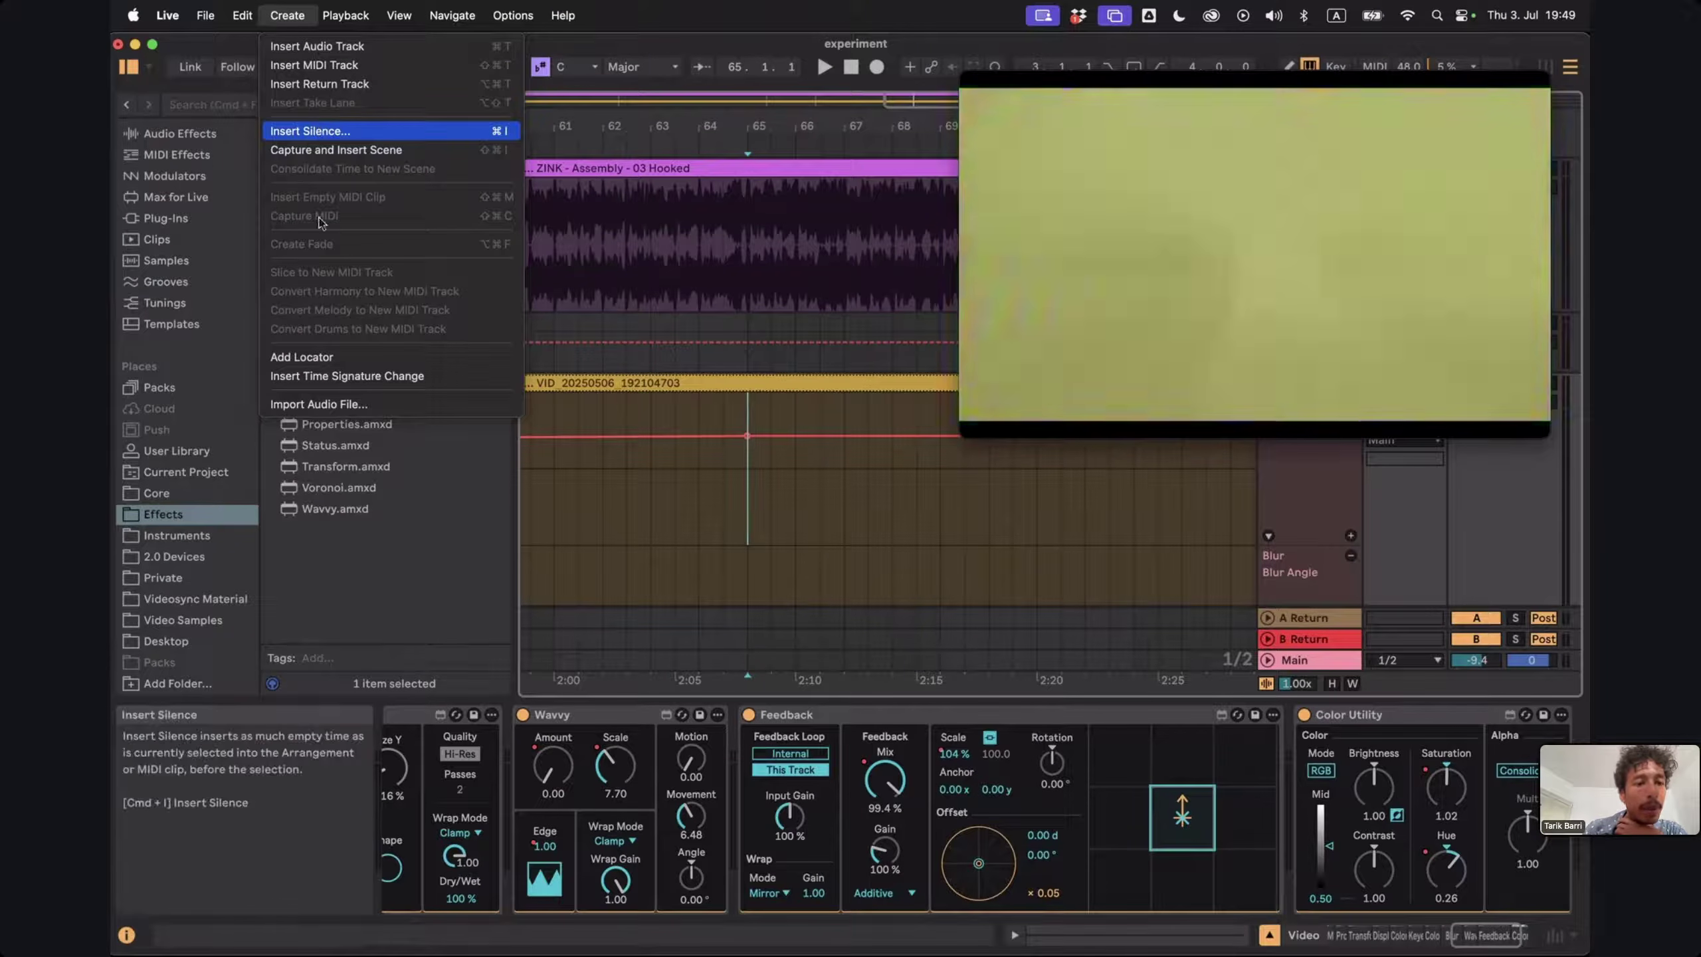
left_click(316, 359)
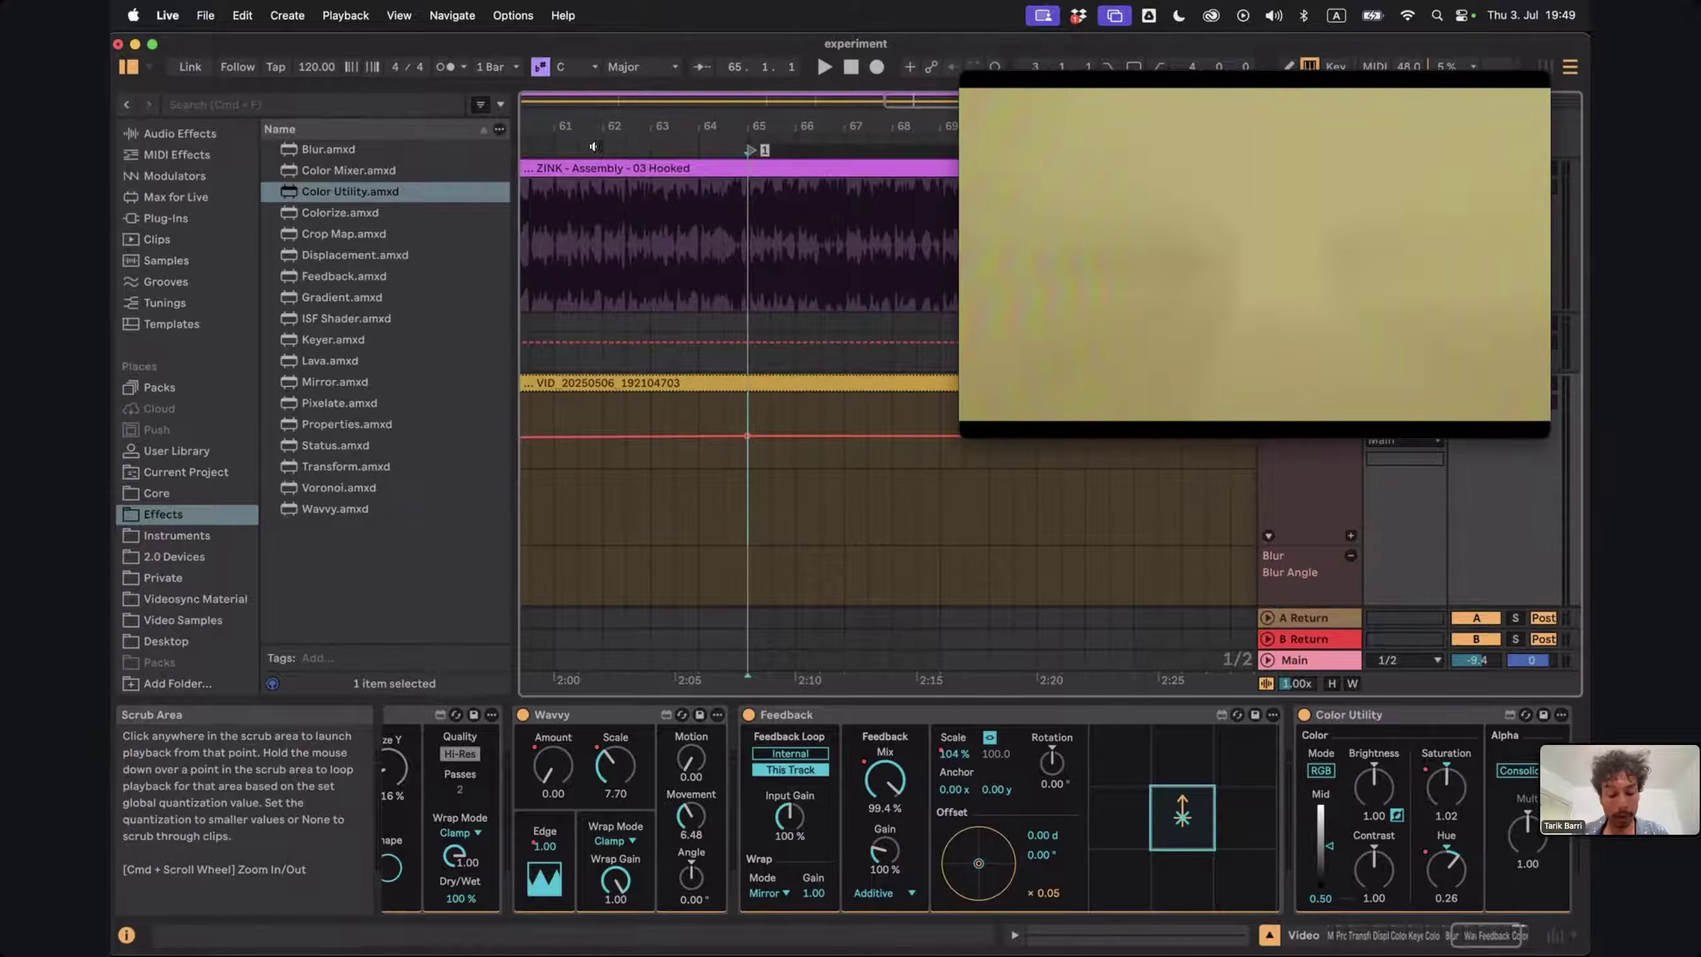
key("Return")
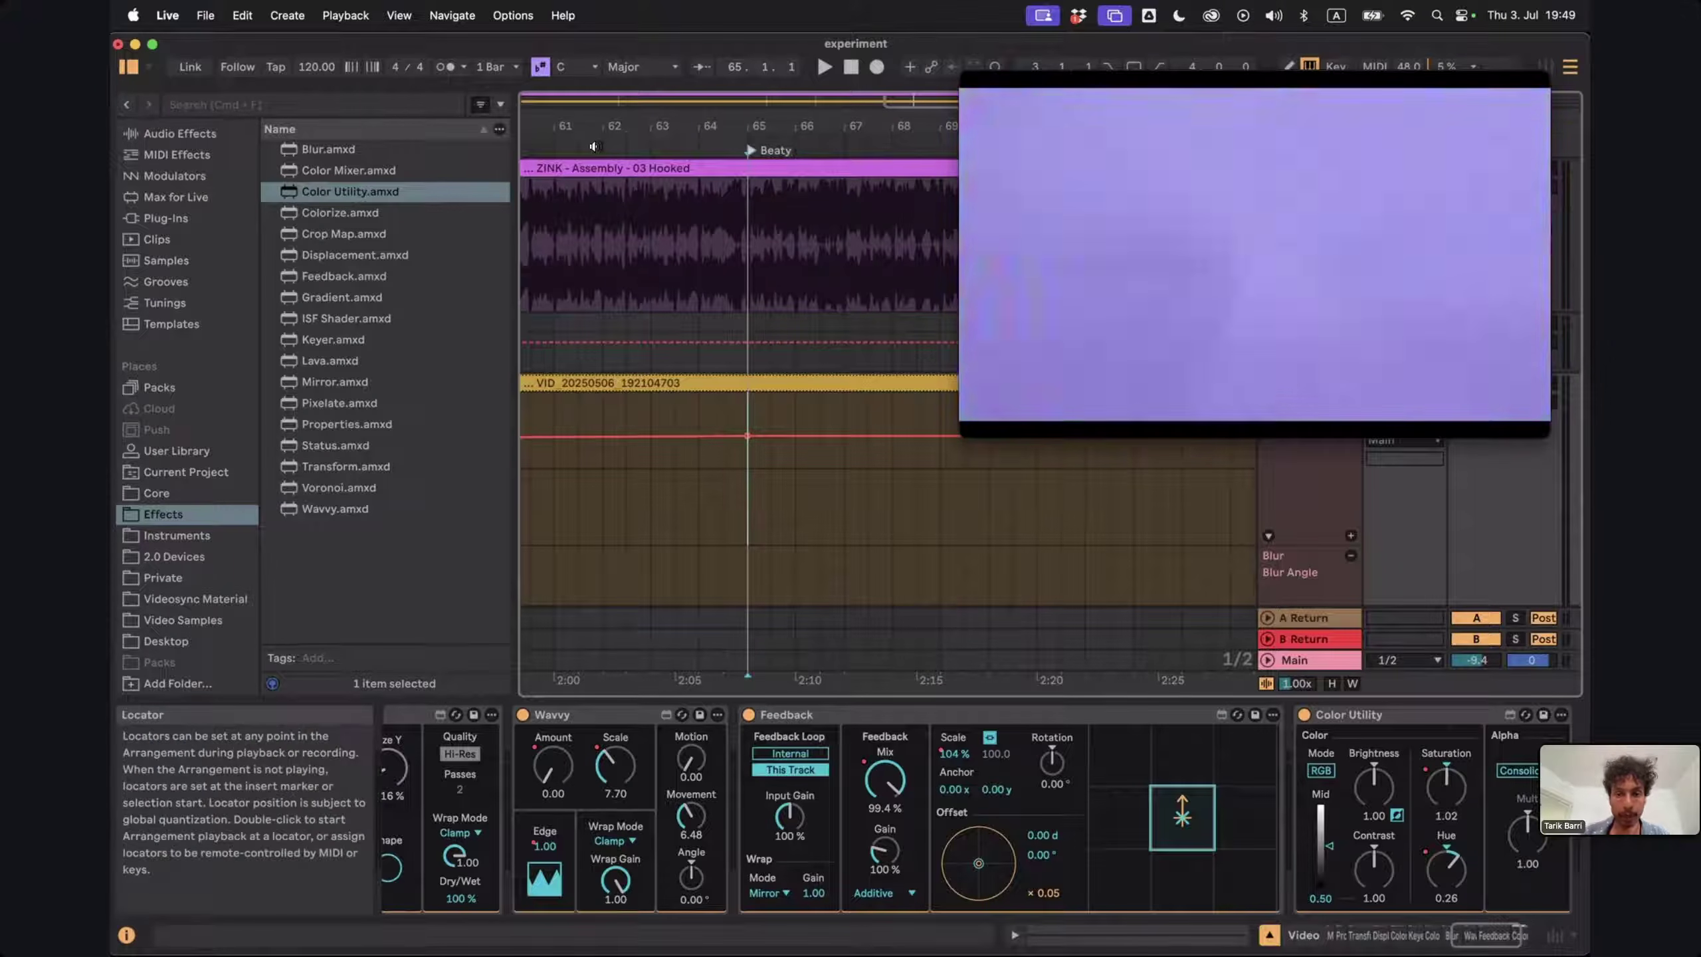
Play the arrangement from bar 56 and check the visuals up to the "Beaty" locator at bar 65
scroll(681, 486, "left", 10)
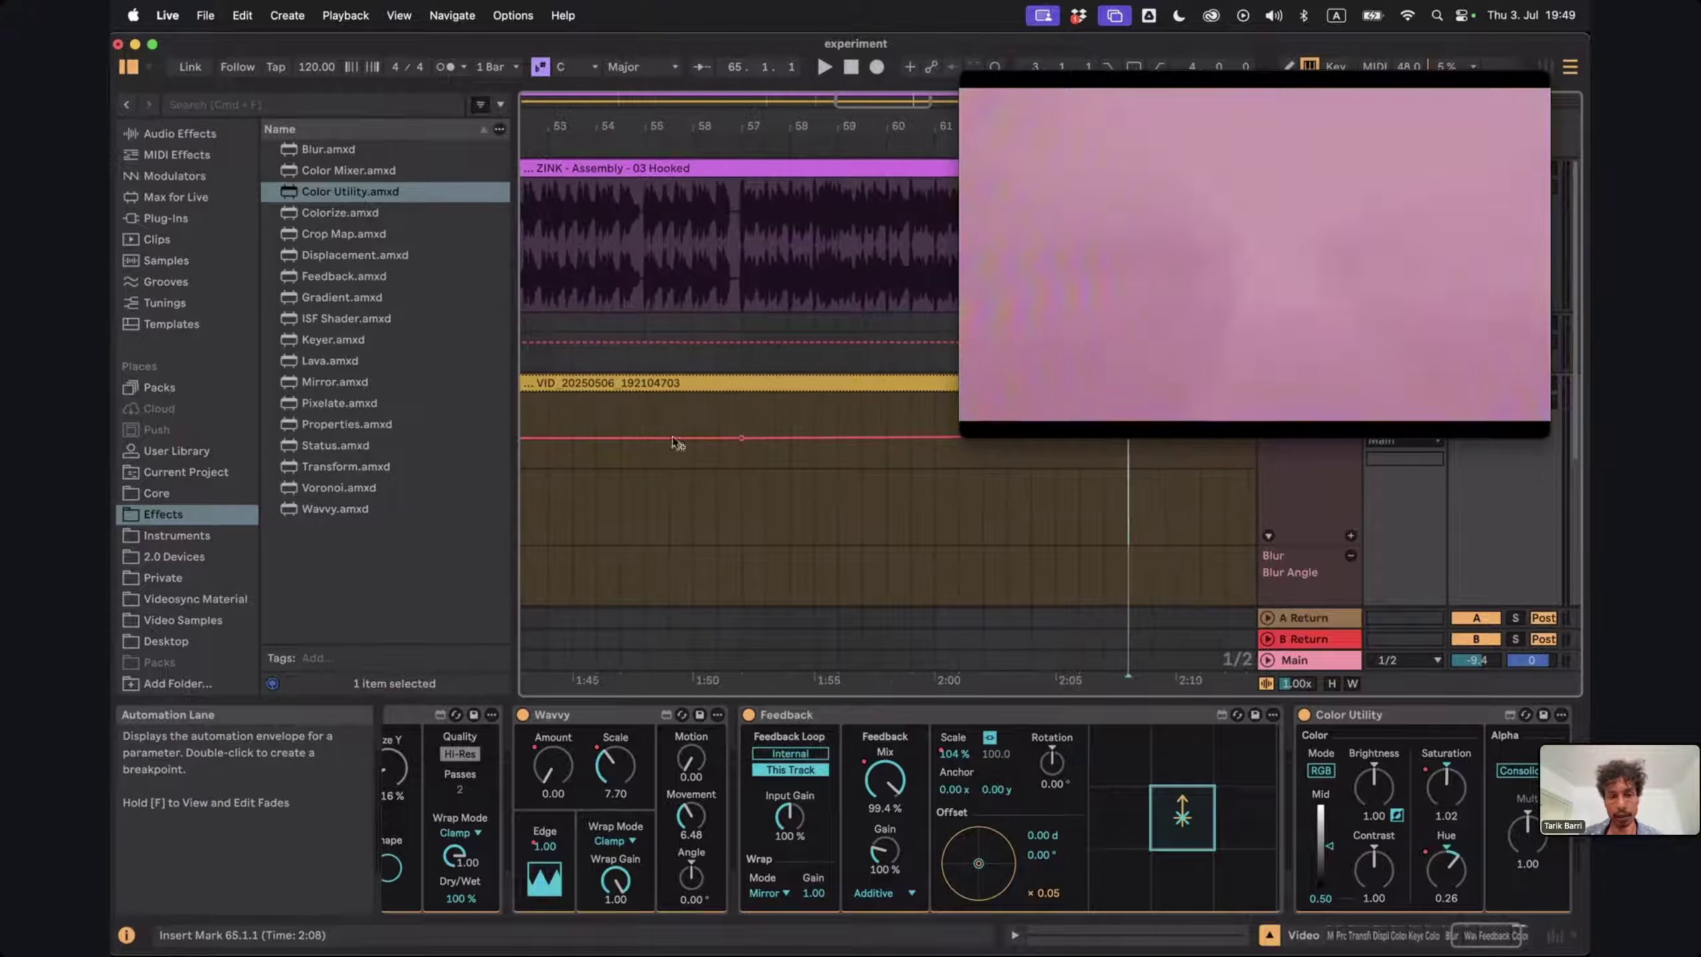
left_click(709, 411)
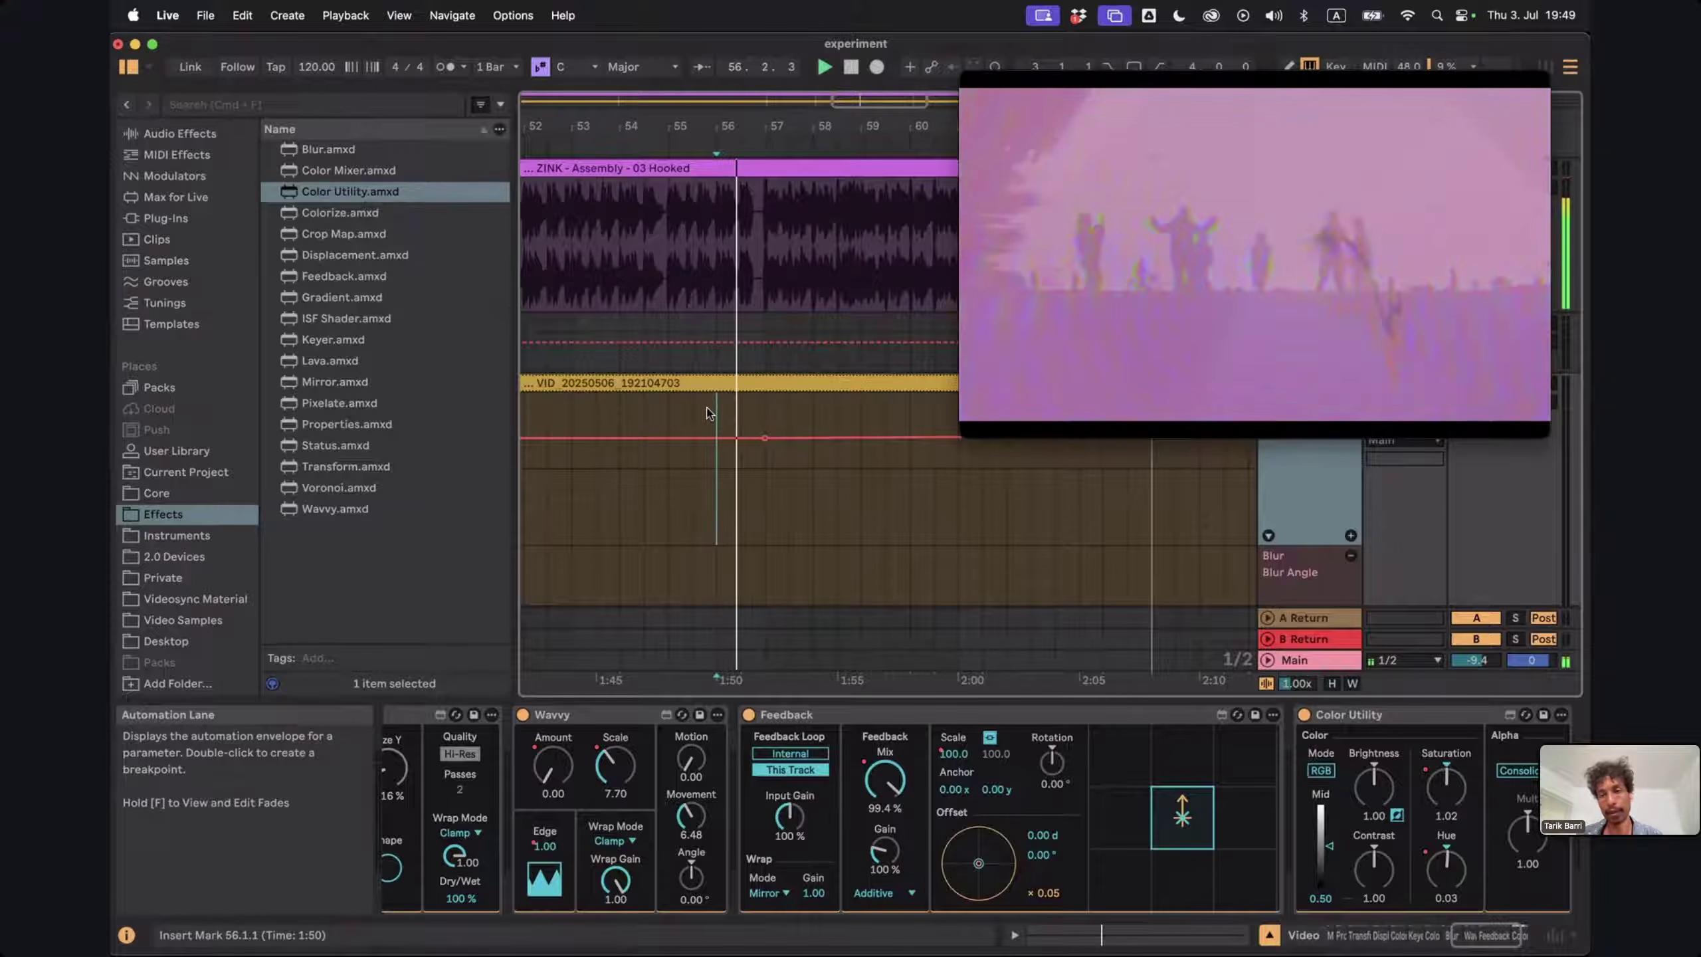
scroll(708, 411, "right", 4)
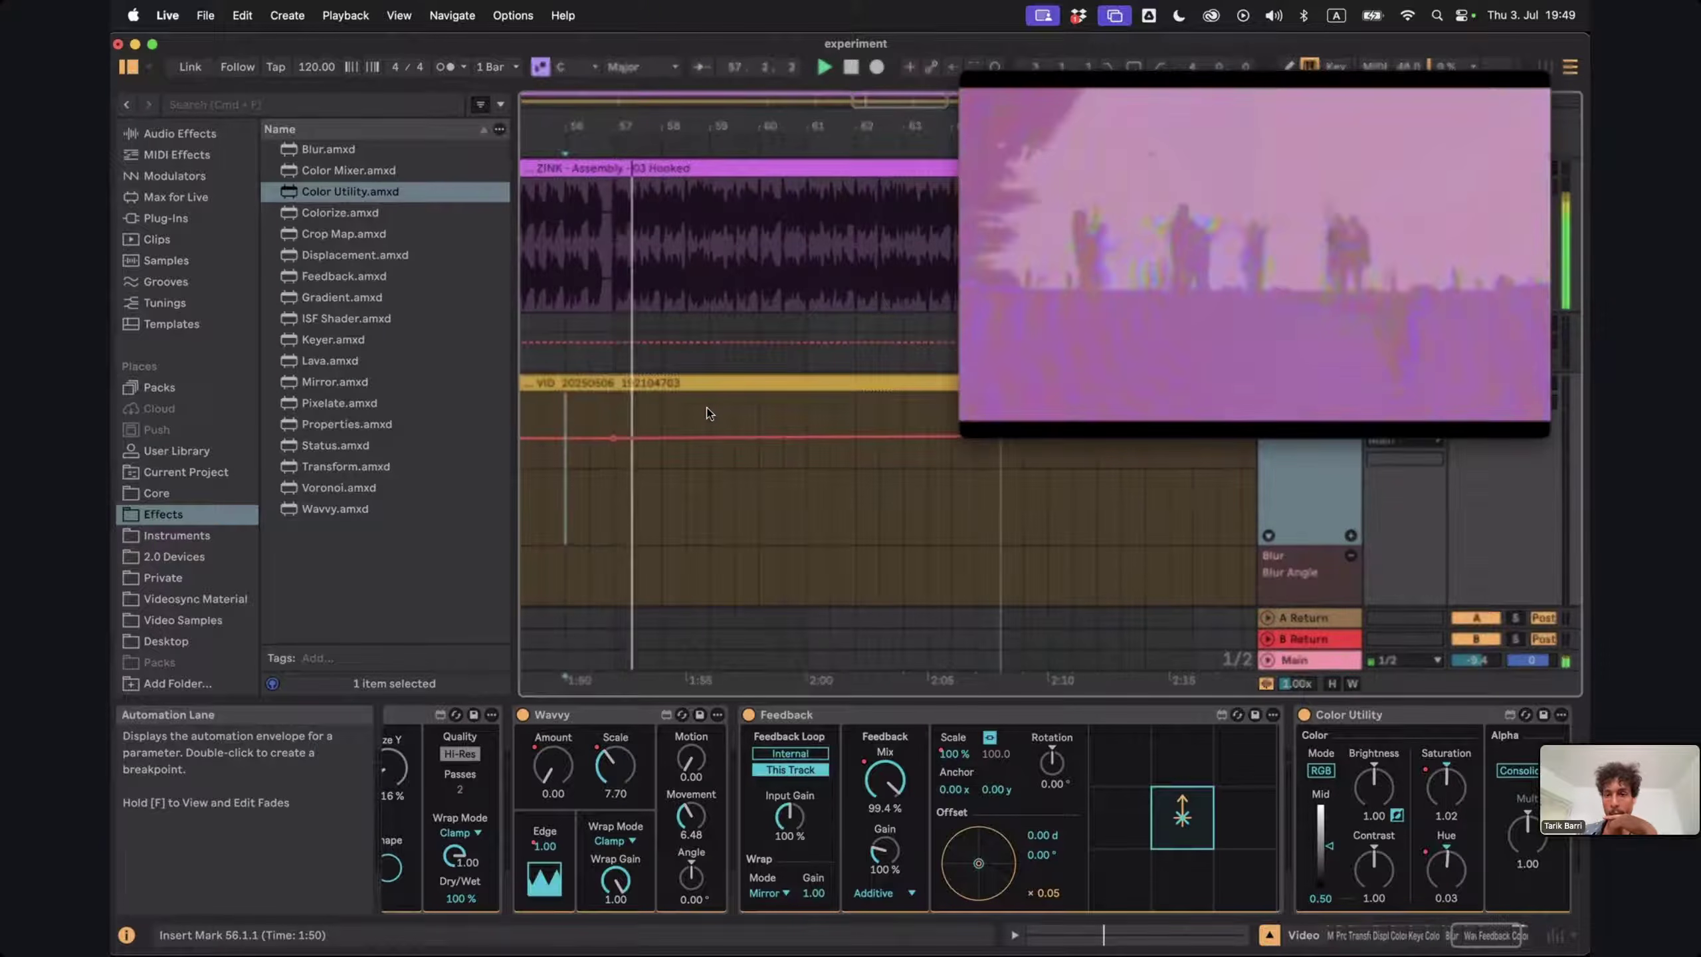
scroll(916, 527, "right", 2)
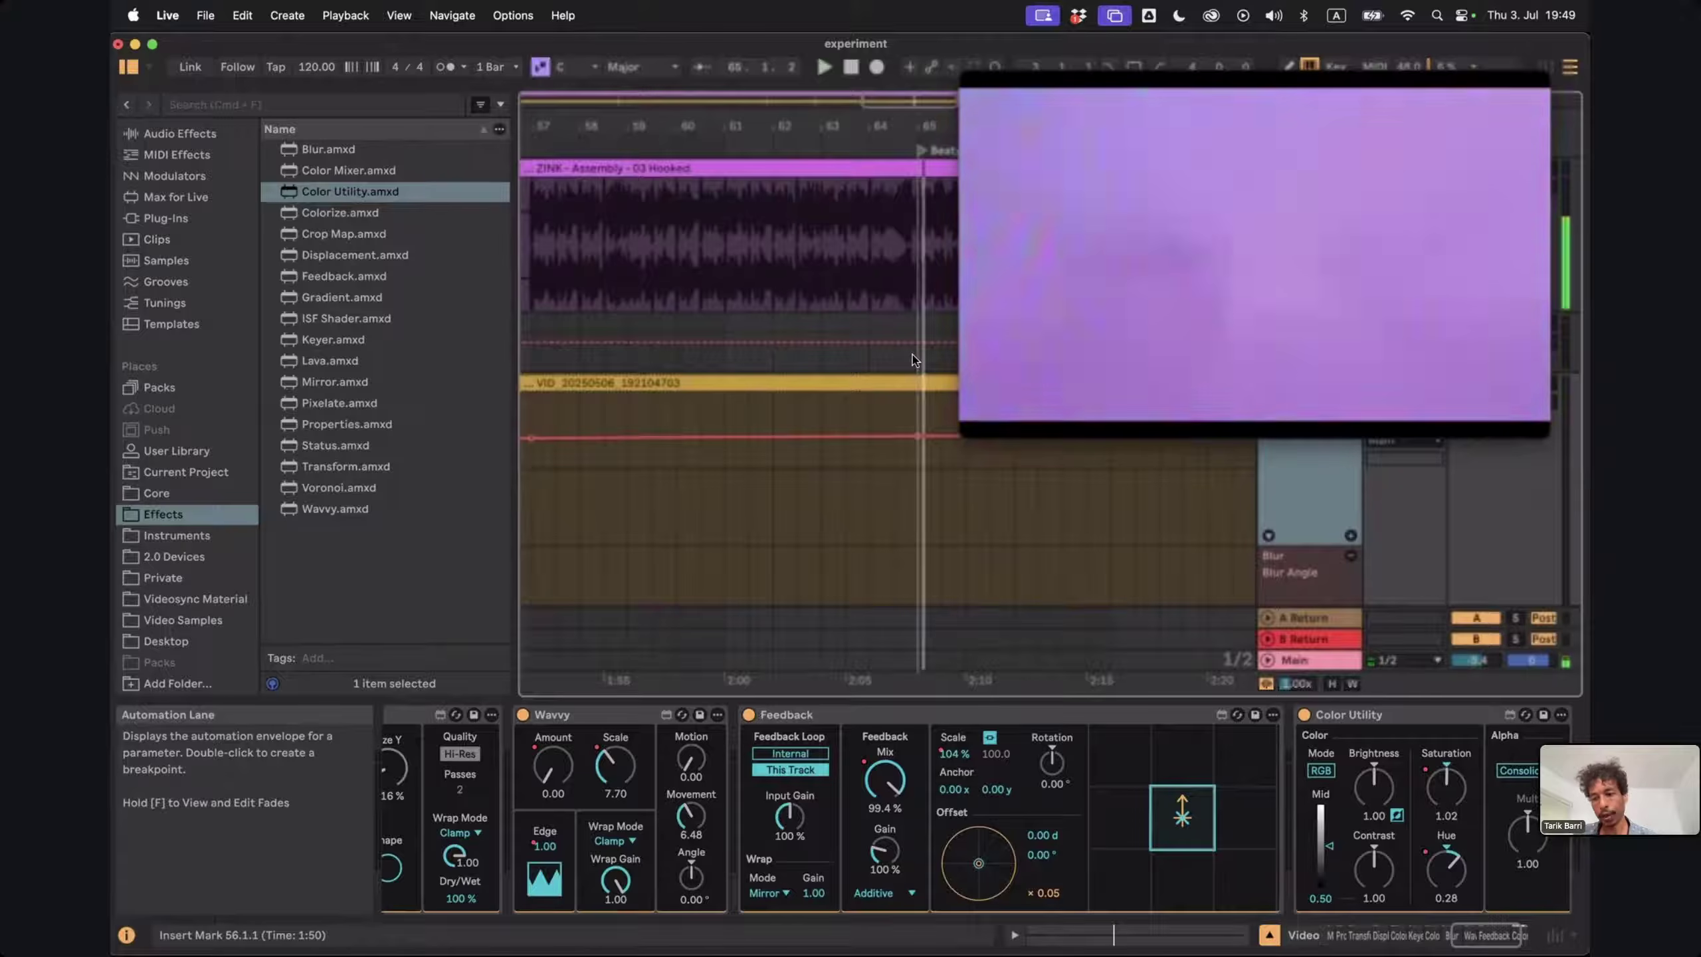
Display the Video track's Color Utility contrast automation and ramp it from about bar 60 up to 1.76 at bar 64
right_click(1366, 871)
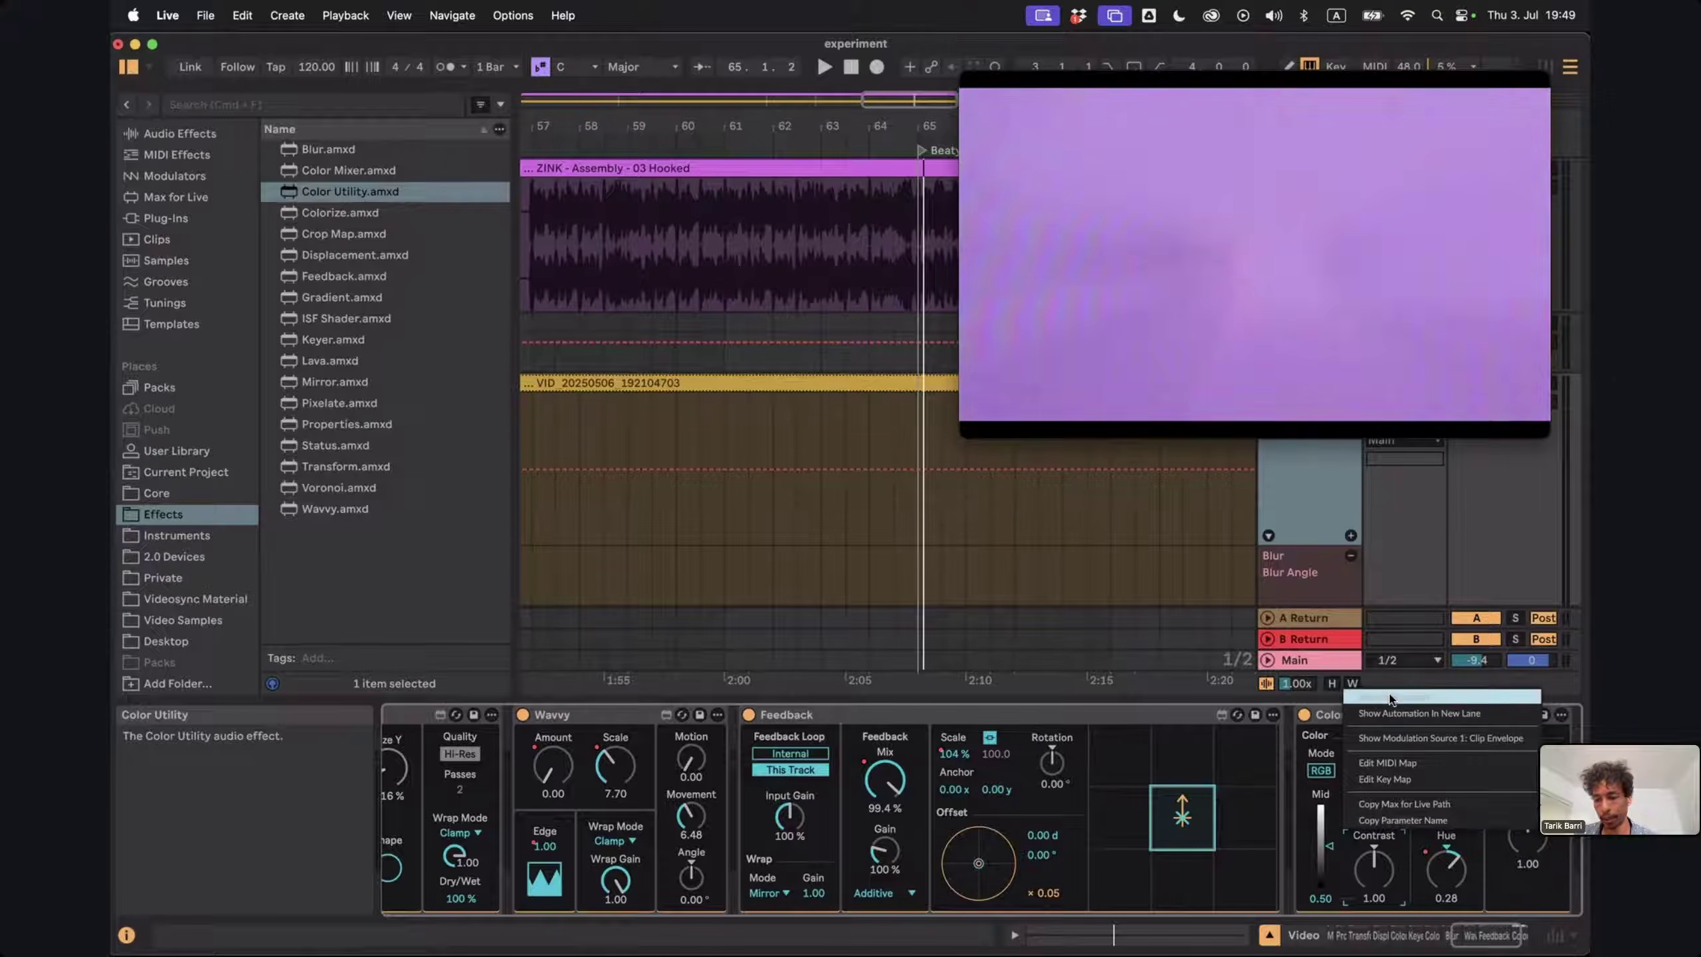
left_click(1373, 697)
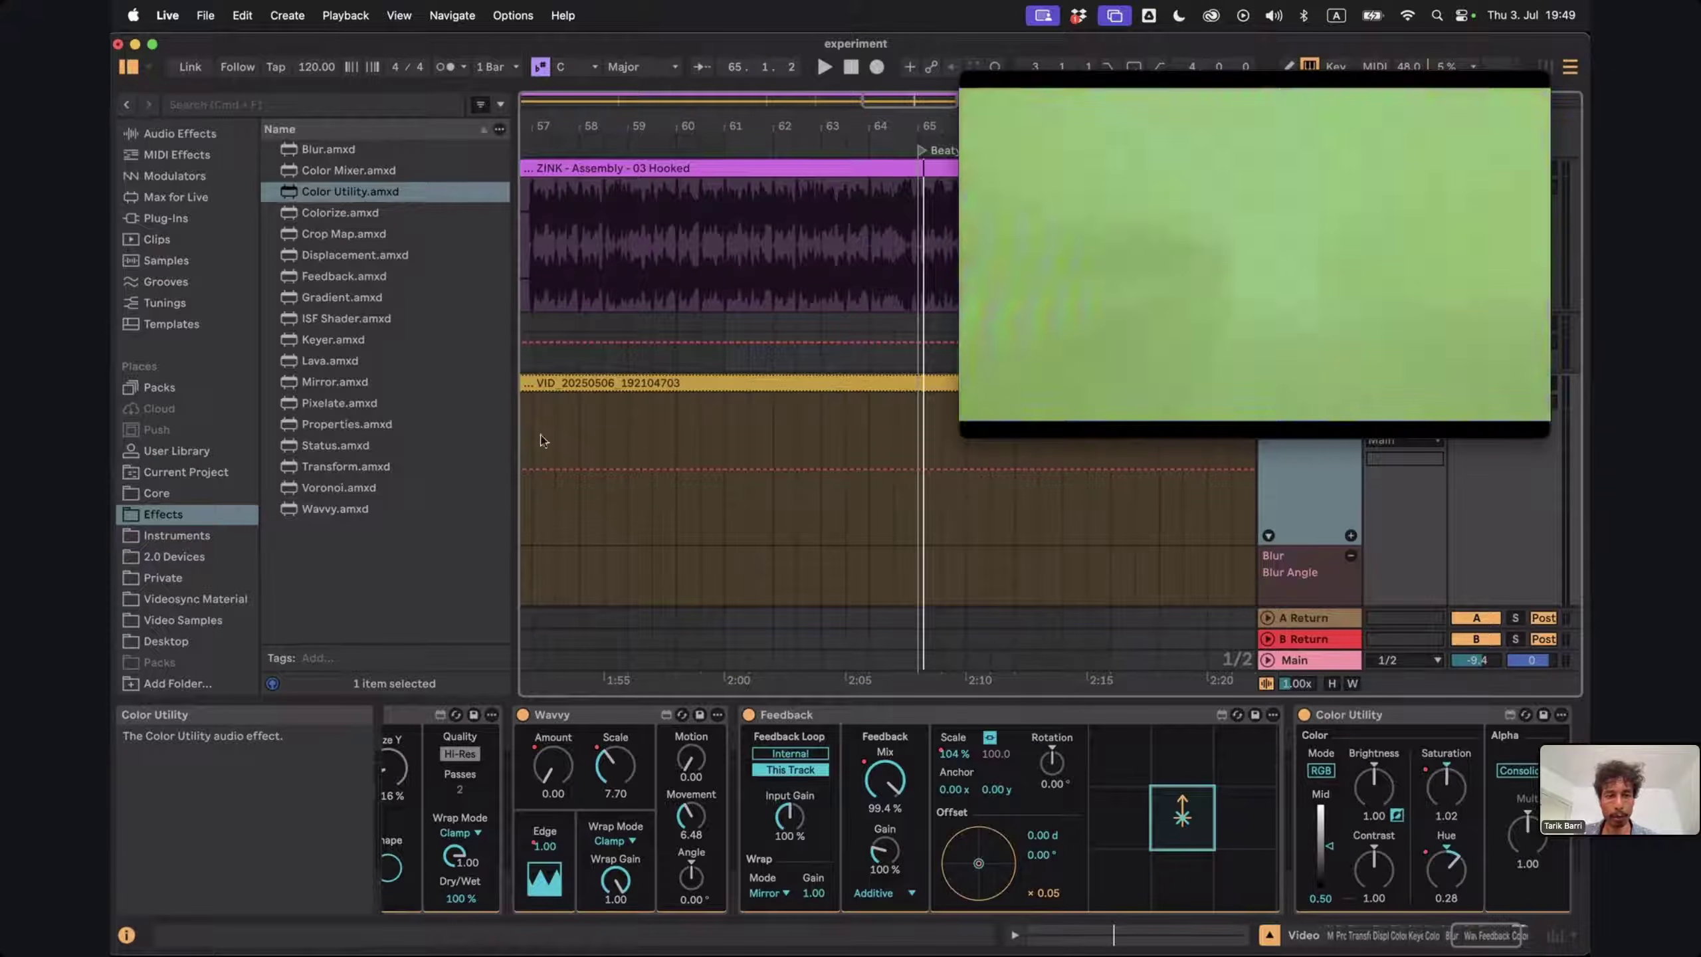
left_click(528, 436)
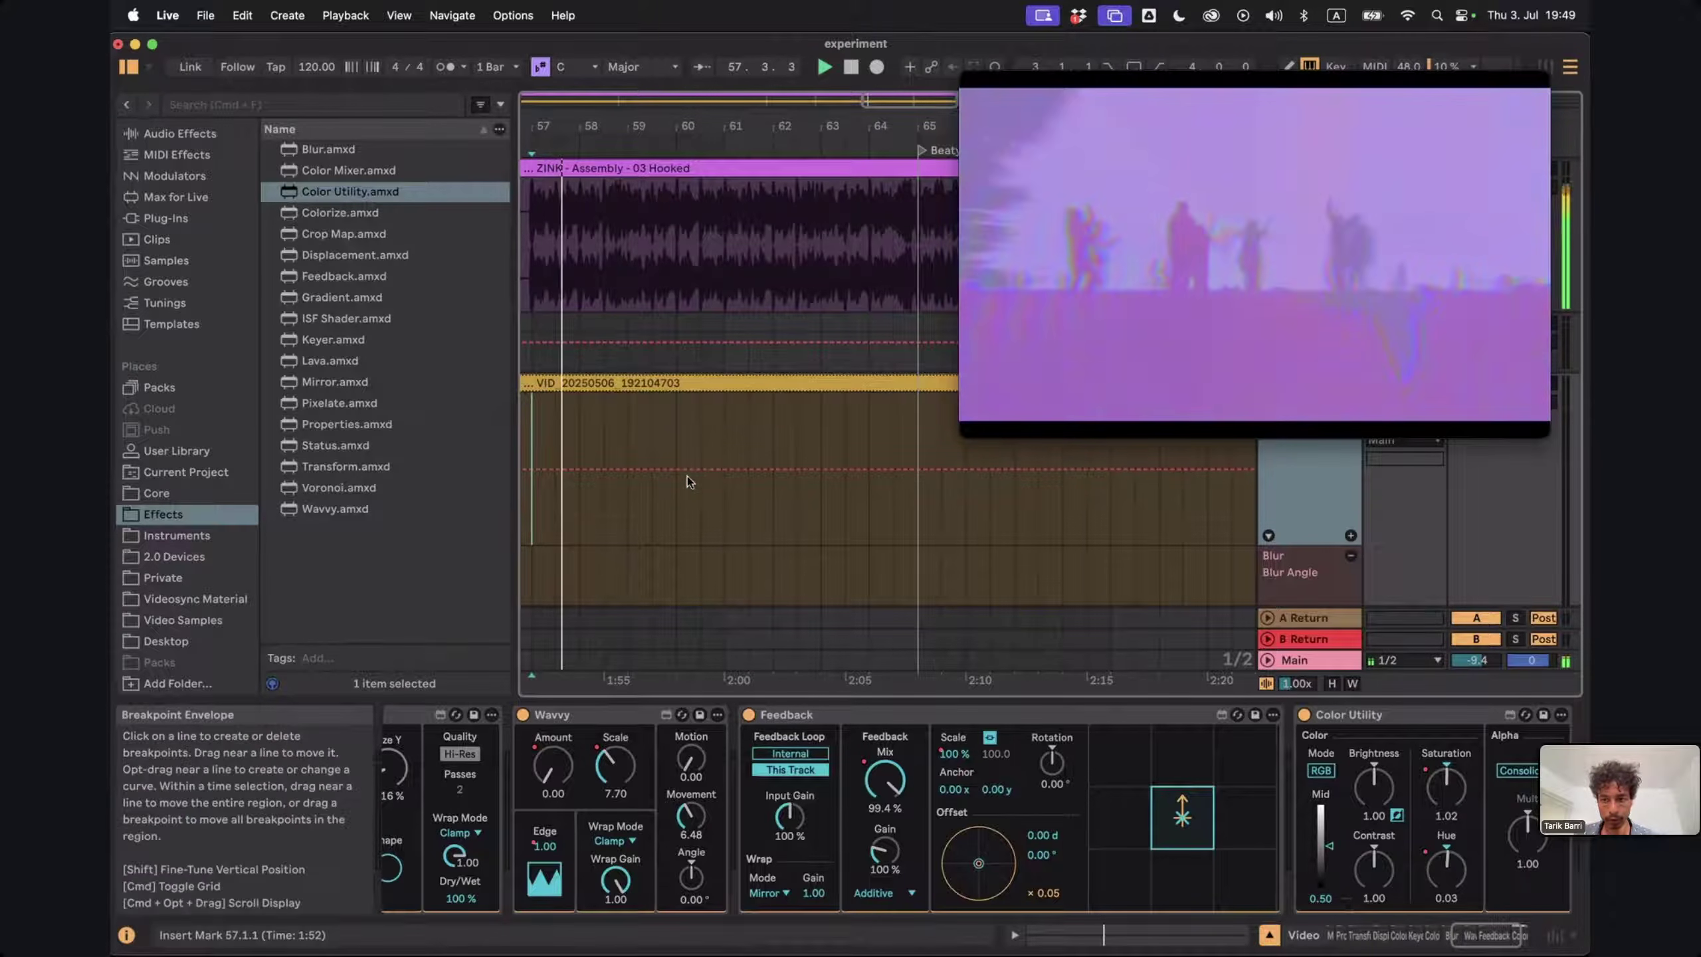
left_click_drag(1163, 330, 344, 290)
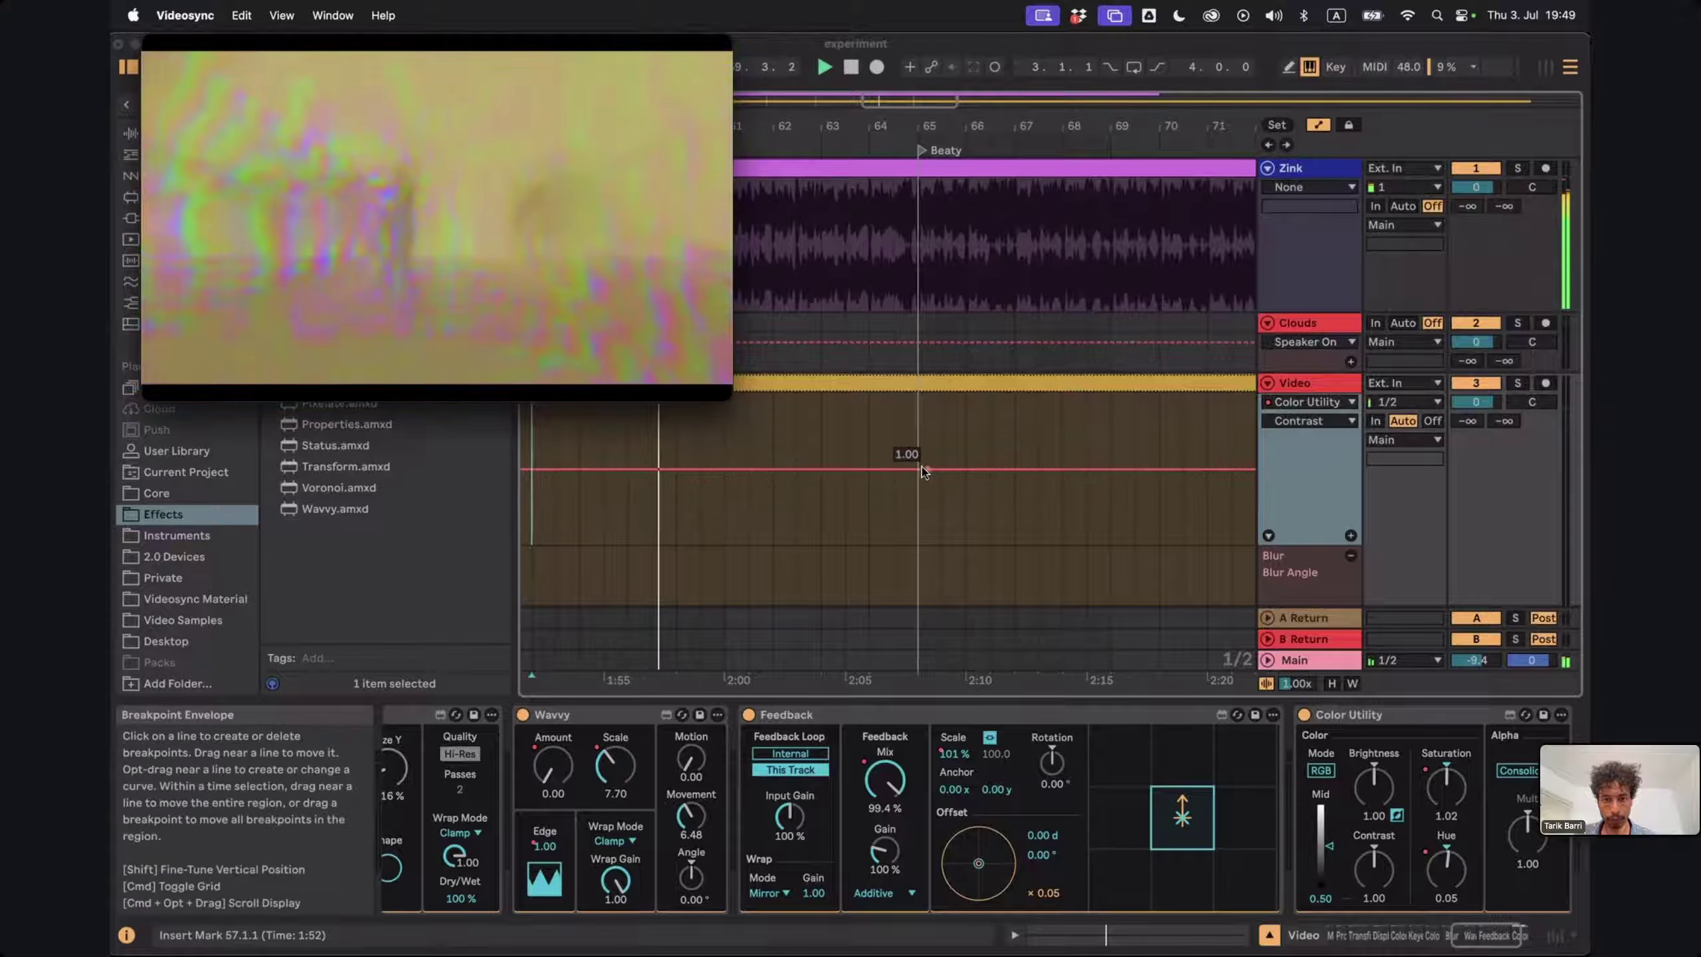
left_click(646, 474)
left_click(660, 471)
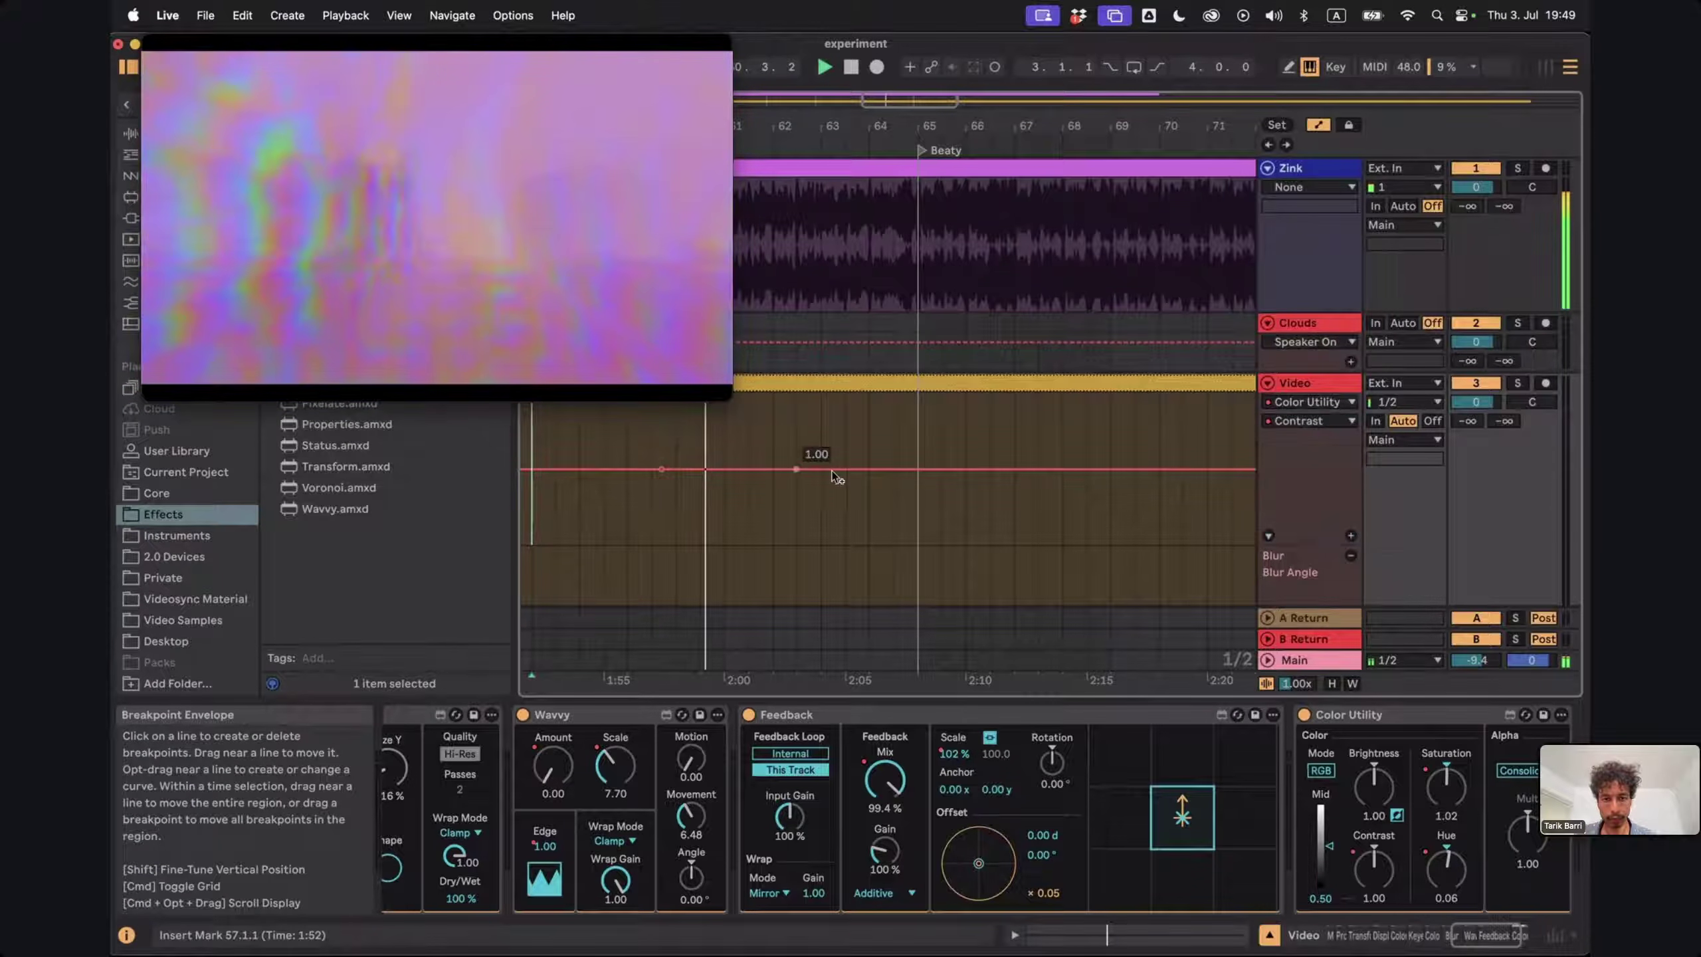
left_click_drag(832, 470, 845, 461)
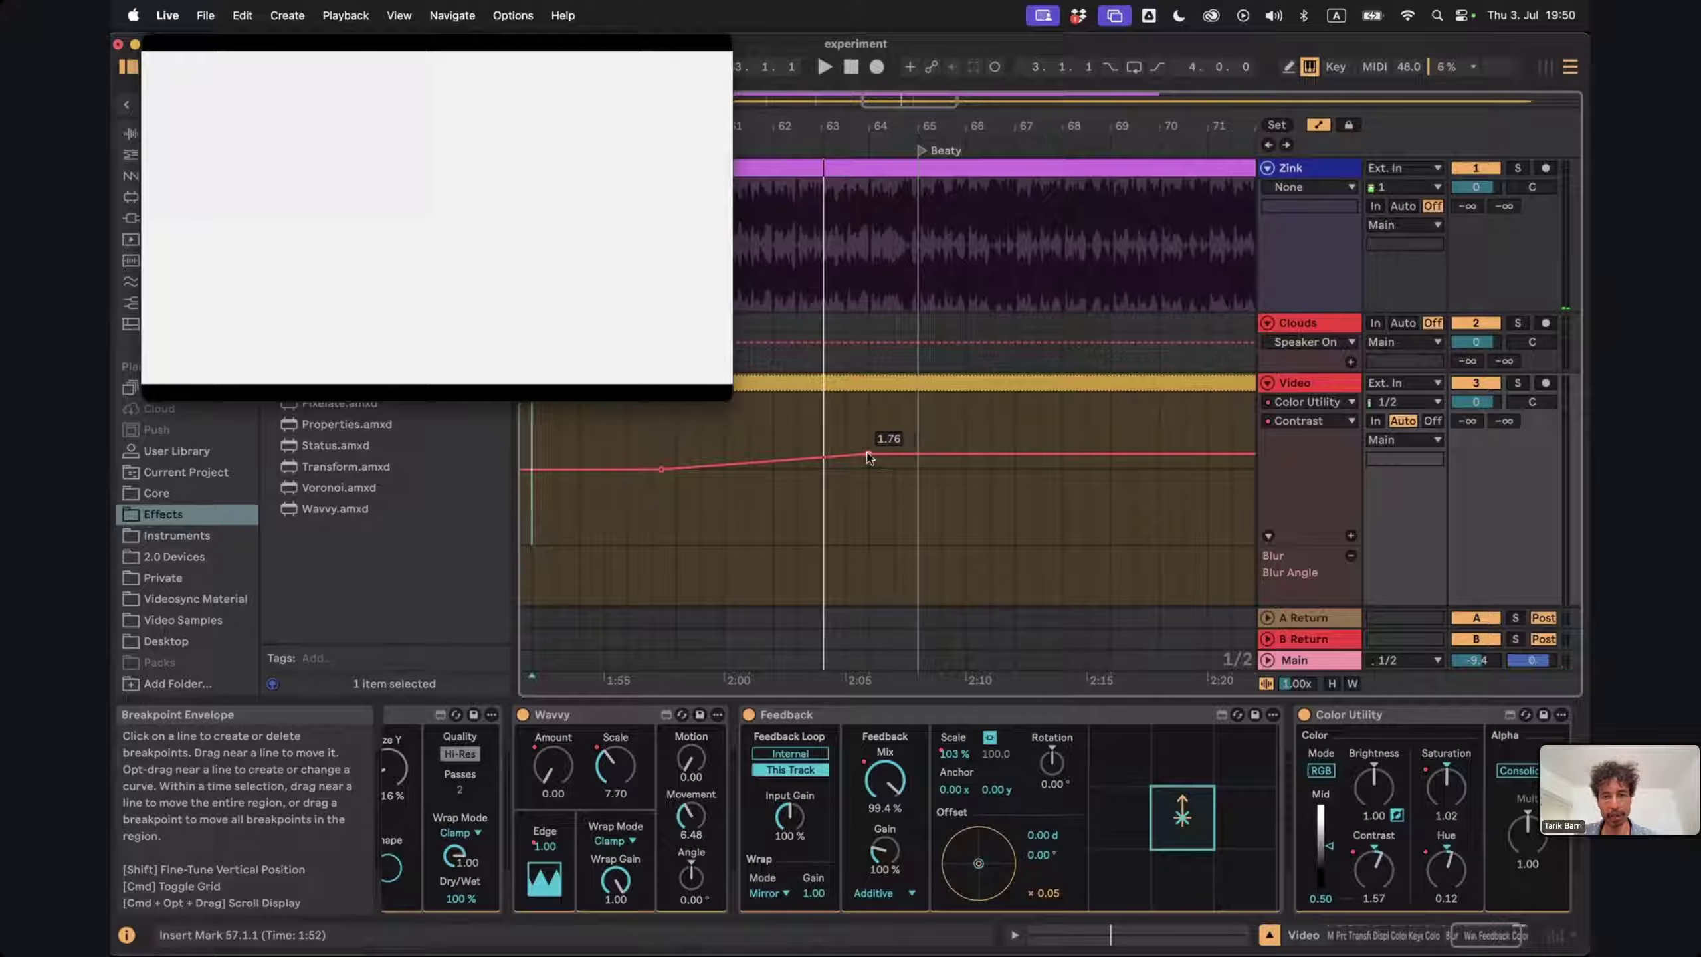
Replace the bar 64 contrast breakpoint with a ramp reaching about 1.24 at bar 65, playing from bar 59
left_click(868, 456)
left_click(628, 430)
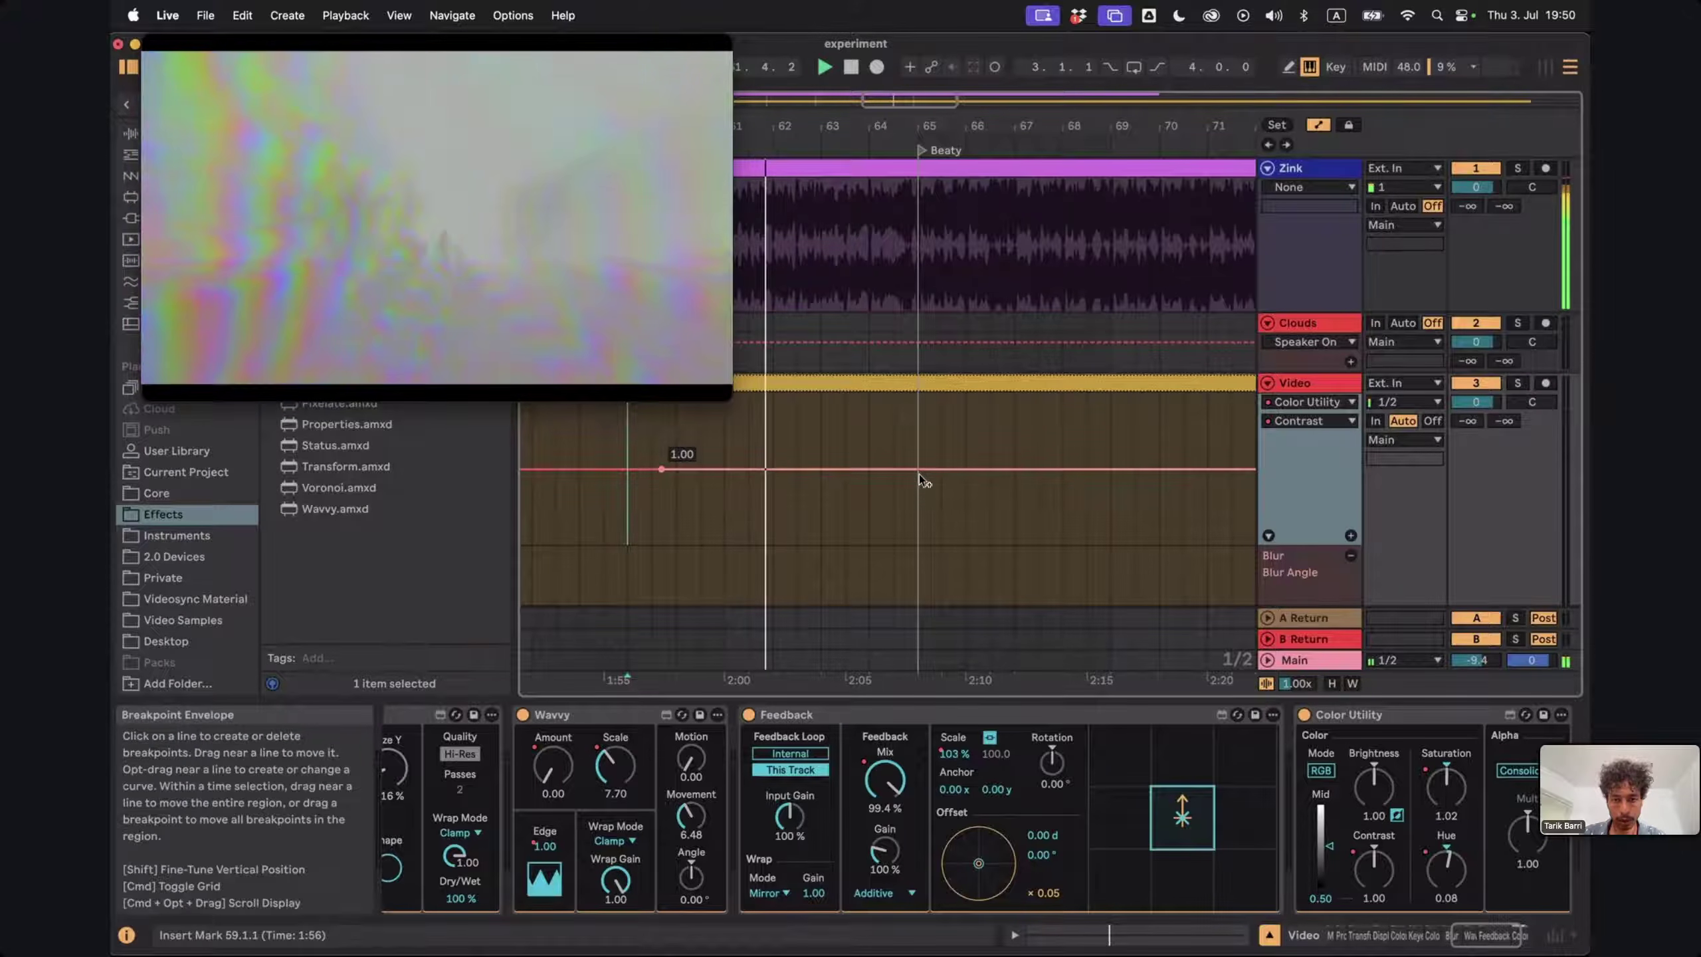
left_click(902, 468)
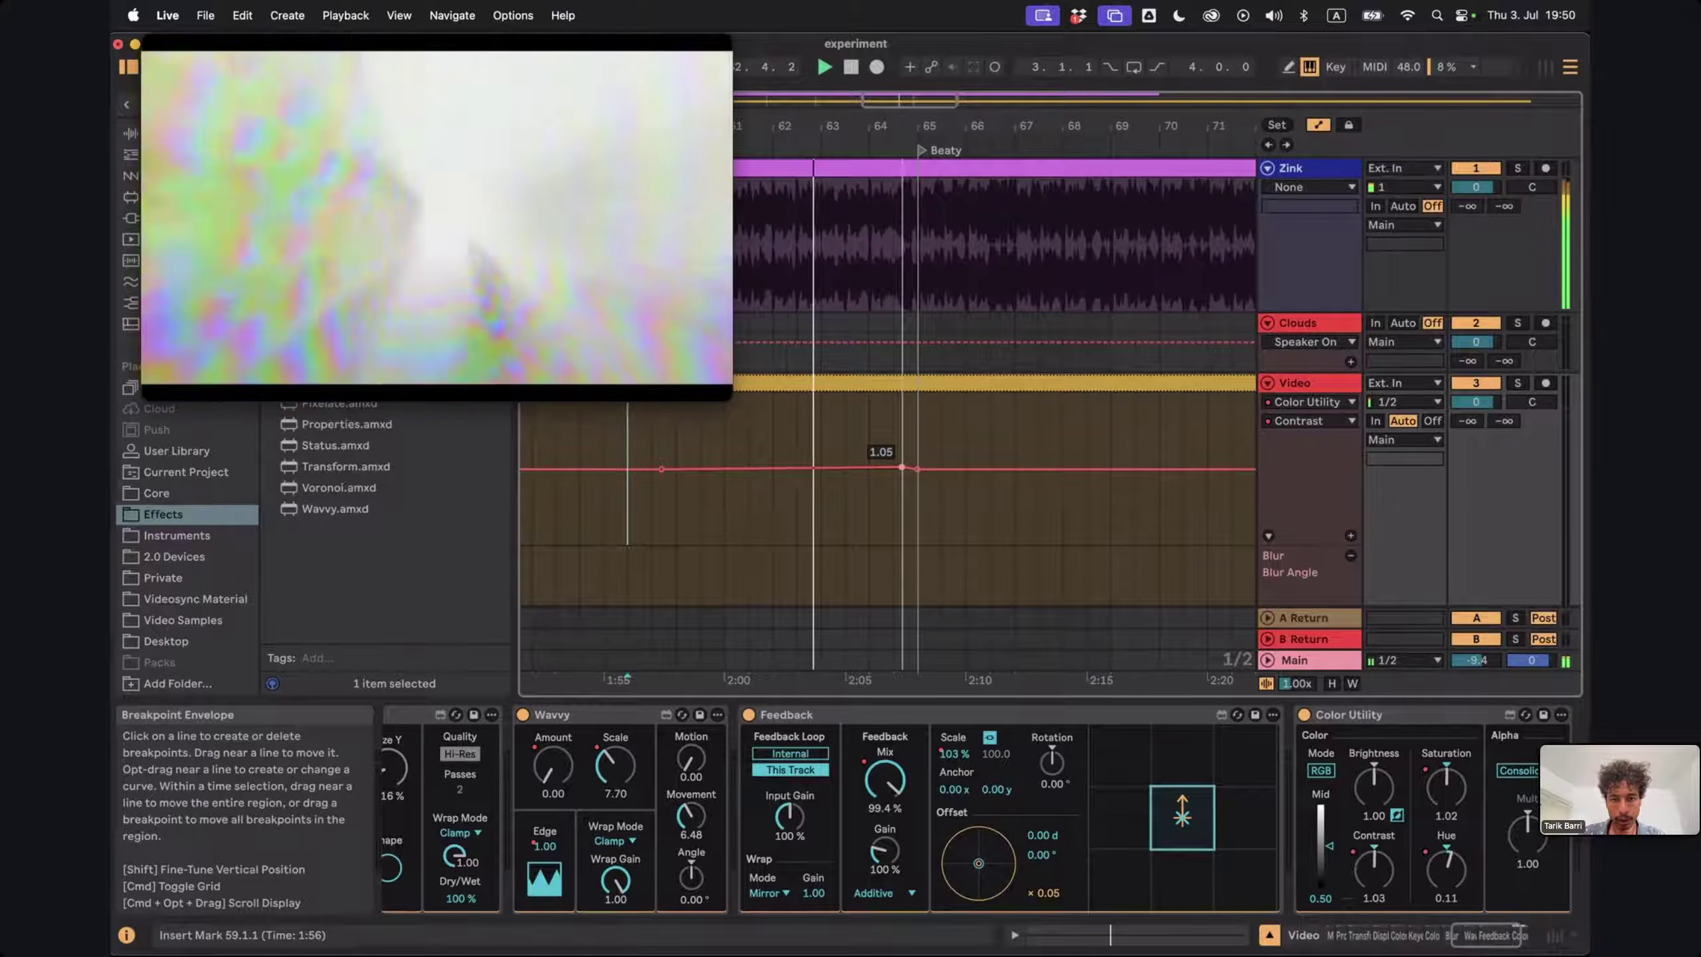
left_click_drag(902, 468, 917, 464)
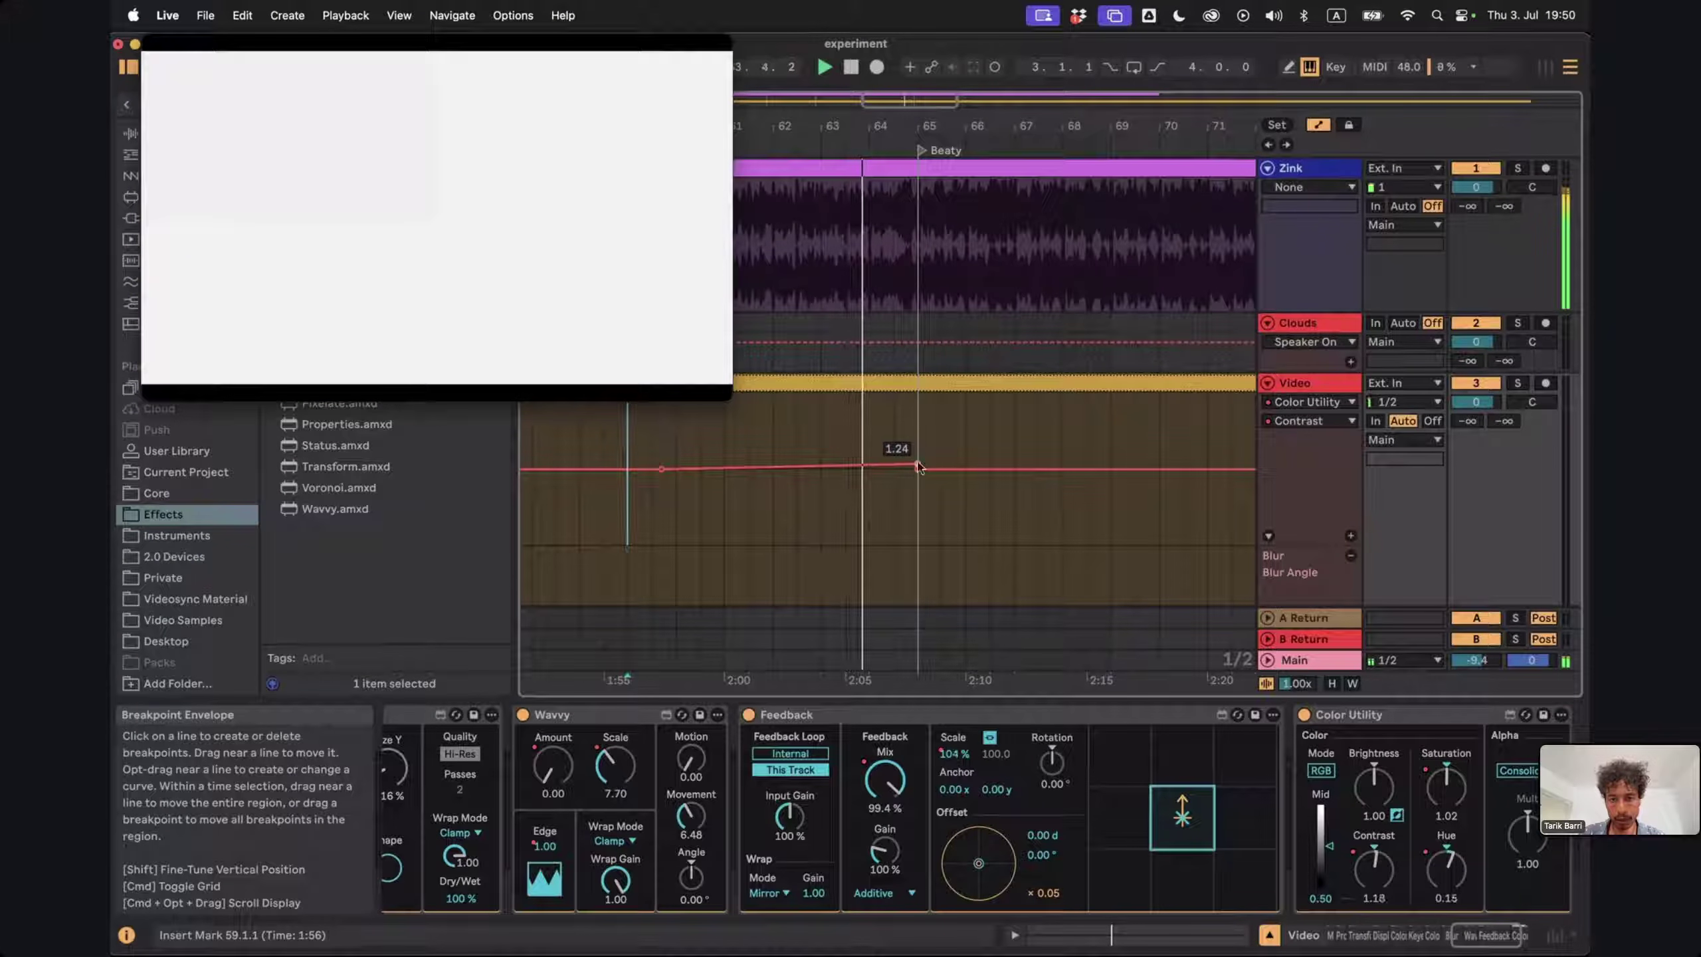
Set the Video track's Color Utility contrast pivot (Mid) to 0.63 while playing from bar 59
left_click(1321, 844)
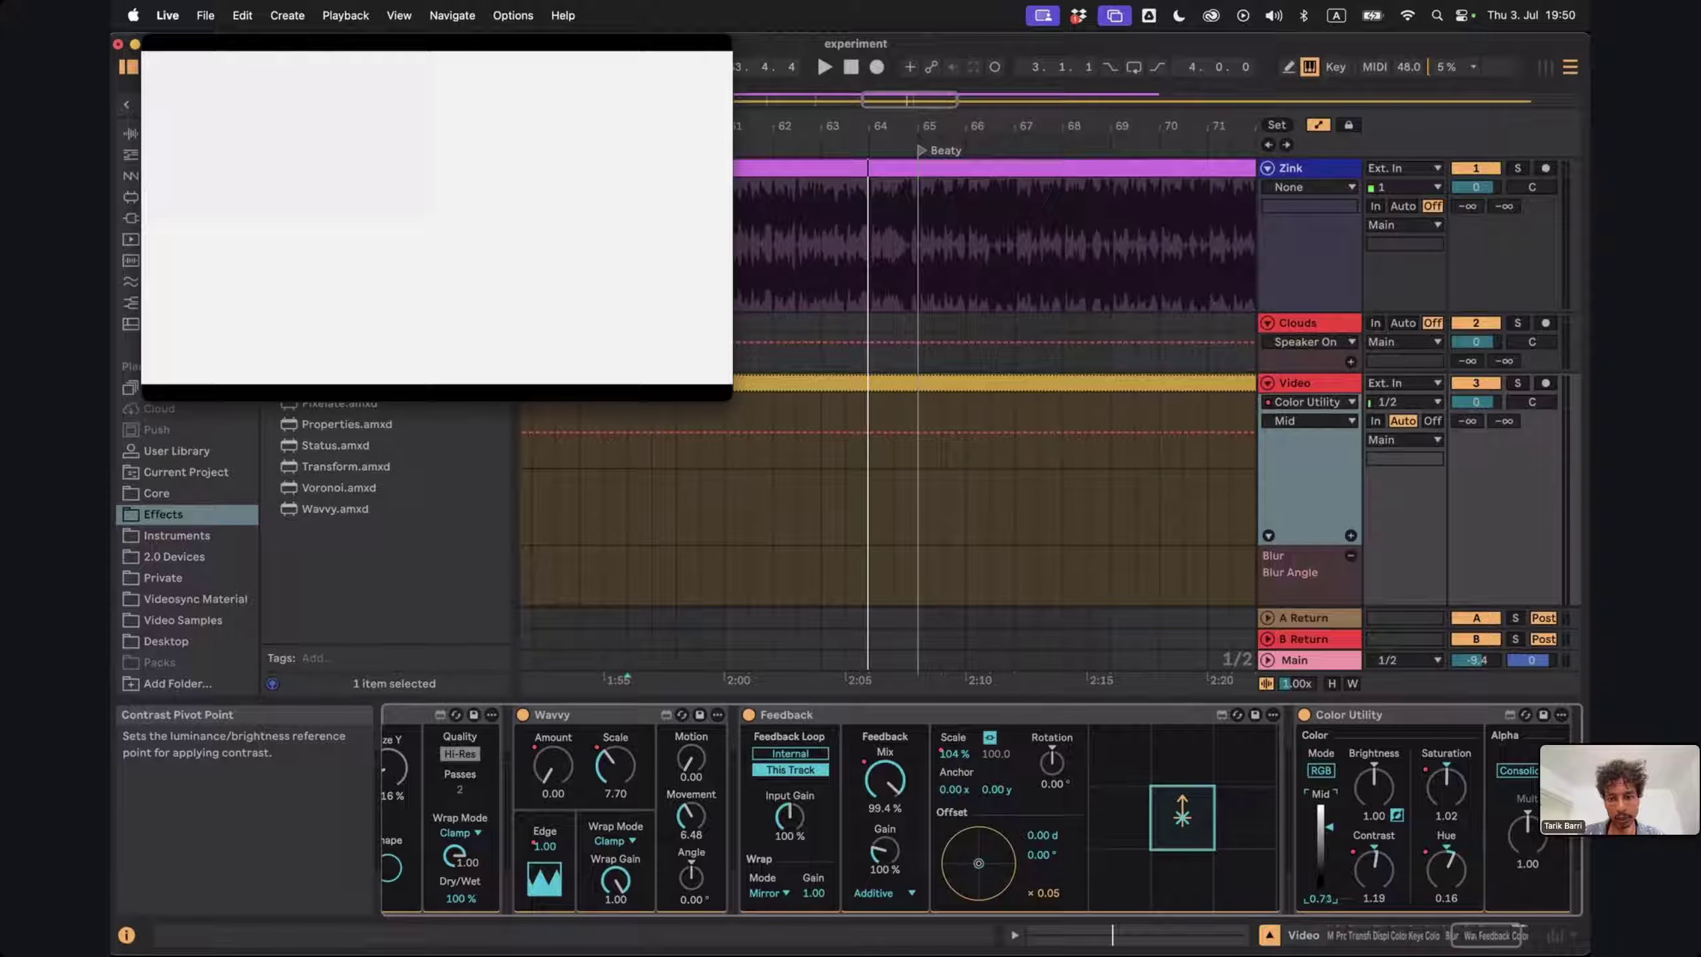
left_click_drag(1321, 845, 1321, 838)
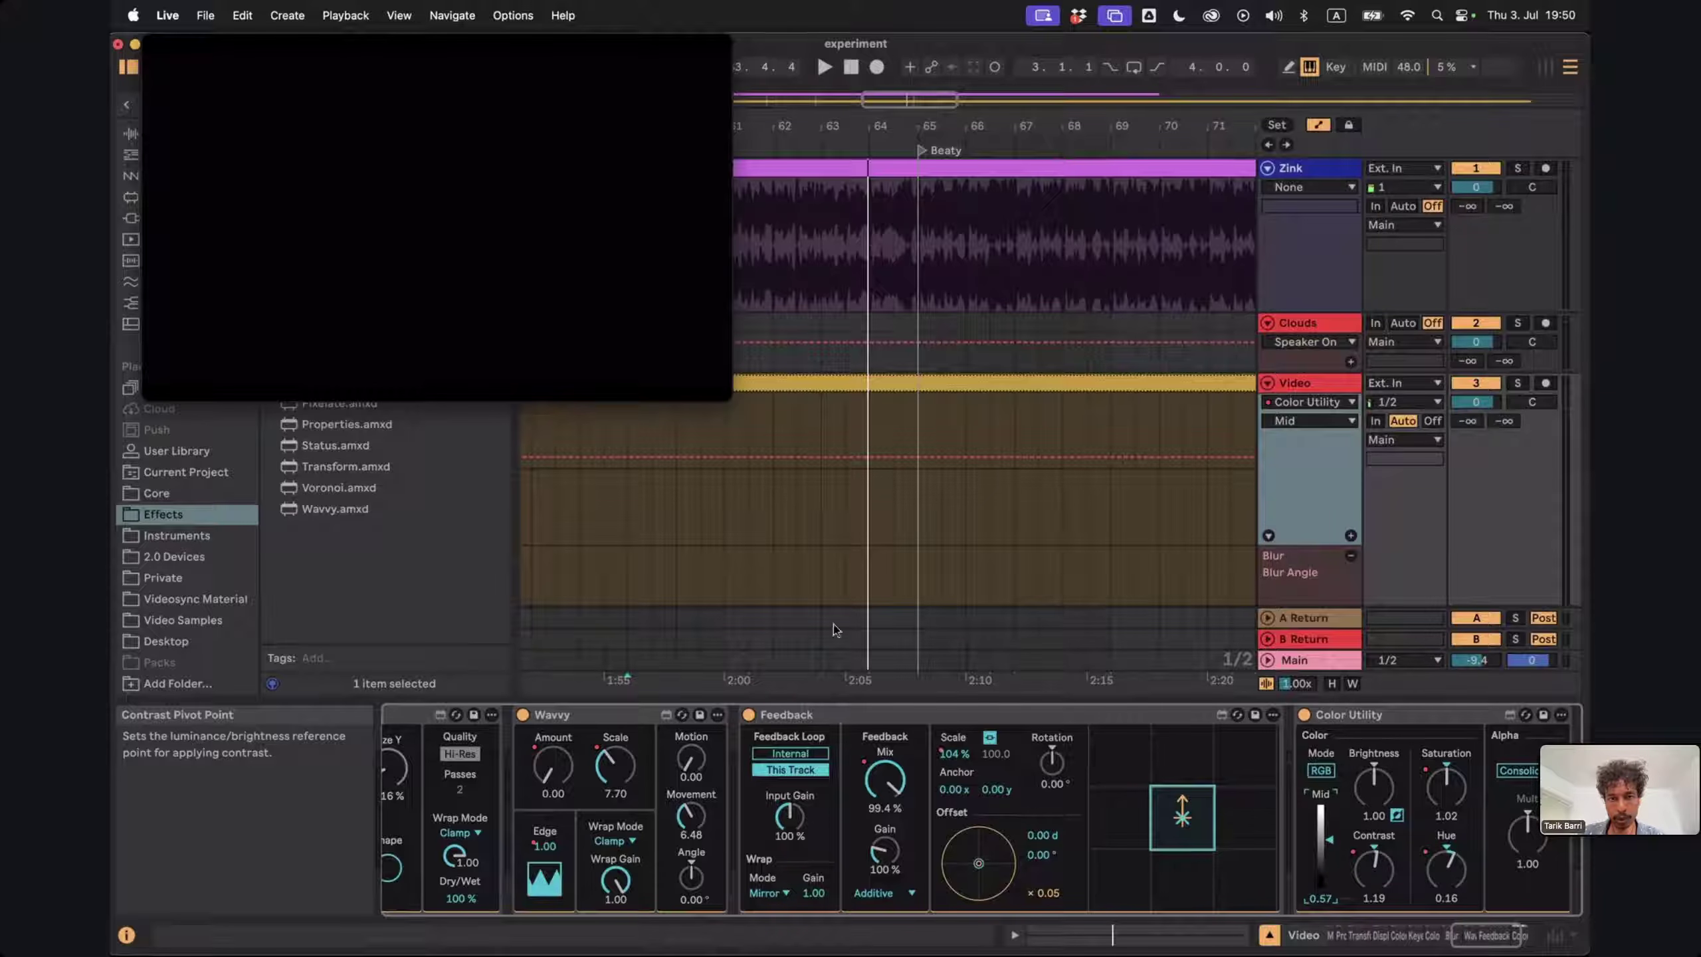
key("space")
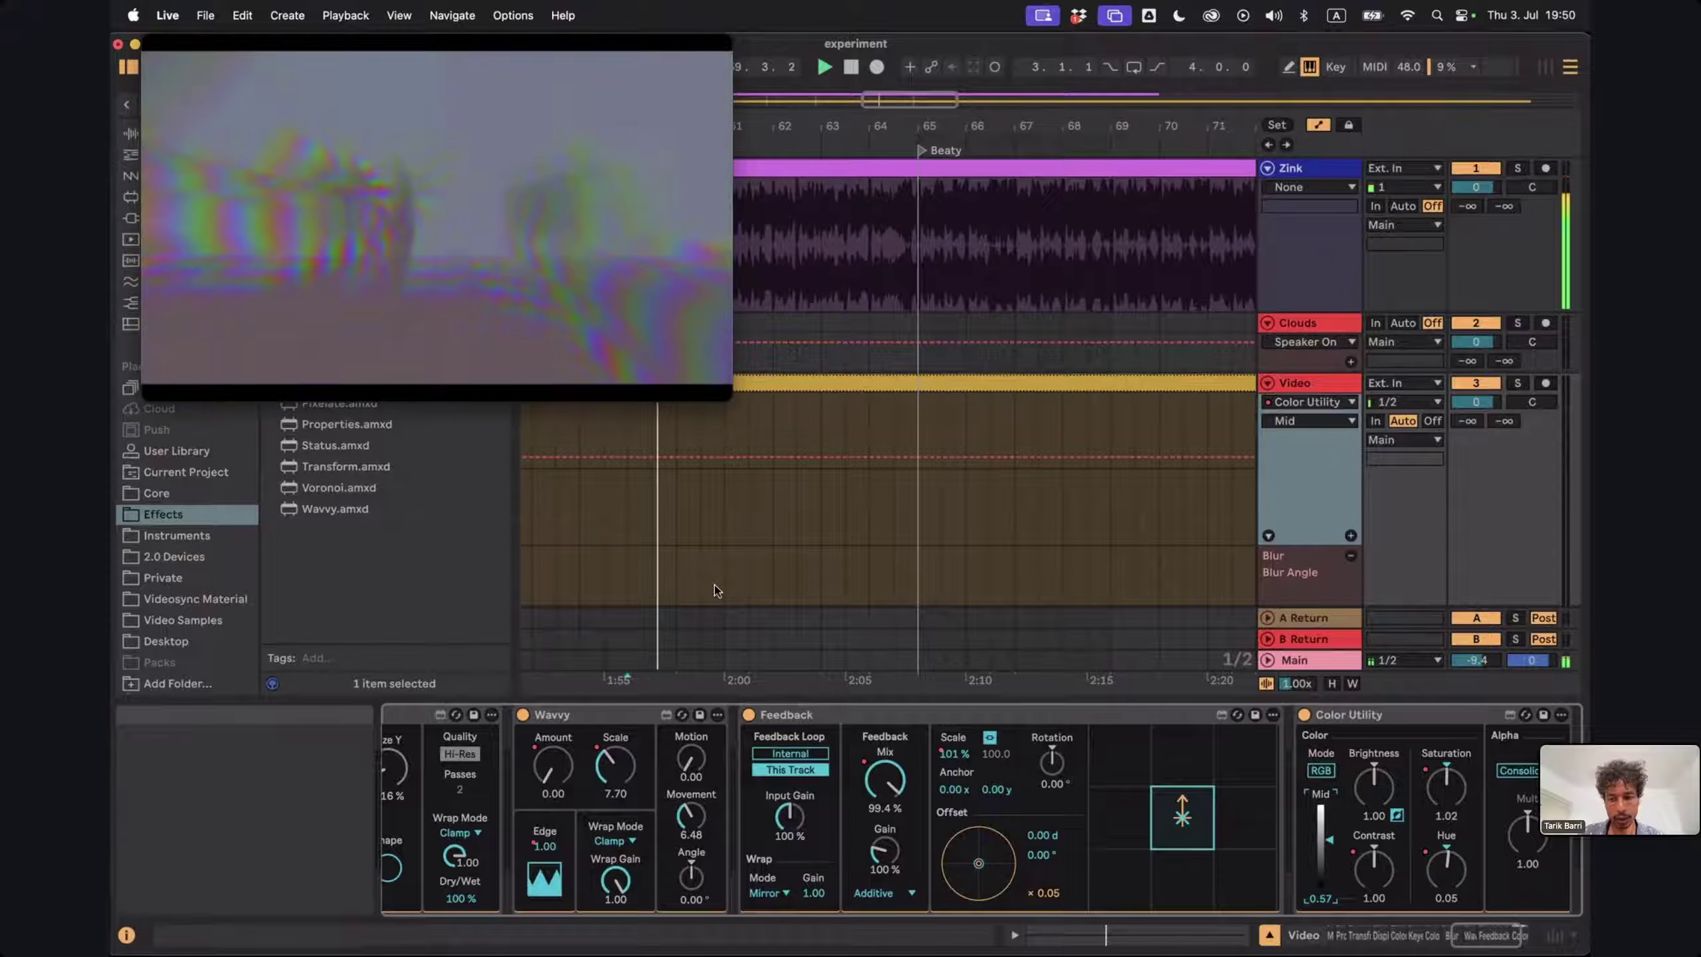
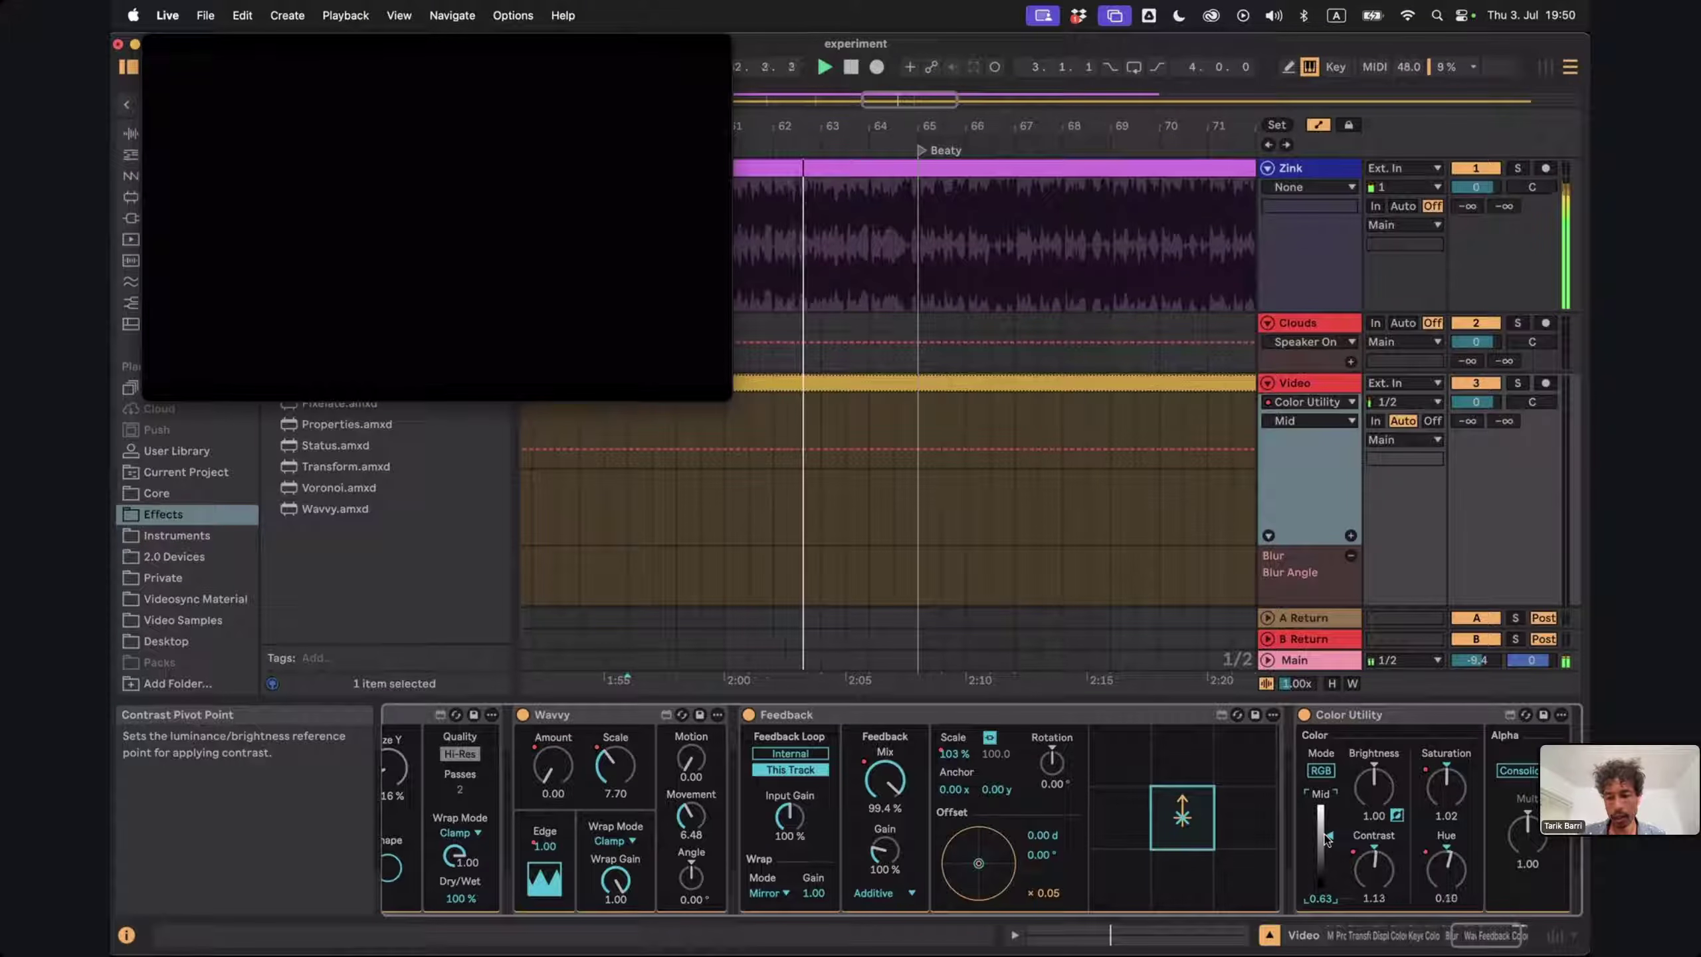
Flatten the Video track's Color Utility contrast automation to 1.00 at bar 65
right_click(1378, 863)
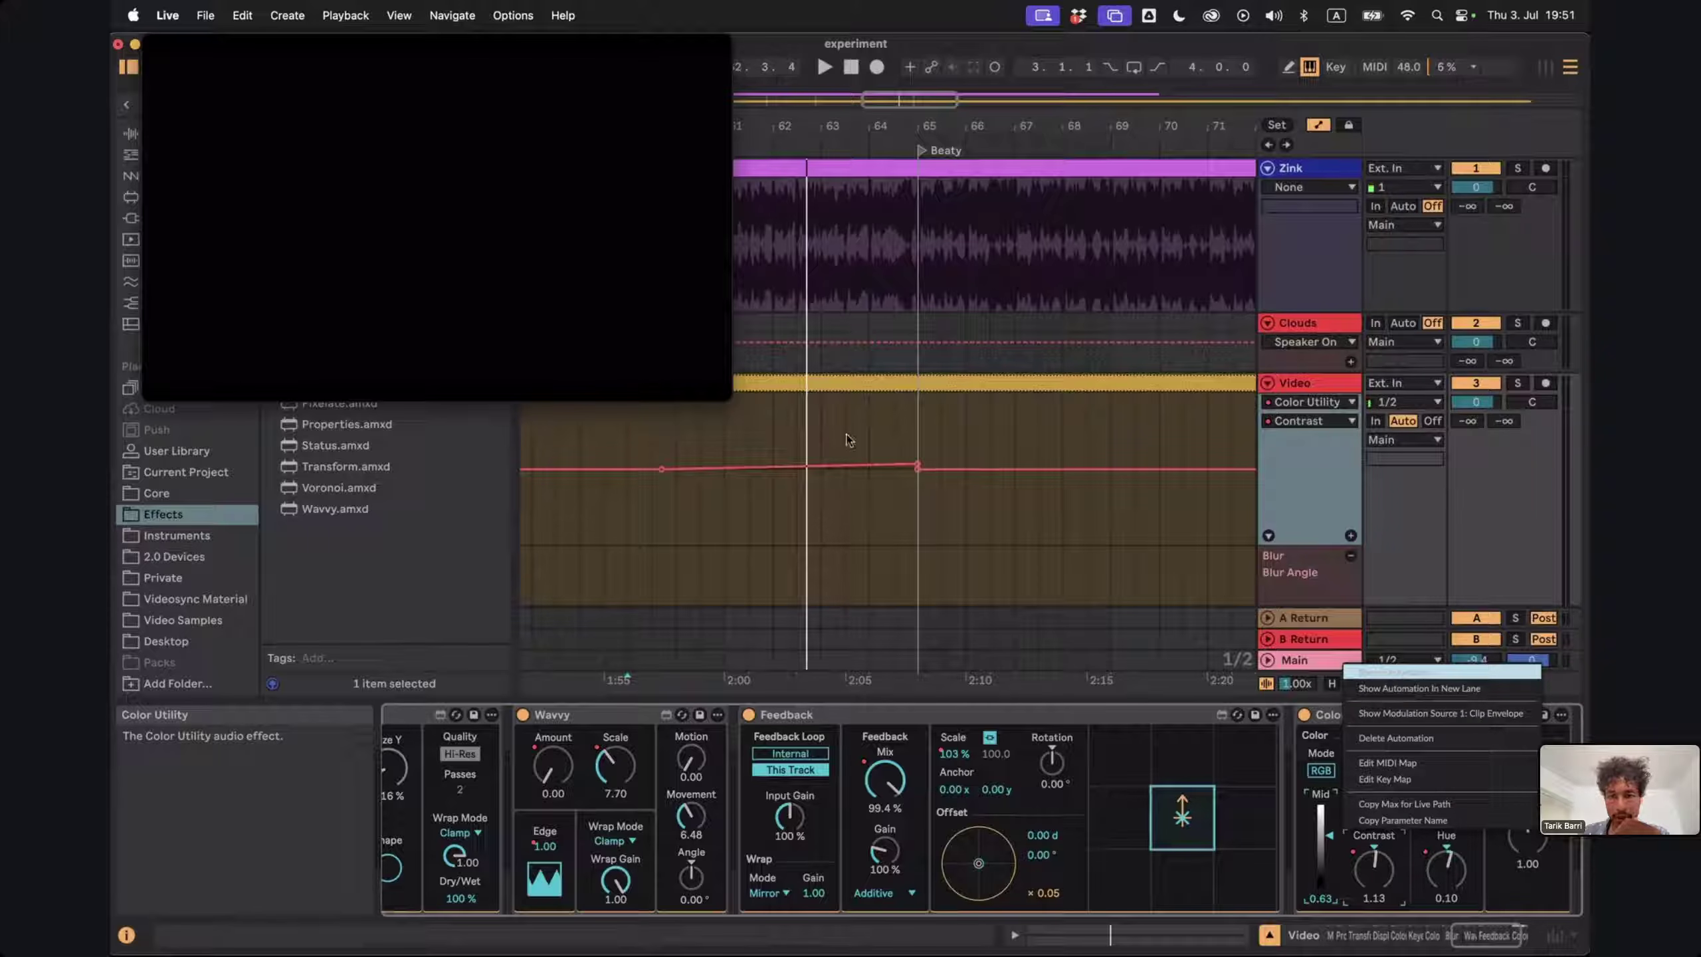
left_click(920, 468)
left_click_drag(920, 468, 919, 471)
mouse_move(663, 469)
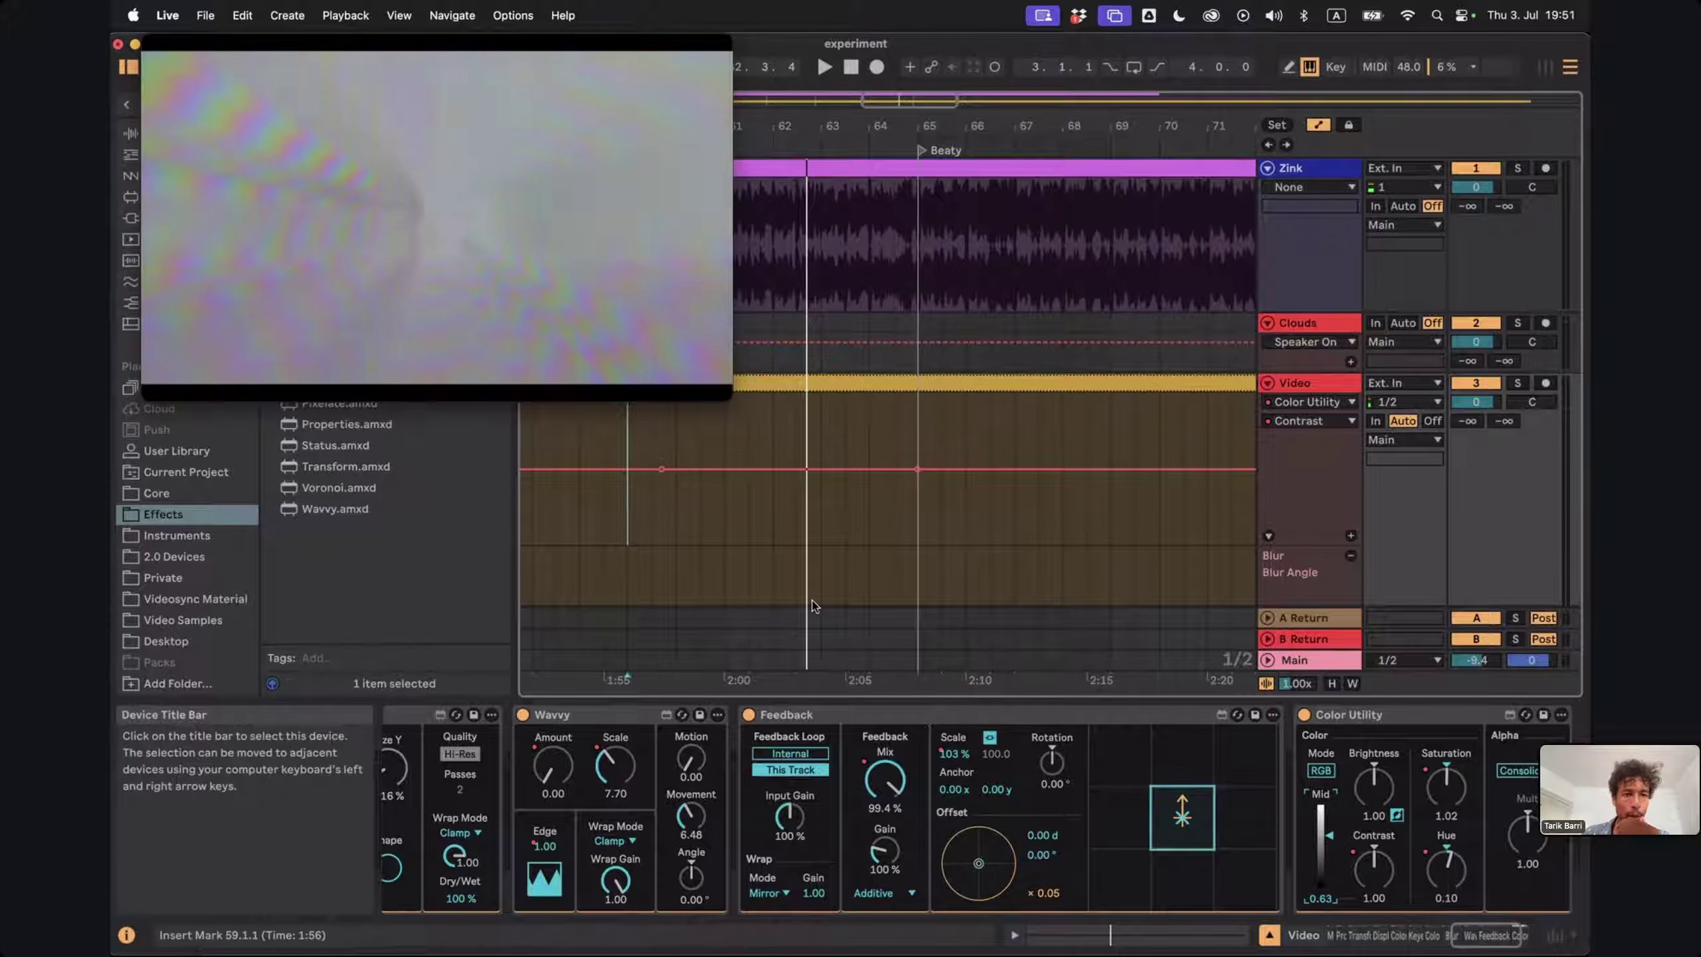
Try the Difference blend mode on the Feedback device while playing from bar 59
scroll(812, 602, "left", 3)
scroll(812, 601, "down", 1)
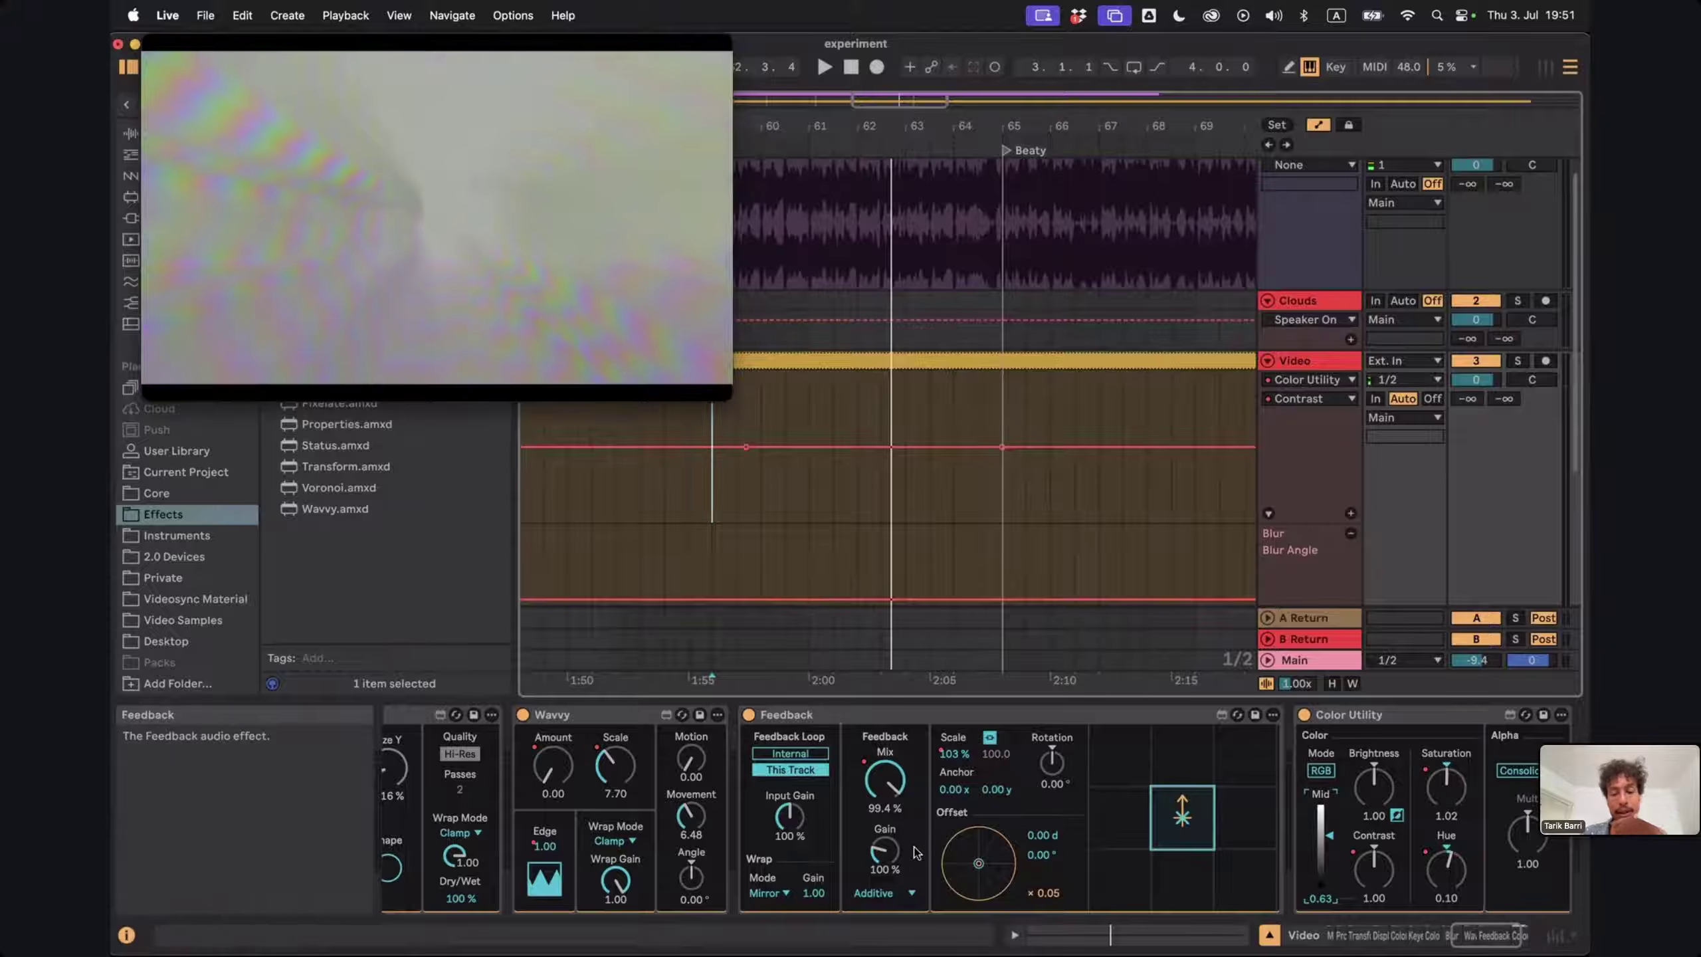
left_click(883, 893)
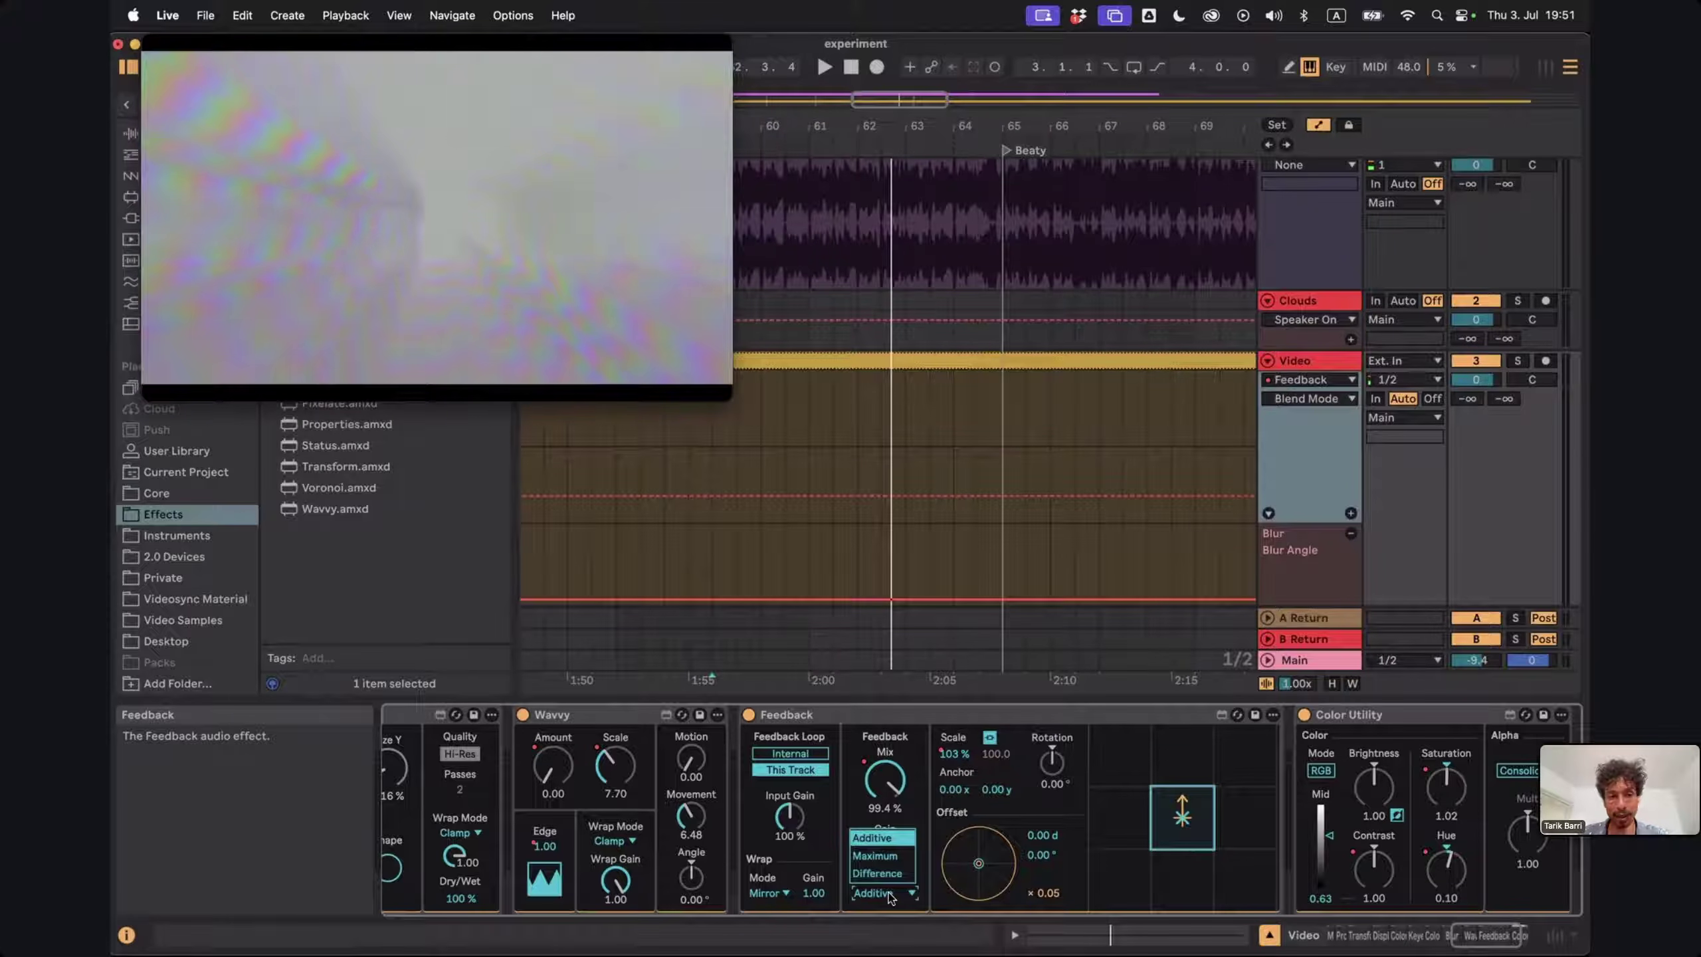
left_click(715, 442)
key("space")
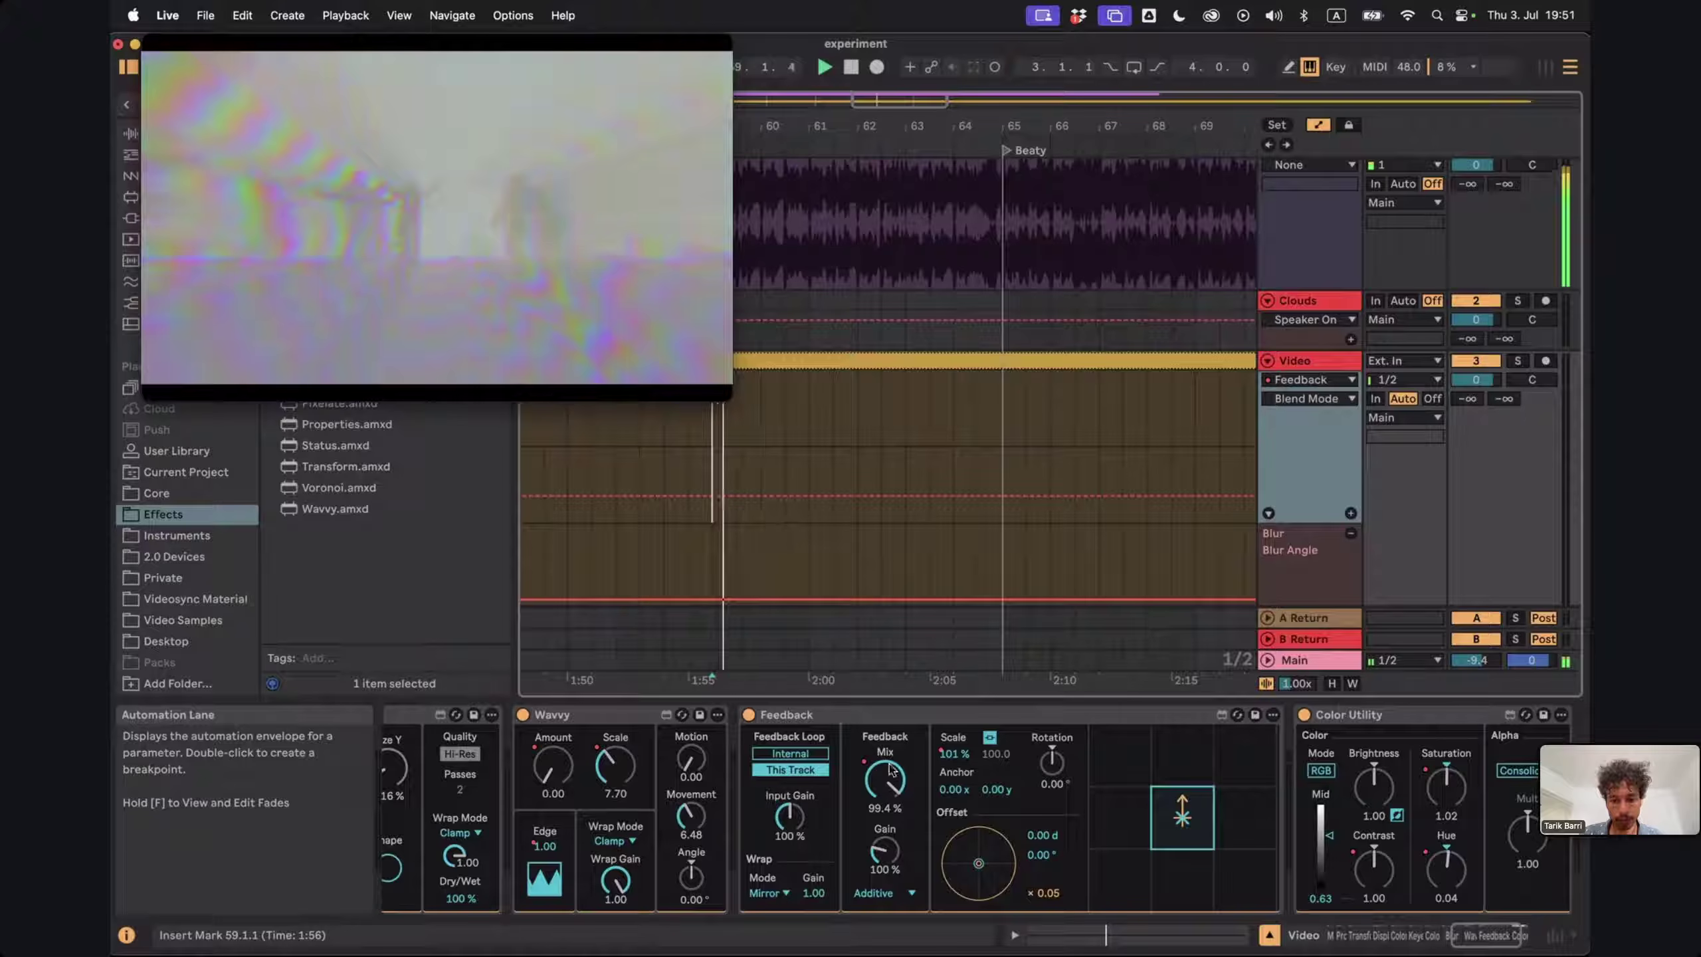
left_click(905, 895)
left_click(889, 873)
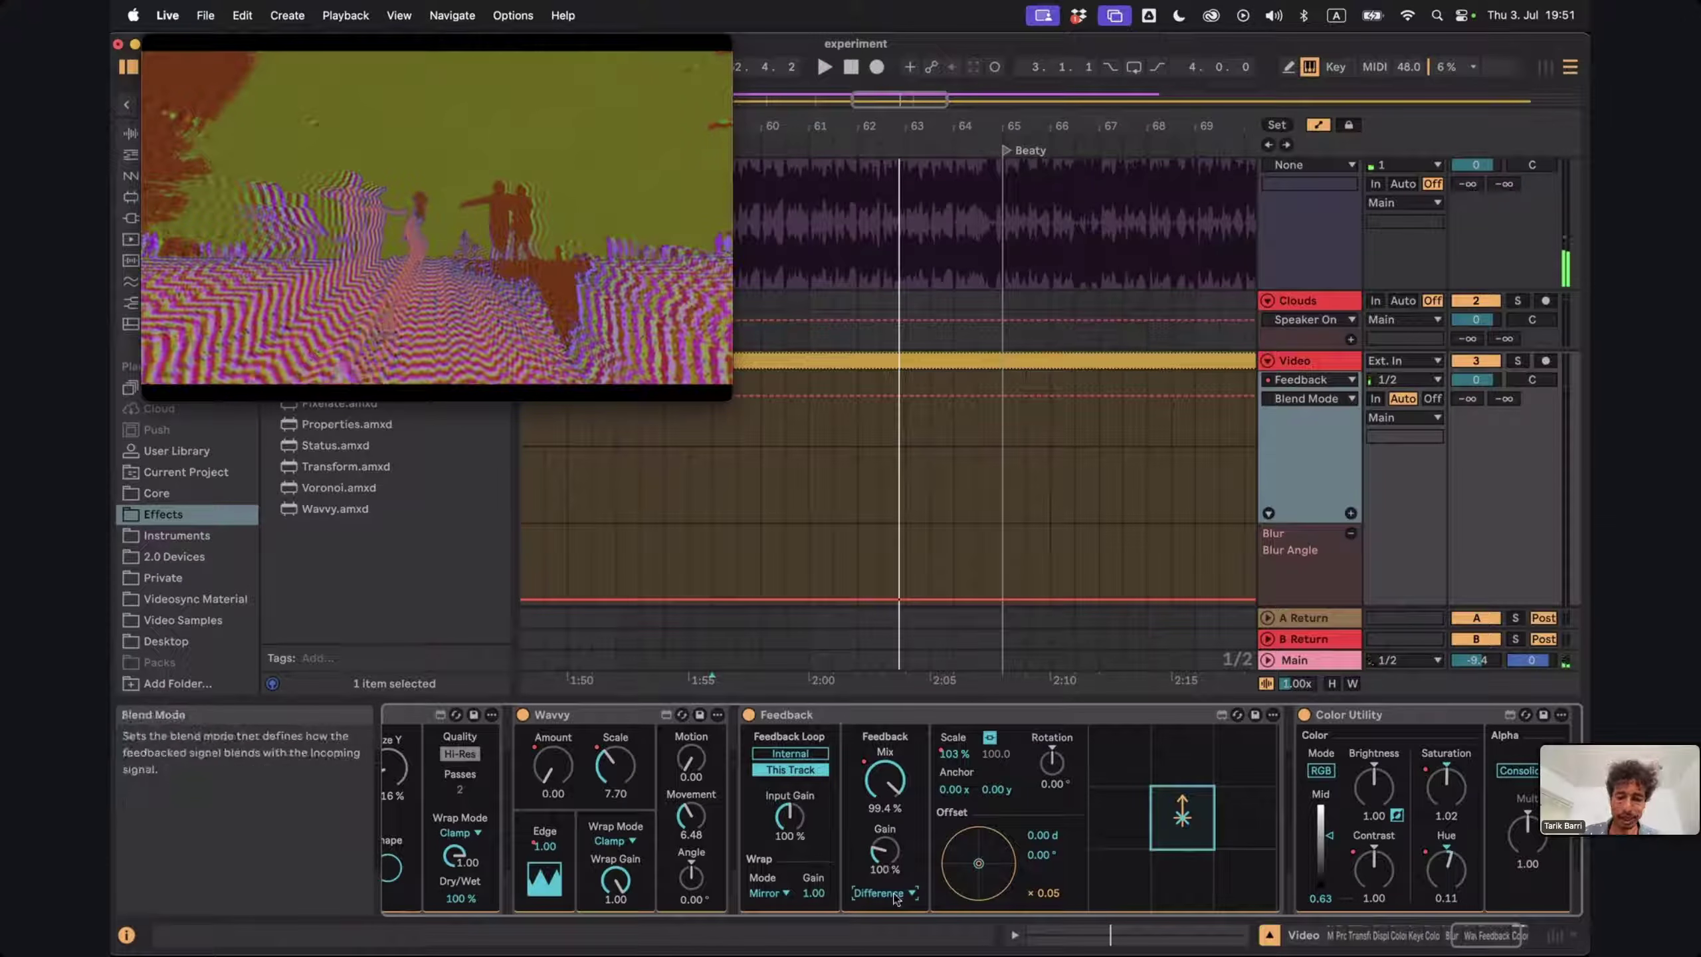
Try the Feedback device's Maximum blend mode while playing from about bar 60, and return it to Additive
left_click(880, 857)
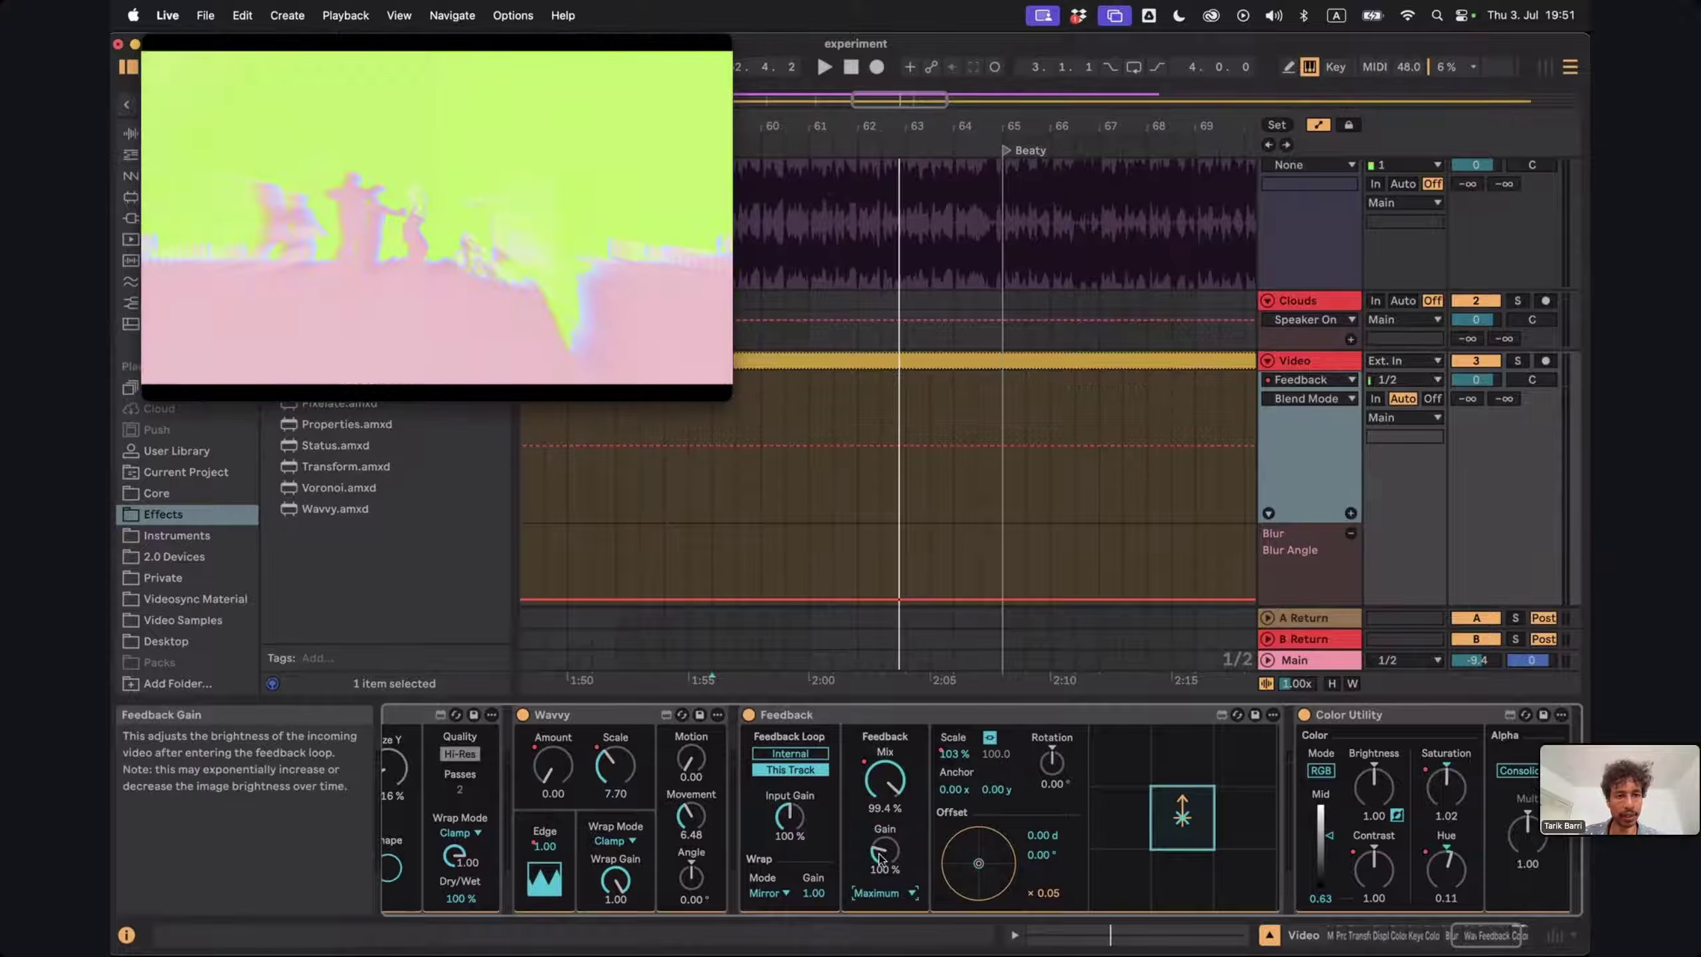
left_click(768, 487)
key("space")
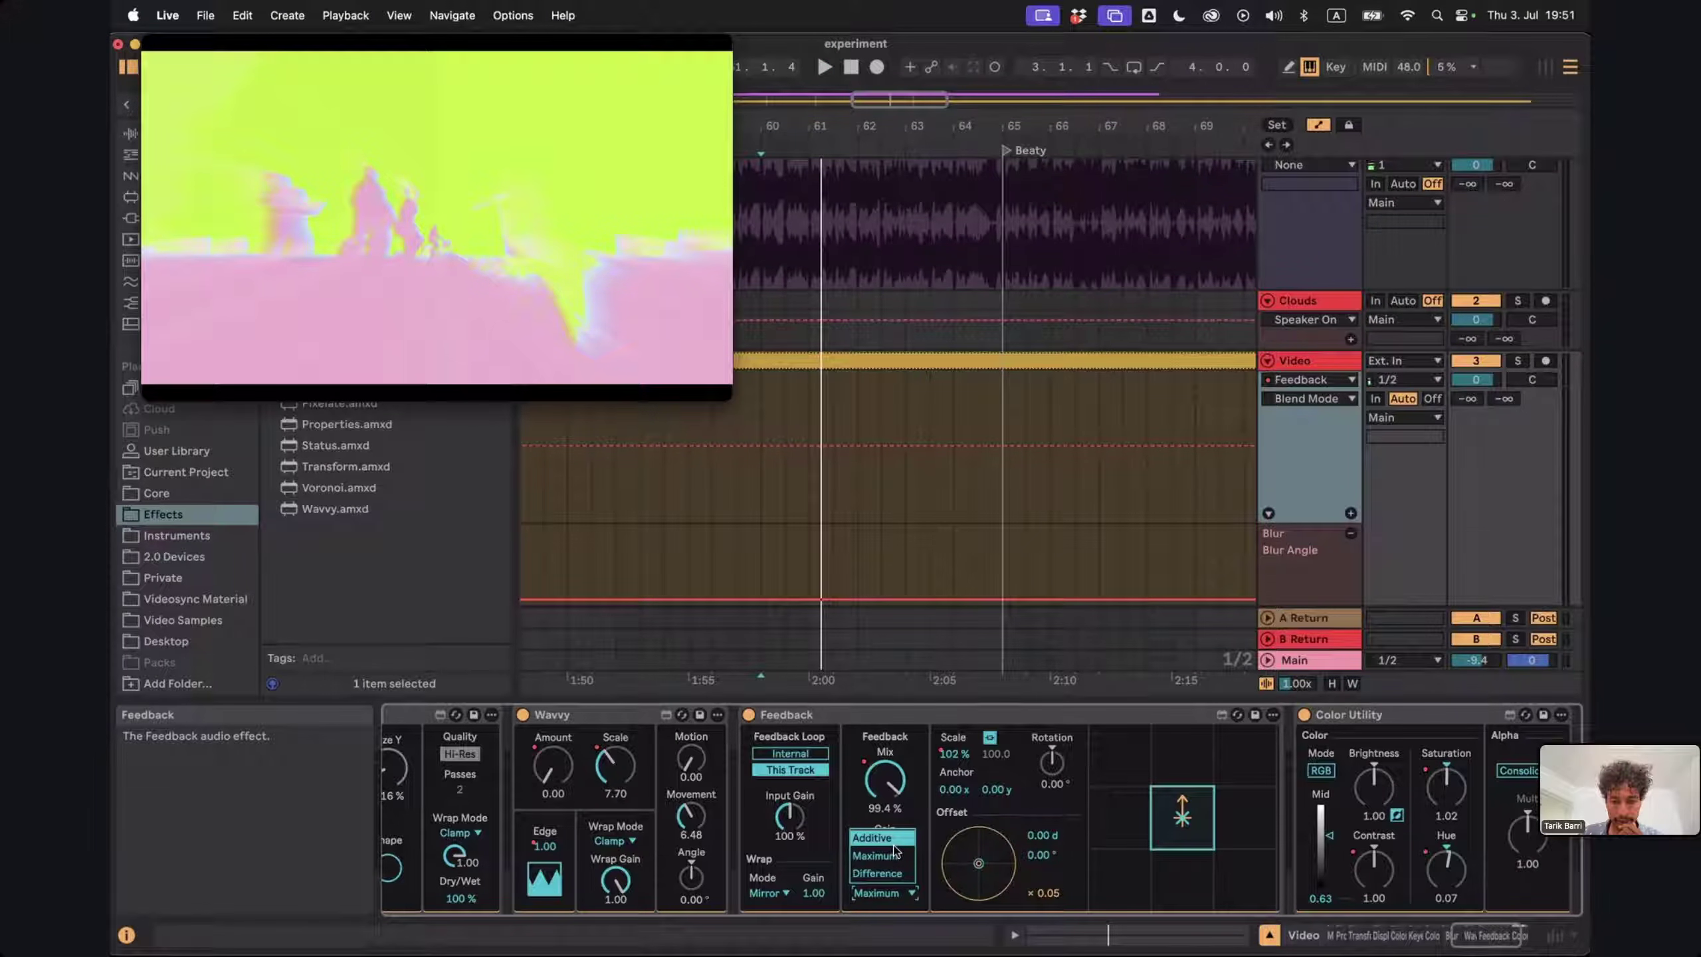
left_click(895, 843)
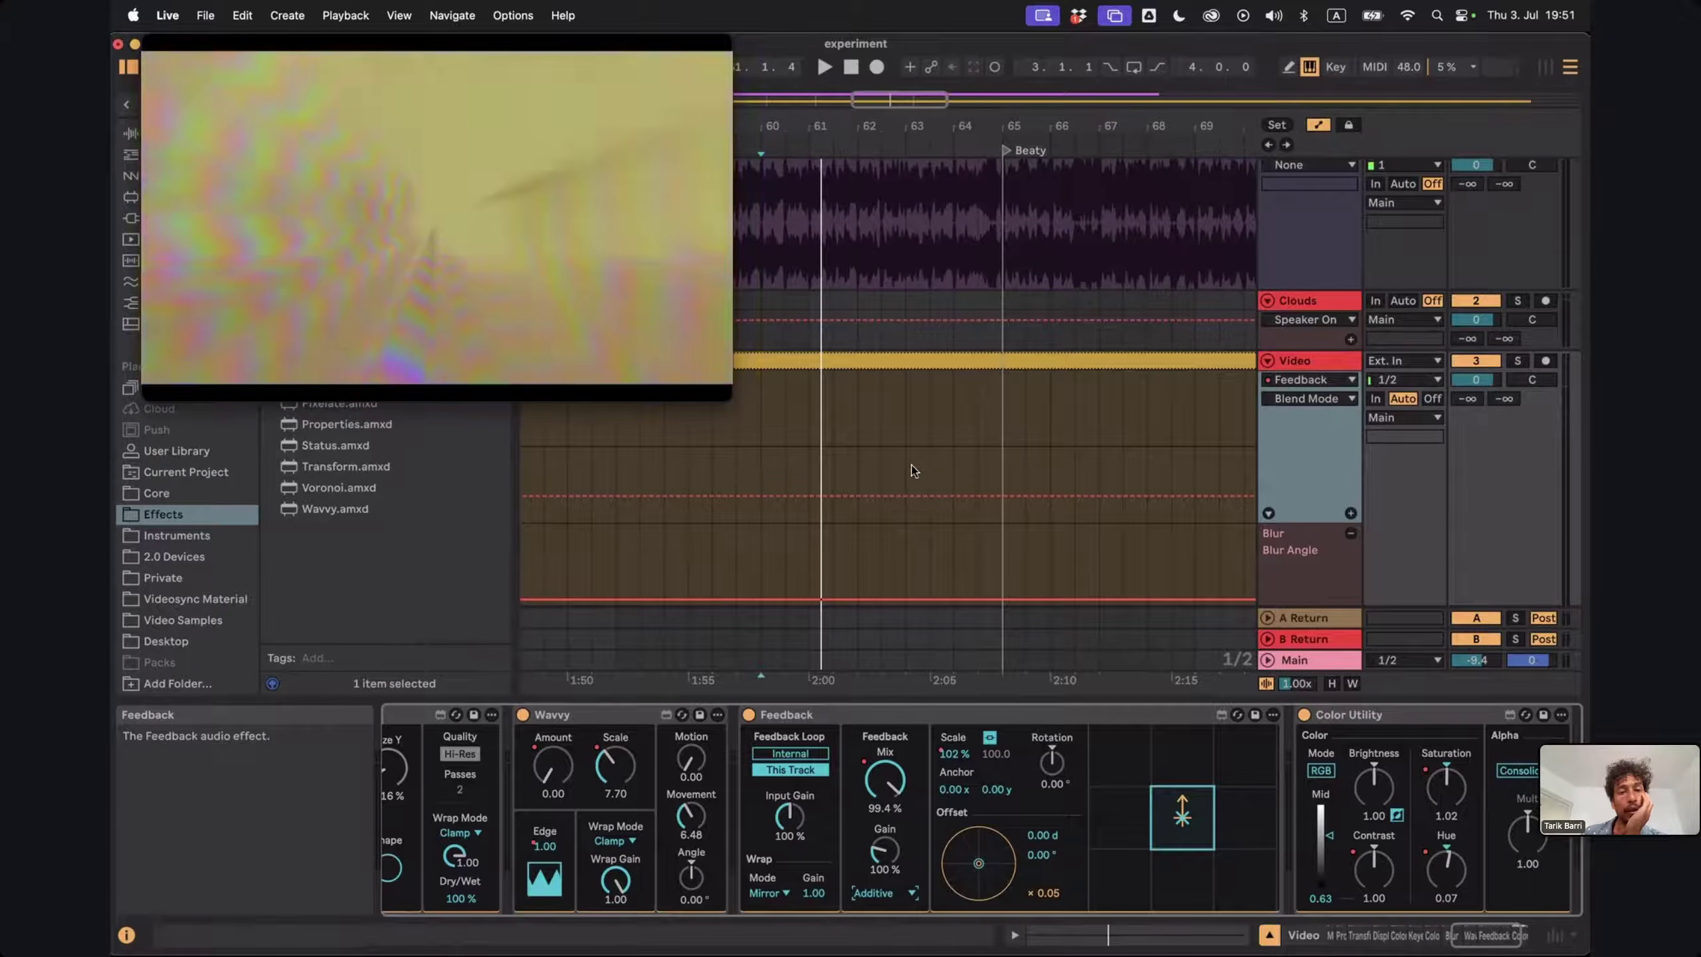
Add a Color Utility effect to the Main track, moving the Videosync output window off the effects list
scroll(1095, 458, "down", 1)
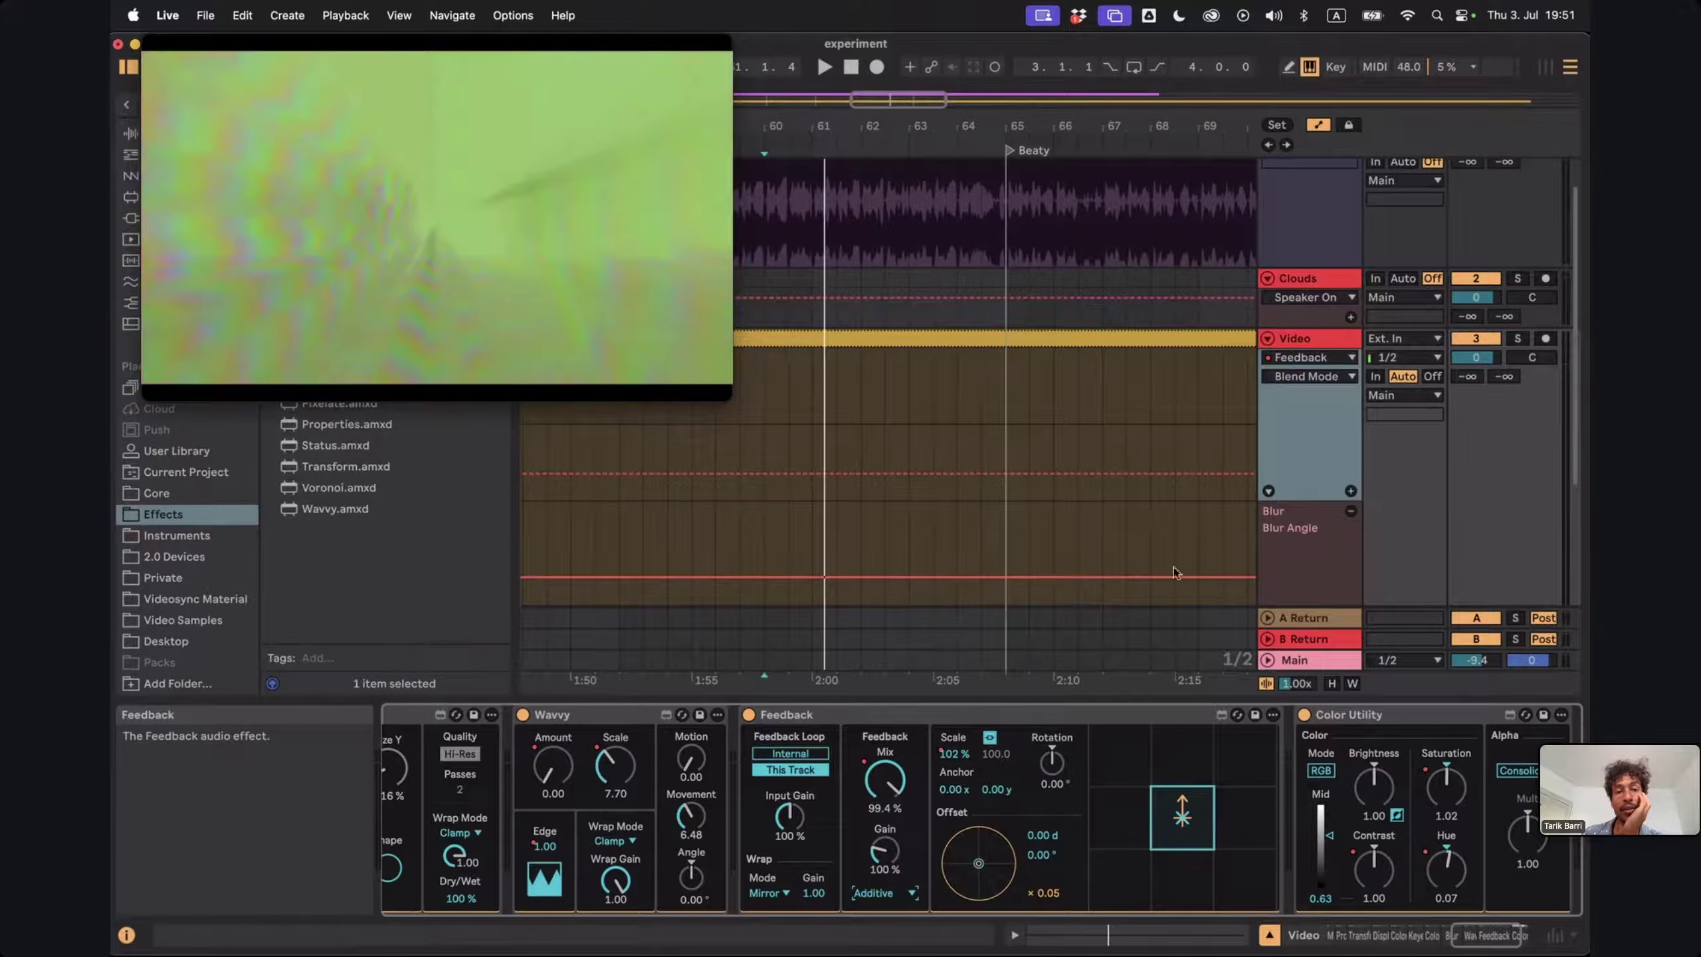
left_click(1299, 662)
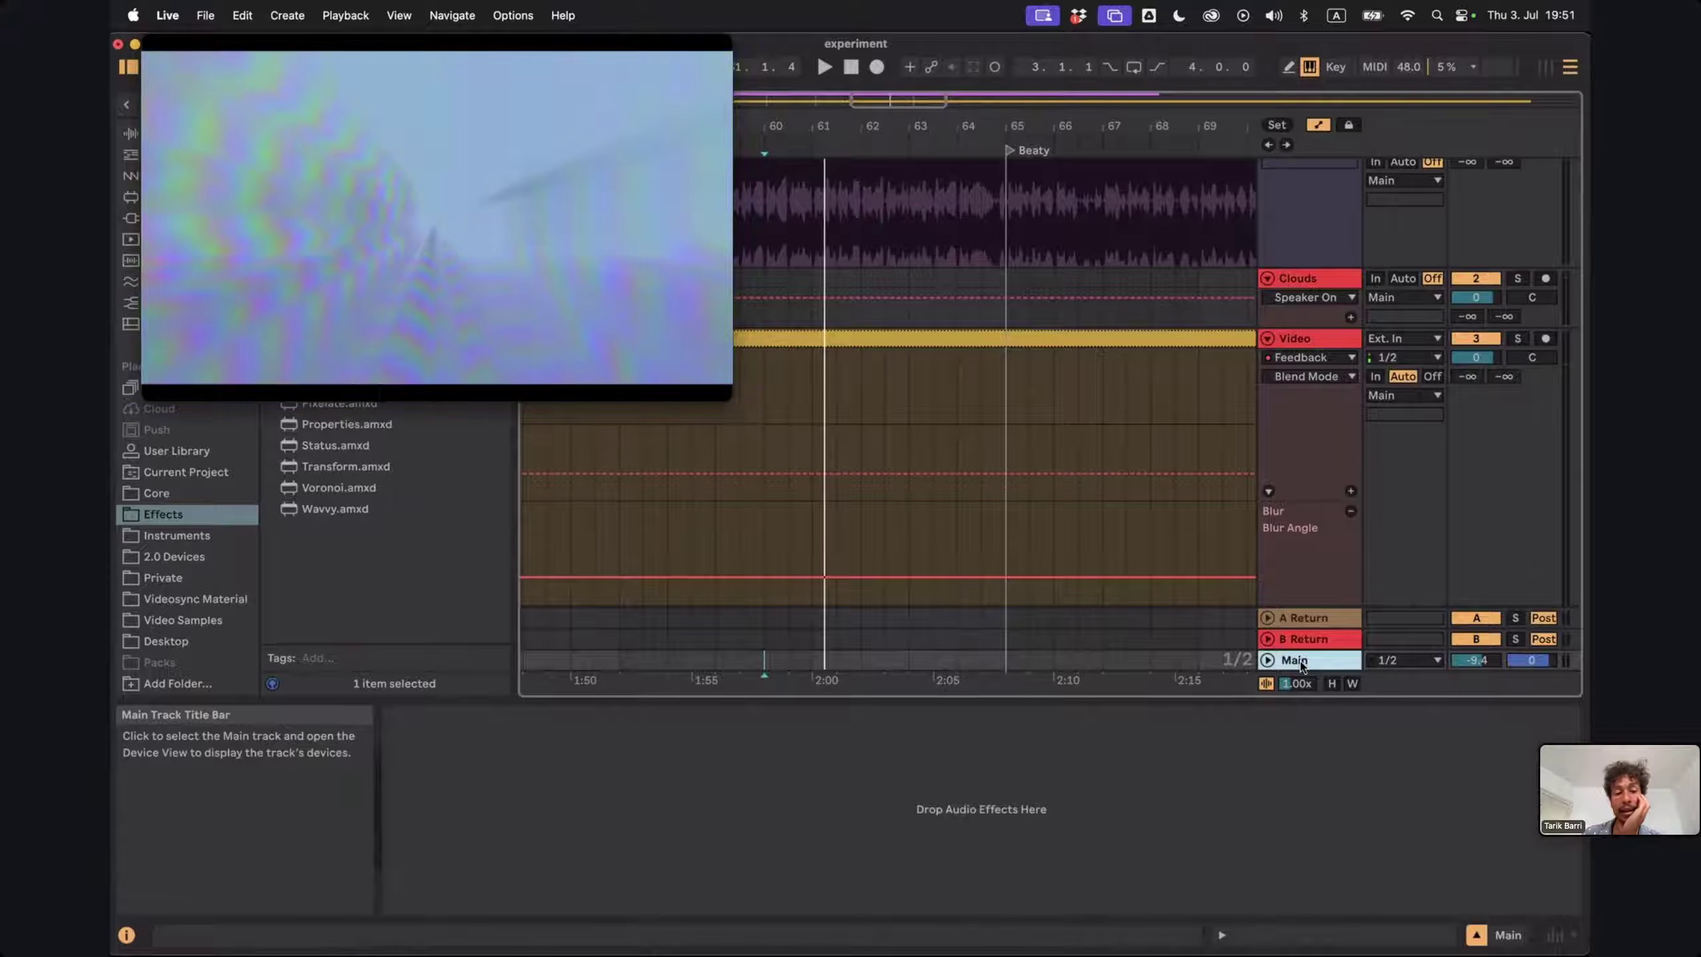
left_click(388, 45)
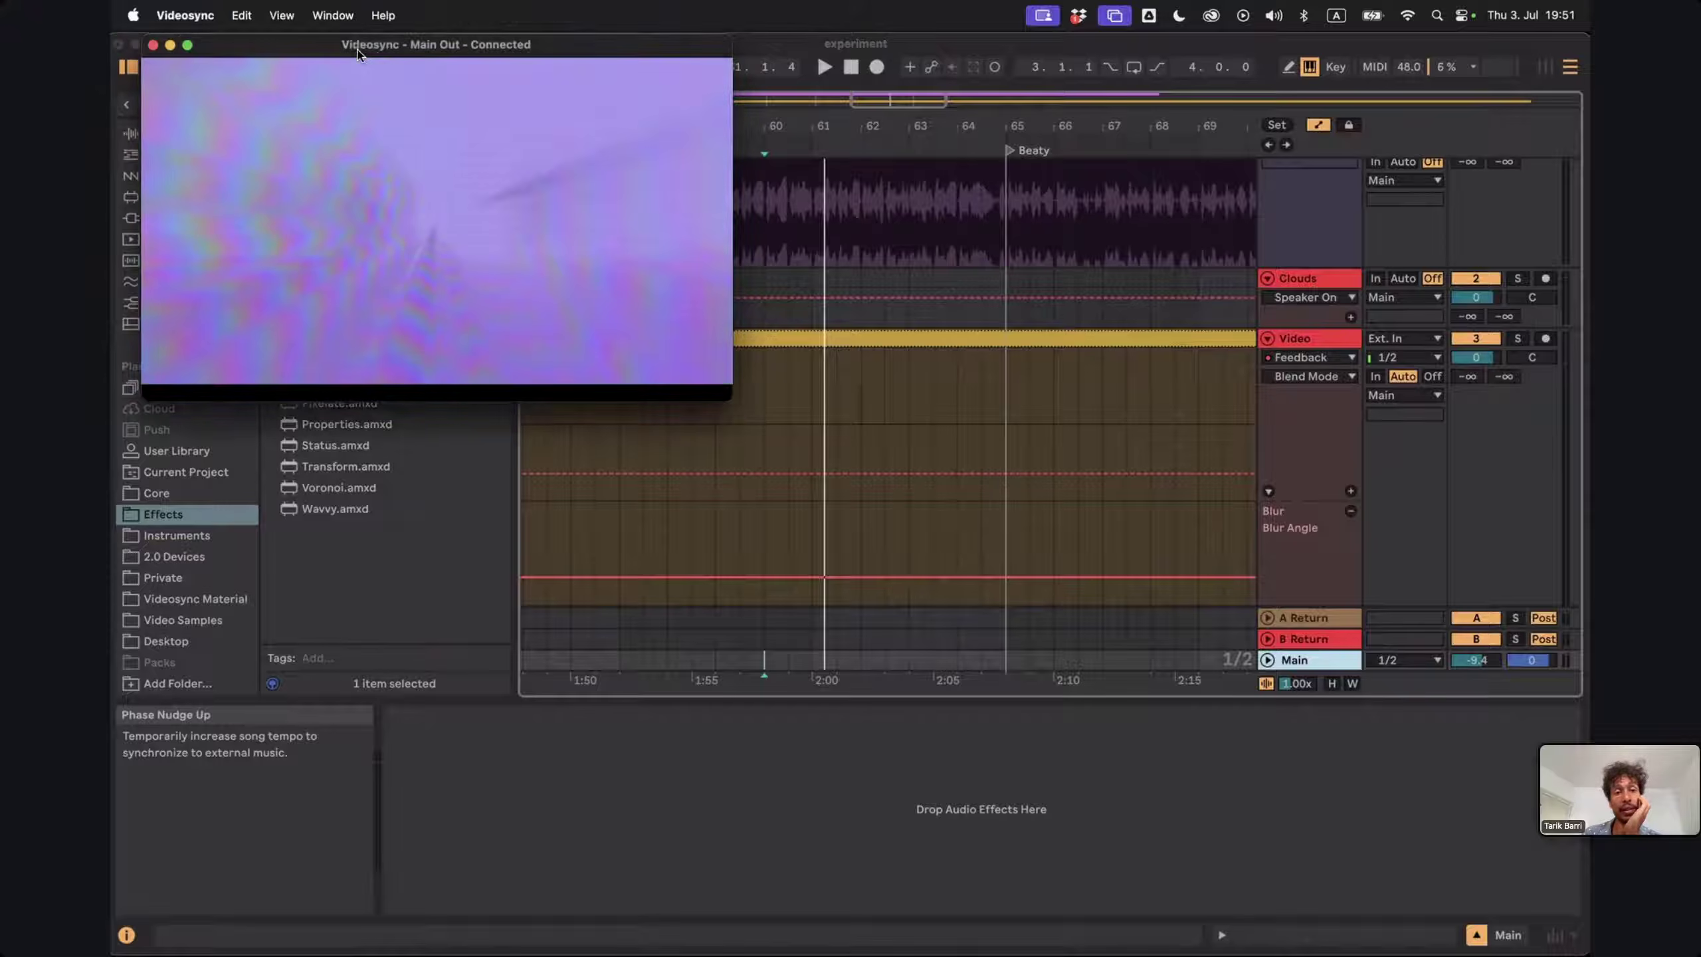
left_click_drag(389, 44, 889, 110)
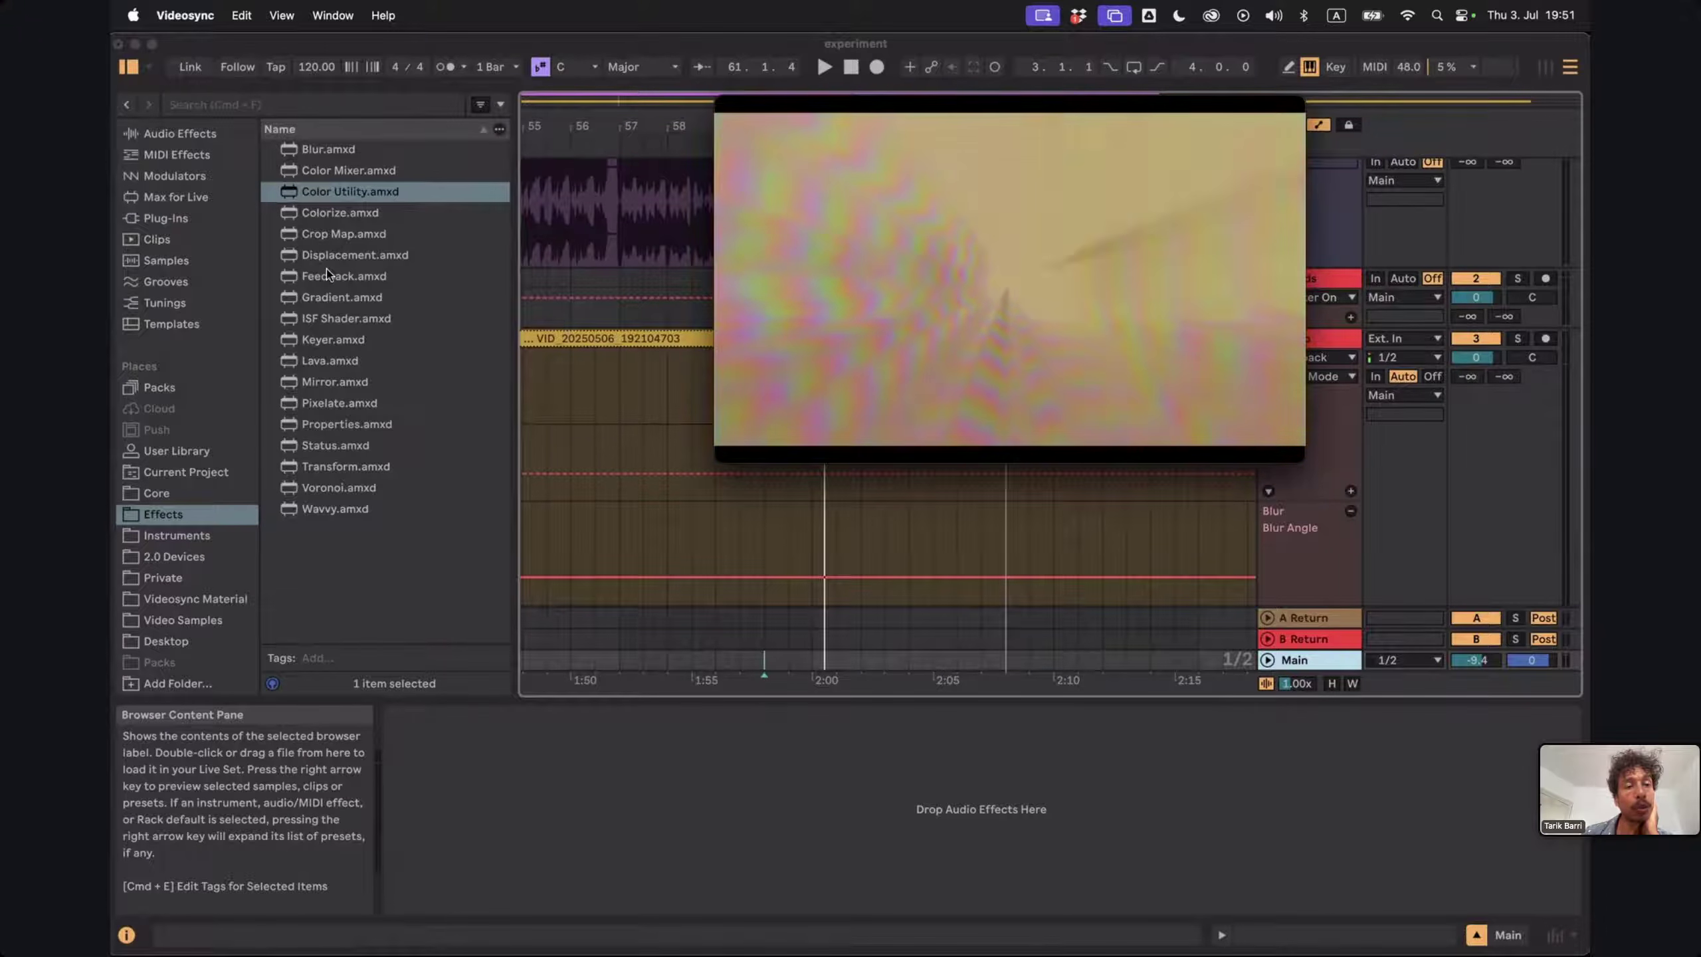
left_click(325, 193)
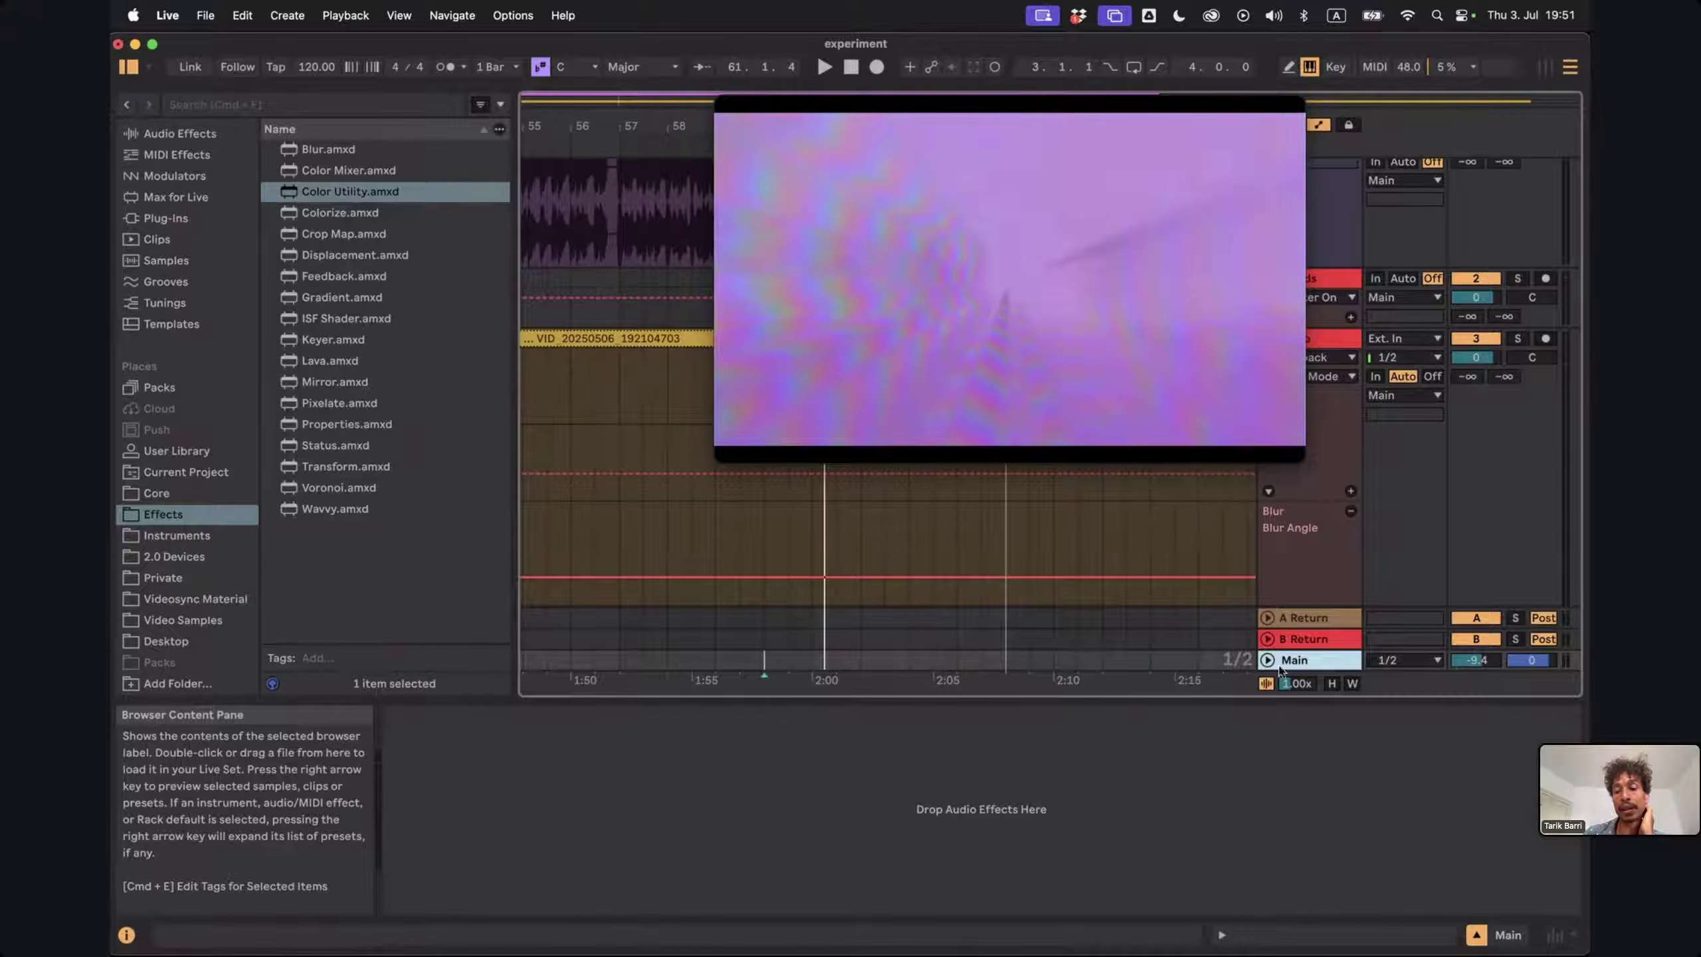
left_click(305, 192)
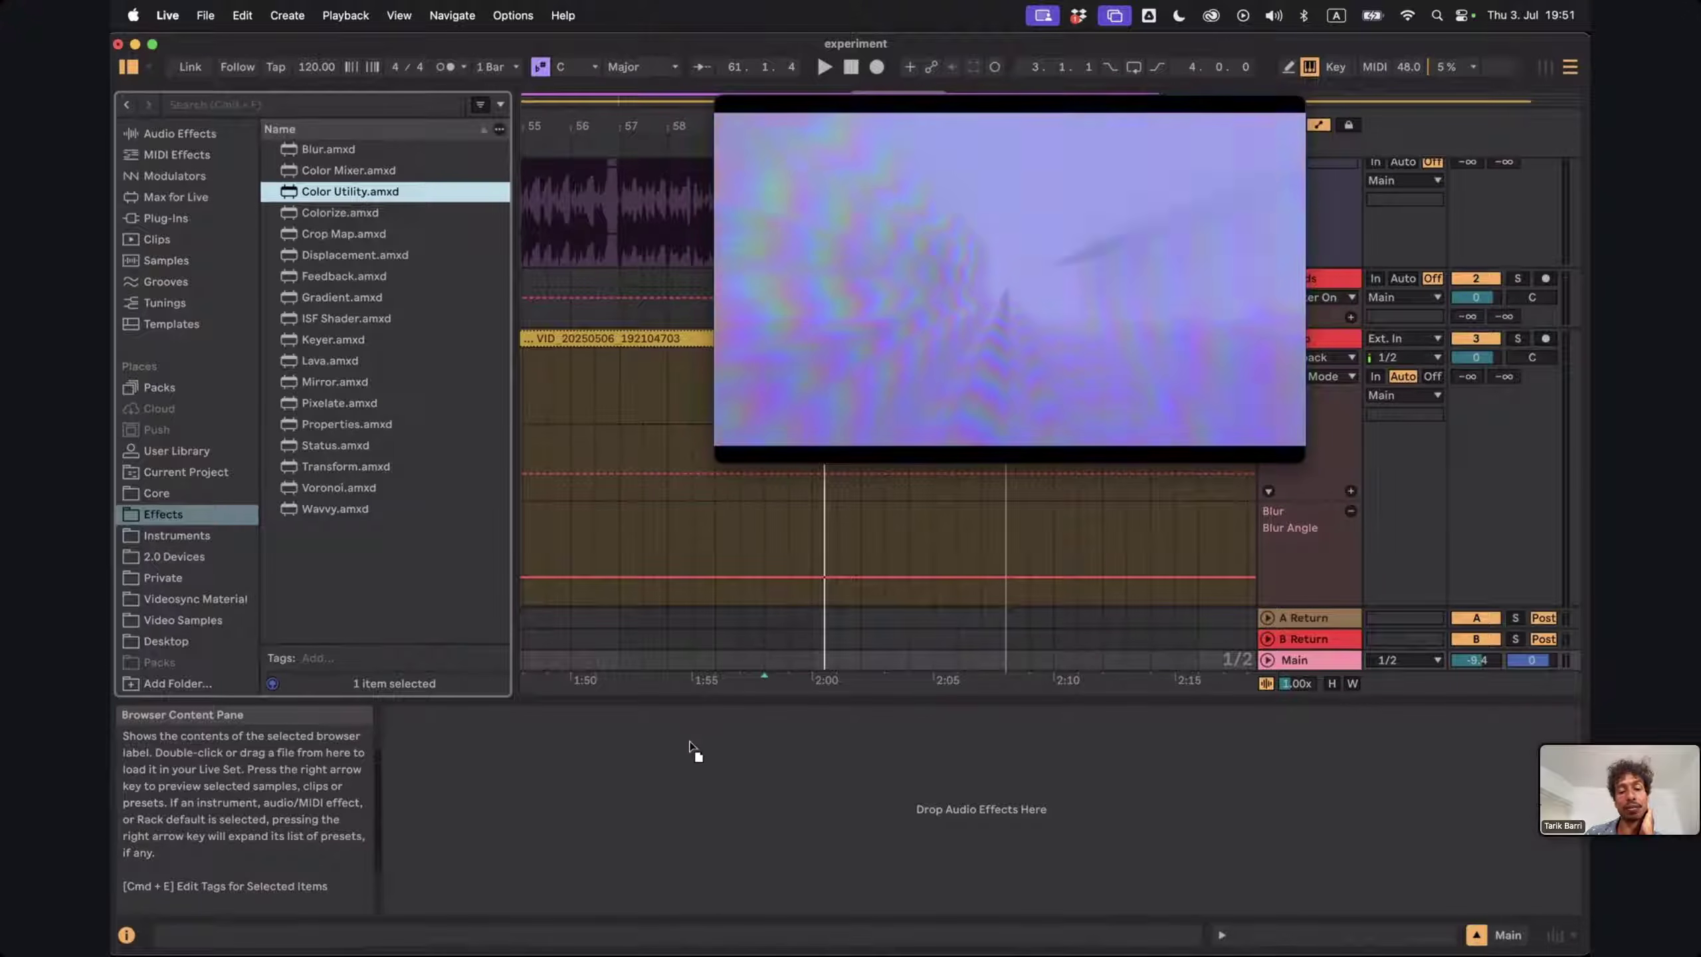
left_click_drag(718, 797, 718, 797)
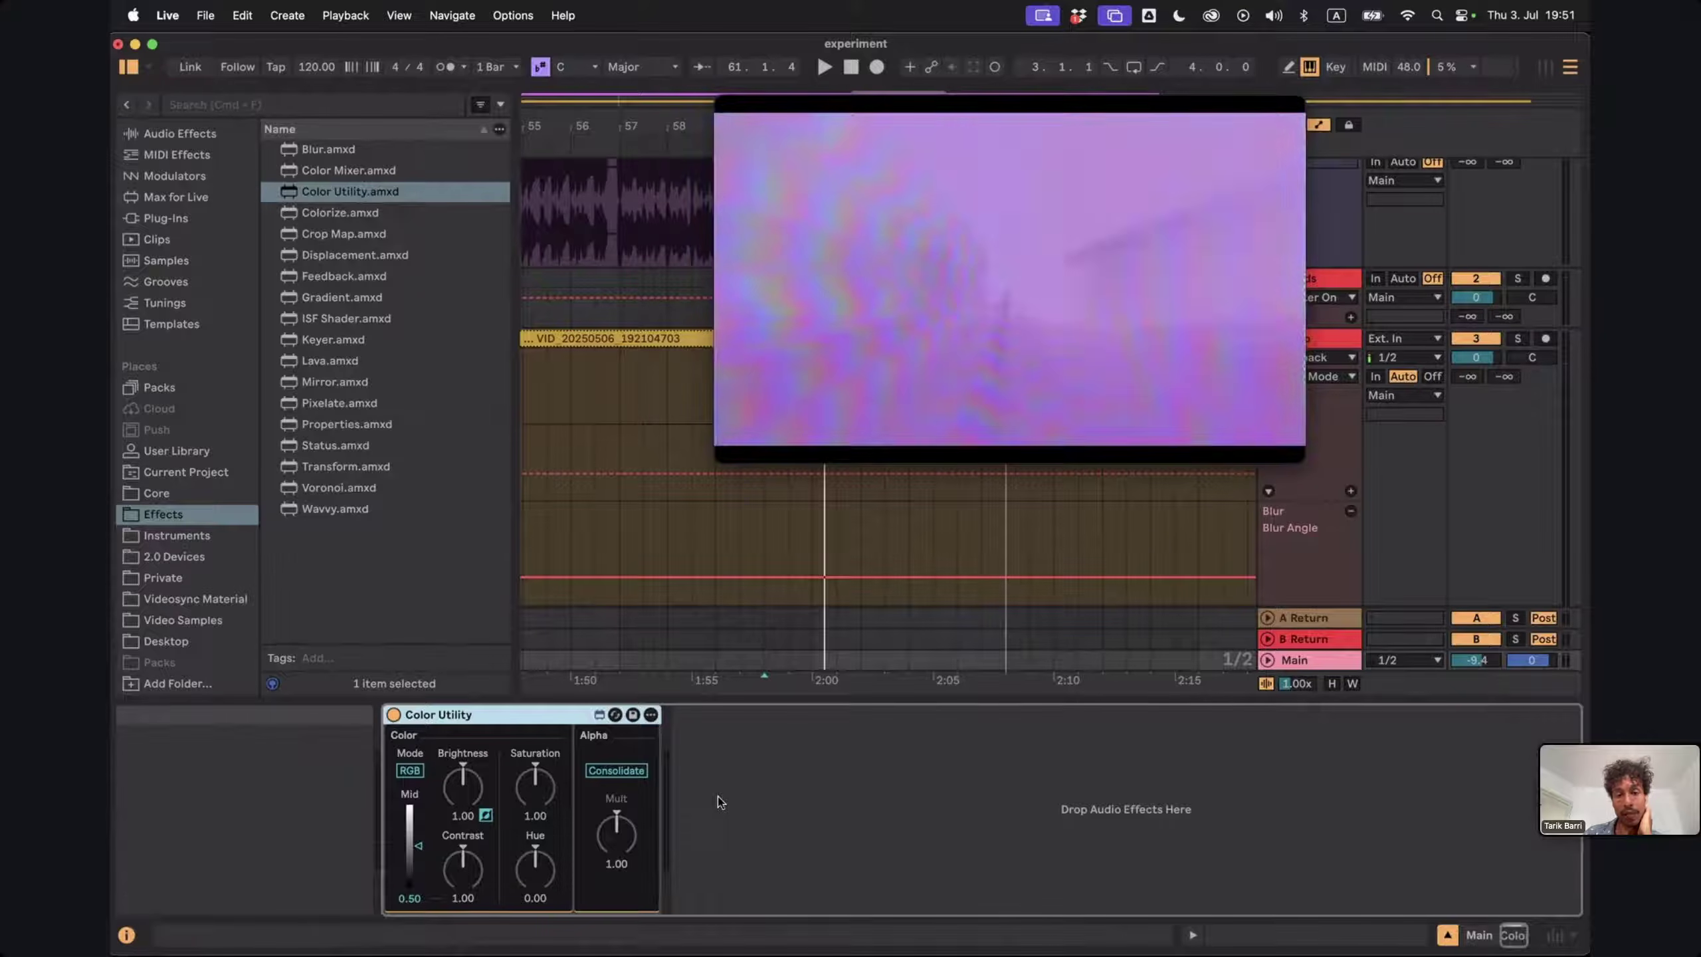
Set the Main track's Color Utility contrast to 3.85 and Mid to 0.83, and move the Videosync output window aside
left_click(455, 861)
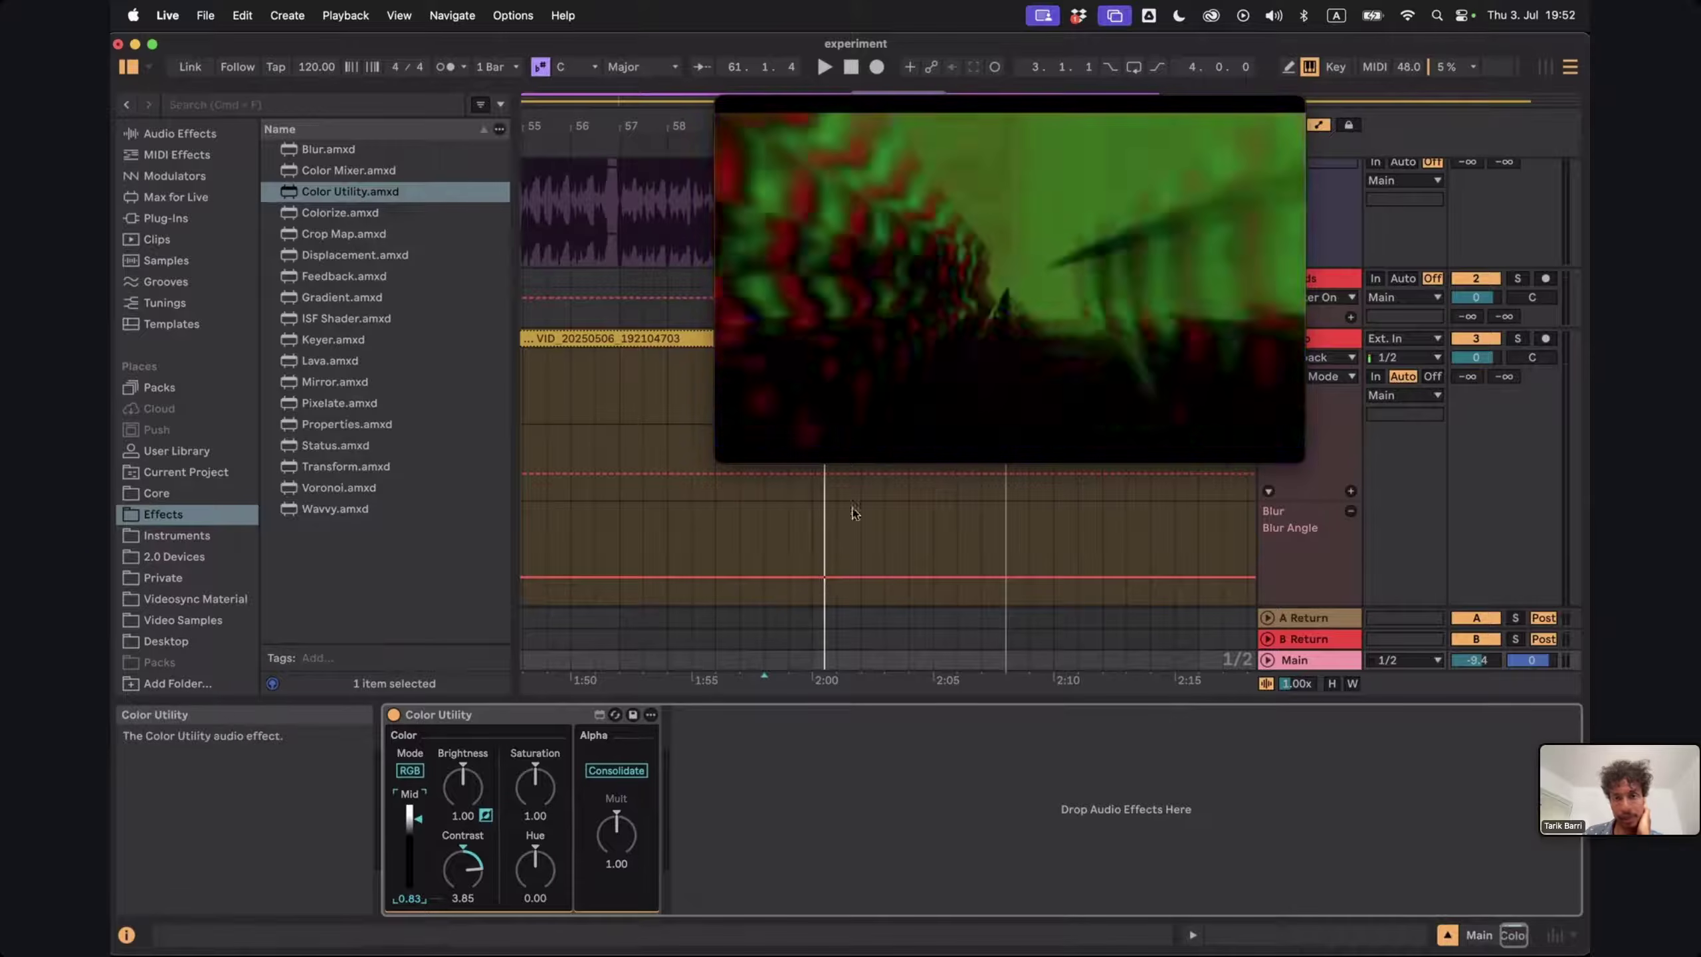
left_click_drag(924, 274, 1123, 258)
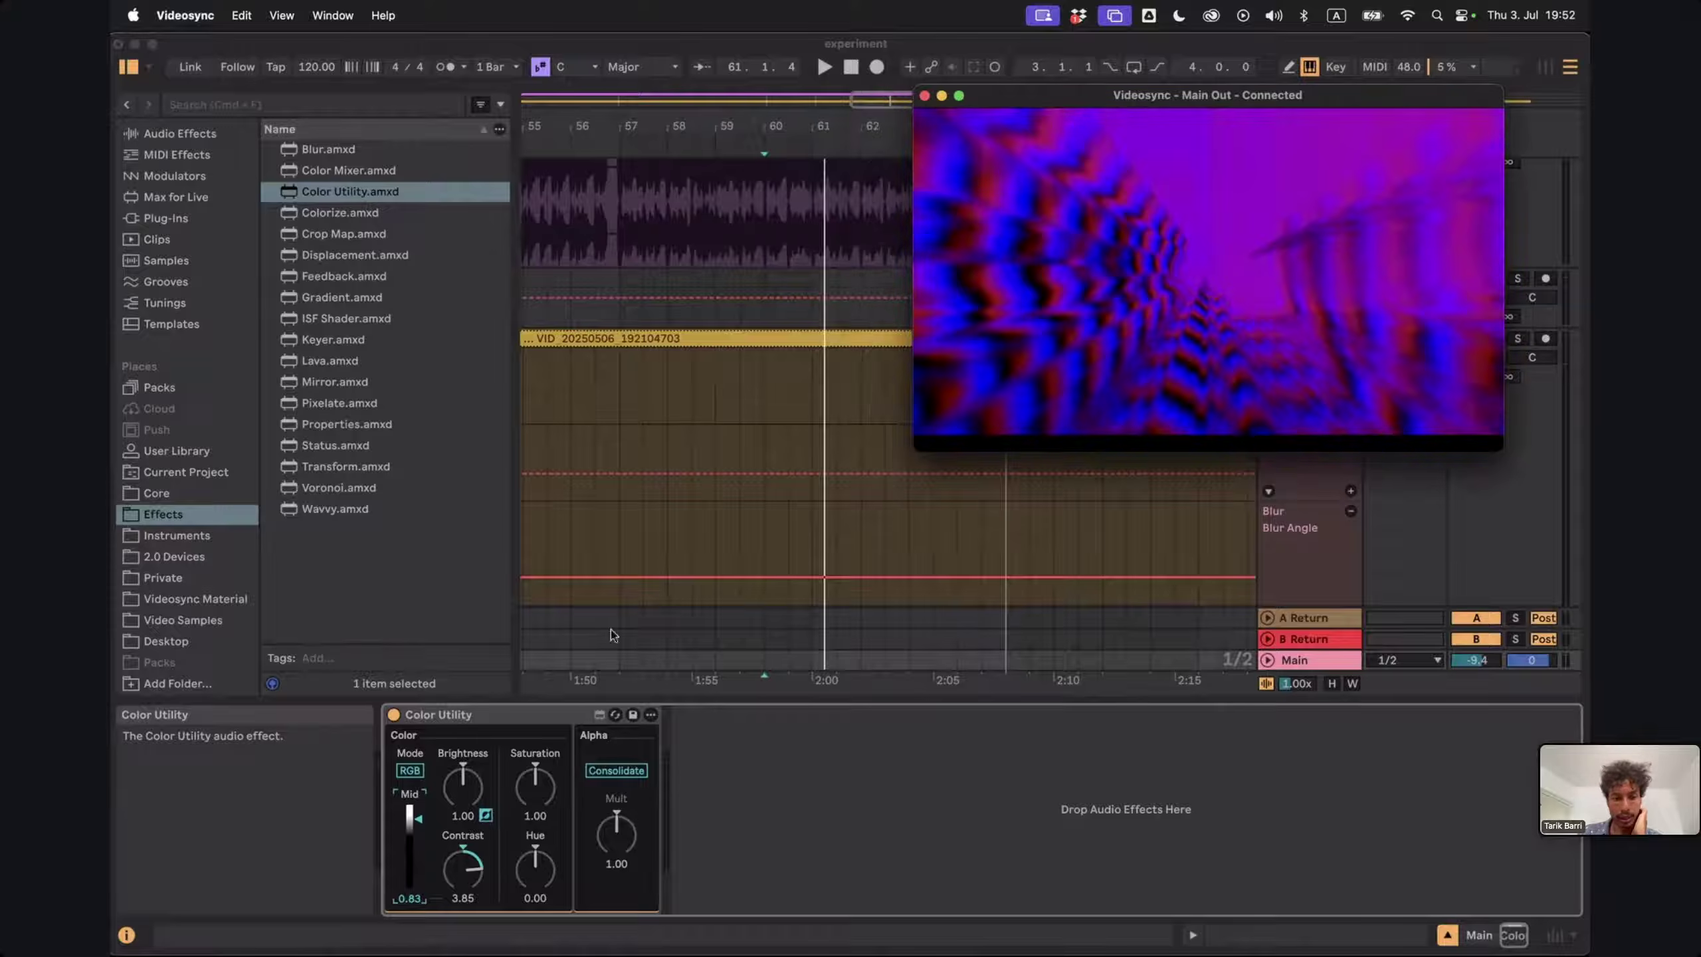
Try the Main track Color Utility's saturation at 0.13, show its Contrast automation, and move the Videosync output window clear of the timeline
left_click_drag(551, 771, 551, 838)
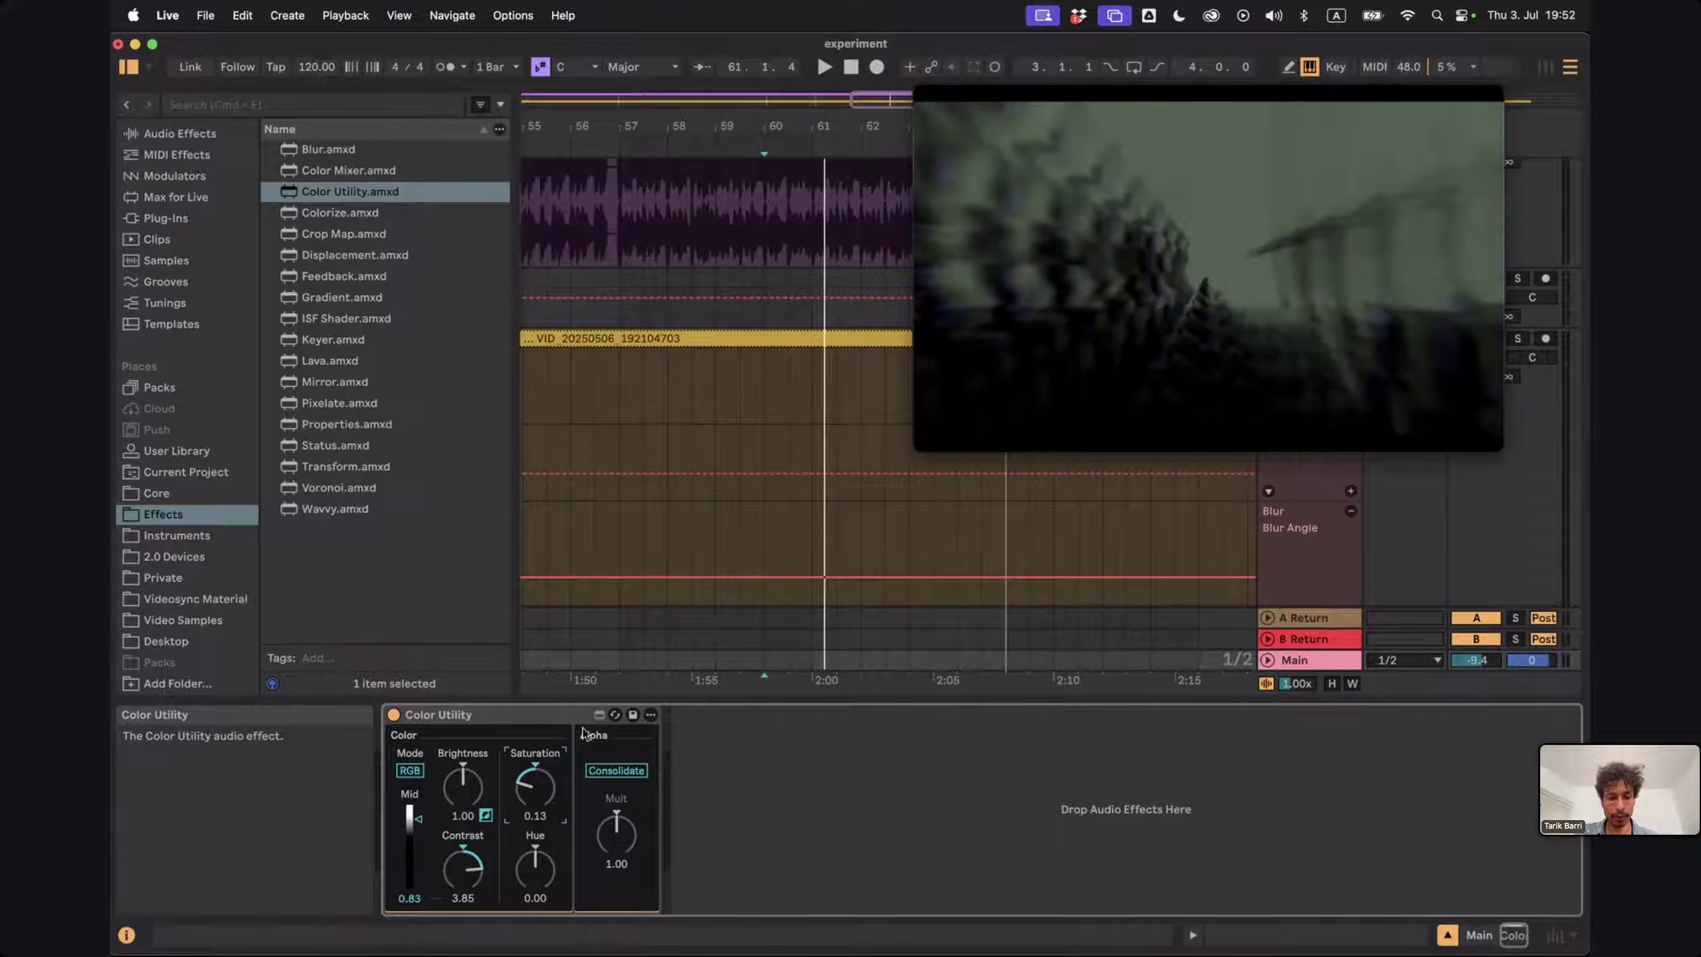
right_click(462, 862)
left_click(512, 731)
left_click(1155, 380)
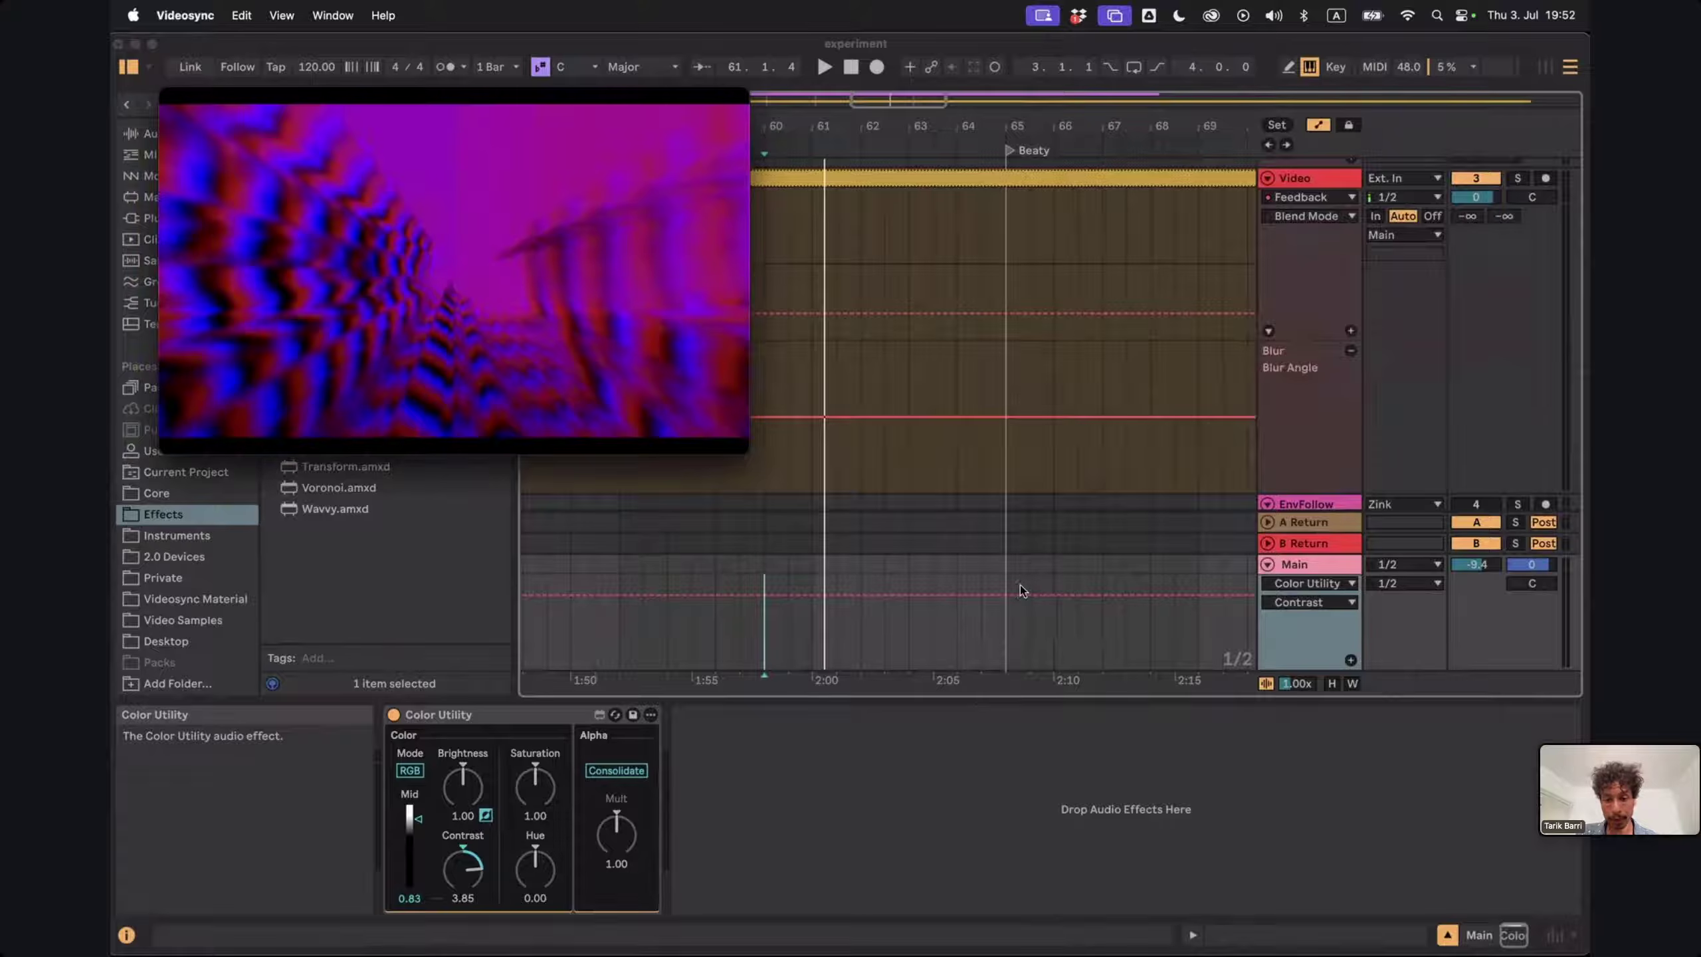
Add a breakpoint to the Main track's Contrast automation at bar 60.3 and set its value to 1
left_click(1005, 596)
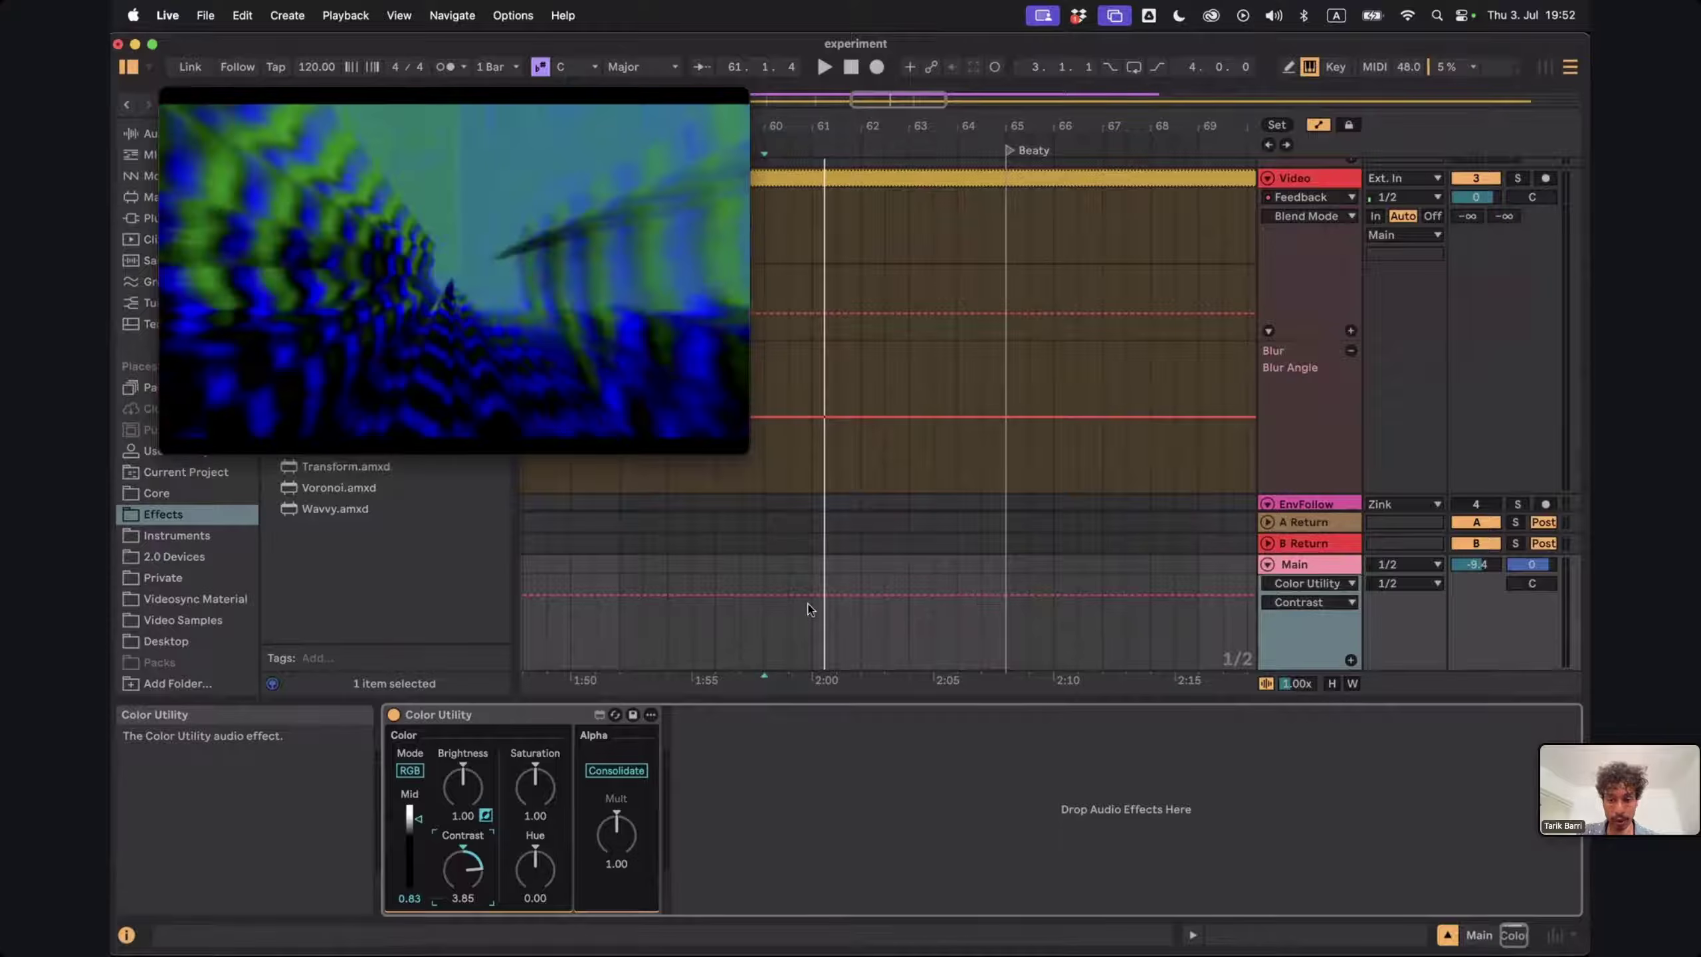
left_click(788, 593)
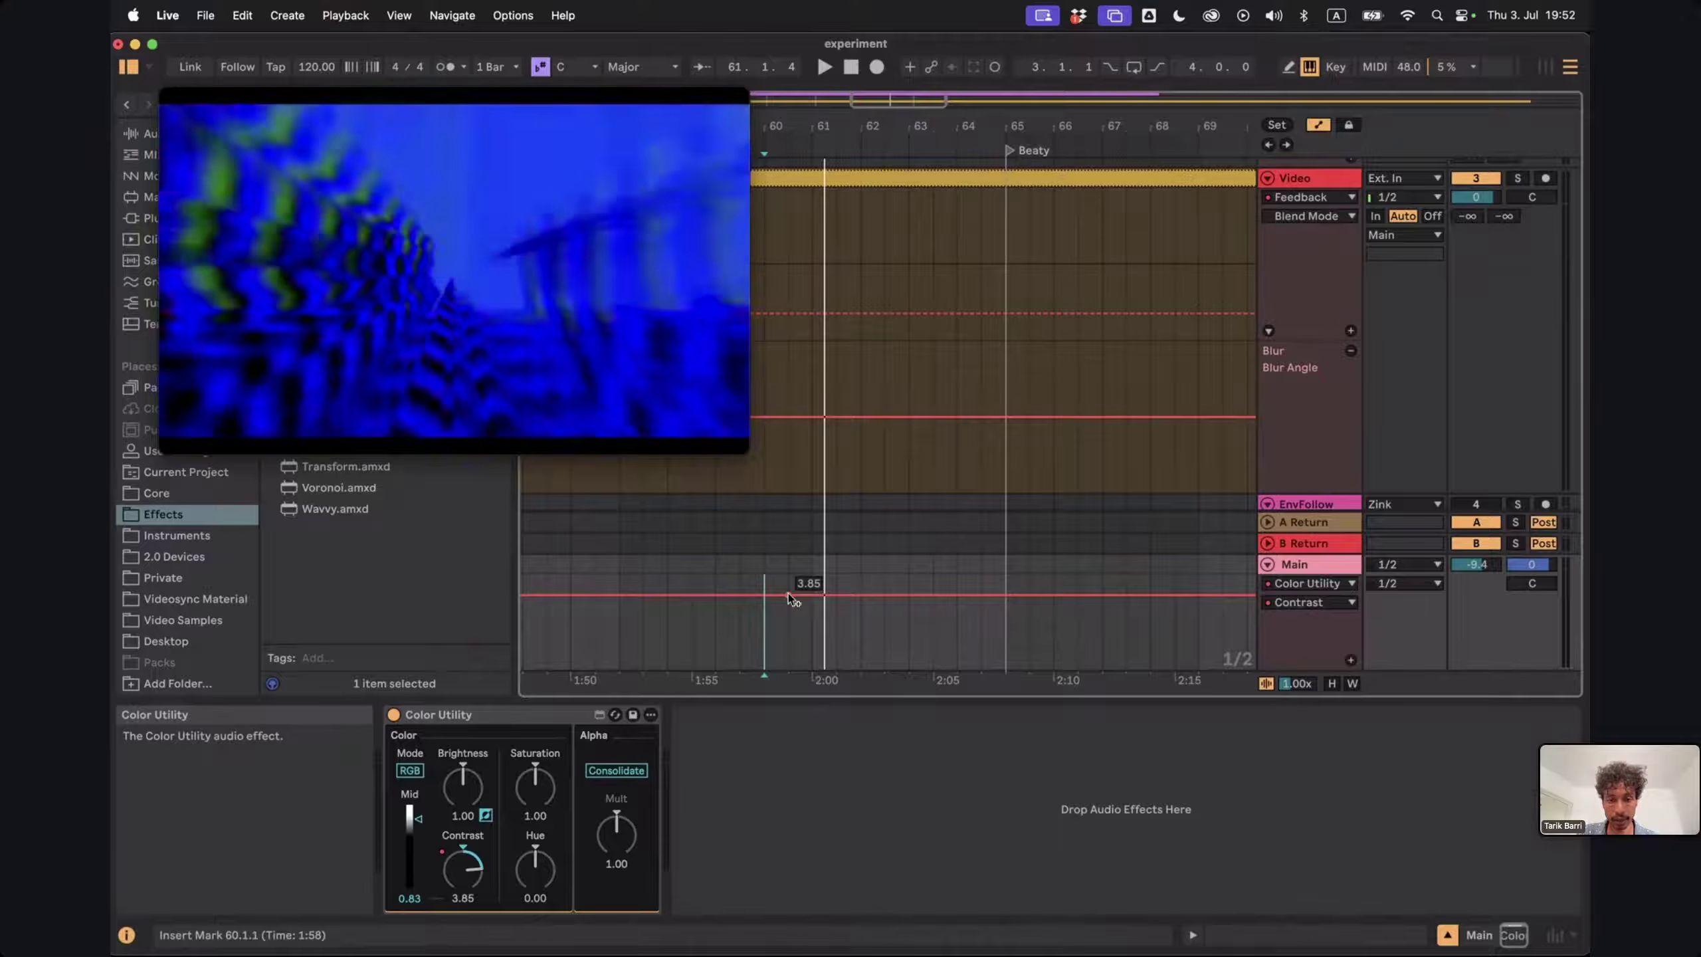
right_click(788, 593)
left_click(851, 175)
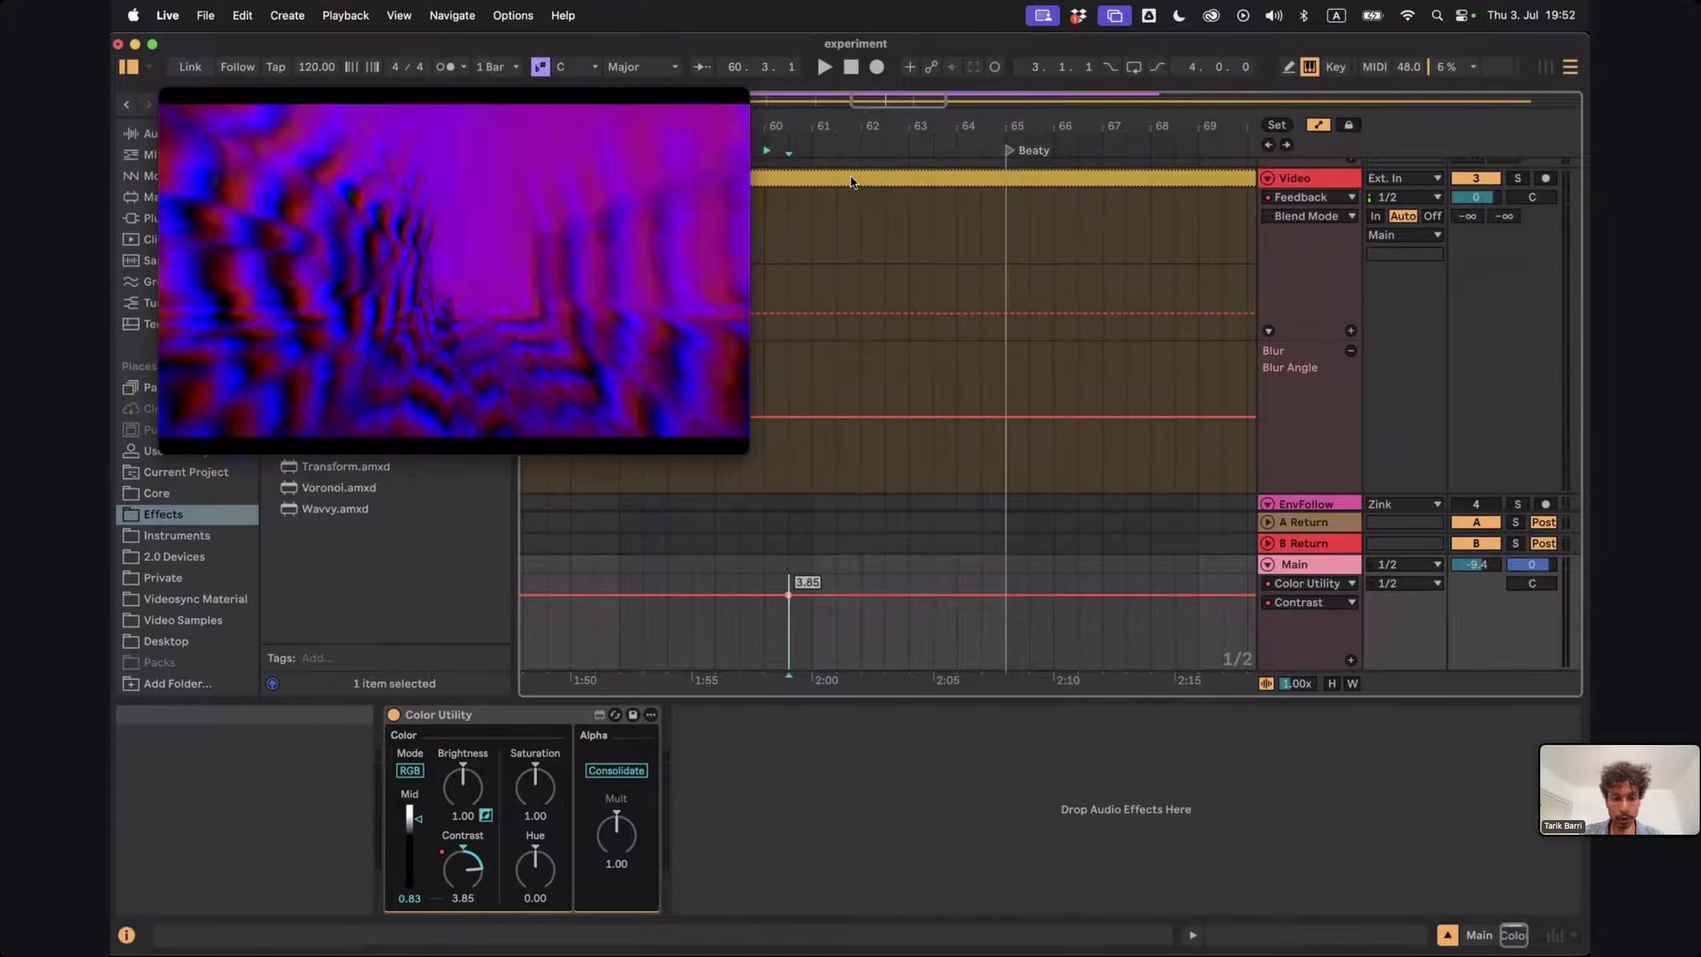
type("1")
key("Return")
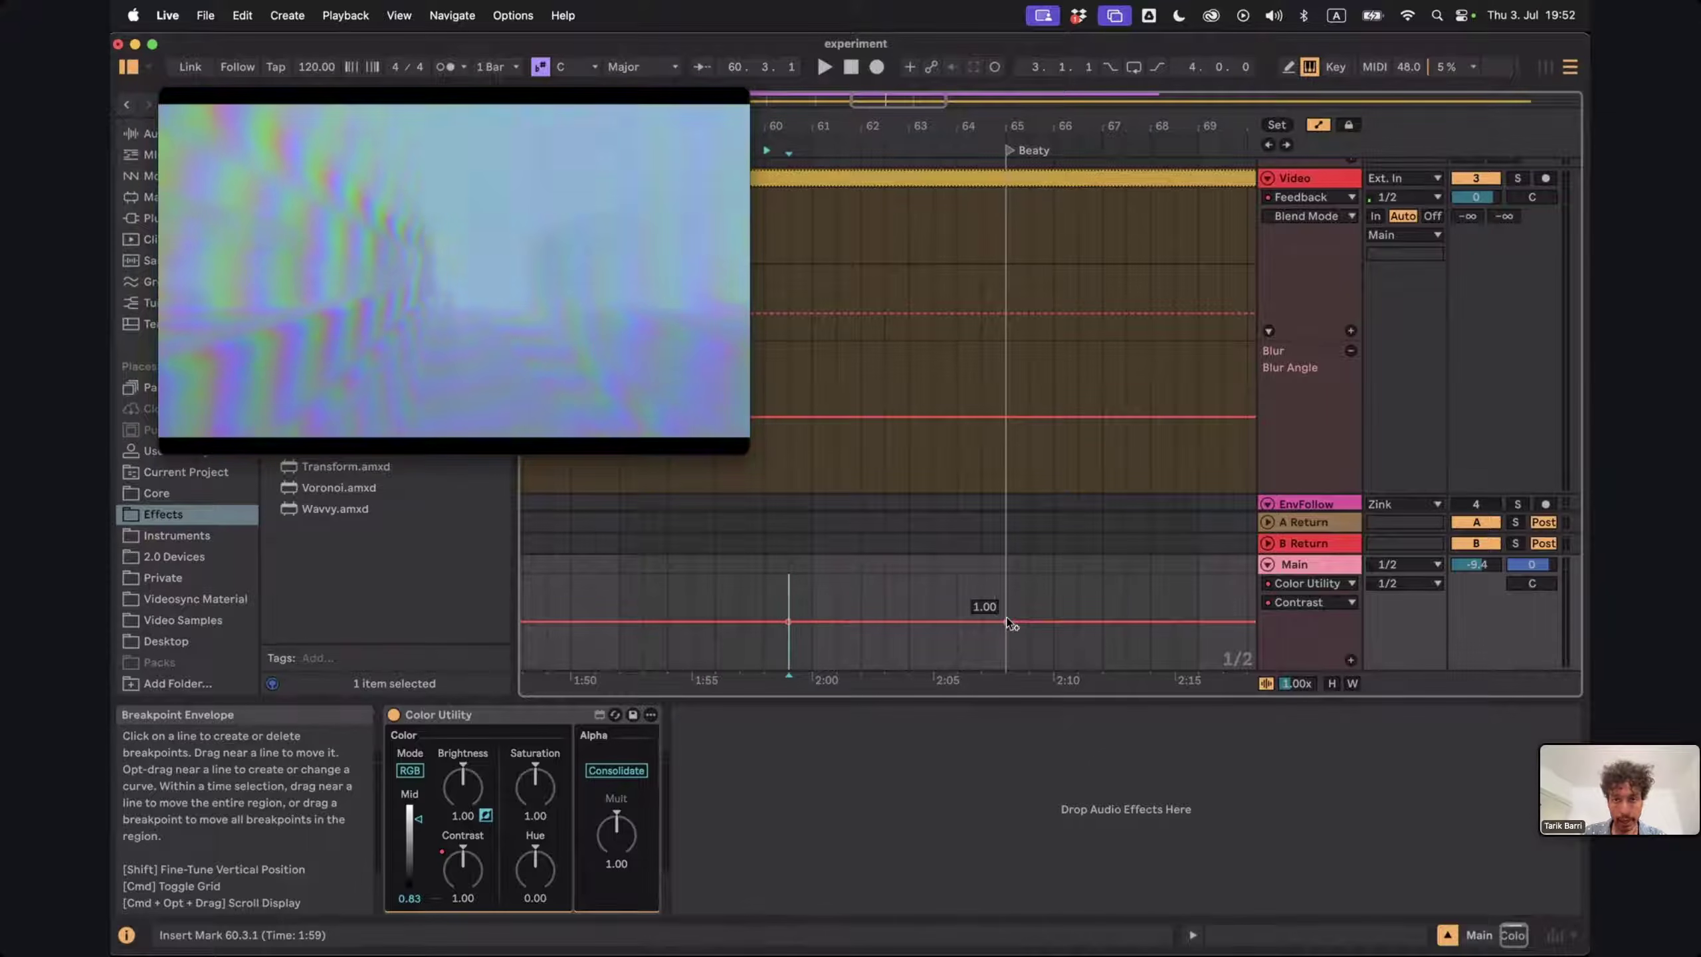
Raise the Contrast automation to 2.77 at bar 65, forming a ramp, and play it from bar 58.3
left_click_drag(1005, 622, 1008, 599)
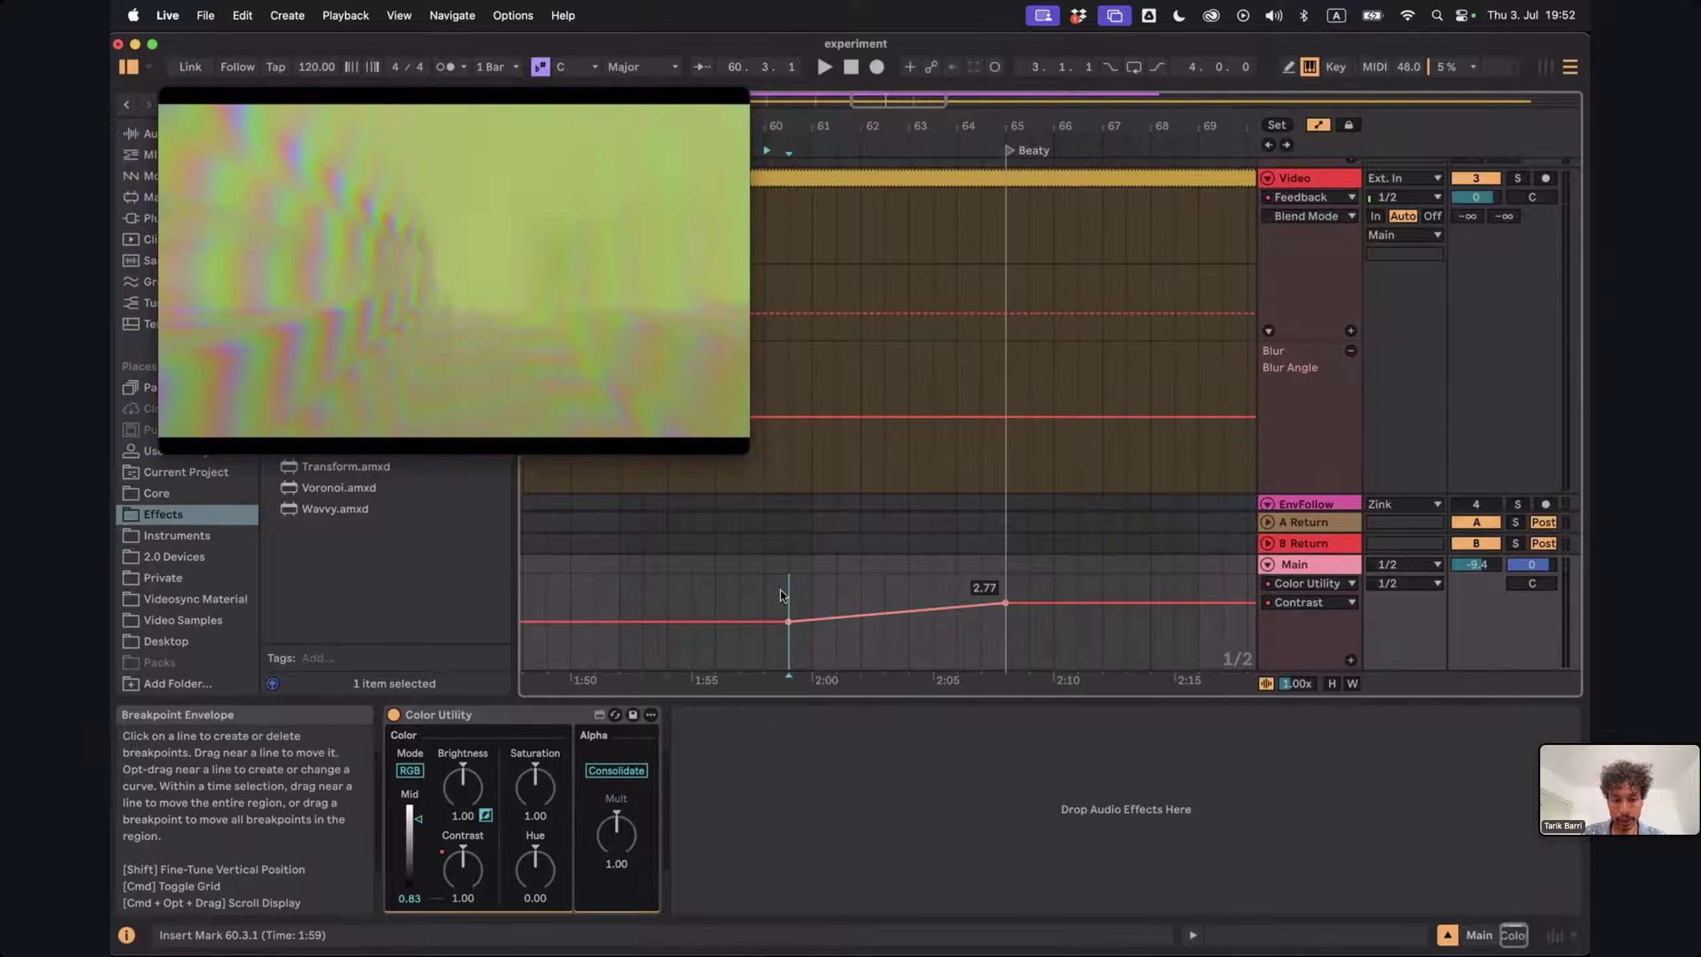
left_click(753, 597)
left_click(691, 593)
key("b")
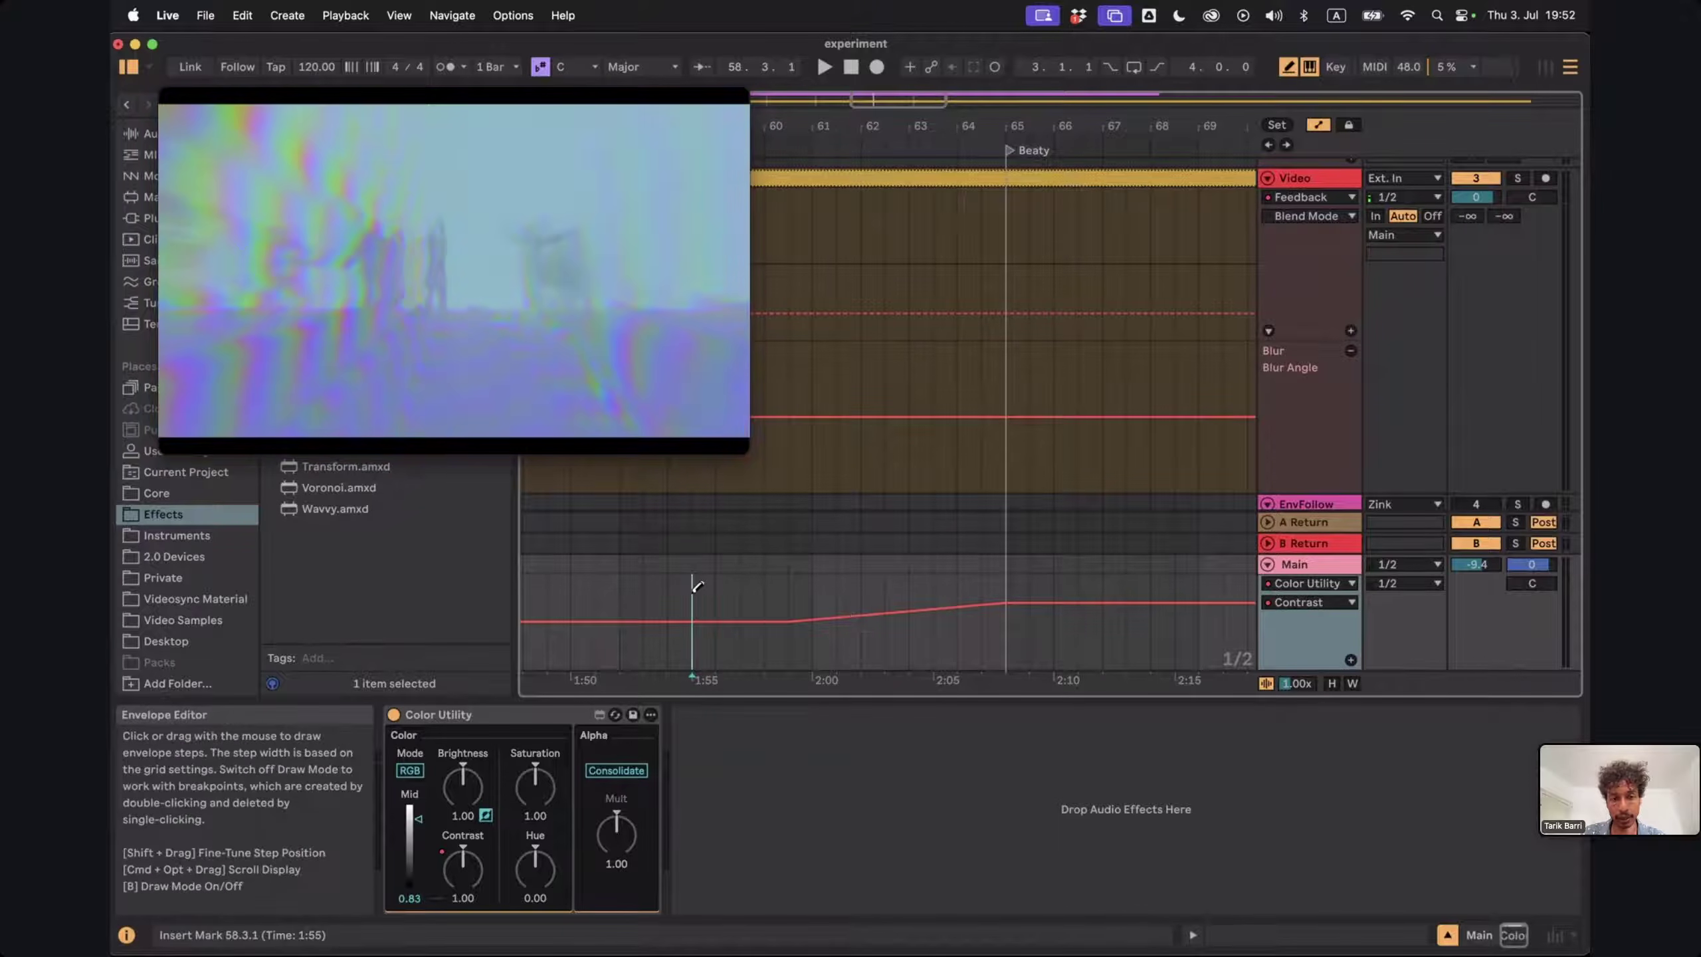
key("b")
key("space")
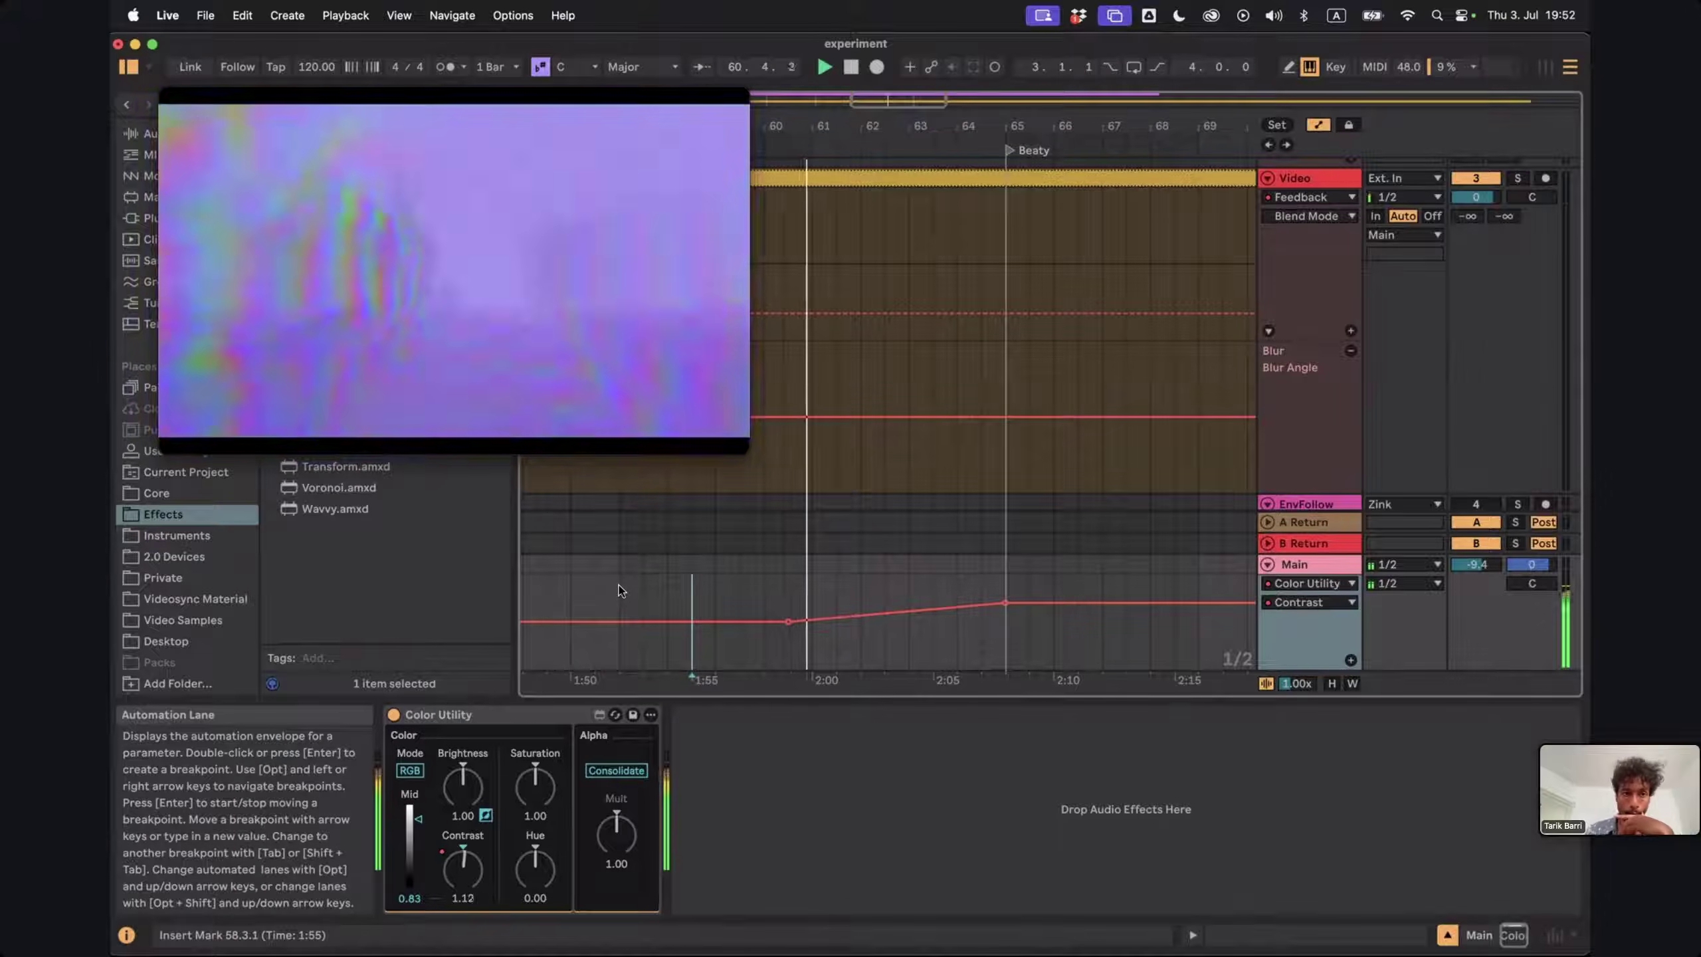
Start the Contrast ramp at about bar 57.3 instead of 60.3, raise its bar 65 endpoint to 8.00, and play it back
left_click(642, 621)
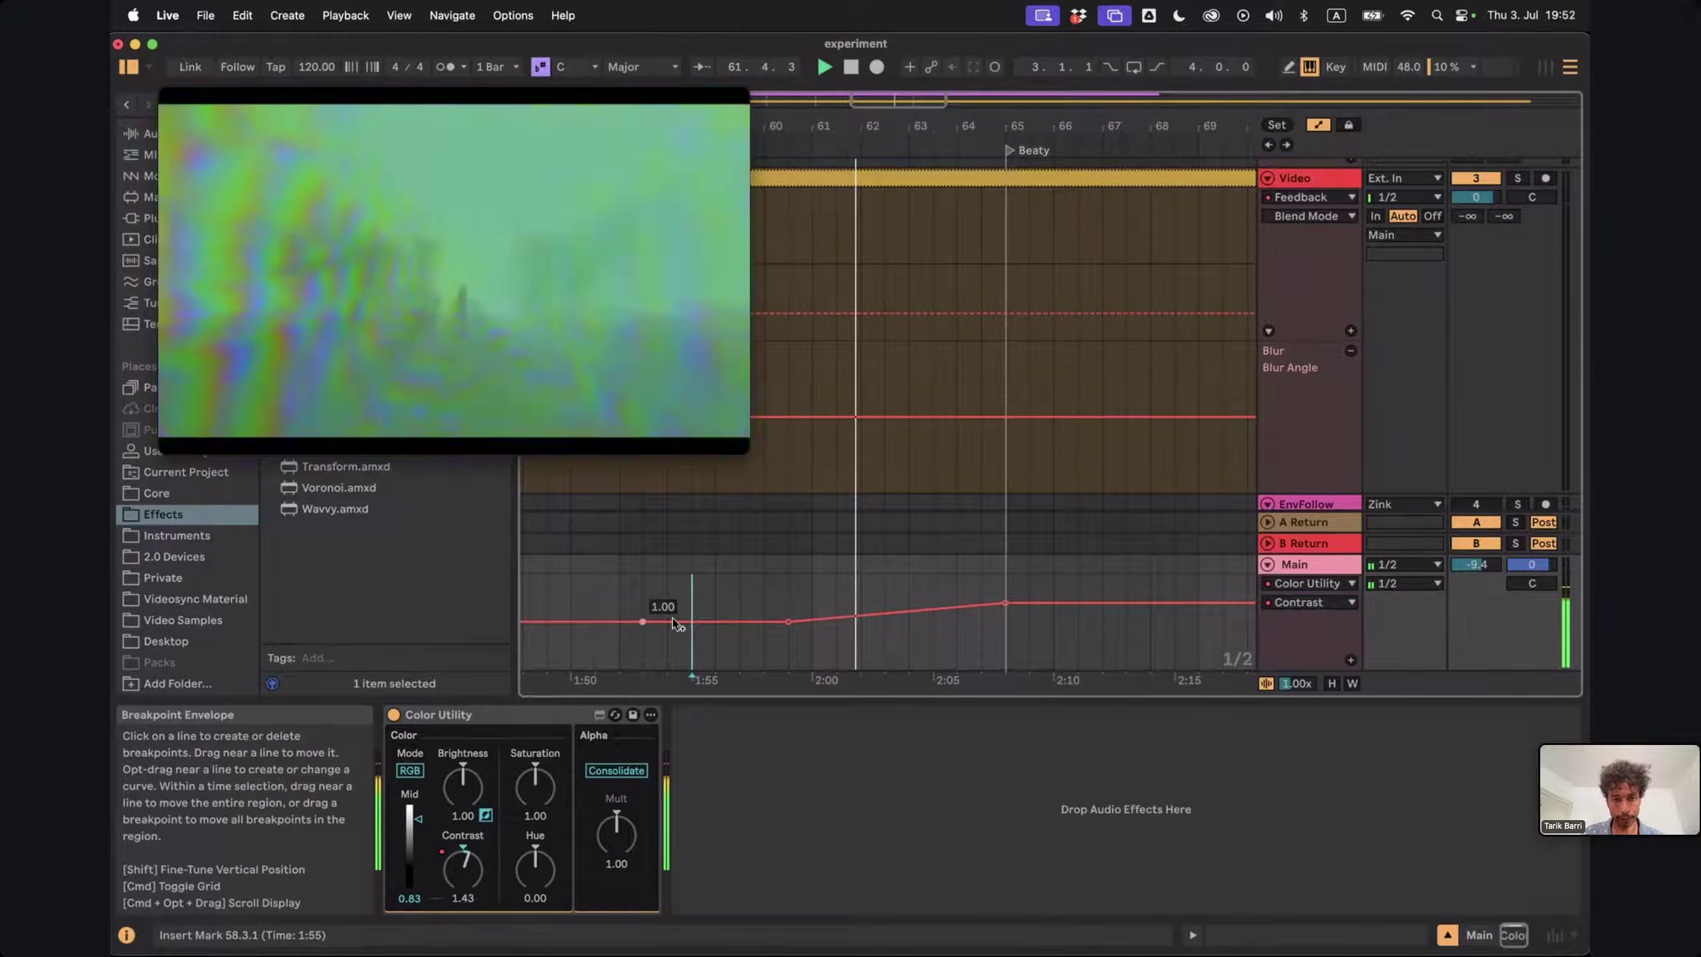
left_click(791, 622)
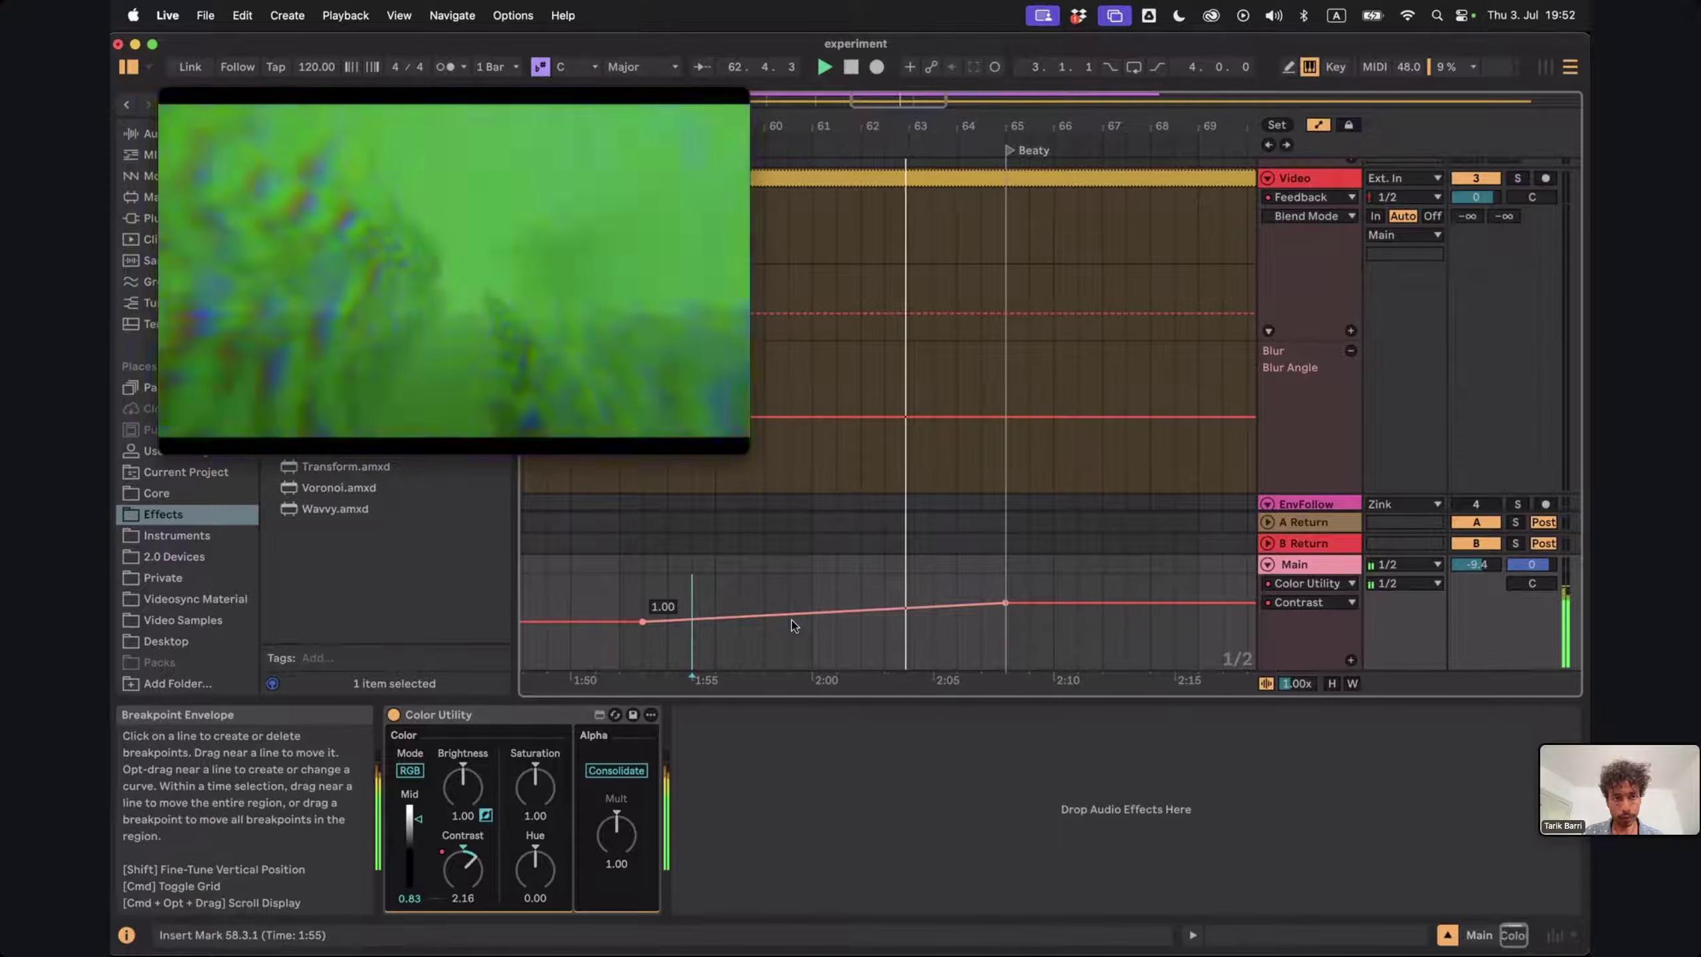
mouse_move(1005, 601)
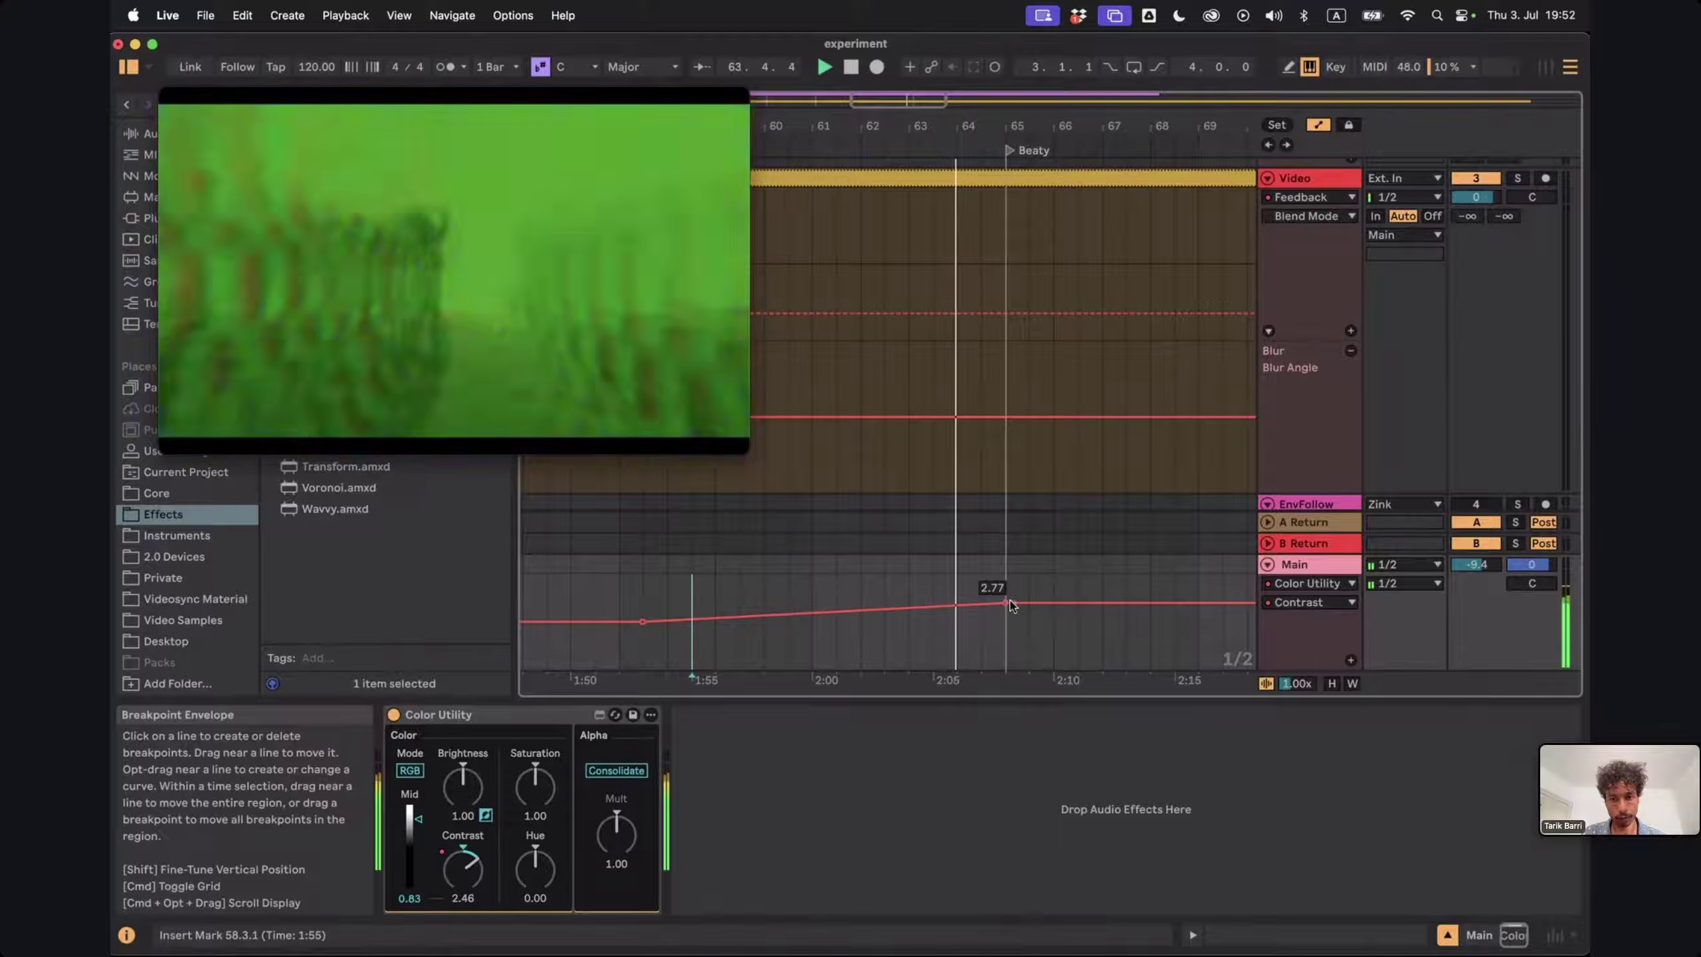
left_click_drag(1005, 602, 1007, 579)
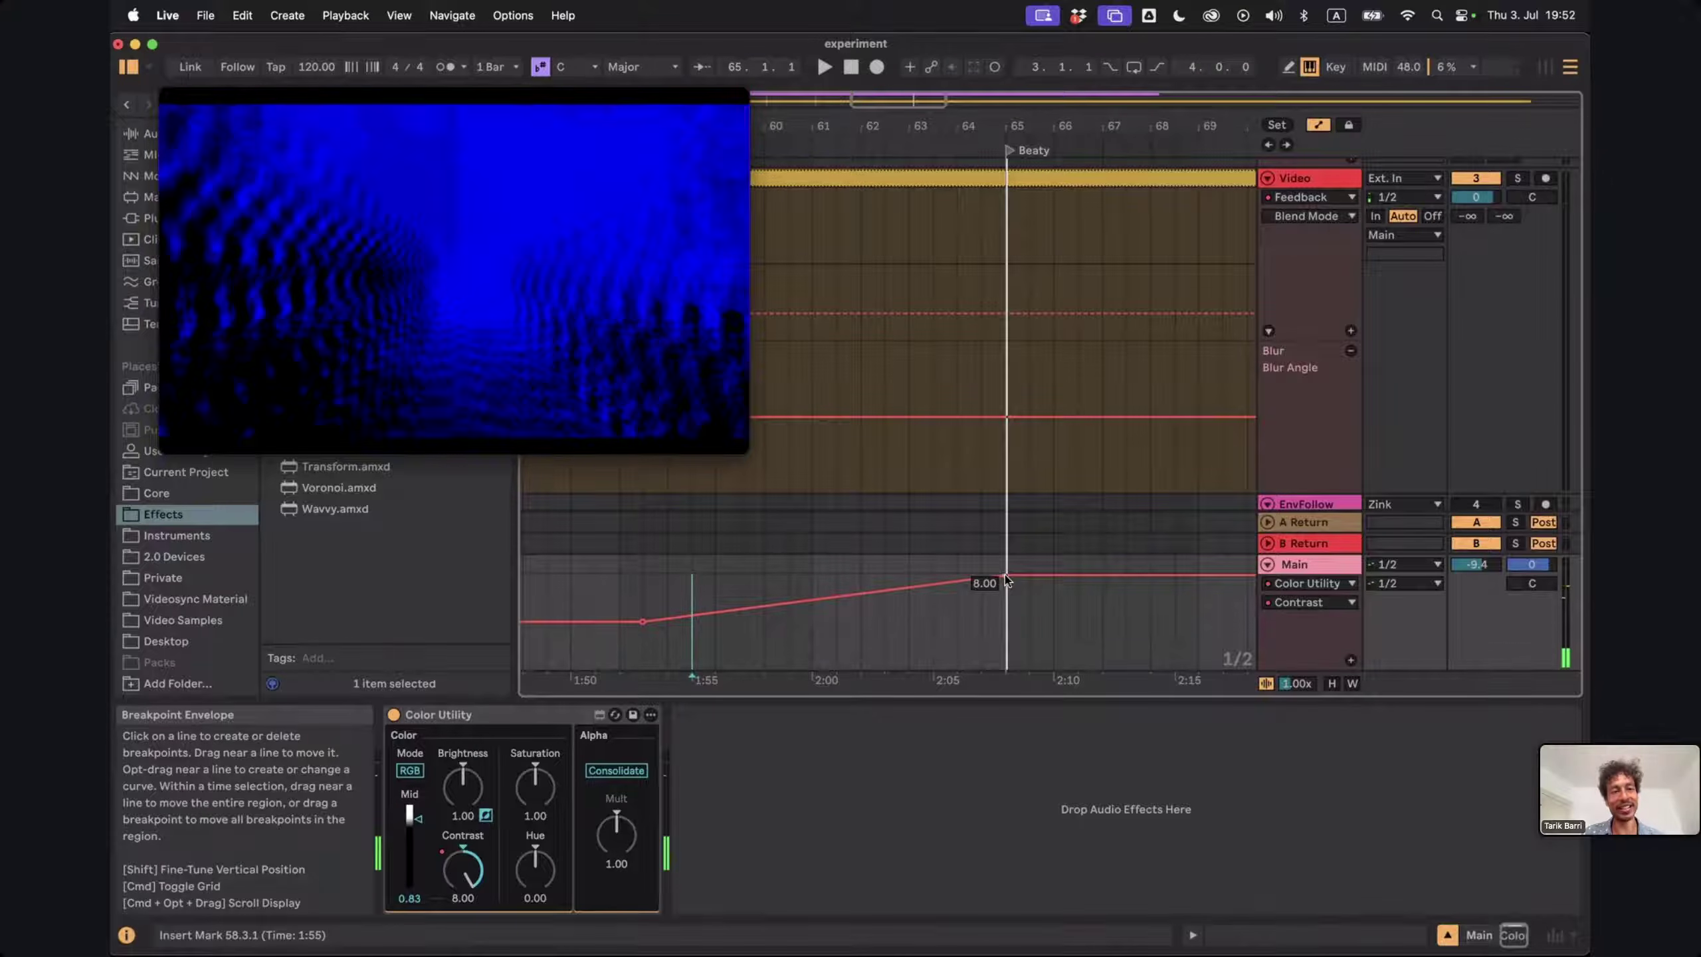
key("space")
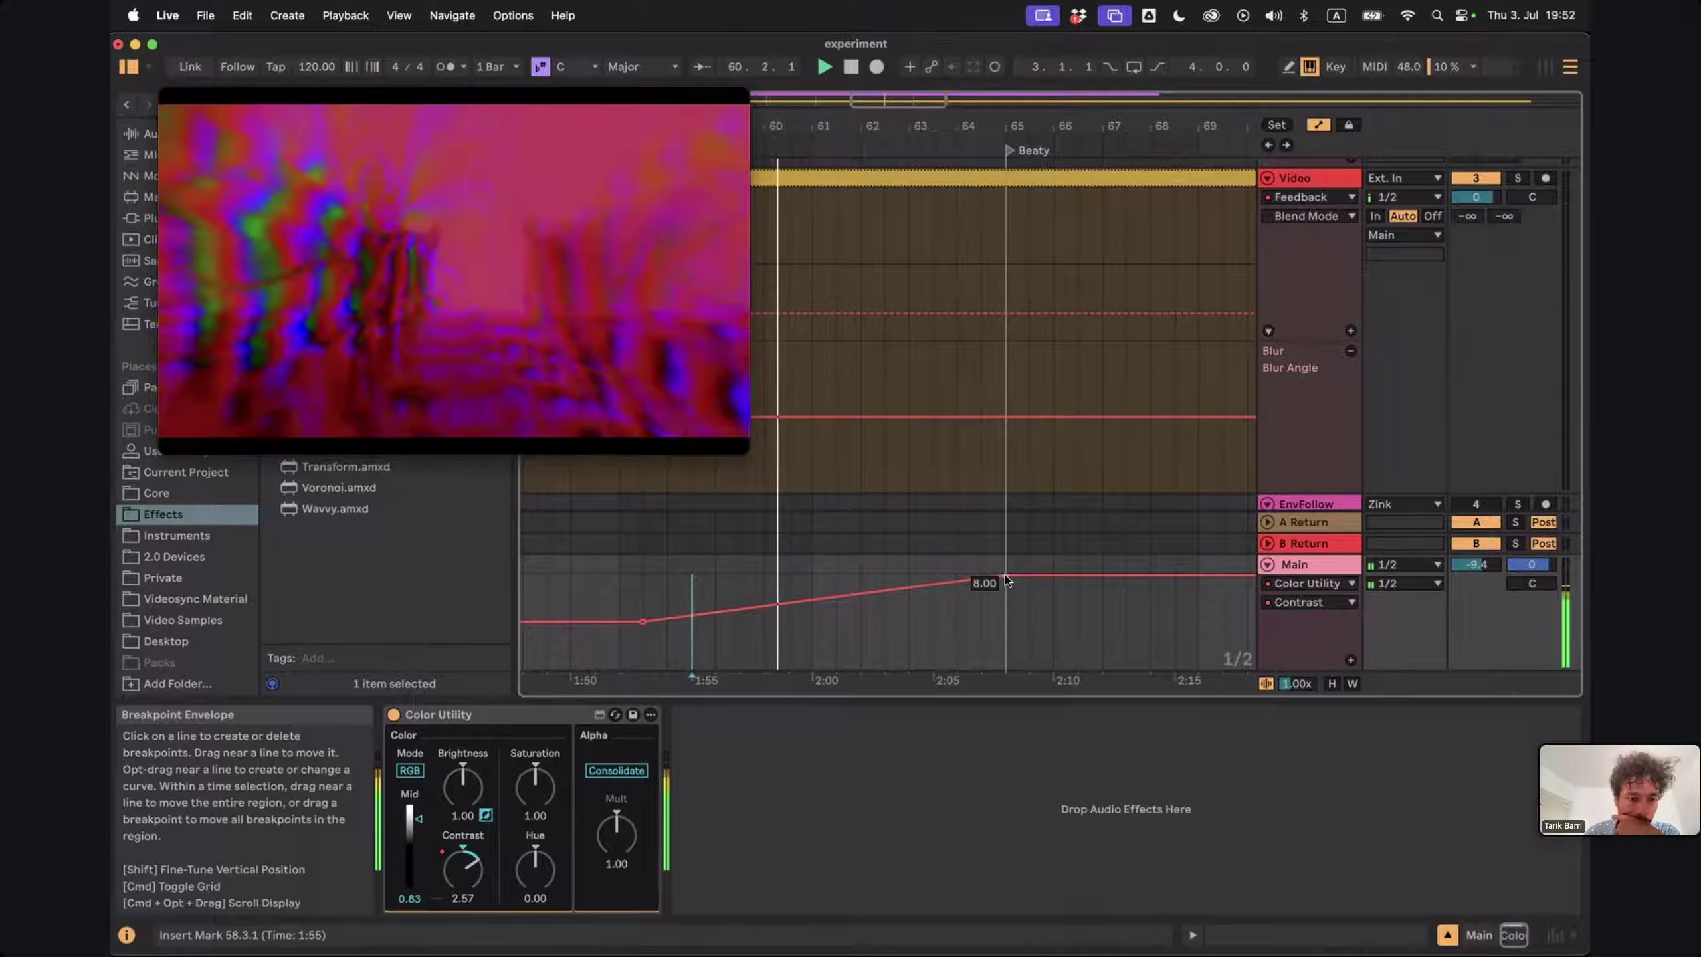
Automate the Main Color Utility's Saturation to fall from 1.00 at bar 58.3 to 0.53 at bar 65, then jump back to 1.00
right_click(535, 783)
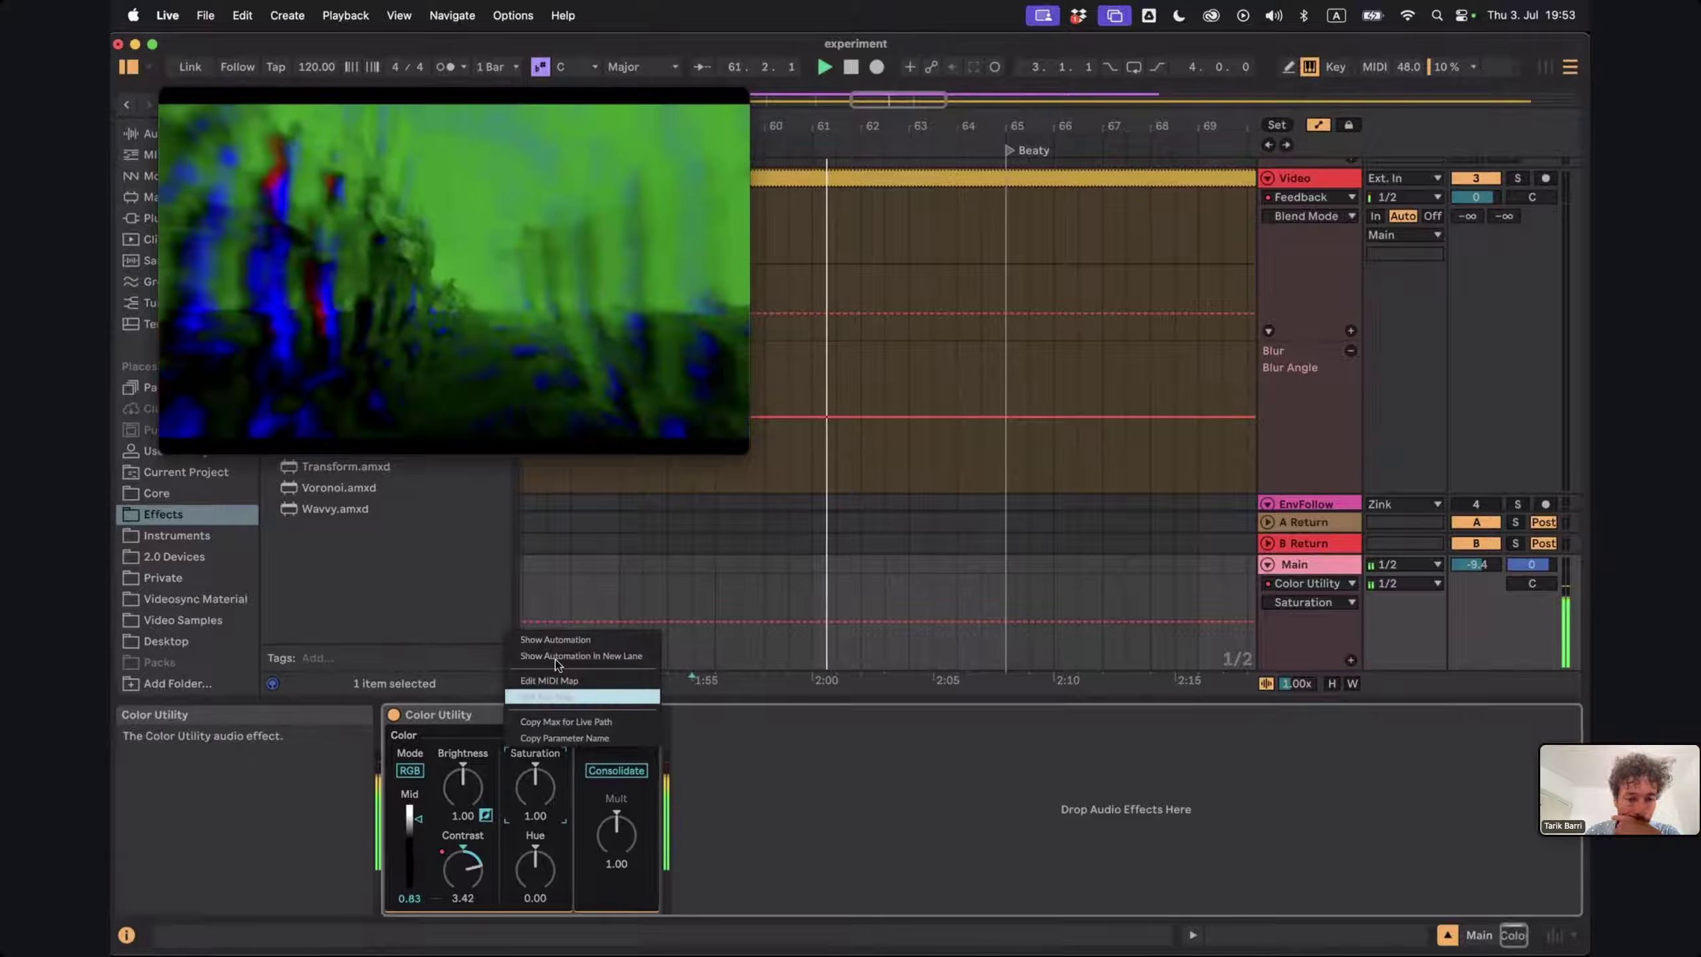
left_click(555, 640)
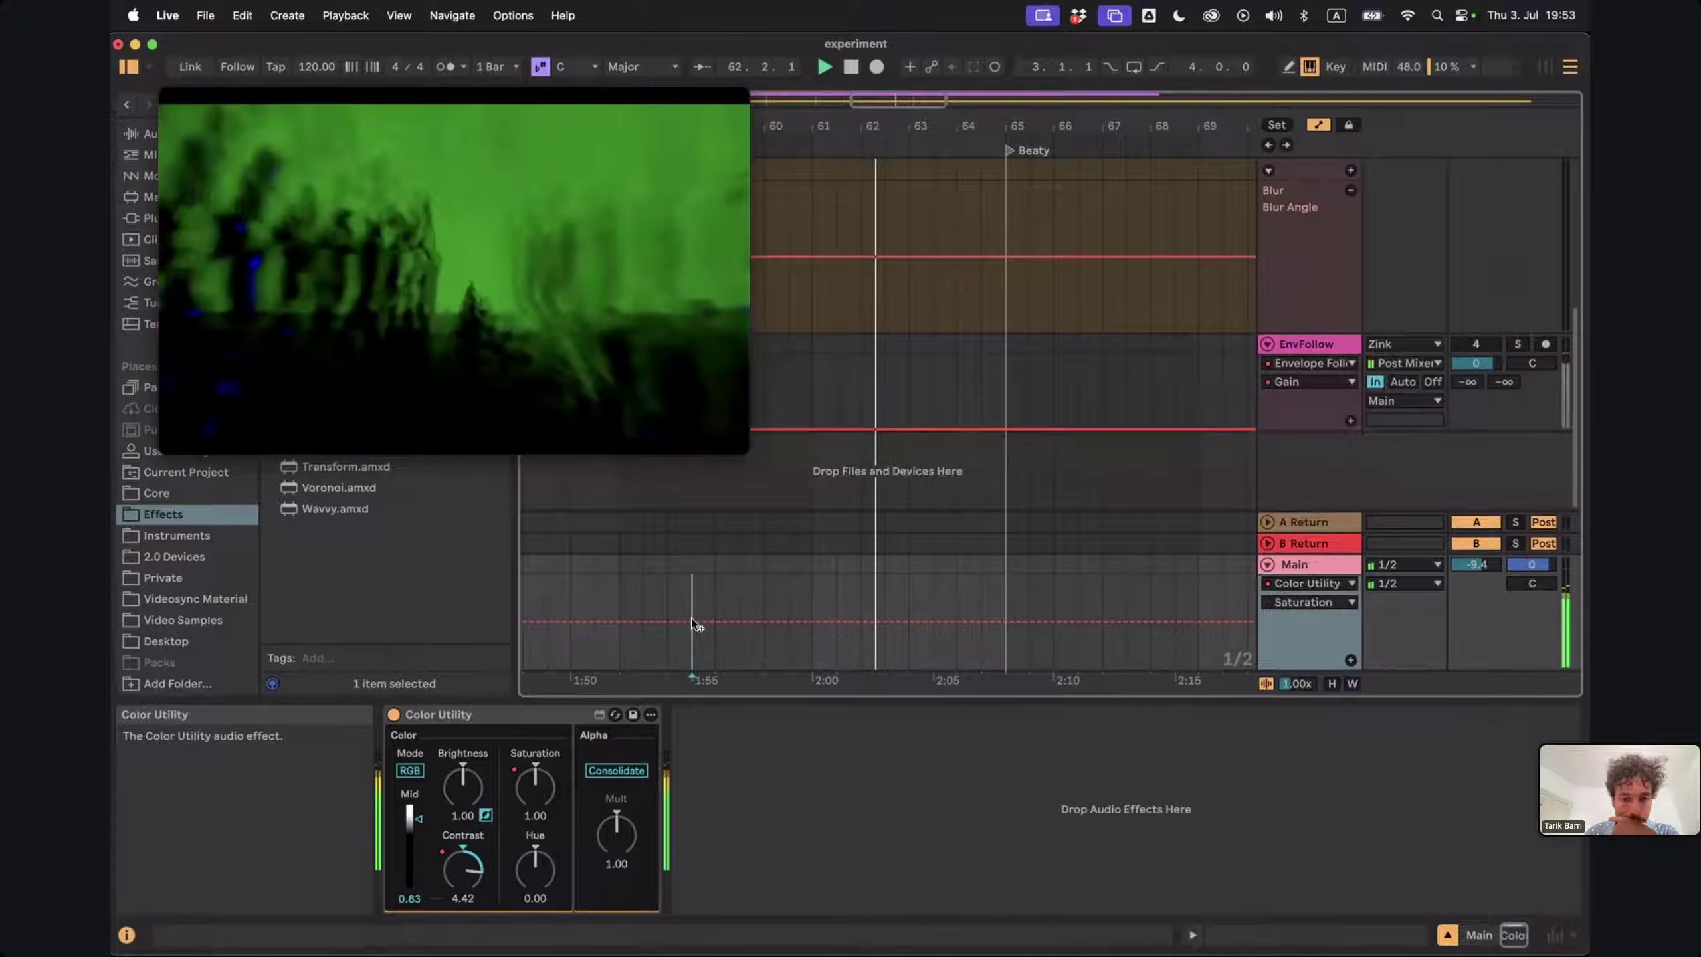
left_click(861, 622)
left_click(1006, 622)
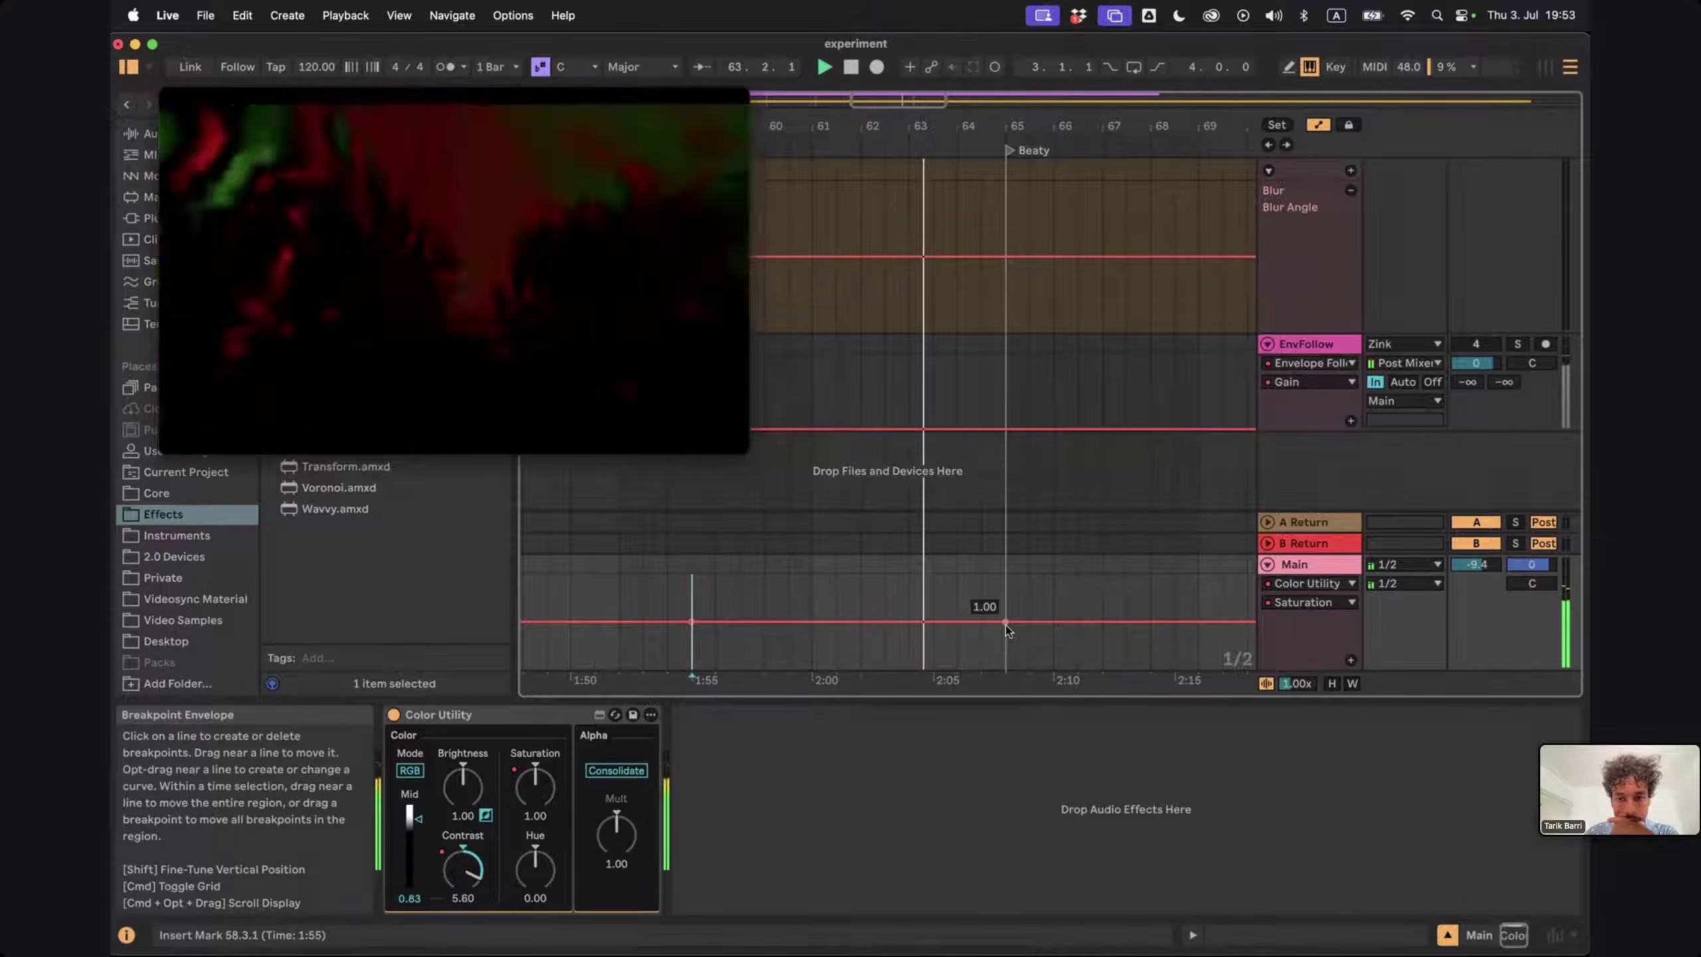
left_click(983, 622)
left_click_drag(983, 622, 1010, 631)
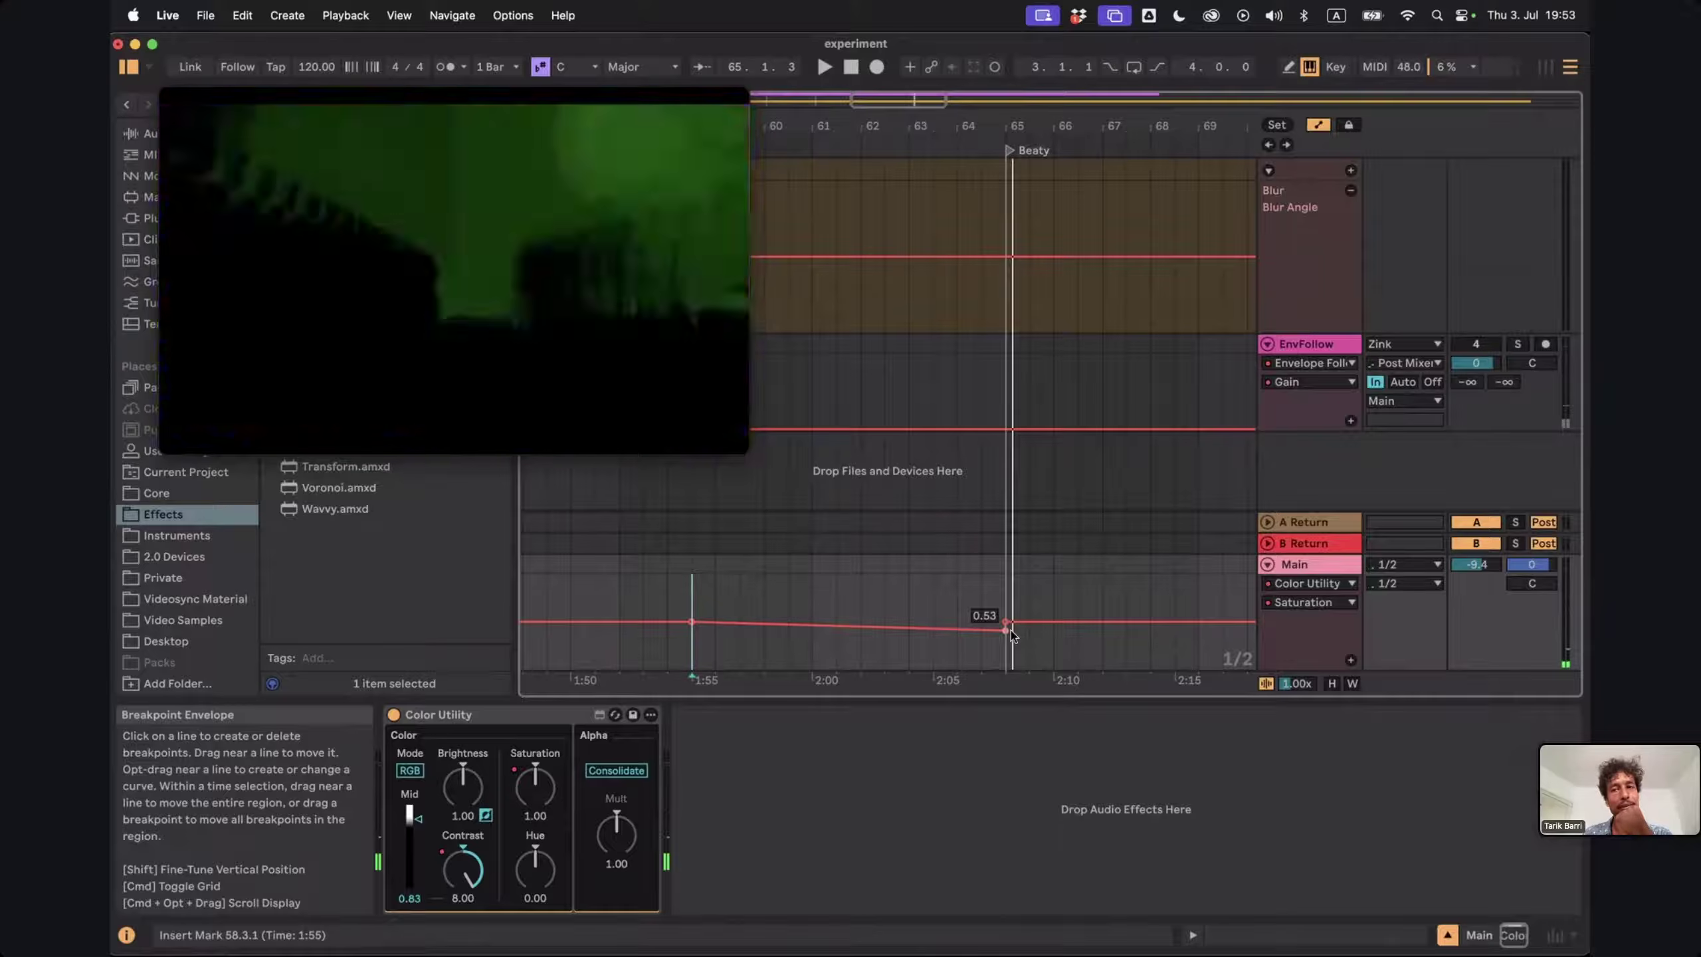
Play the calm section from bar 58 to review the combined contrast and saturation automation
scroll(1009, 529, "up", 3)
scroll(1008, 530, "left", 1)
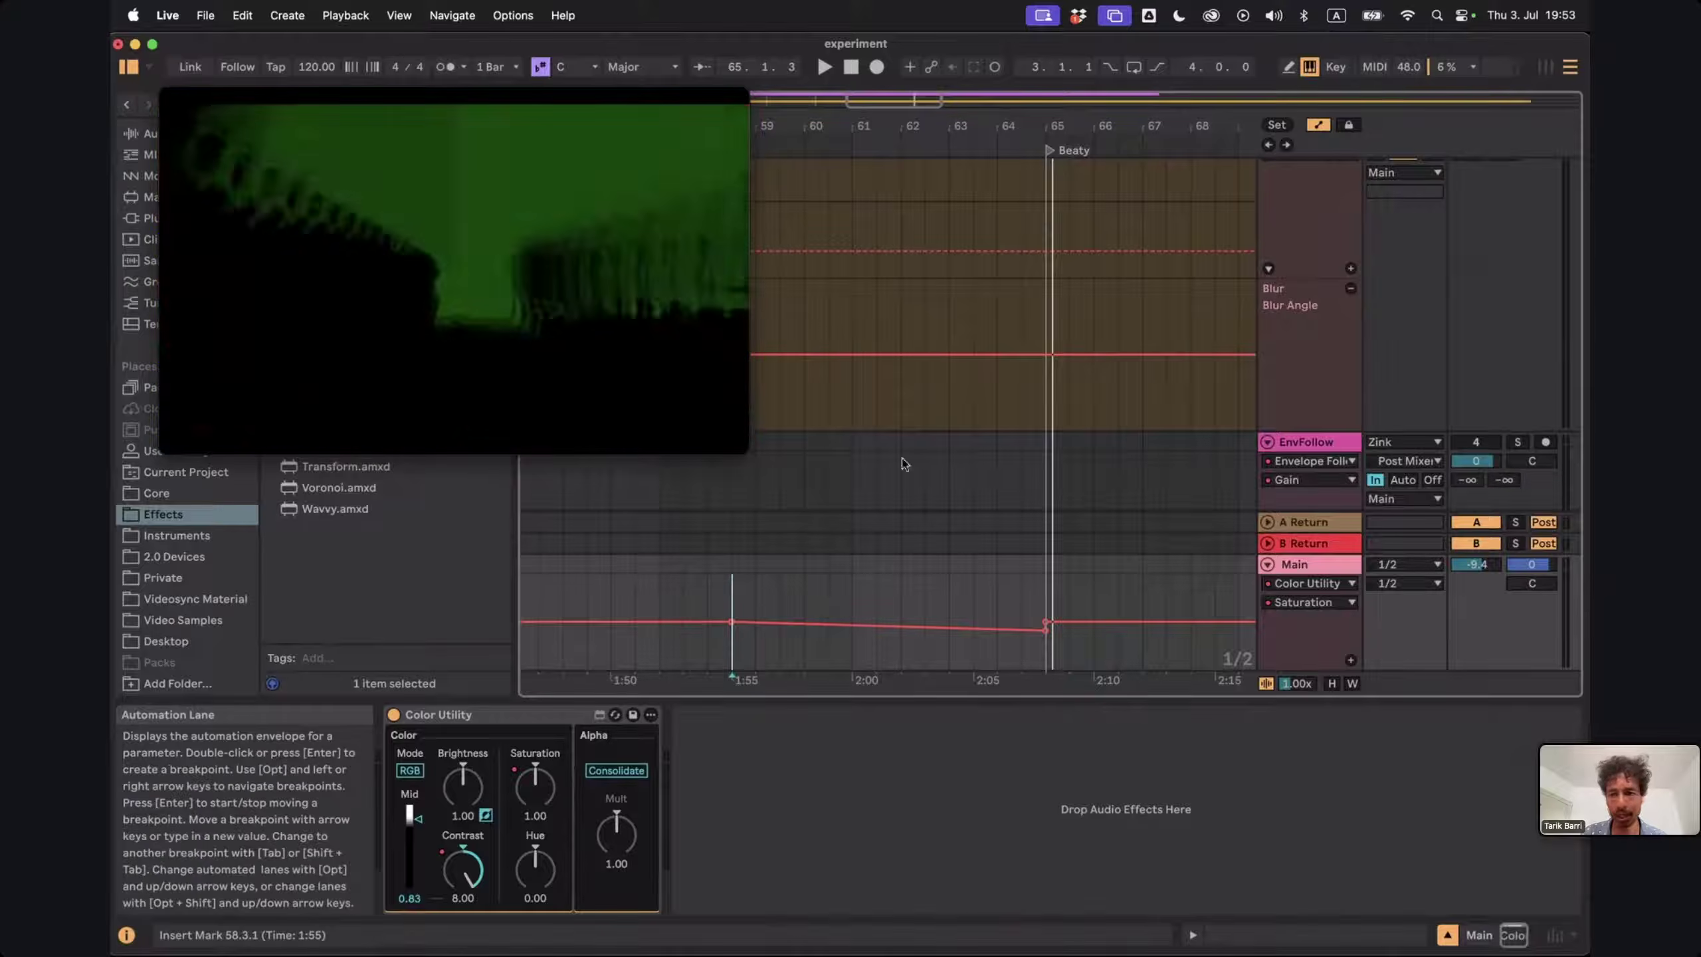
scroll(1195, 401, "up", 4)
scroll(1195, 401, "left", 2)
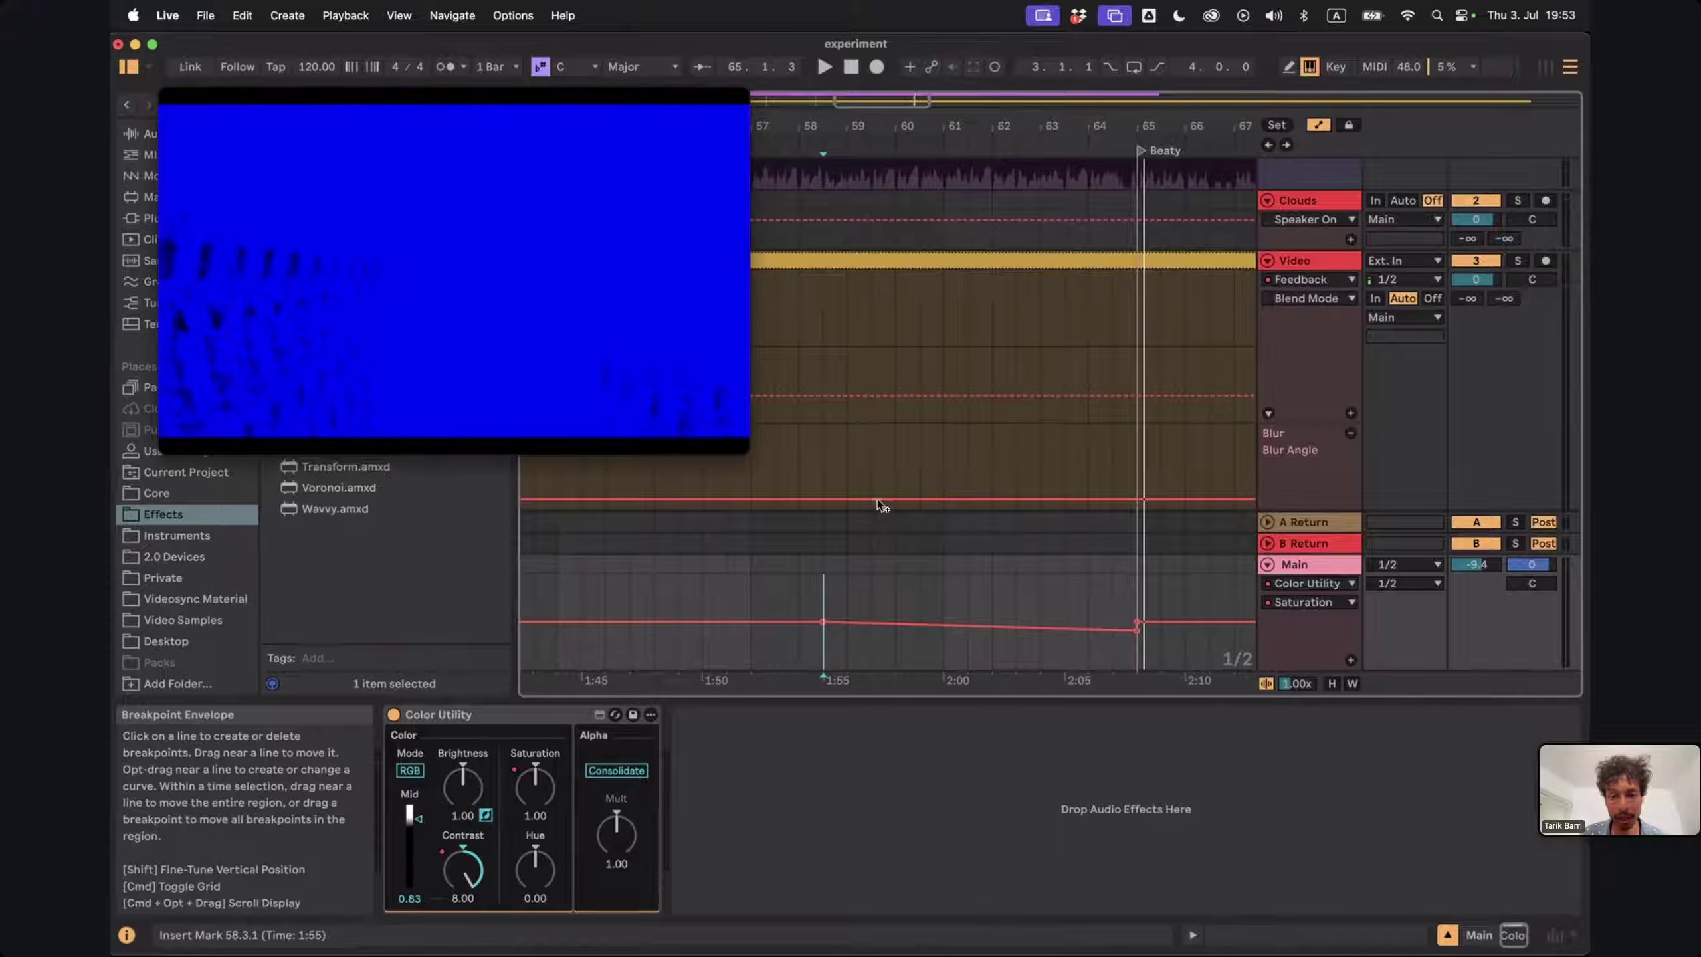
left_click(799, 448)
key("space")
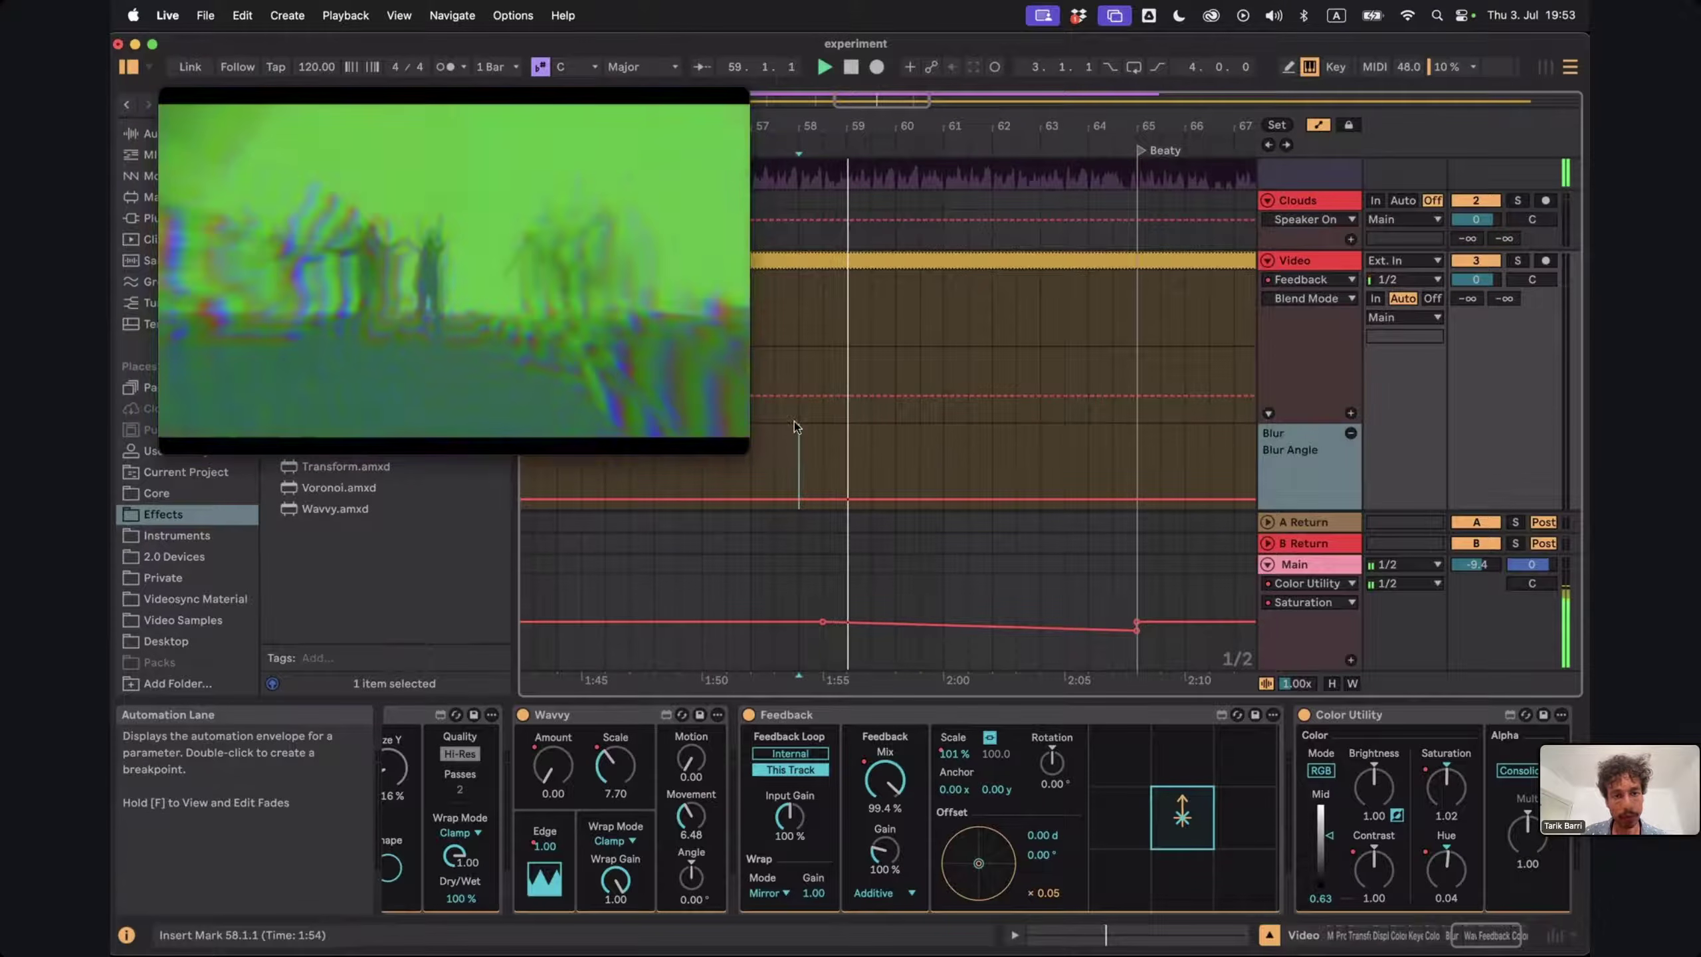
scroll(795, 421, "up", 3)
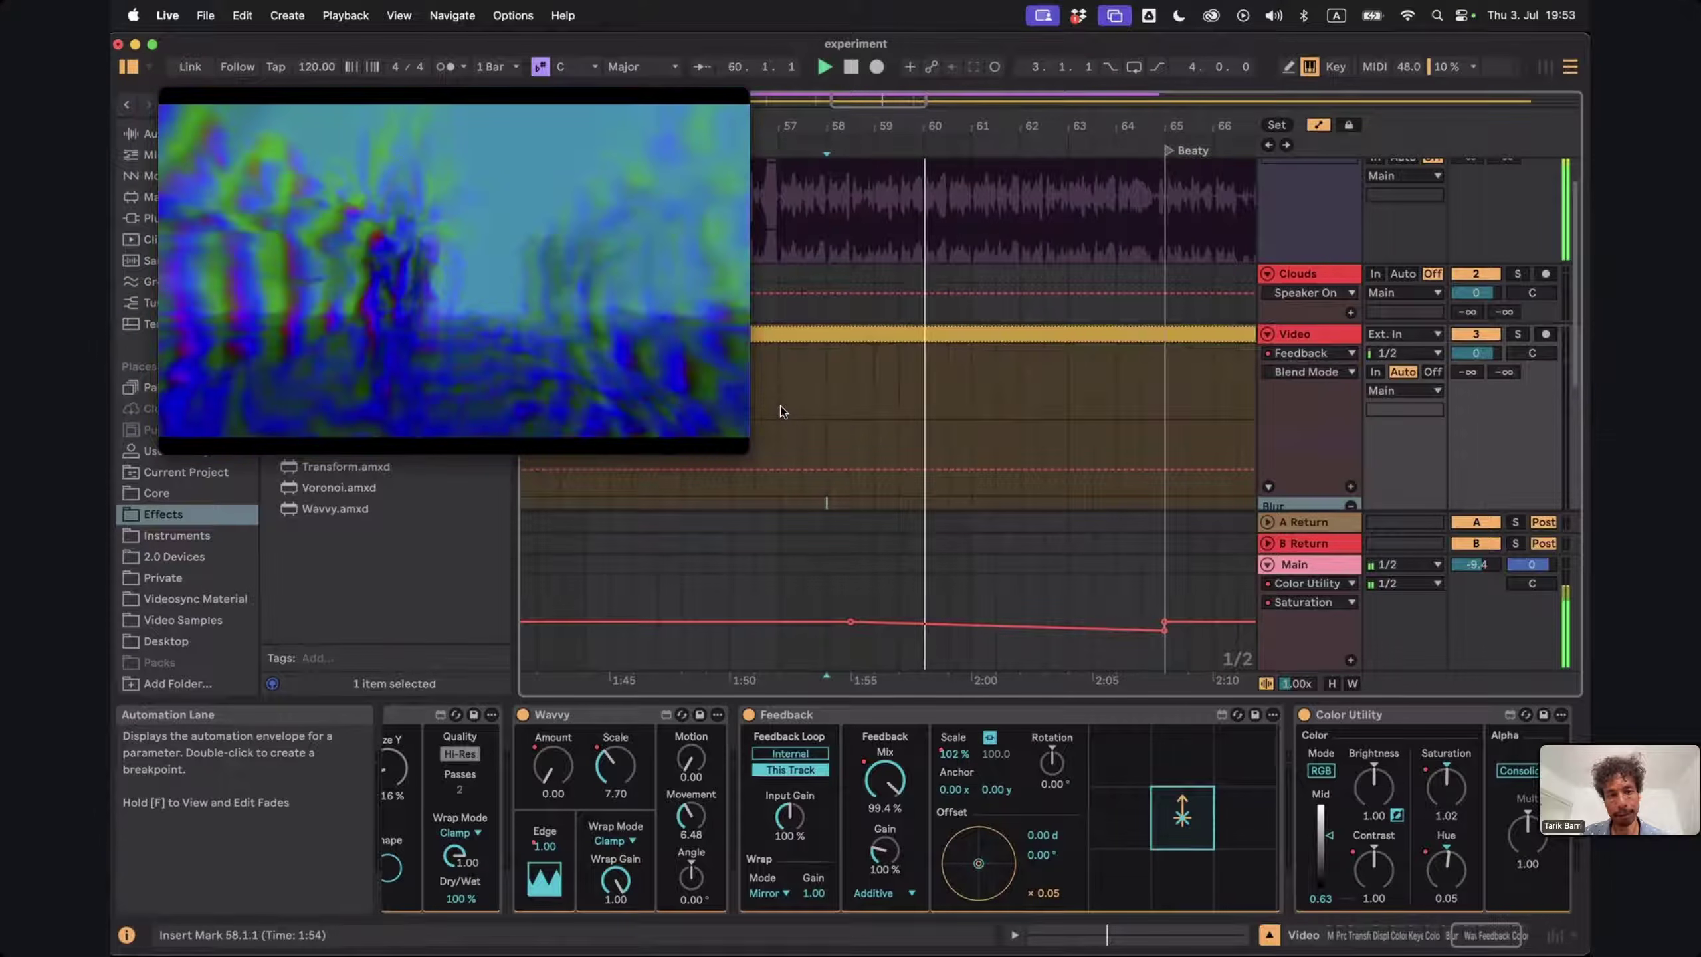
scroll(886, 447, "down", 3)
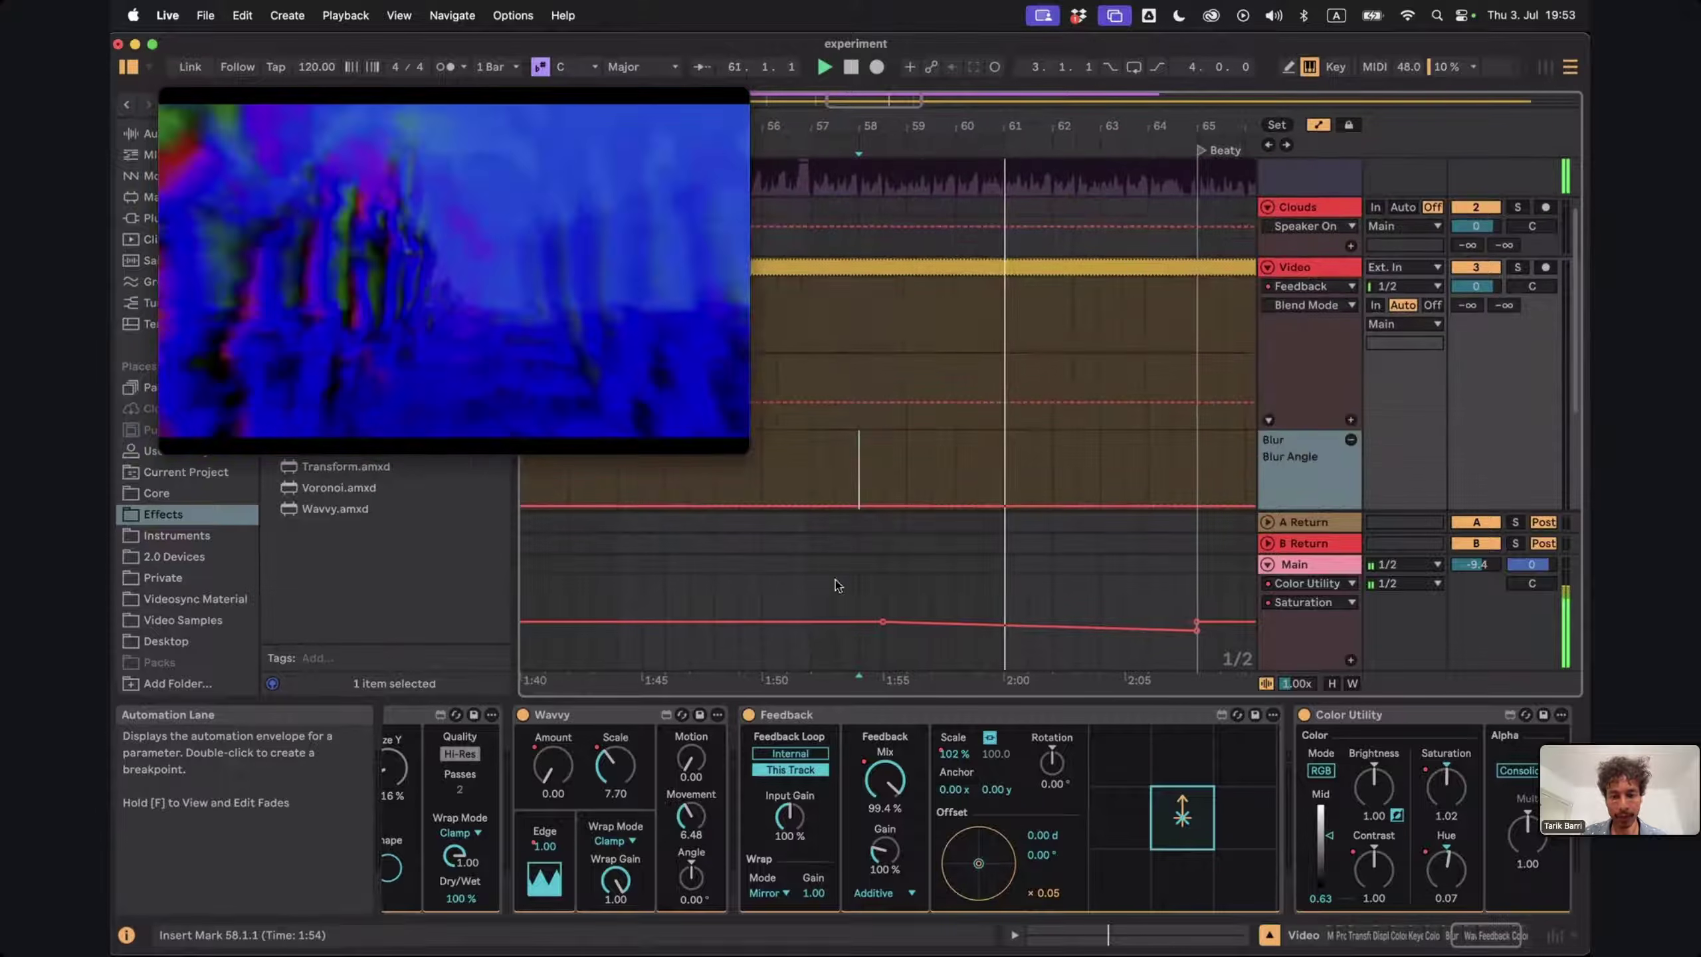
Start the Saturation fade just before bar 57, move its middle breakpoint down to about bar 61.3, and lower its endpoint at bar 65
left_click(800, 620)
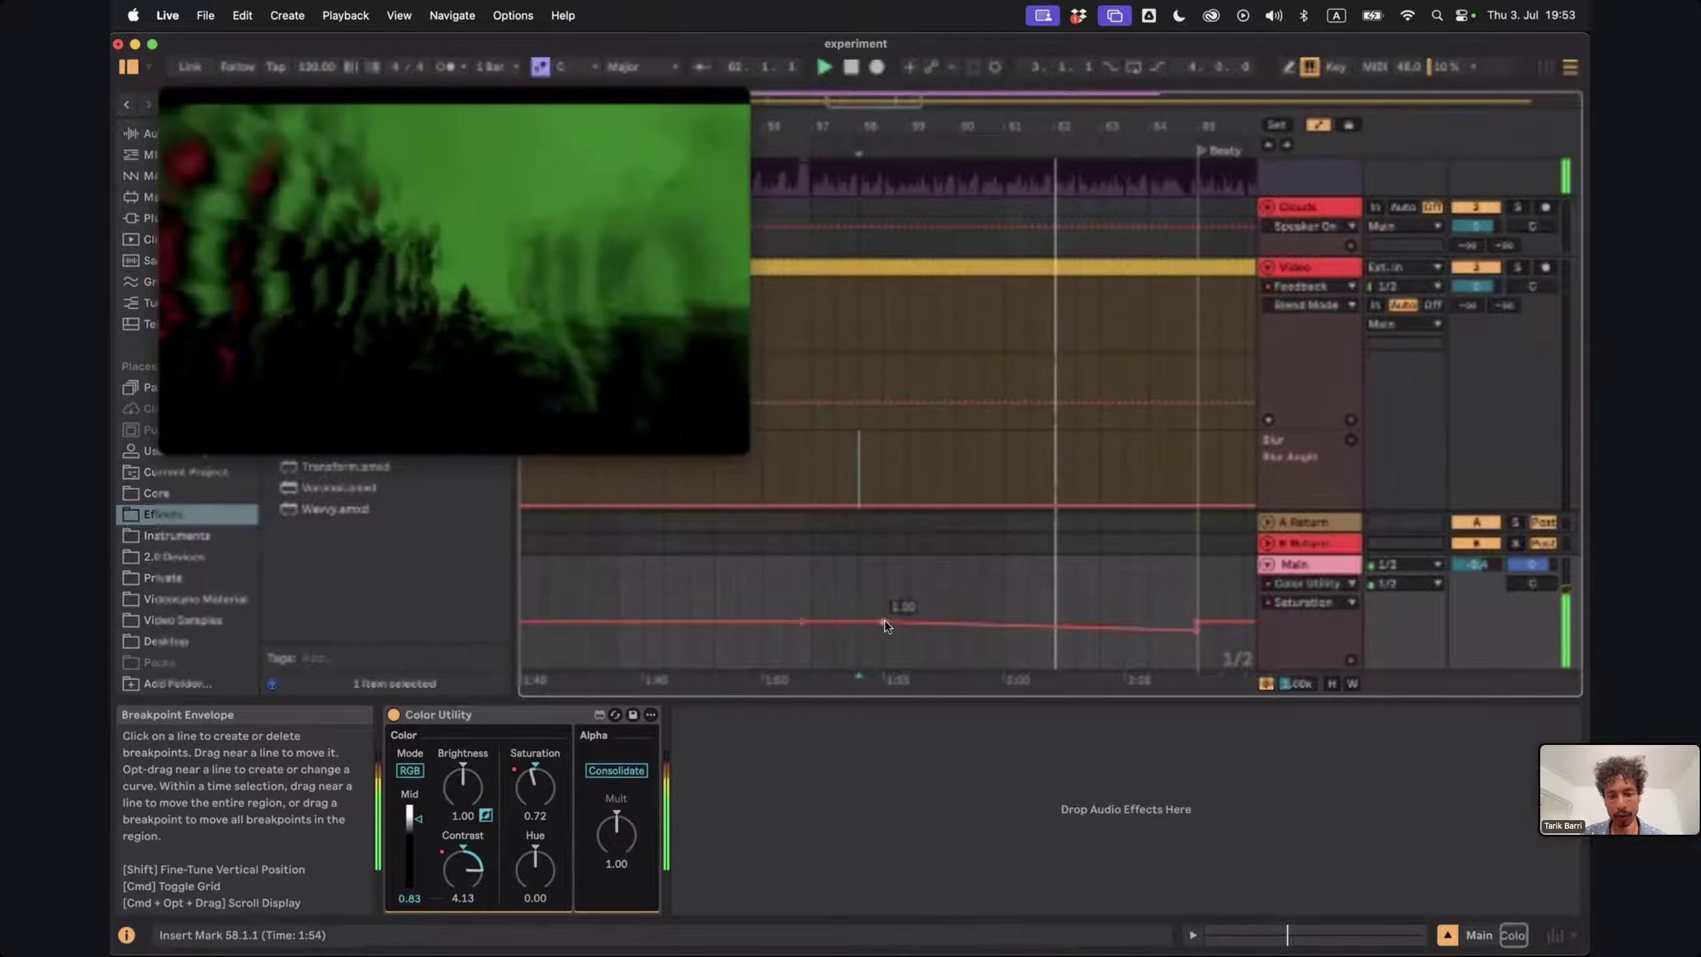
left_click_drag(883, 622, 1028, 635)
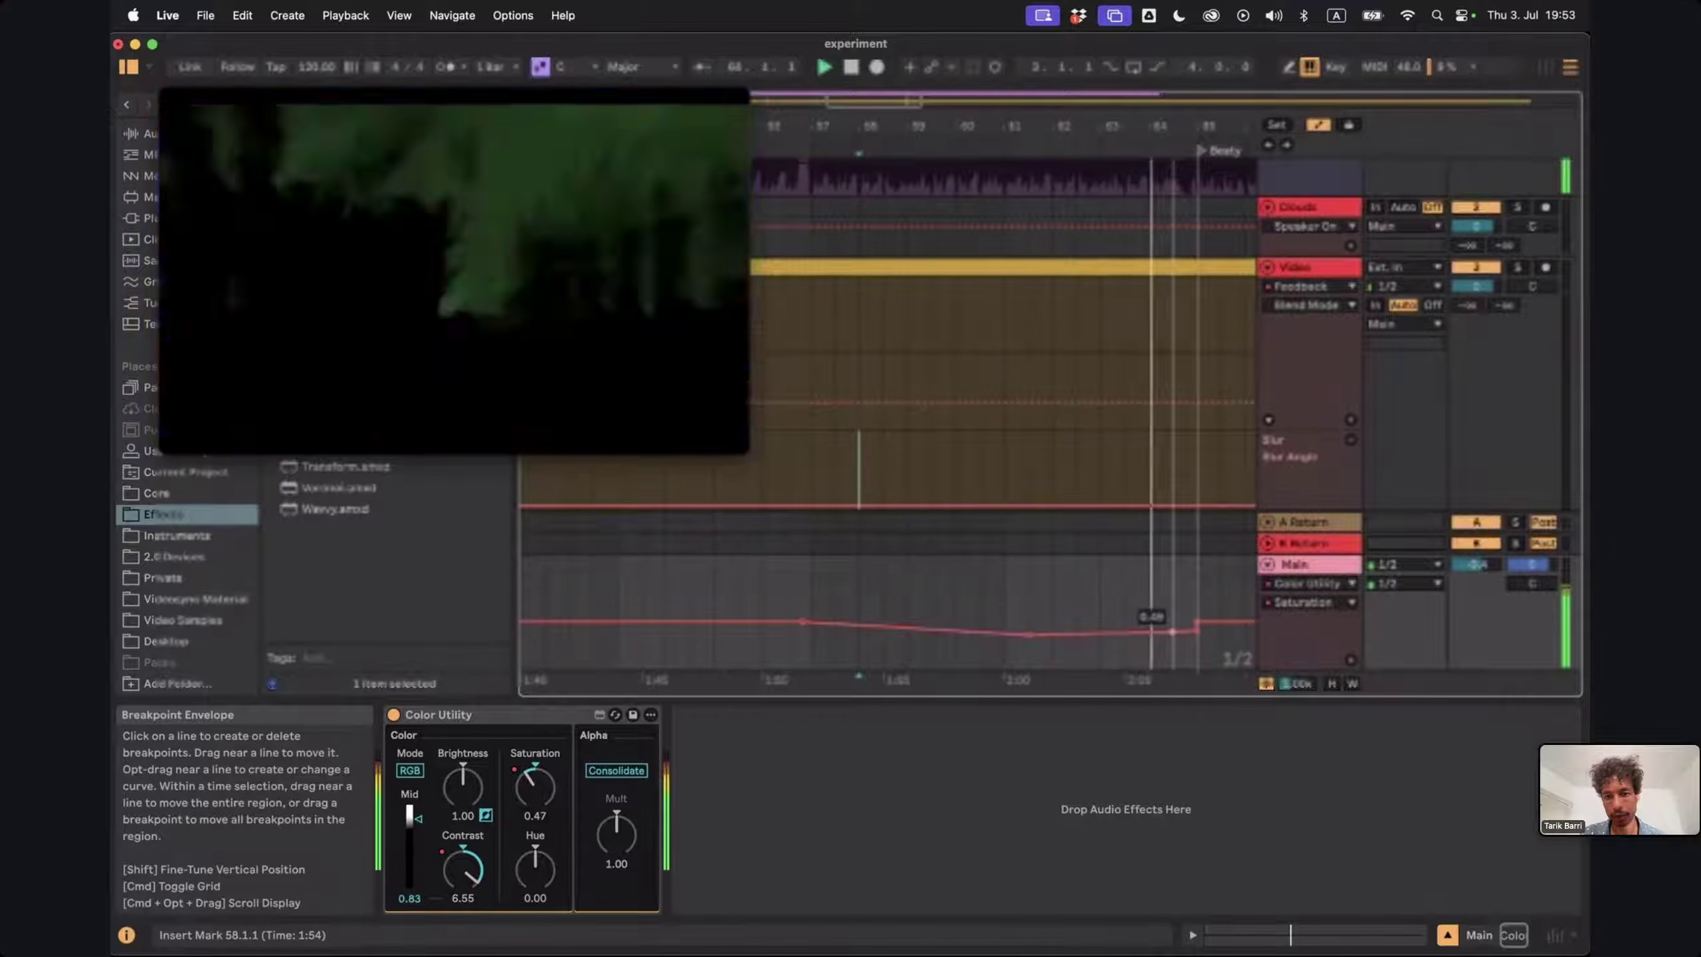
left_click_drag(1171, 632, 1197, 649)
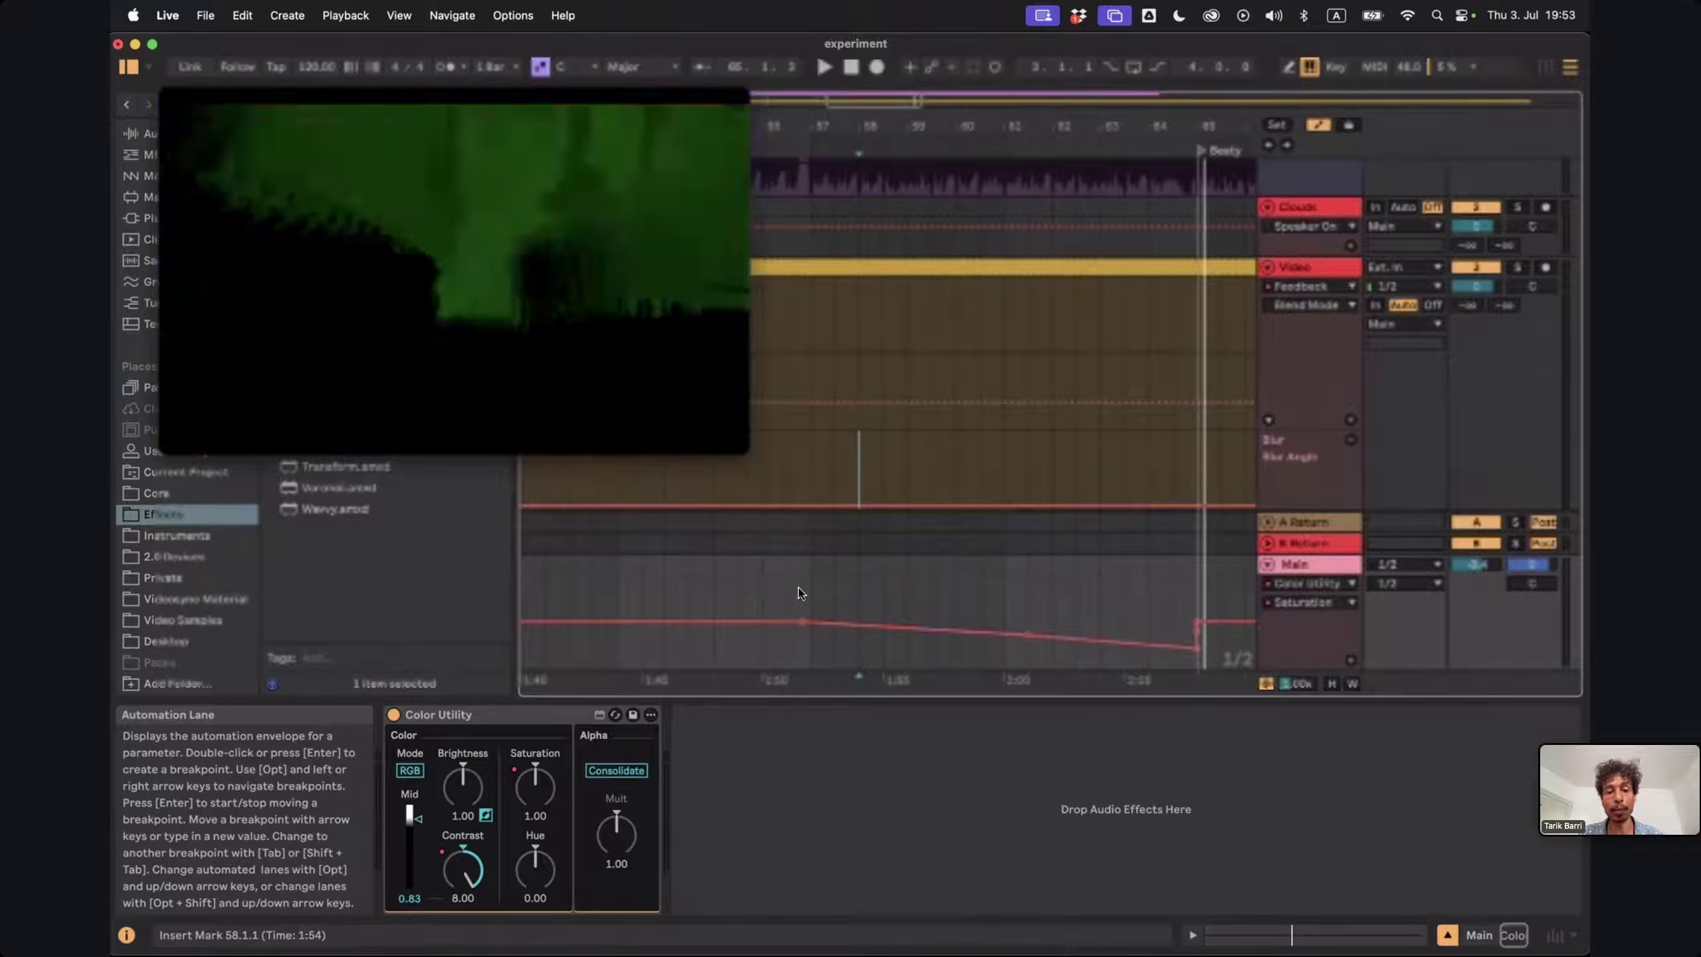
Play the arrangement from bar 56, and again from bar 47, to review the lead-in to the contrast and saturation fades
left_click(800, 592)
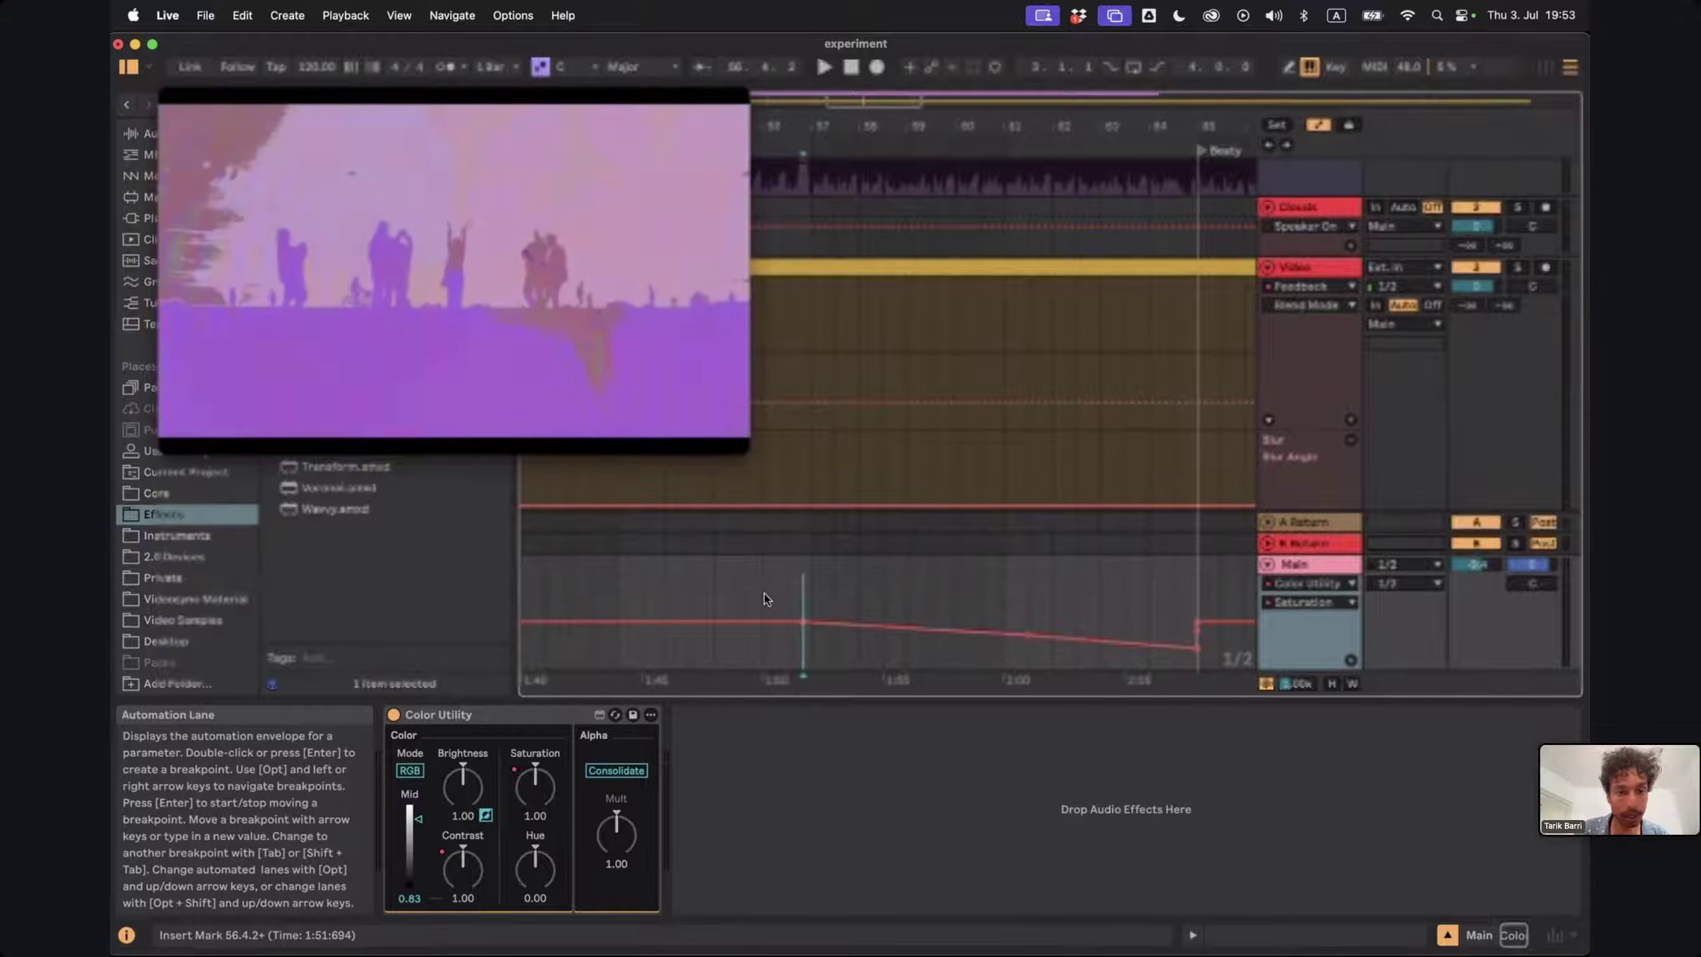
left_click(766, 595)
key("space")
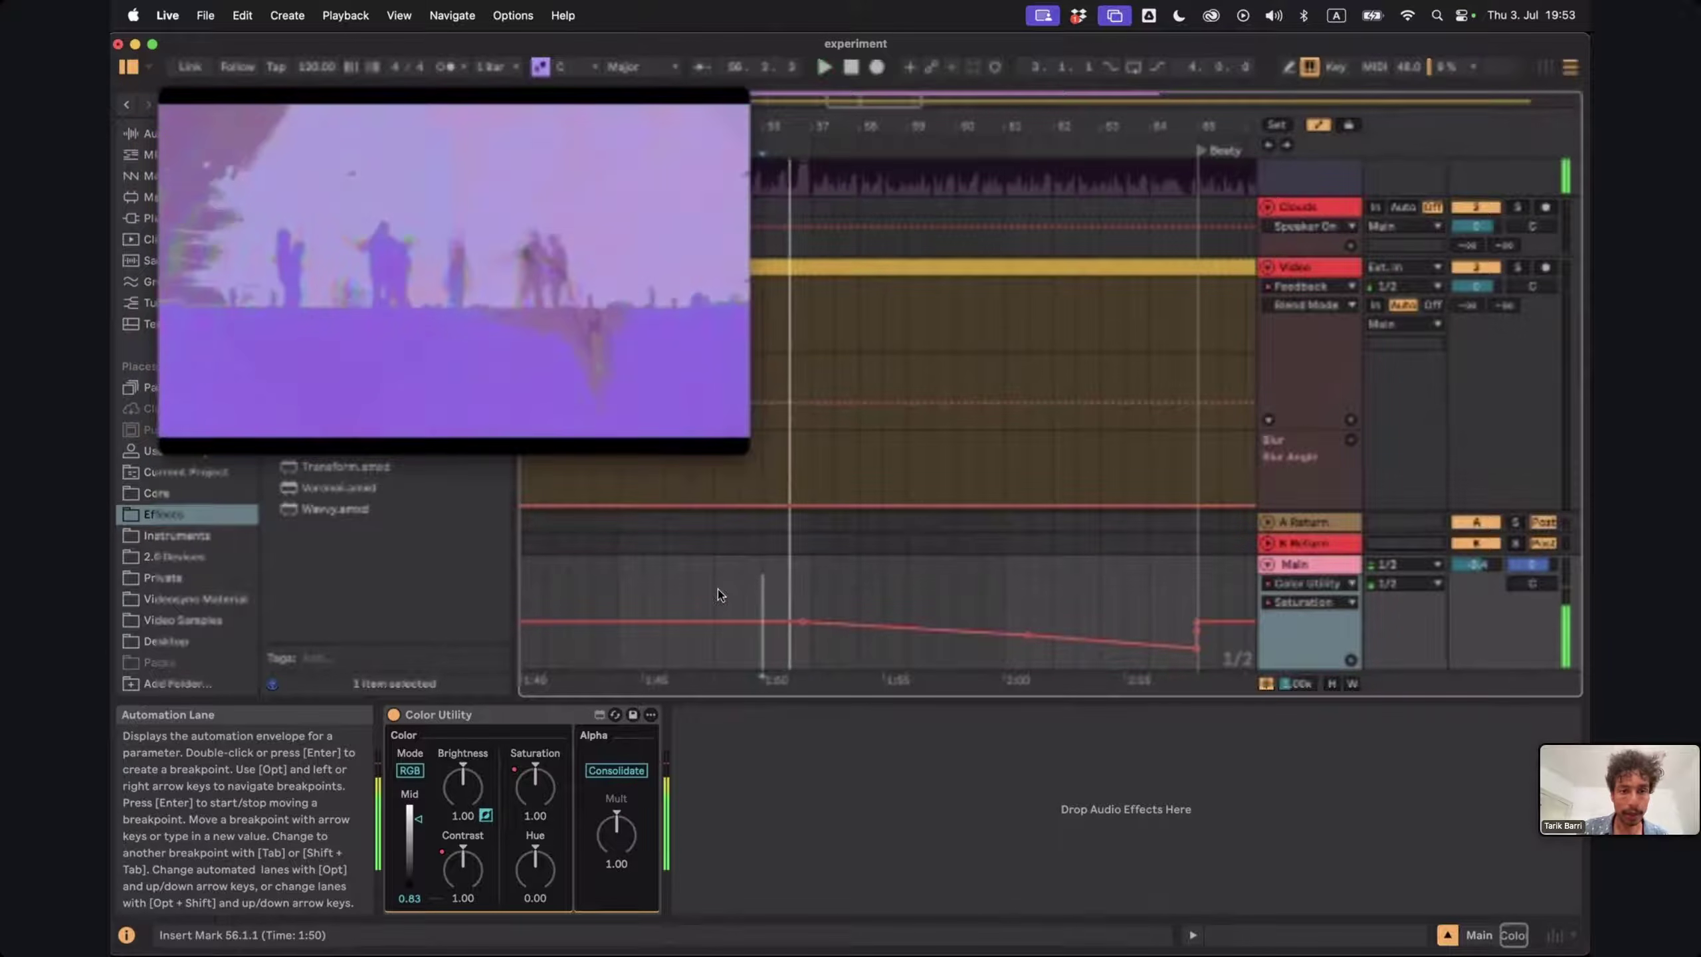
scroll(718, 589, "up", 3)
scroll(718, 588, "left", 3)
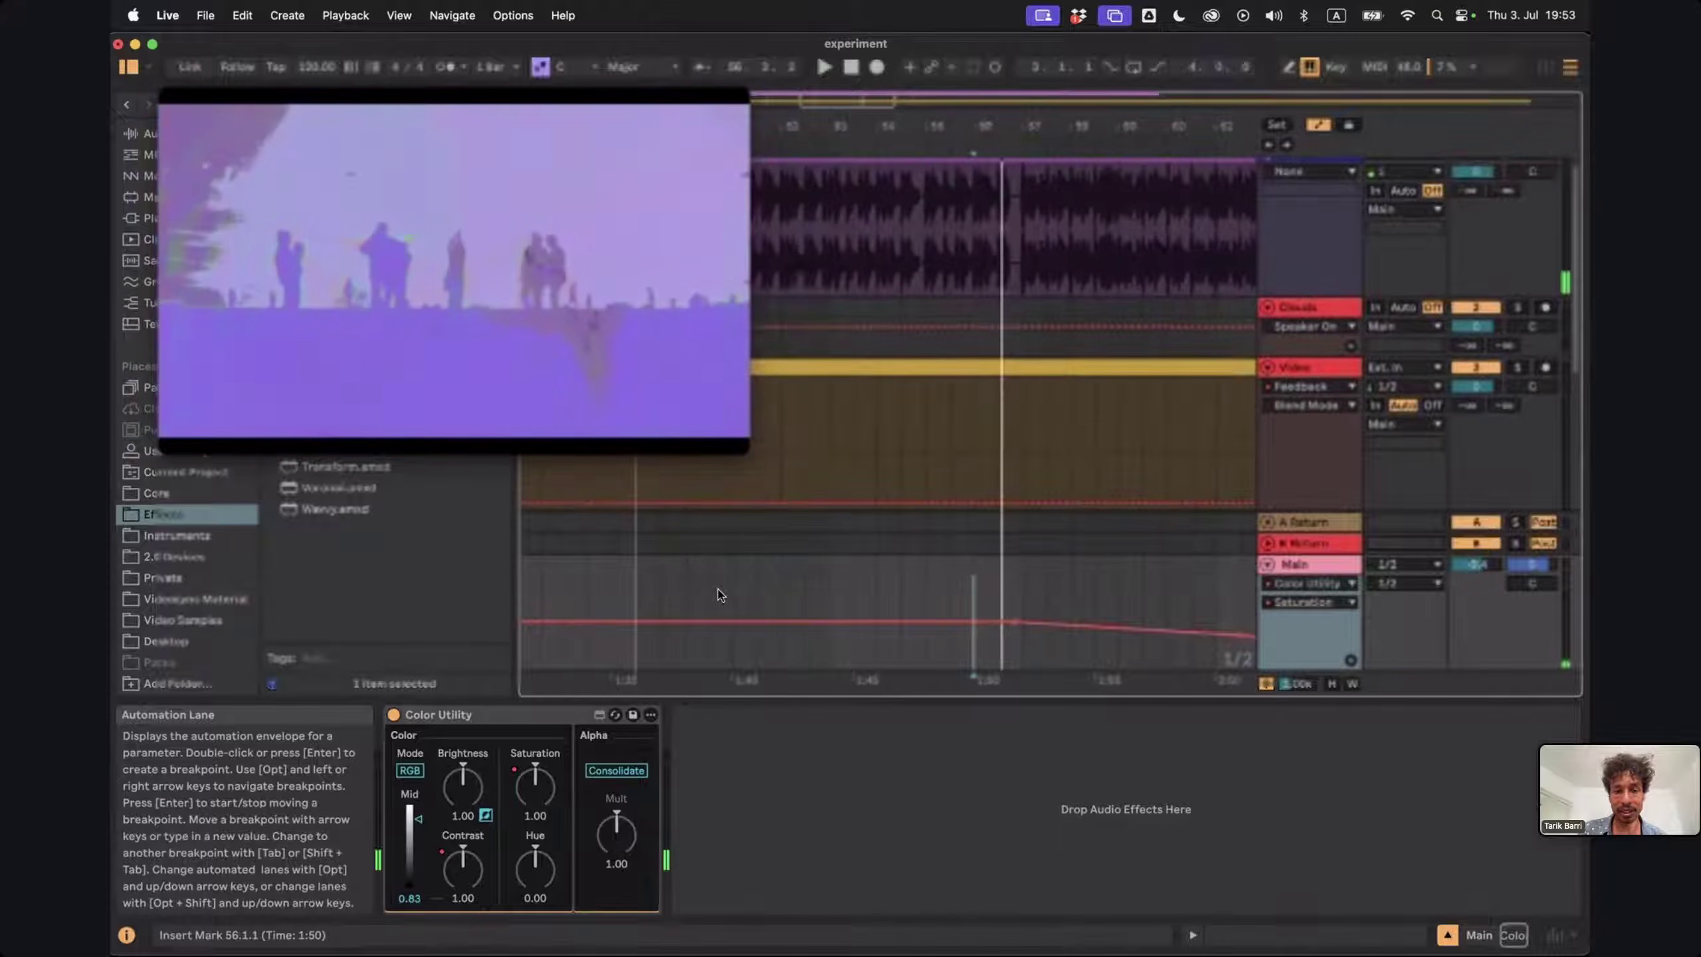
scroll(717, 594, "right", 2)
scroll(717, 595, "down", 1)
left_click(606, 575)
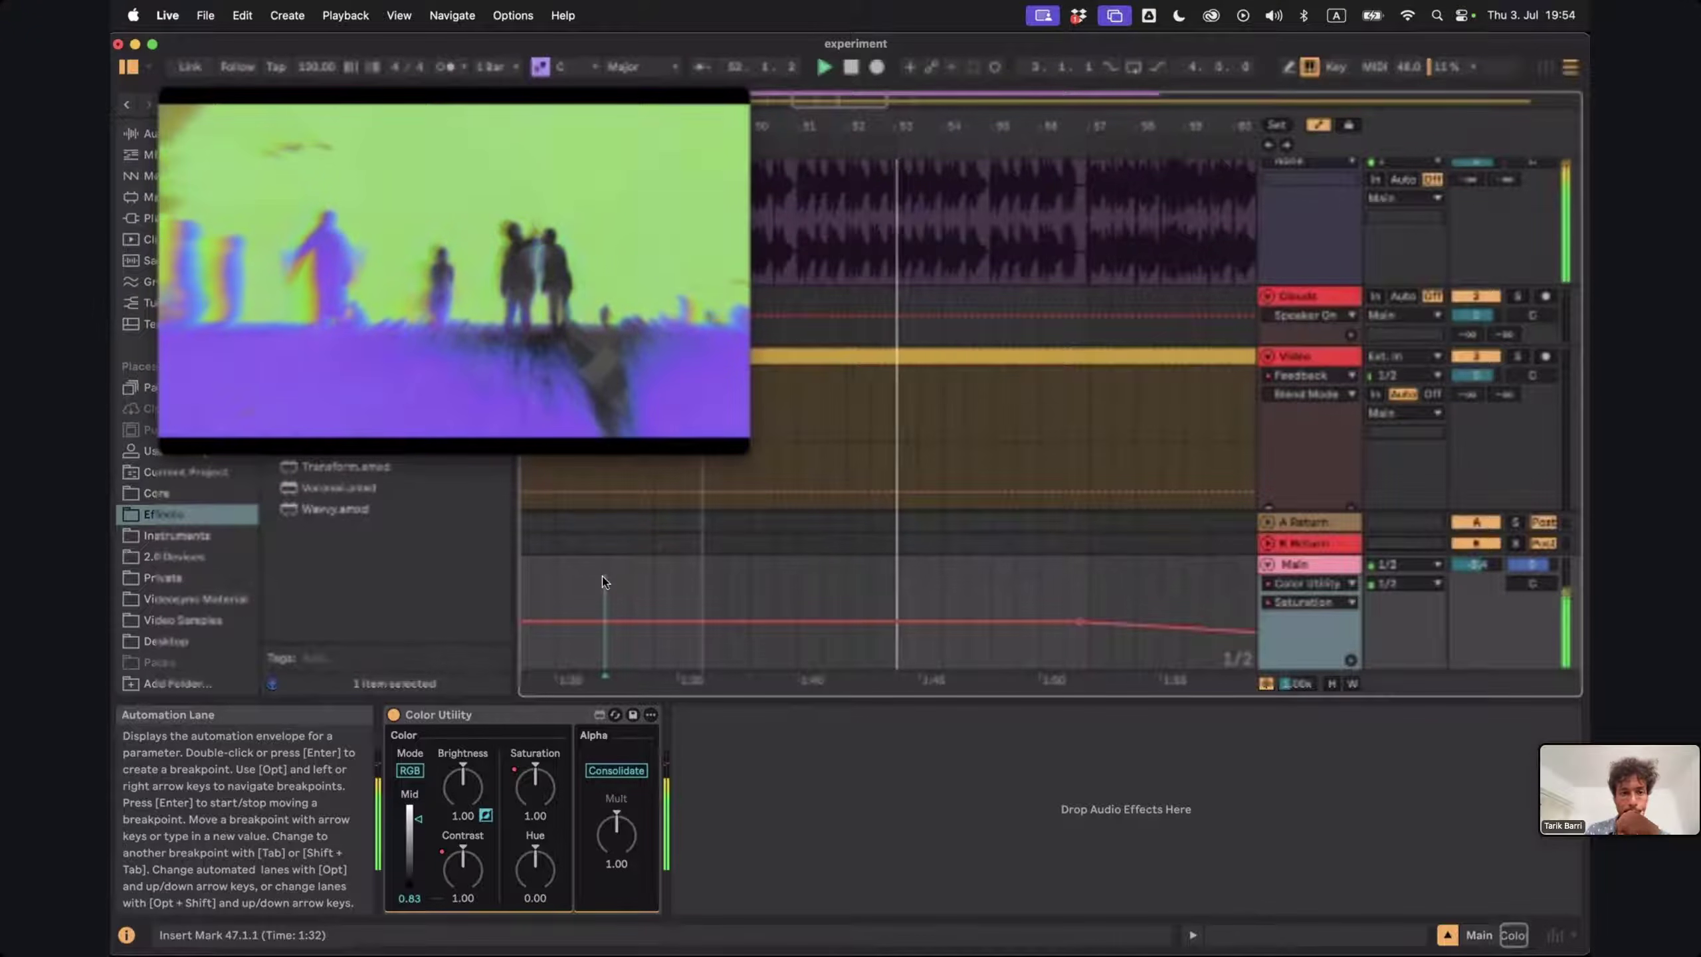
scroll(866, 554, "right", 3)
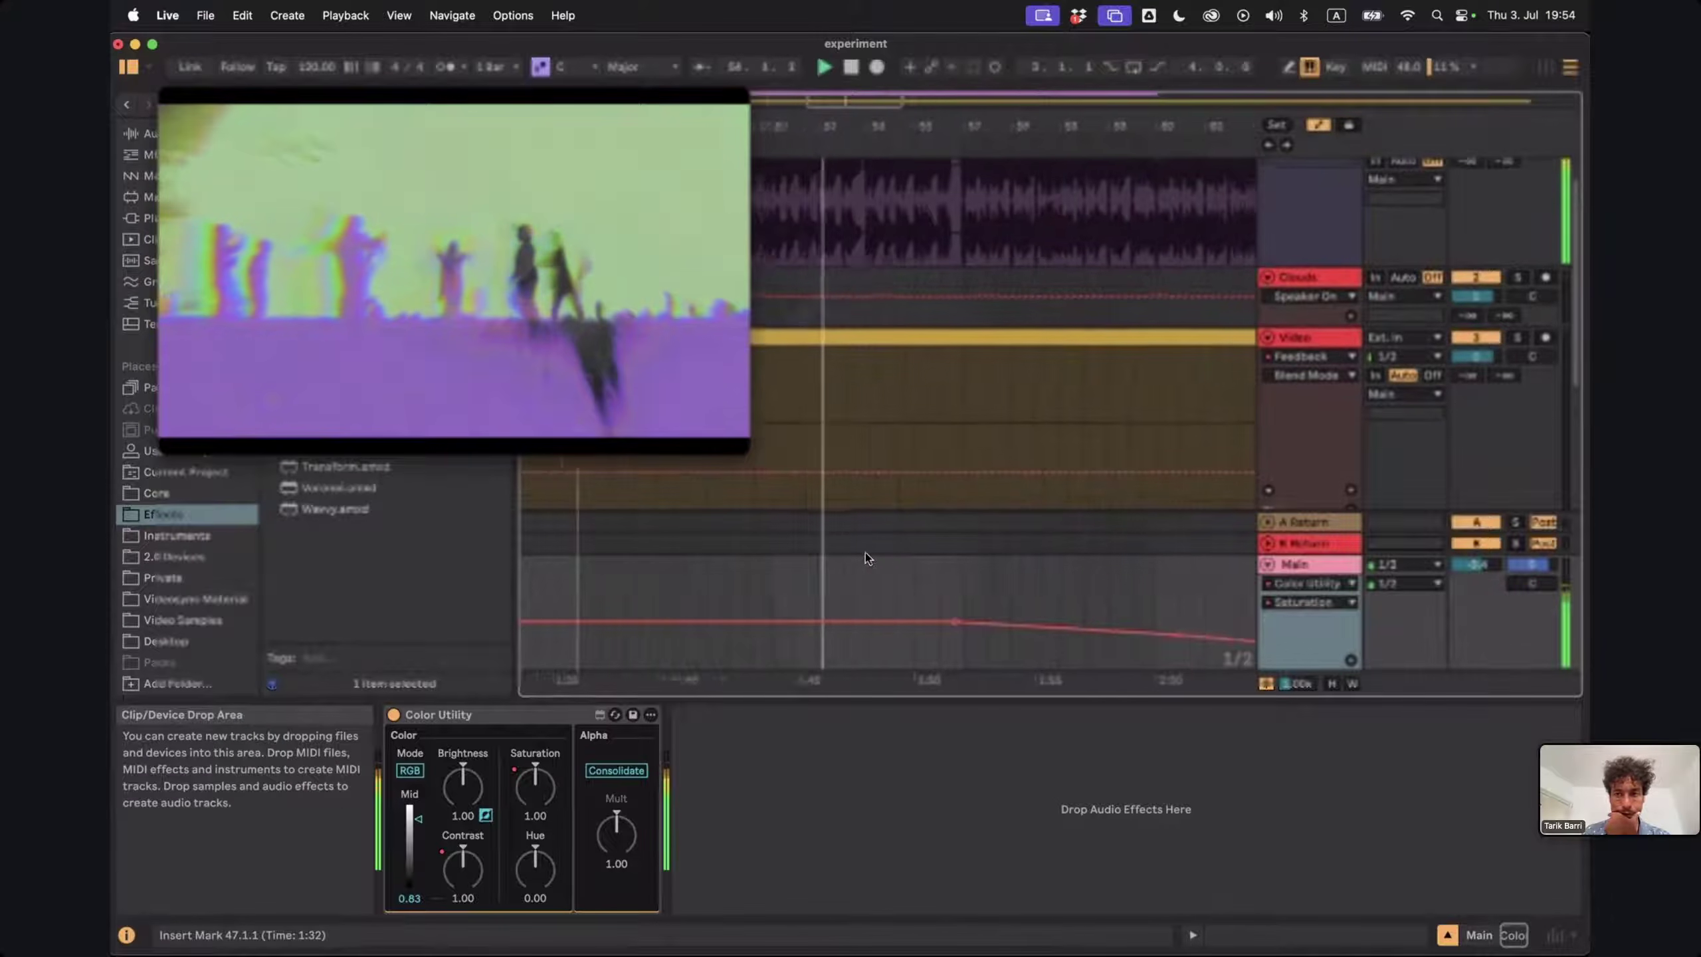
scroll(865, 554, "right", 3)
scroll(865, 554, "up", 1)
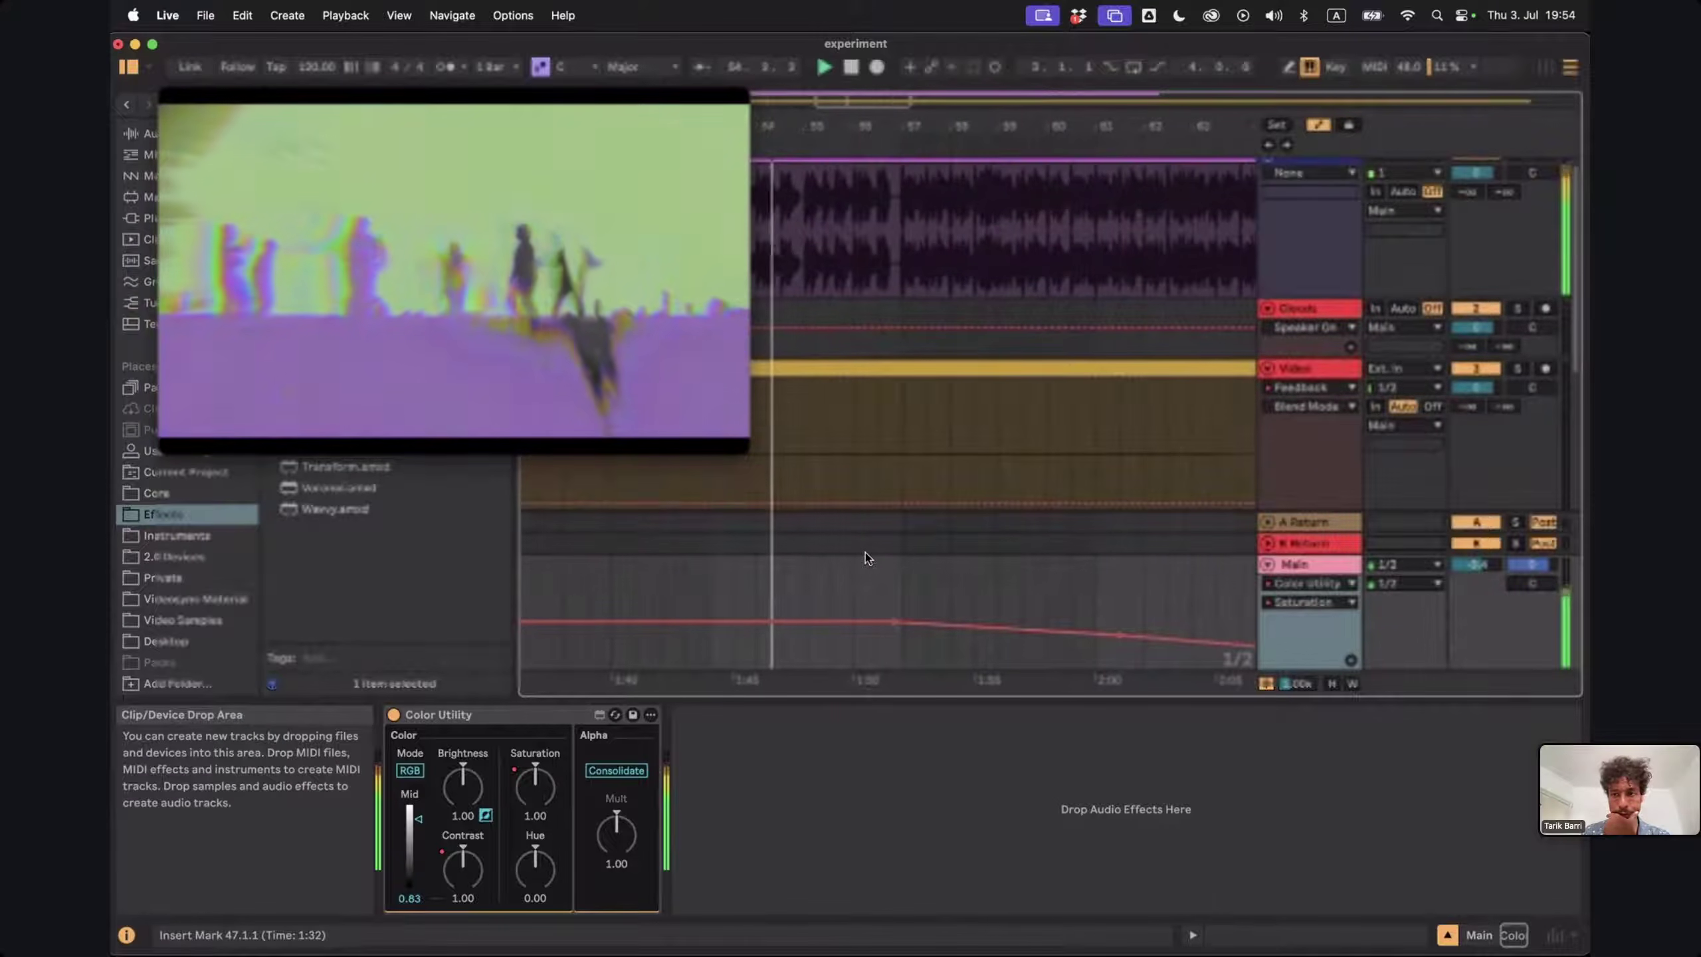
Automate the Video track's Feedback Mix to hold 99.4% until bar 65, then drop sharply to 91.5%
left_click(1322, 368)
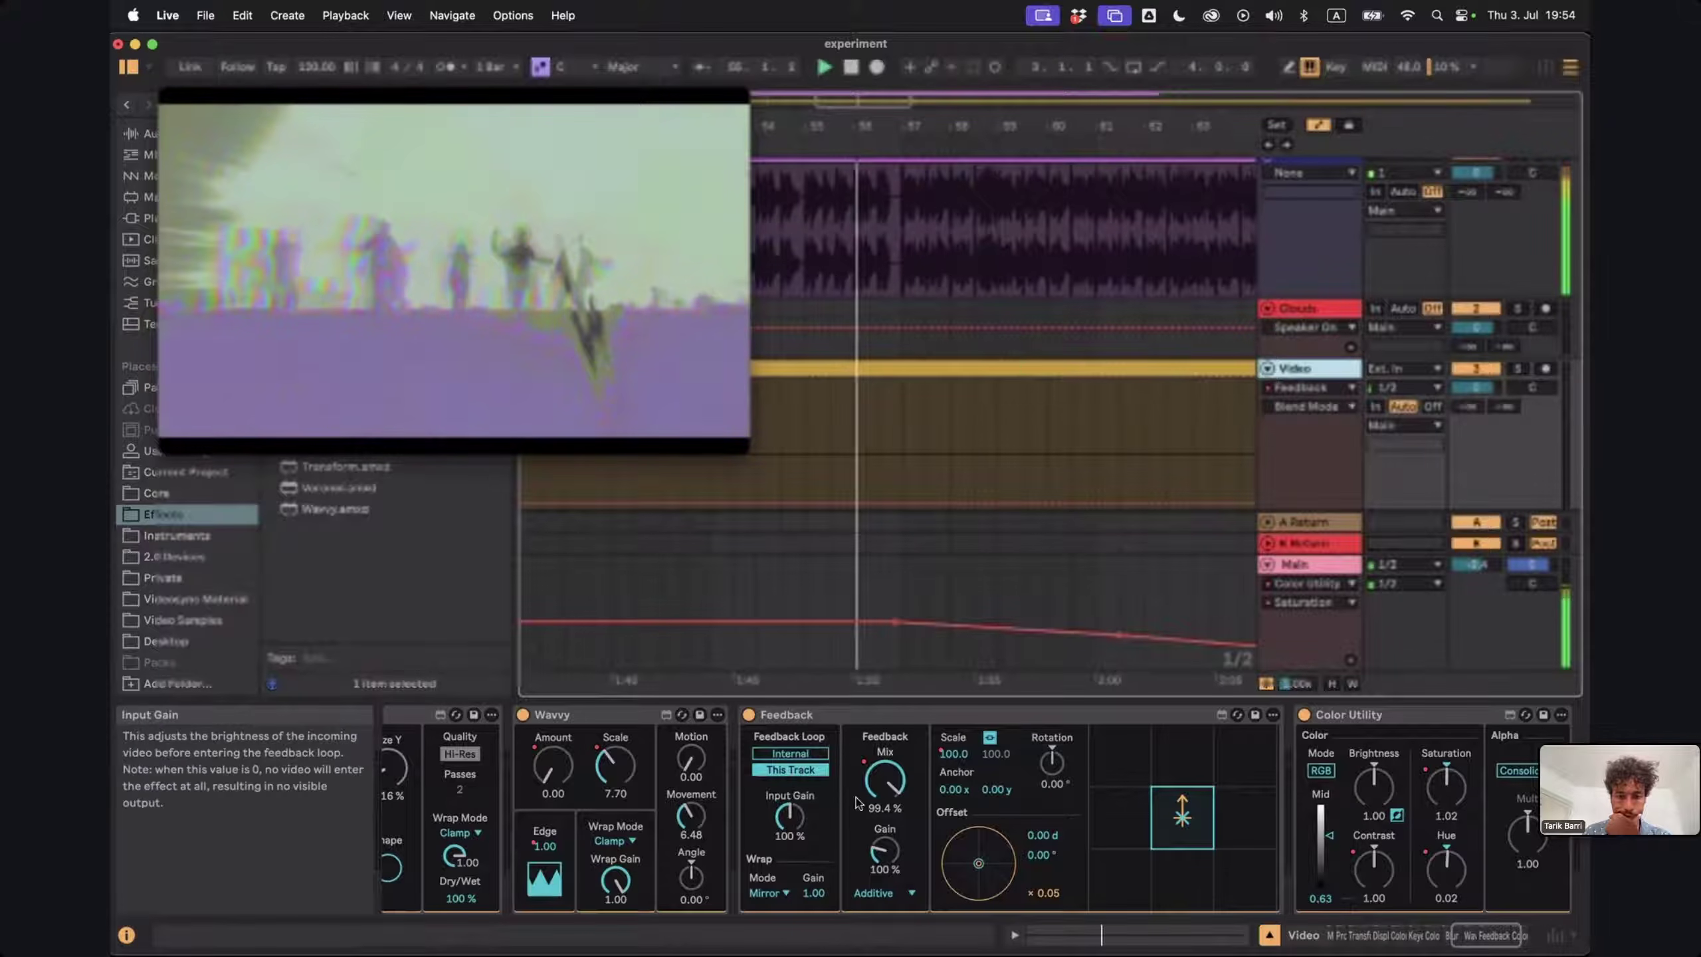
left_click(883, 784)
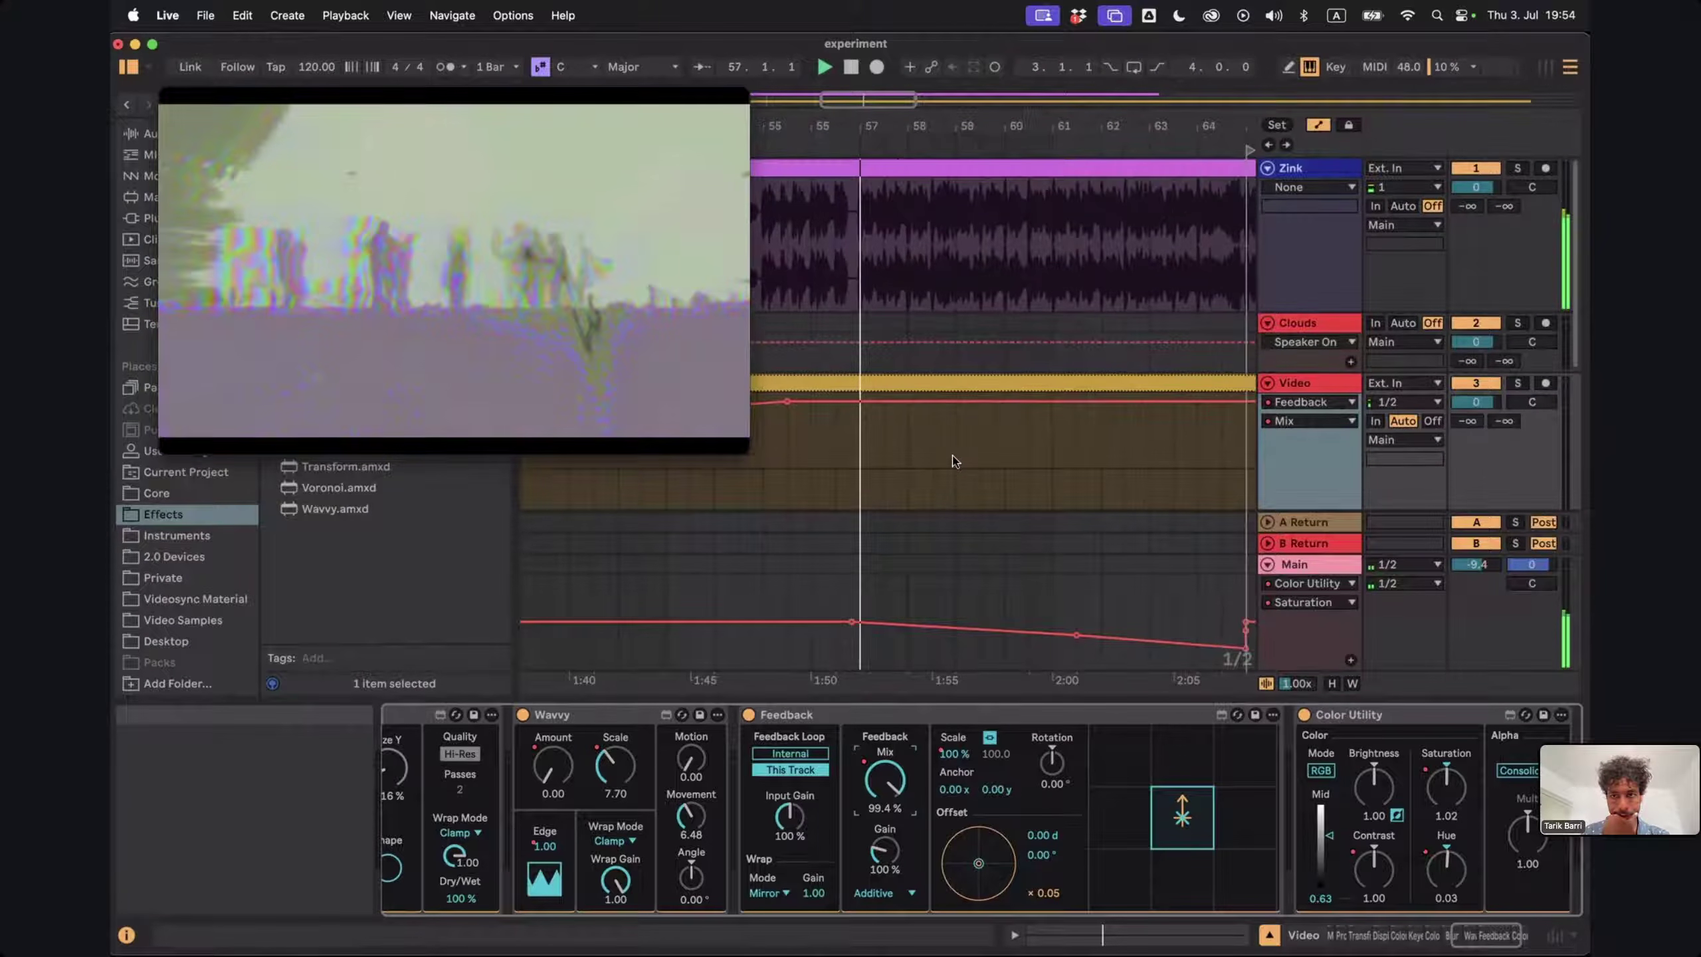
scroll(971, 452, "right", 3)
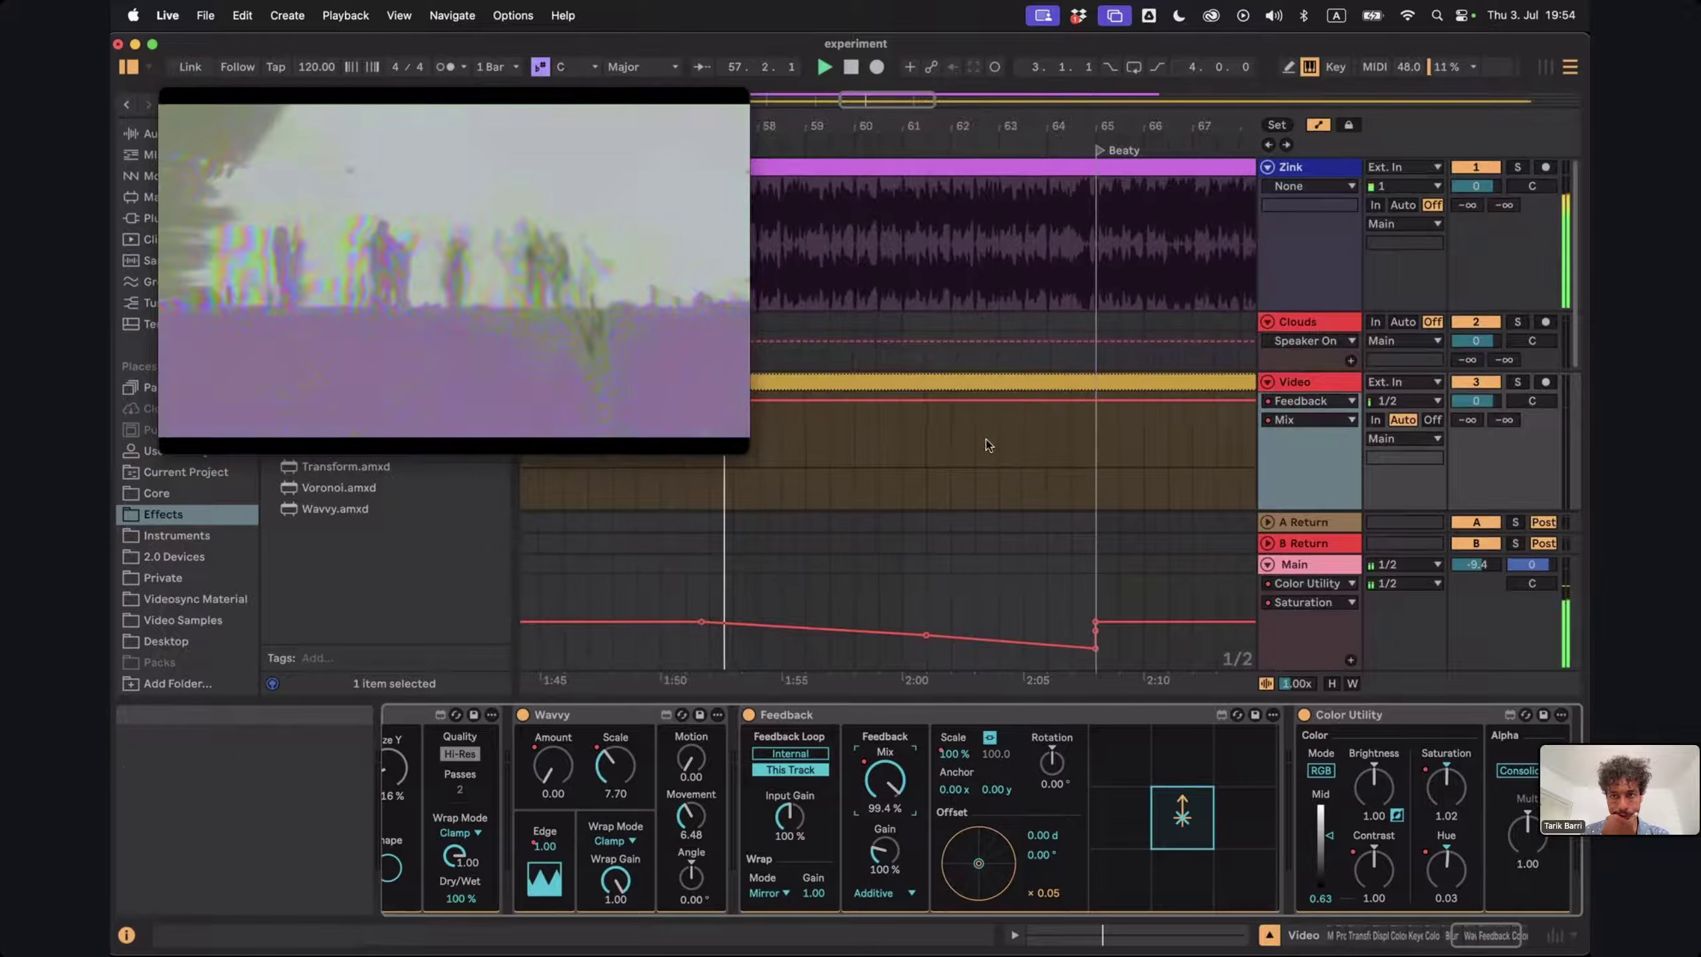
left_click(1094, 400)
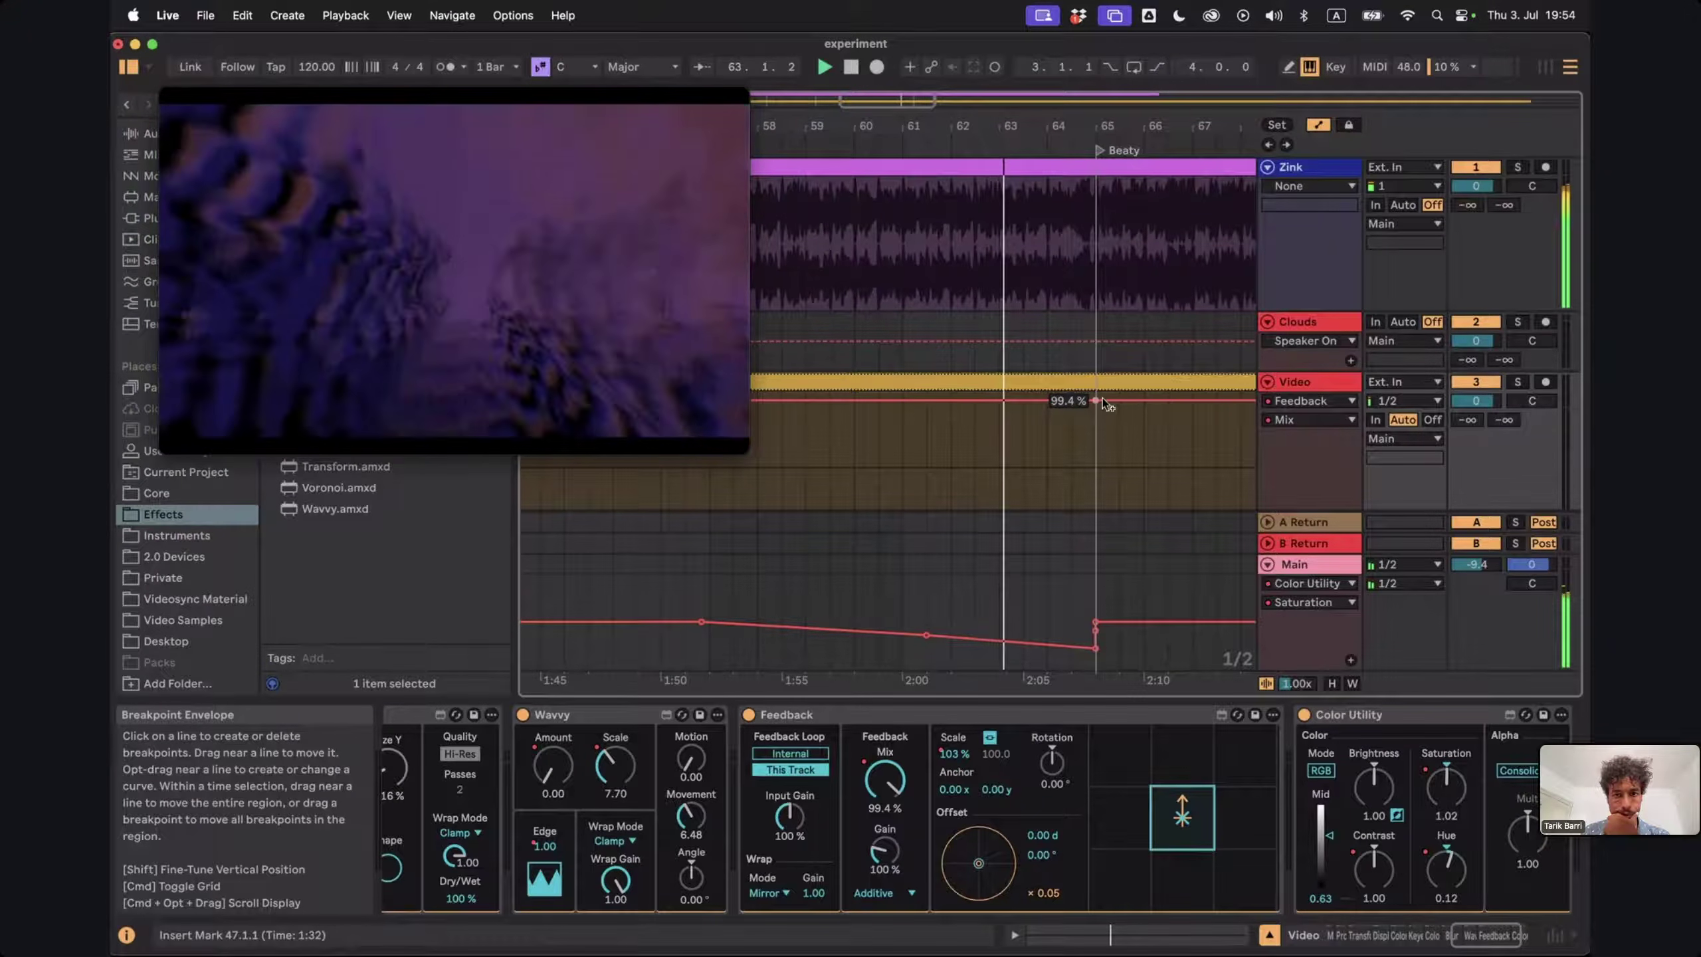
left_click_drag(1103, 400, 1104, 480)
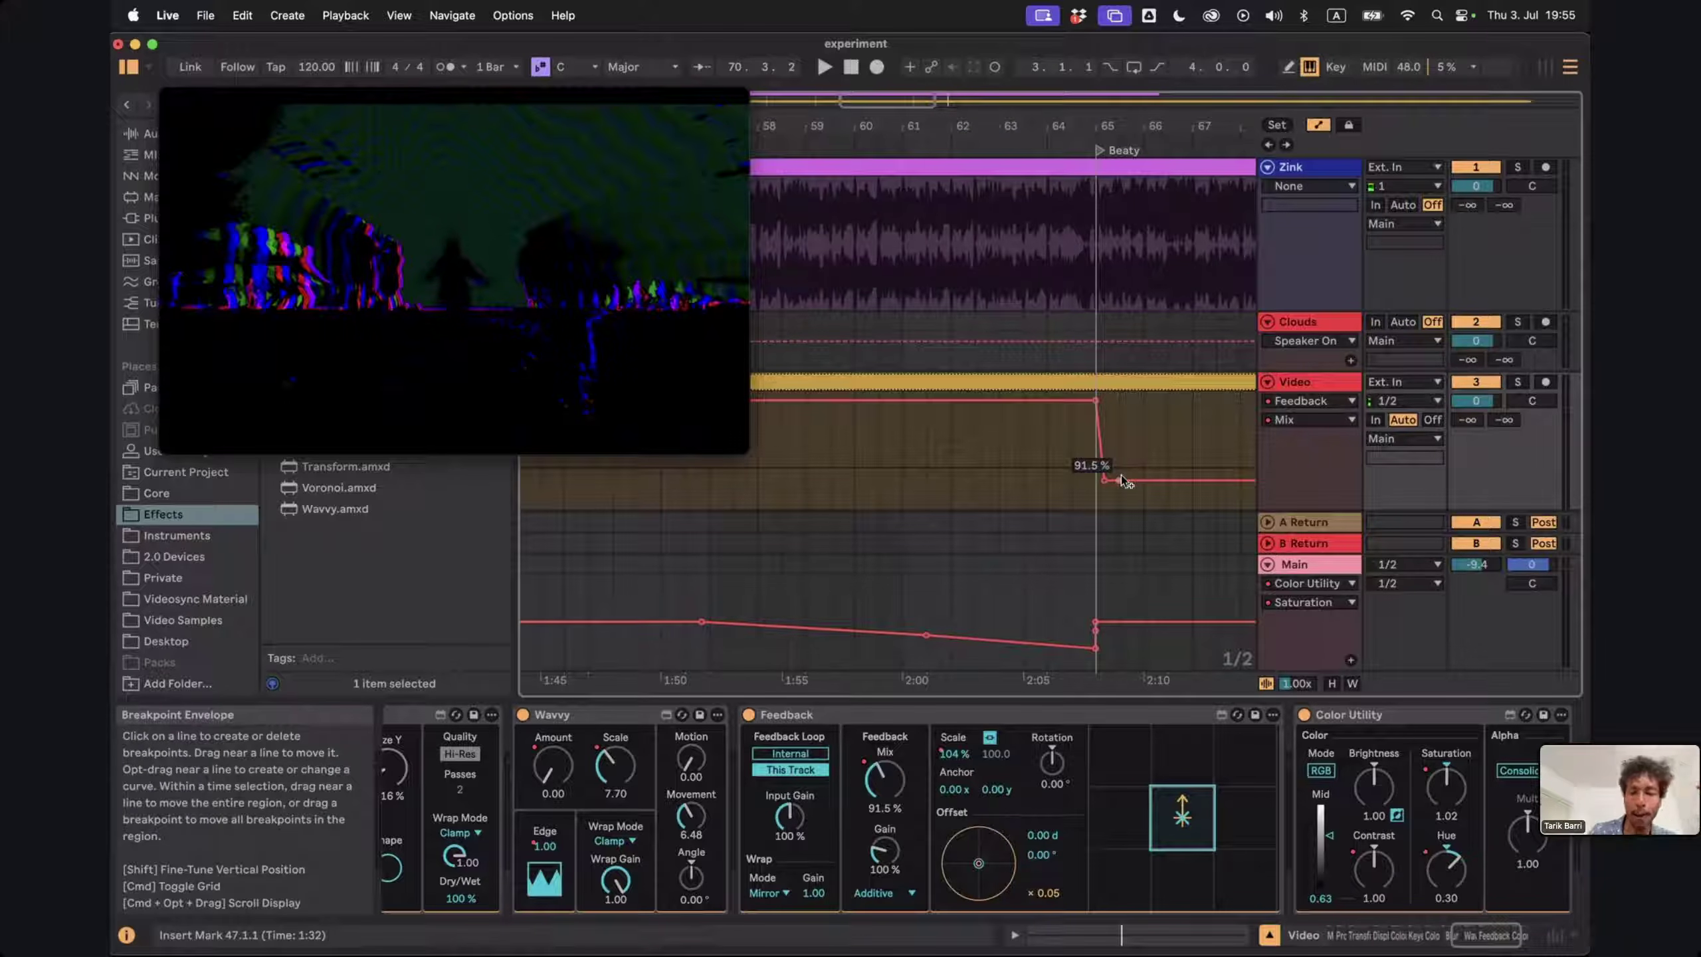
Set the Video track's Feedback offset to distance 0.55, angle 90° and multiplier 0.05
left_click(979, 863)
left_click_drag(979, 863, 1015, 865)
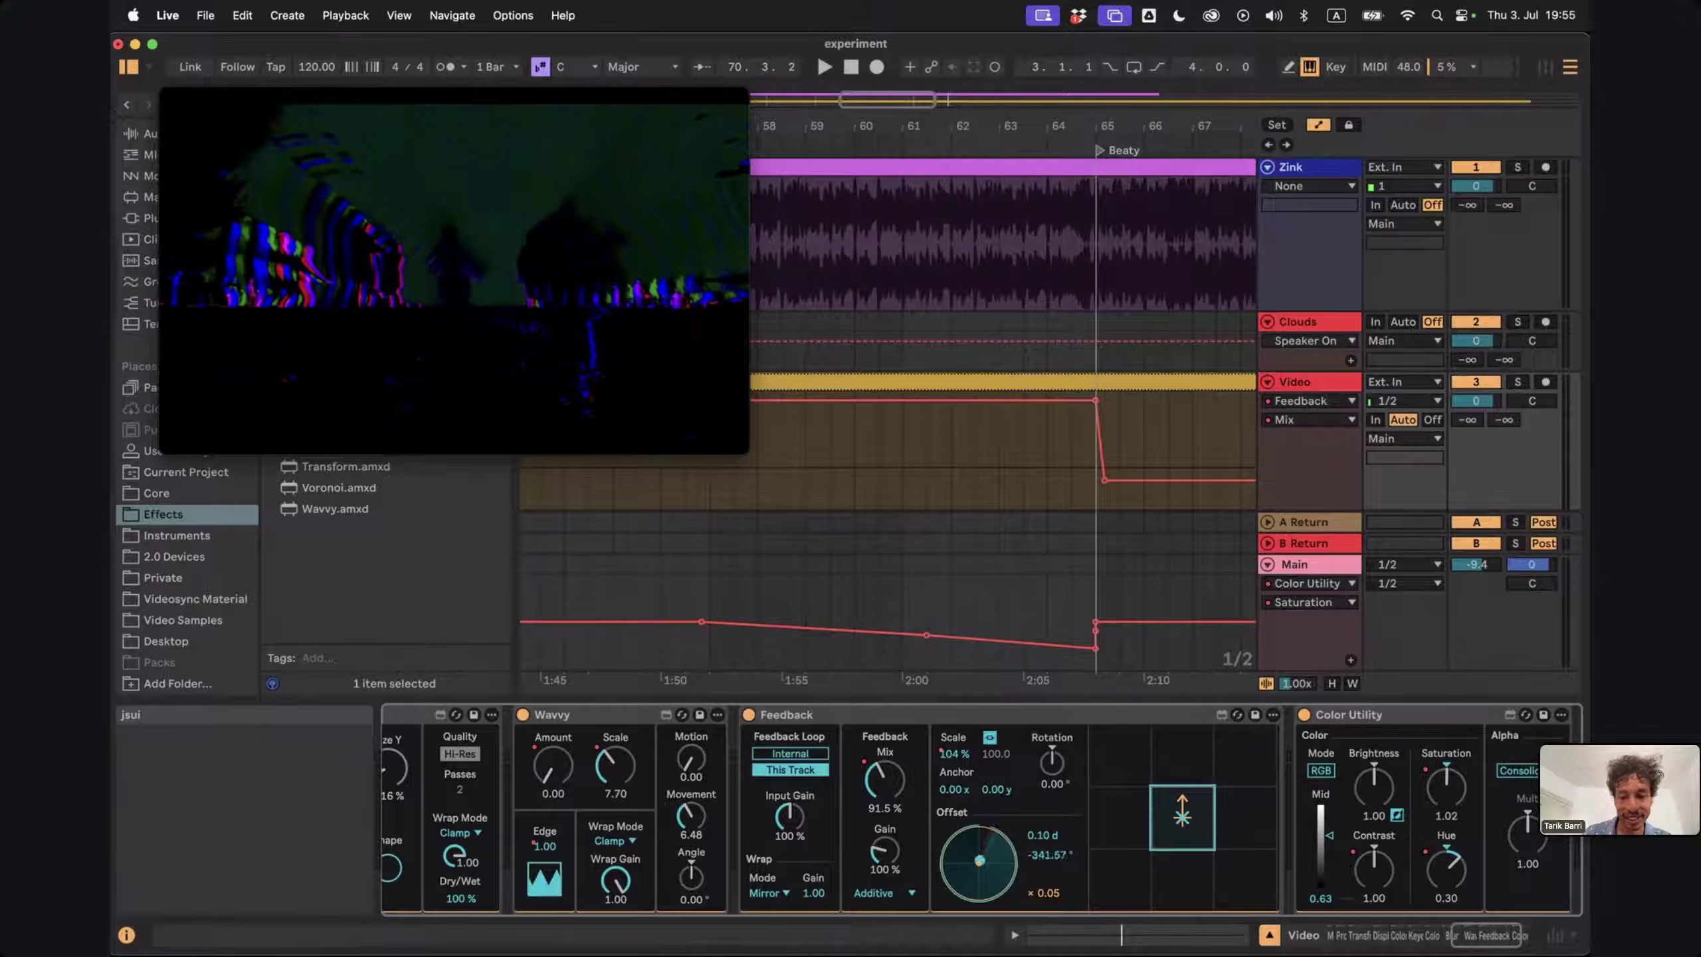
left_click(1042, 835)
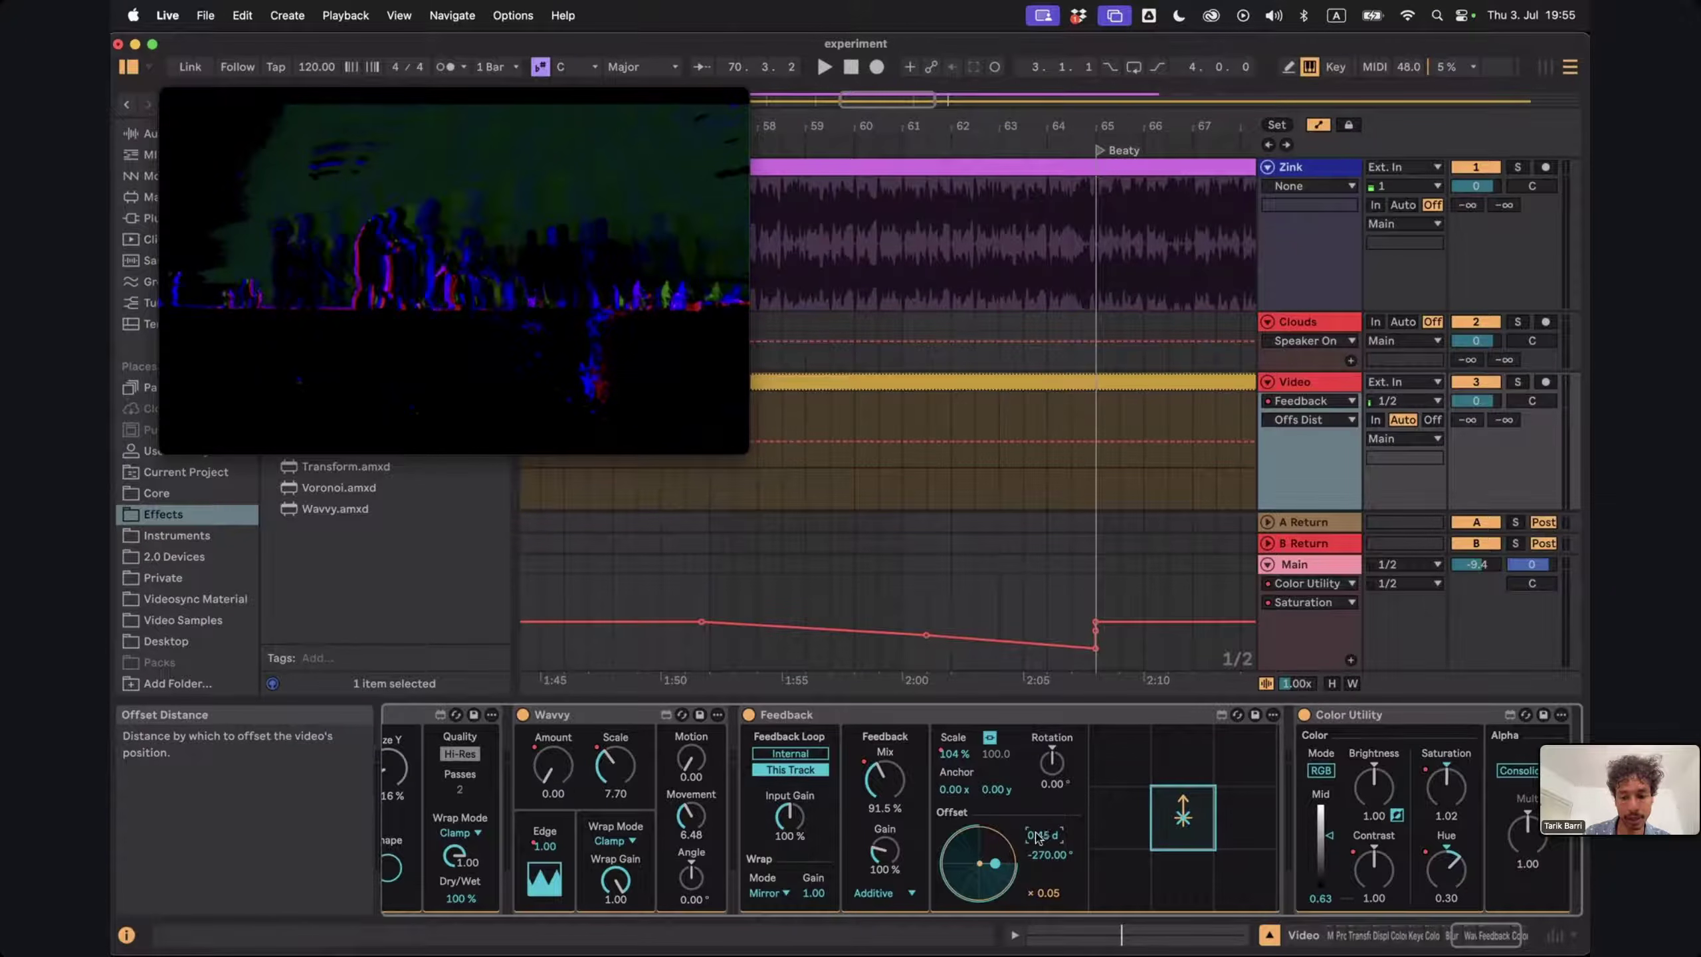
left_click_drag(1042, 835, 1042, 828)
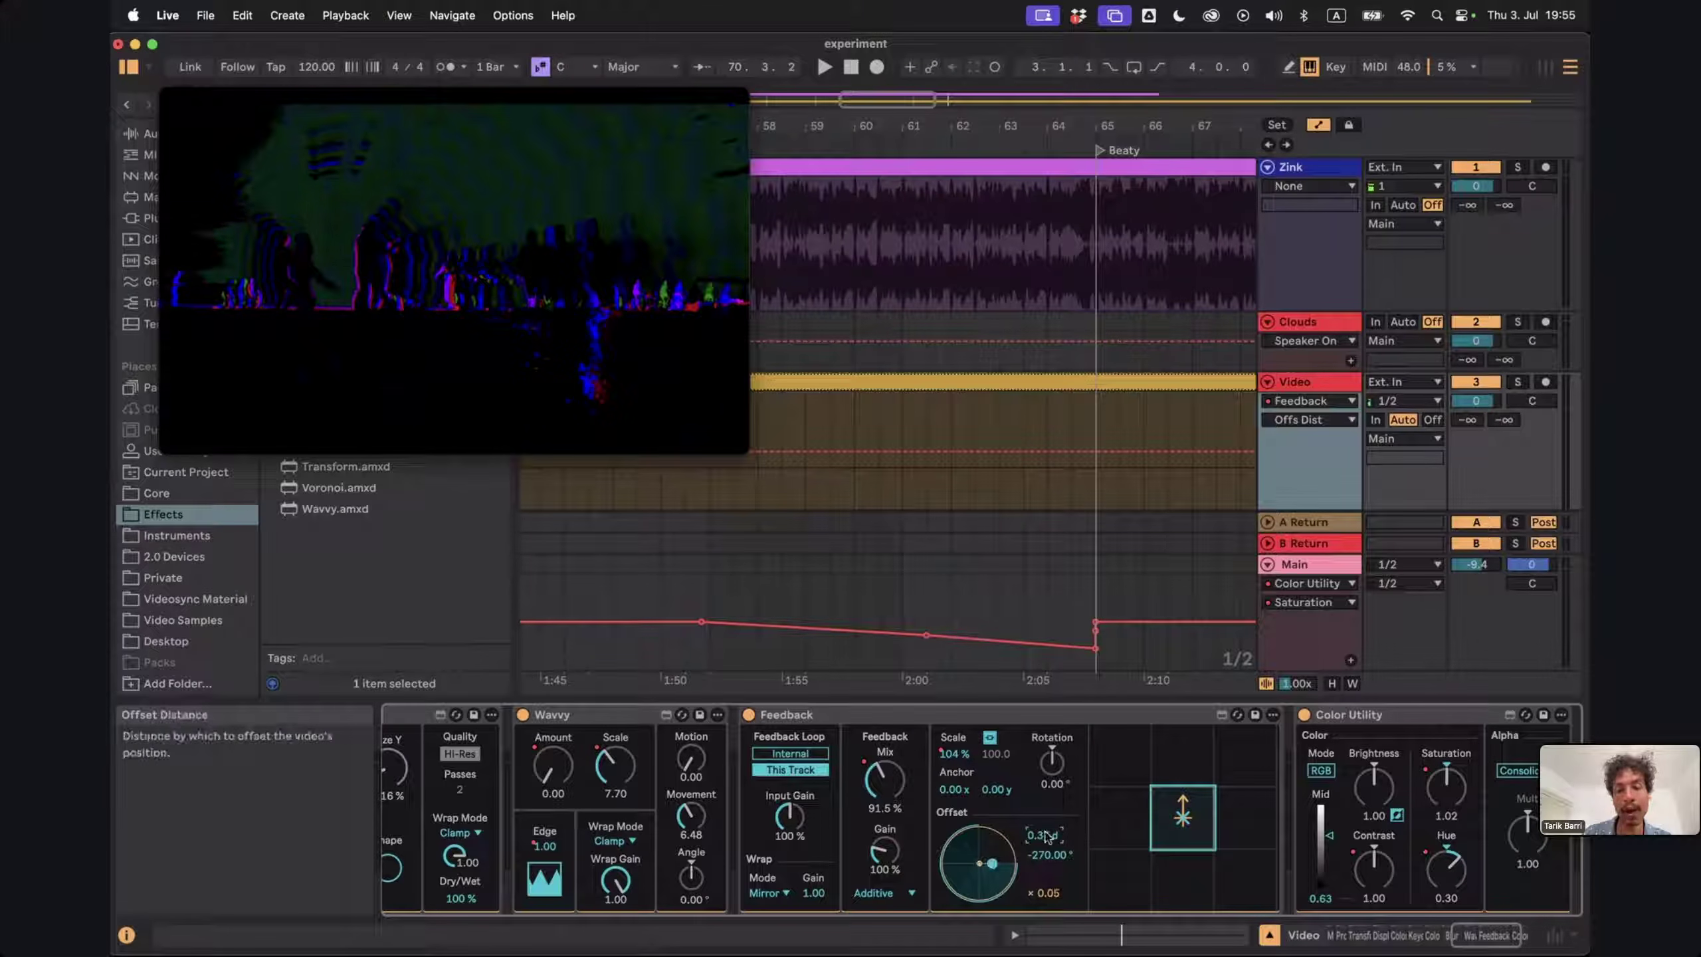
left_click_drag(1042, 834, 1044, 844)
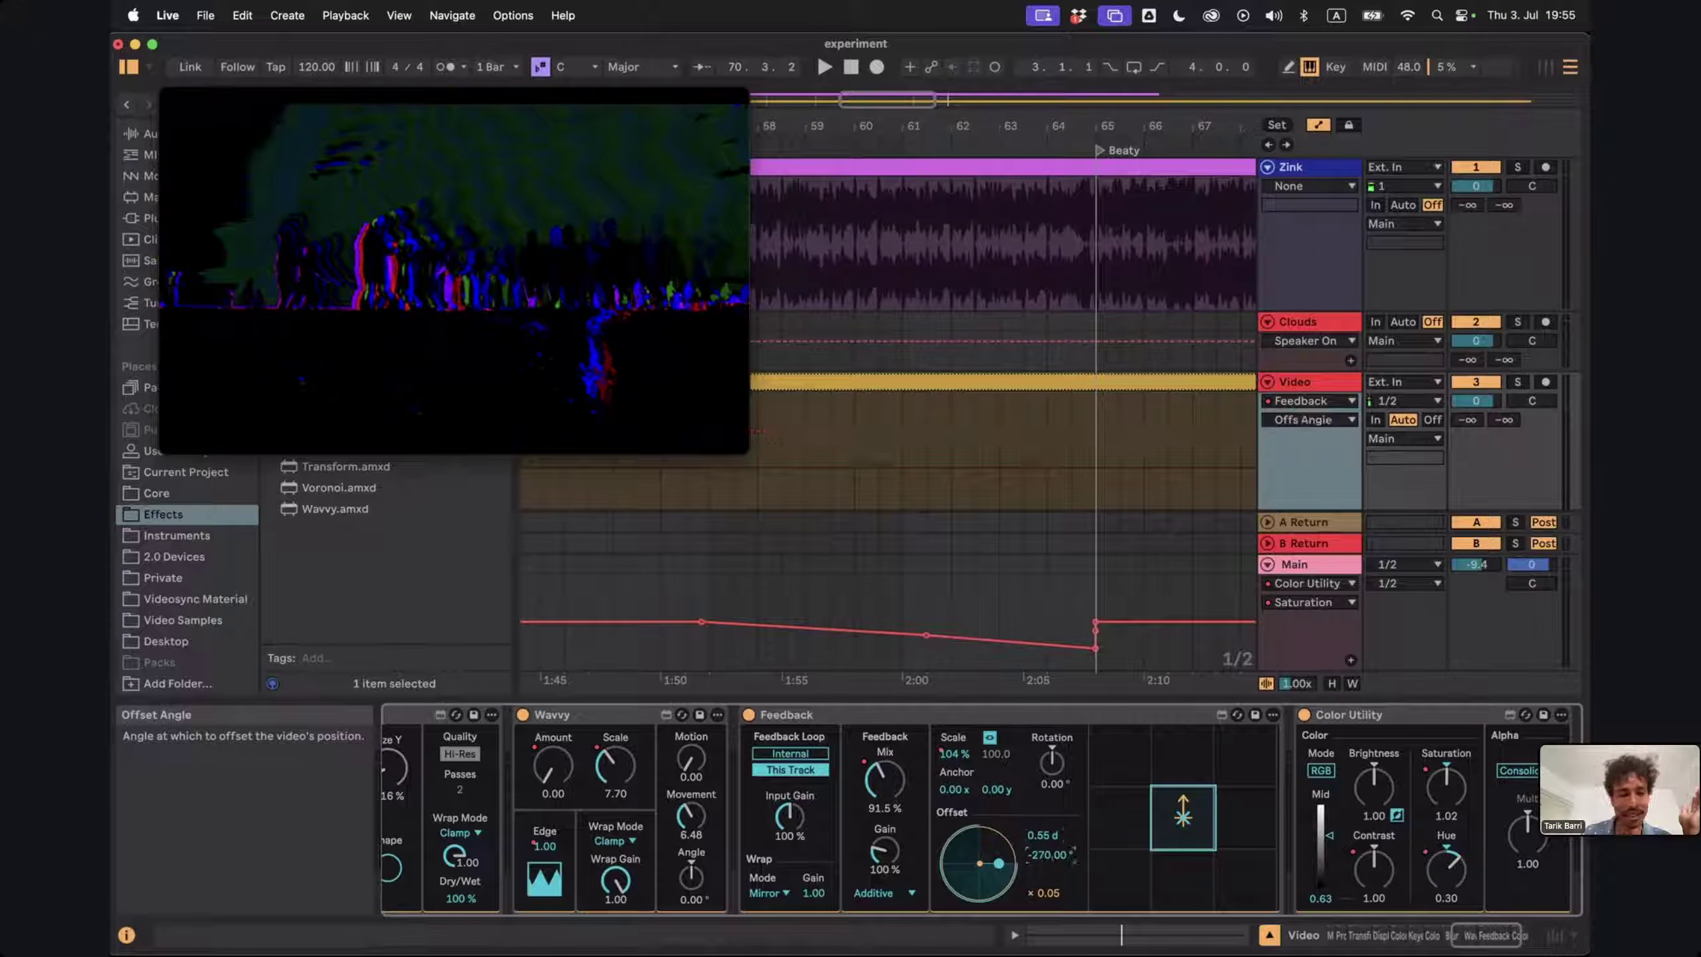
mouse_move(1050, 855)
left_mouse_down()
mouse_move(1050, 809)
mouse_move(1047, 859)
left_mouse_up()
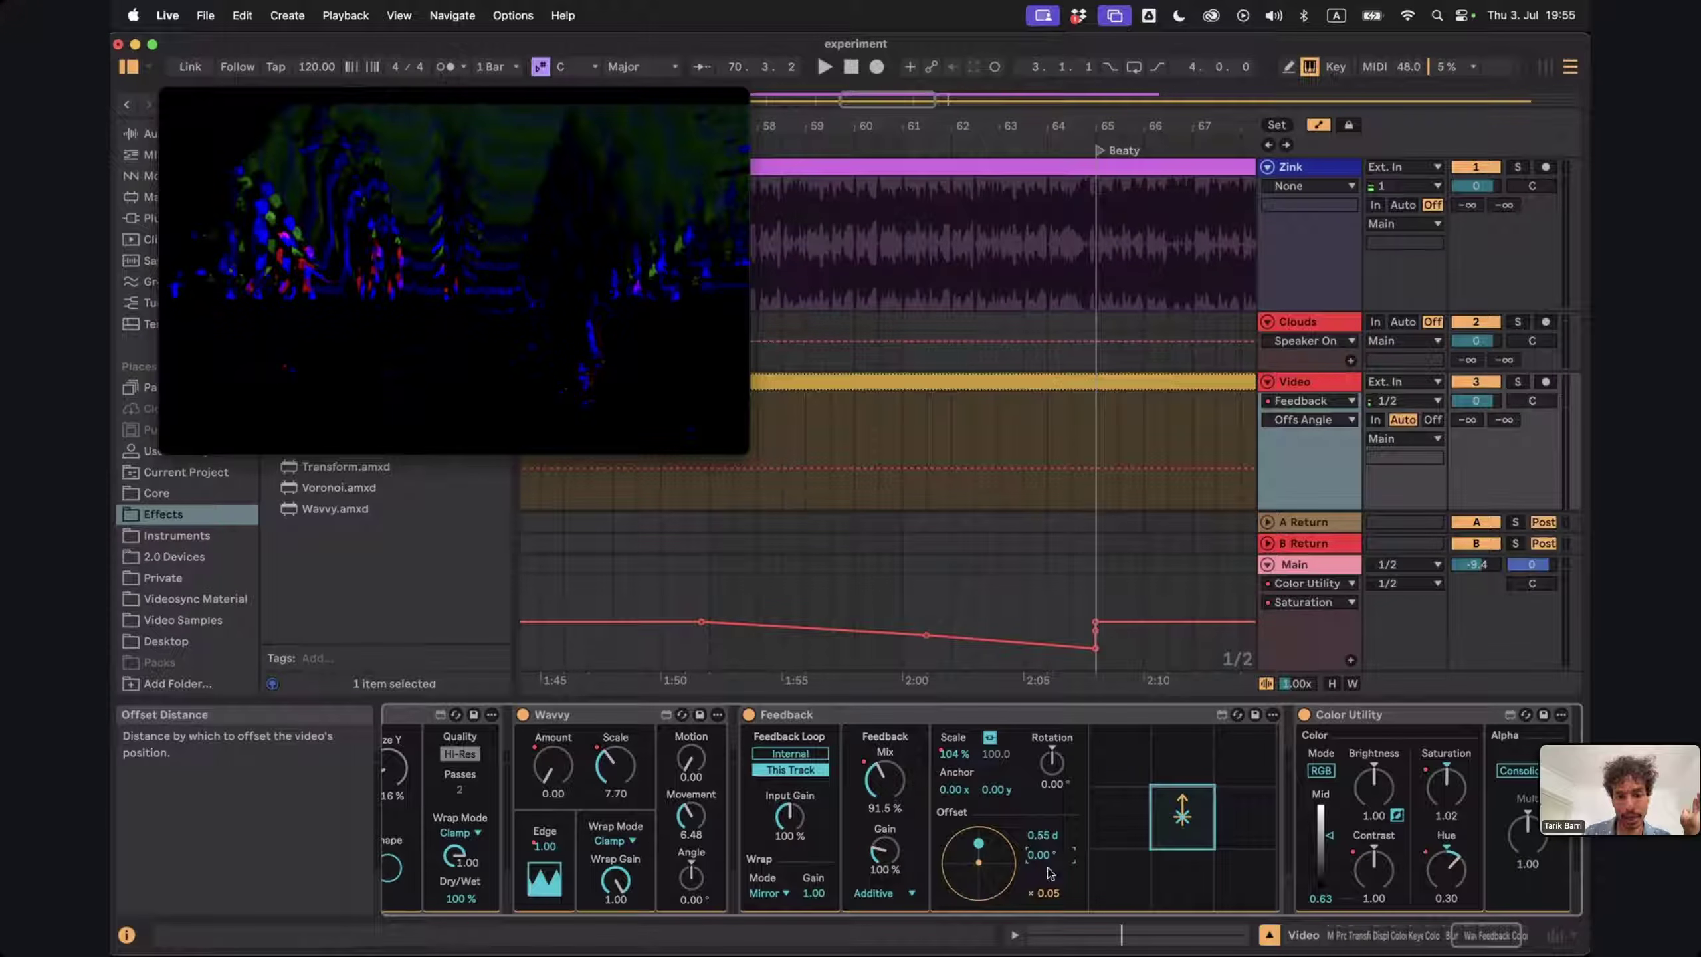
left_click_drag(1043, 863, 1053, 898)
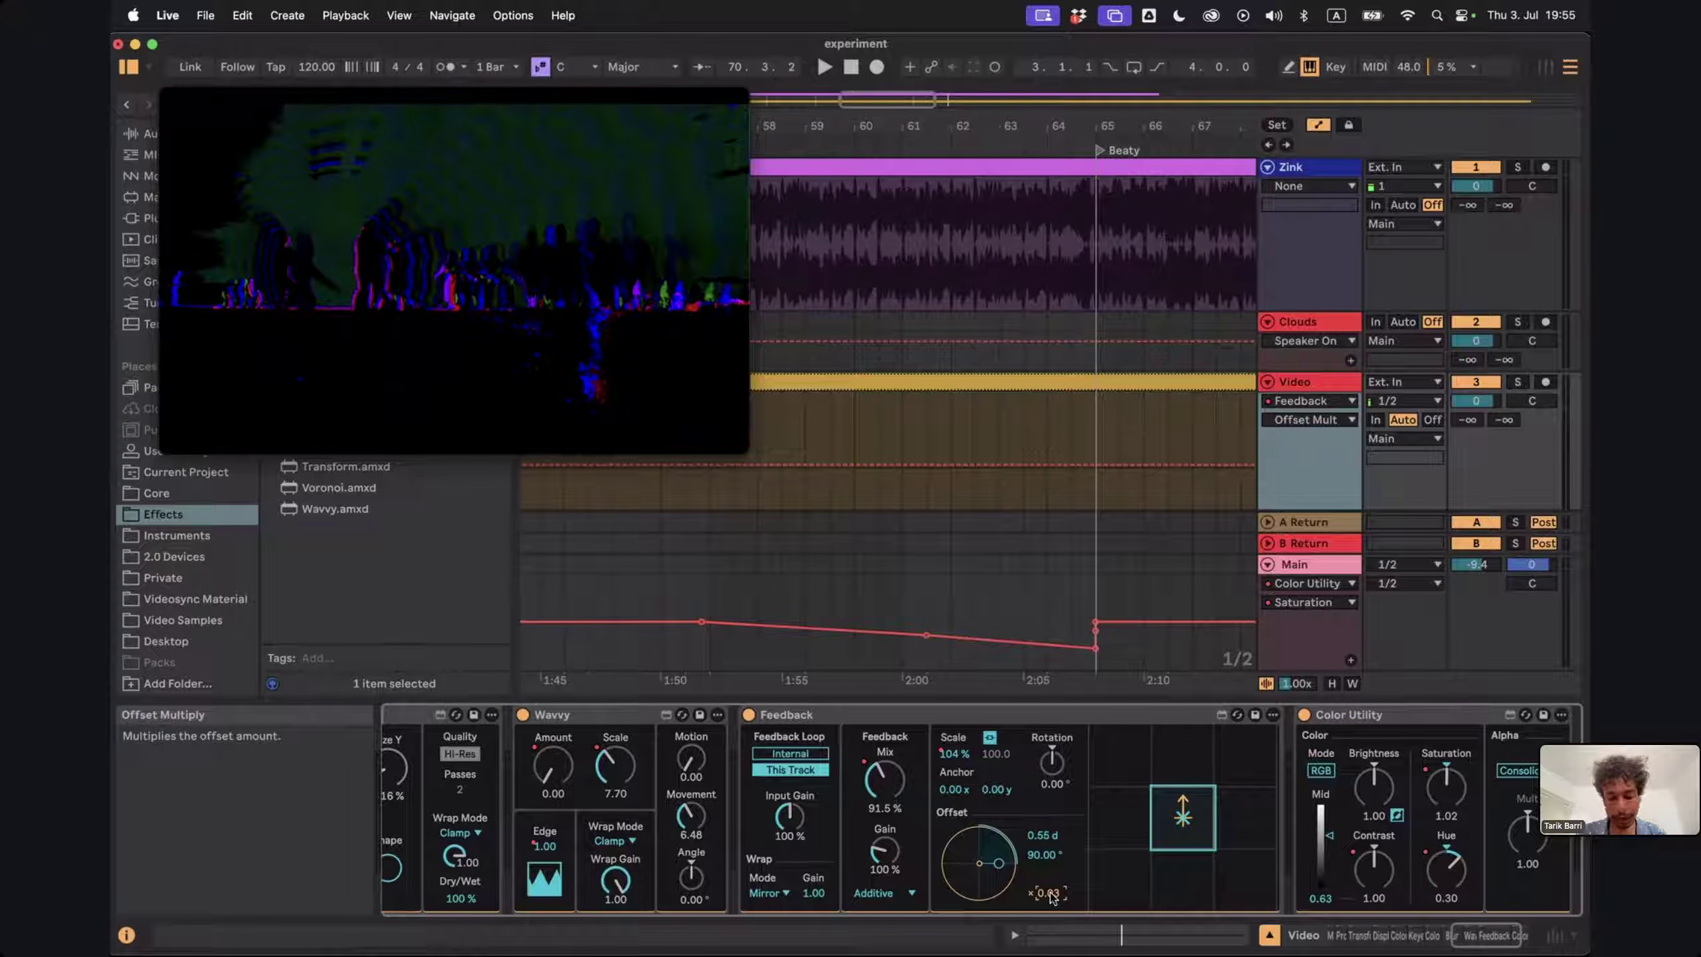
key("Up")
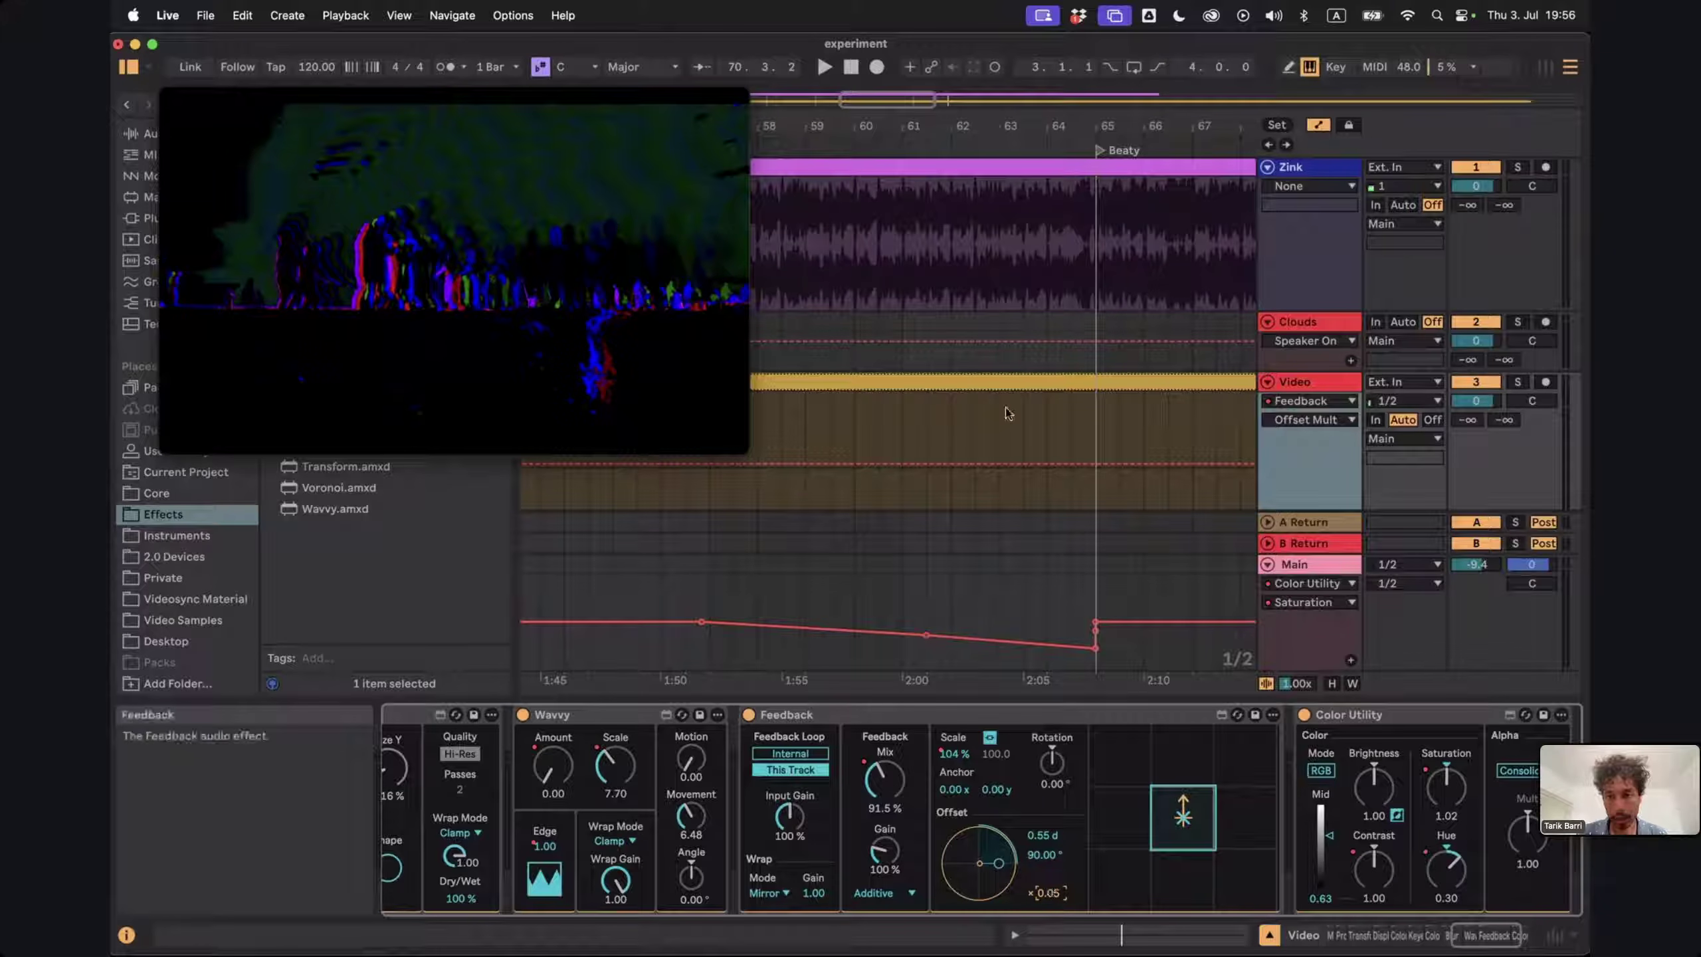
Automate the Feedback Offset Mult from 0.05 at bar 65 to 0.30 at bar 67, then about -0.35 near bar 71 and -0.32 at bar 73
left_click(1096, 463)
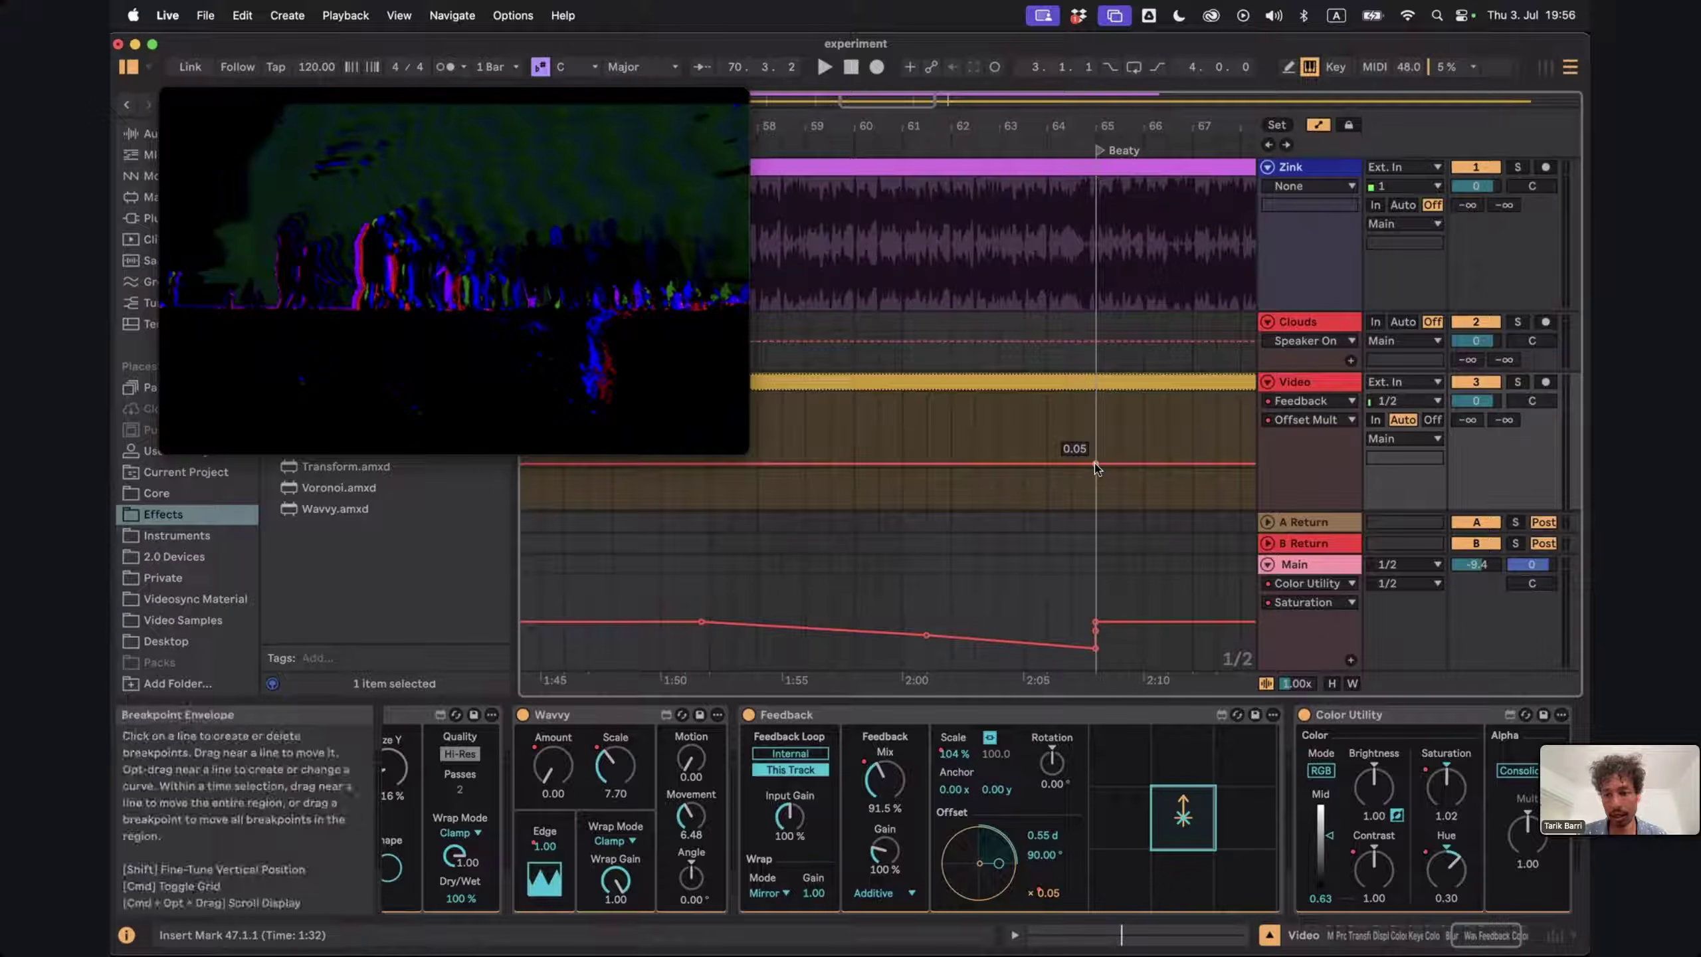
left_click(1099, 422)
scroll(1099, 424, "right", 10)
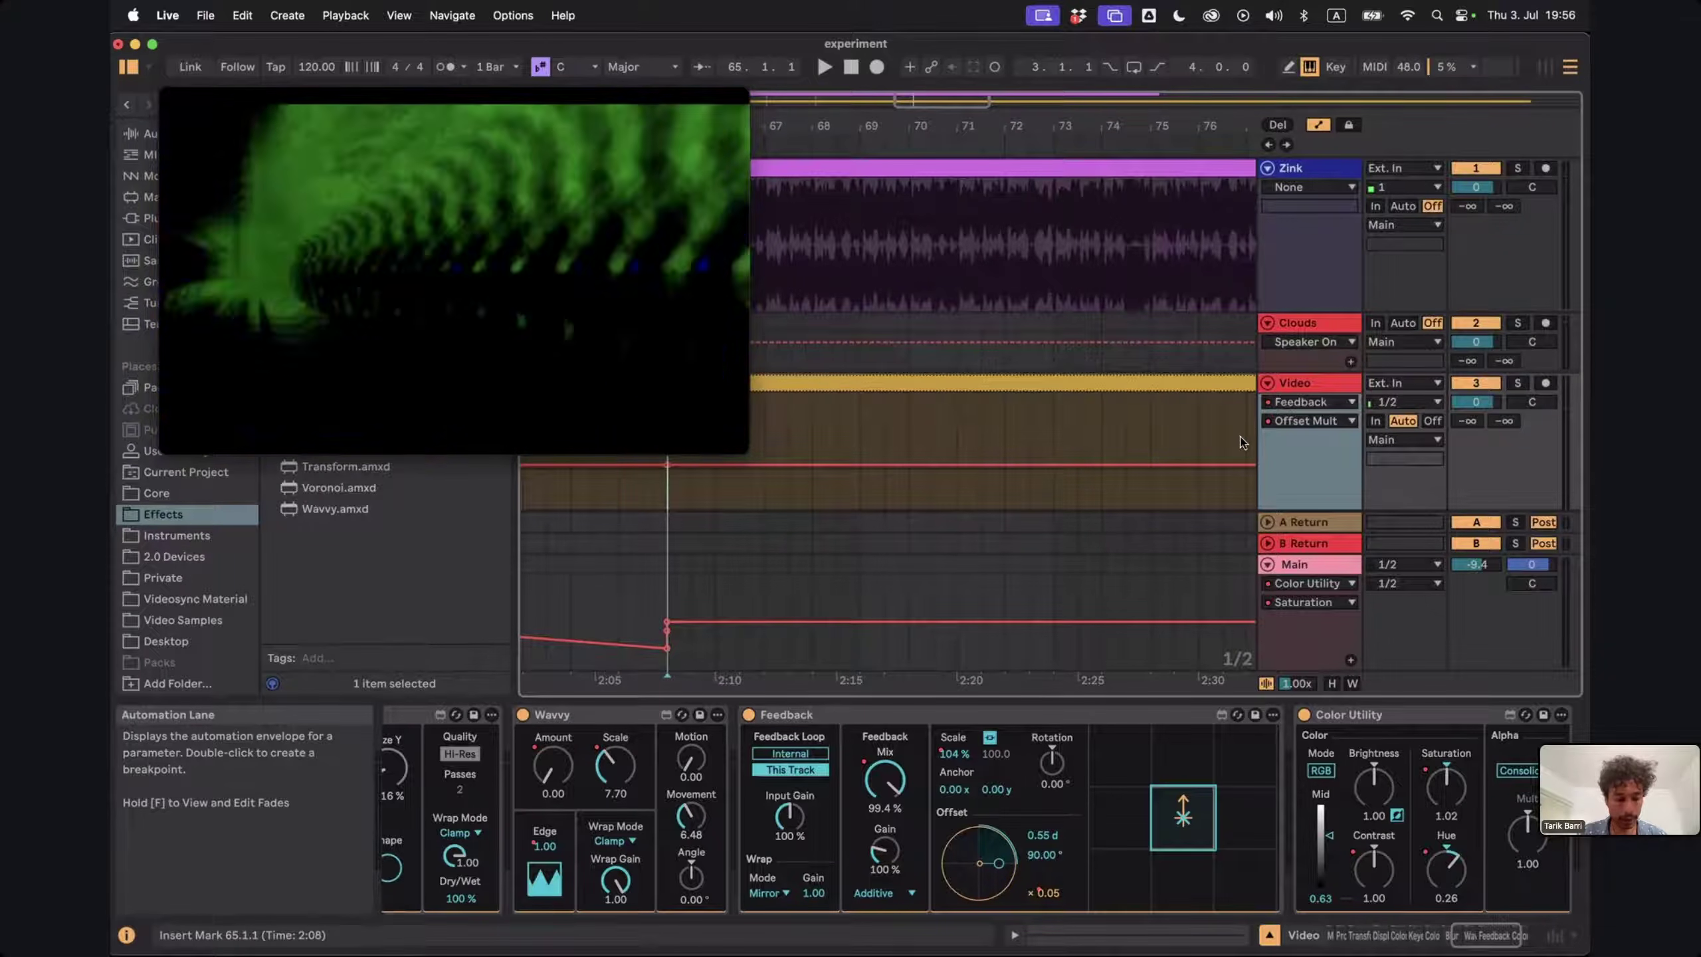
key("space")
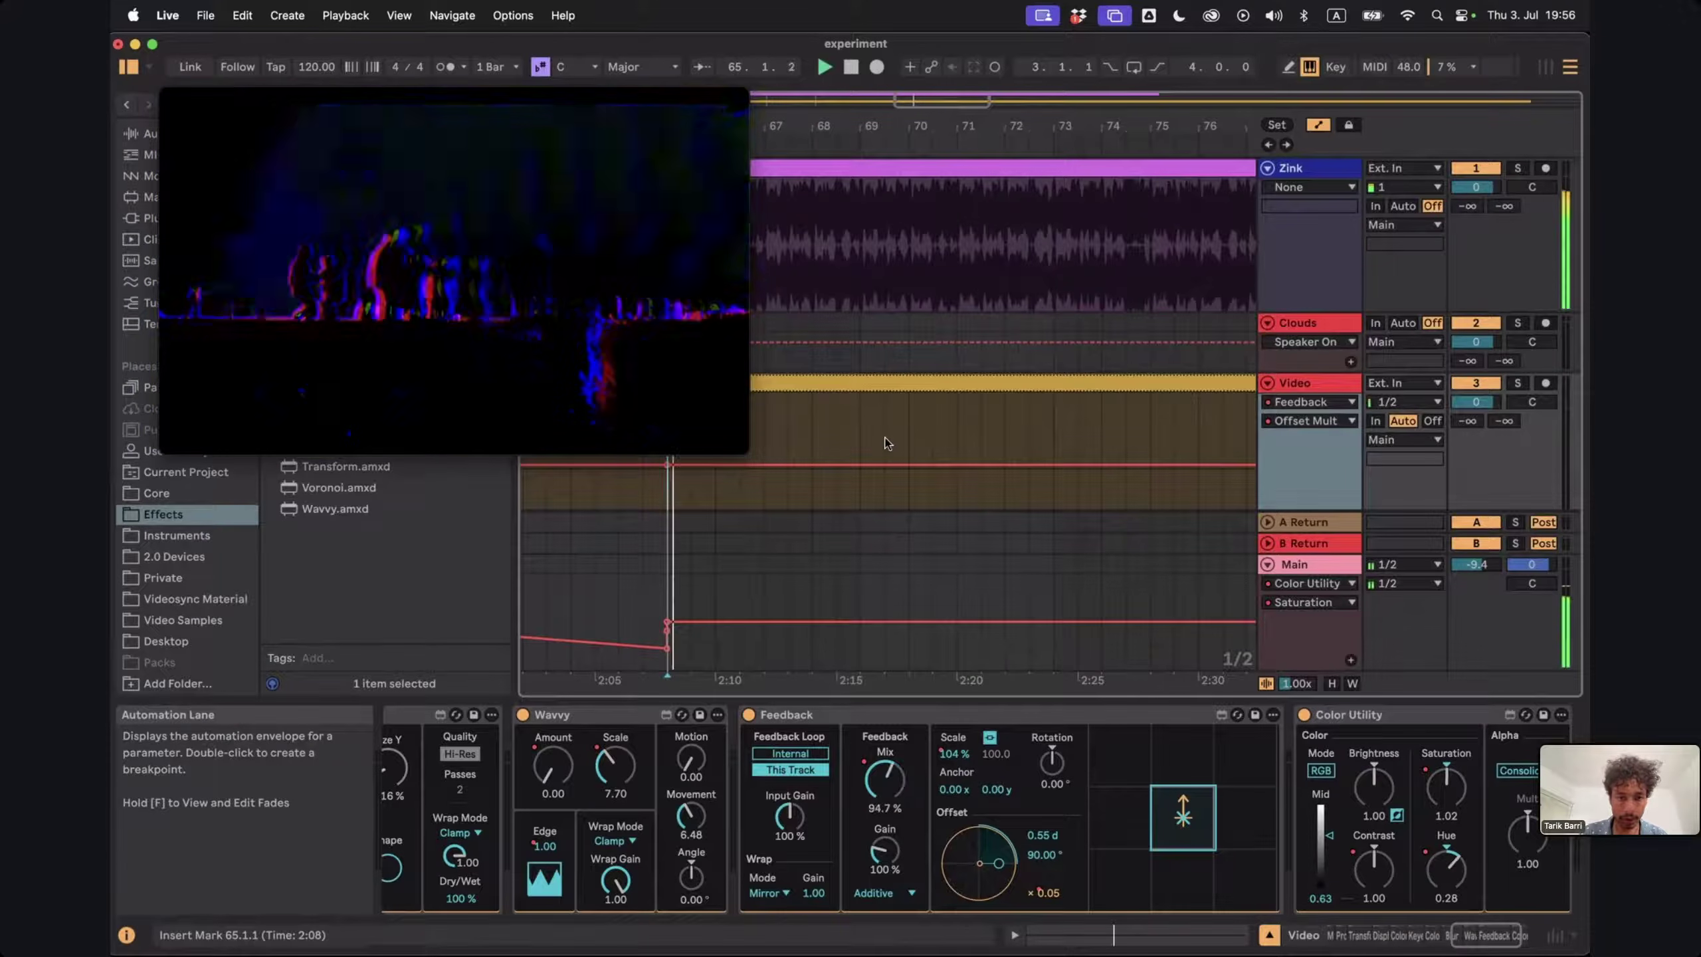
scroll(885, 444, "left", 3)
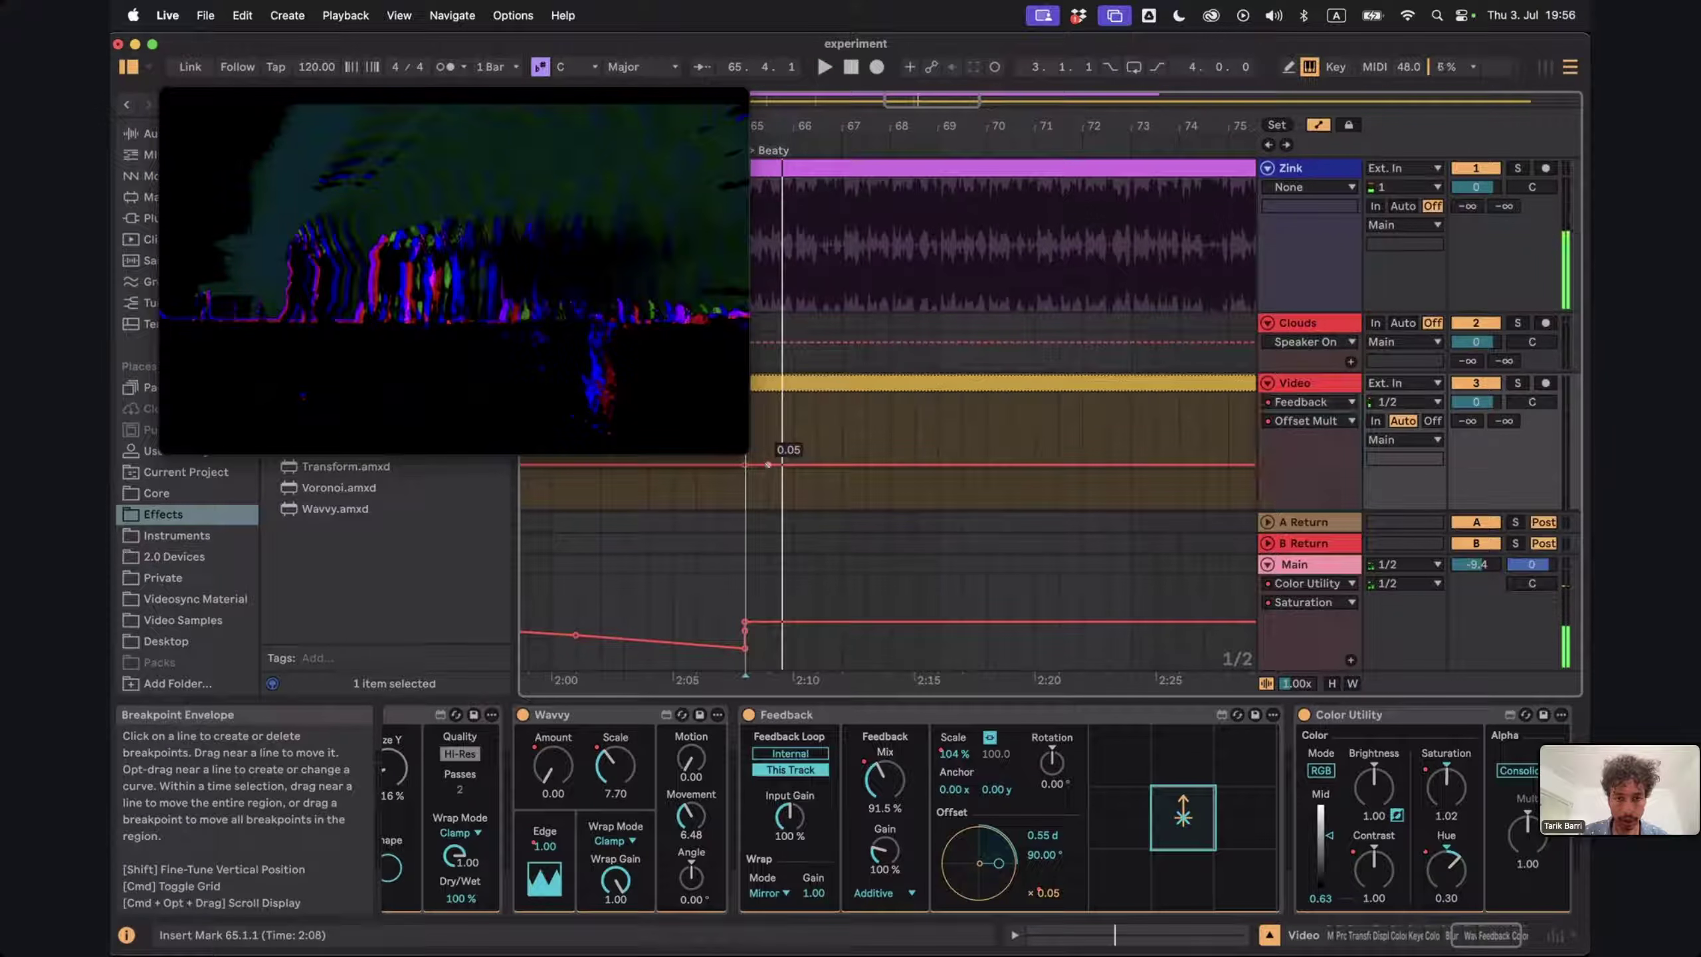
left_click_drag(768, 464, 792, 467)
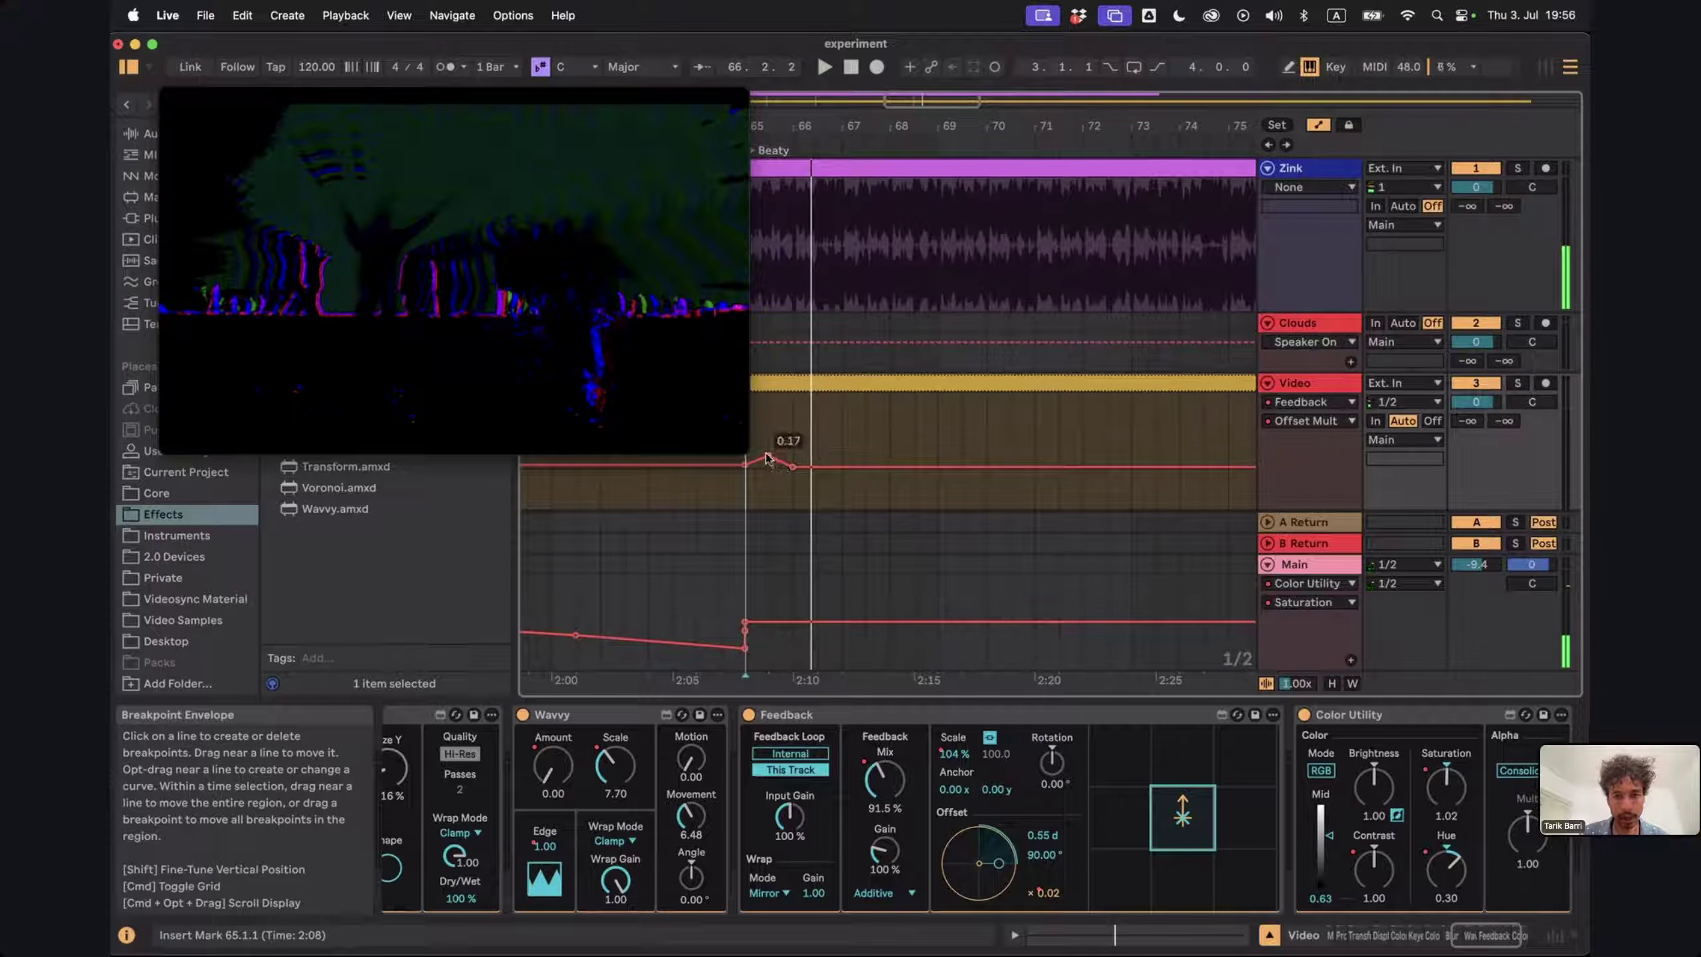
left_click_drag(792, 453, 843, 450)
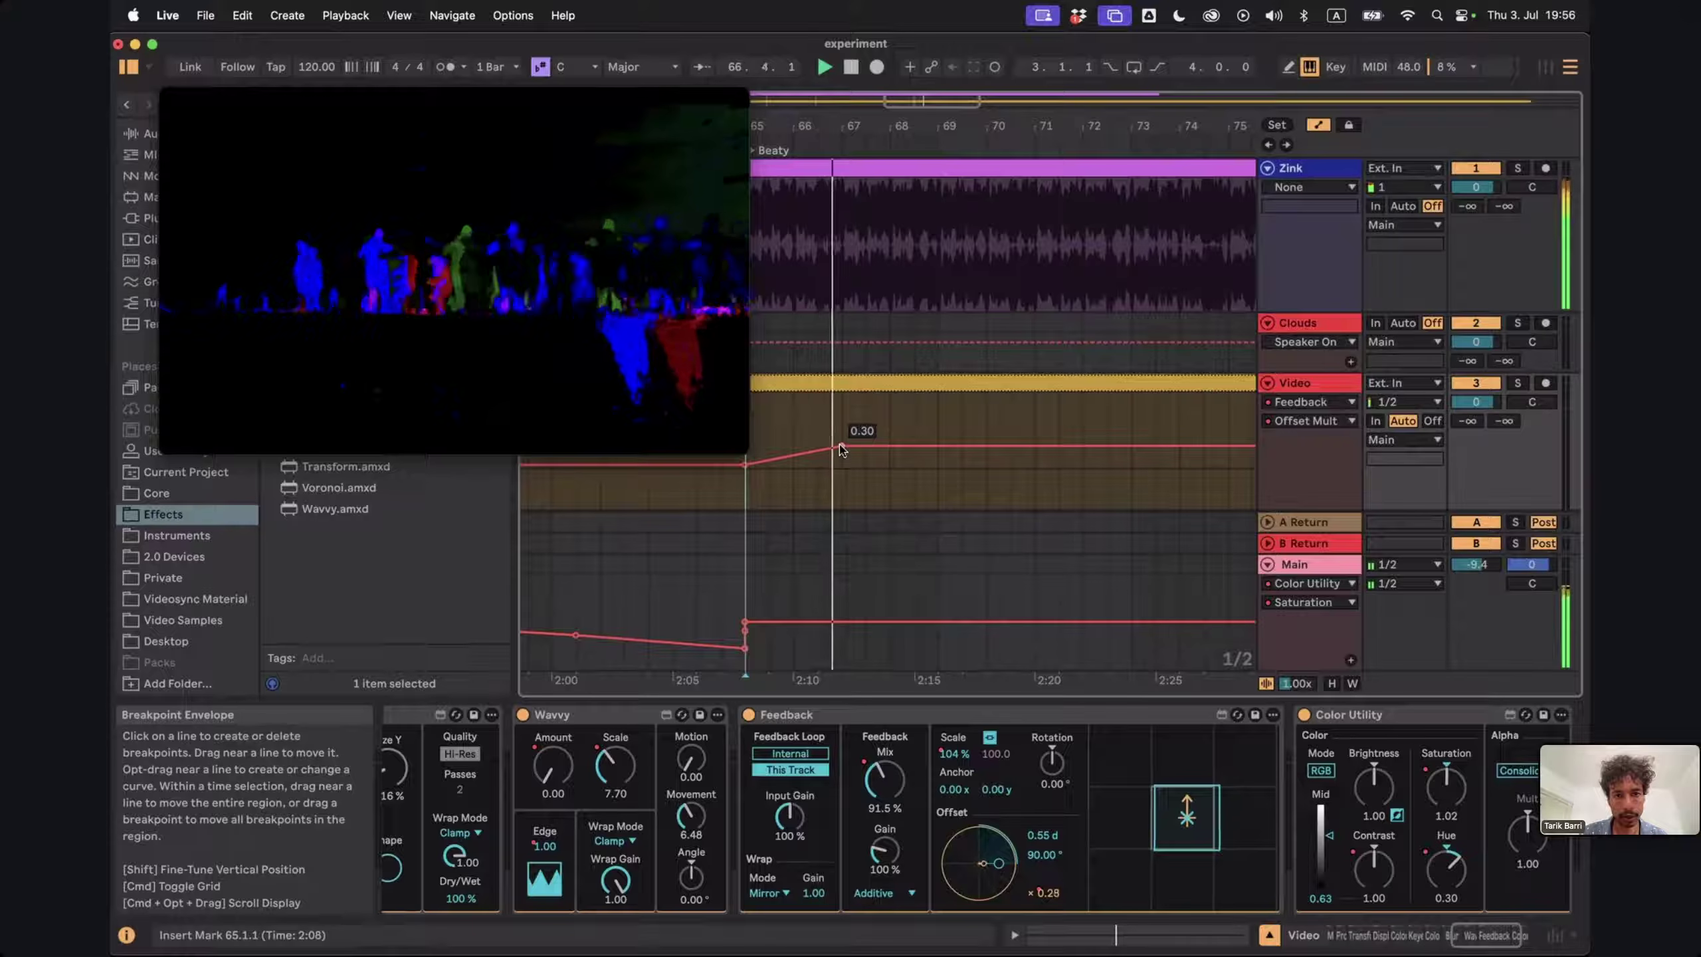
left_click_drag(930, 448, 1035, 495)
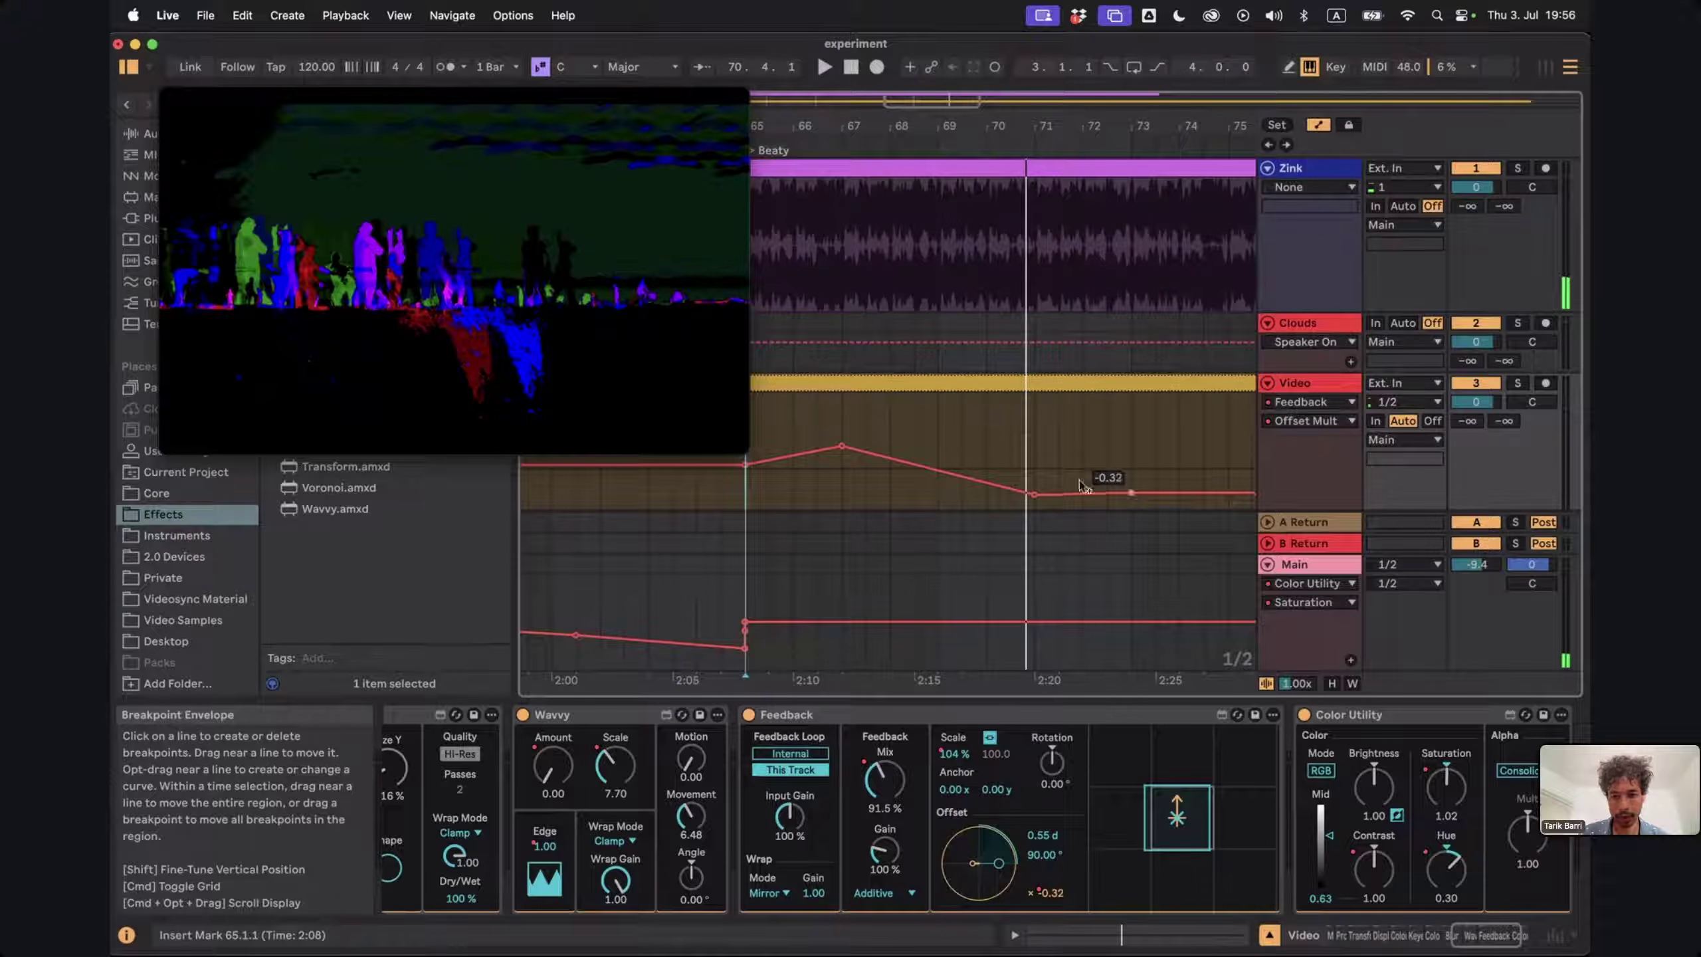
Duplicate the Offset Mult ramp in bars 65–67 twice so that it repeats up to bar 71
left_click(750, 419)
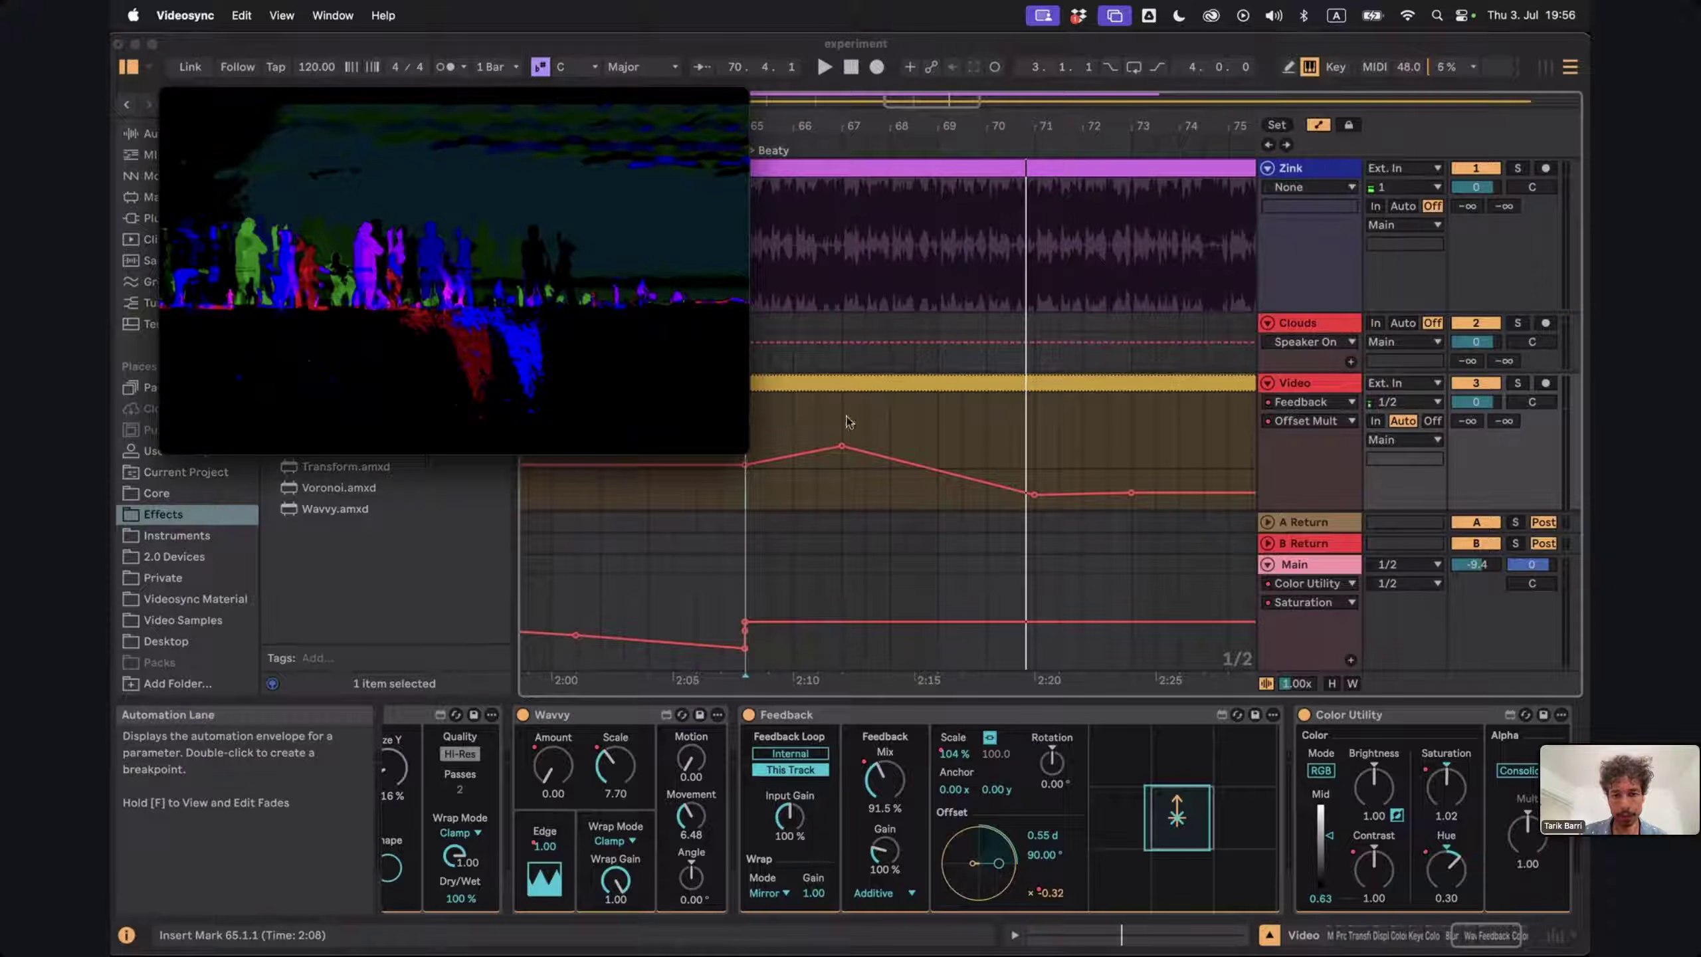
scroll(847, 420, "left", 2)
left_click(790, 406)
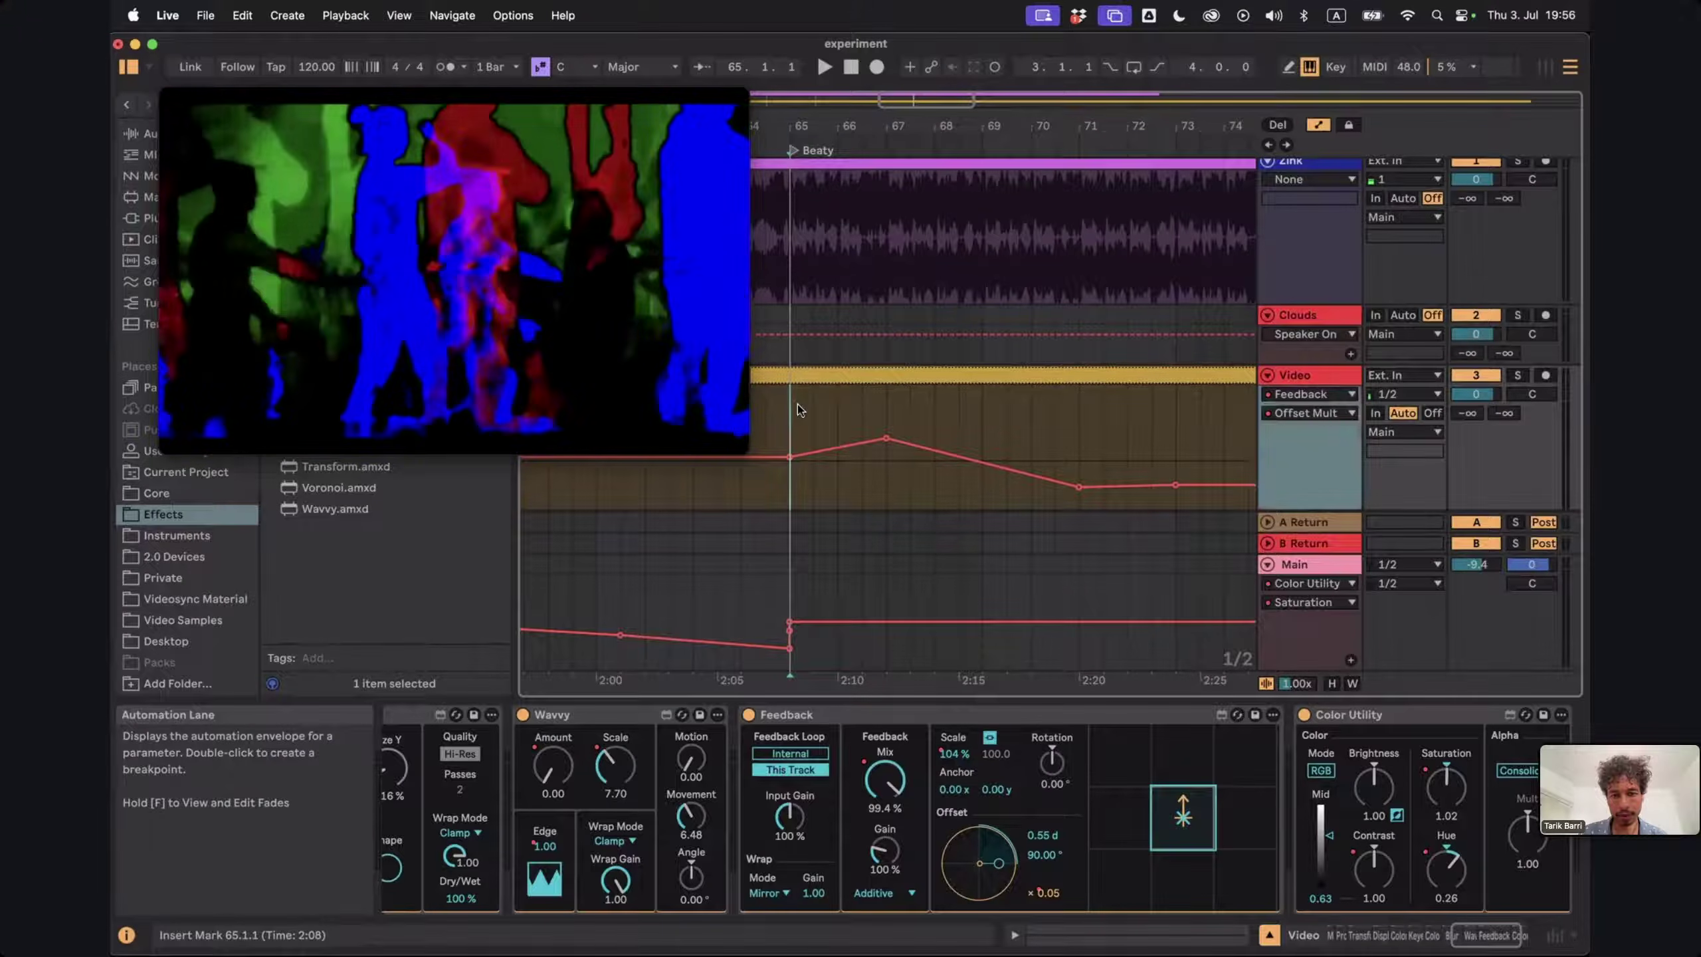
left_click_drag(797, 404, 880, 407)
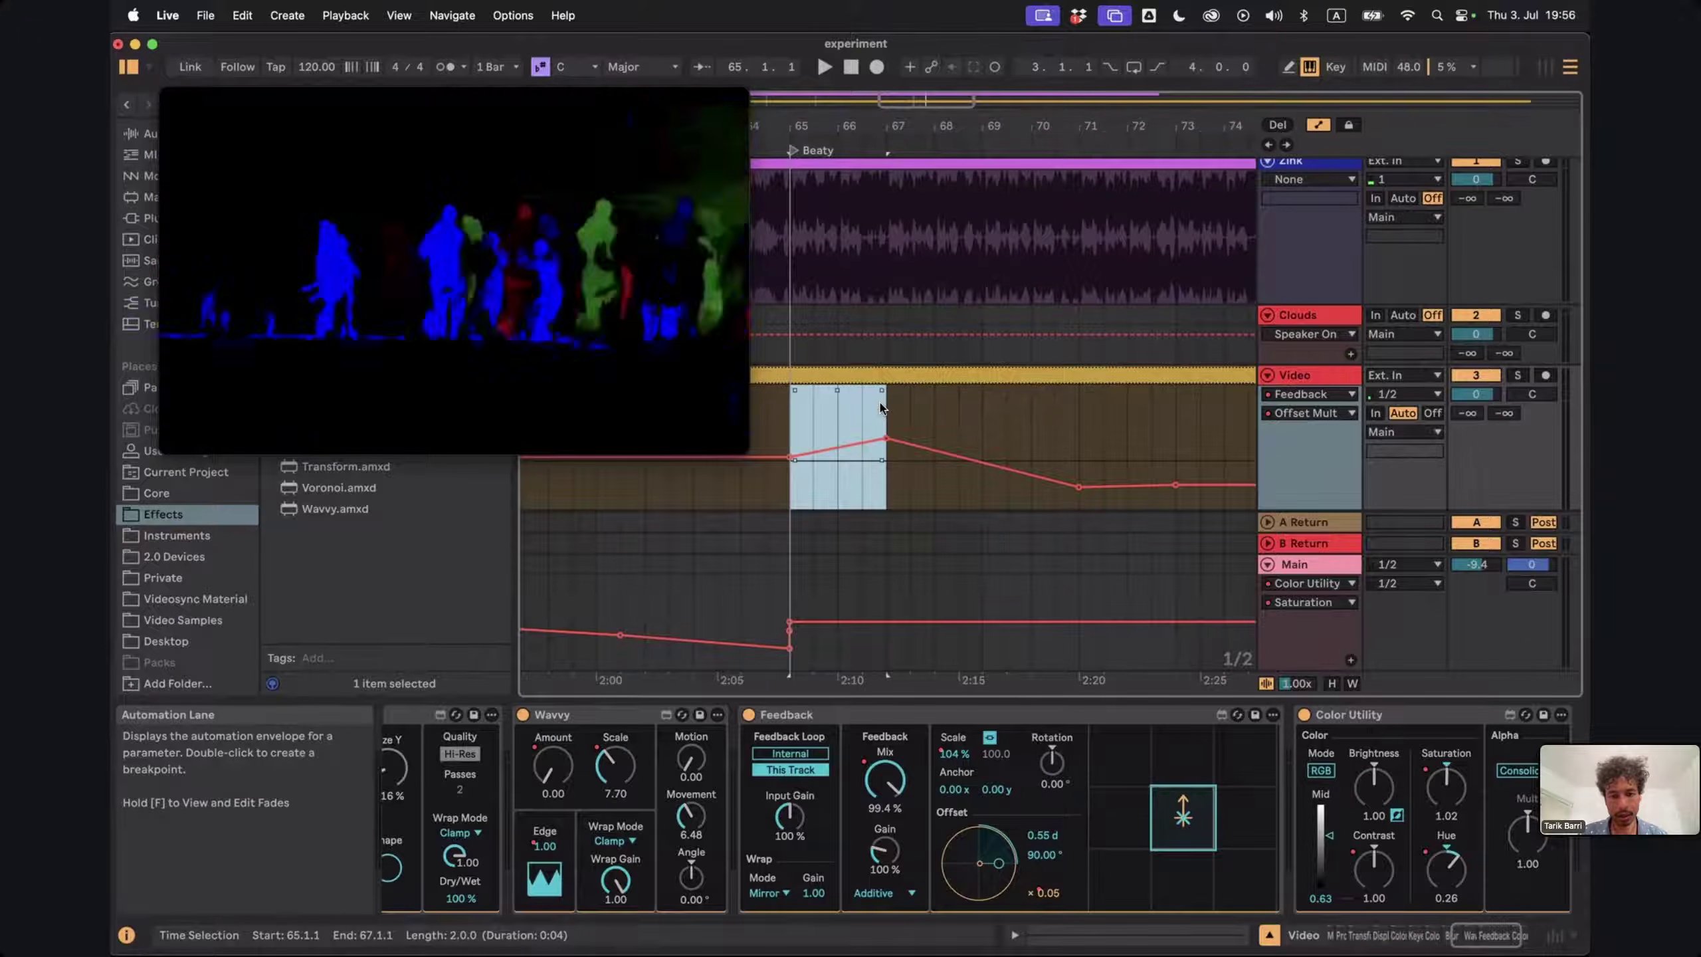
key("super+d")
key("super+d")
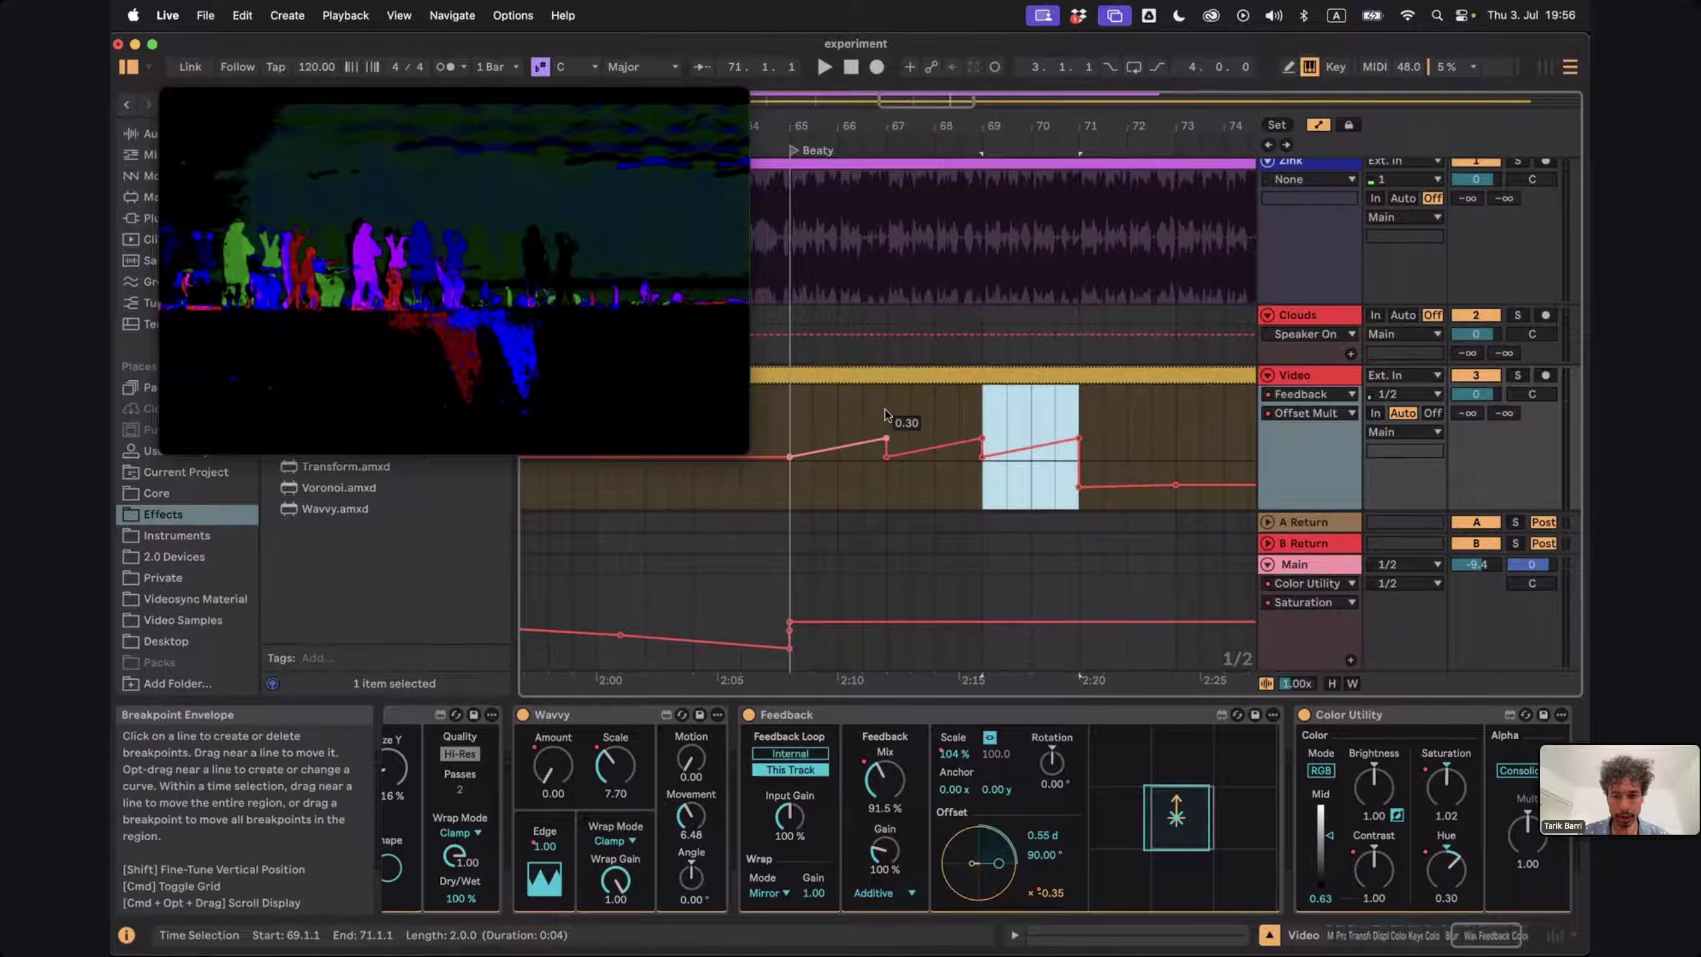
Delete the low Offset Mult breakpoint at bar 67 and the high one at bar 69, shaping bars 65–69 into a triangle
left_click(889, 405)
left_click_drag(893, 405, 980, 439)
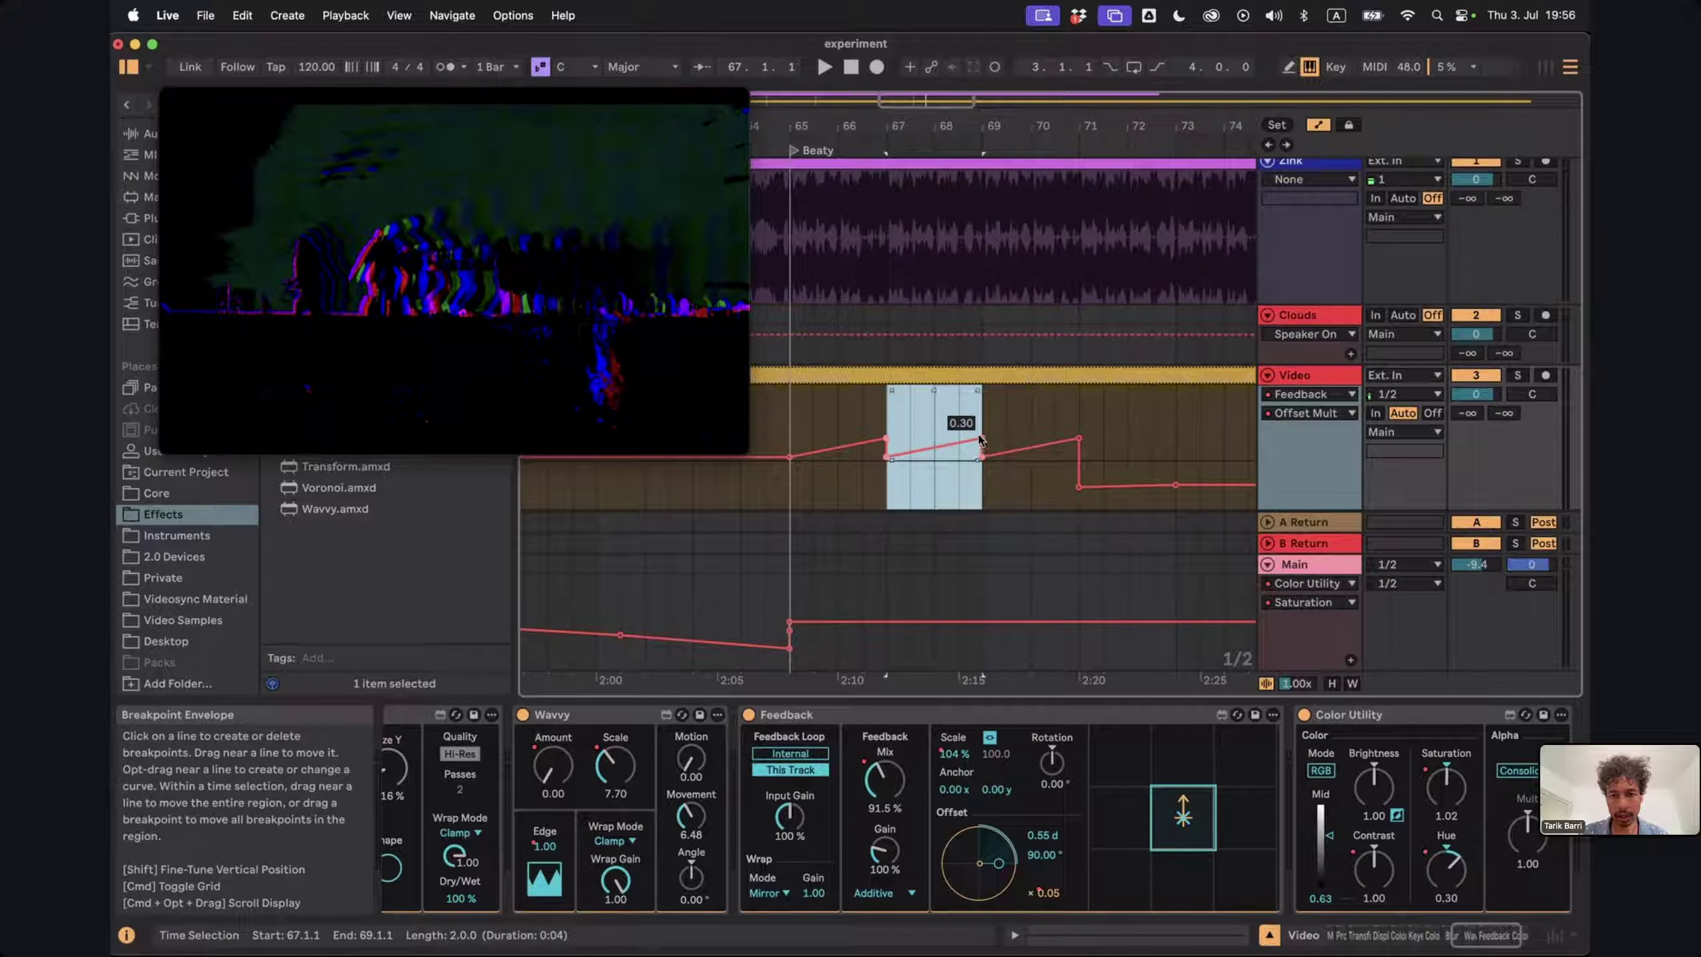
left_click(906, 422)
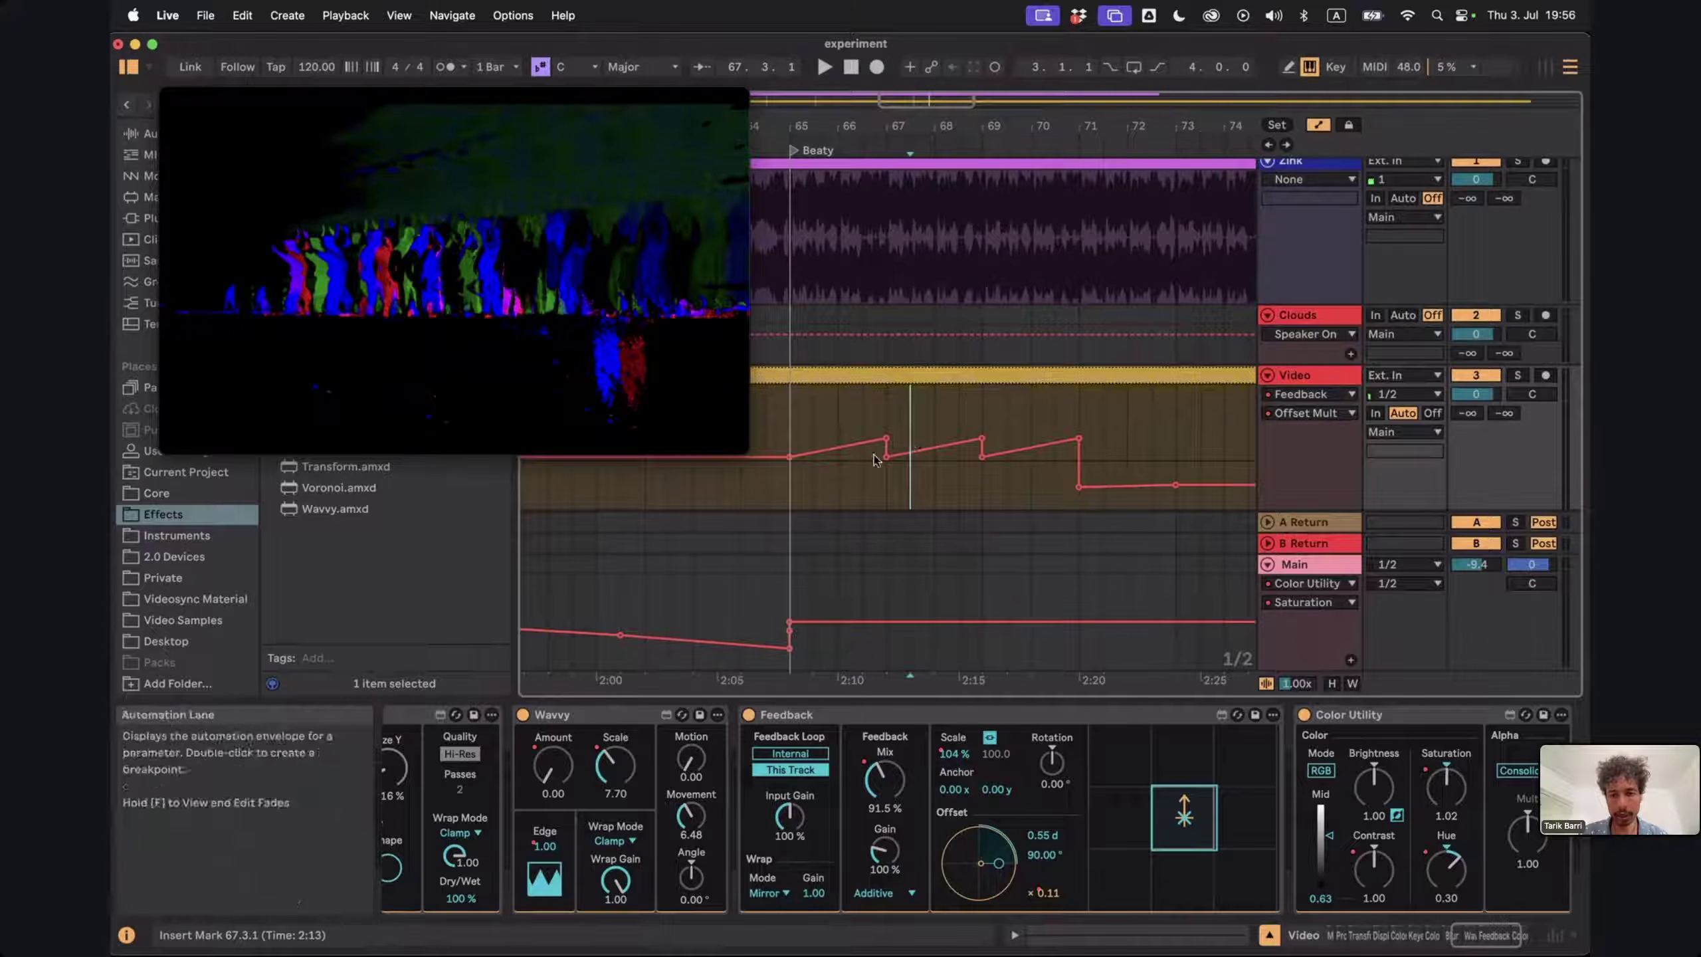
left_click(885, 458)
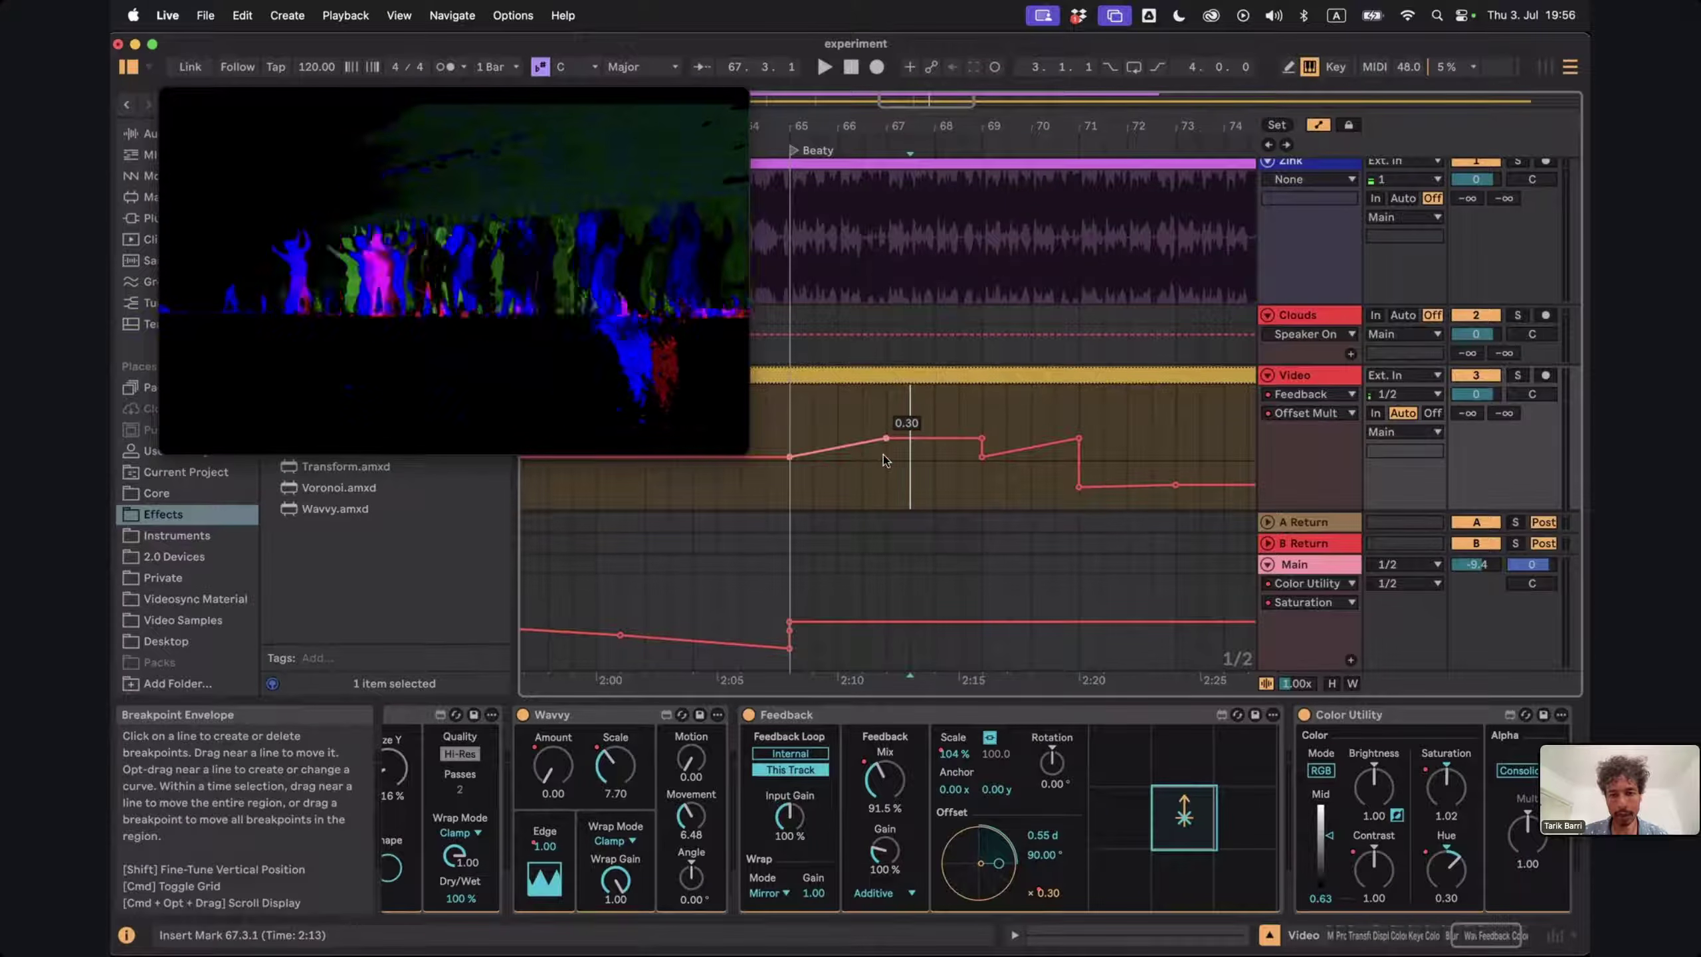
left_click(982, 438)
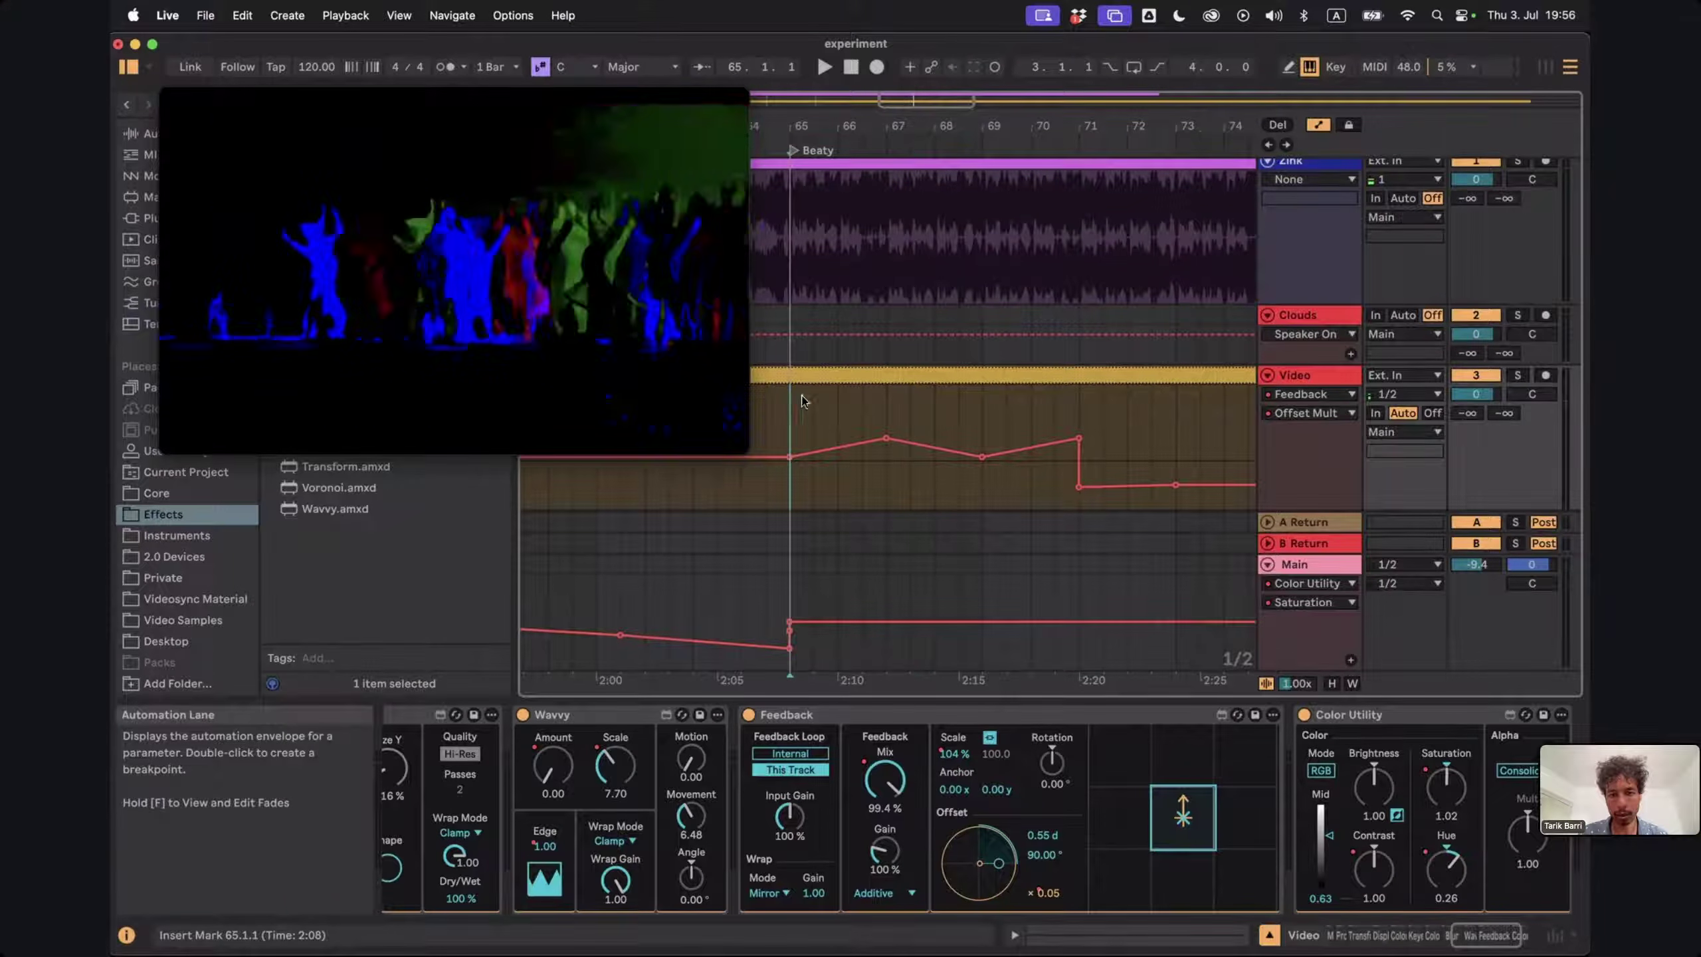
Duplicate the Offset Mult triangle from bars 65–69 into bars 69–73 and invert the copy vertically so that it dips at bar 71
left_click_drag(792, 402, 977, 395)
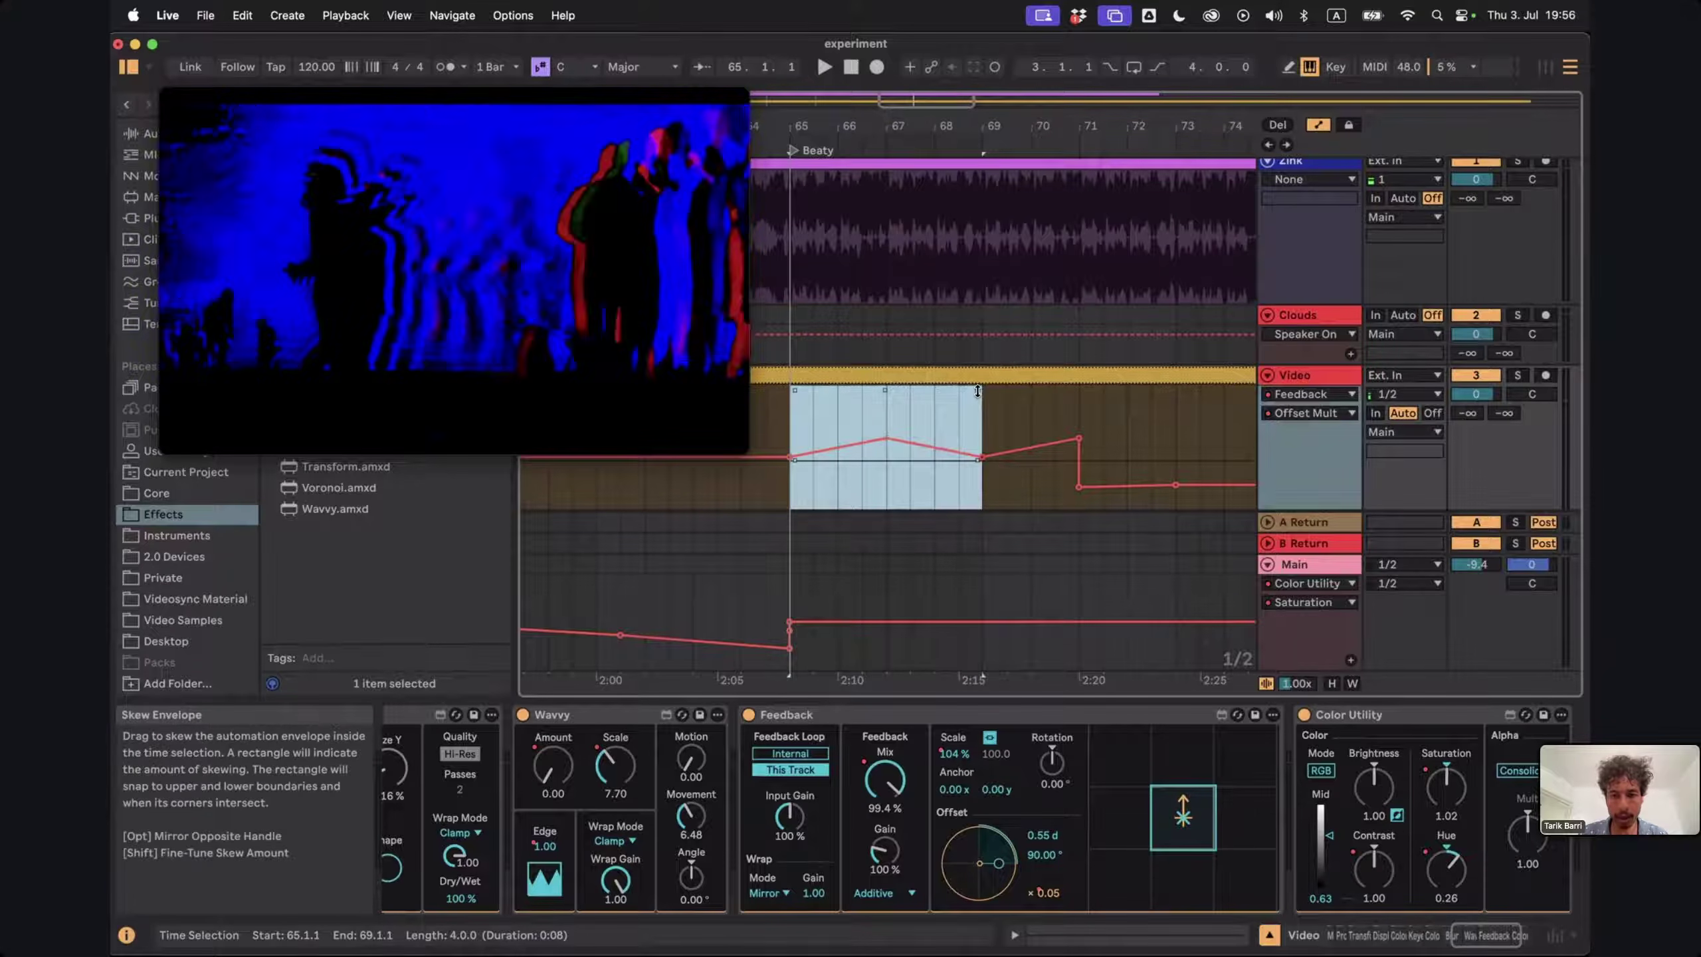
key("super+d")
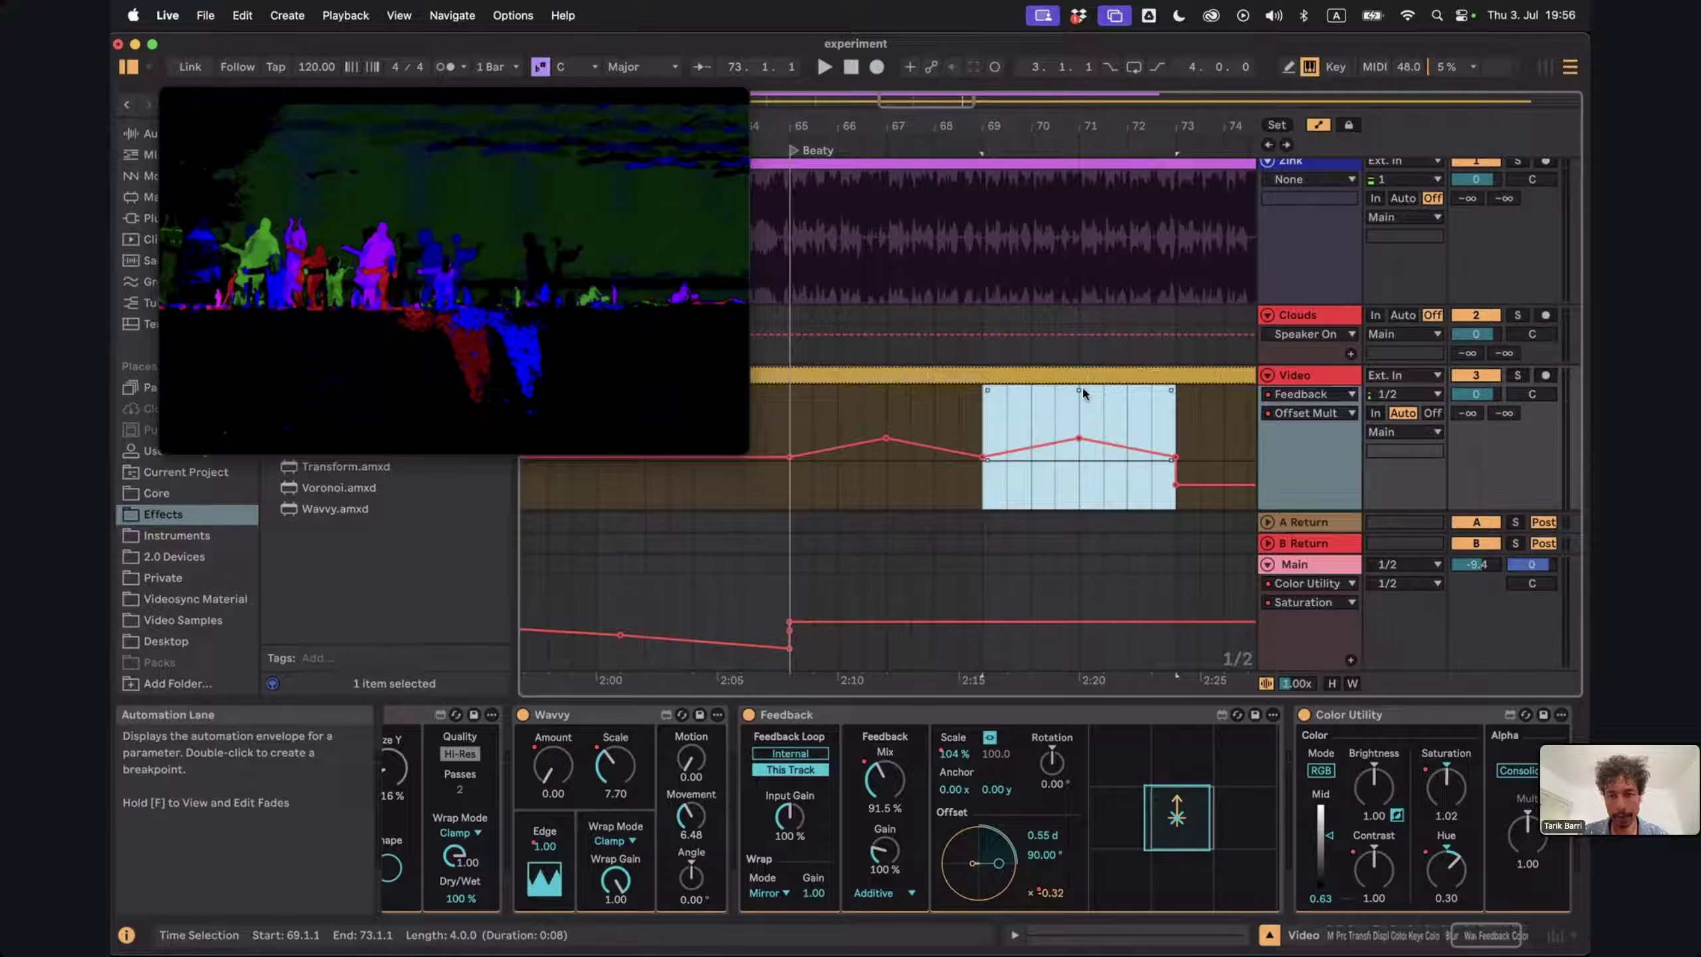
left_click_drag(1079, 388, 1079, 429)
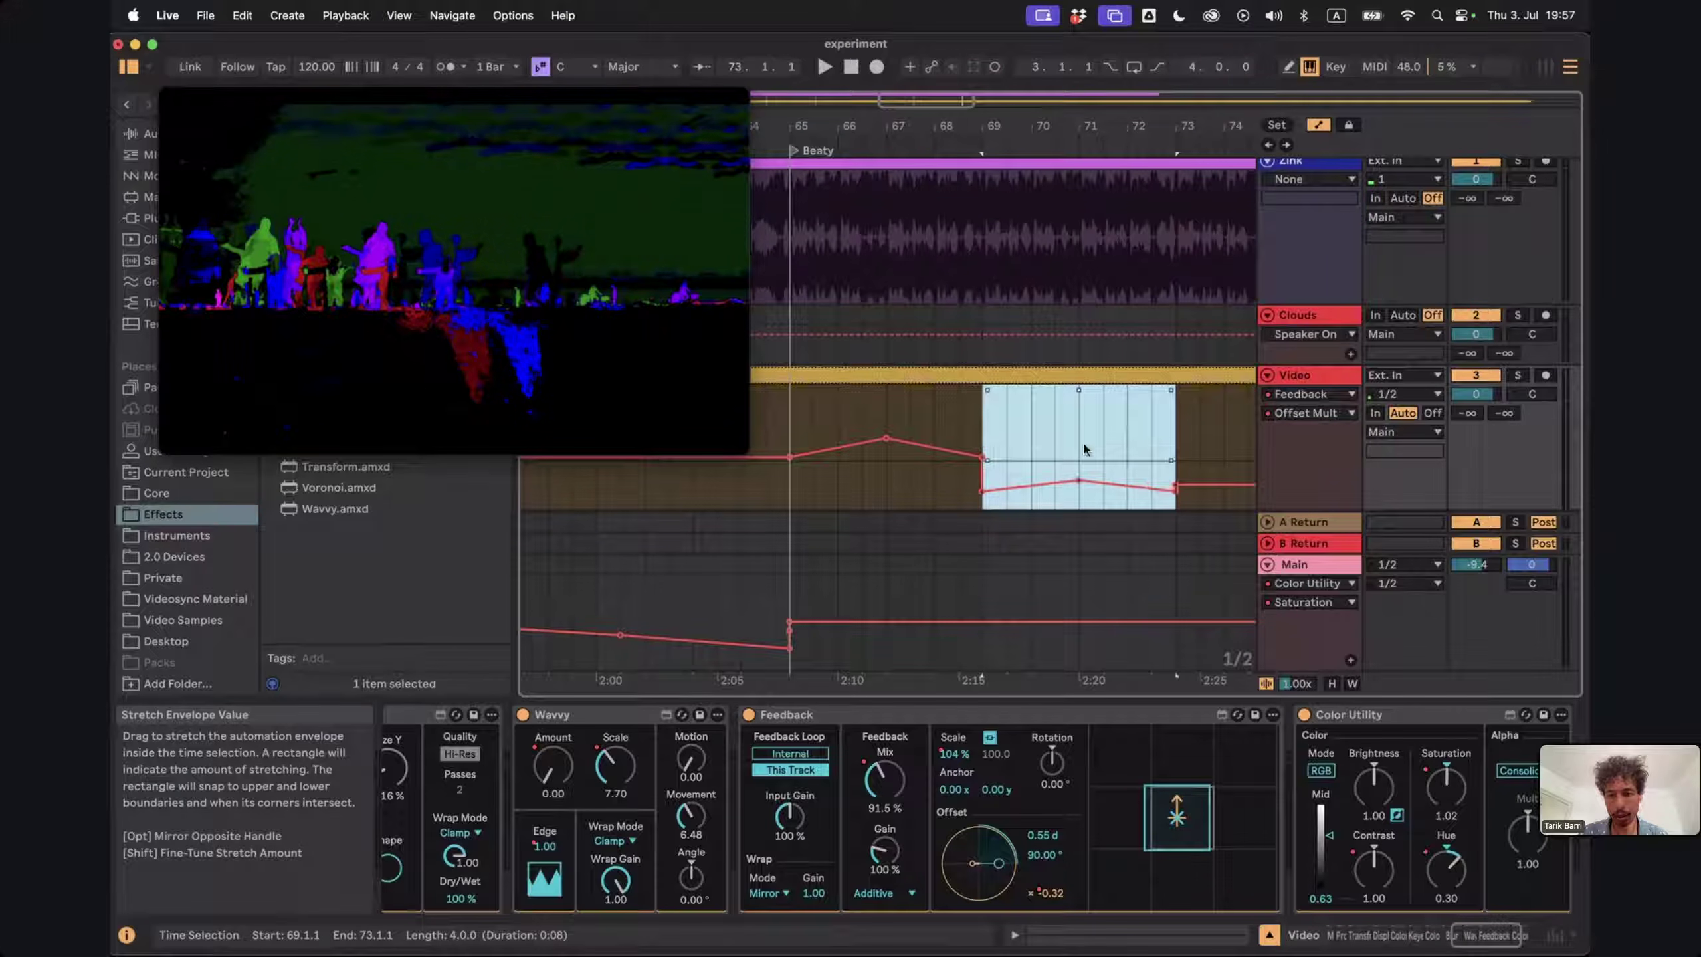
scroll(1072, 484, "down", 3)
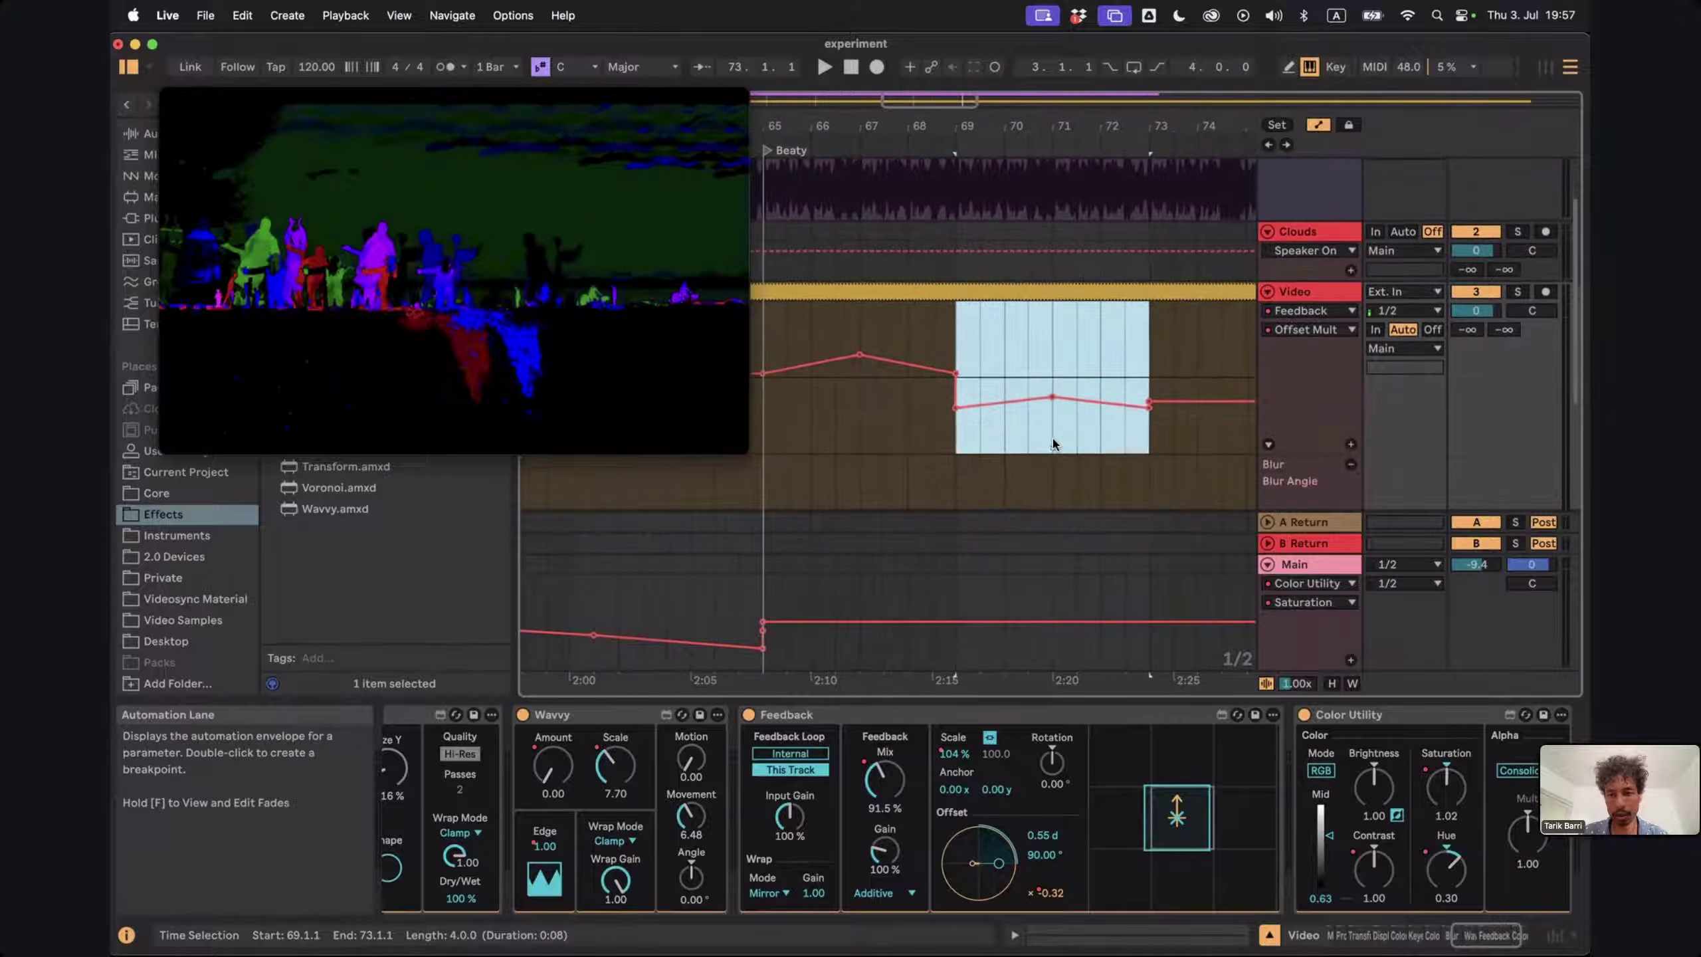
left_click_drag(1052, 400, 1052, 355)
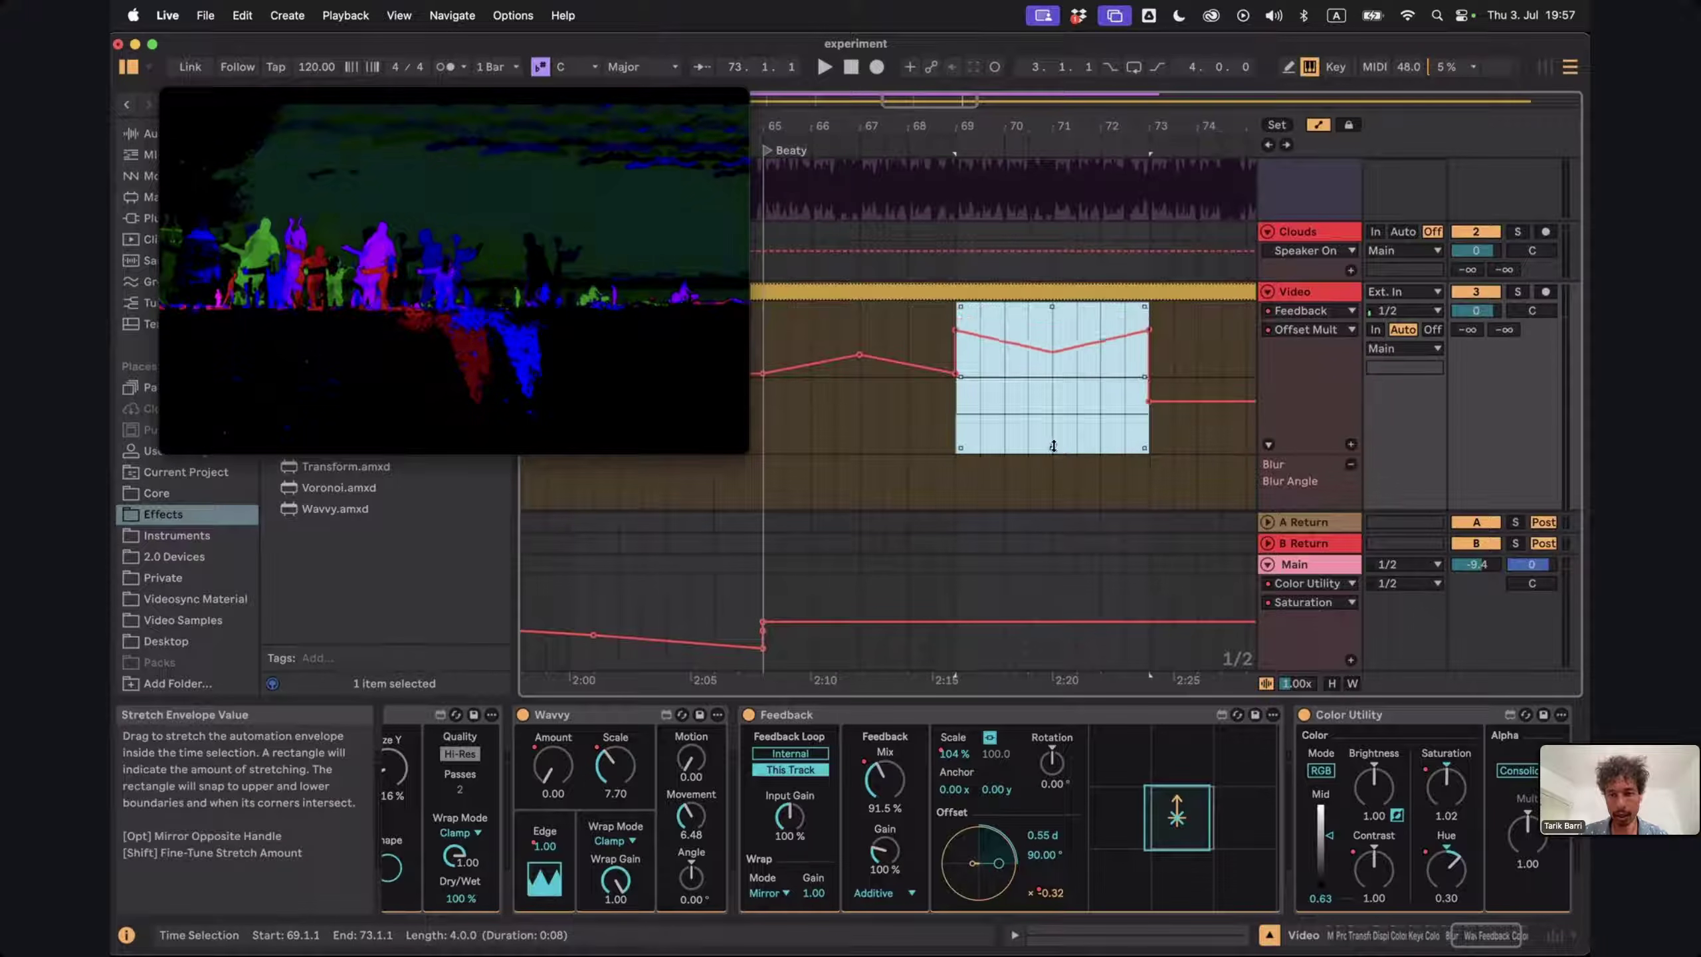
left_click_drag(1043, 324, 1044, 339)
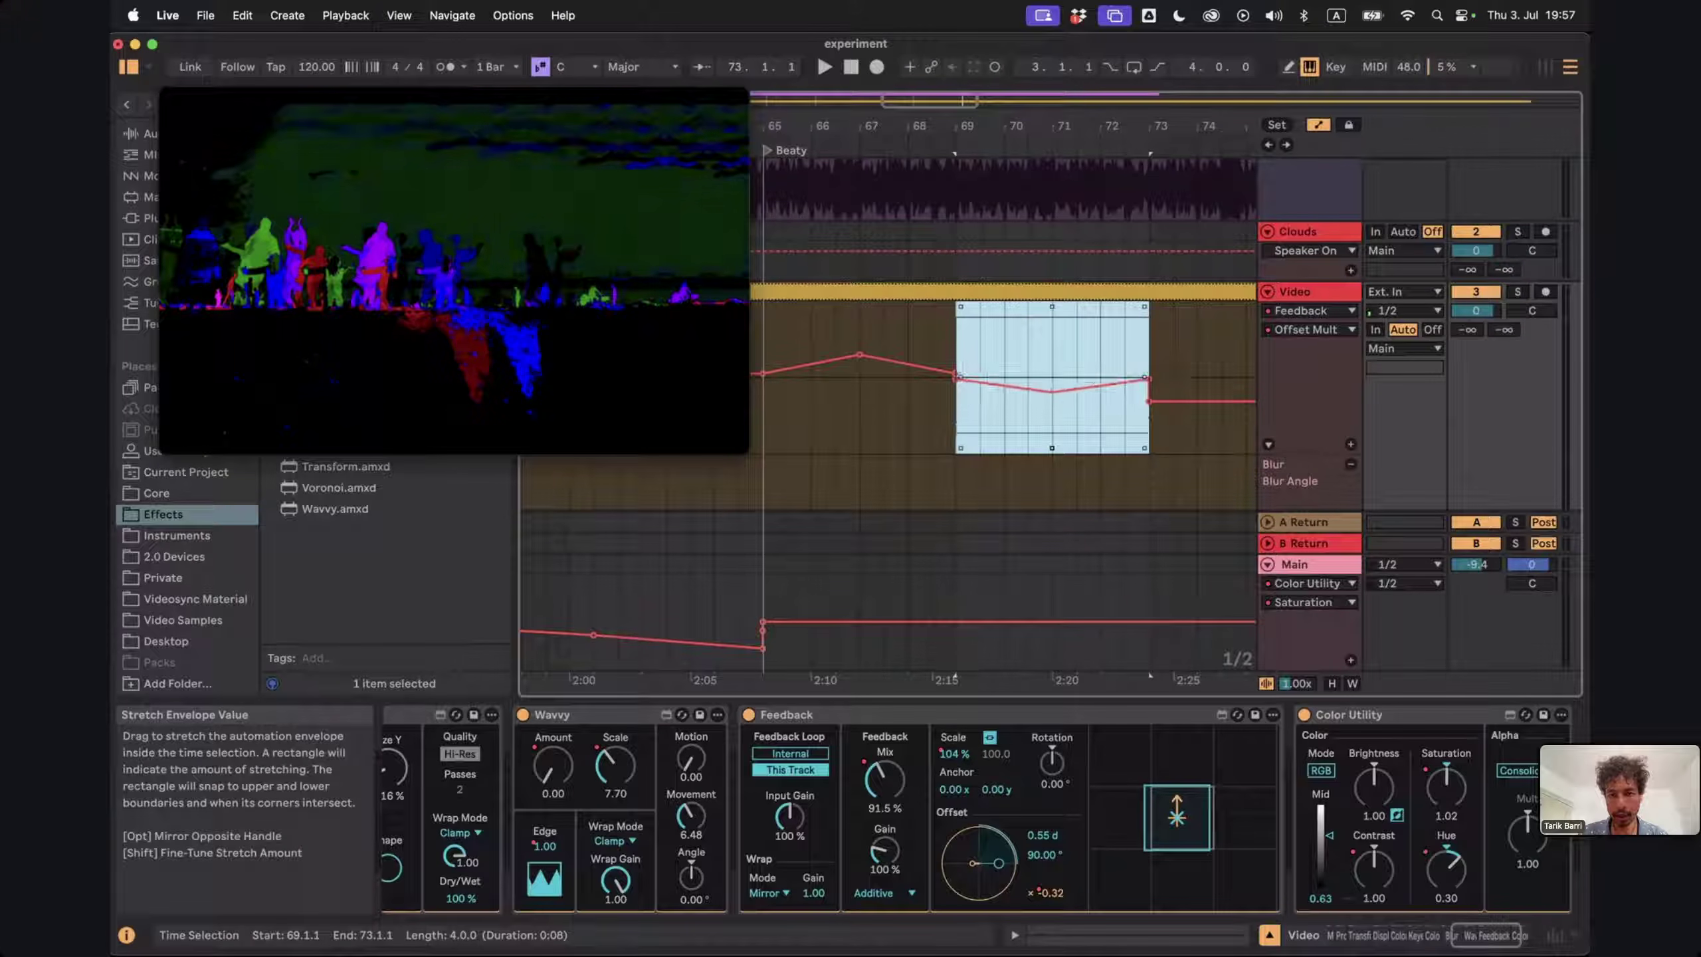
Raise the upper Offset Mult breakpoint at bar 73 to the lane's zero line
left_click(993, 415)
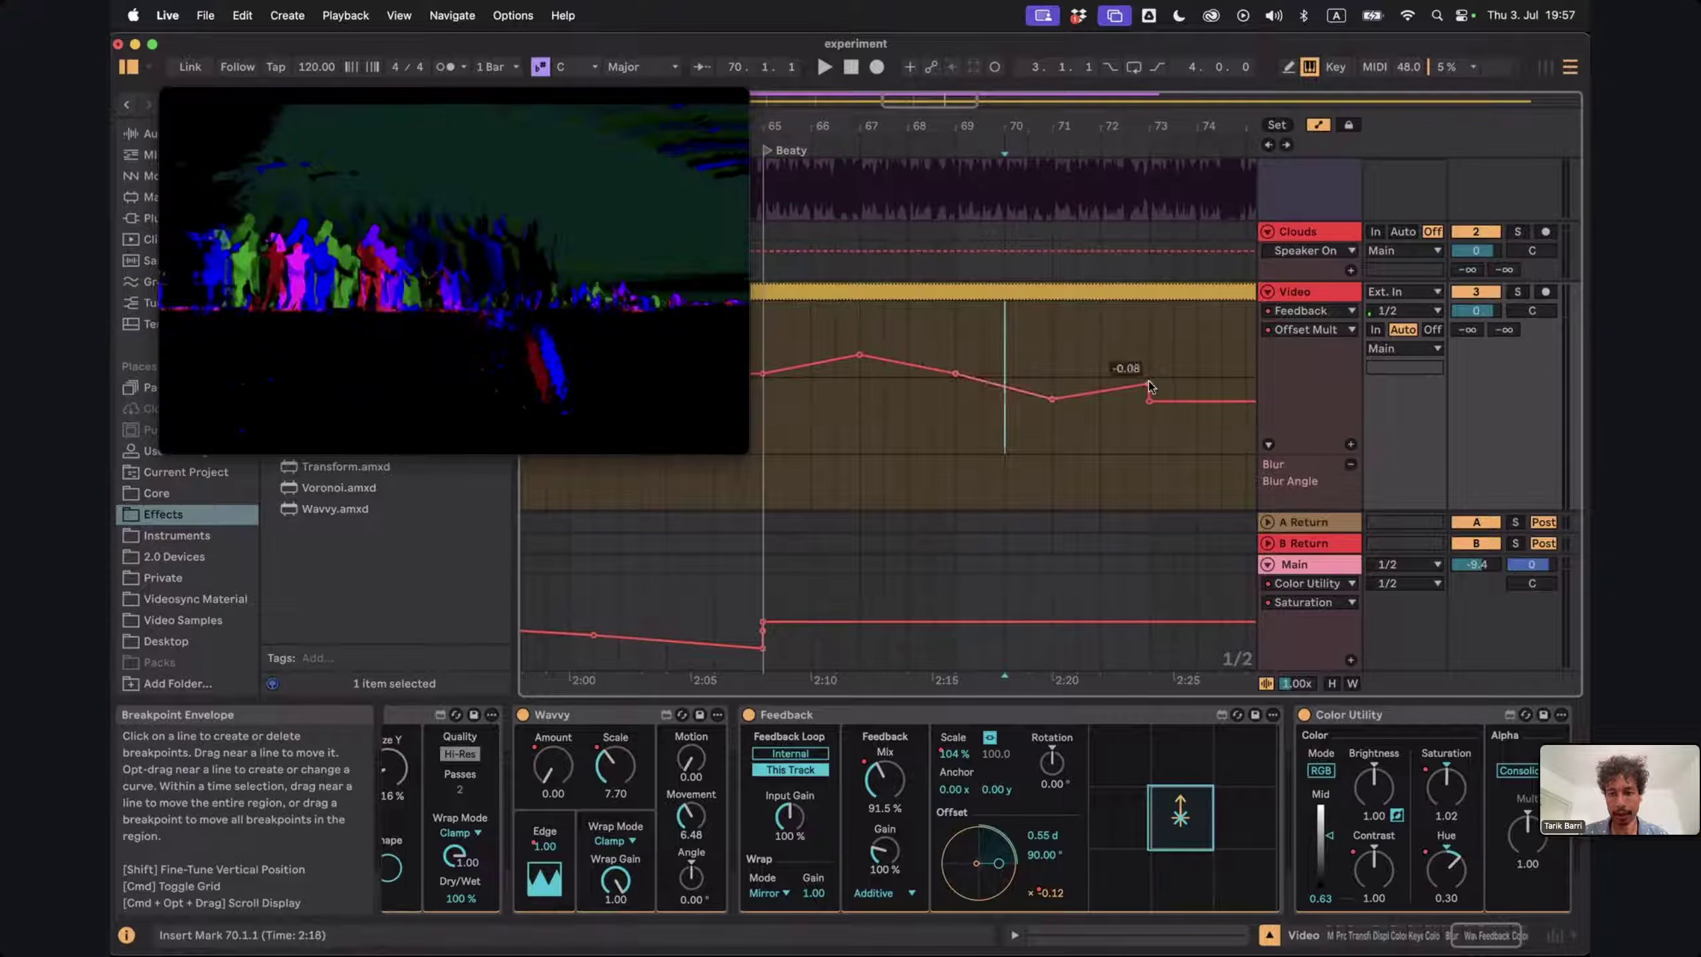
left_click_drag(1128, 376, 1226, 375, "alt+super")
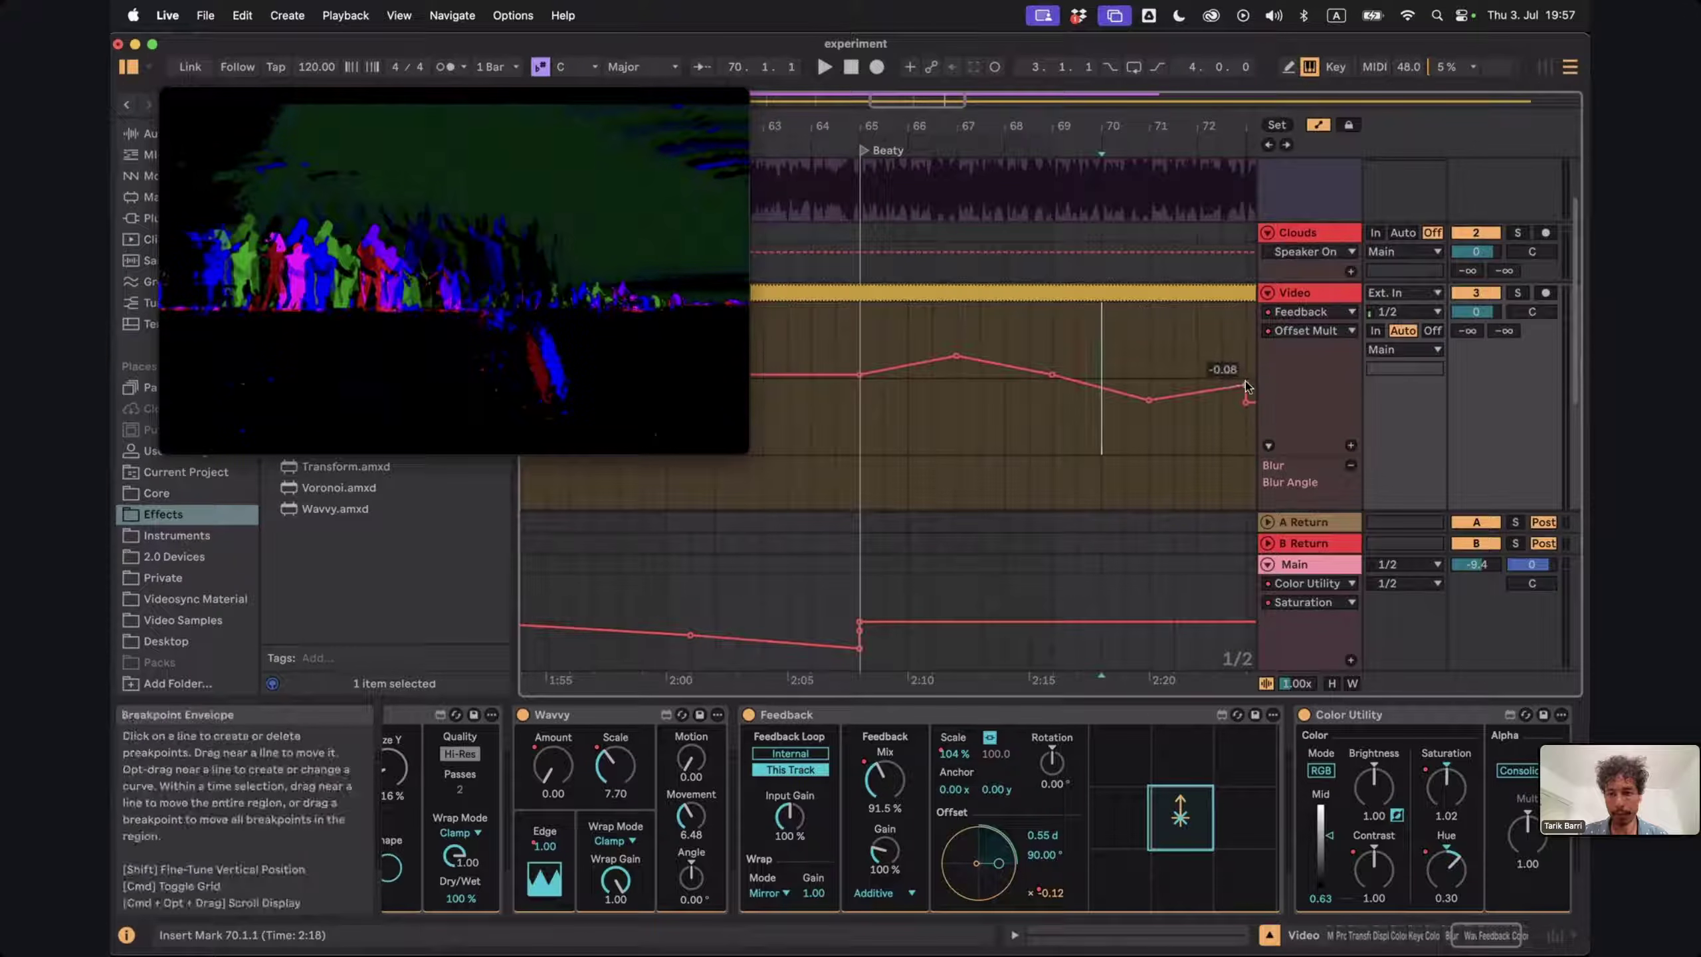
right_click(1246, 385)
key("Escape")
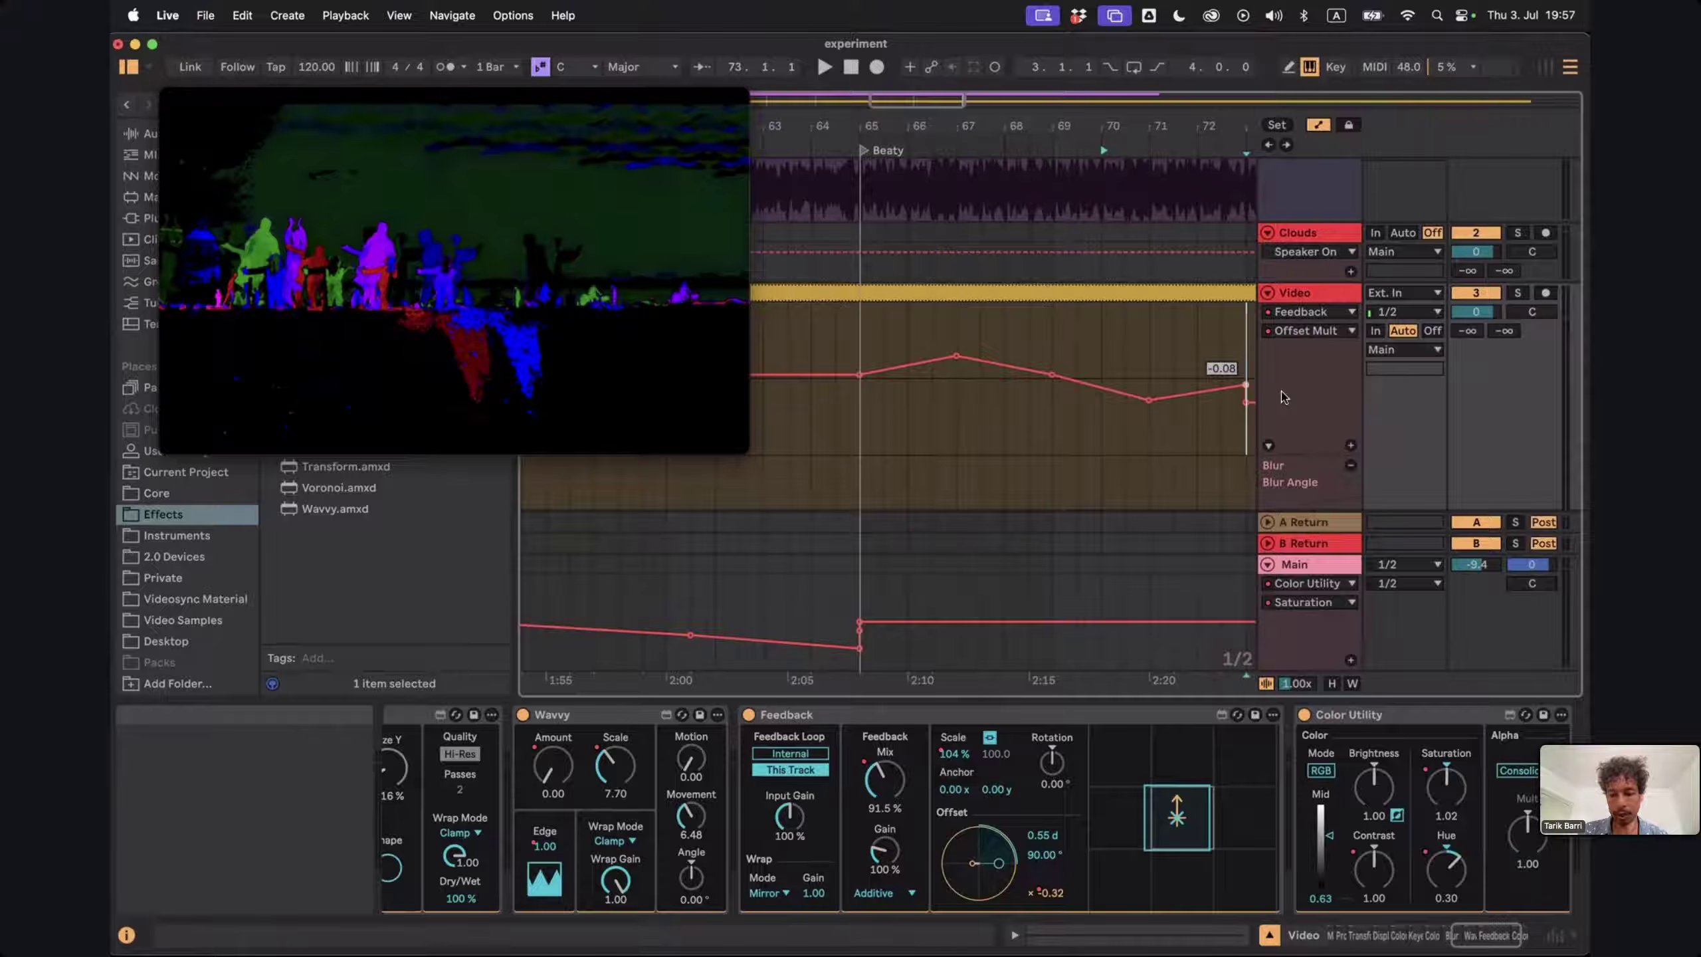
left_click_drag(1245, 385, 1246, 378)
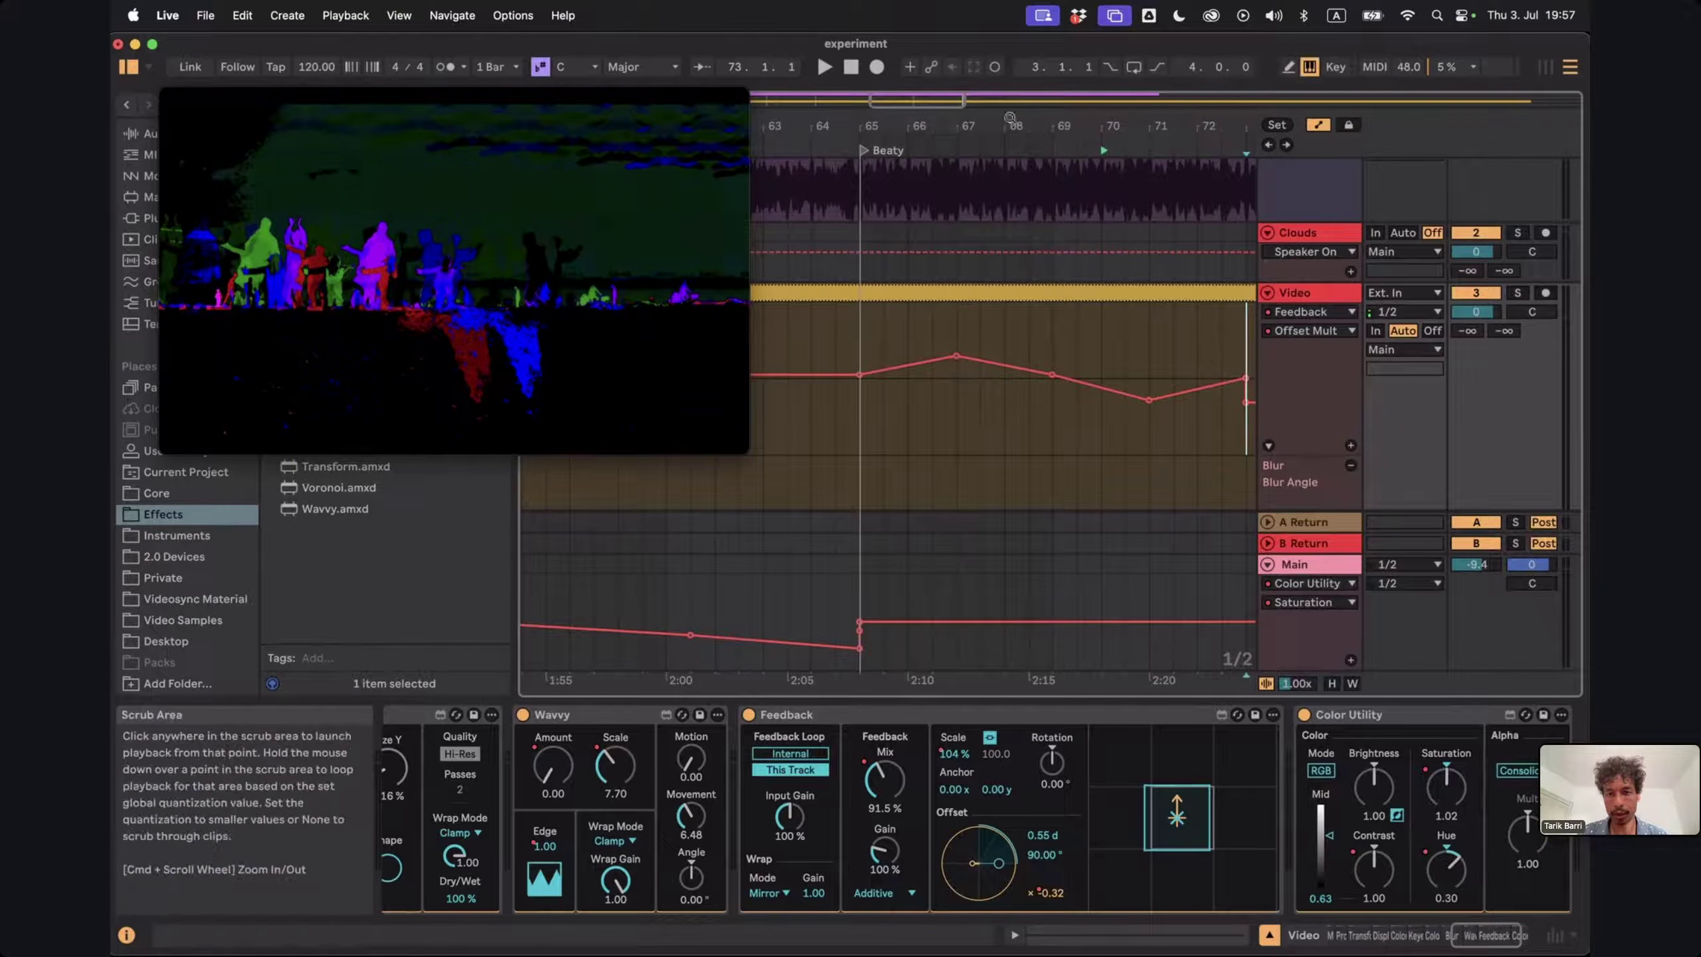
Duplicate the complete Offset Mult wave from bars 65–73 four times so that it repeats up to bar 105
left_click_drag(773, 128, 773, 100)
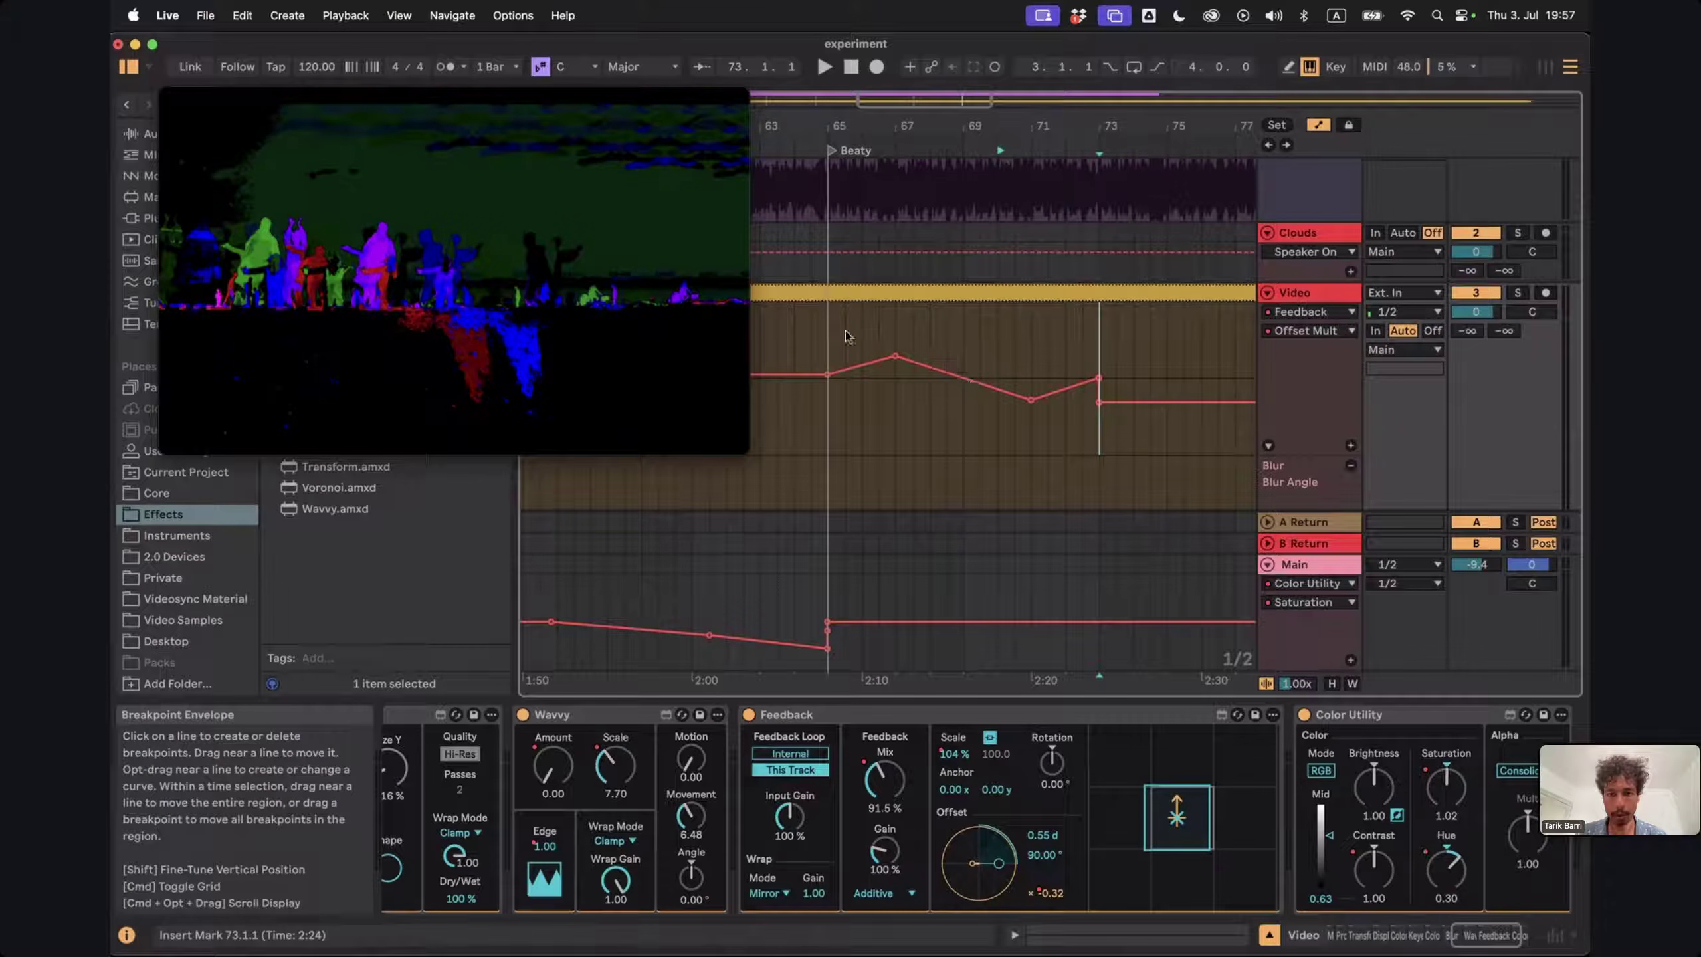
left_click_drag(838, 321, 1097, 325)
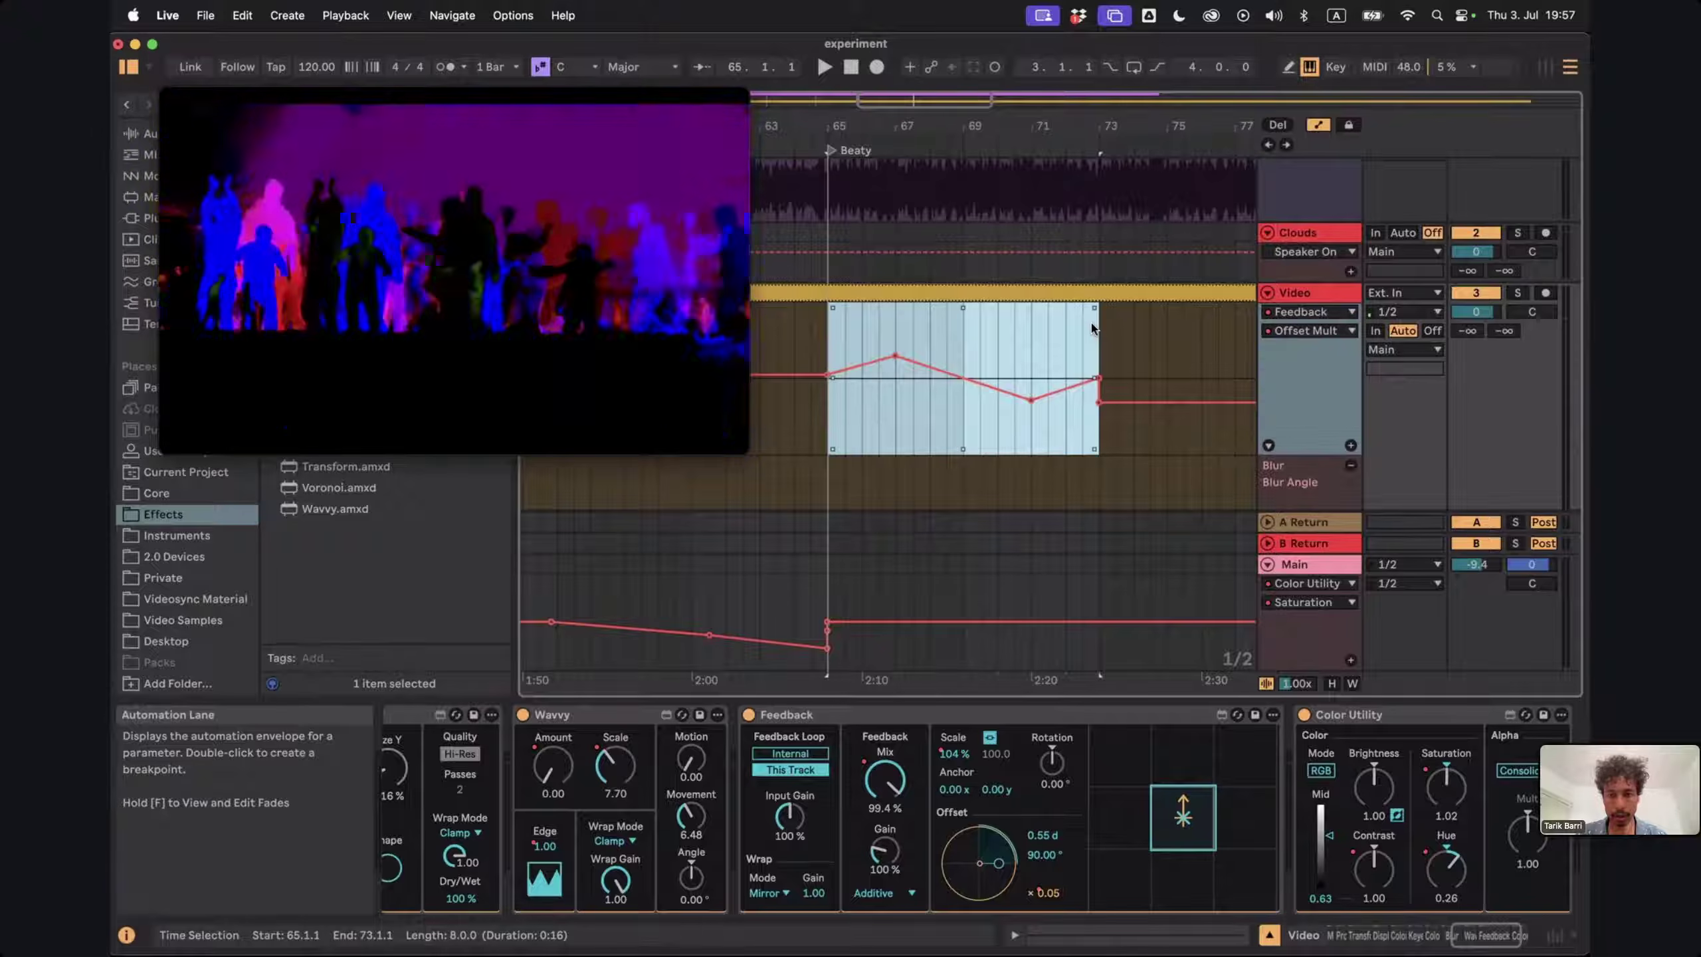
key("super+d")
key("super+d")
key("super+d")
key("super+d")
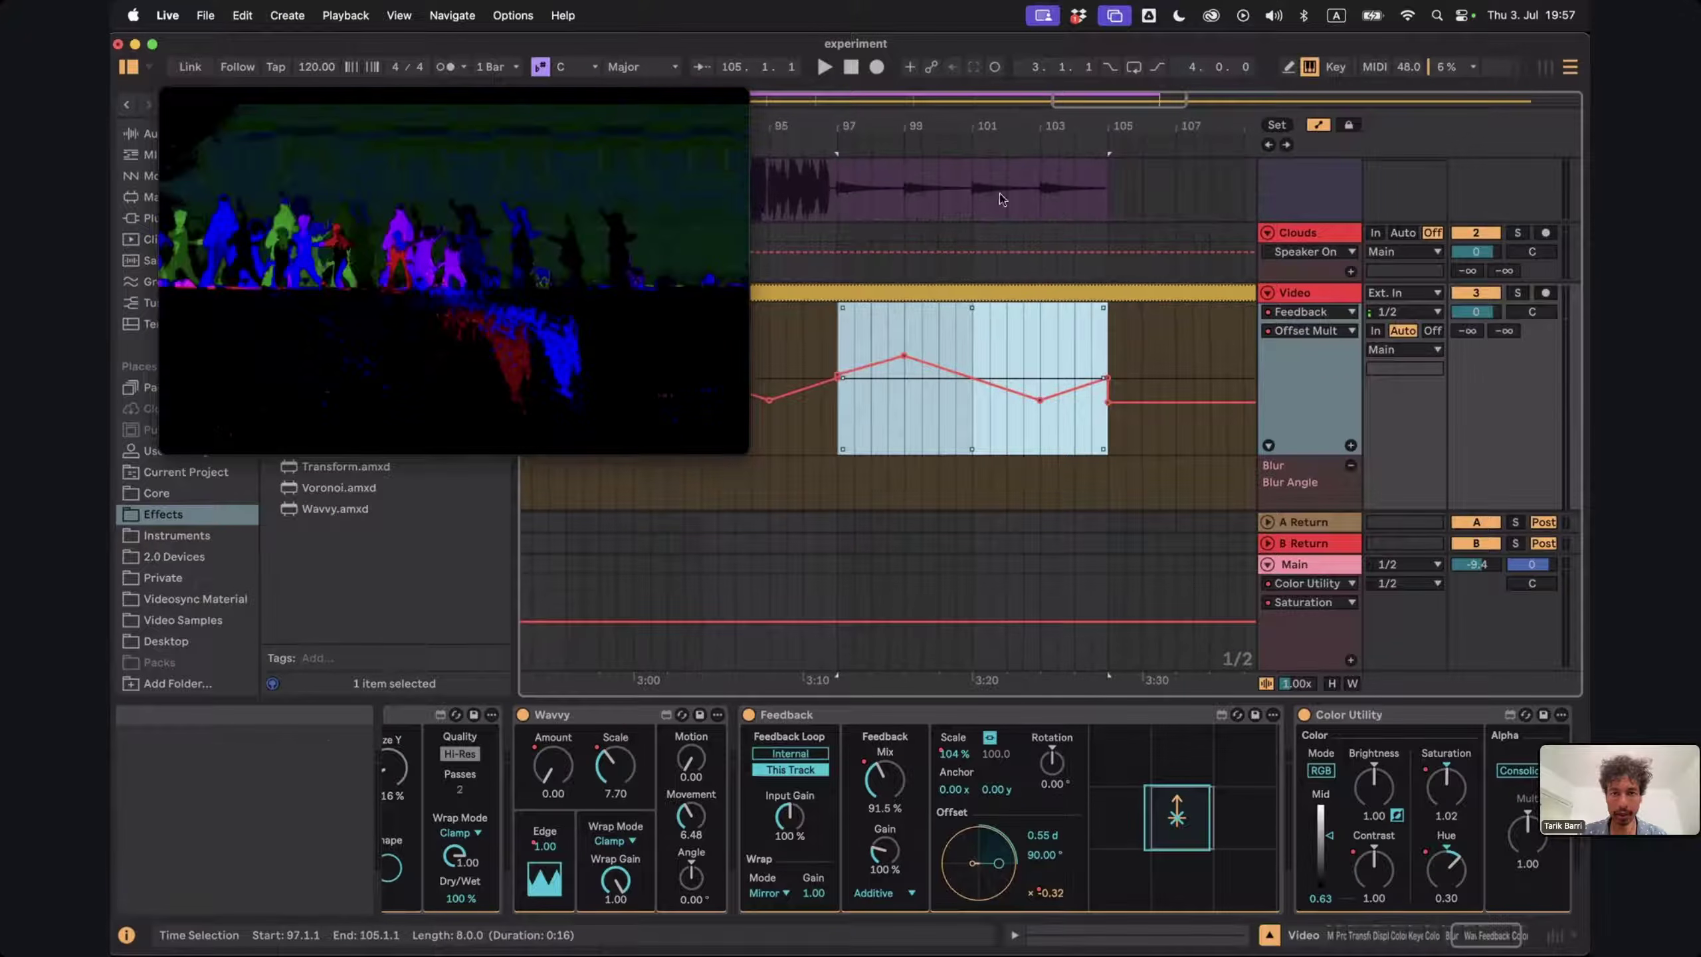
left_click_drag(1001, 131, 1041, 73)
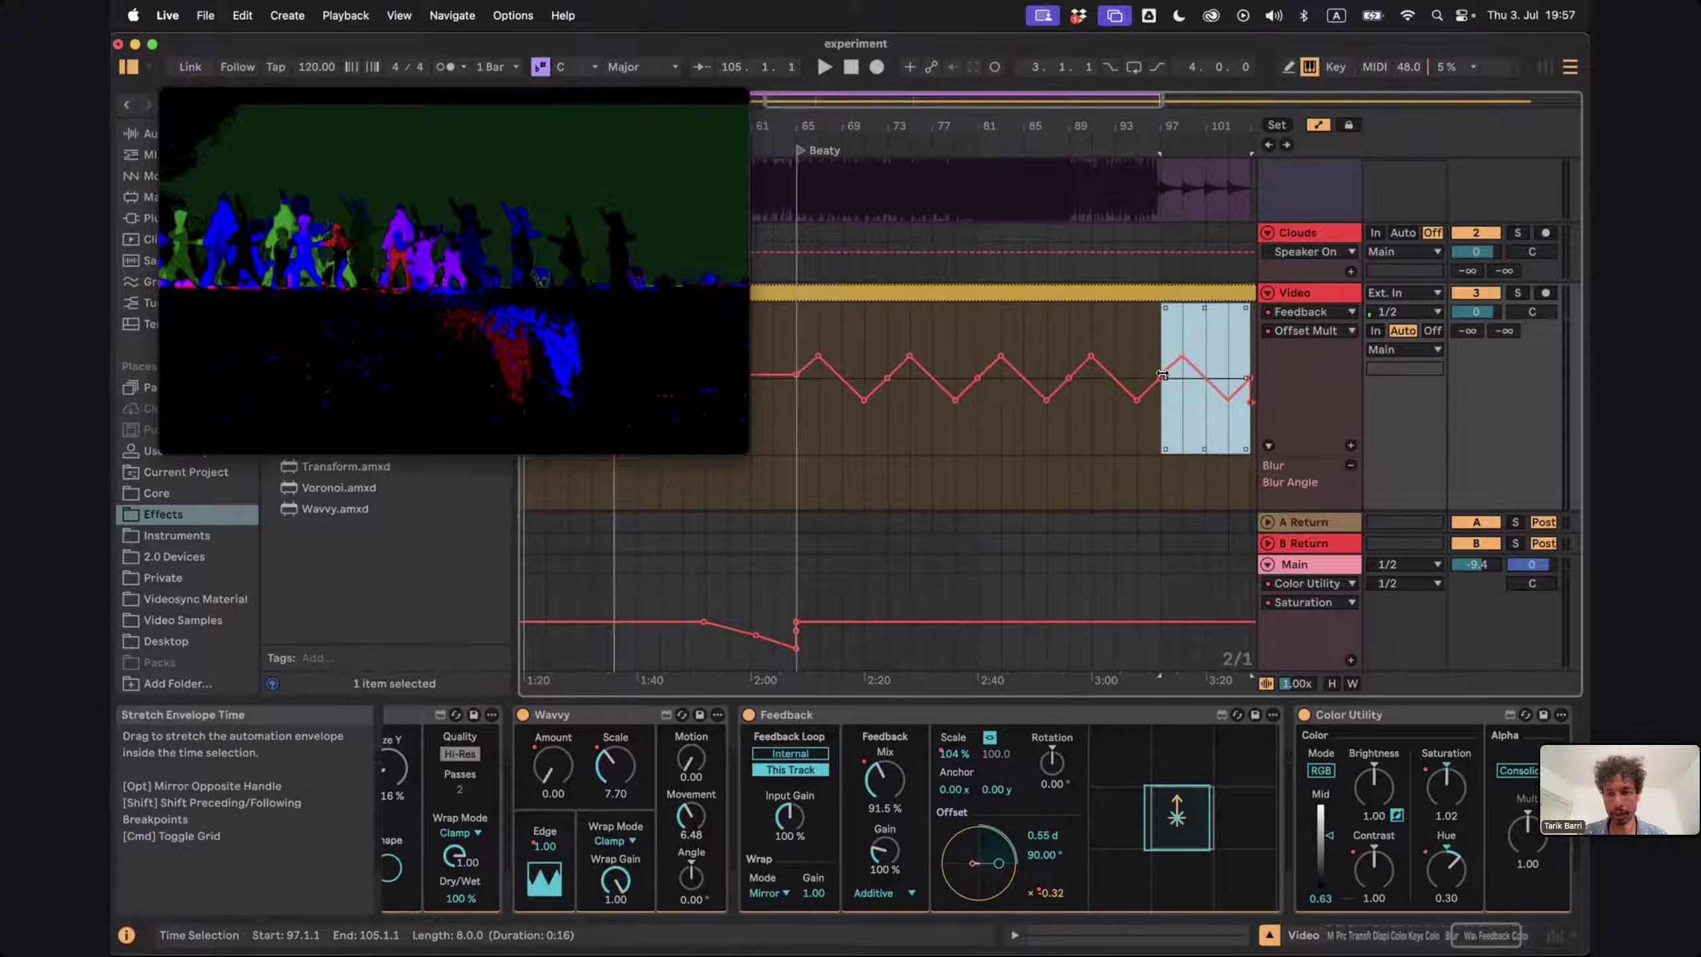
Play the arrangement from bar 65 to check the repeating offset movement in the video output
left_click(1140, 375)
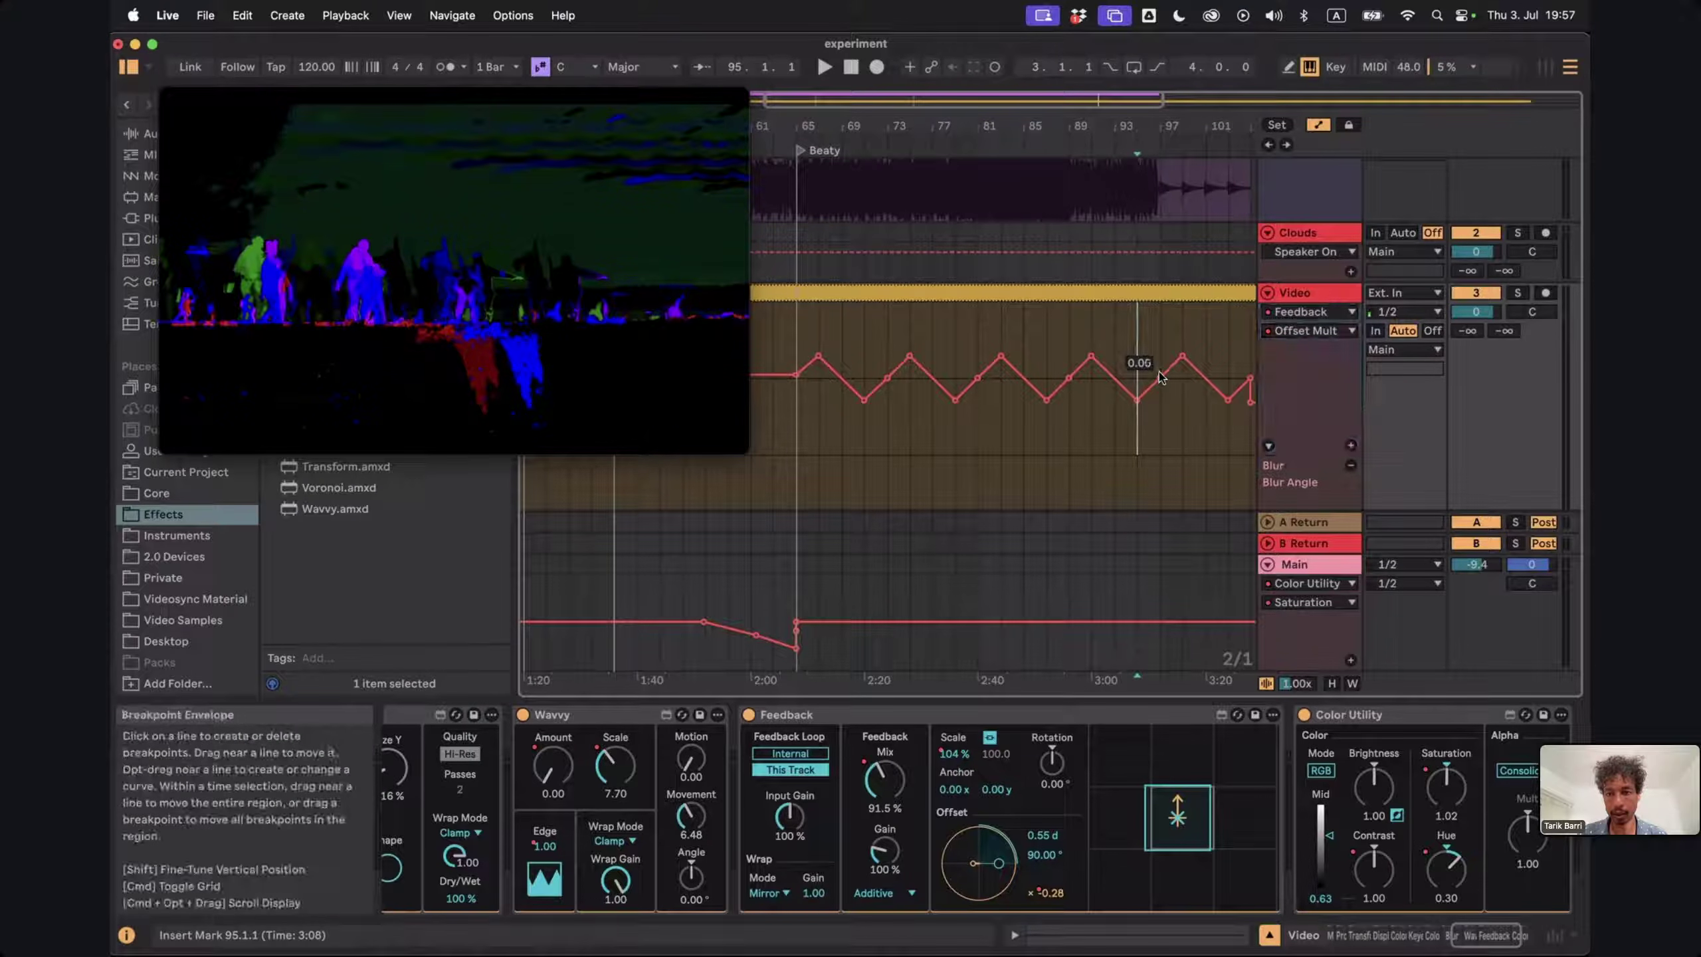
scroll(903, 334, "left", 3)
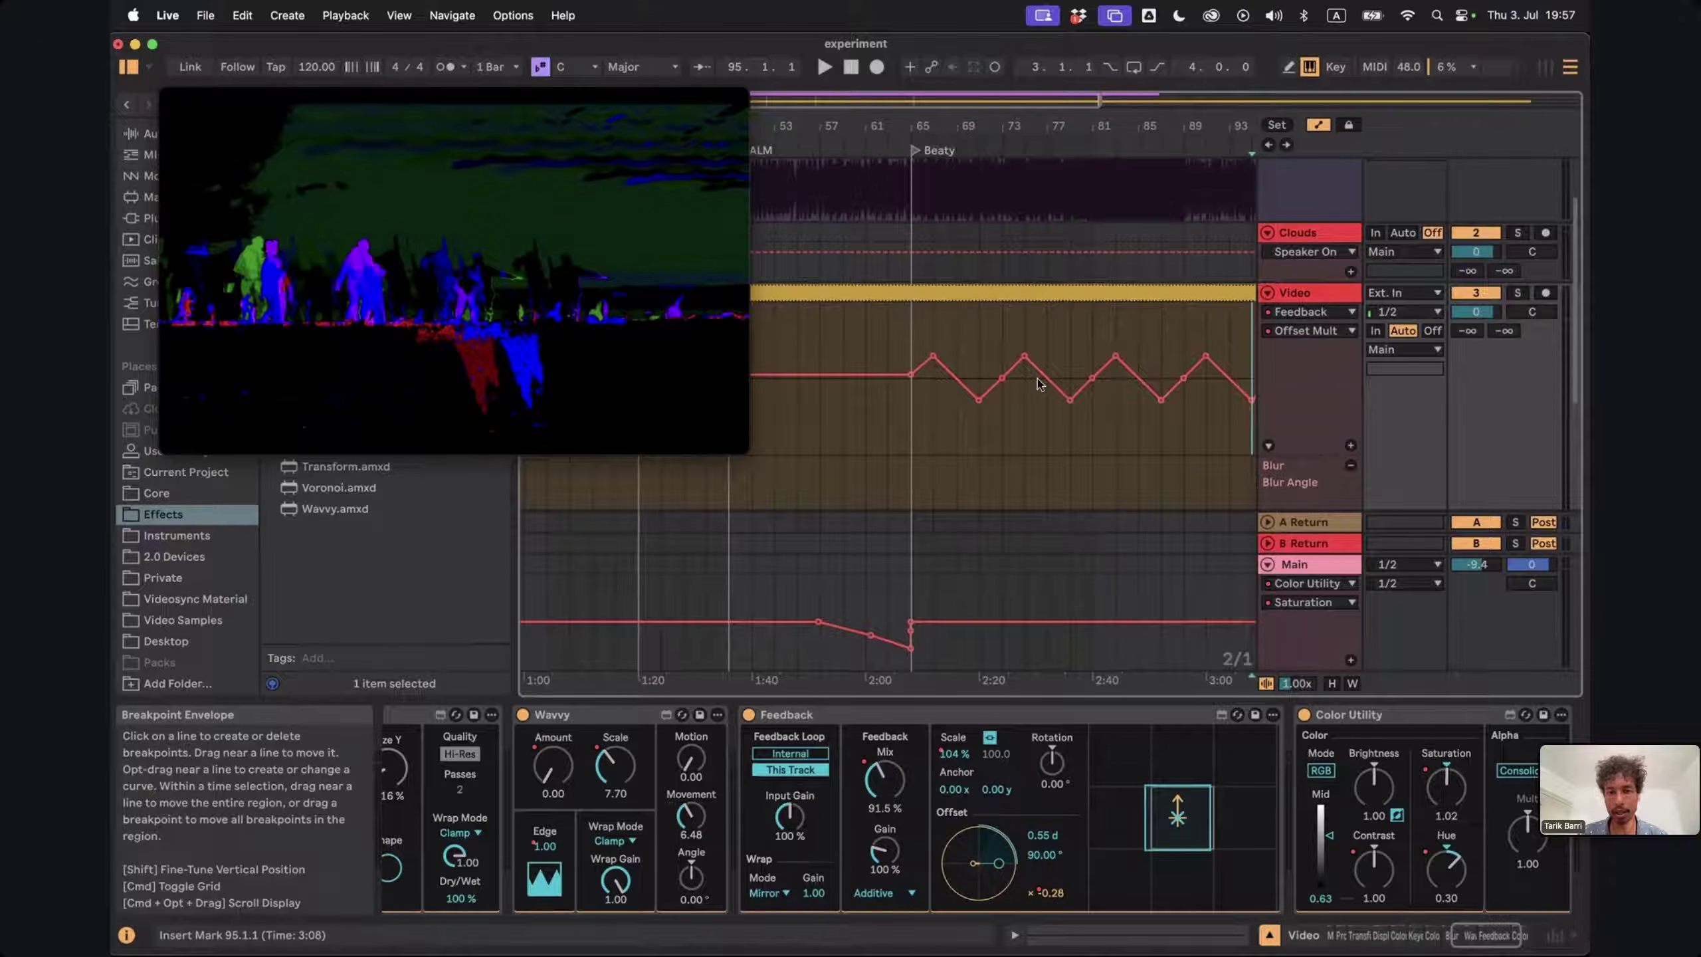
left_click(903, 334)
key("space")
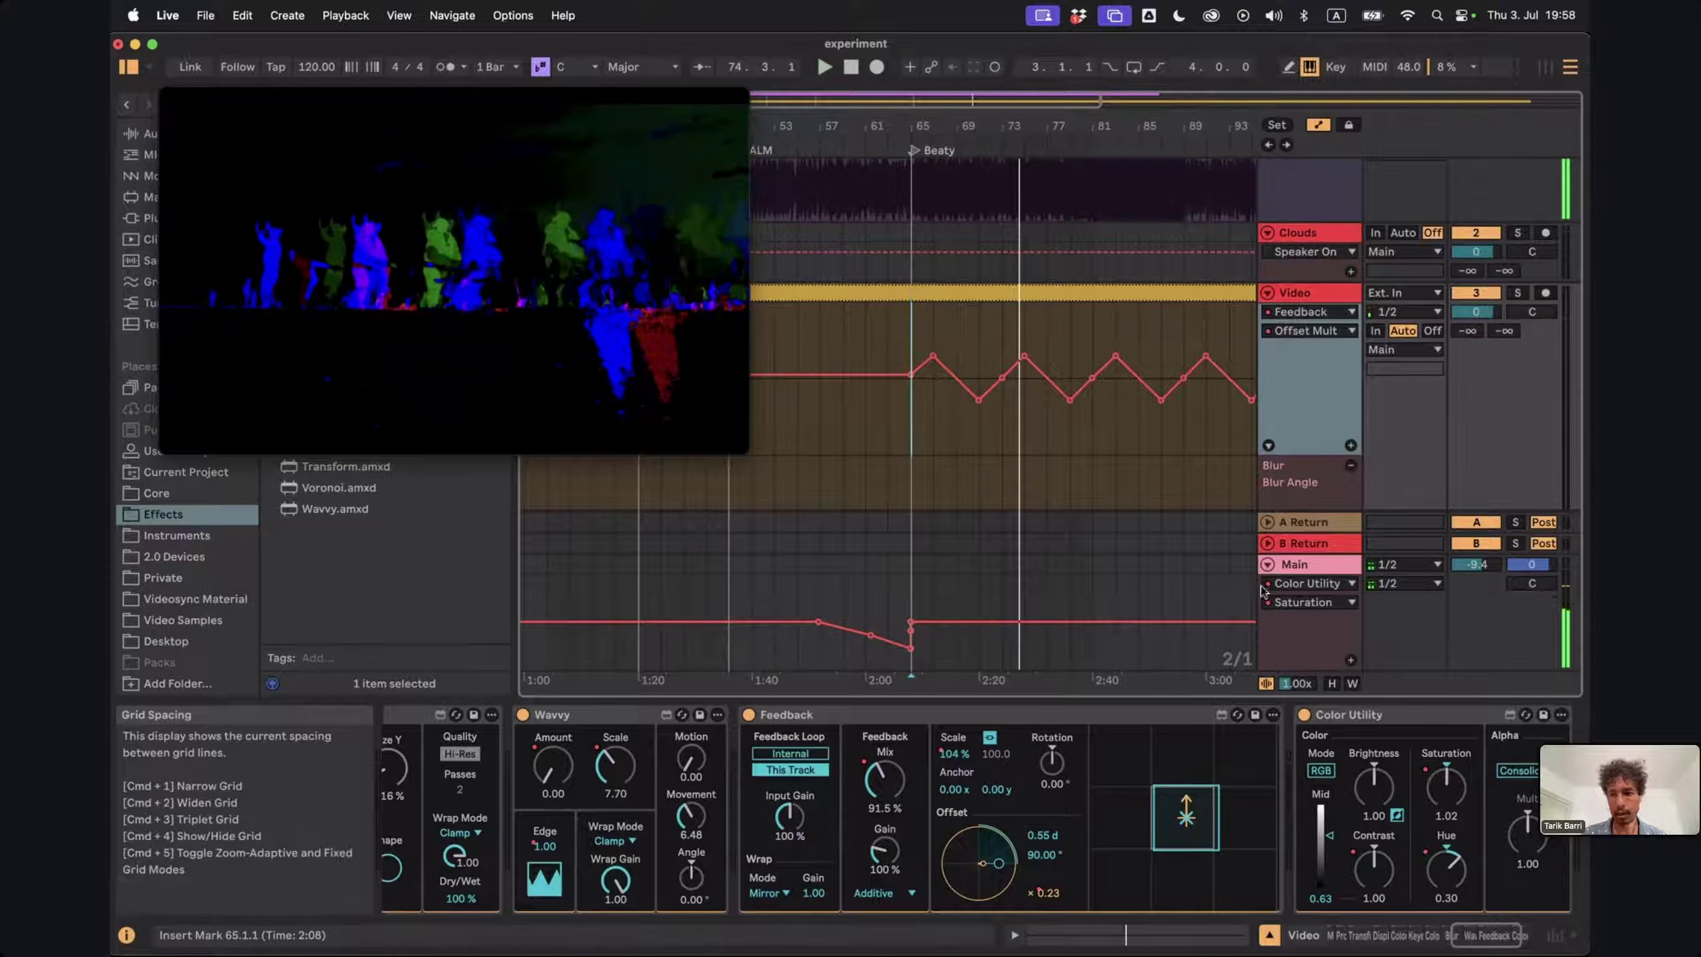
Make the Main track's Color Utility Contrast automation fall to just under 2.8 by bar 75, and preview it from bar 57
scroll(1262, 589, "down", 5)
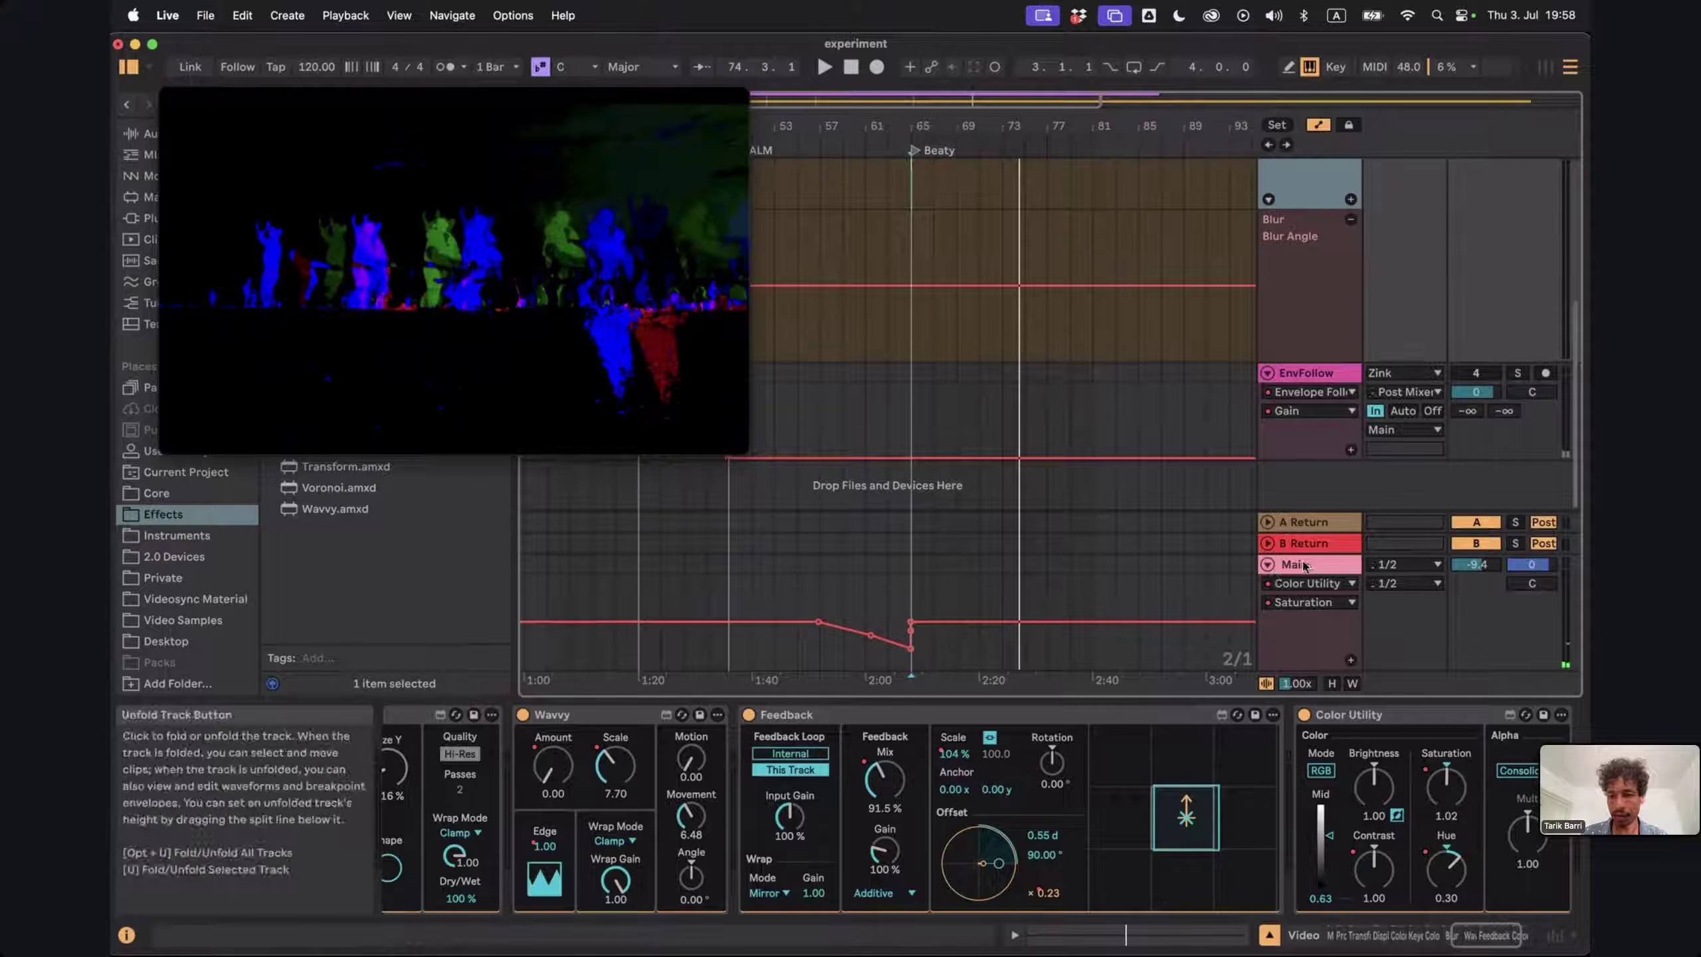
left_click(1304, 565)
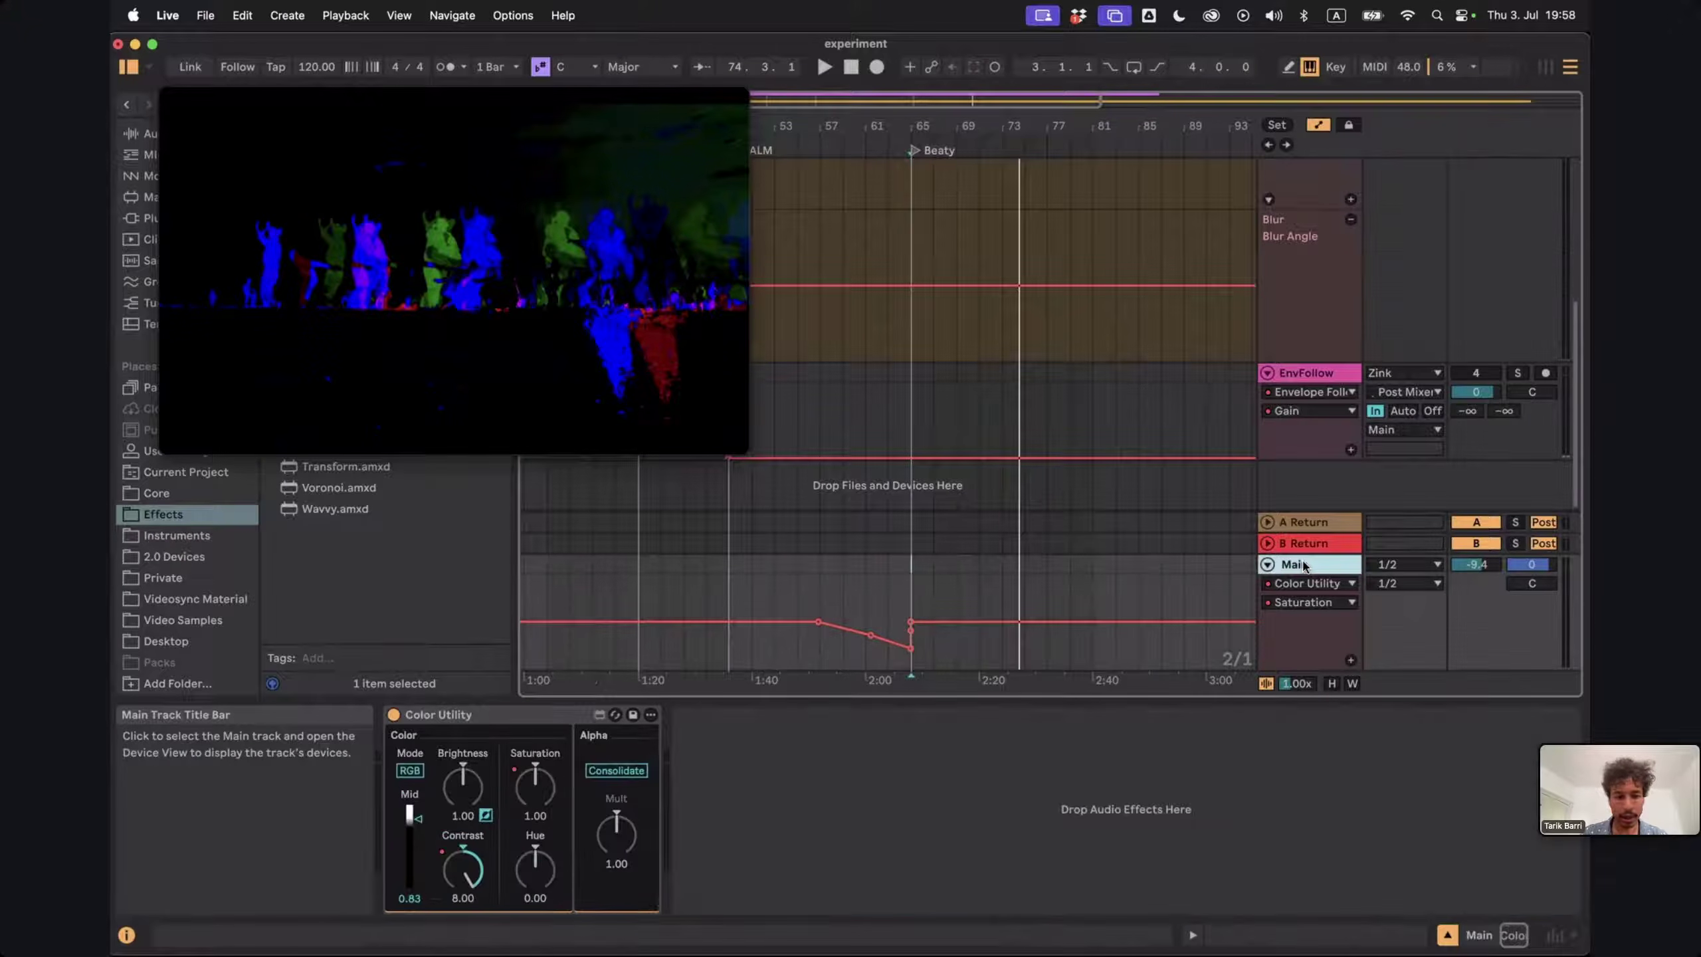
left_click(467, 885)
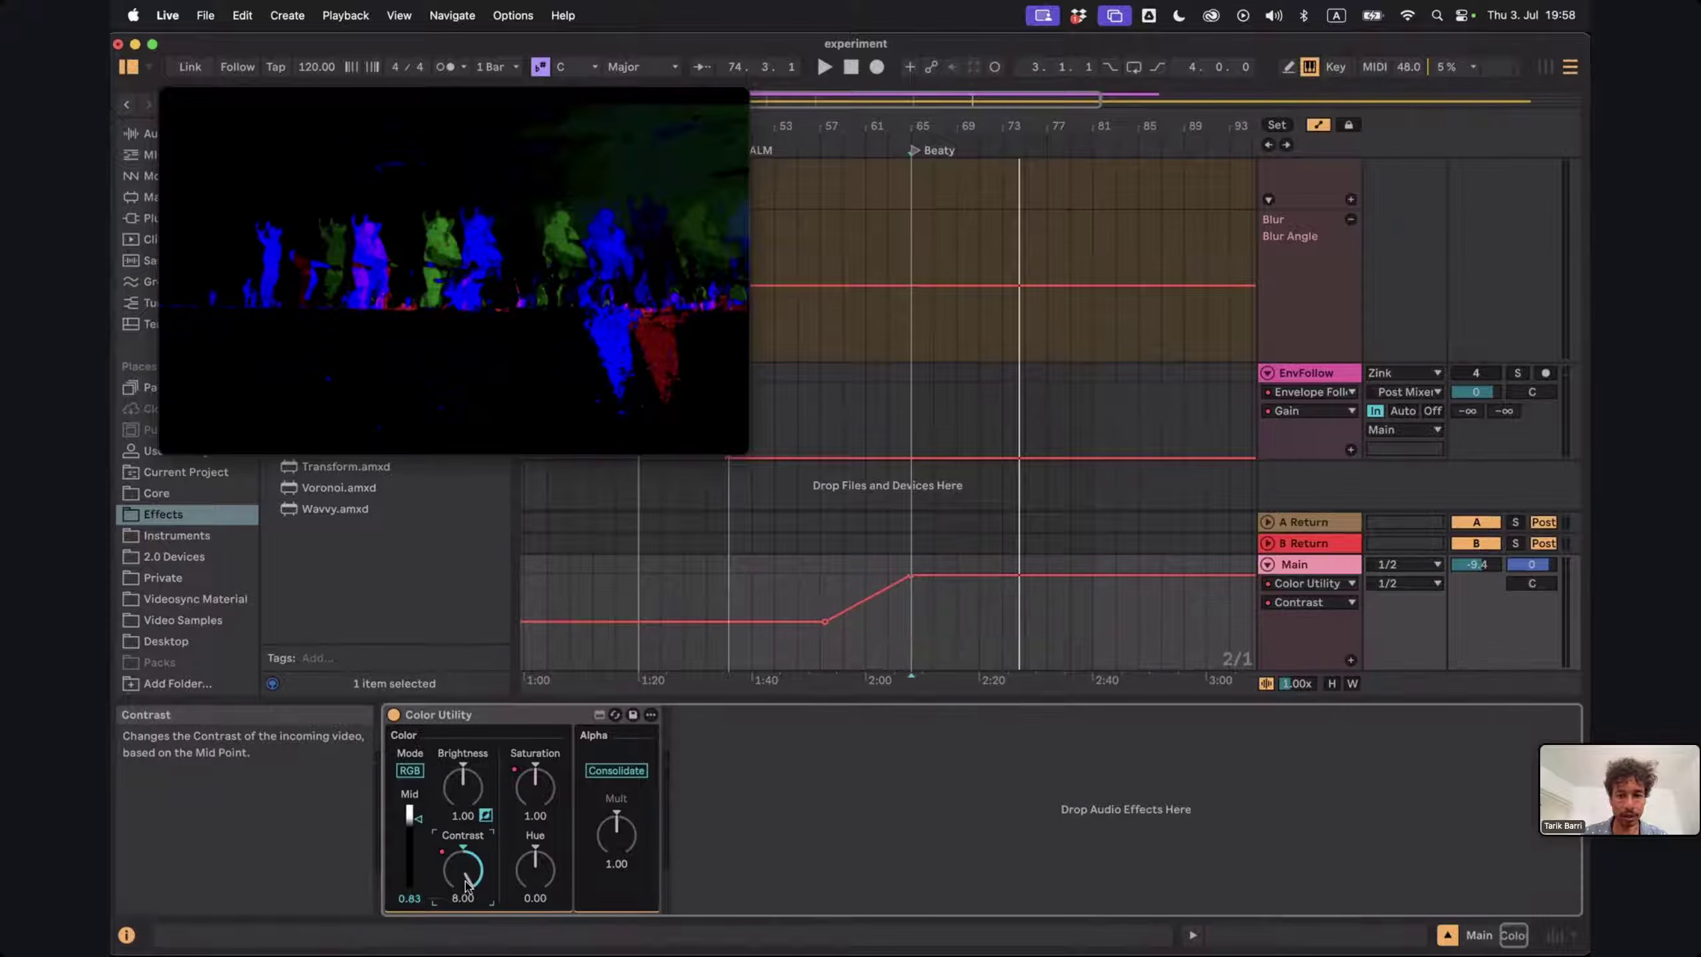
left_click(976, 587)
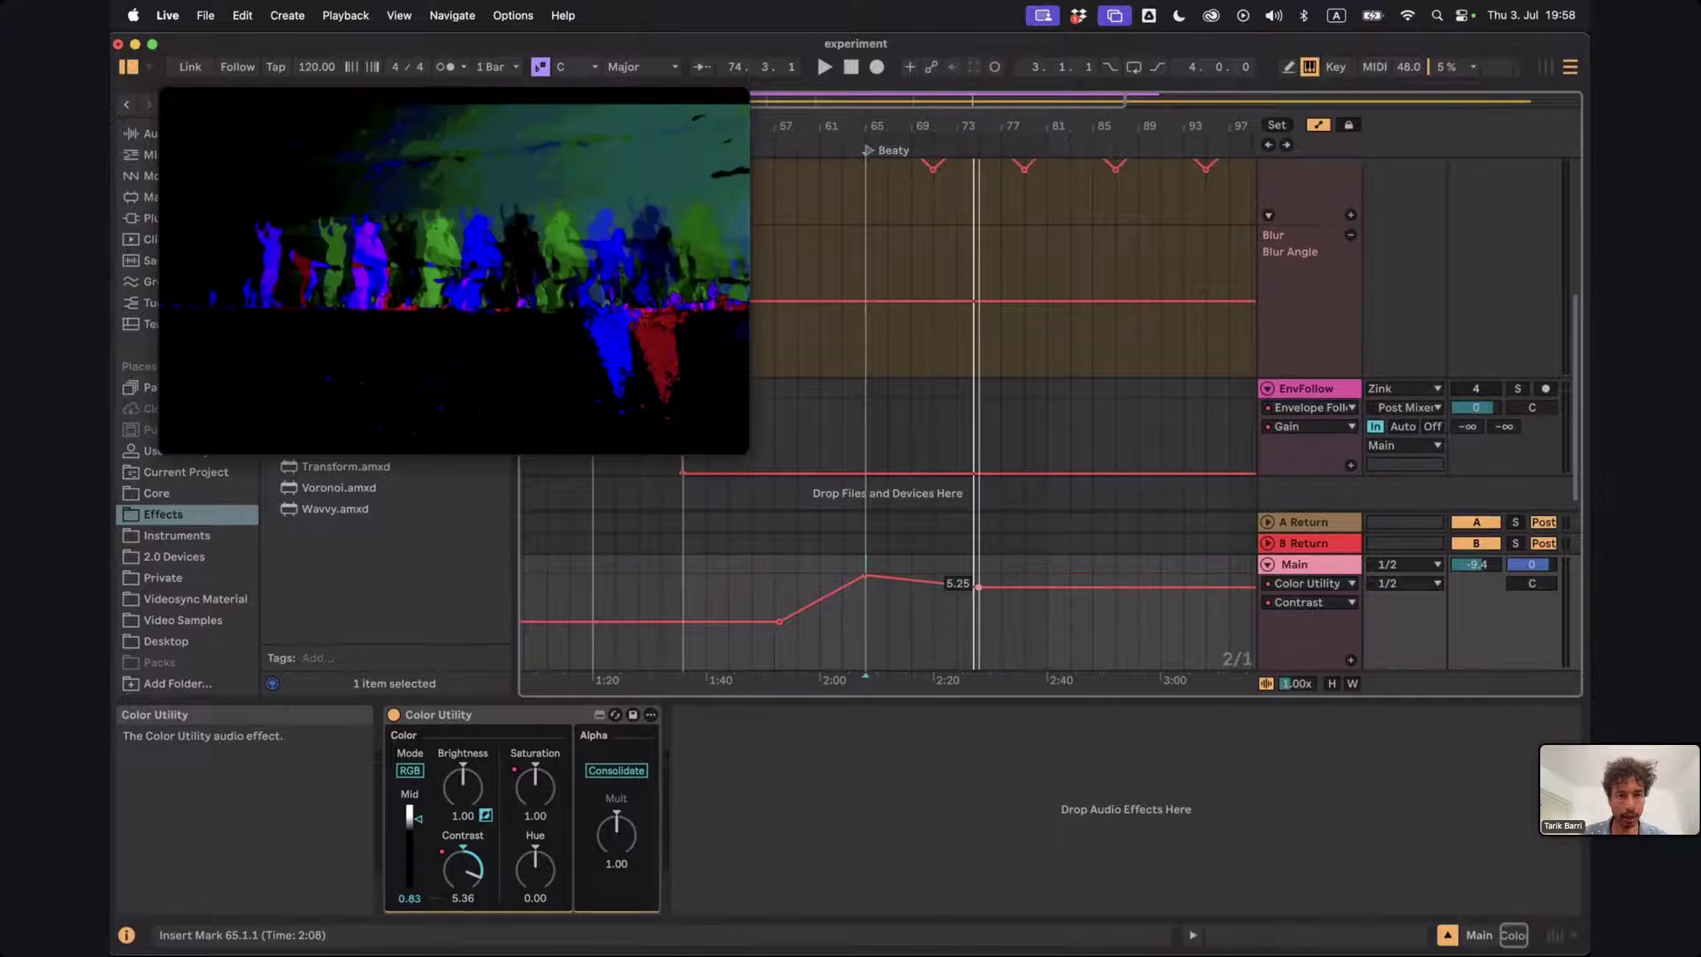
left_click_drag(978, 587, 947, 601)
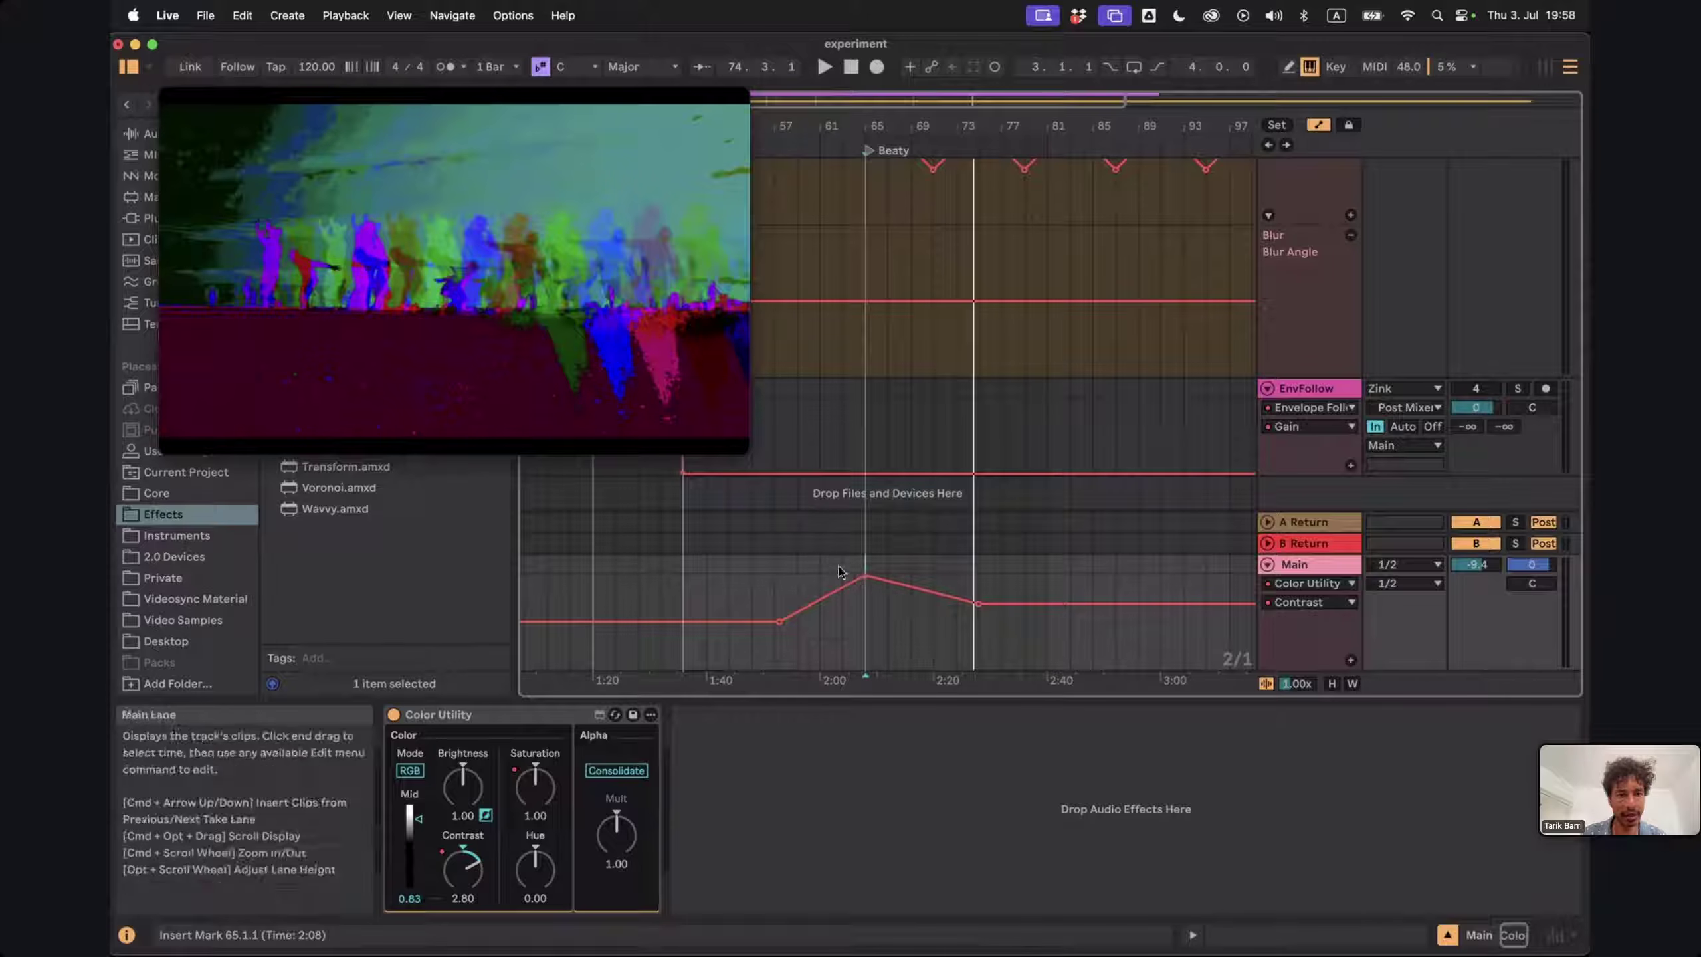
left_click(781, 588)
key("space")
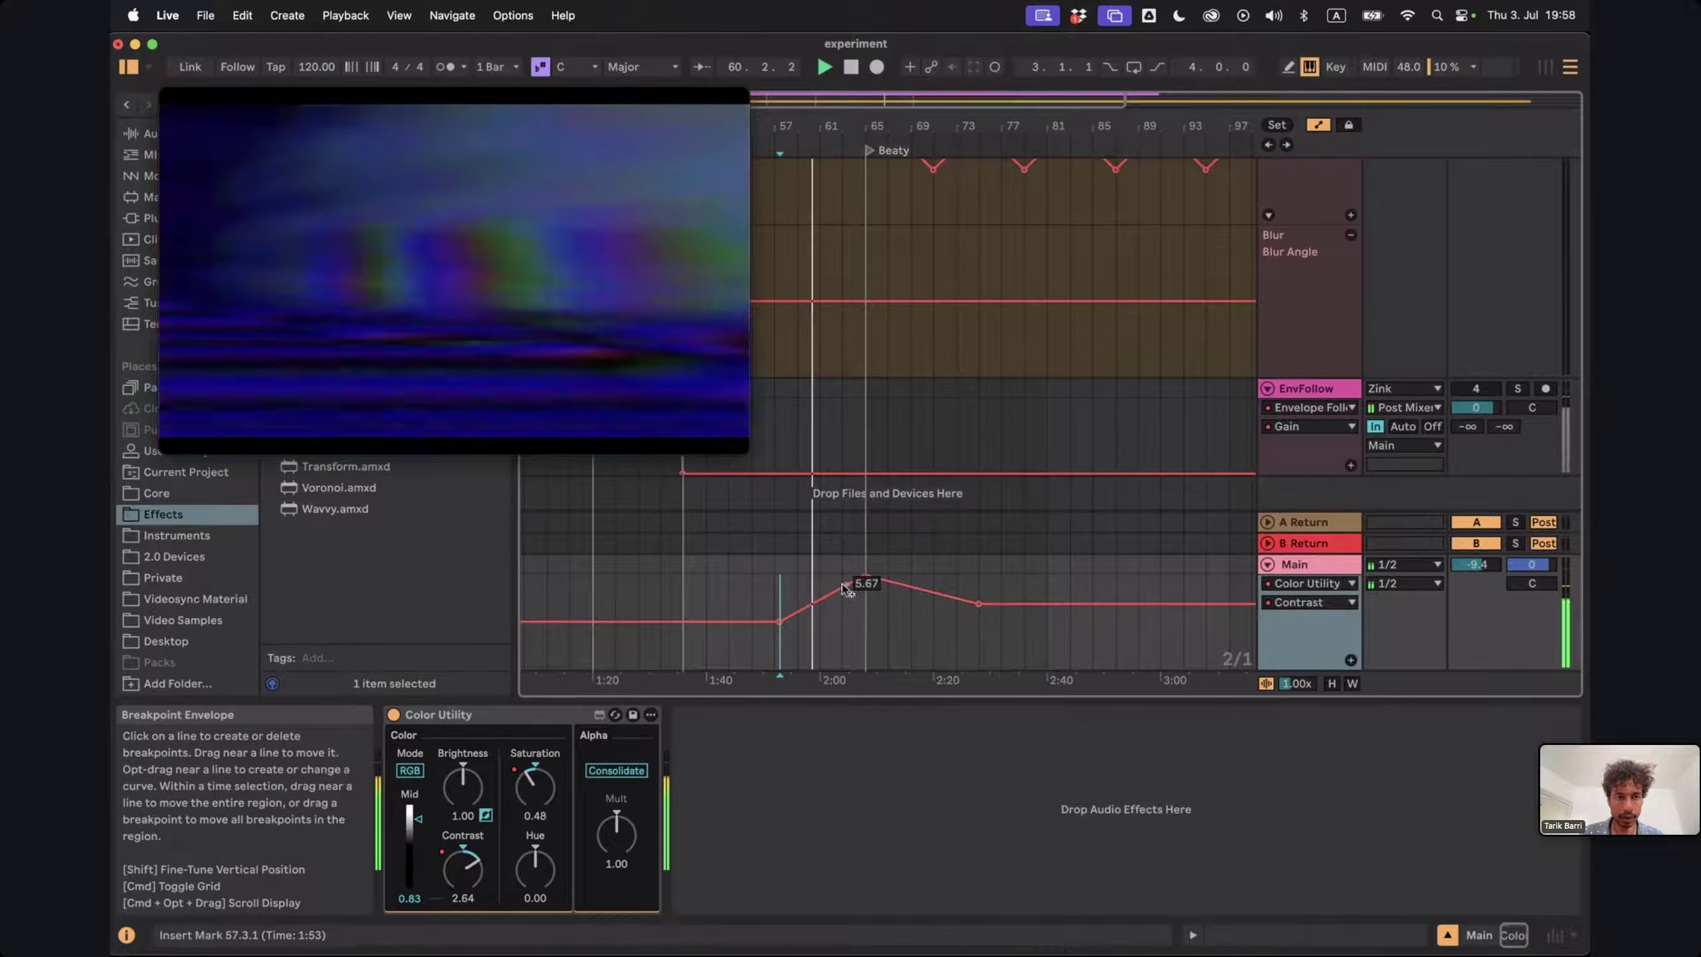
Set the Video track's Offset Mult breakpoint at bar 65 to 0 and play the transition from bar 59
scroll(790, 327, "up", 5)
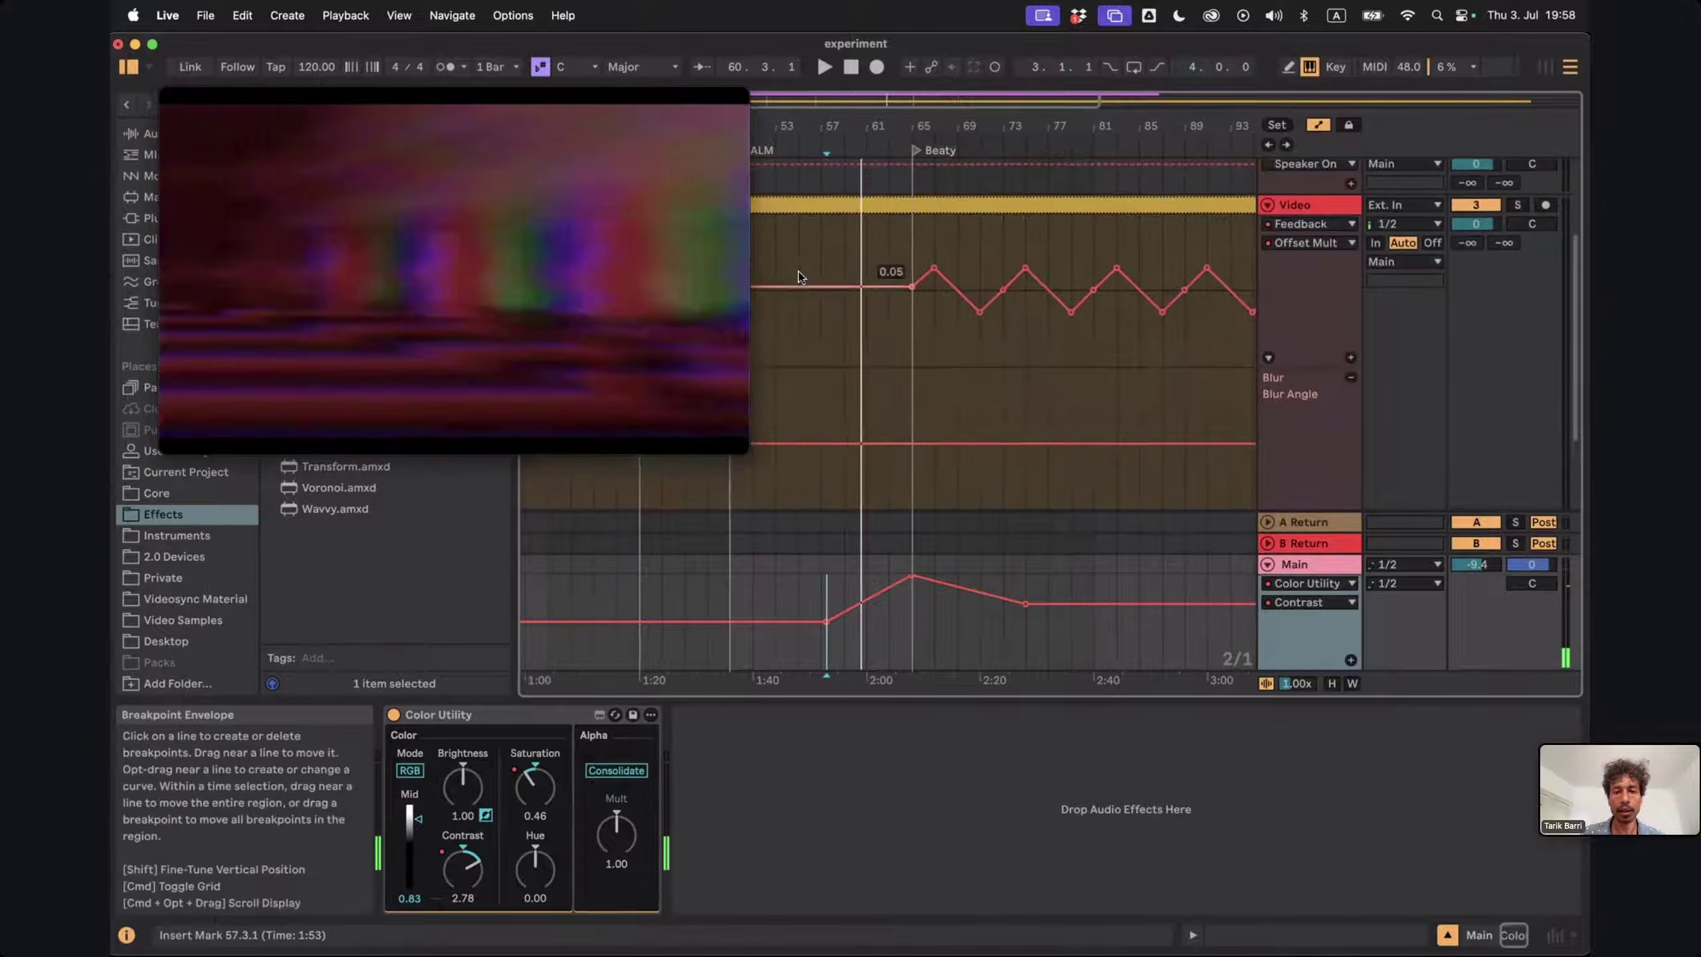
right_click(914, 290)
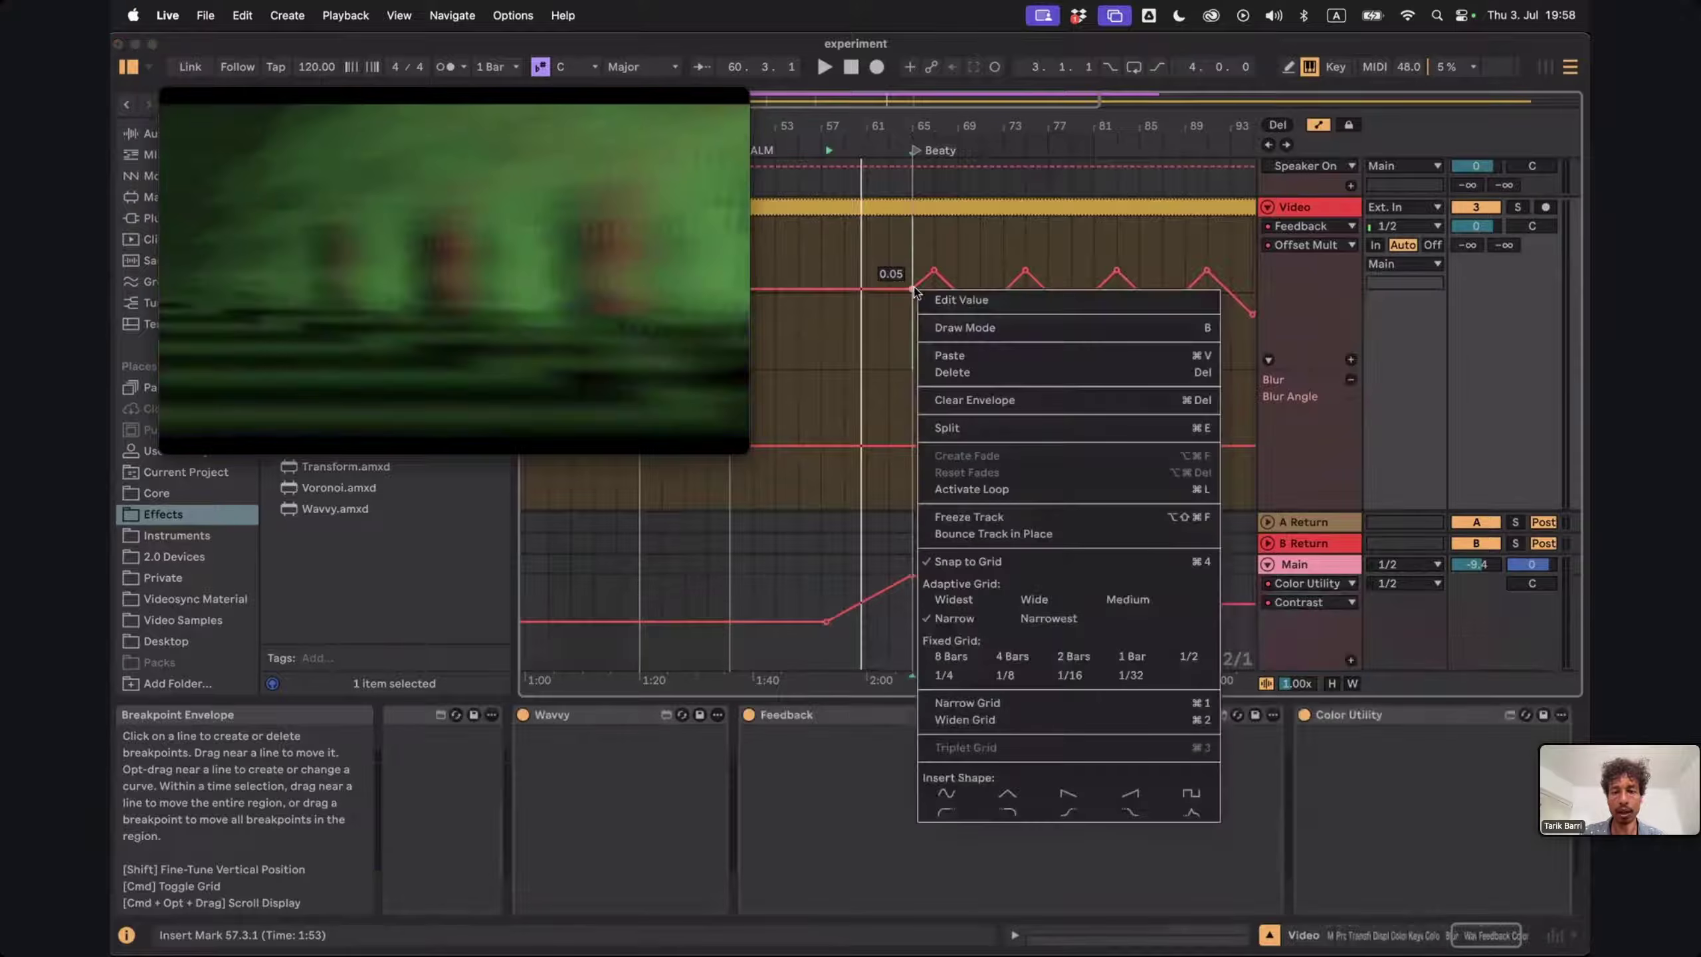
left_click(962, 300)
type("0")
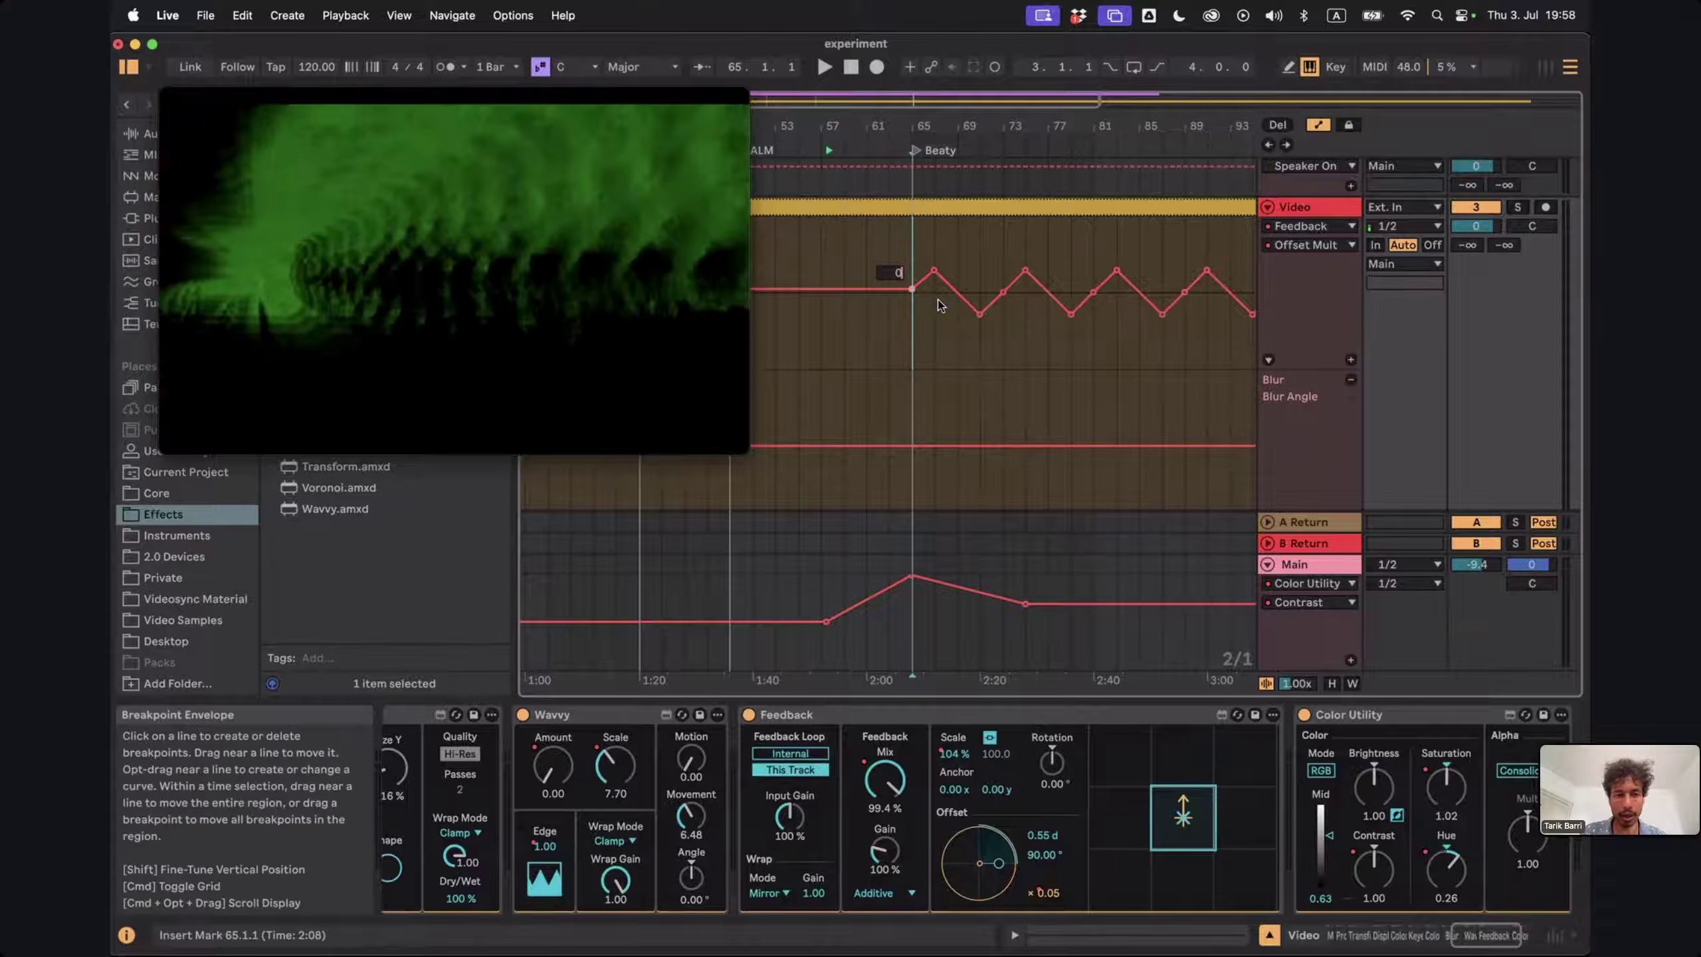
key("Return")
left_click(848, 339)
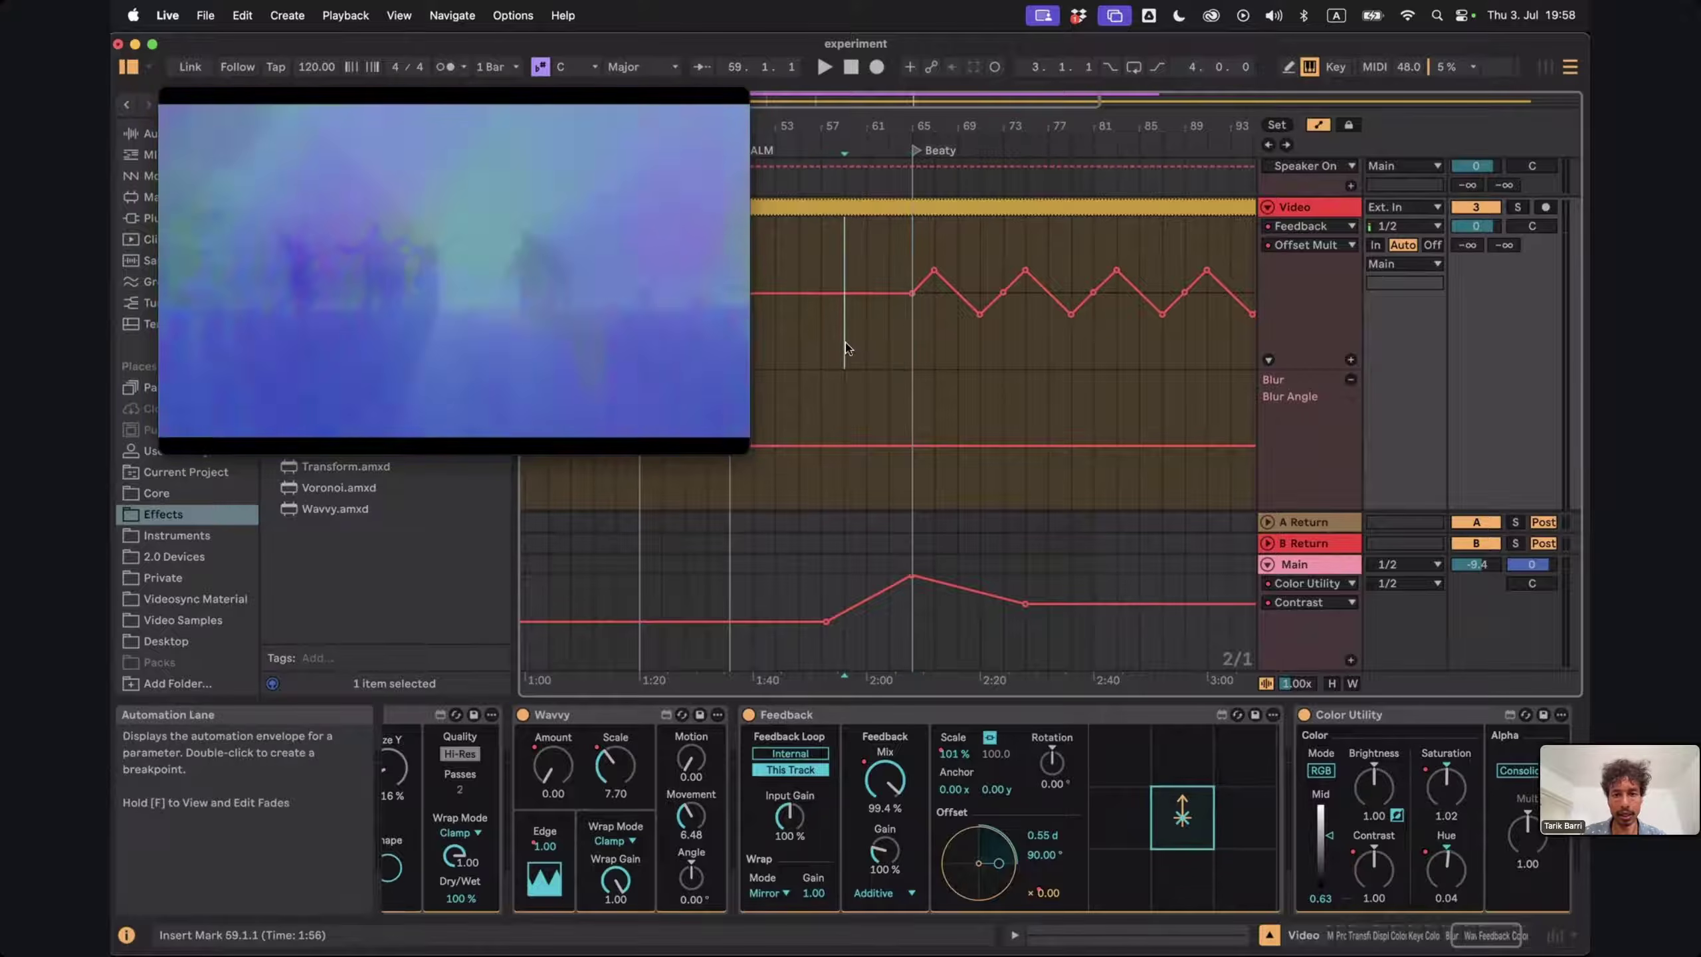
key("space")
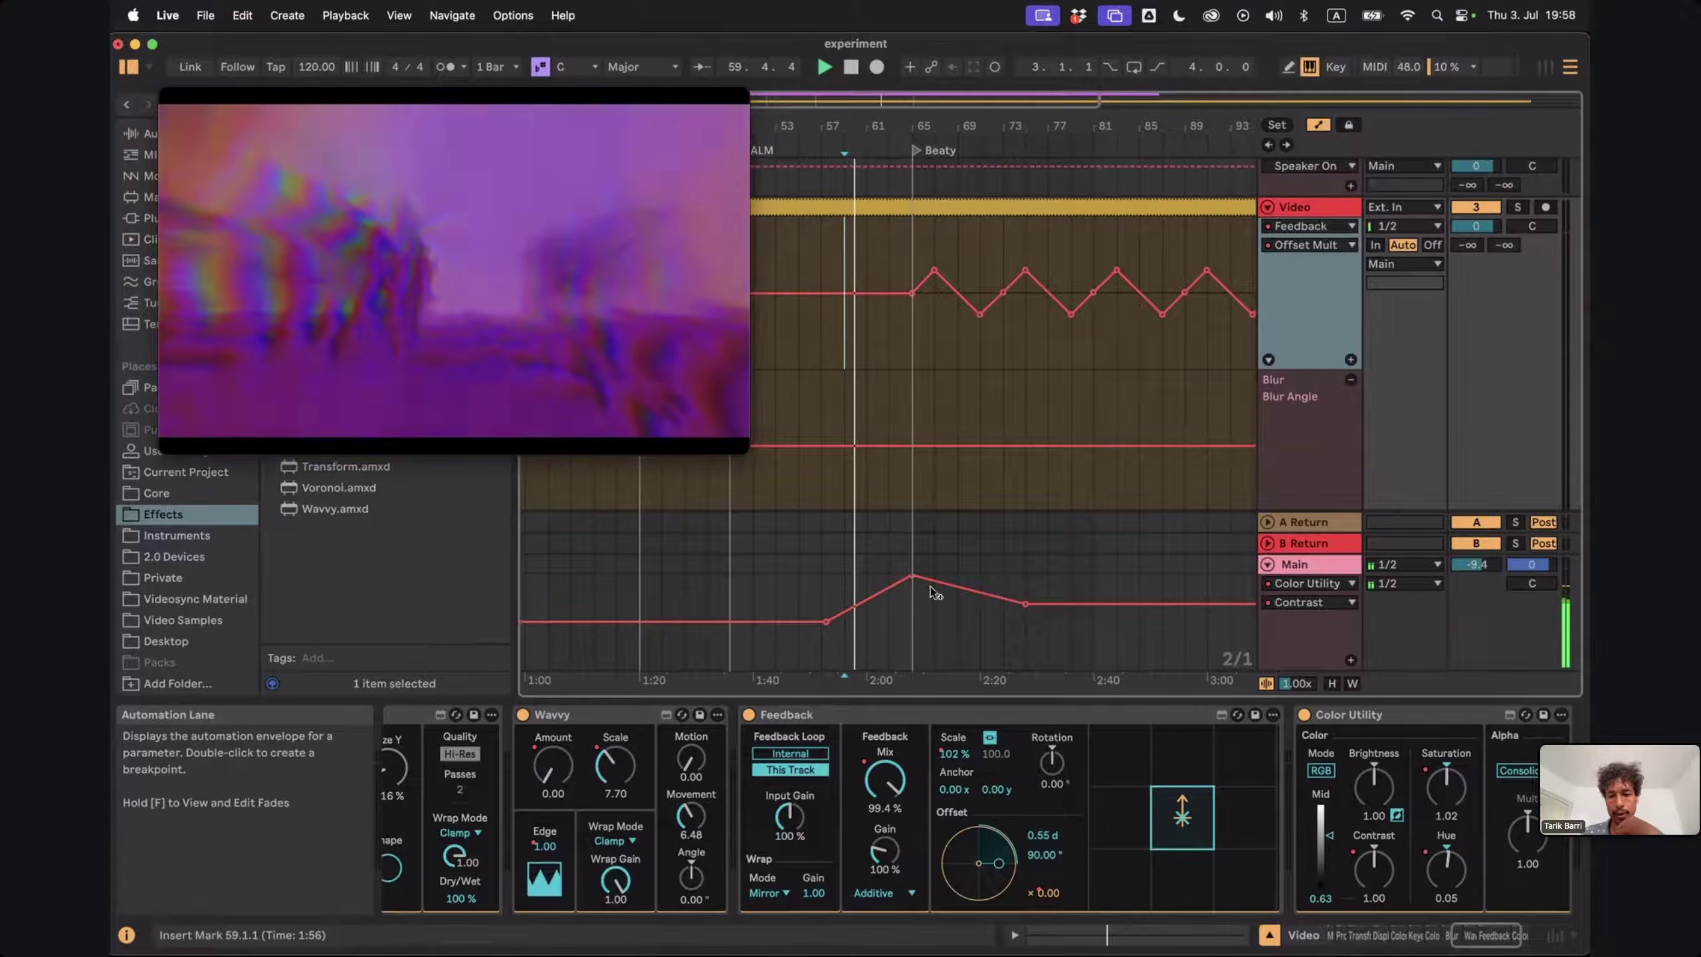
Make the Main track's Contrast automation drop abruptly to 2.11 at bar 65, and play it back from bar 63
left_click(1306, 570)
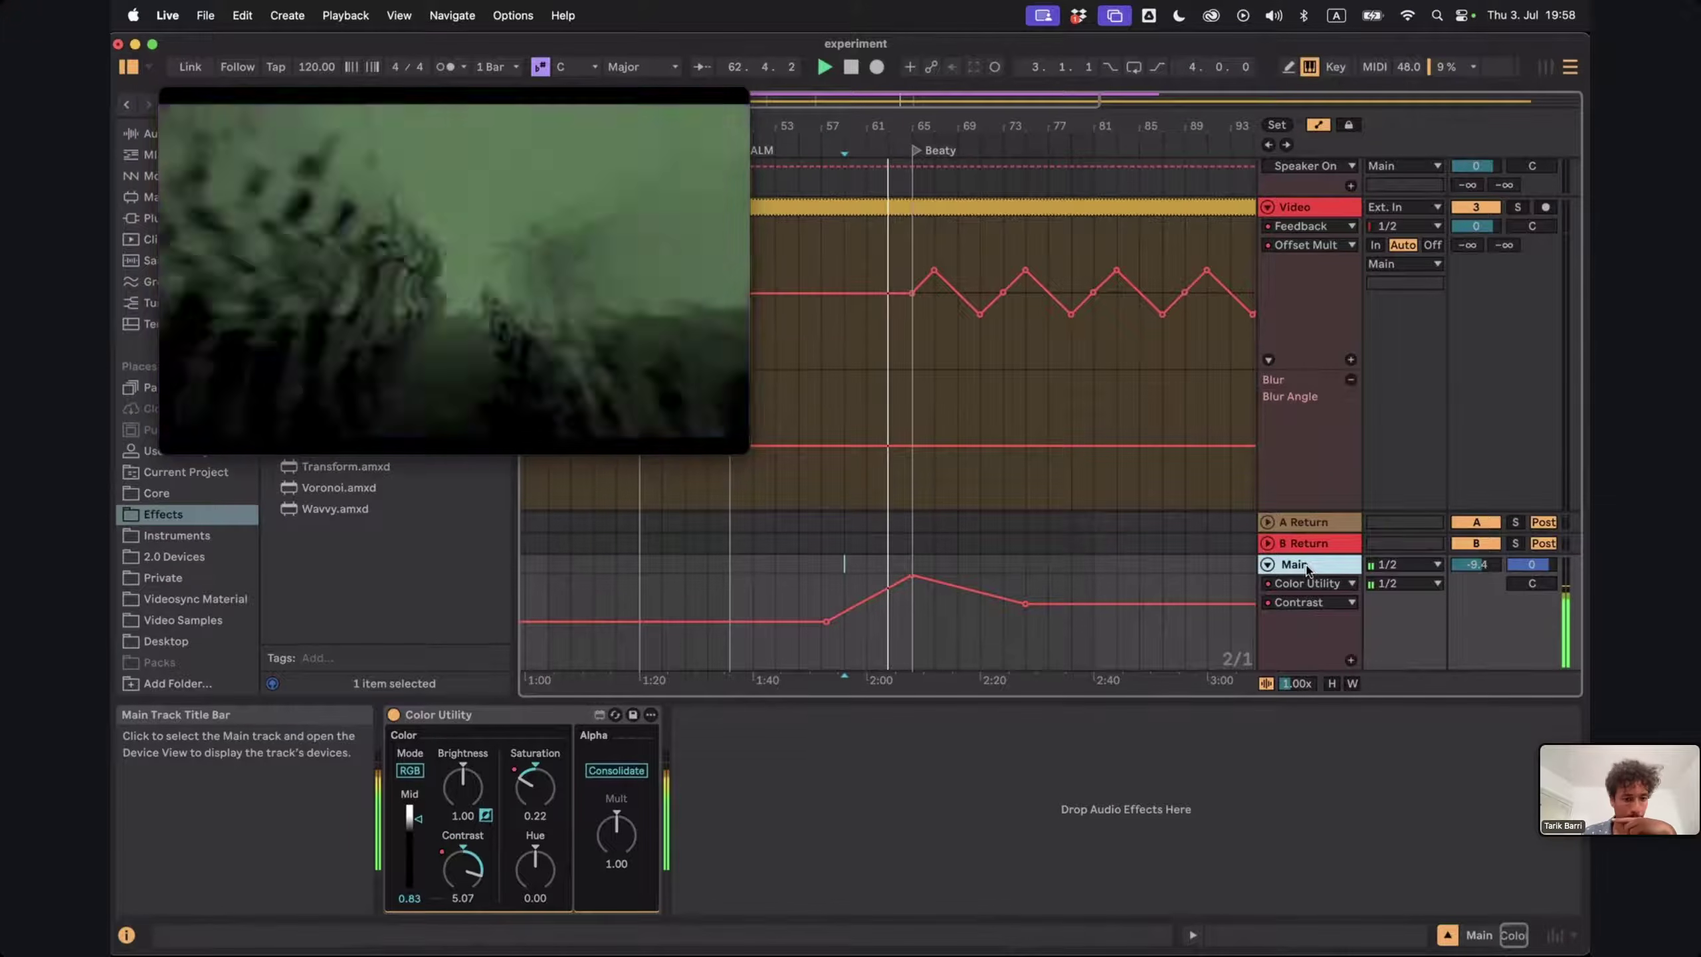
mouse_move(767, 953)
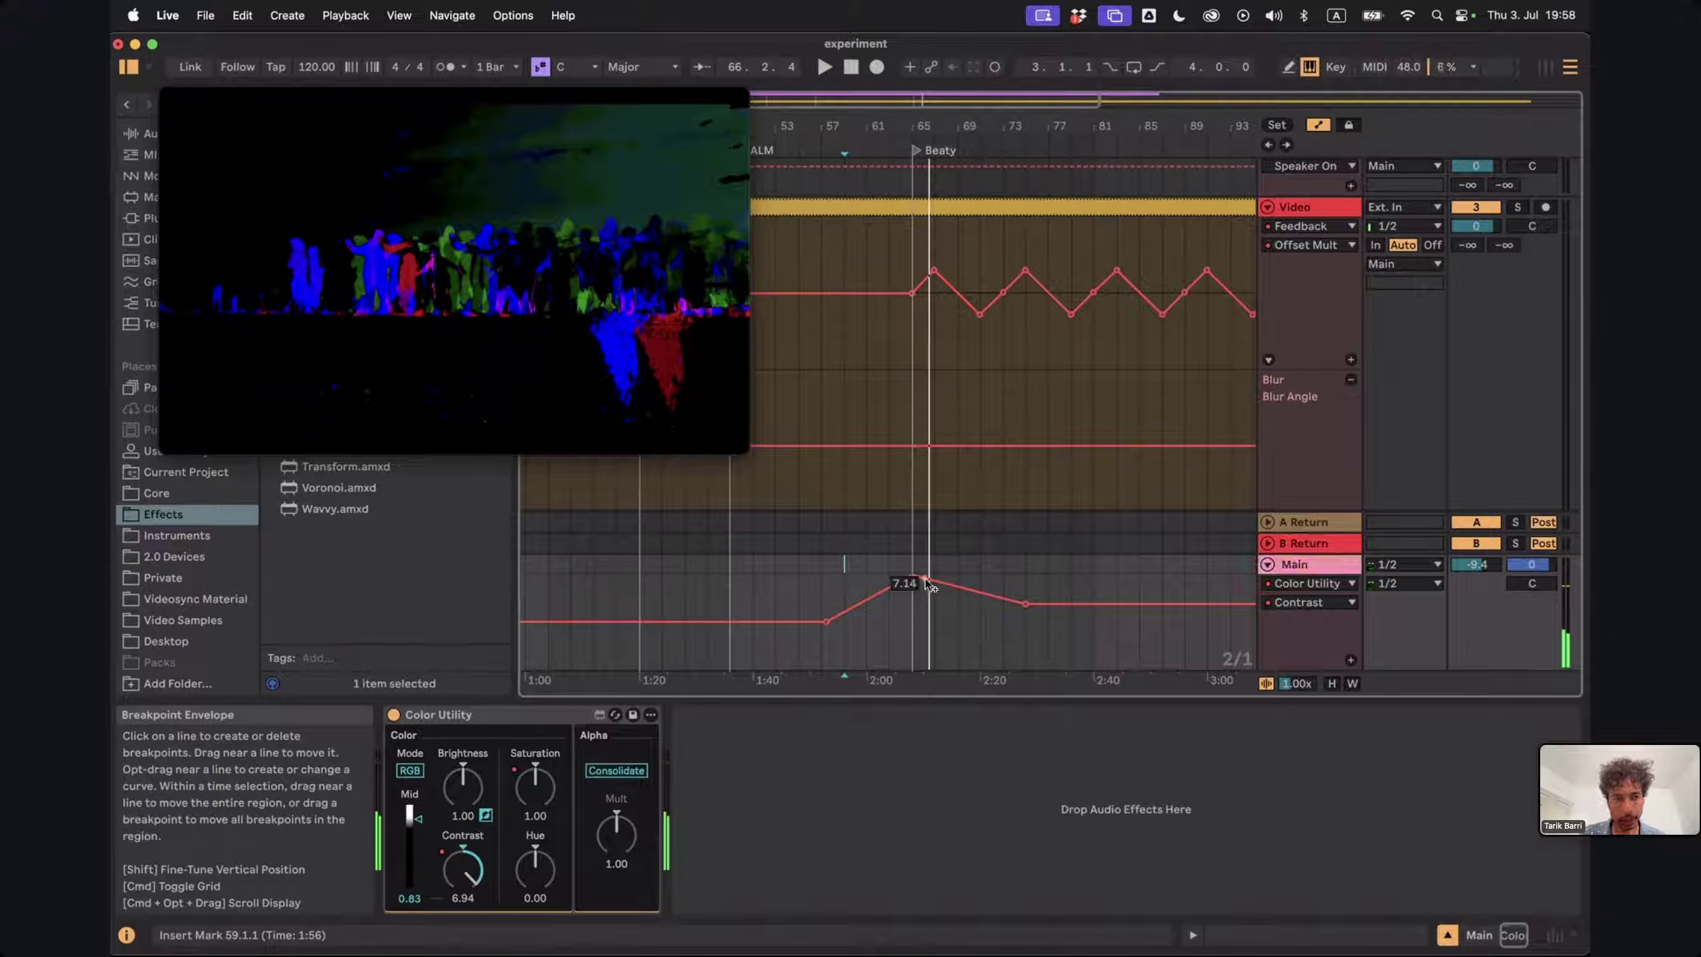
scroll(930, 585, "down", 2)
left_click_drag(929, 581, 917, 608)
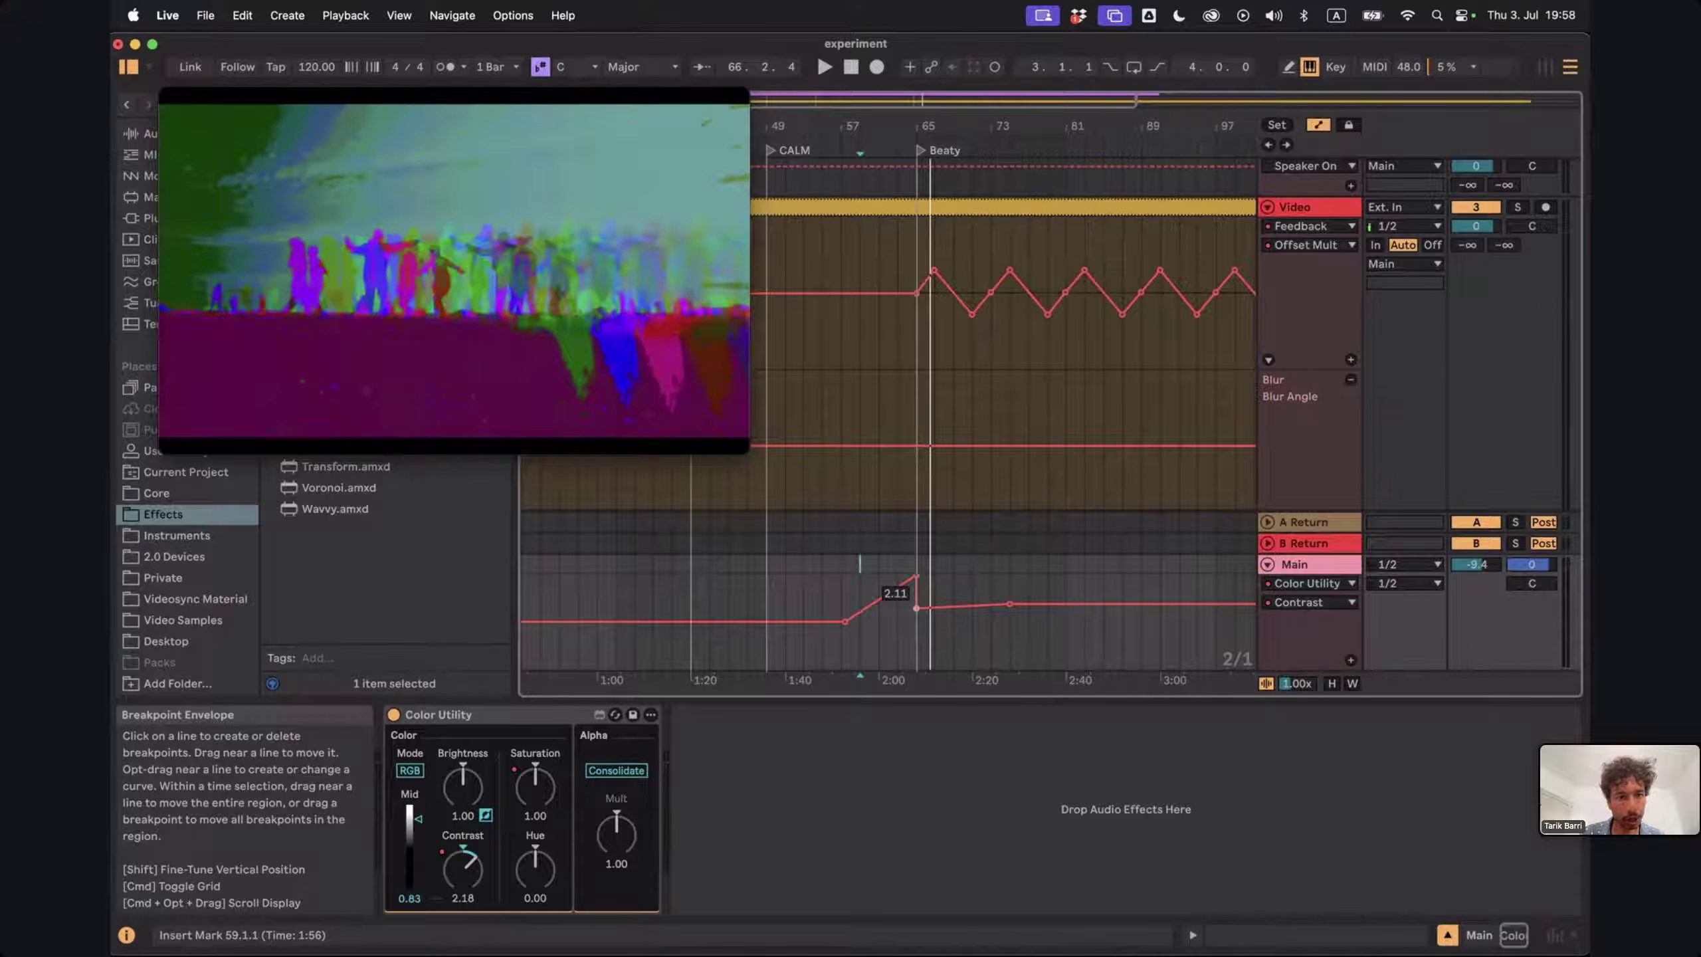
left_click(901, 621)
key("space")
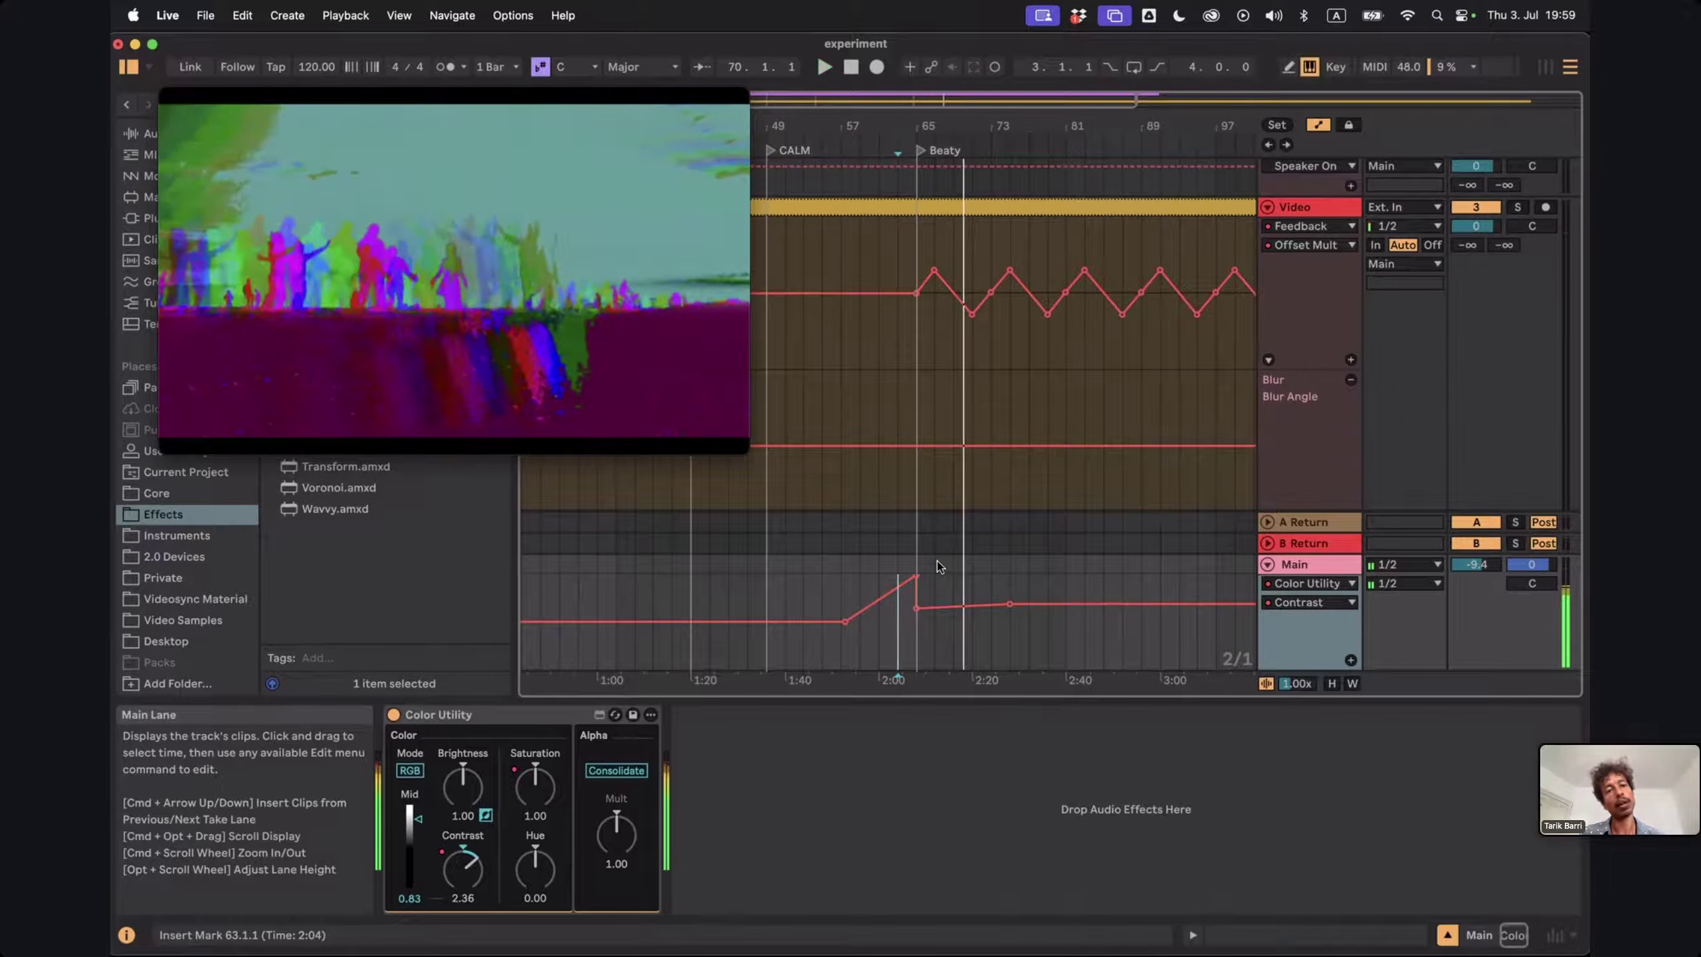
Move the Videosync output window to uncover the CALM and Beaty sections of the arrangement, and select the Video track
left_click_drag(532, 189, 1336, 205)
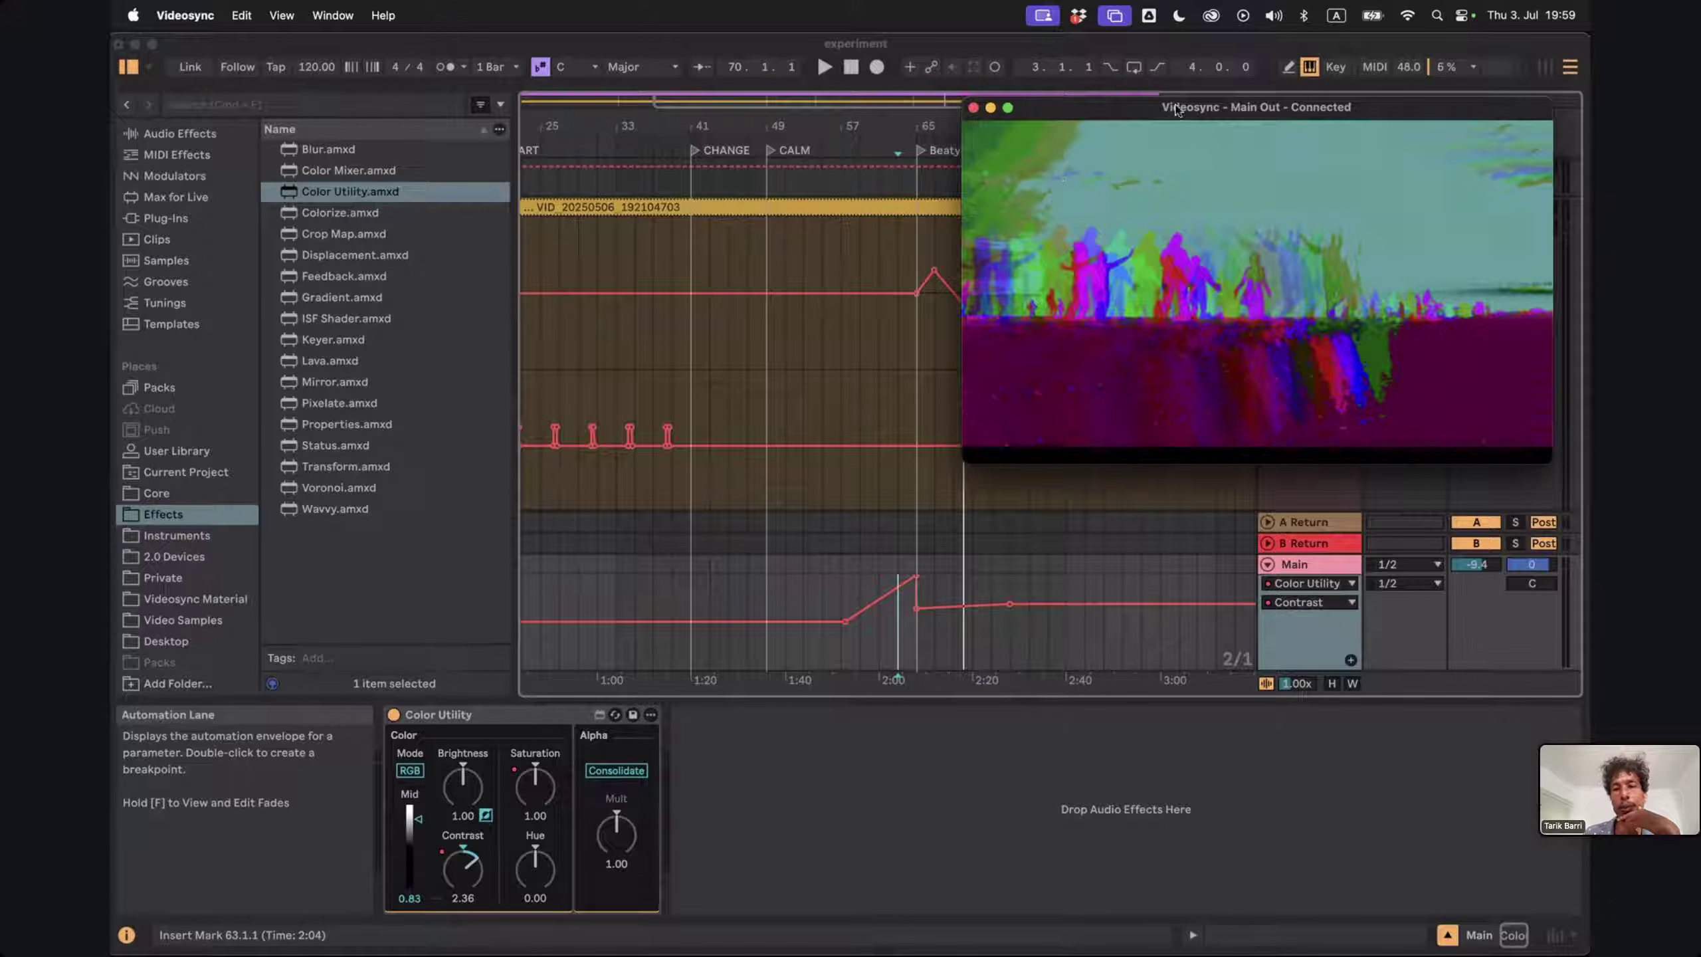
left_click_drag(1201, 107, 359, 45)
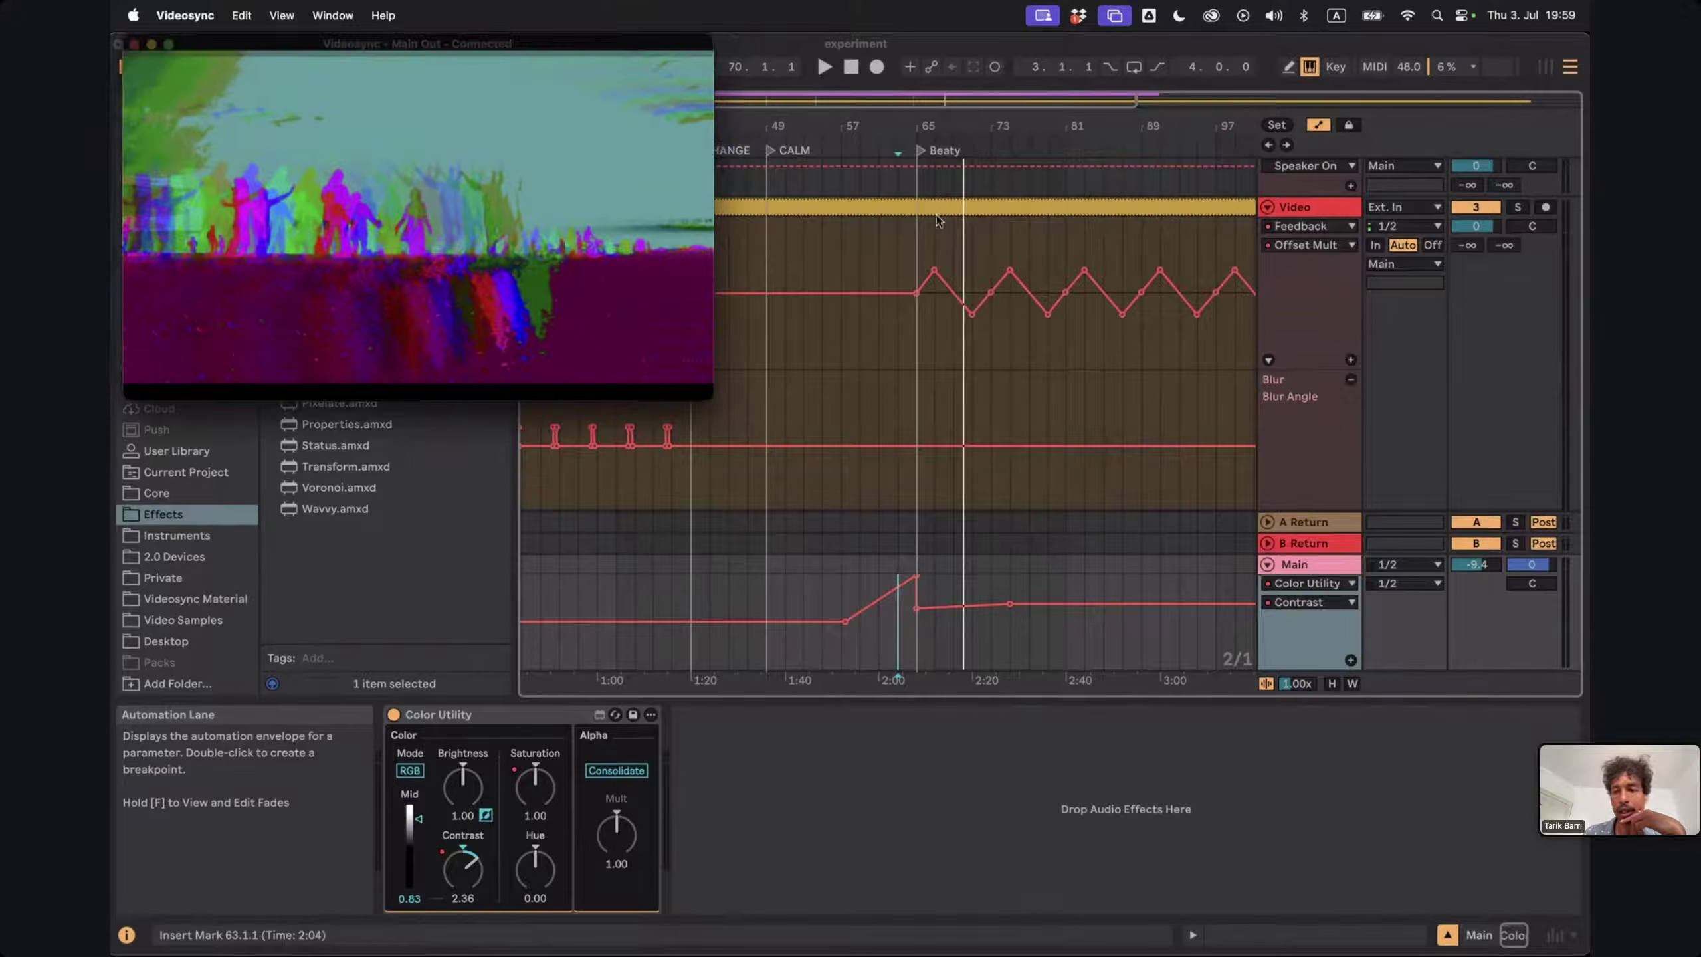
left_click(1305, 209)
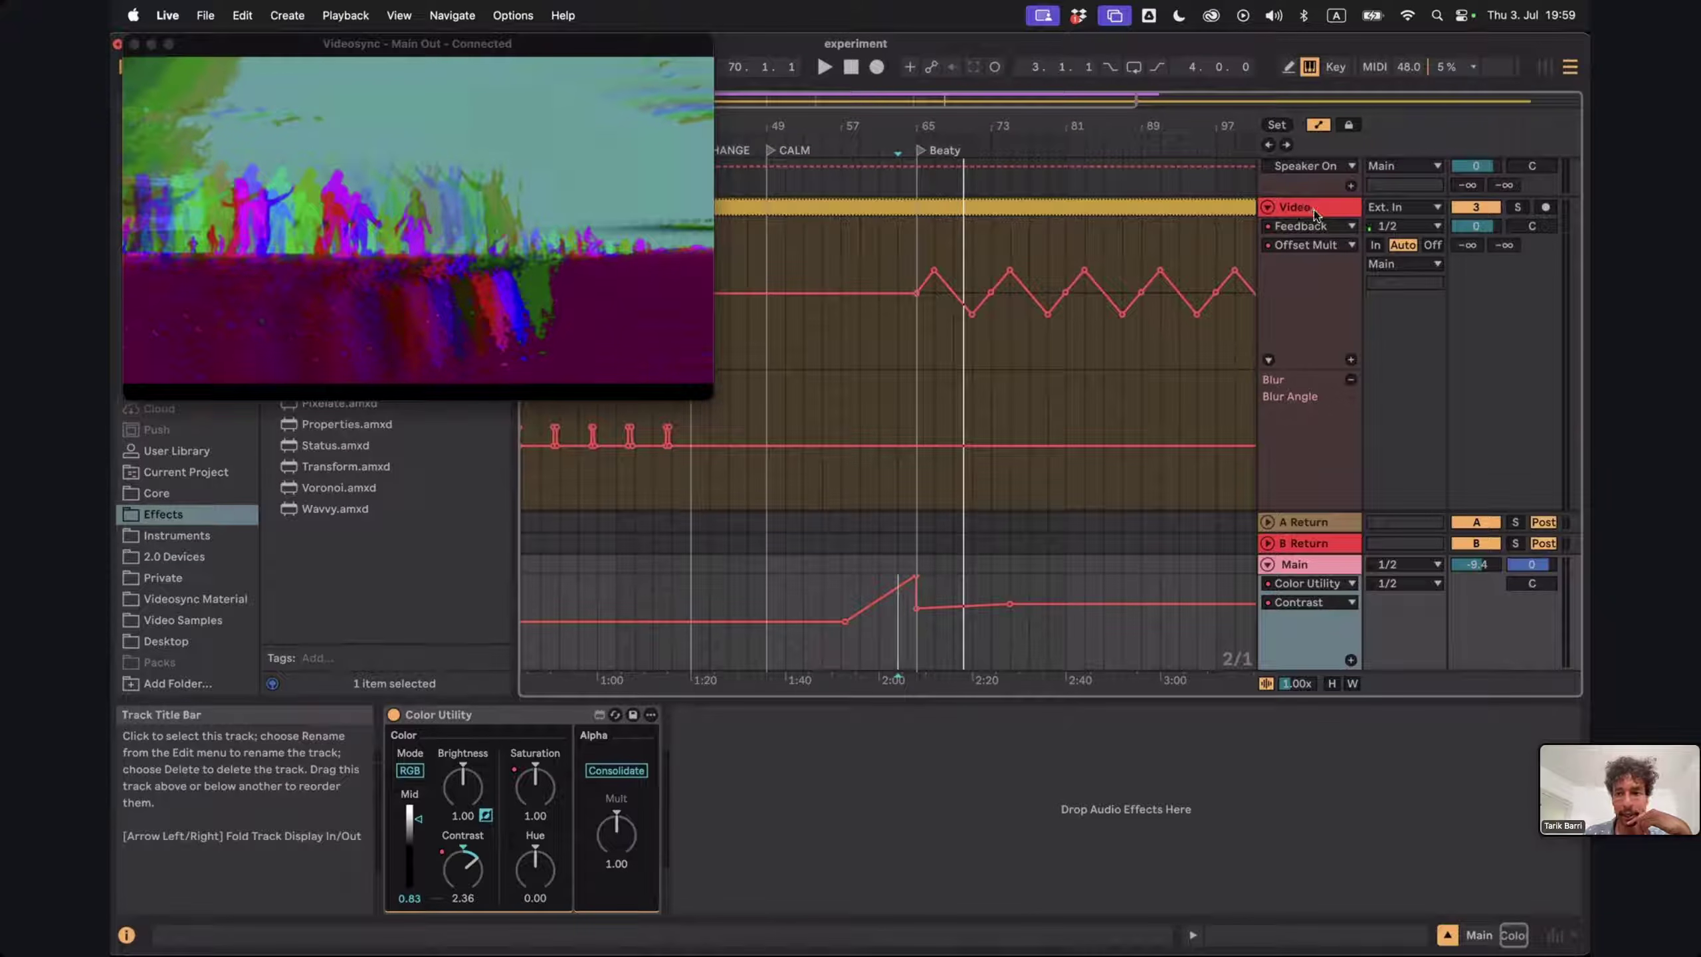
Show the Video track's Transform Scale X automation in the arrangement
left_click(1314, 213)
scroll(1000, 795, "left", 10)
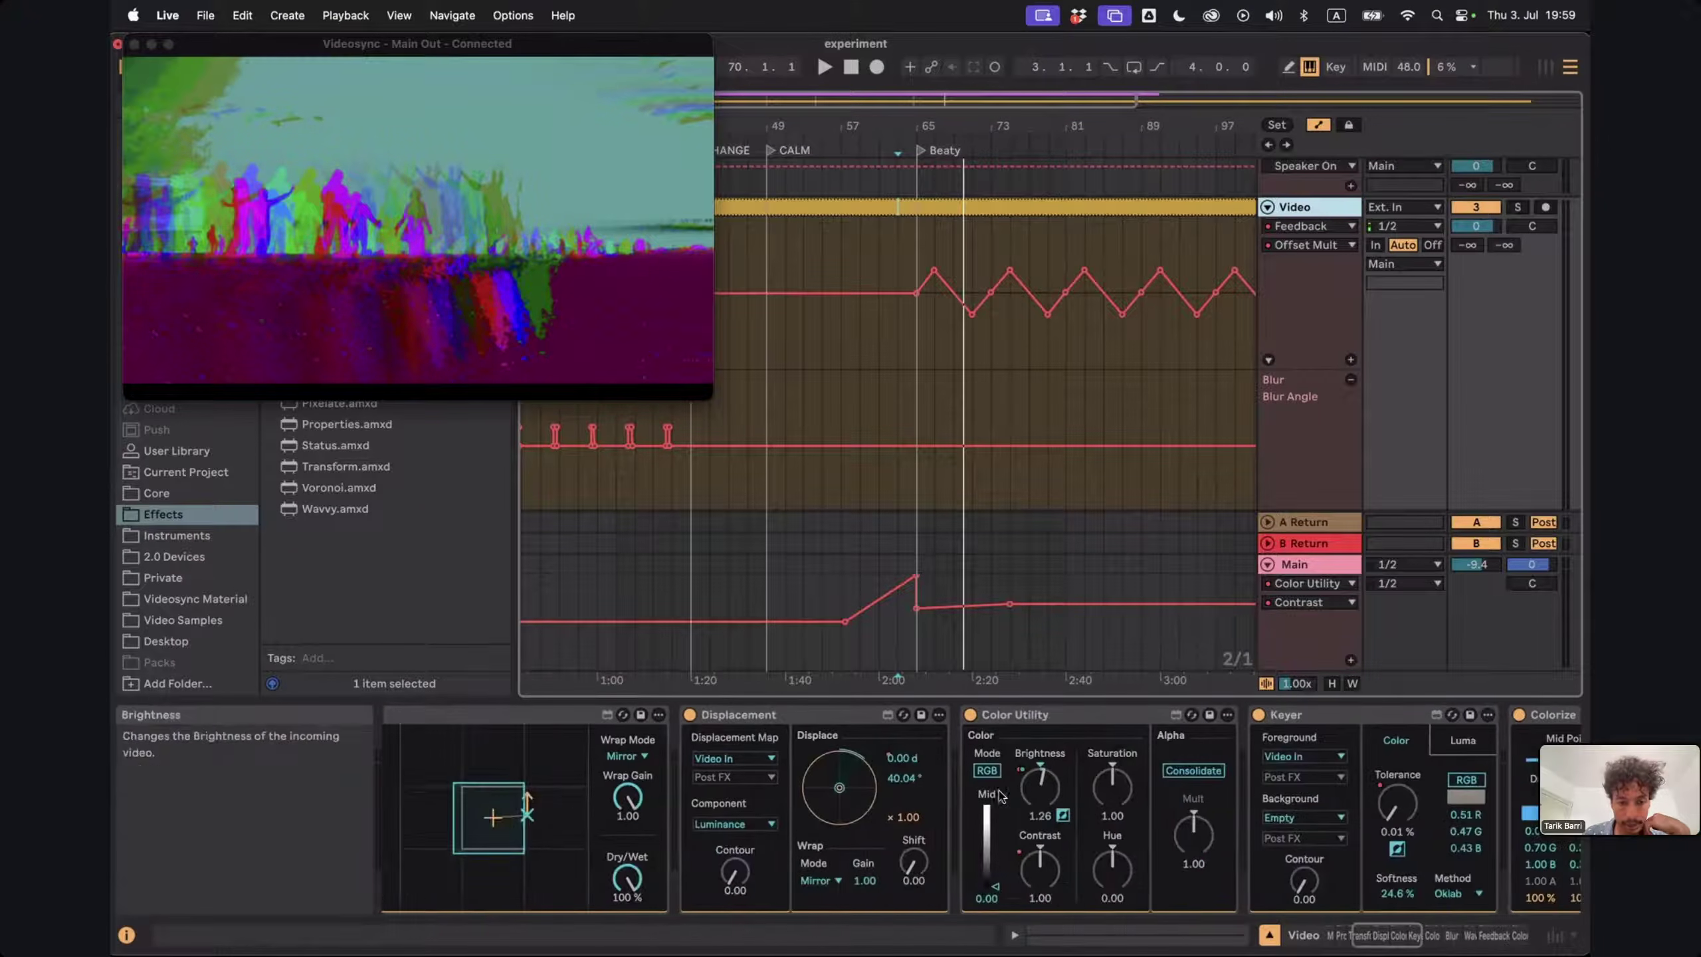
scroll(891, 778, "left", 3)
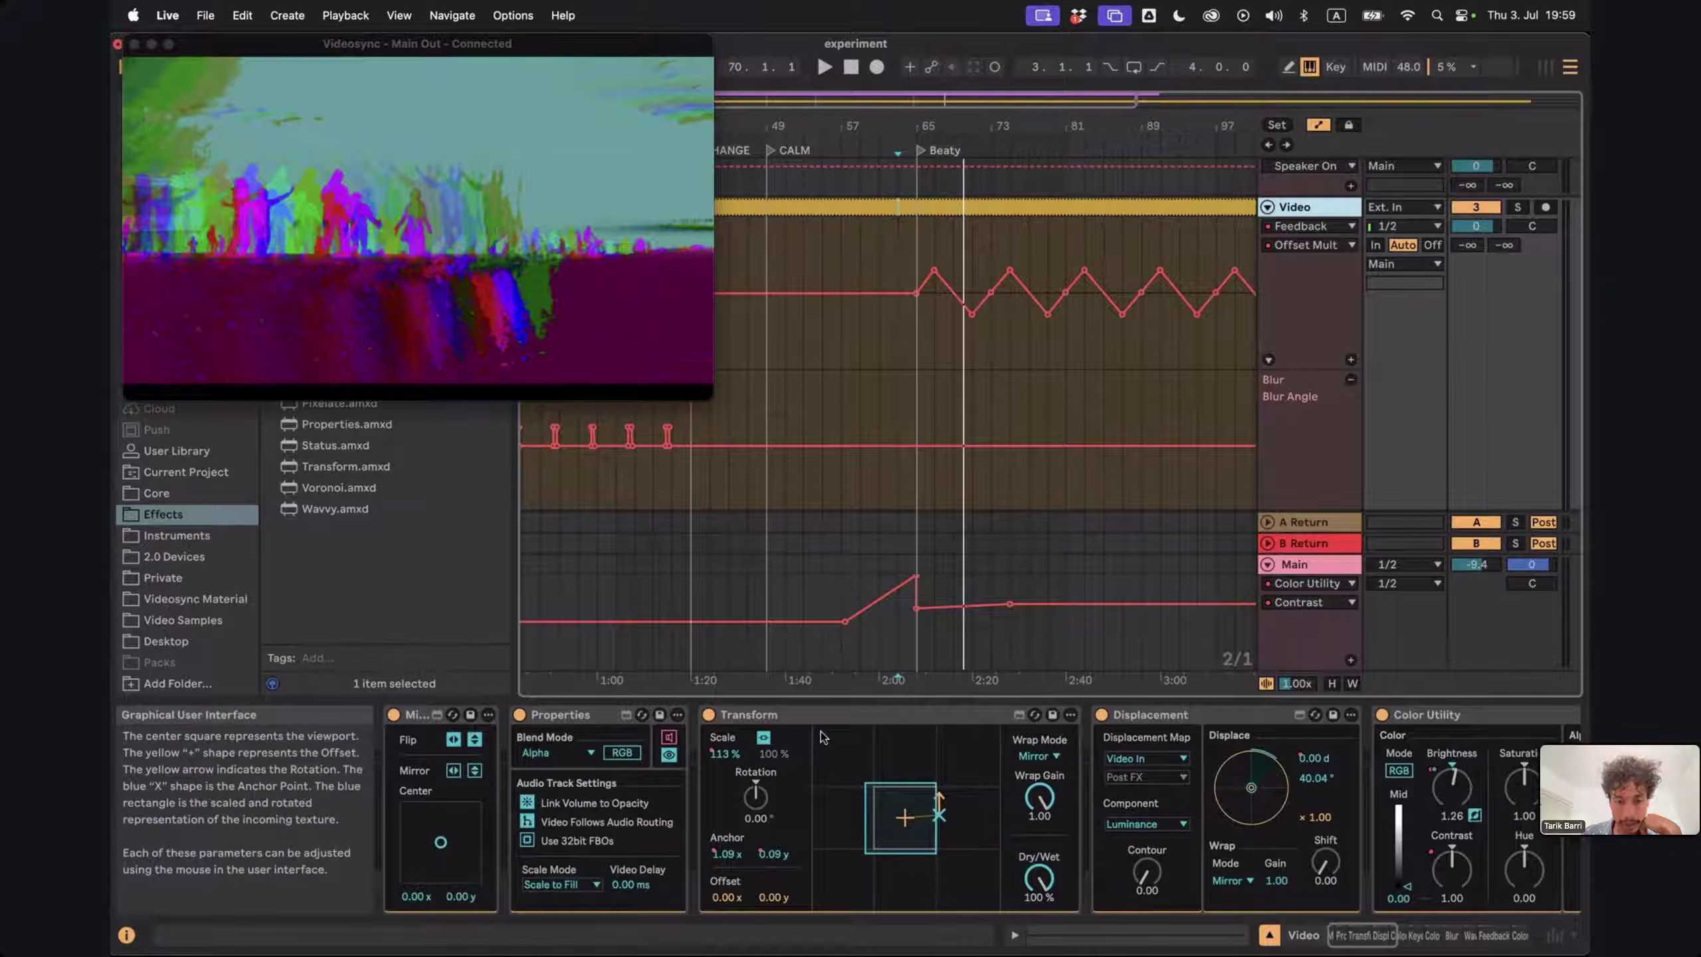
left_click(721, 753)
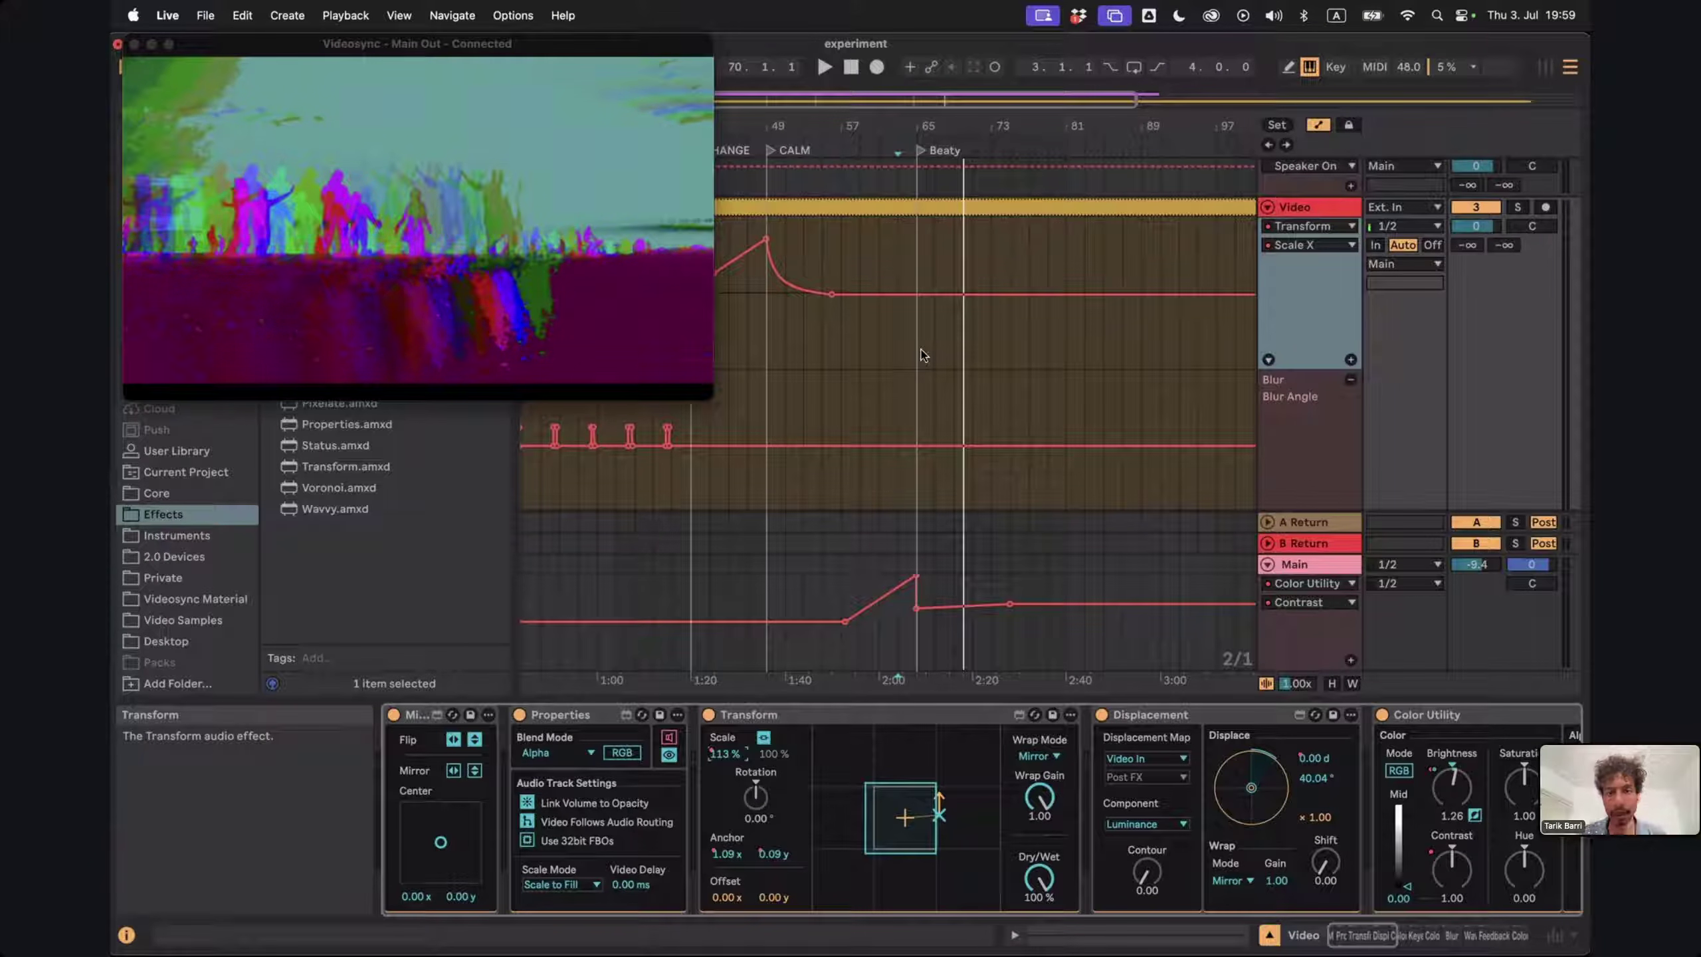
Try a Blur Angle automation jump at bar 65 that rises to 360° by bar 69, preview it and undo the change
left_click(916, 444)
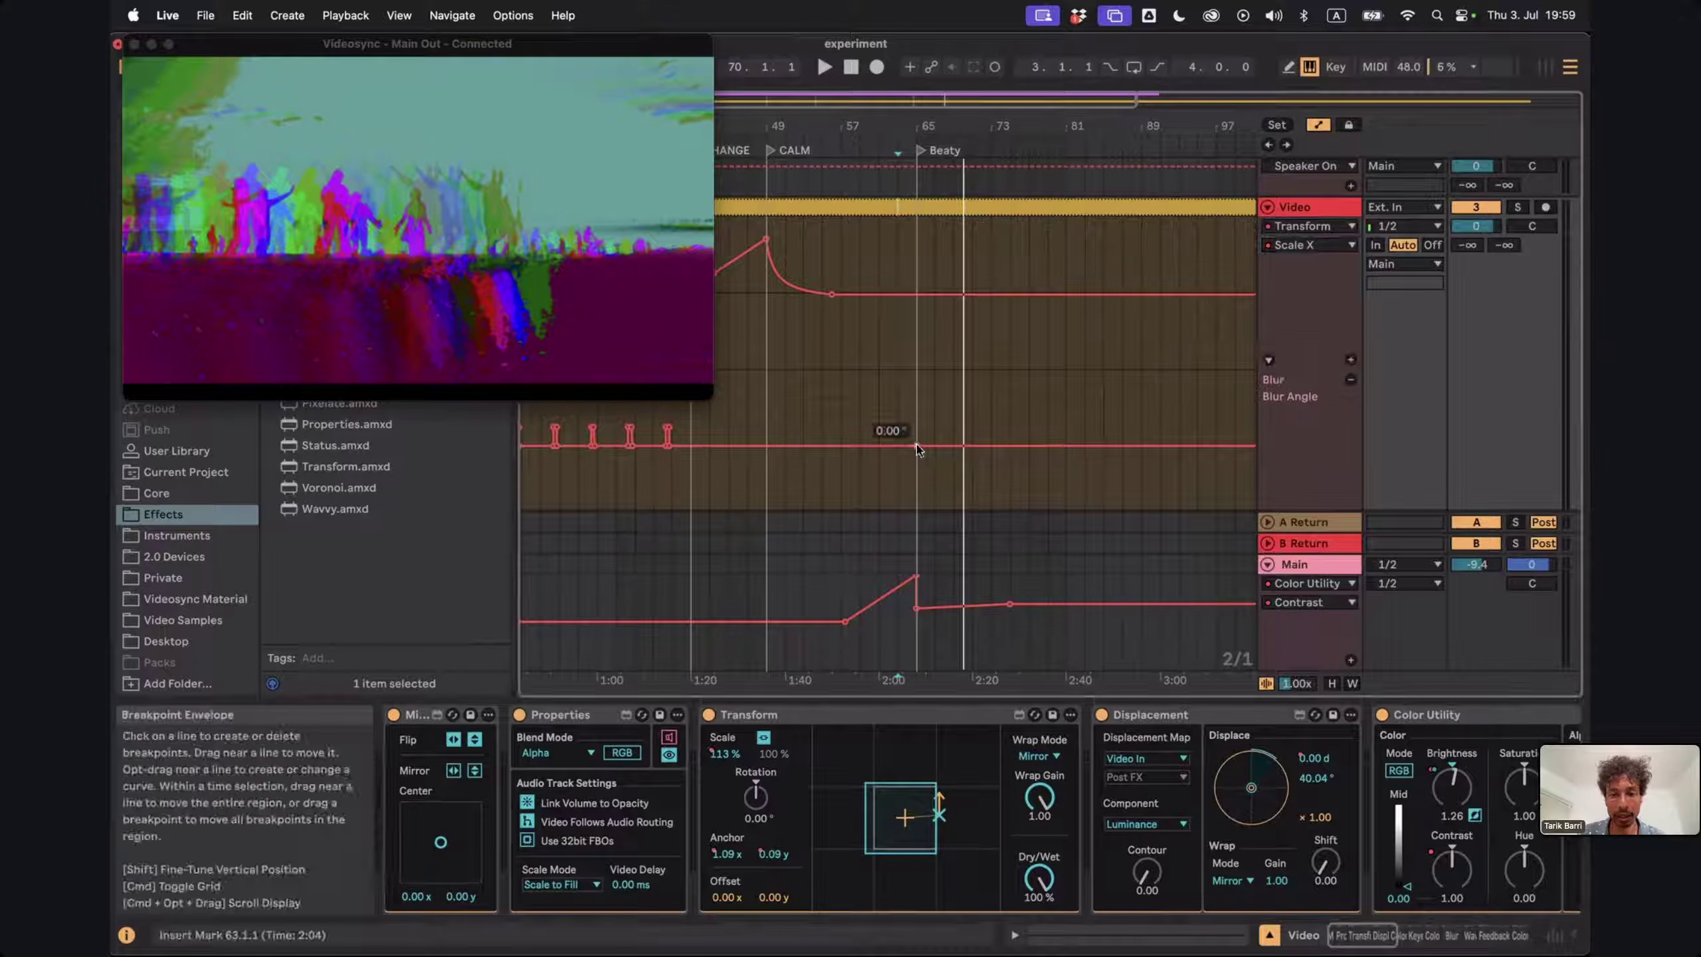
key("space")
left_click_drag(915, 446, 916, 418)
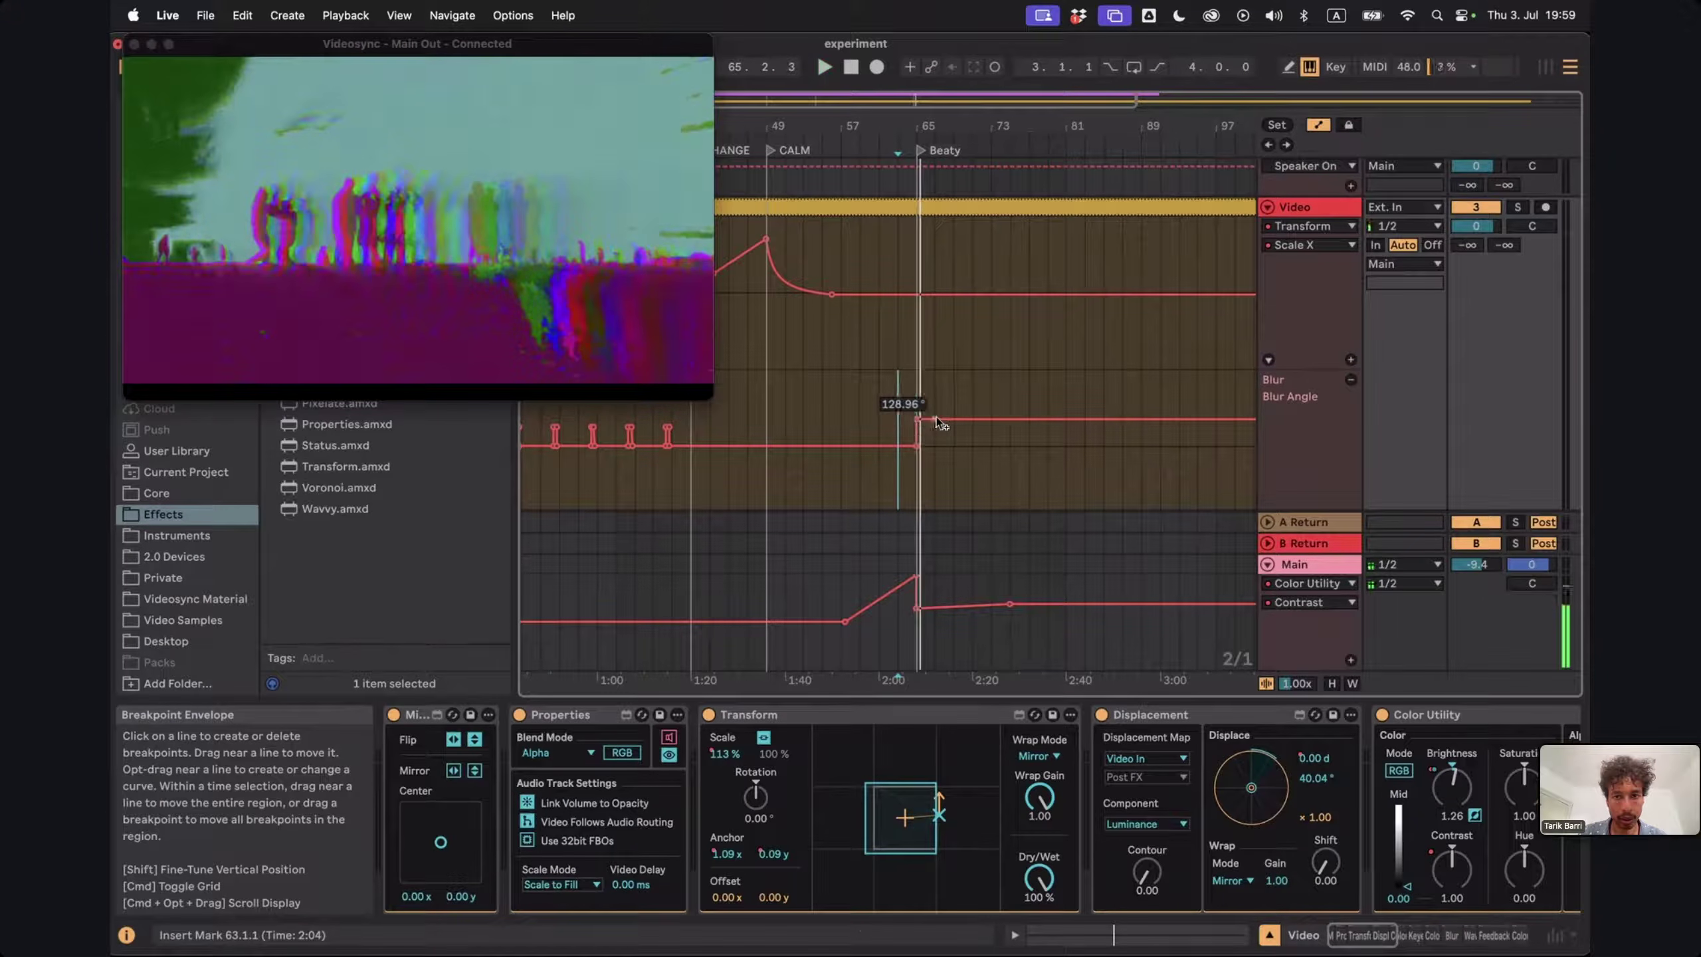
left_click_drag(934, 419, 952, 400)
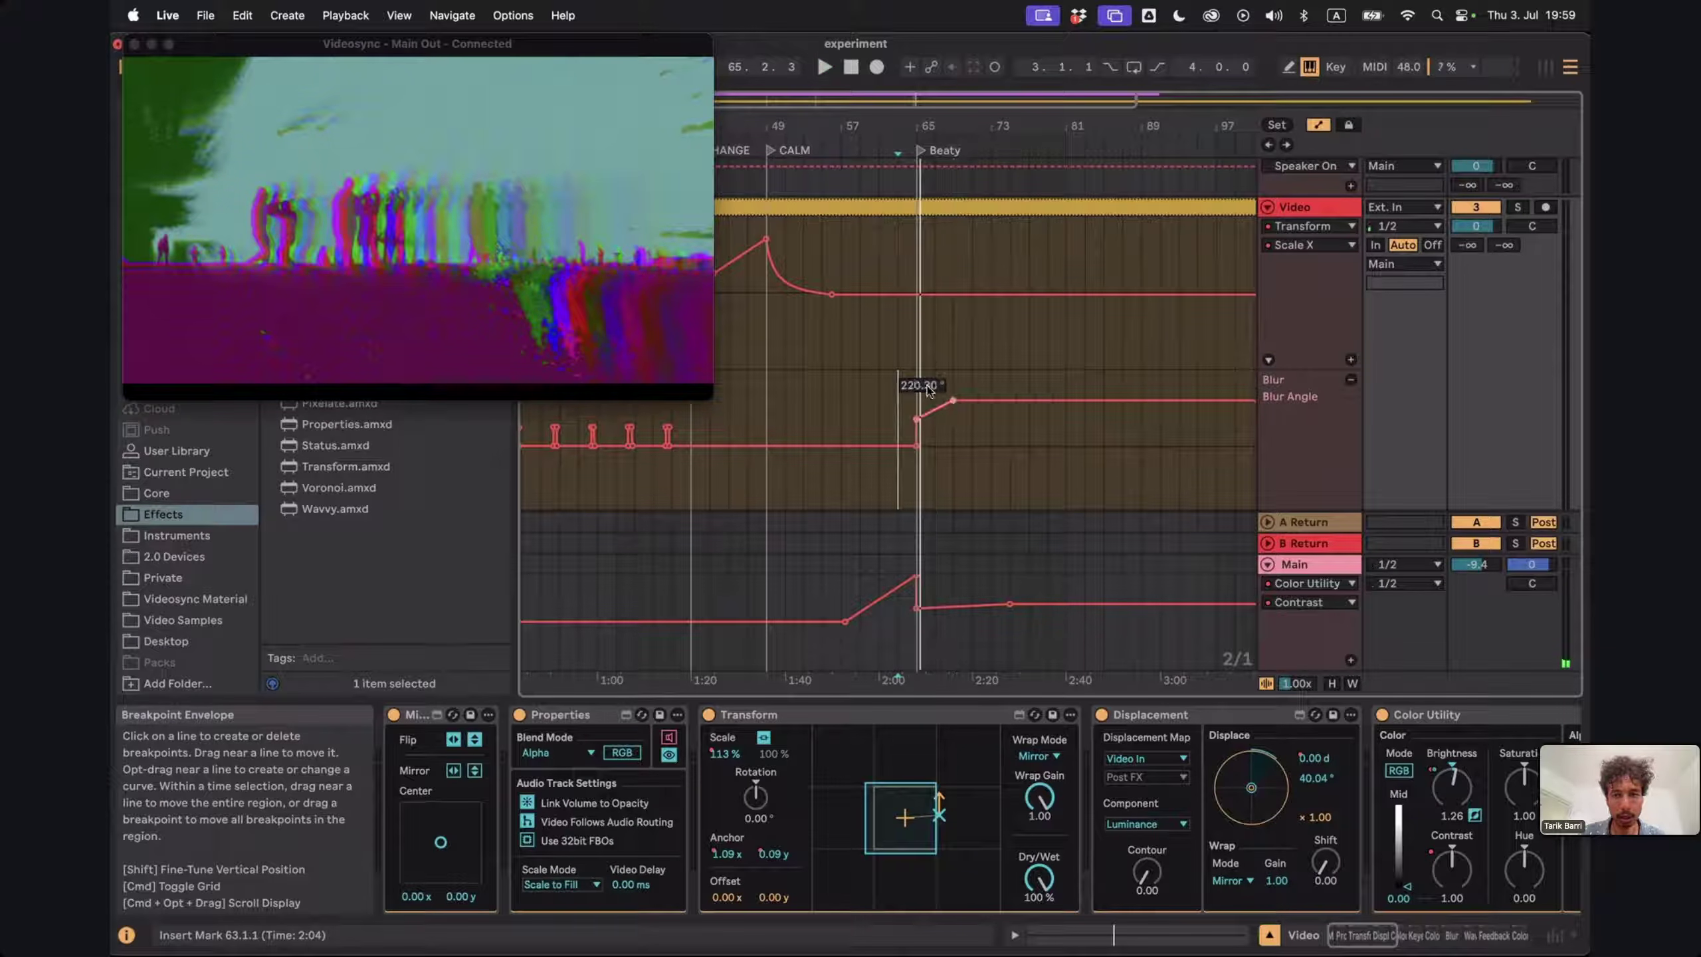
left_click(919, 389)
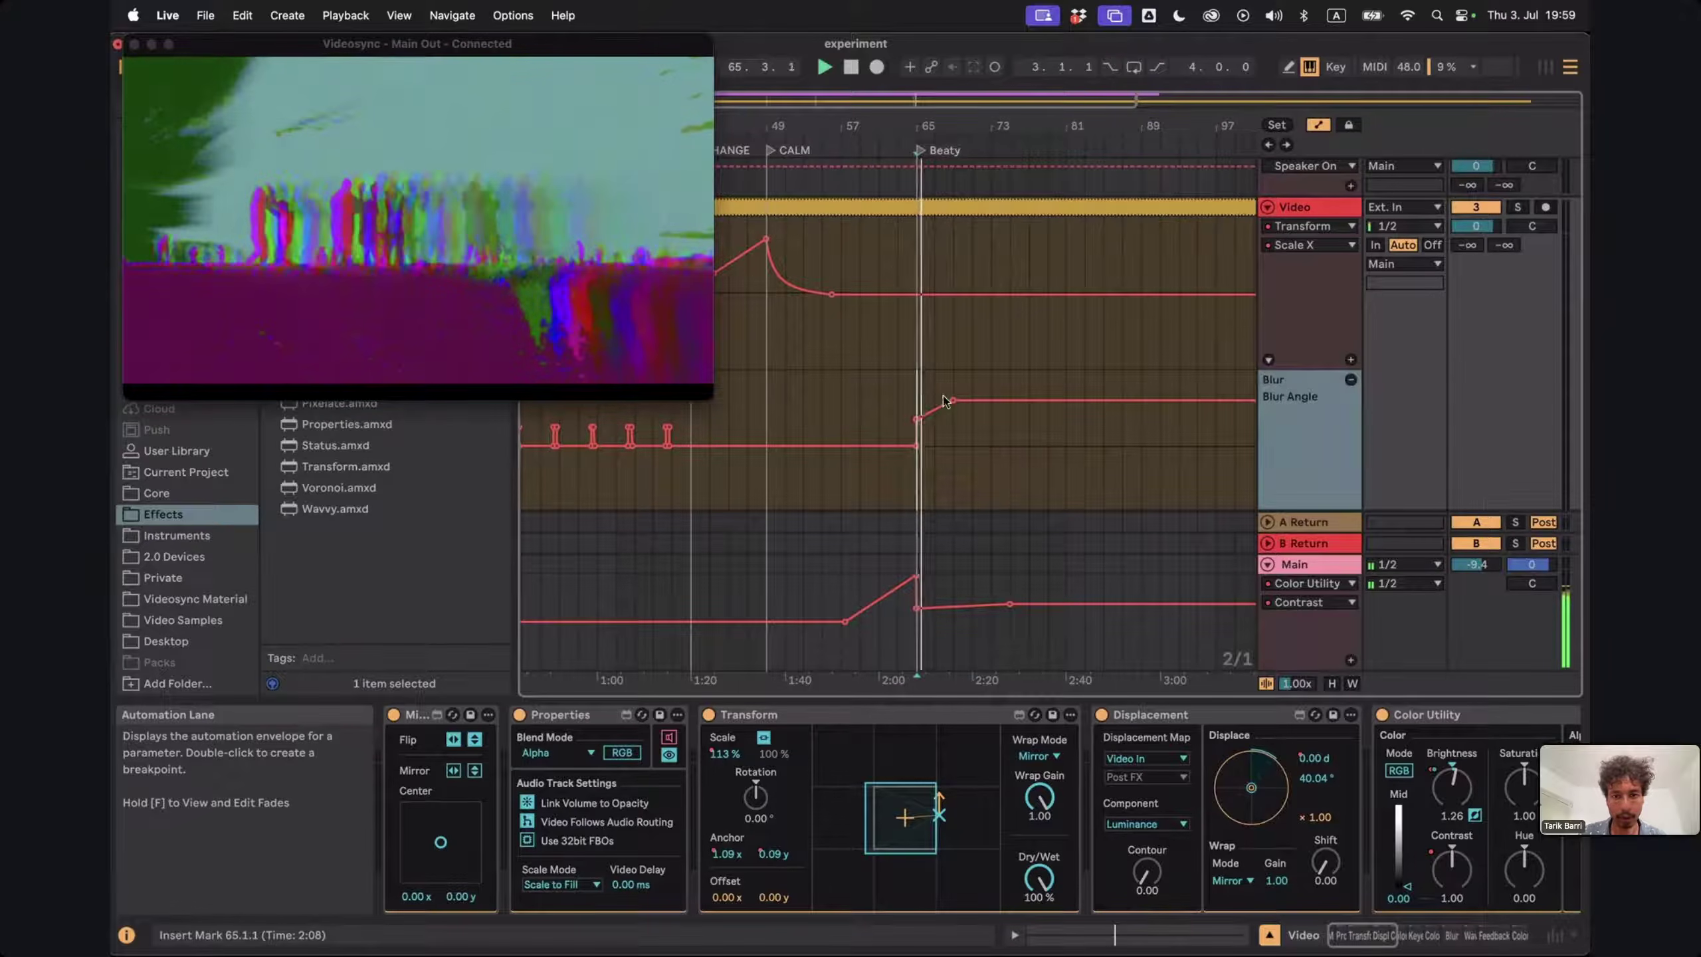
left_click_drag(955, 400, 952, 372)
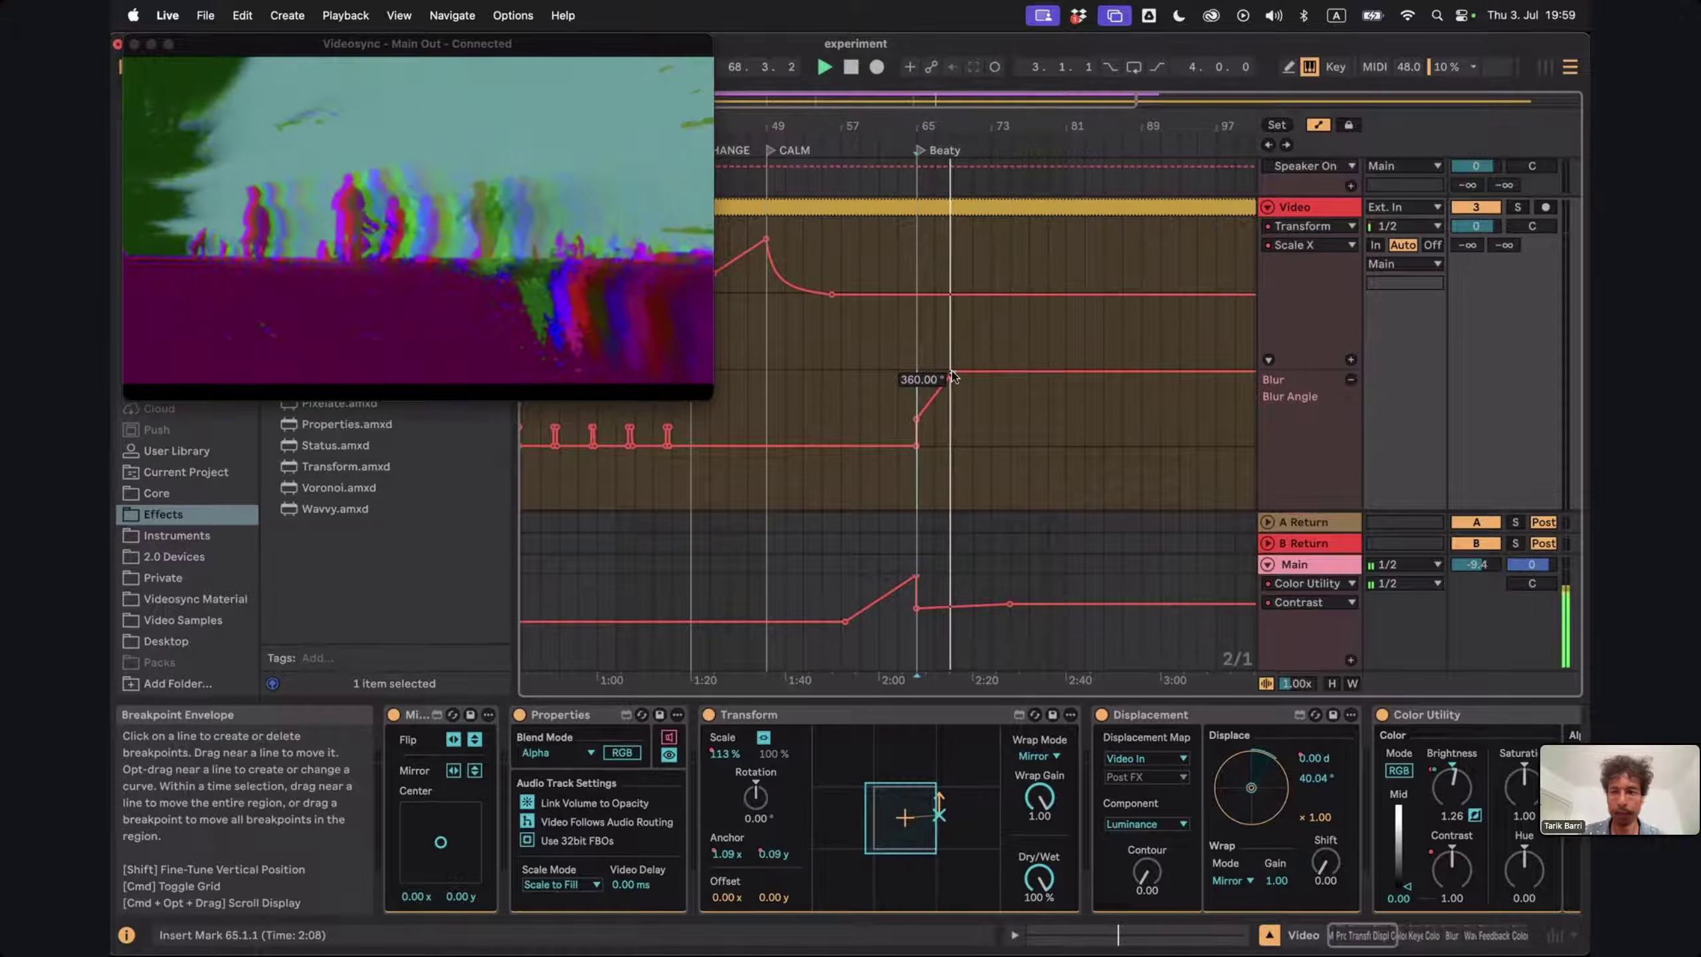
left_click_drag(953, 378, 953, 421)
key("super+z")
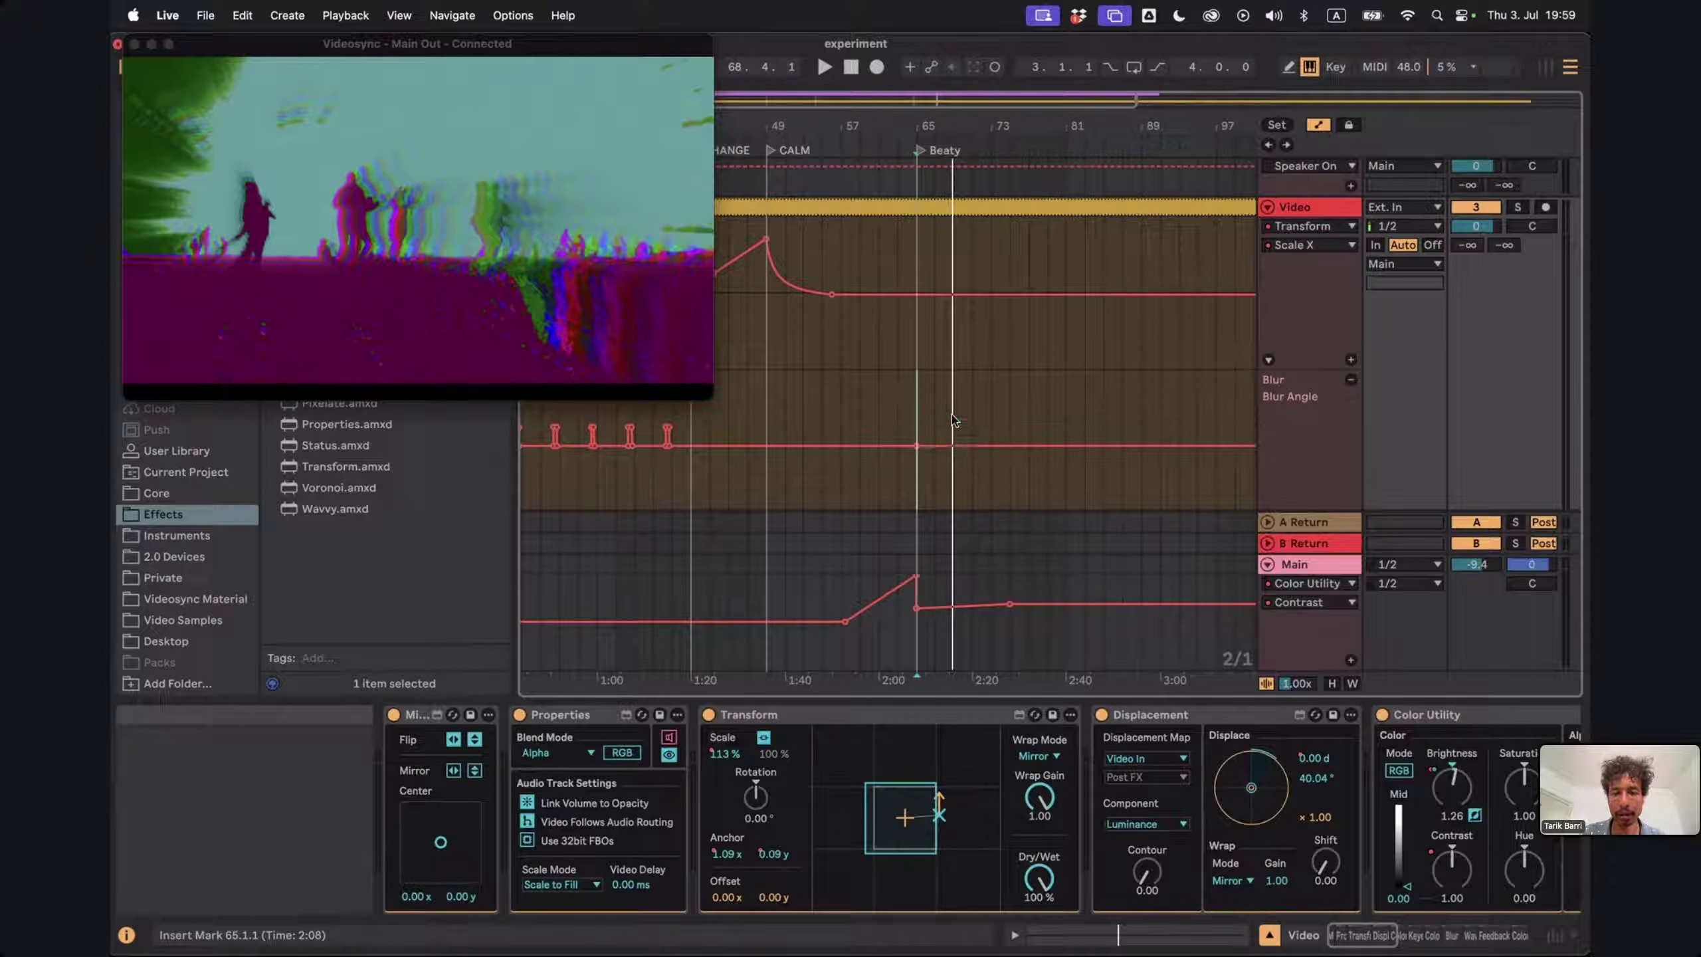
Make the Video track's Scale X automation jump up at bar 65 and ease down by bar 69, previewing it from bar 63
left_click(915, 294)
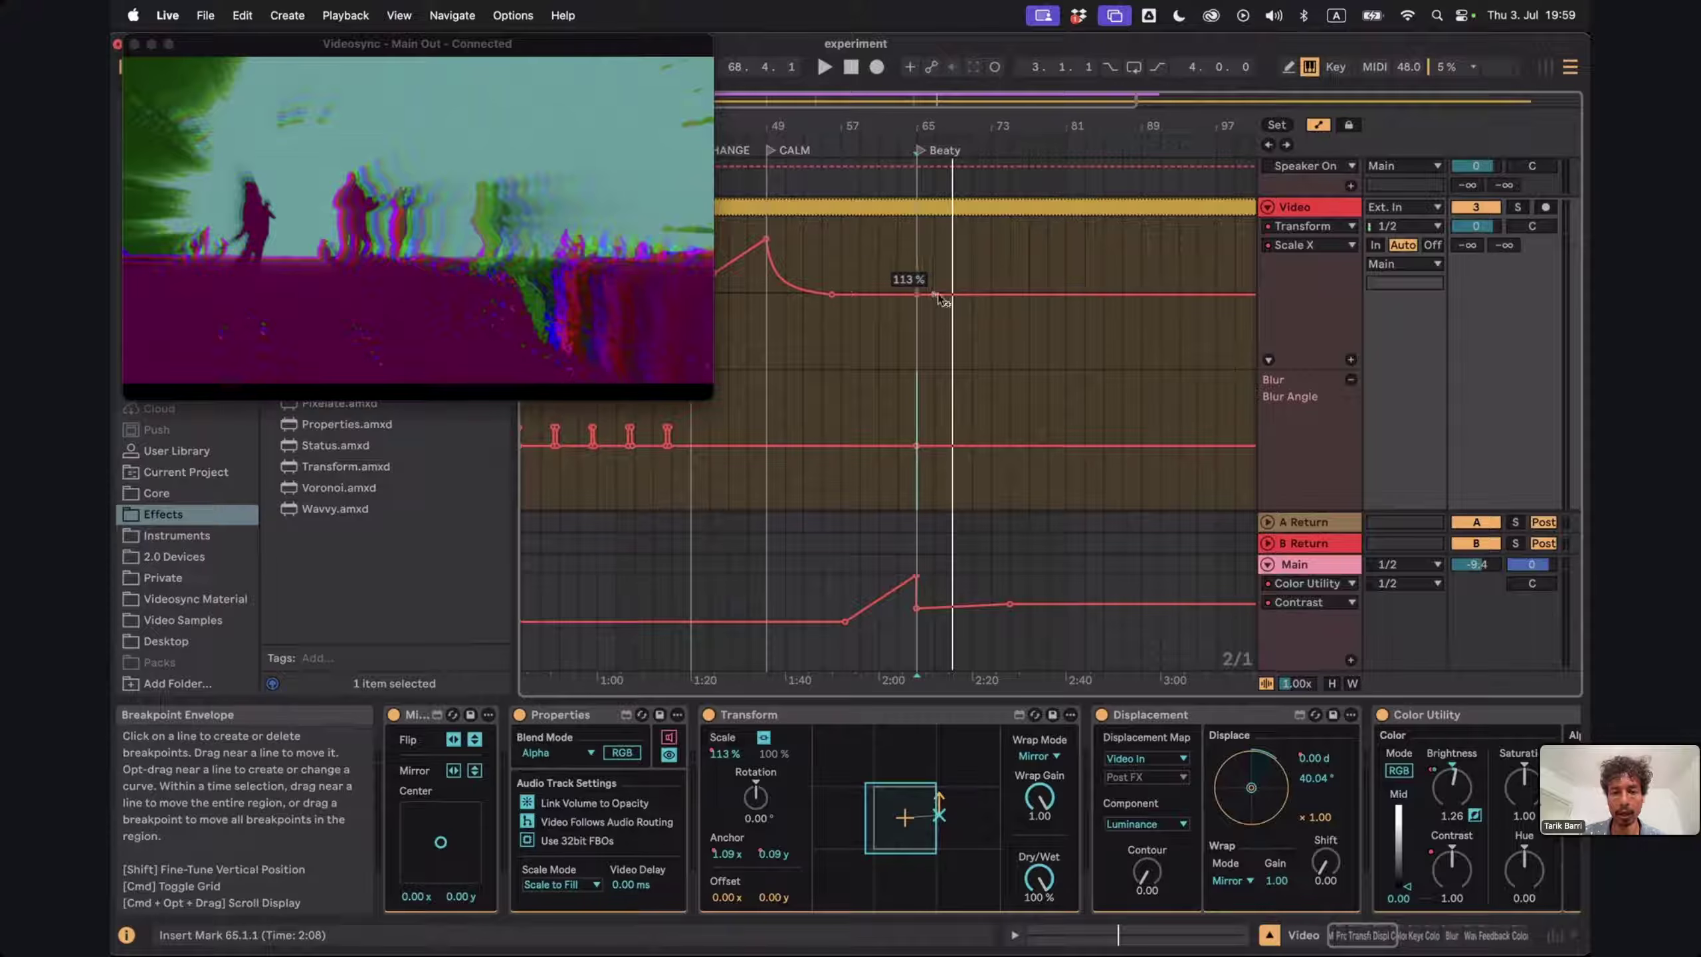
left_click_drag(949, 293, 917, 270)
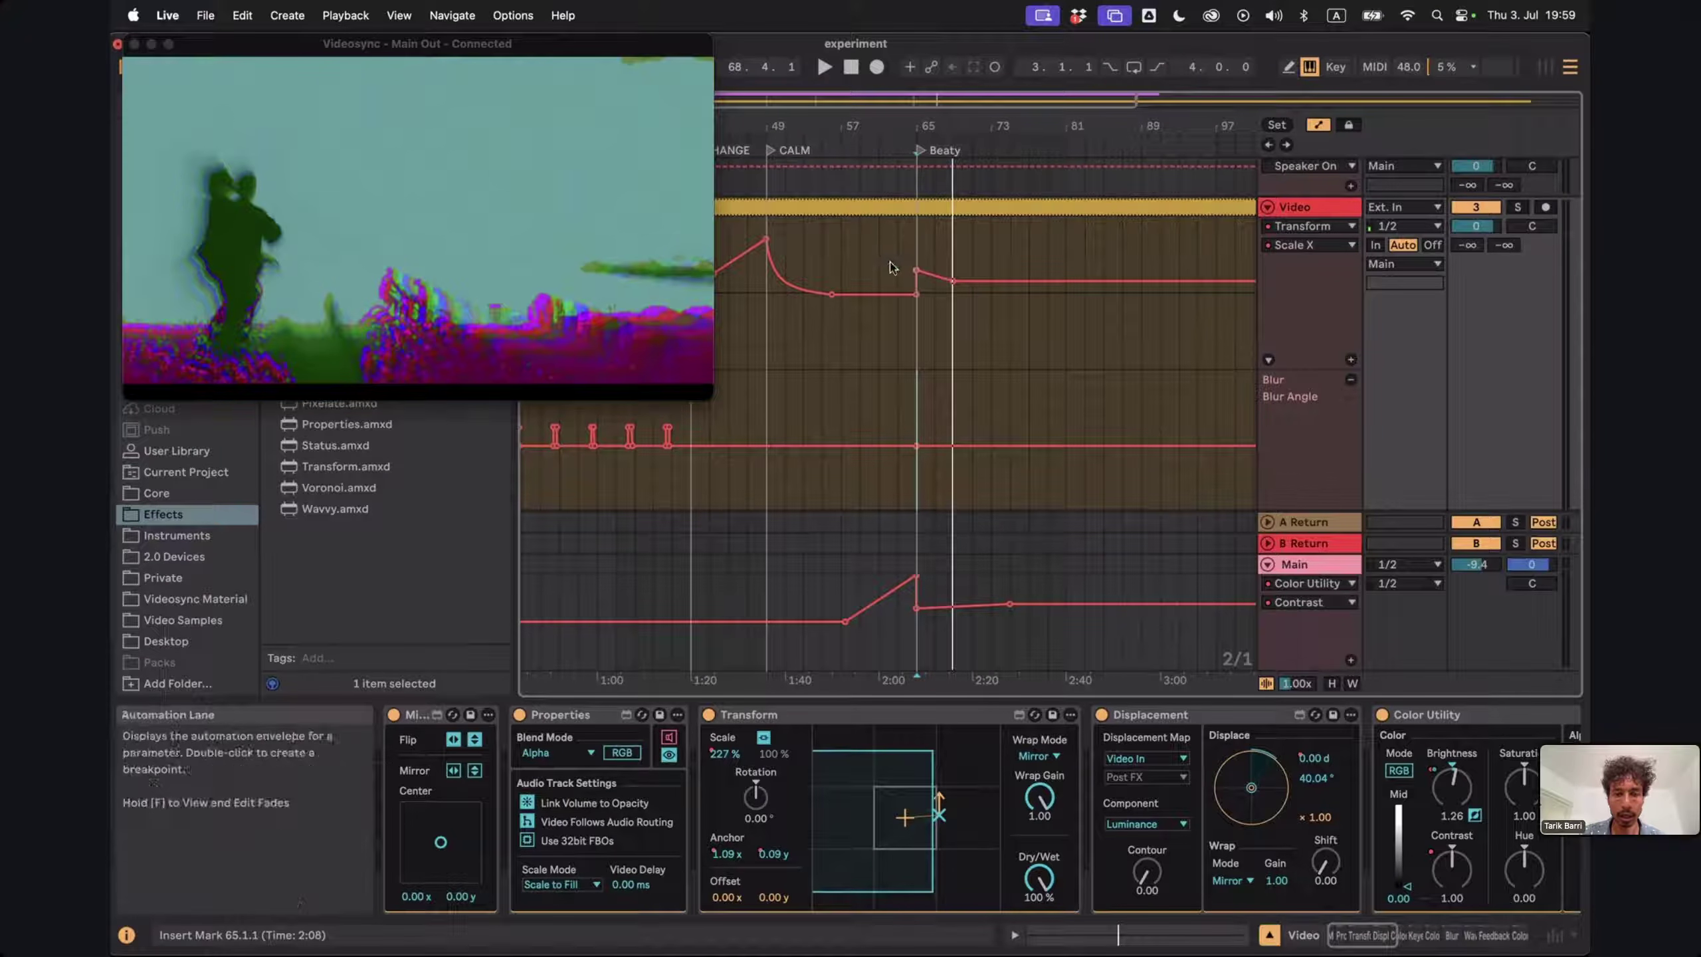
left_click(889, 260)
key("space")
mouse_move(951, 280)
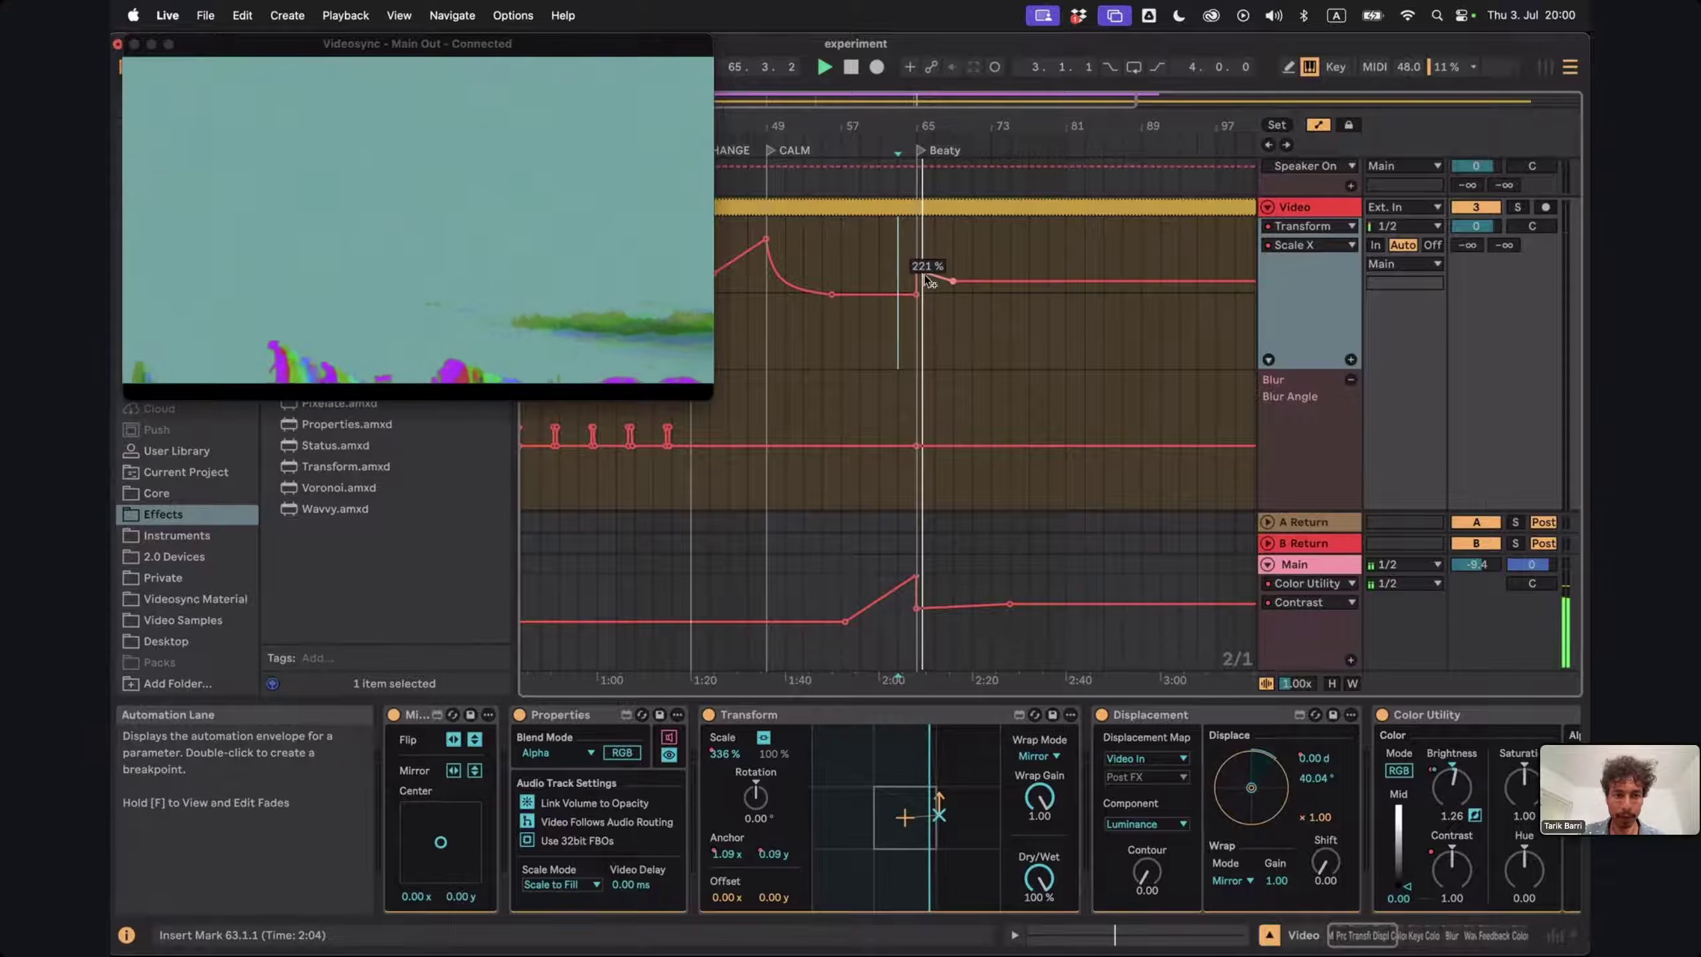
left_click_drag(920, 266, 920, 271)
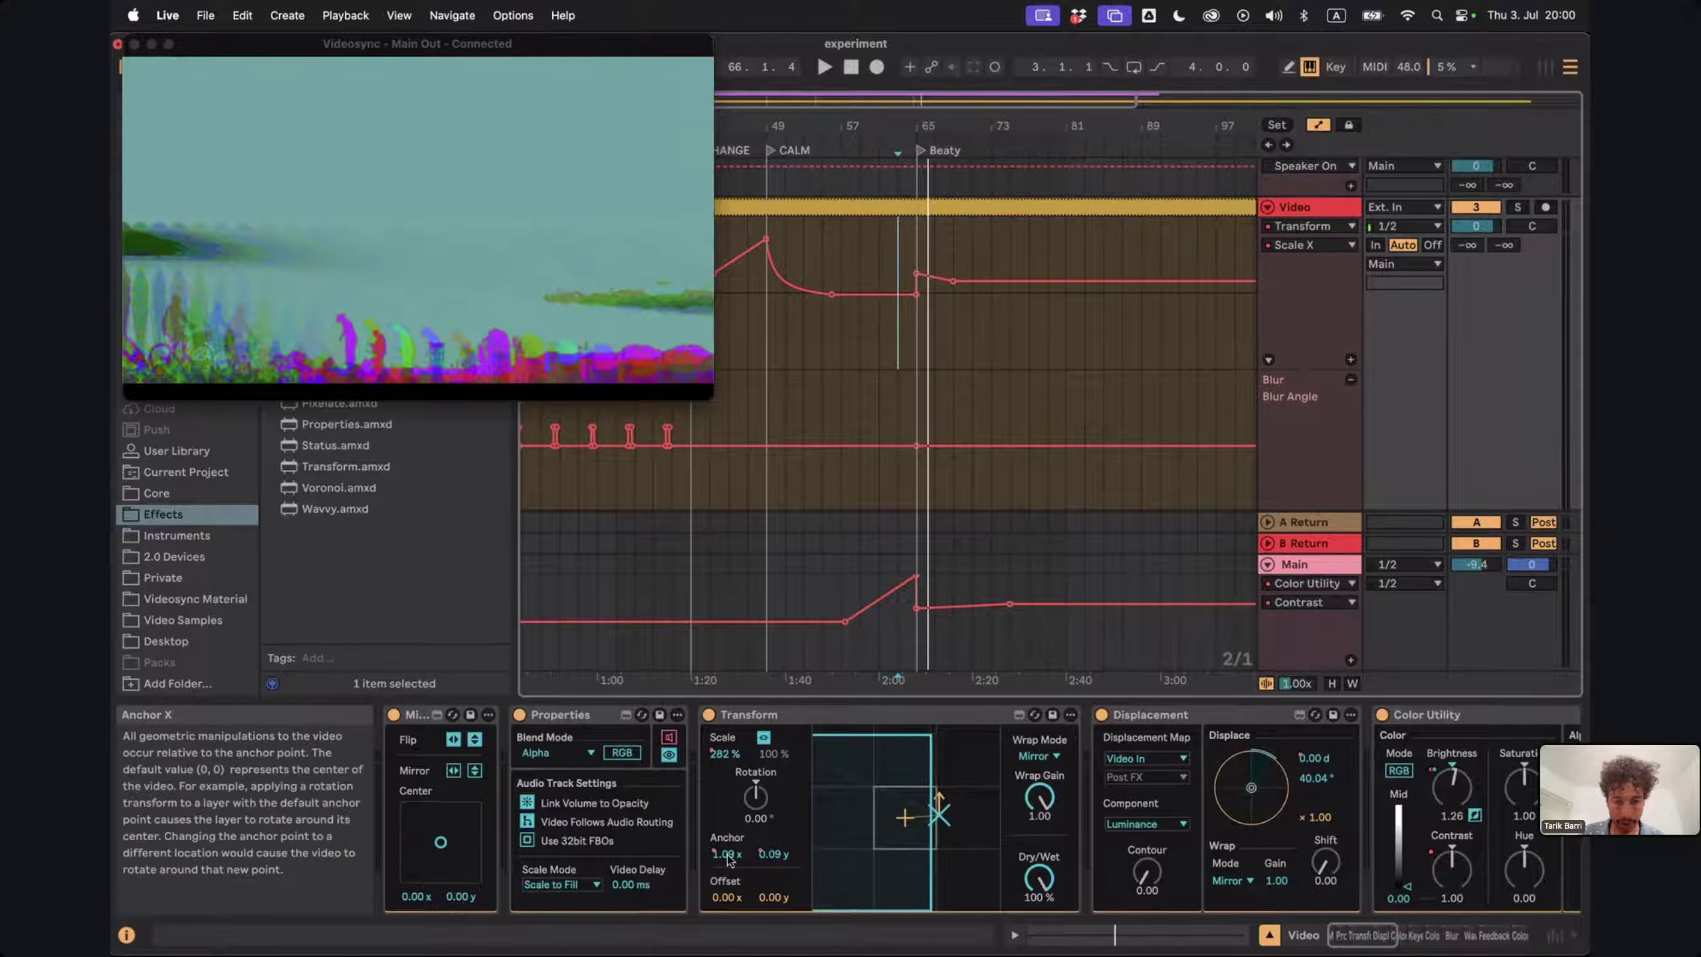
Make the Video track's Transform Anchor Y automation drop abruptly to -0.09 at bar 65
left_click(773, 855)
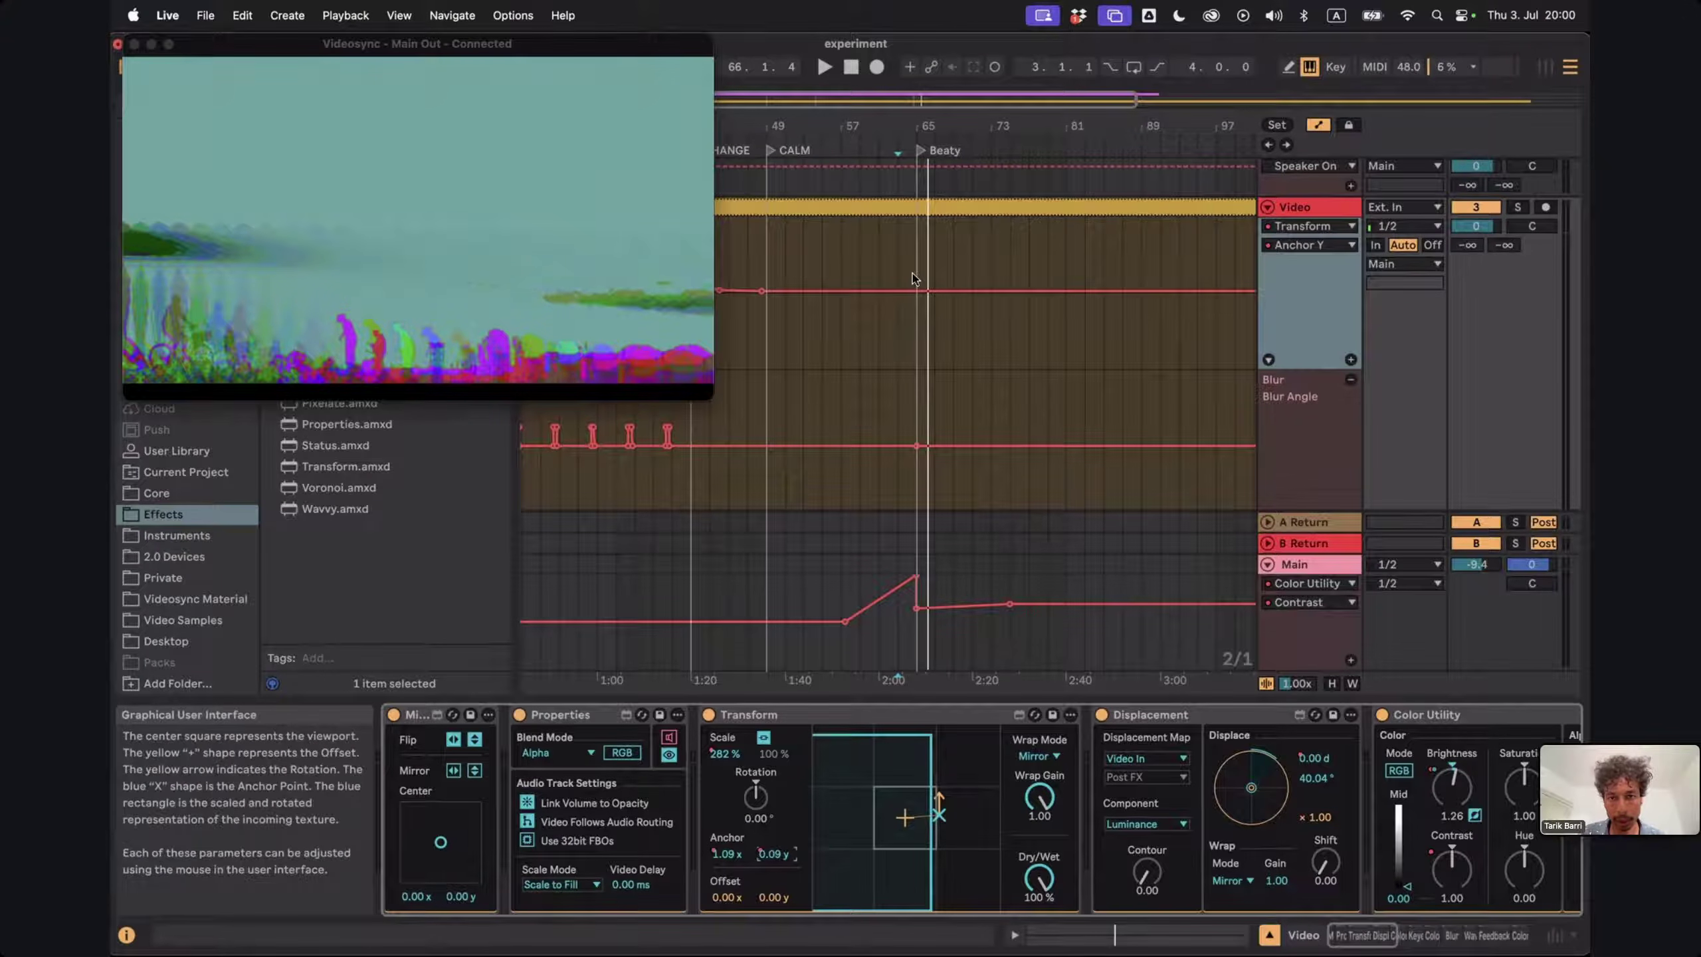
left_click(919, 296)
mouse_move(933, 297)
left_mouse_down()
mouse_move(934, 317)
mouse_move(916, 300)
left_mouse_up()
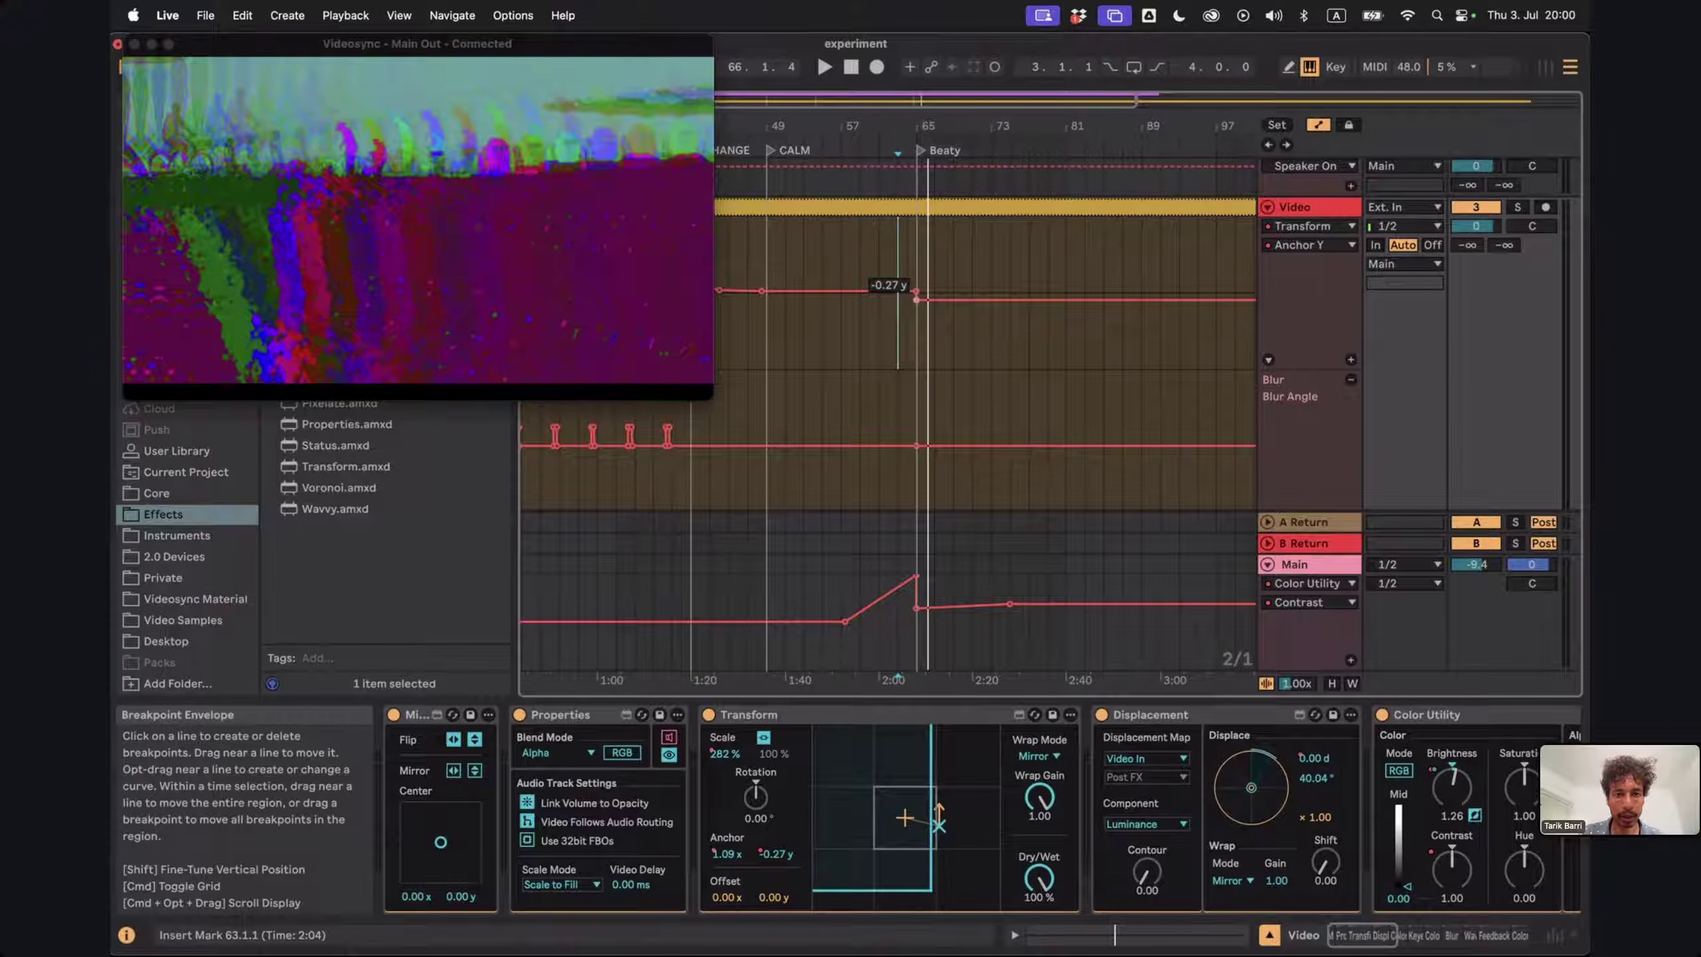
left_click_drag(917, 300, 916, 295)
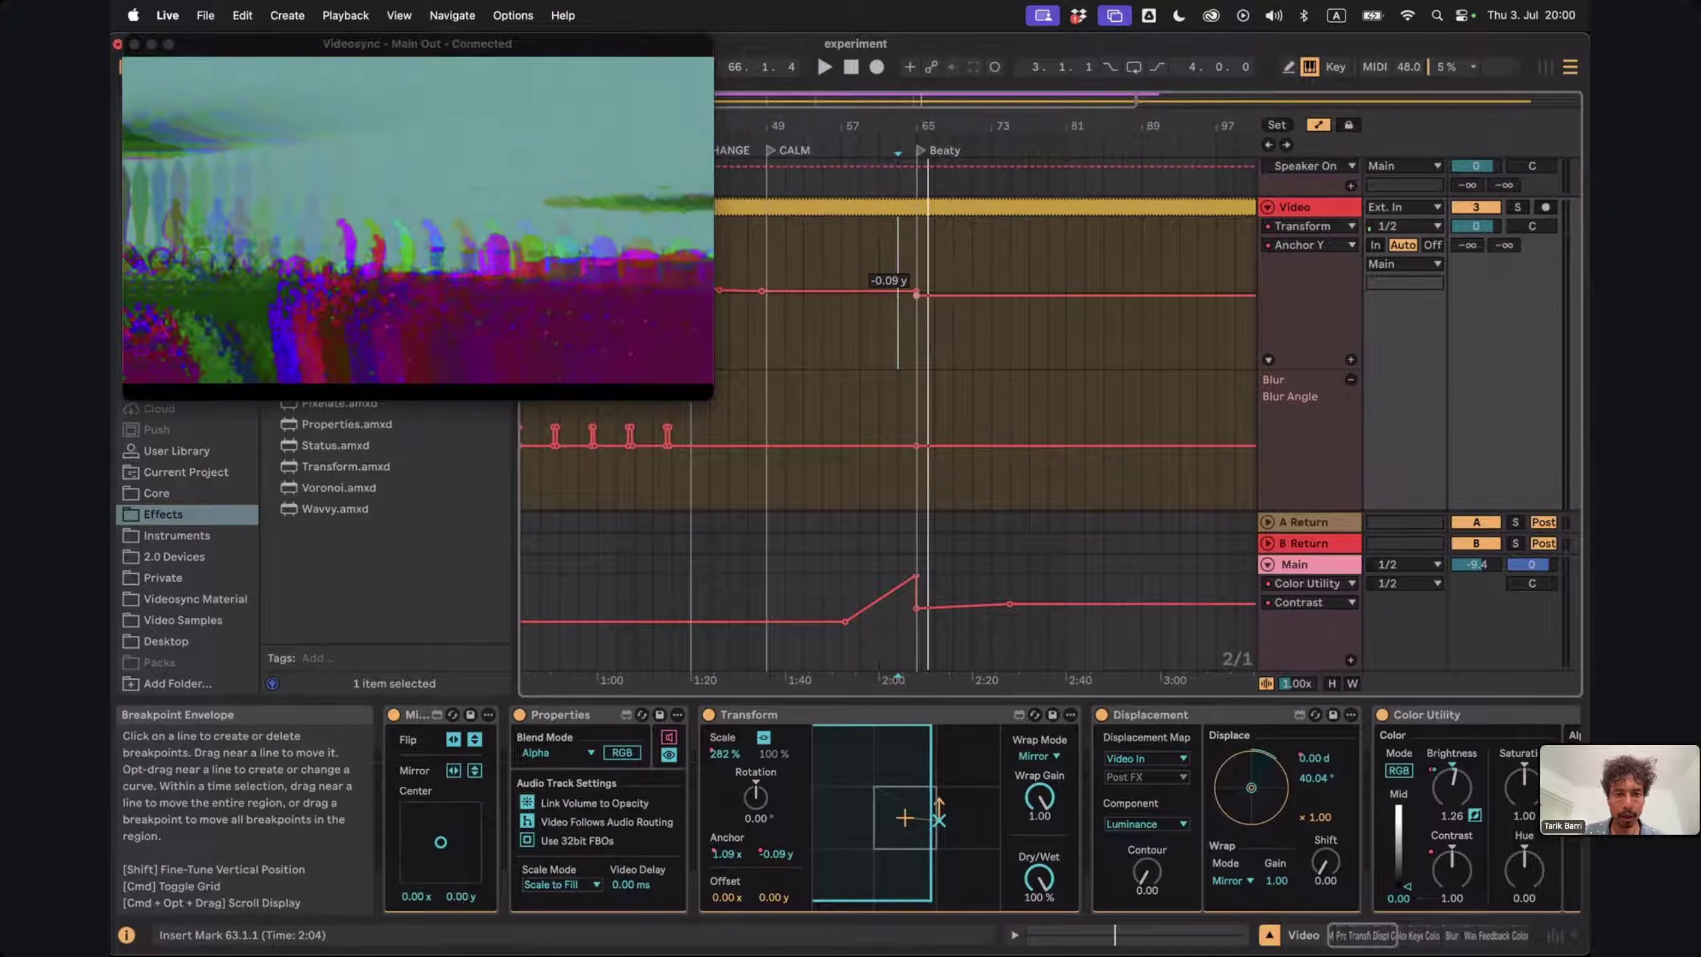
Reshape the Scale X automation so it climbs from the bar 65 jump to 598% at bar 69
left_click(939, 819)
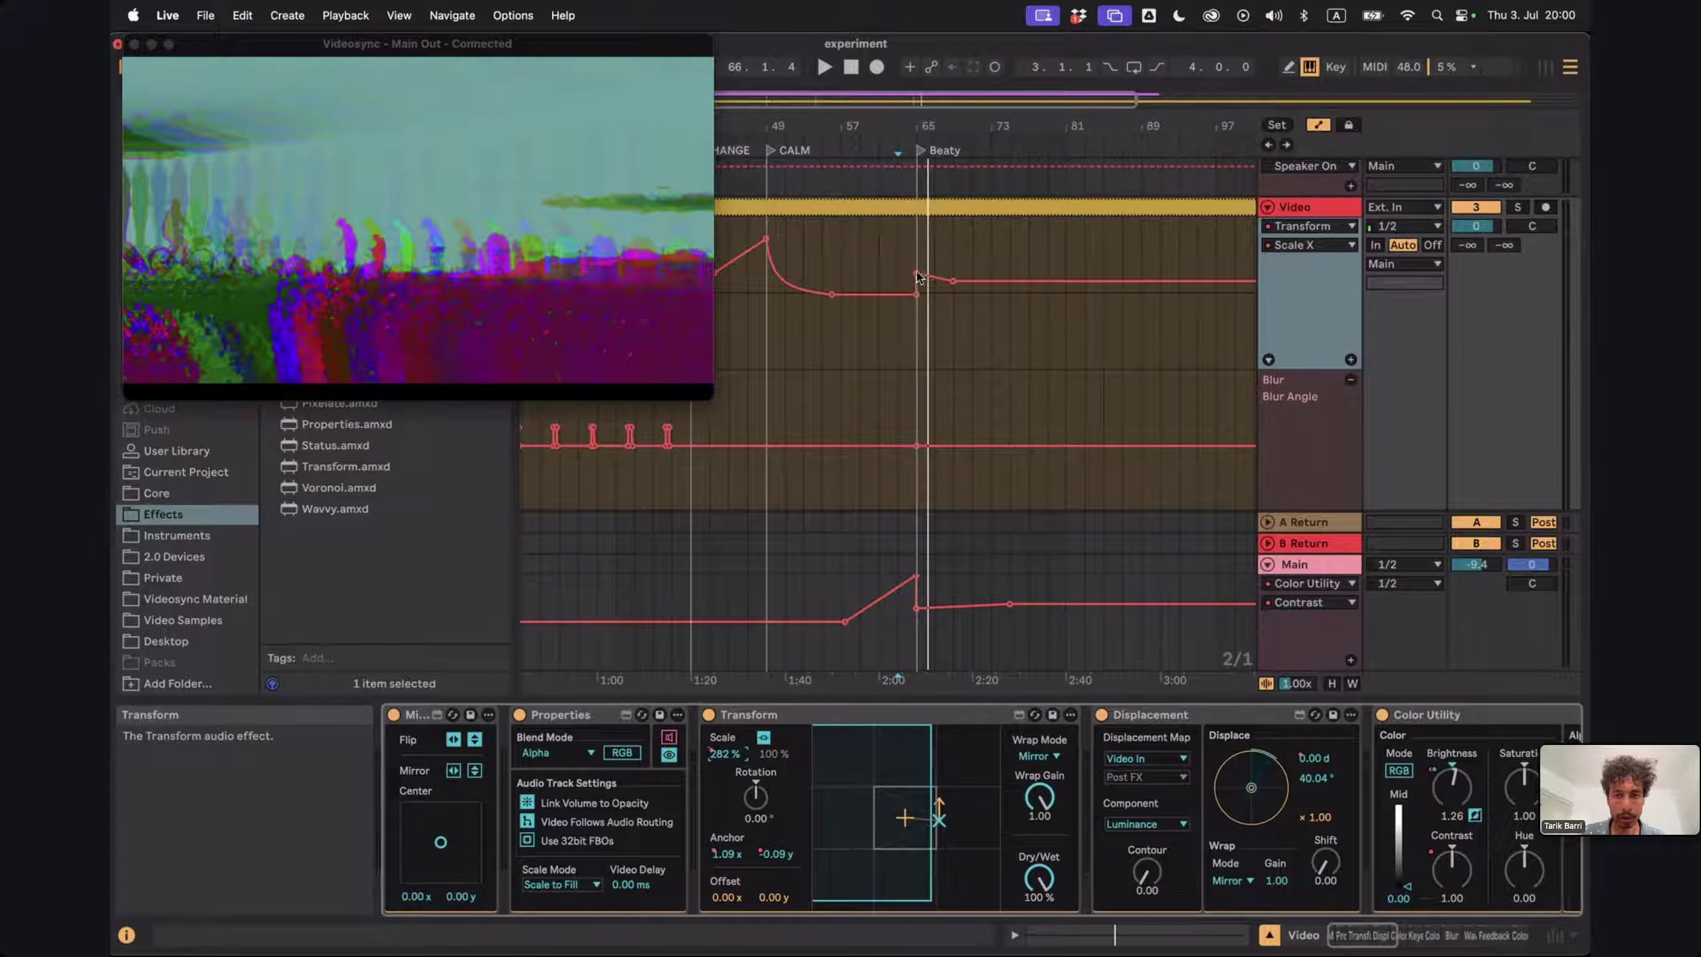
left_click_drag(918, 277, 957, 261)
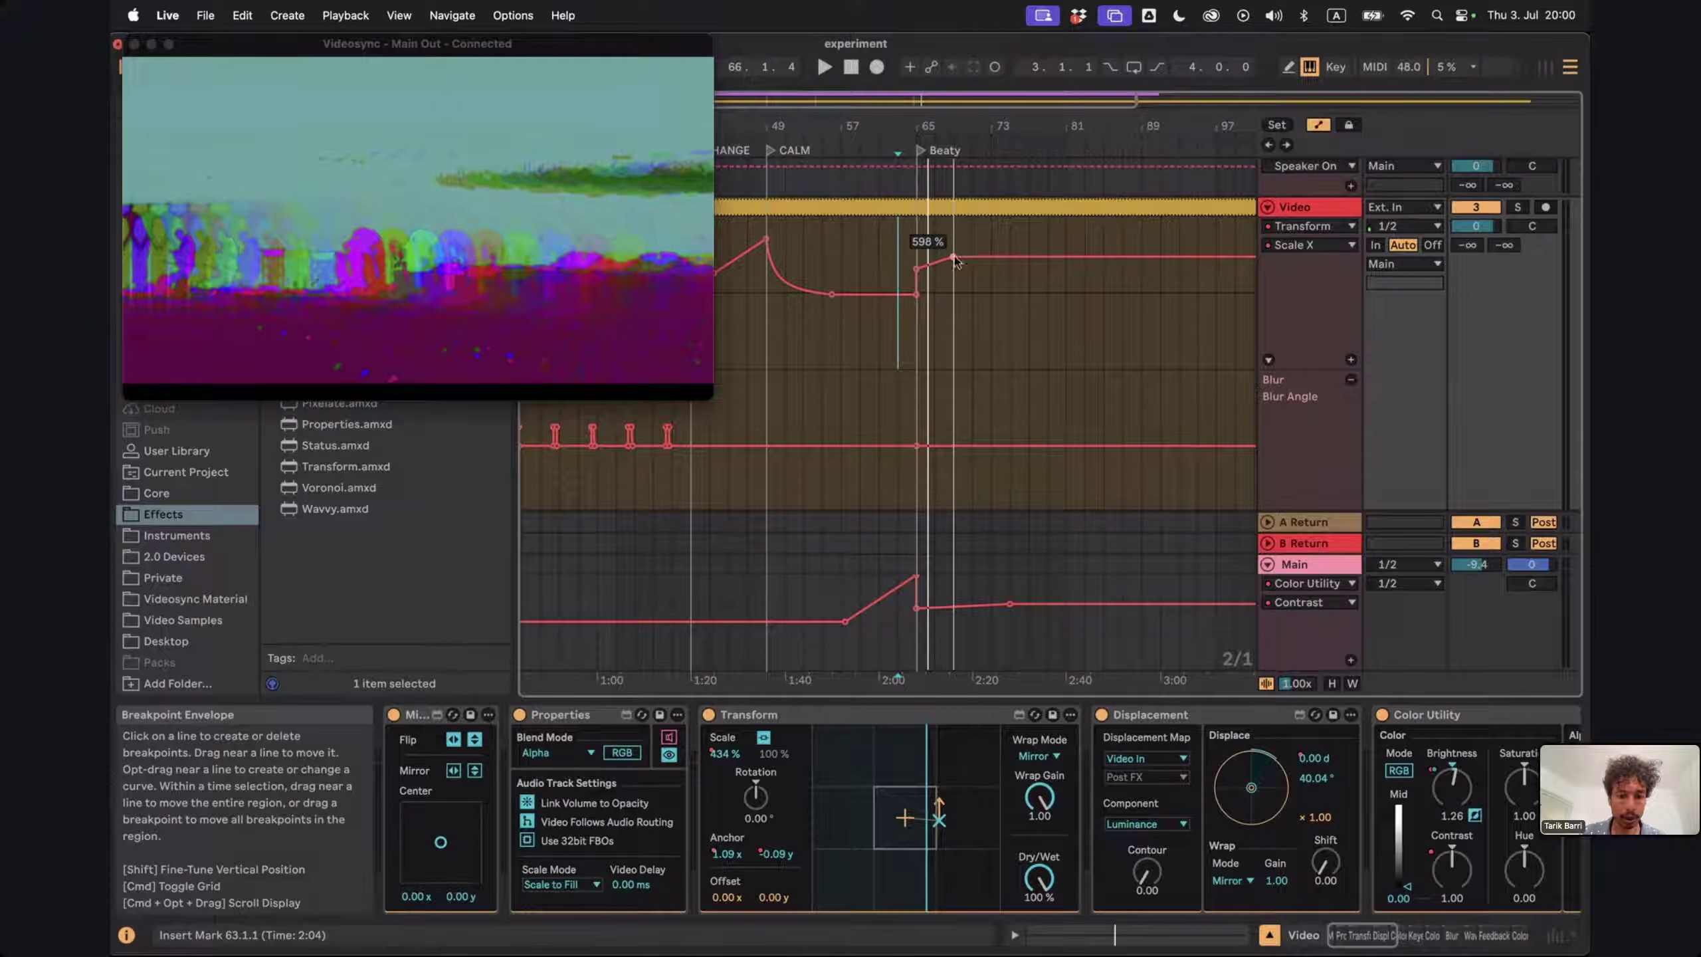
Make the Video track's Transform Anchor X automation drop abruptly to 0.65 at bar 65
left_click(725, 854)
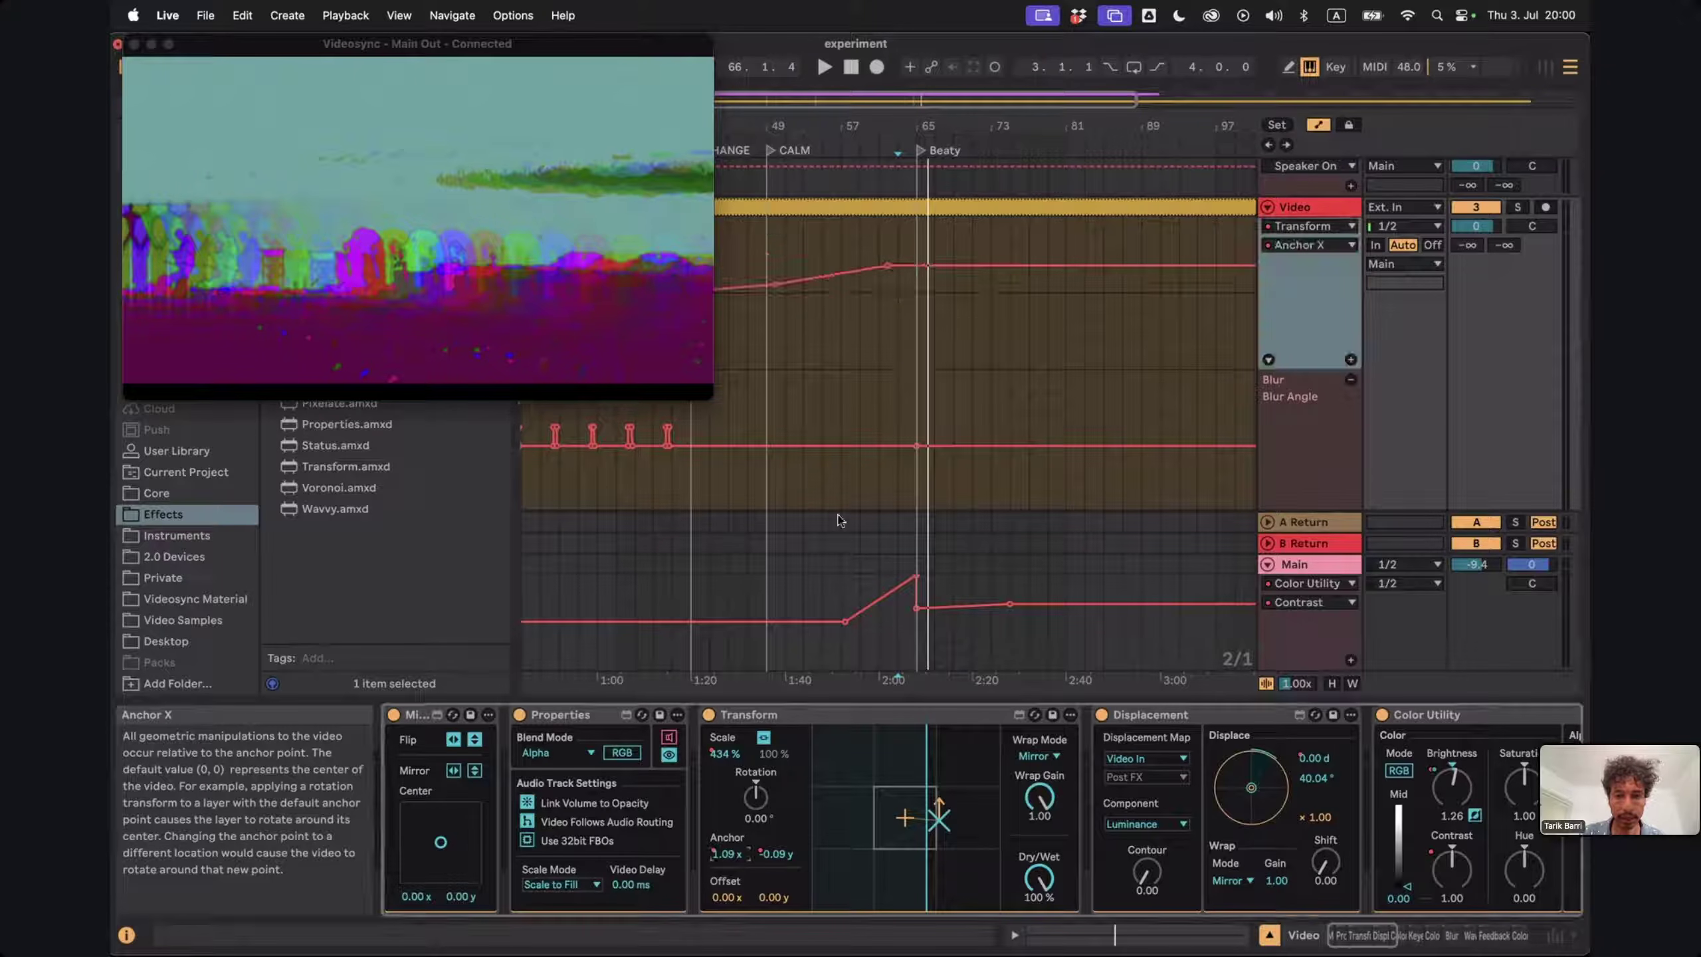
left_click(917, 270)
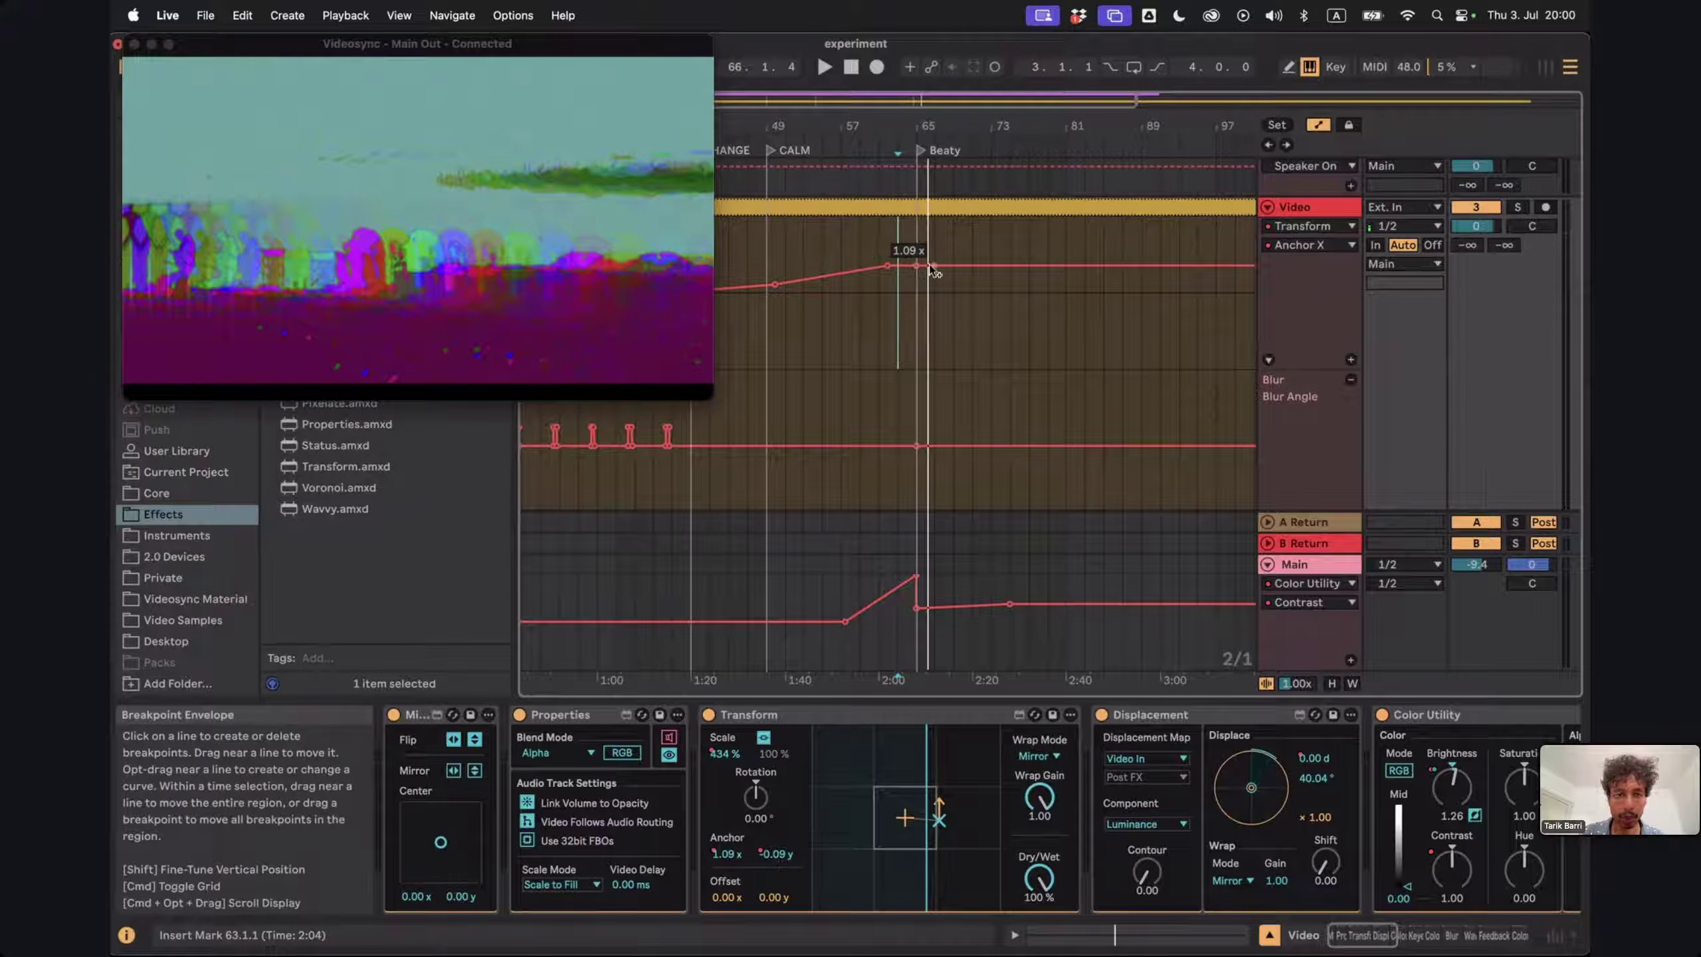
left_click_drag(933, 271, 916, 272)
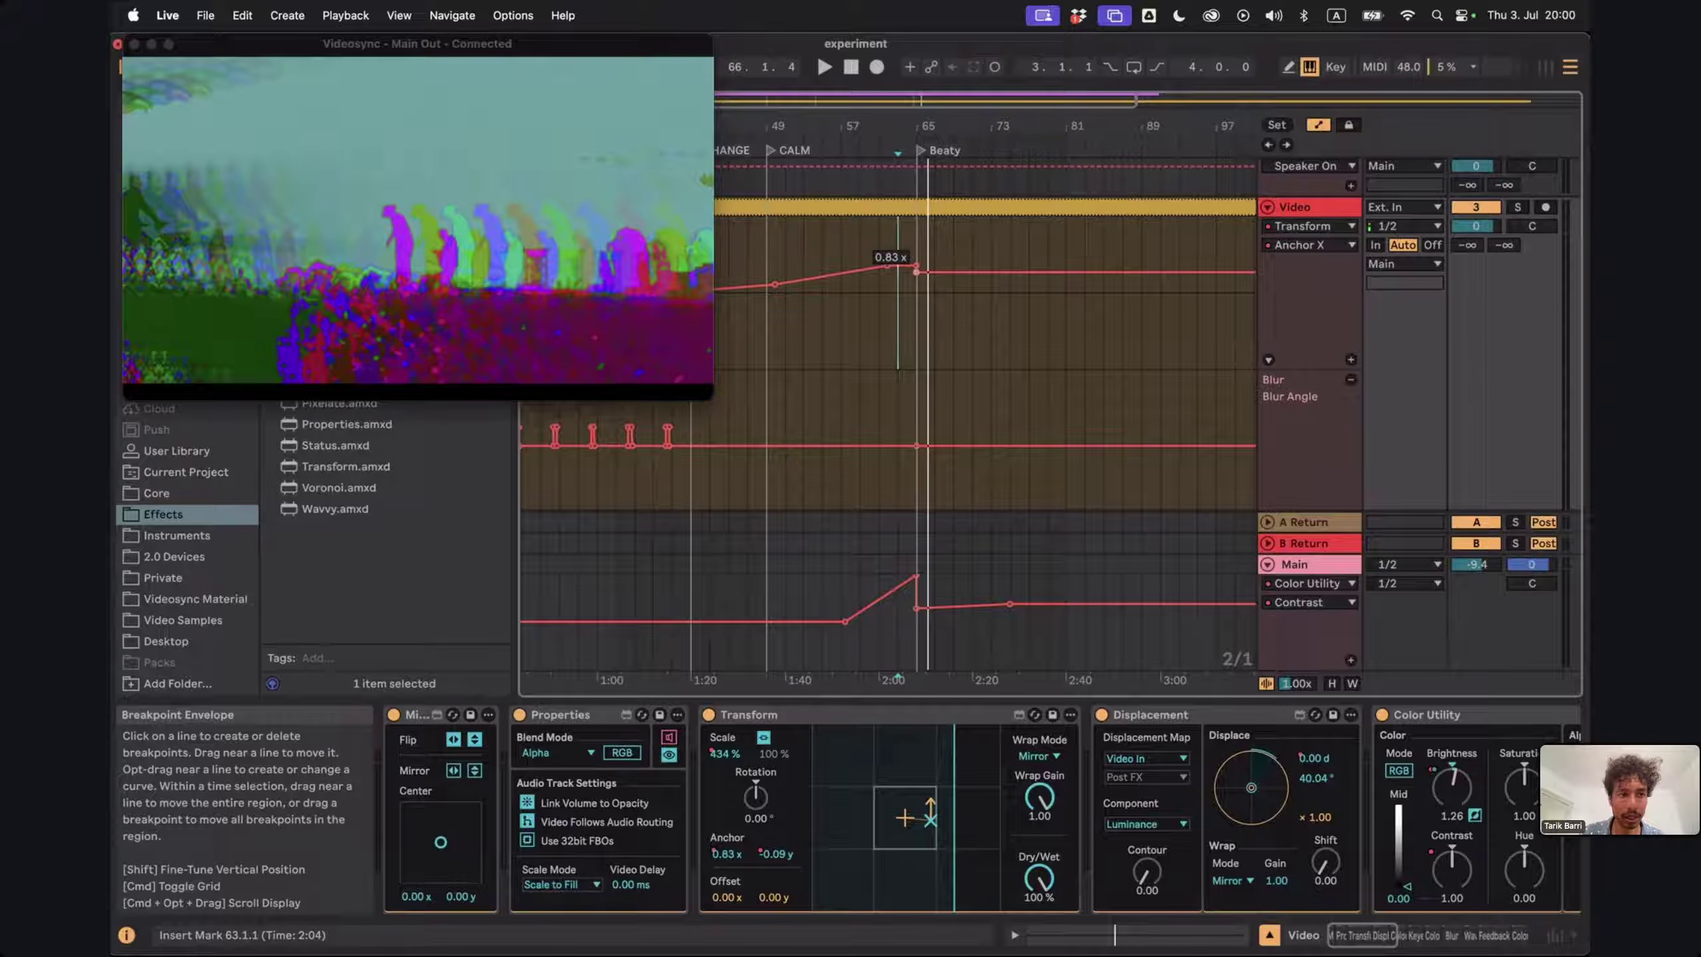
left_click_drag(915, 270, 916, 276)
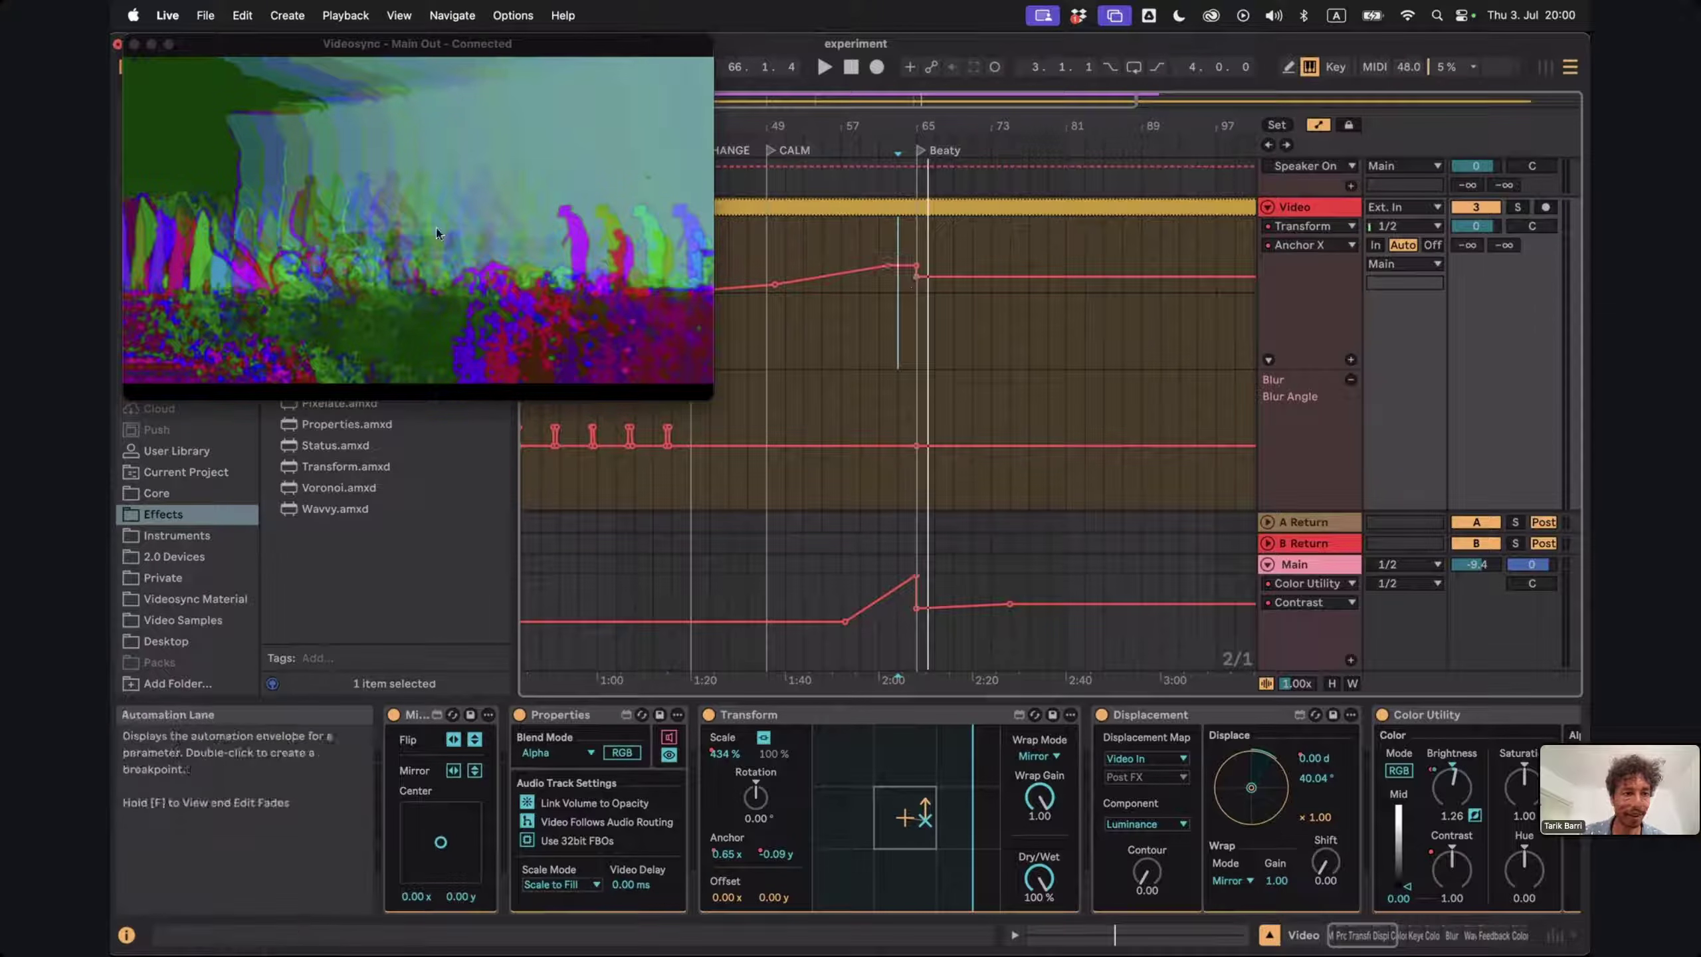
Play the transition into the Beaty section from bar 57 and enlarge the Videosync output window to watch it
left_click(835, 243)
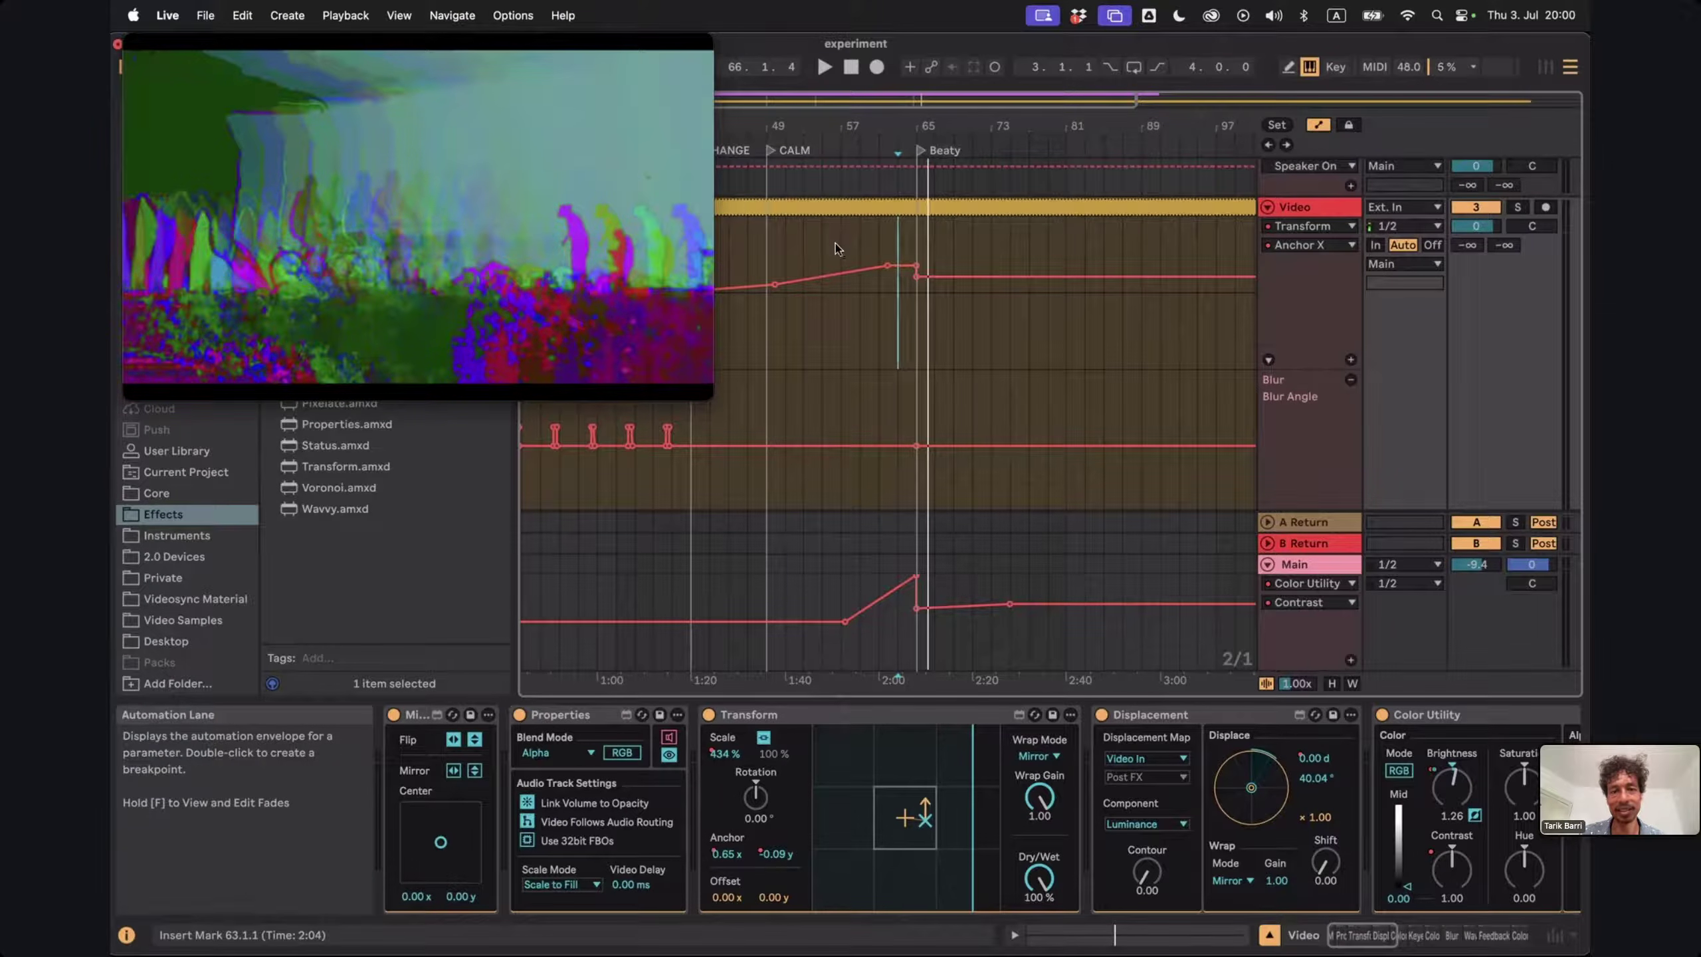
key("space")
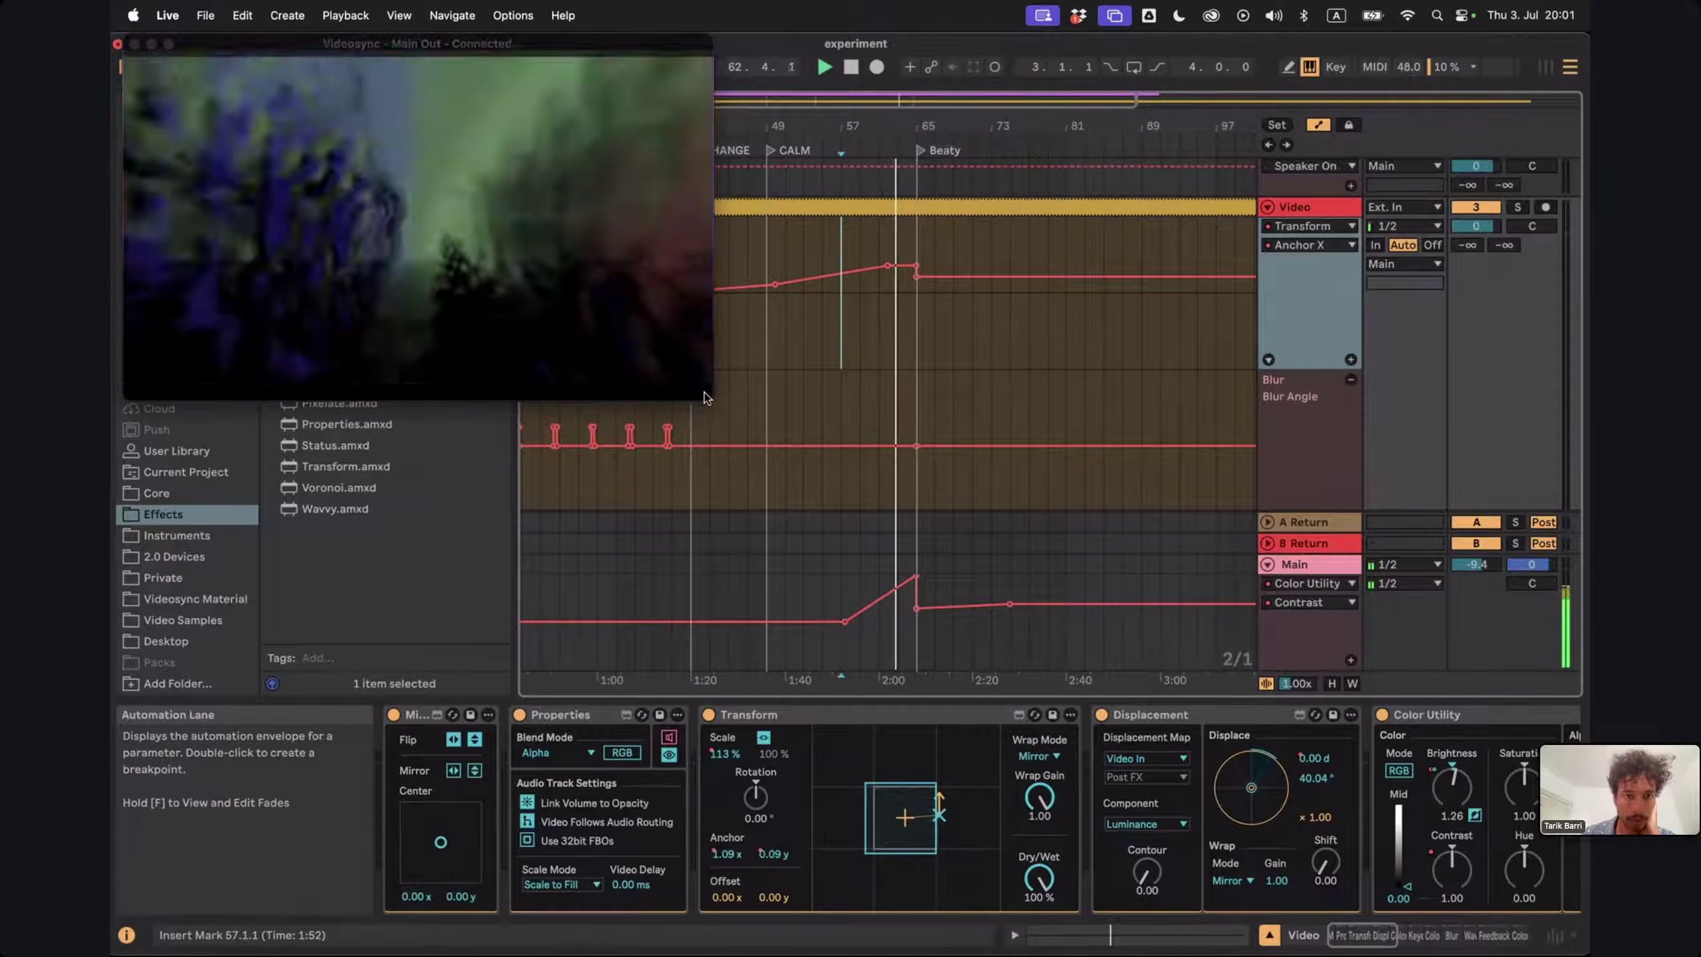
left_click_drag(711, 399, 1035, 574)
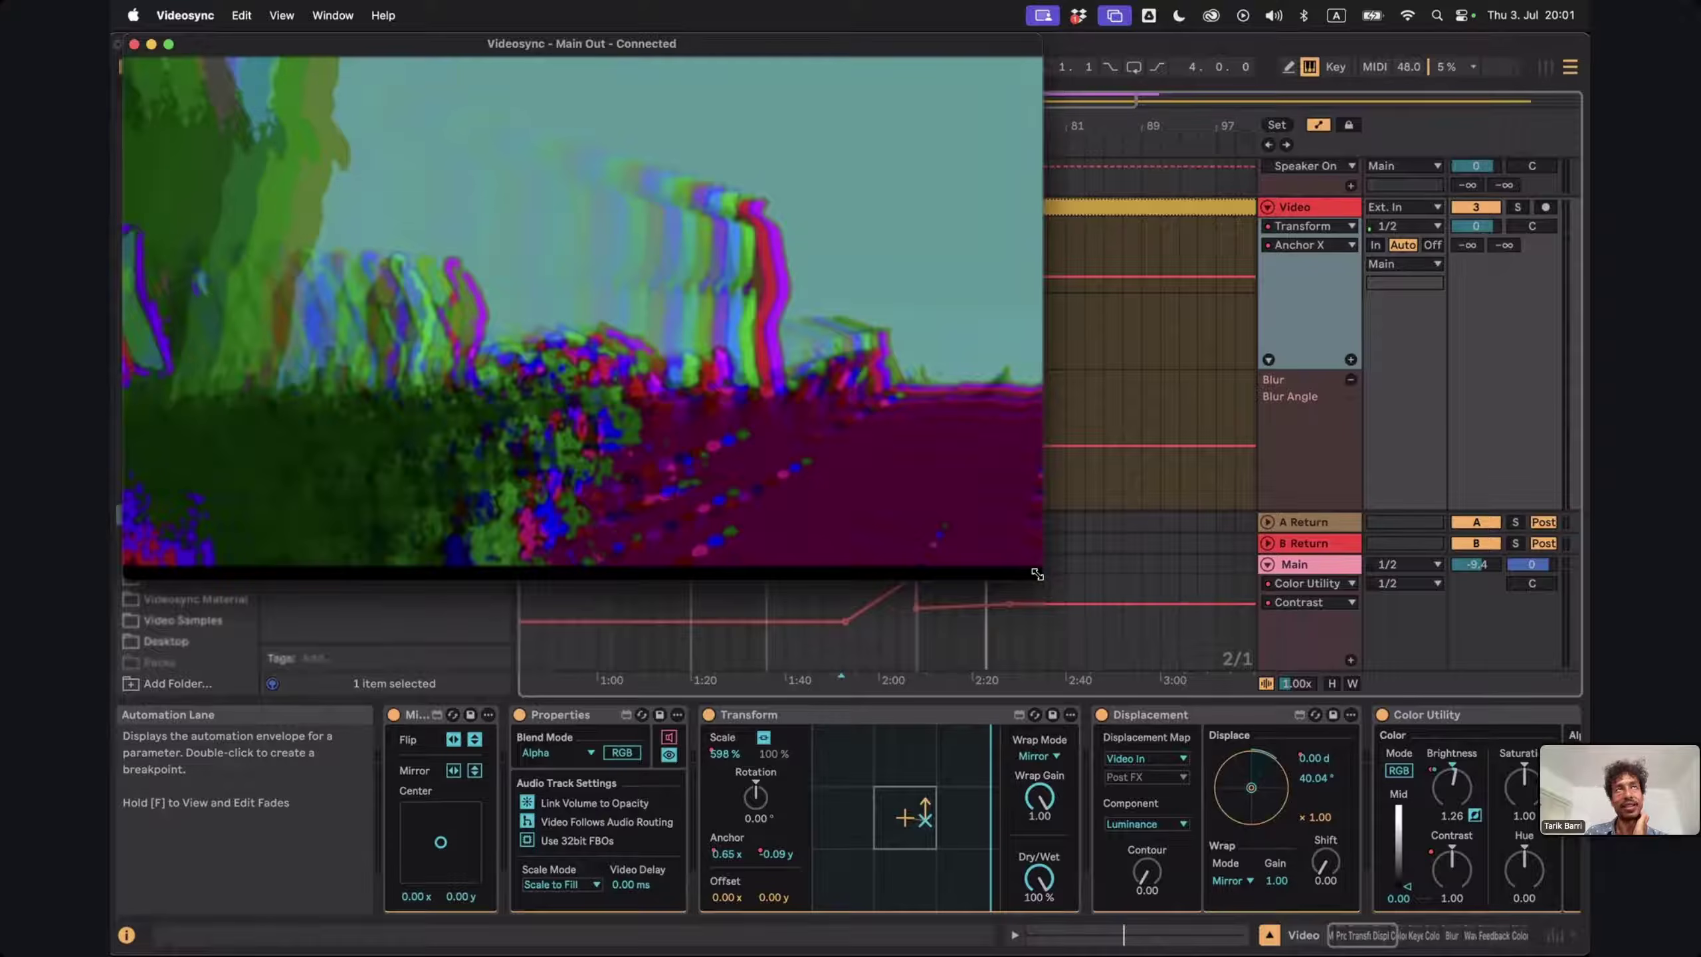
Shrink the Videosync output window and move it off the effects browser, over the later bars and track headers
left_click_drag(987, 551, 849, 473)
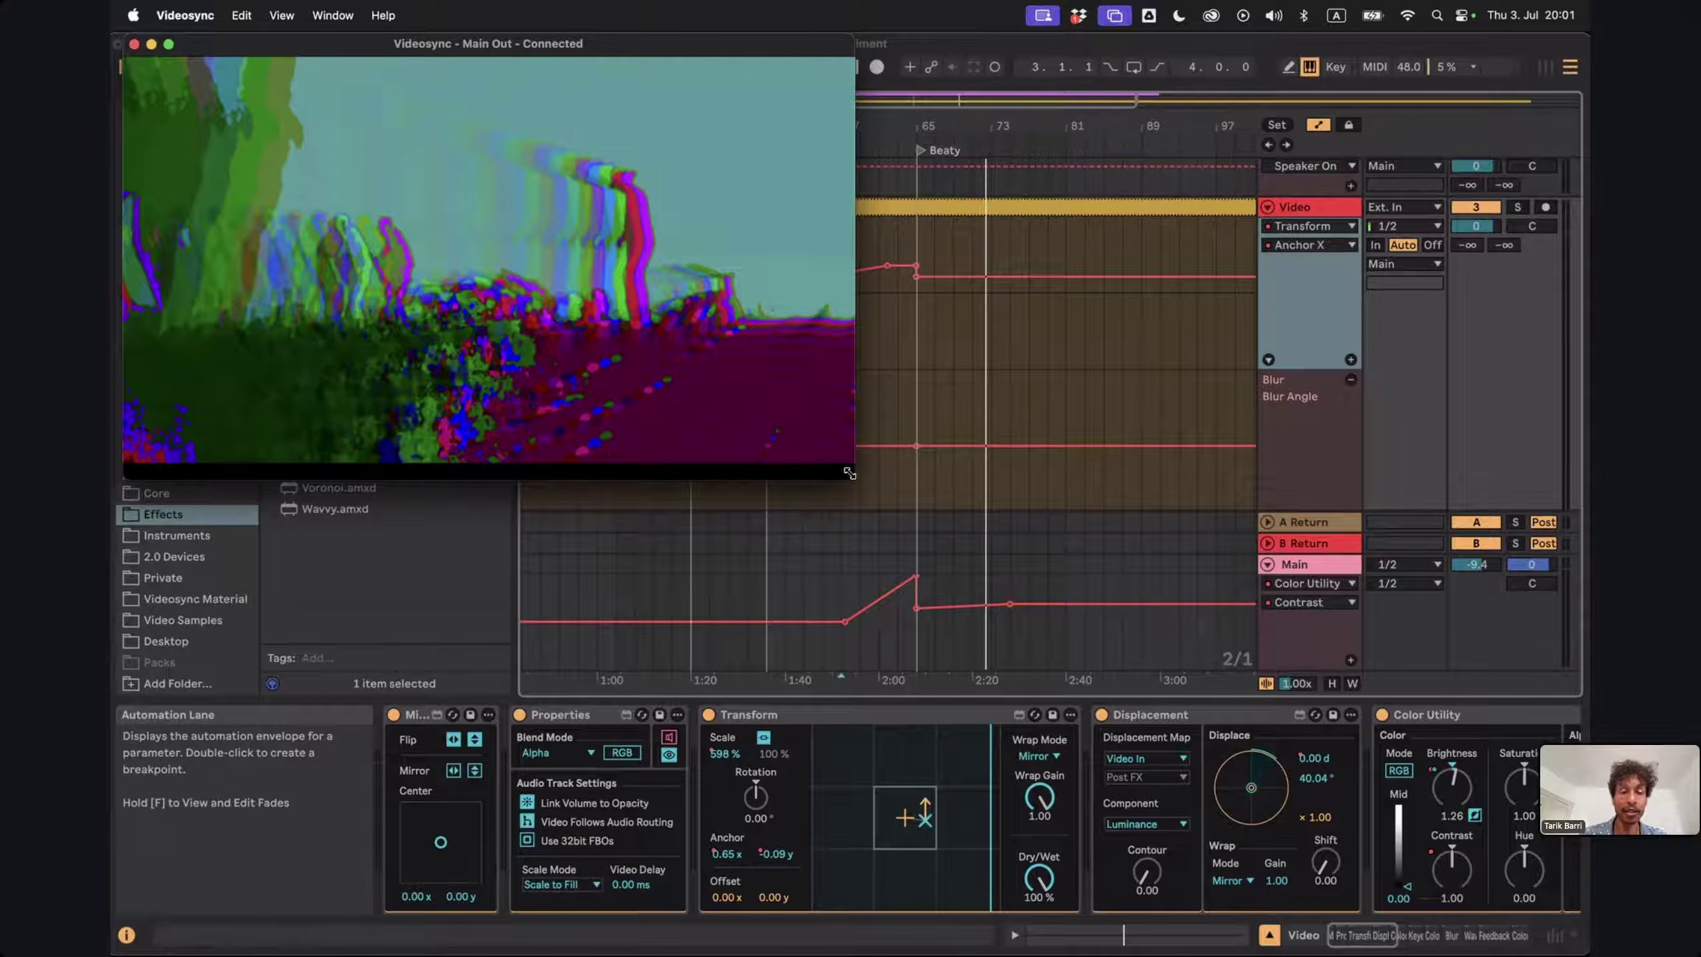
left_click_drag(834, 454, 815, 430)
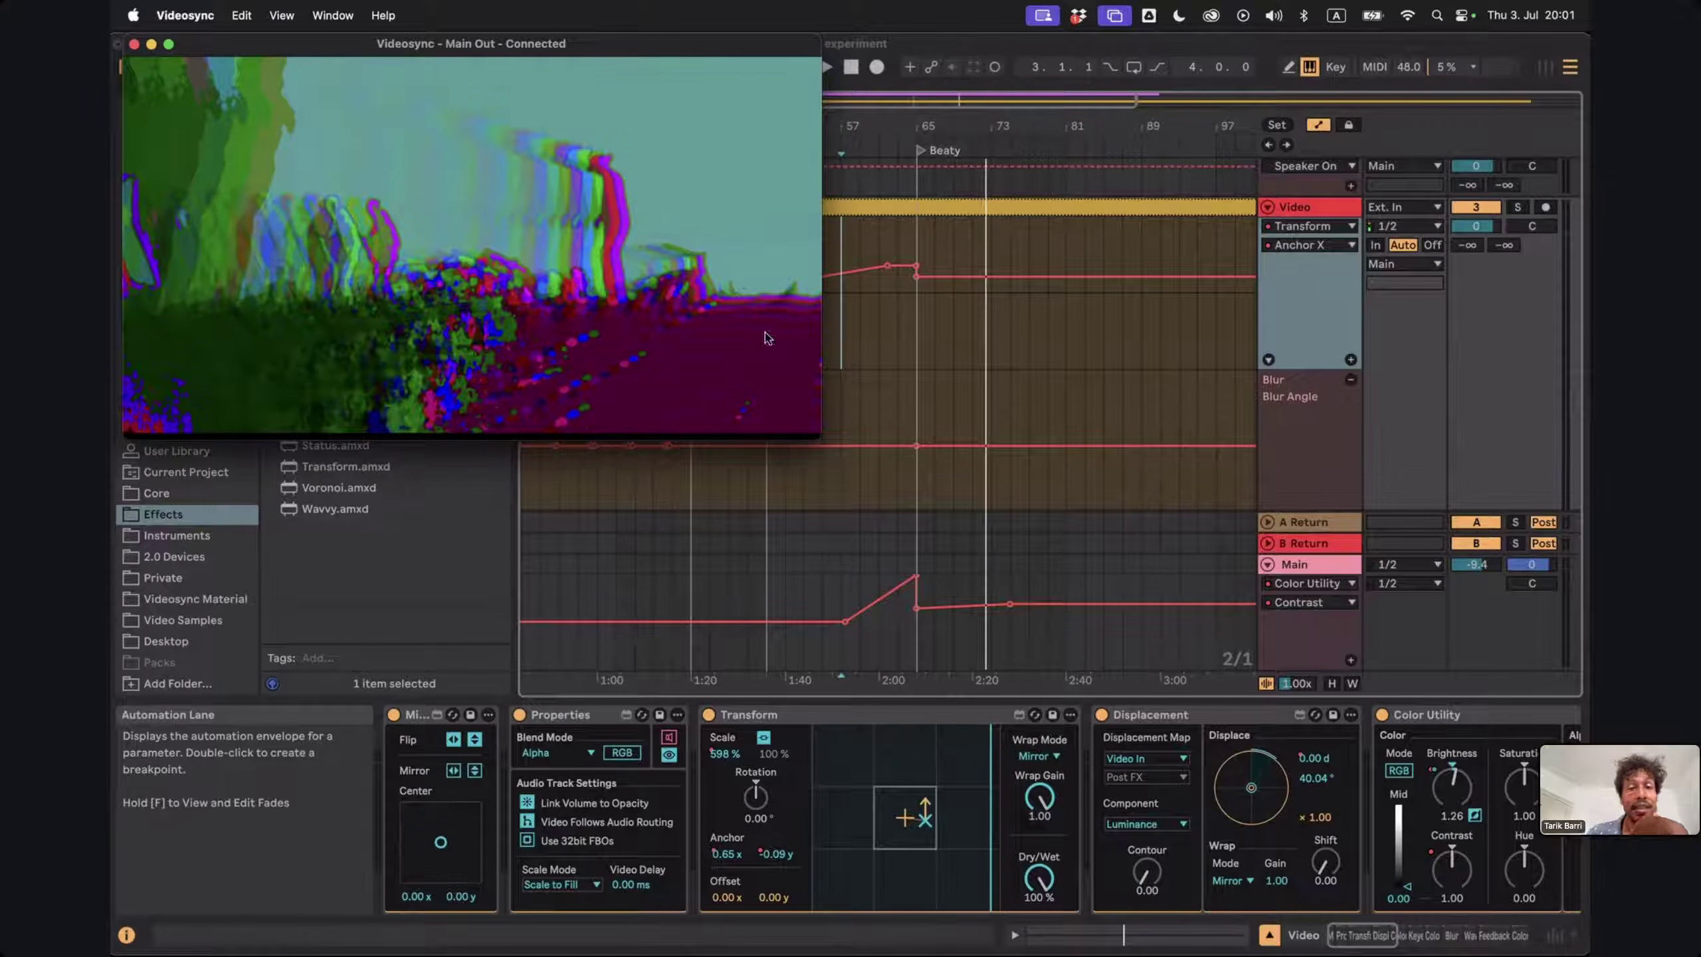
left_click_drag(818, 437, 786, 406)
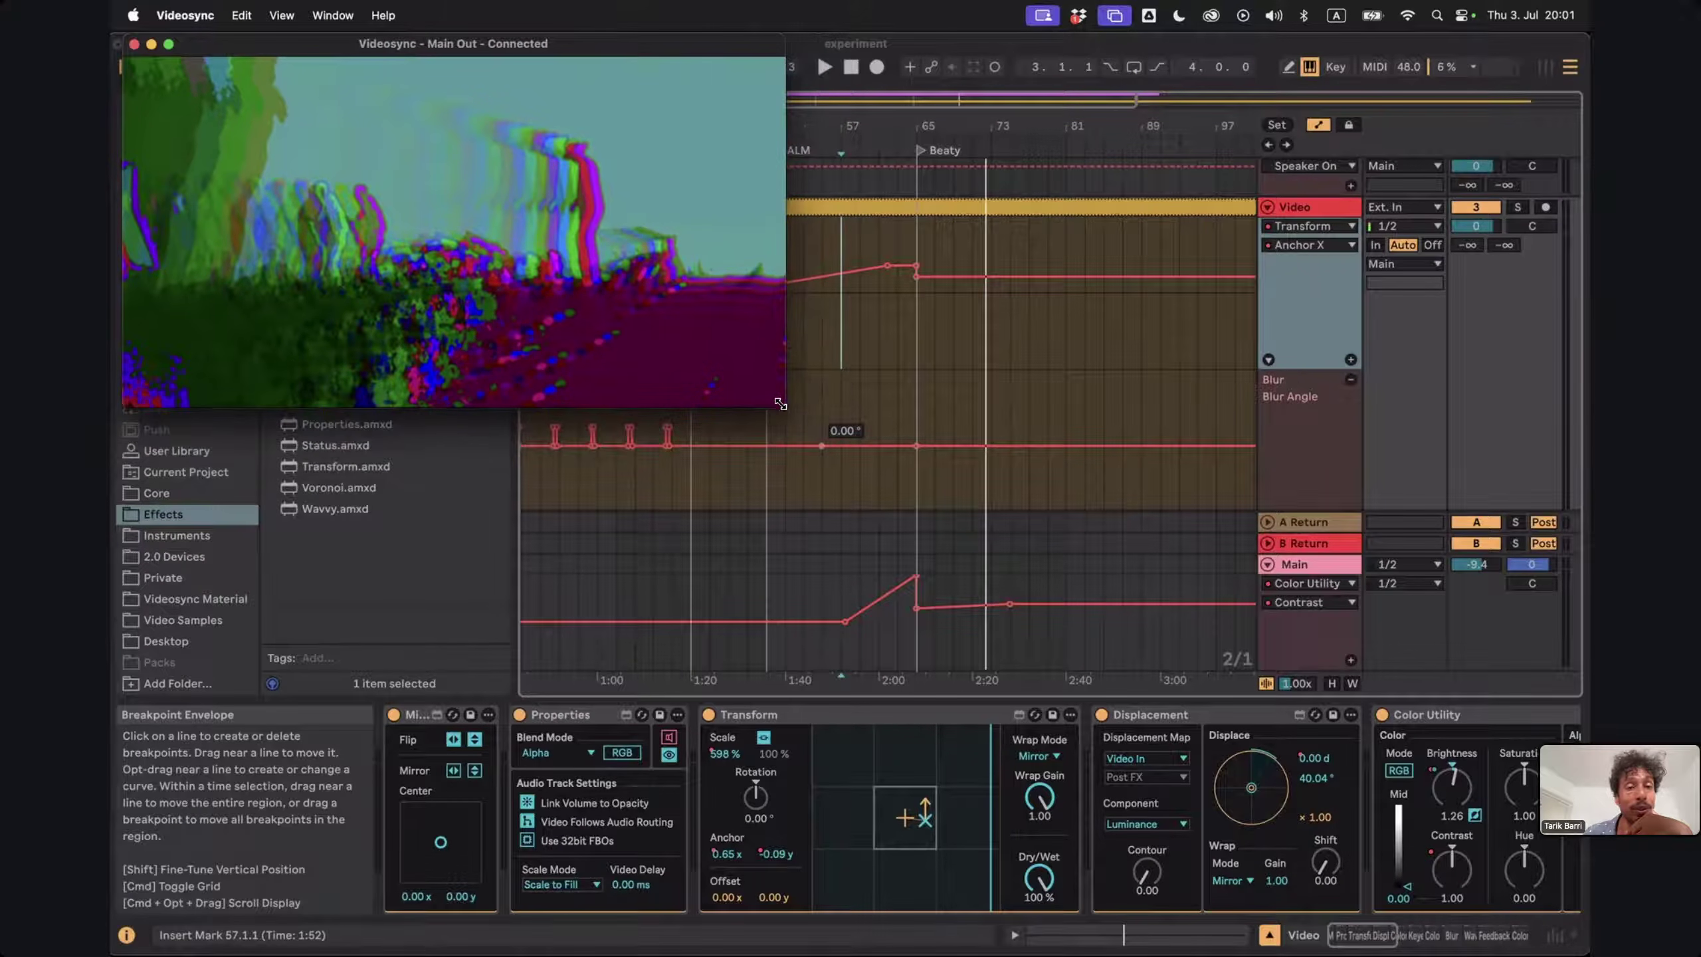
left_click_drag(548, 42, 1300, 43)
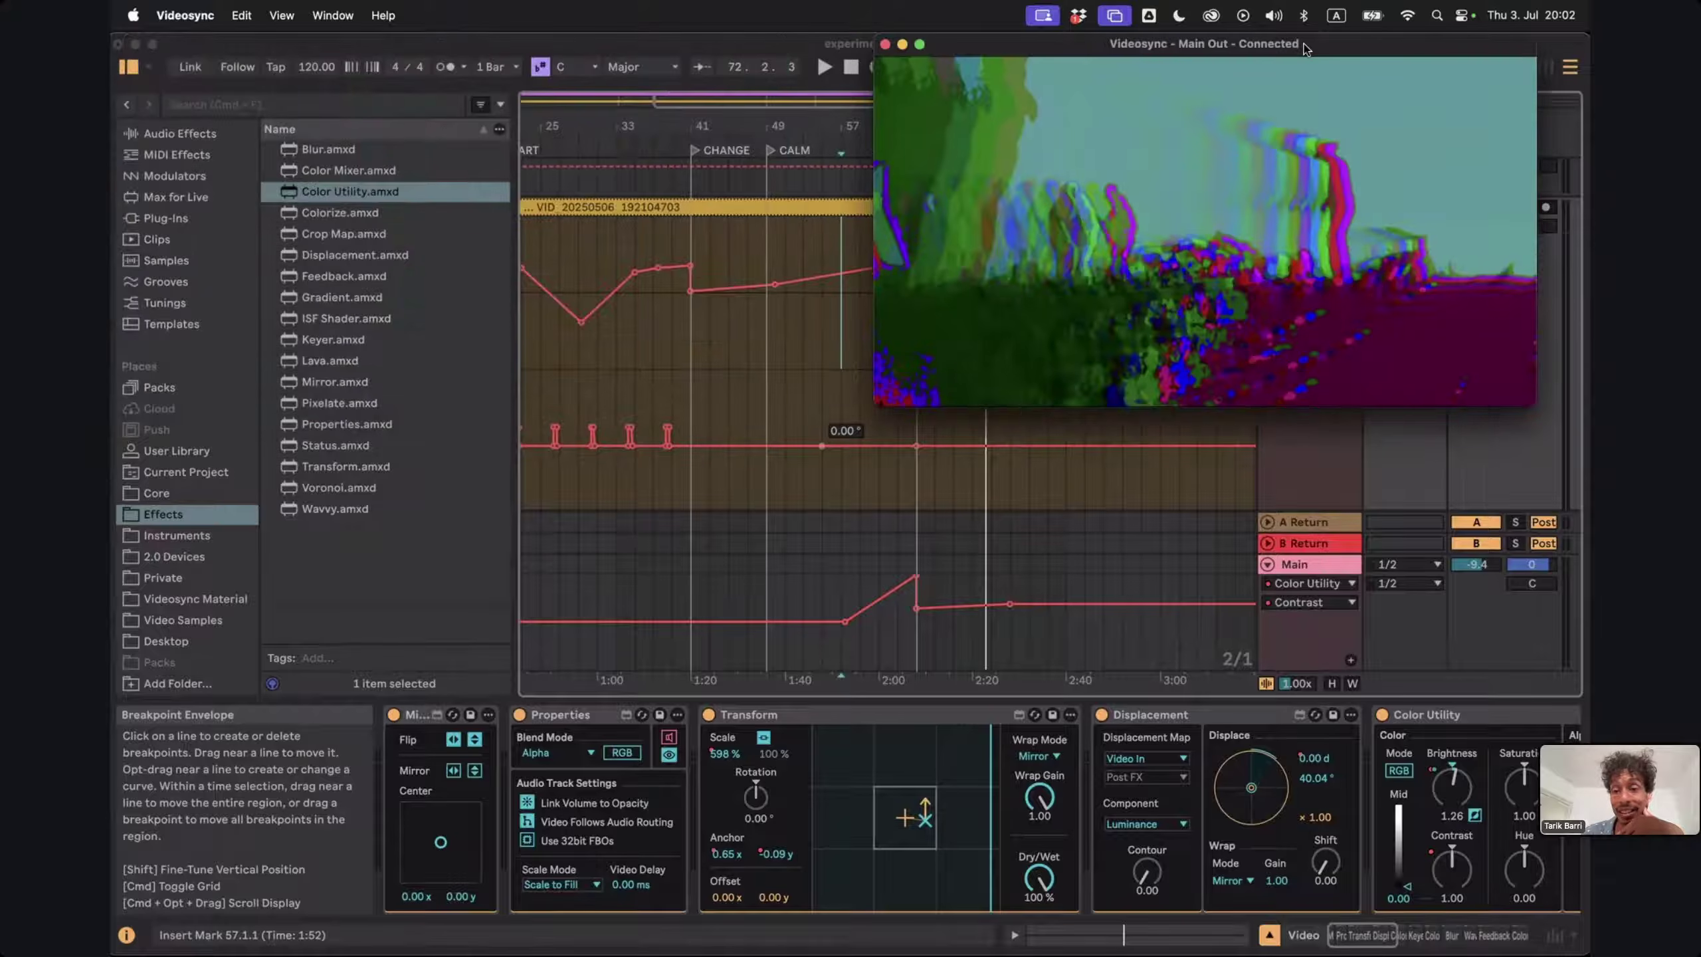
scroll(1239, 754, "right", 15)
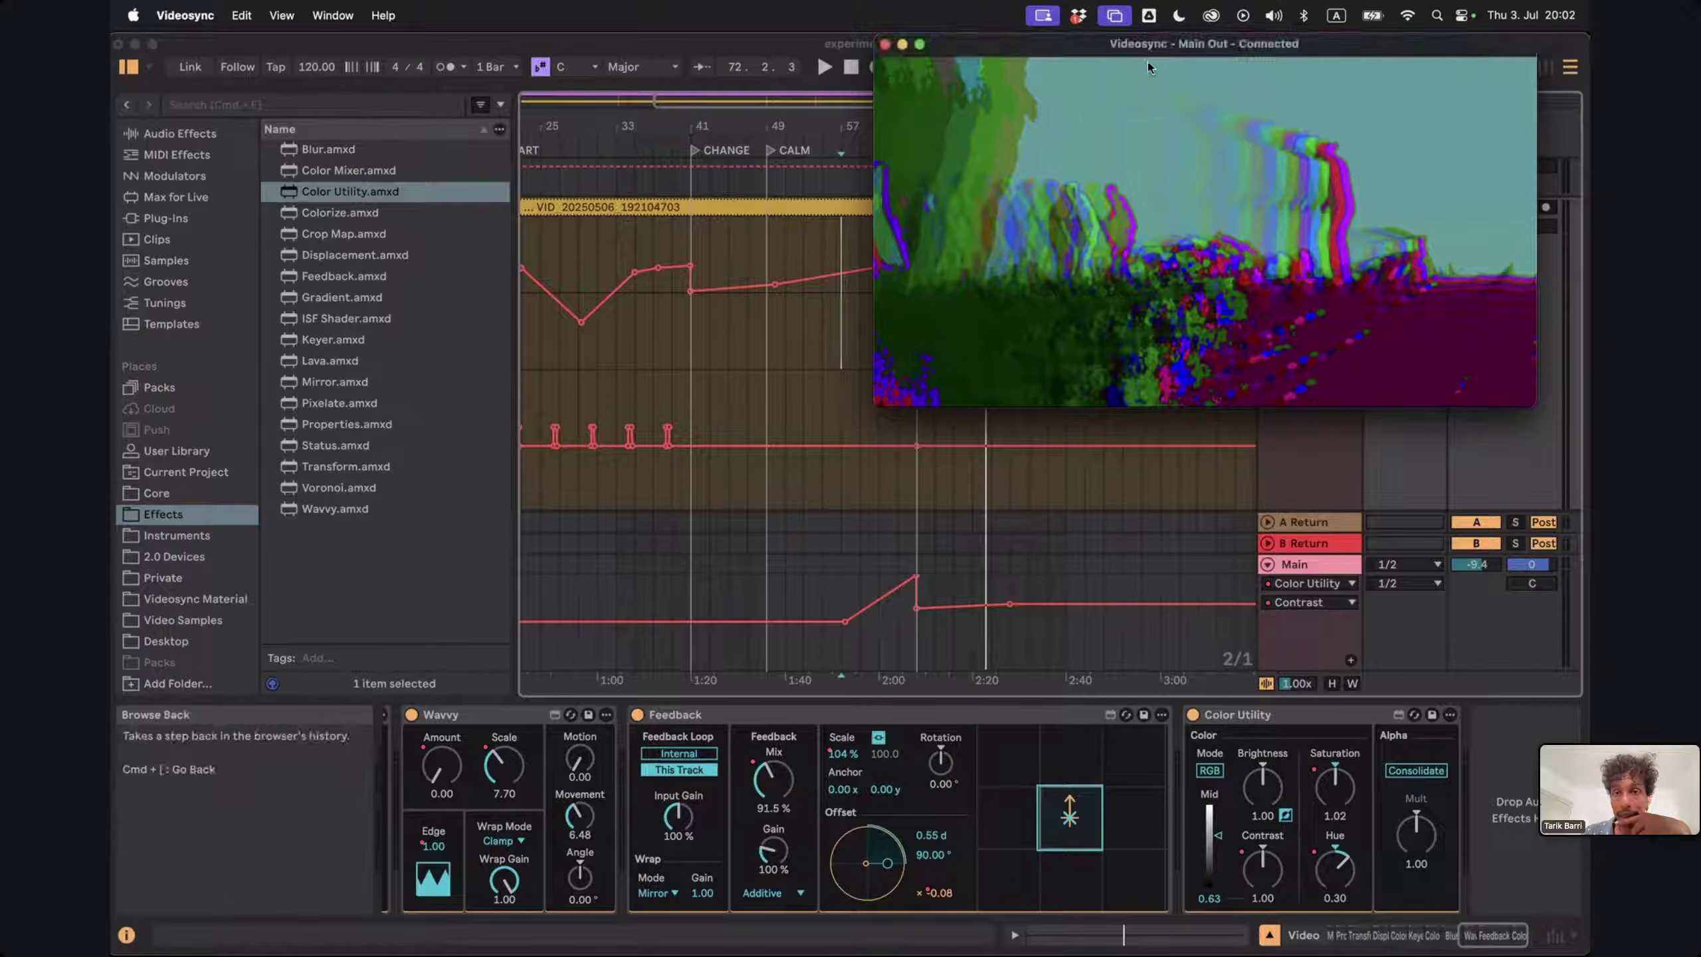
left_click_drag(1136, 46, 1093, 47)
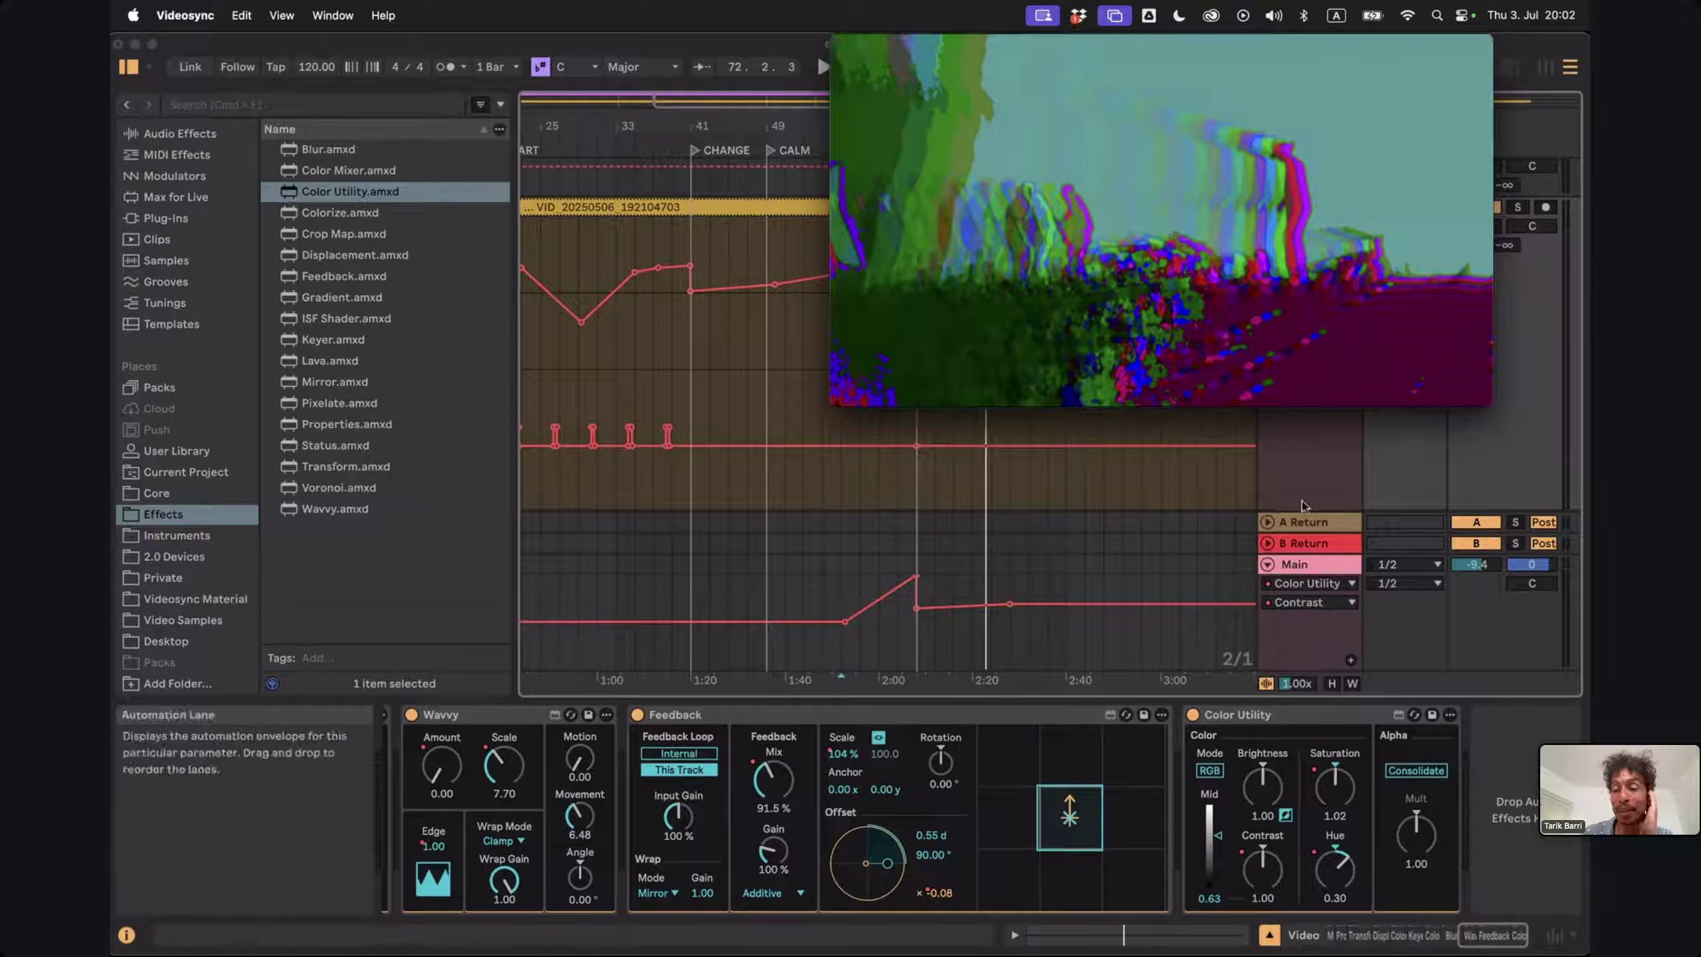
Add the Colorize effect after Color Utility on the Main track
left_click(1311, 564)
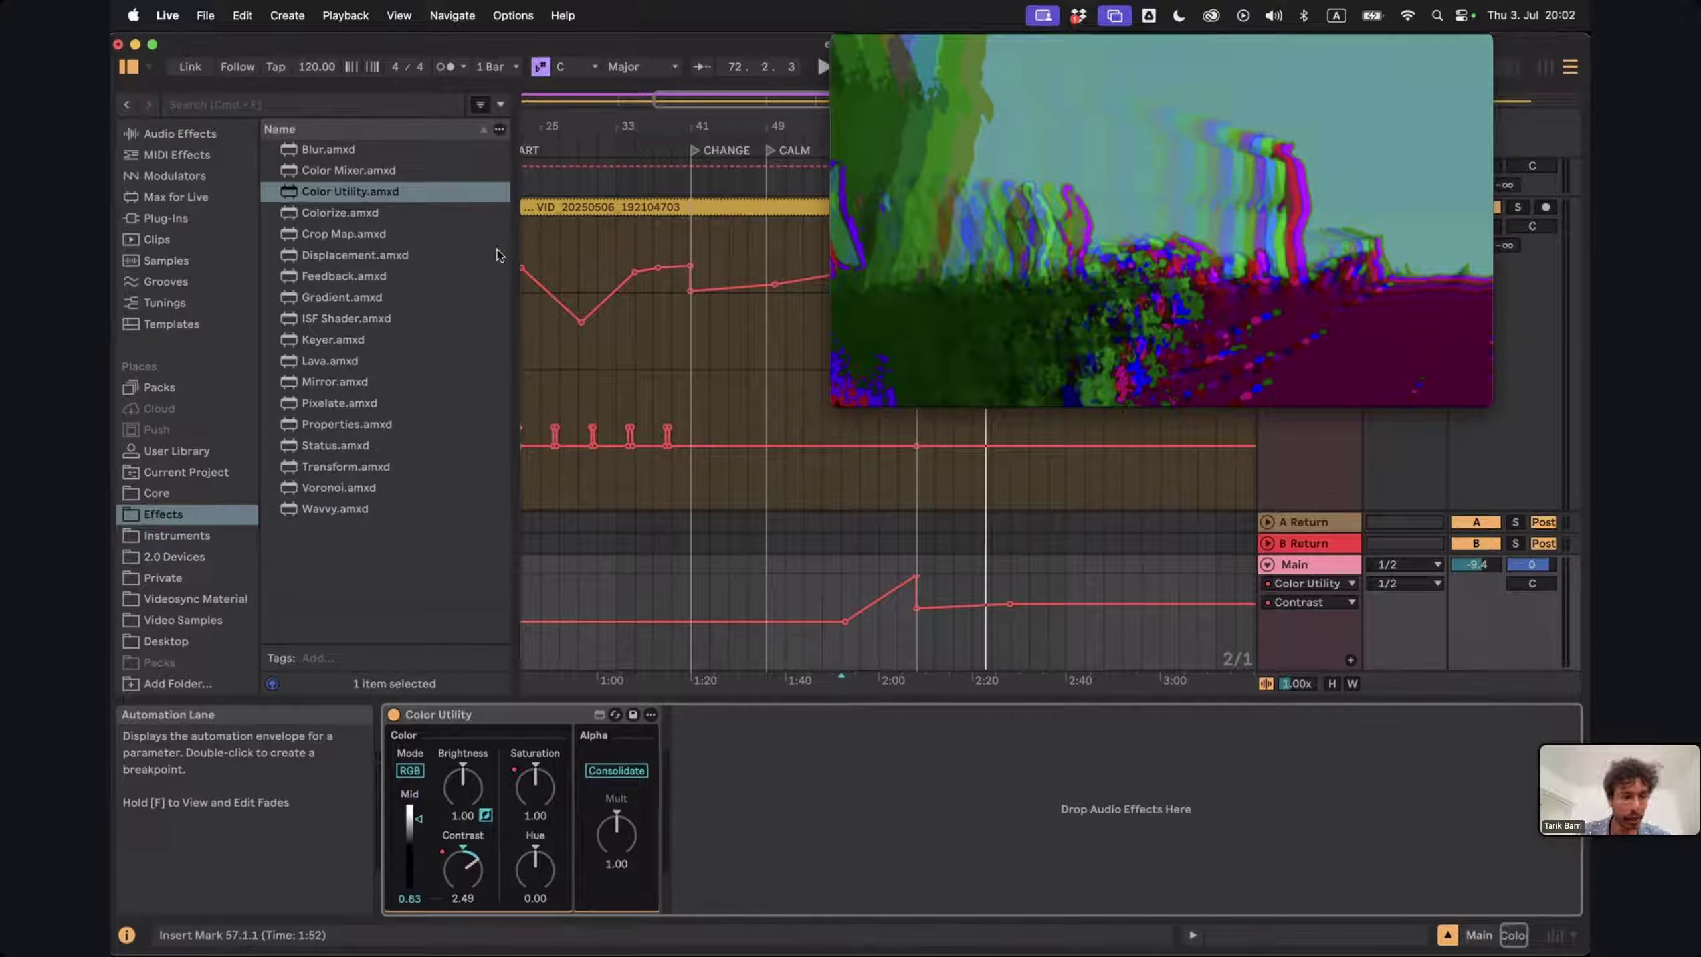
left_click(317, 214)
left_click_drag(317, 220, 798, 778)
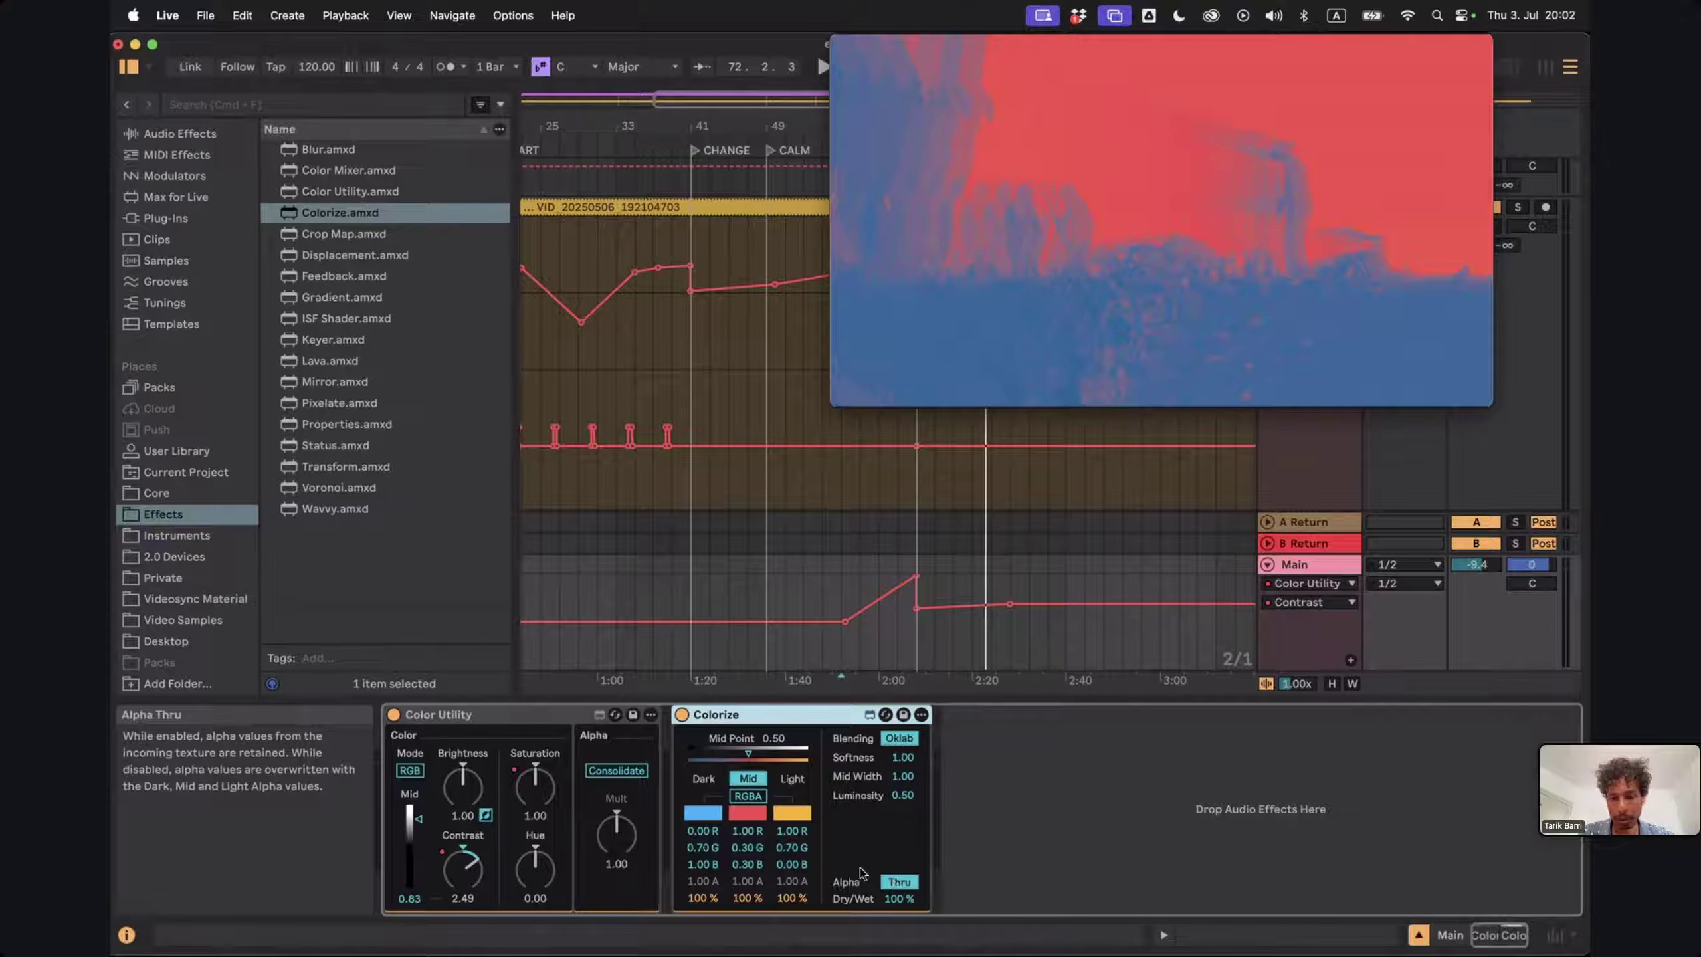
Set Colorize's Mid Point to 0.33 and the green amount of its dark color to 0.32
left_click_drag(748, 754, 728, 754)
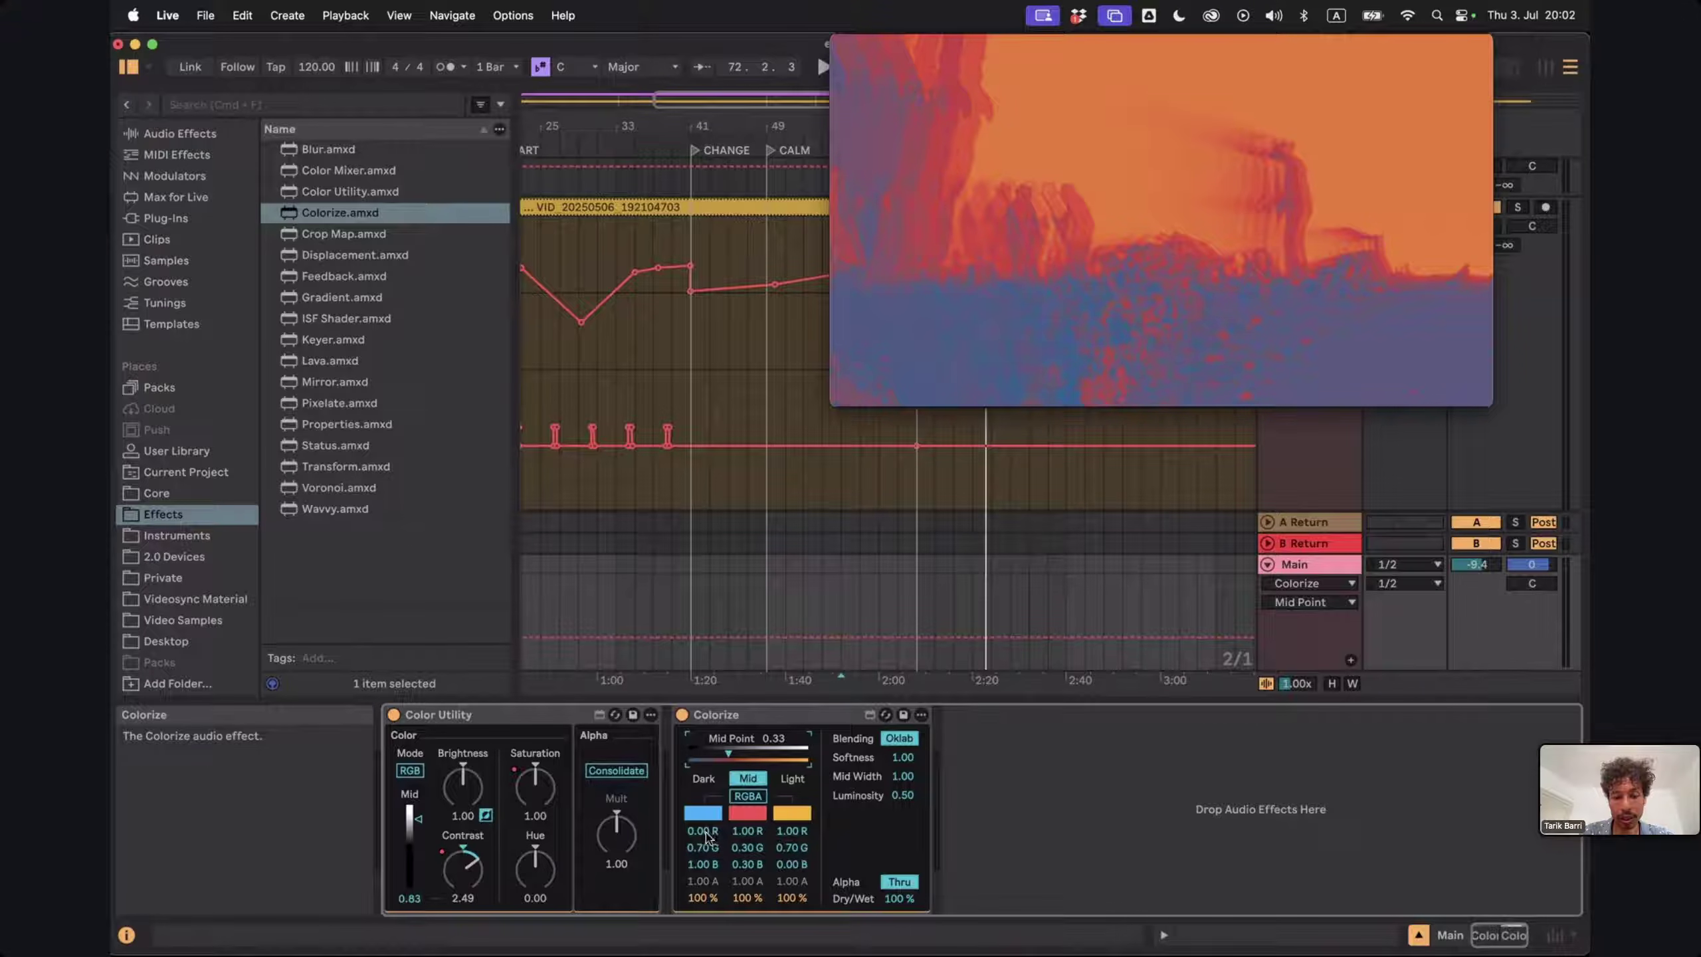
left_click_drag(703, 848, 703, 888)
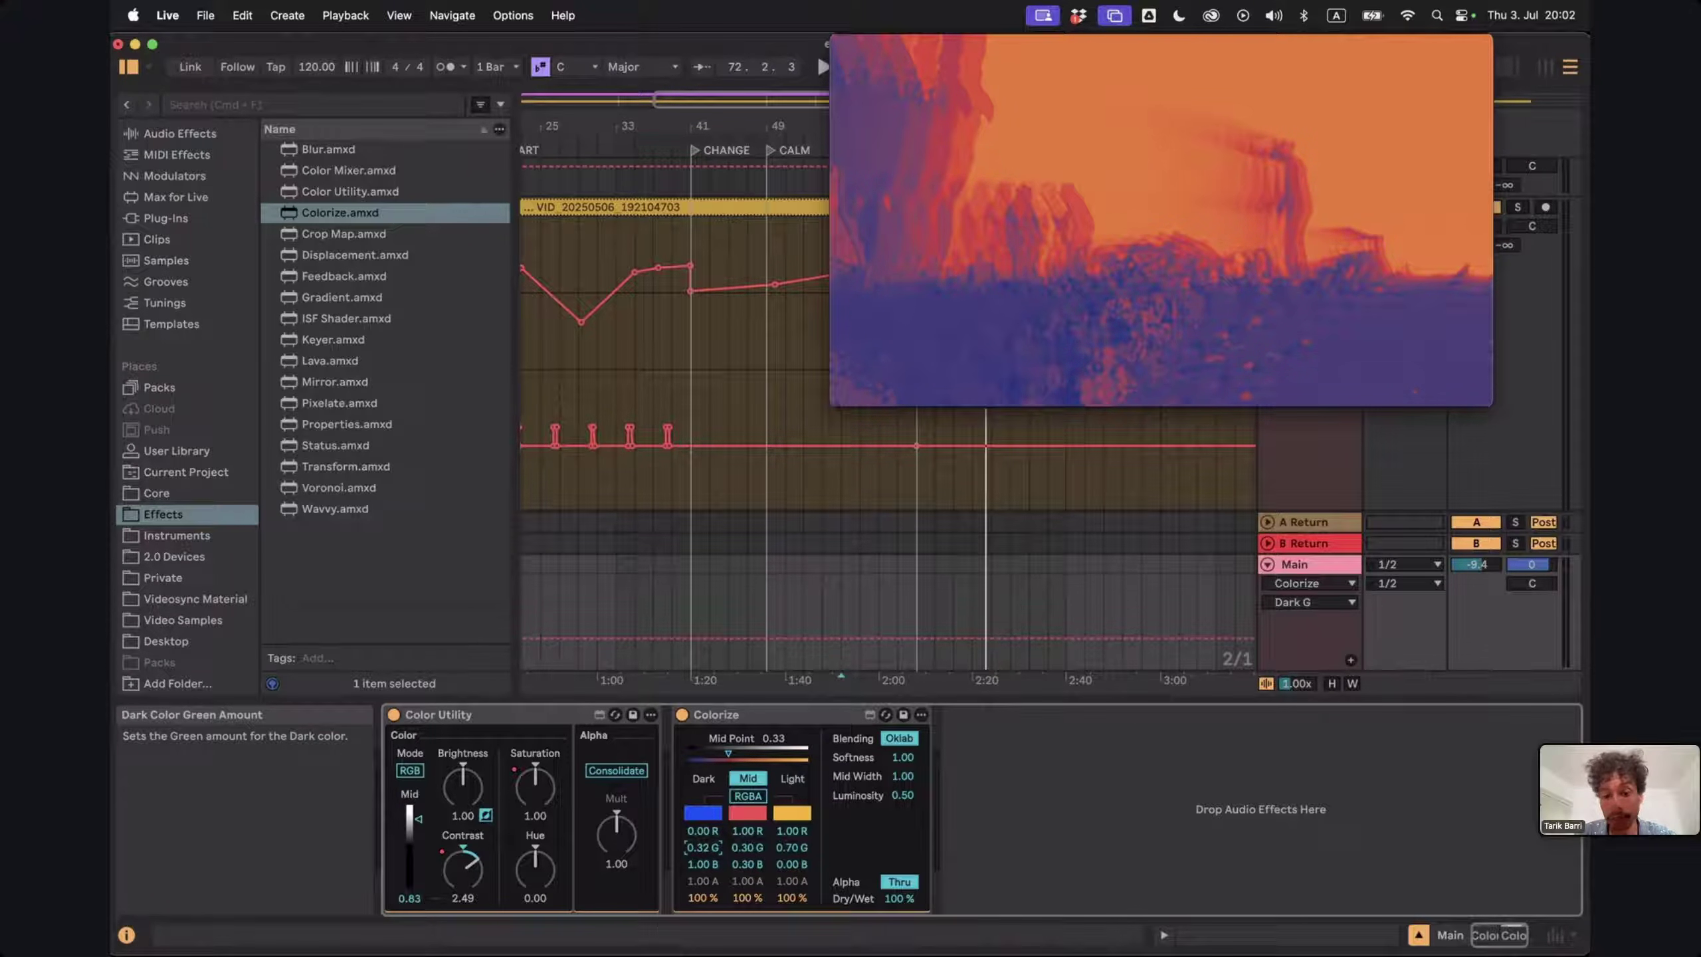
Lower Colorize's Dry/Wet on the Main track to 66.1 % so the original colors partly blend in
left_click(890, 897)
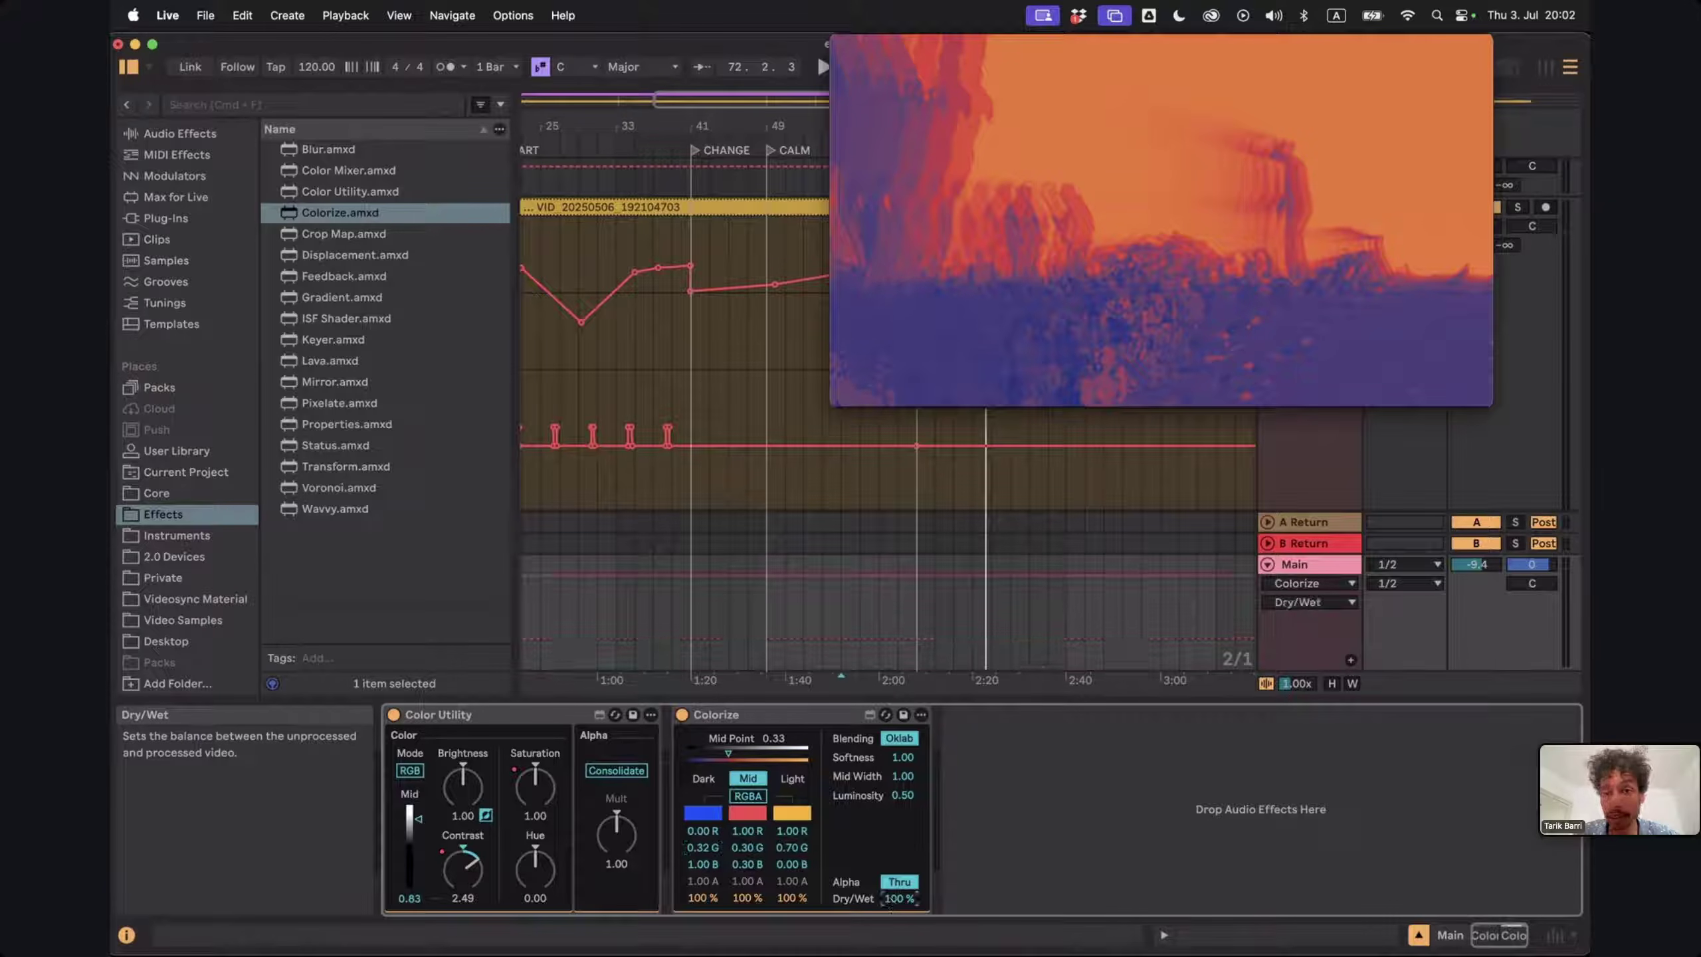
left_click_drag(890, 898, 891, 956)
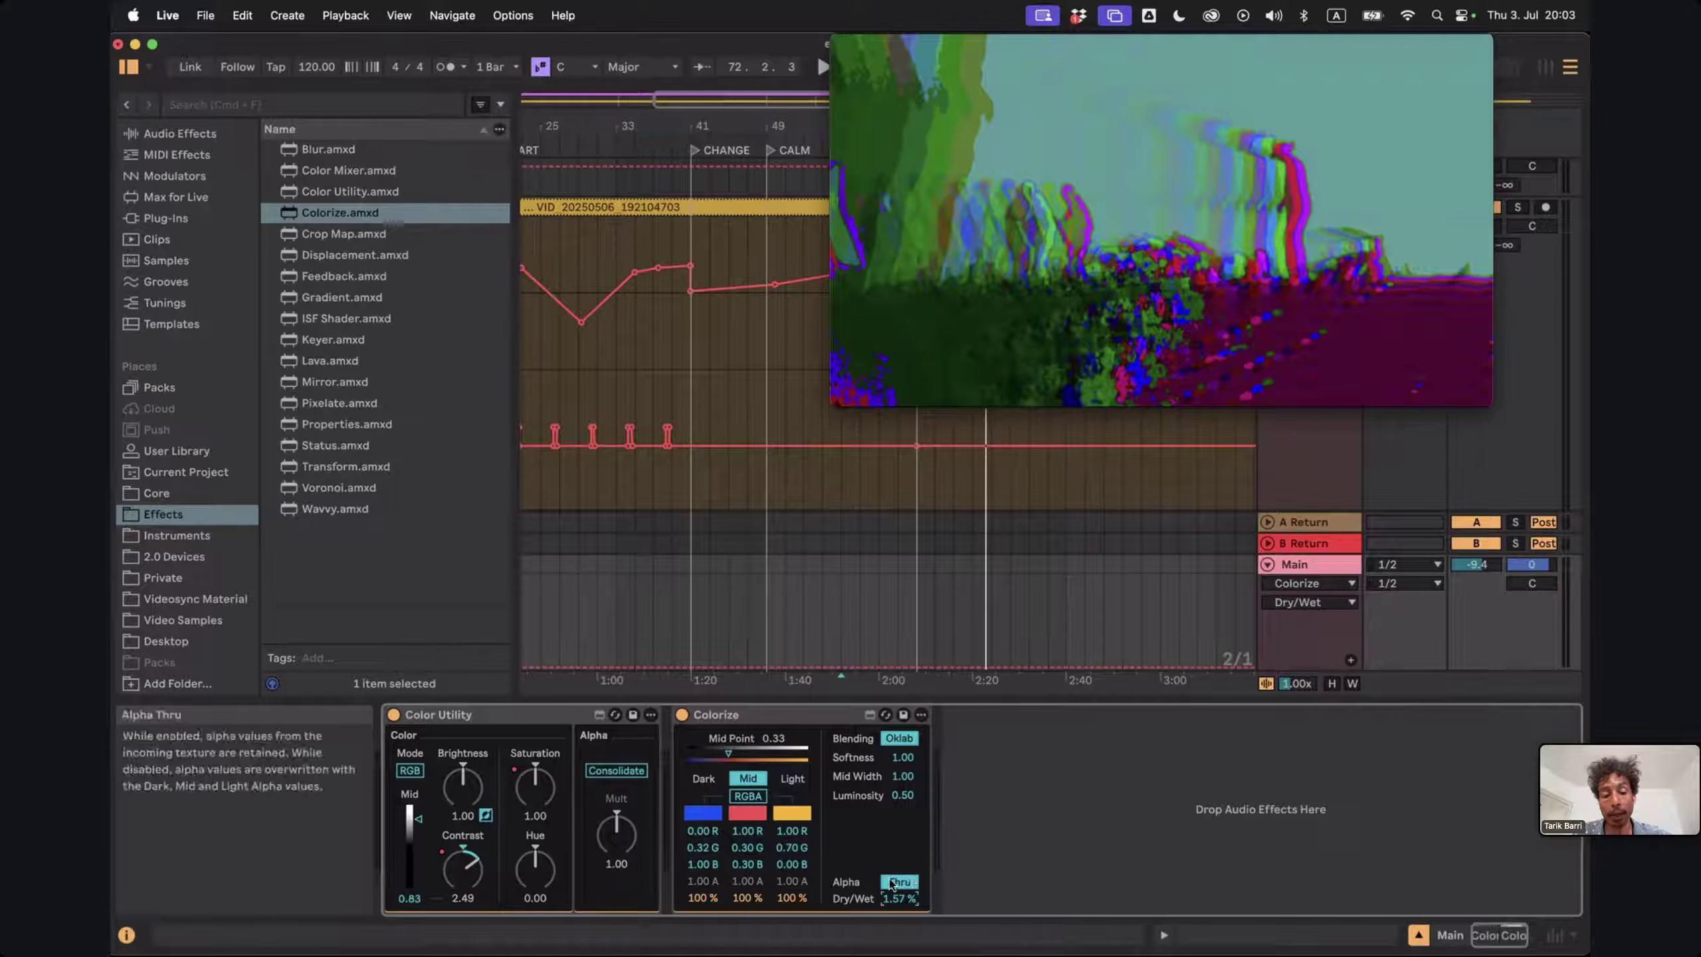
left_click_drag(898, 899, 898, 848)
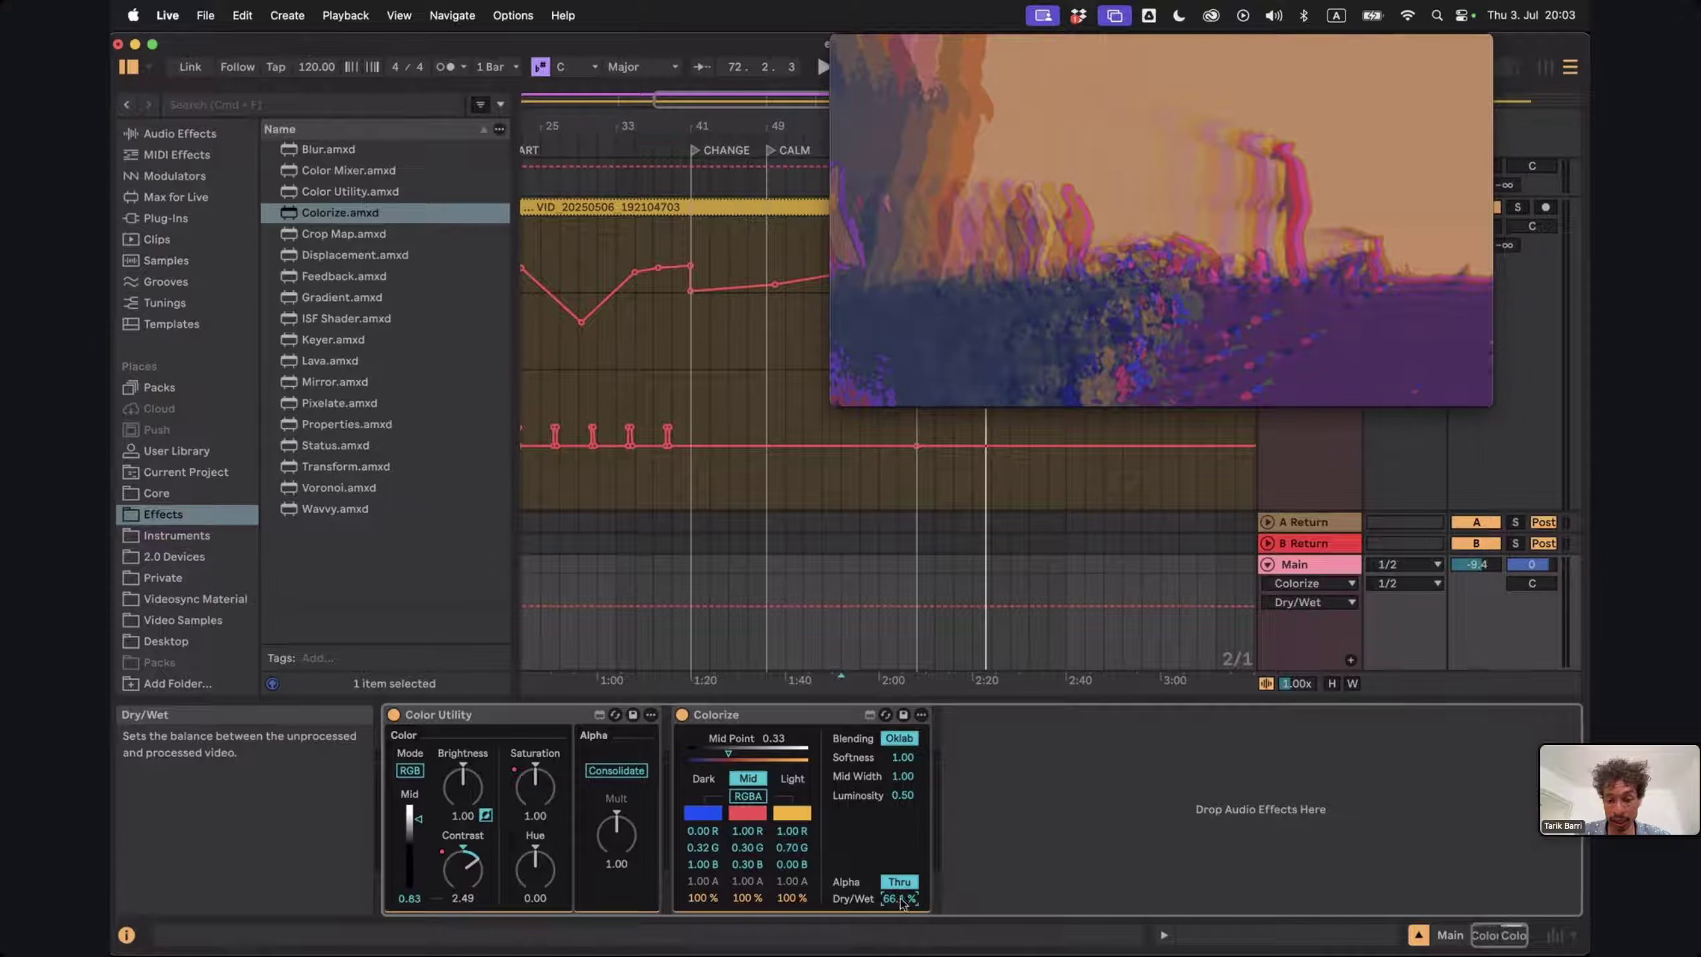
Show the automation of Colorize's Dry/Wet on the Main track and move the Videosync output window clear of the Beaty marker
right_click(901, 903)
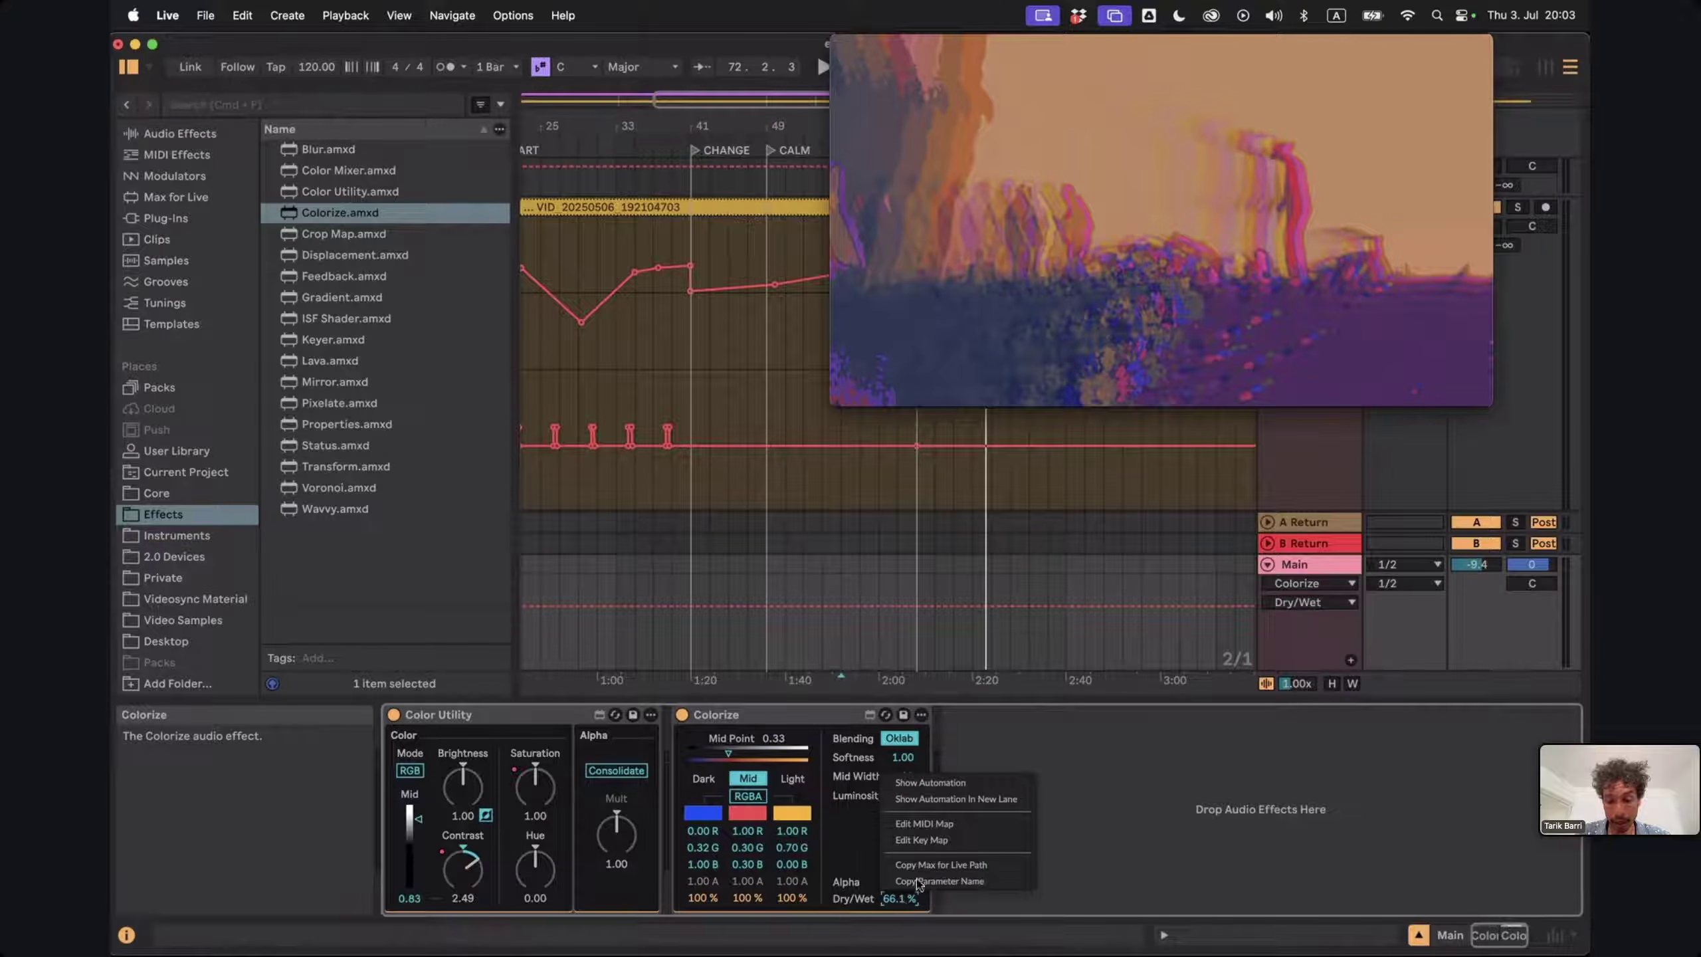
left_click(957, 782)
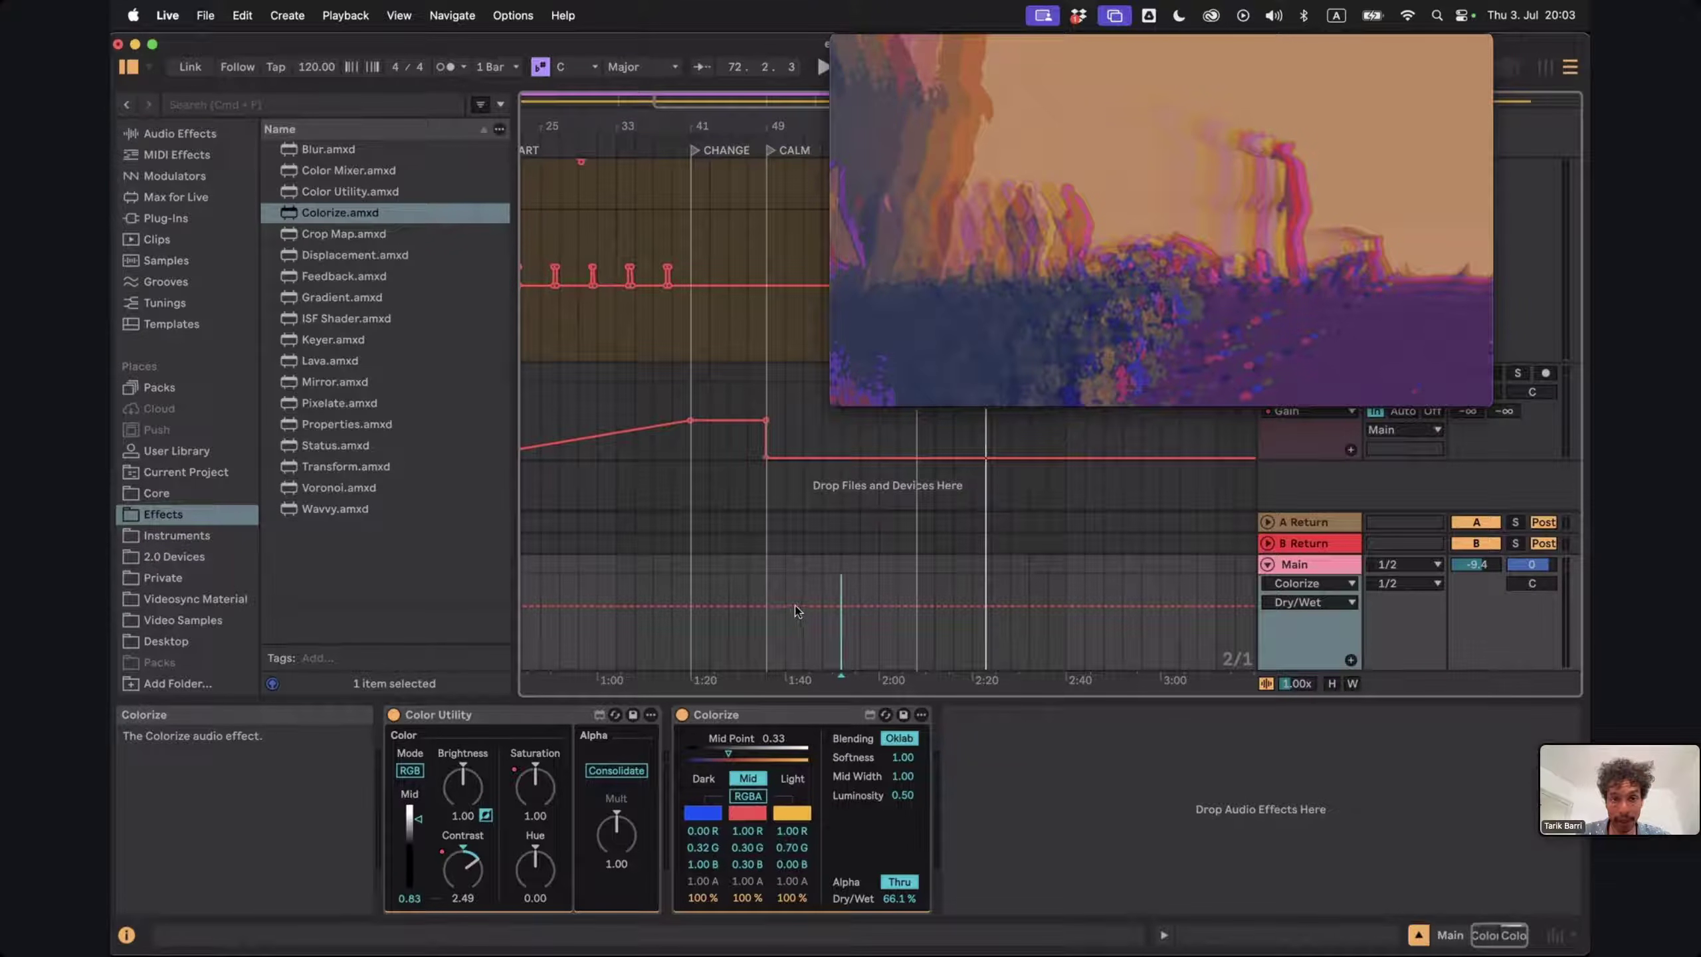
left_click_drag(927, 260, 1132, 253)
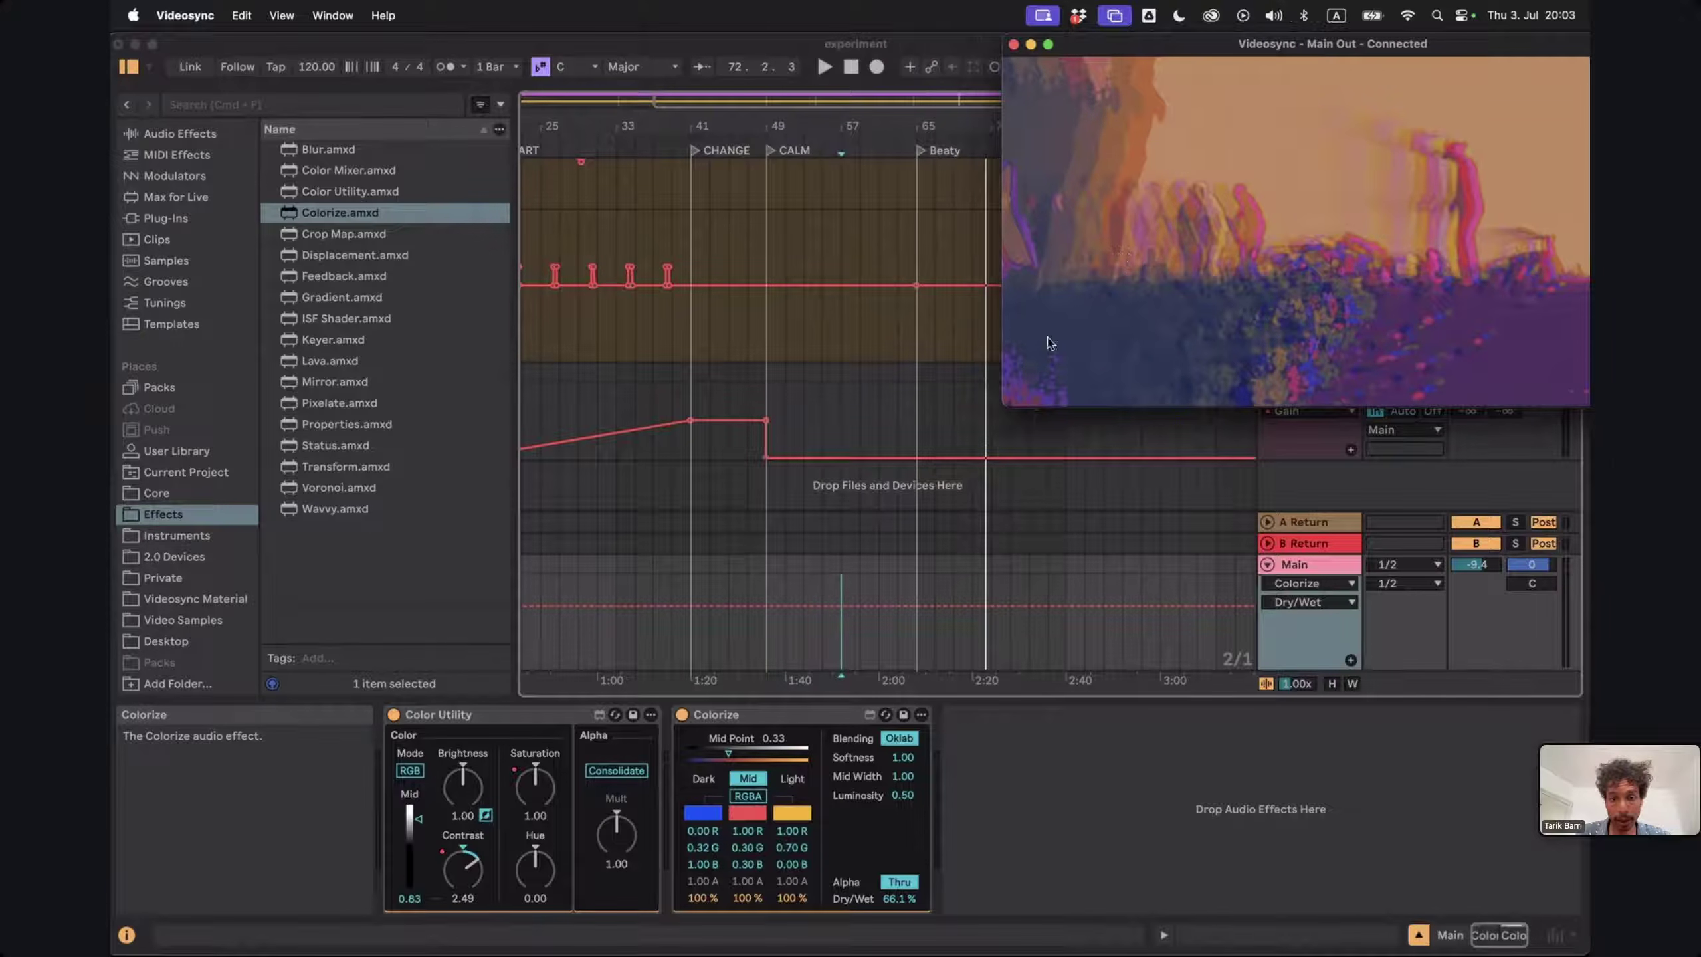
Automate Colorize's Dry/Wet to ramp from 0 % at the bar 41 CHANGE marker to 66.1 % at bar 65 Beaty
left_click(920, 605)
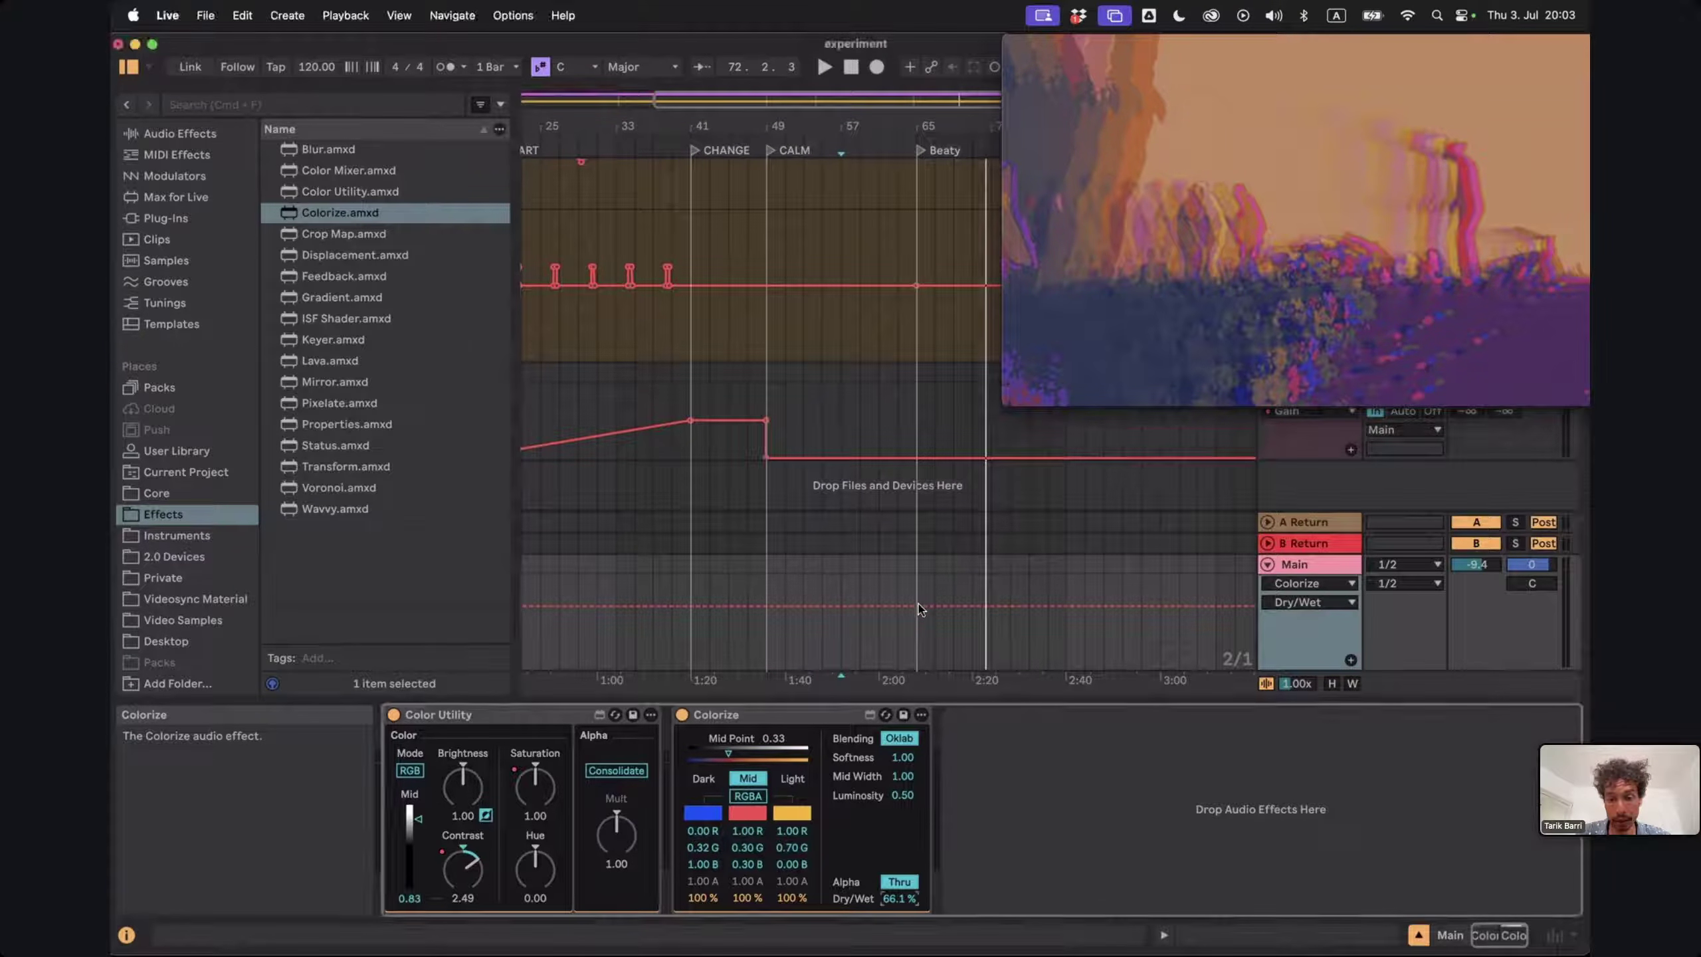
left_click(920, 607)
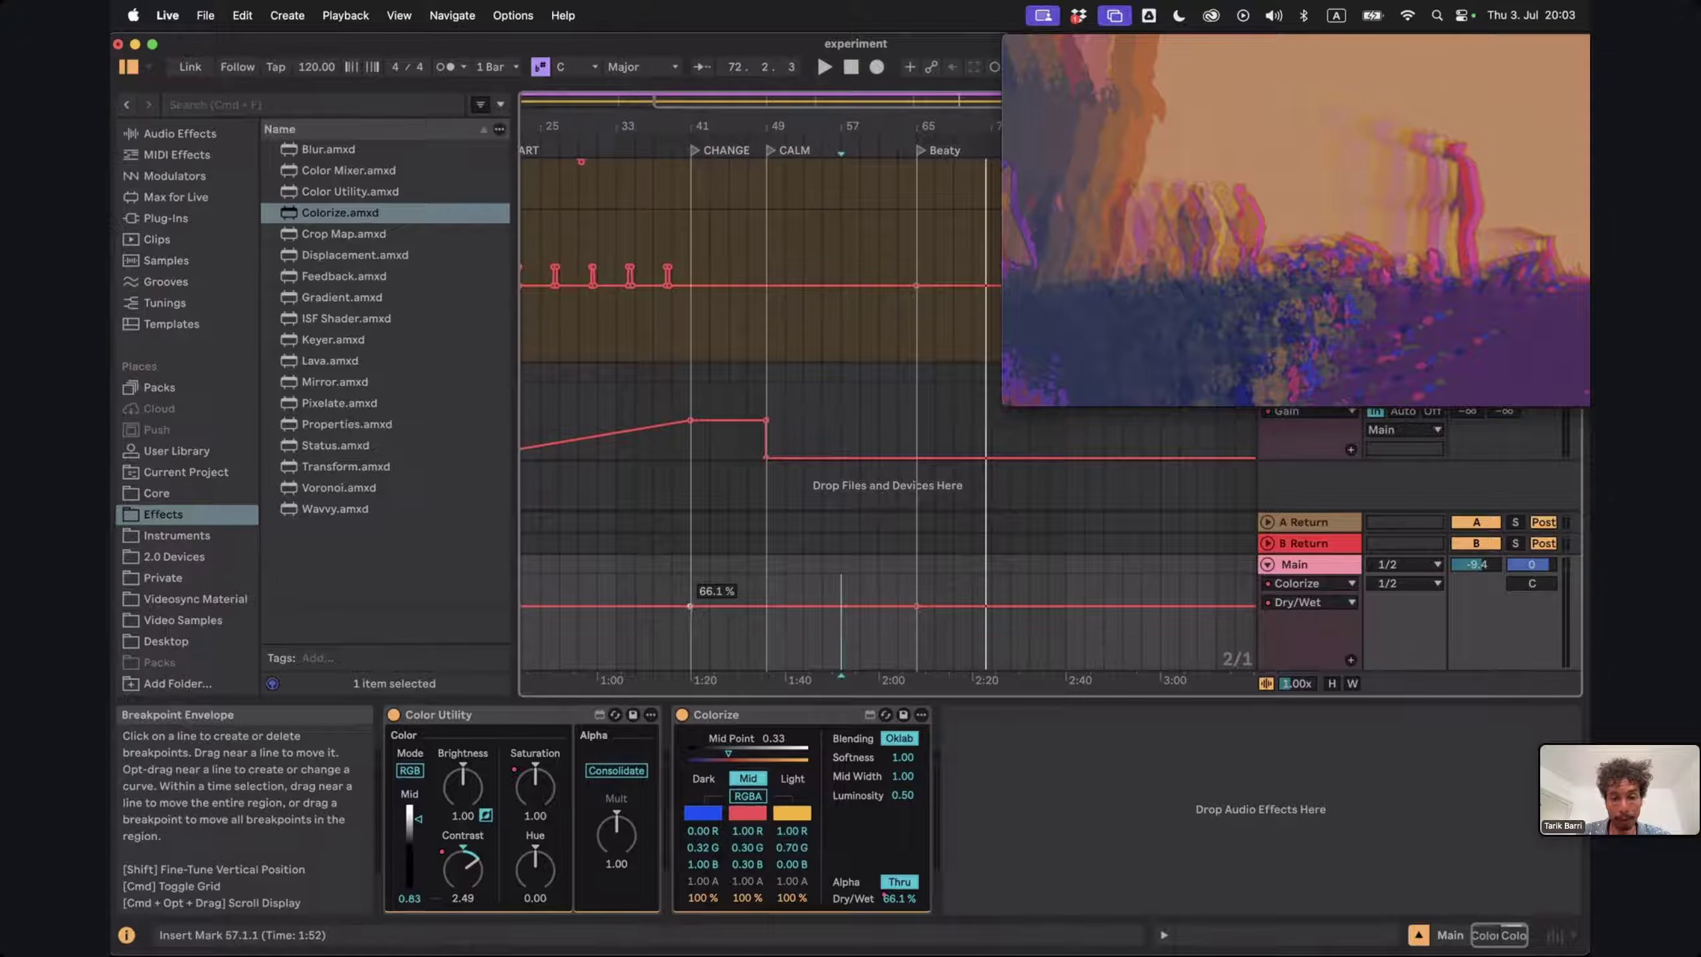
left_click_drag(690, 606, 690, 668)
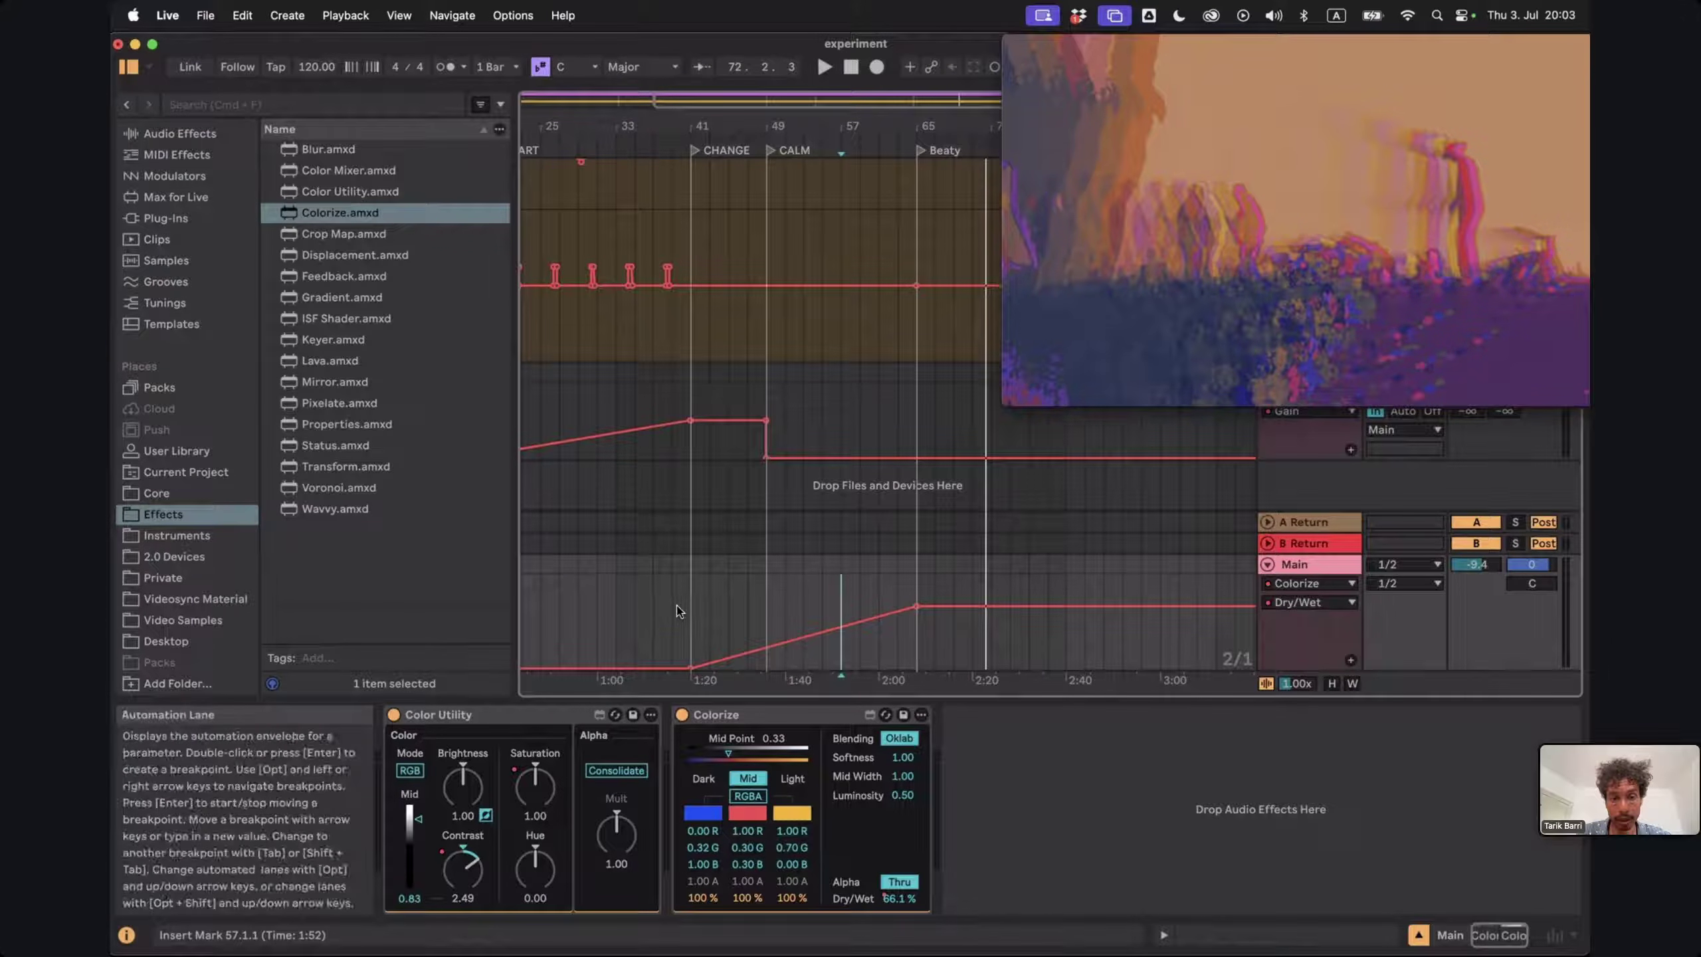
mouse_move(915, 605)
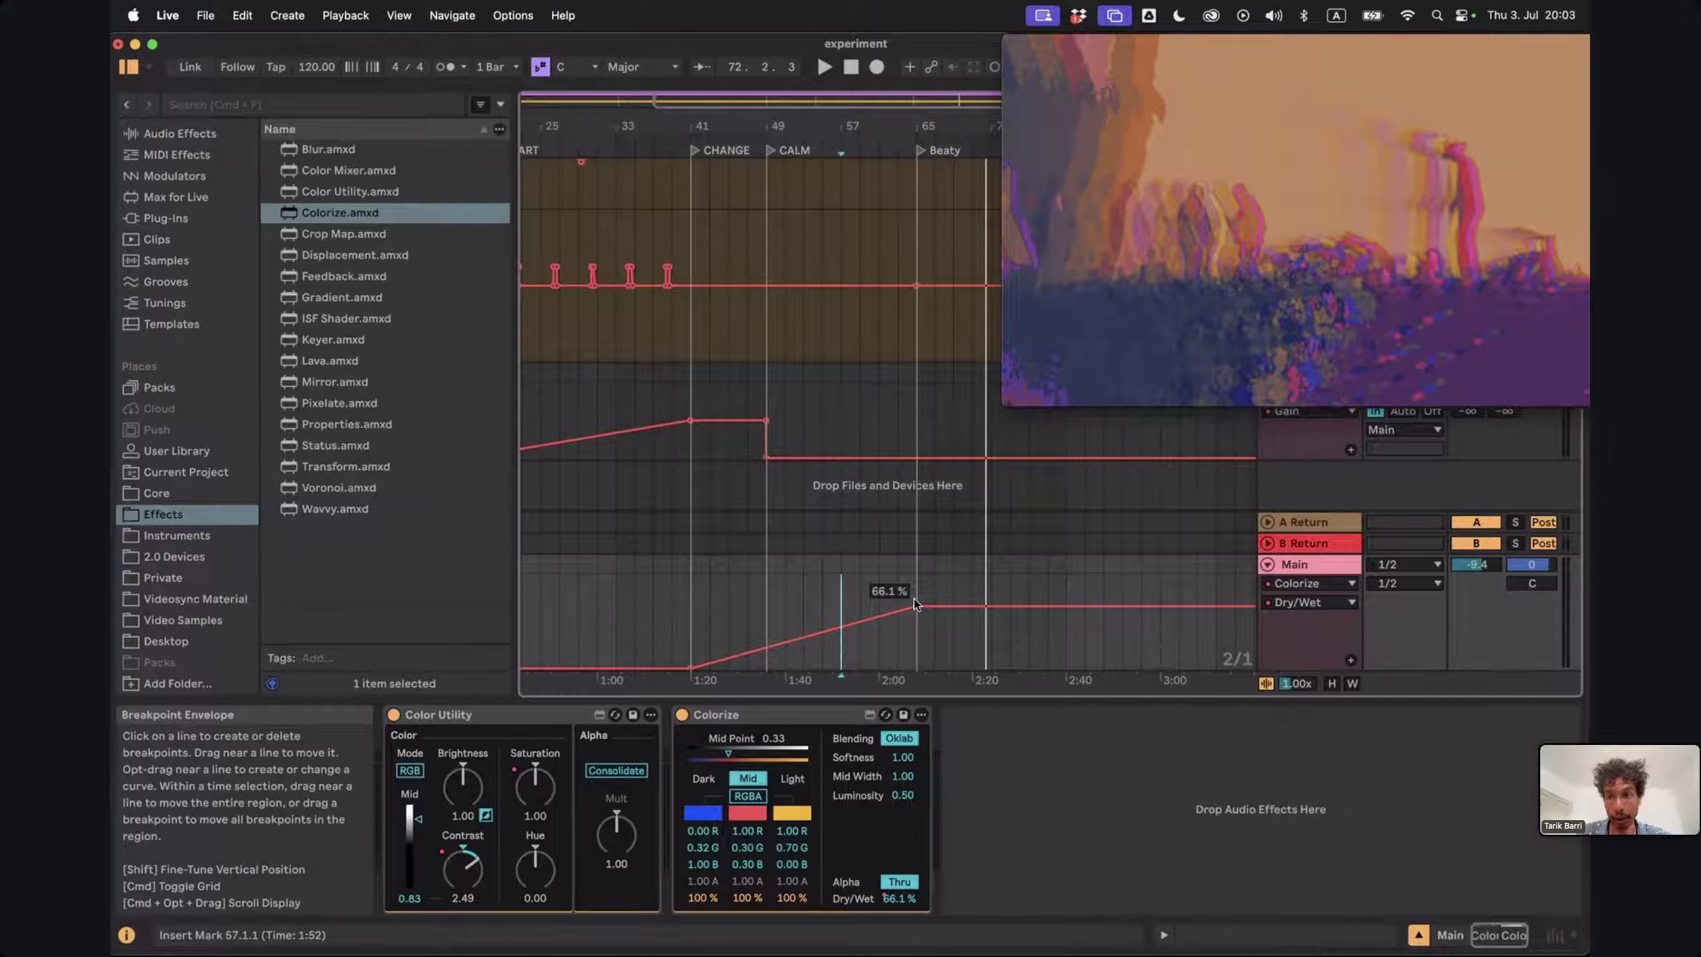
Return to the start of the arrangement and enlarge the Videosync output window across the screen to watch the piece from bar 1
scroll(750, 604, "left", 3)
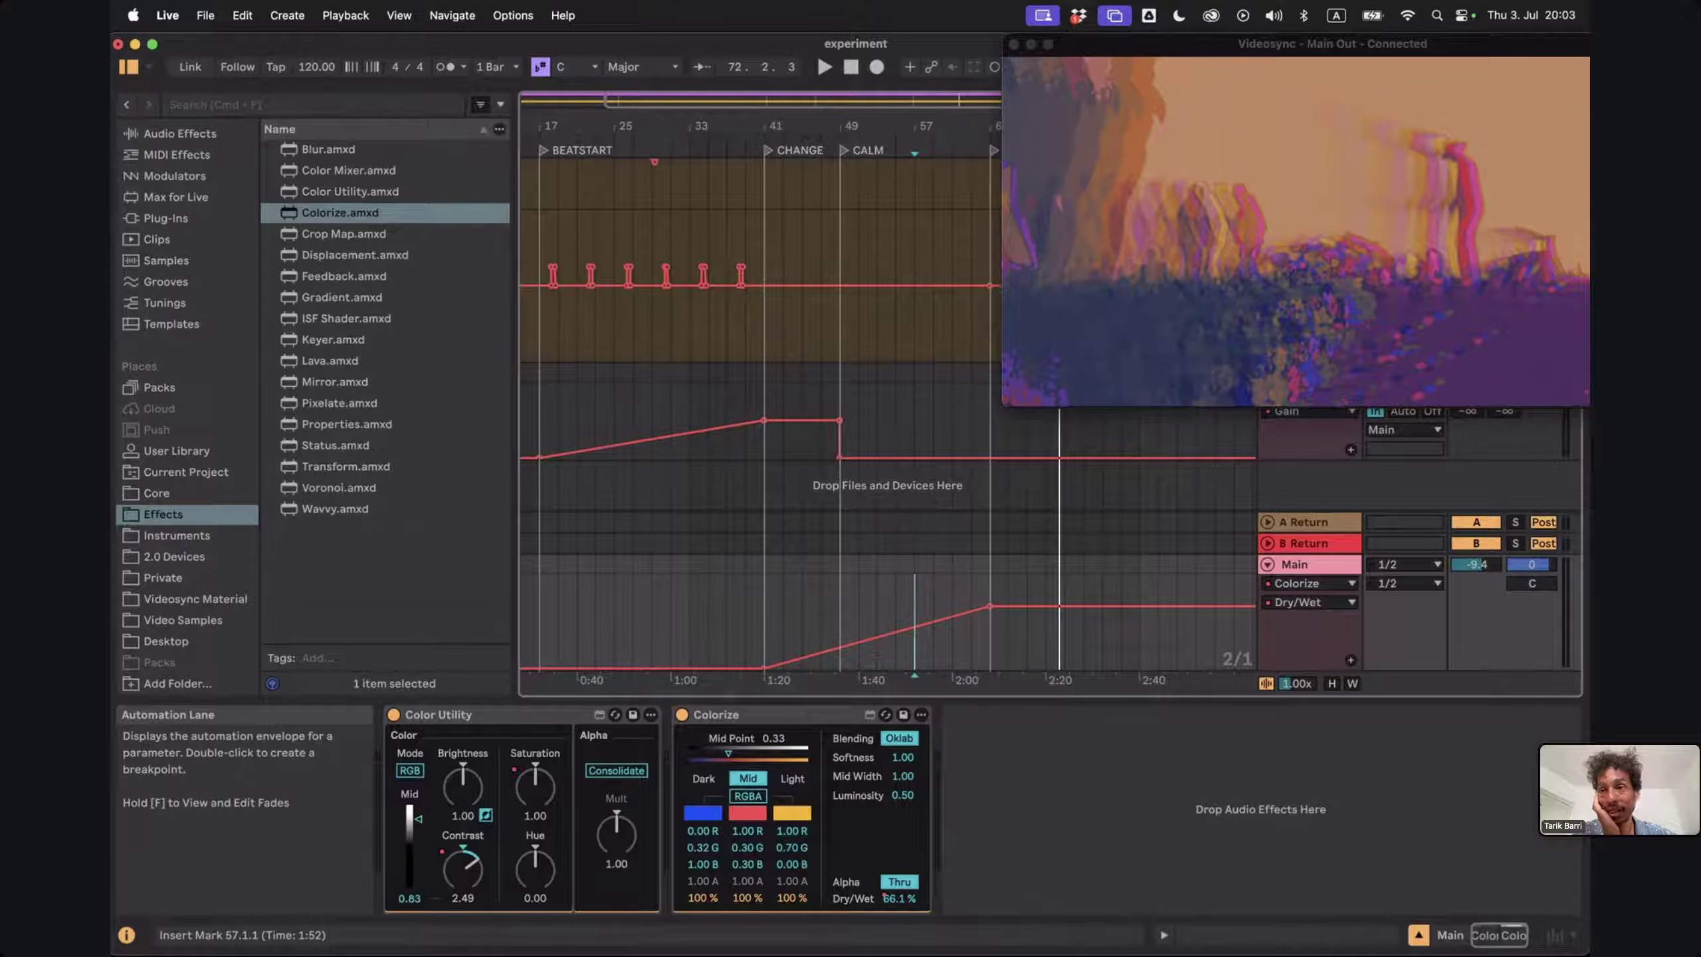
double_click(851, 67)
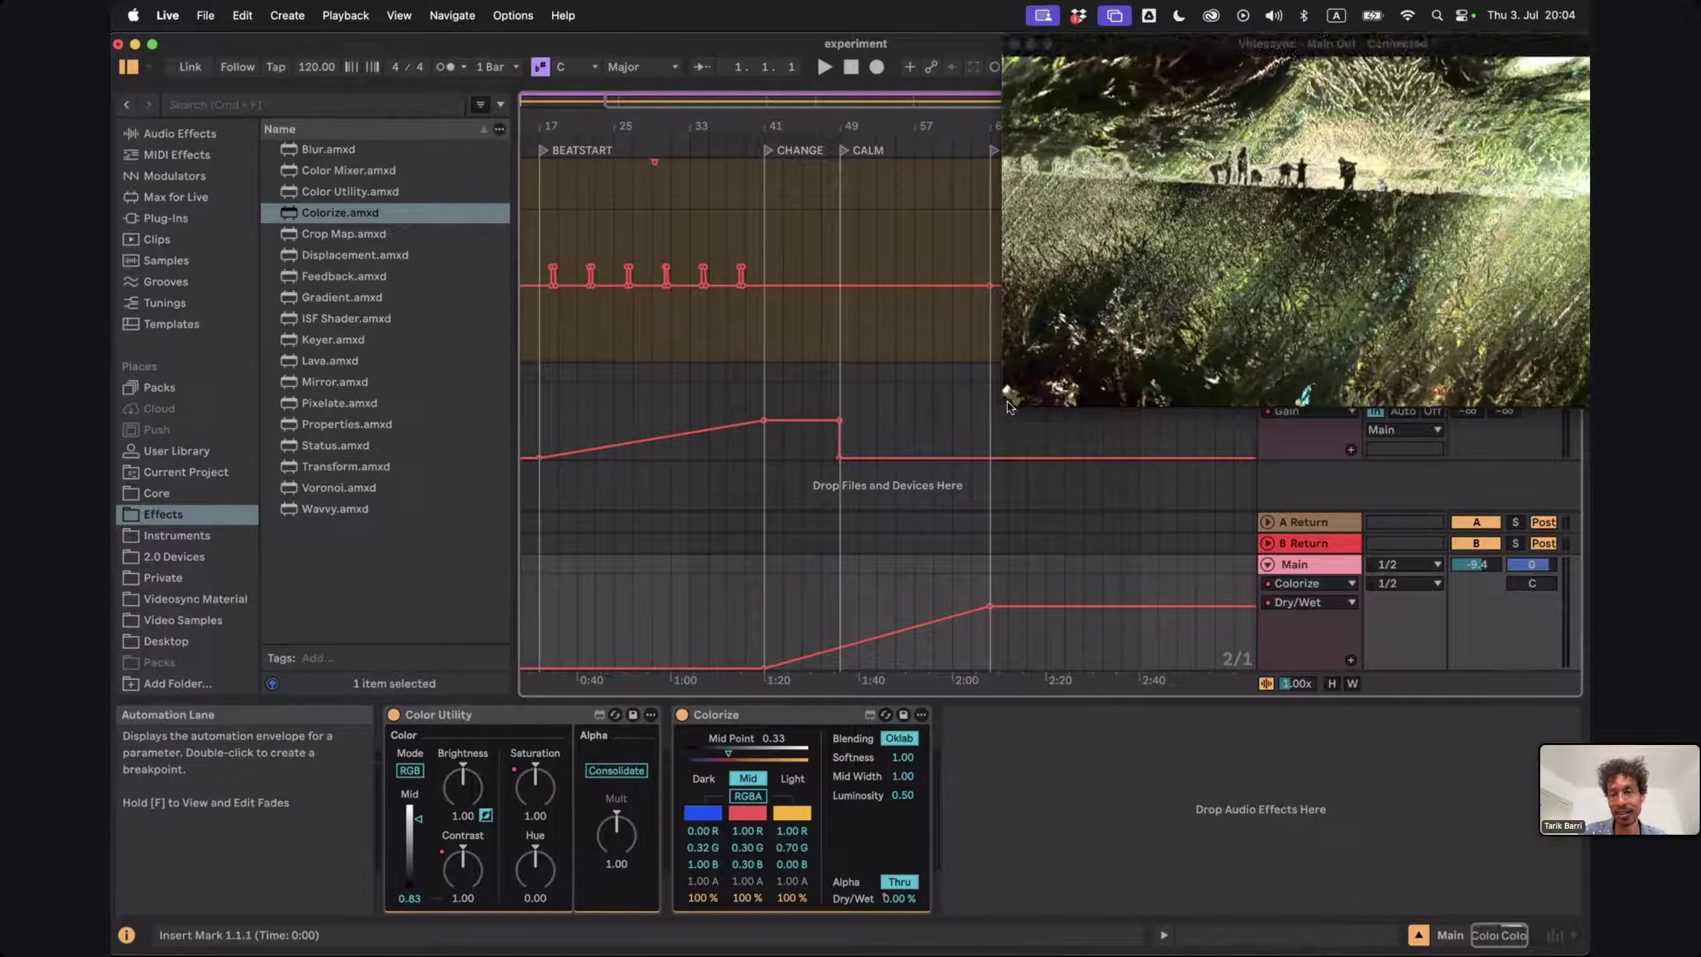
left_click_drag(1008, 403, 682, 635)
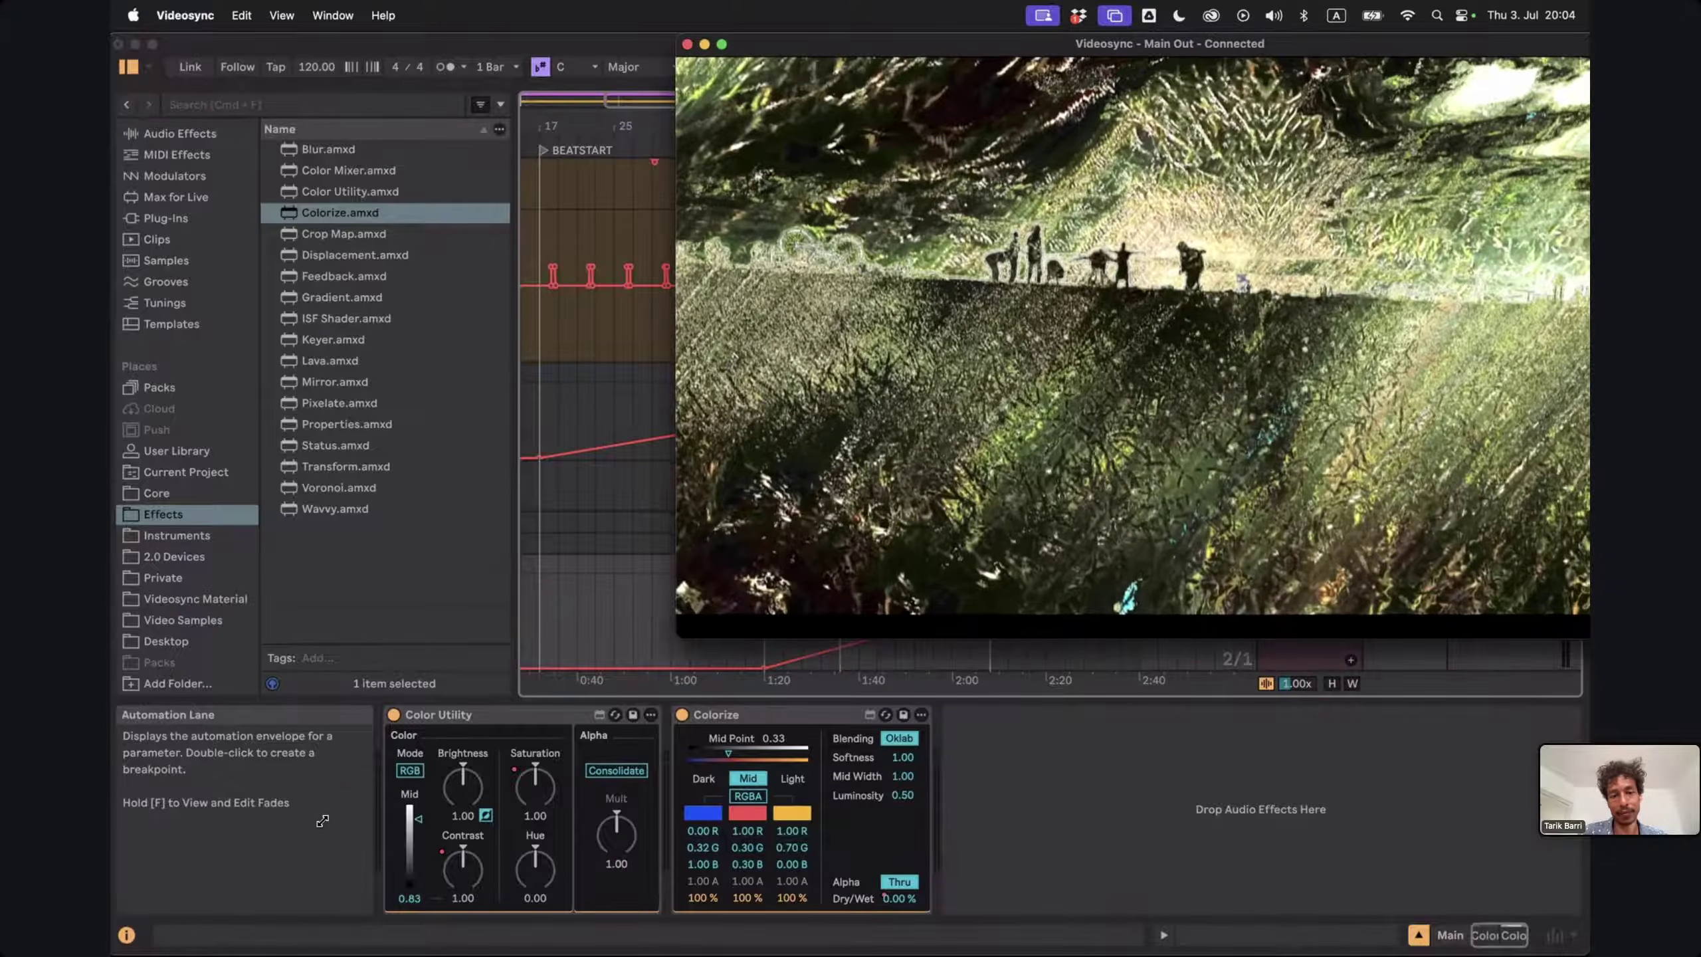
left_click_drag(323, 821, 123, 894)
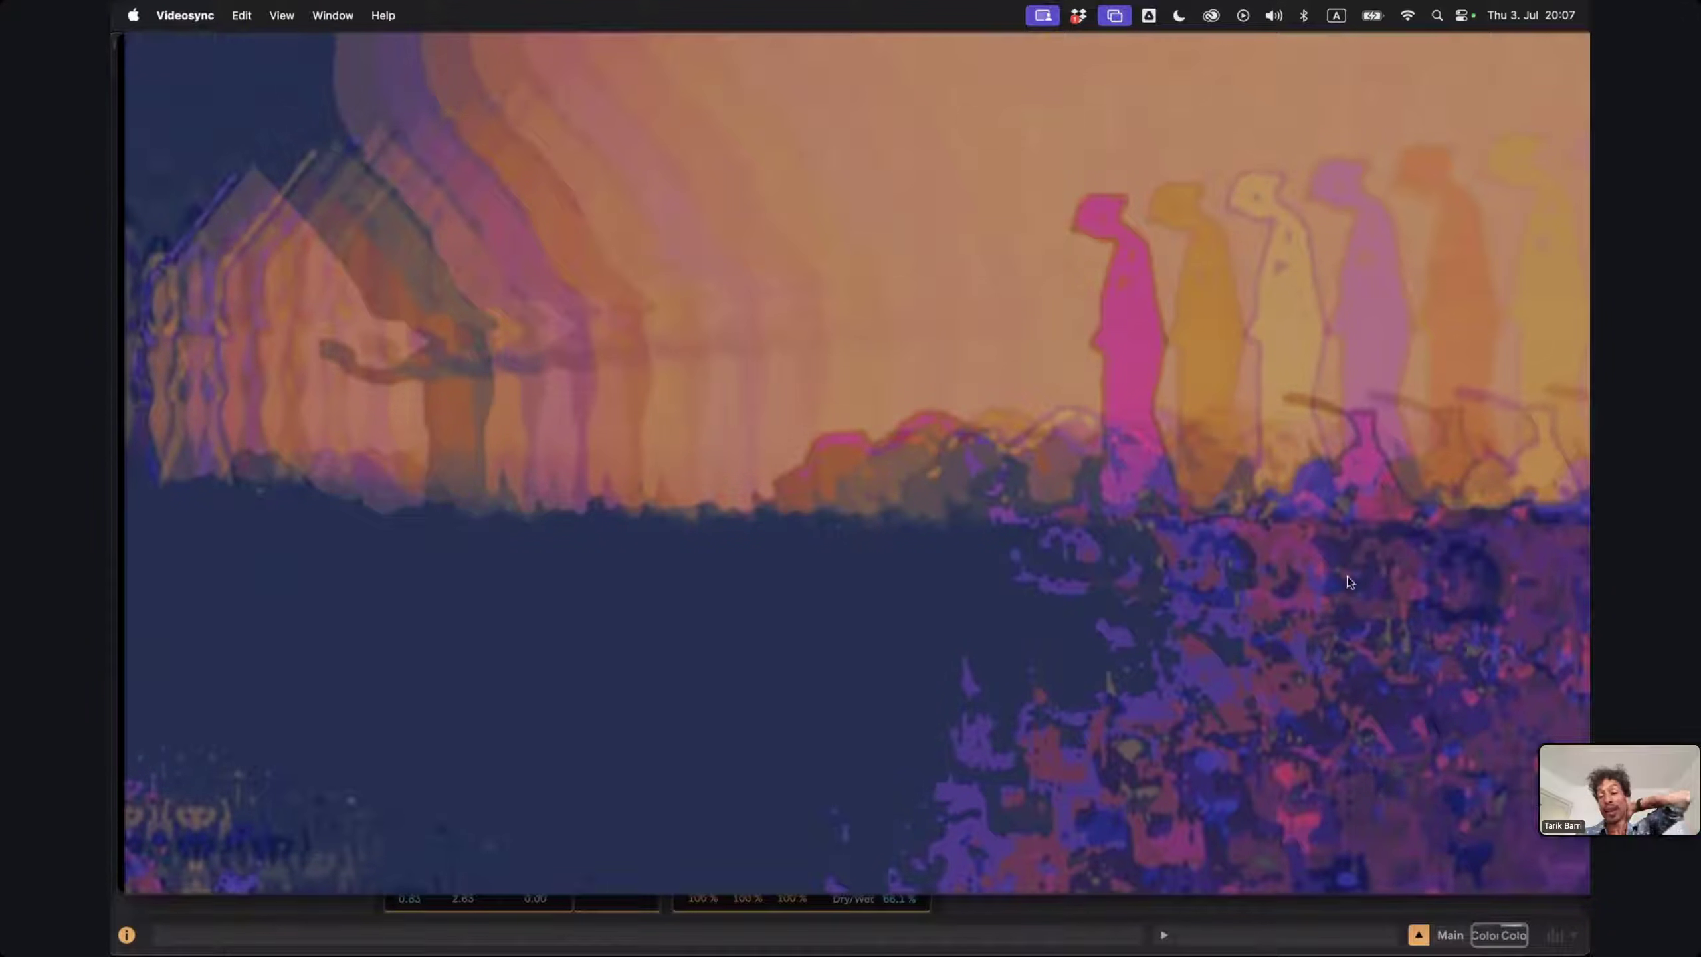
Shrink the Videosync output window to uncover the effects browser and the start of the arrangement
left_click(1321, 599)
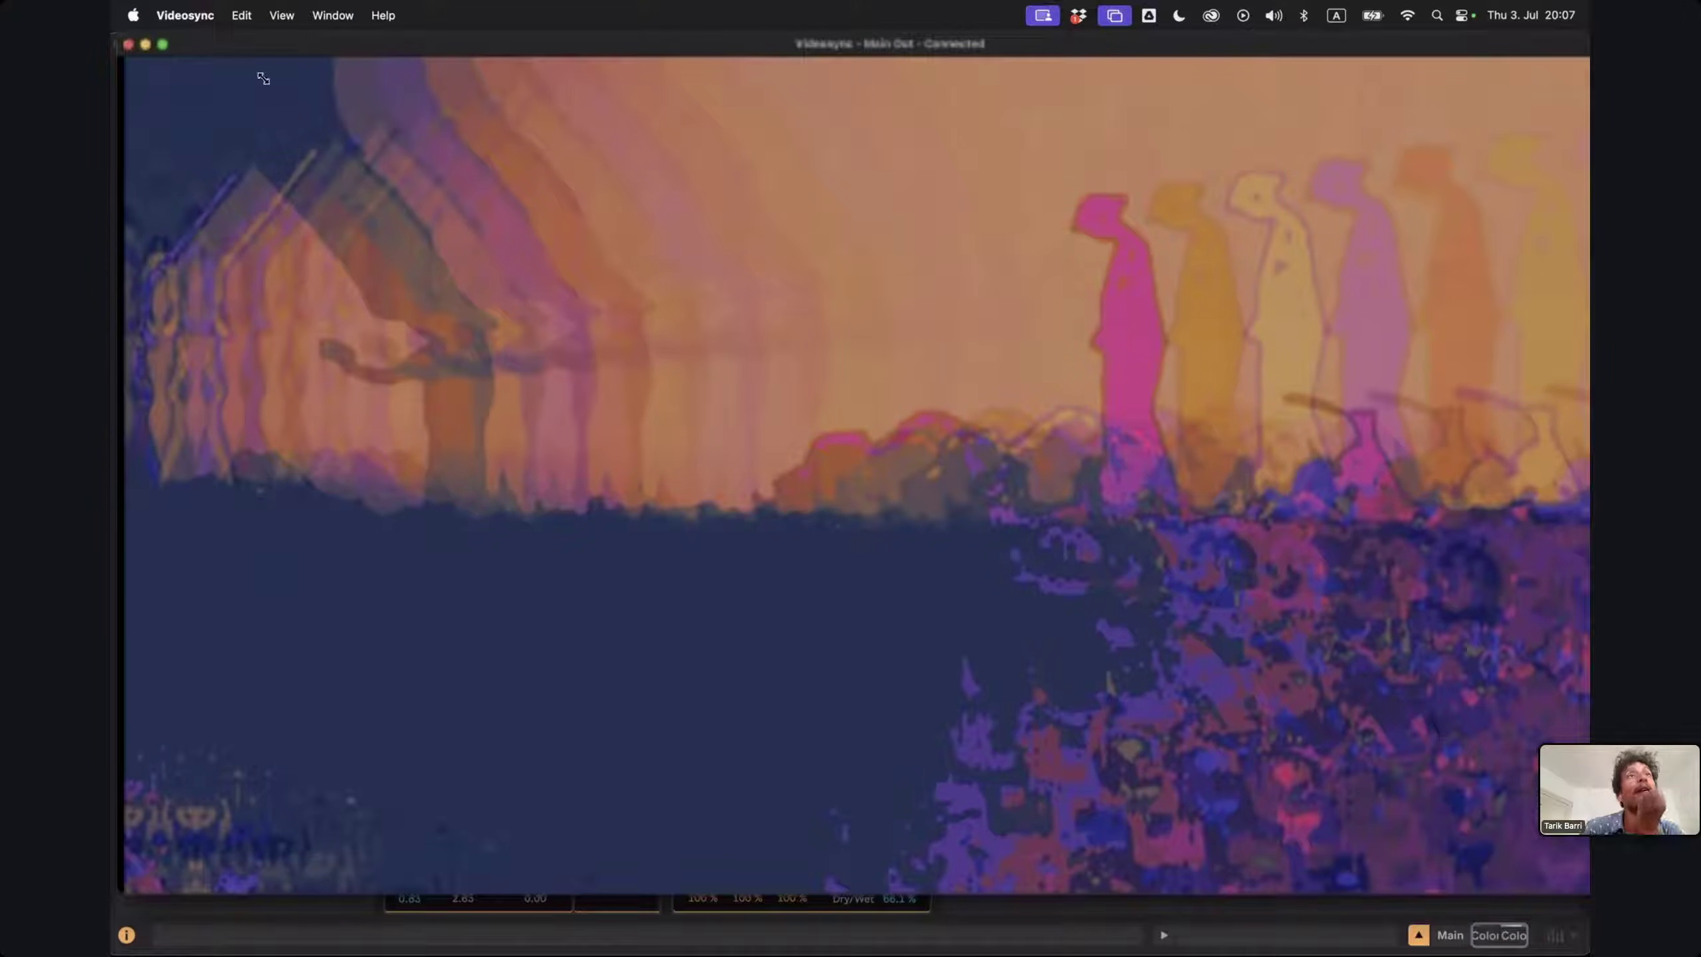
key("super+f")
left_click_drag(663, 162, 691, 157)
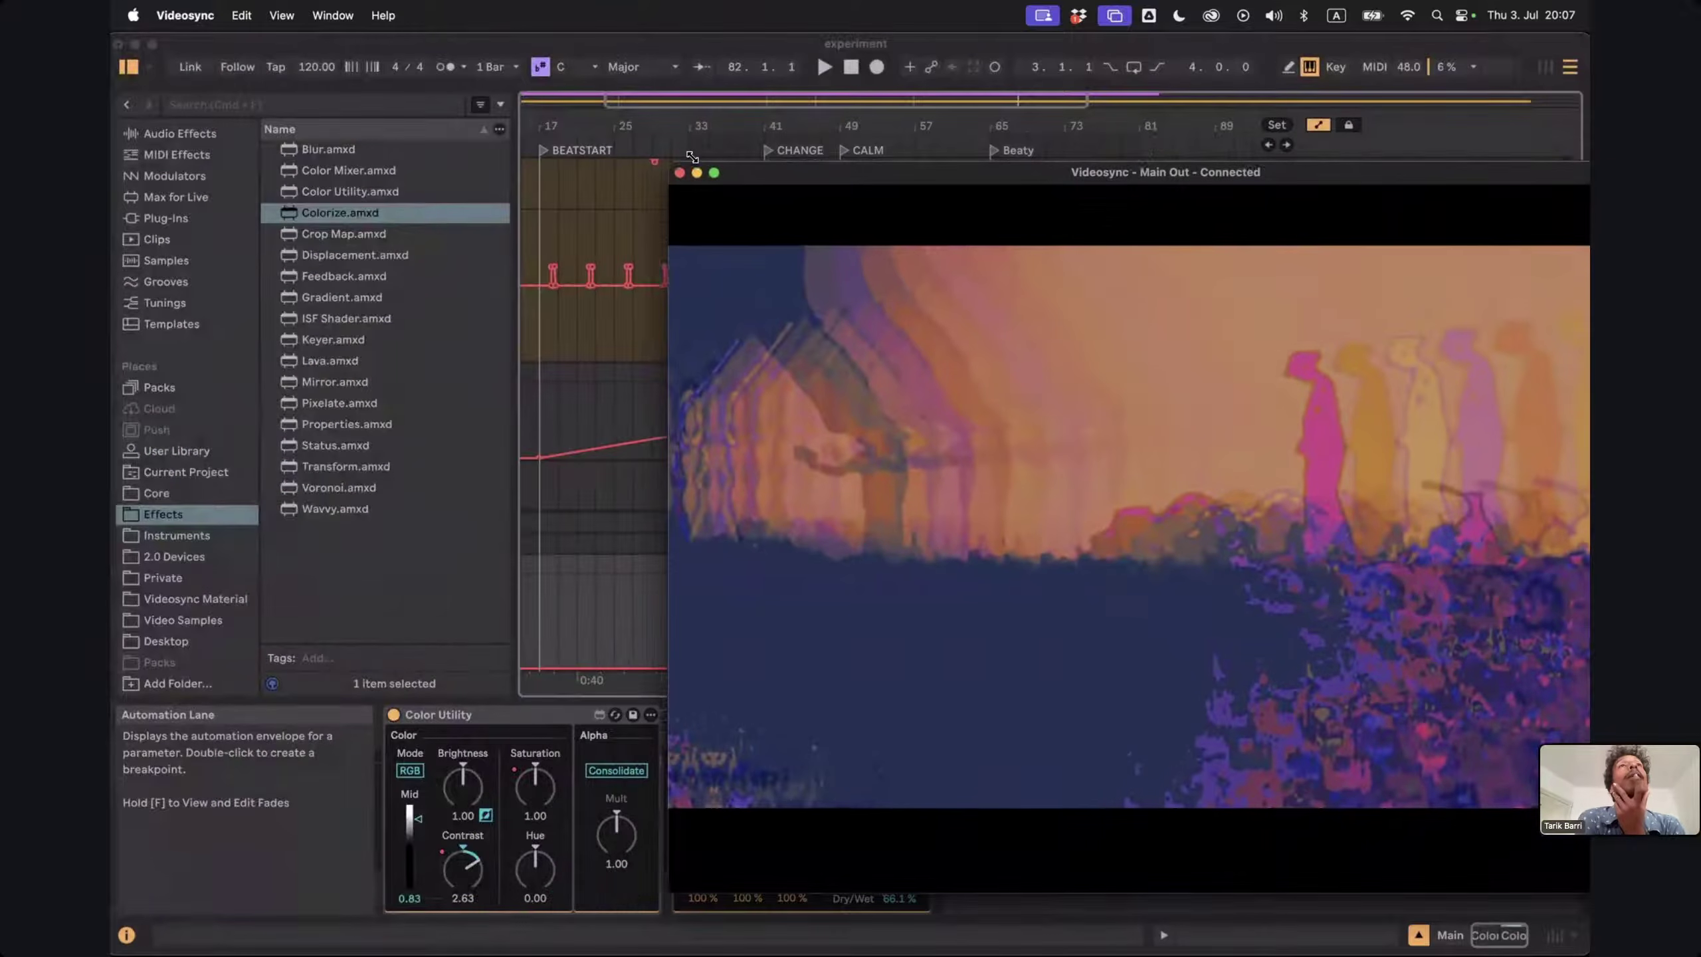